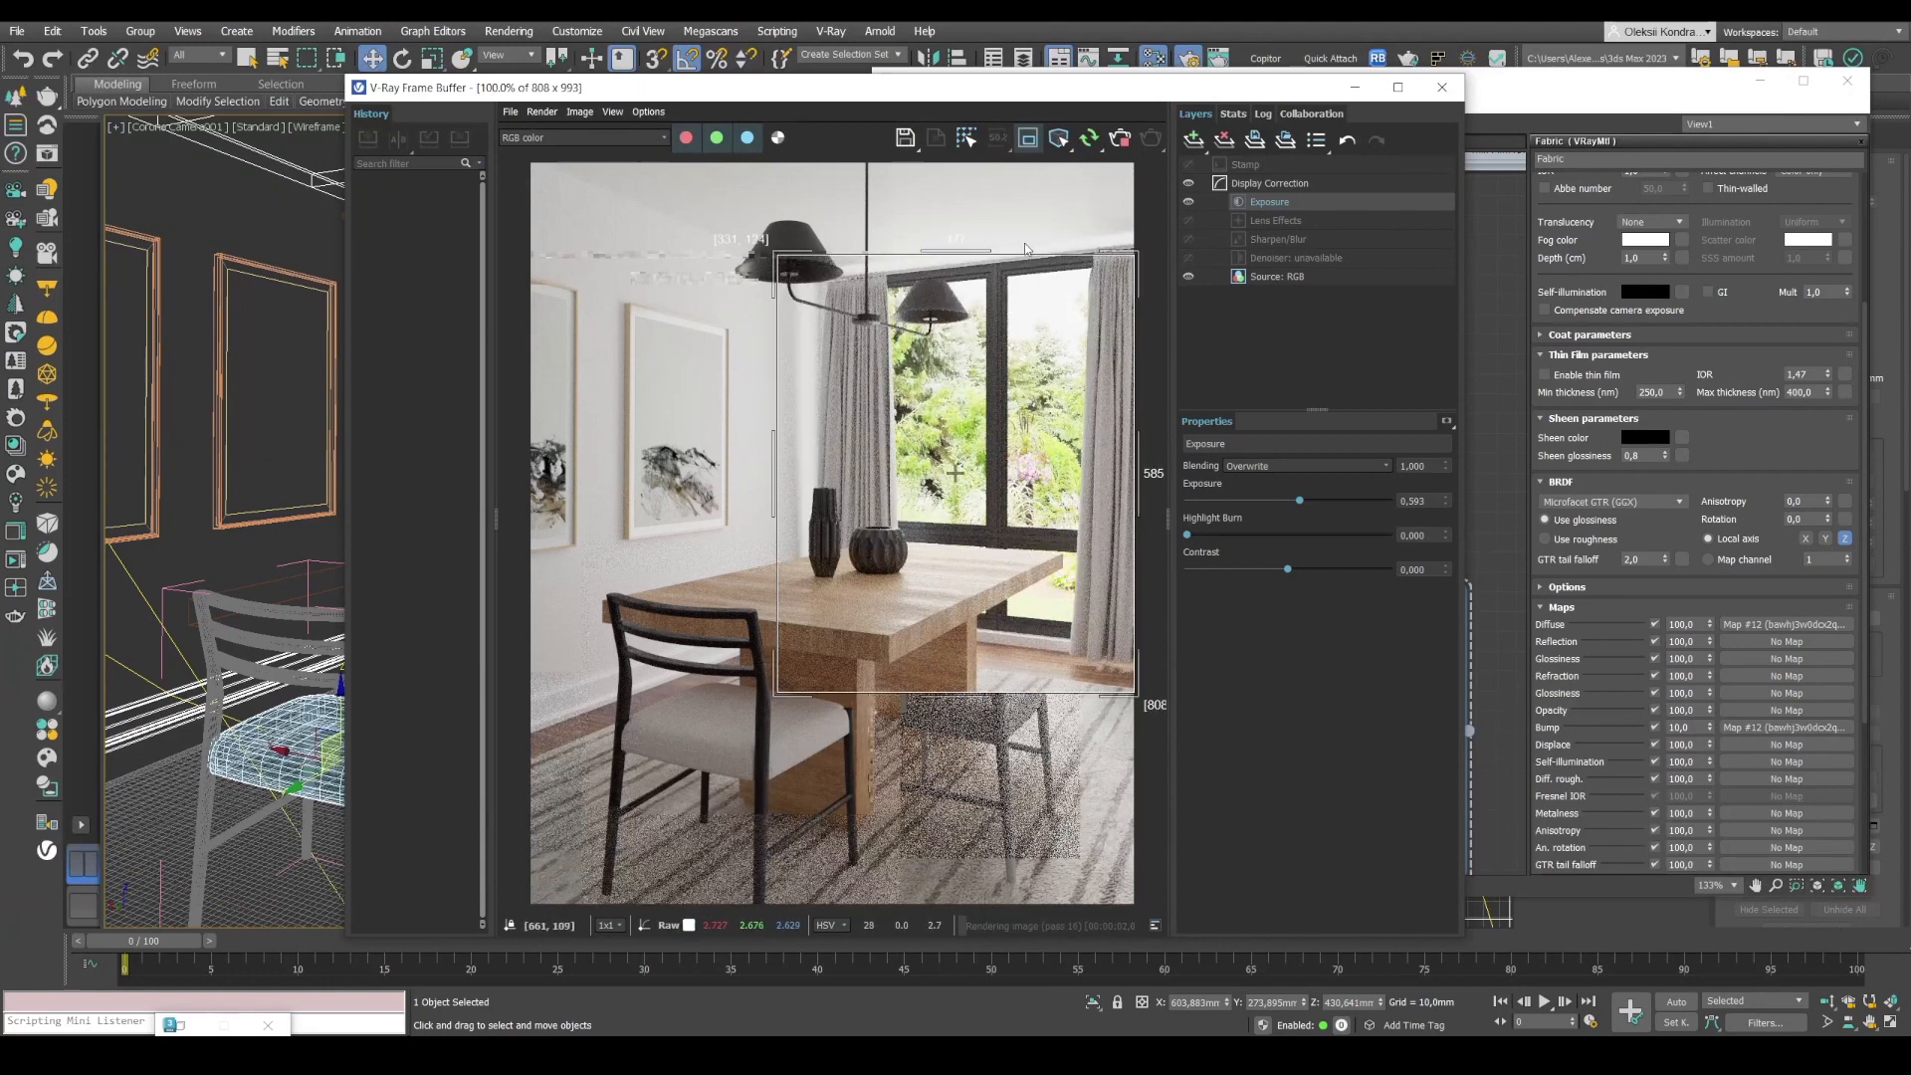
Reposition the render window beside the Slate Material Editor and open the Fabric material's parameters.
mouse_move(953, 252)
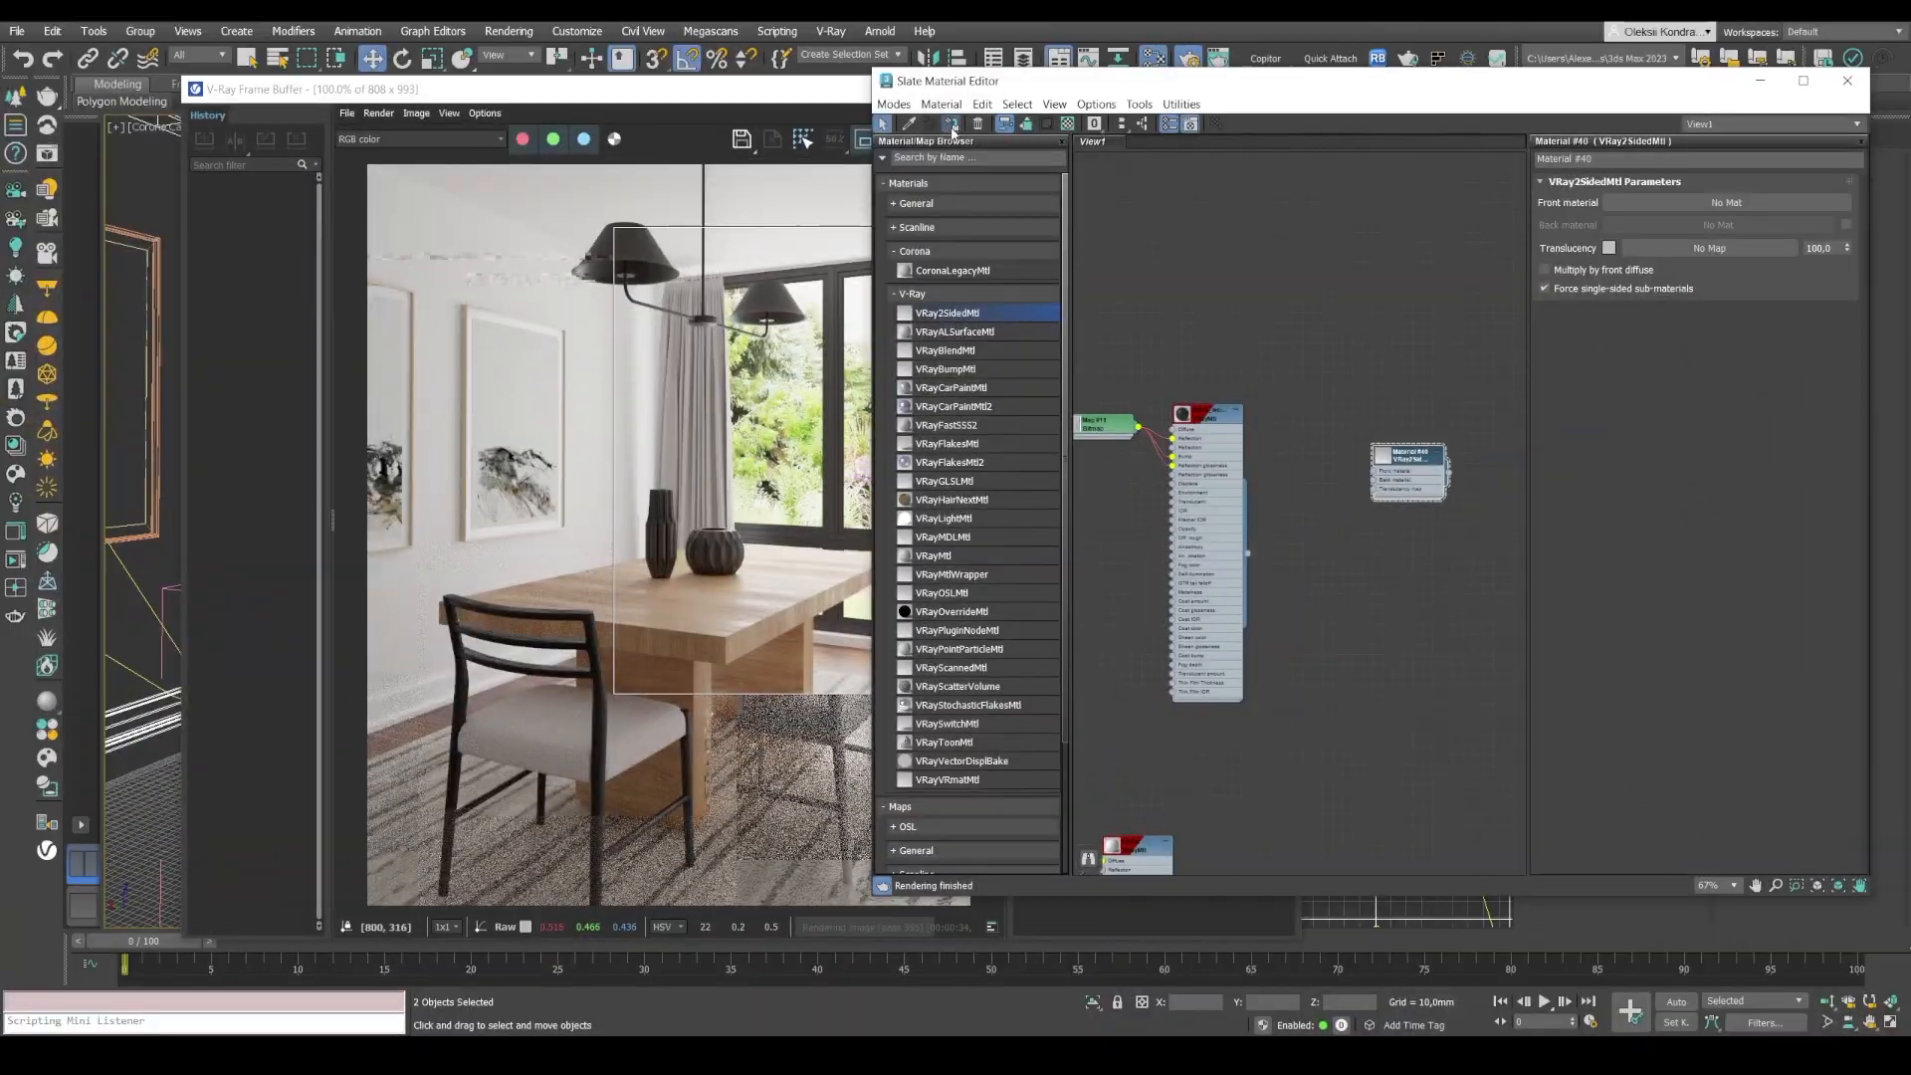
left_click(951, 124)
left_click_drag(595, 95, 471, 70)
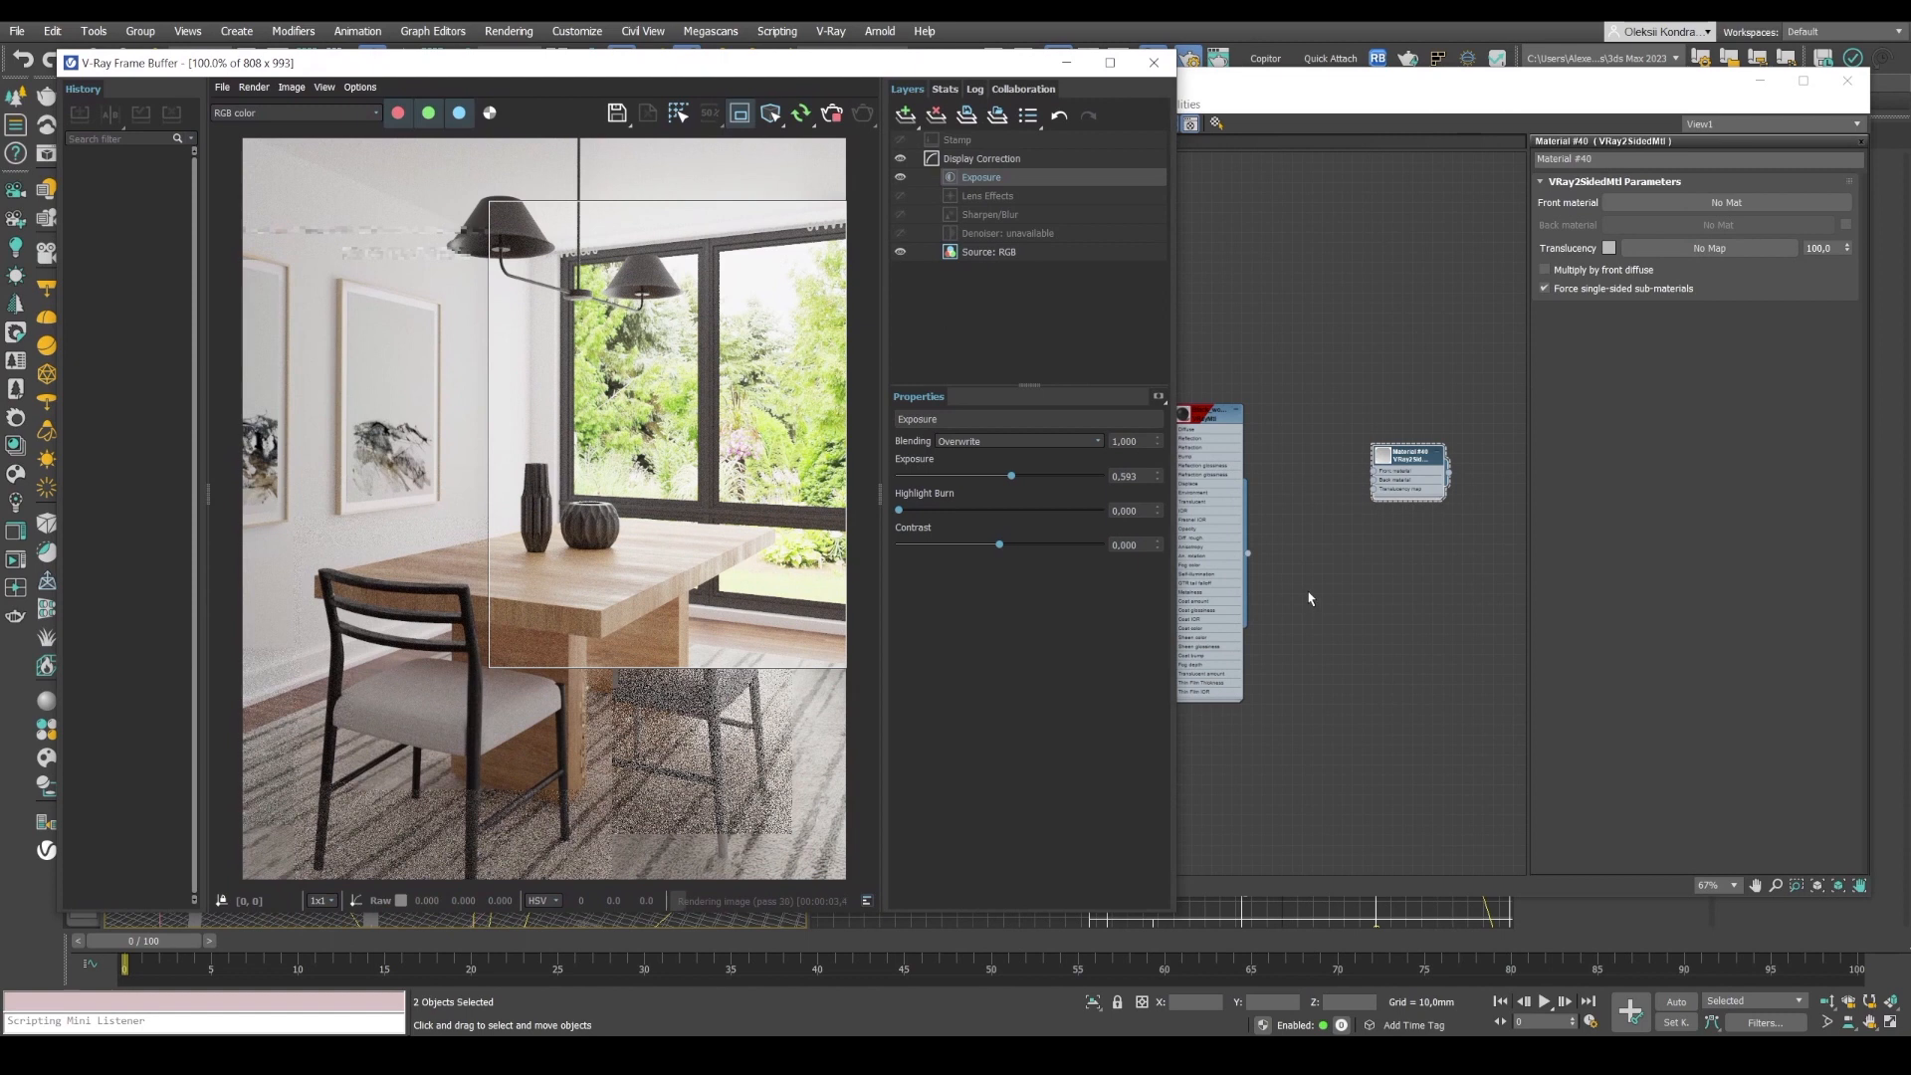
left_click(1337, 632)
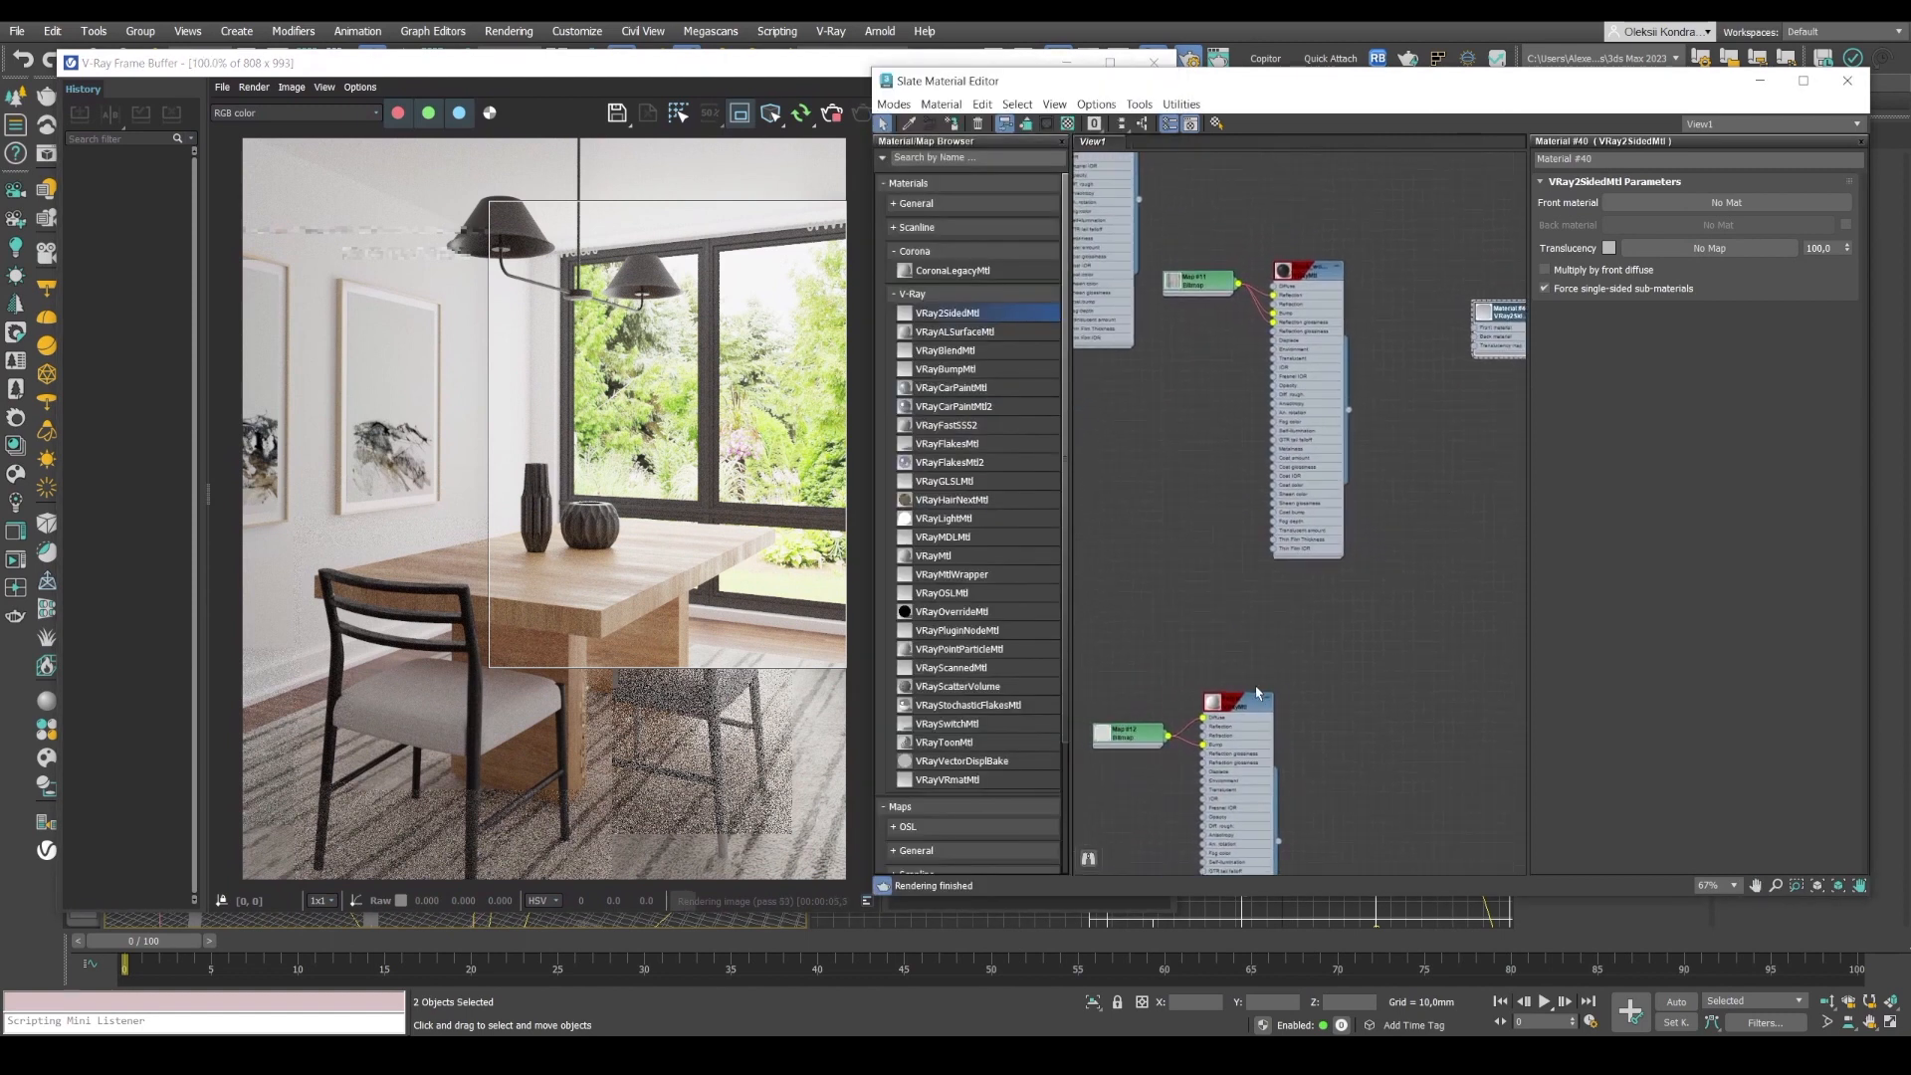
double_click(1244, 708)
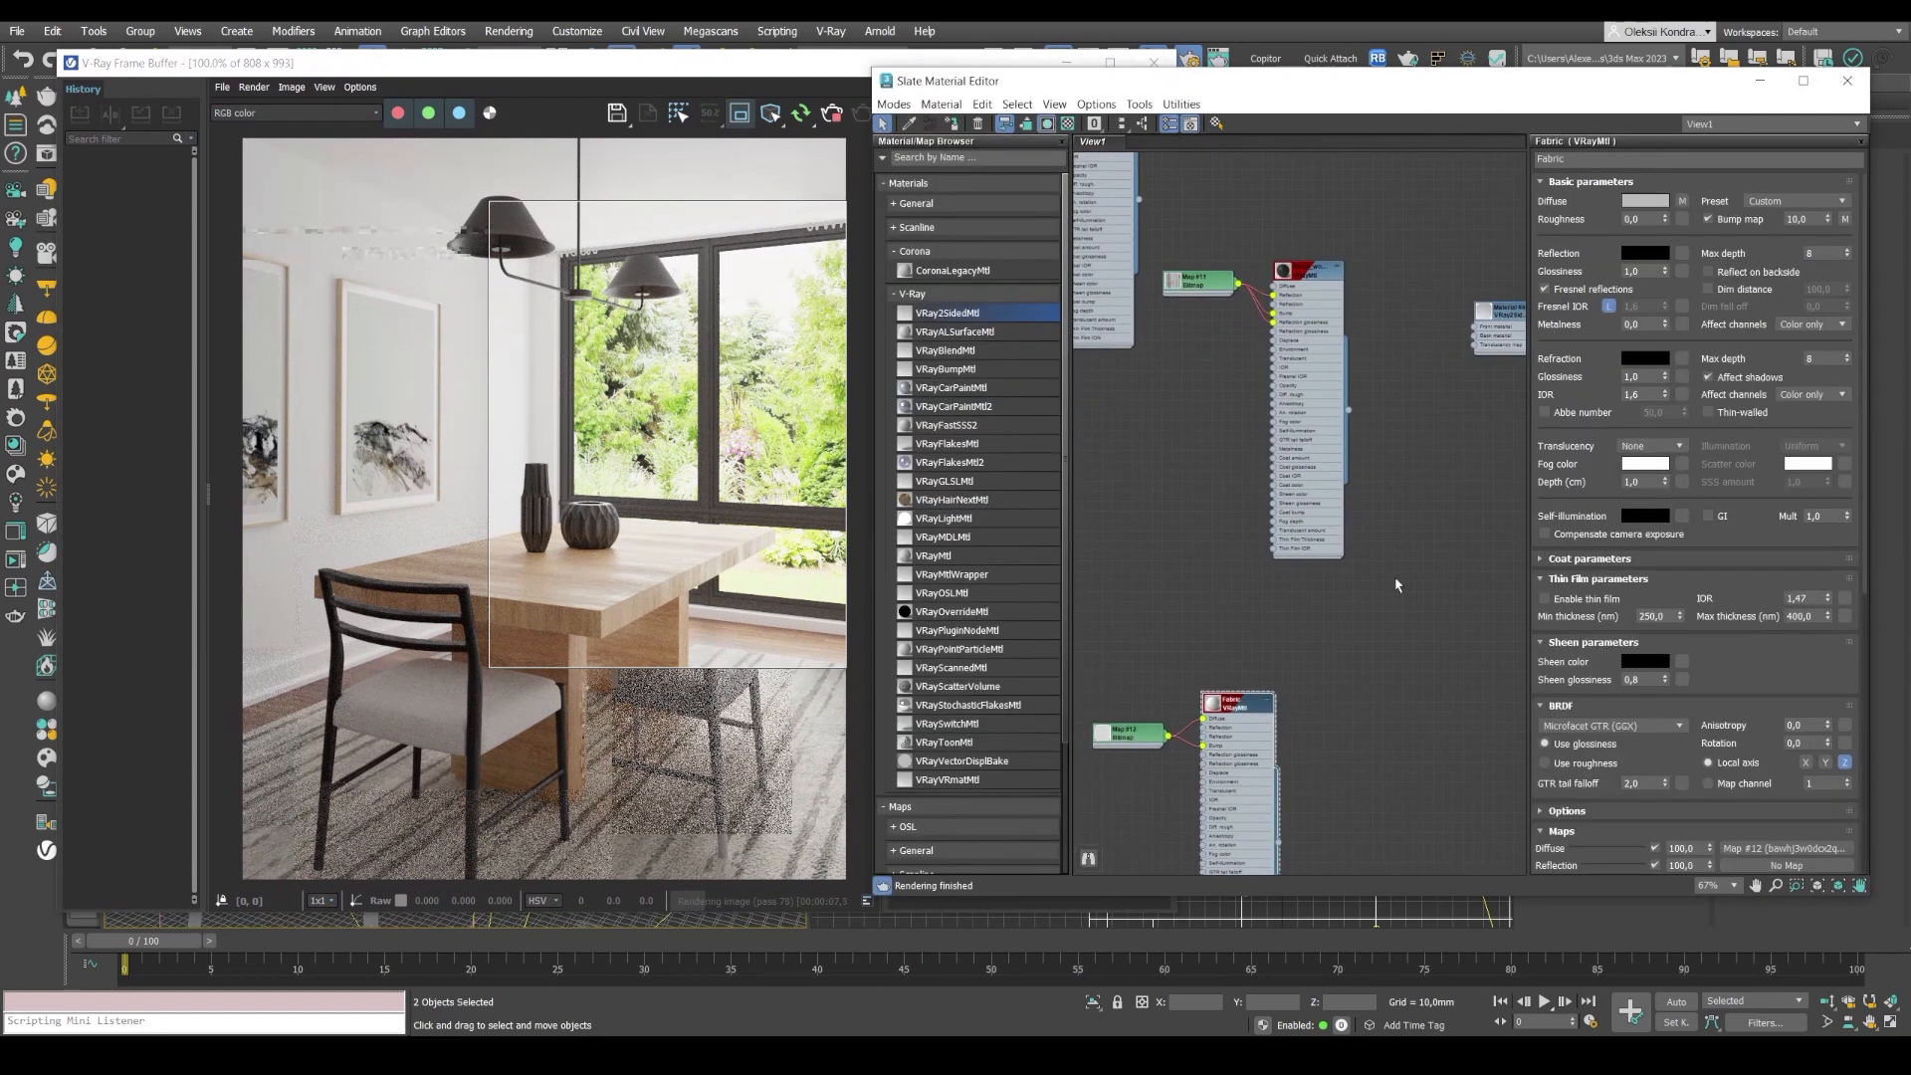
middle_click_drag(1365, 601, 1315, 654)
scroll(1237, 717, "up", 1)
scroll(1176, 771, "down", 1)
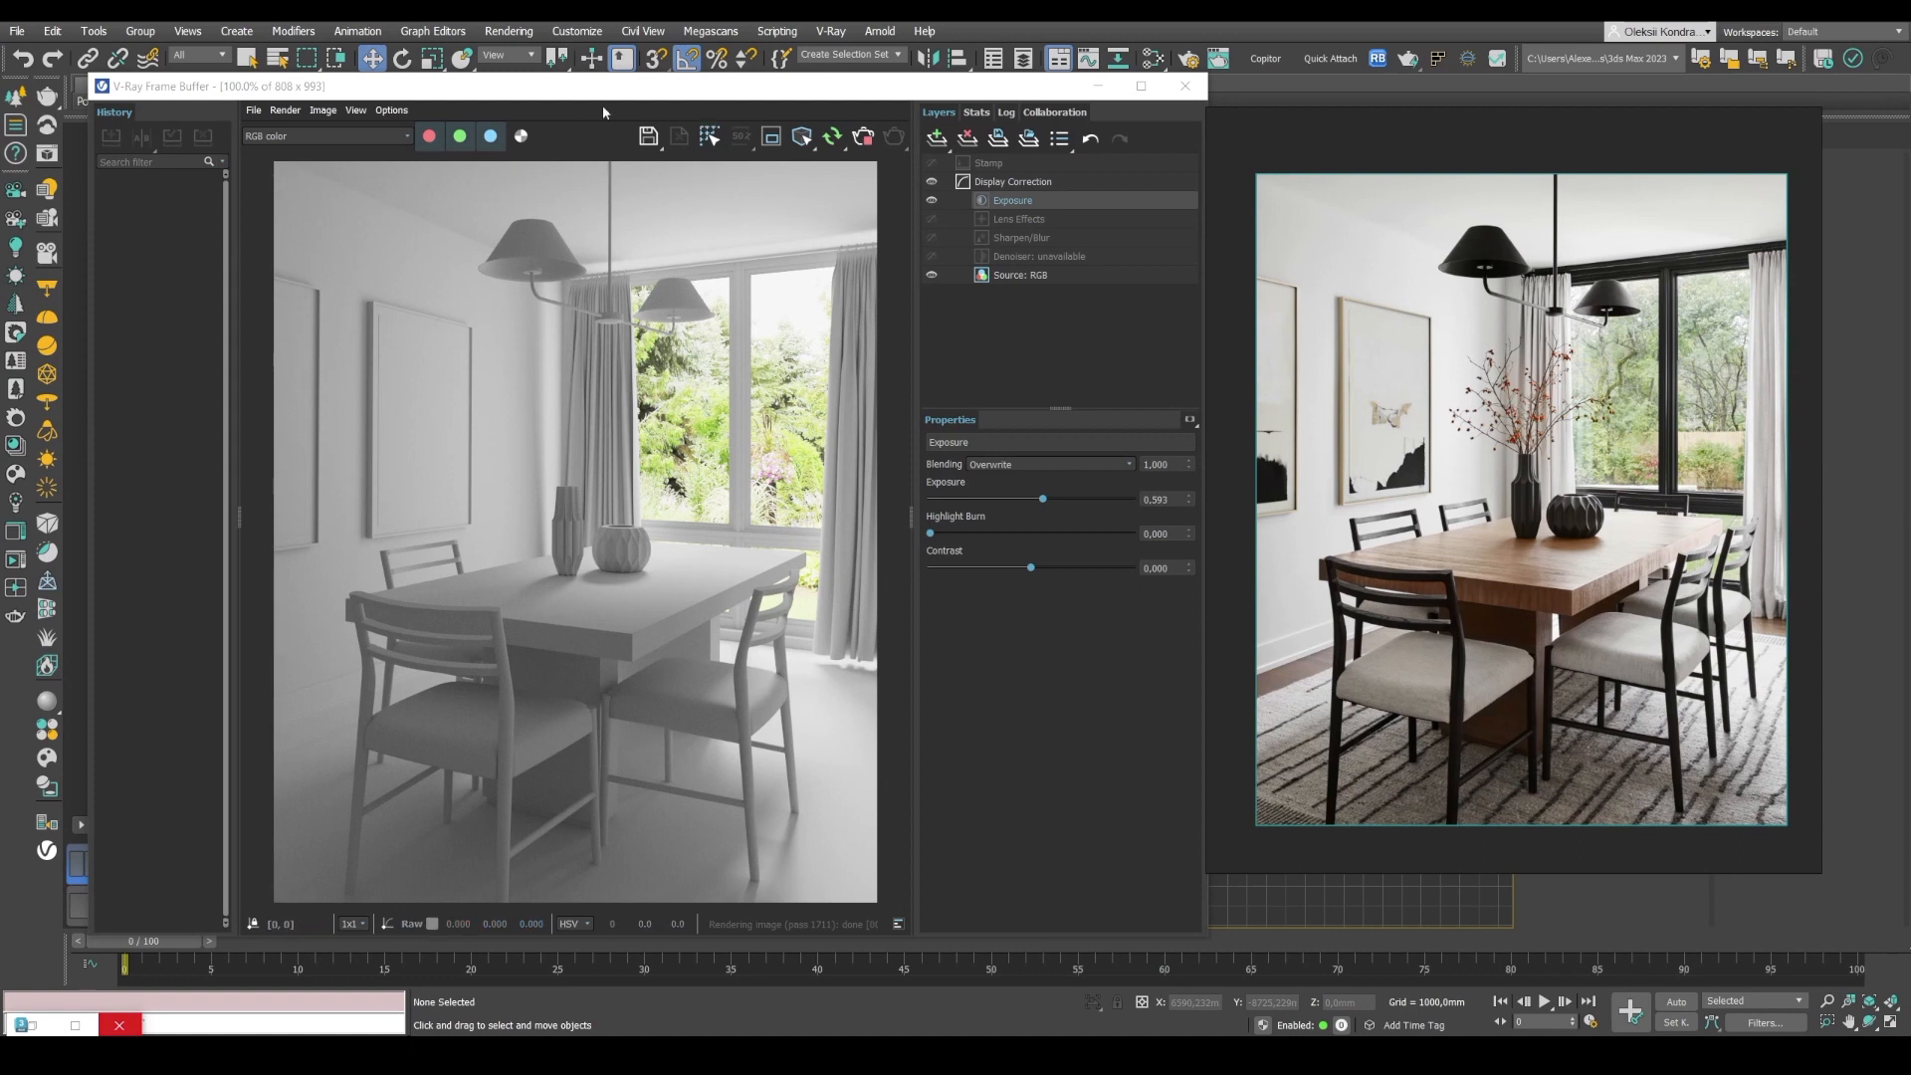
Open the V-Ray render setup and turn off the override material in the global switches.
left_click_drag(531, 105, 468, 109)
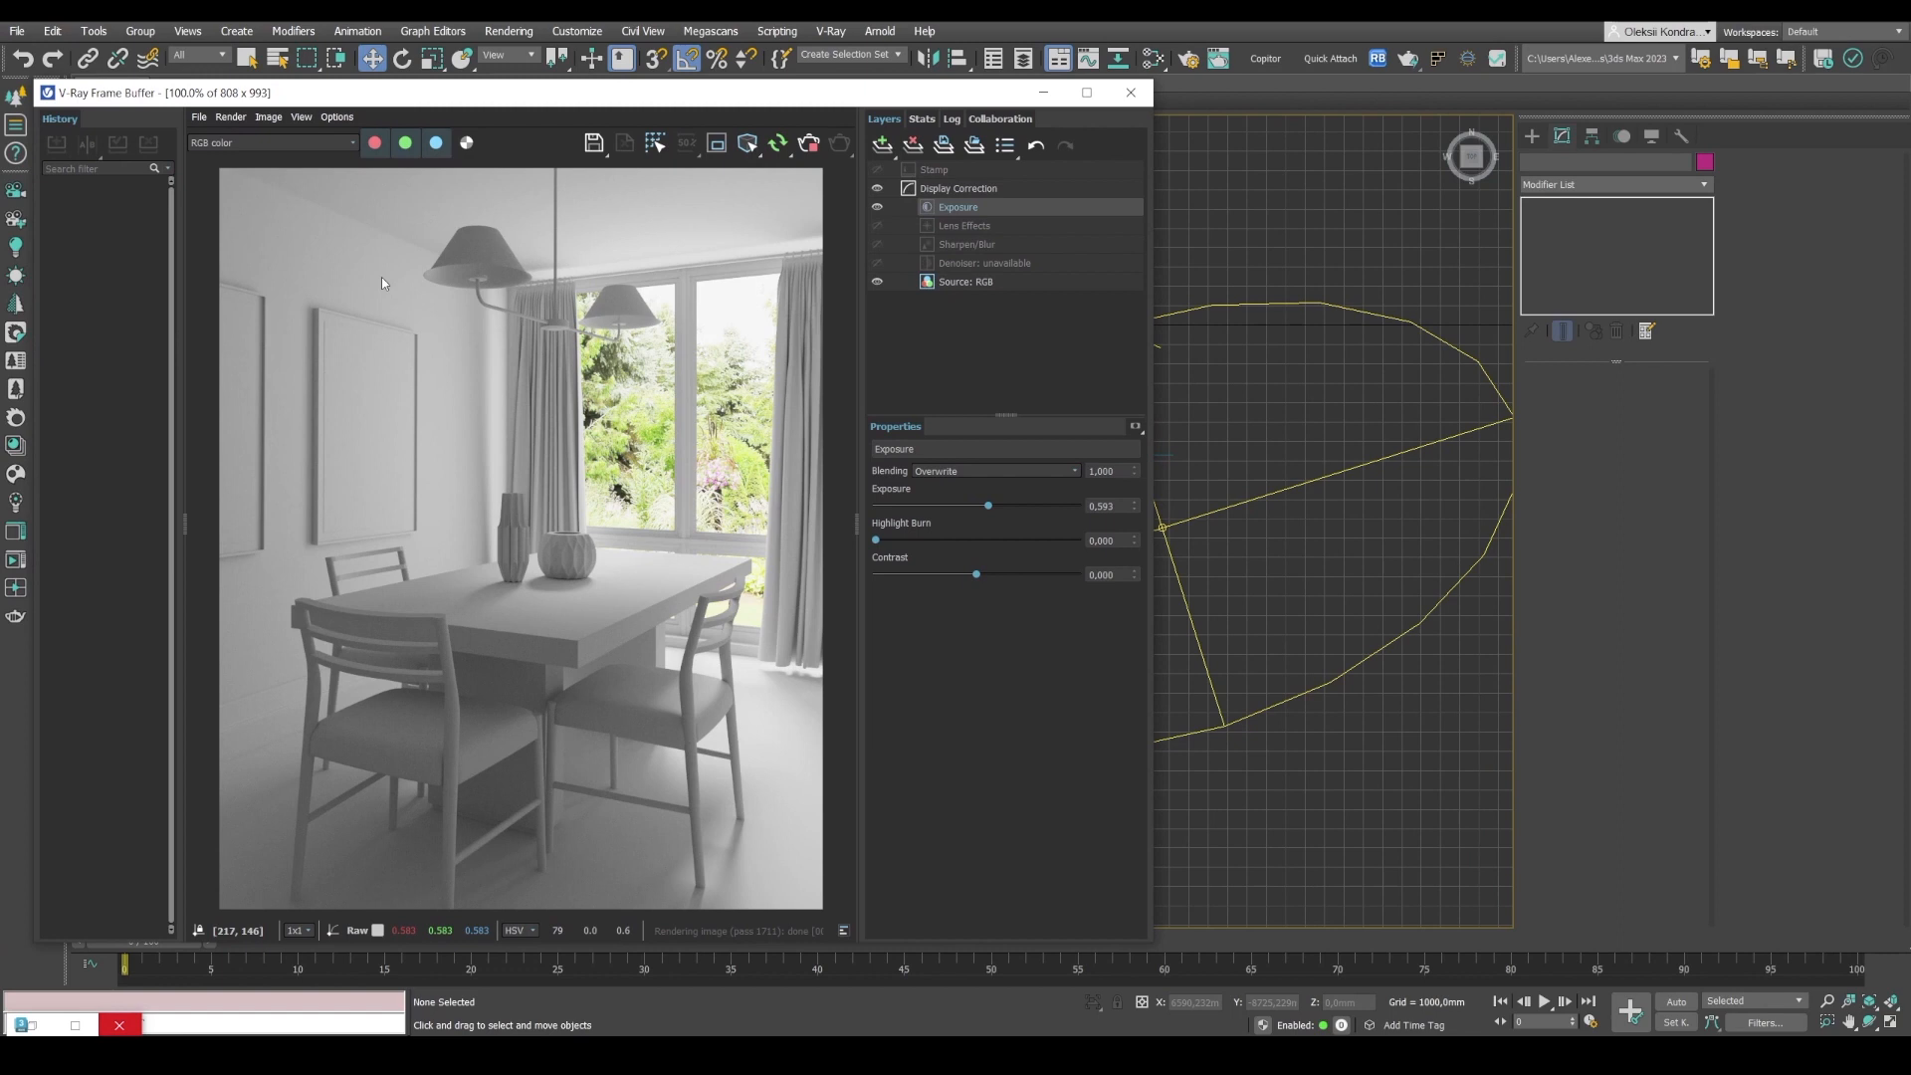
left_click(1185, 65)
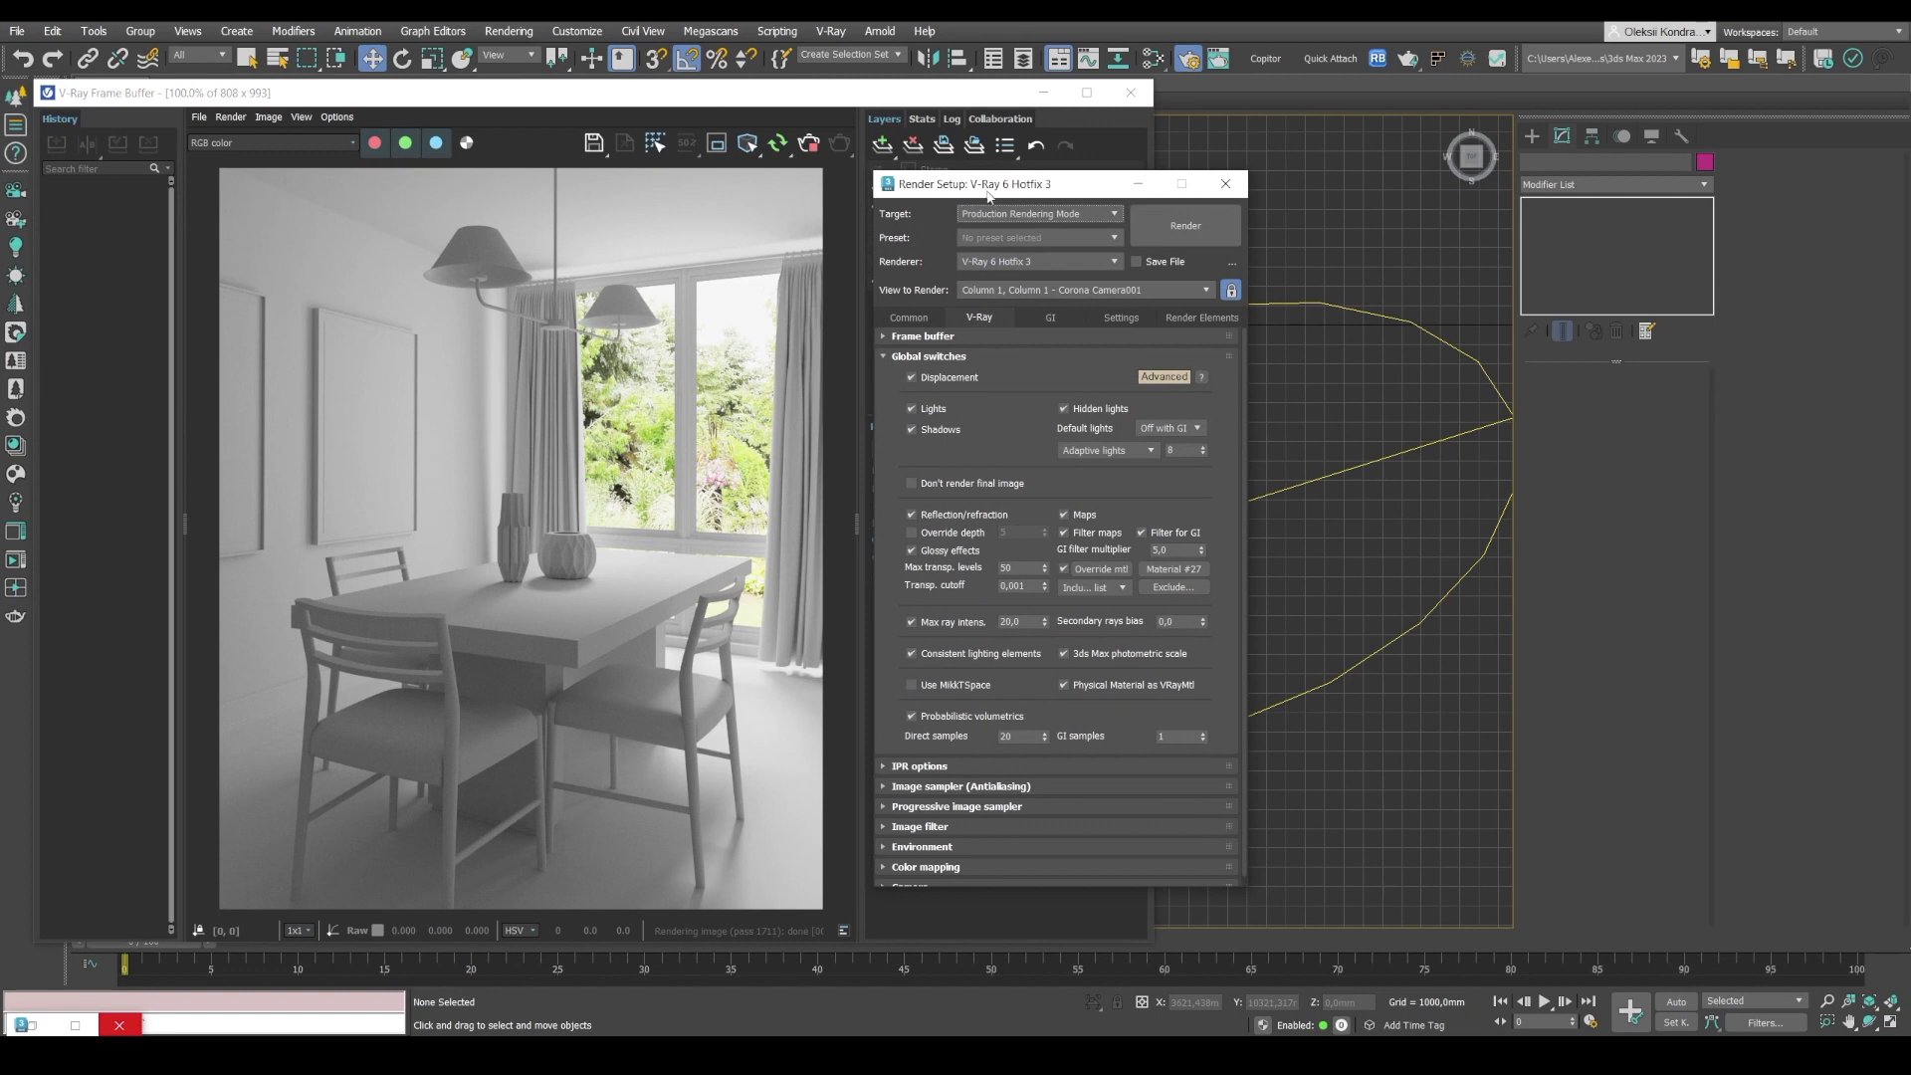
left_click_drag(986, 187, 1246, 187)
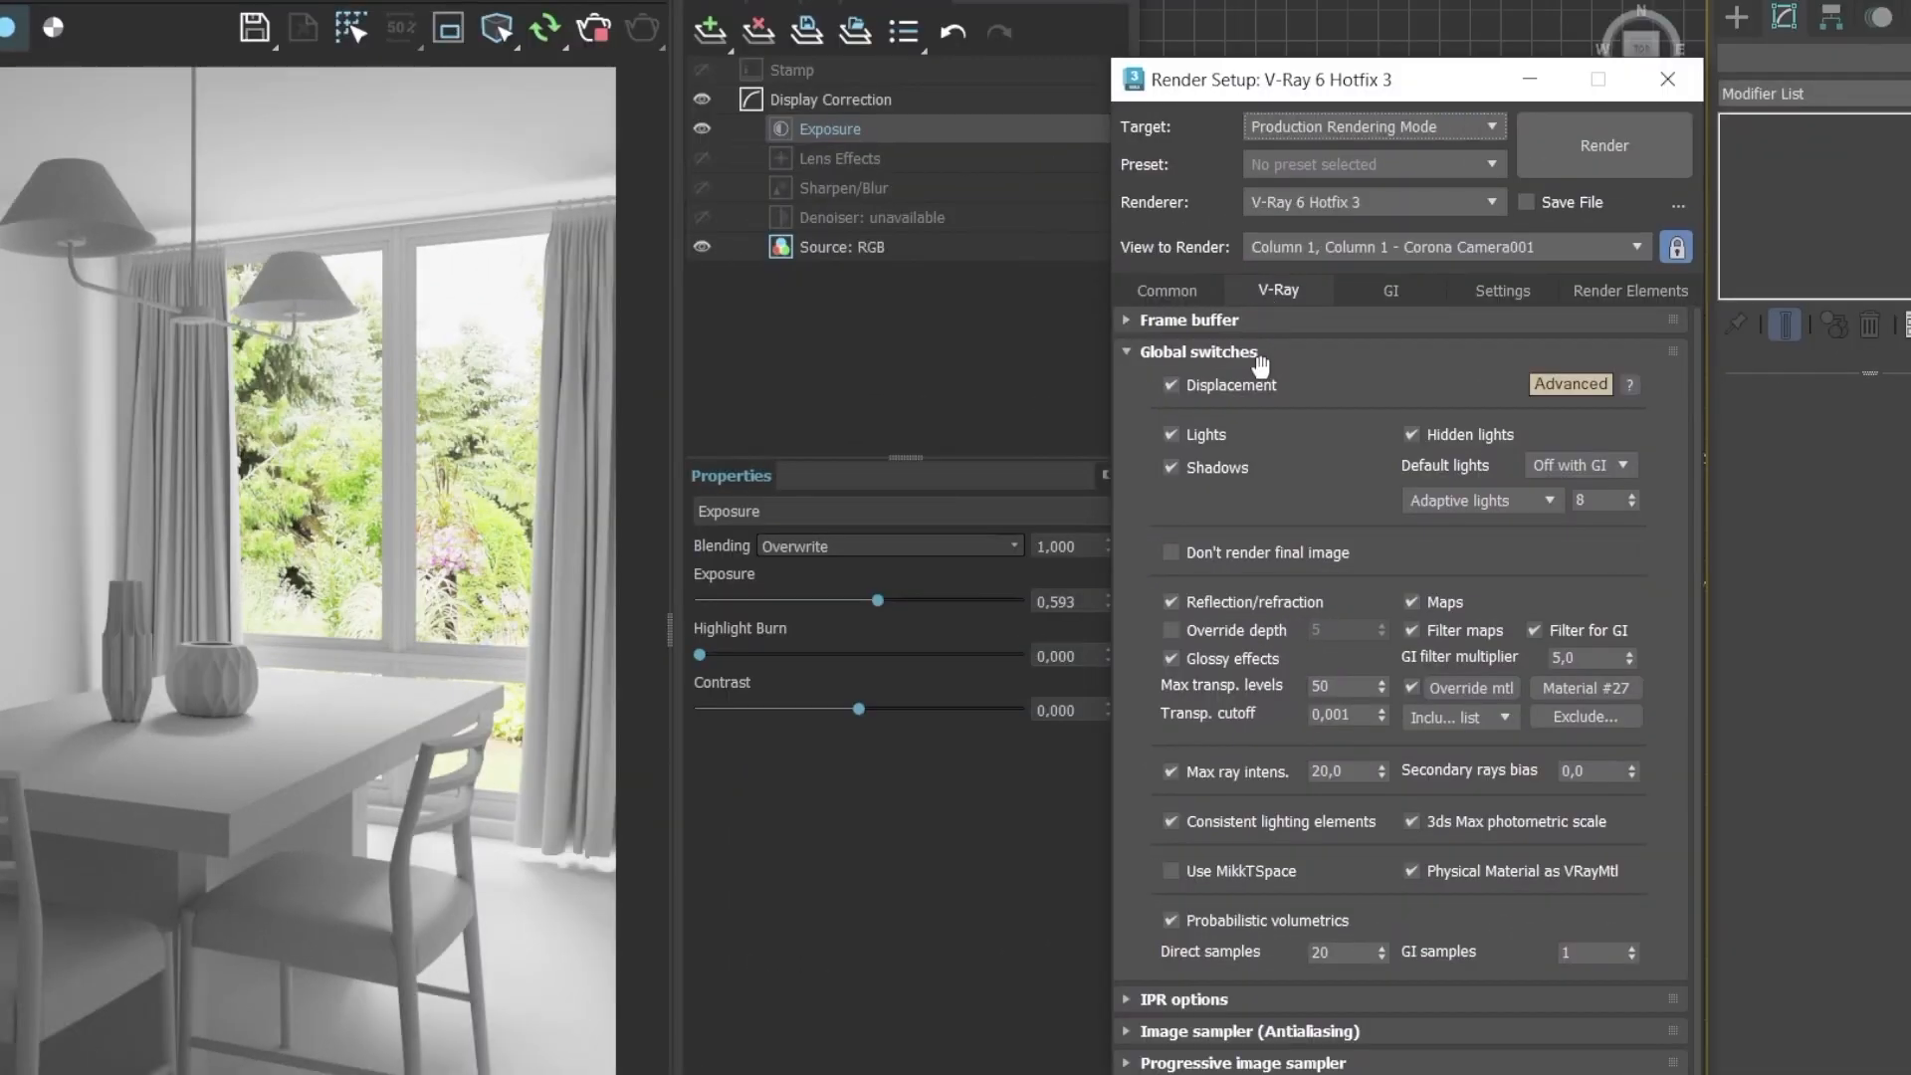
left_click(1411, 688)
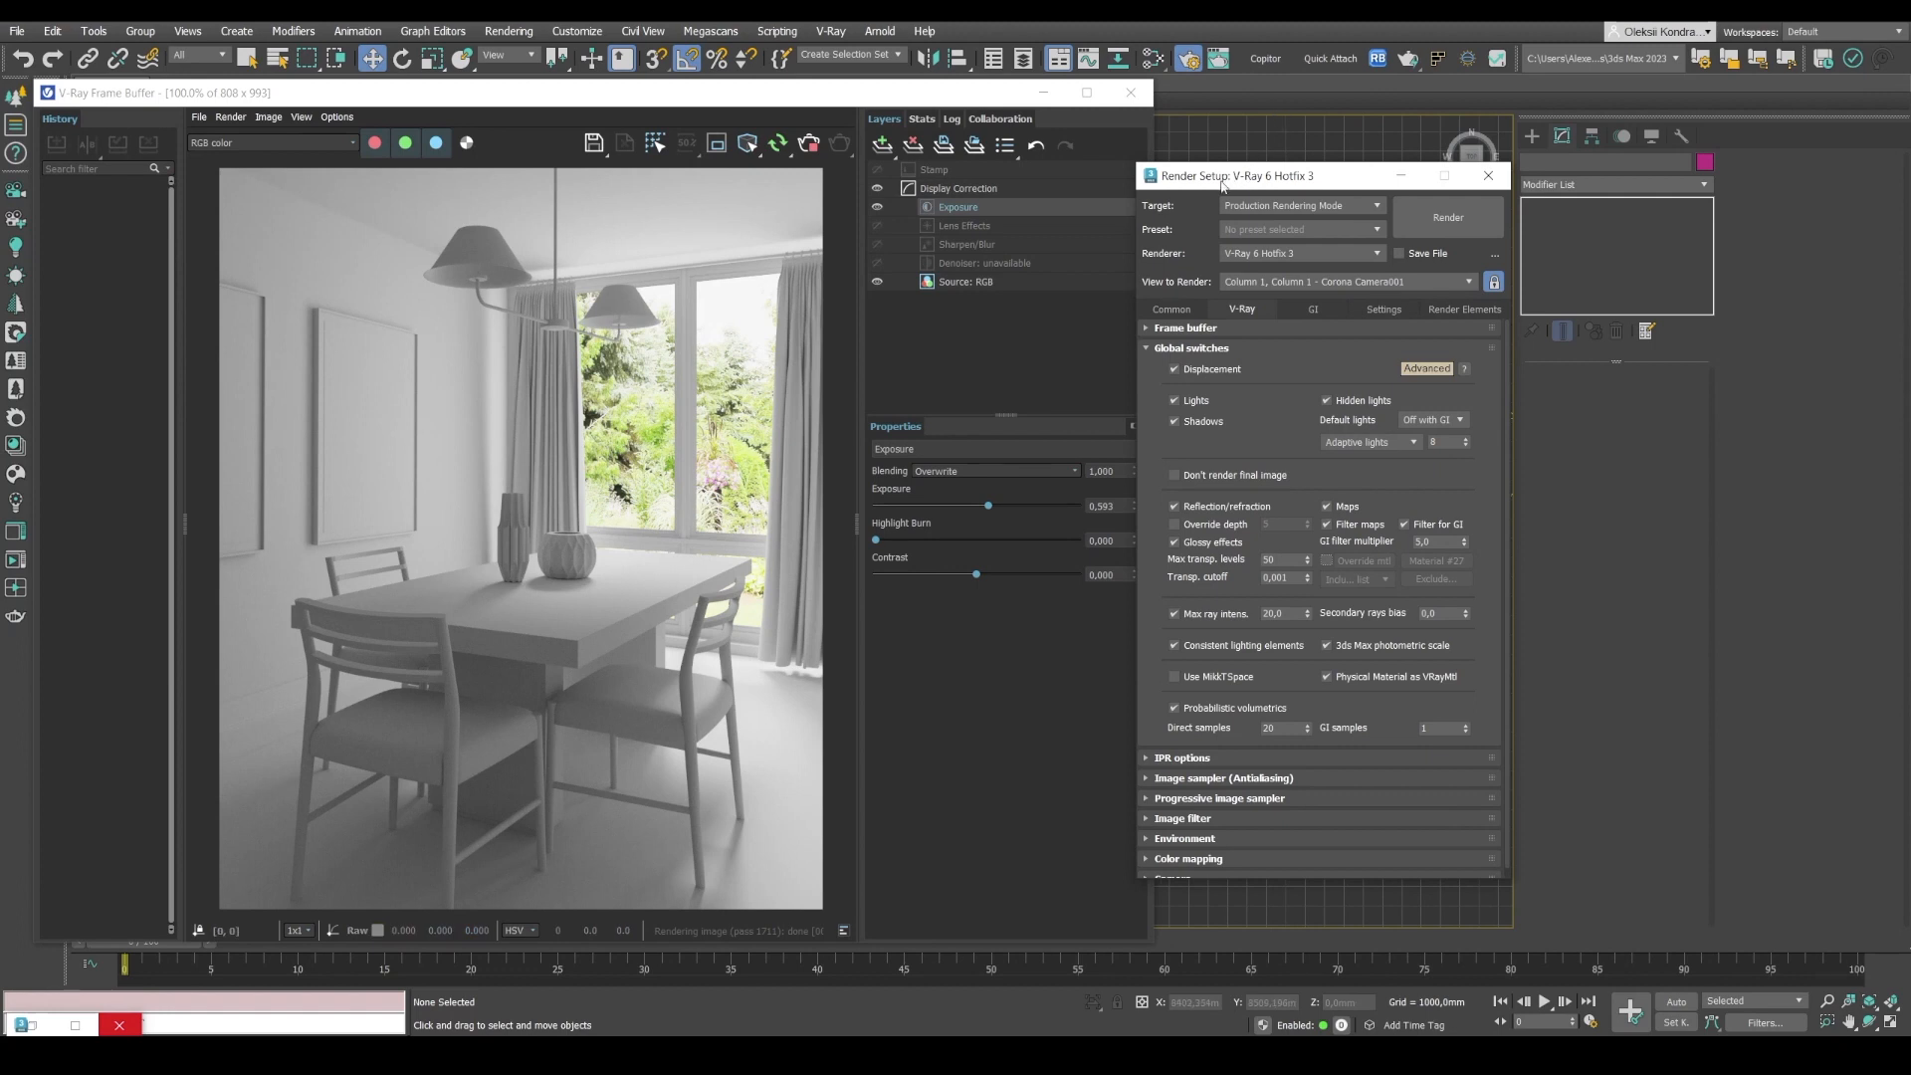
Restart the interactive render so the scene is rendered without the override material.
left_click_drag(1223, 185, 1262, 178)
left_click(807, 148)
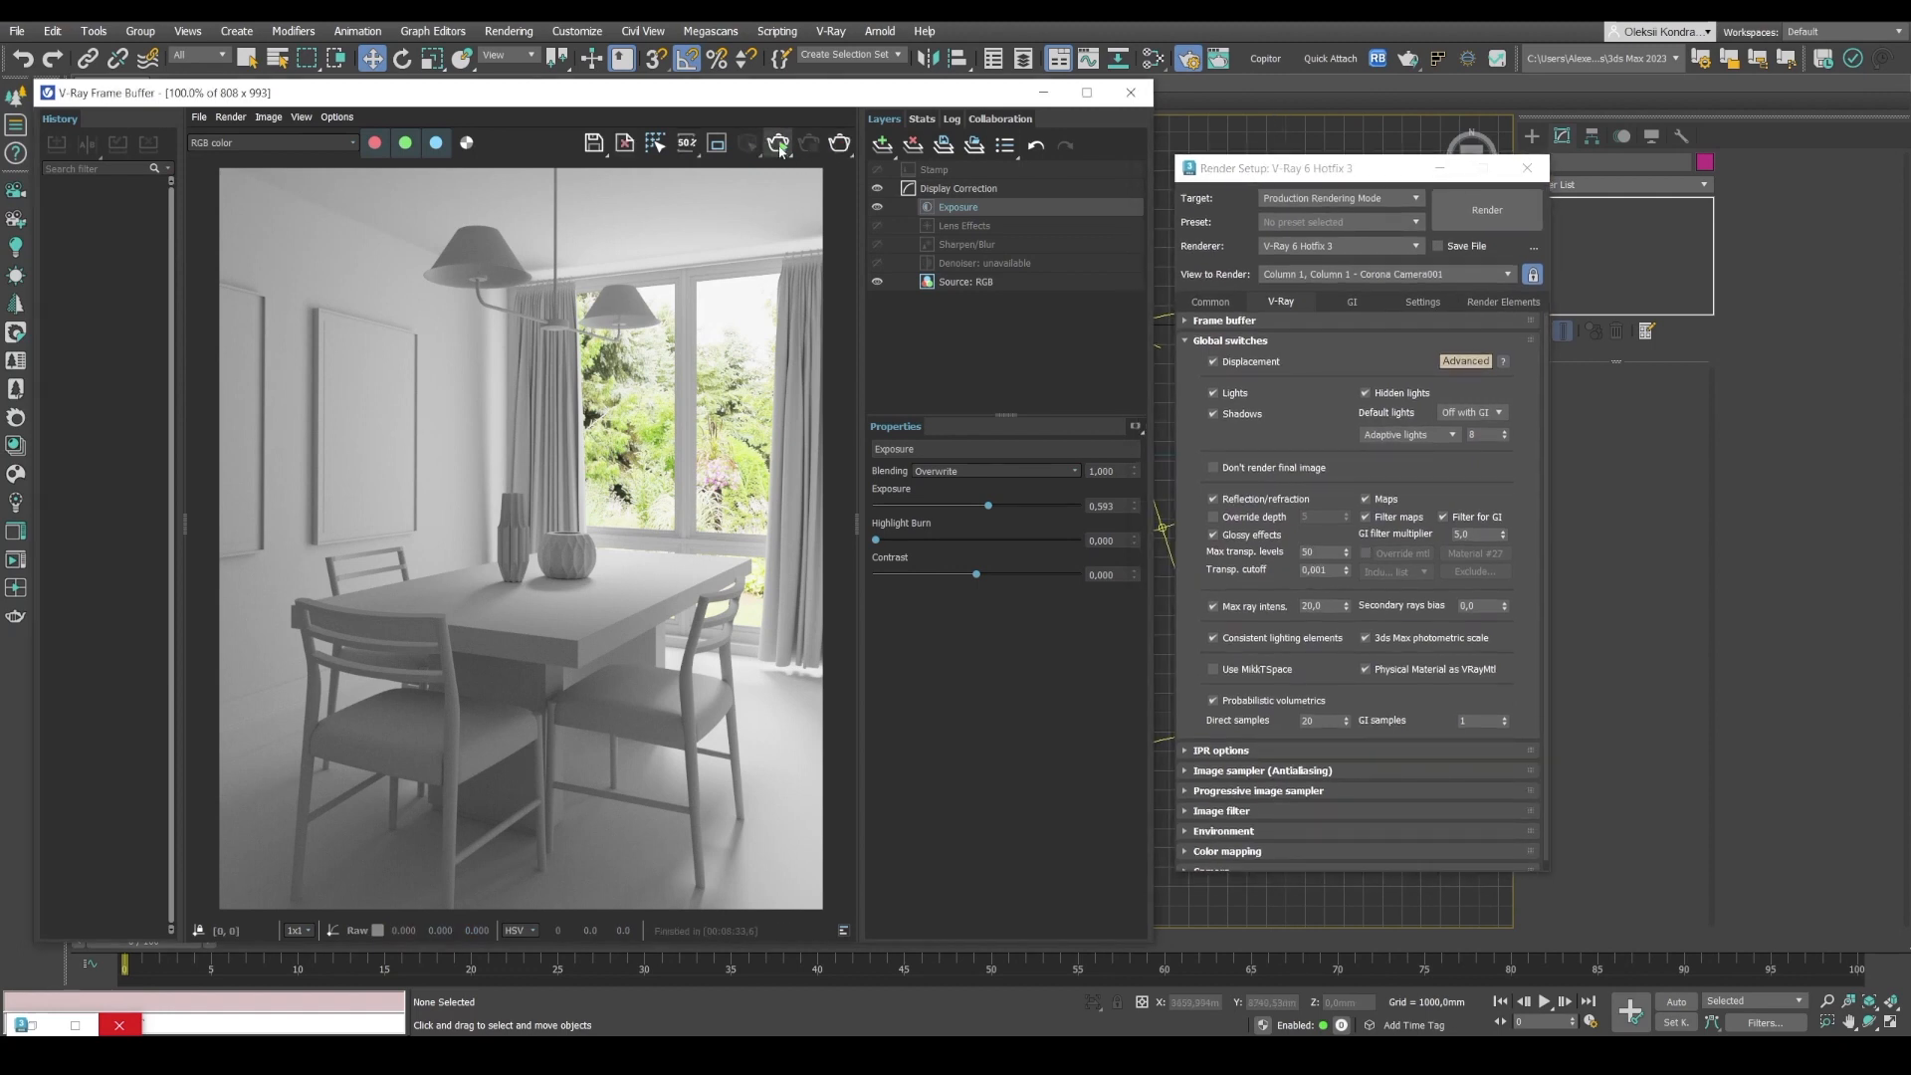
left_click(779, 146)
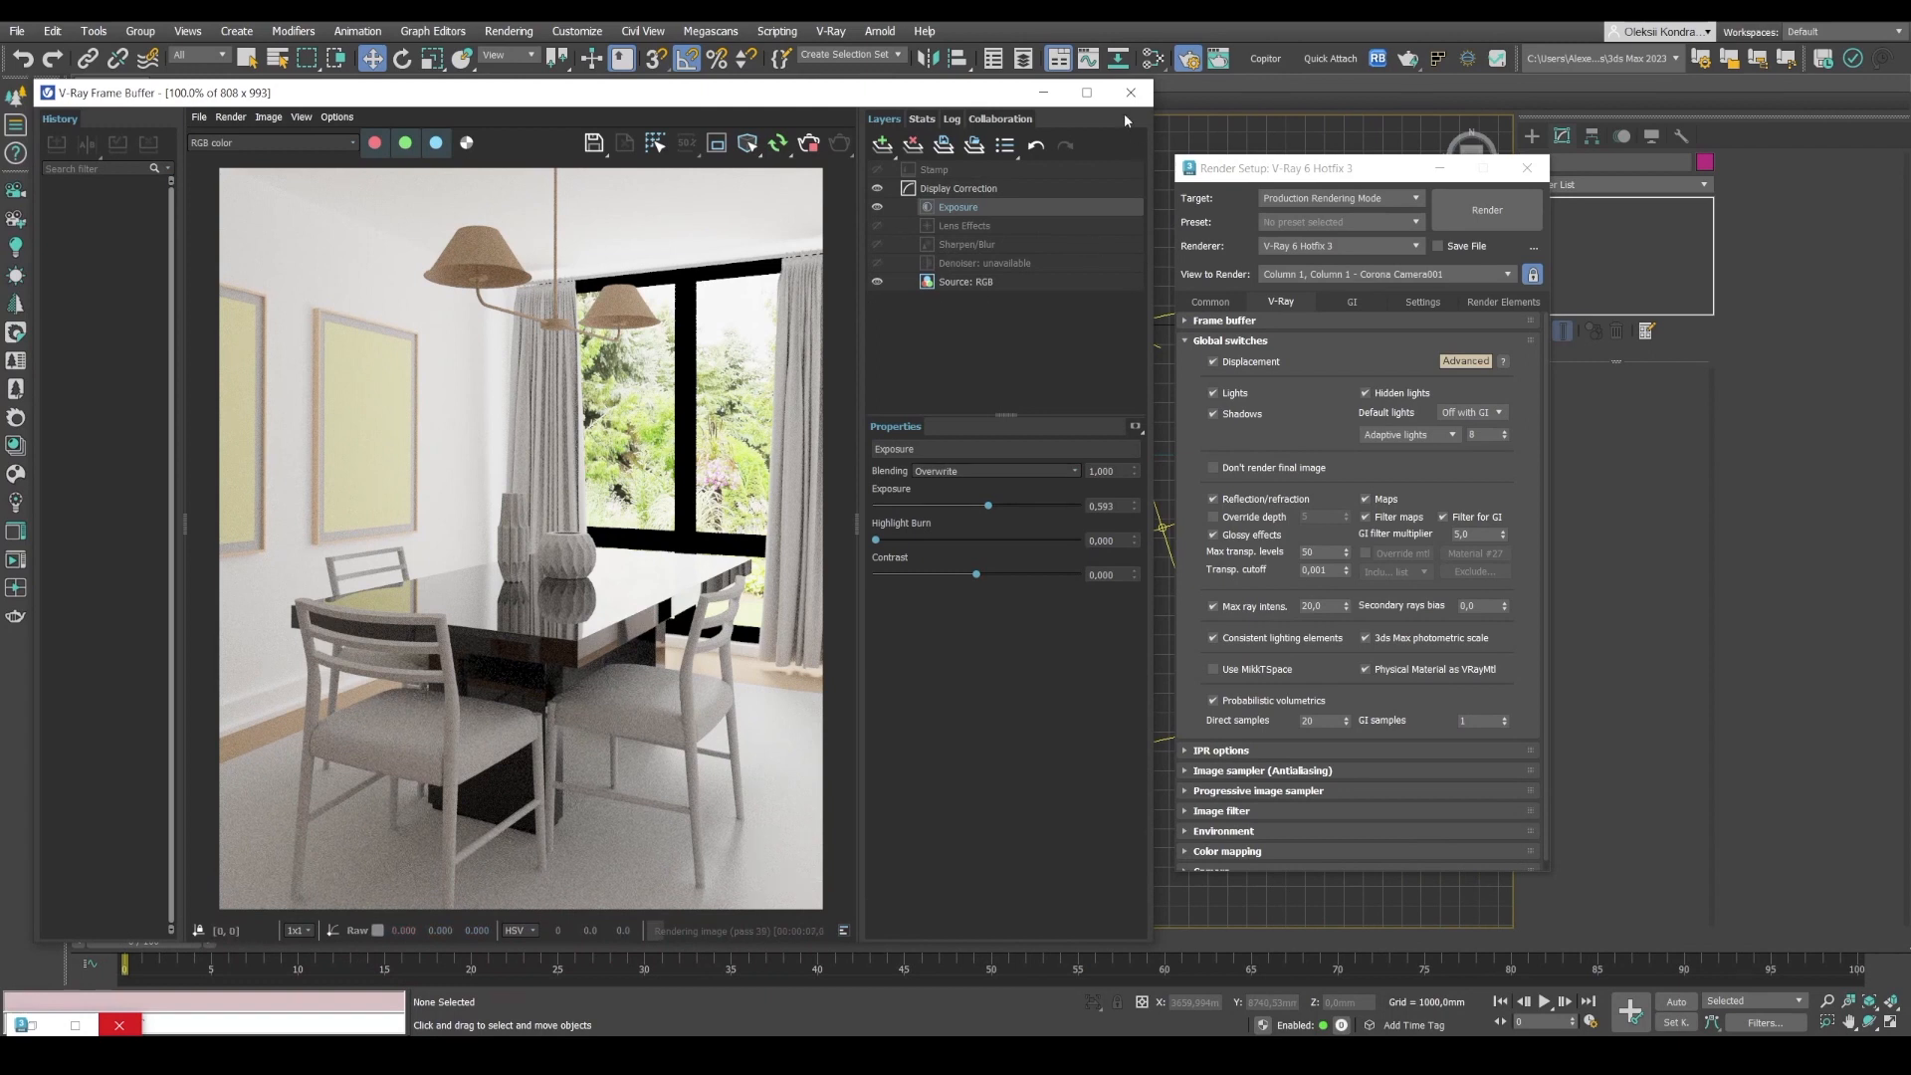
Open the Slate Material Editor beside the render and widen its material browser.
left_click(1157, 62)
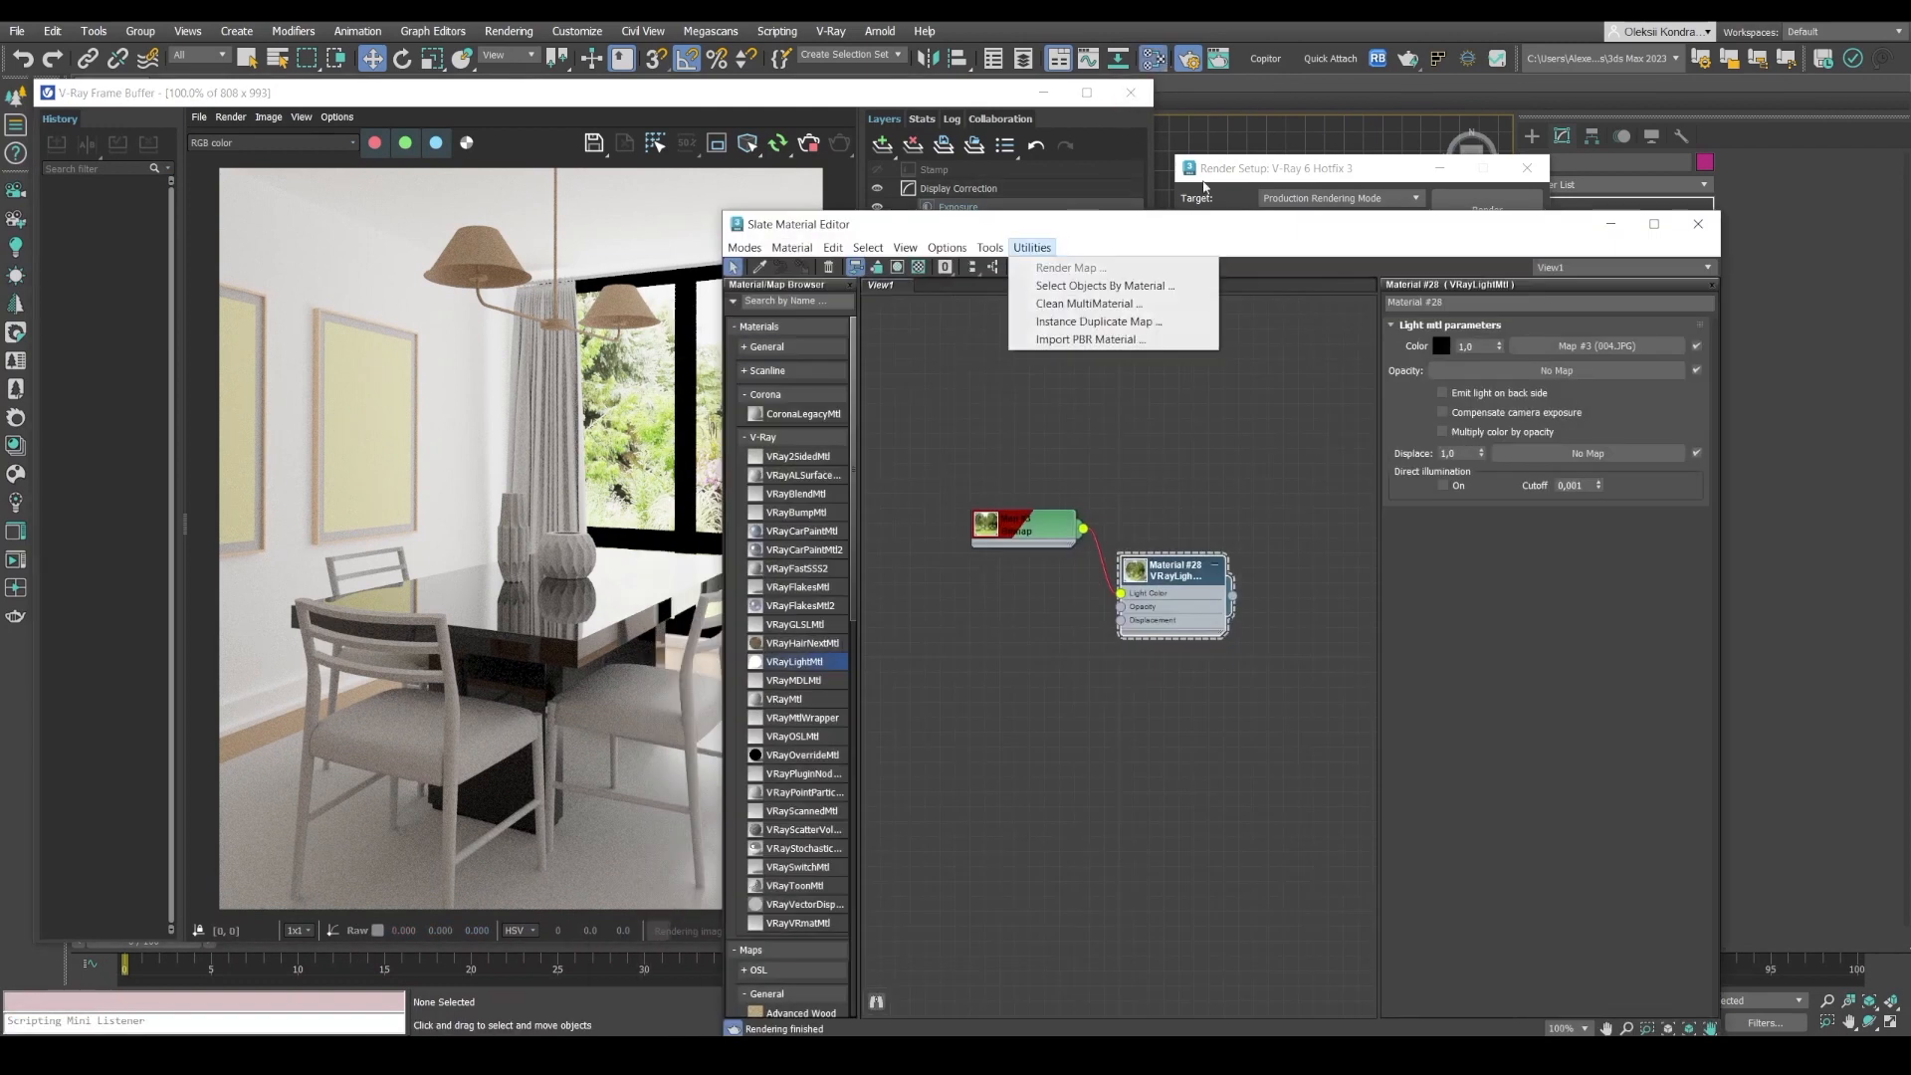
left_click_drag(1269, 229, 1545, 77)
key("m")
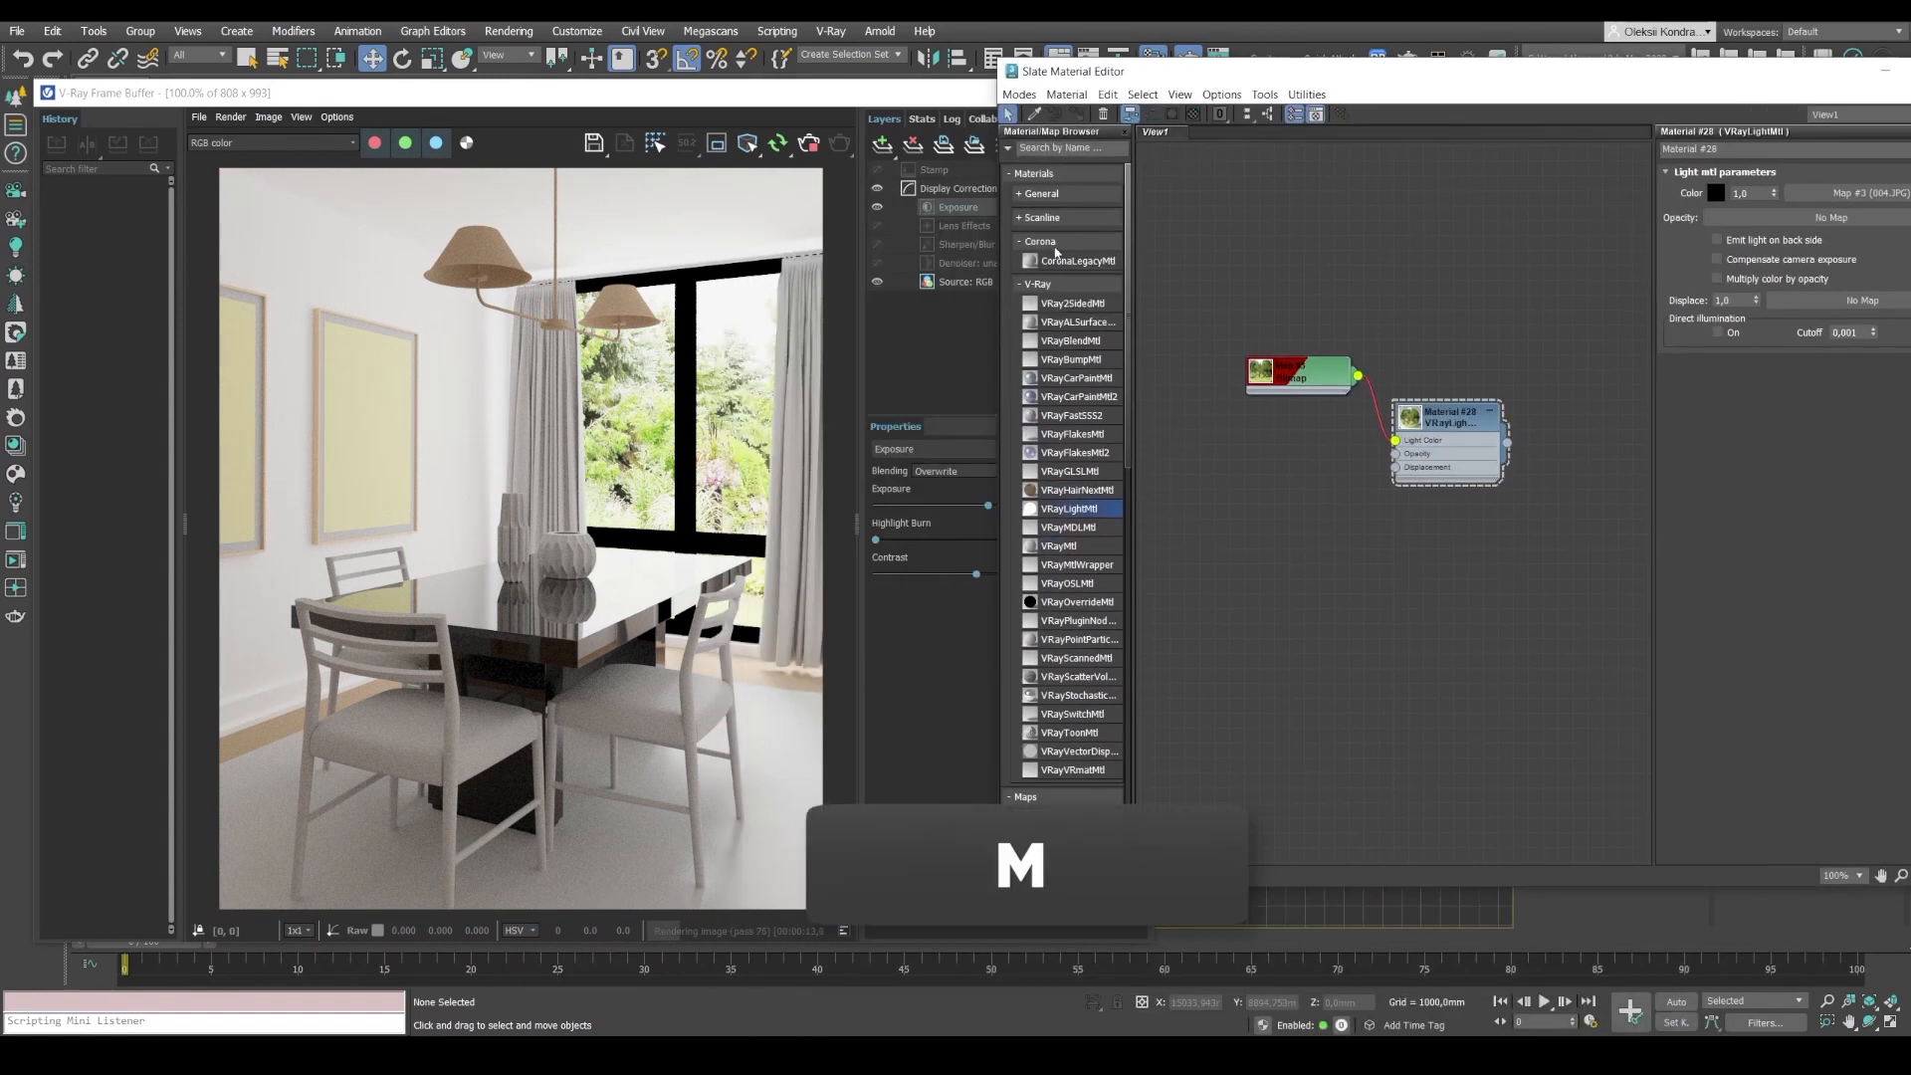
left_click_drag(1133, 296, 1197, 290)
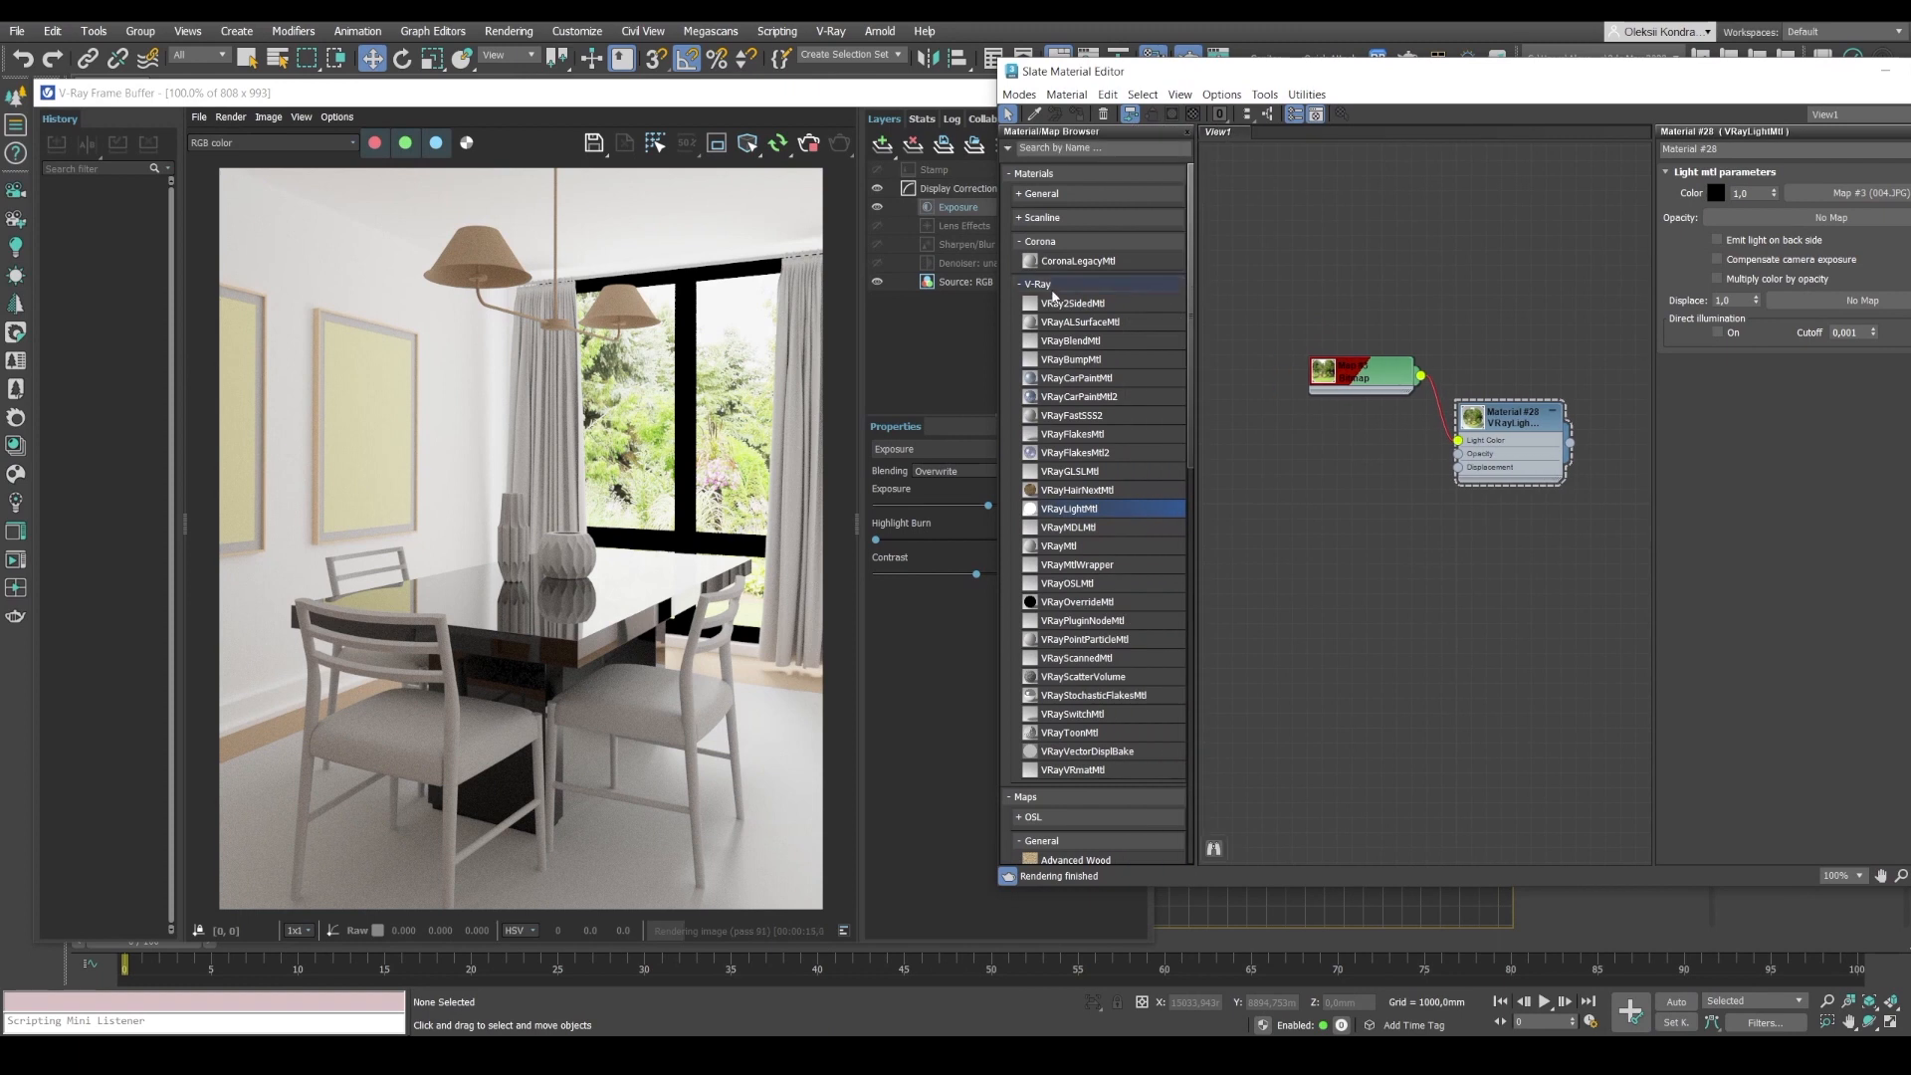
Add a new VRayMtl to the material view and name it Walls.
left_click_drag(1057, 546, 1372, 642)
double_click(1372, 642)
left_click_drag(1259, 76, 1116, 33)
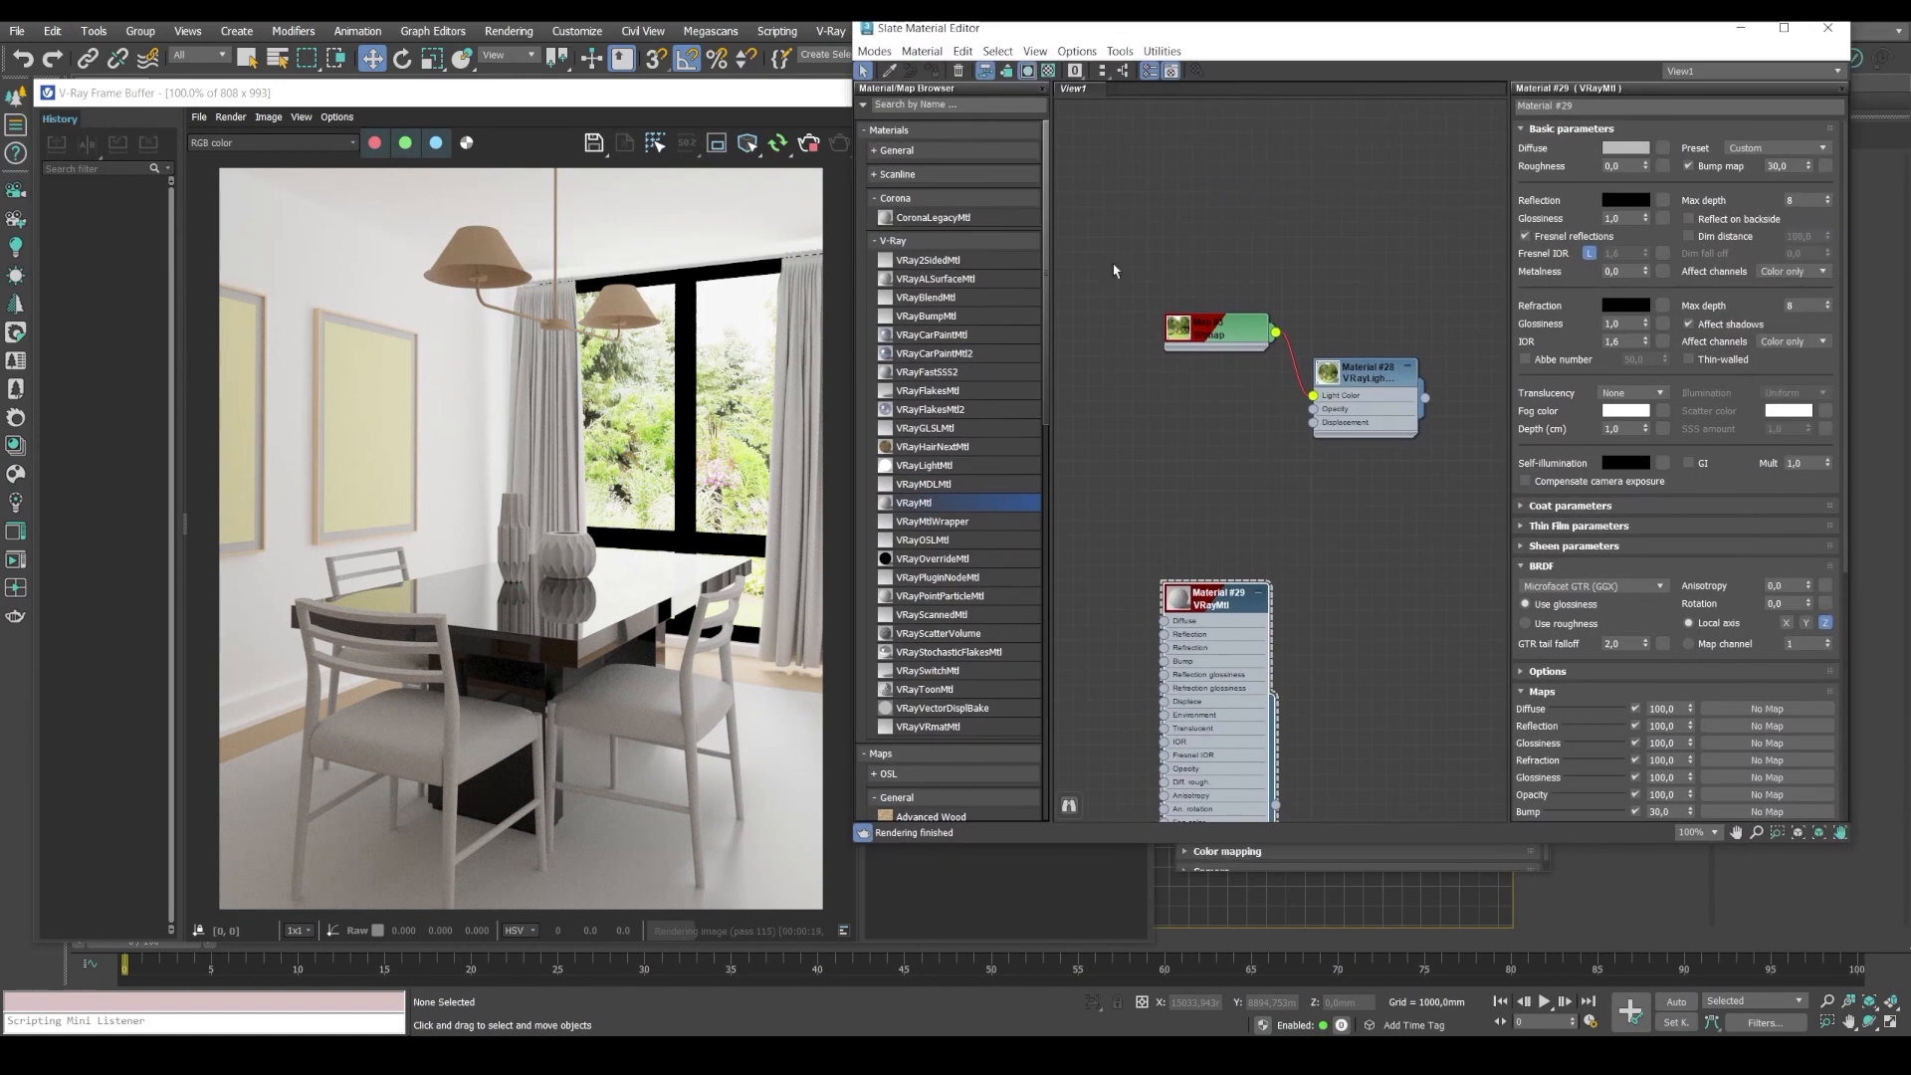
scroll(1245, 521, "down", 1)
scroll(1245, 520, "up", 2)
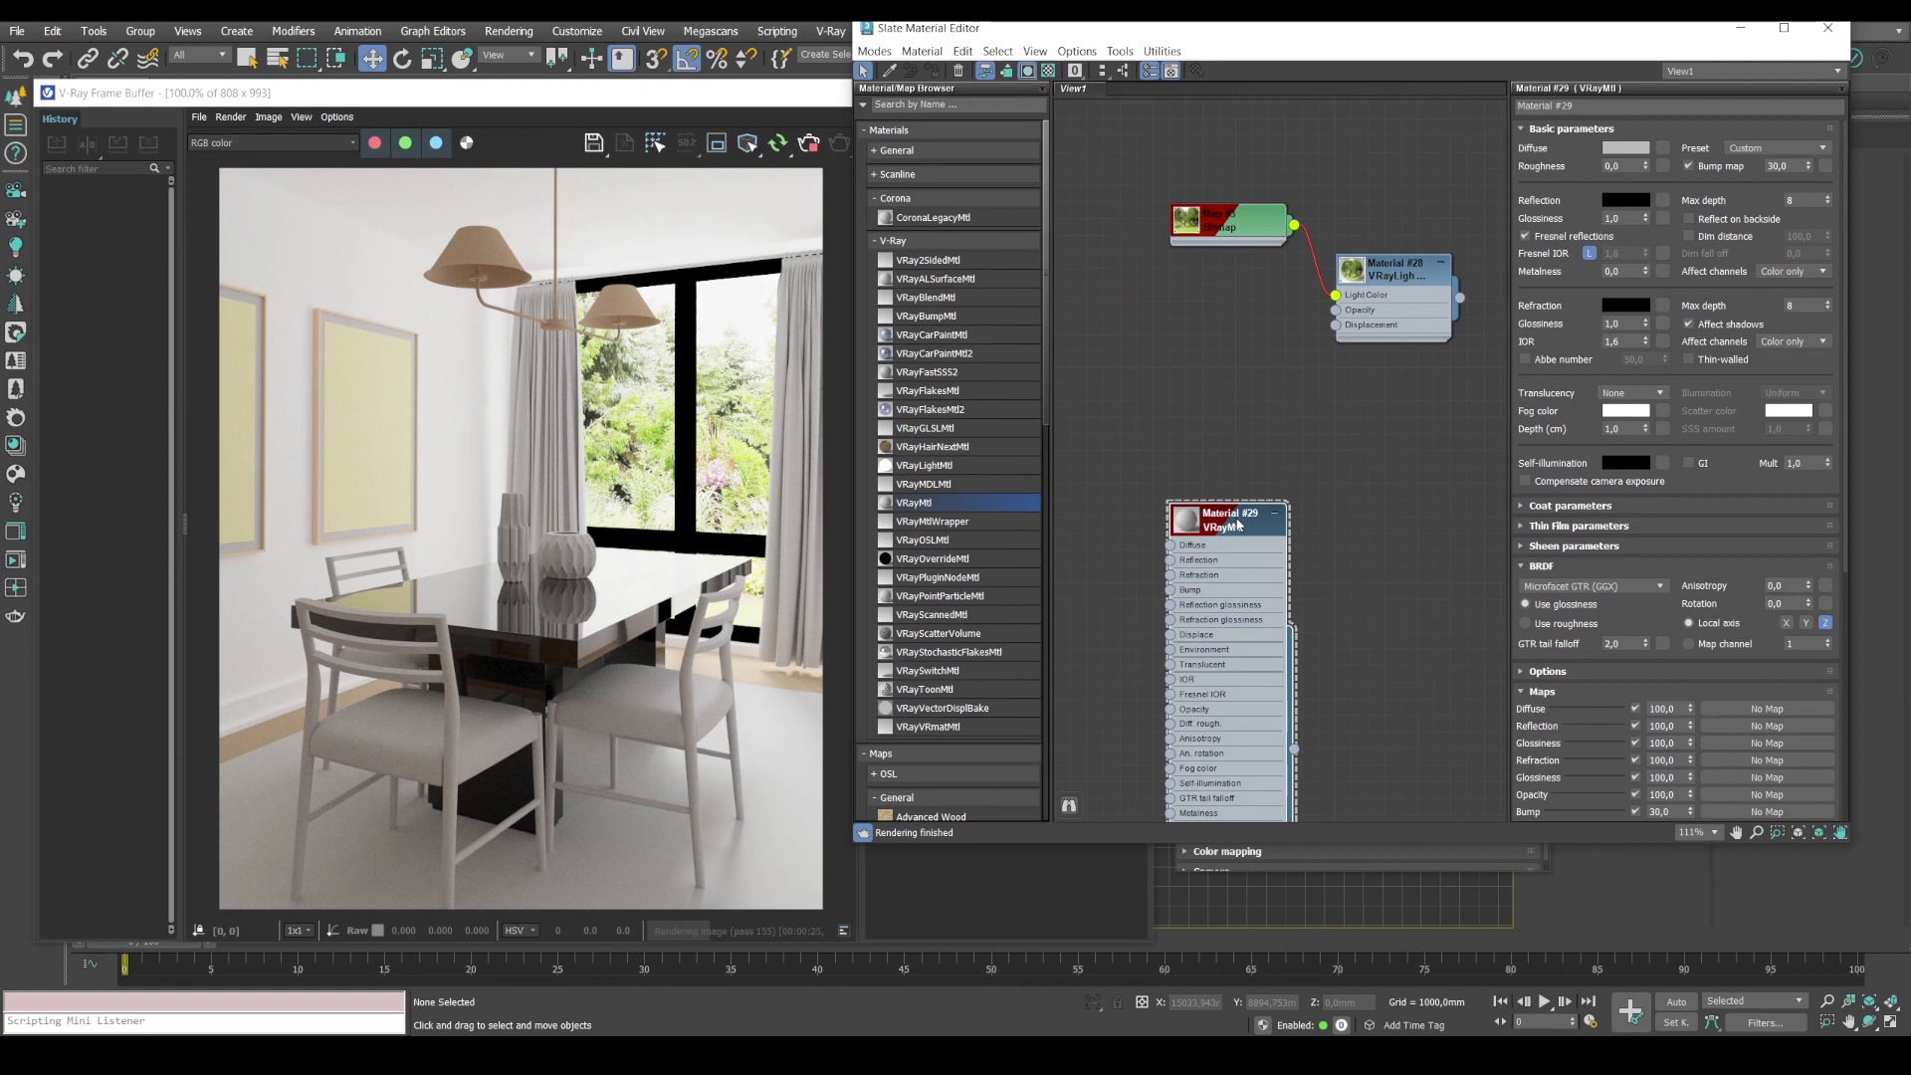
left_click_drag(1597, 107, 1443, 127)
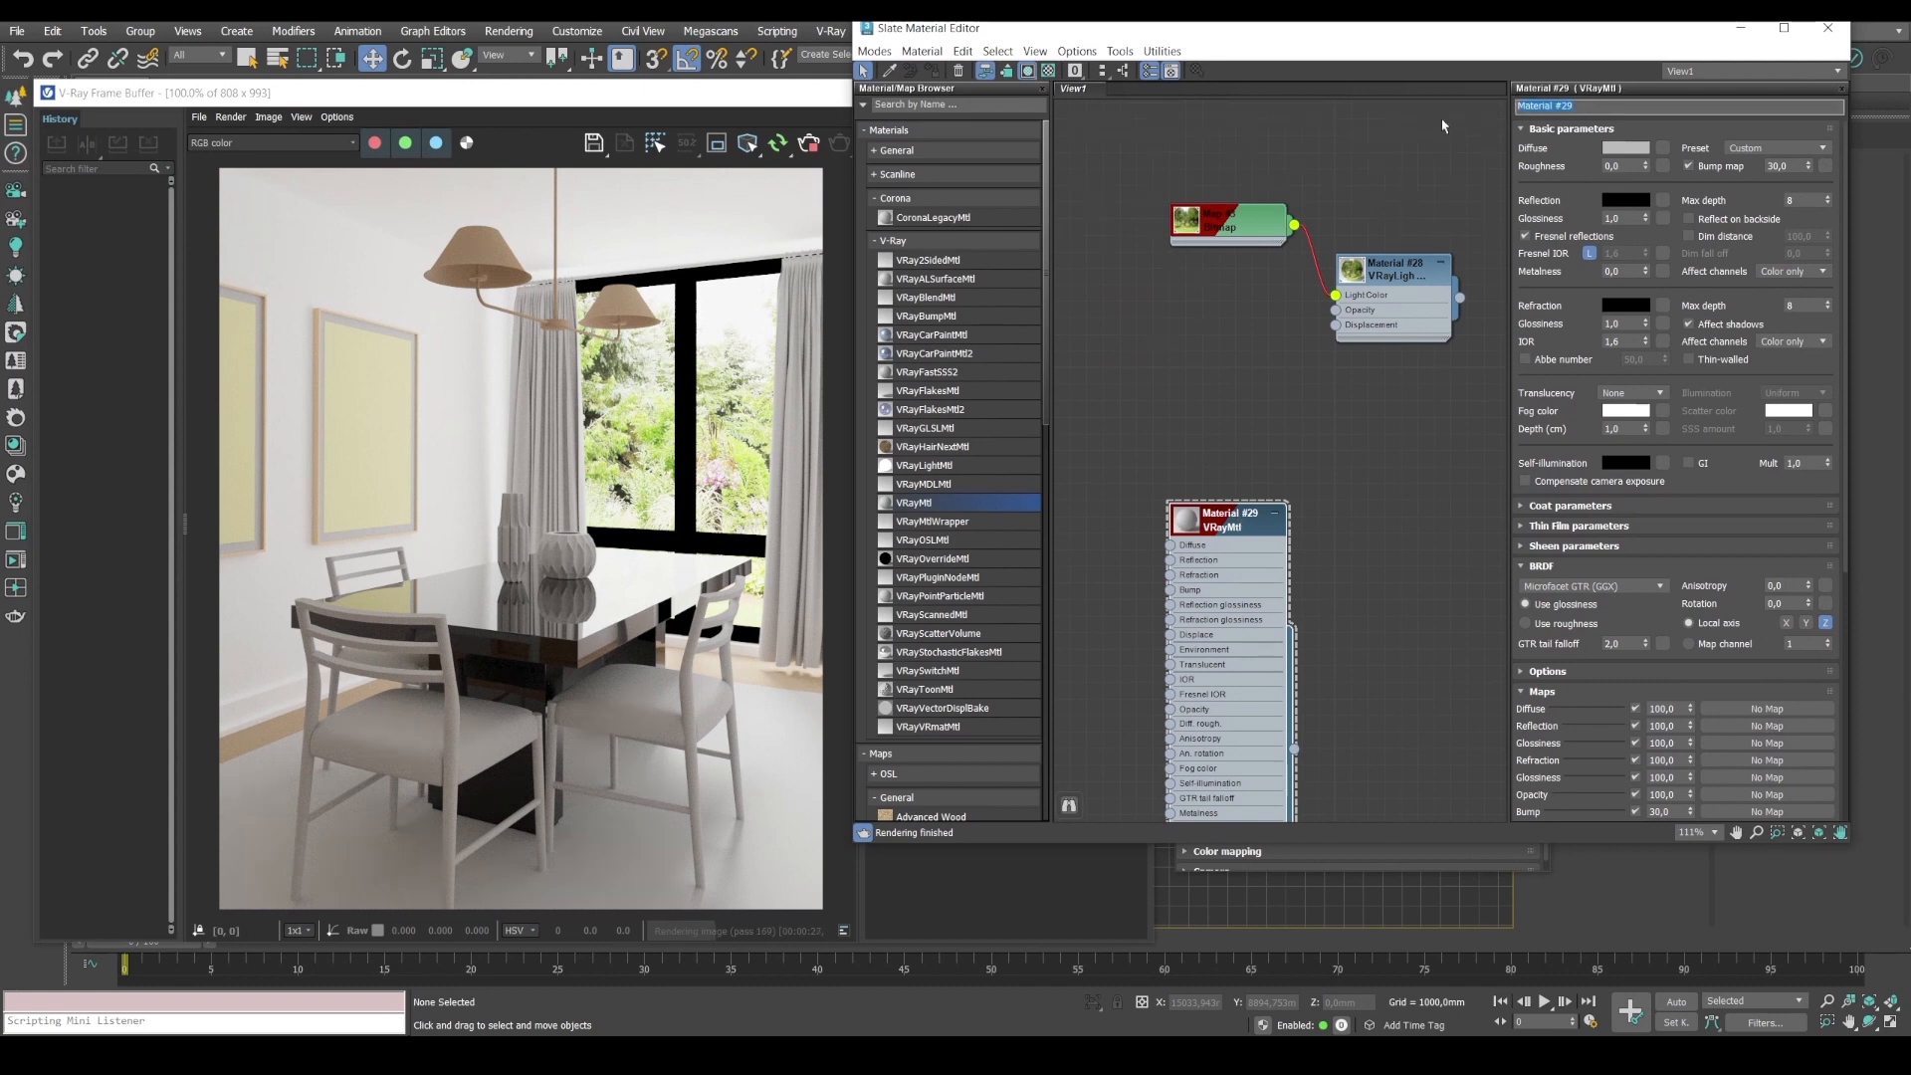
type("Walls")
key("Return")
Set the Walls material's diffuse colour to a light grey with value 210.
left_click(1637, 147)
left_click_drag(1459, 173, 1331, 170)
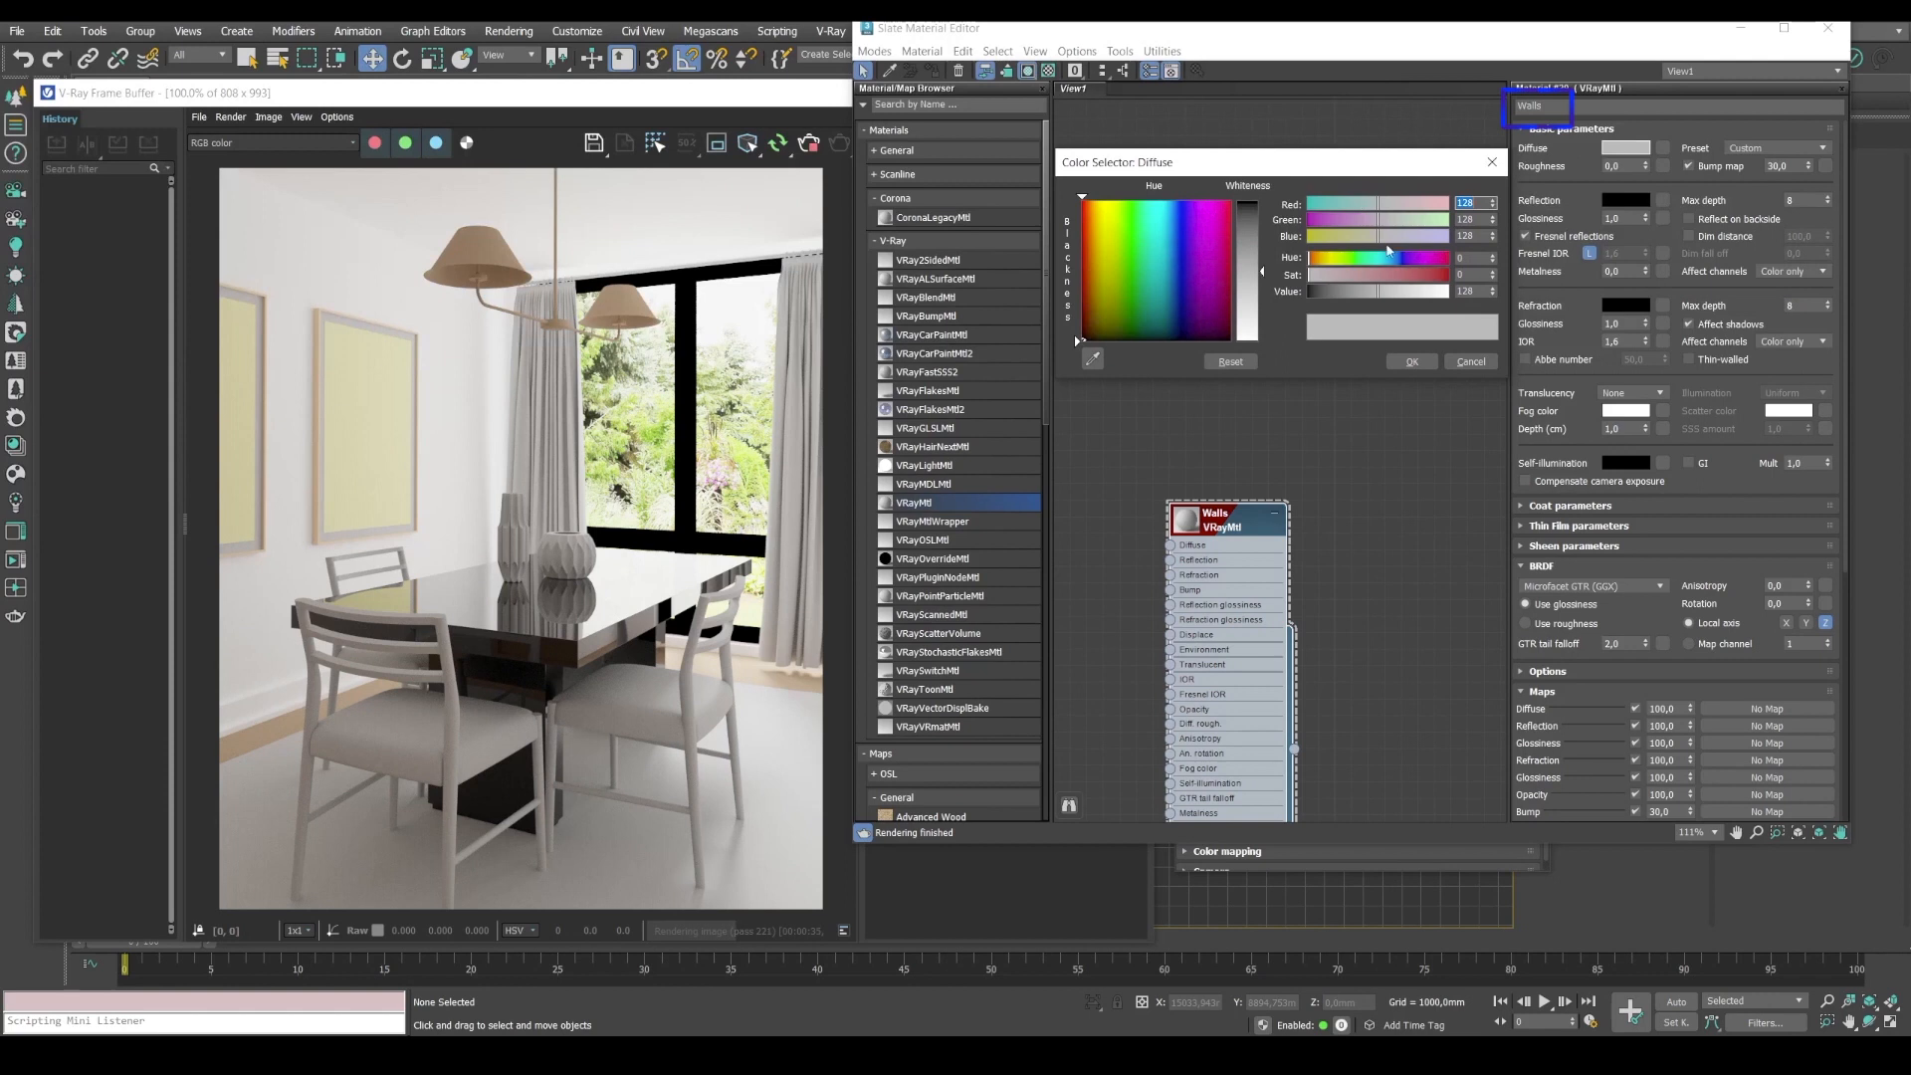
left_click(1448, 292)
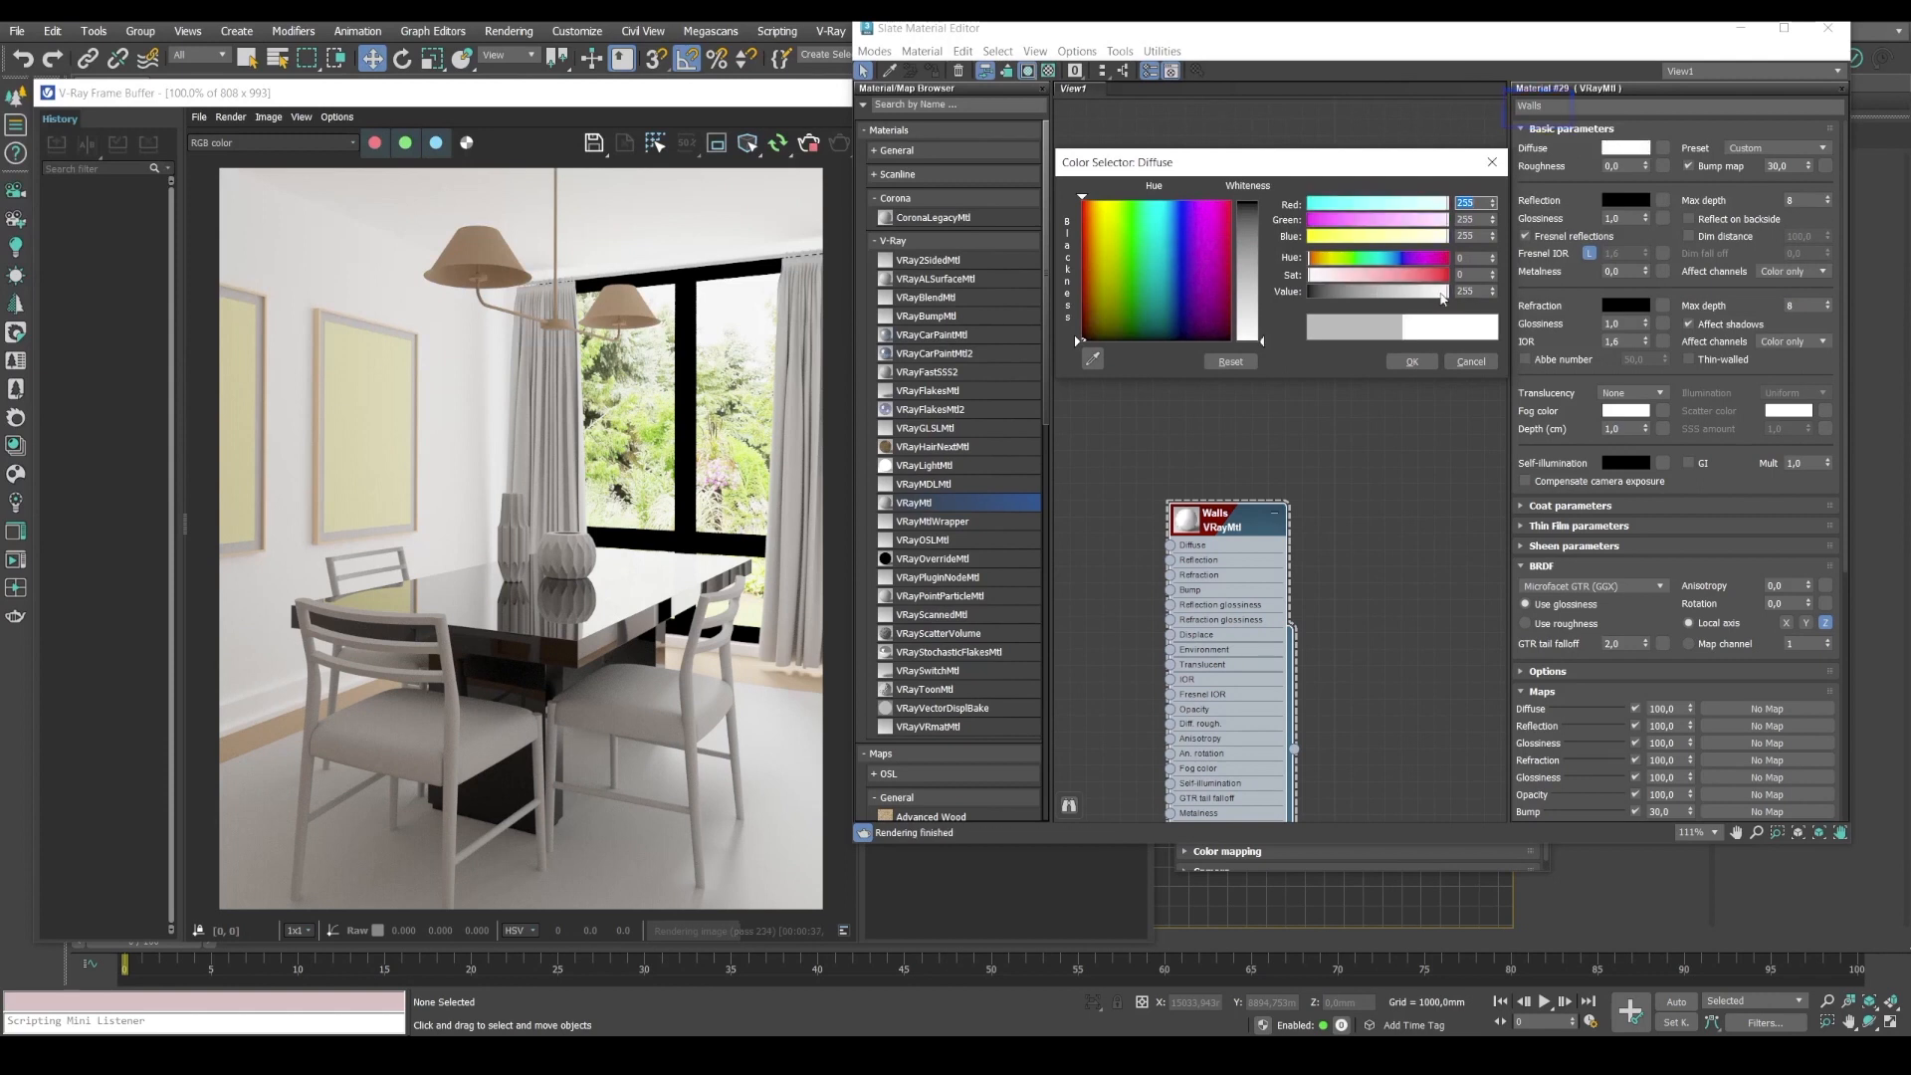
left_click_drag(1445, 291, 1431, 292)
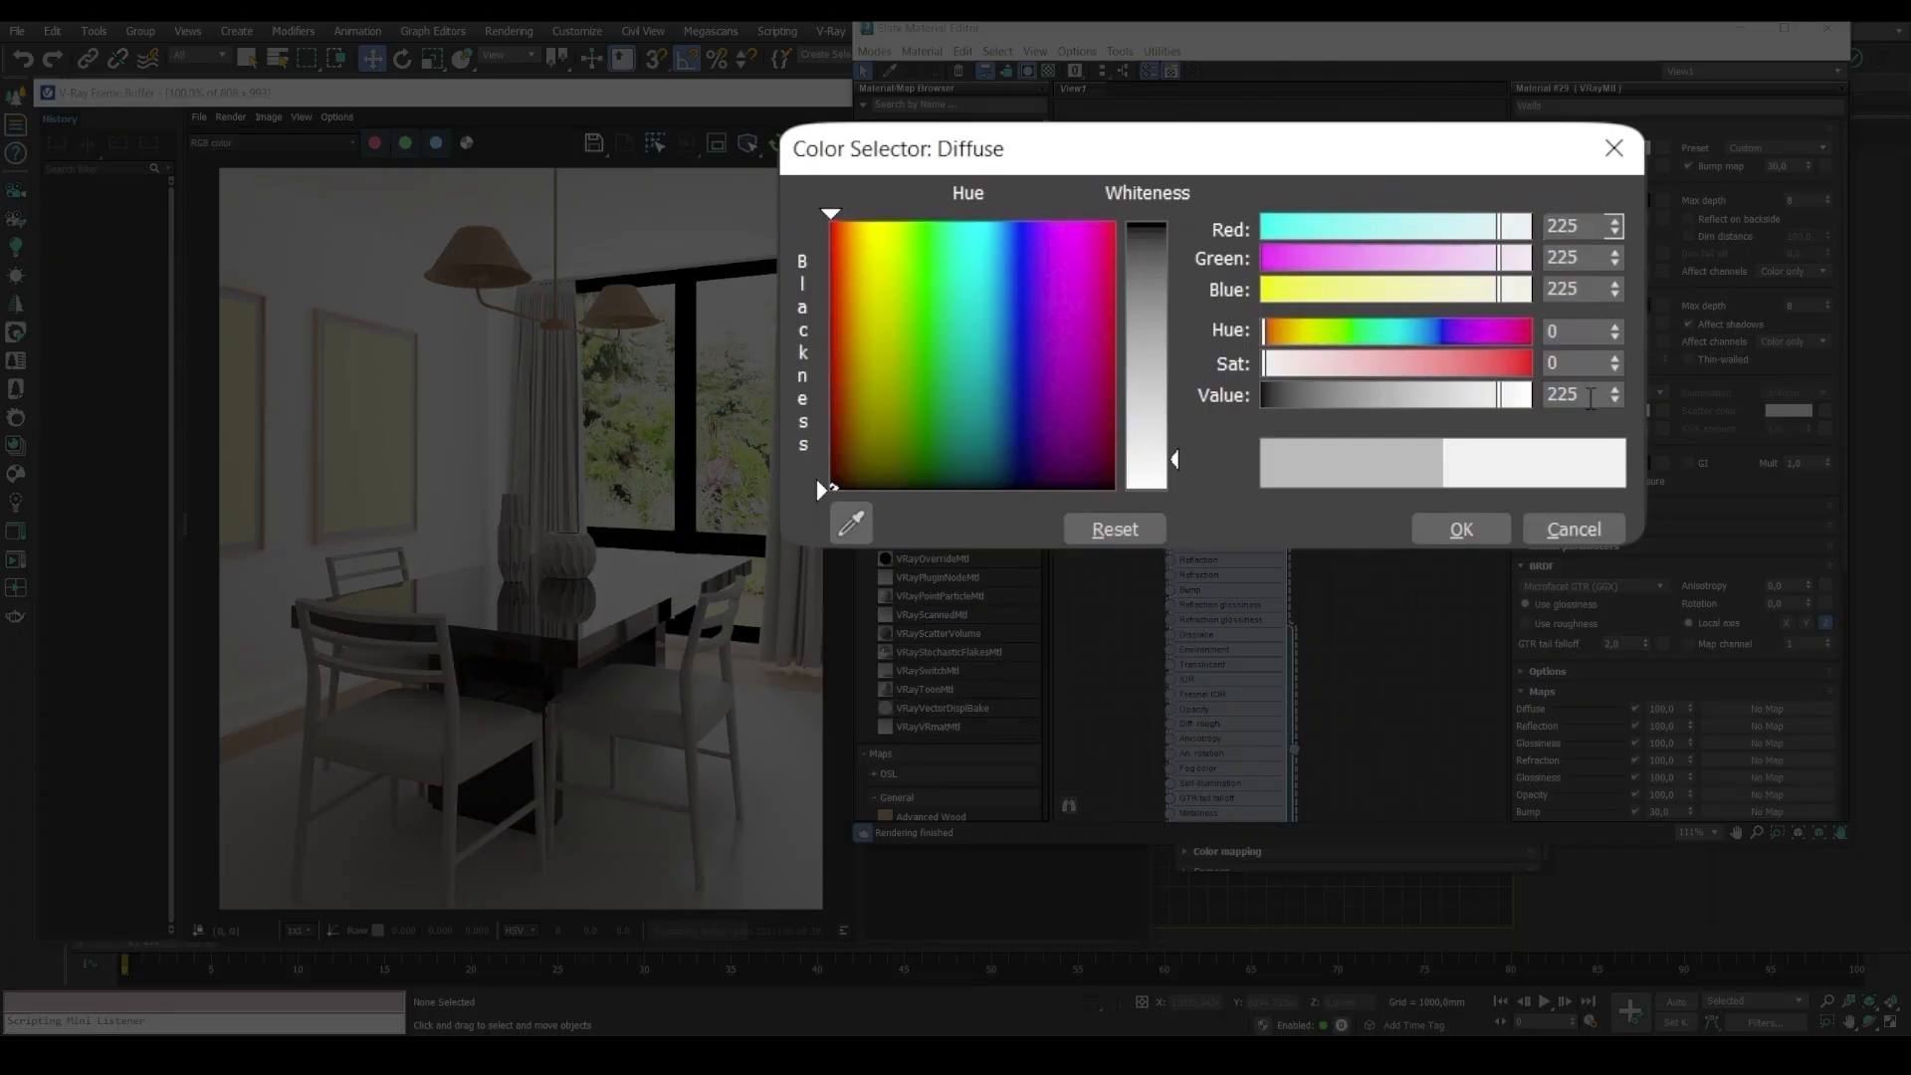
double_click(1582, 395)
type("210")
key("Return")
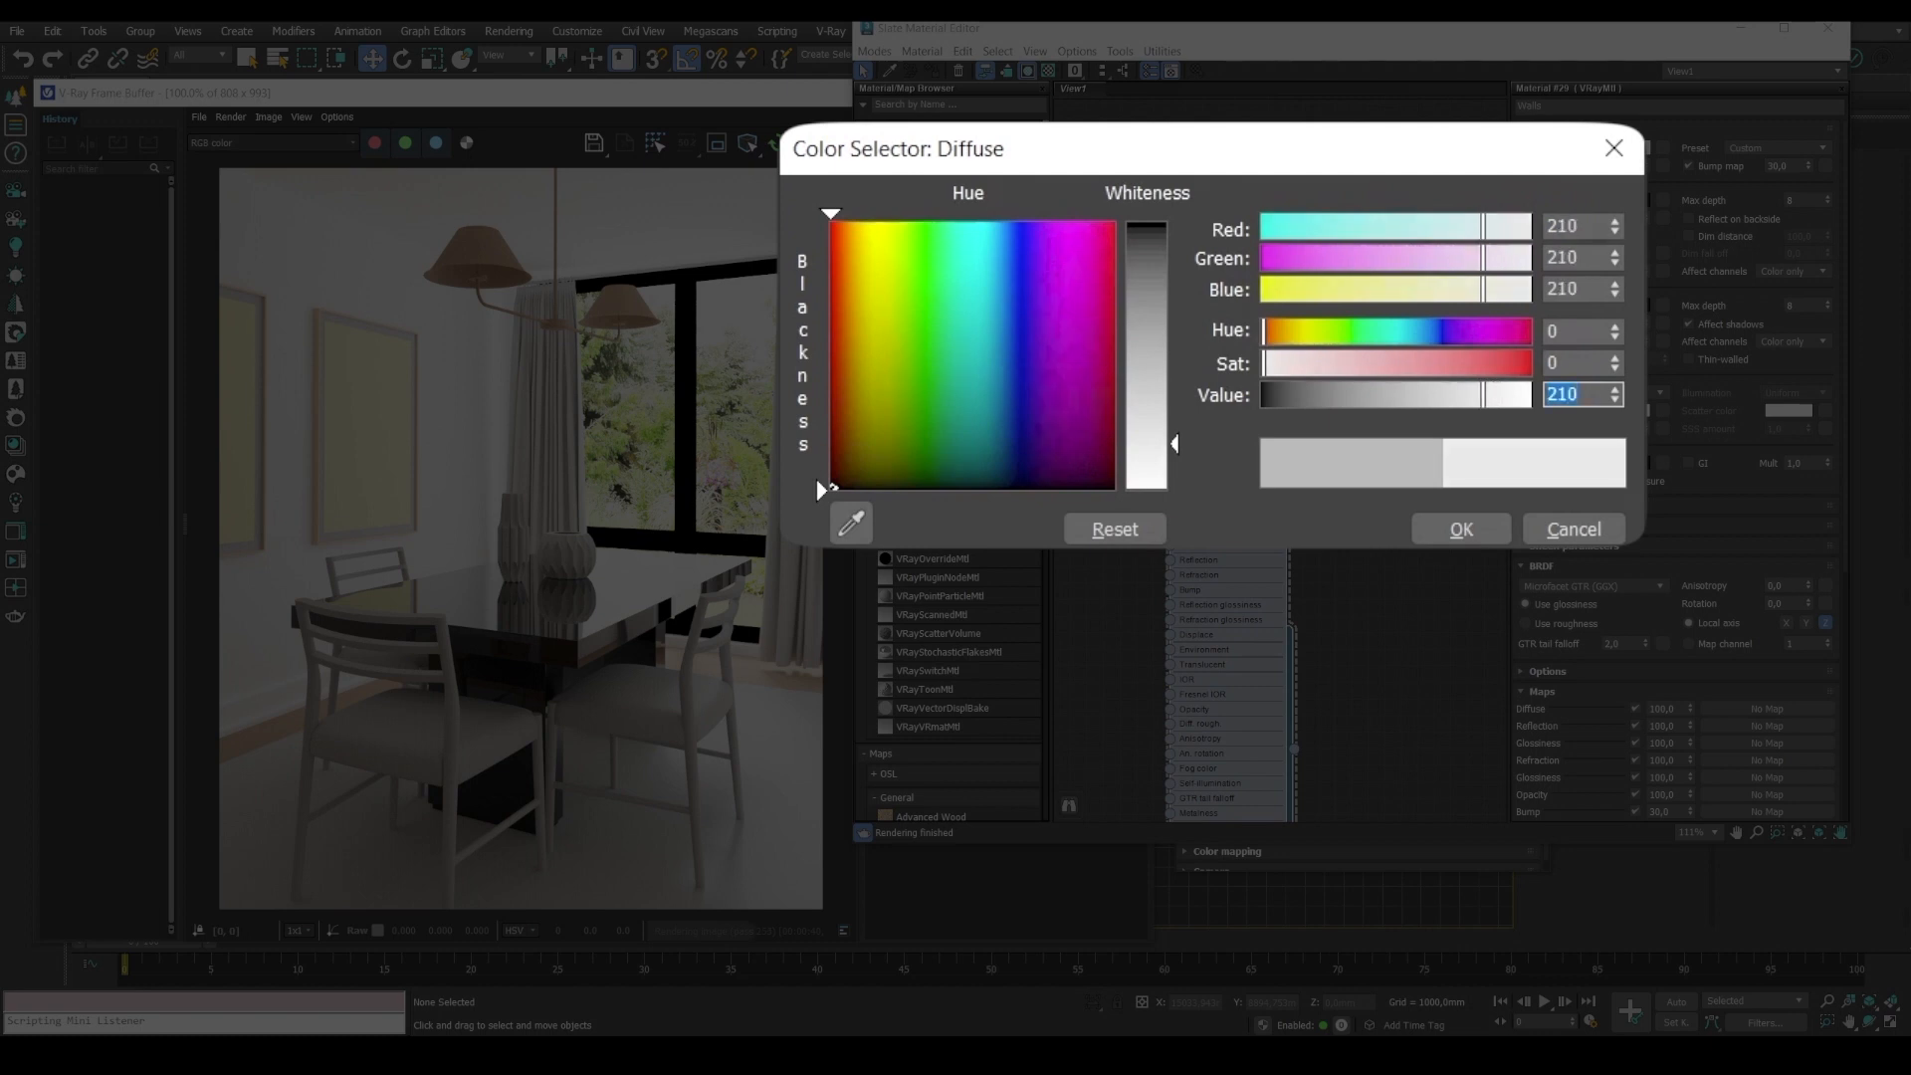
left_click(1460, 531)
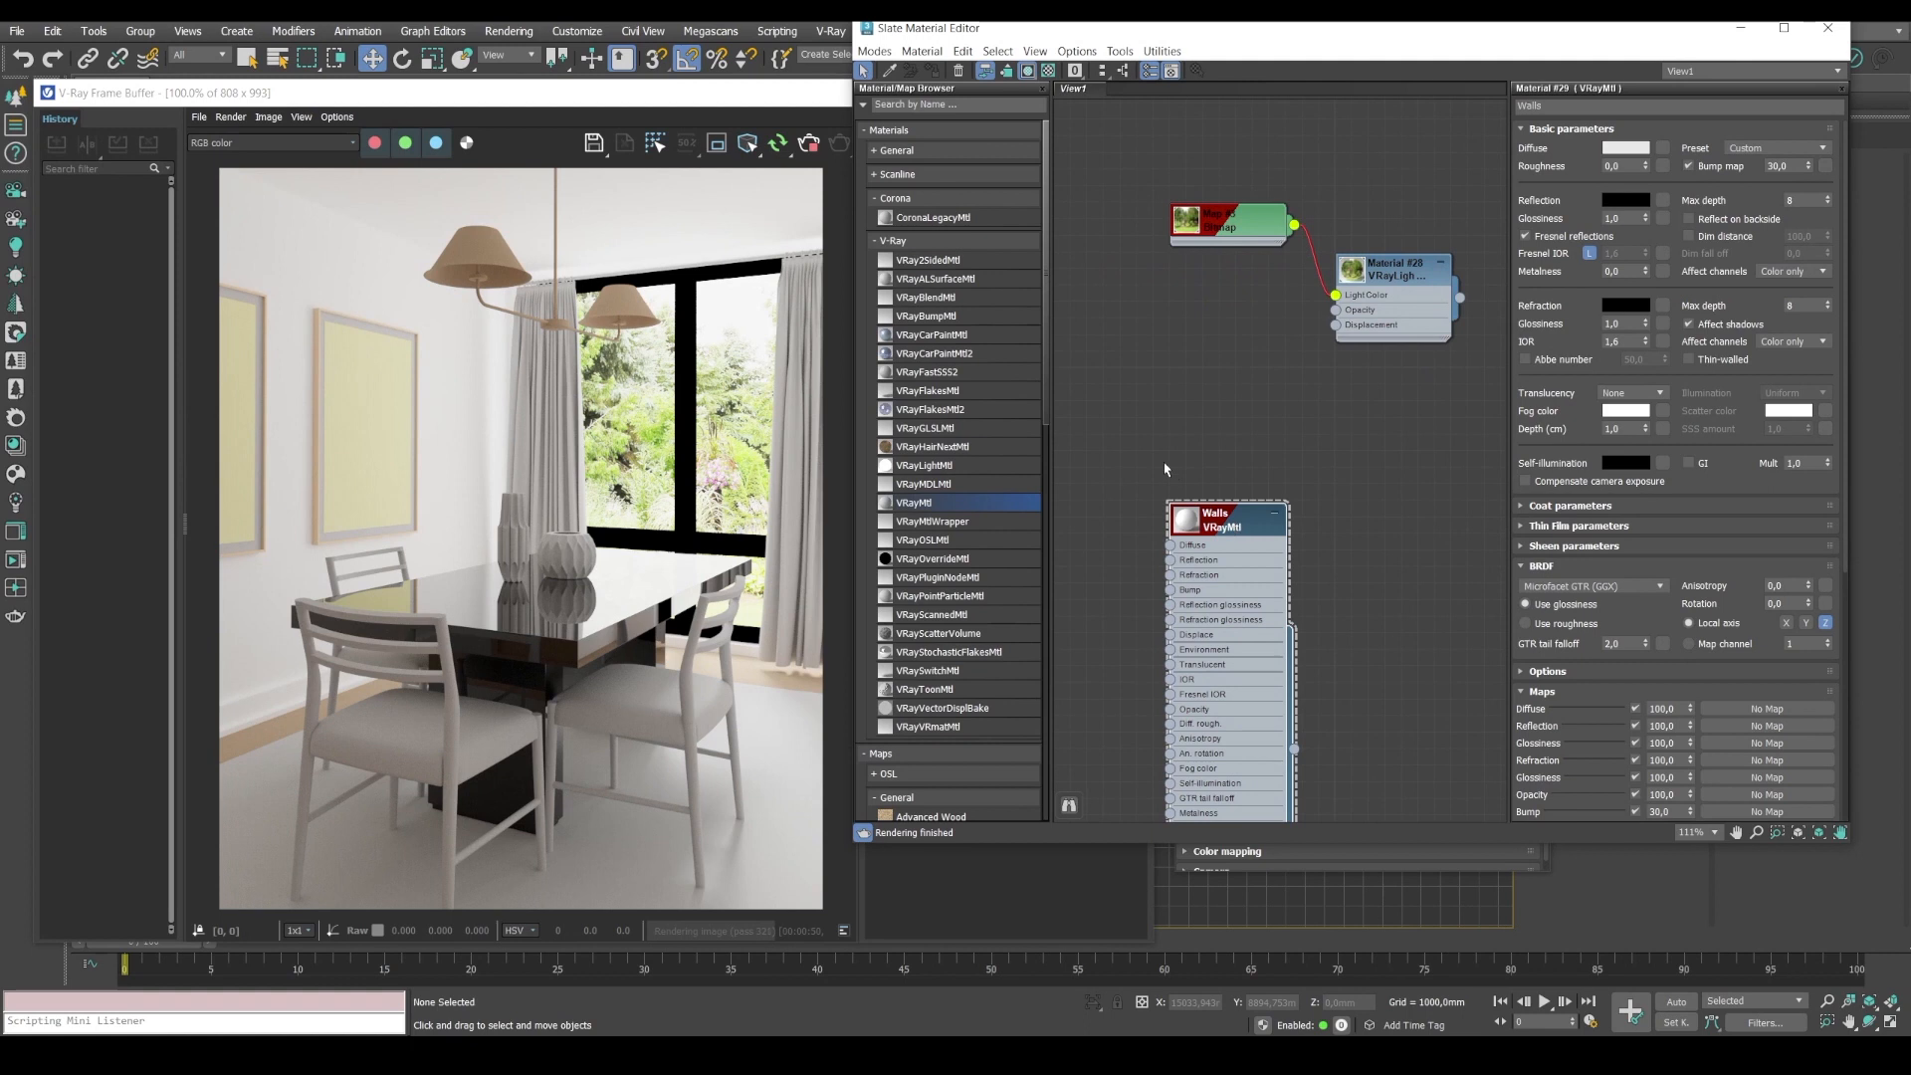
middle_click_drag(1165, 469, 1166, 231)
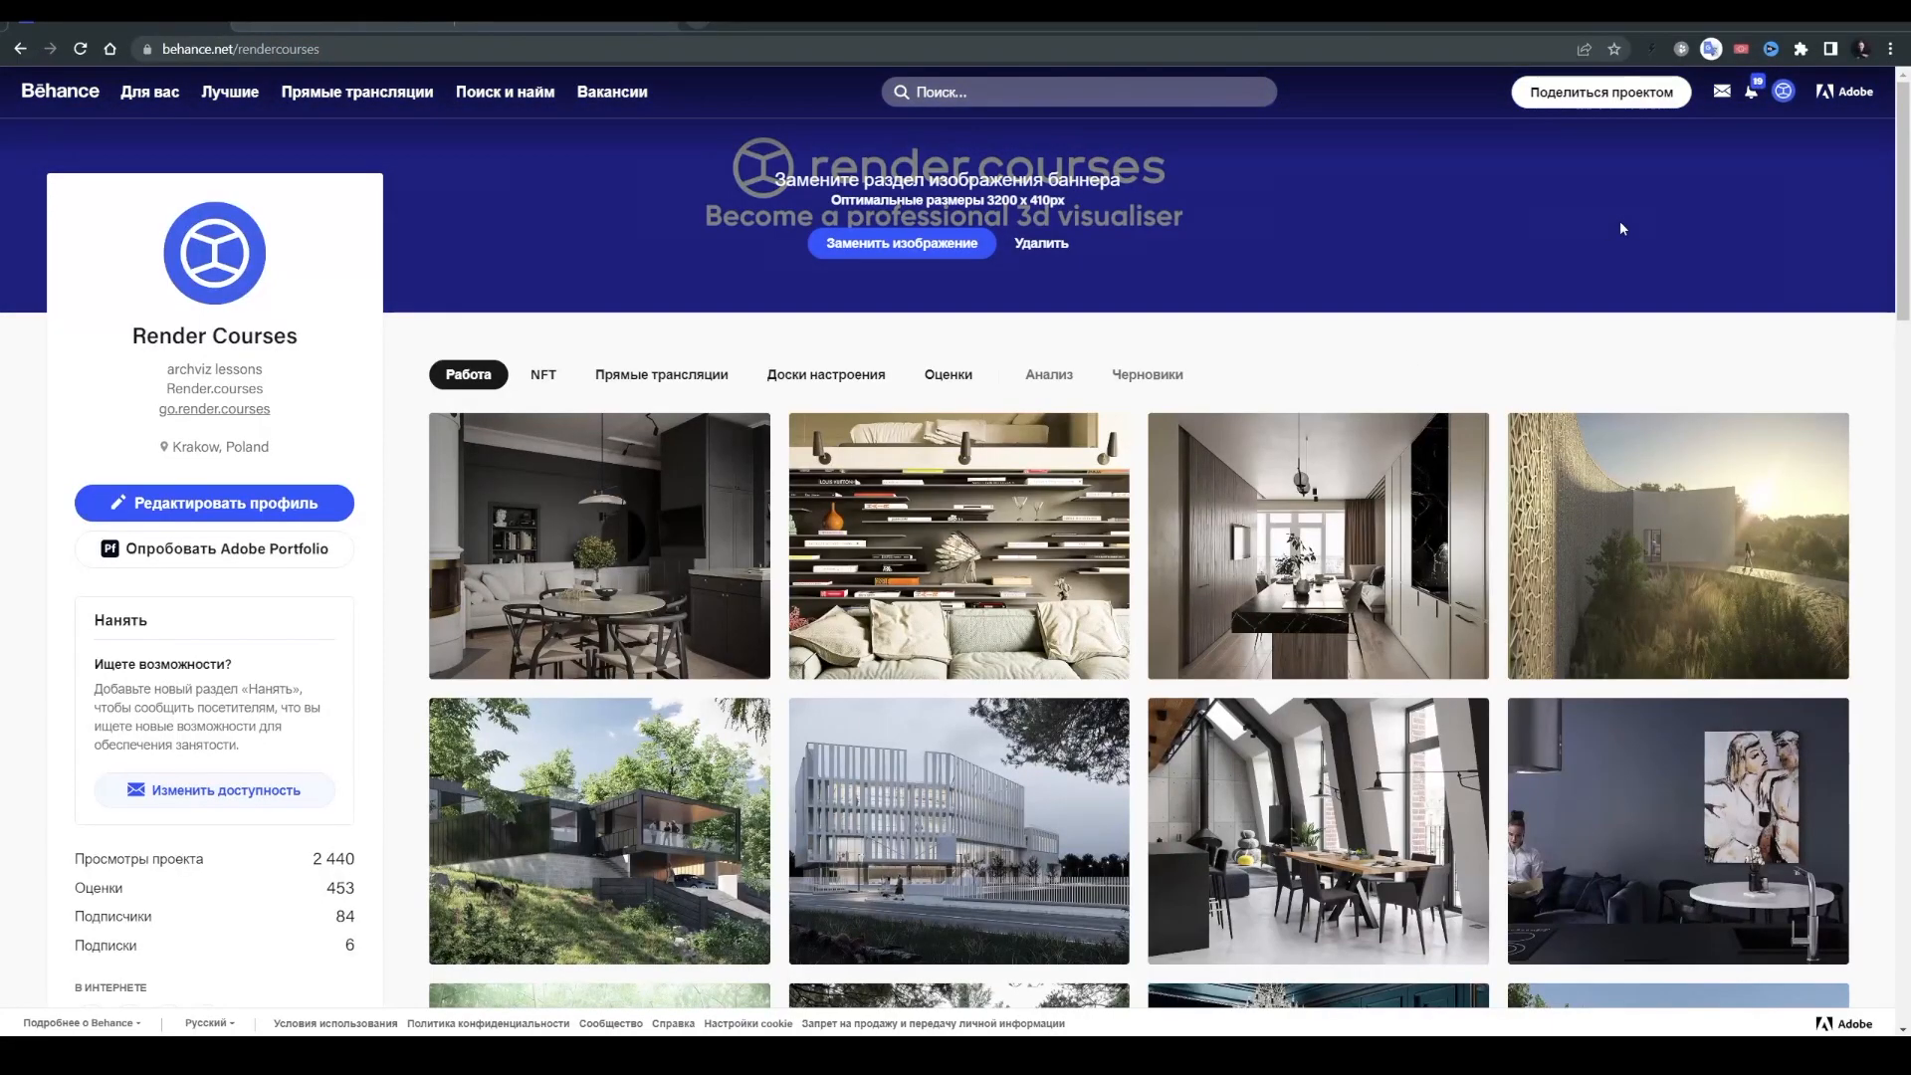
Switch to the browser and look through the Render Courses project gallery on Behance.
scroll(1676, 204, "down", 2)
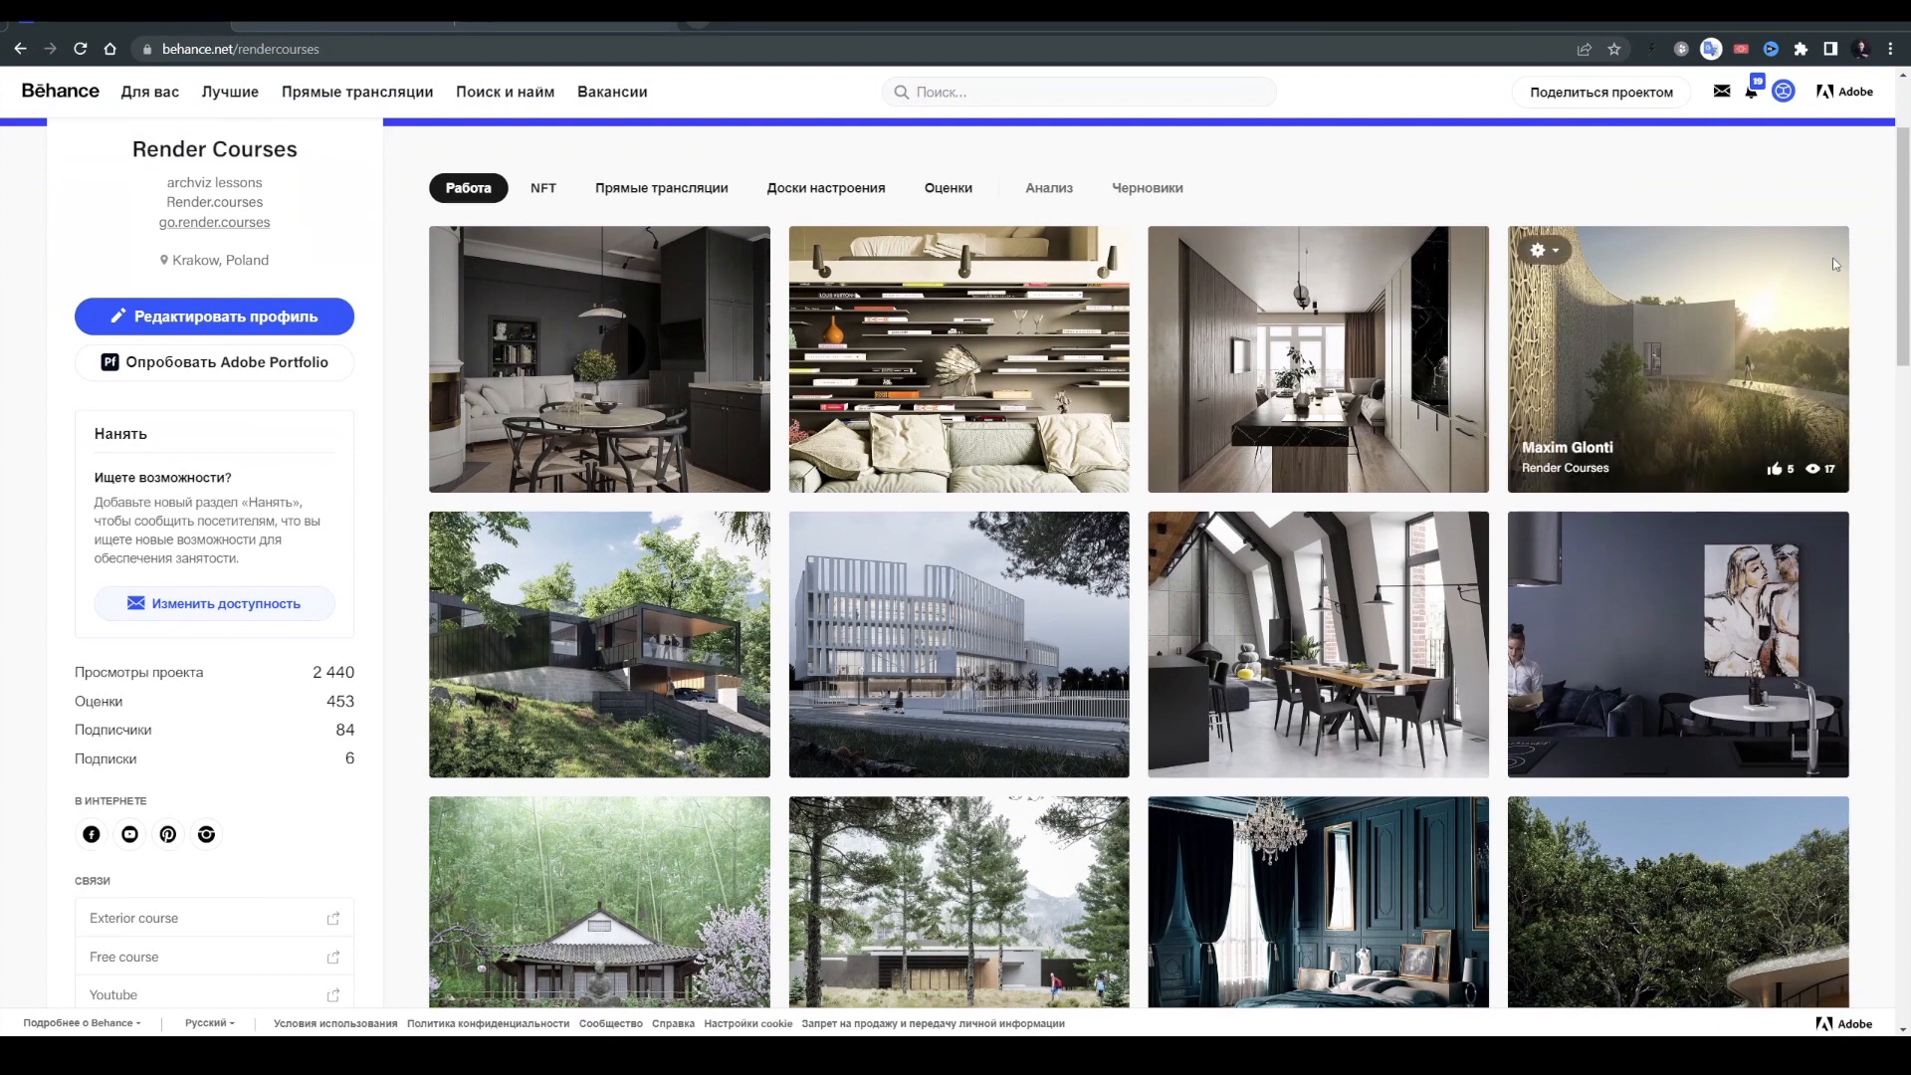
scroll(1875, 254, "down", 9)
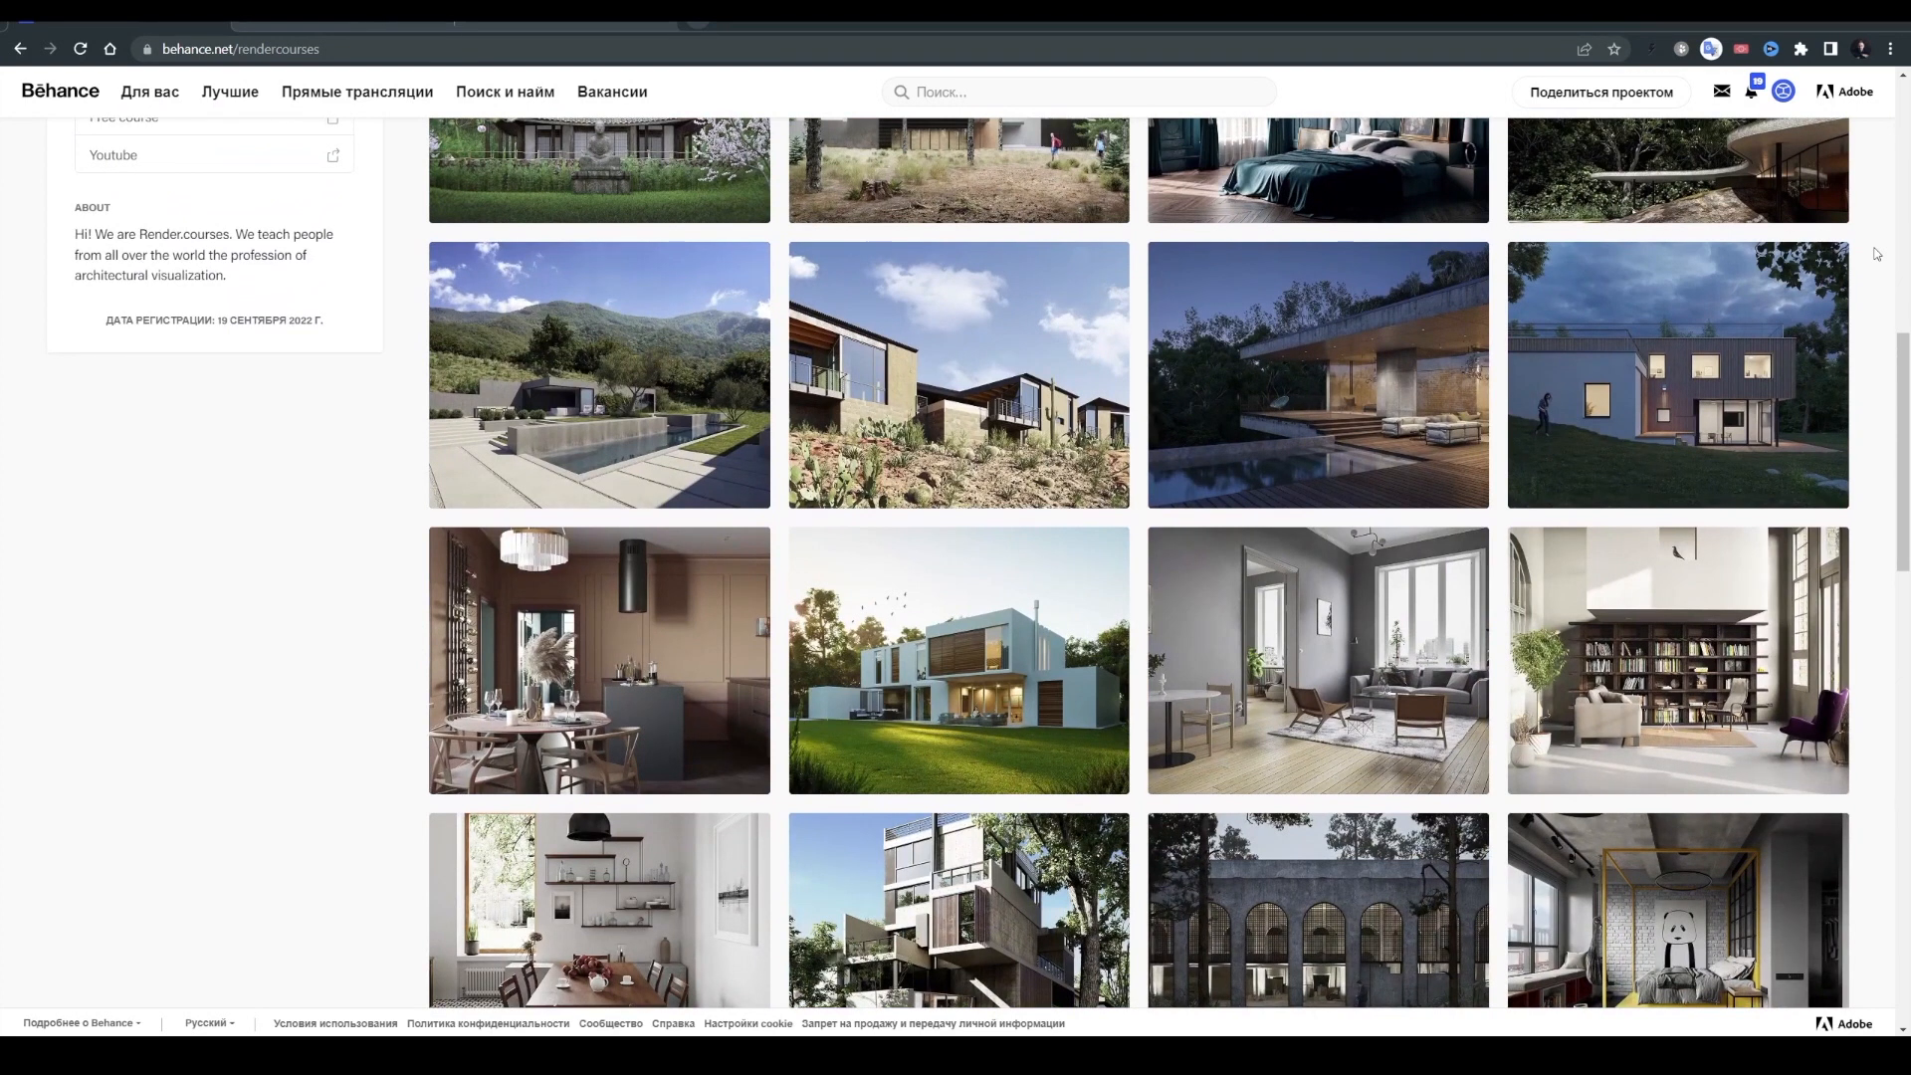
scroll(1876, 253, "down", 6)
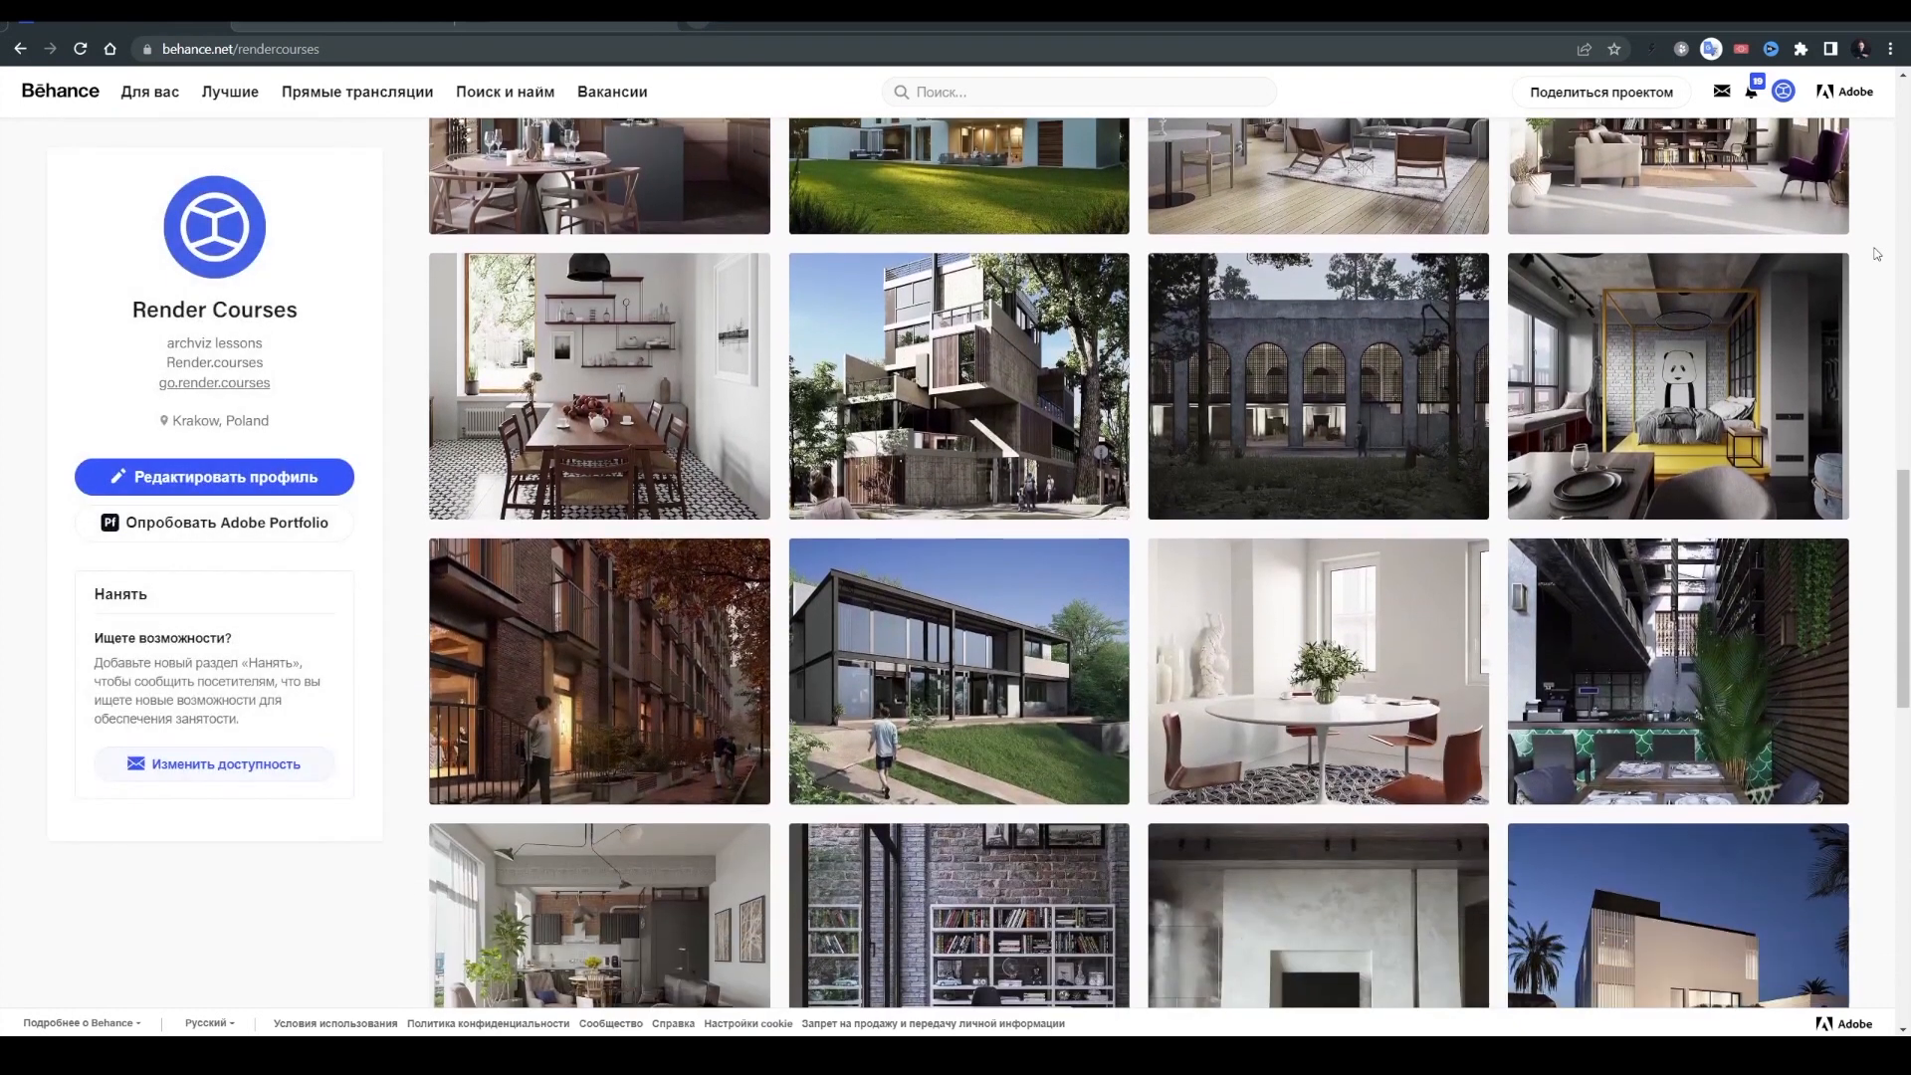
scroll(1876, 254, "down", 2)
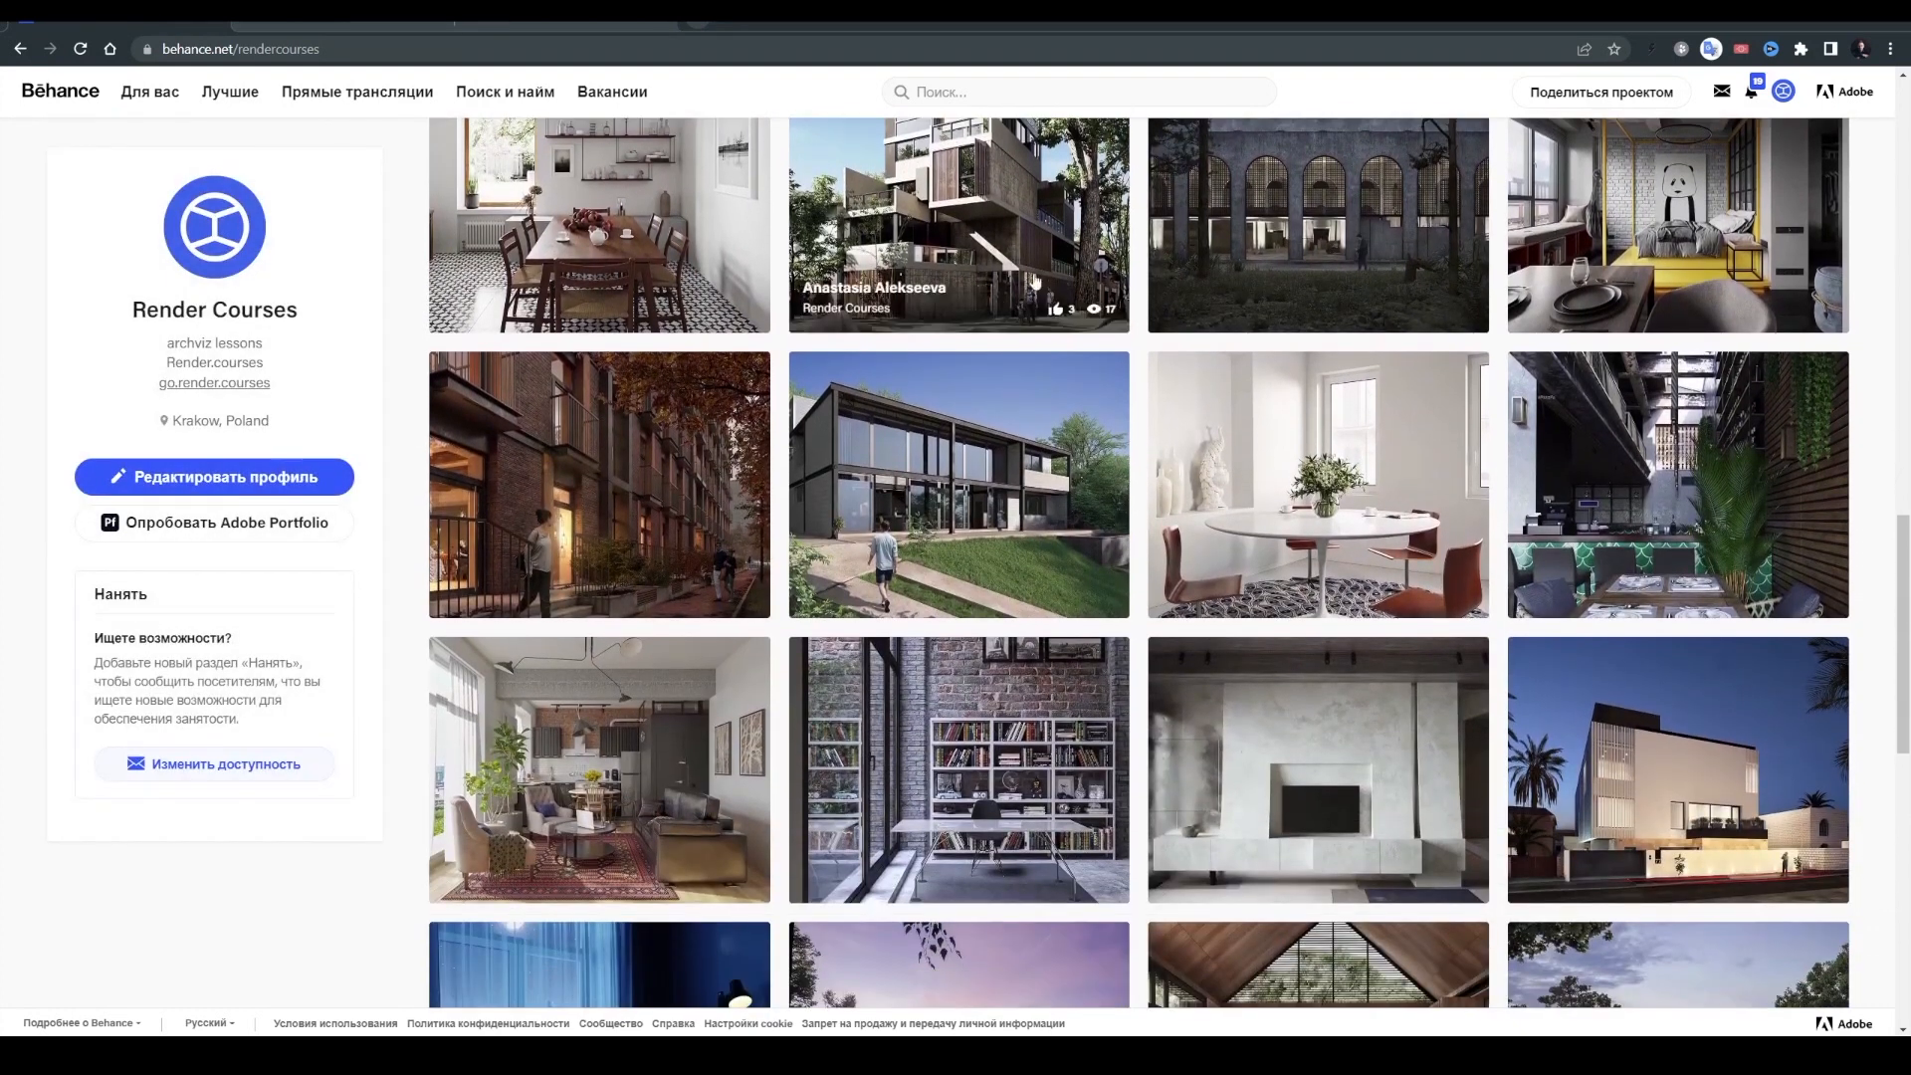
scroll(1906, 682, "down", 4)
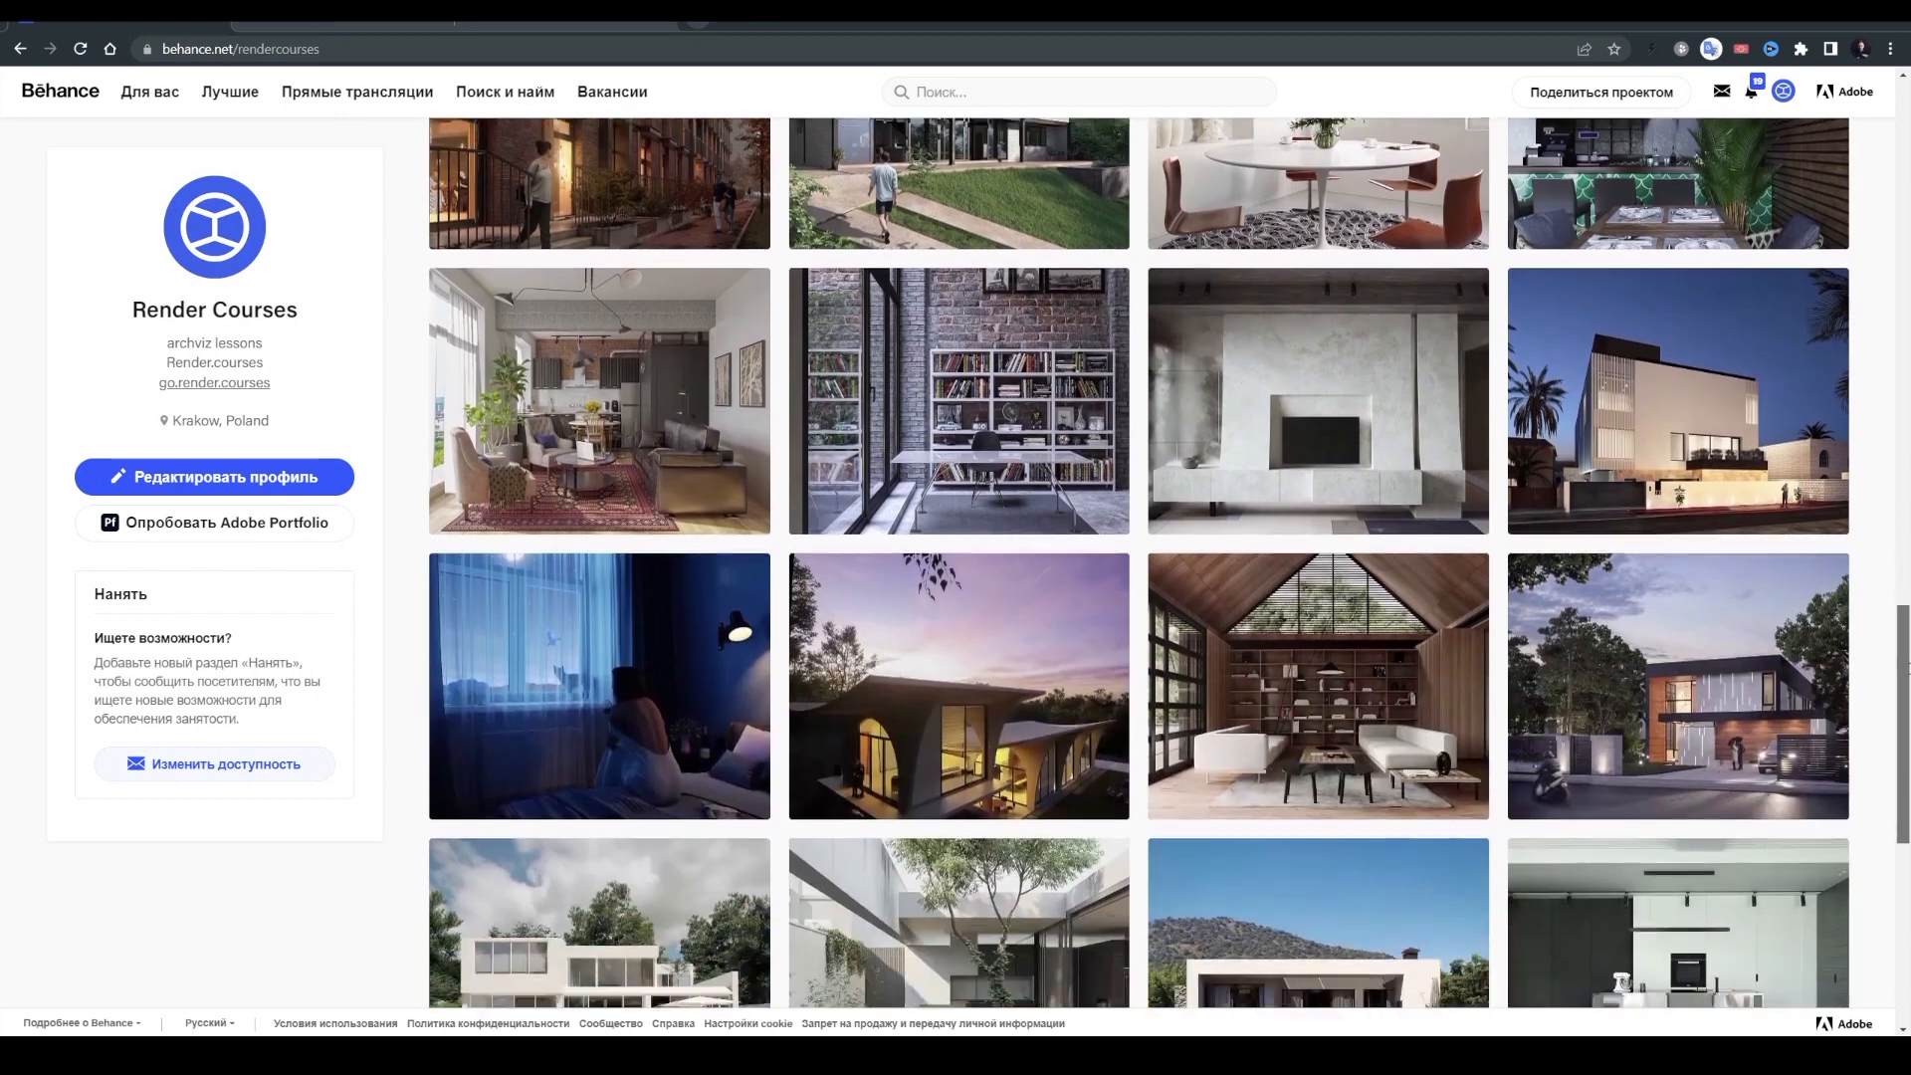
left_click_drag(1906, 682, 1906, 700)
scroll(1906, 699, "down", 1)
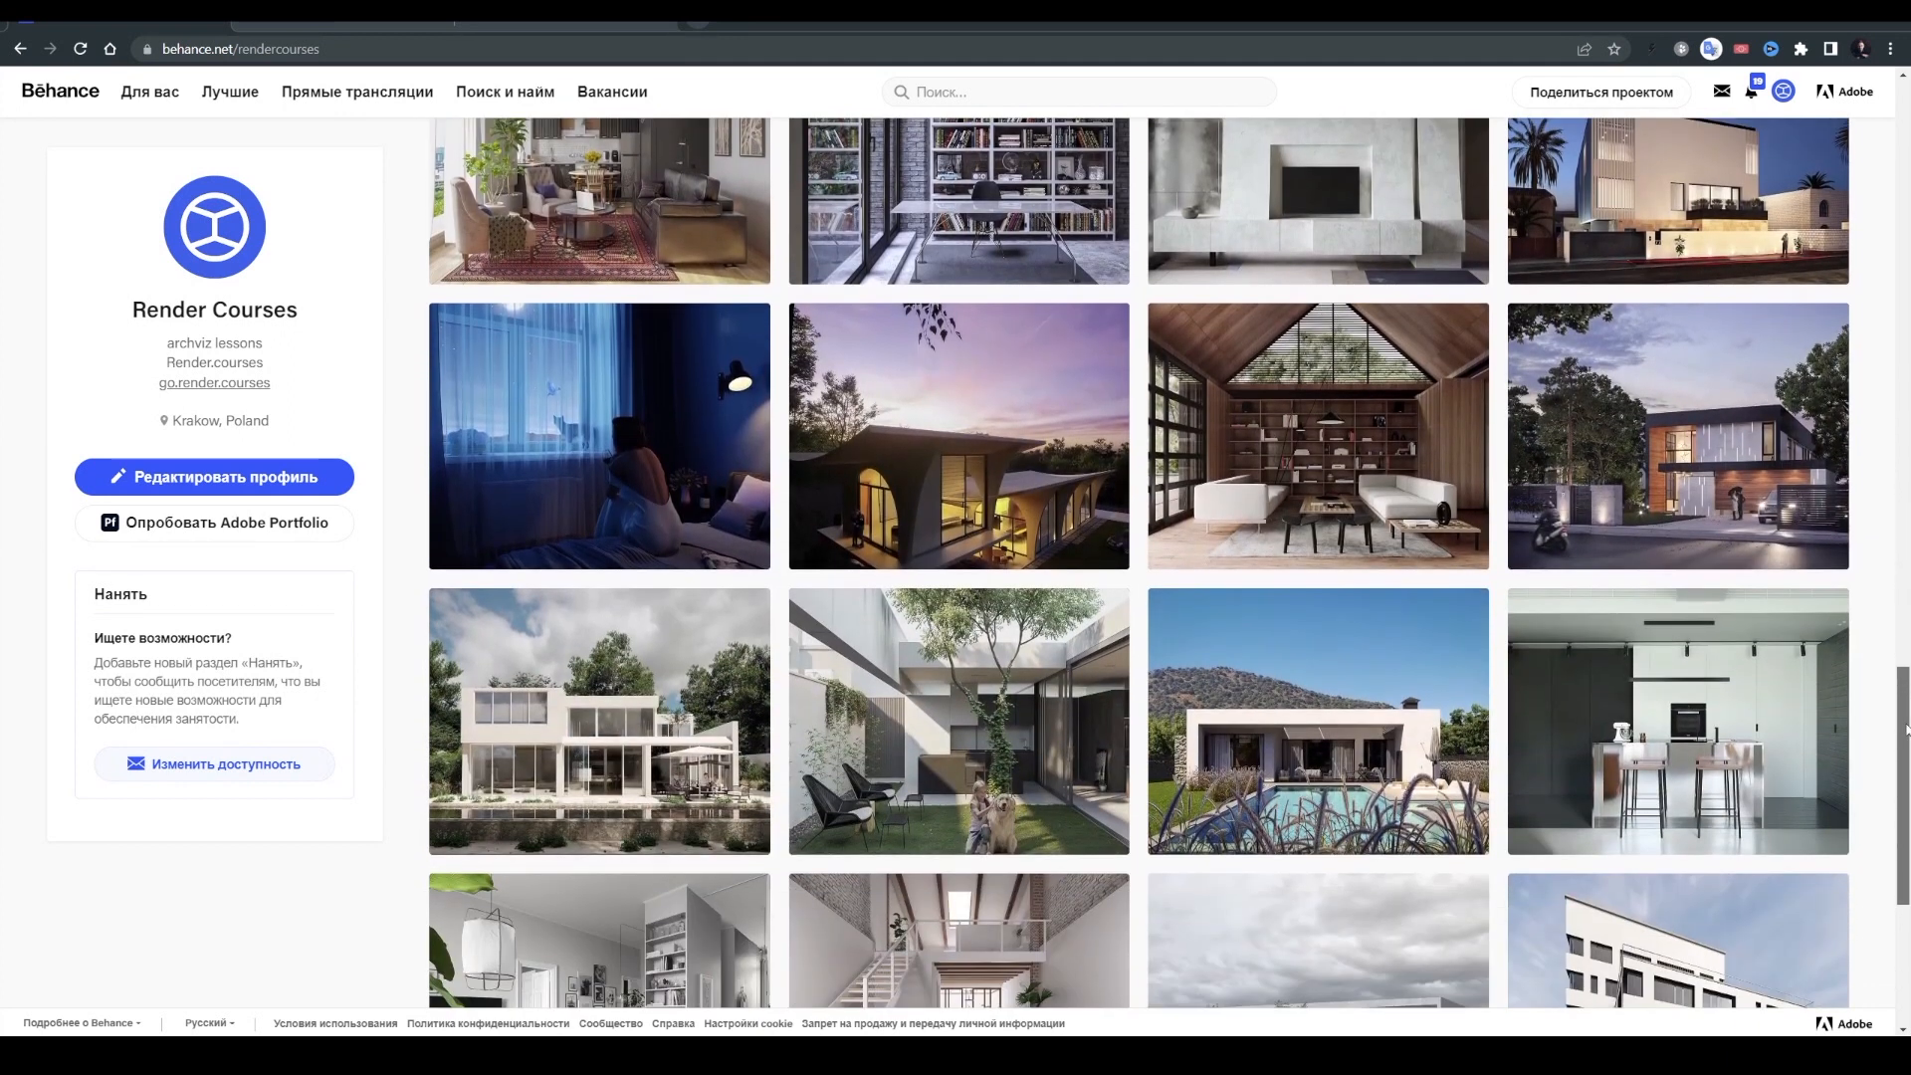
scroll(1628, 463, "down", 2)
scroll(1628, 462, "down", 2)
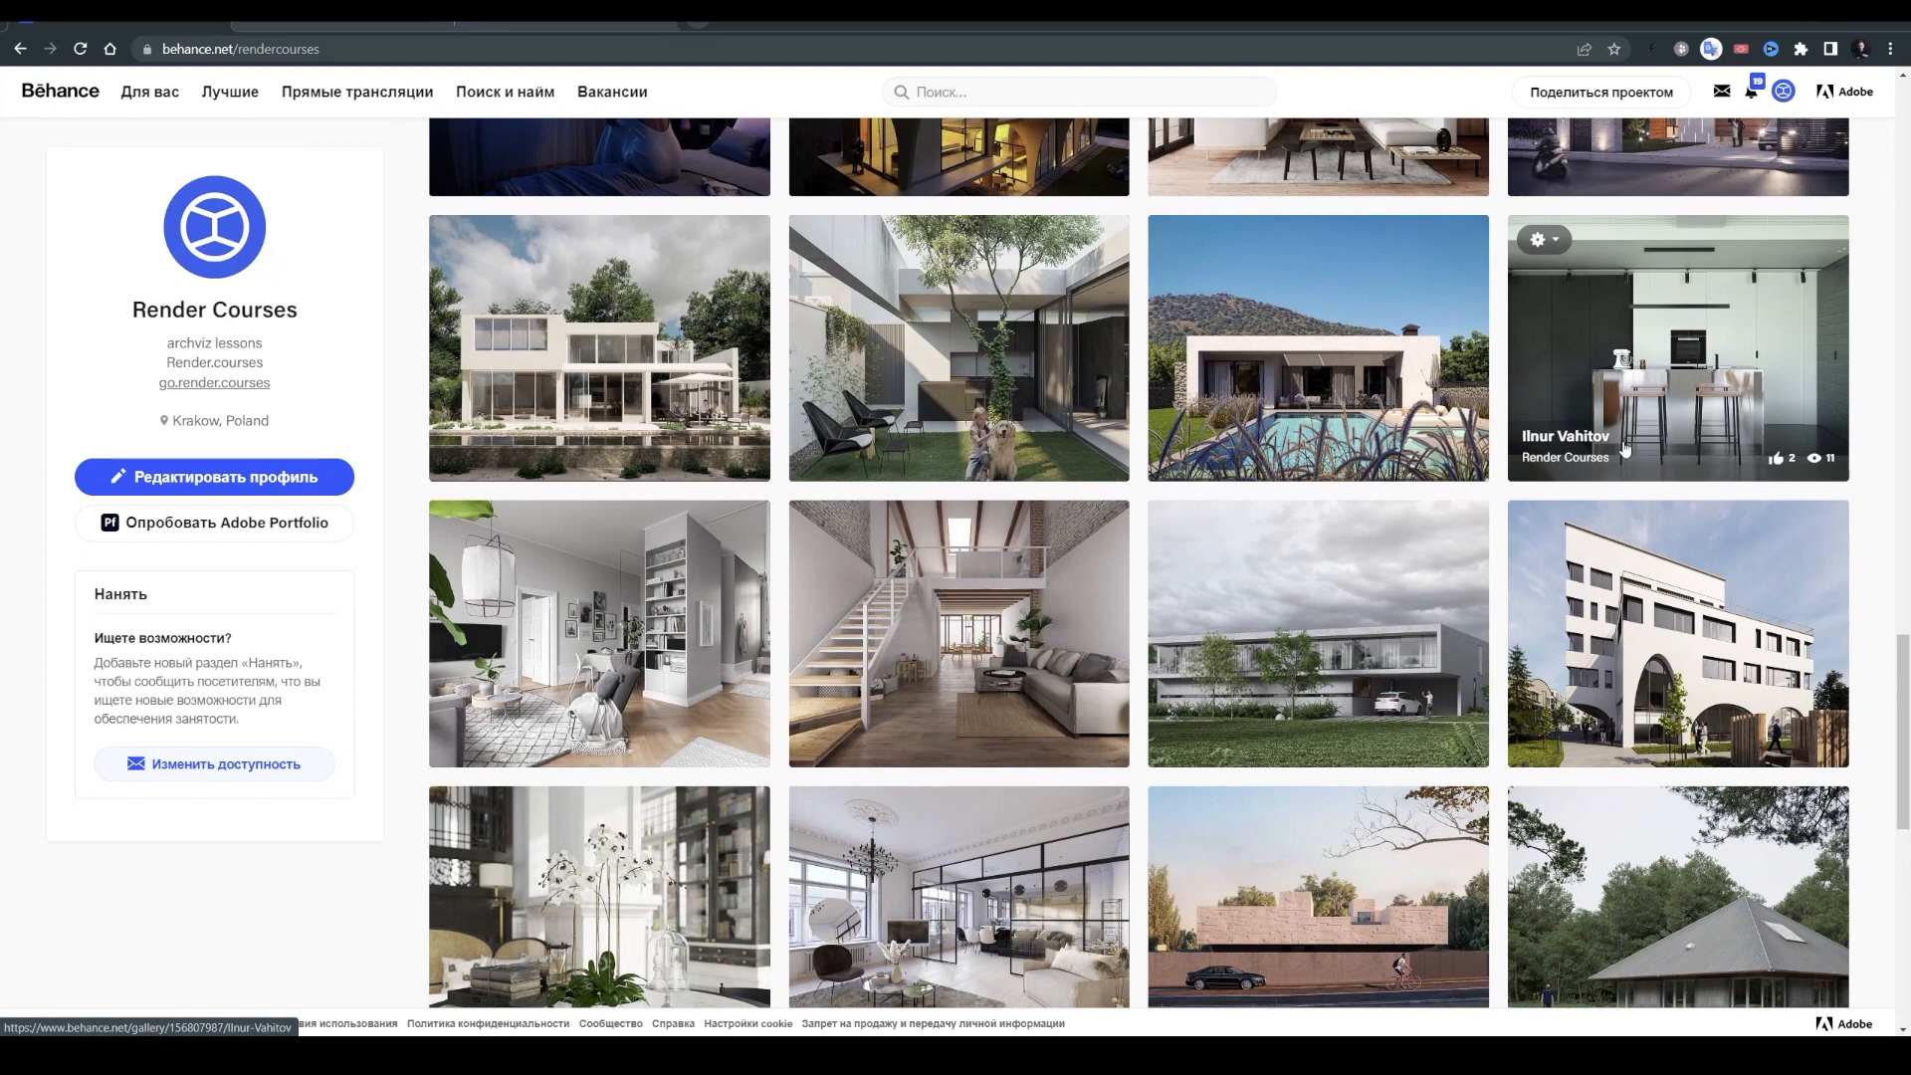
left_click(342, 24)
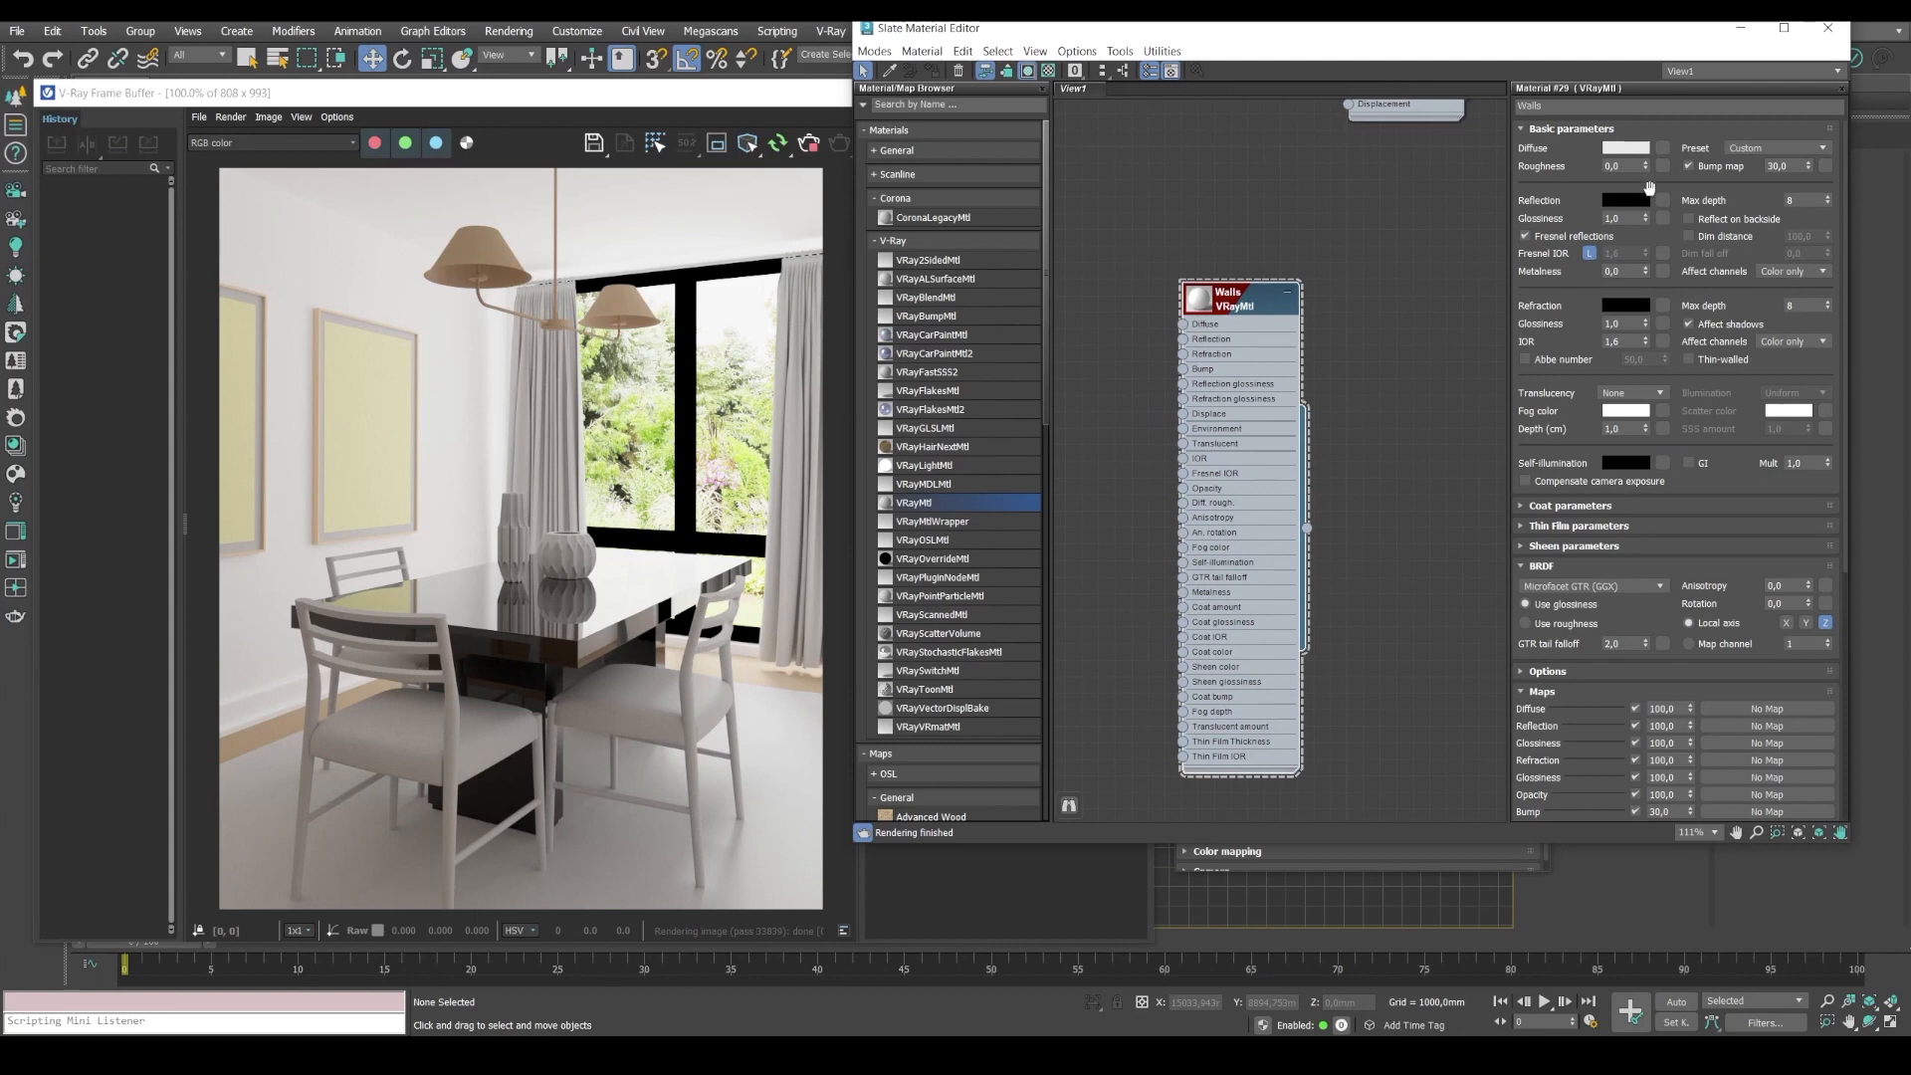
Set the Walls material's reflection colour to value 25 and its reflection glossiness to 0,7.
left_click(1628, 202)
left_click_drag(1418, 351, 1429, 351)
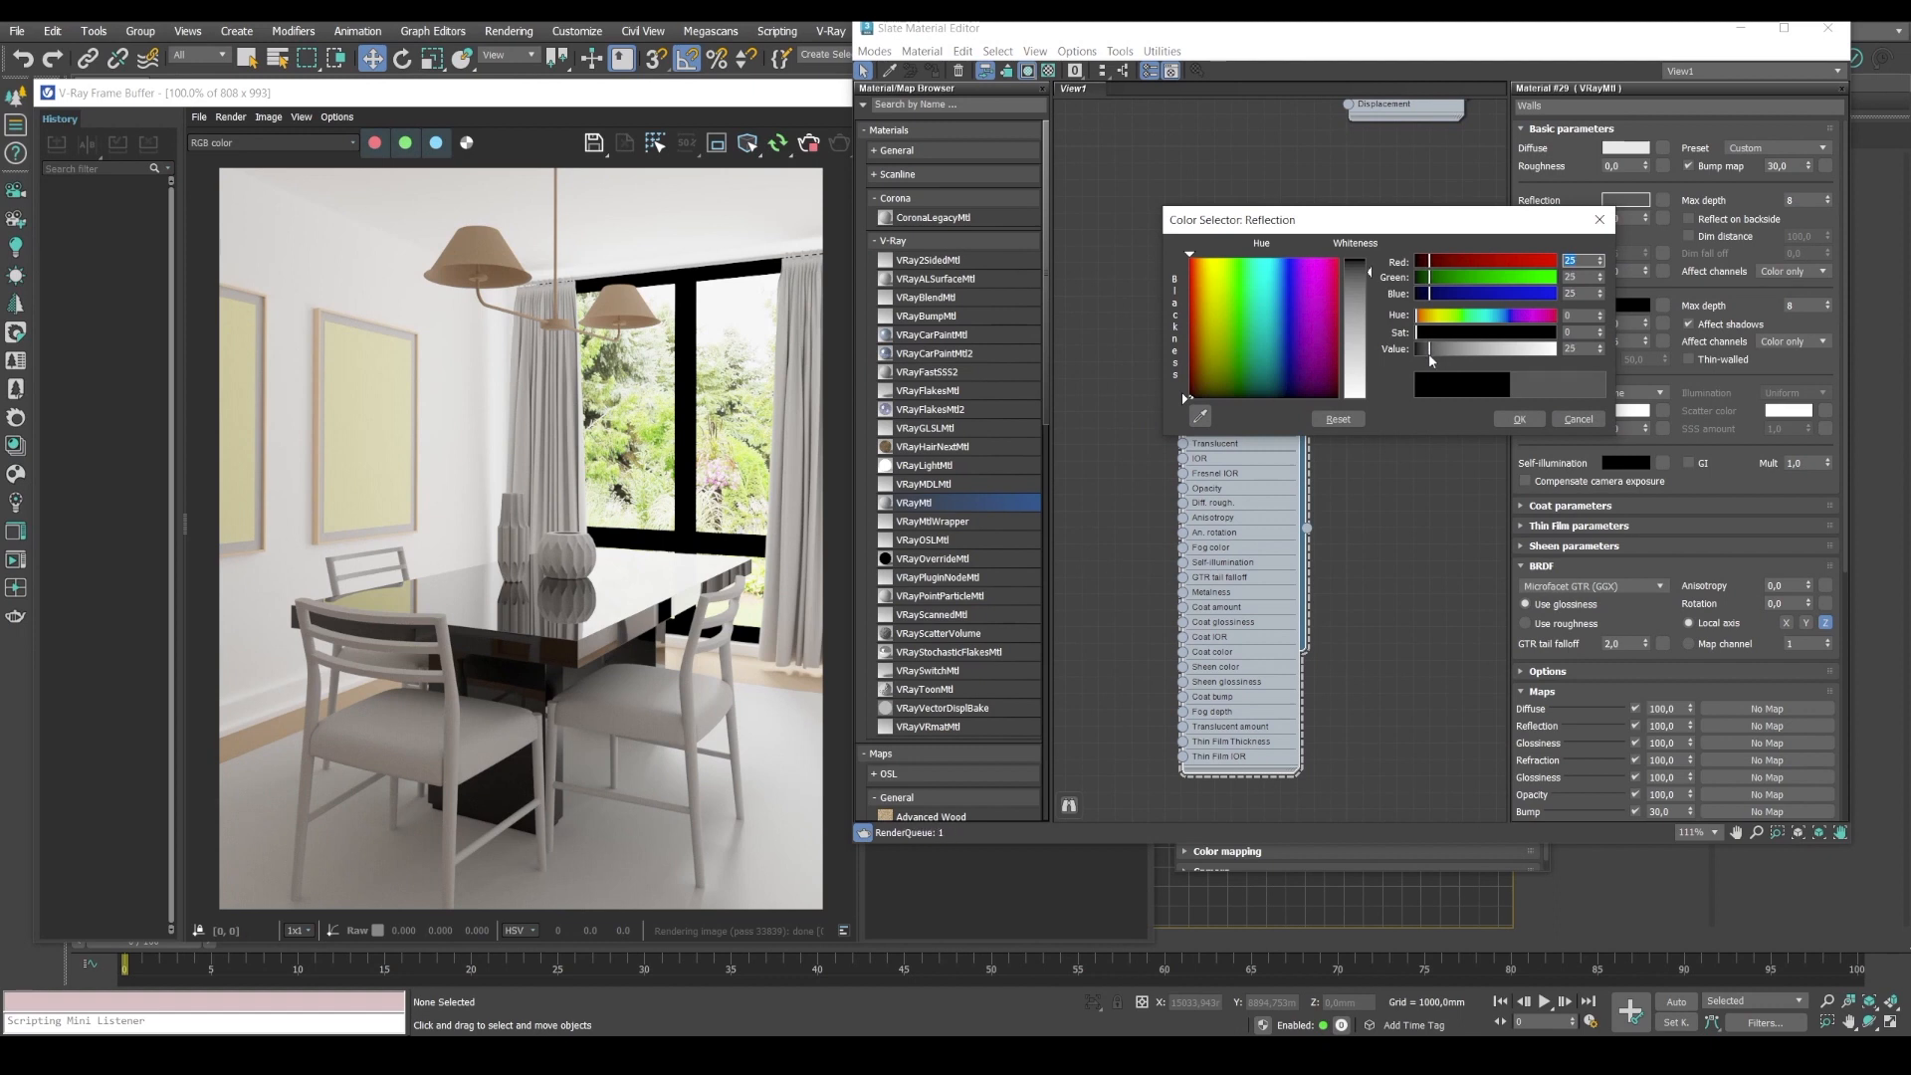
left_click_drag(1361, 223, 1084, 136)
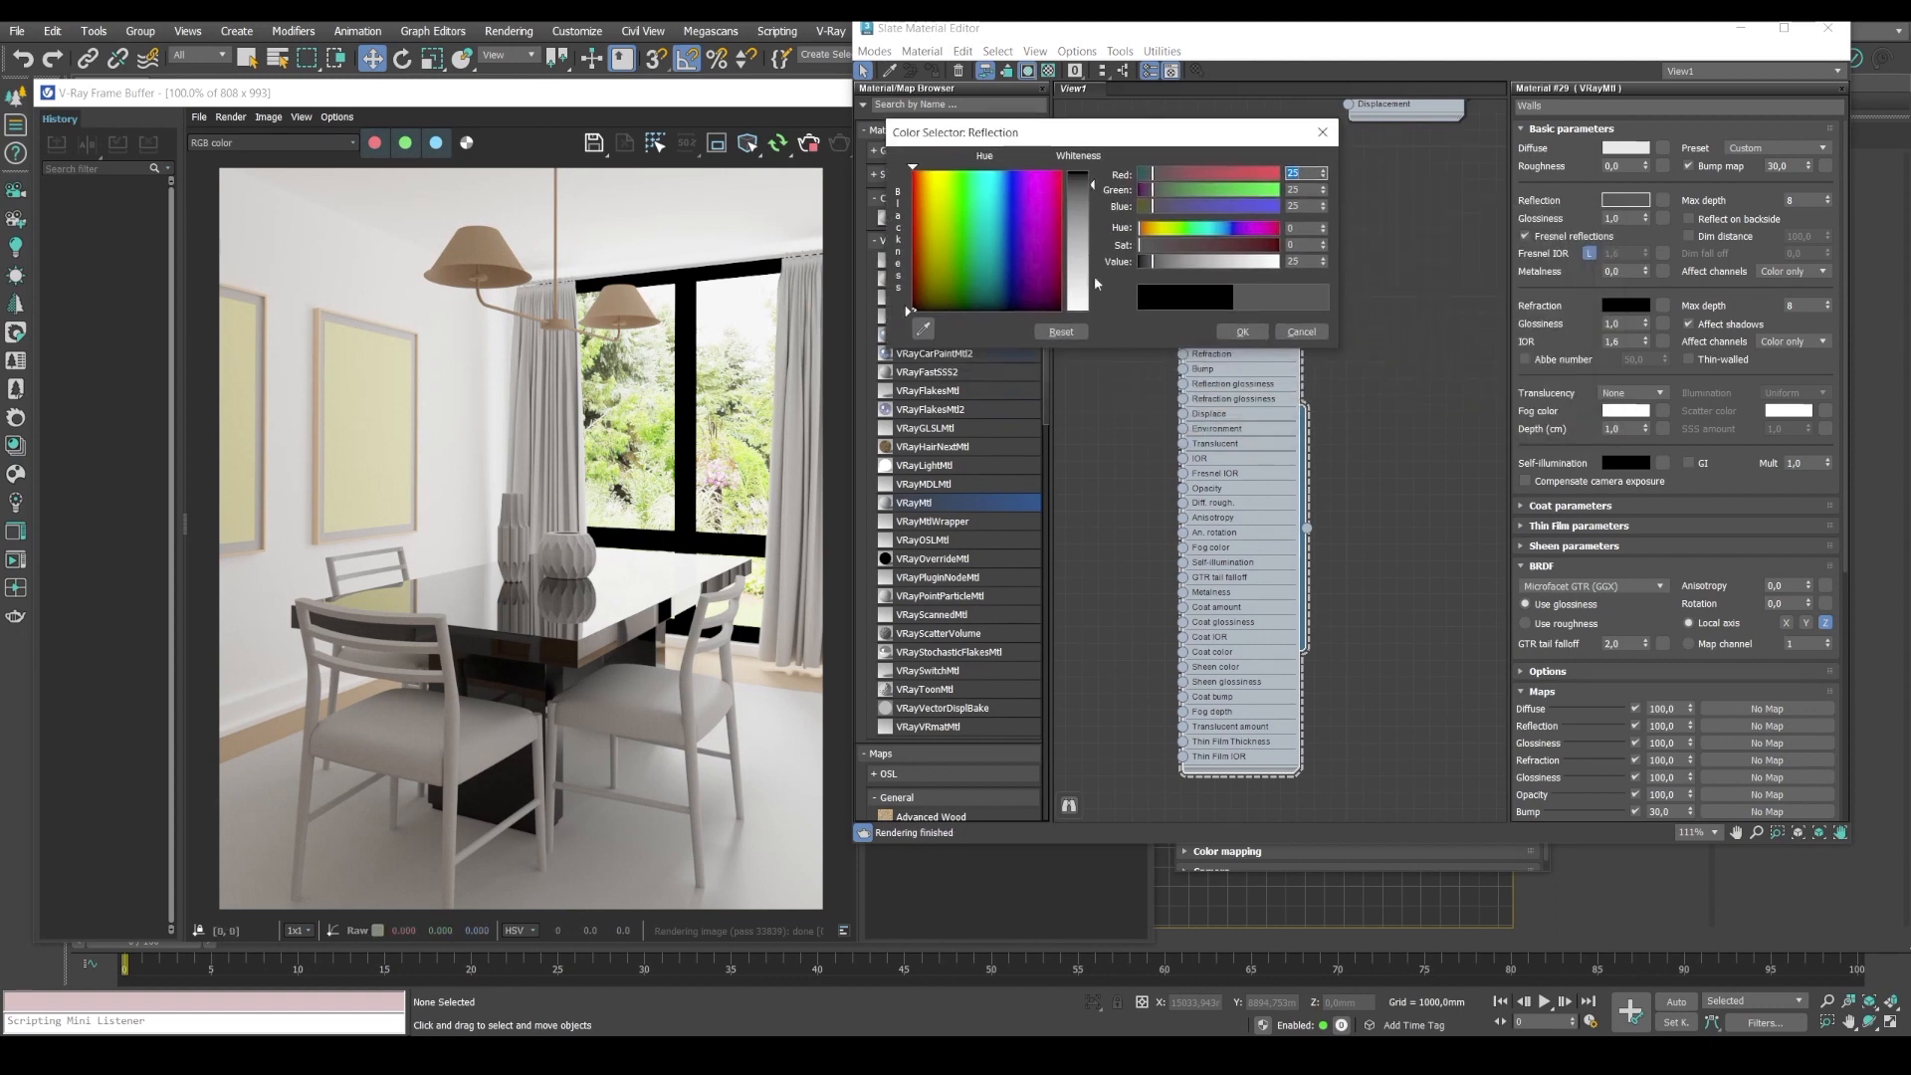
left_click(1242, 333)
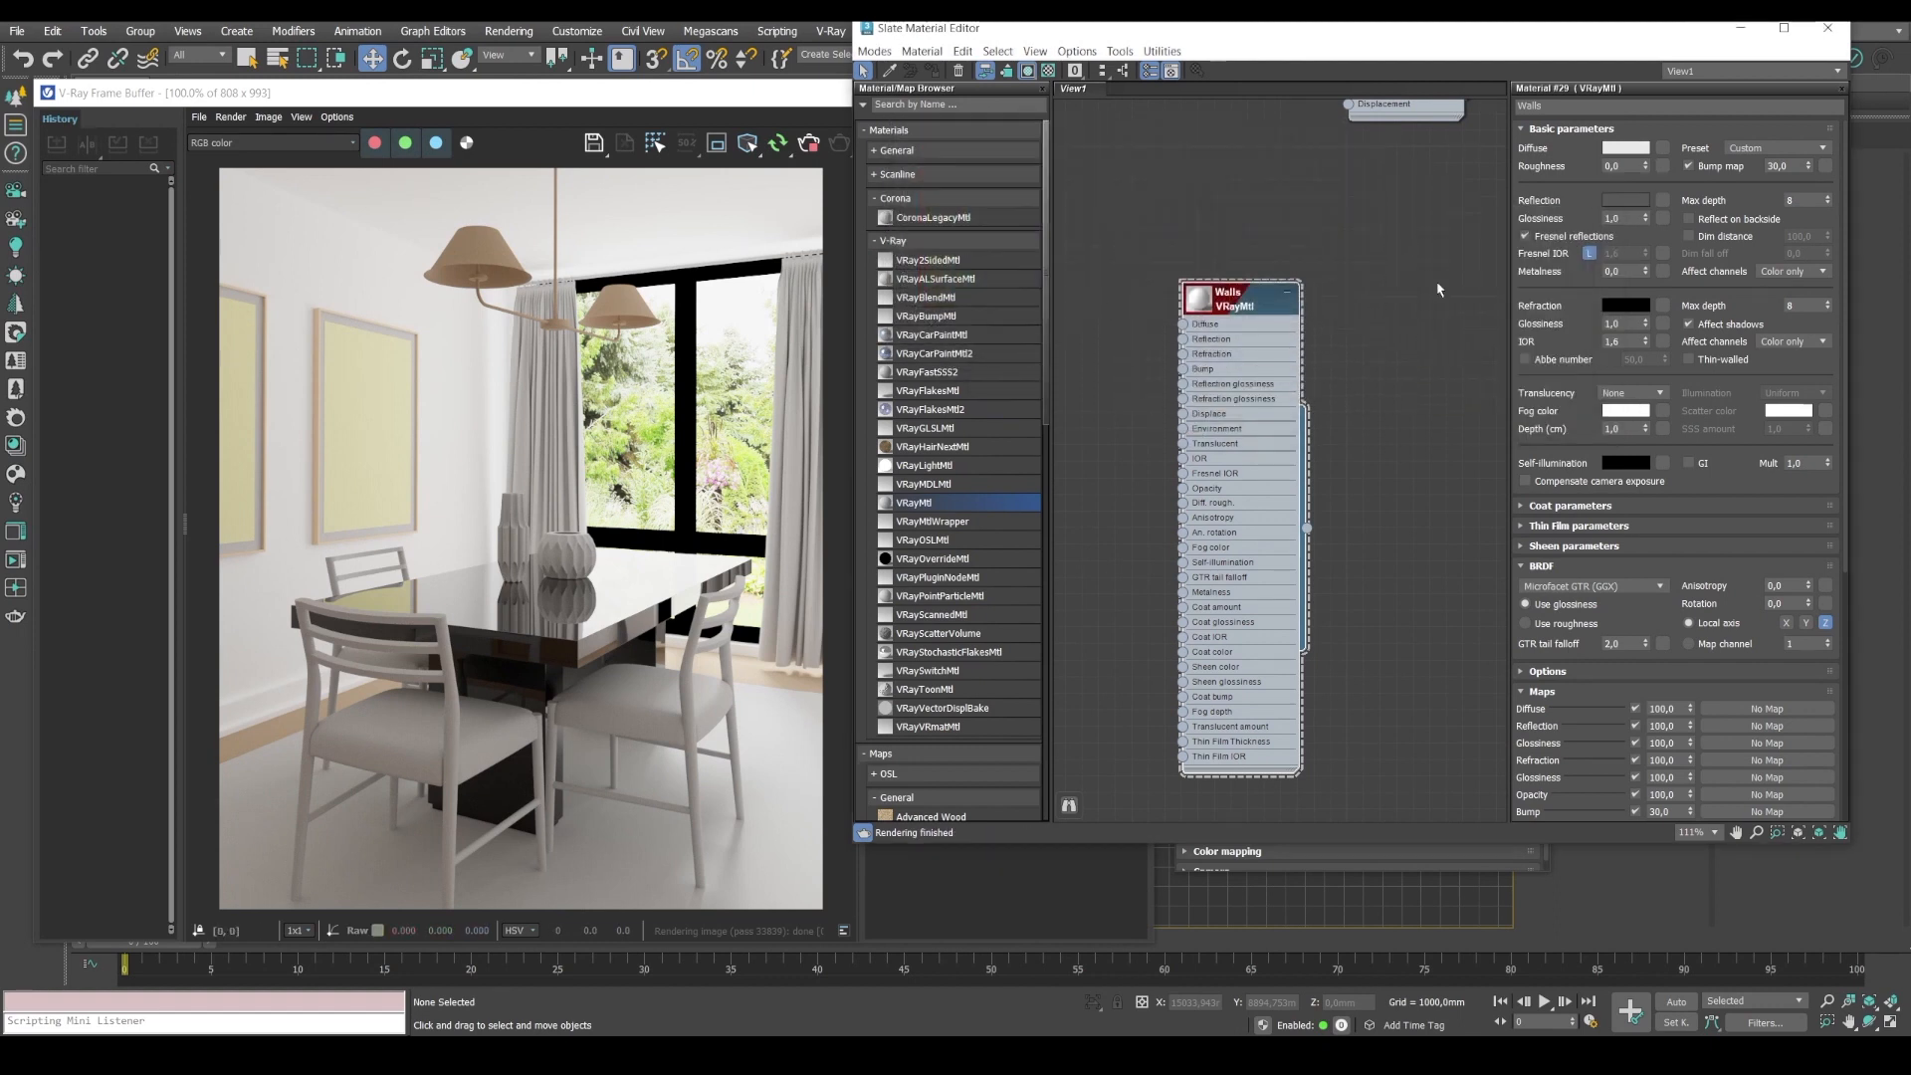
left_click(1632, 218)
Assign the Walls material to the room's walls and ceiling and check the interactive render.
left_click_drag(614, 102, 641, 616)
left_click(287, 216)
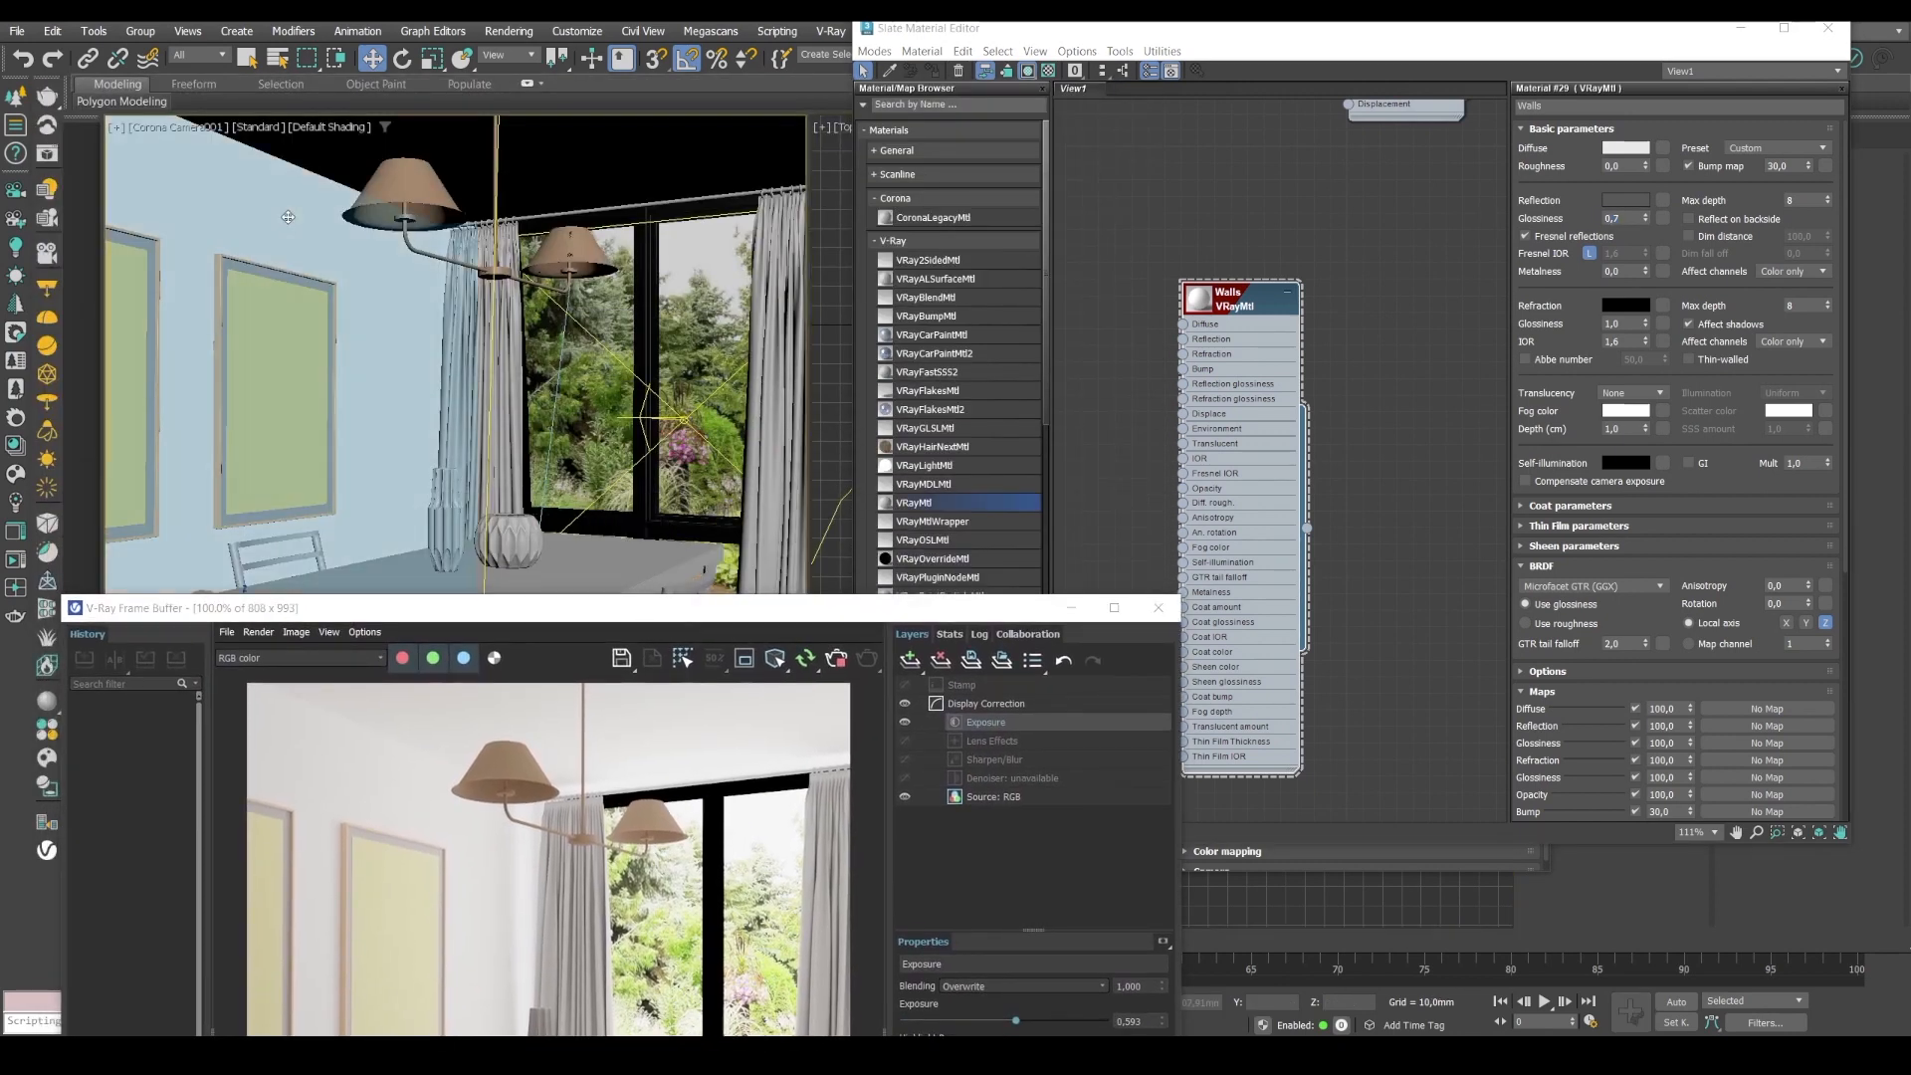
left_click(388, 179)
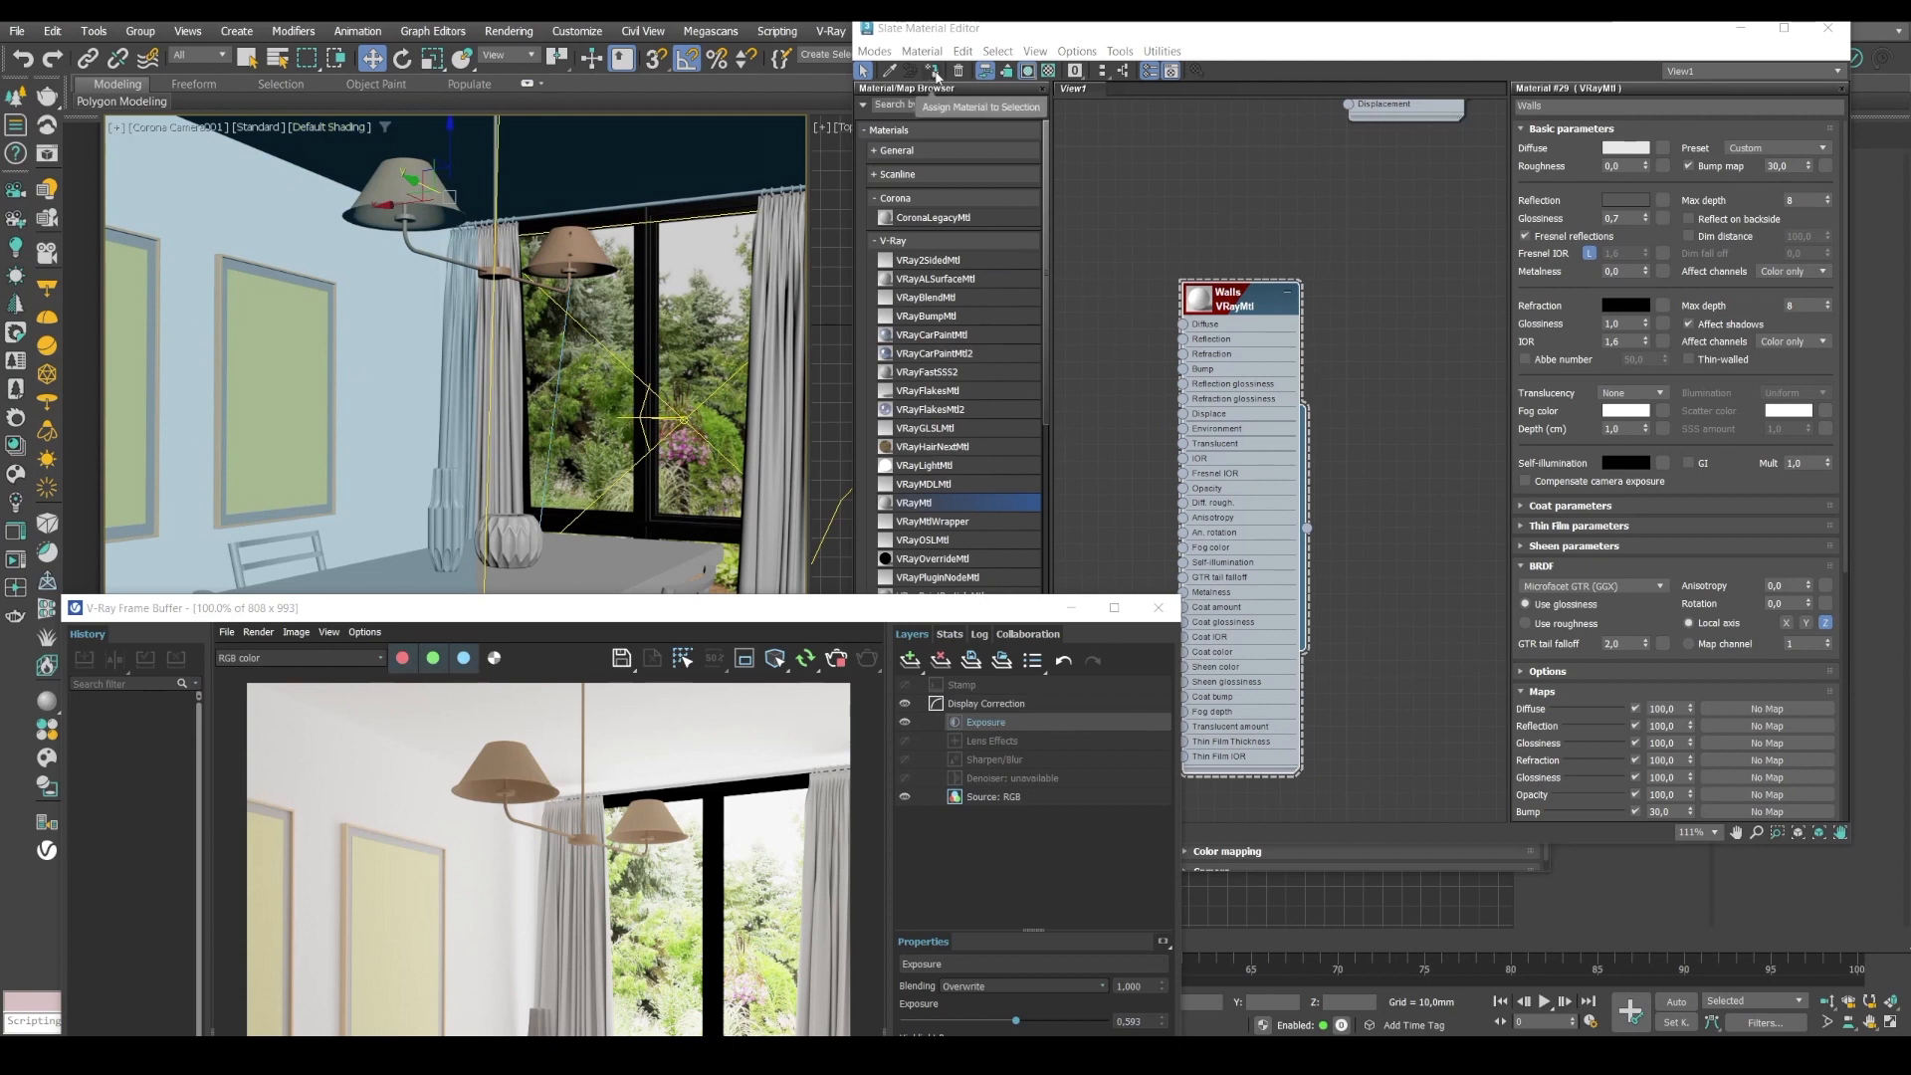
left_click(933, 75)
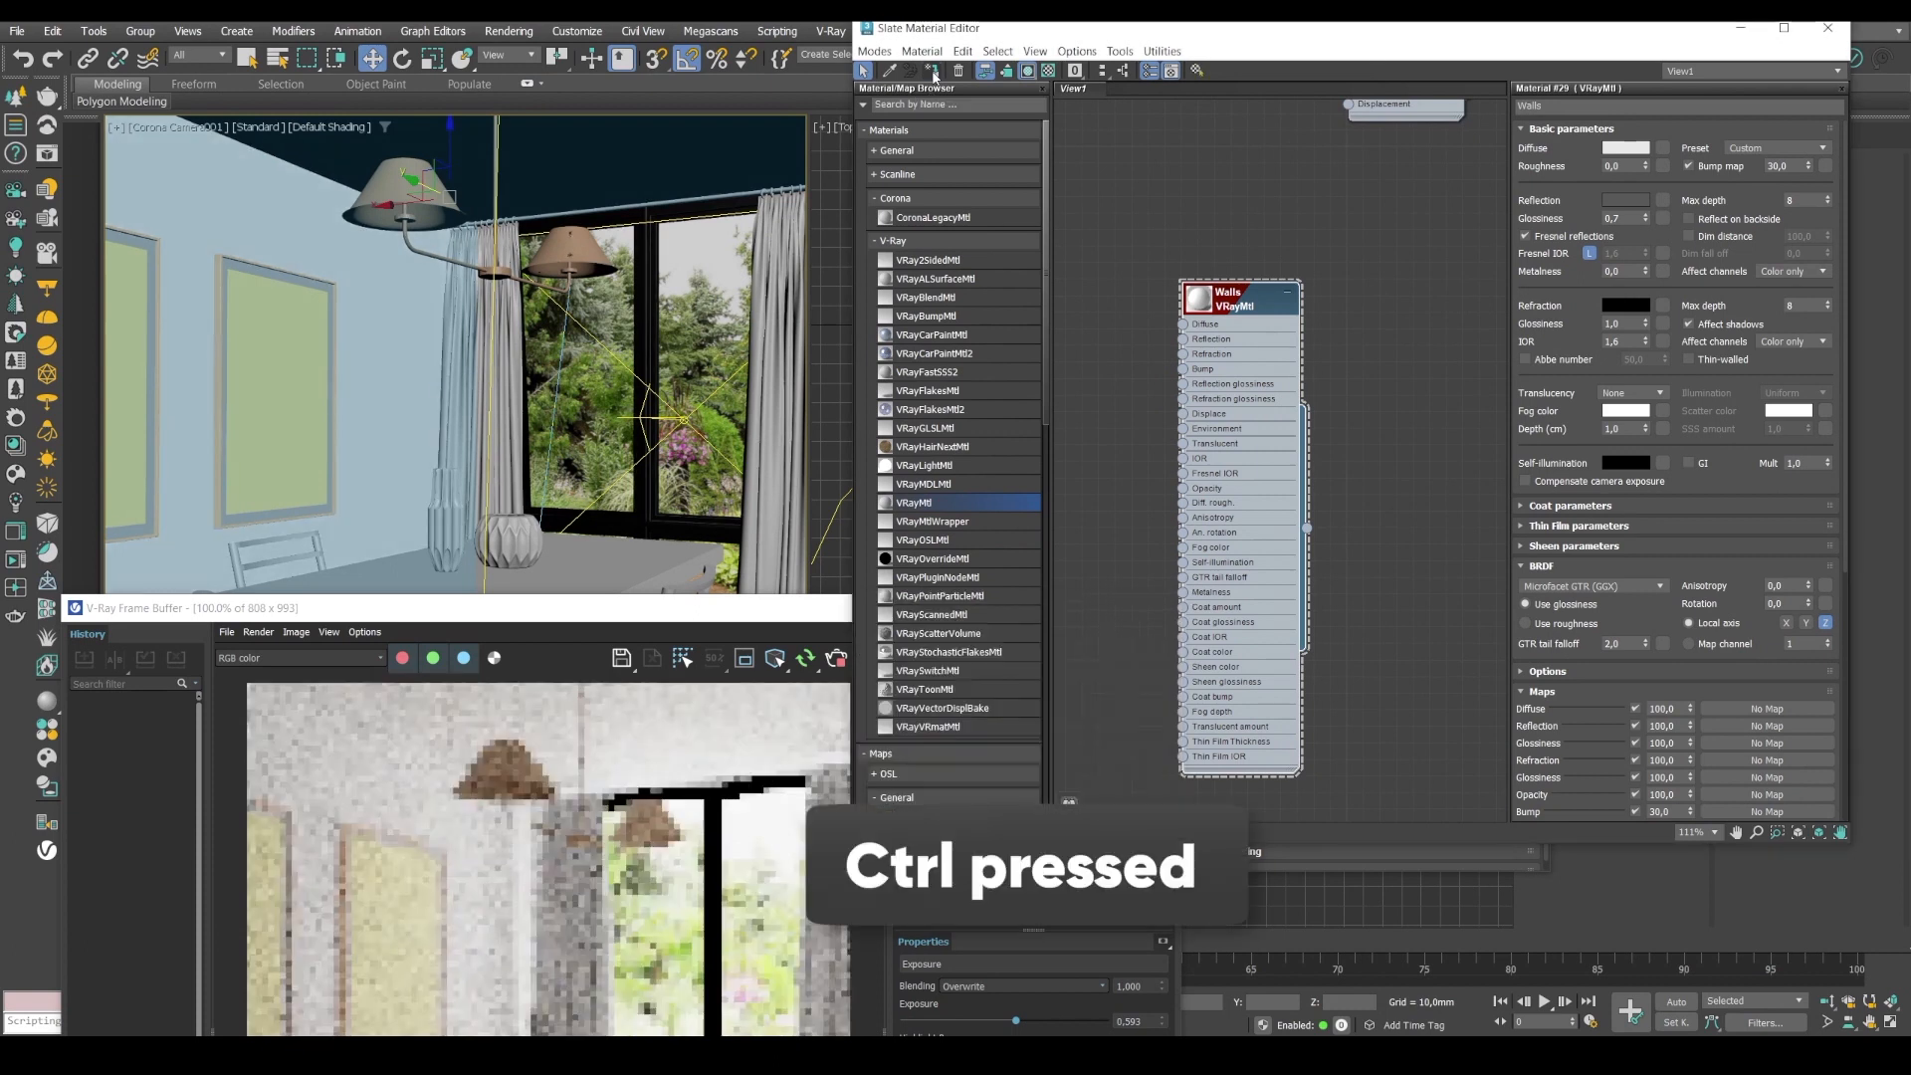
left_click_drag(424, 619, 440, 179)
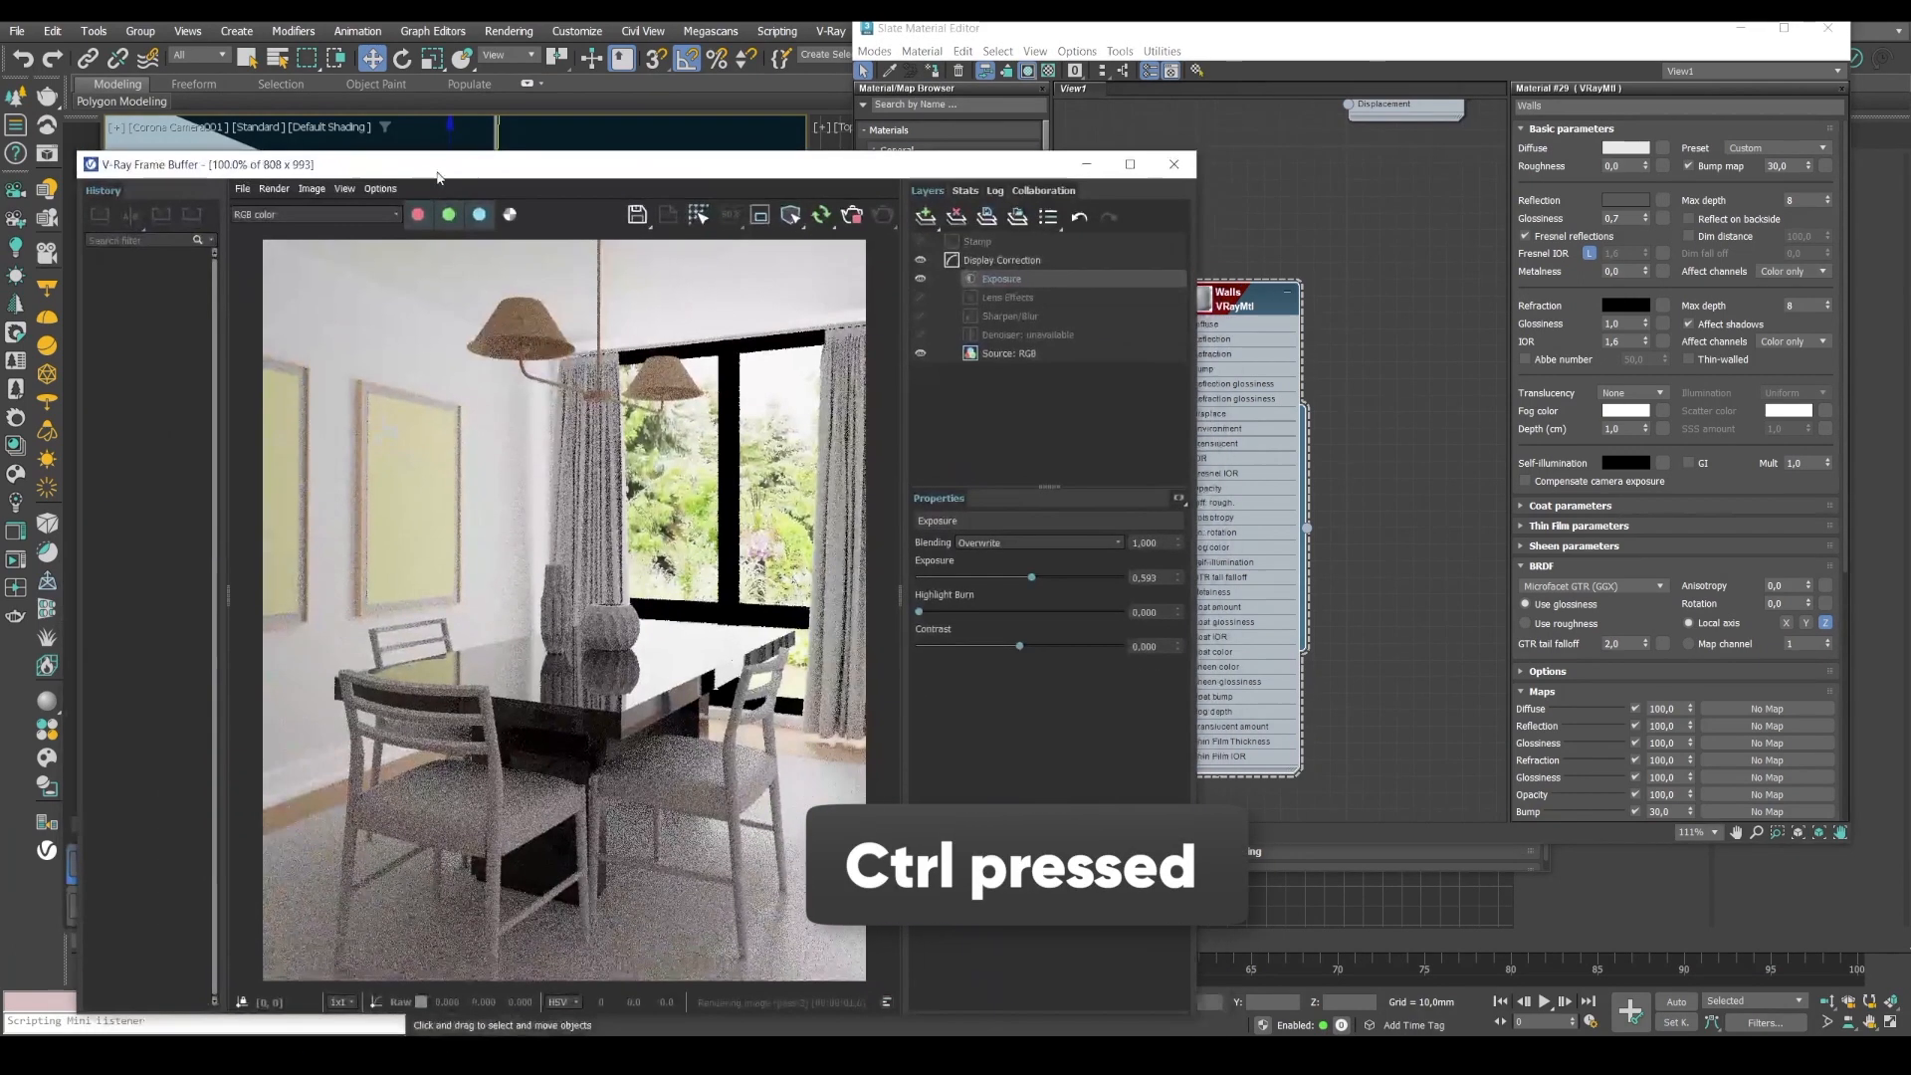
left_click(467, 343, "ctrl")
left_click(463, 373, "ctrl")
scroll(497, 340, "down", 3)
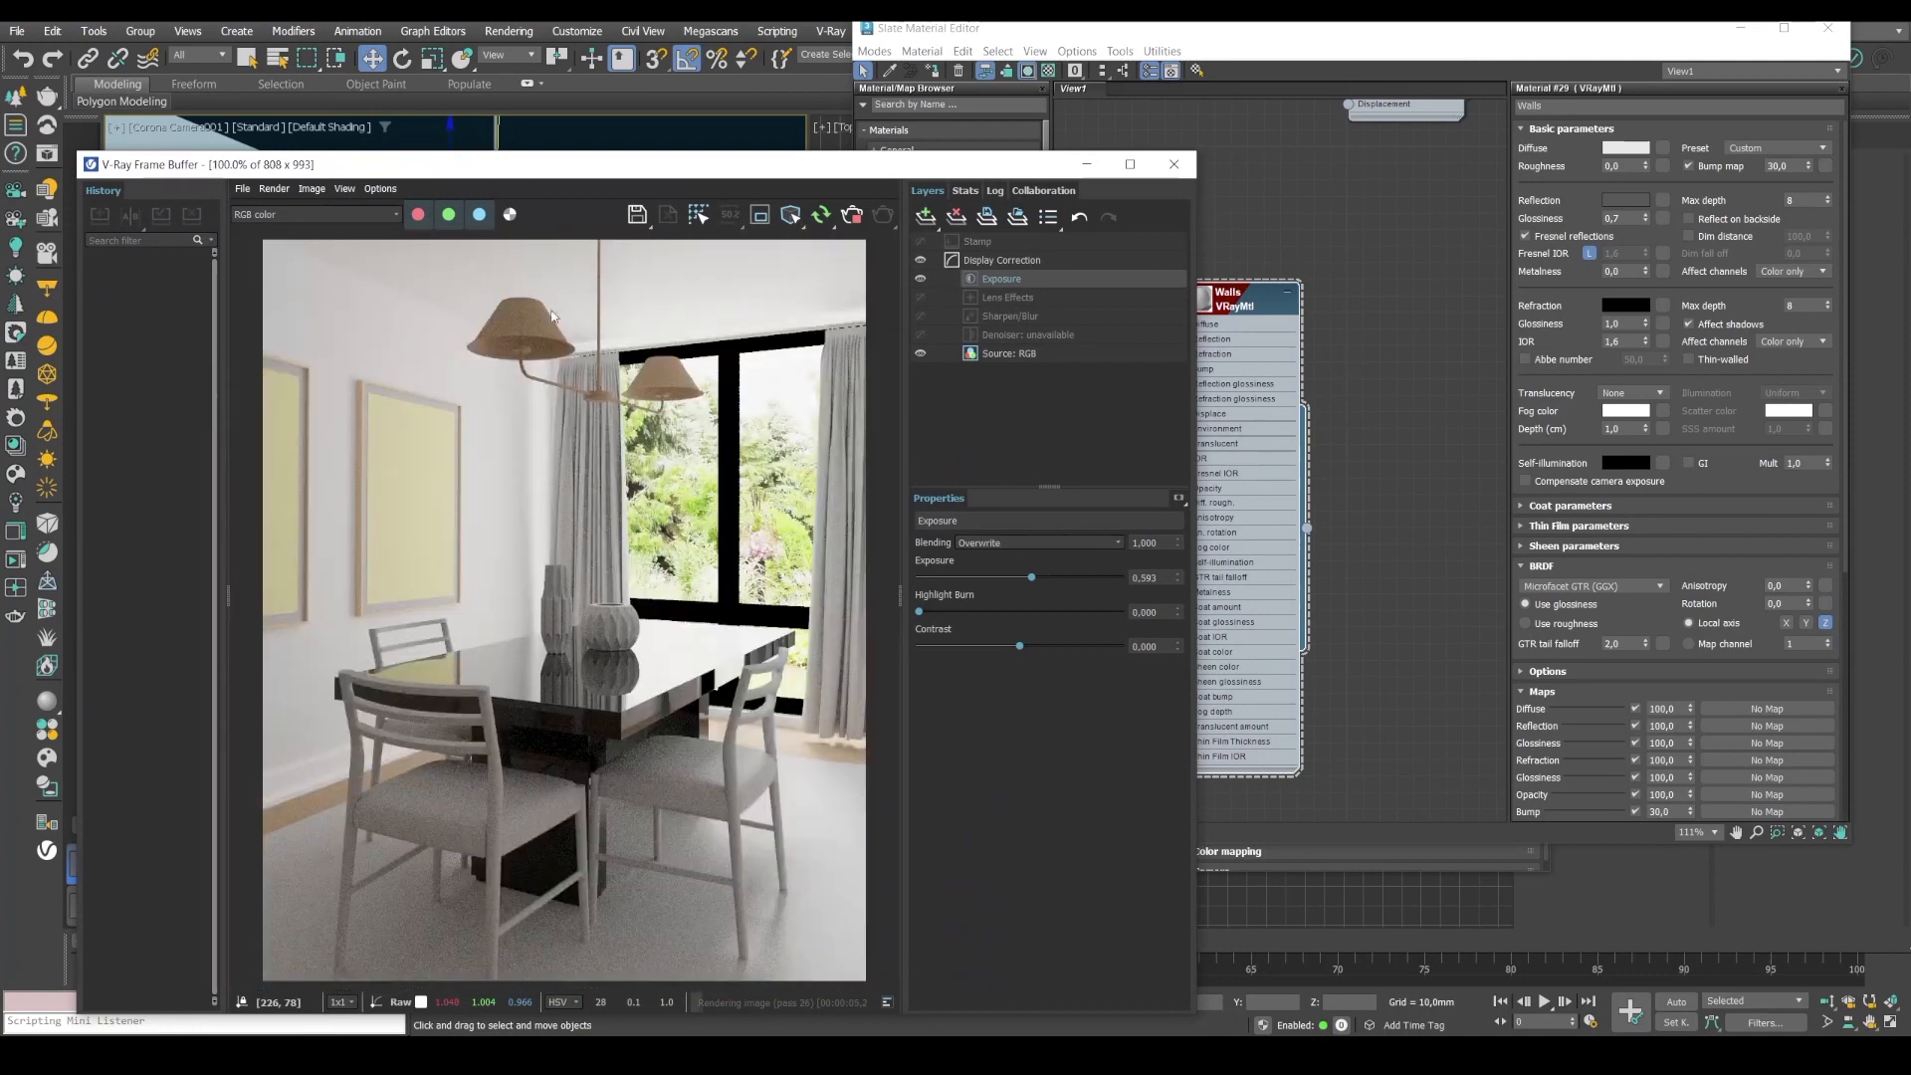
Add another VRayMtl beside the Walls node in the material view and name it Metal.
left_click(1221, 33)
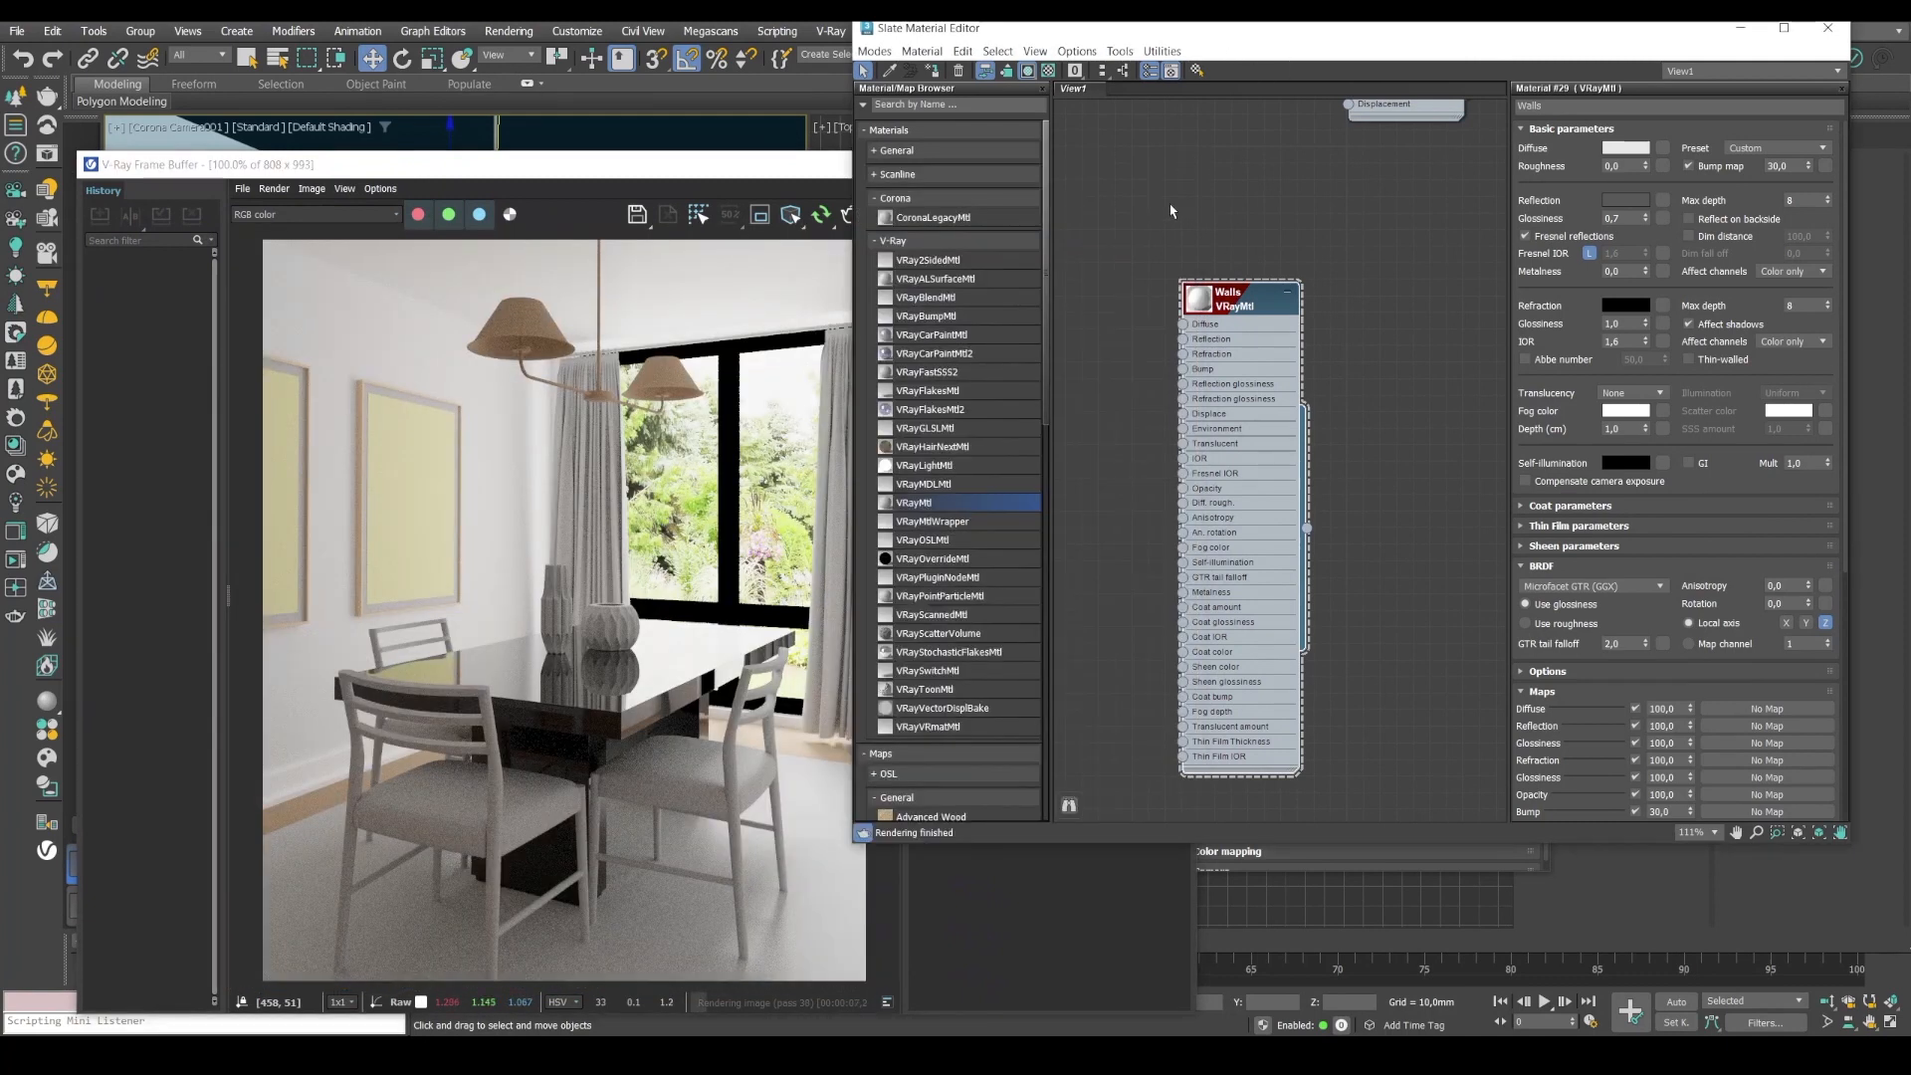
scroll(1171, 211, "down", 3)
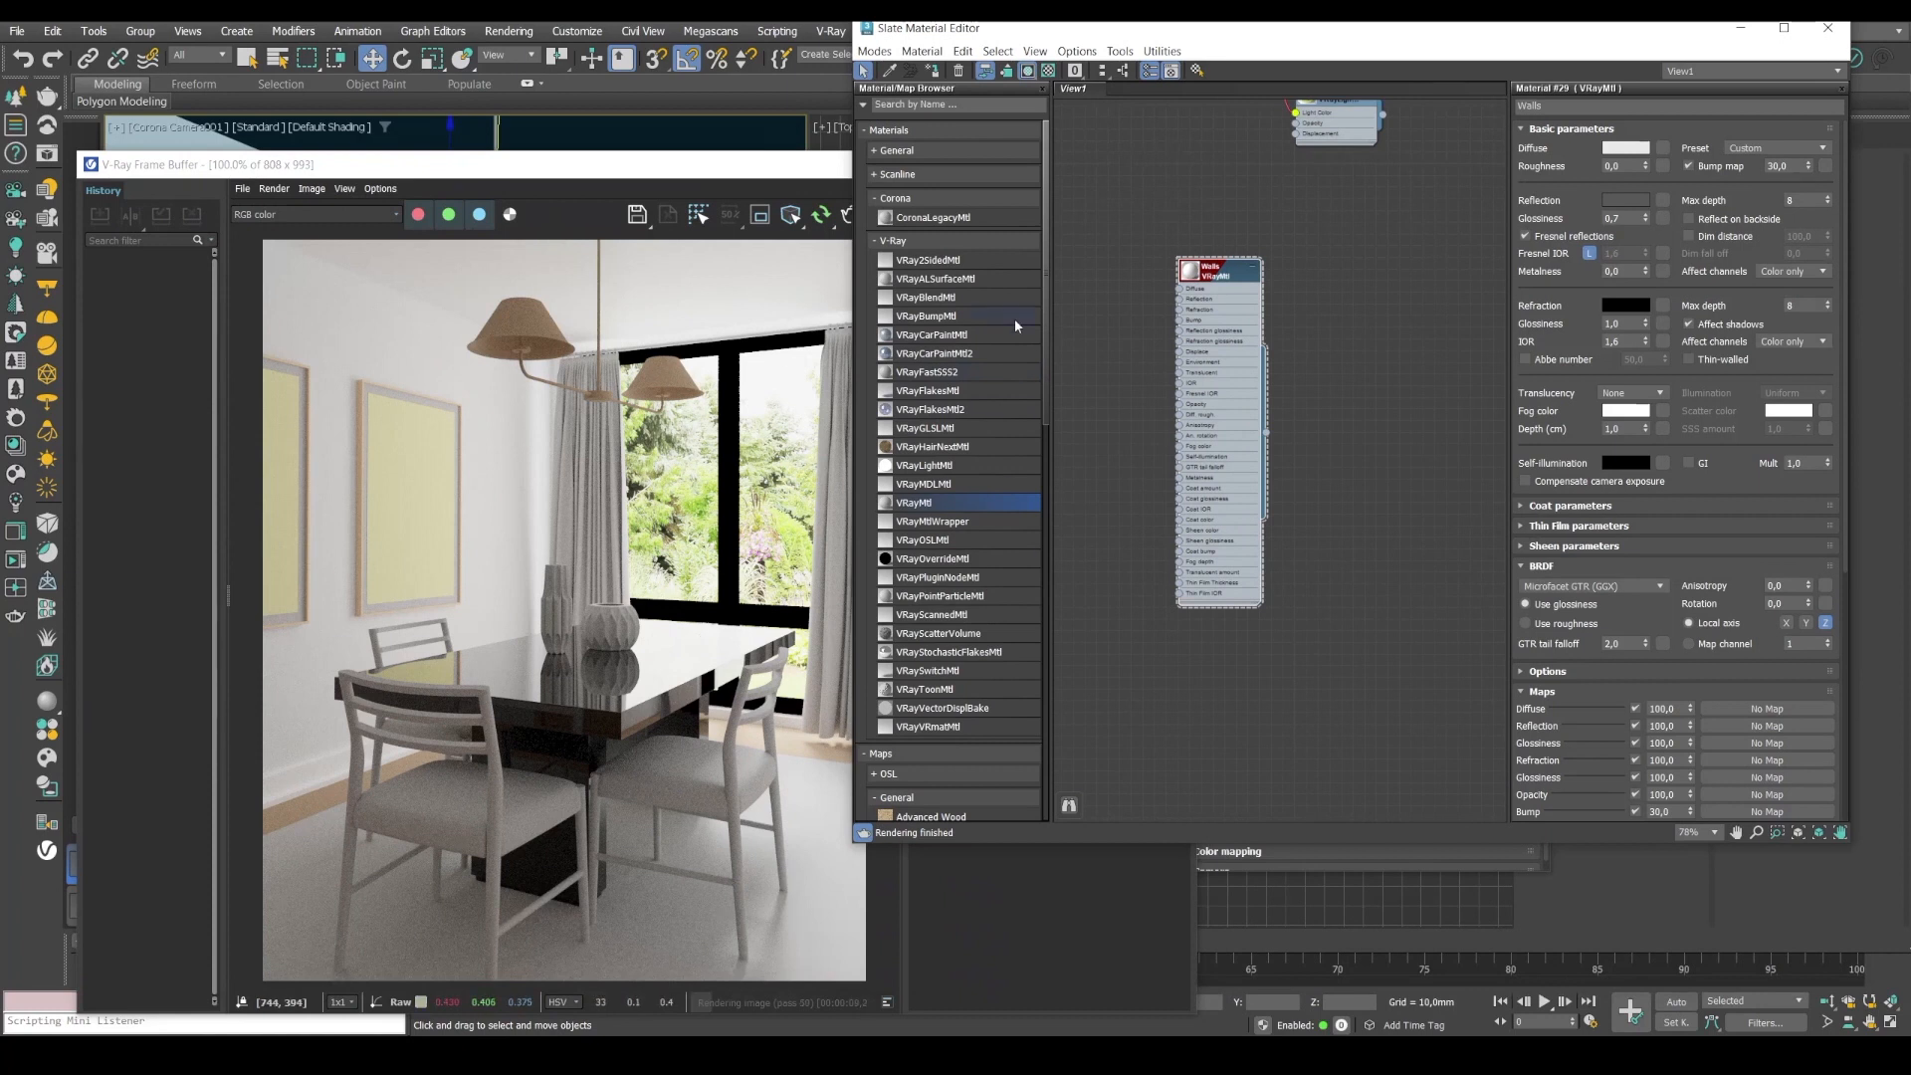
scroll(1367, 335, "up", 2)
left_click_drag(910, 502, 1284, 334)
left_click_drag(1584, 108, 1336, 137)
type("Metal")
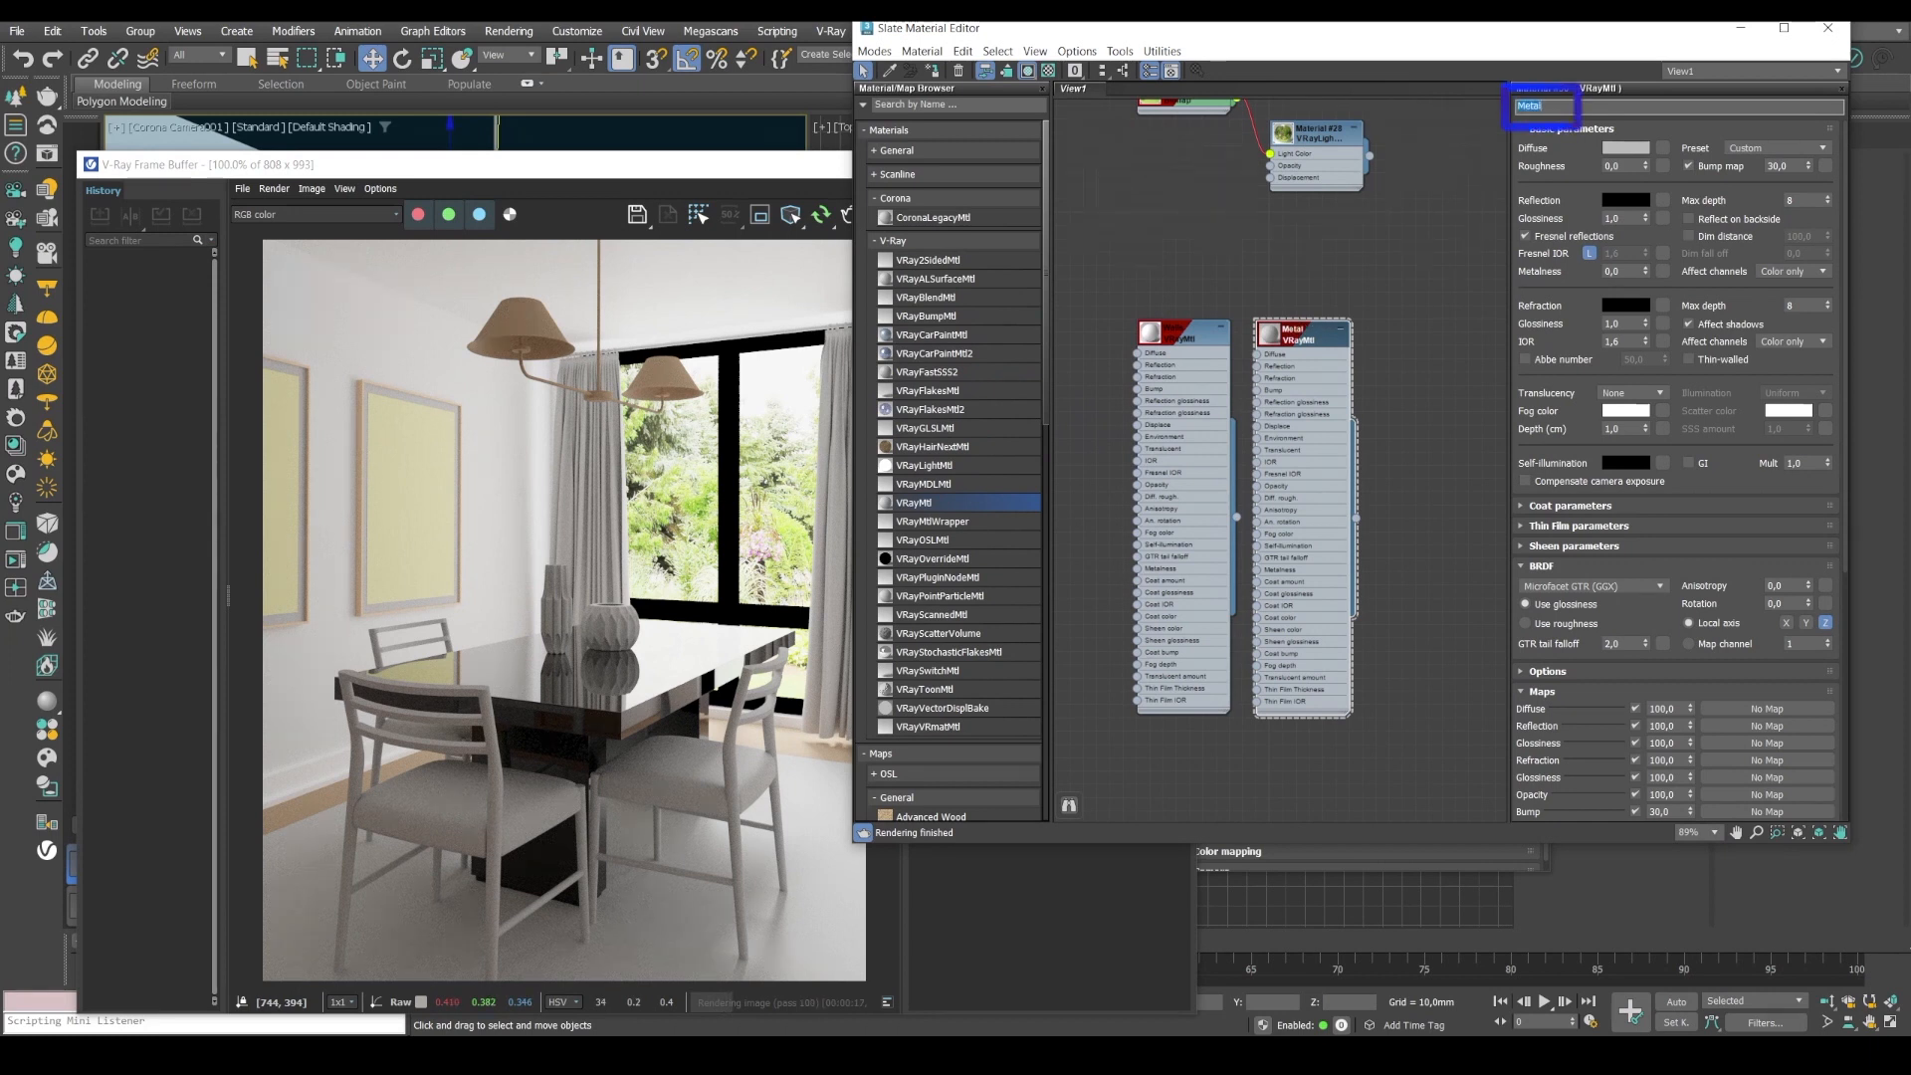
Set the Metal material's diffuse colour to a near-black with value 5.
left_click(1625, 147)
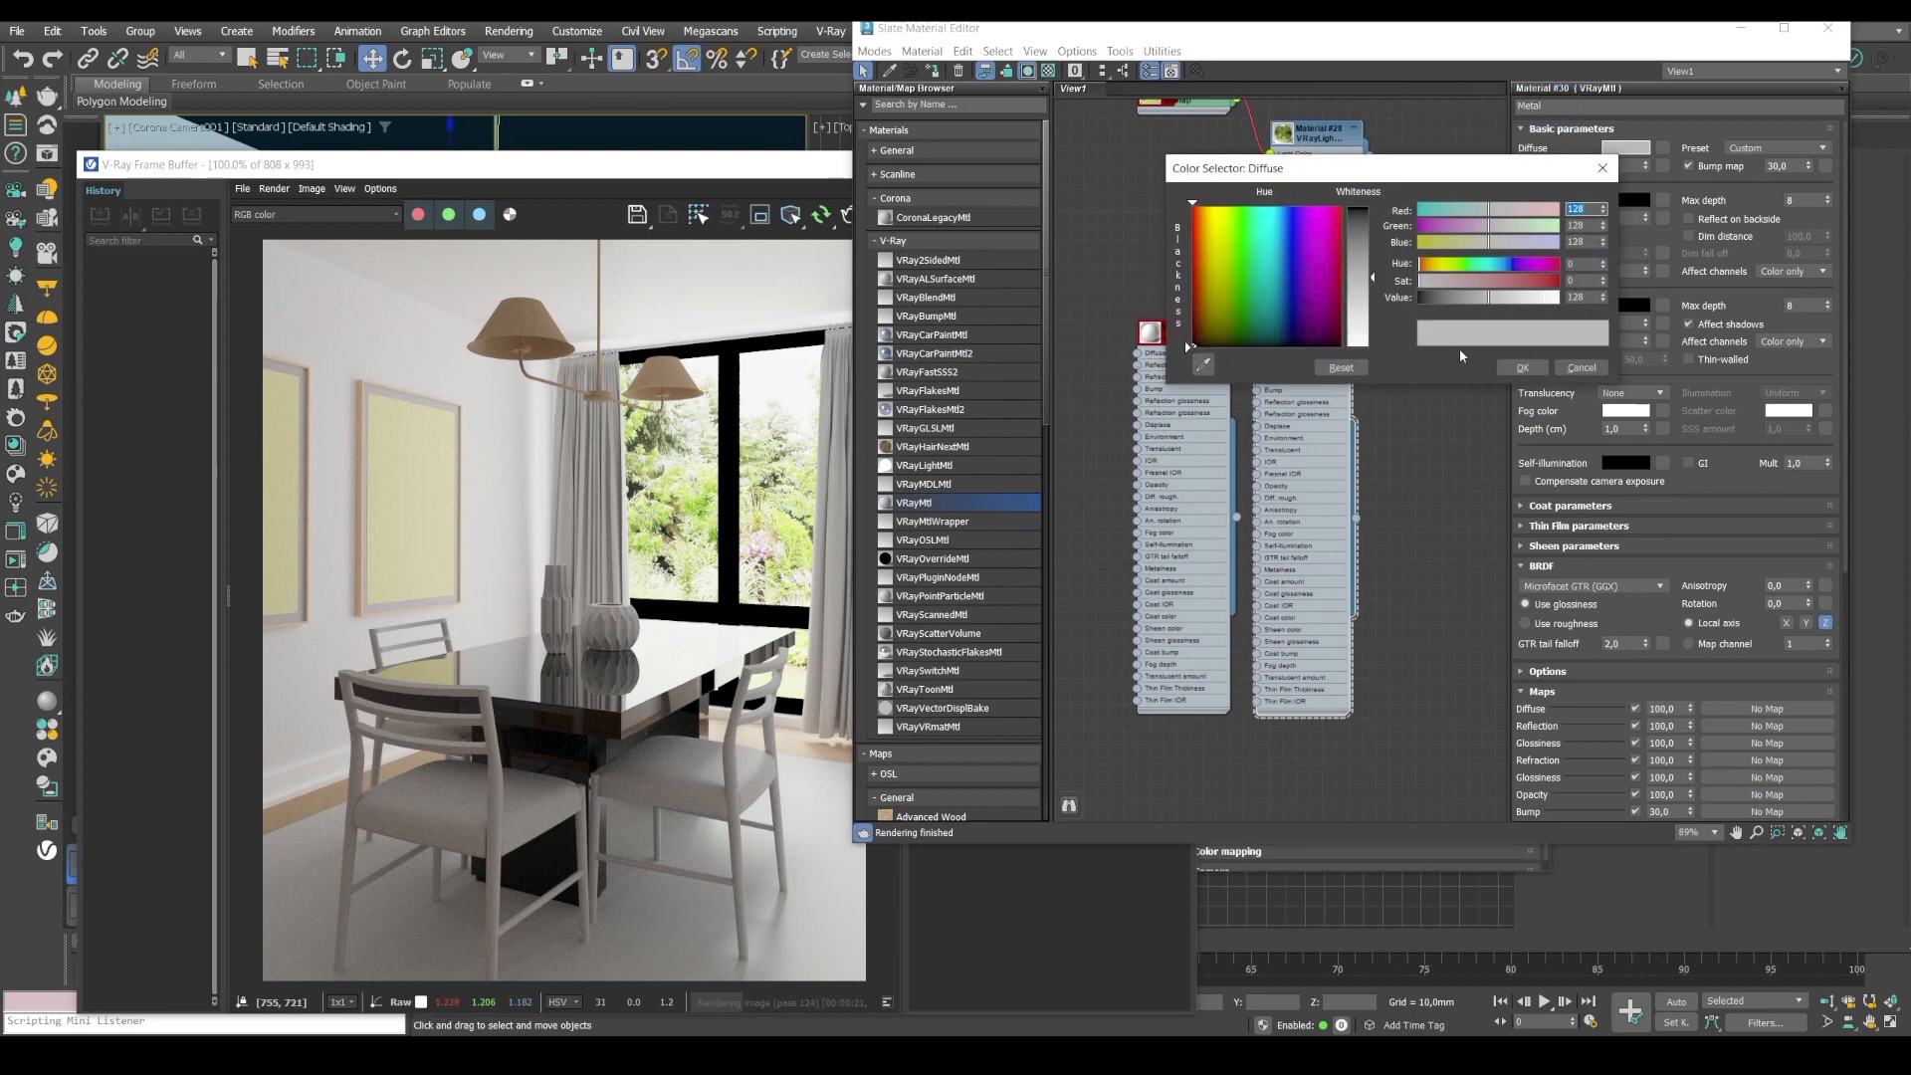
double_click(1587, 297)
type("5")
key("Return")
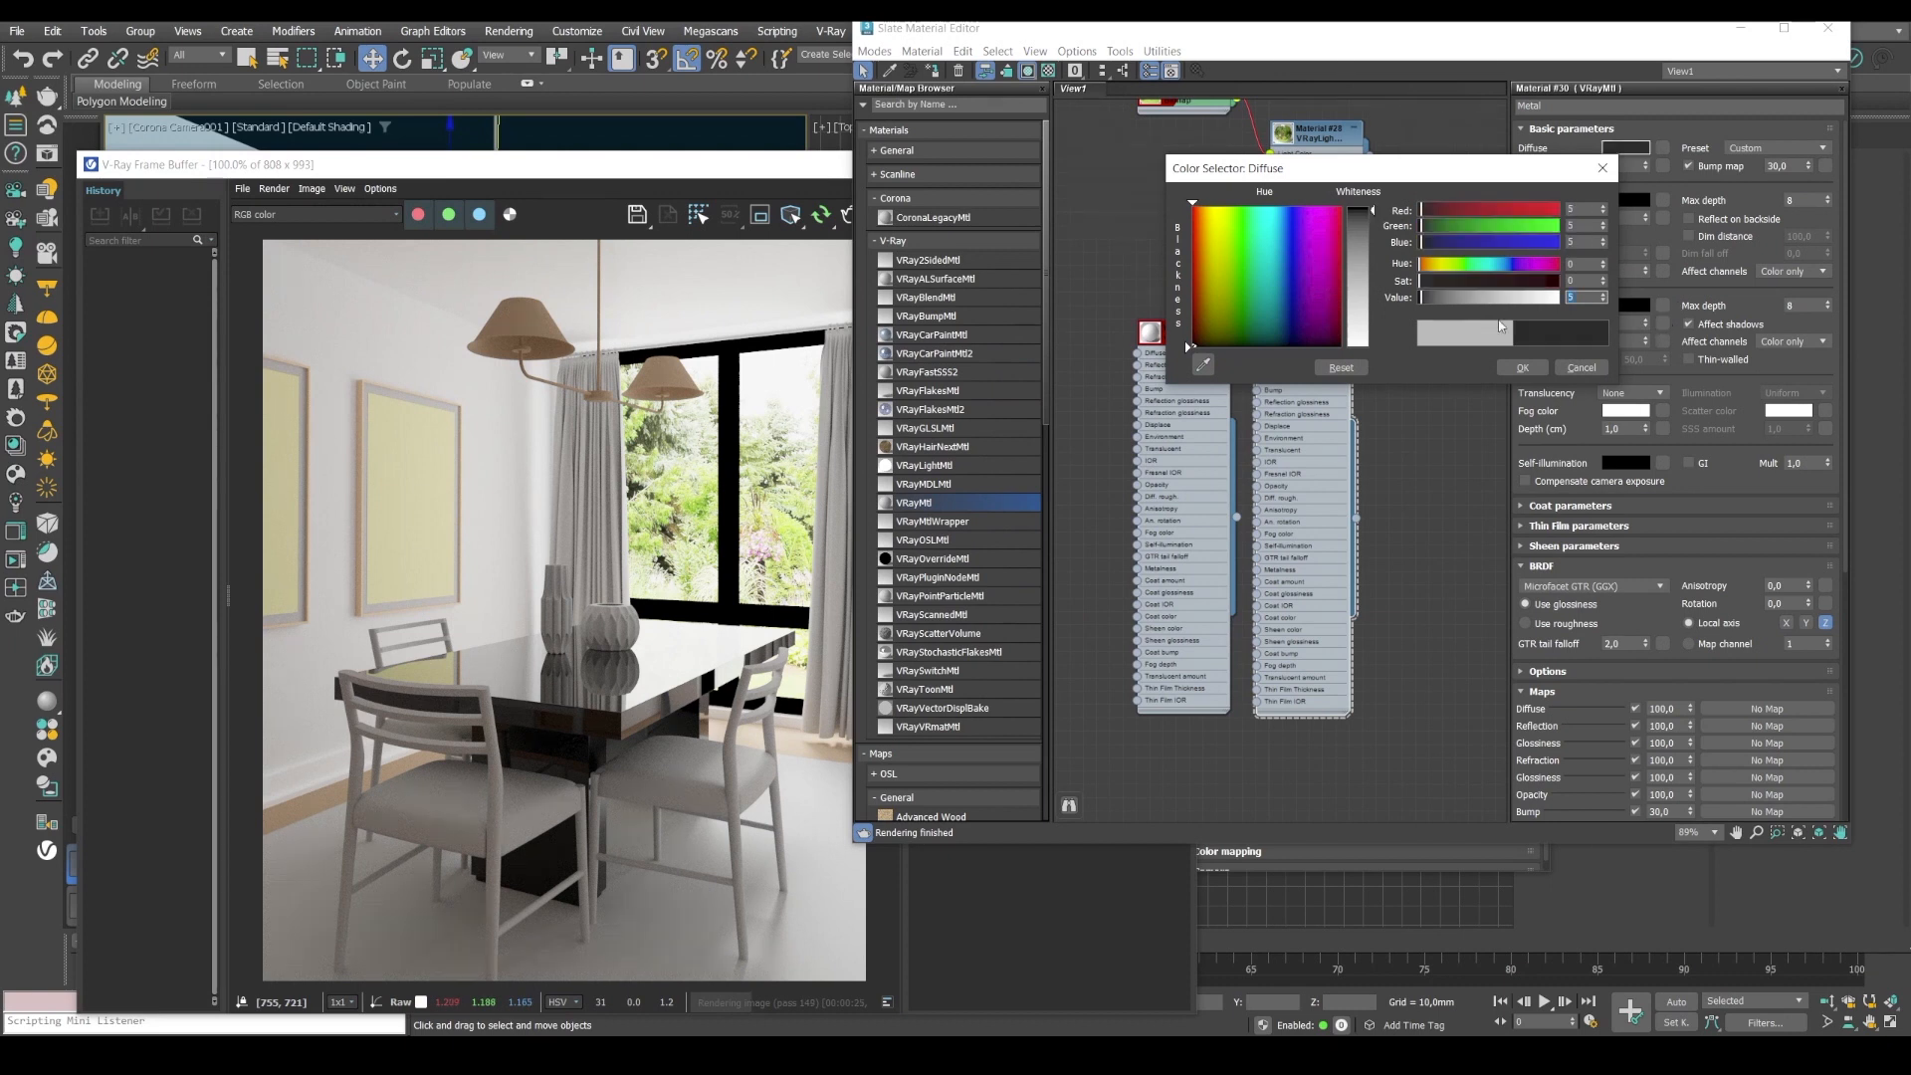
left_click(1522, 367)
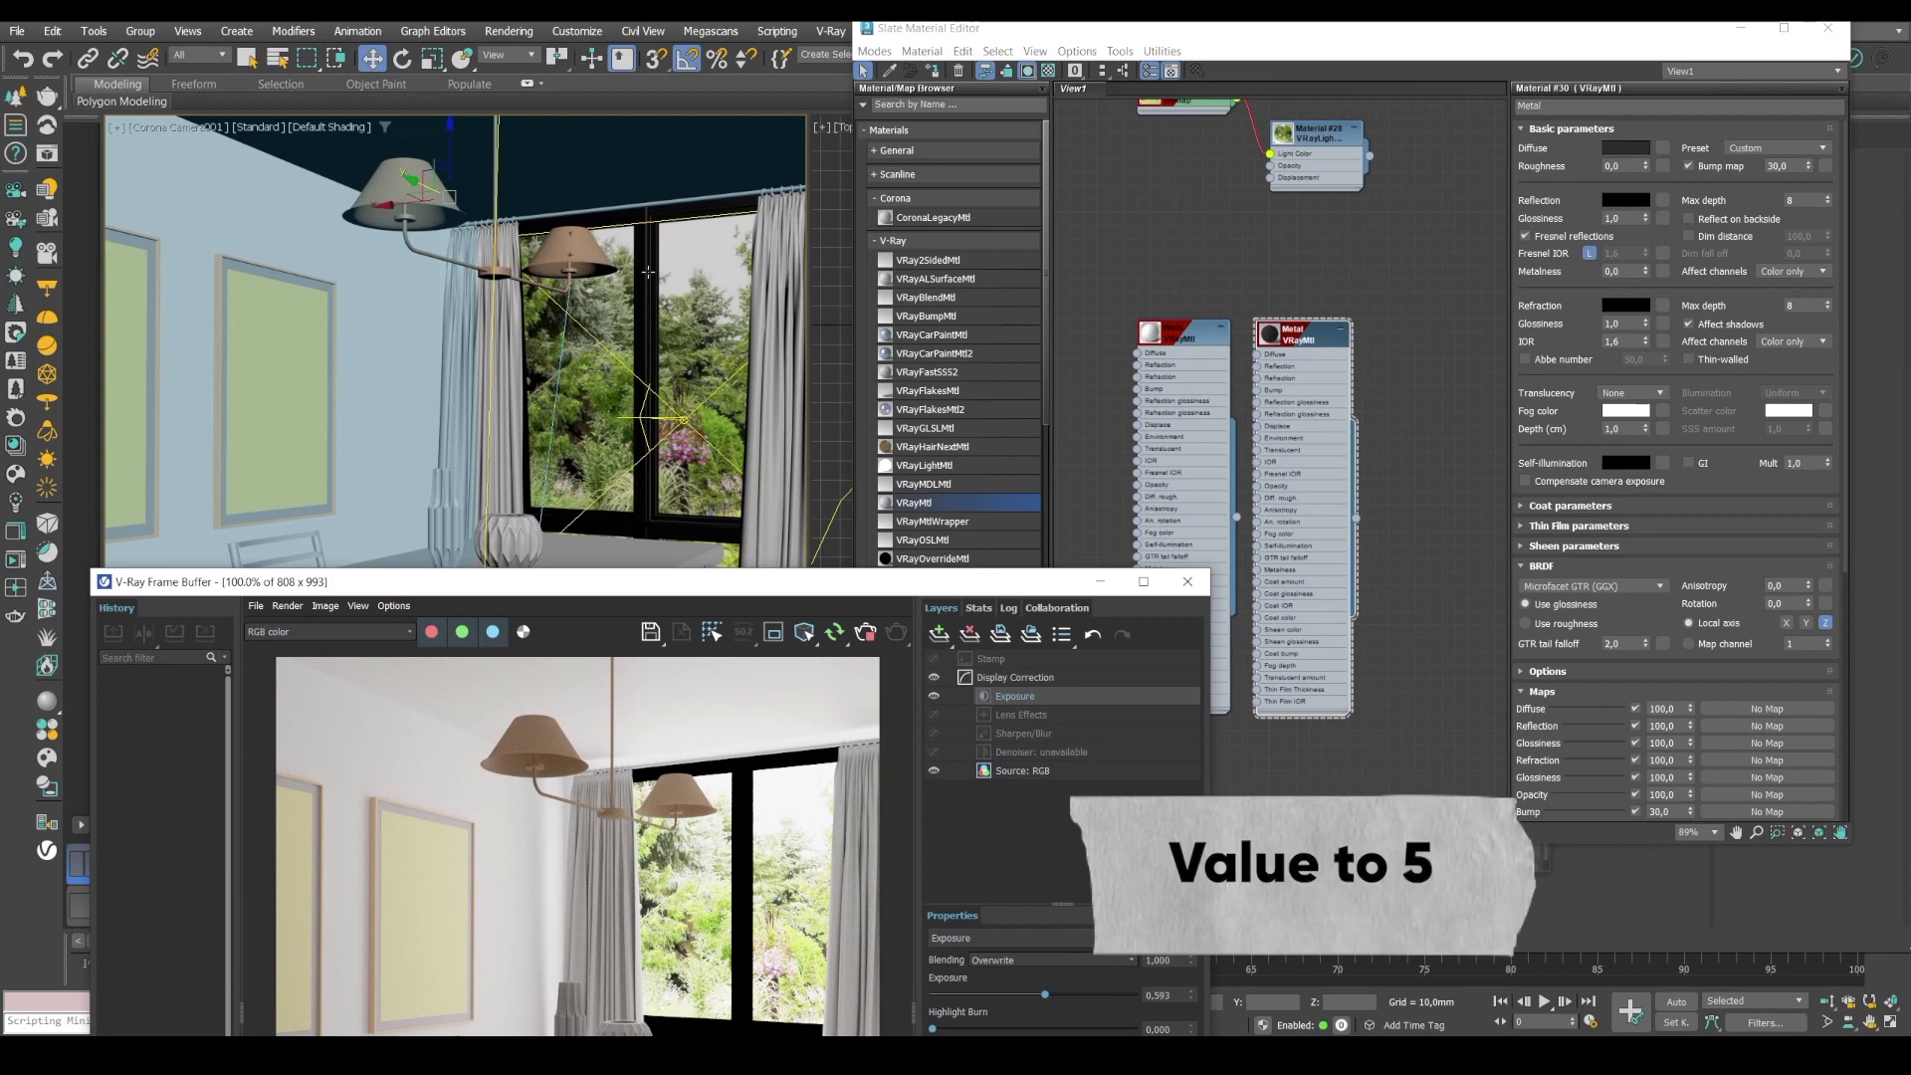
Assign the Metal material to the window frame and pendant lamp, and place its node further from the Walls node.
left_click(648, 272)
key("F3")
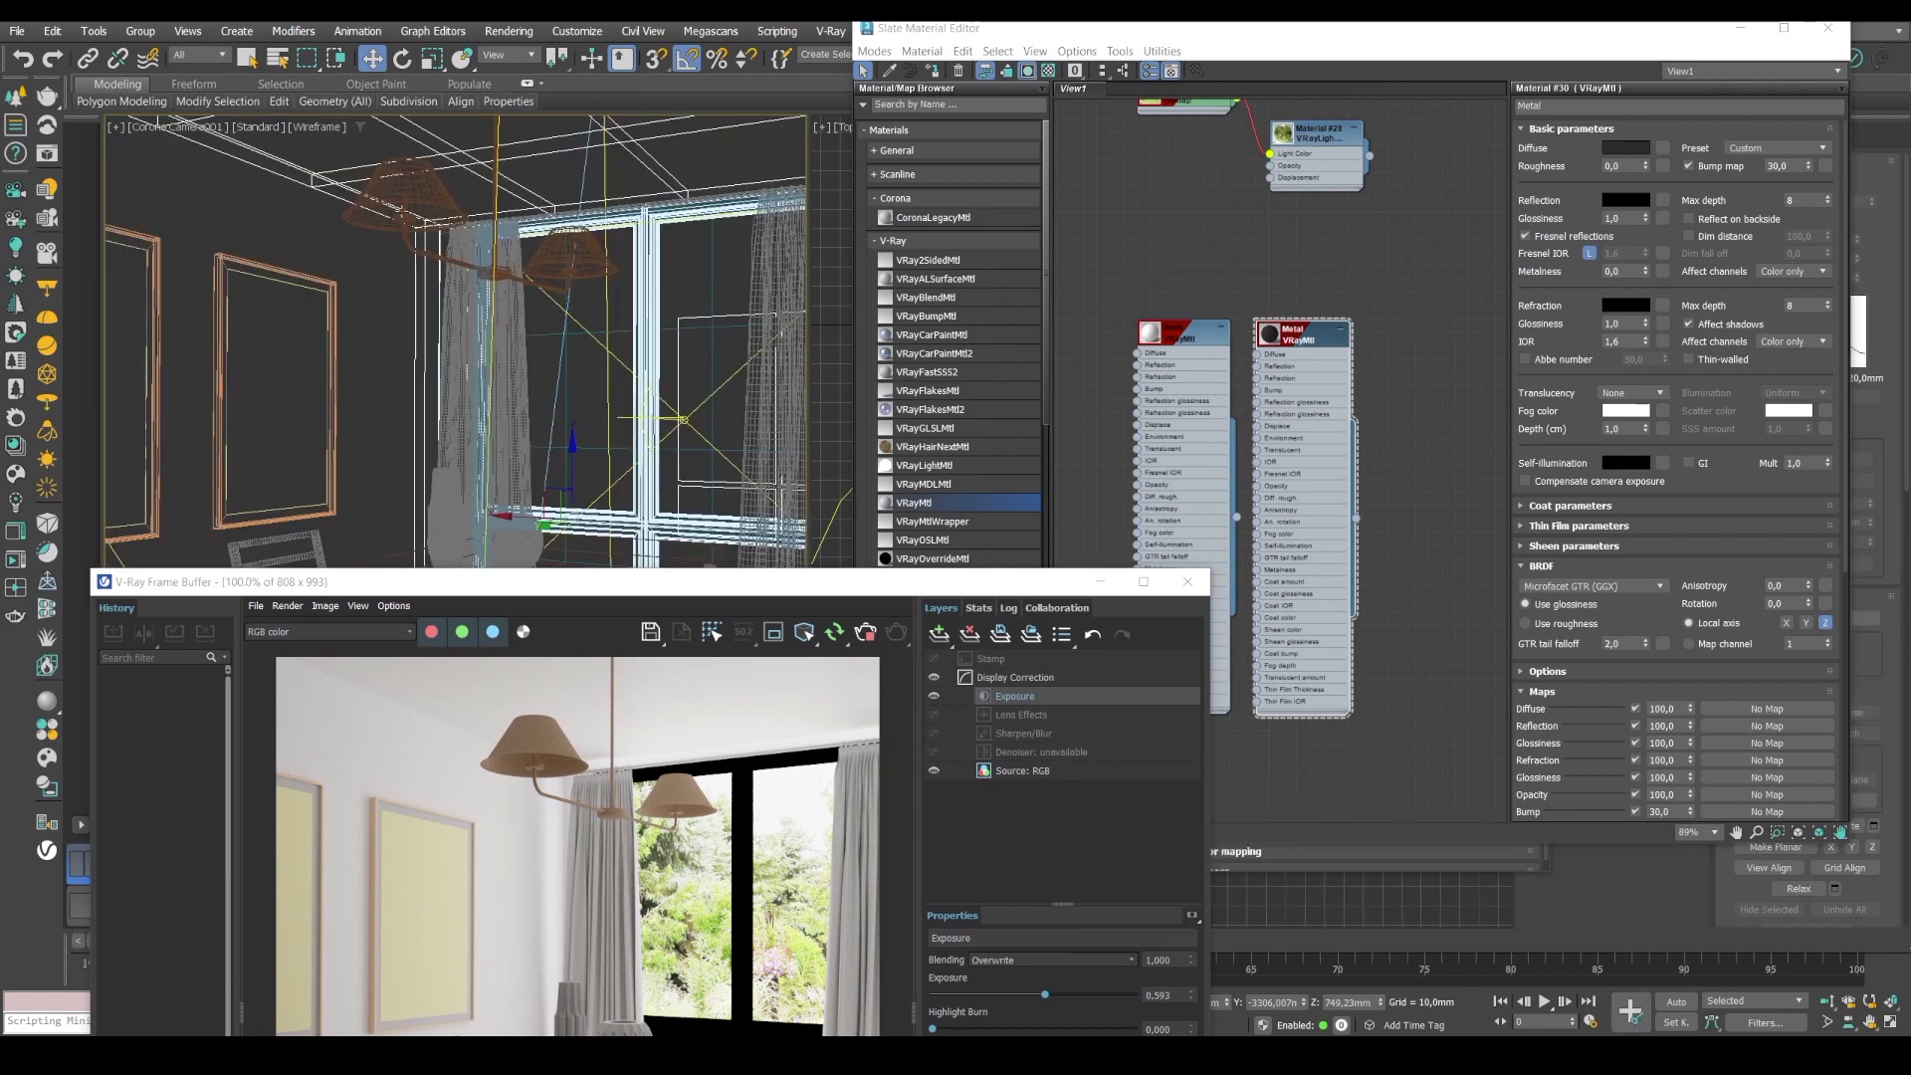
left_click(402, 189)
left_click_drag(510, 598, 483, 93)
left_click(1262, 40)
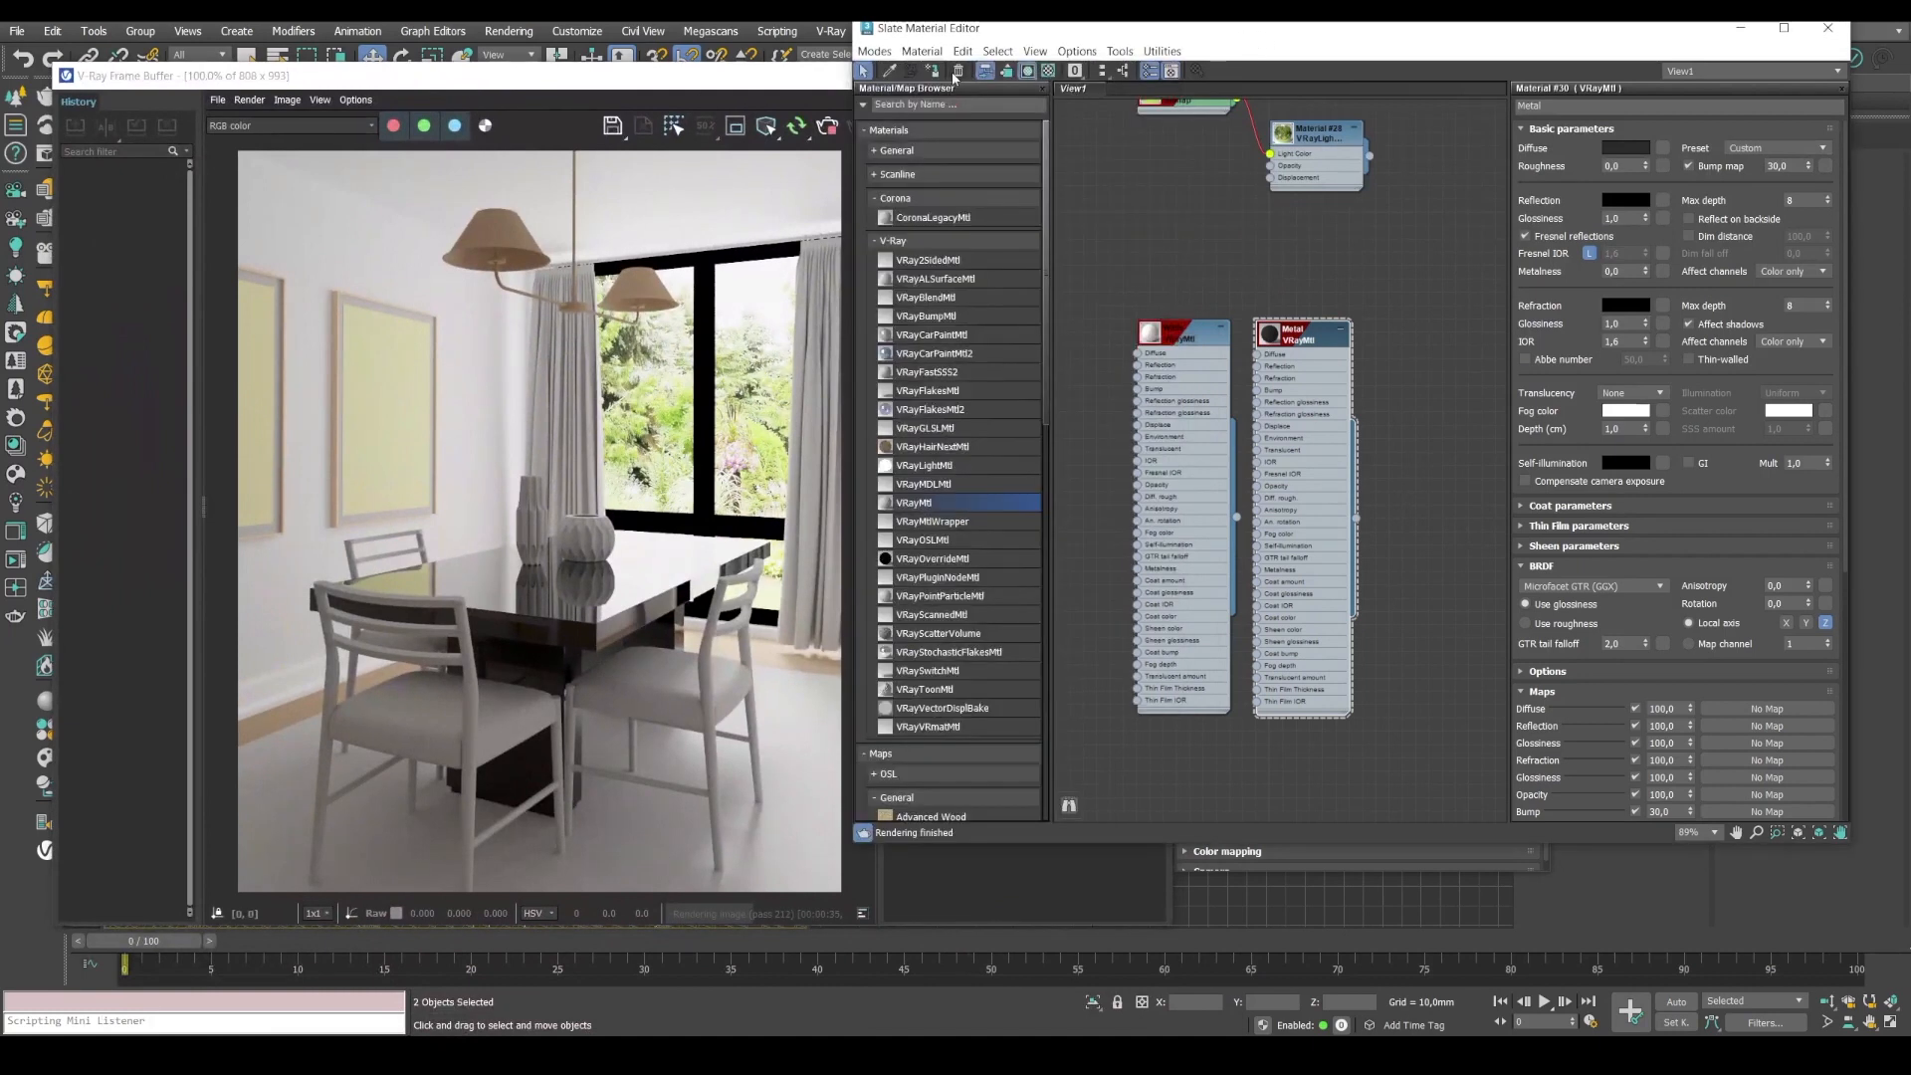
left_click_drag(1308, 338, 1411, 324)
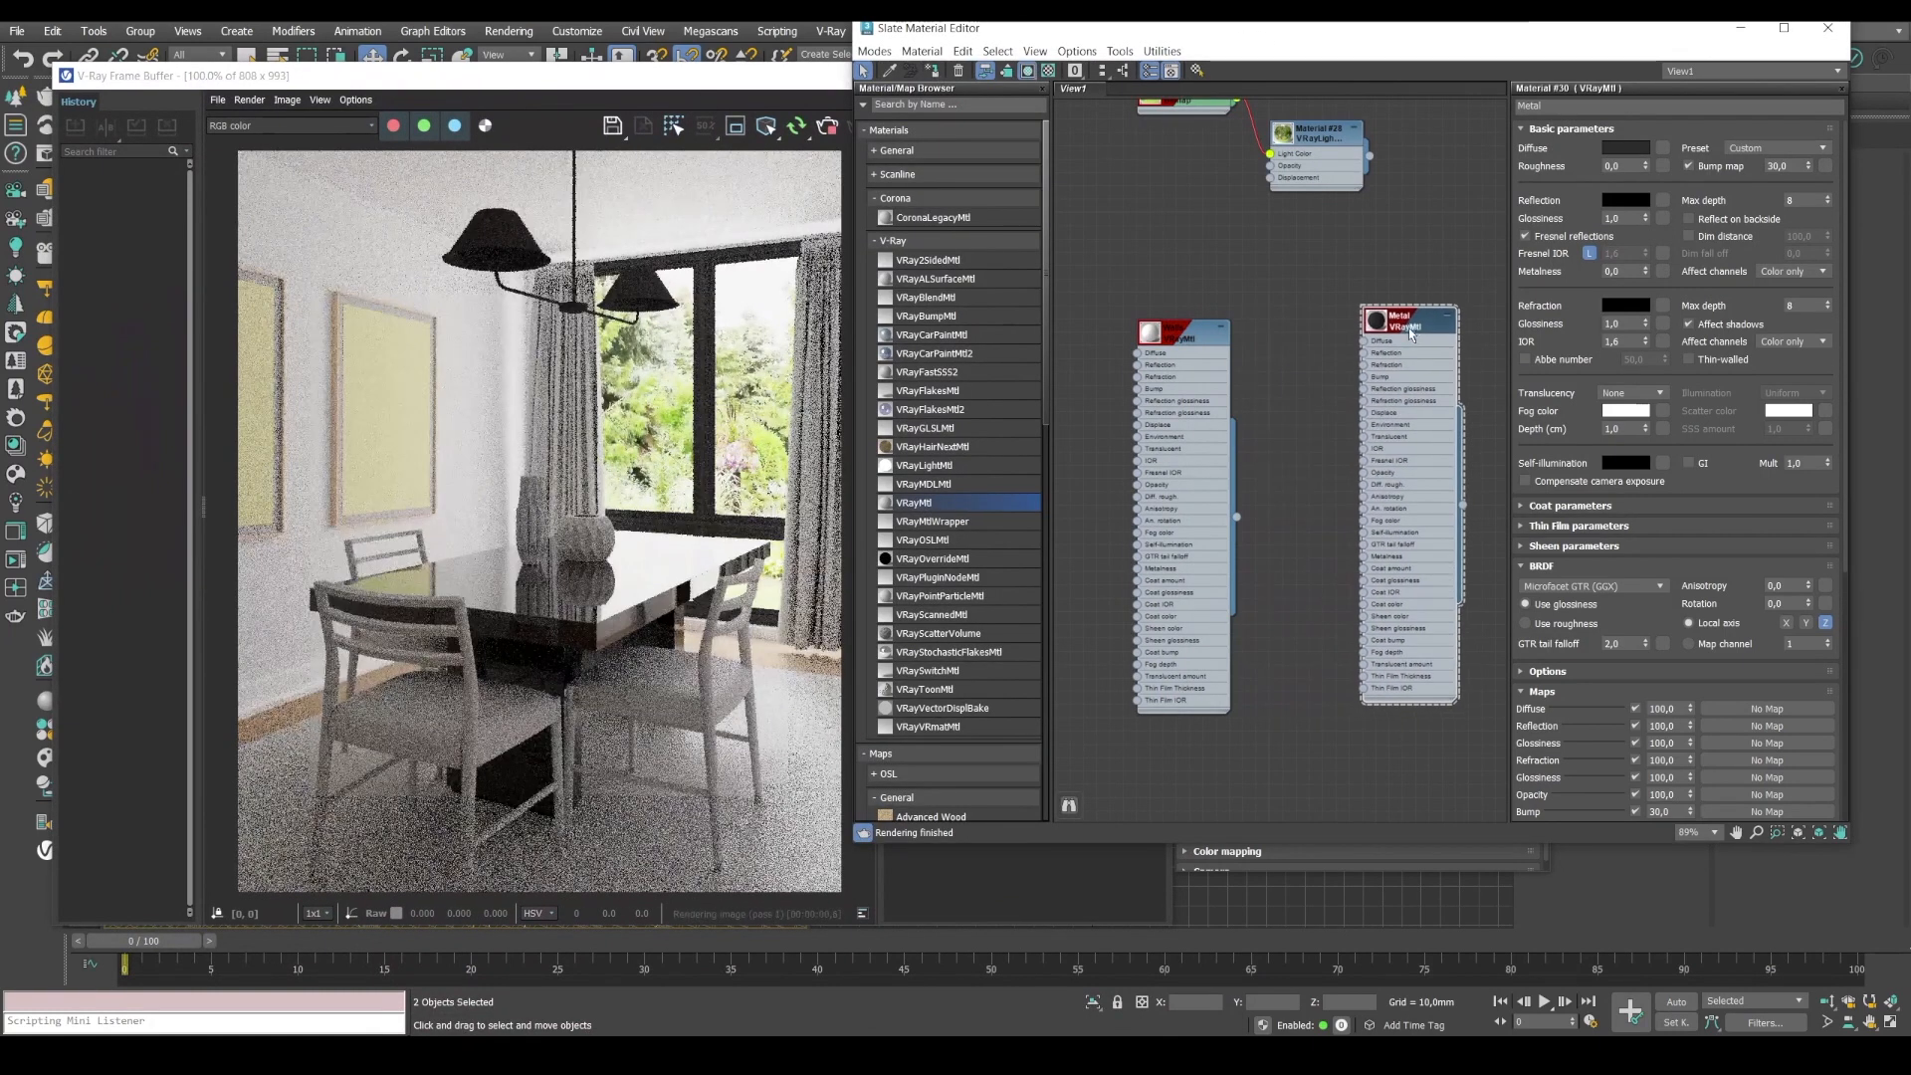
scroll(604, 293, "up", 2)
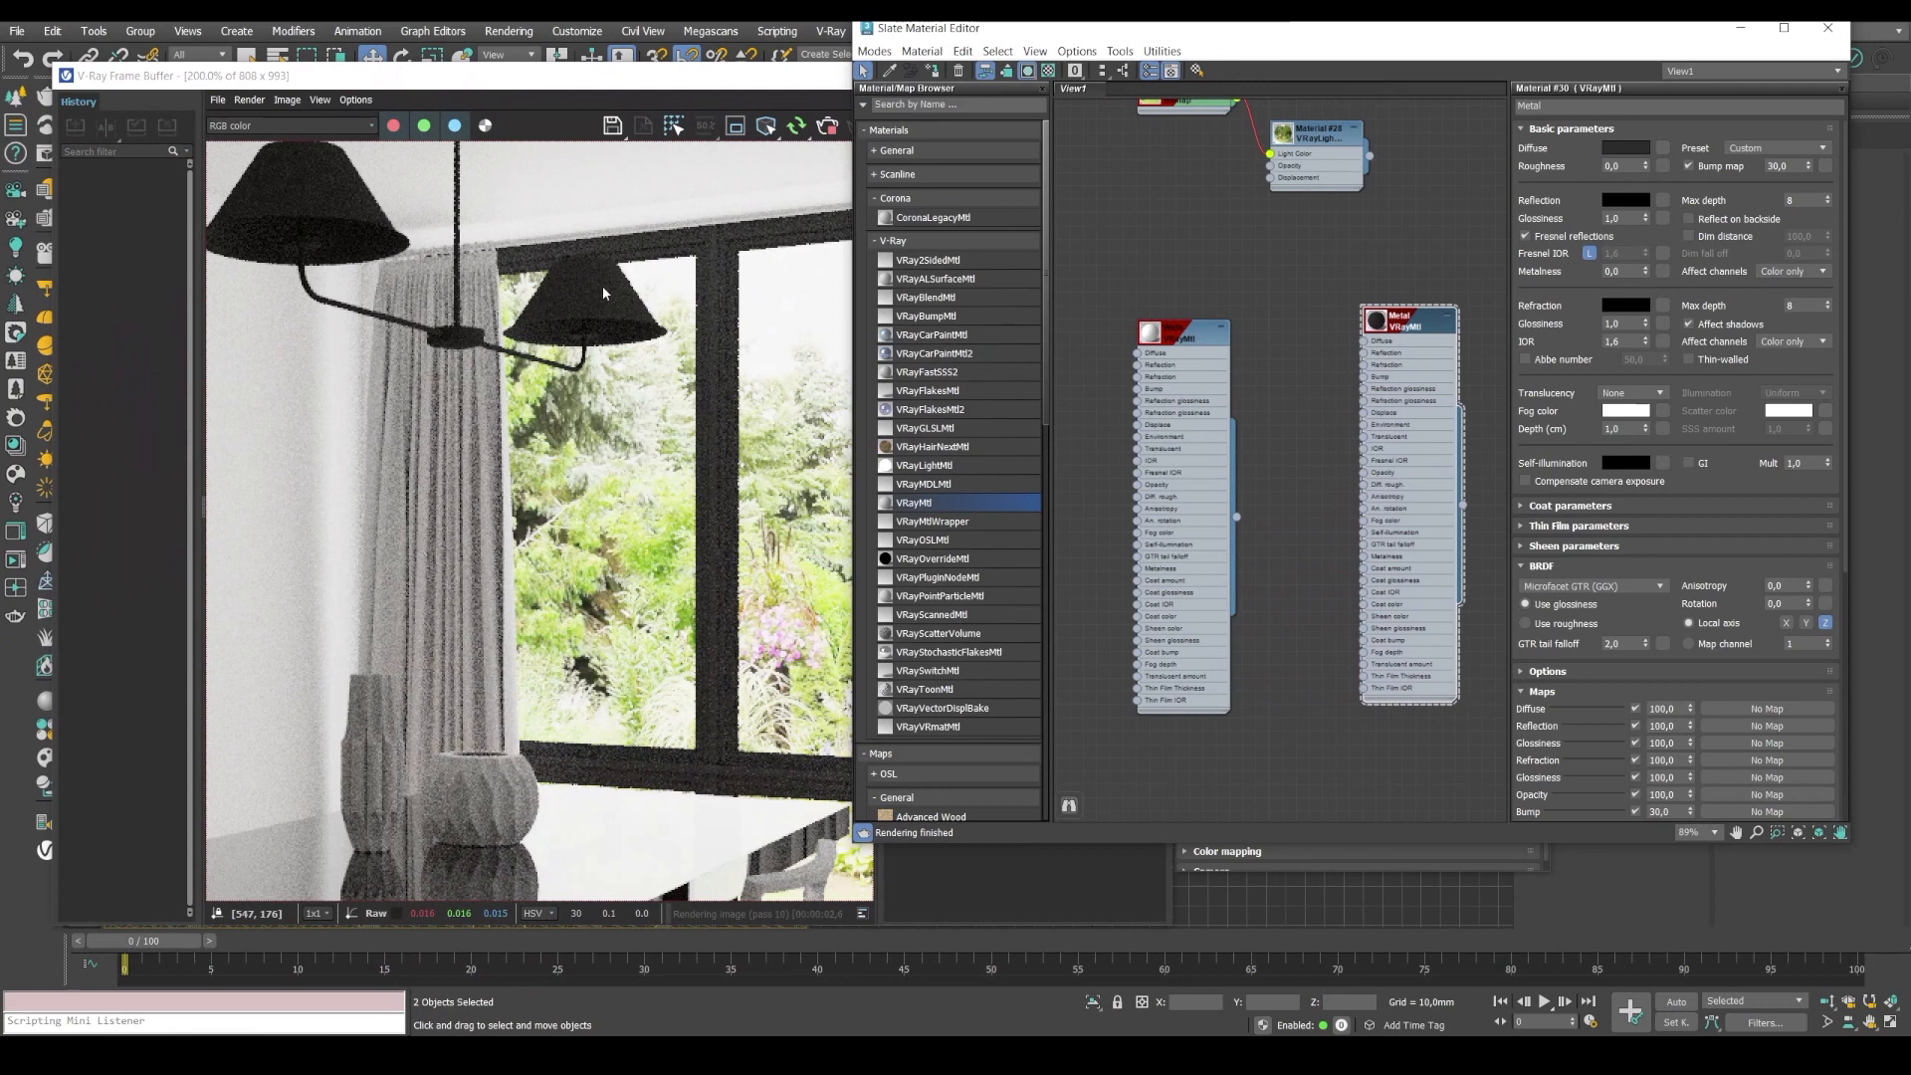
scroll(604, 293, "down", 2)
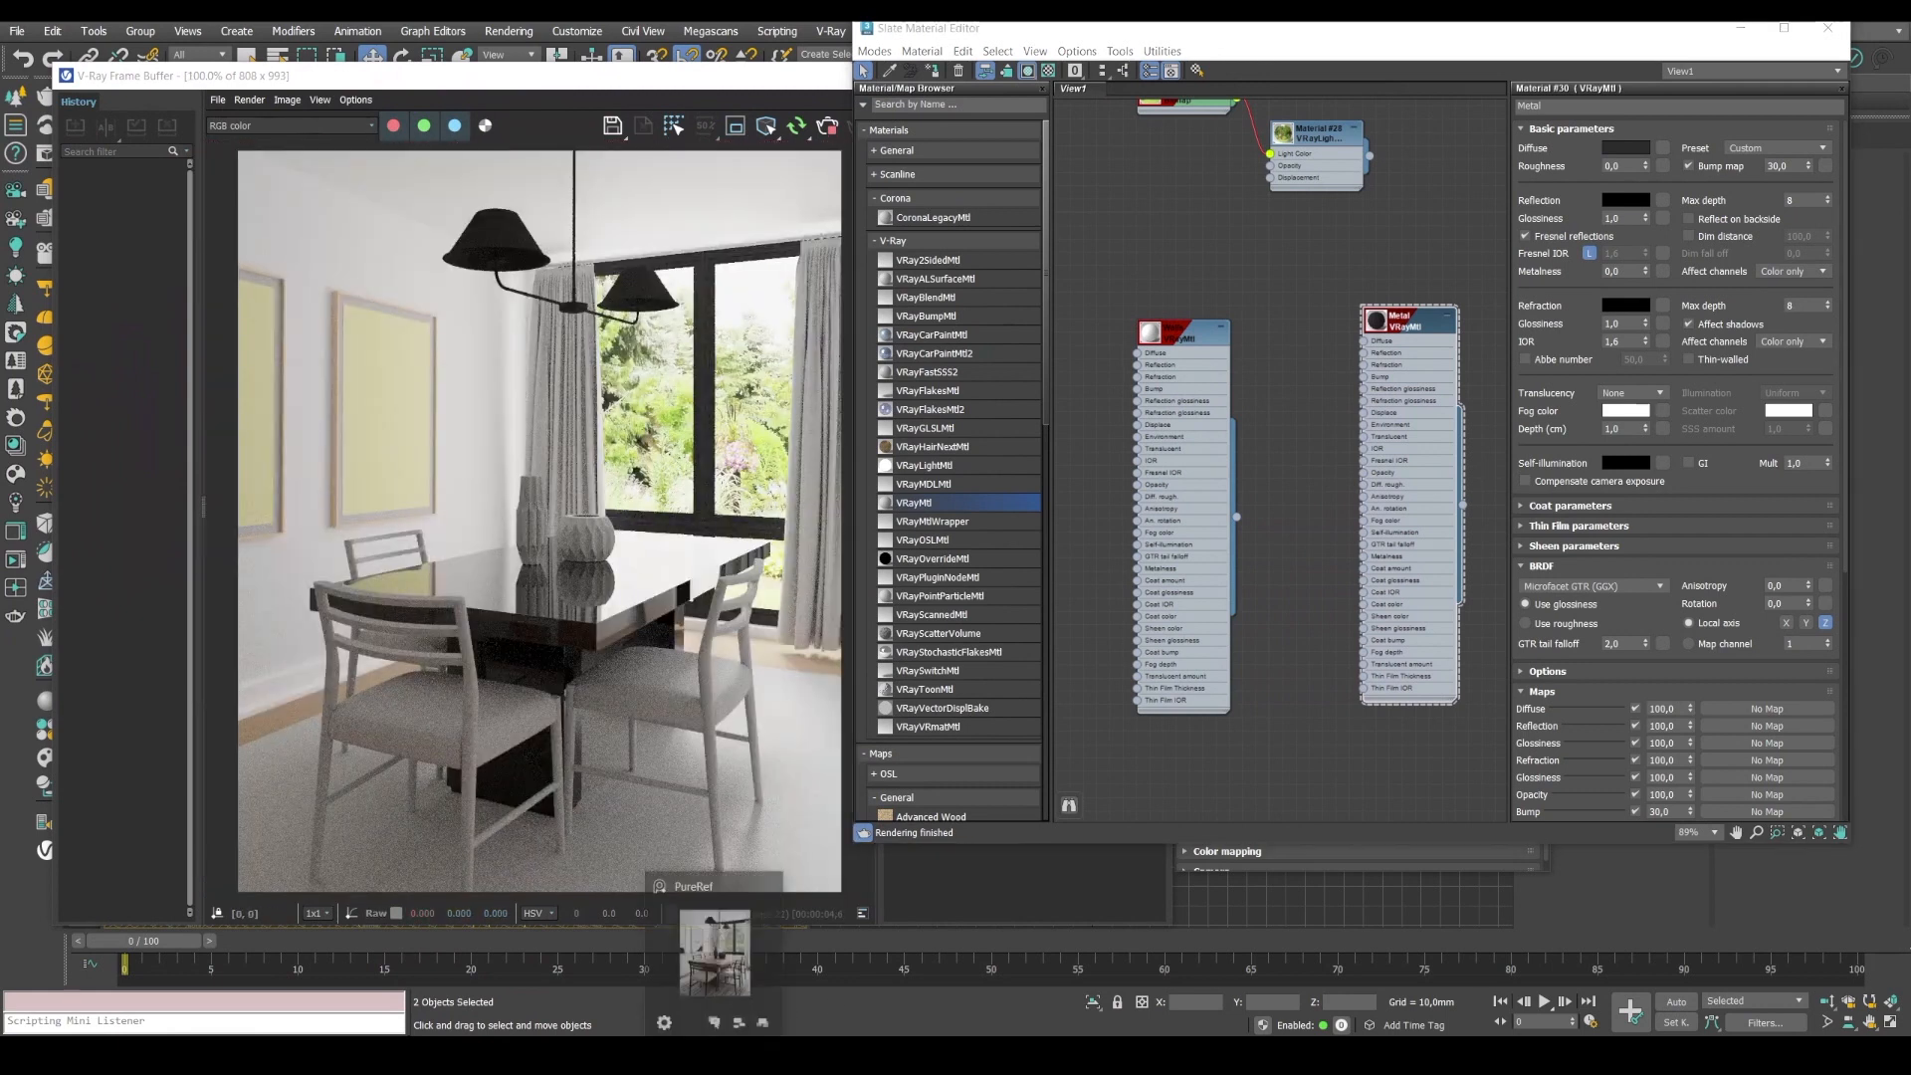
Switch to the PureRef reference photo and examine the metal finish of the pendant lamp and window frames.
left_click(715, 1055)
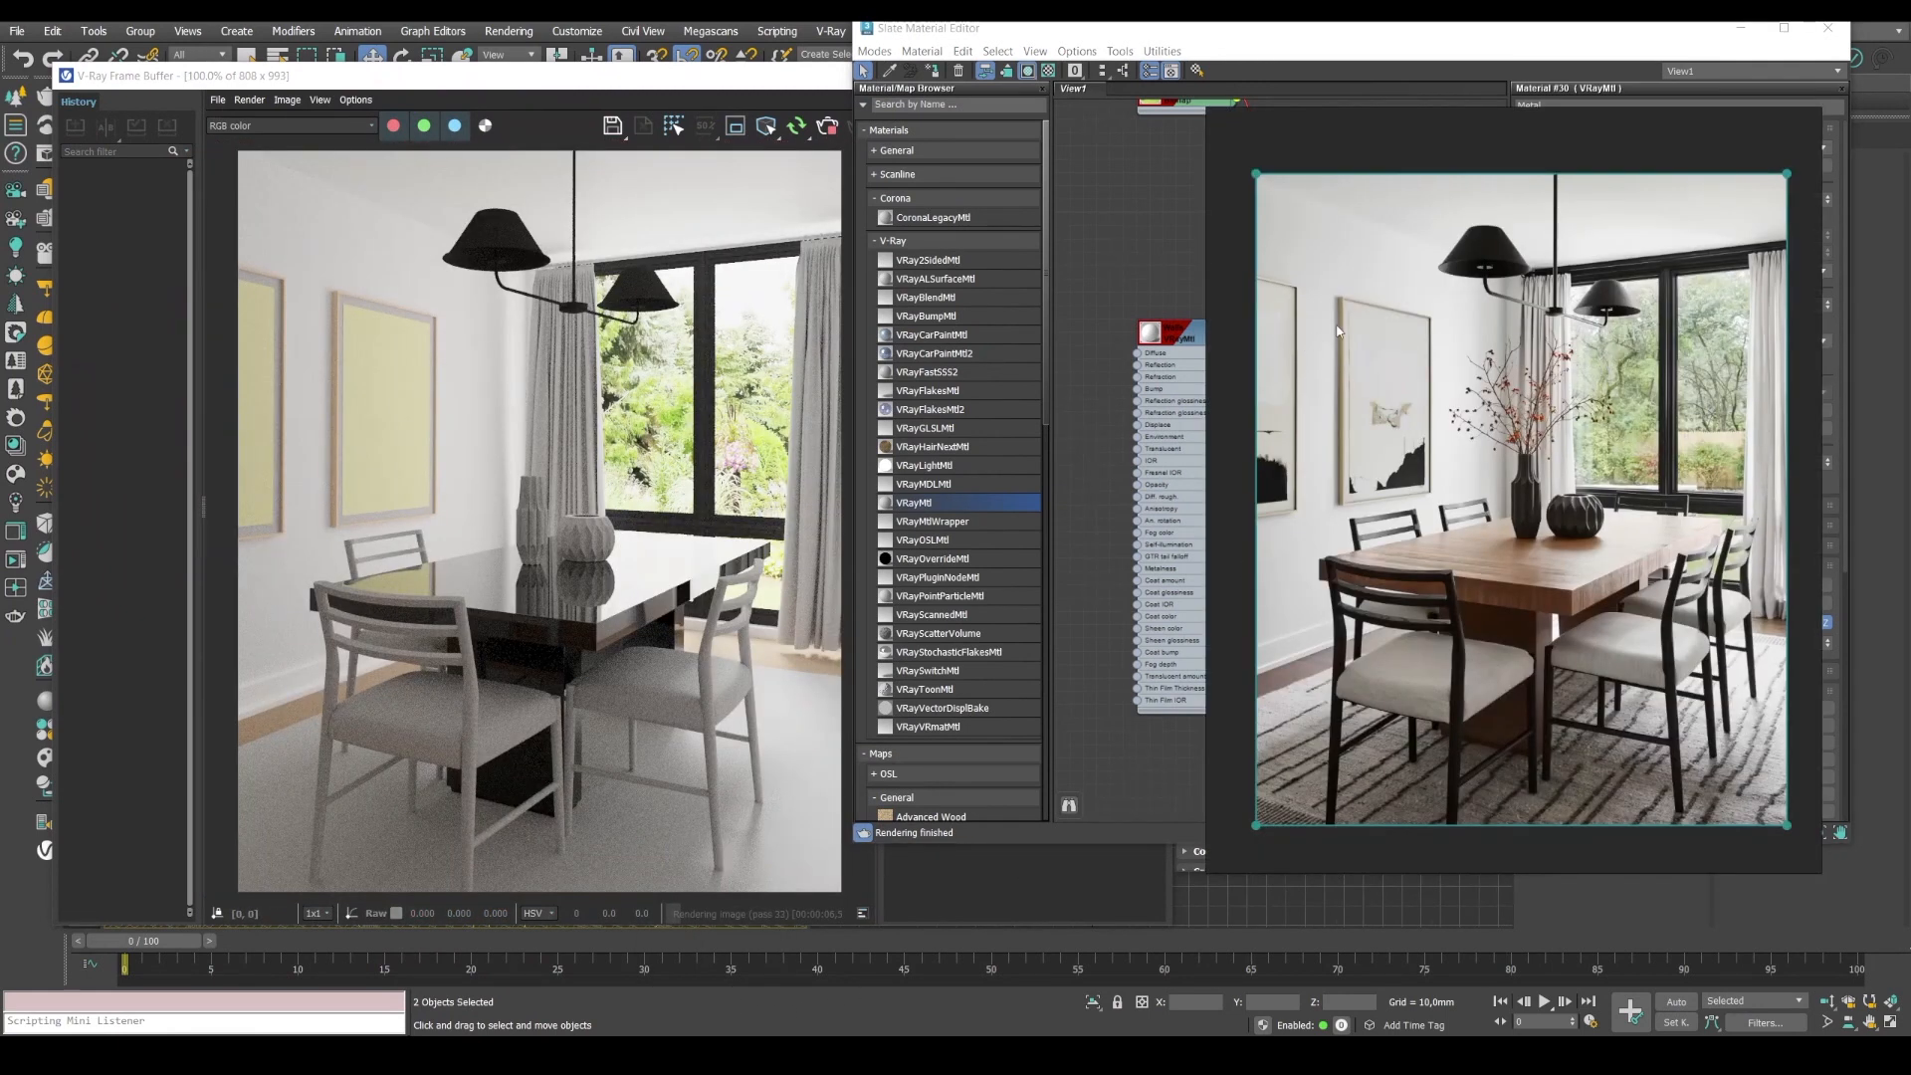
scroll(1604, 289, "up", 2)
scroll(1624, 277, "up", 1)
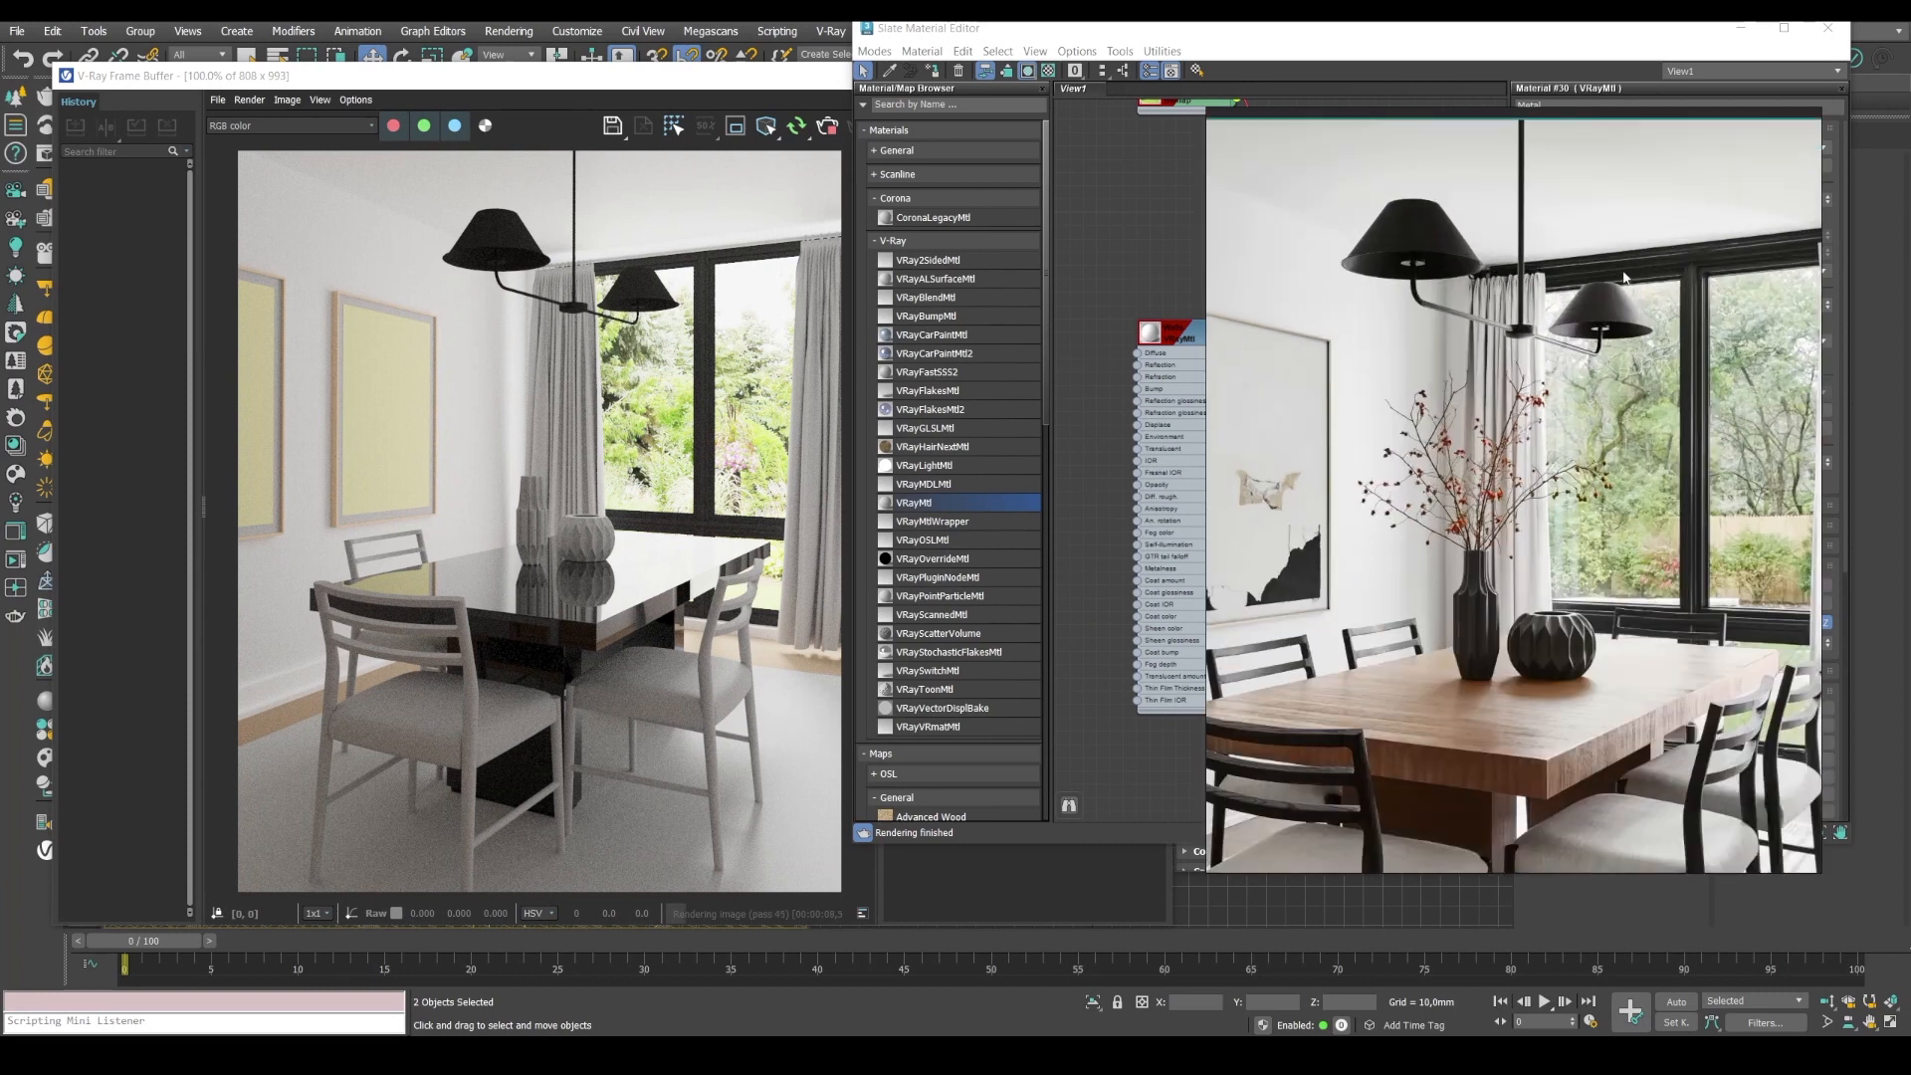
scroll(1716, 501, "up", 1)
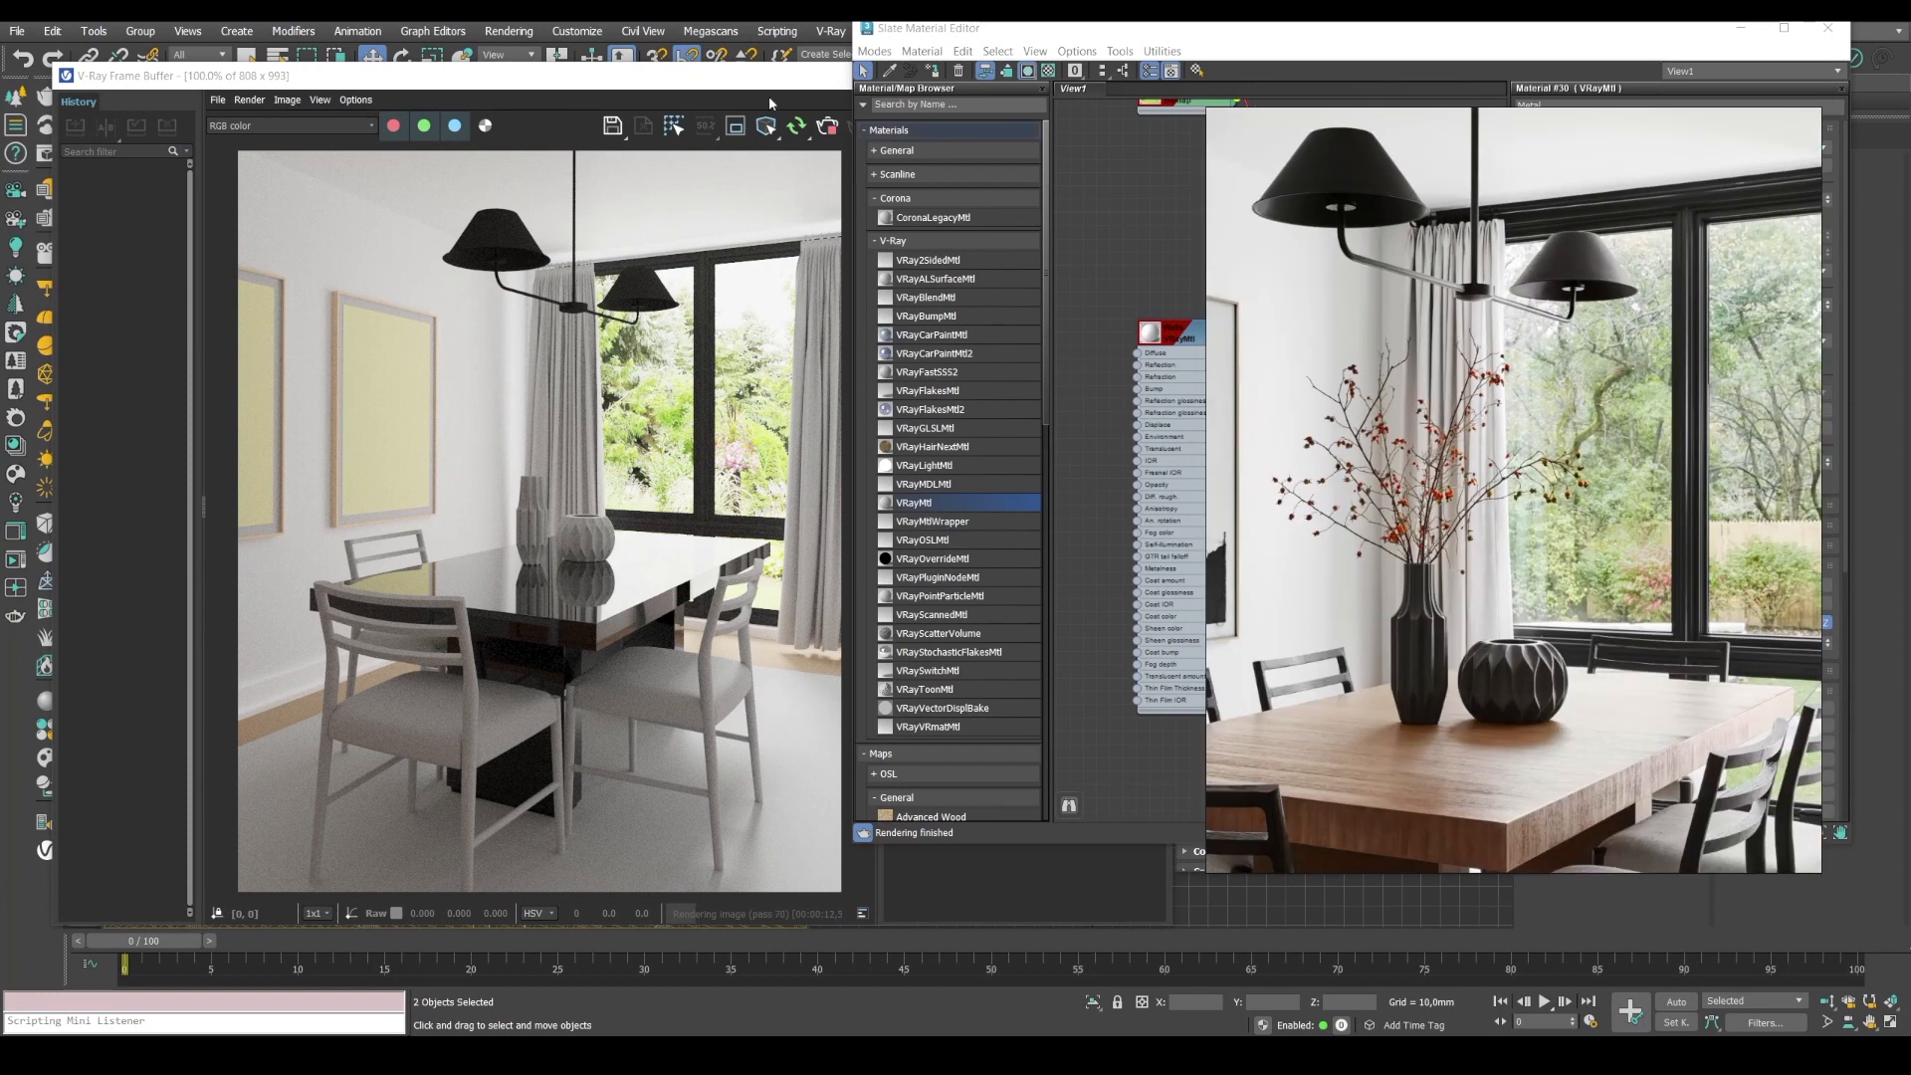
left_click(723, 84)
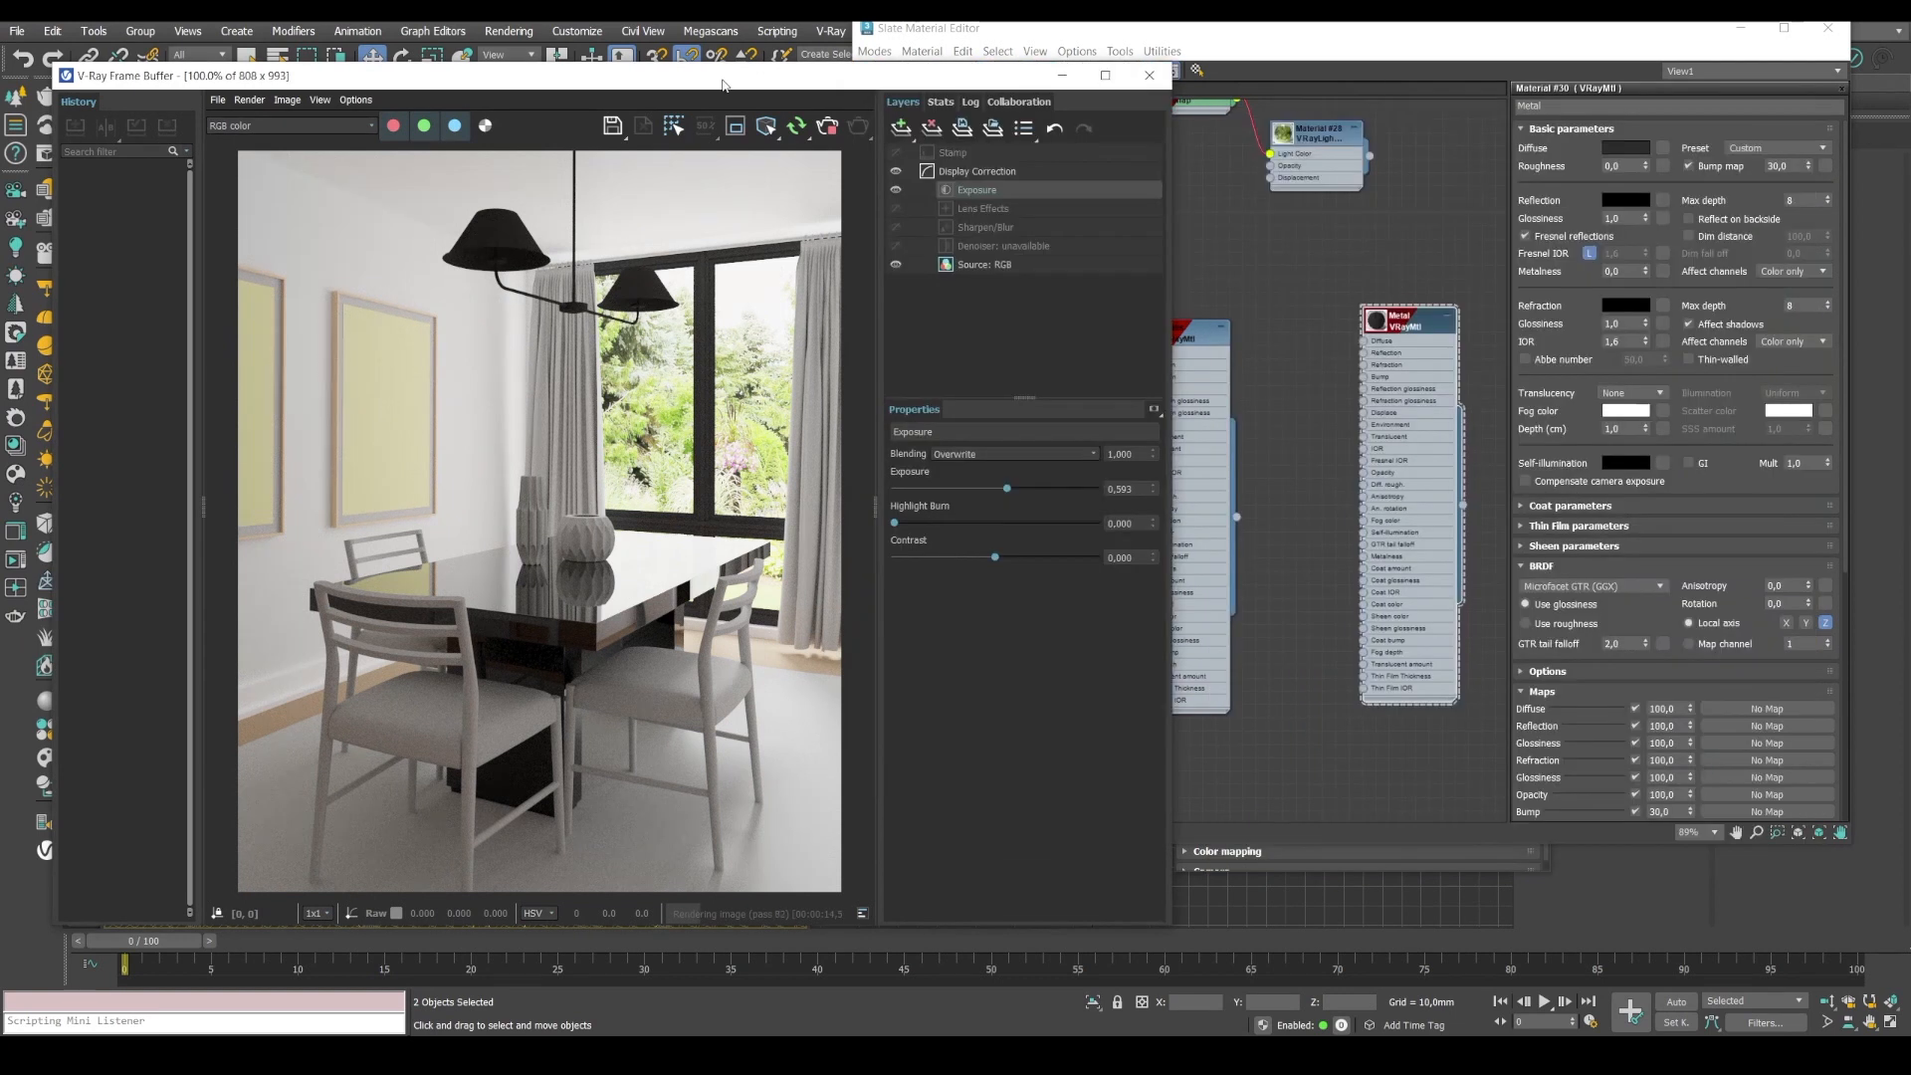
Try out reflection colour values such as 170 and 53 on the Metal material.
left_click(1625, 200)
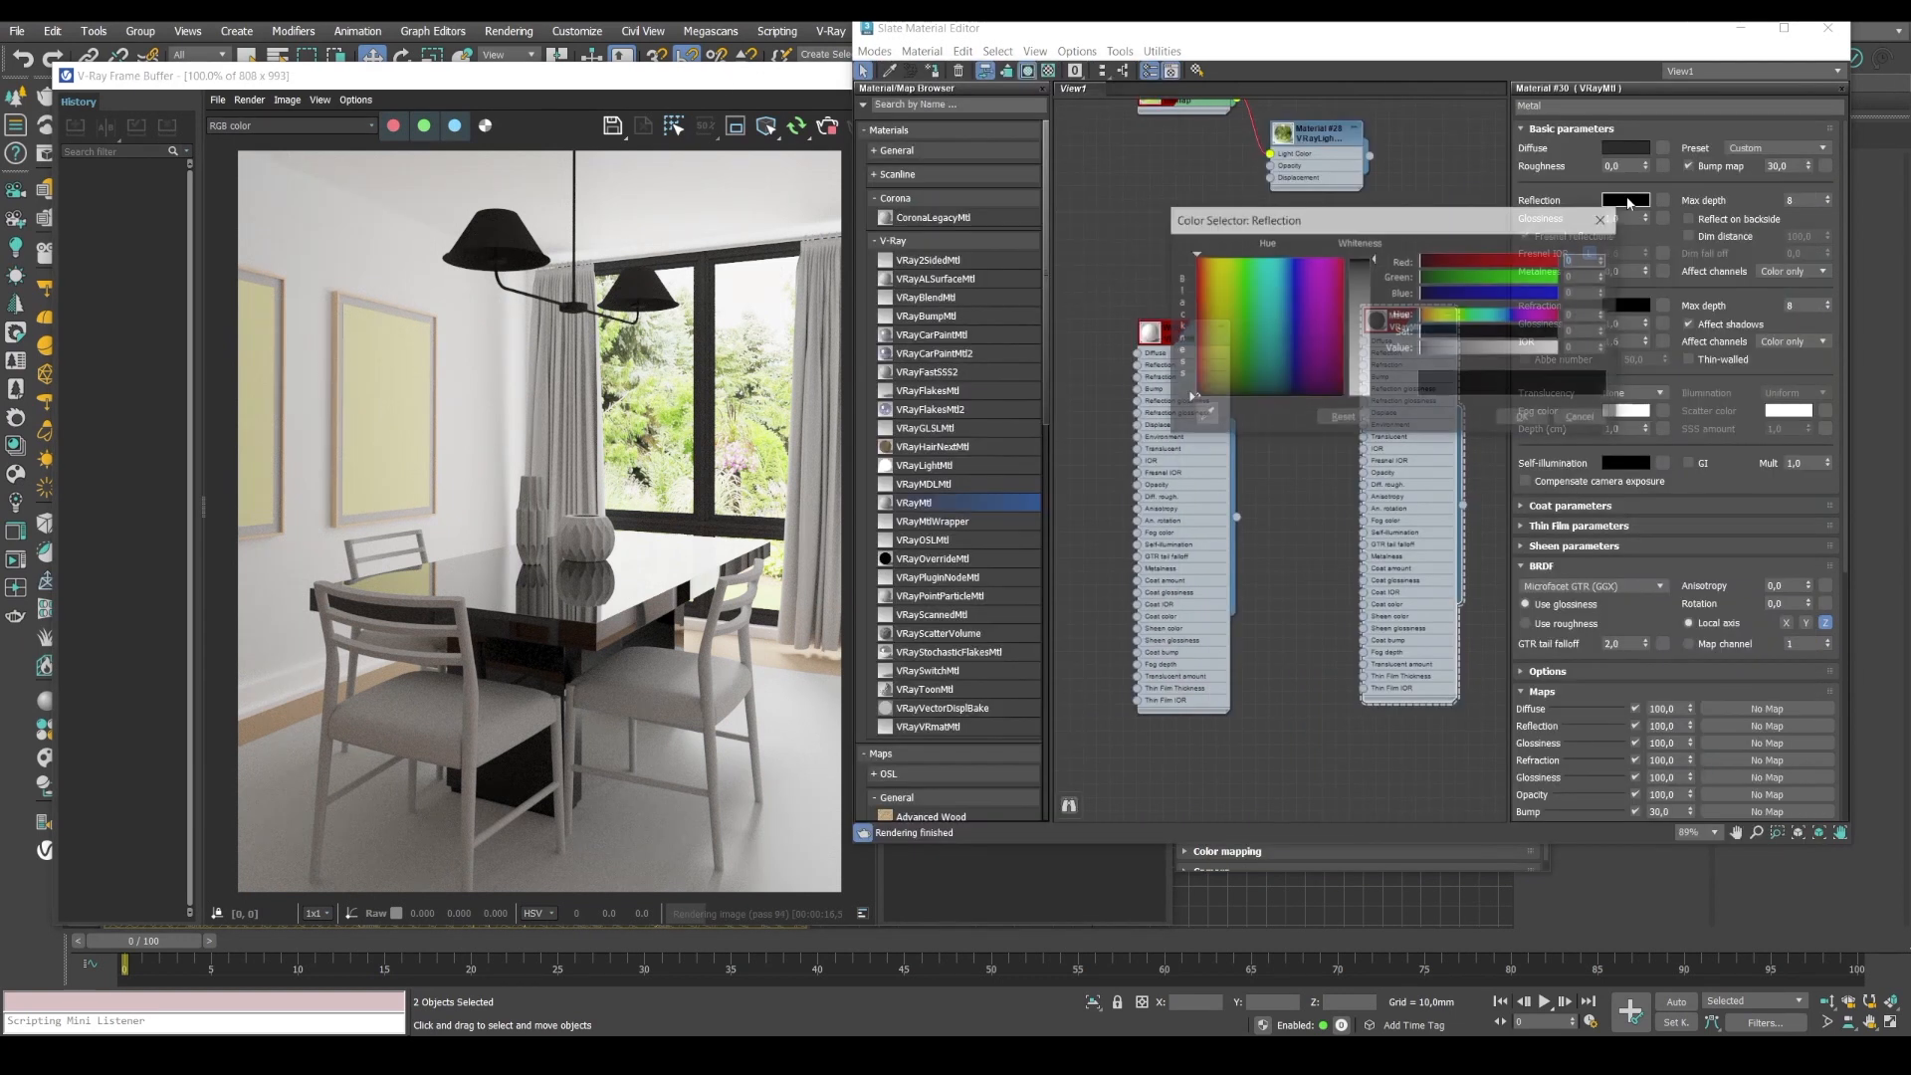
left_click_drag(1479, 354, 1514, 351)
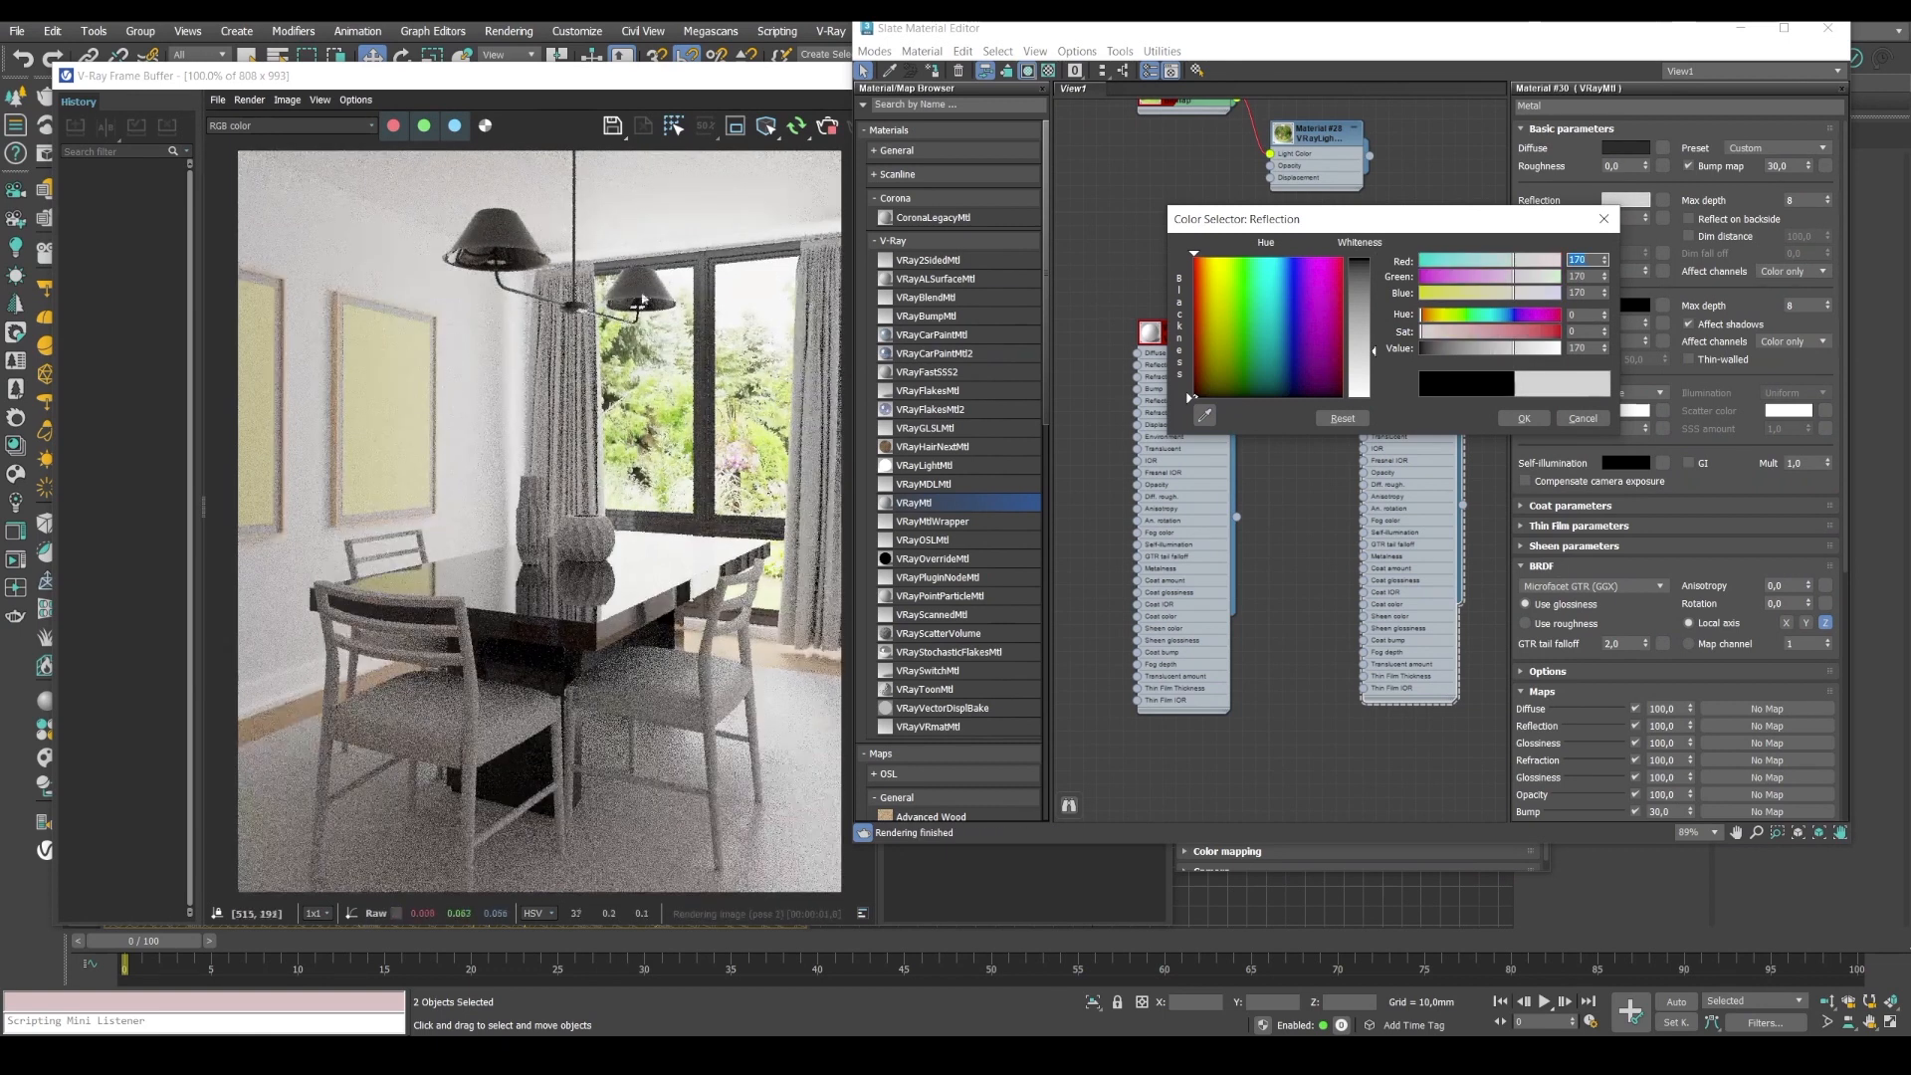
left_click_drag(1514, 352, 1493, 352)
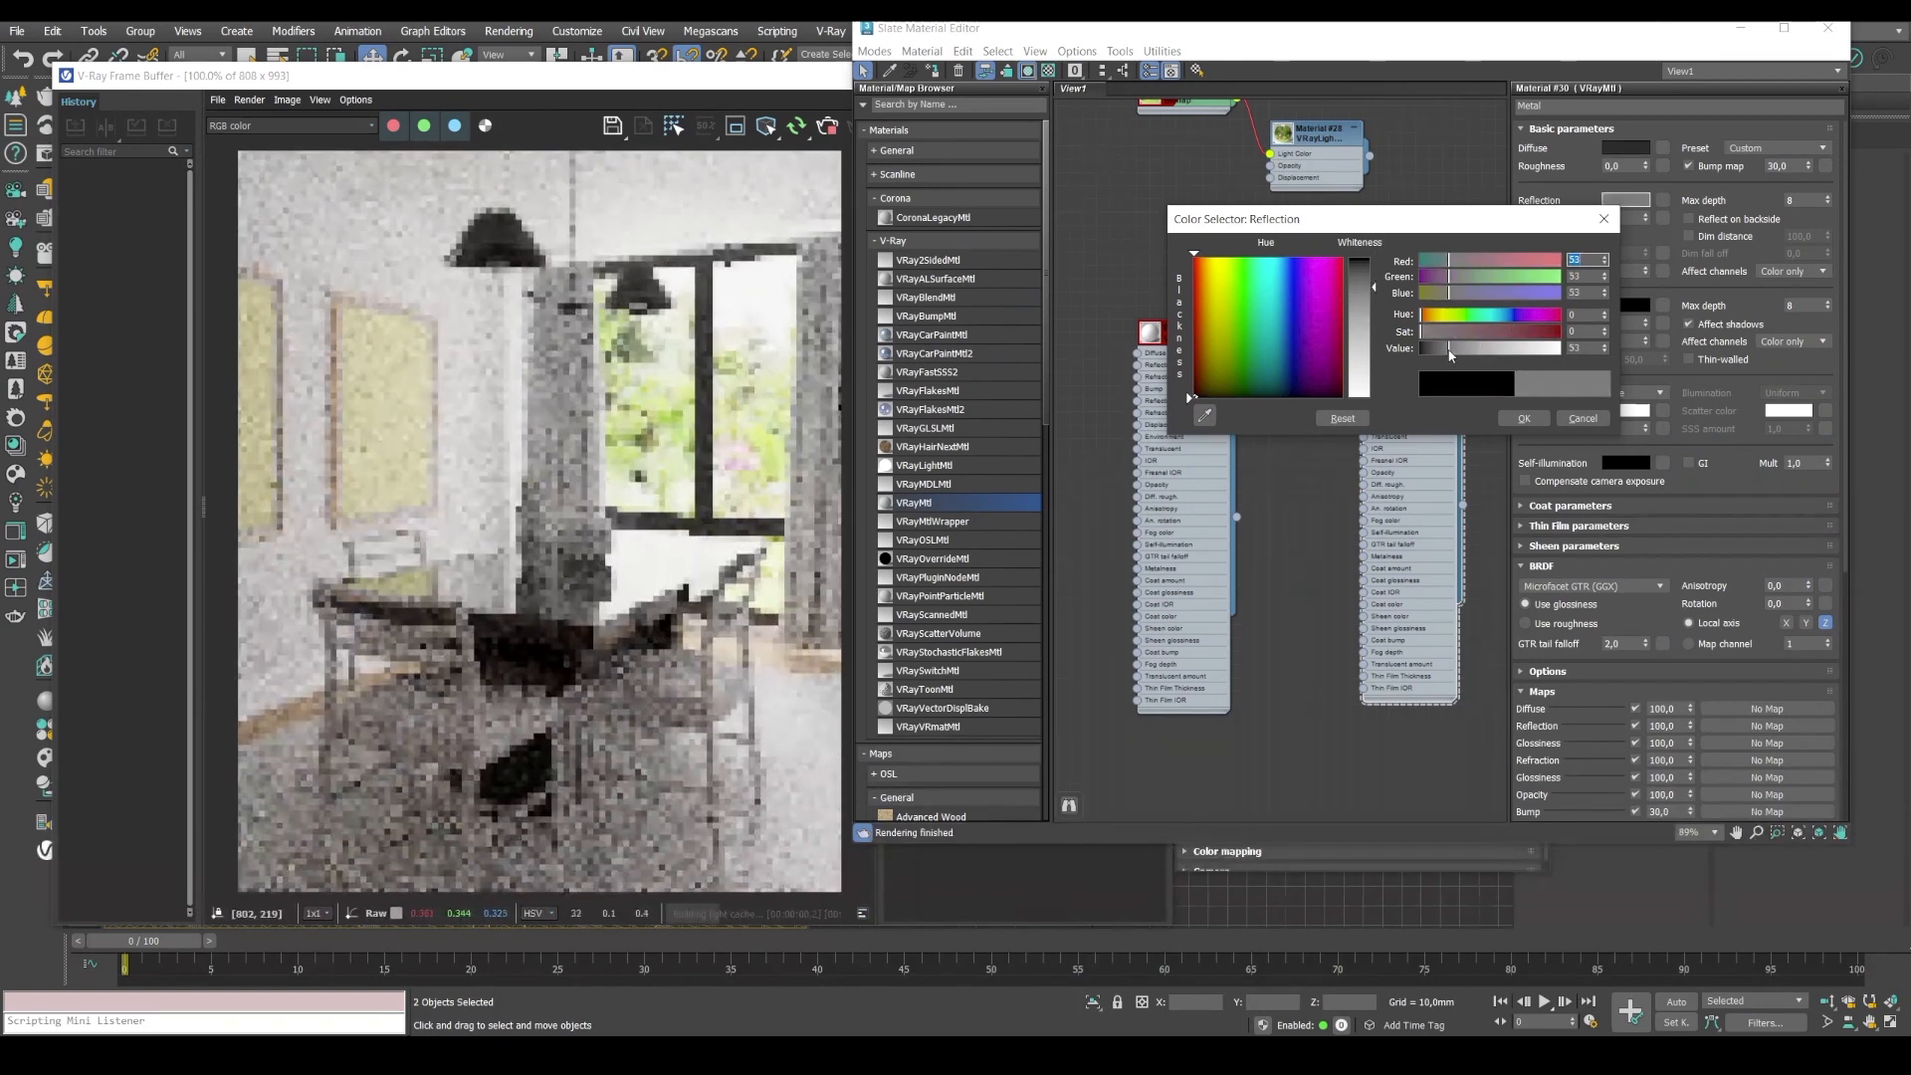
left_click(1522, 418)
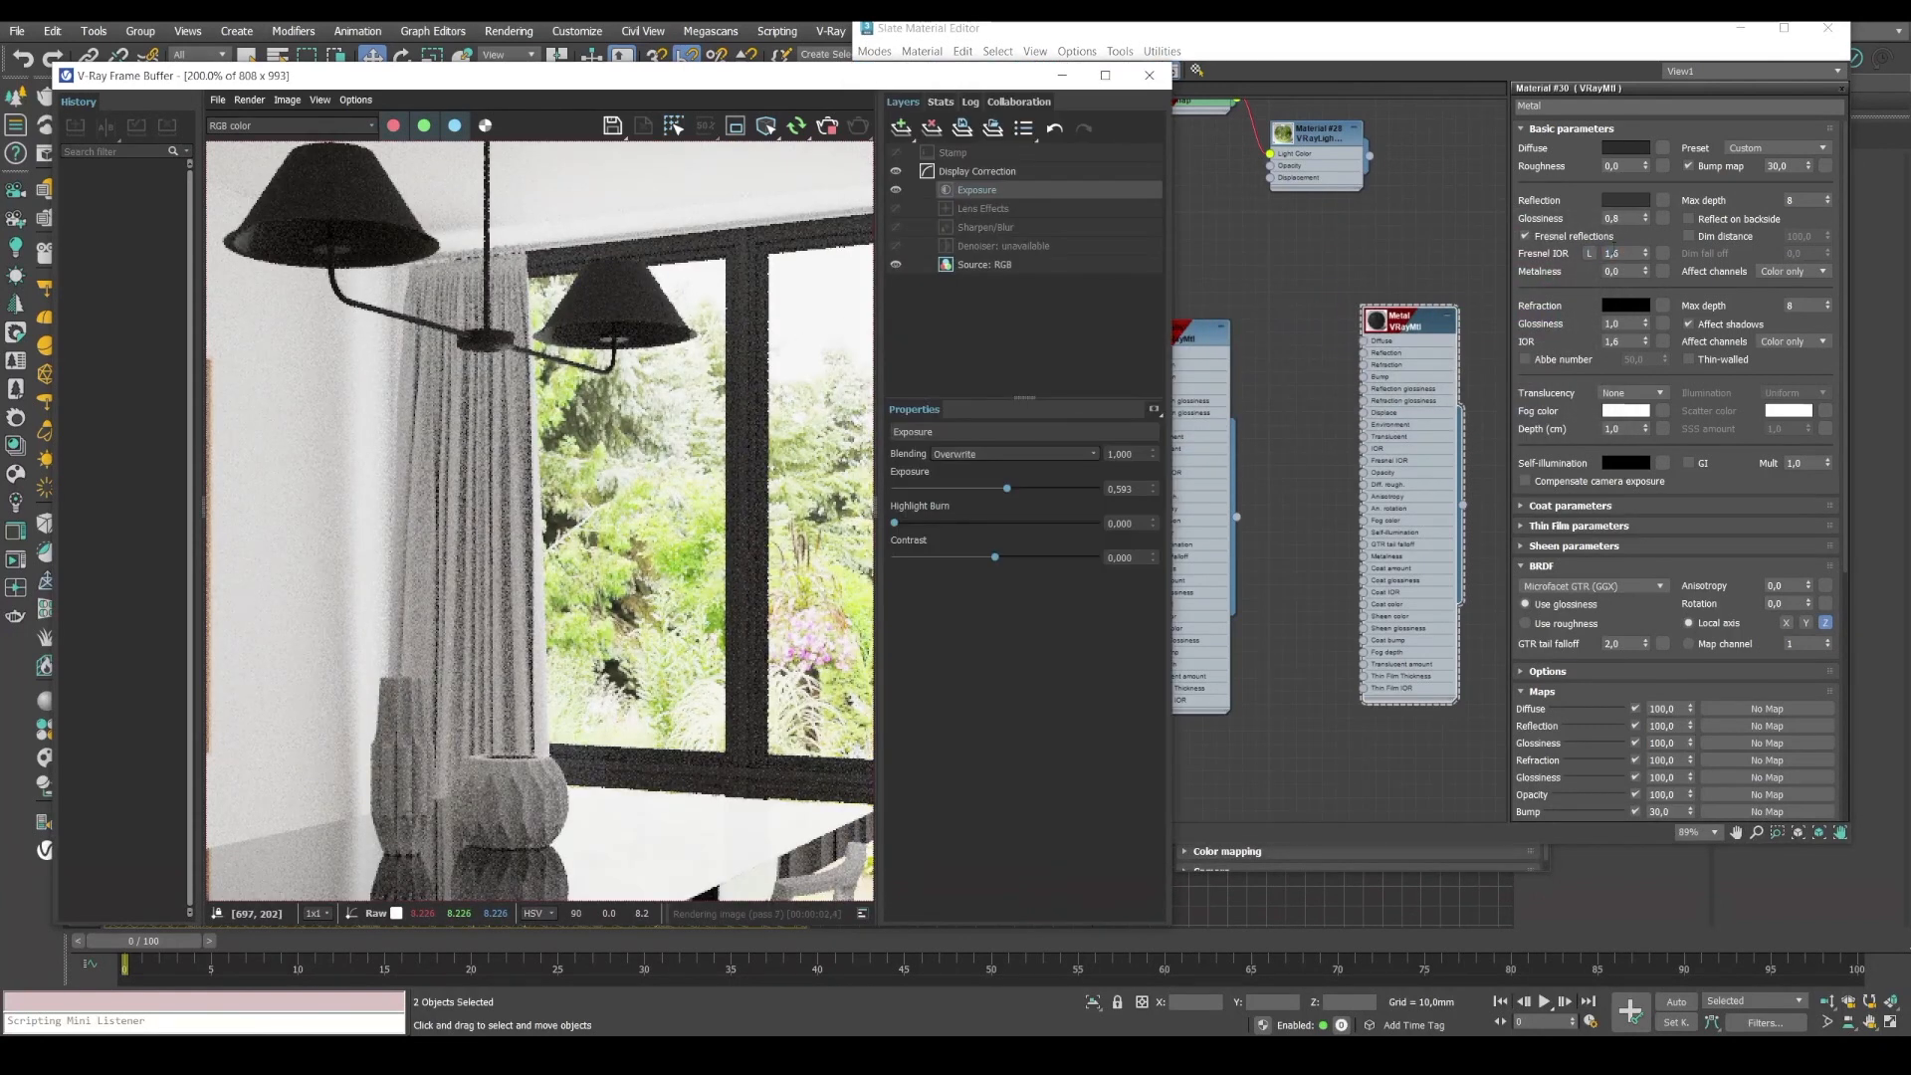
Set the Metal material's reflection colour to value 125, comparing the rendered pendant lamp with the reference photo.
left_click(1622, 200)
left_click_drag(1468, 356, 1488, 357)
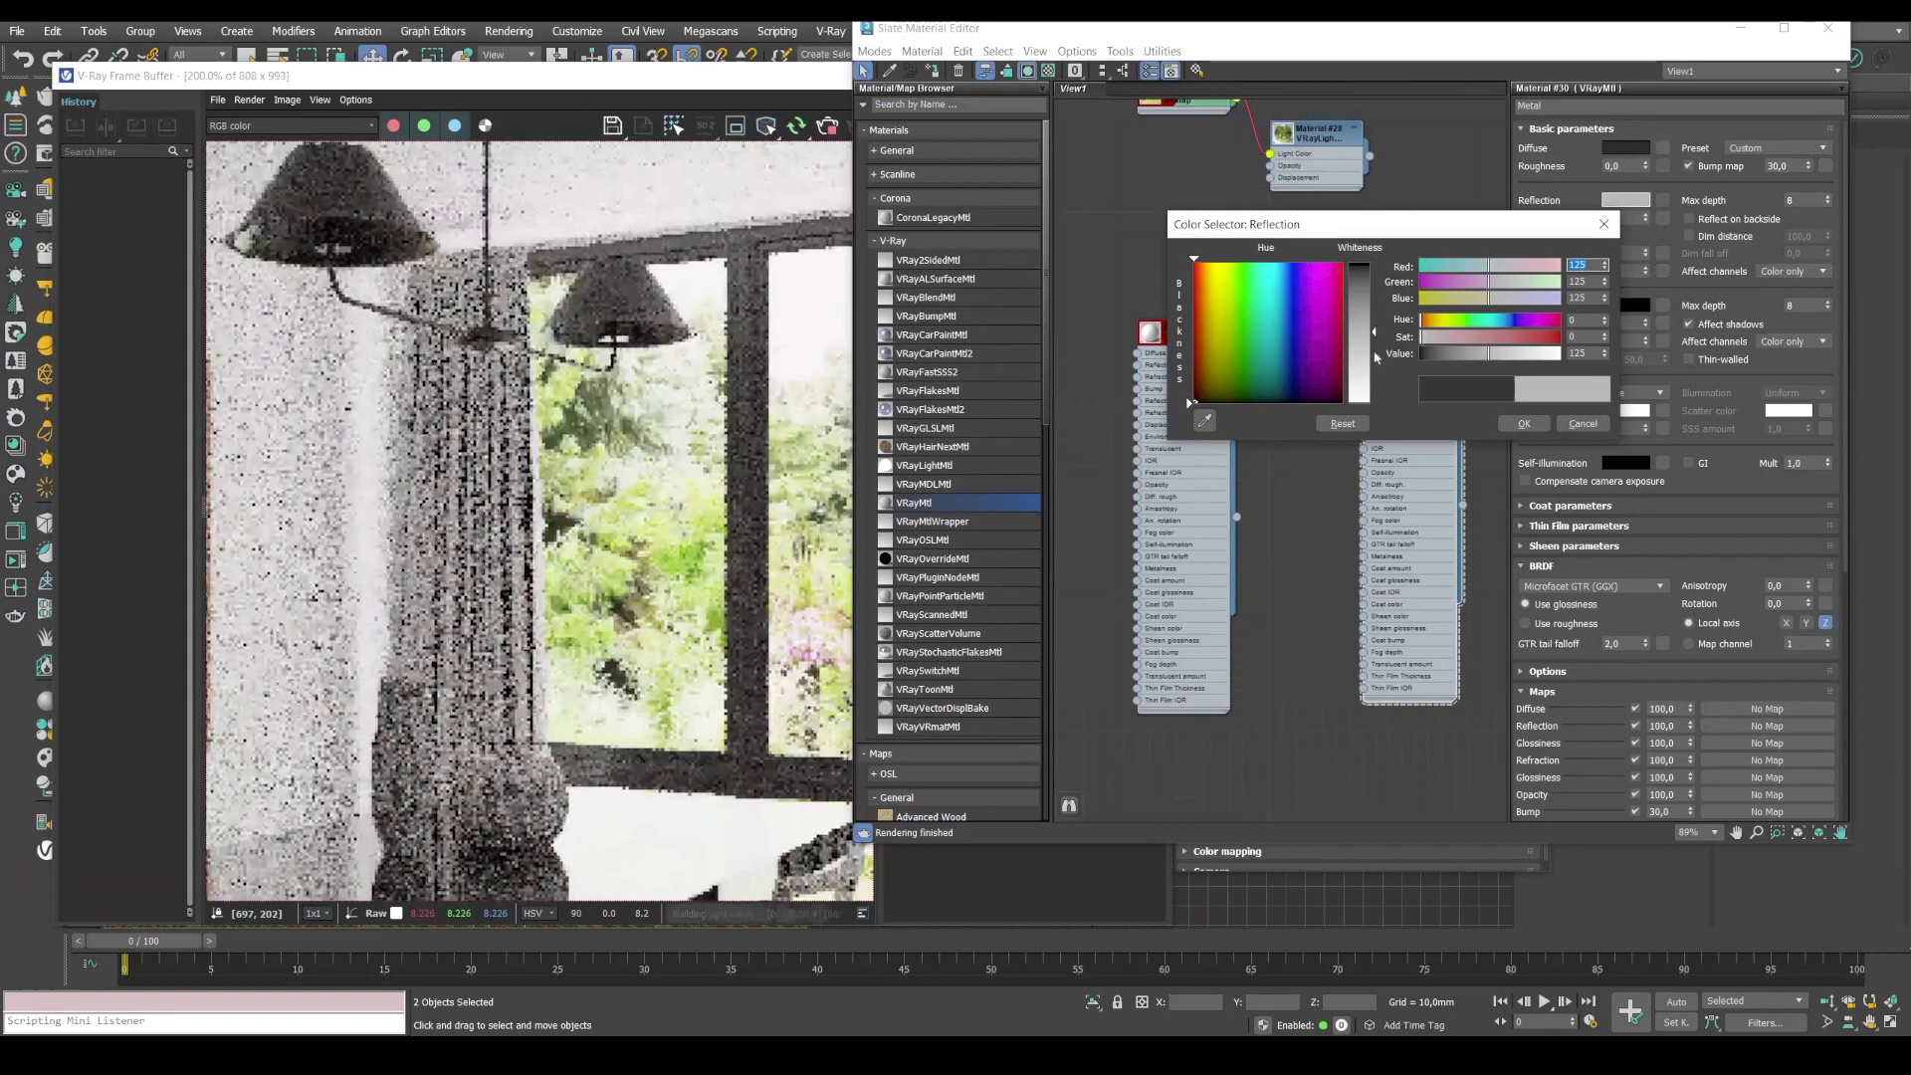
left_click(677, 299)
scroll(676, 291, "up", 2)
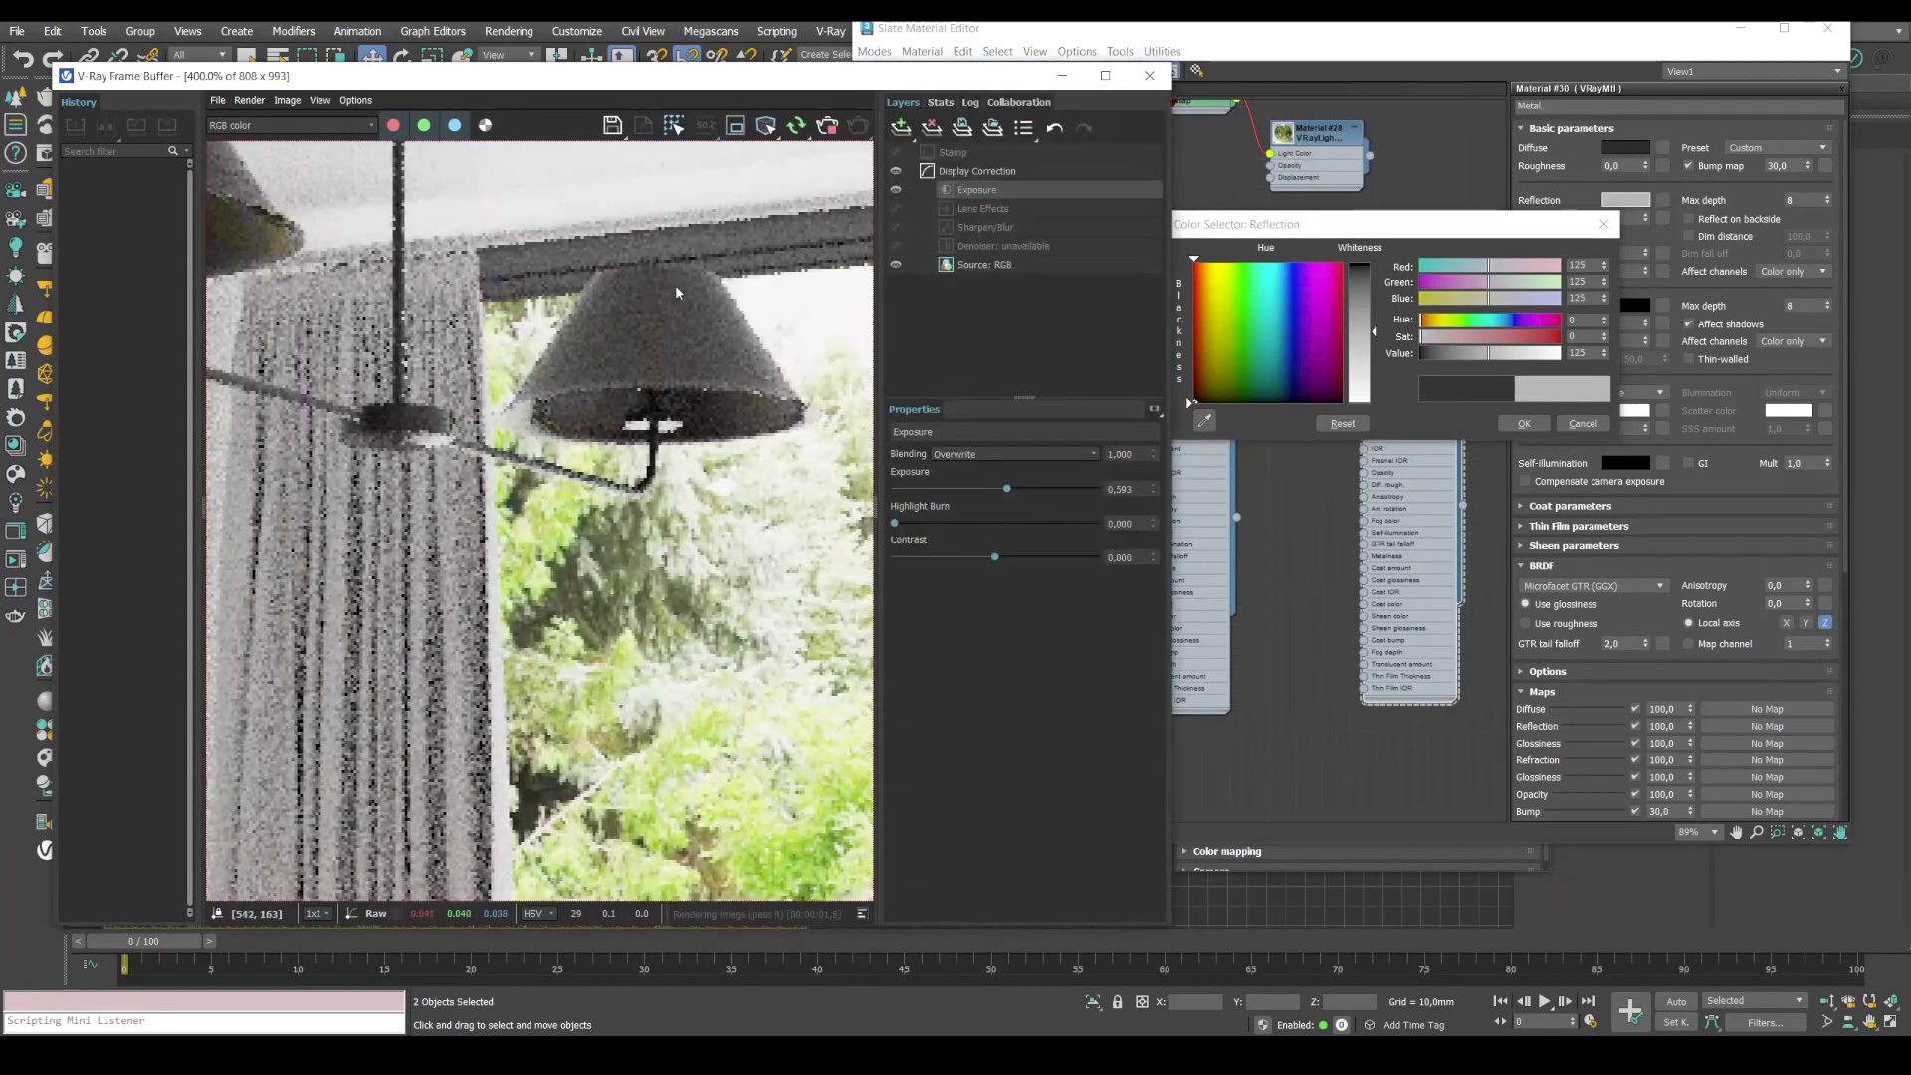
scroll(676, 292, "down", 2)
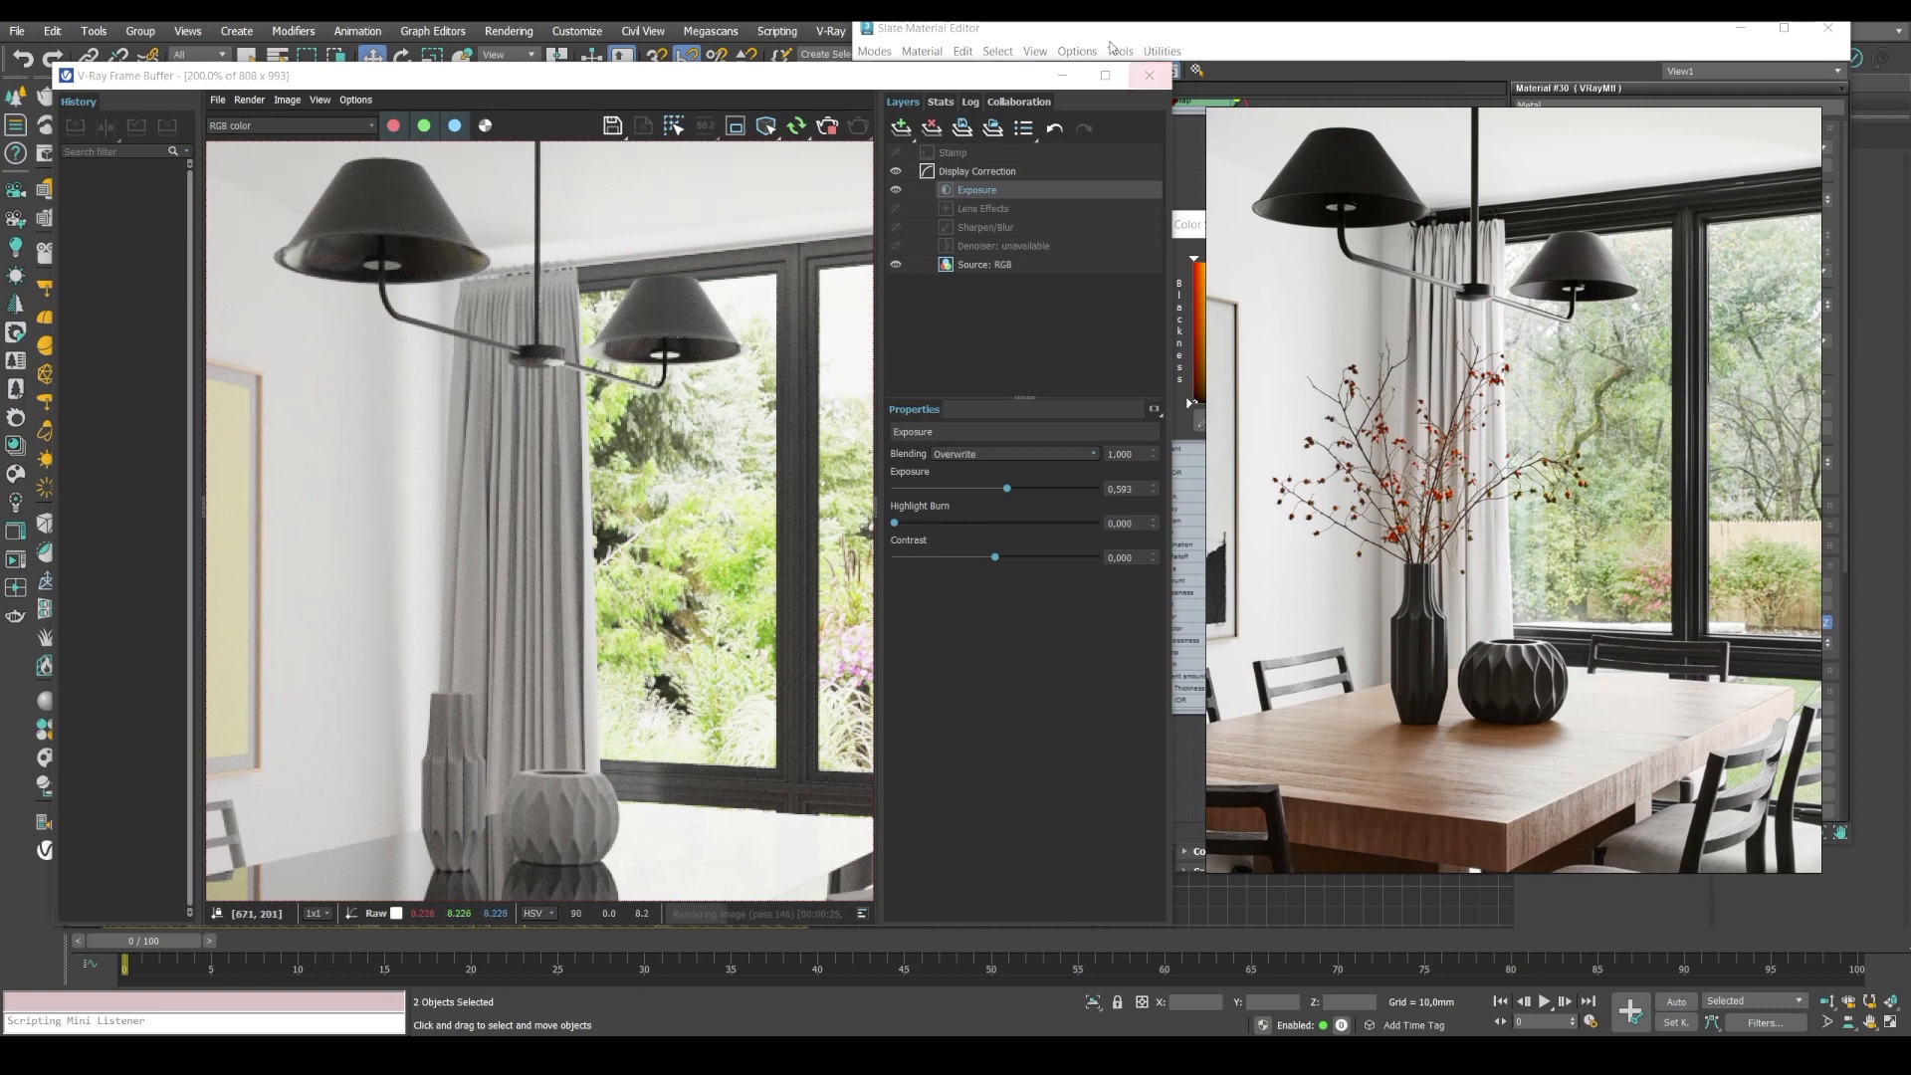
left_click(1080, 32)
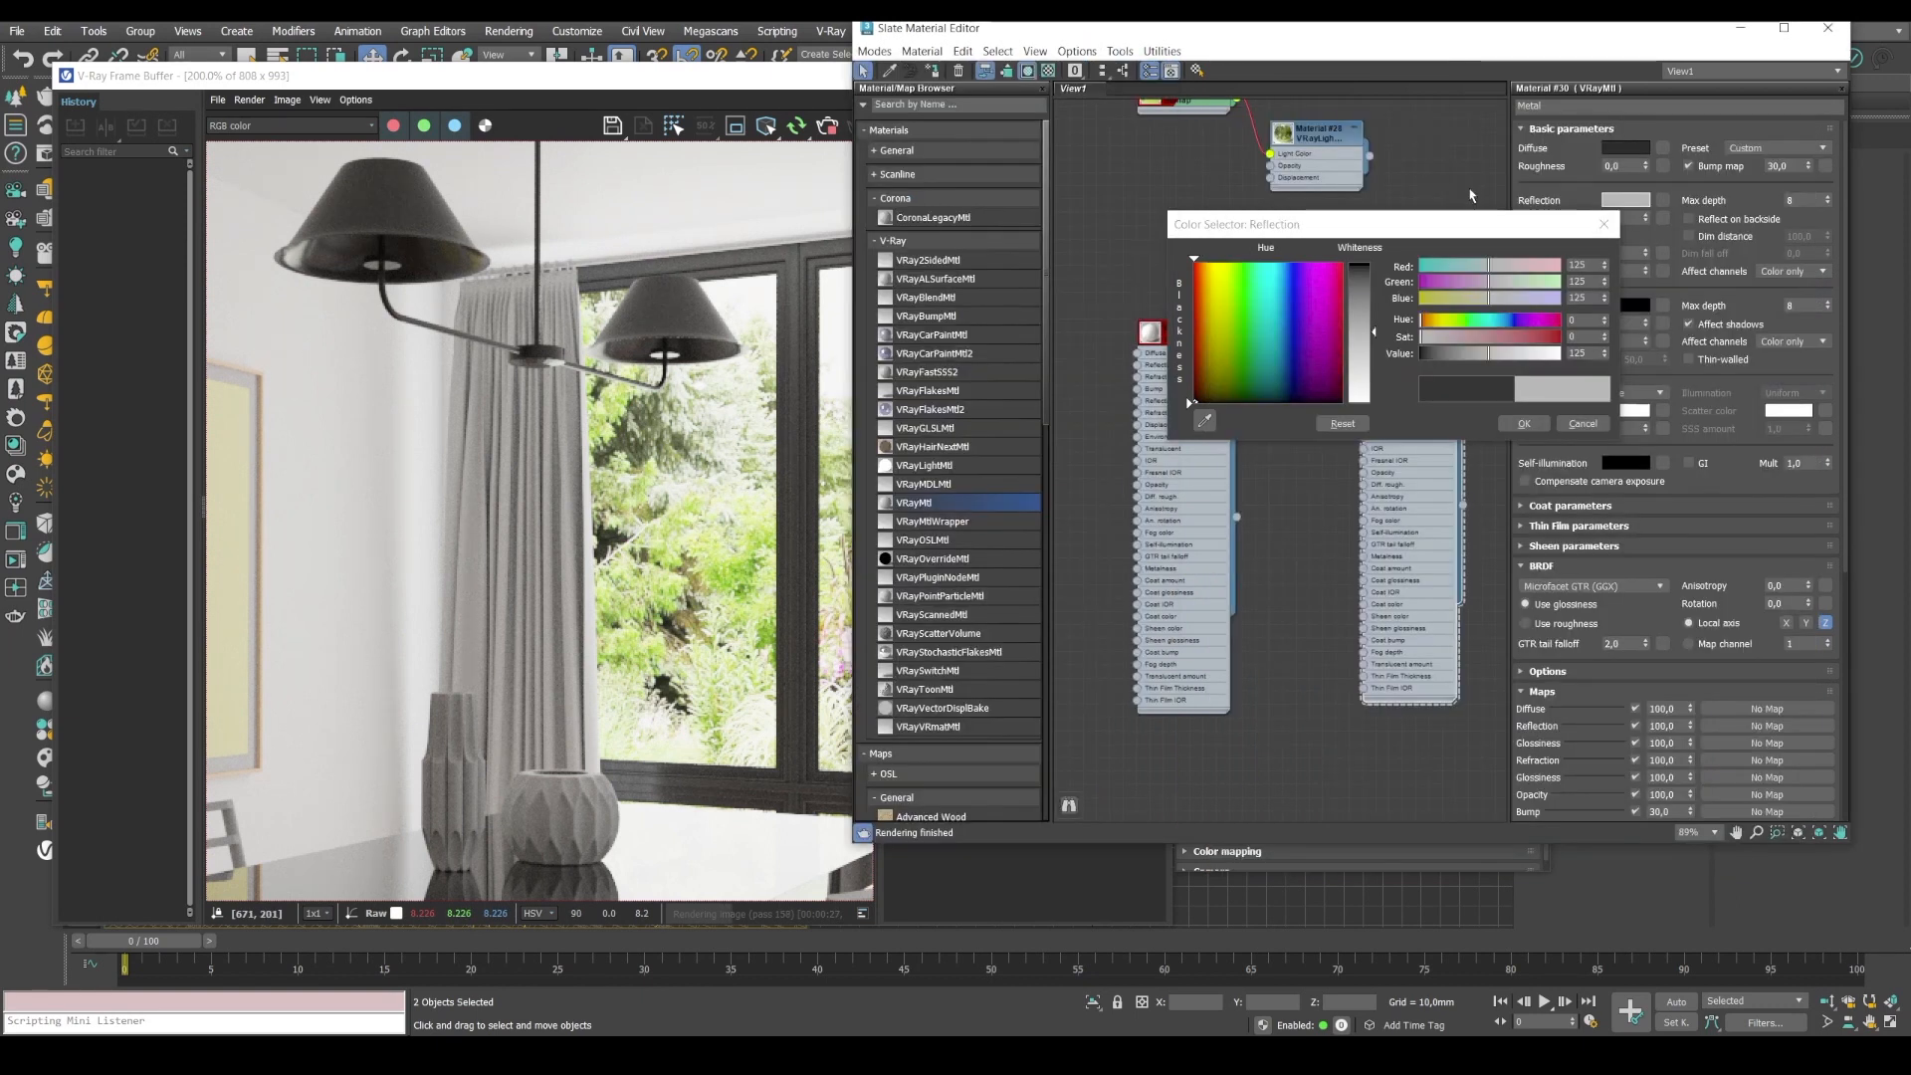
left_click(1523, 423)
Set the Metal material's reflection glossiness to 0,6.
left_click(1624, 219)
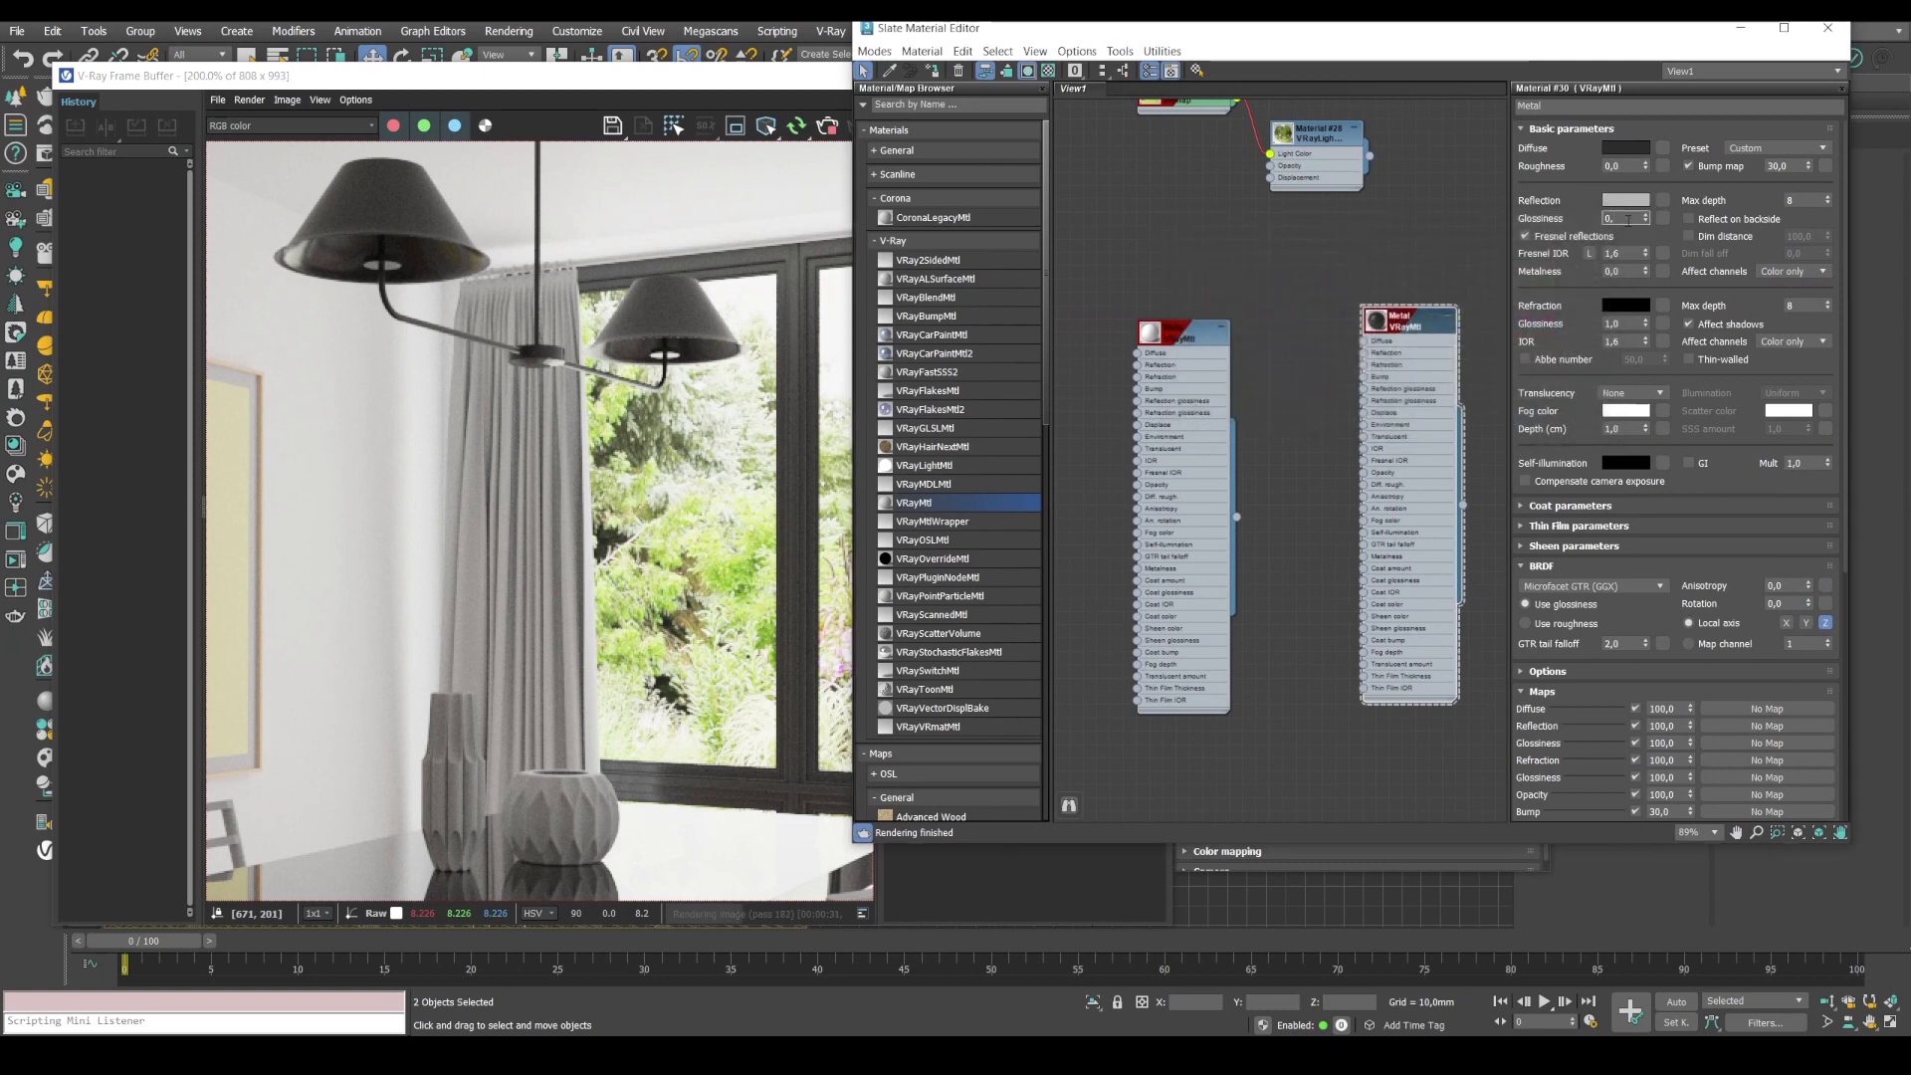
type("6")
key("Return")
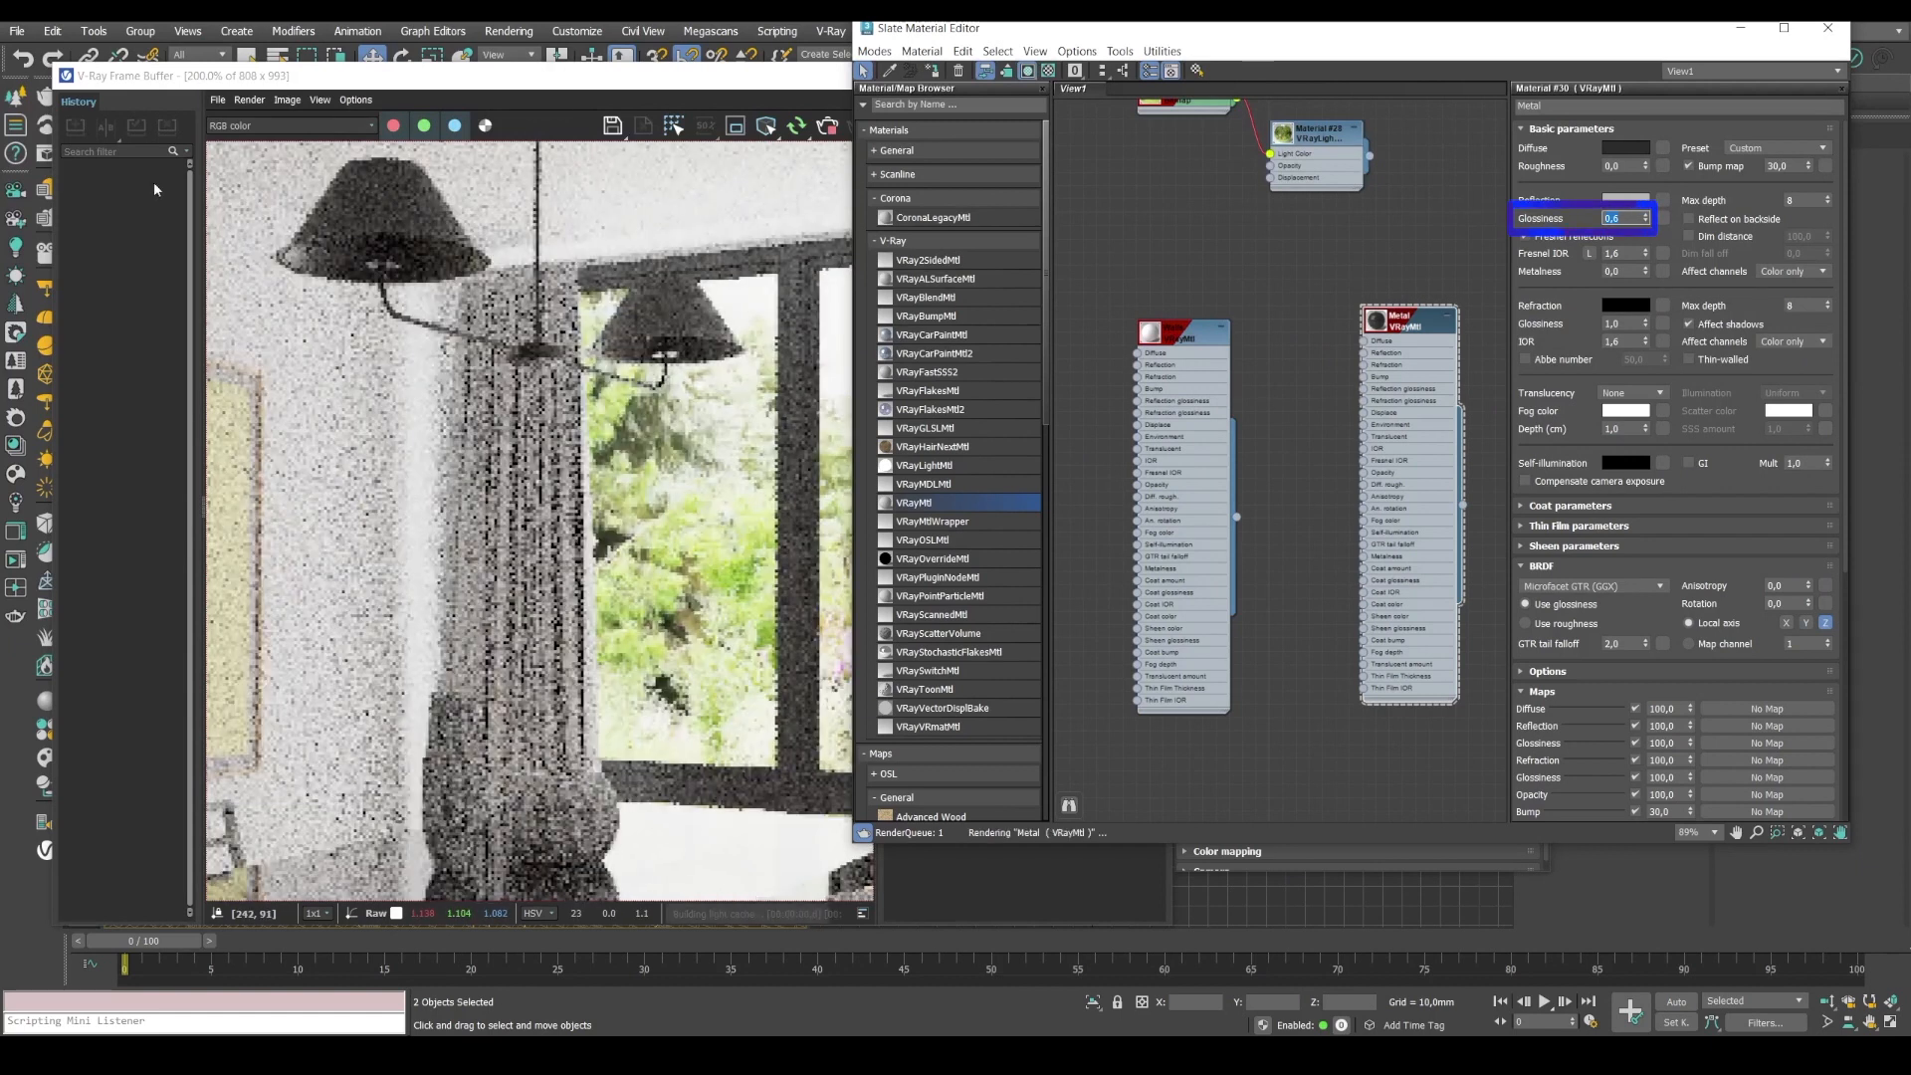
Restrict the interactive render to a region around the pendant lamp and upper part of the window.
left_click(304, 231)
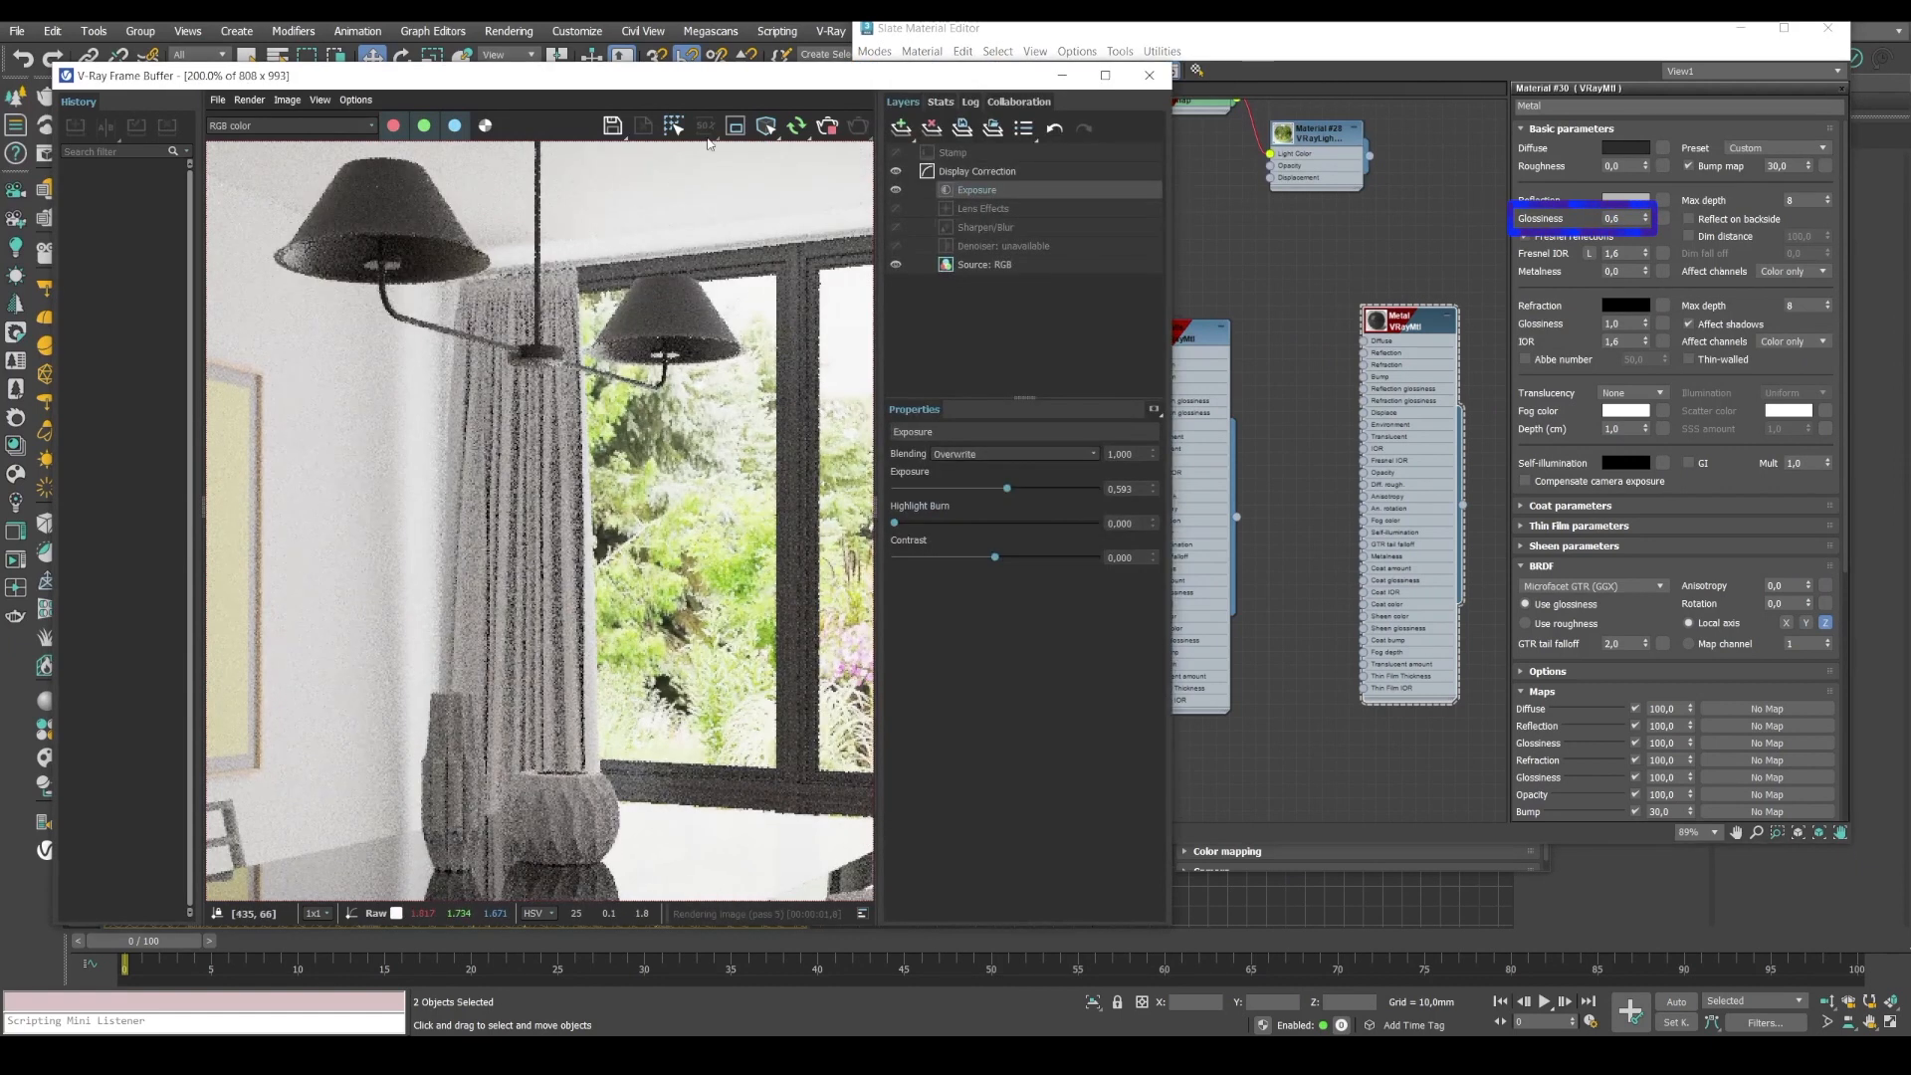
left_click(734, 128)
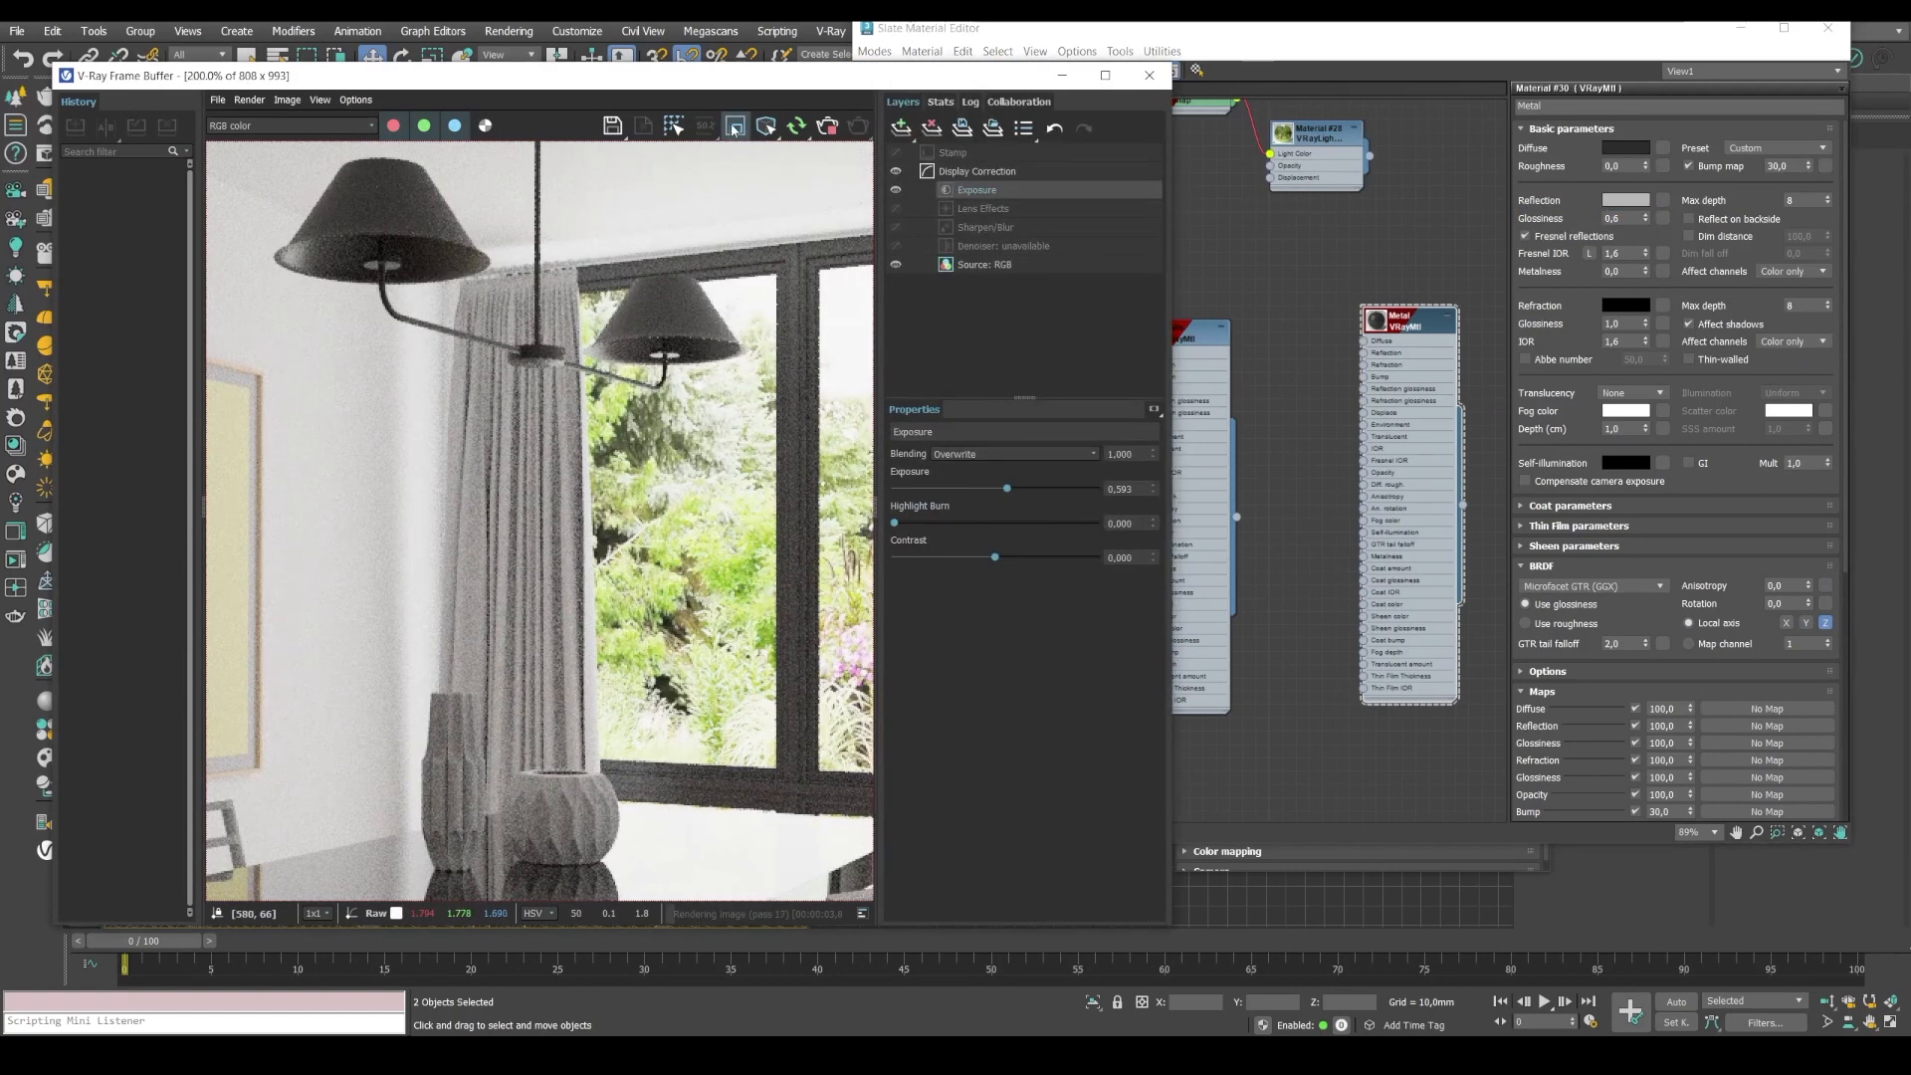
left_click_drag(241, 159, 831, 451)
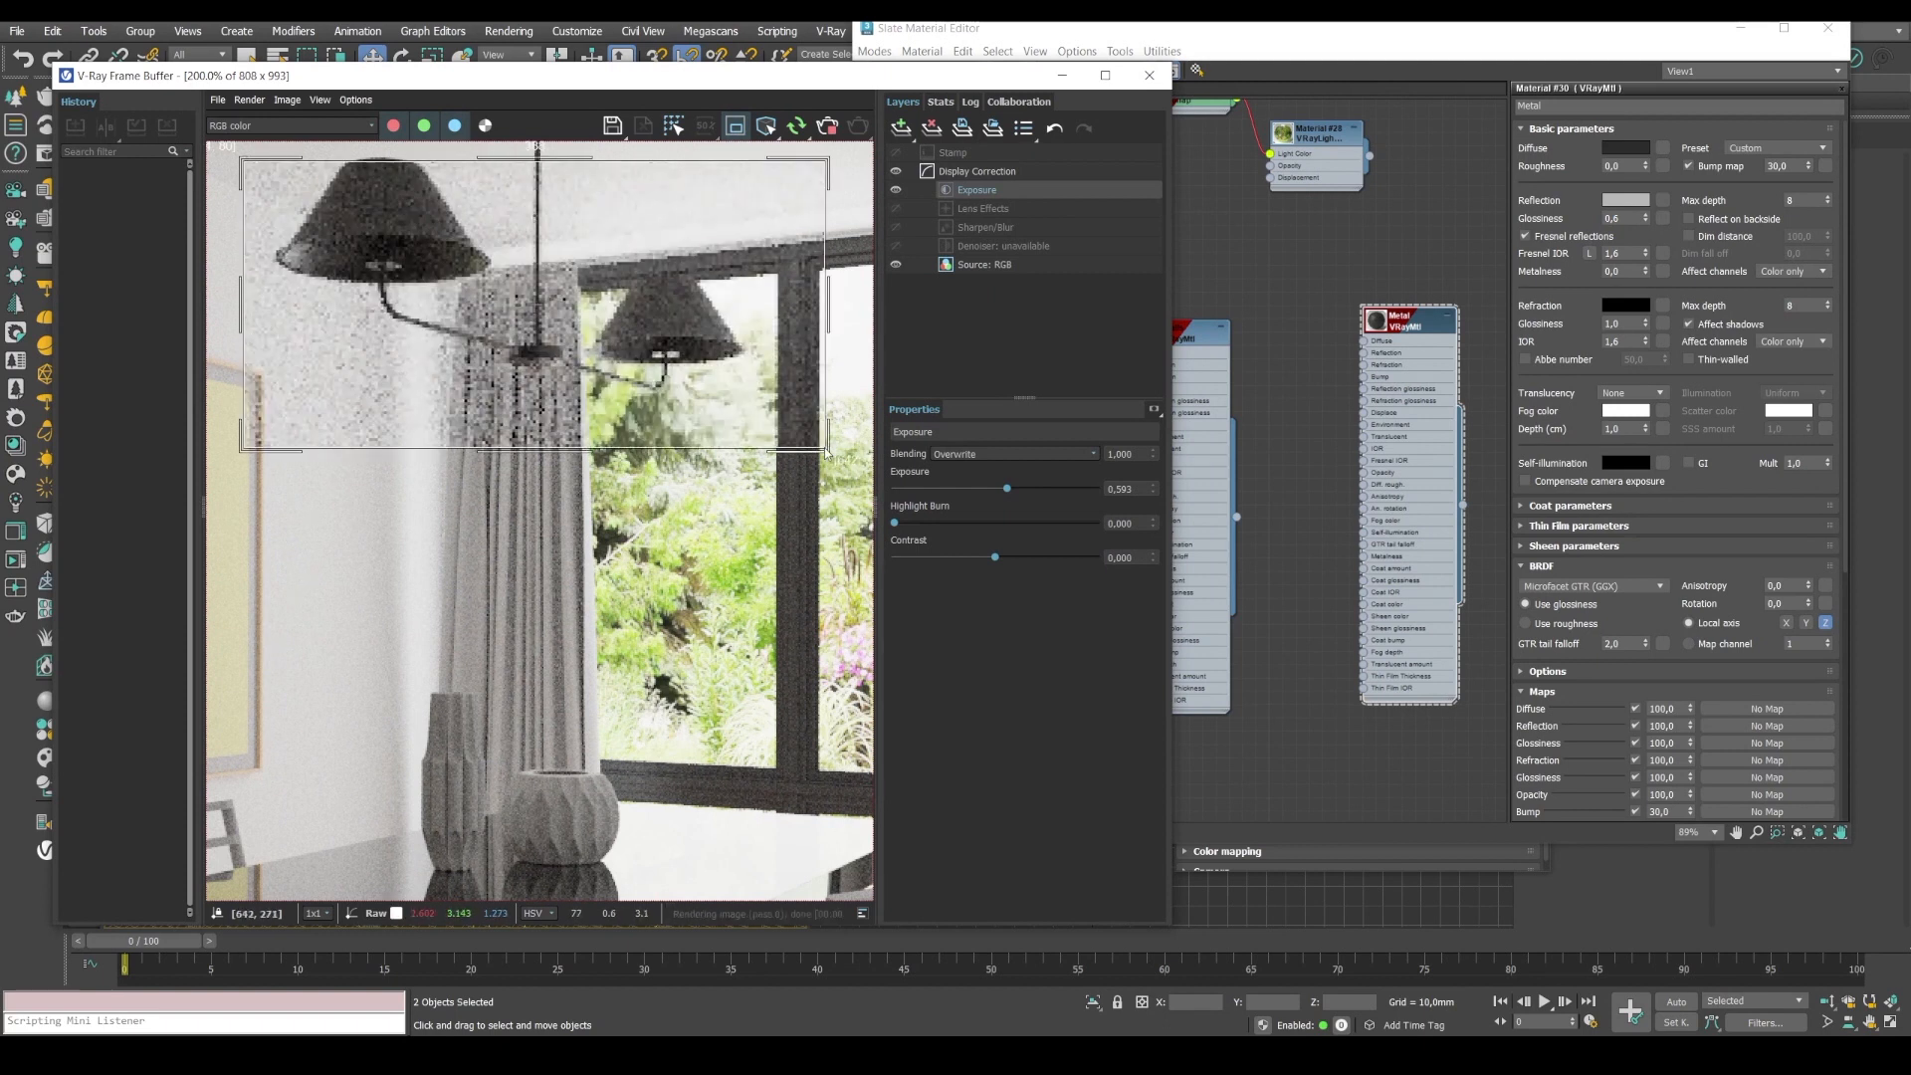
left_click_drag(537, 311, 518, 286)
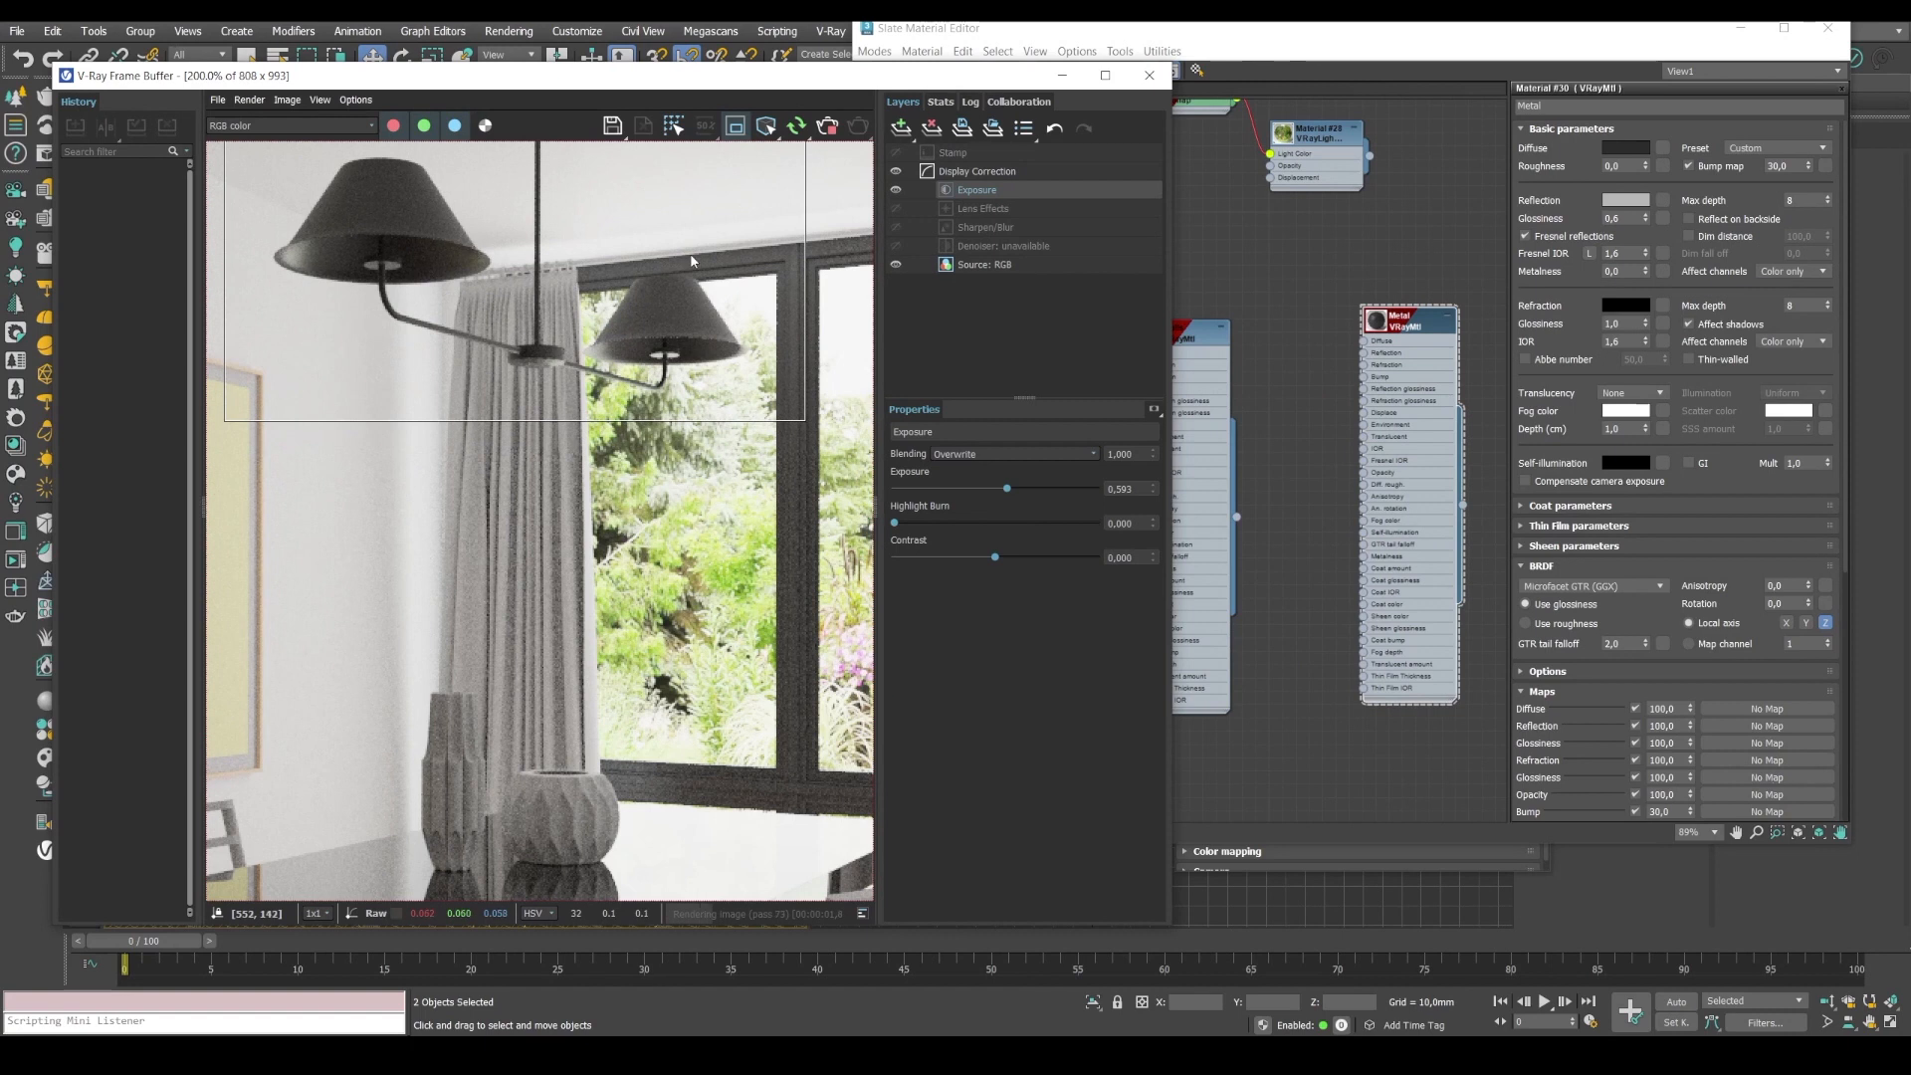
left_click_drag(804, 285, 847, 286)
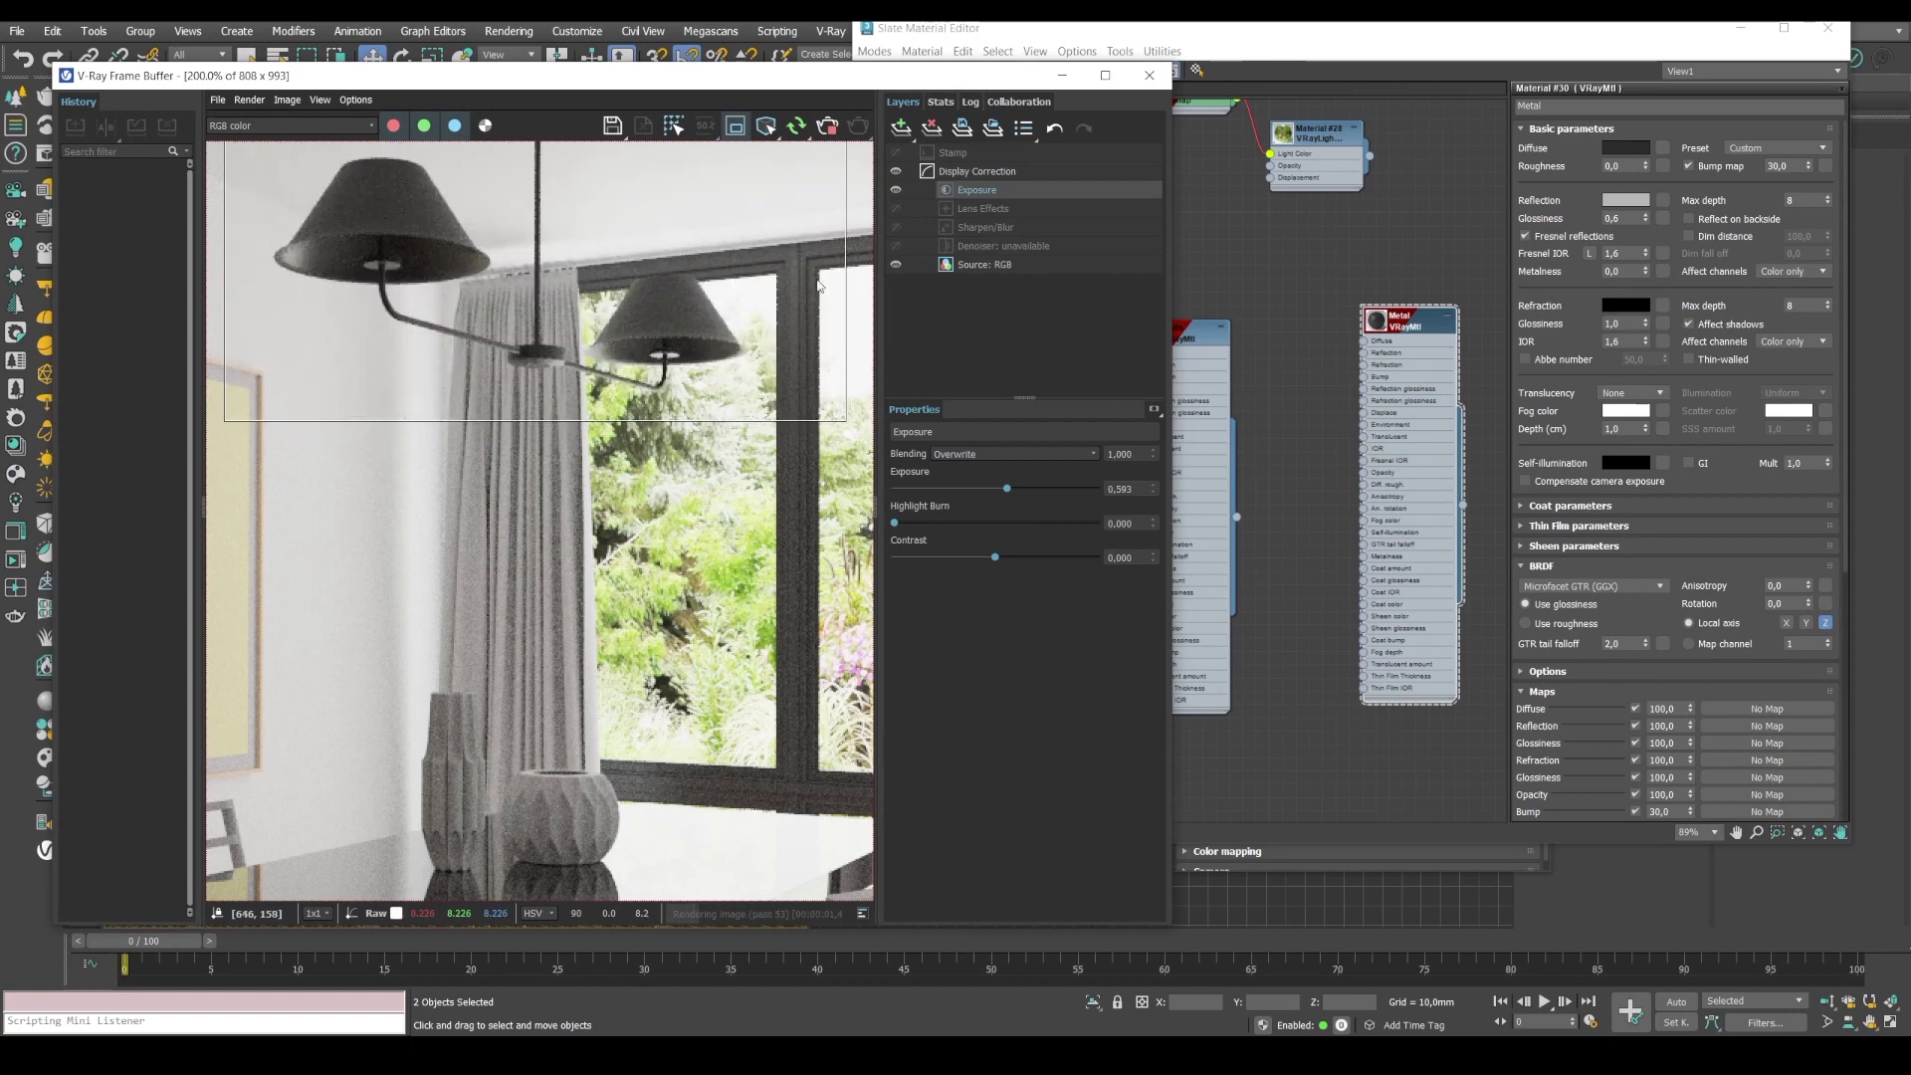
Restrict the interactive render to a region around the two vases on the dining table.
scroll(686, 288, "down", 1)
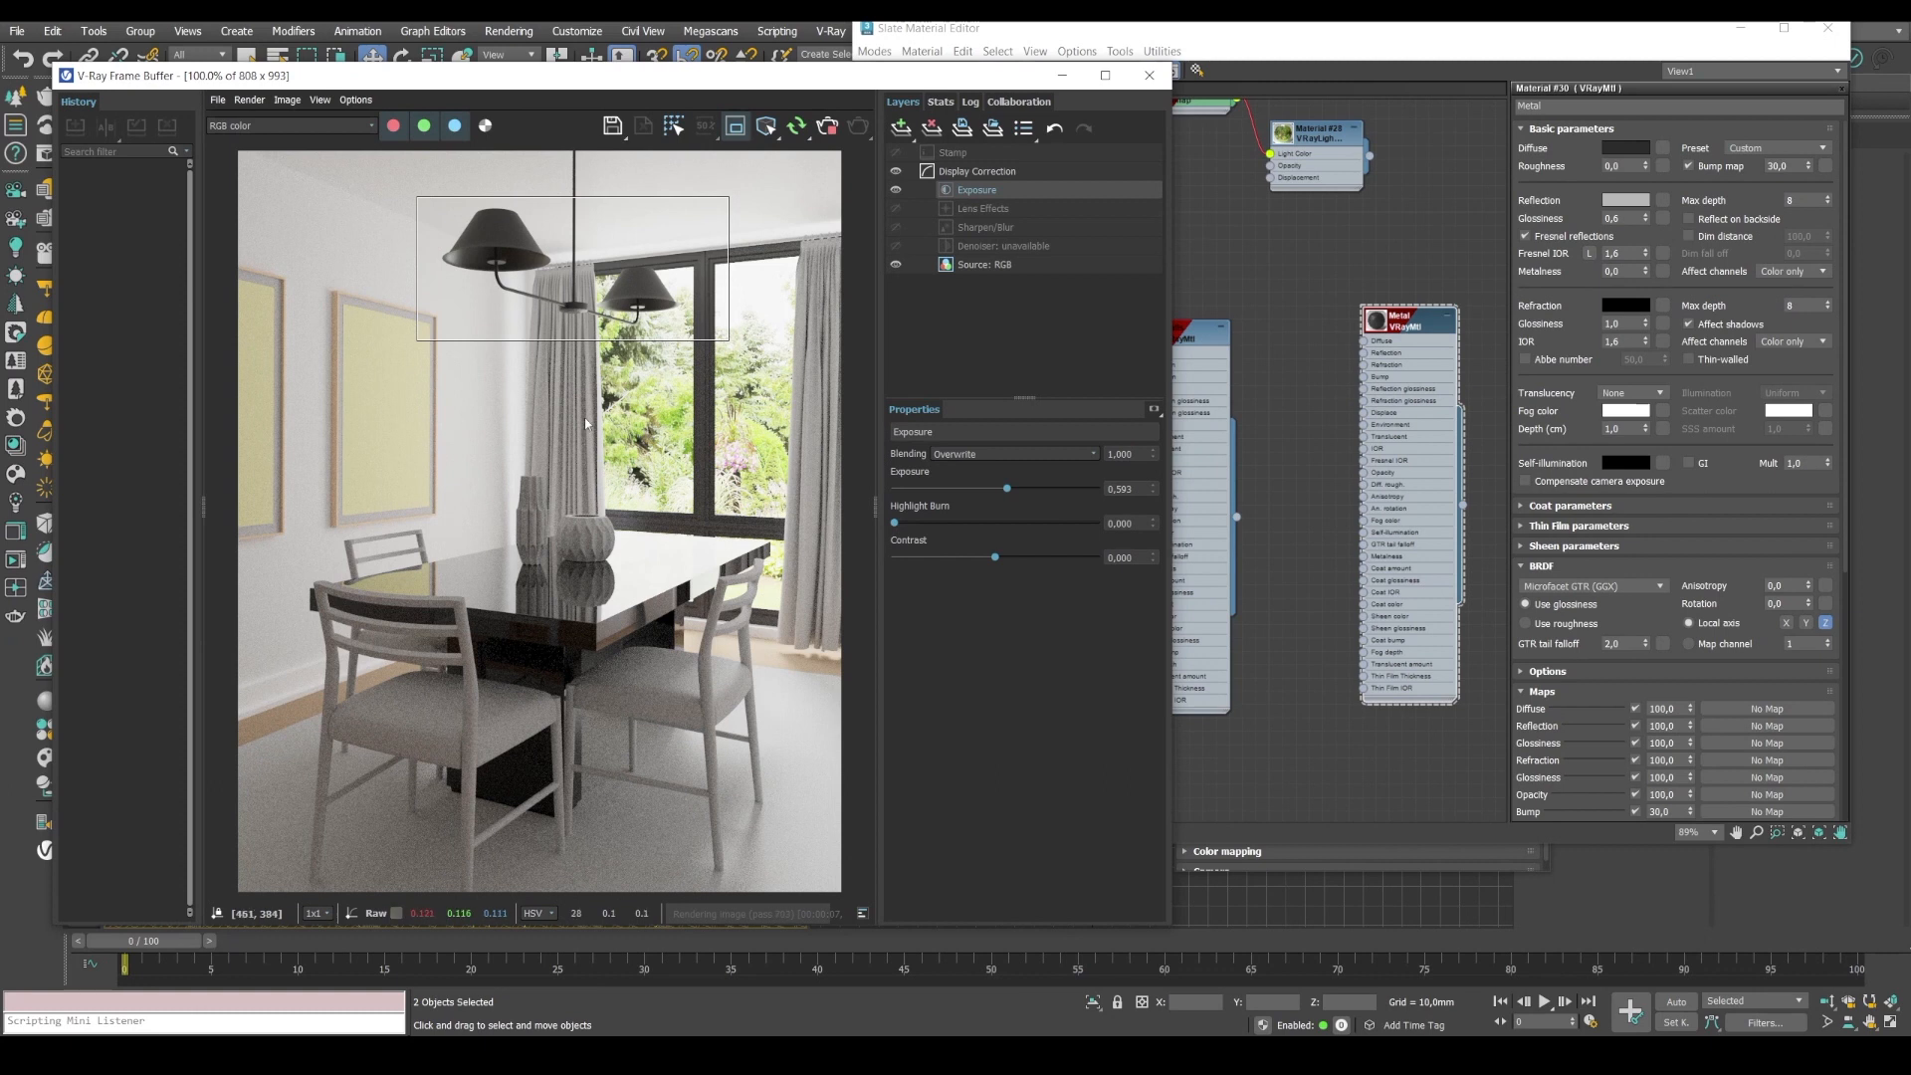
mouse_move(503, 256)
left_mouse_down()
mouse_move(488, 458)
mouse_move(597, 557)
mouse_move(690, 601)
left_mouse_up()
scroll(567, 507, "up", 1)
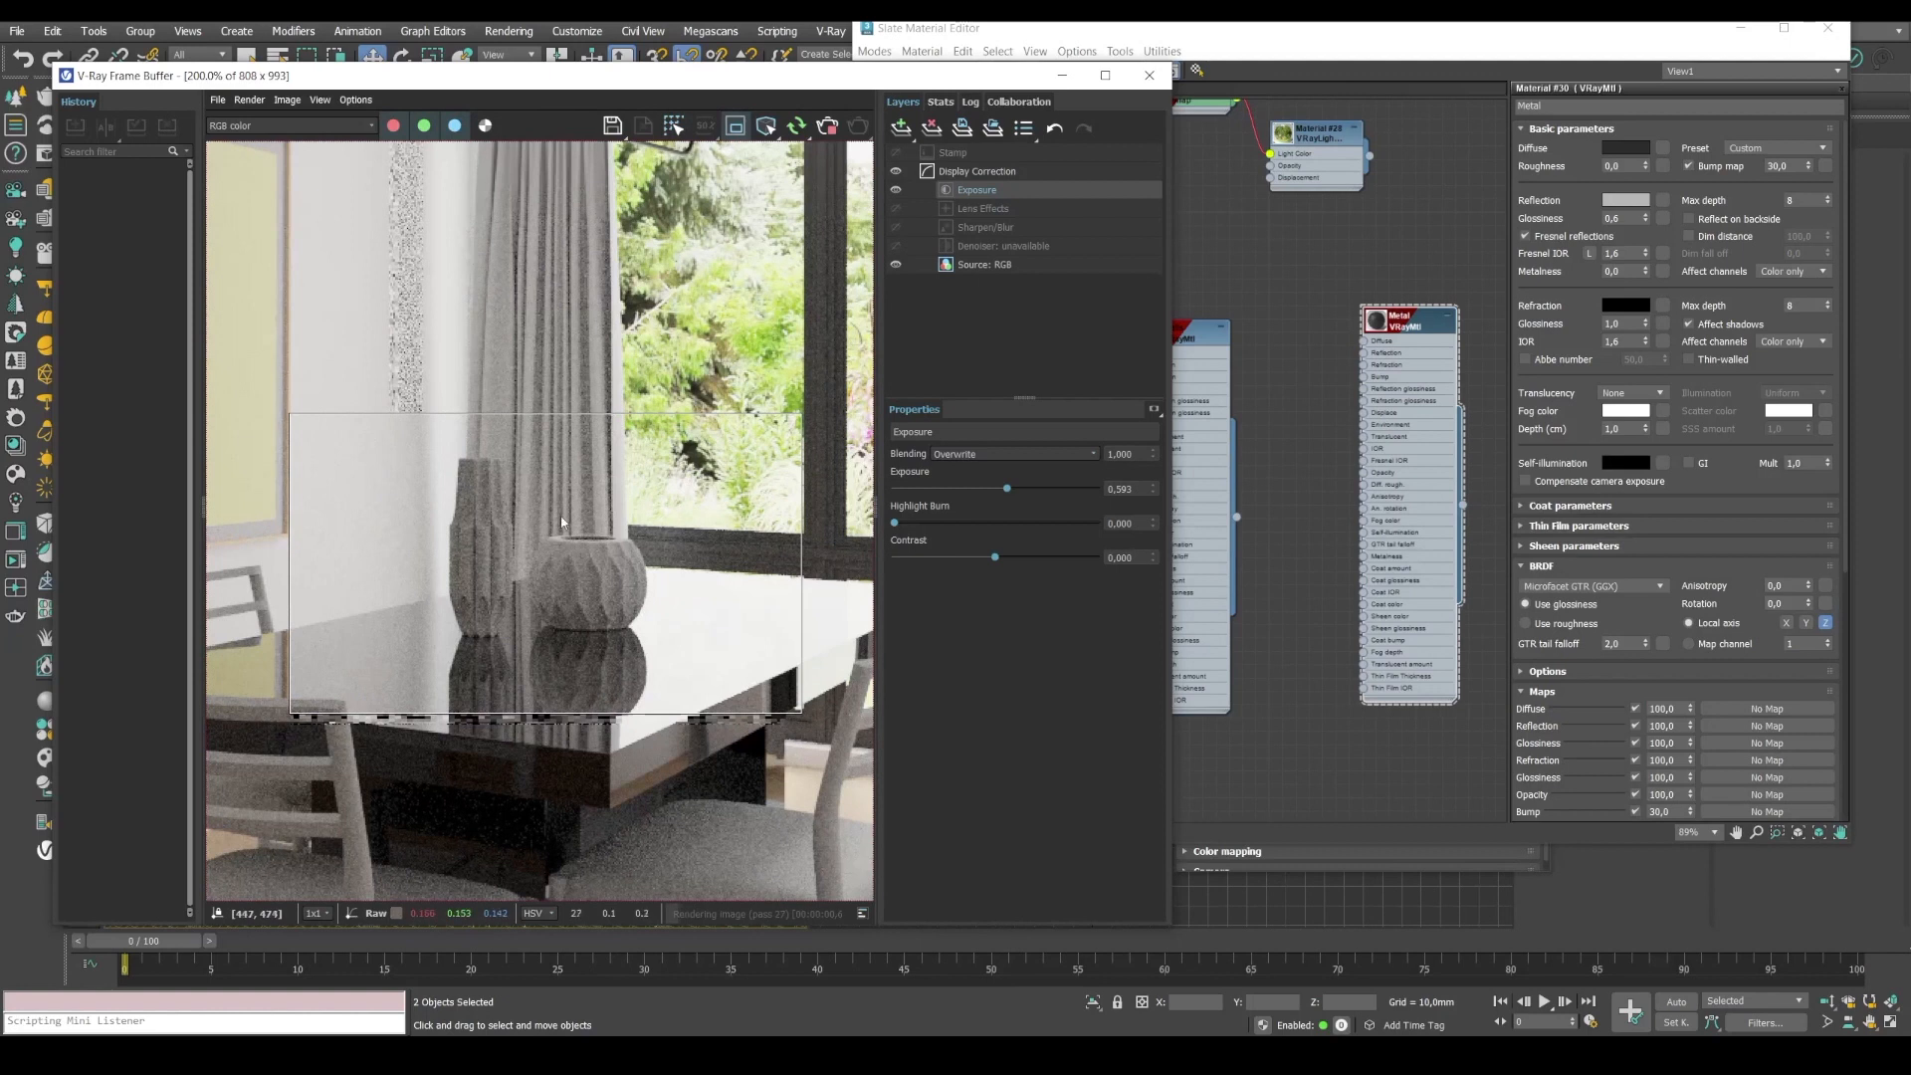
Create a new VRayMtl beside the Metal material and name it Ceramic.
left_click(1292, 344)
middle_click_drag(1302, 261, 1170, 291)
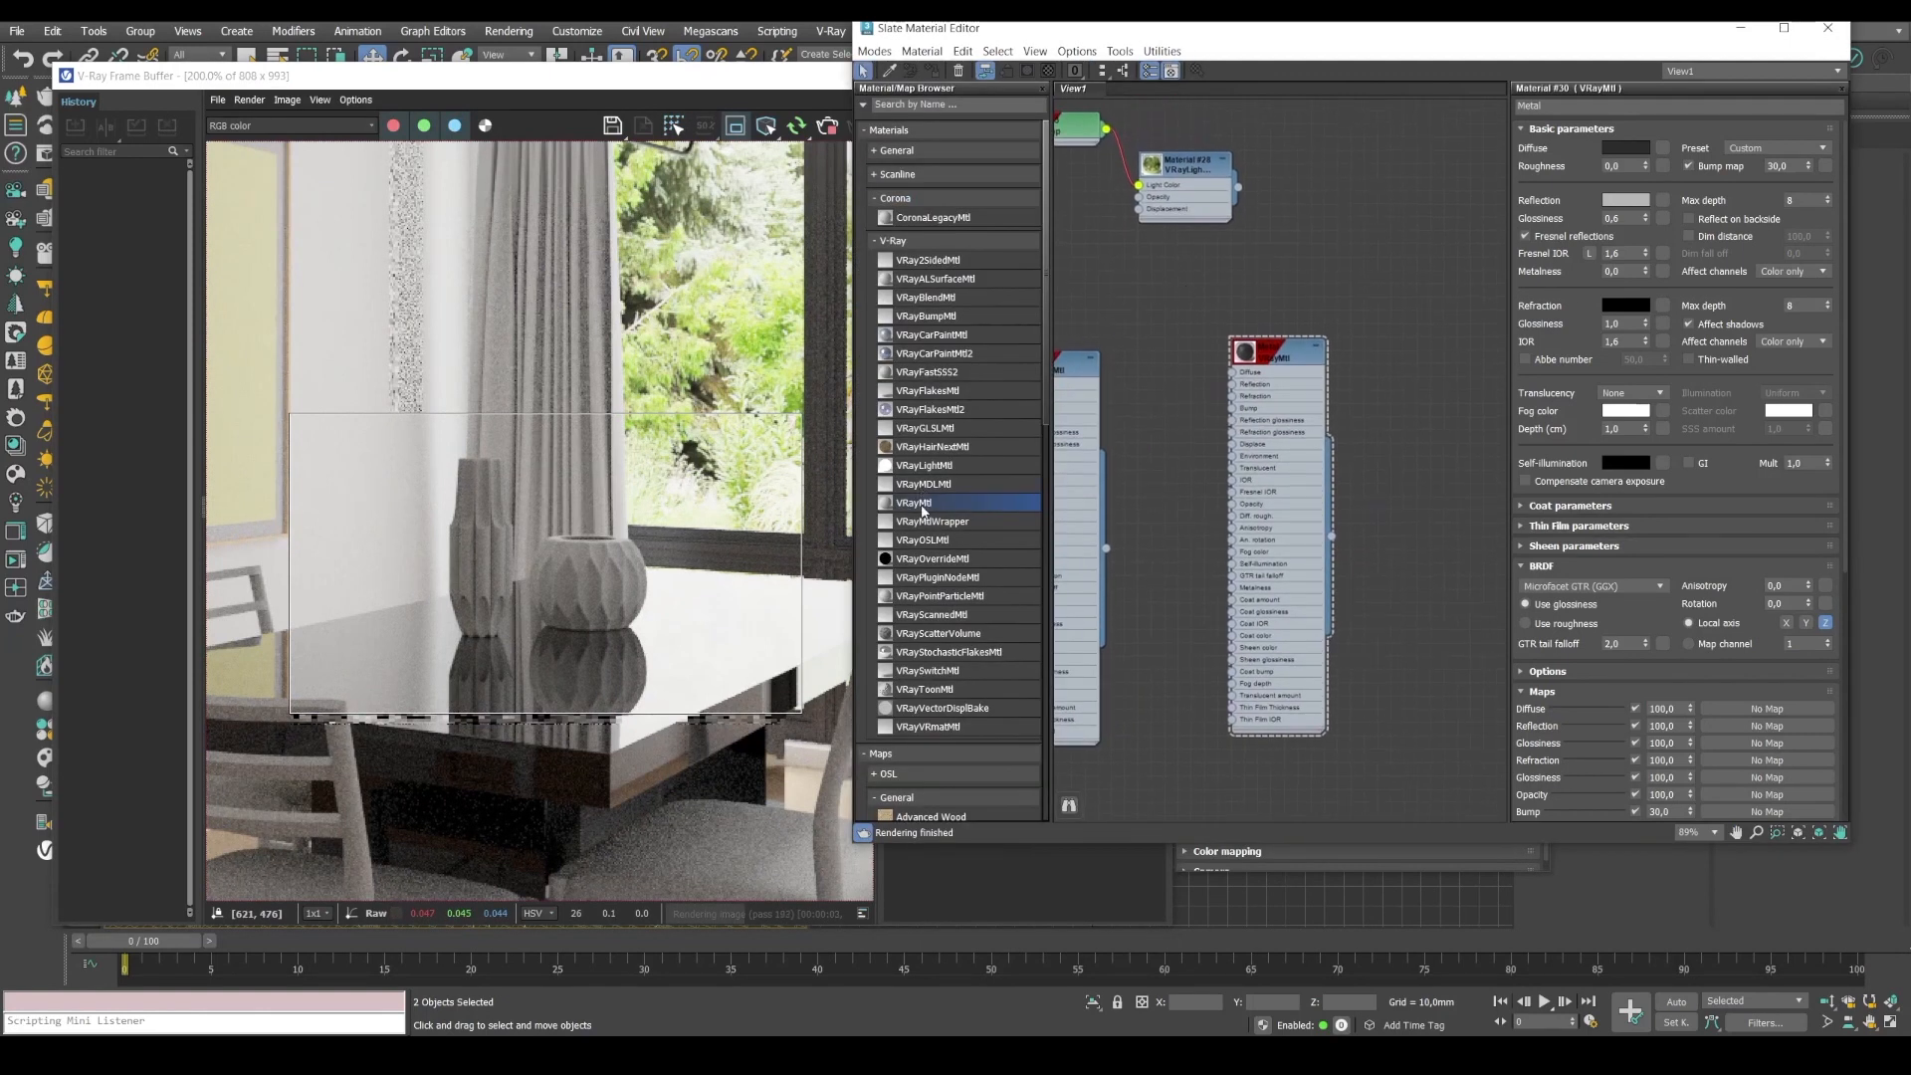
left_click_drag(914, 503, 1402, 365)
double_click(1403, 358)
left_click_drag(1592, 106, 1441, 119)
type("Ceramic")
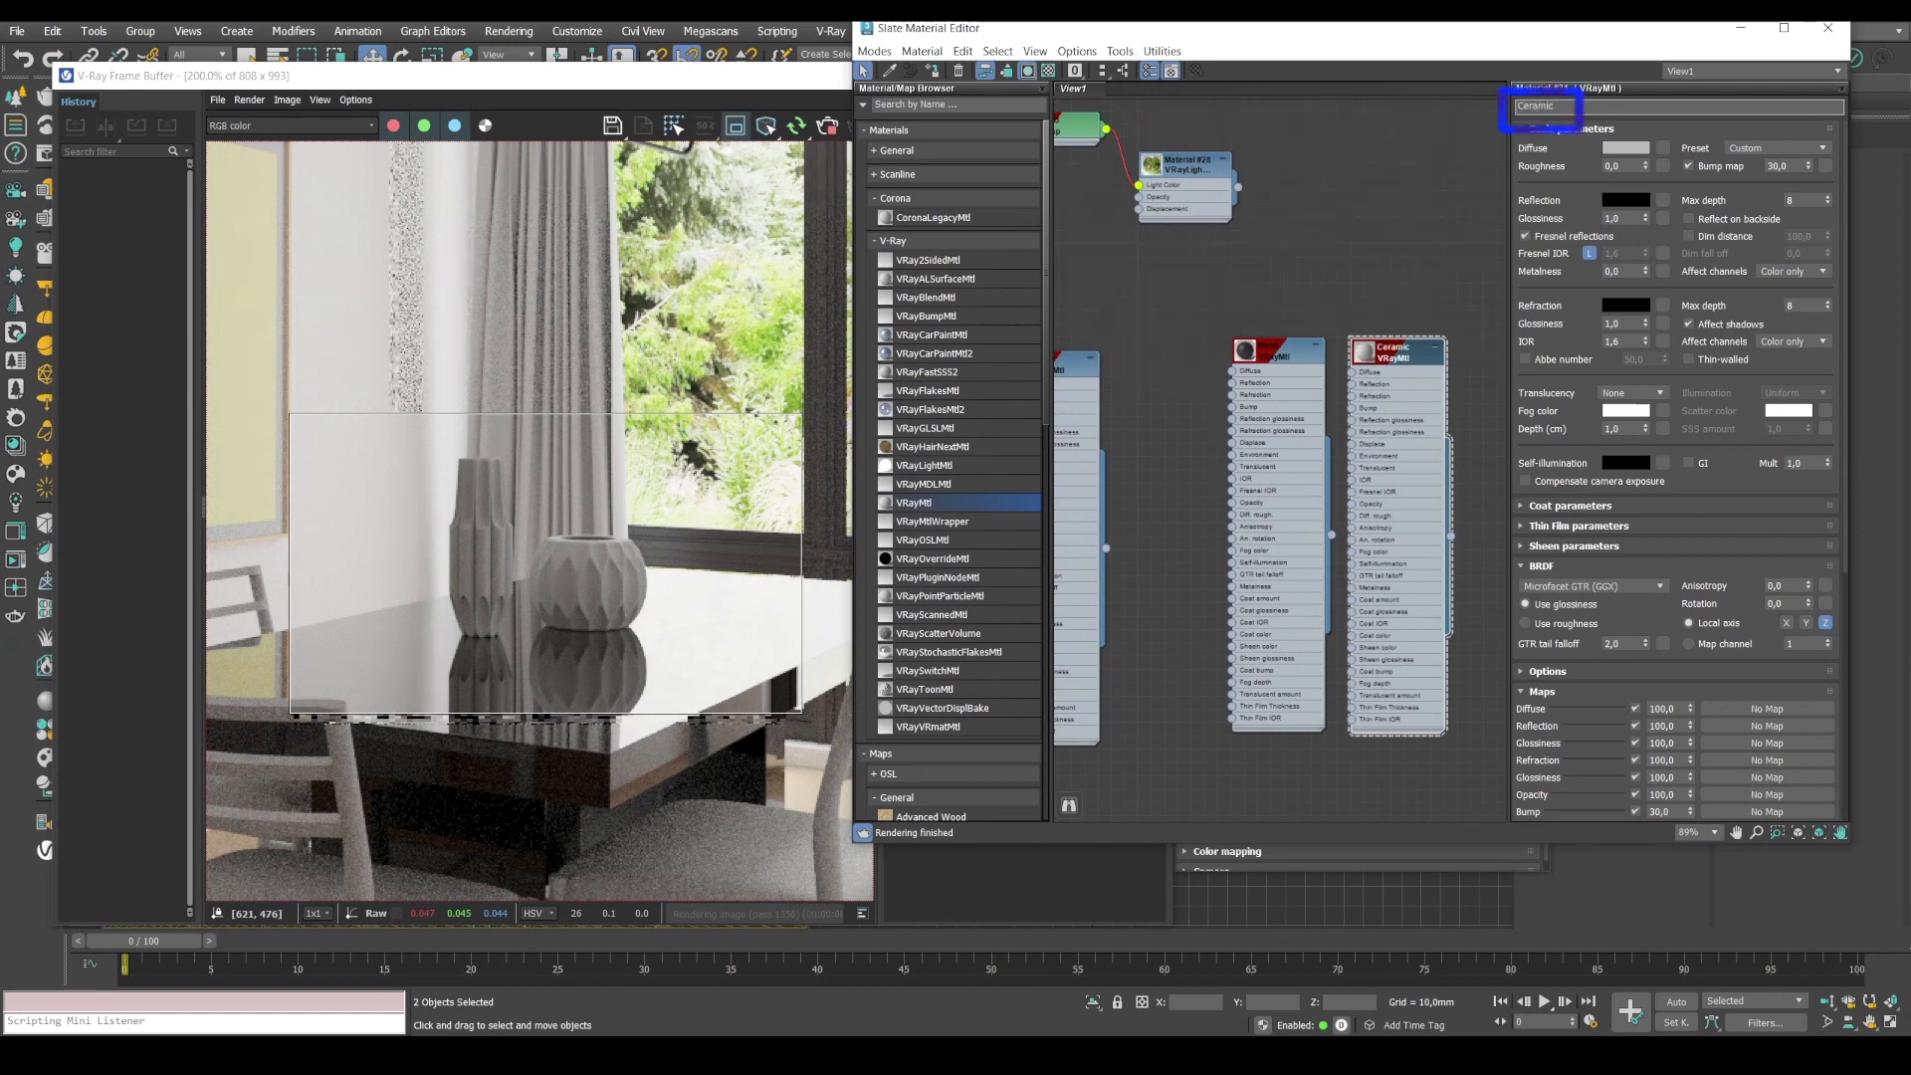
key("Return")
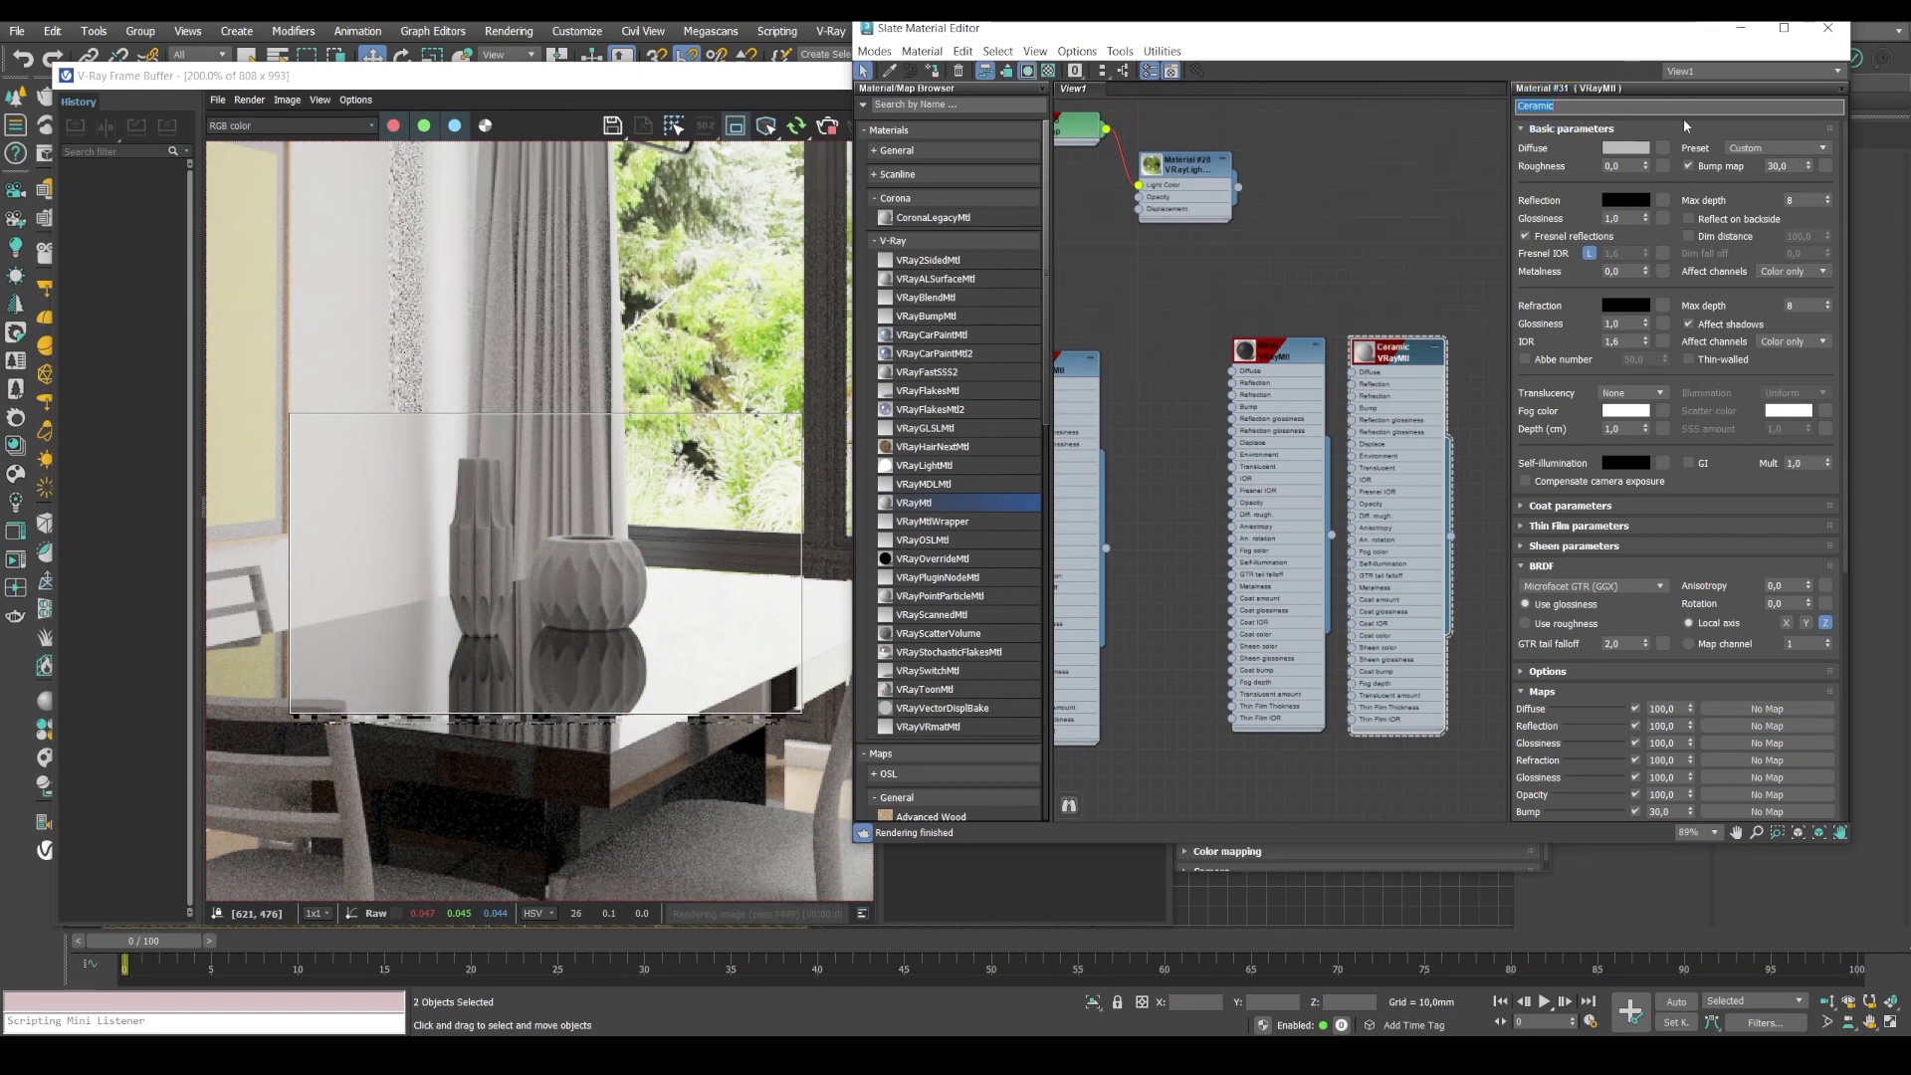
Set the Ceramic material's diffuse colour to value 5.
left_click(1625, 148)
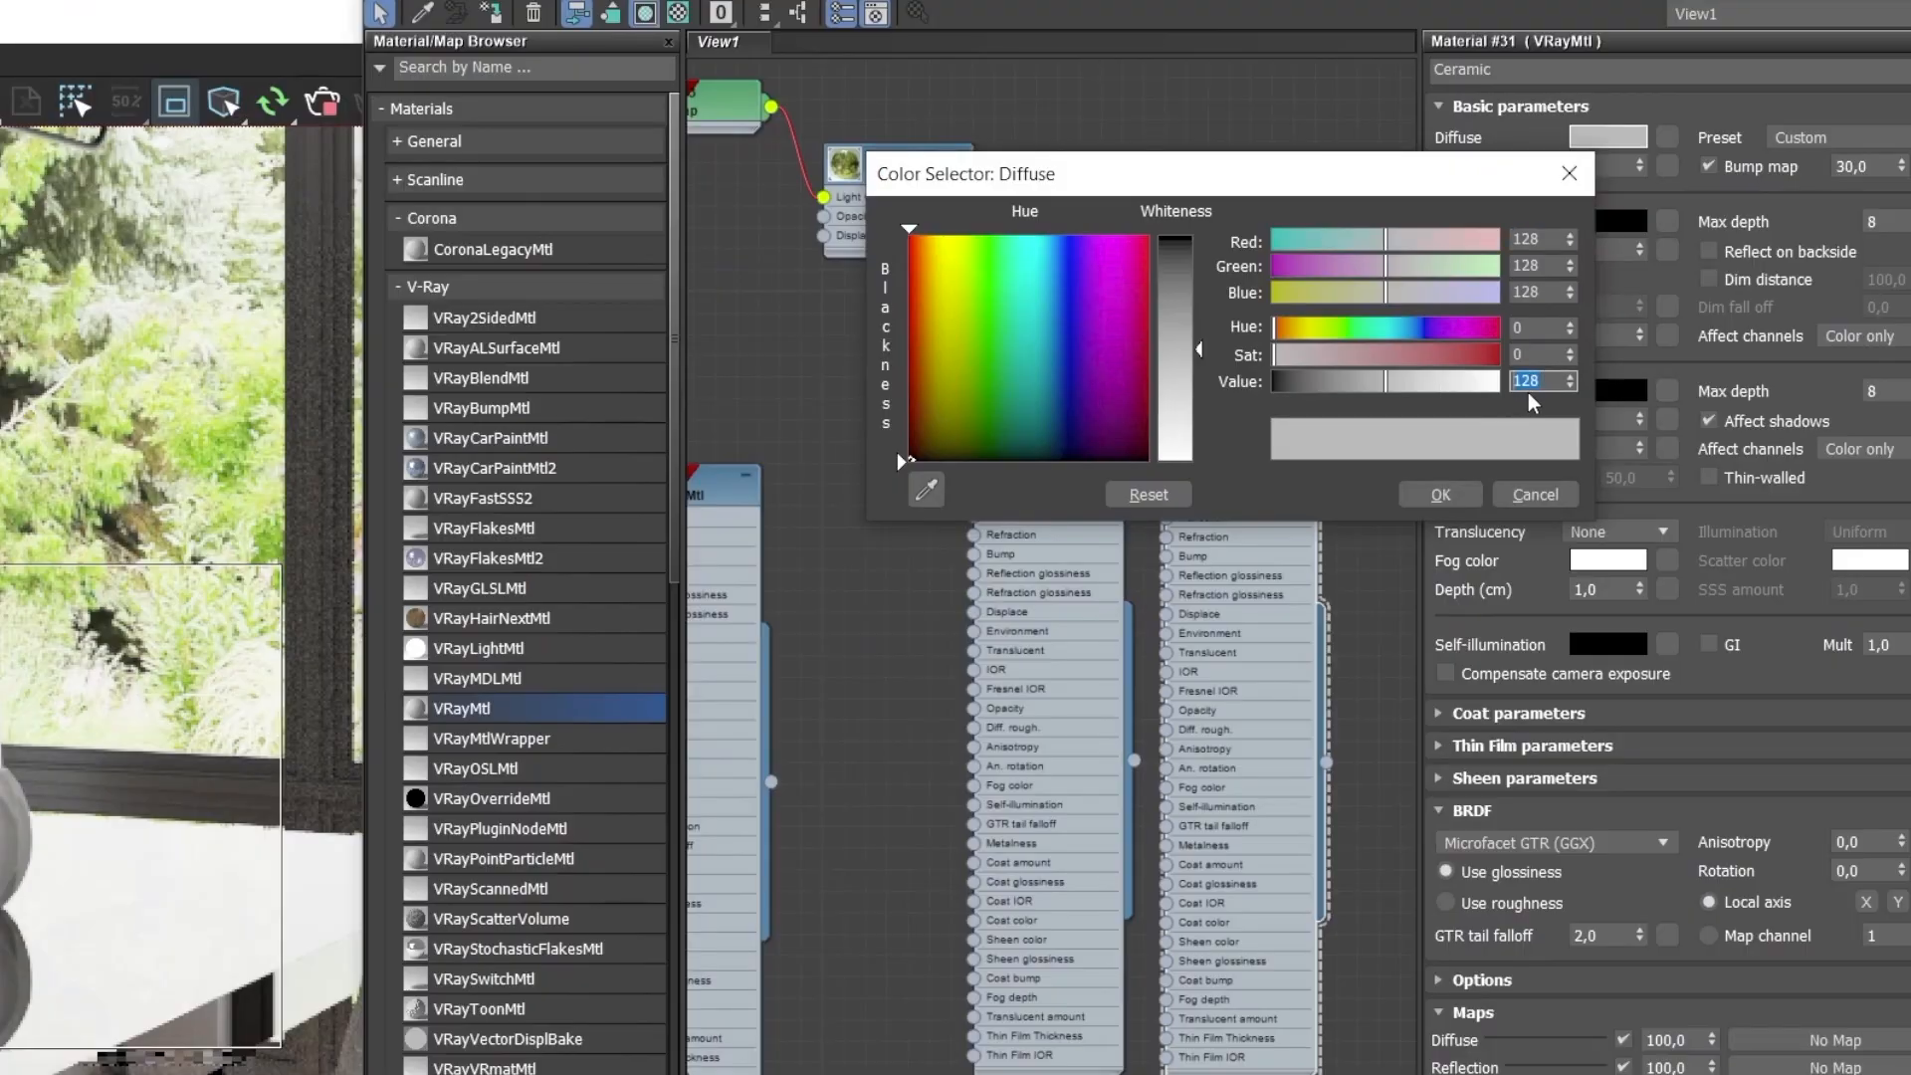
type("5")
key("Return")
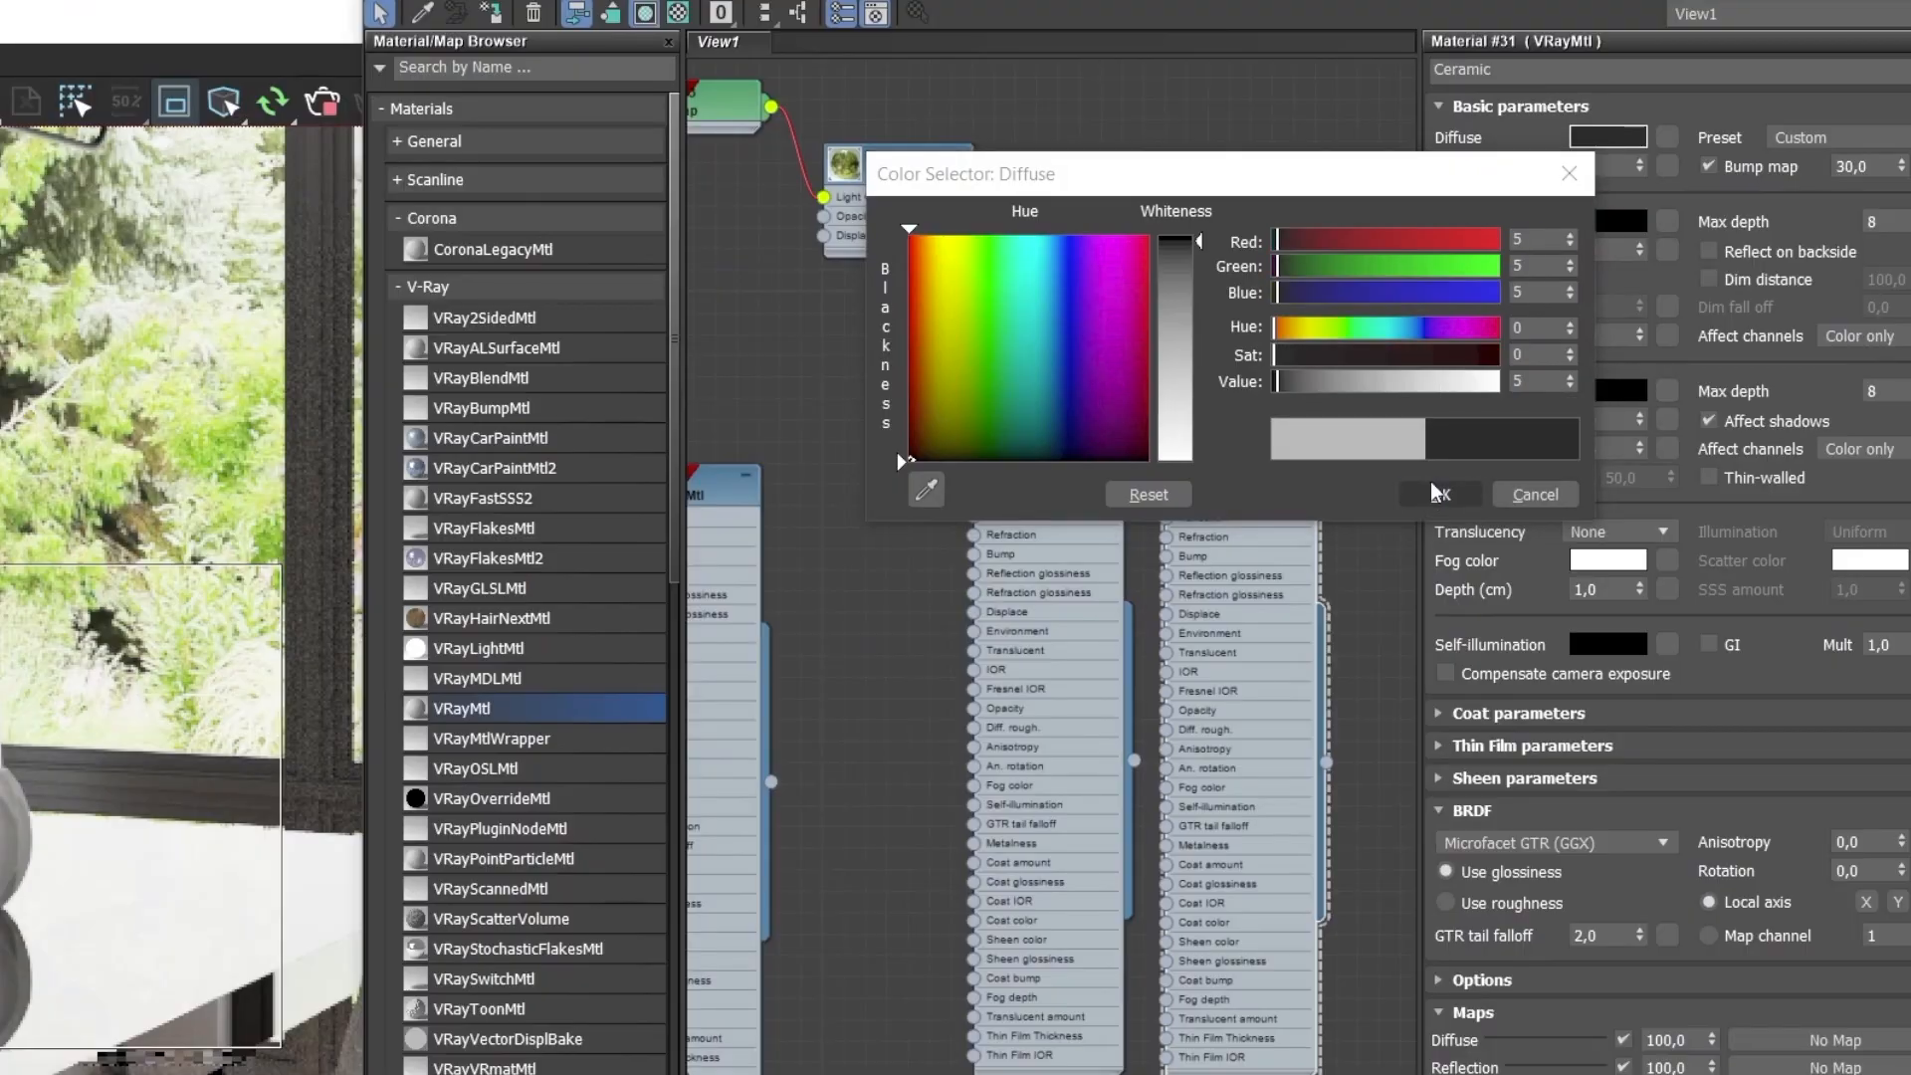
left_click(1440, 494)
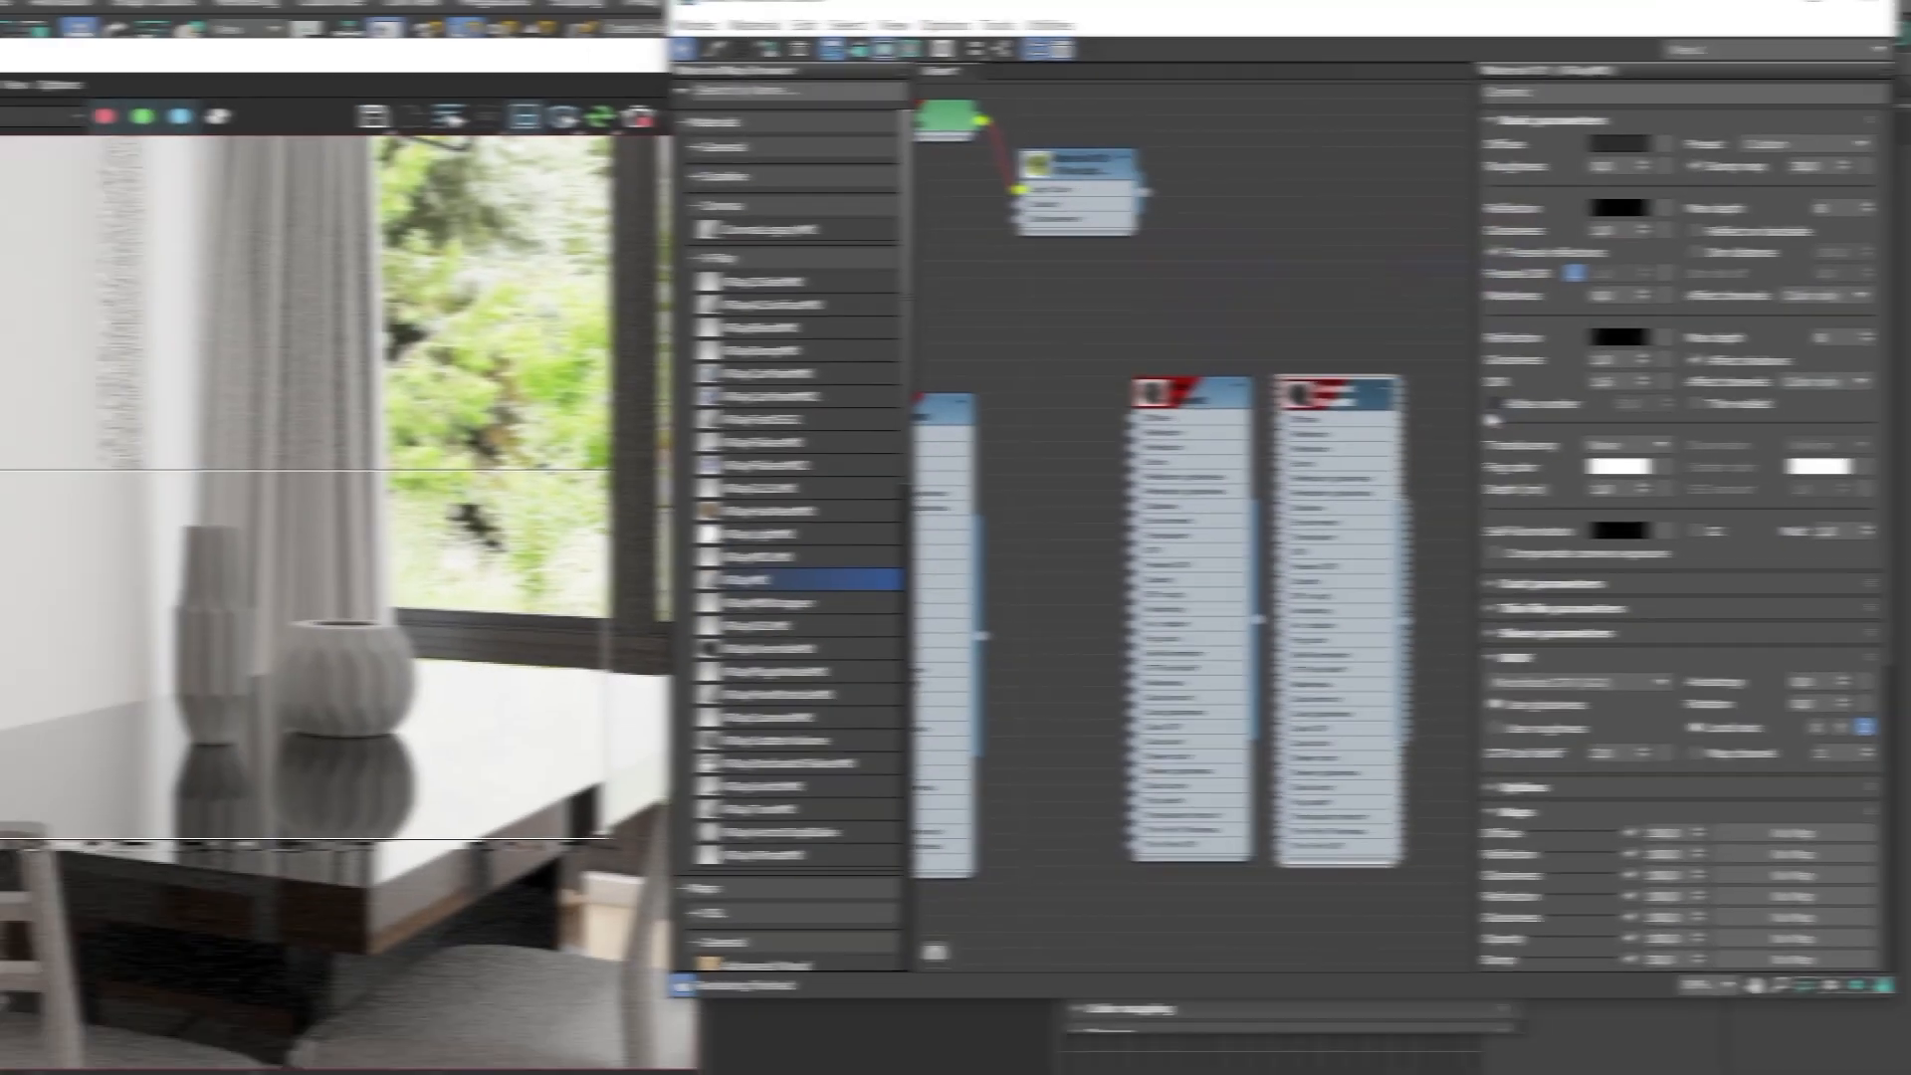
Select both vases in the viewport and assign the Ceramic material to them.
left_click_drag(368, 52, 1148, 31)
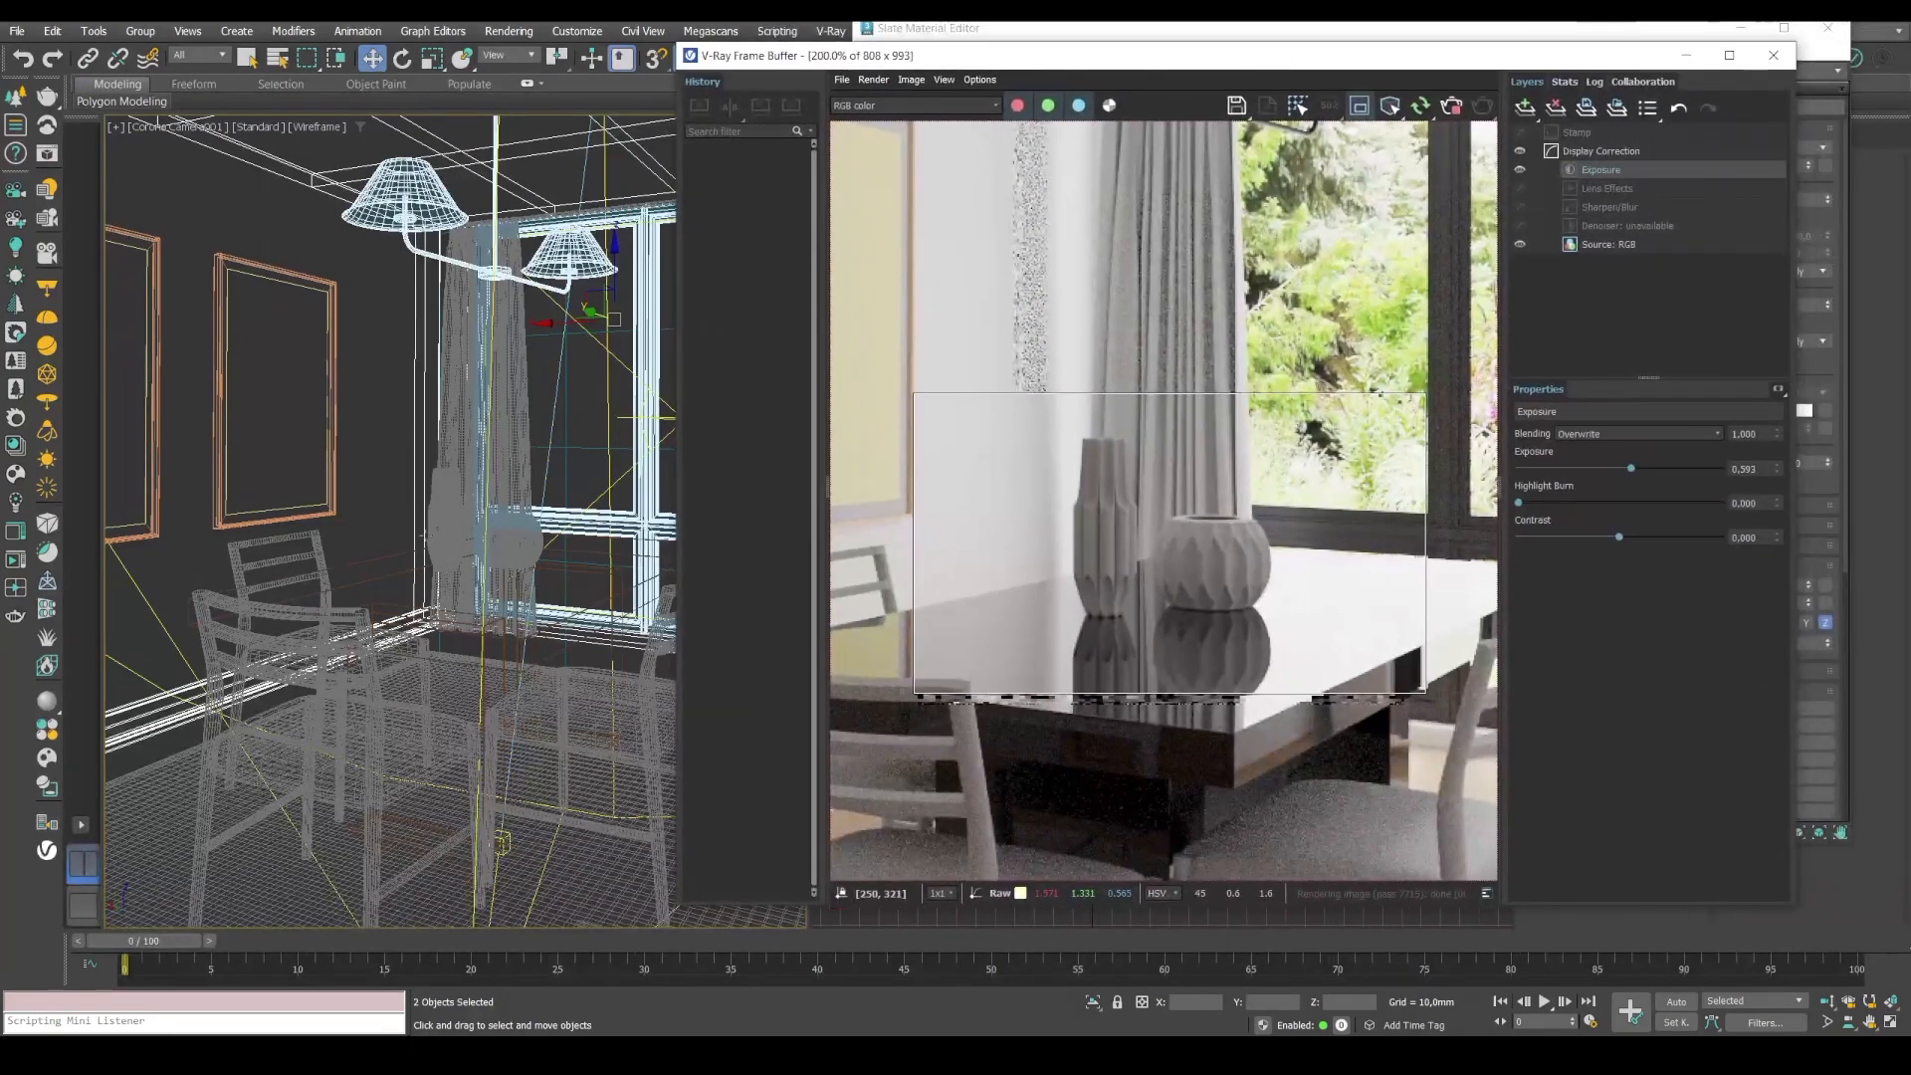
left_click(446, 523)
left_click(515, 545, "ctrl")
left_click_drag(1089, 62, 410, 114)
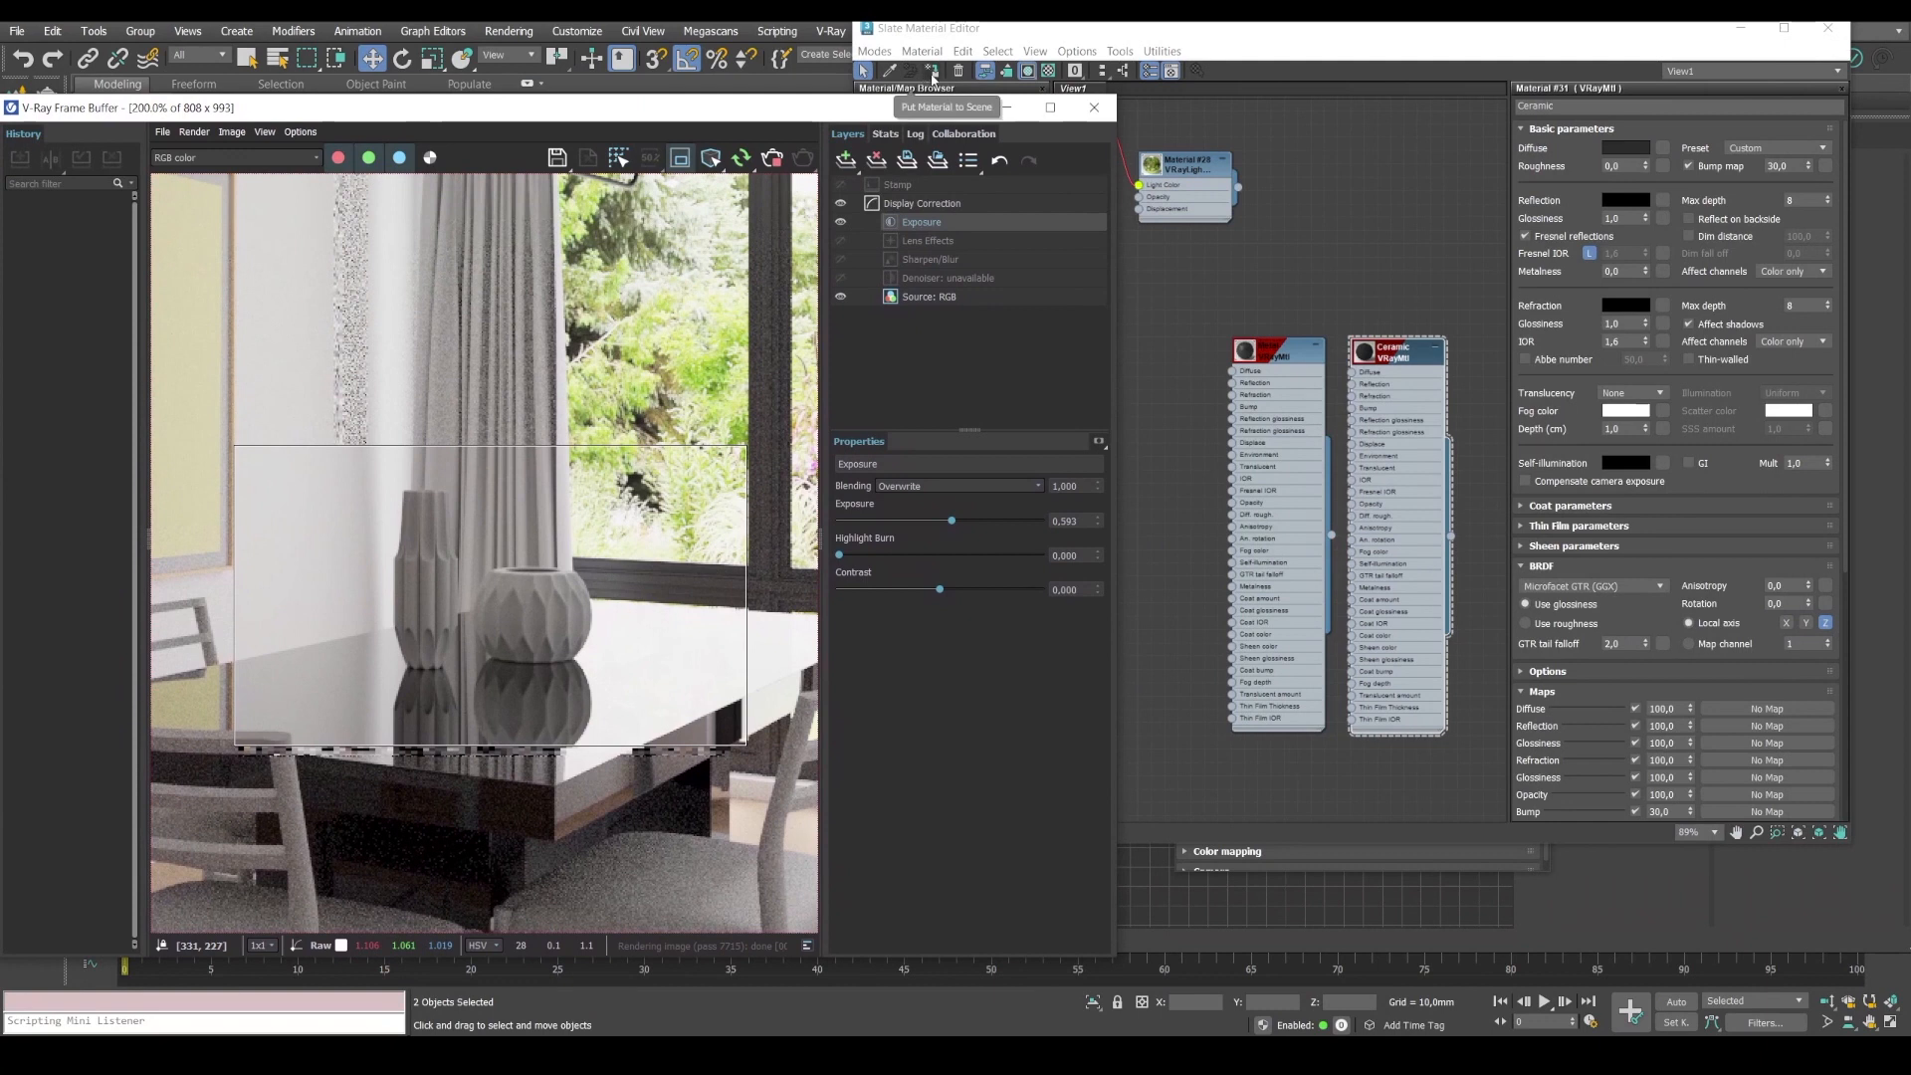
left_click(933, 73)
left_click(932, 73)
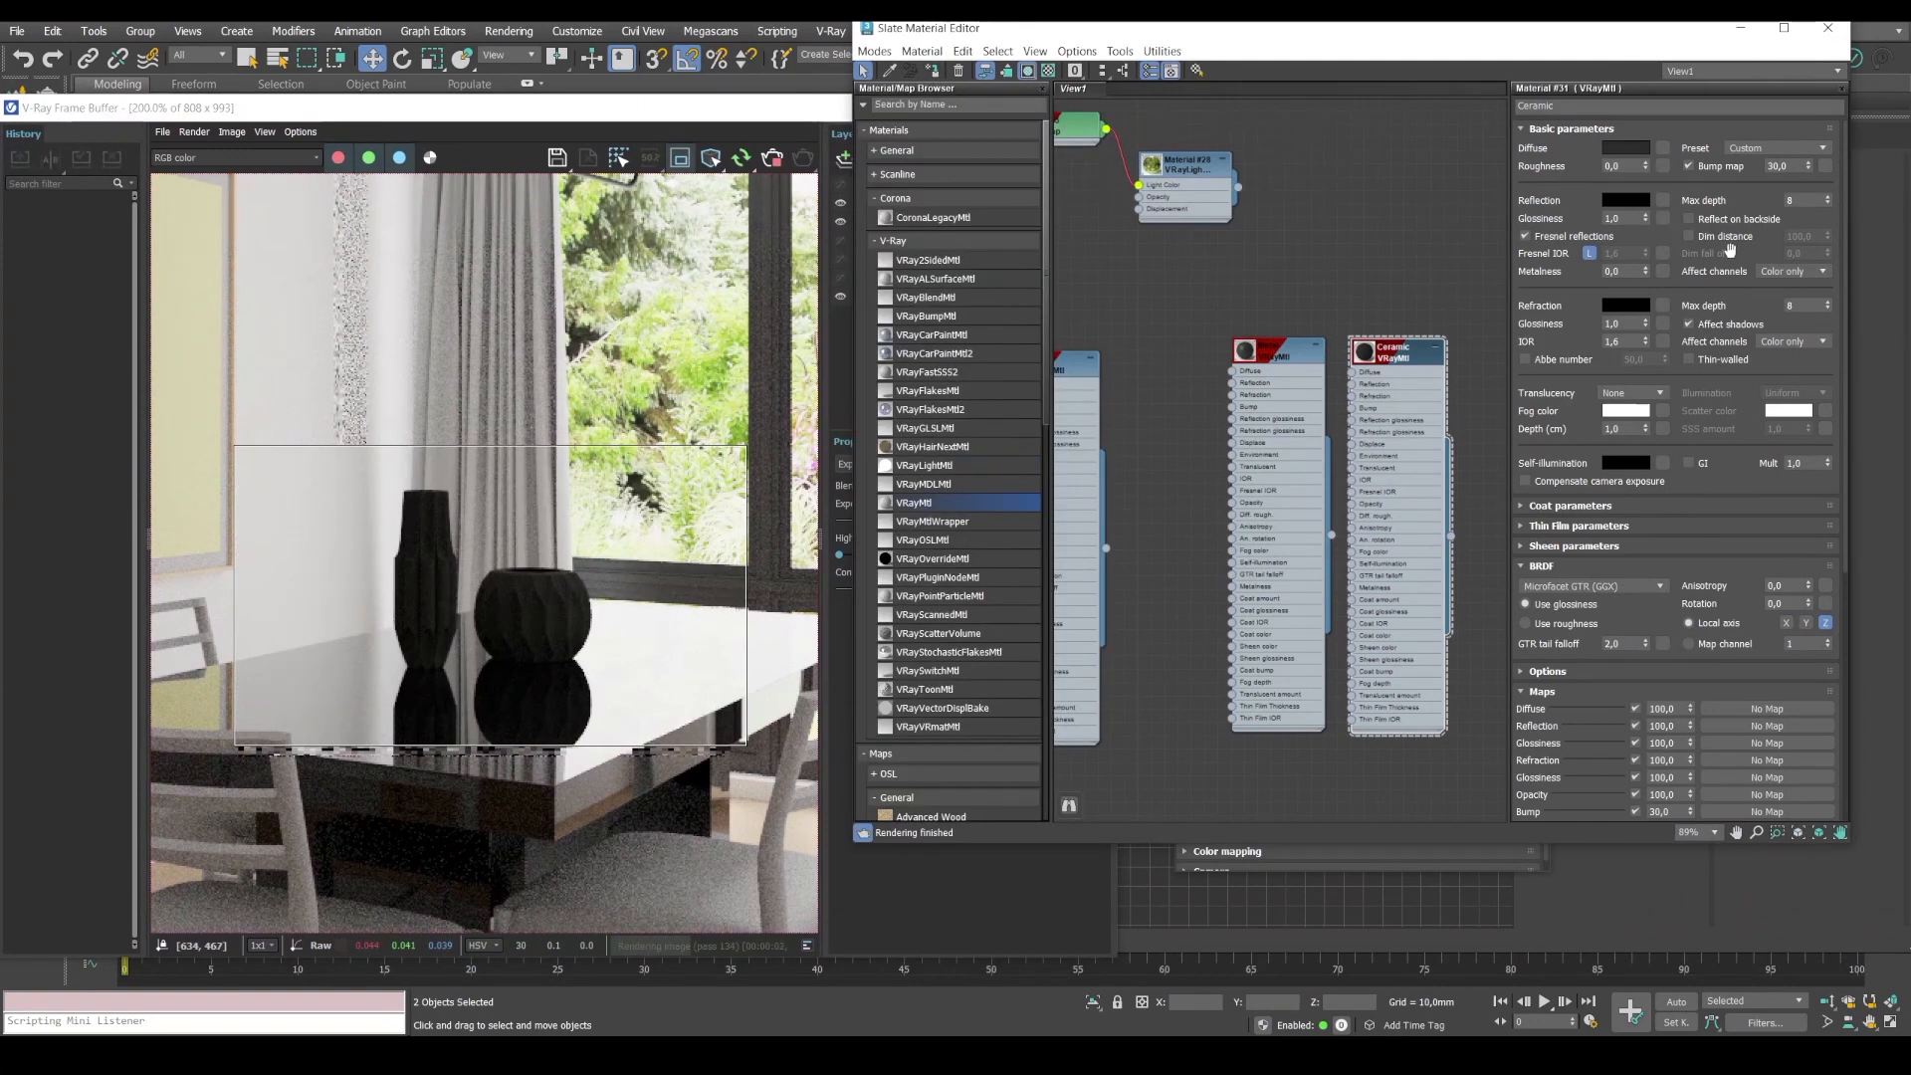
Try a pure white reflection colour, value 255, with a reflection glossiness of 0,8 on the Ceramic material.
left_click(1625, 201)
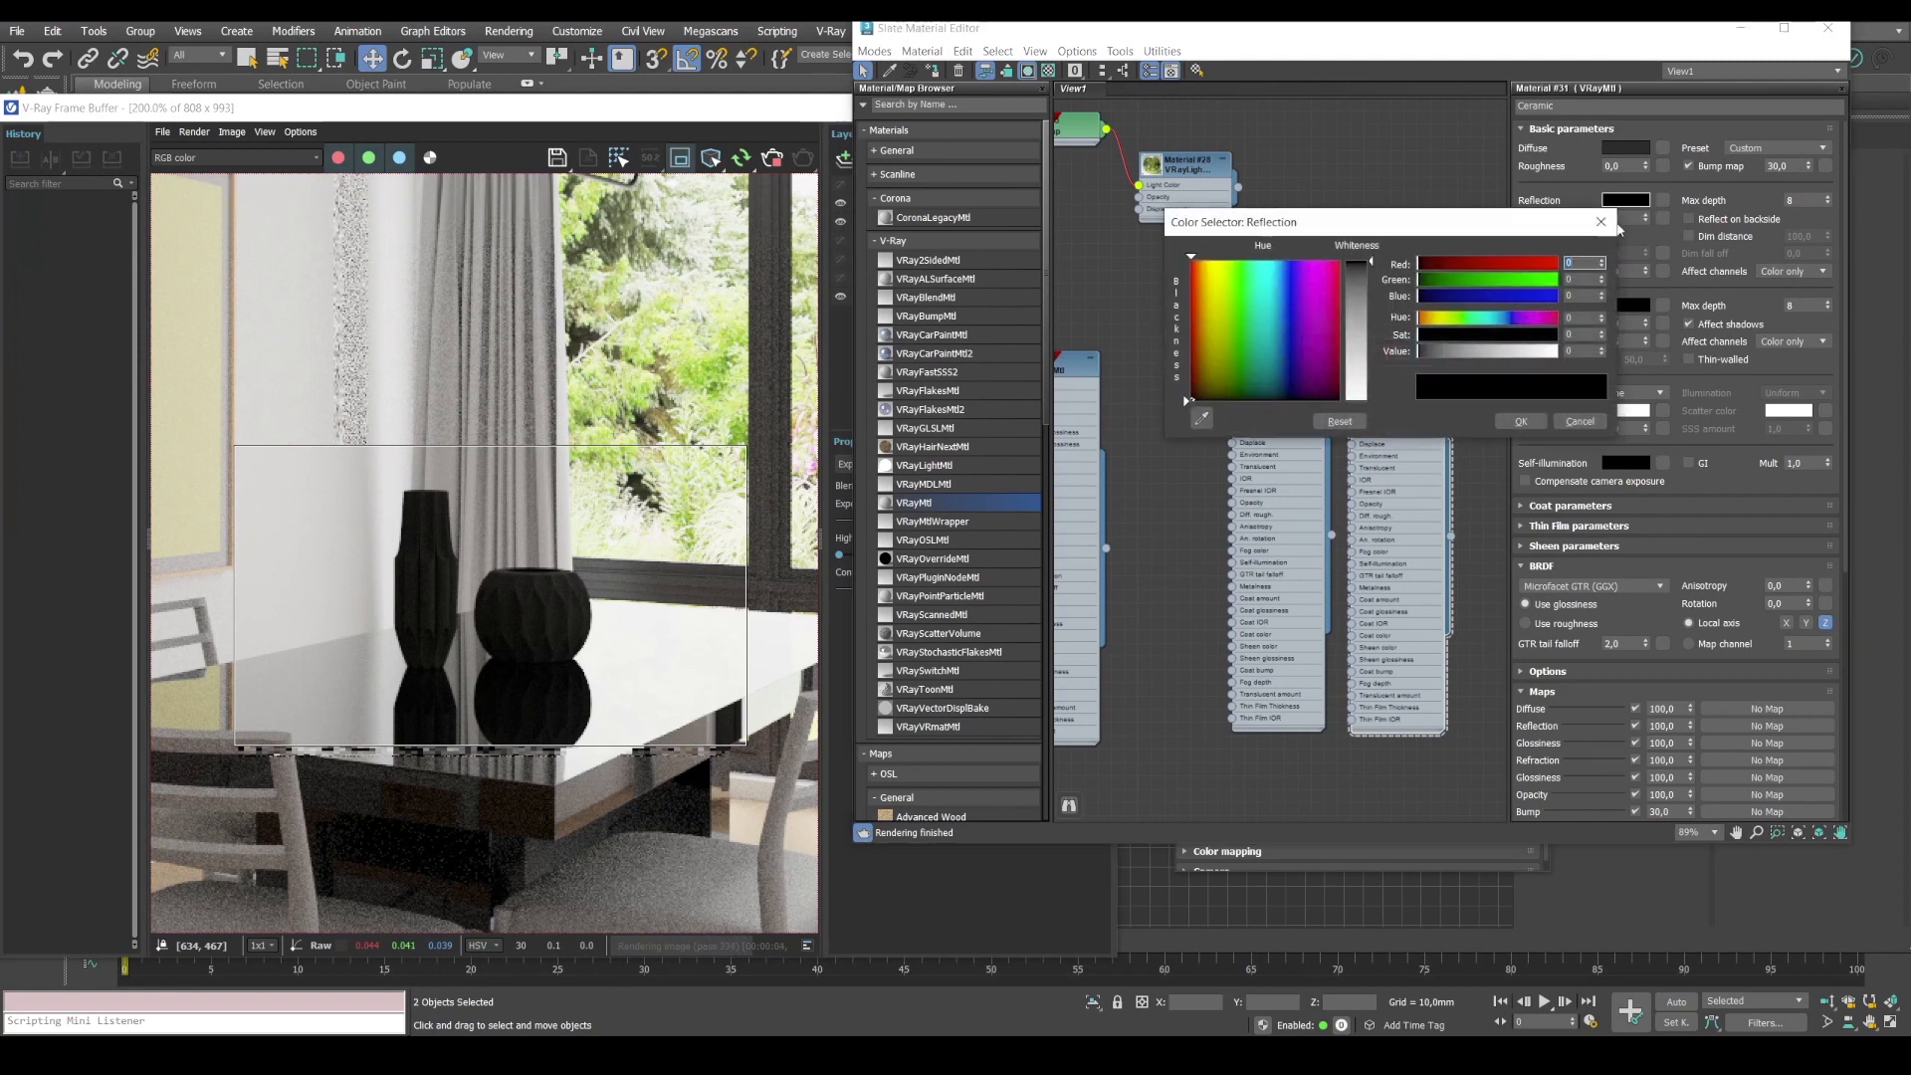
left_click(1555, 354)
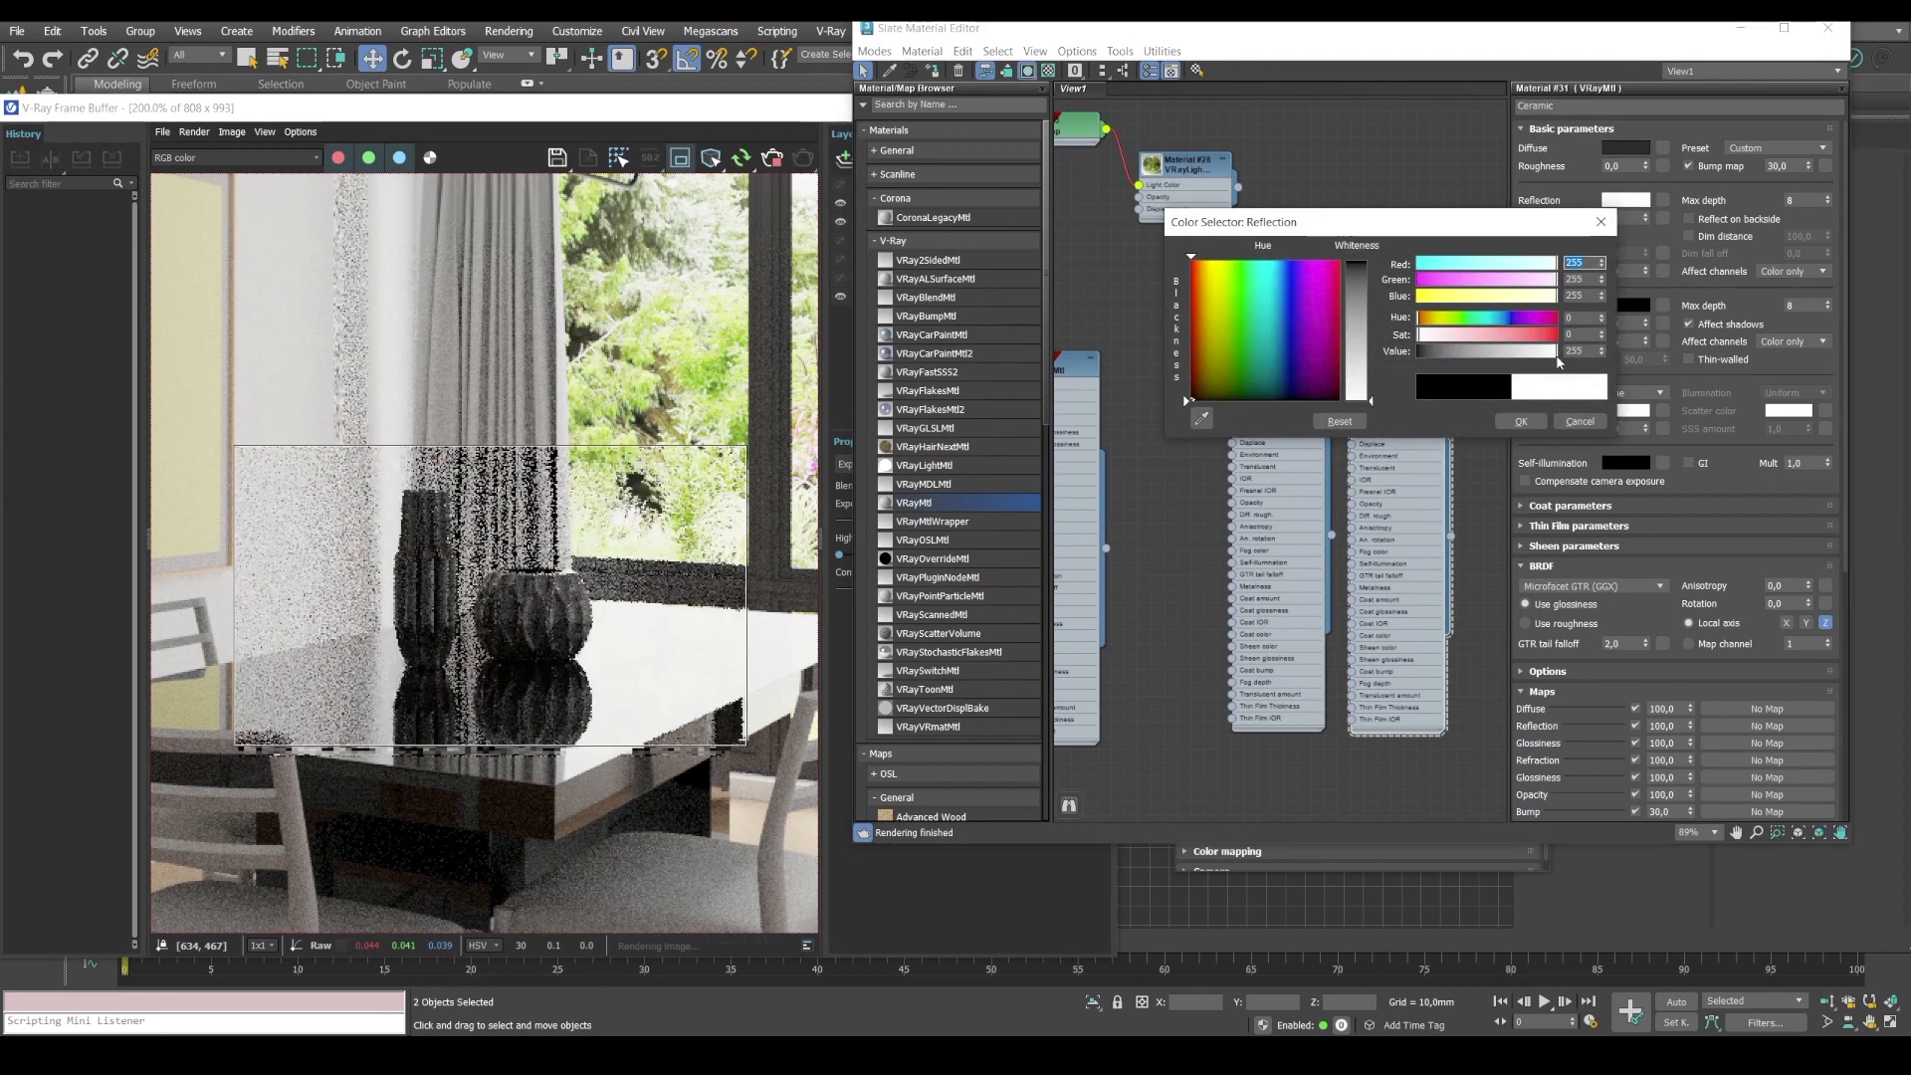
left_click(1529, 423)
scroll(454, 618, "up", 1)
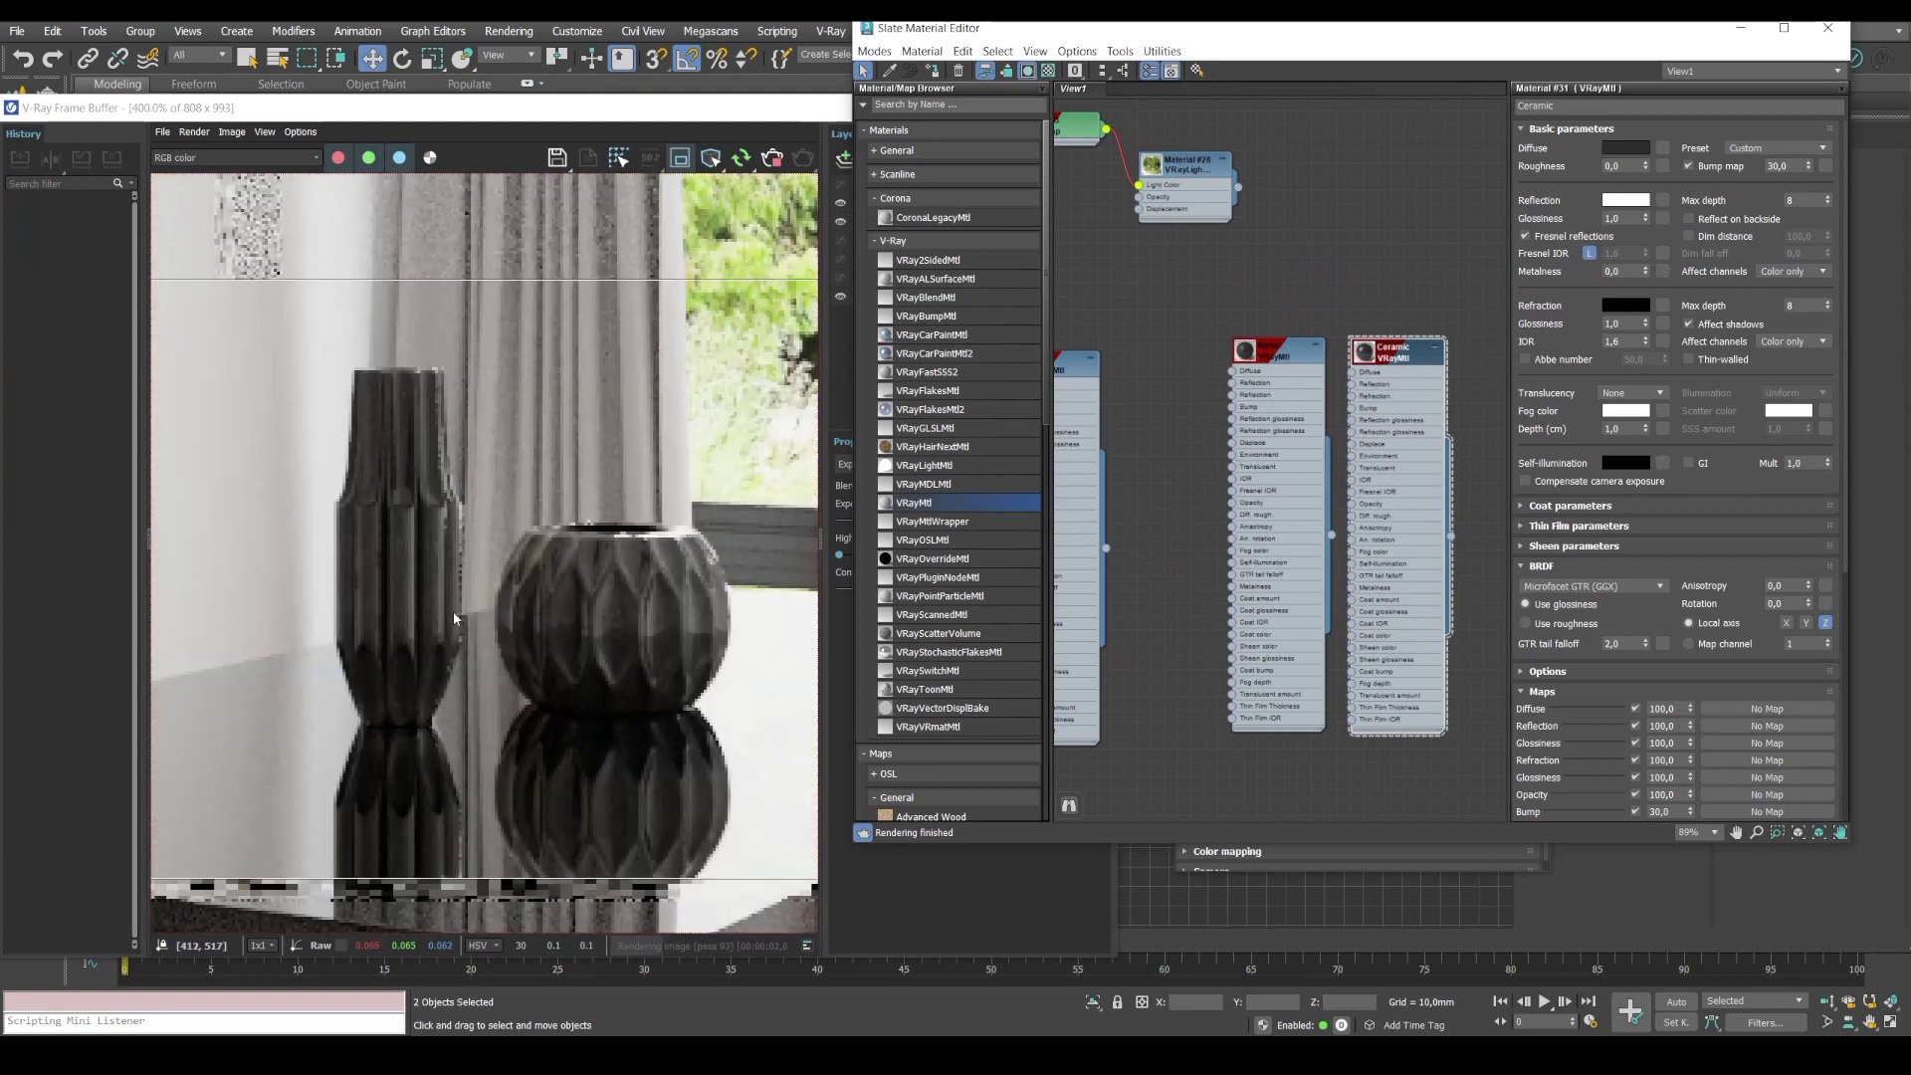
double_click(1612, 218)
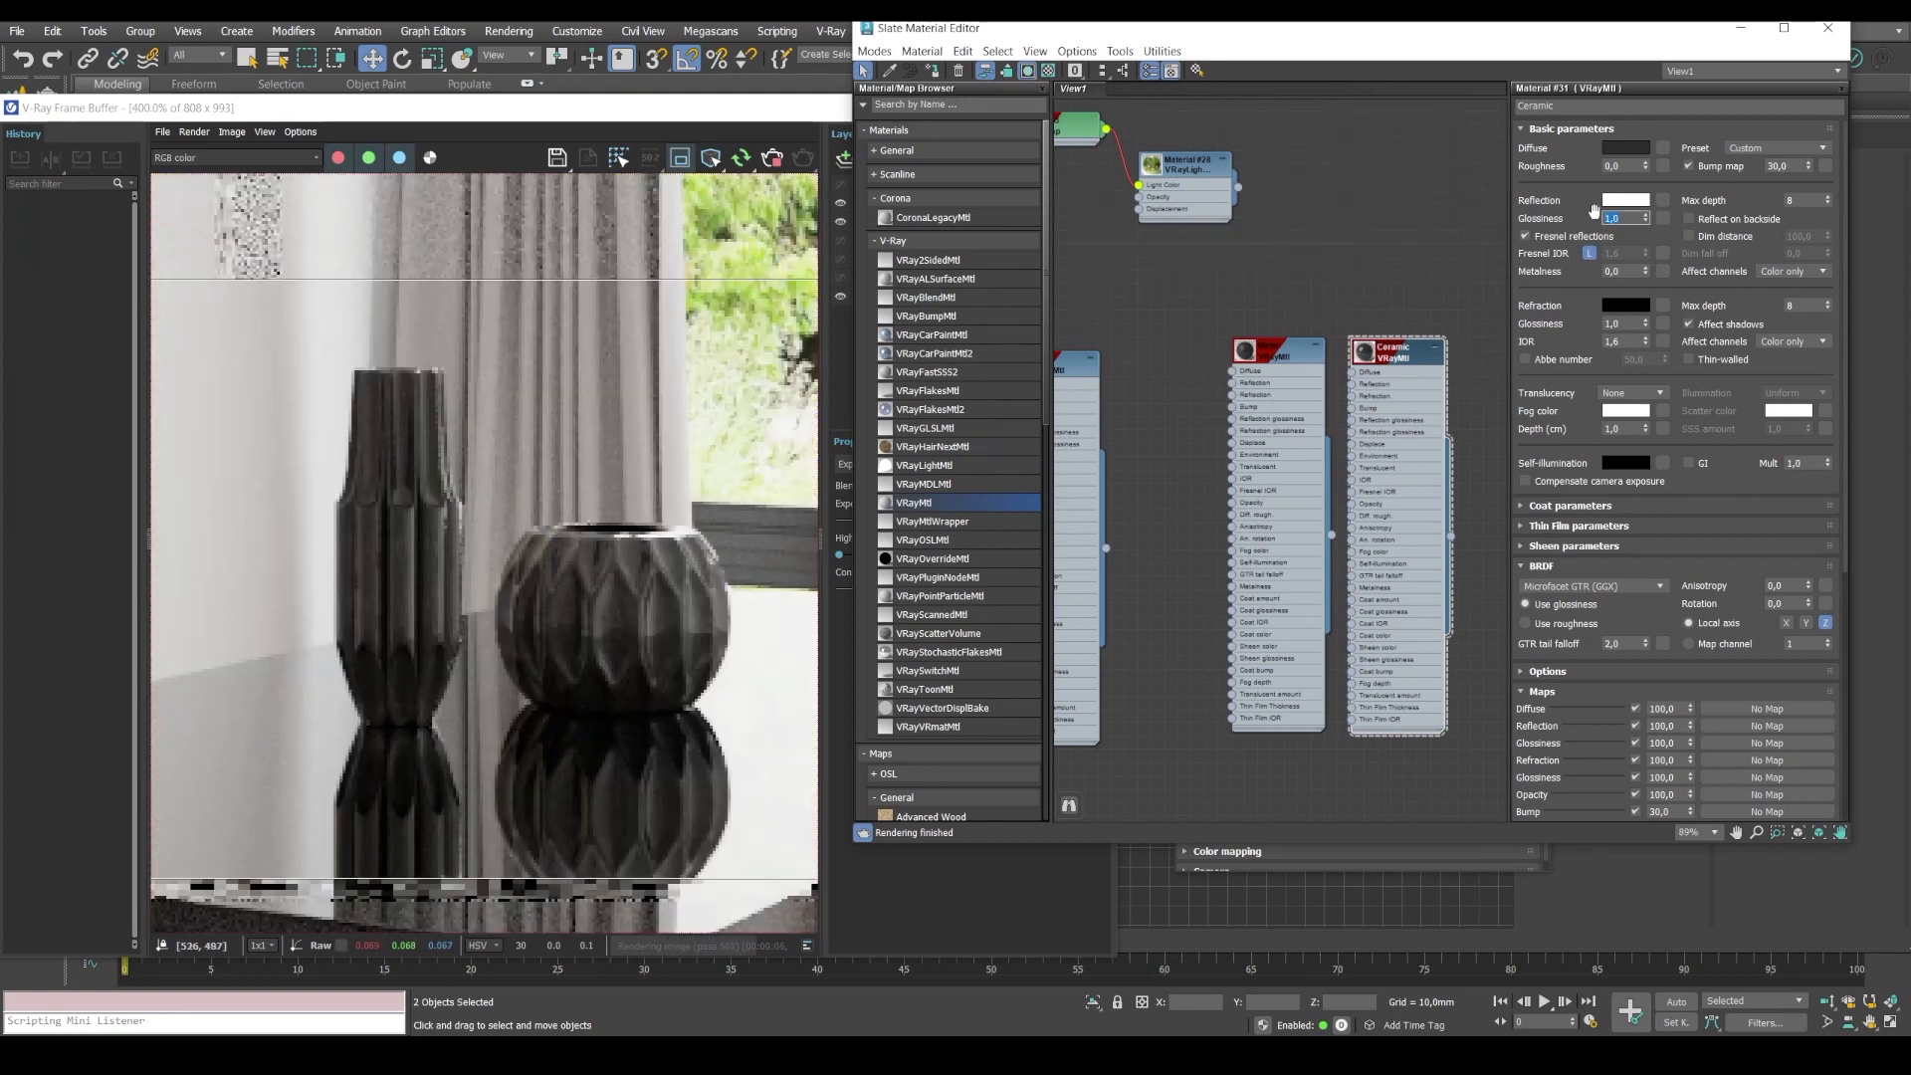
type("0,8")
key("Return")
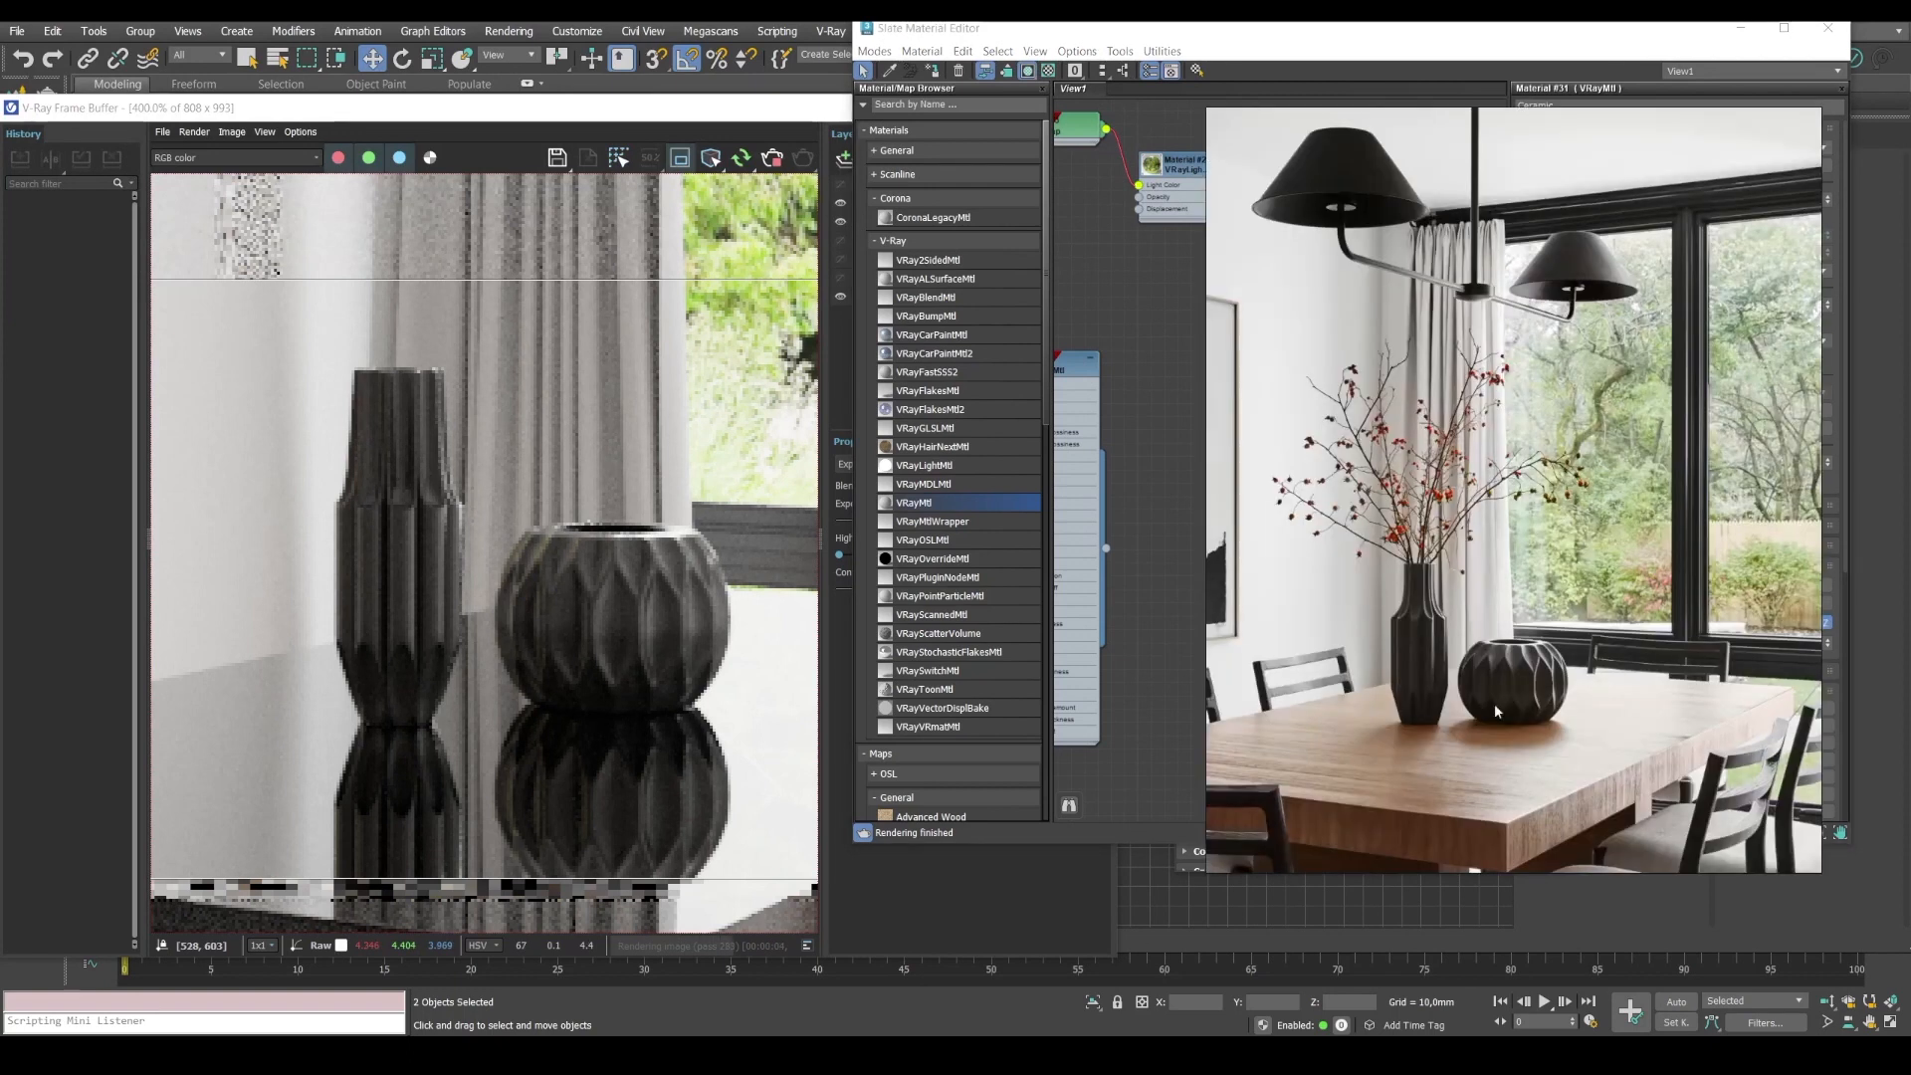
Set the Ceramic material's reflection colour to value 182 and its reflection glossiness to 0,7.
left_click(1740, 30)
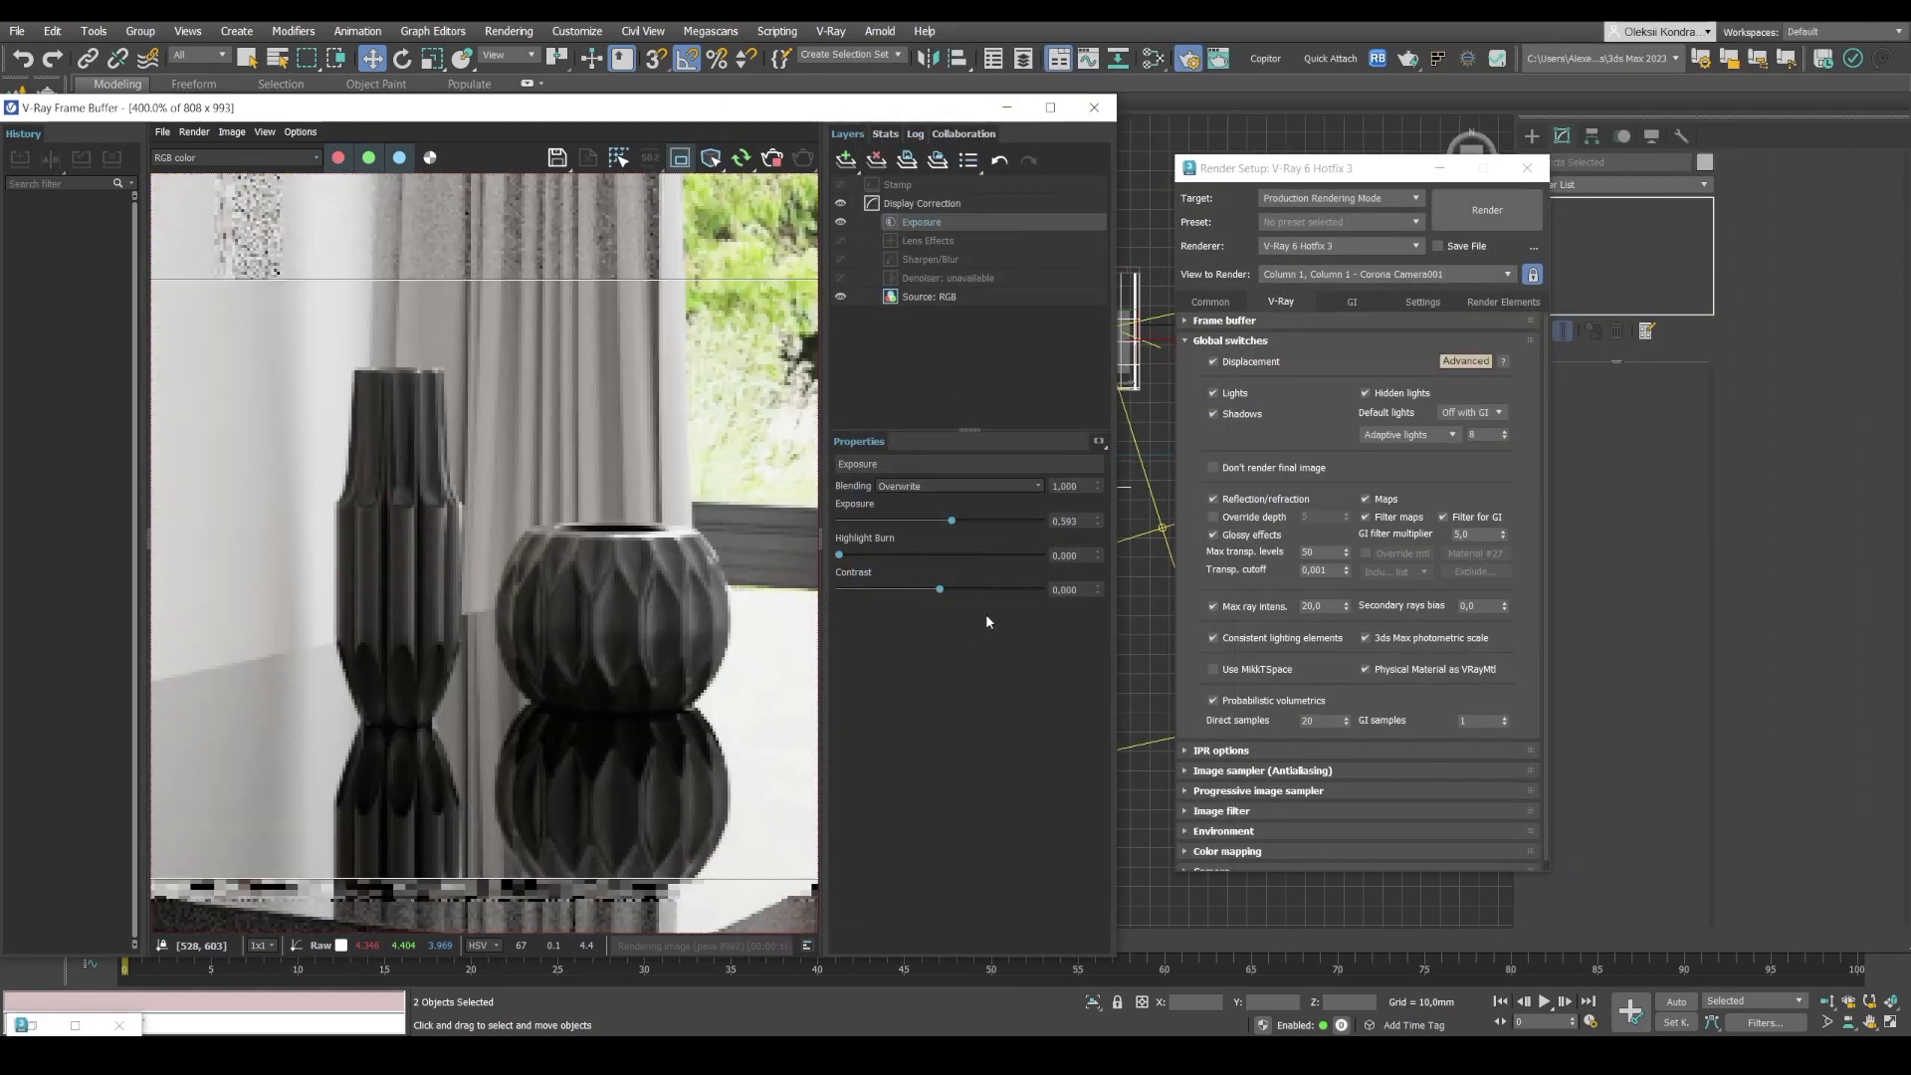
key("m")
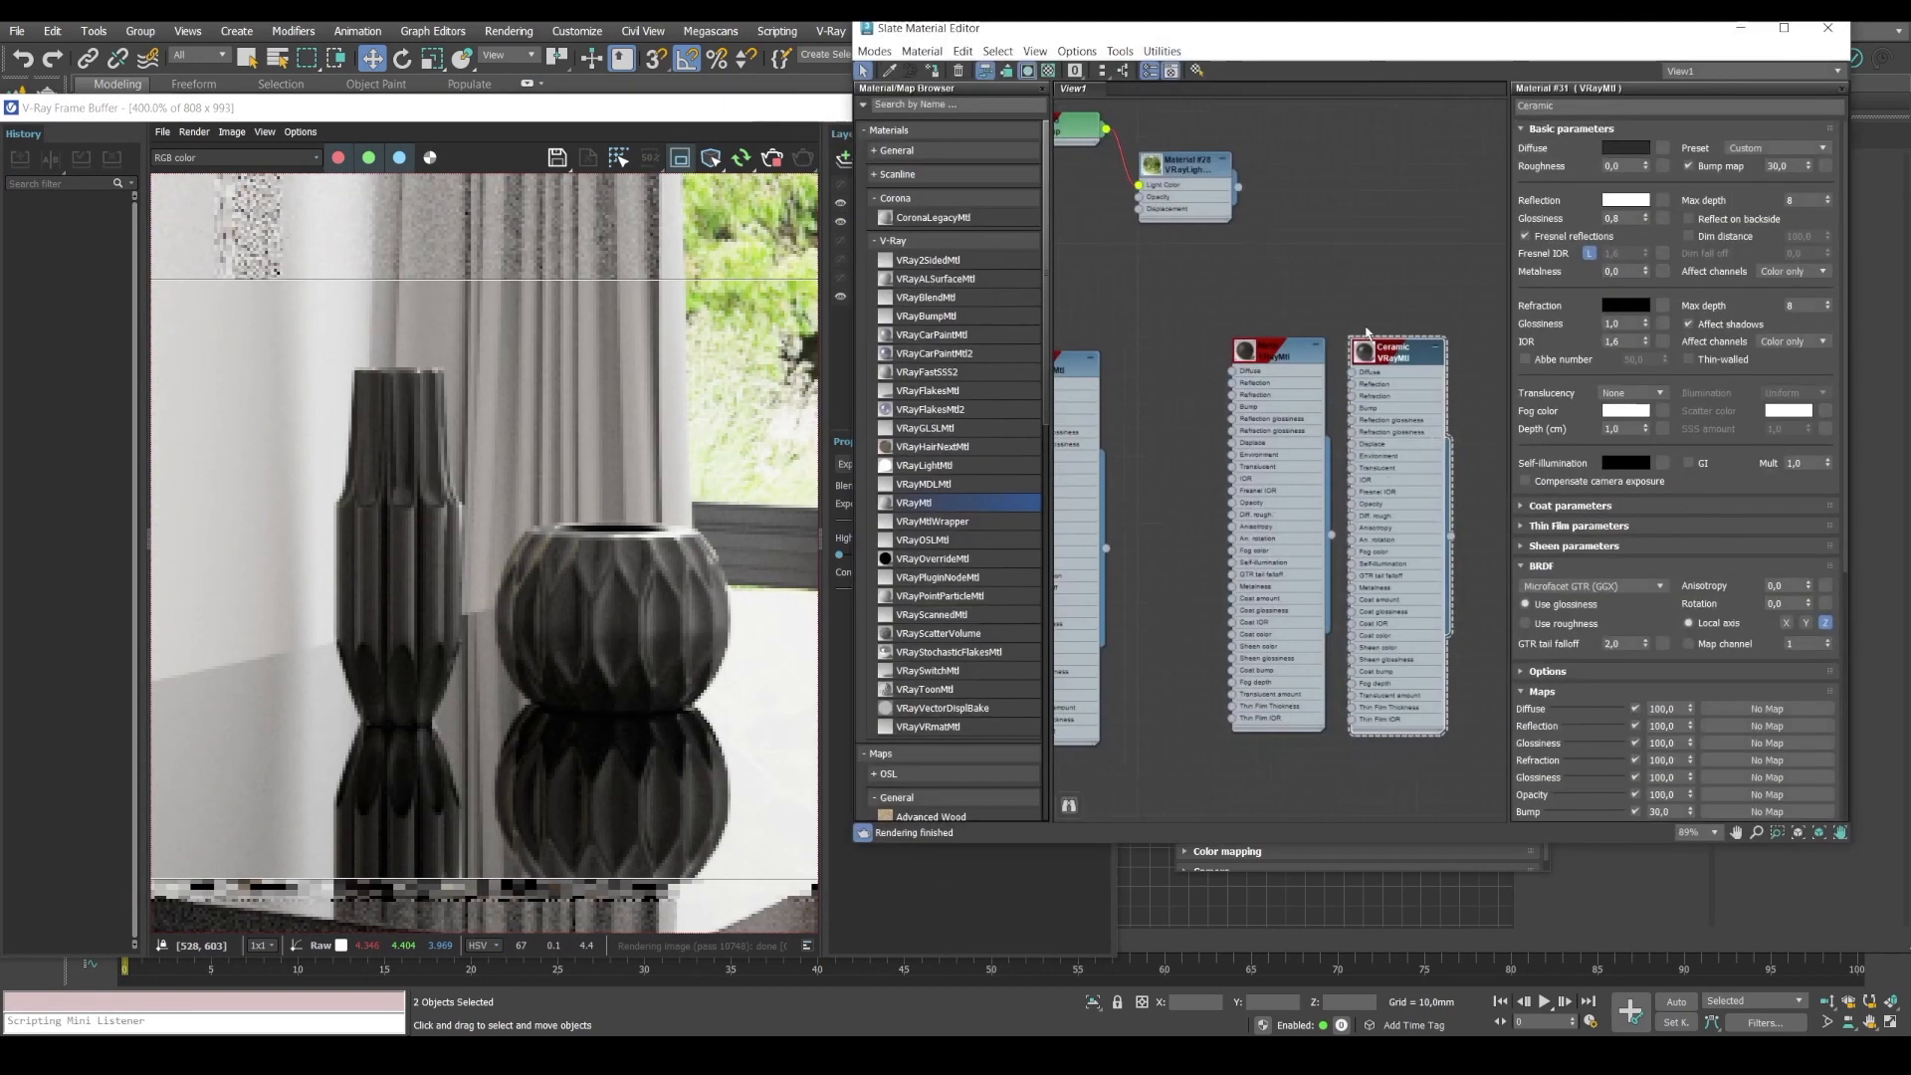
left_click(1612, 203)
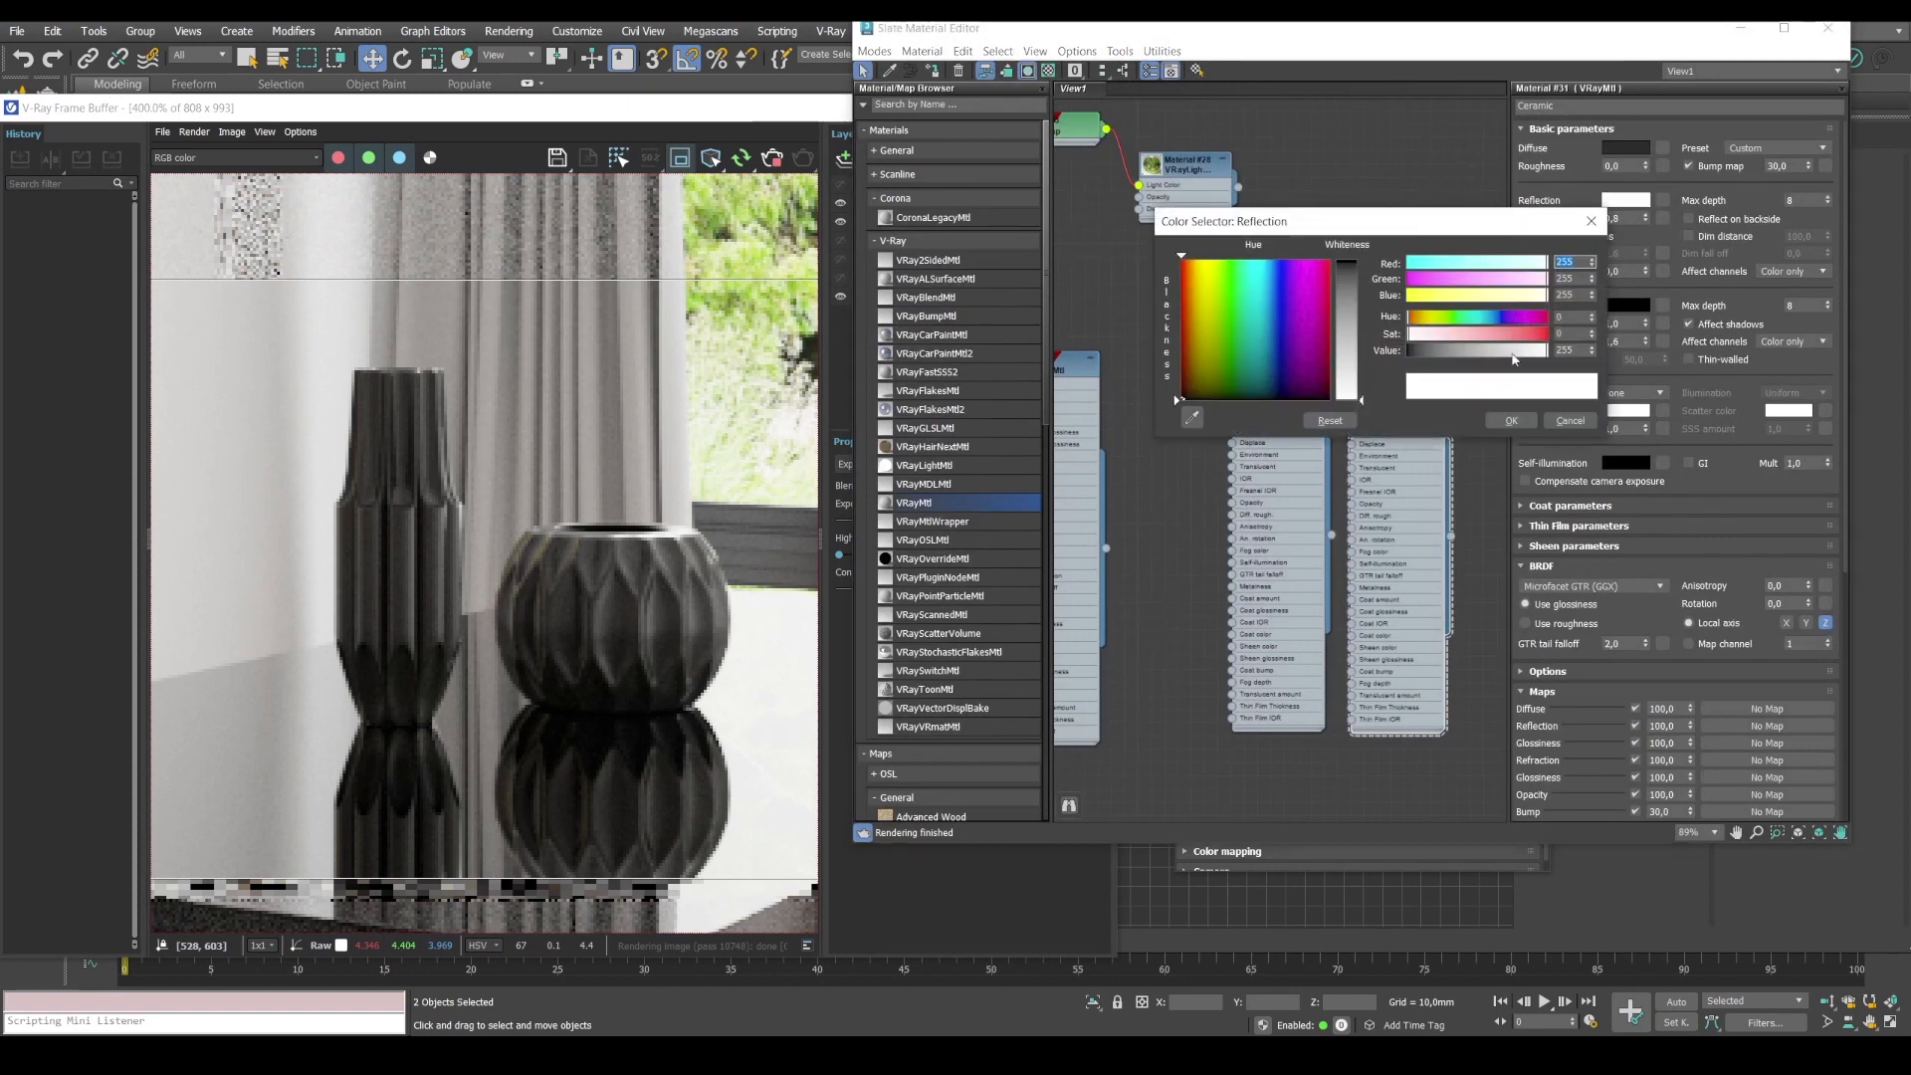
left_click_drag(1520, 353, 1505, 354)
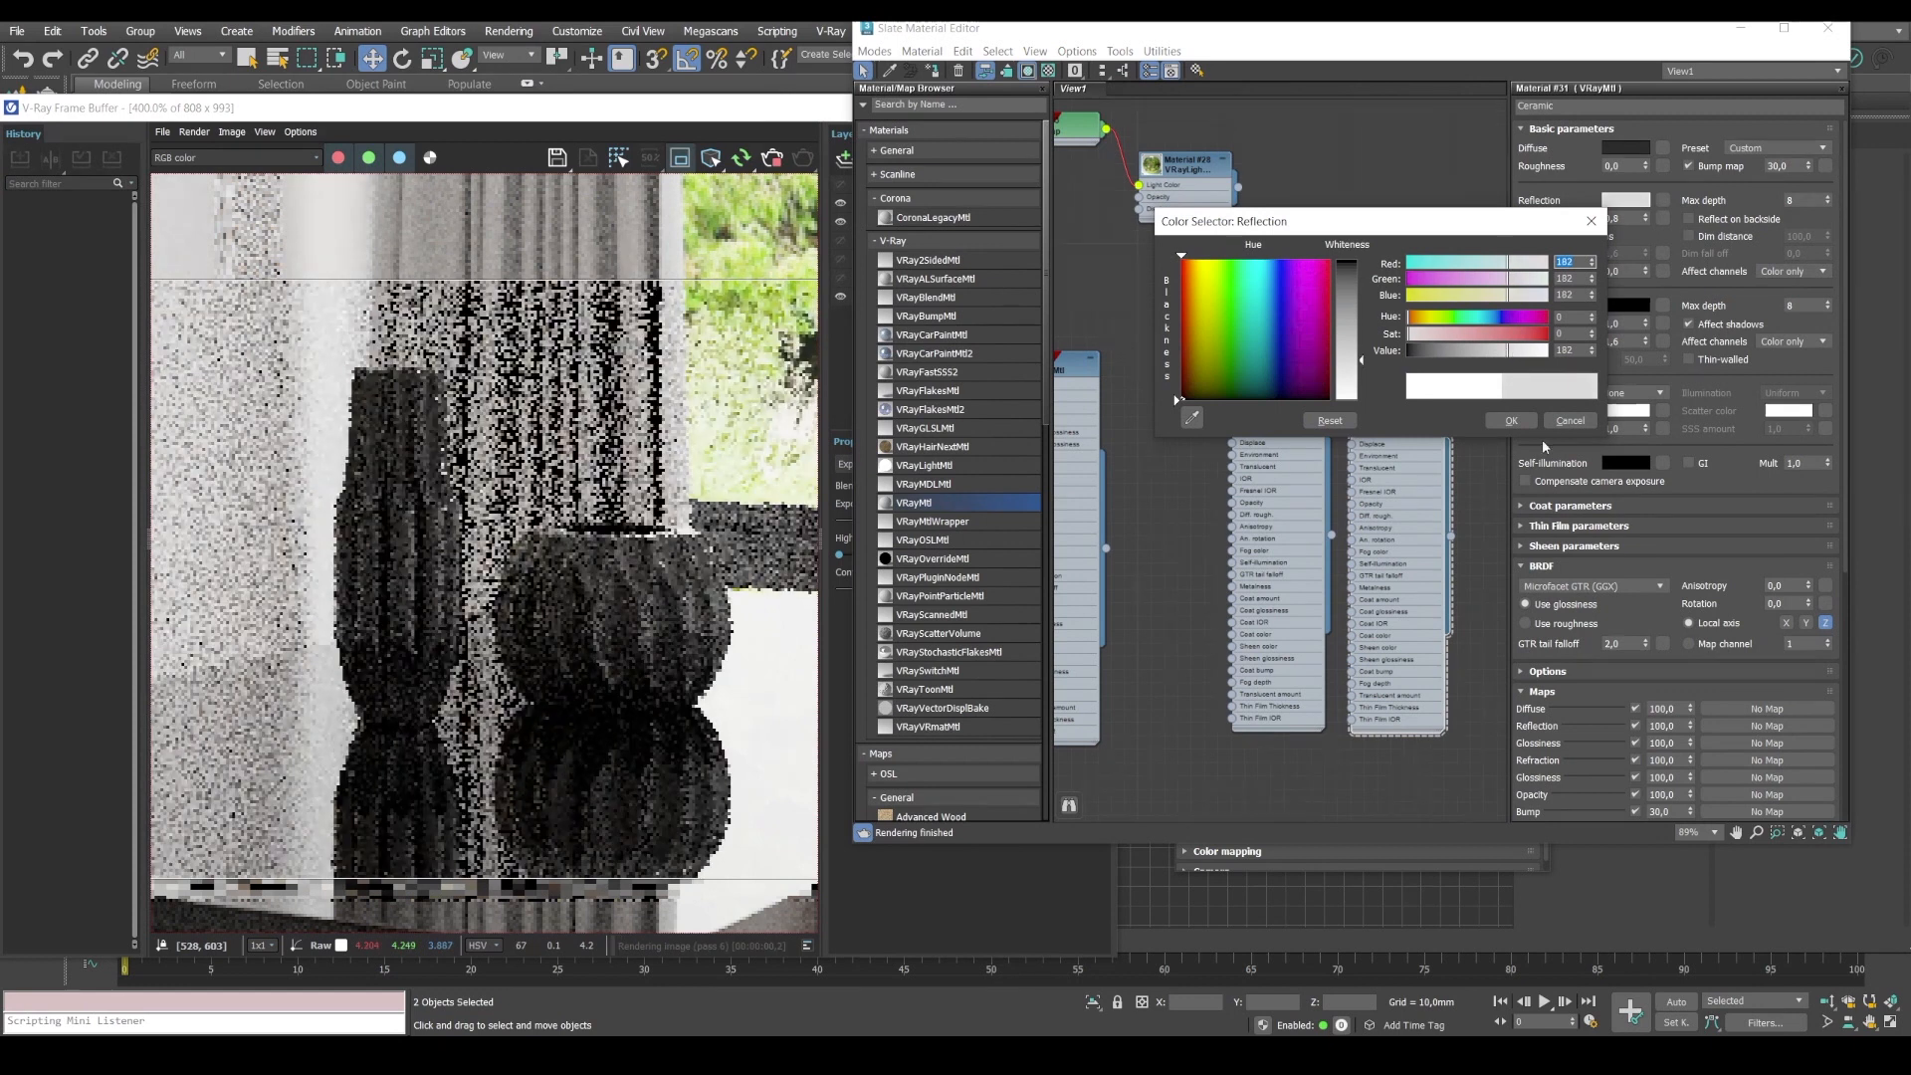
left_click(1510, 420)
left_click(1624, 219)
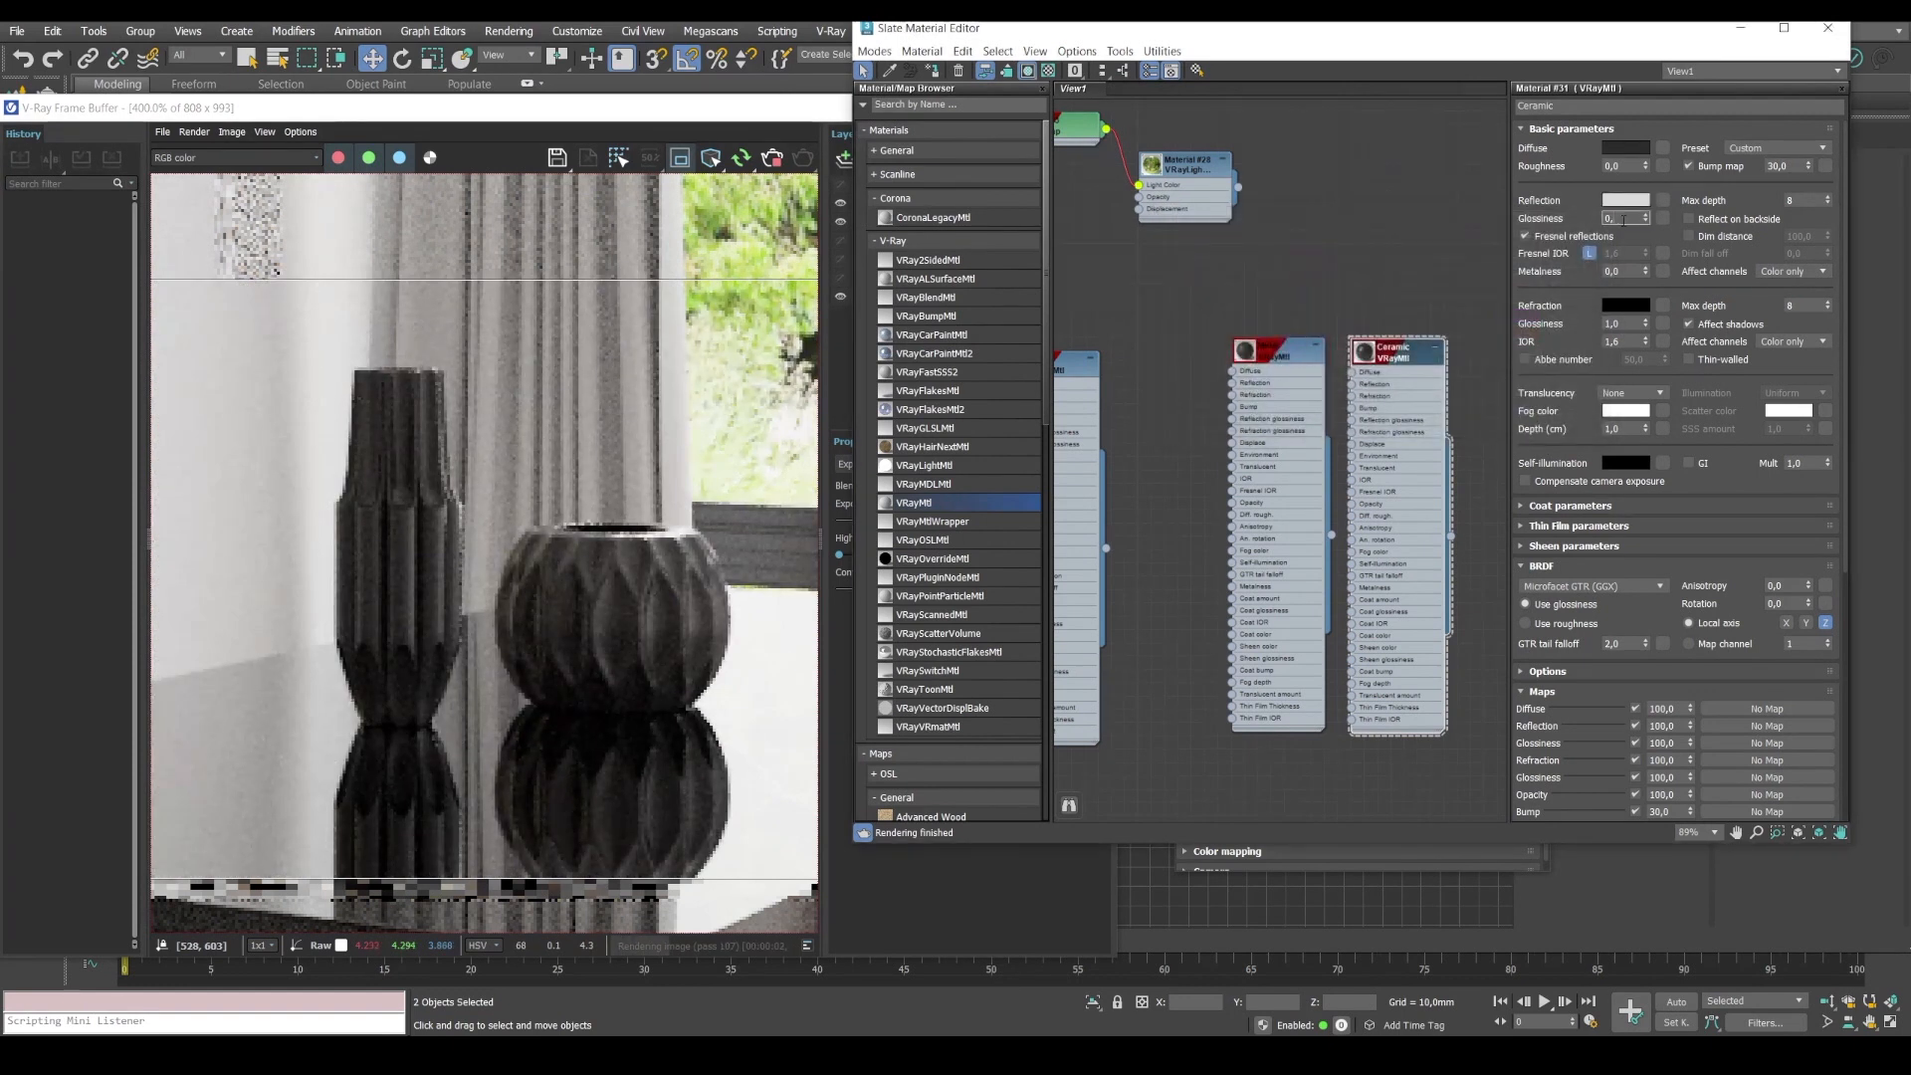
key("Return")
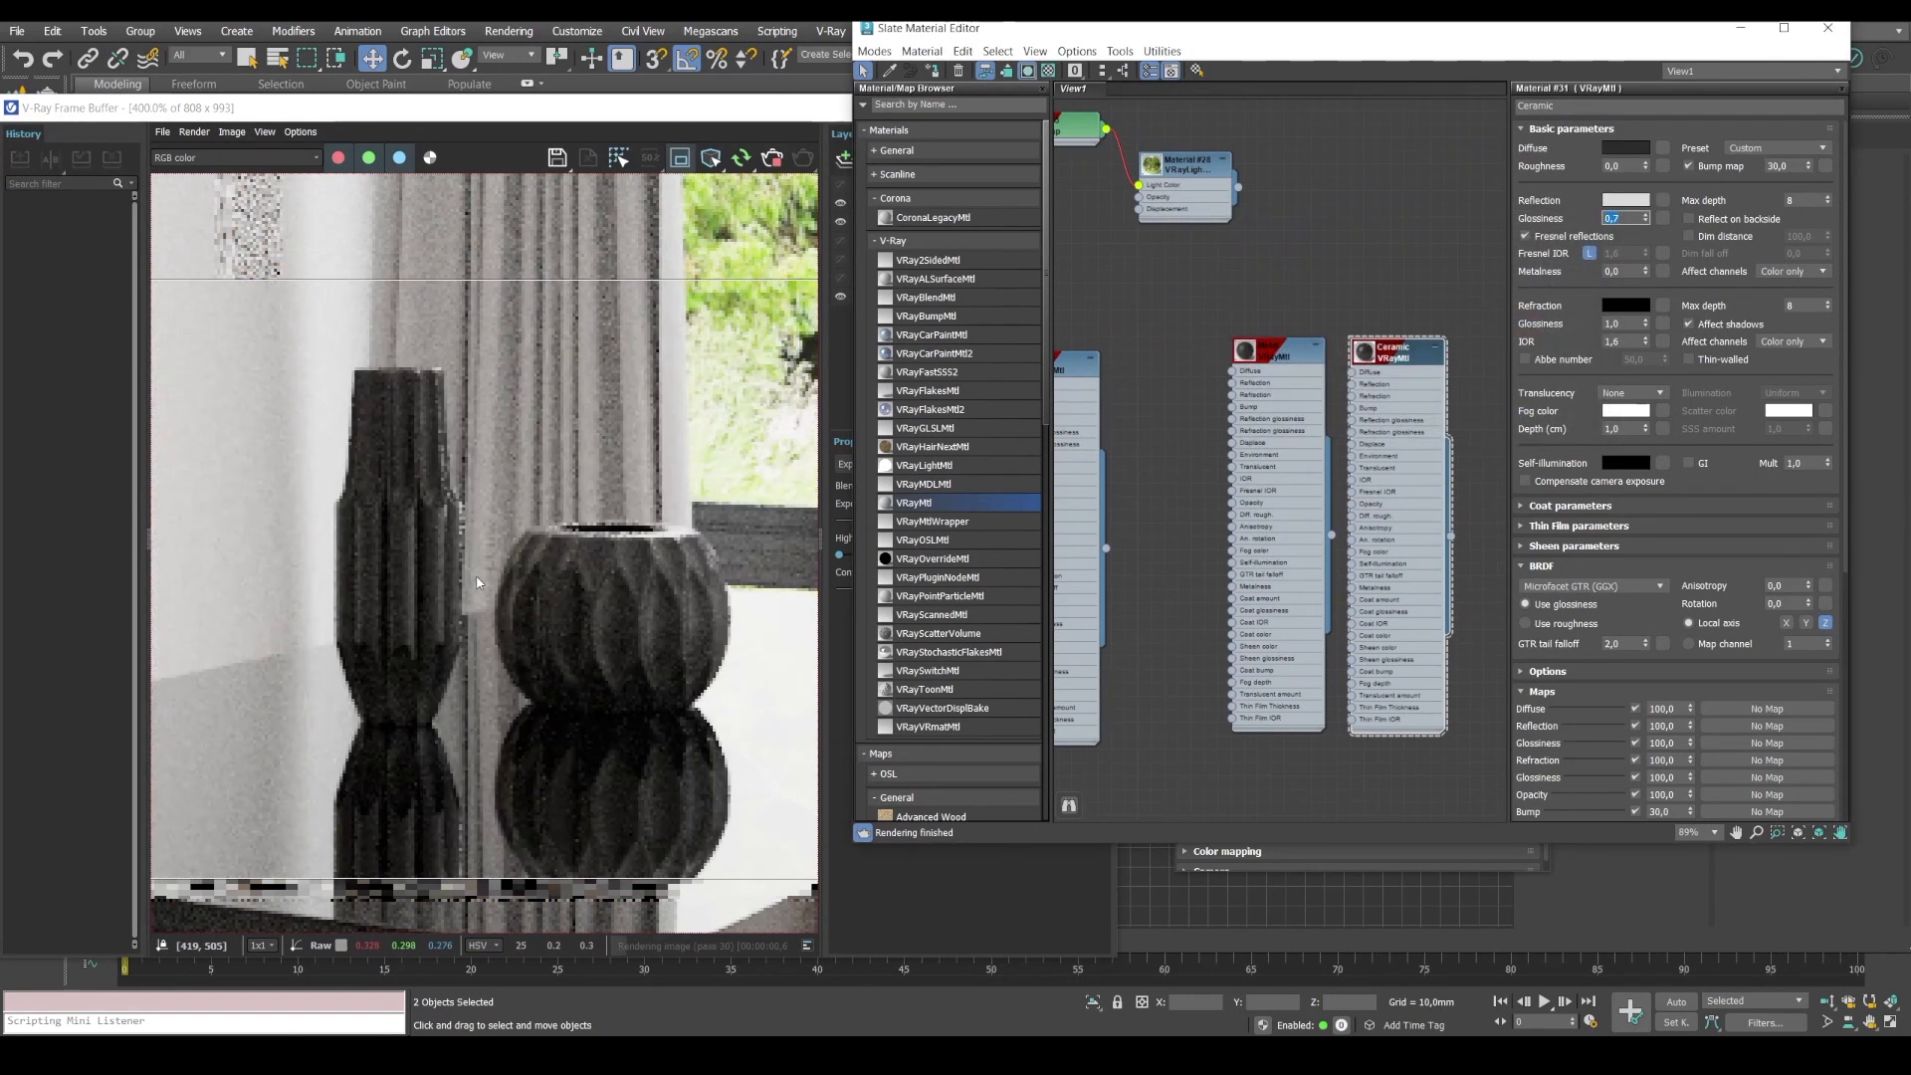
Restrict the interactive render to a region around the framed pictures on the wall.
left_click(543, 574)
scroll(657, 578, "down", 2)
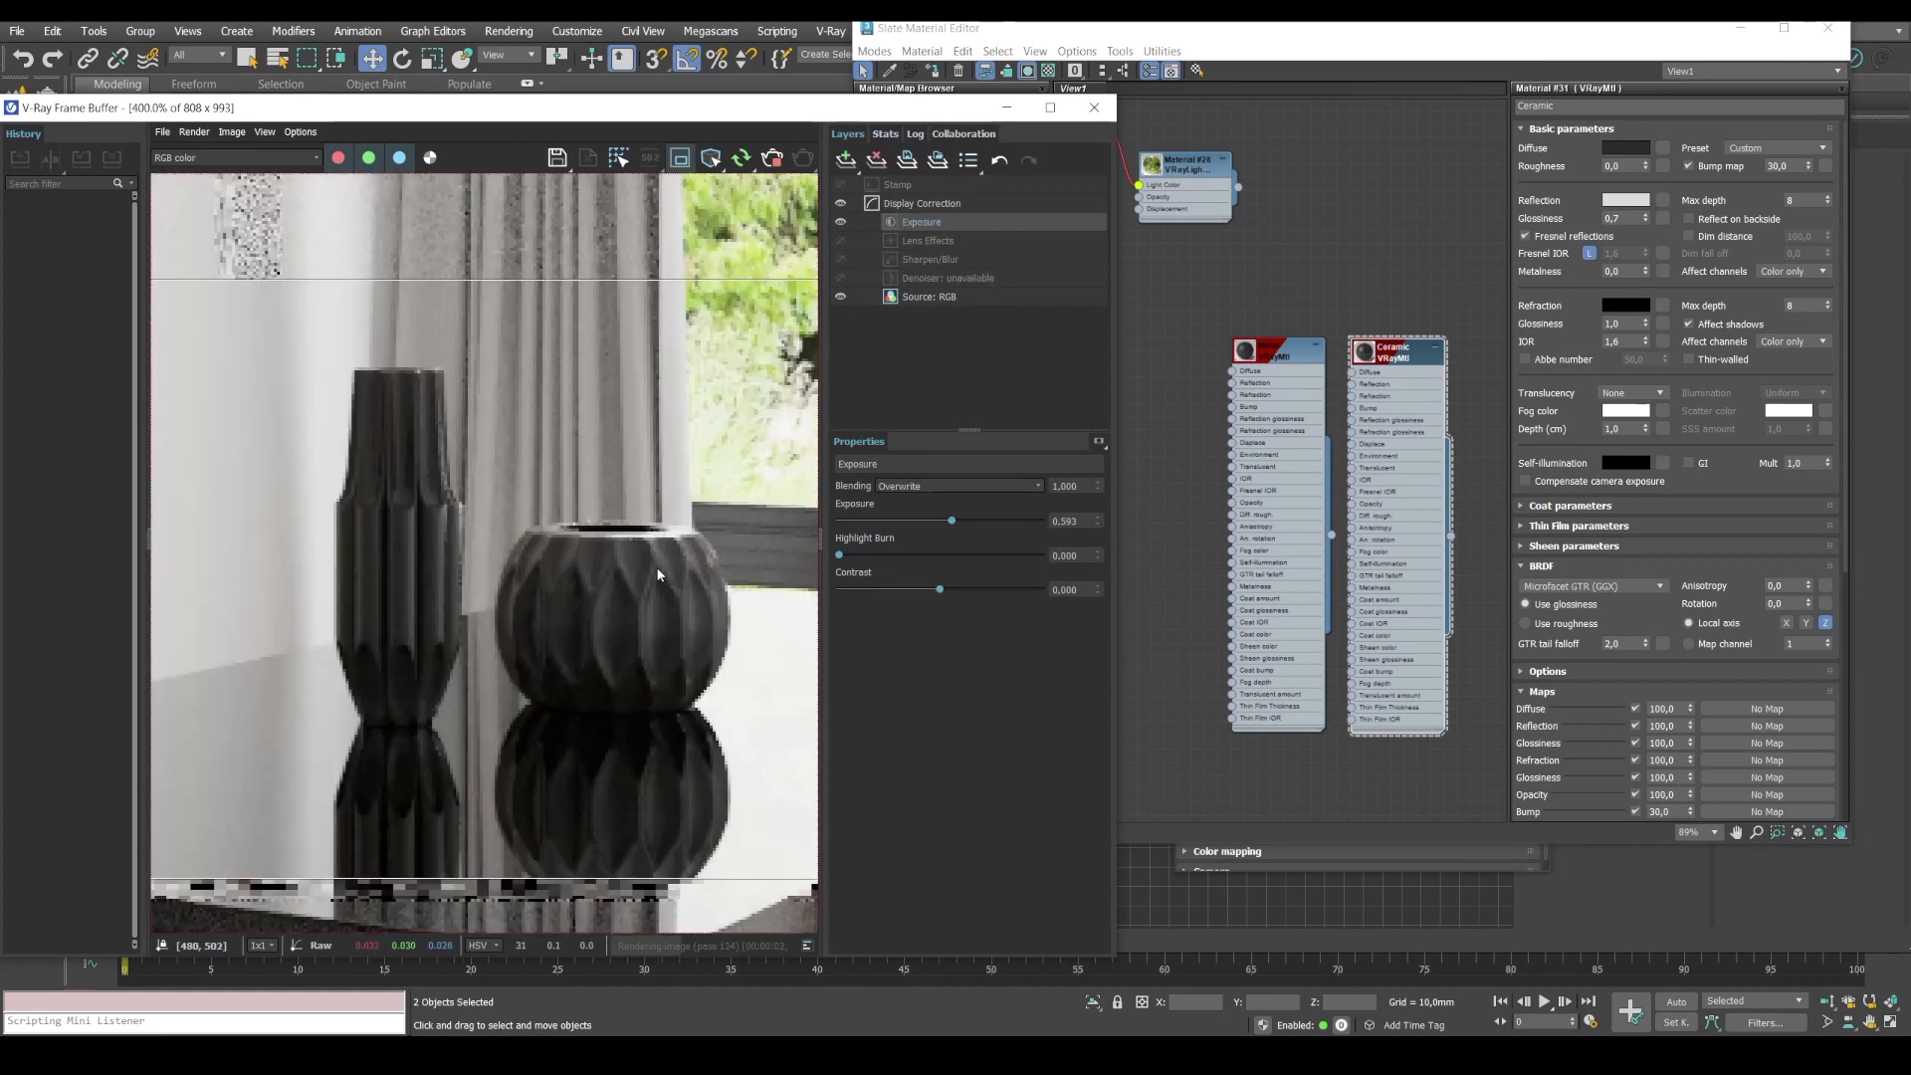
scroll(637, 518, "down", 2)
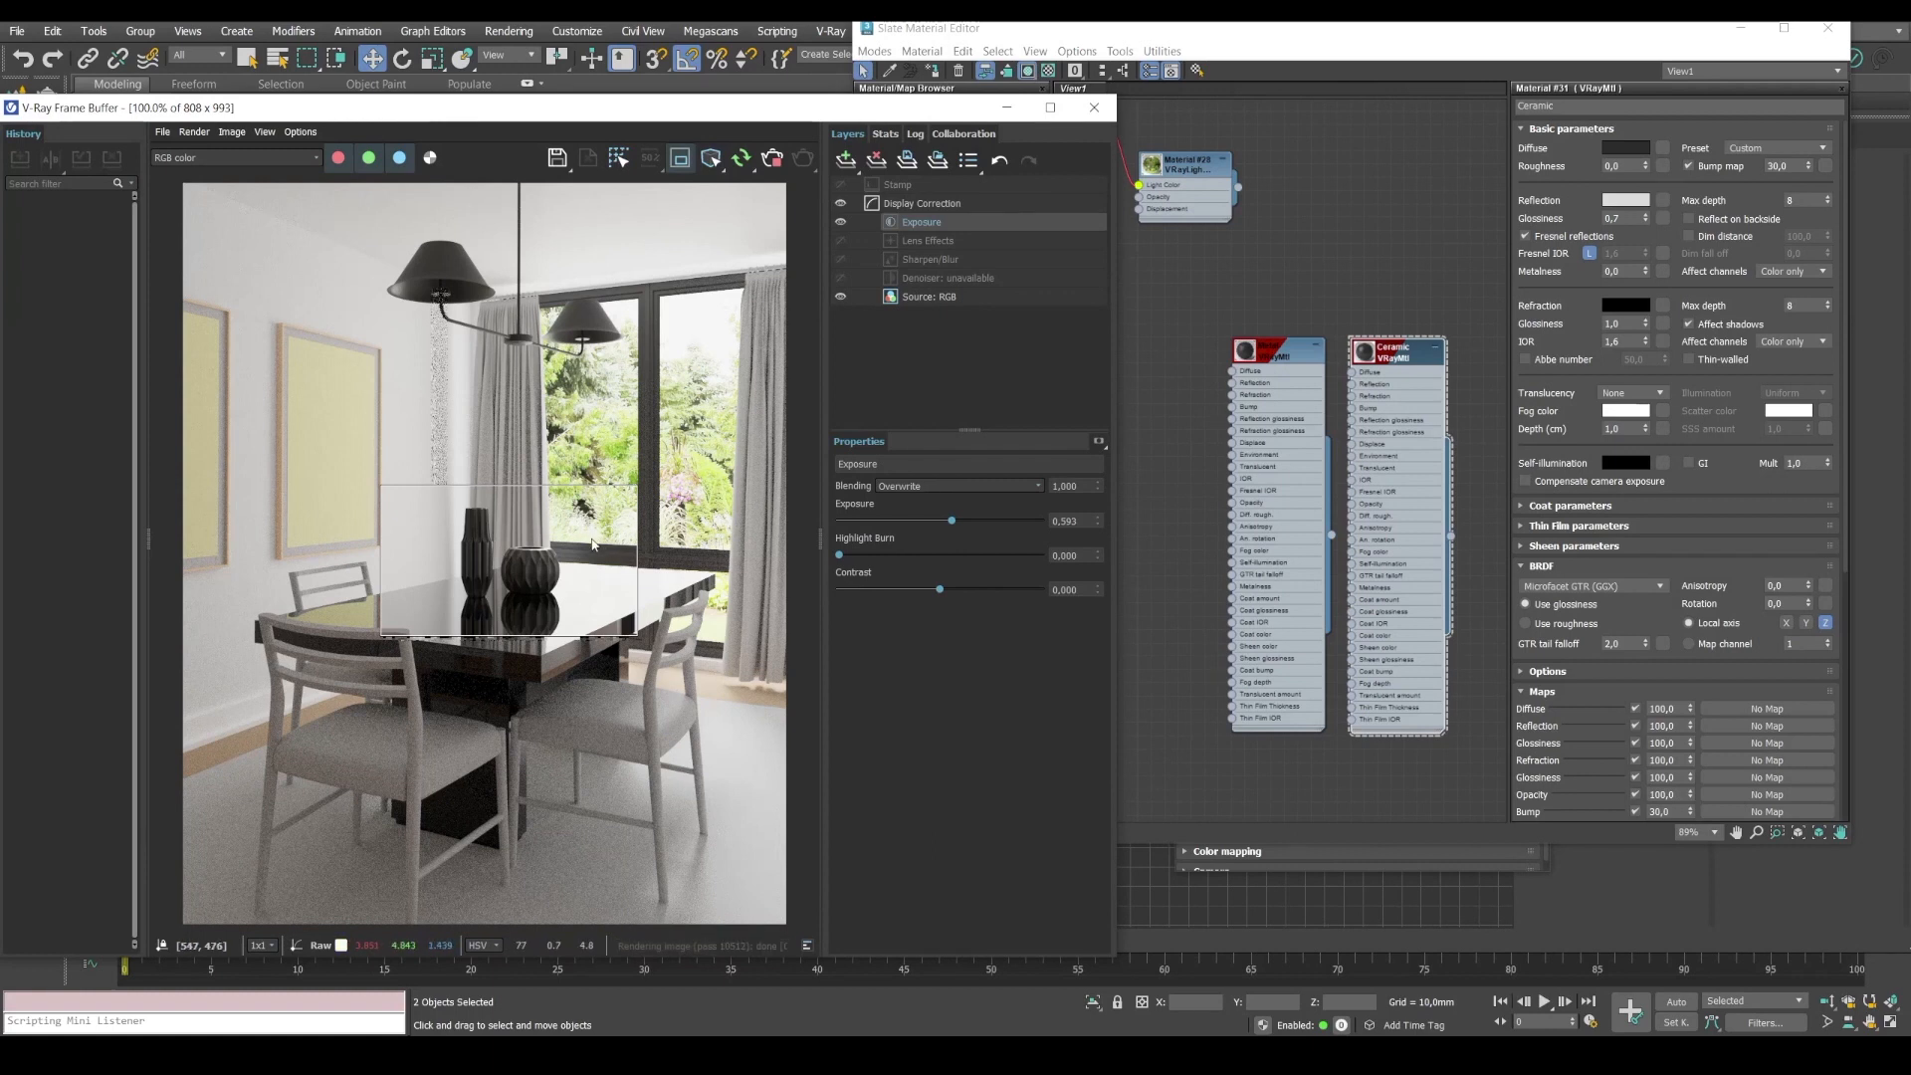
left_click_drag(575, 547, 183, 278)
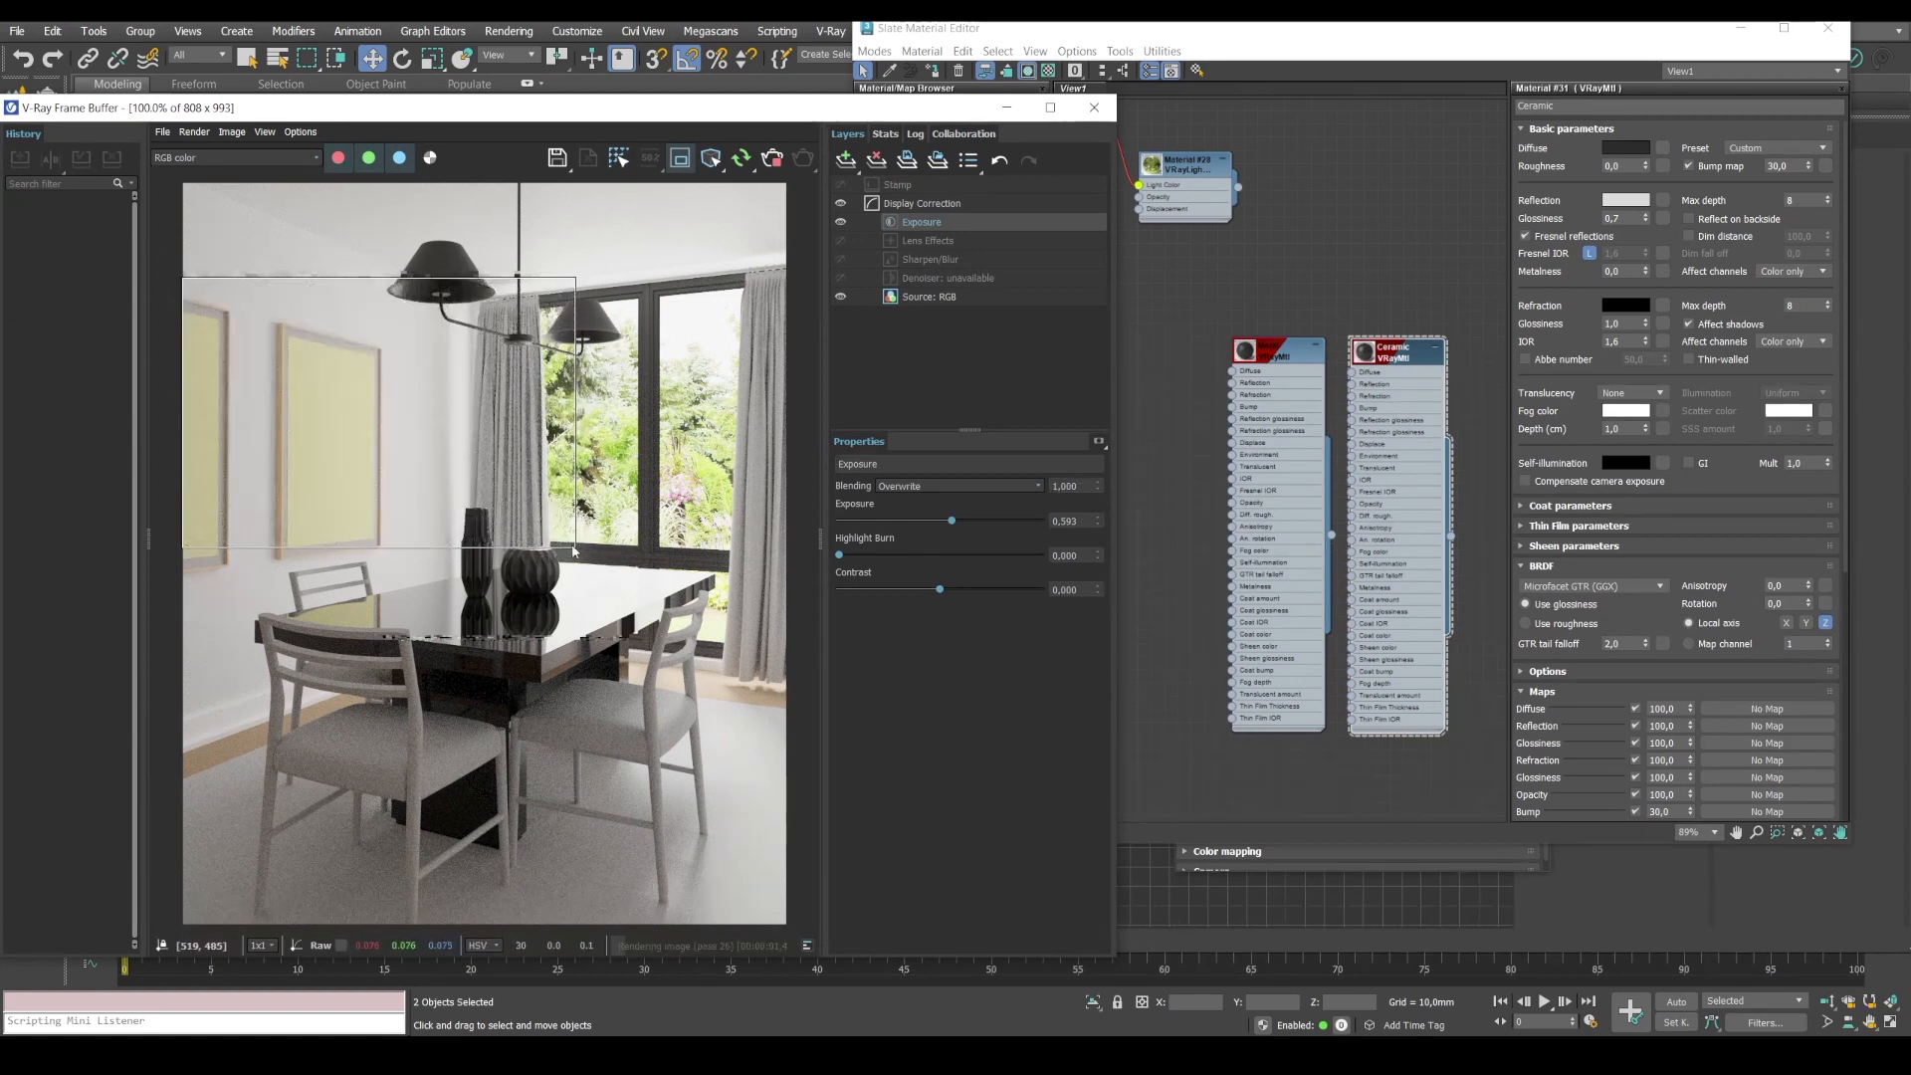
left_click_drag(392, 303, 119, 624)
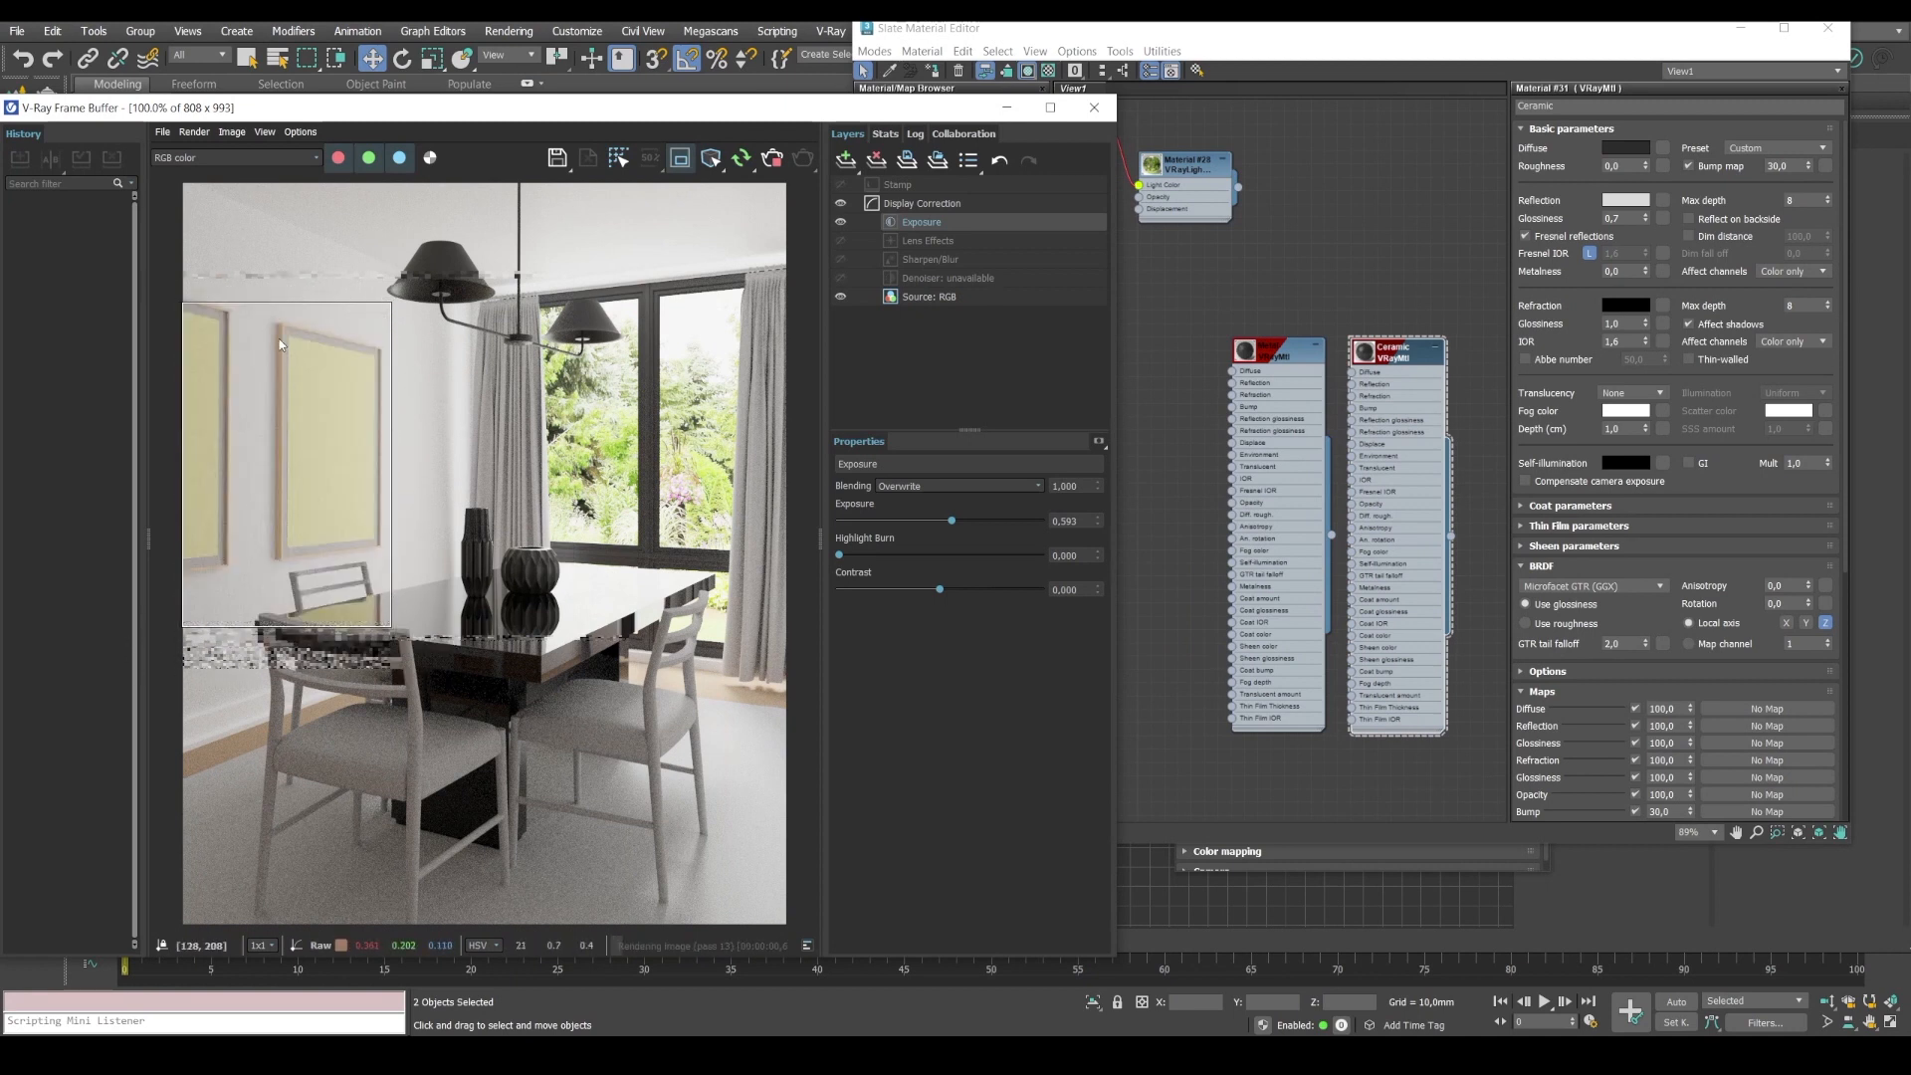
scroll(280, 345, "up", 1)
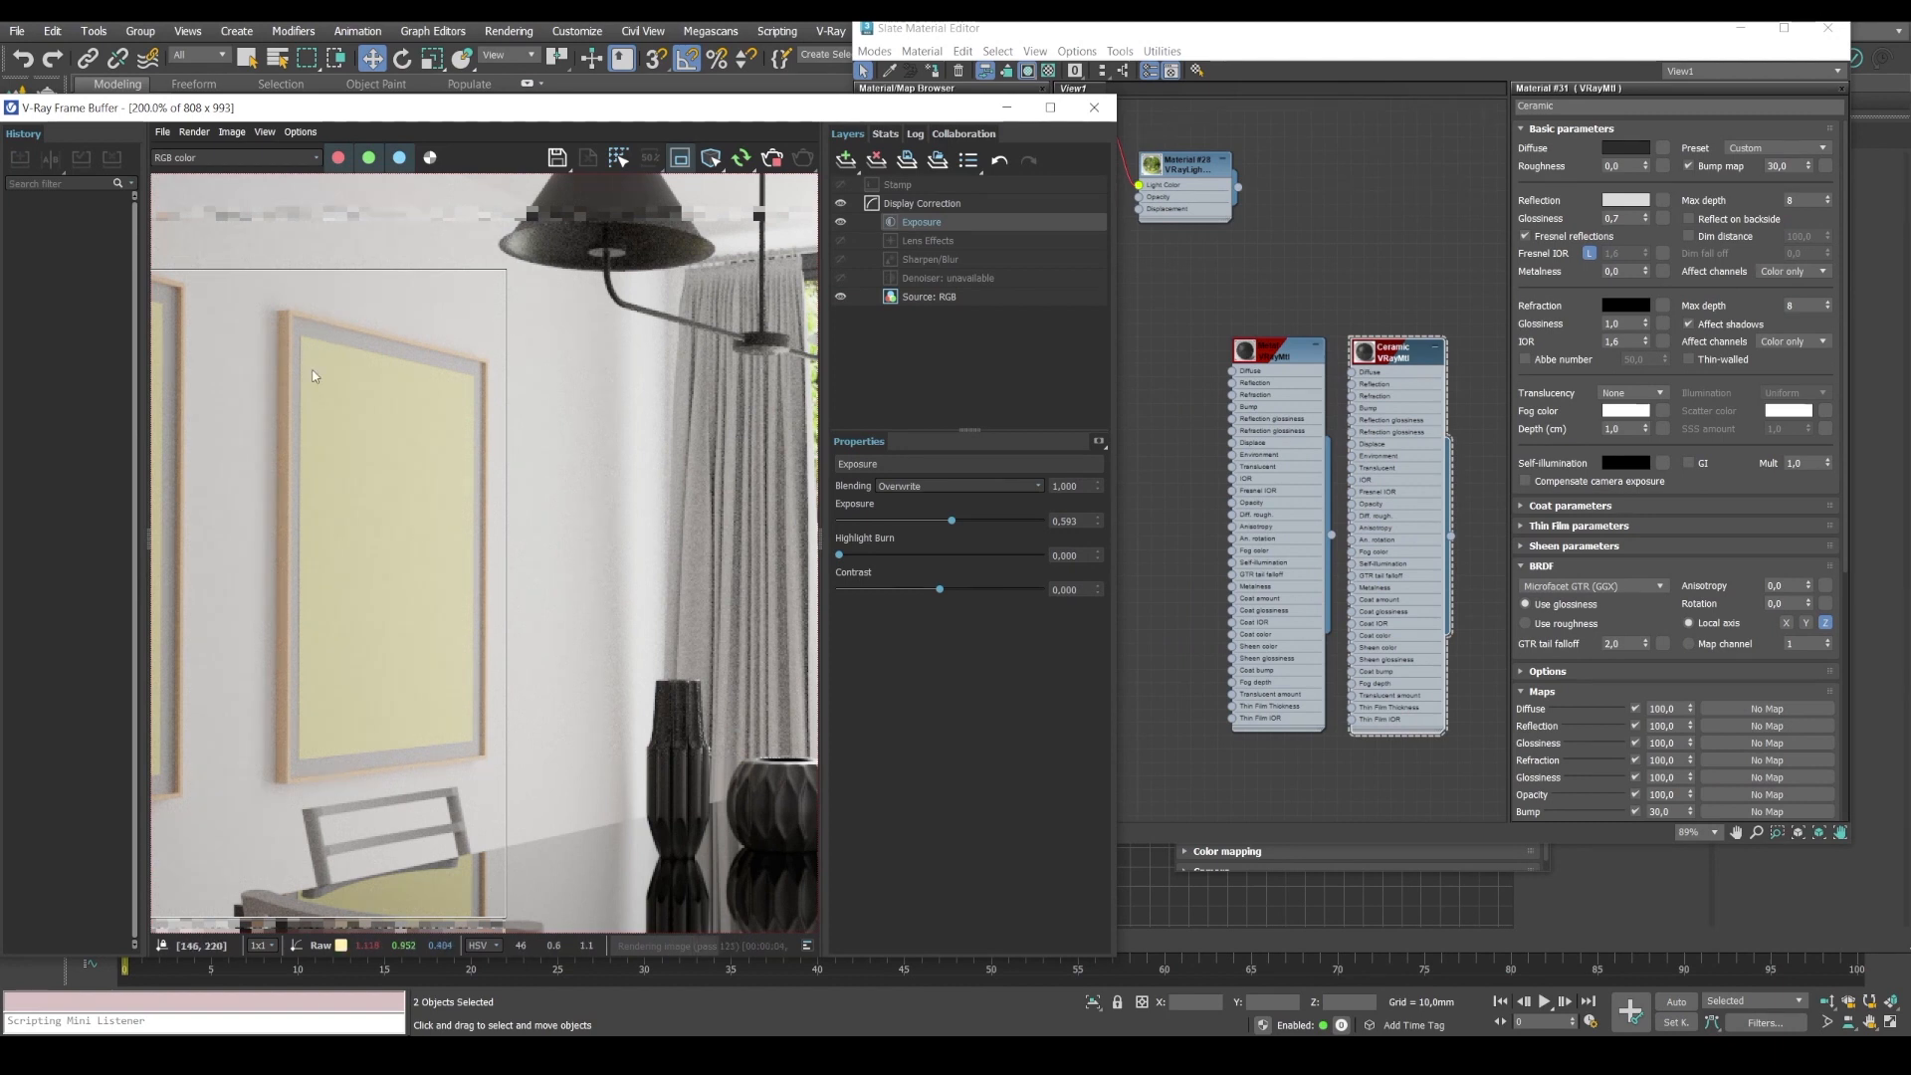
Create a new VRayMtl beside the Ceramic material and name it White_plastic.
left_click(1381, 223)
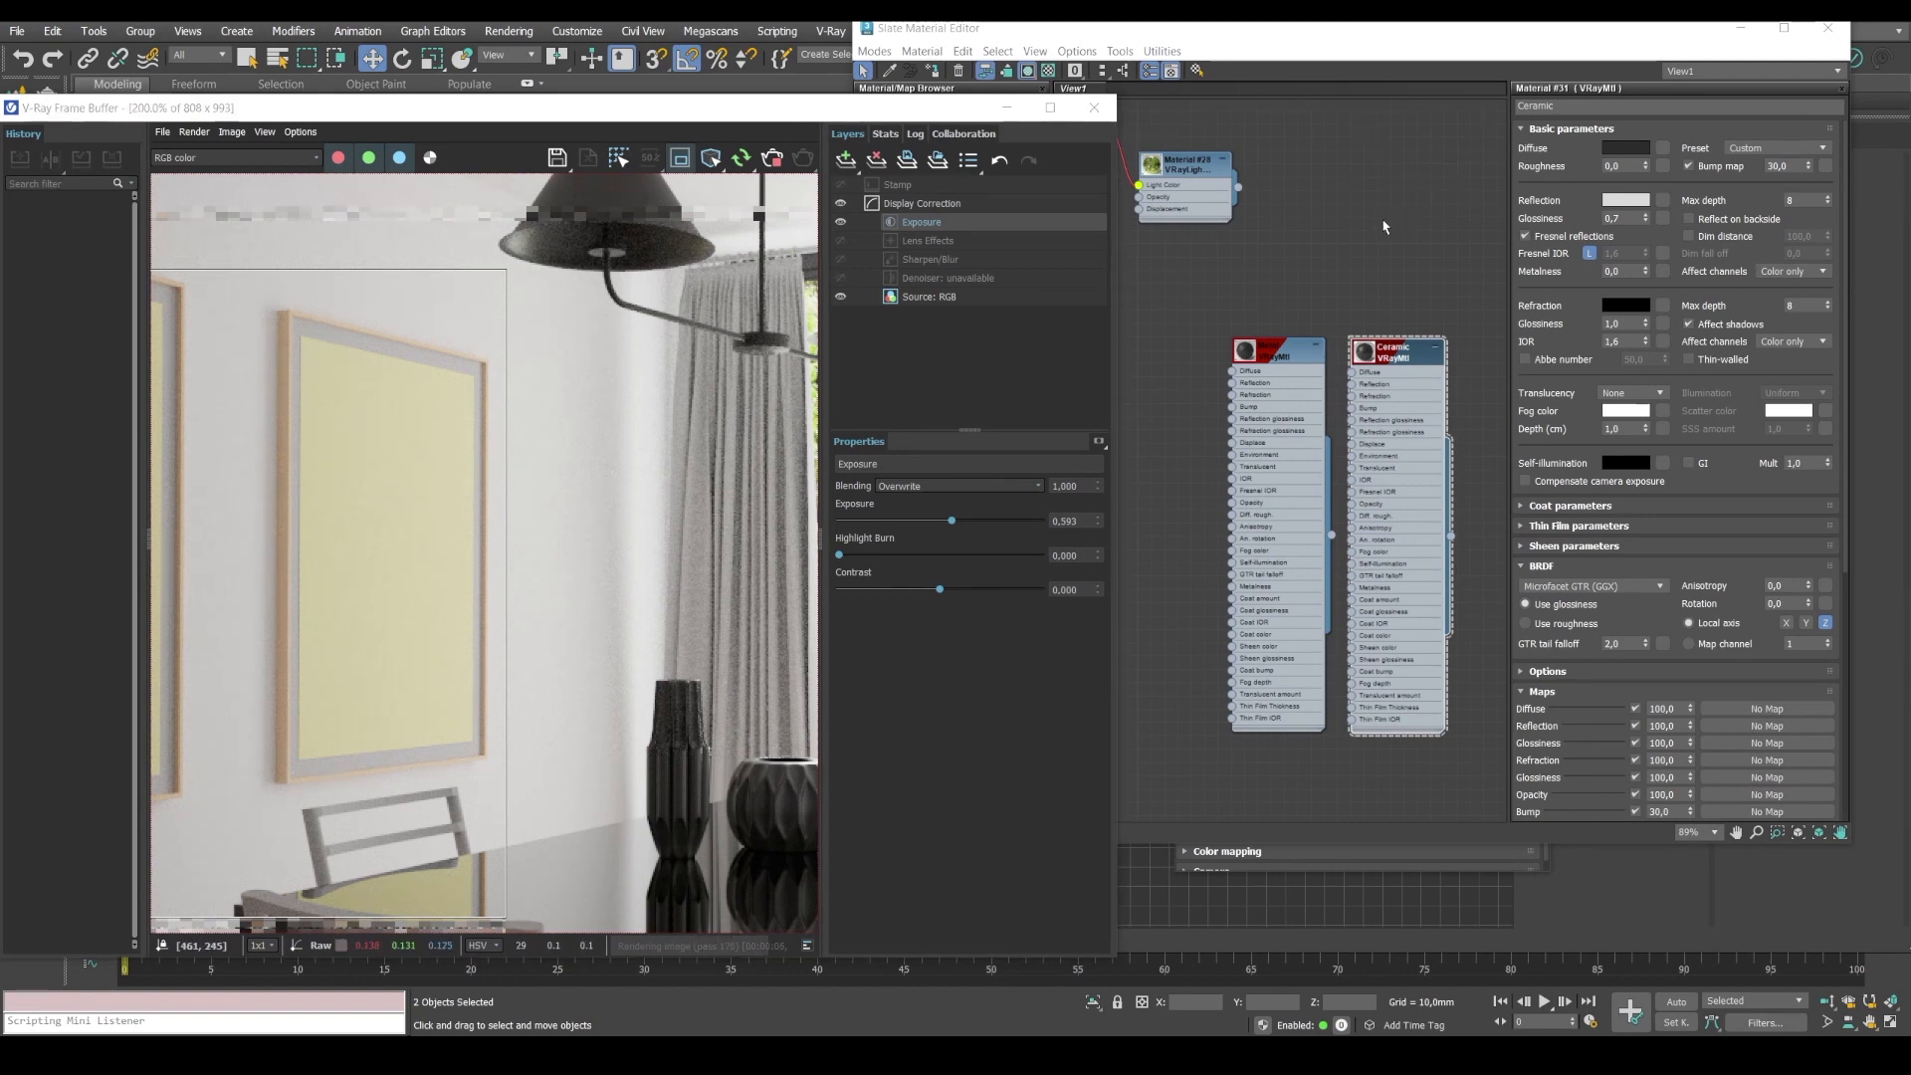
scroll(1382, 223, "down", 1)
middle_click_drag(1381, 223, 1266, 282)
scroll(1200, 333, "down", 1)
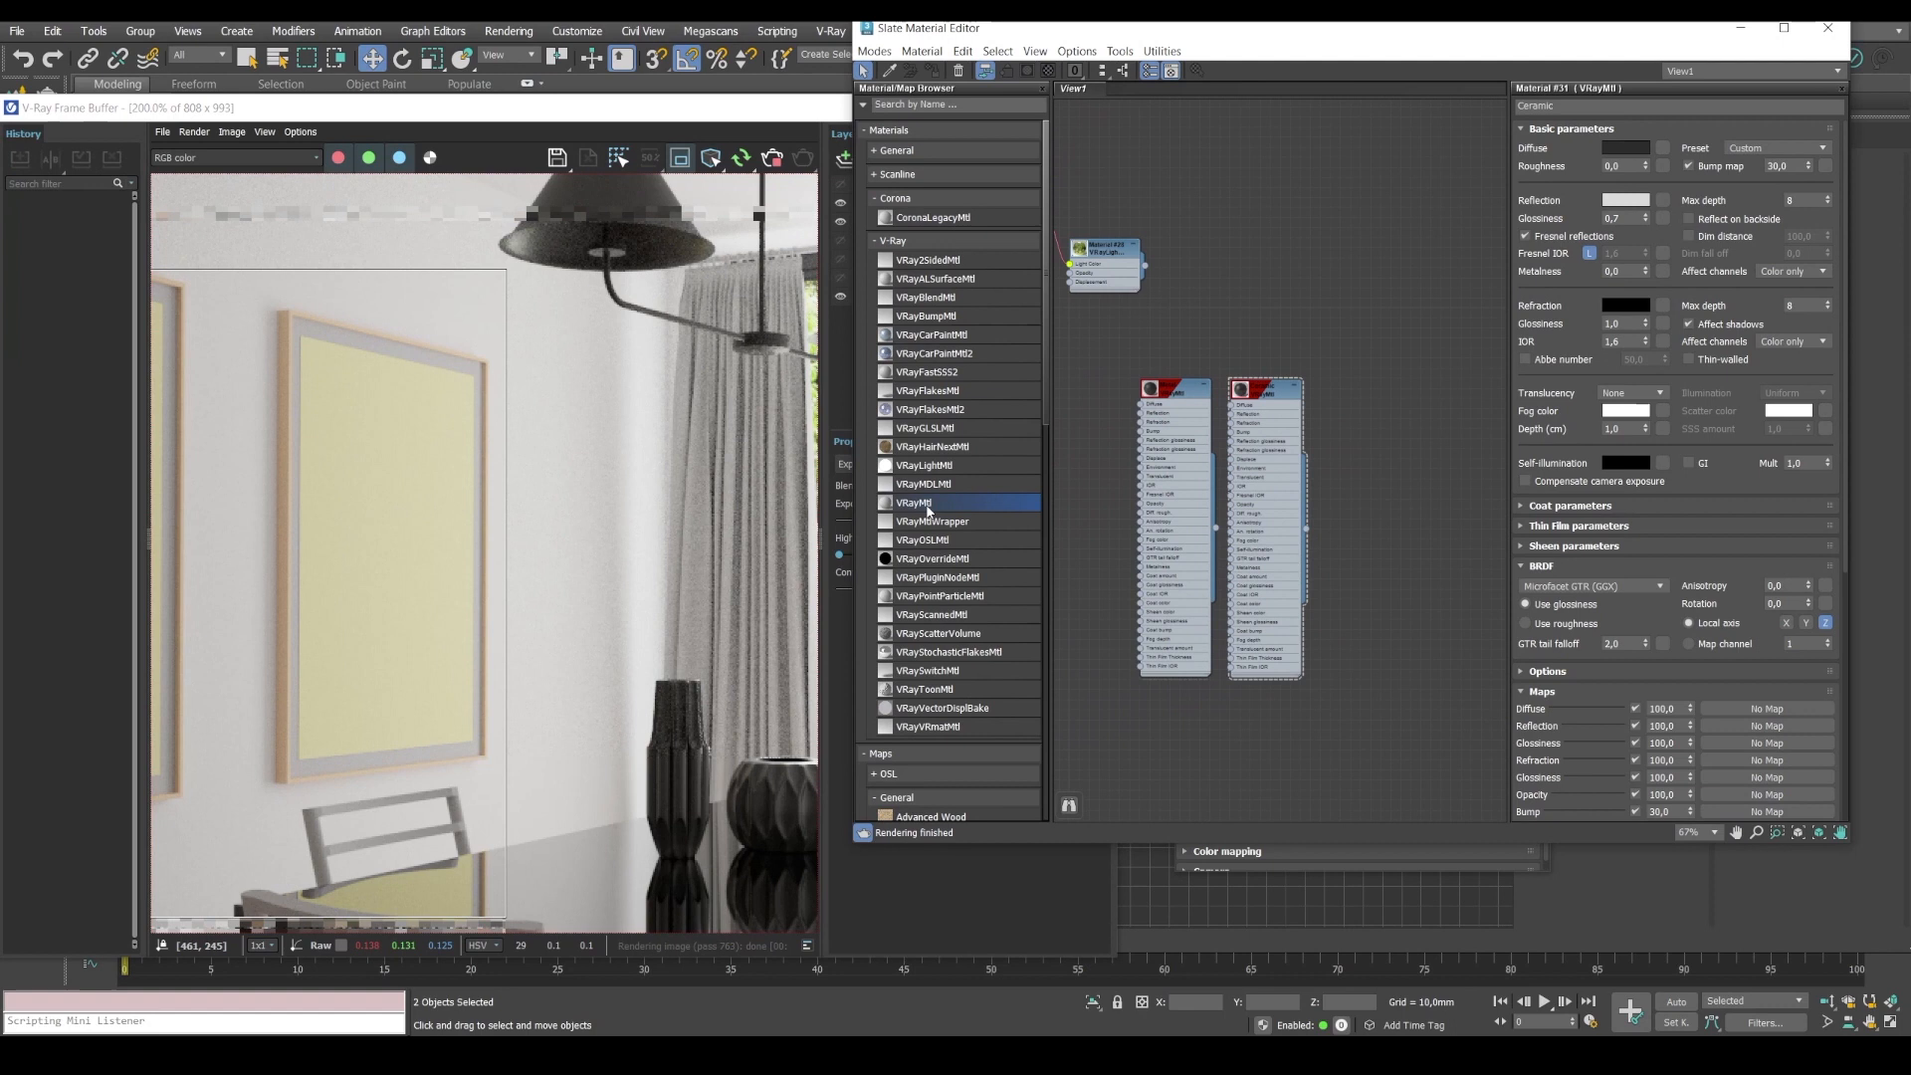
left_click(1364, 385)
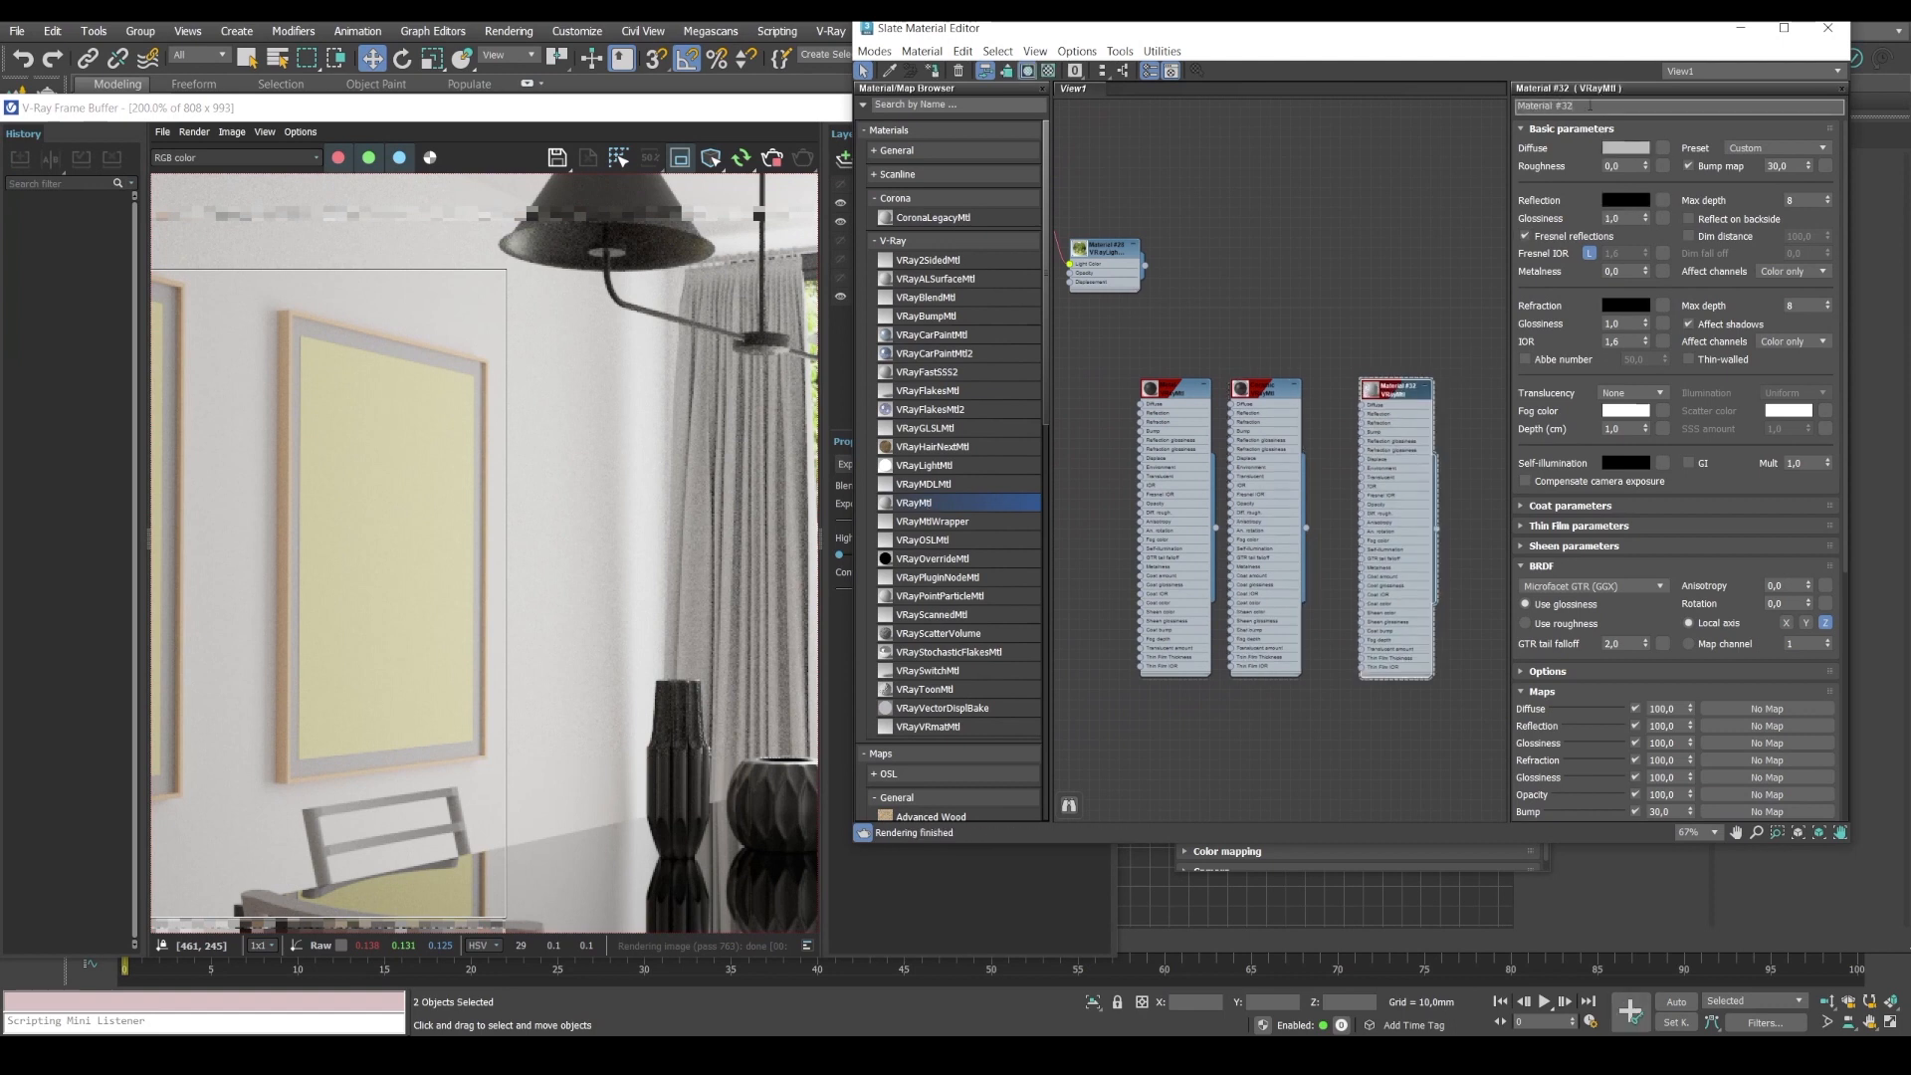
type("White_pl")
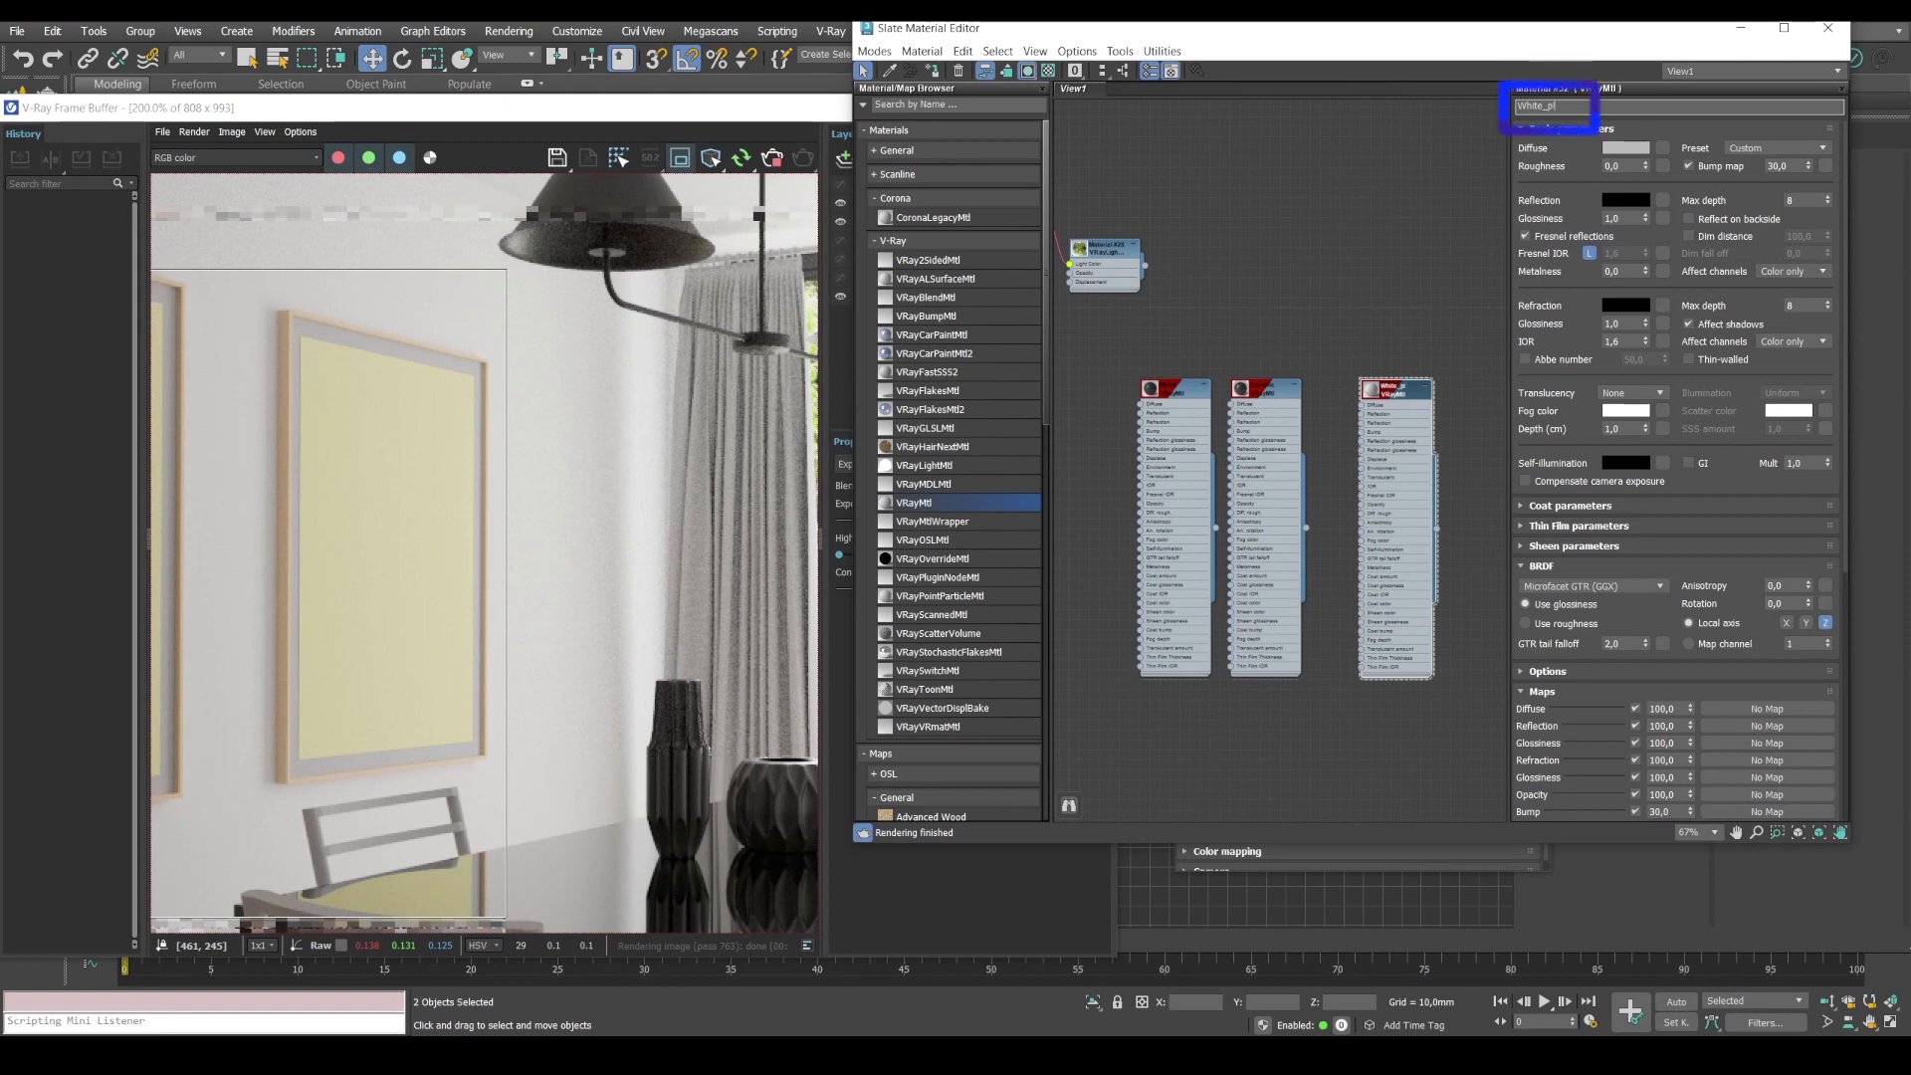
type("astic")
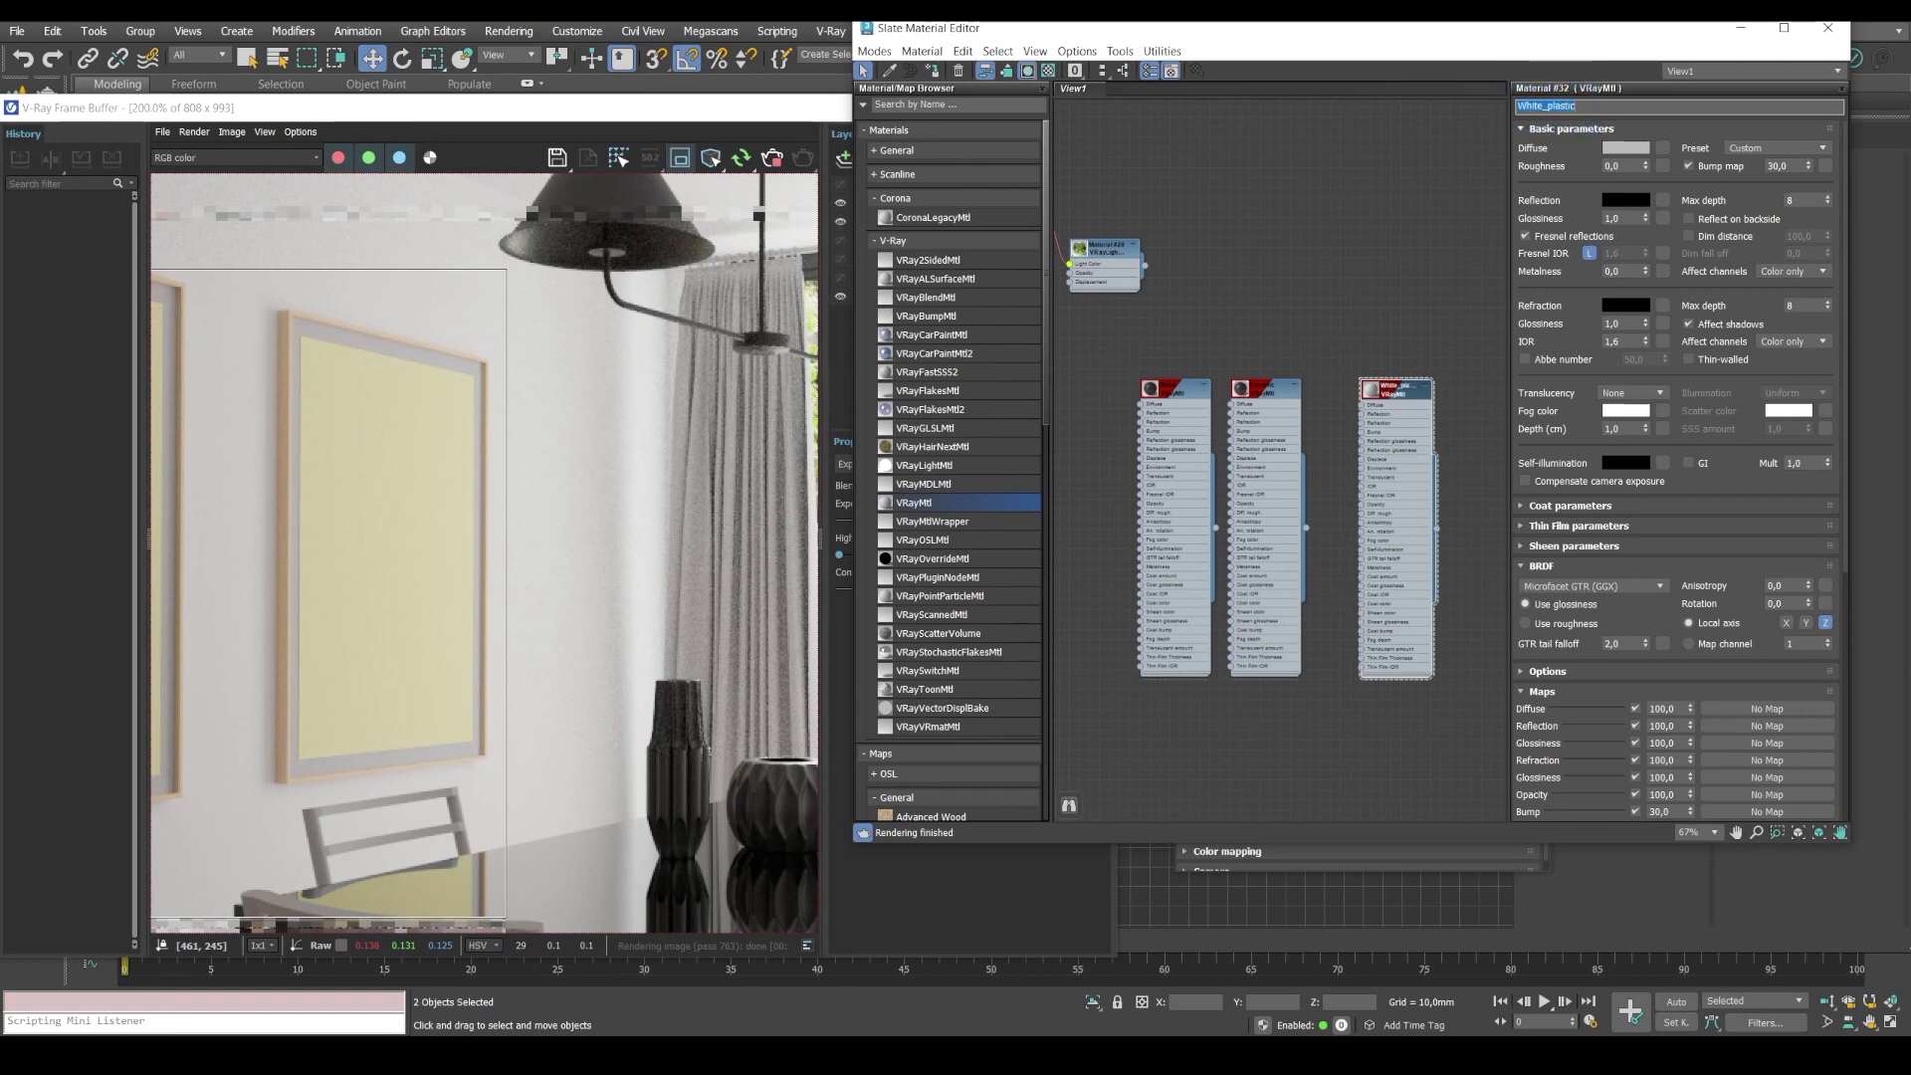
Set the White_plastic material's diffuse colour to value 230.
left_click(1622, 148)
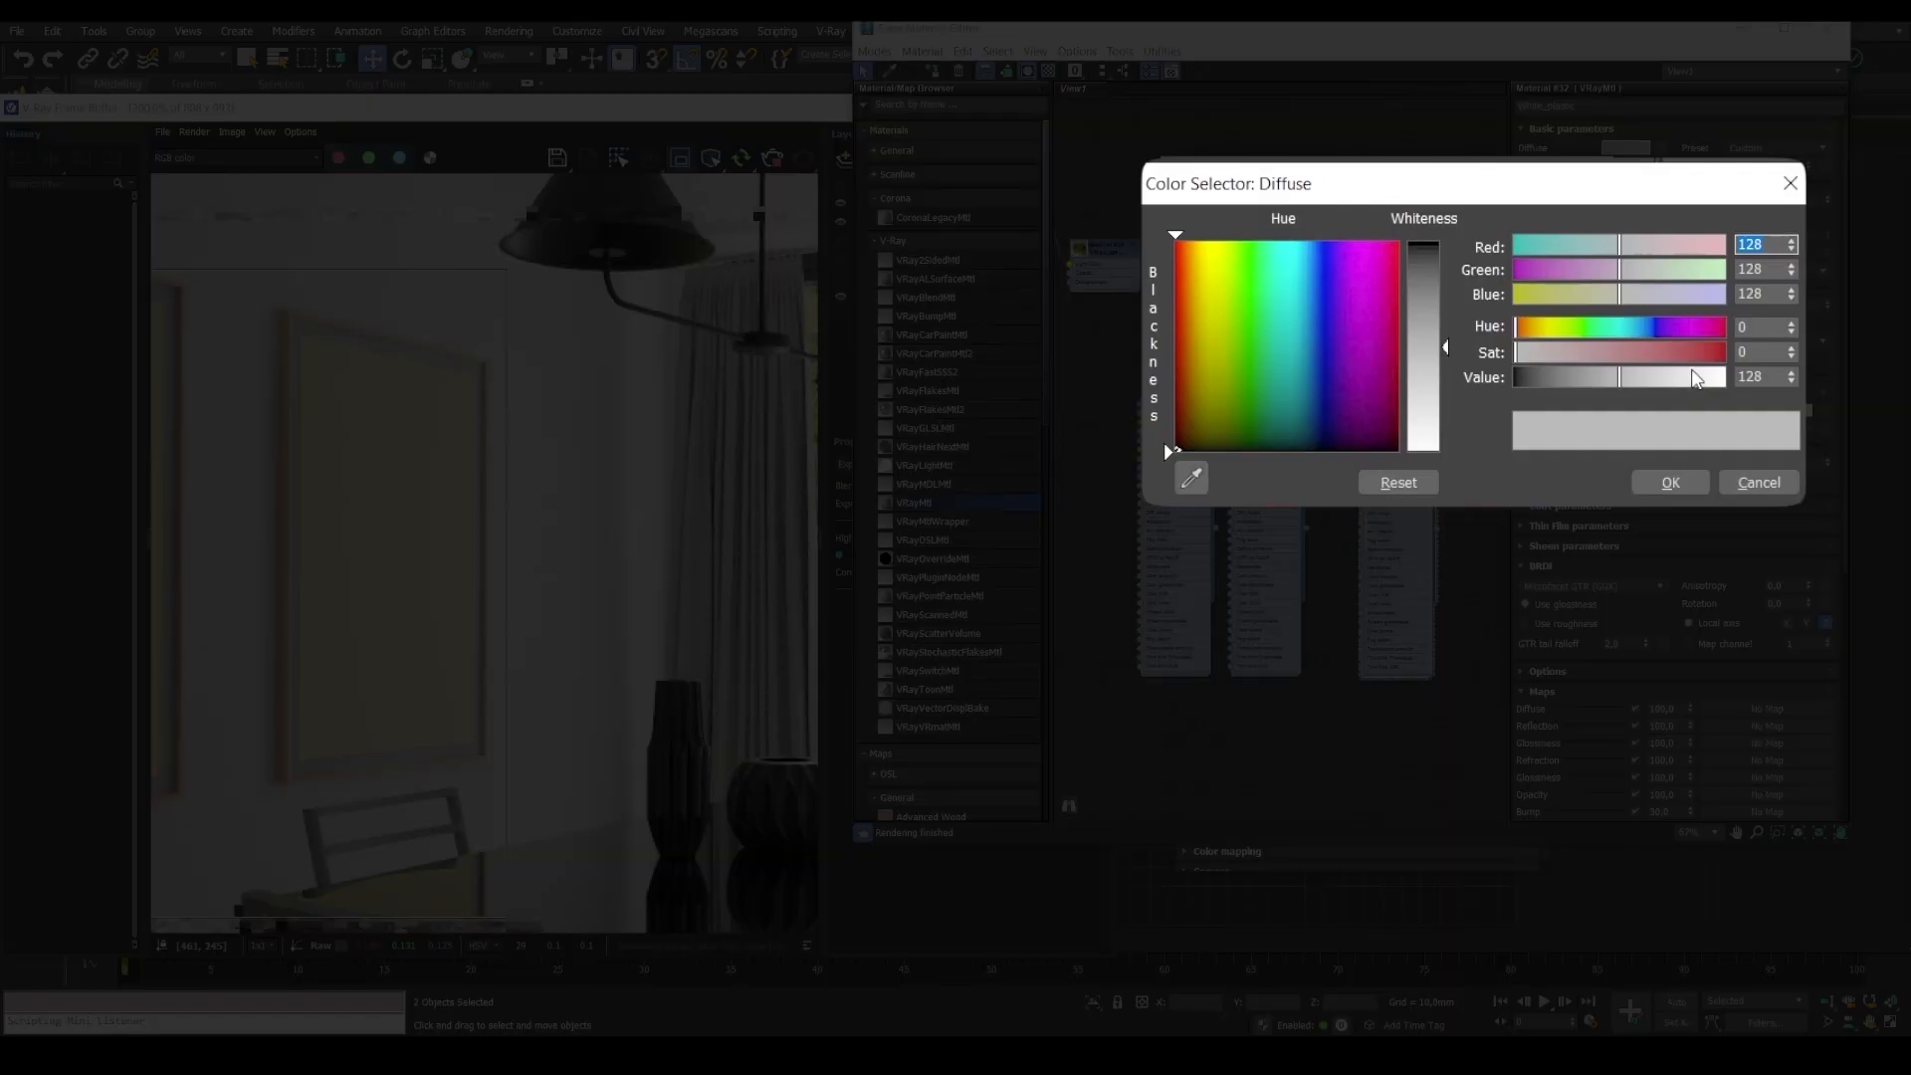
left_click_drag(1440, 294, 1546, 294)
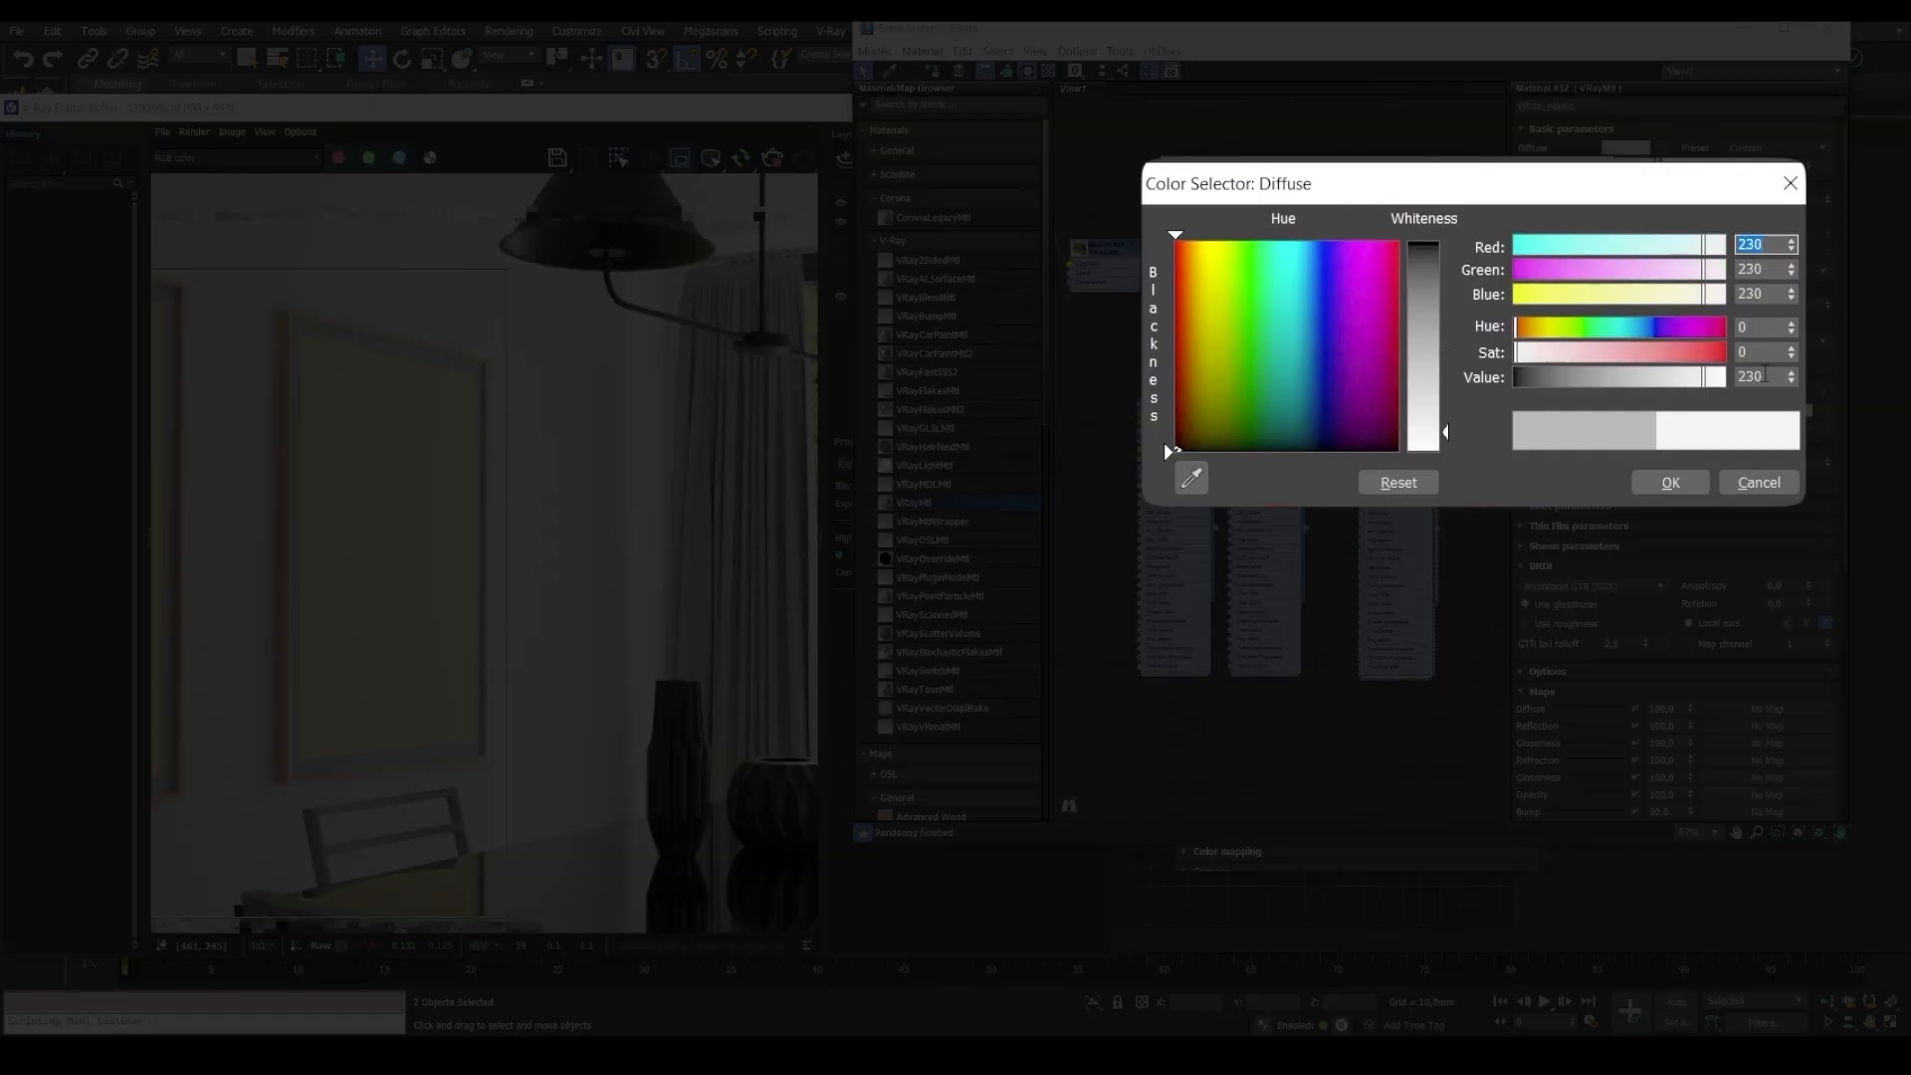
left_click(1664, 484)
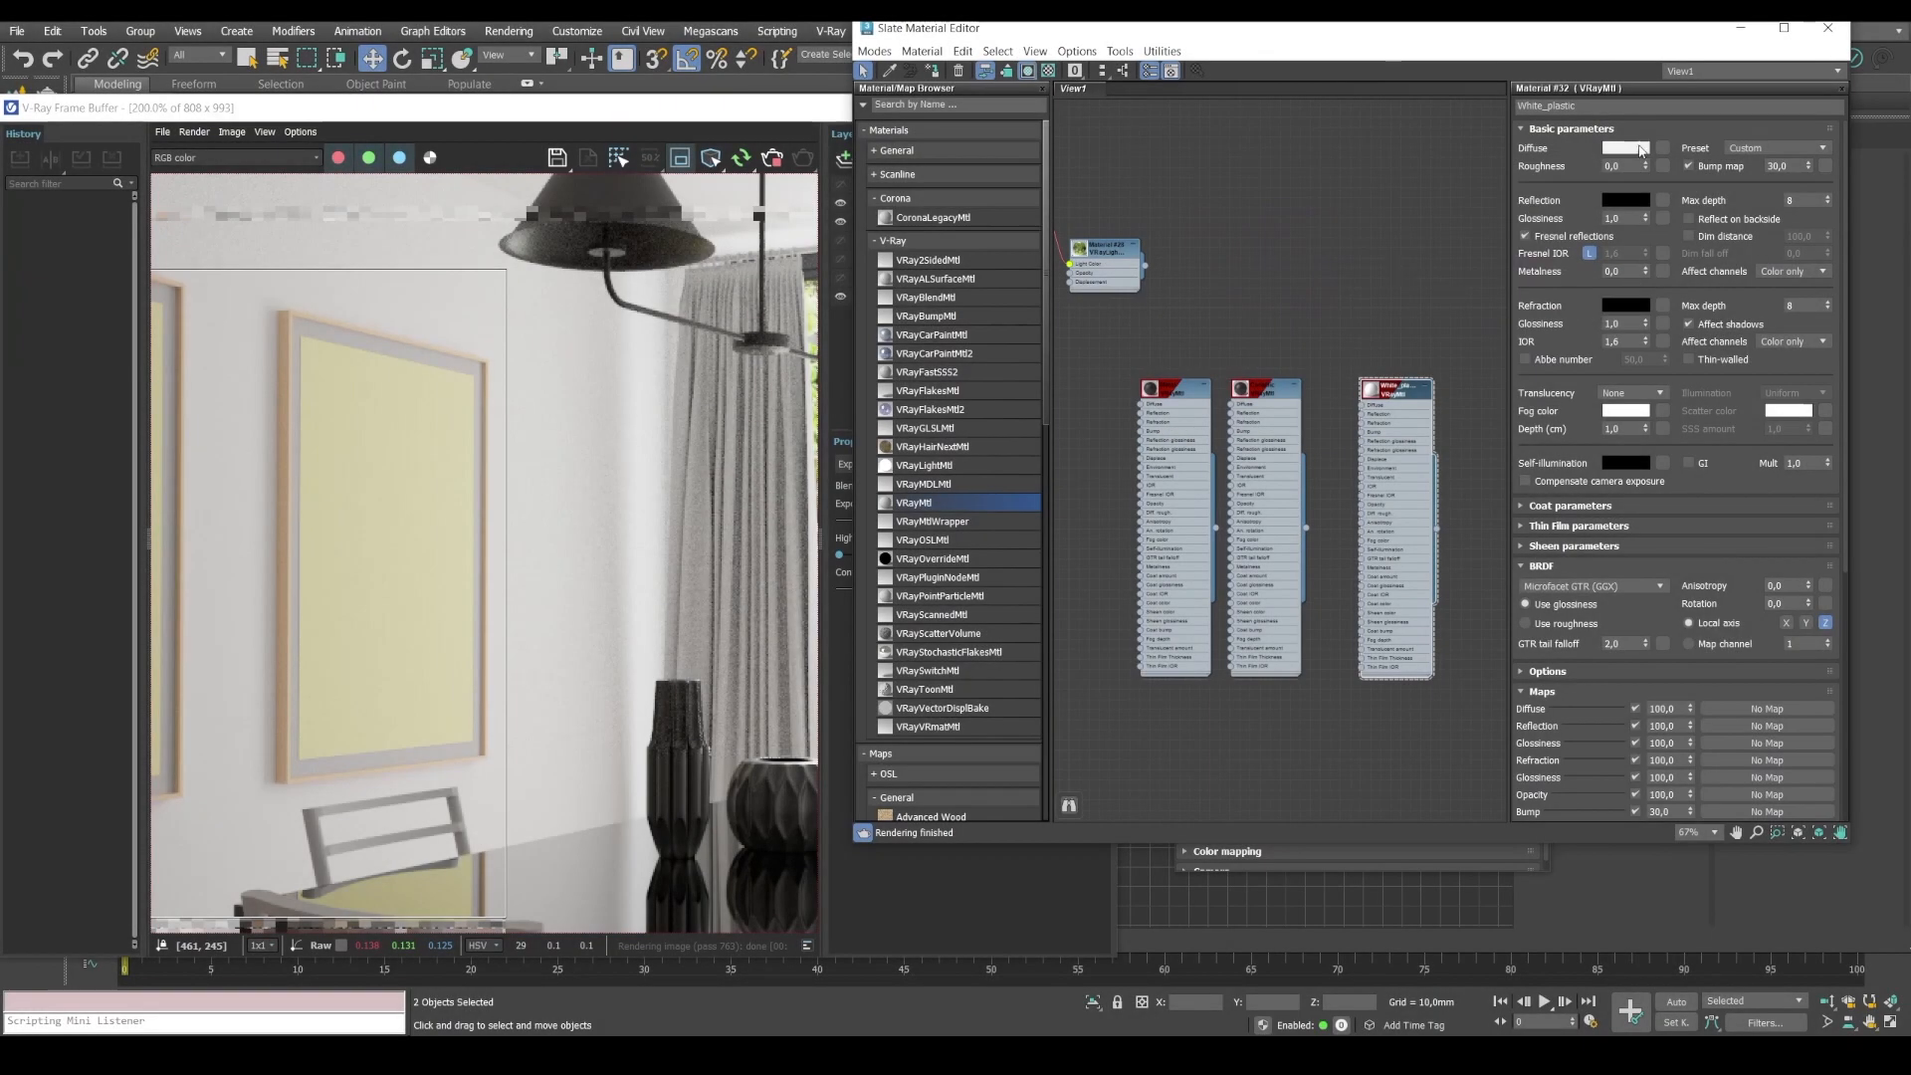
Set the White_plastic material's reflection colour to maximum white and its reflection glossiness to 0,9.
left_click(1617, 204)
left_click_drag(1519, 360, 1546, 356)
left_click(1510, 424)
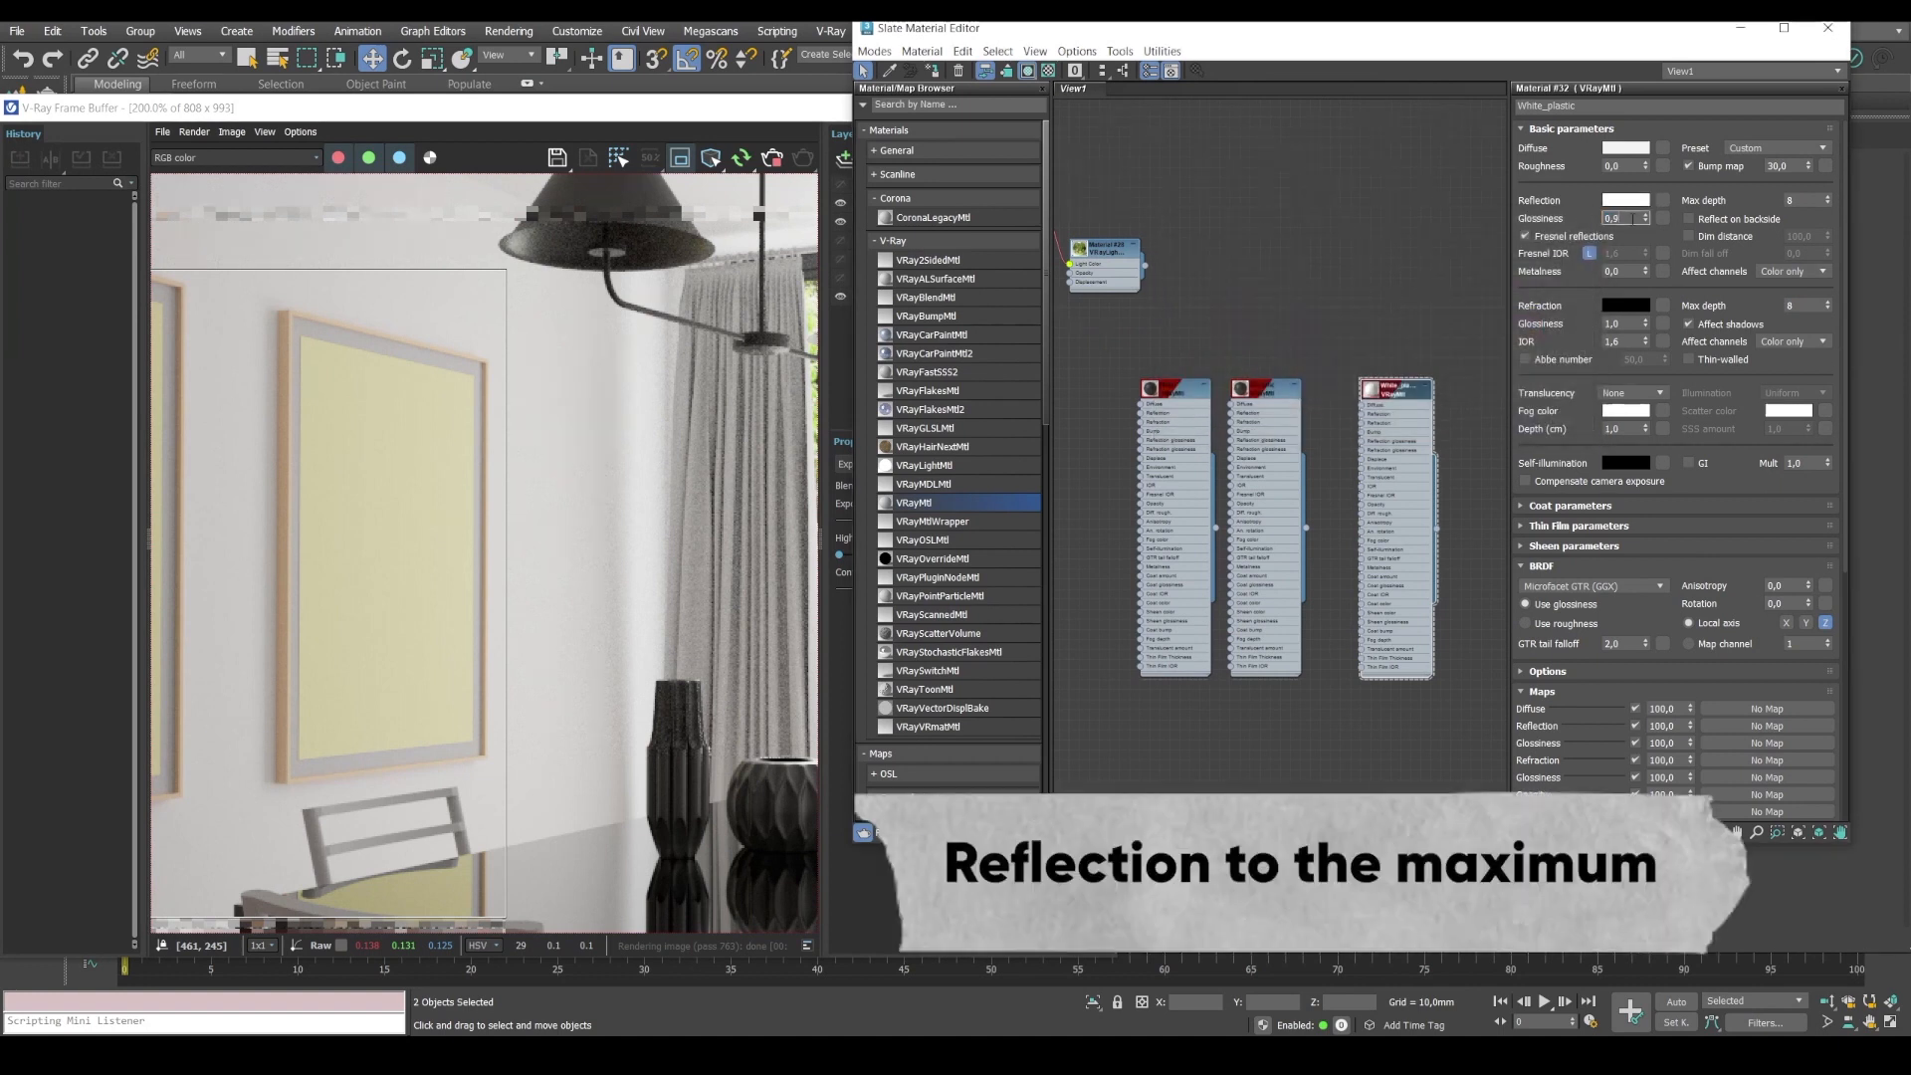
Resize the render region so it covers the whole framed picture and the chair back below it.
left_click(287, 525)
left_click_drag(289, 519, 581, 279)
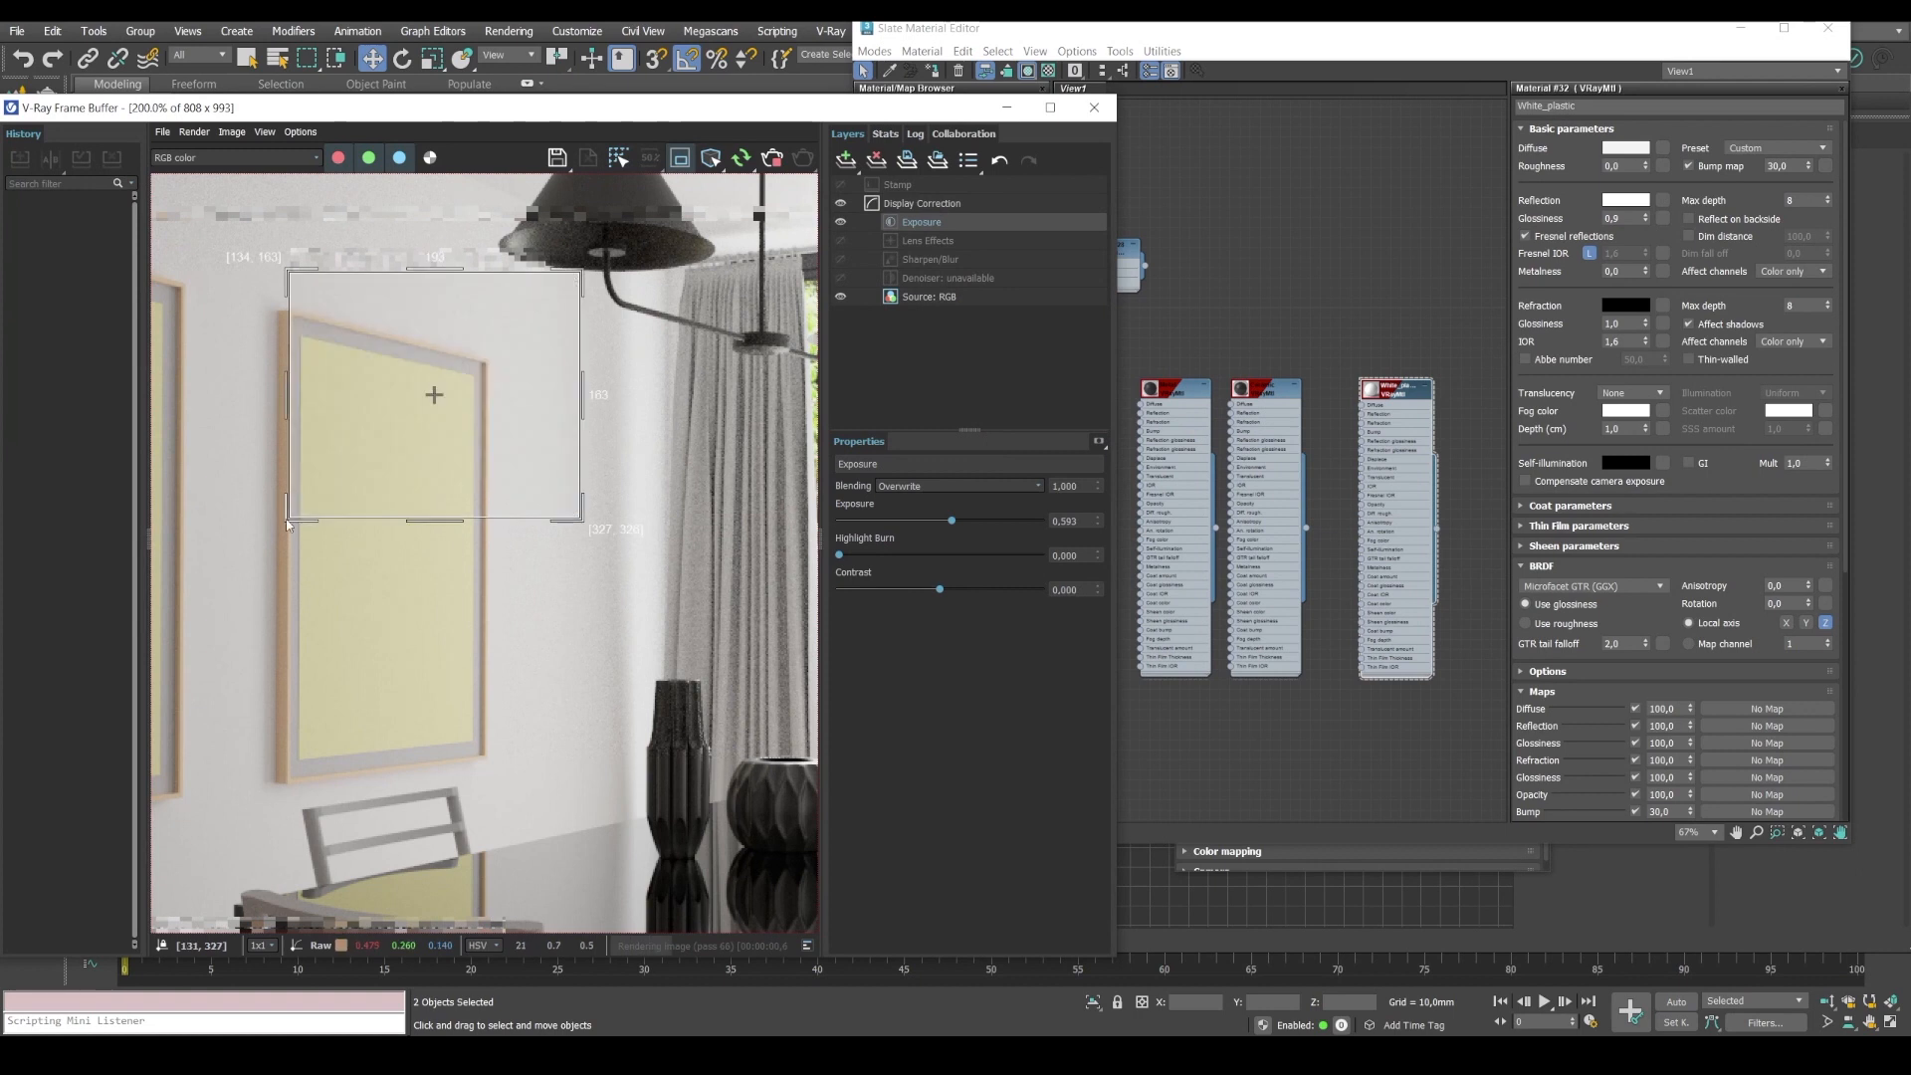
left_click_drag(289, 519, 210, 865)
Assign the White_plastic material to the mat inside the framed picture nearest the window, with the camera view shaded.
left_click_drag(413, 111, 957, 83)
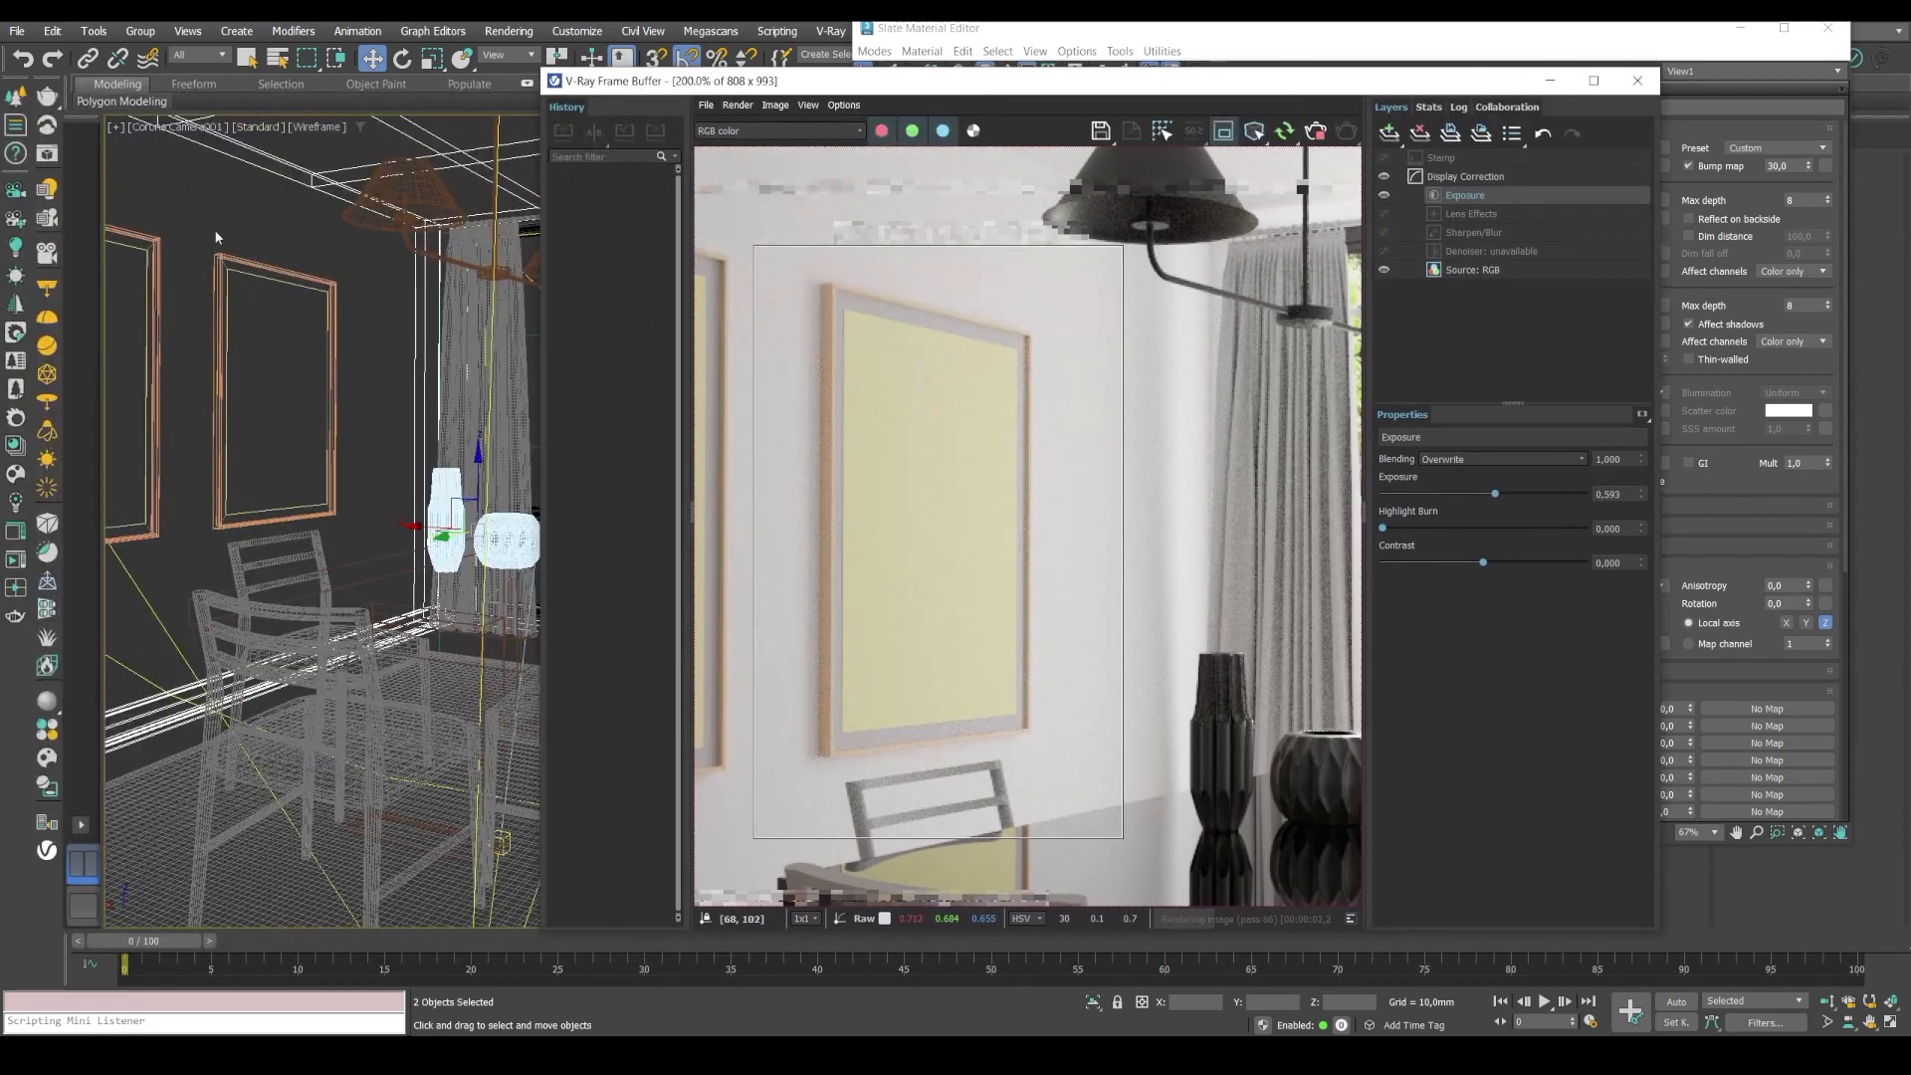
left_click(228, 261)
left_click(227, 263)
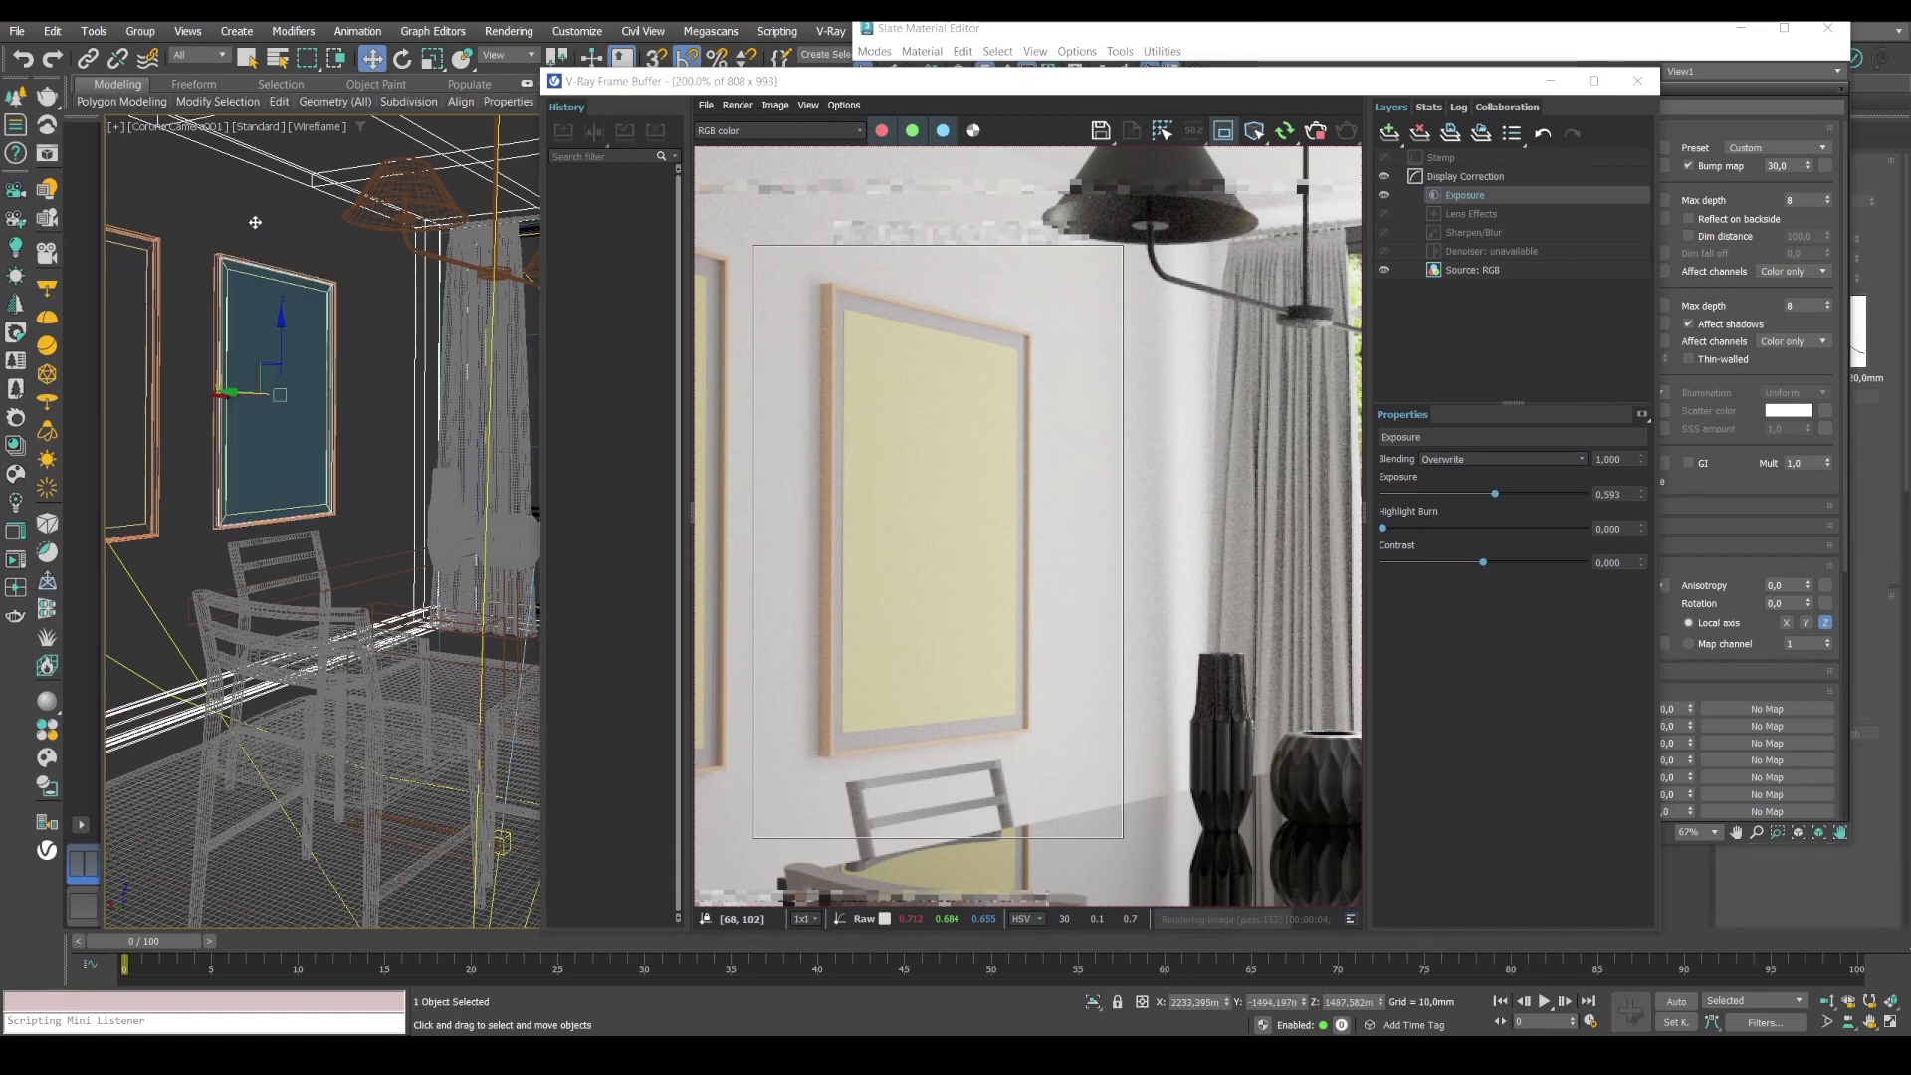
key("F3")
left_click_drag(803, 82, 439, 86)
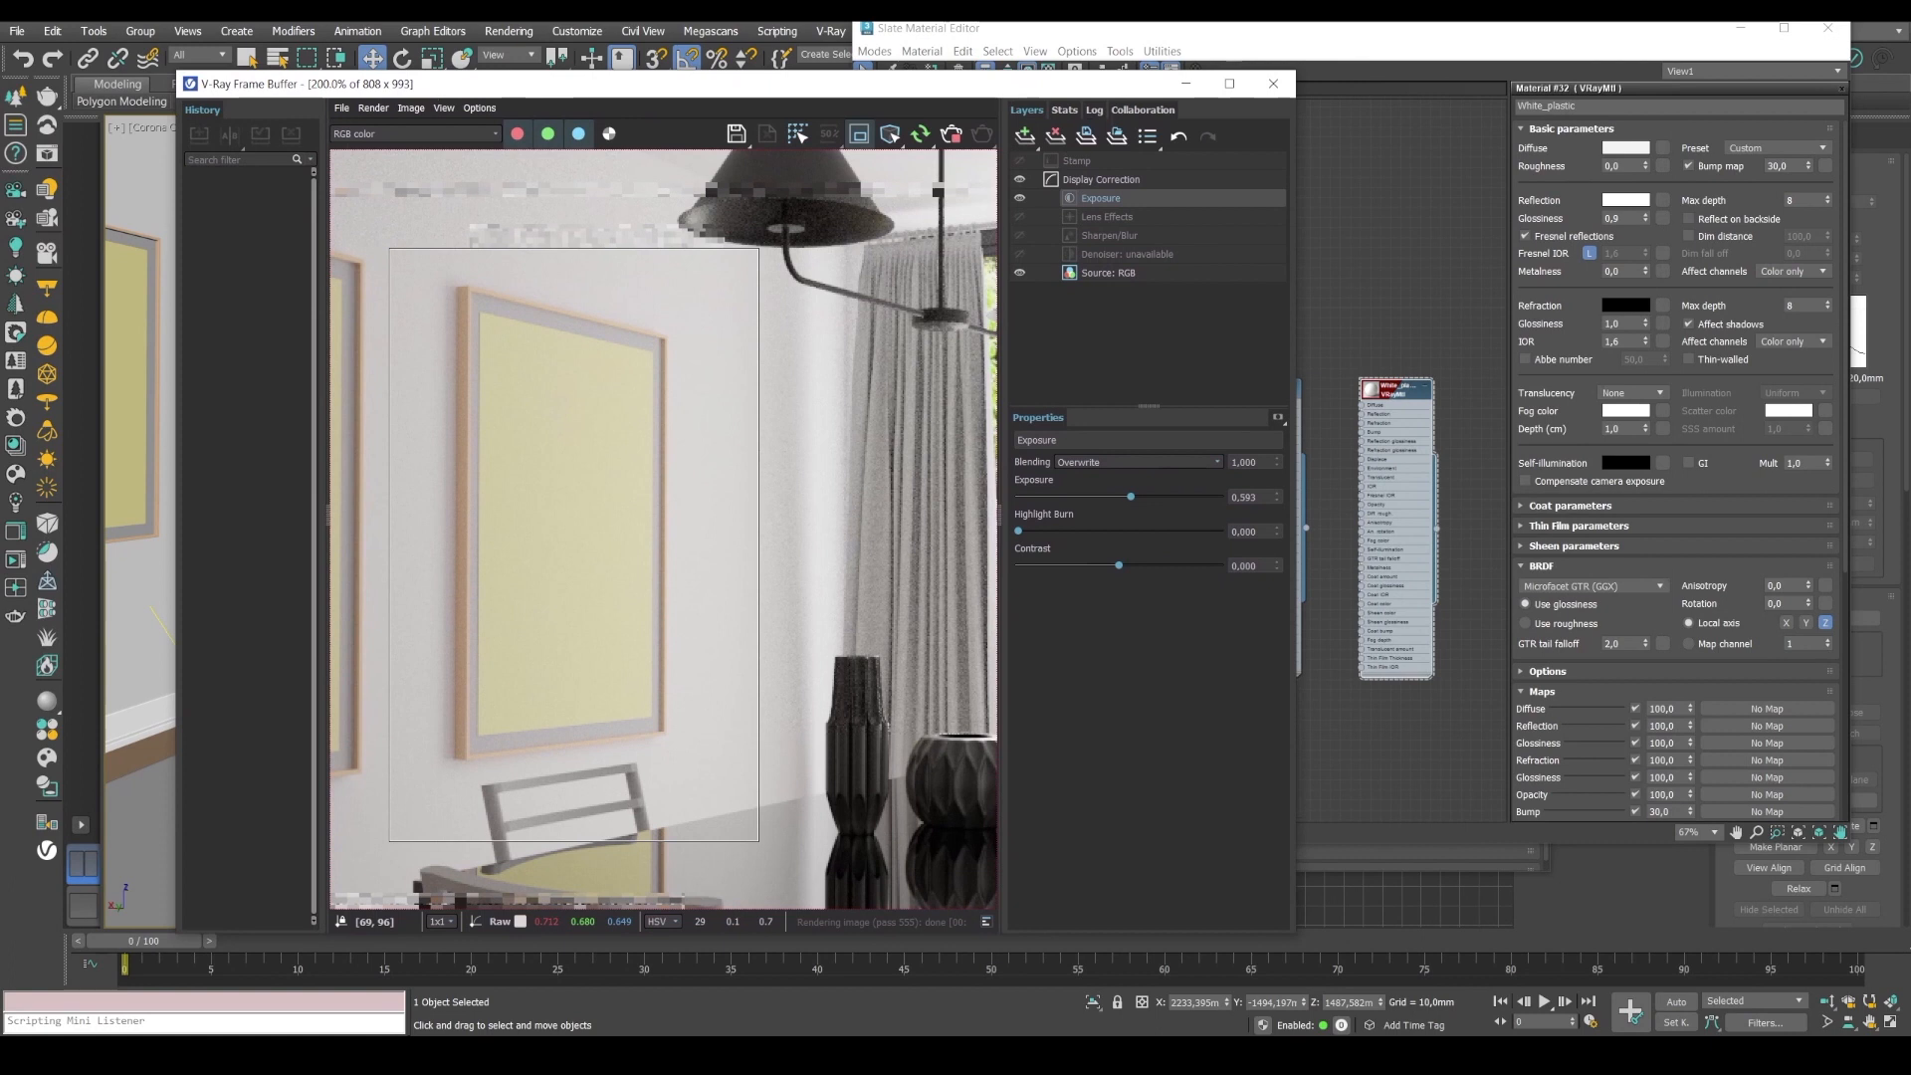
left_click(1015, 35)
left_click(931, 71)
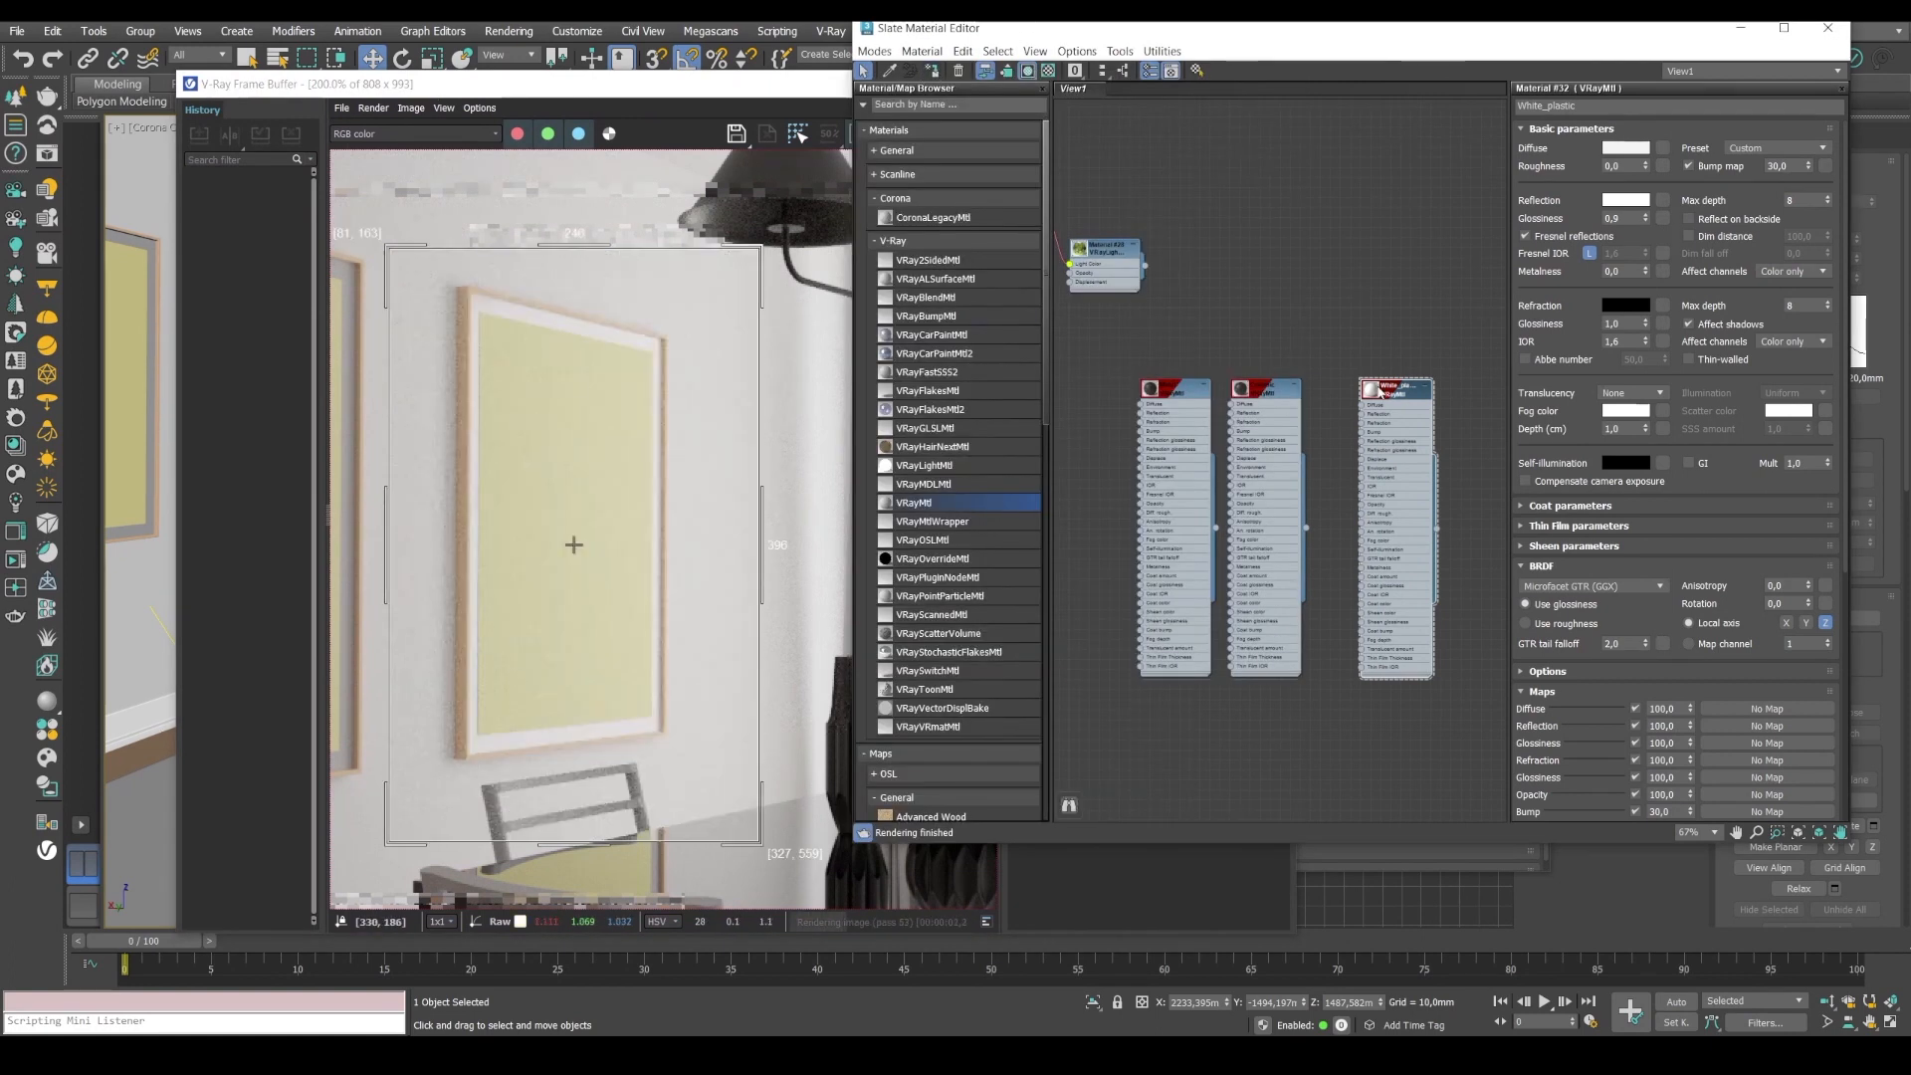
Open an enlarged preview of the White_plastic material and show the background in it.
right_click(1374, 392)
left_click(1448, 479)
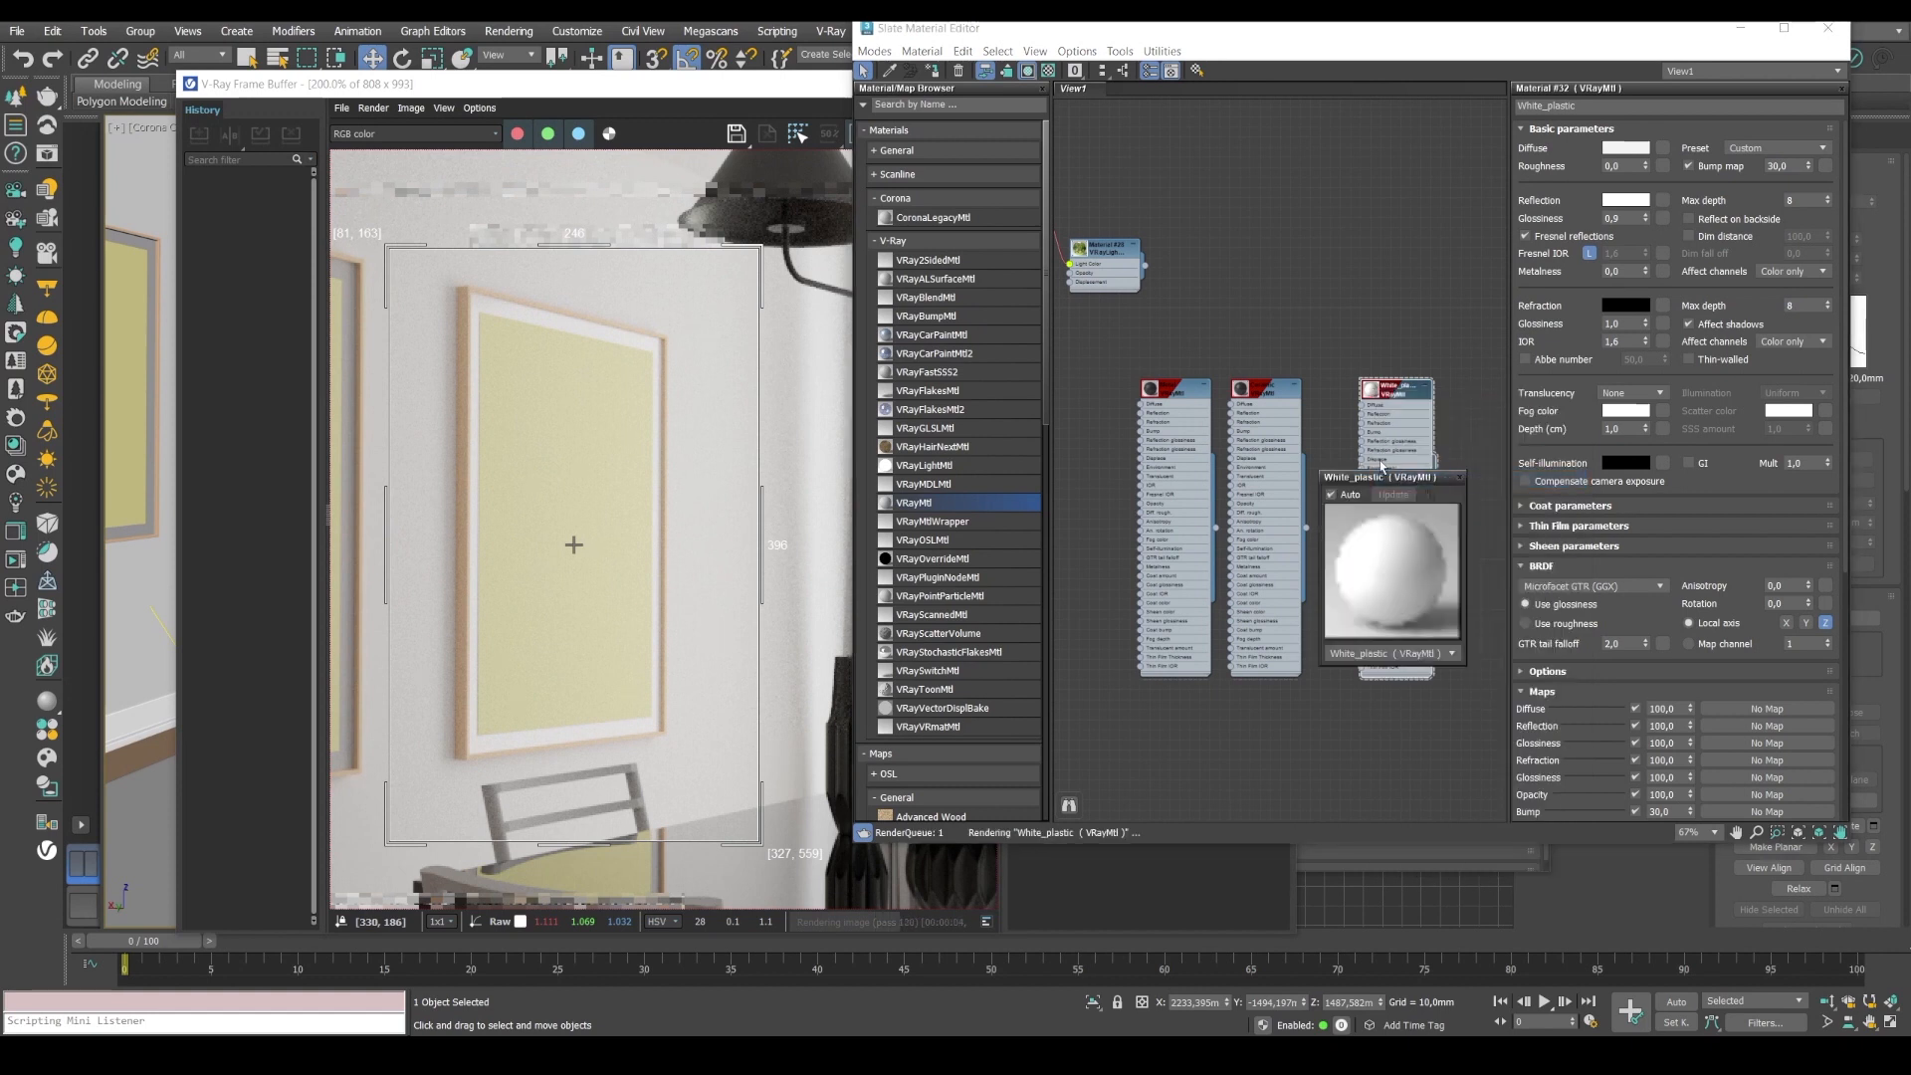
left_click_drag(1321, 664, 1324, 848)
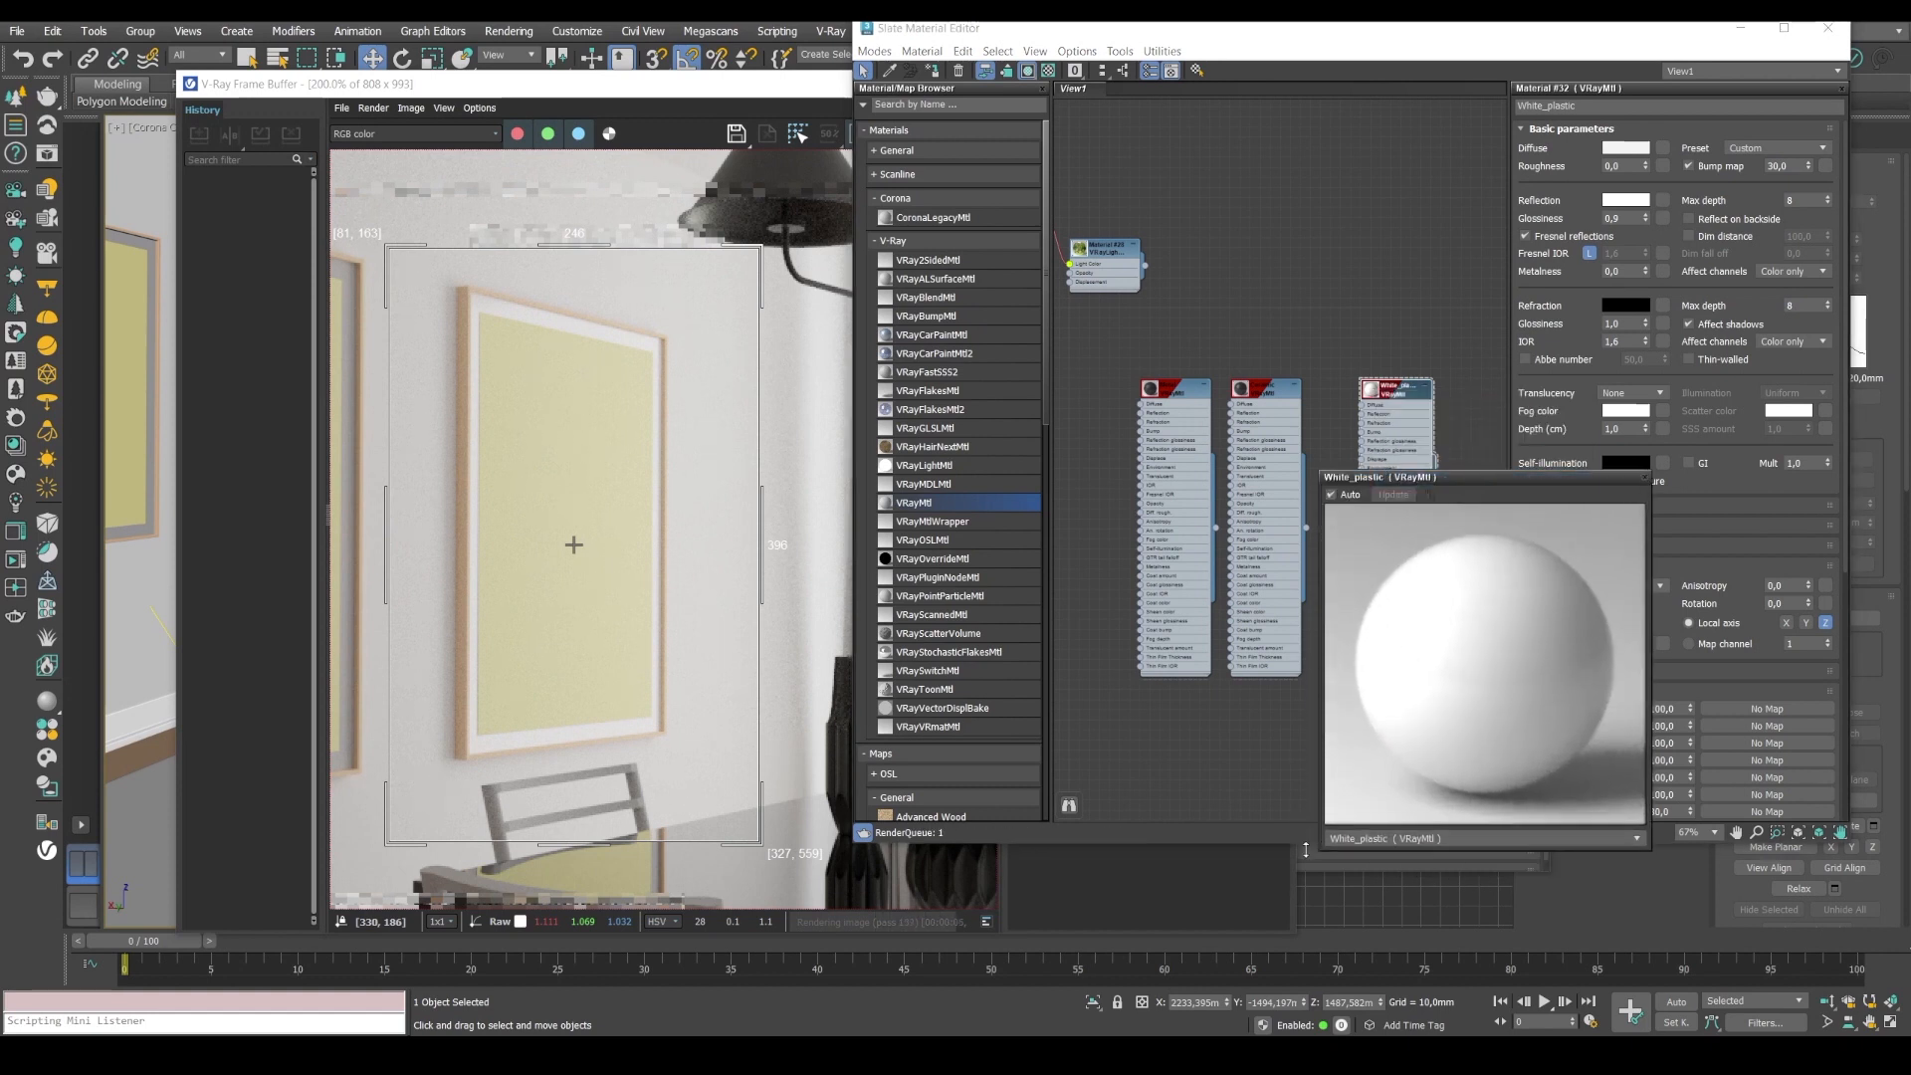
left_click(1049, 75)
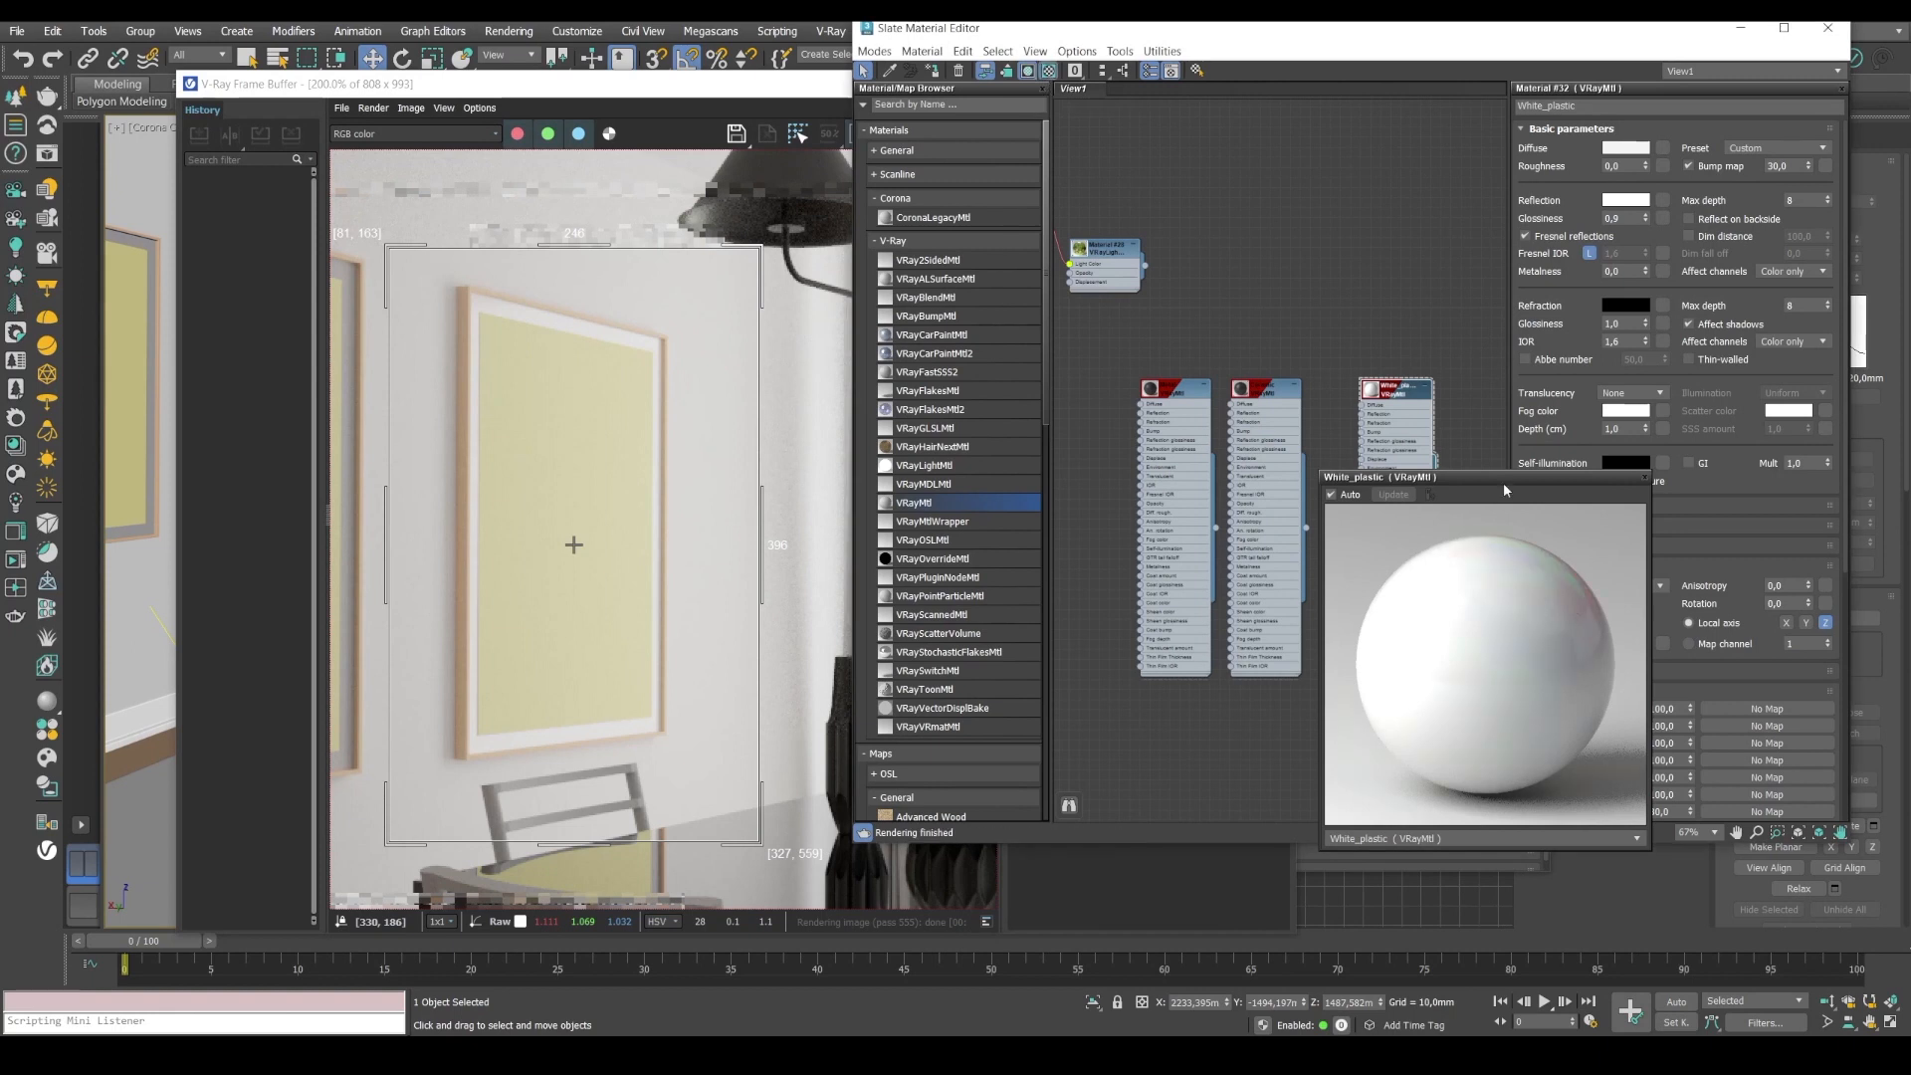
Assign the White_plastic material to the baseboard along the wall.
left_click(131, 726)
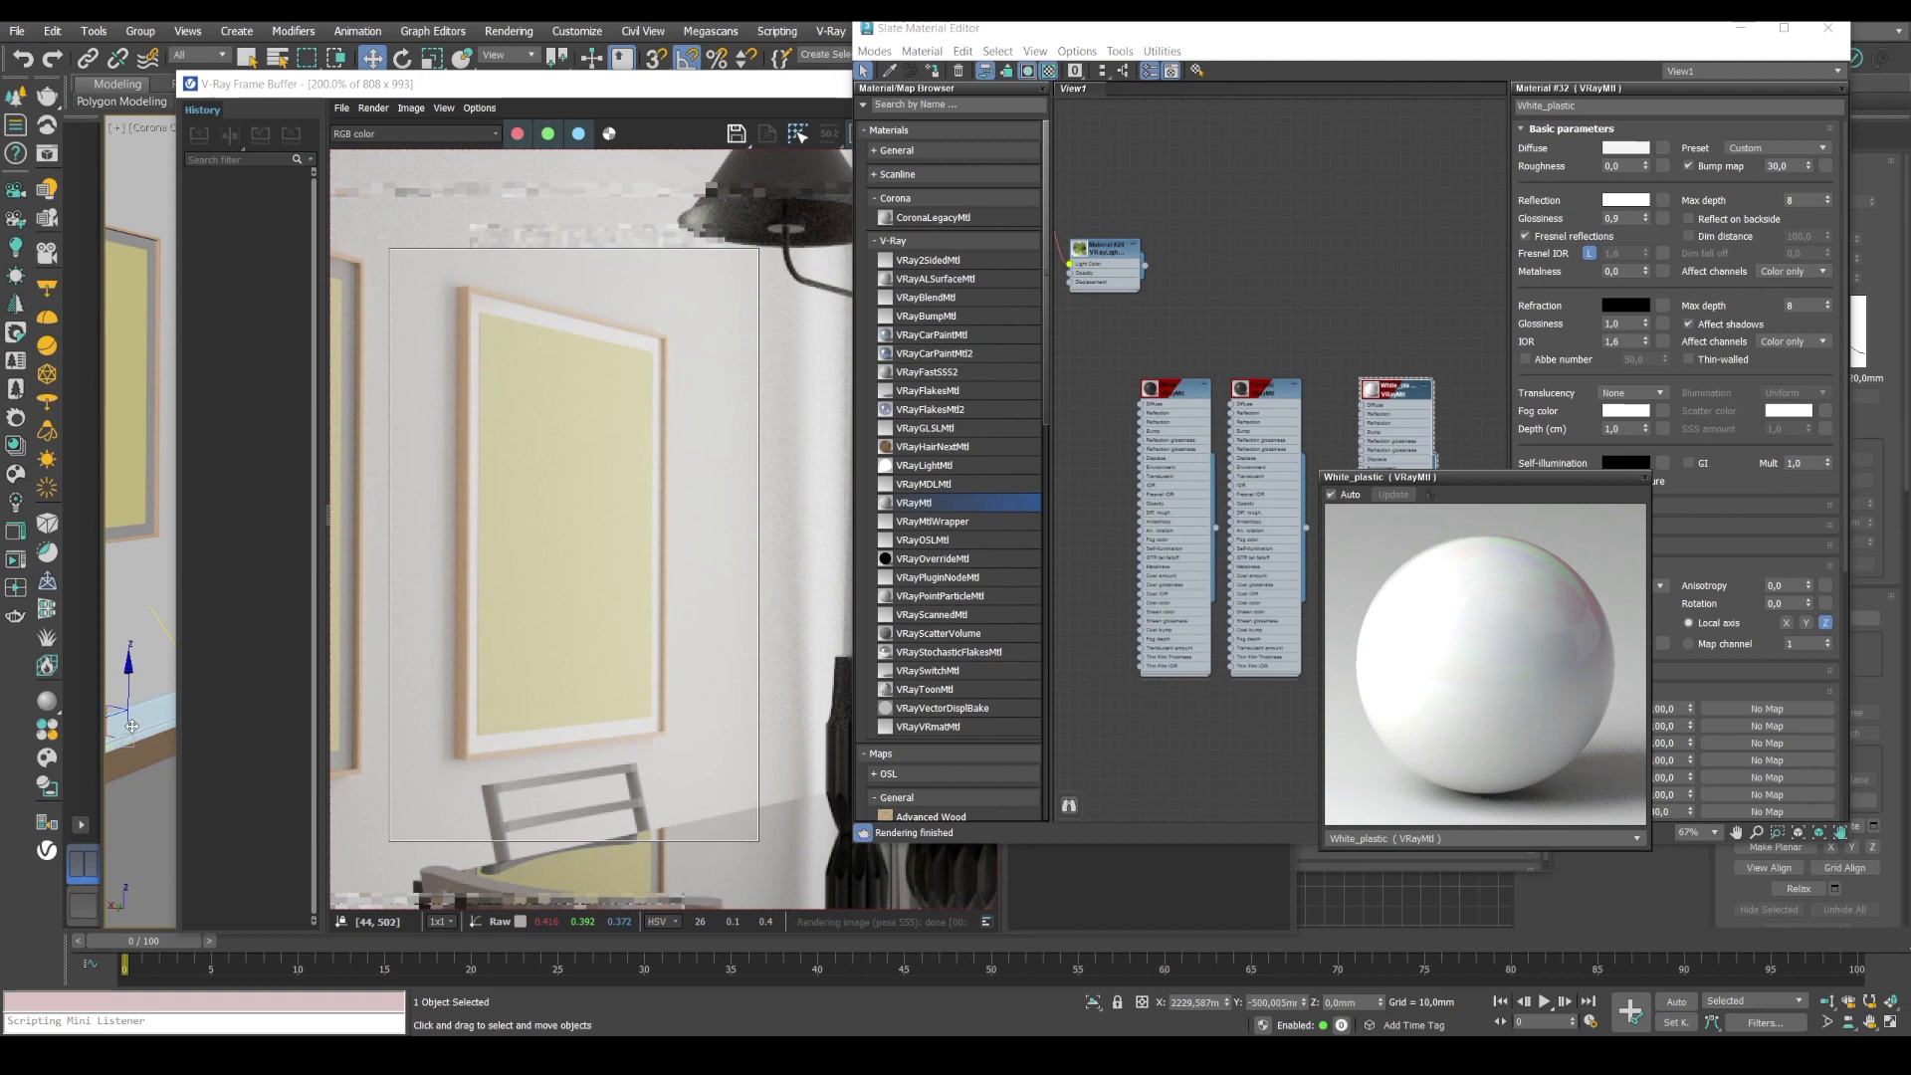
left_click(933, 72)
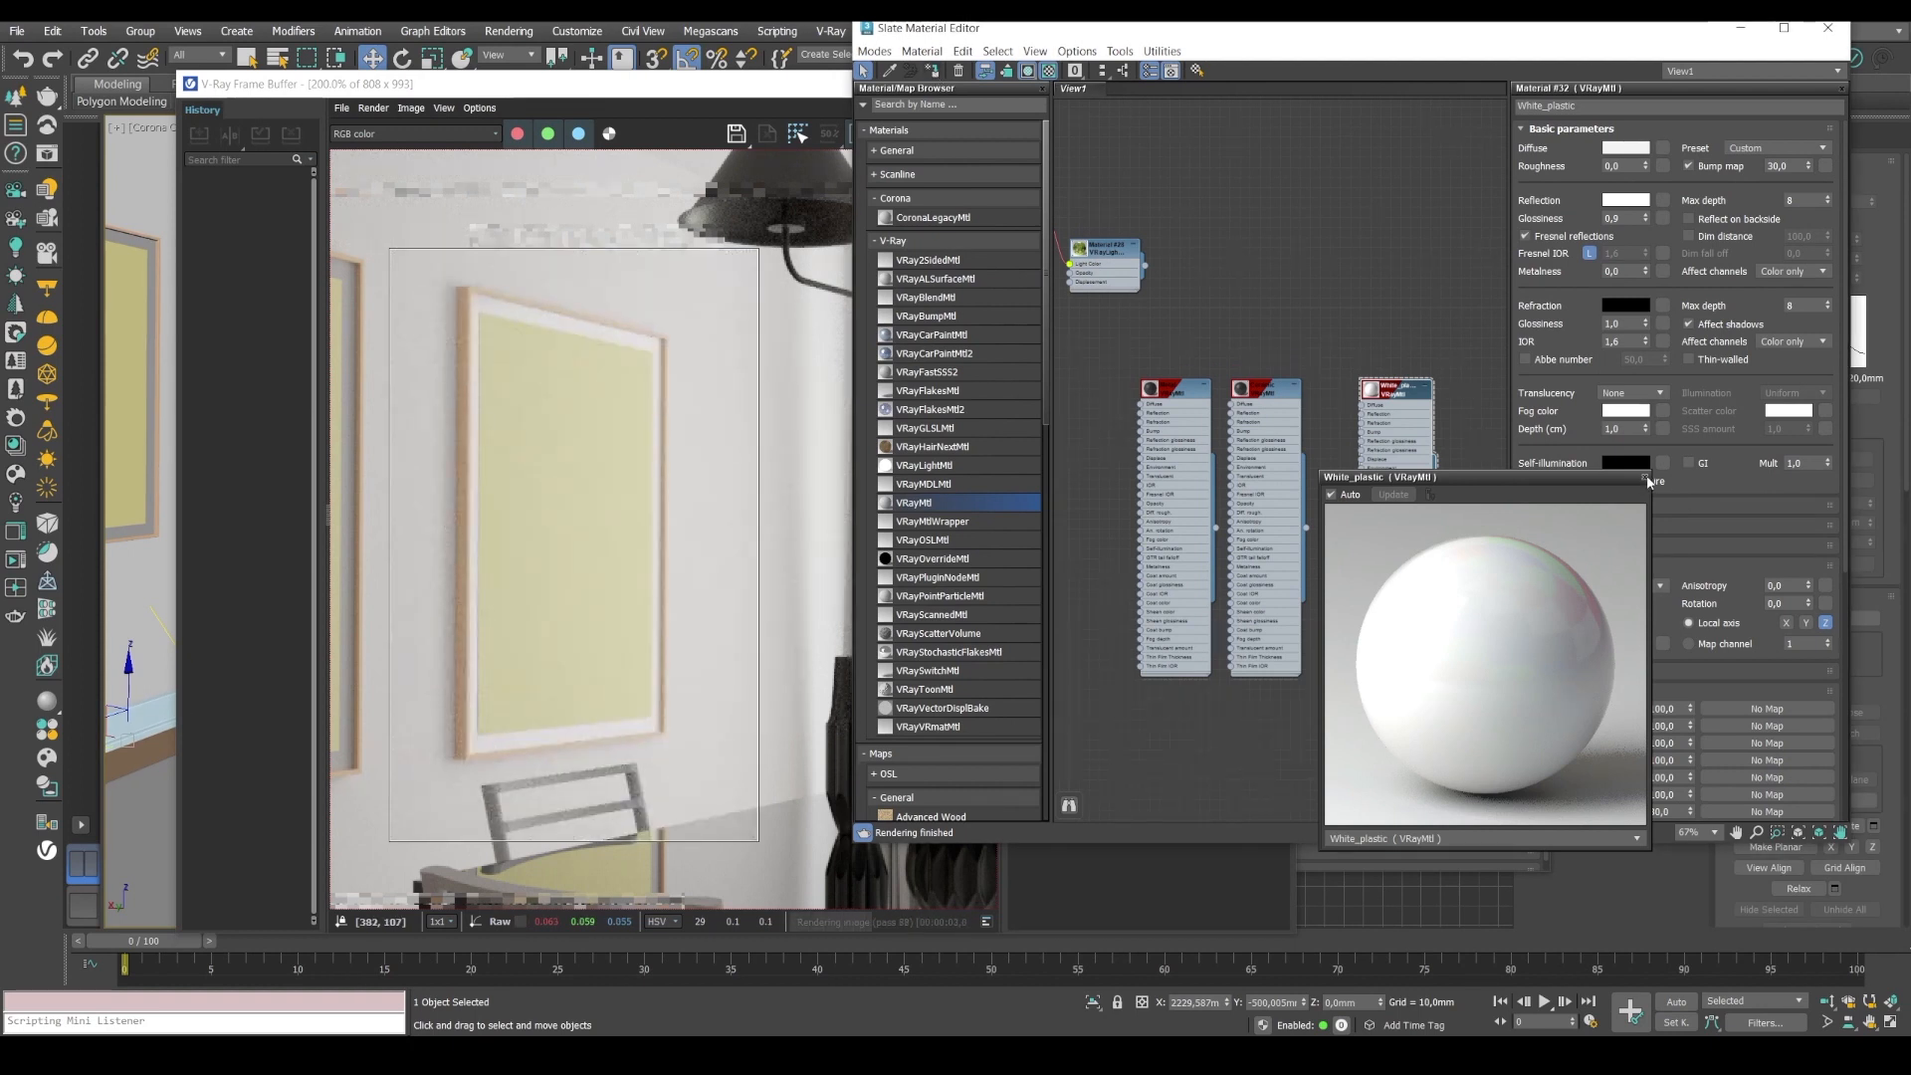
Duplicate the White_plastic material beside the original and name the copy Orange_plastic.
left_click_drag(1485, 484, 873, 51)
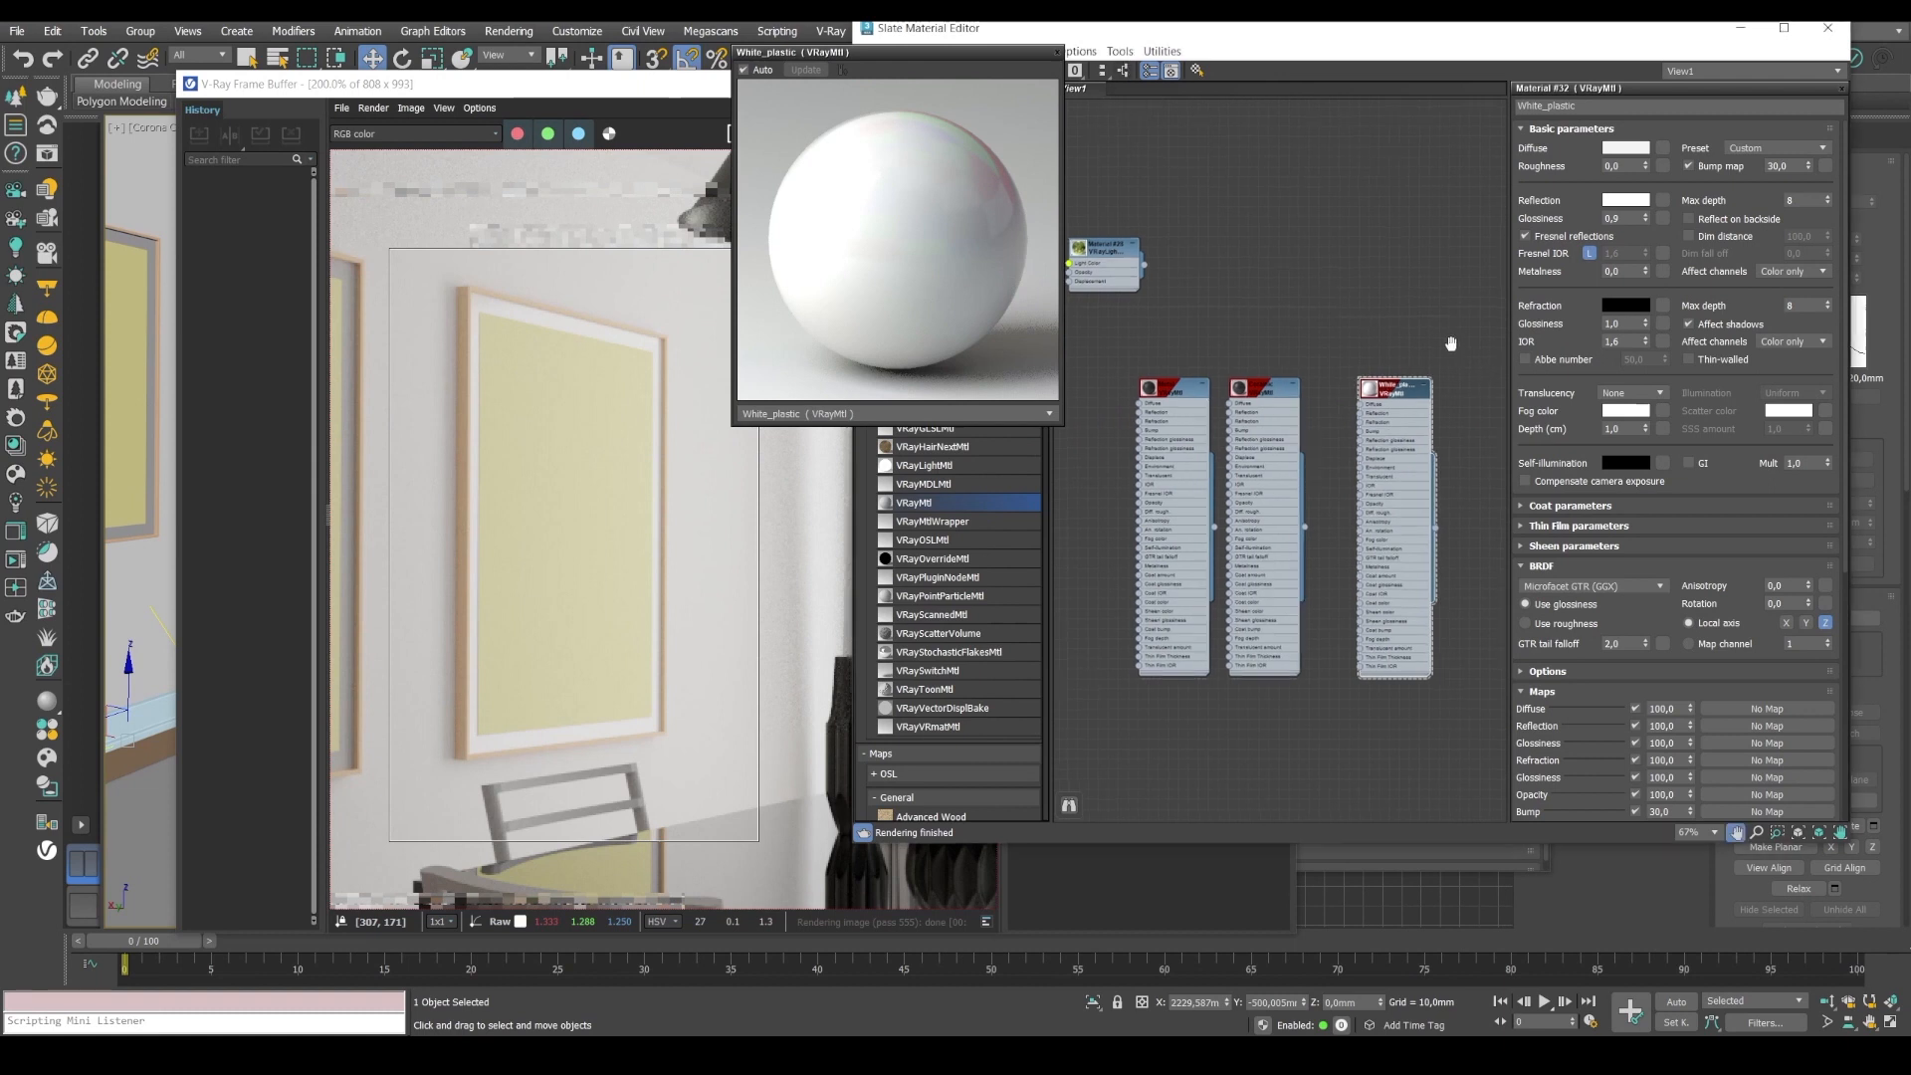
middle_click_drag(1436, 423, 1222, 400)
scroll(1222, 400, "up", 2)
left_click_drag(1174, 355, 1322, 354, "shift")
left_click_drag(1585, 108, 1441, 111)
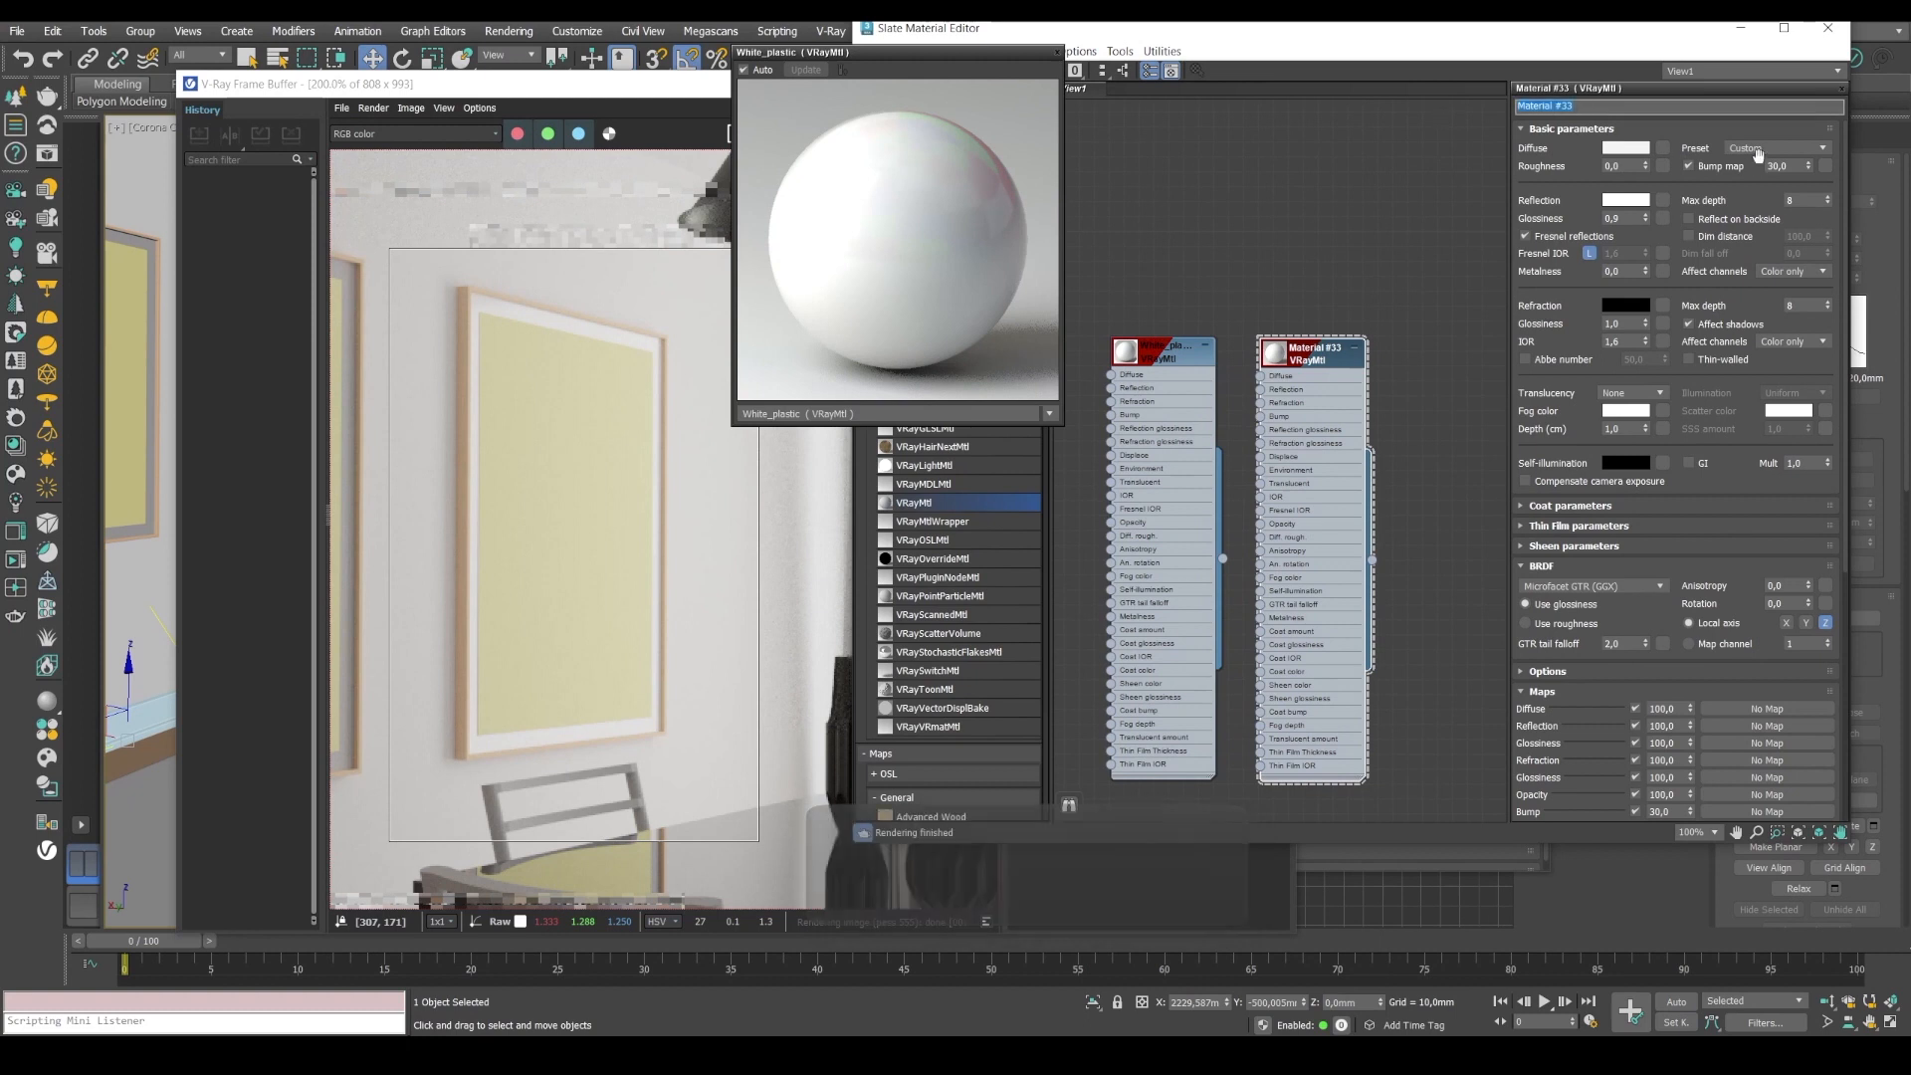
type("Orange_plastic")
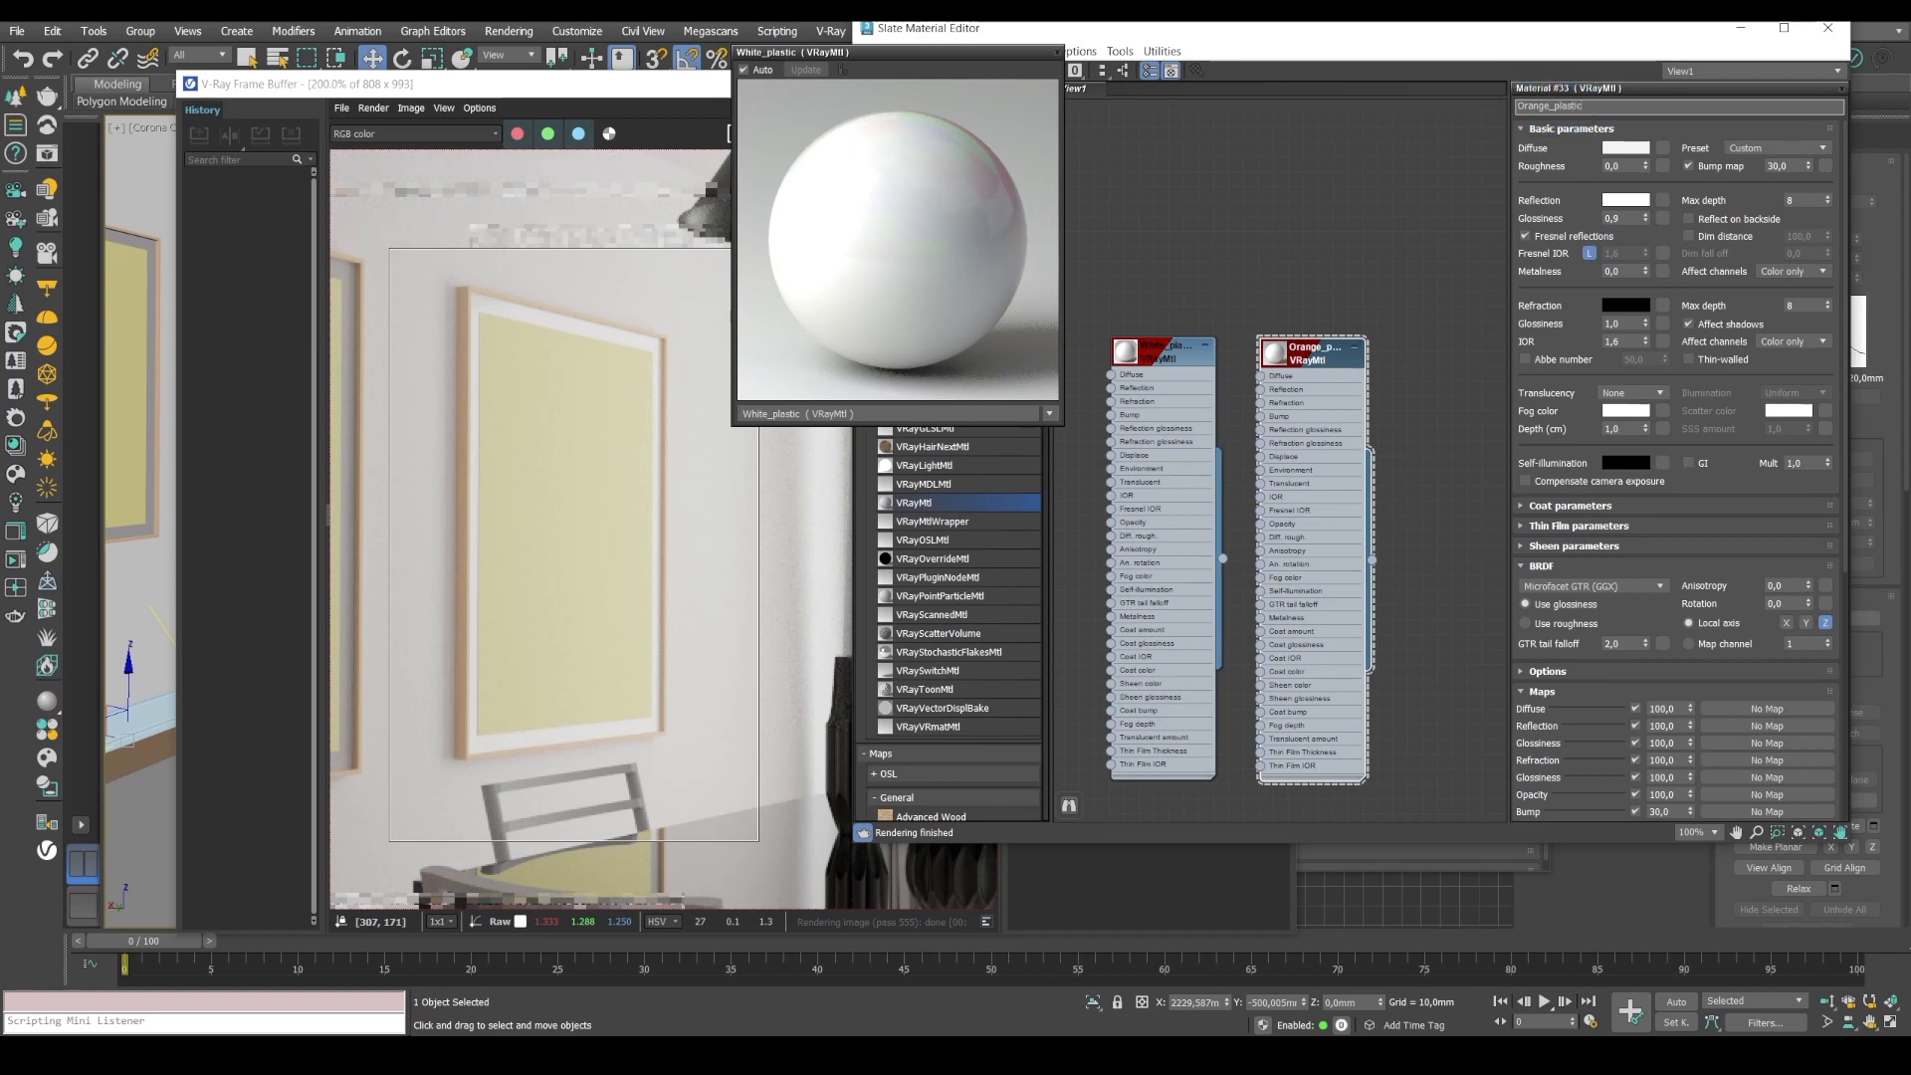
key("Return")
Set the Orange_plastic diffuse colour to hue 22, saturation 141 and value 160, and close the White_plastic preview.
left_click(1627, 149)
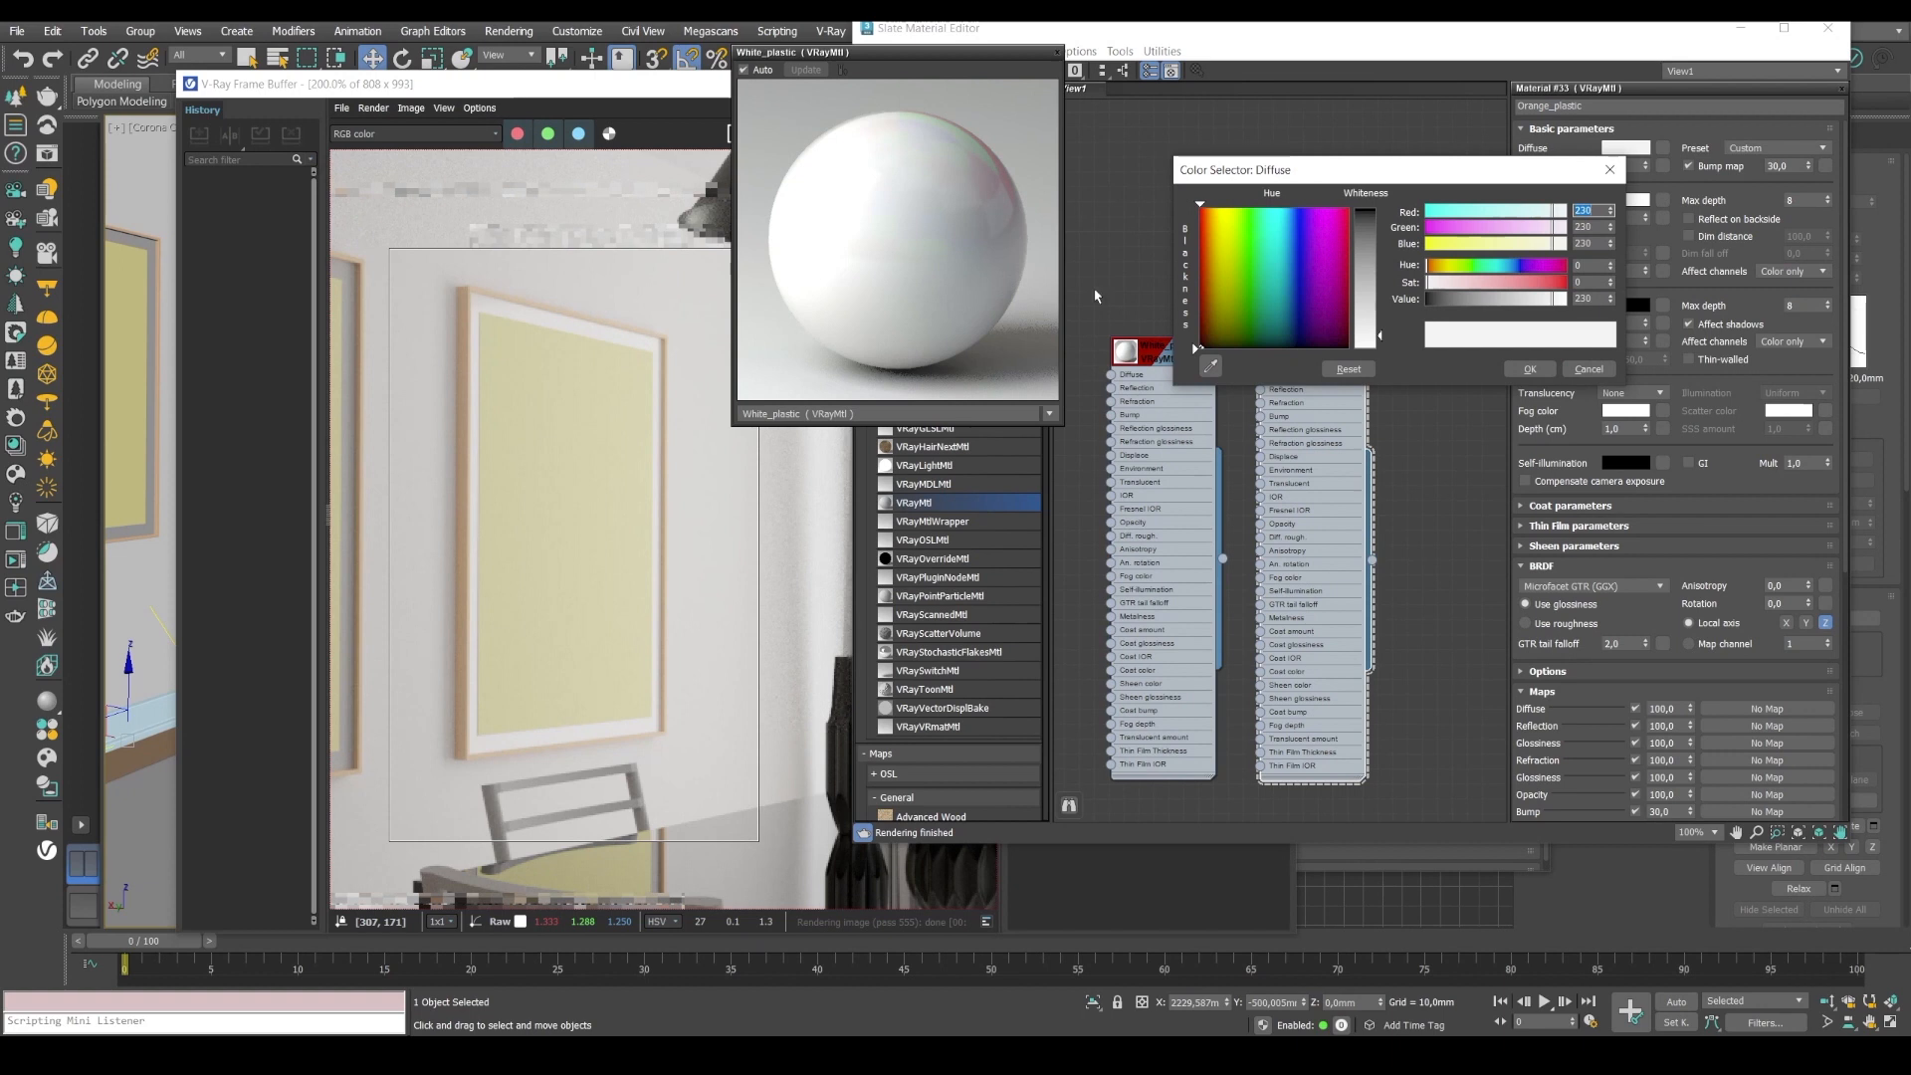
left_click(1517, 242)
left_click(1536, 228)
left_click_drag(1470, 283, 1513, 301)
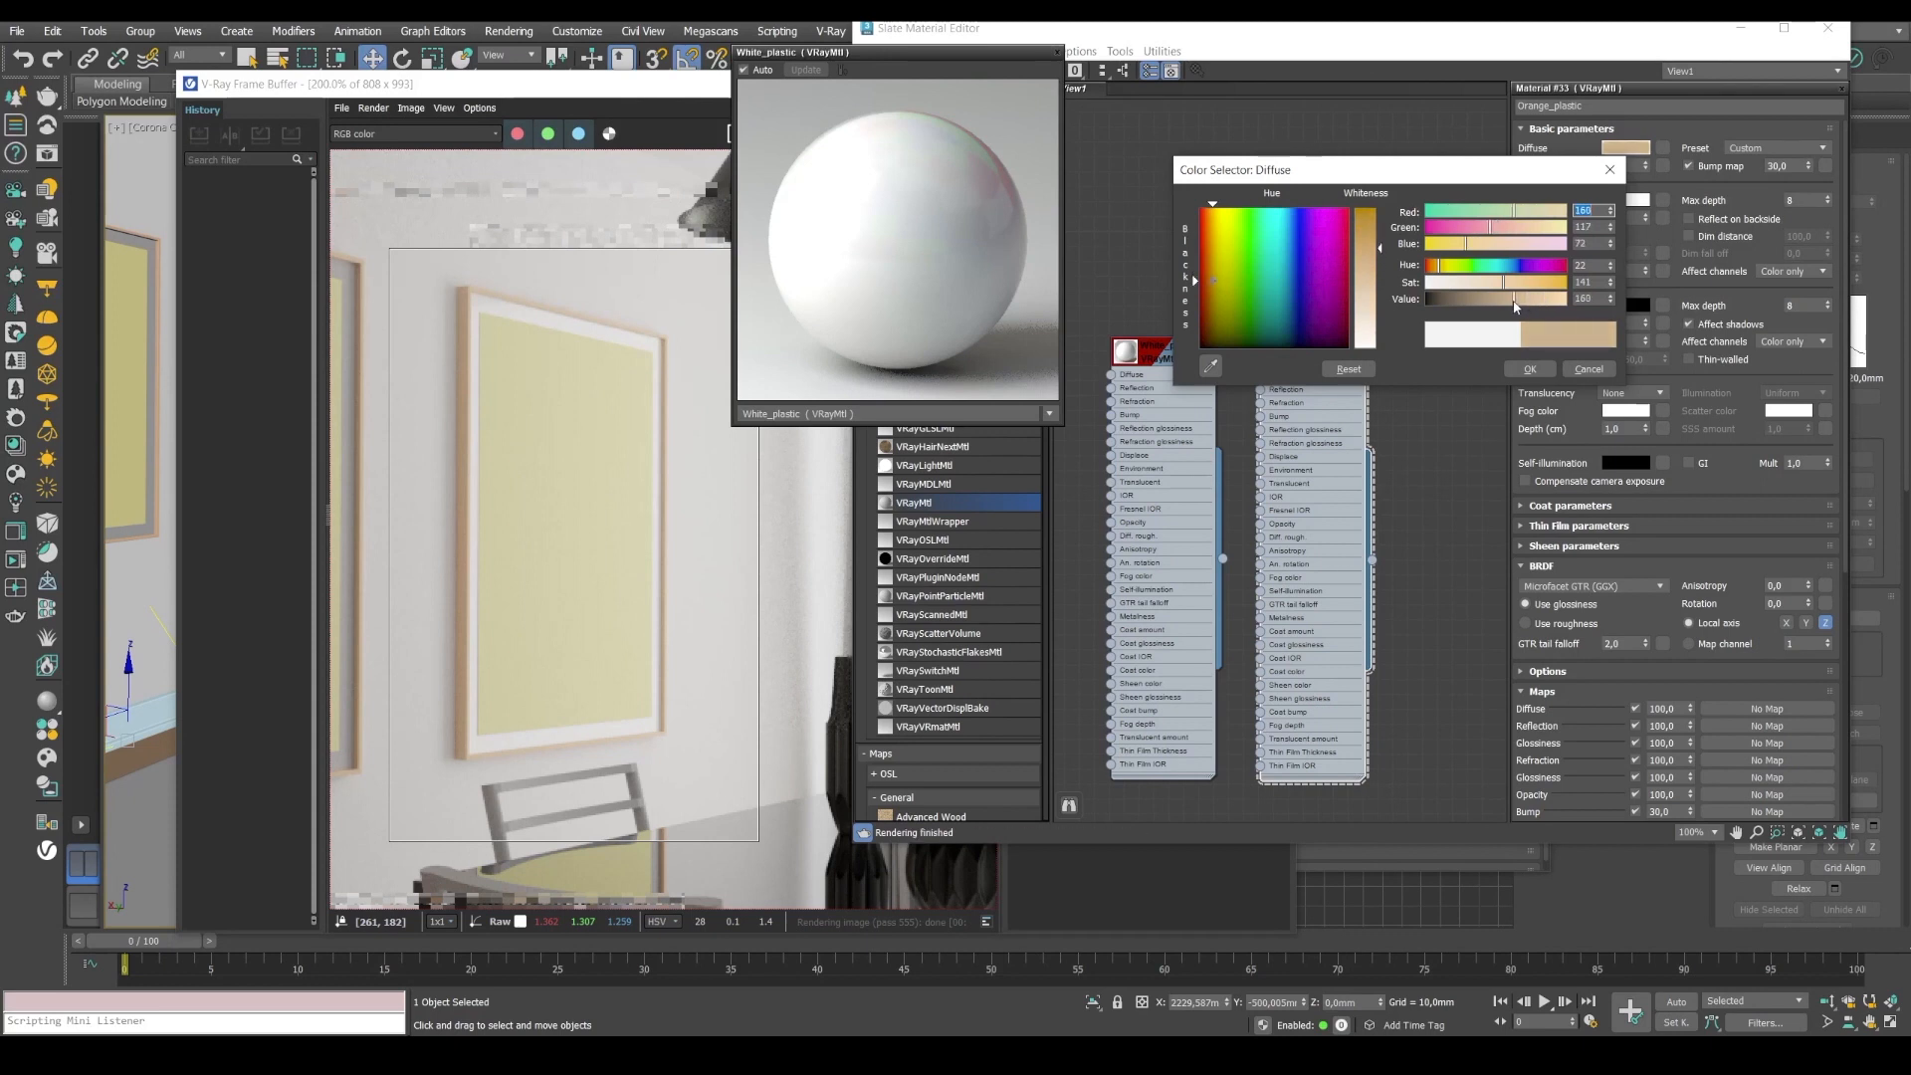
left_click(1511, 370)
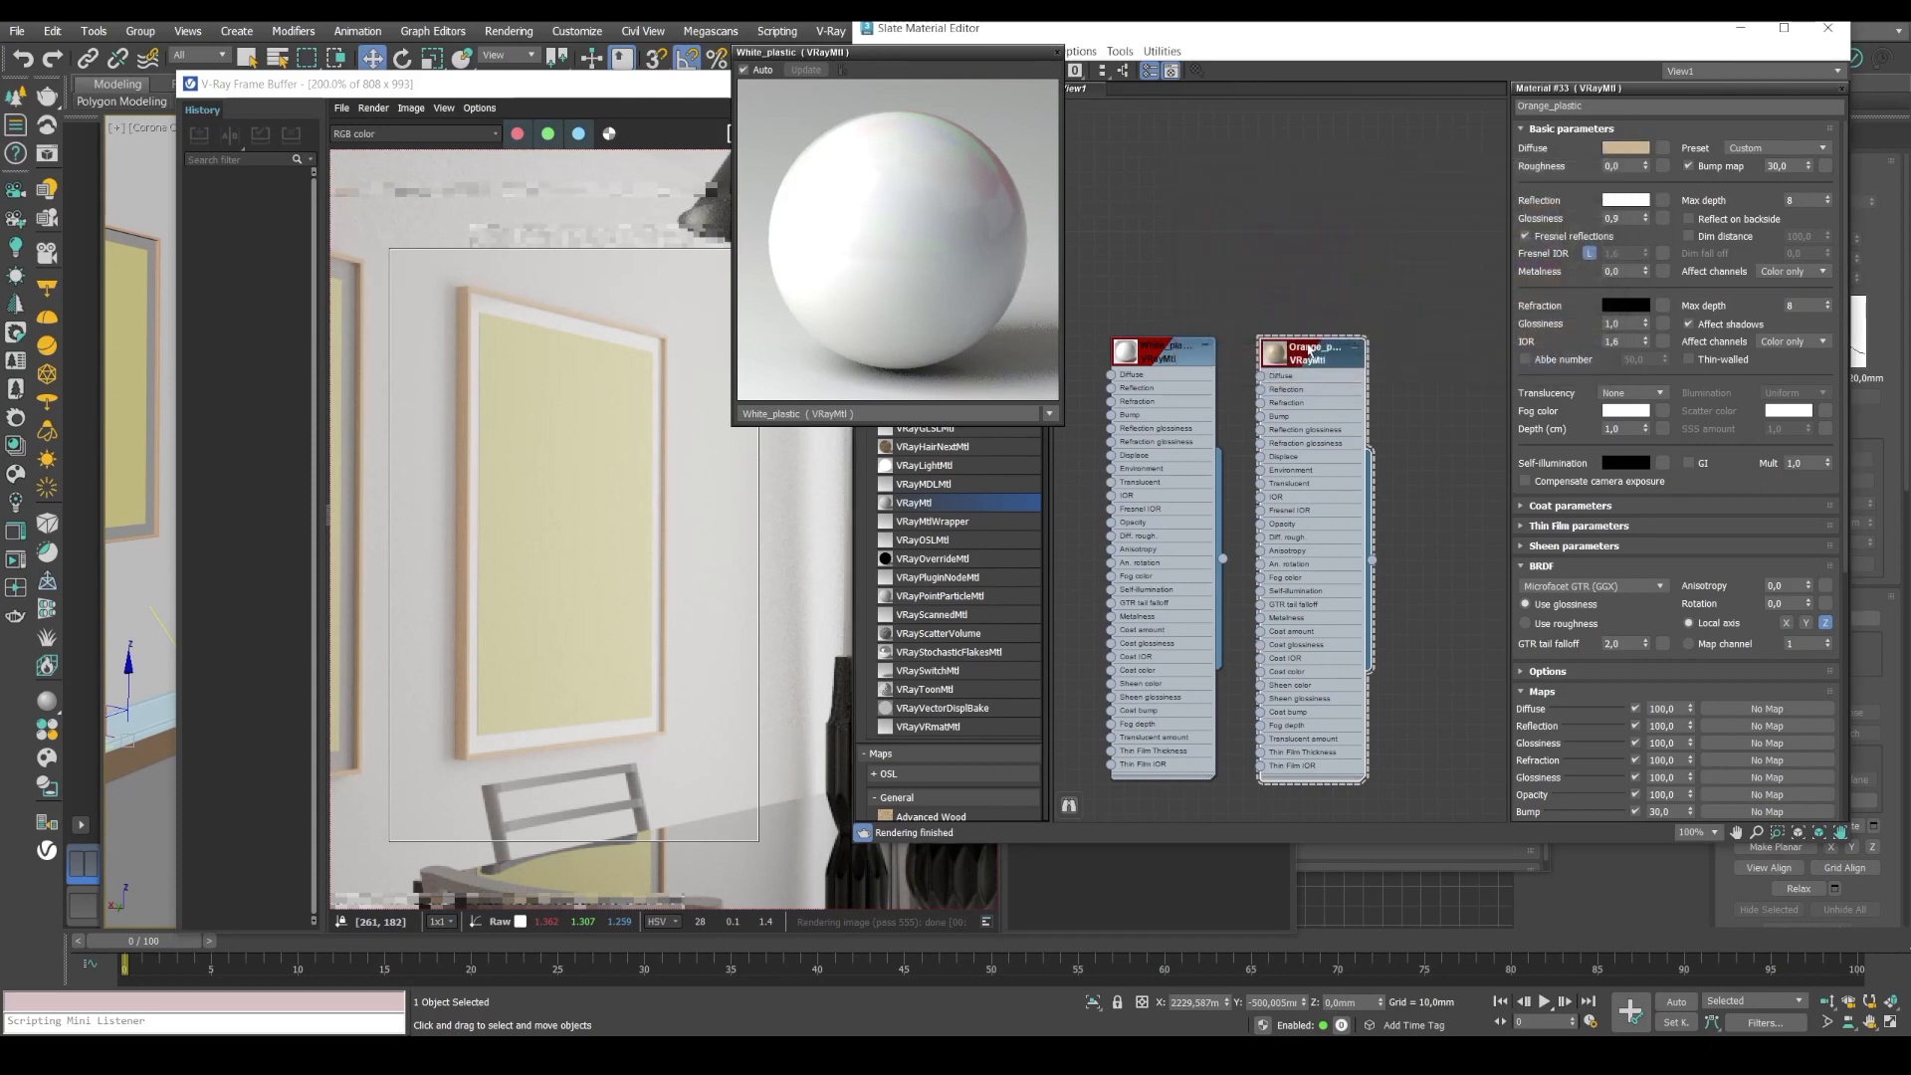
left_click(1057, 51)
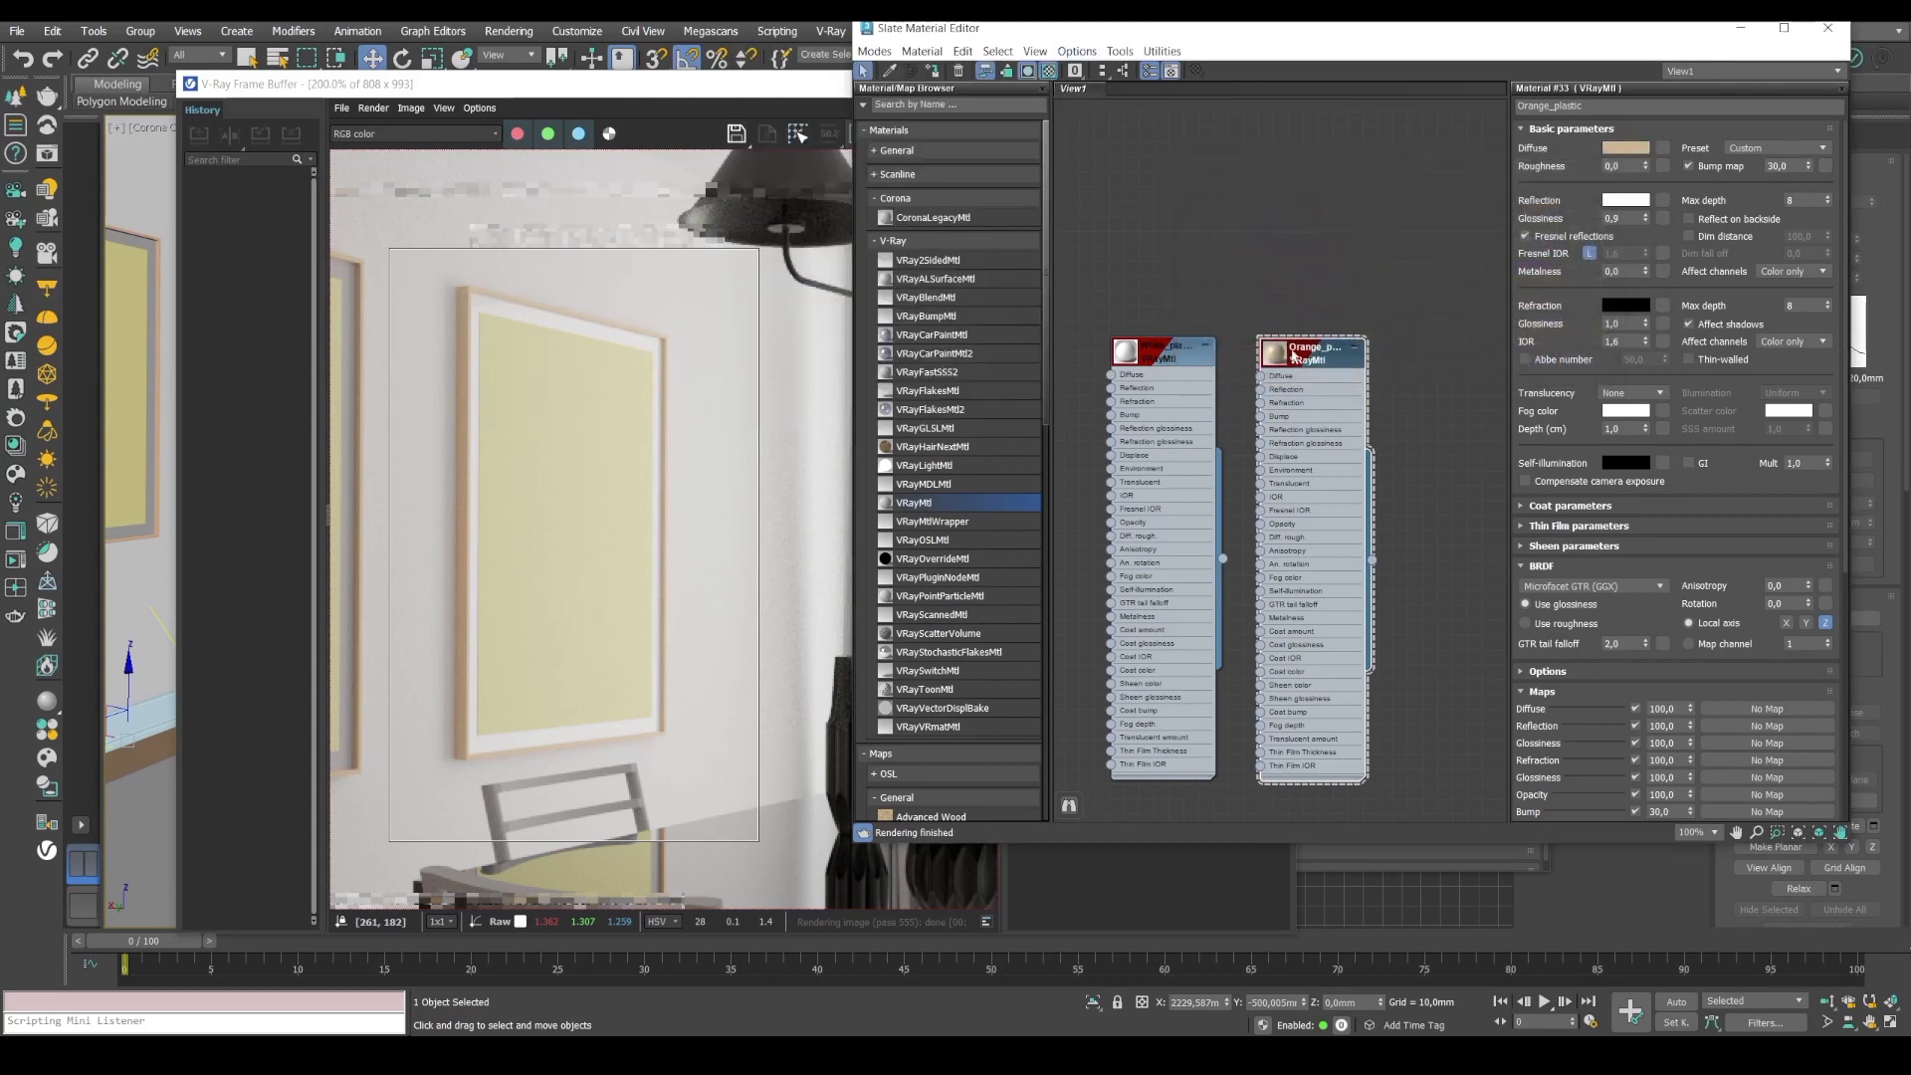
Assign the Orange_plastic material to the outer frames of both wall pictures.
left_click_drag(306, 82, 317, 516)
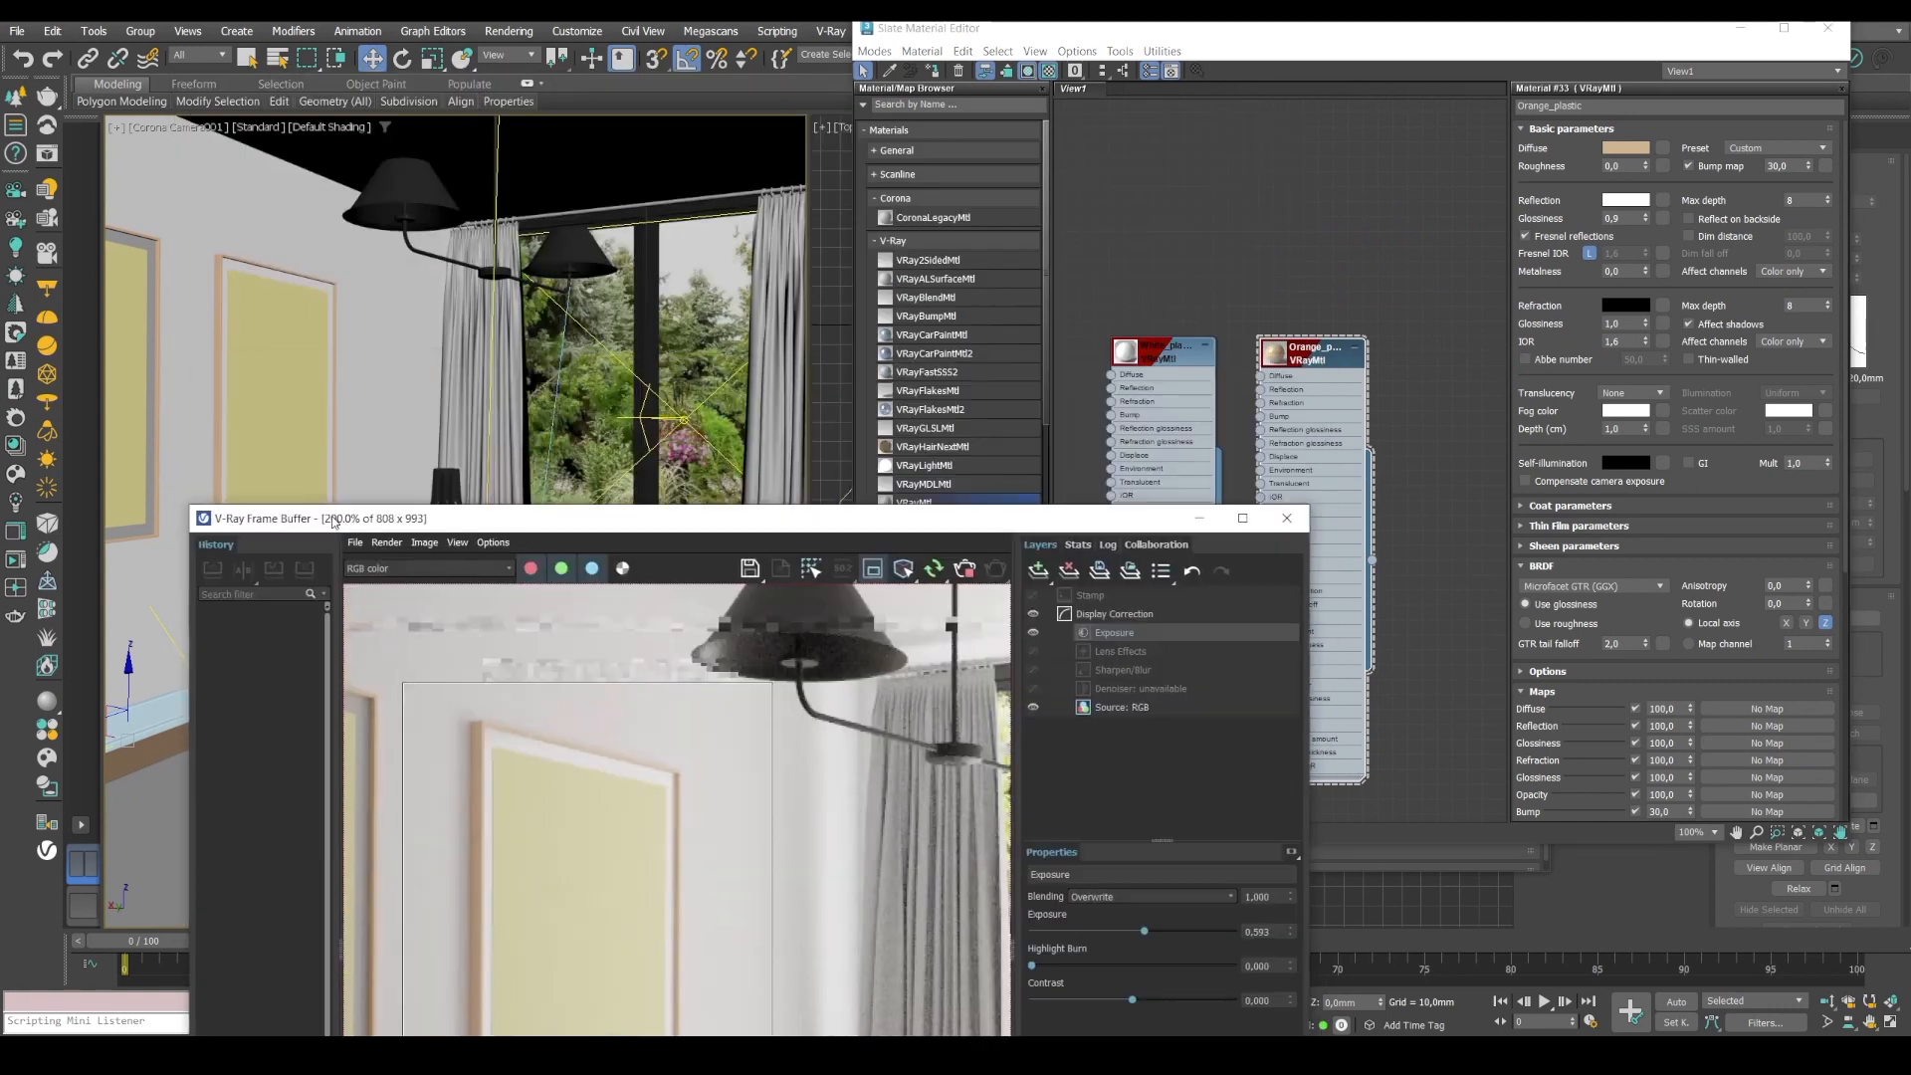
left_click(217, 301)
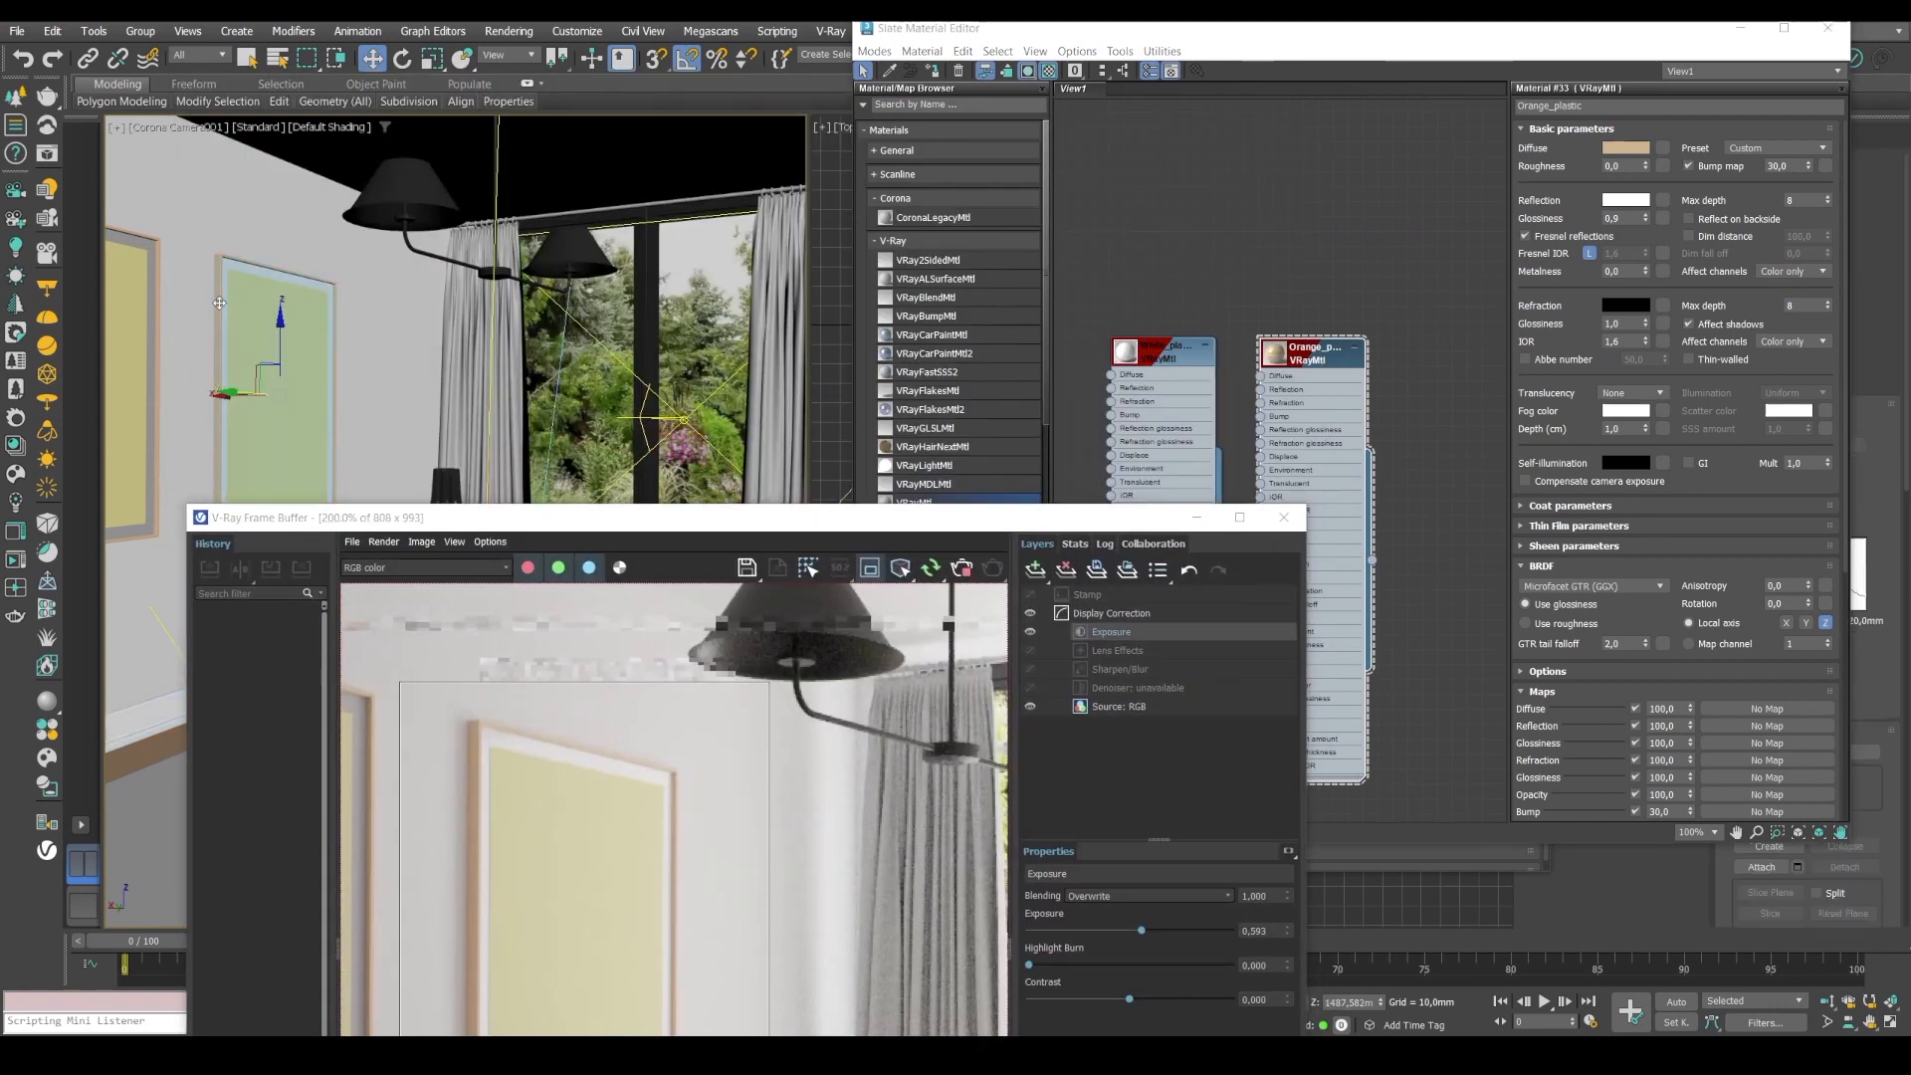
left_click(137, 236, "ctrl")
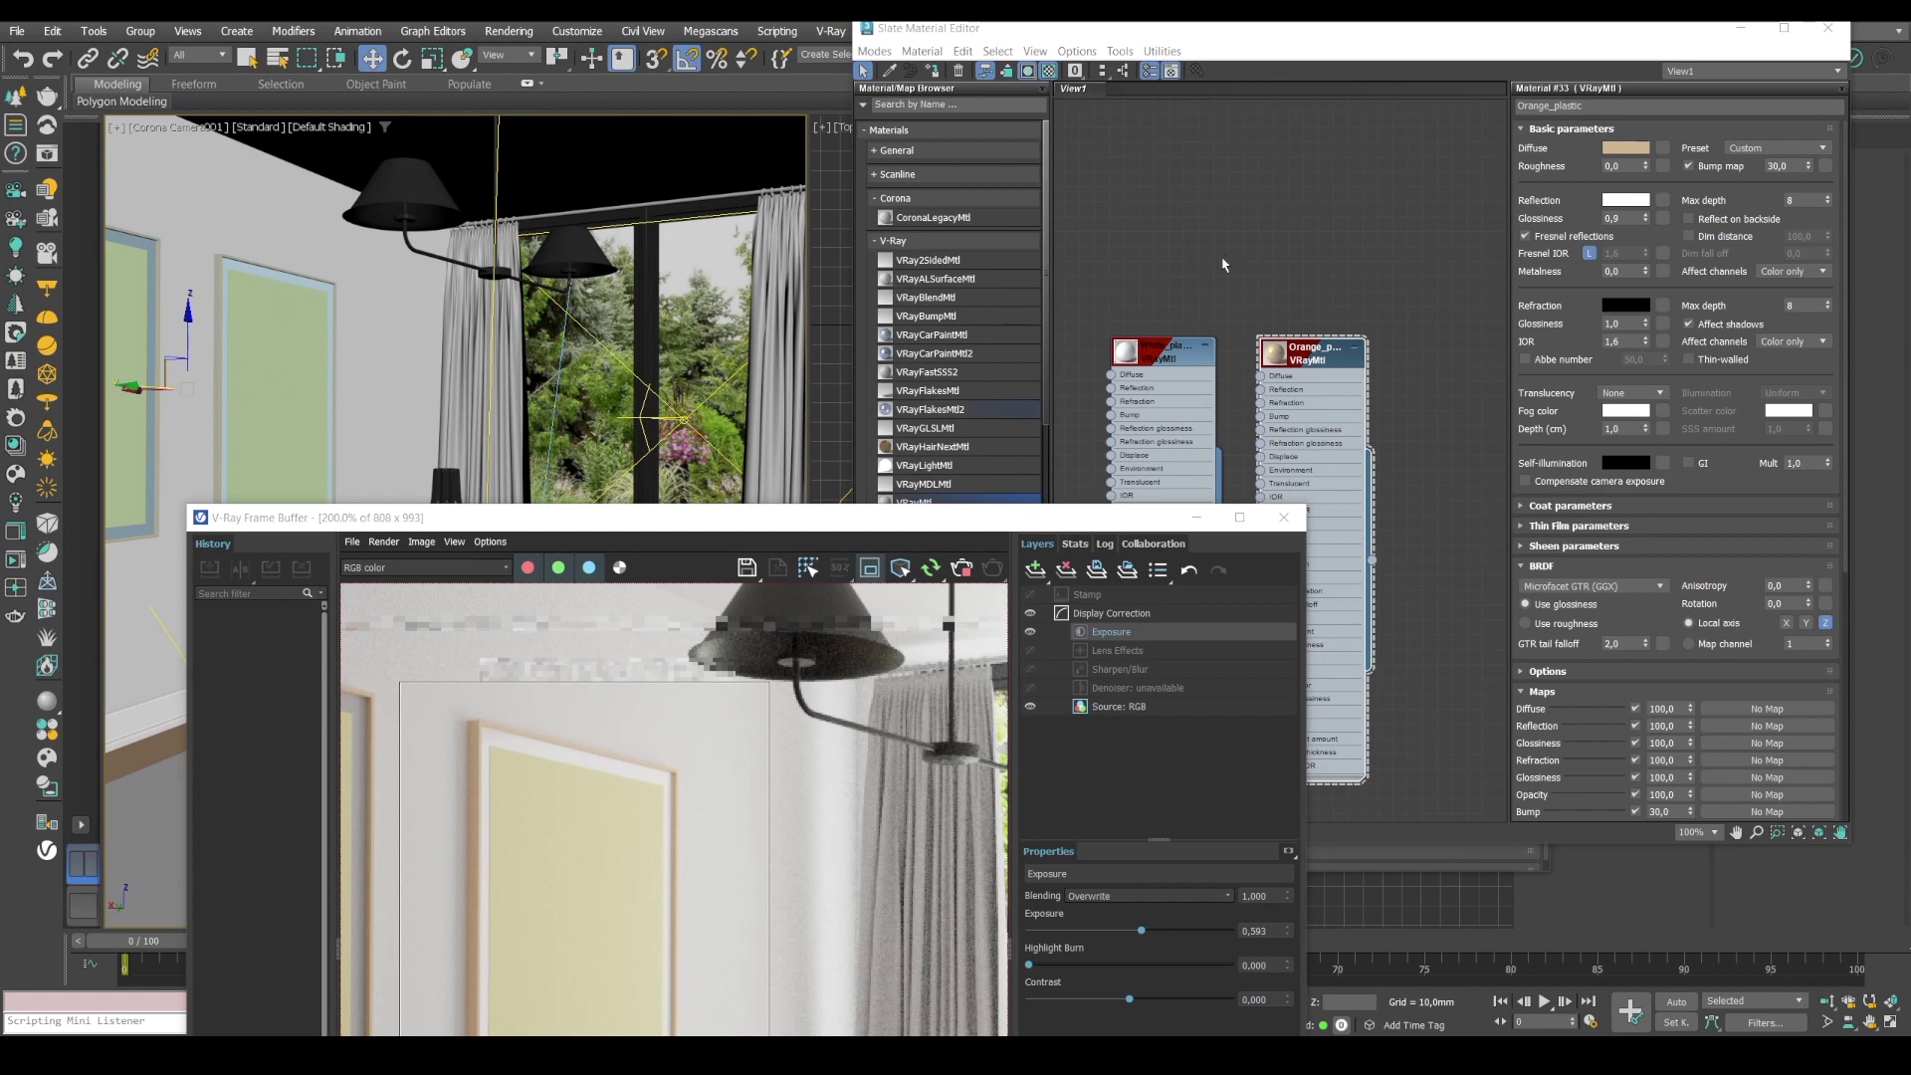
left_click(941, 75)
Assign the White_plastic material to the mat of the second wall picture.
left_click(139, 245)
left_click(140, 244)
double_click(1174, 345)
left_click(933, 69)
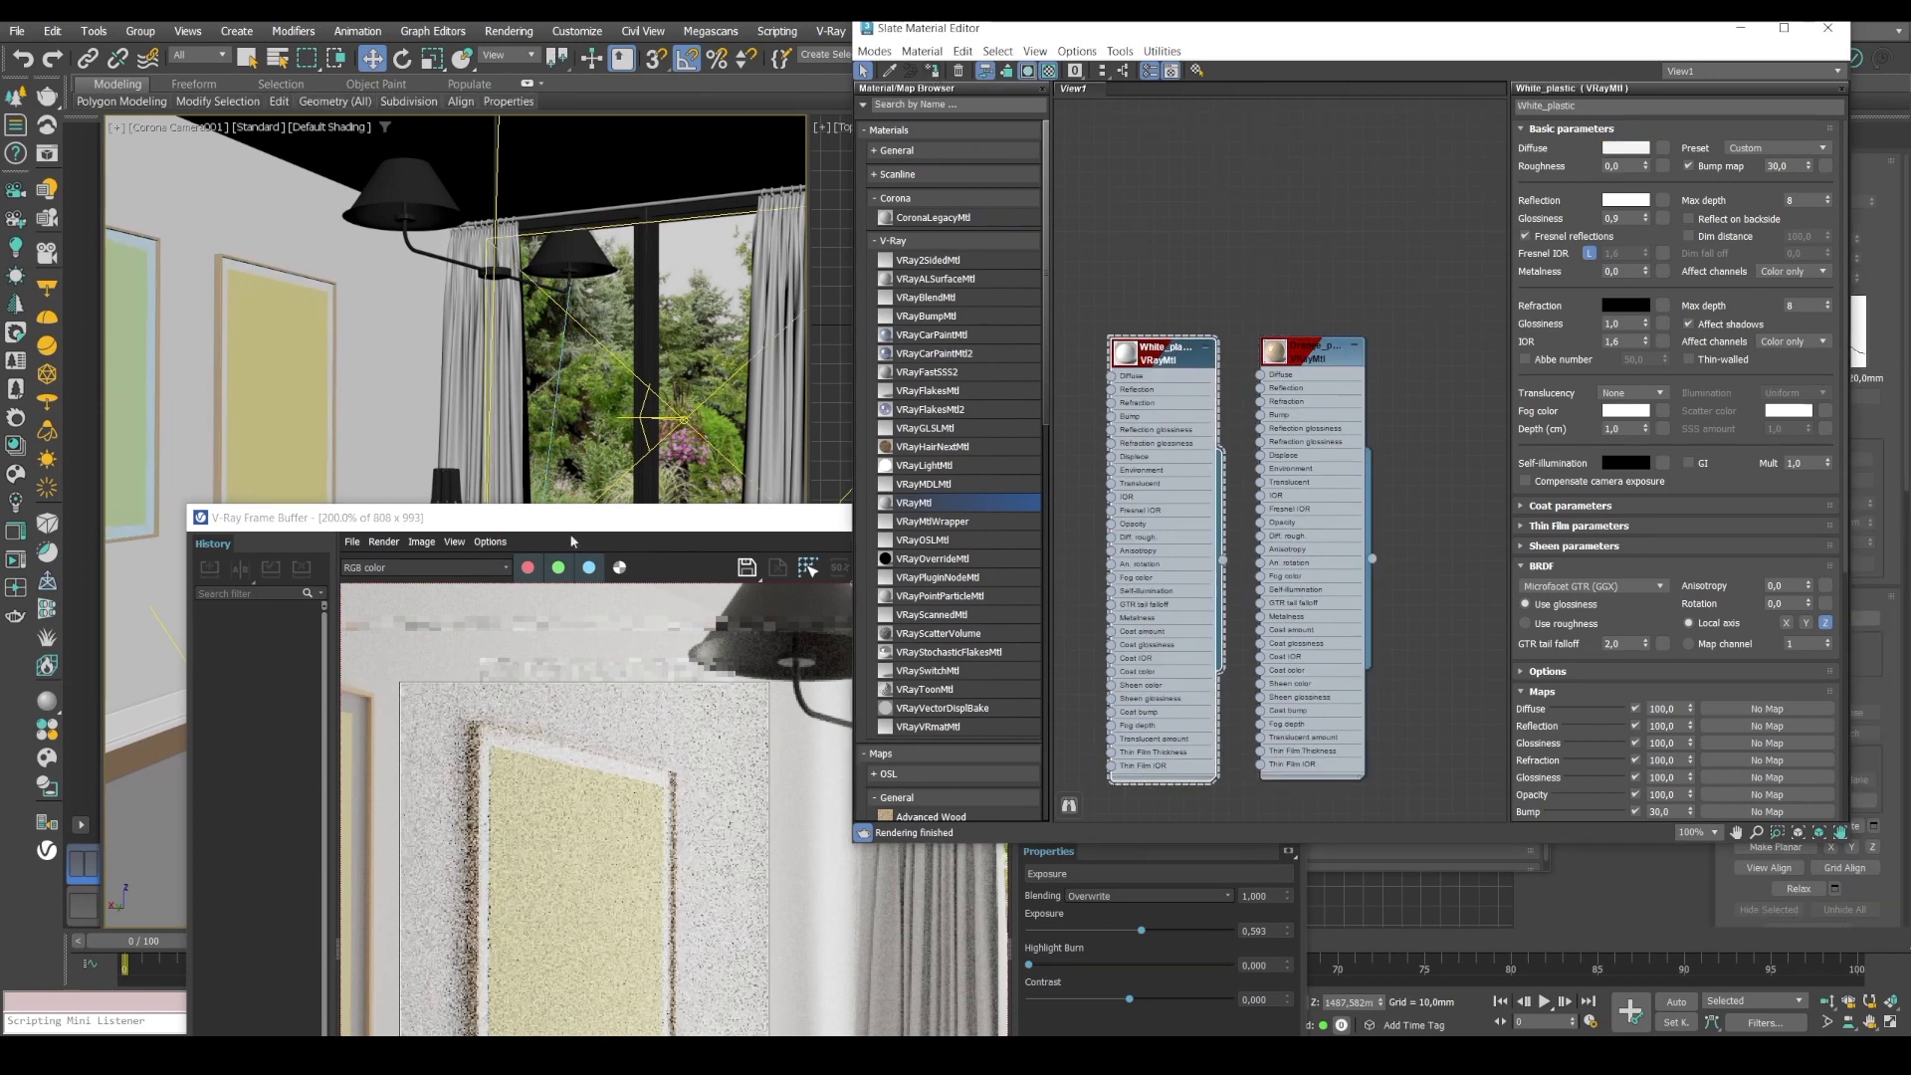
left_click_drag(539, 526, 365, 74)
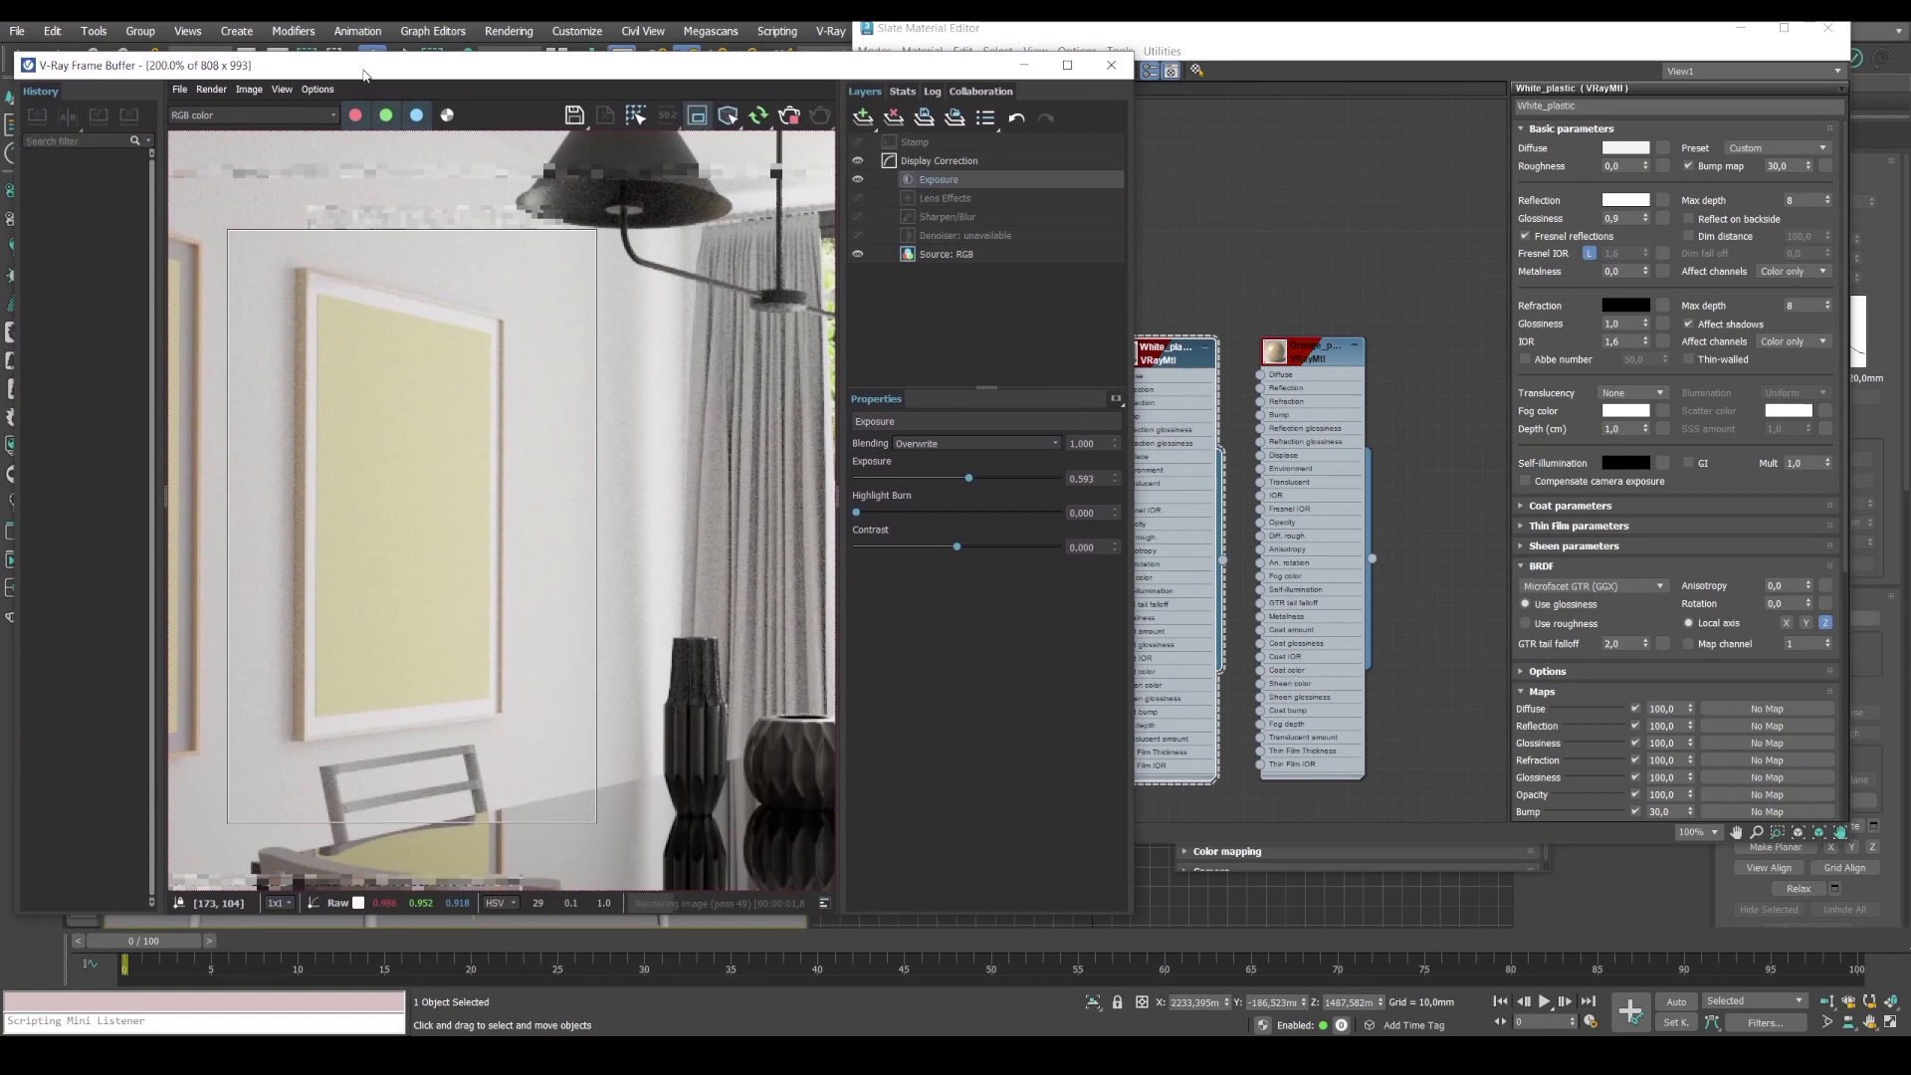
Create a new VRayMtl below the plastic materials for the picture artwork.
left_click(1262, 227)
scroll(1314, 223, "down", 2)
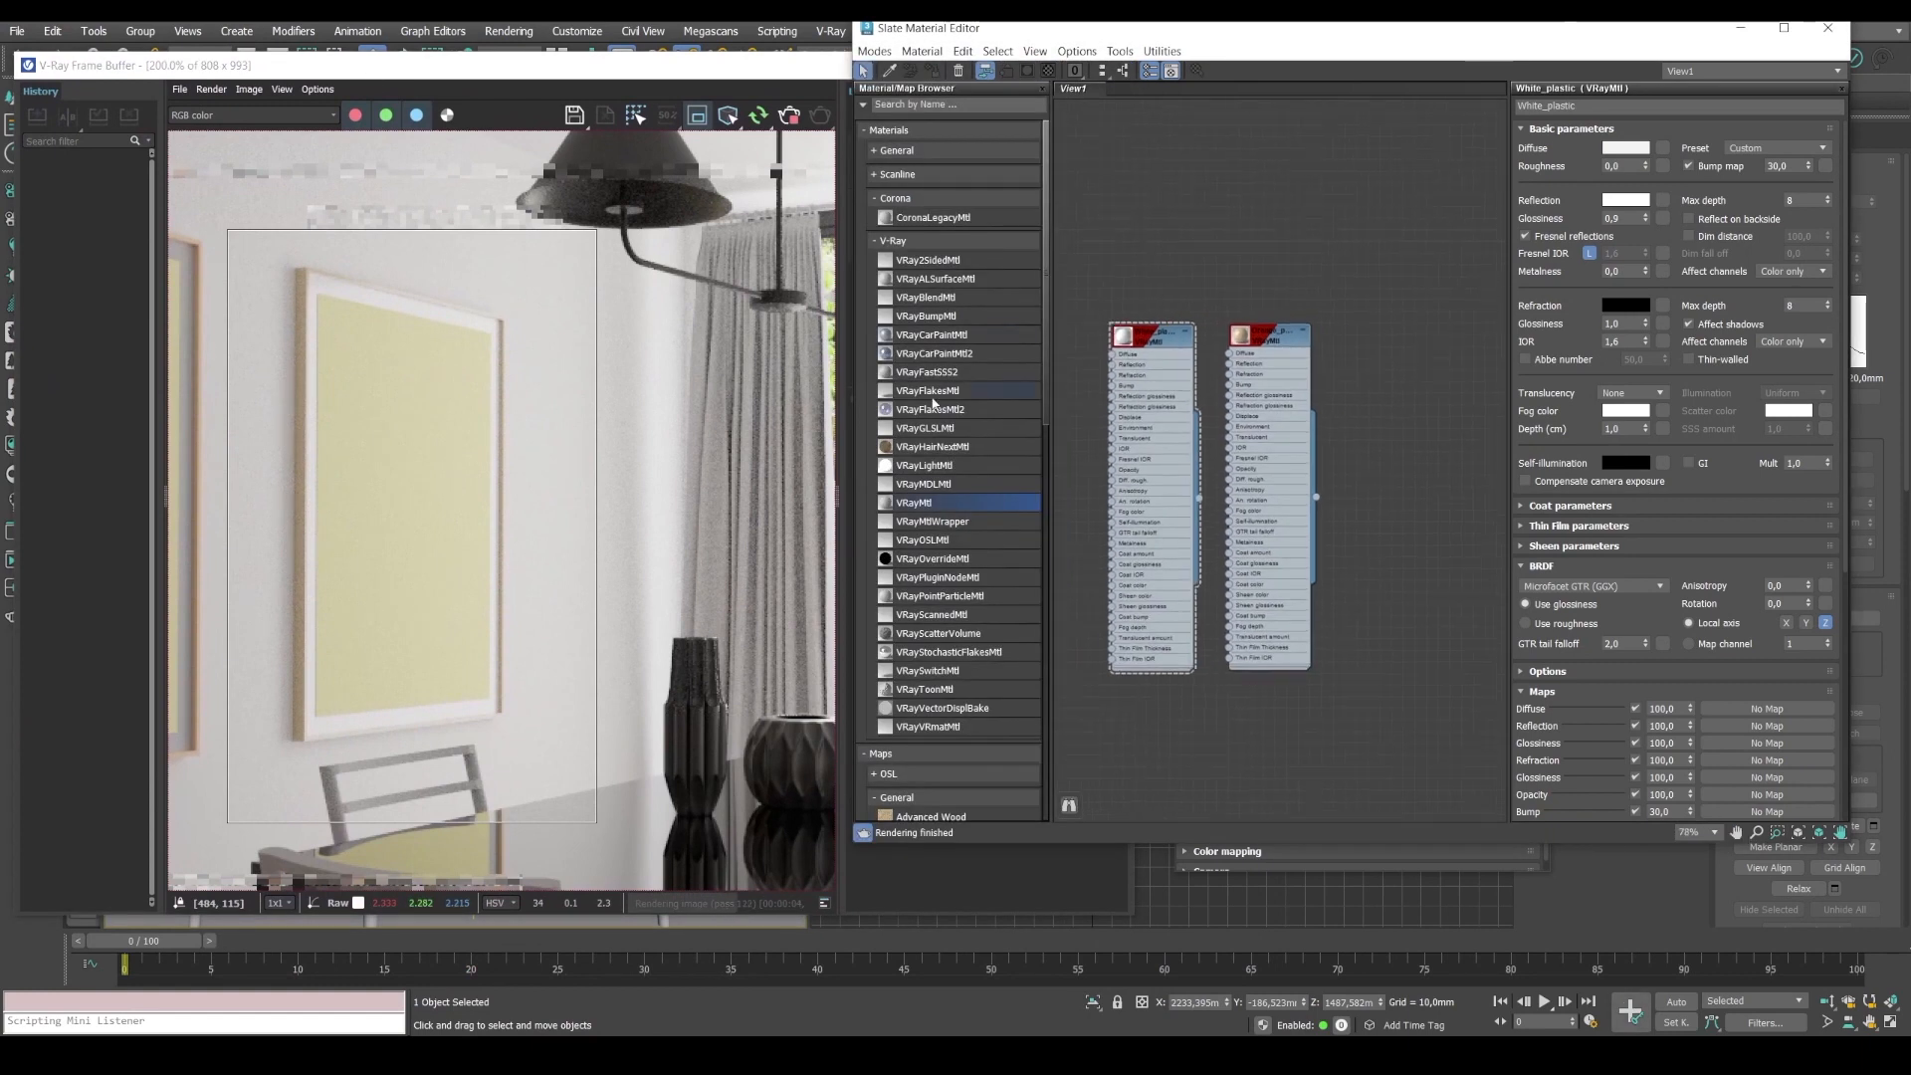
left_click_drag(1284, 784, 1283, 783)
double_click(1284, 781)
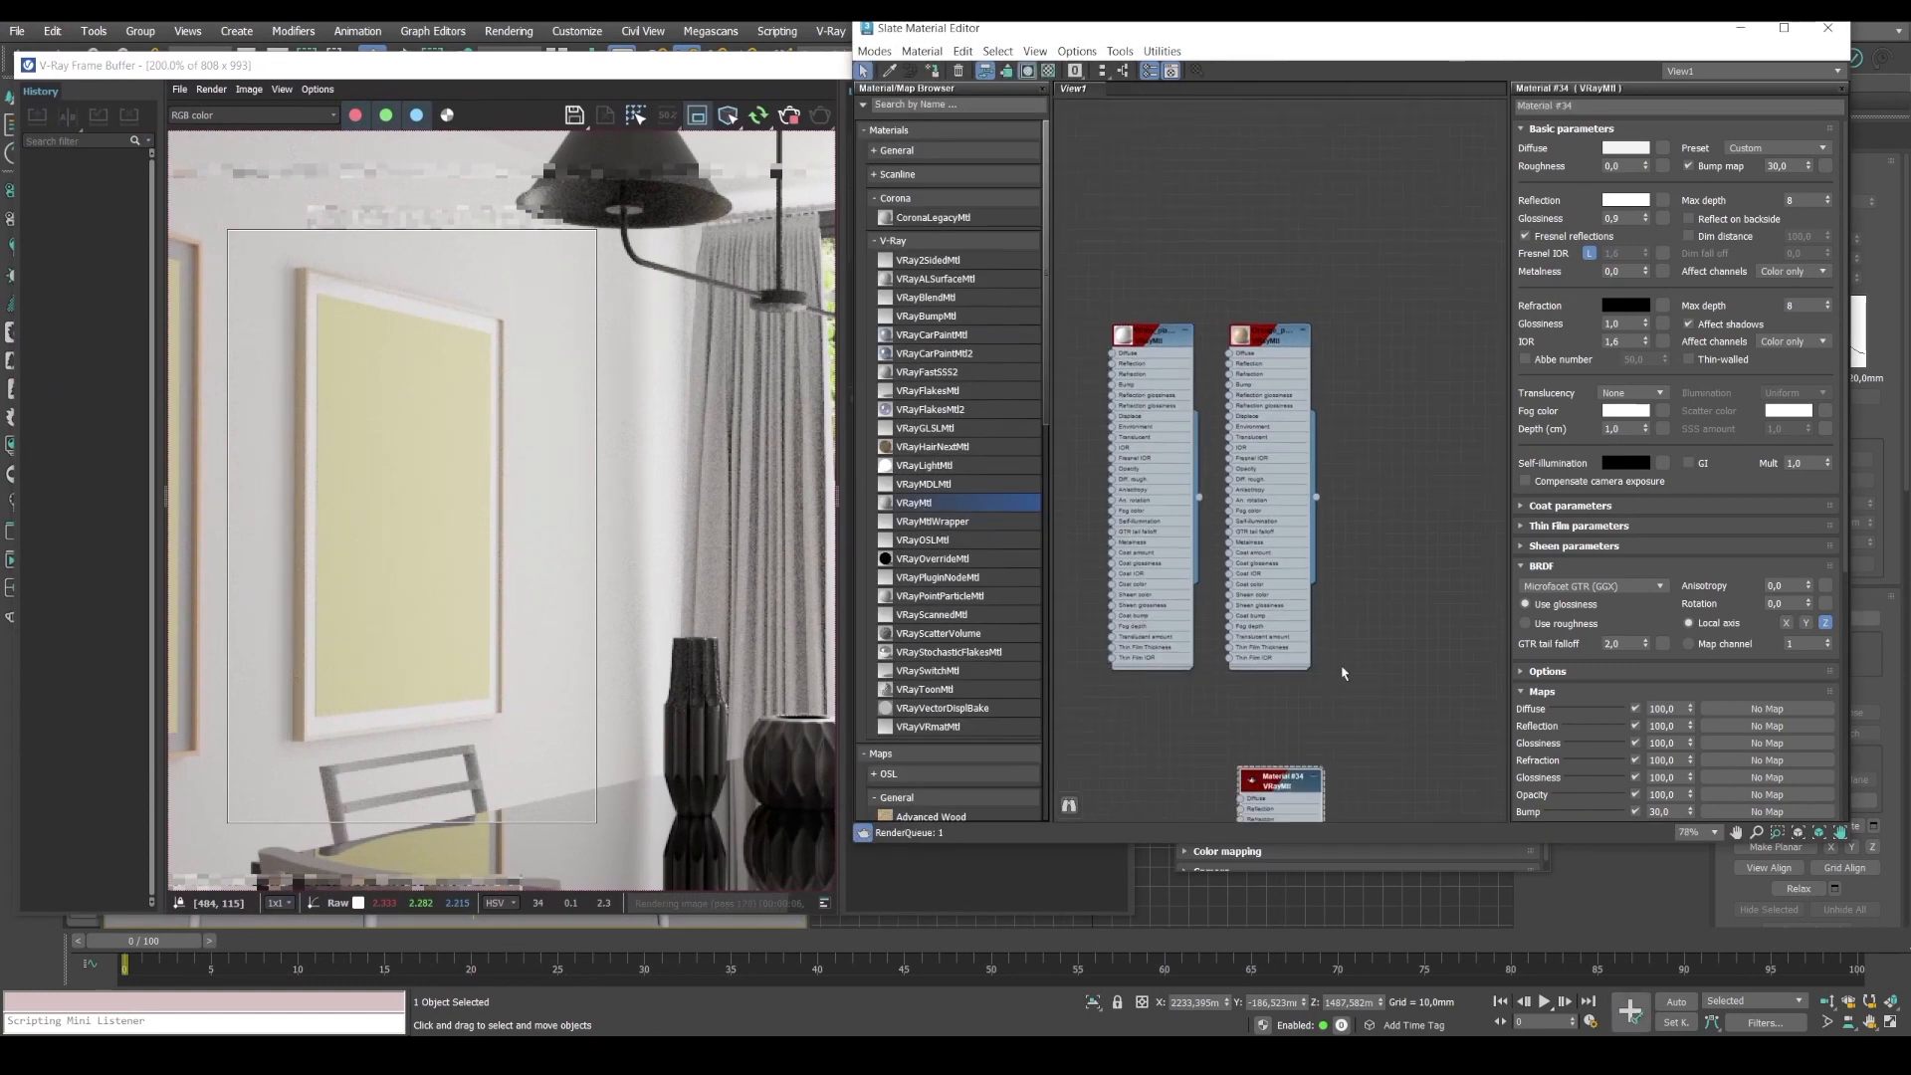
middle_click_drag(1339, 642, 1375, 233)
left_click_drag(1250, 334, 1254, 334)
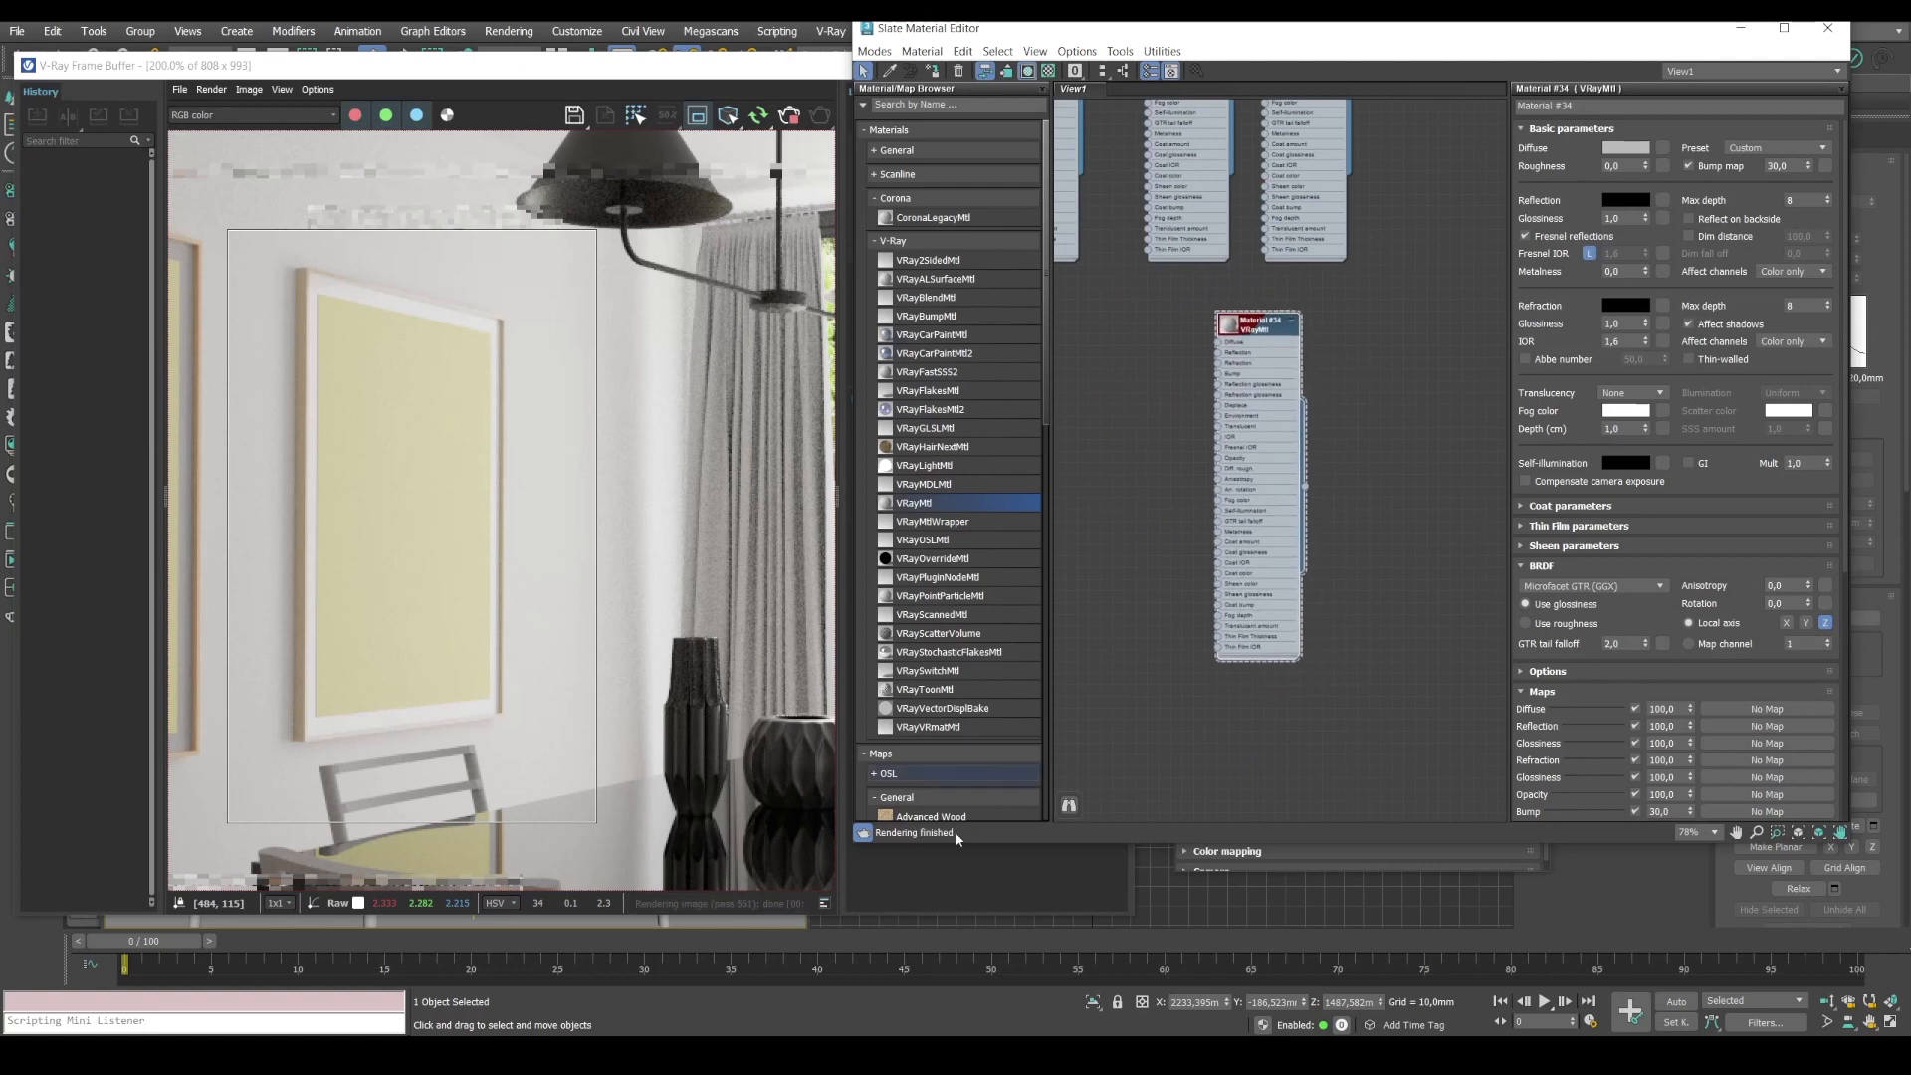
Connect the ink painting image e1560c9a43d323ce291a3410cd7c8825 from the Maps folder to the new material's Diffuse input.
left_click(436, 1053)
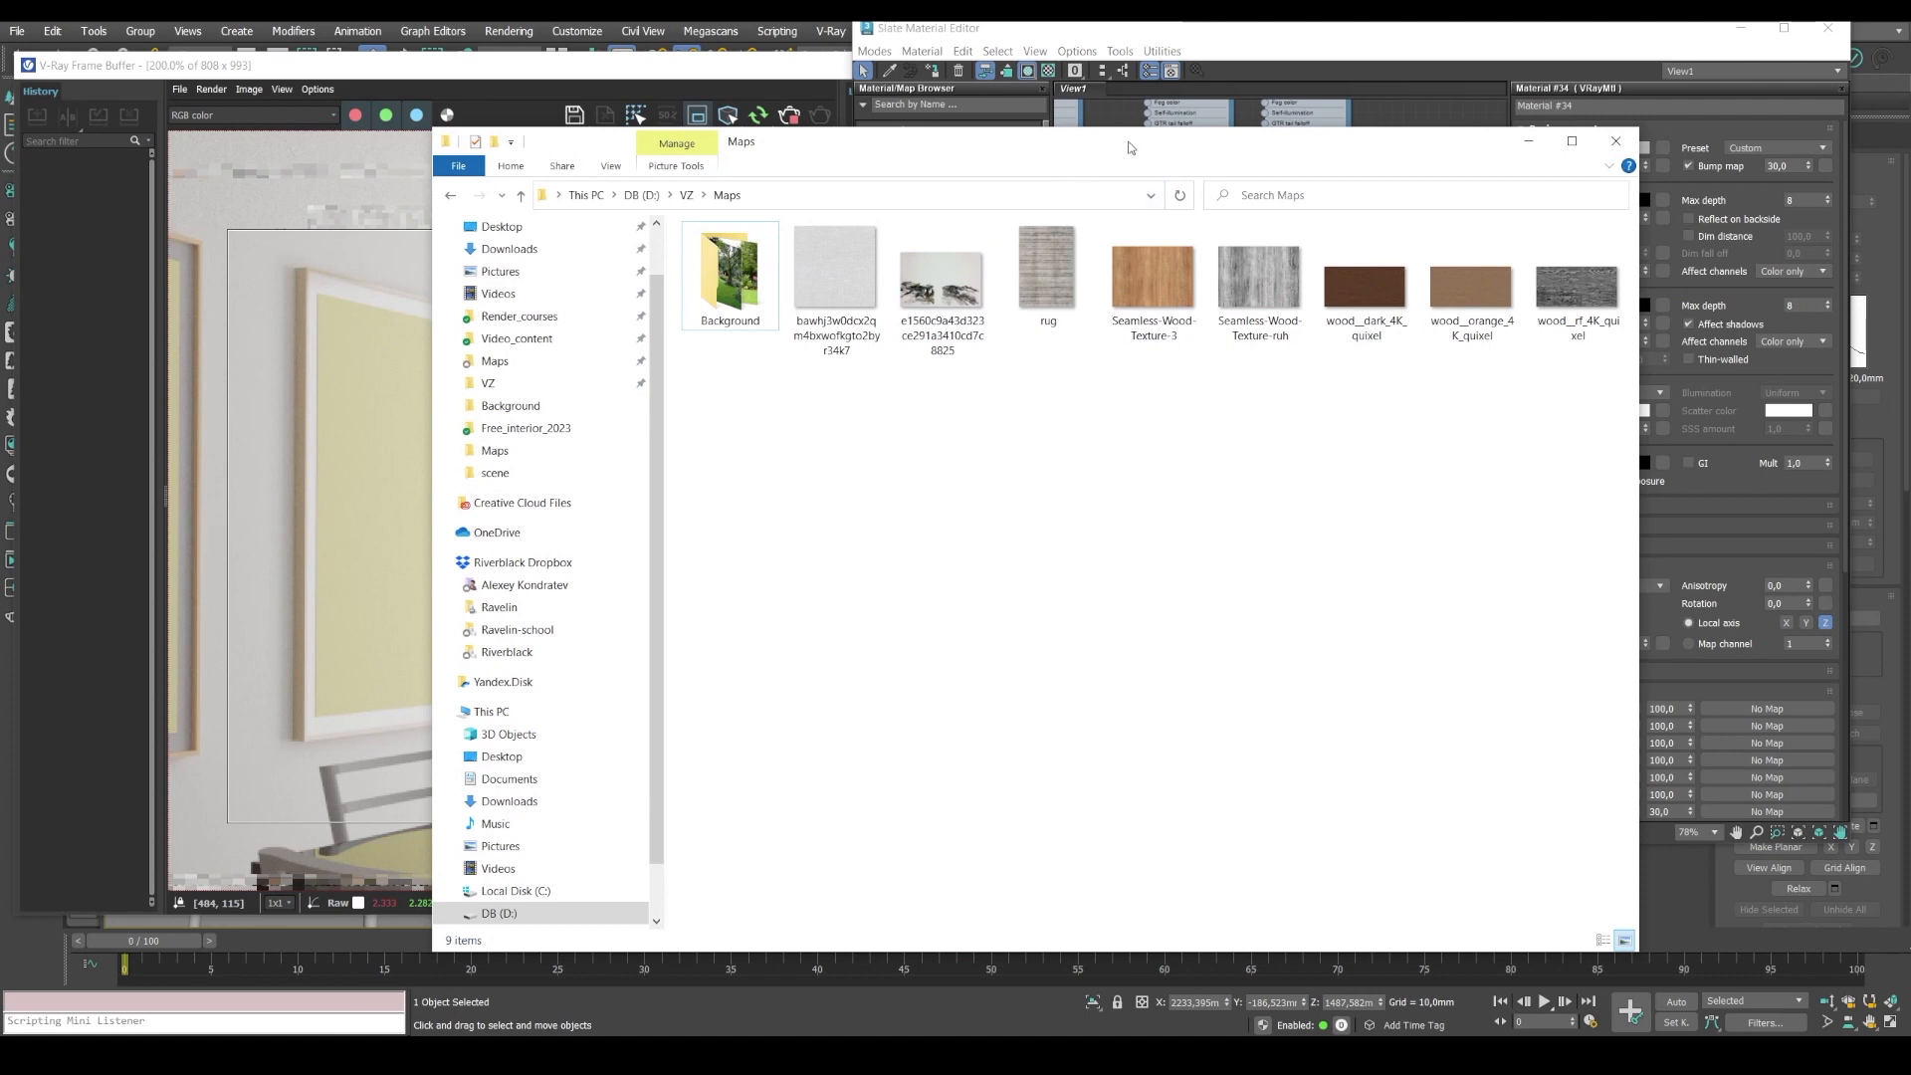
left_click_drag(1127, 148, 918, 206)
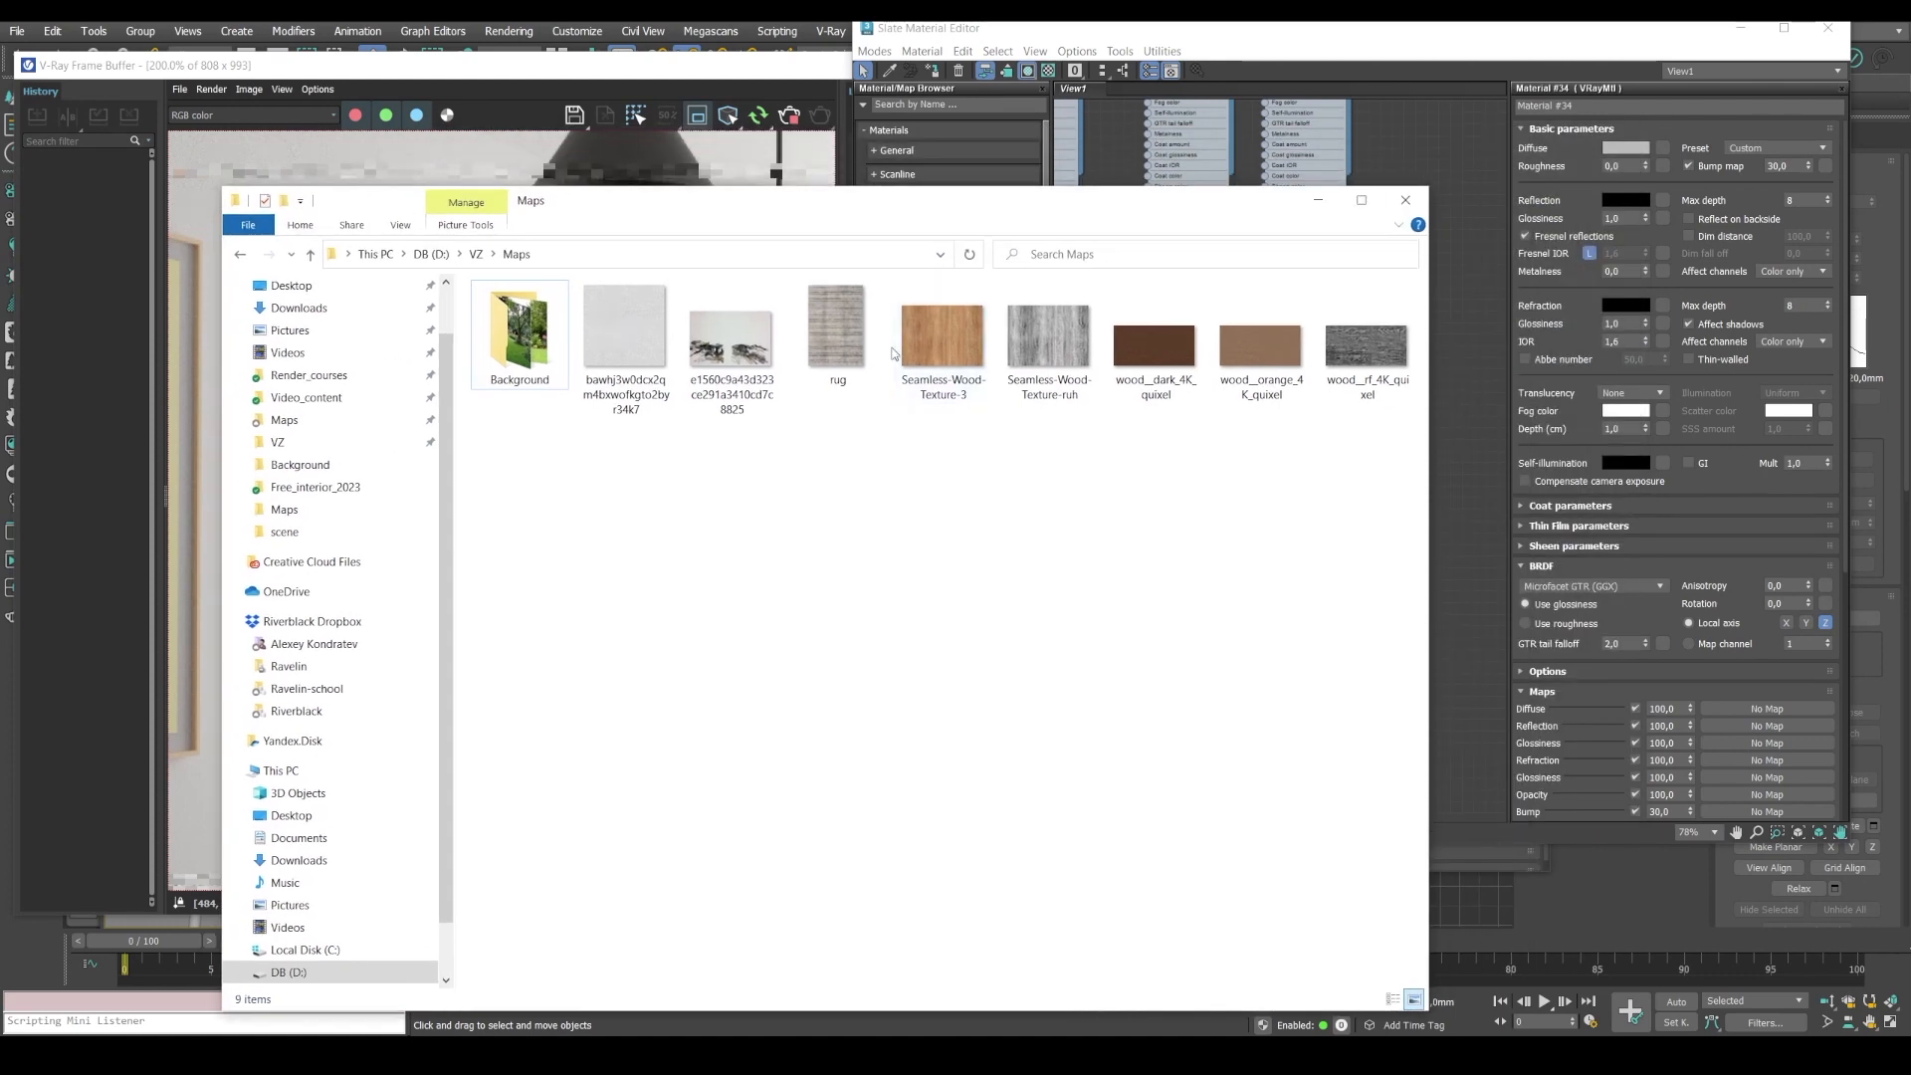
left_click_drag(780, 202, 283, 190)
left_click_drag(237, 321, 1218, 341)
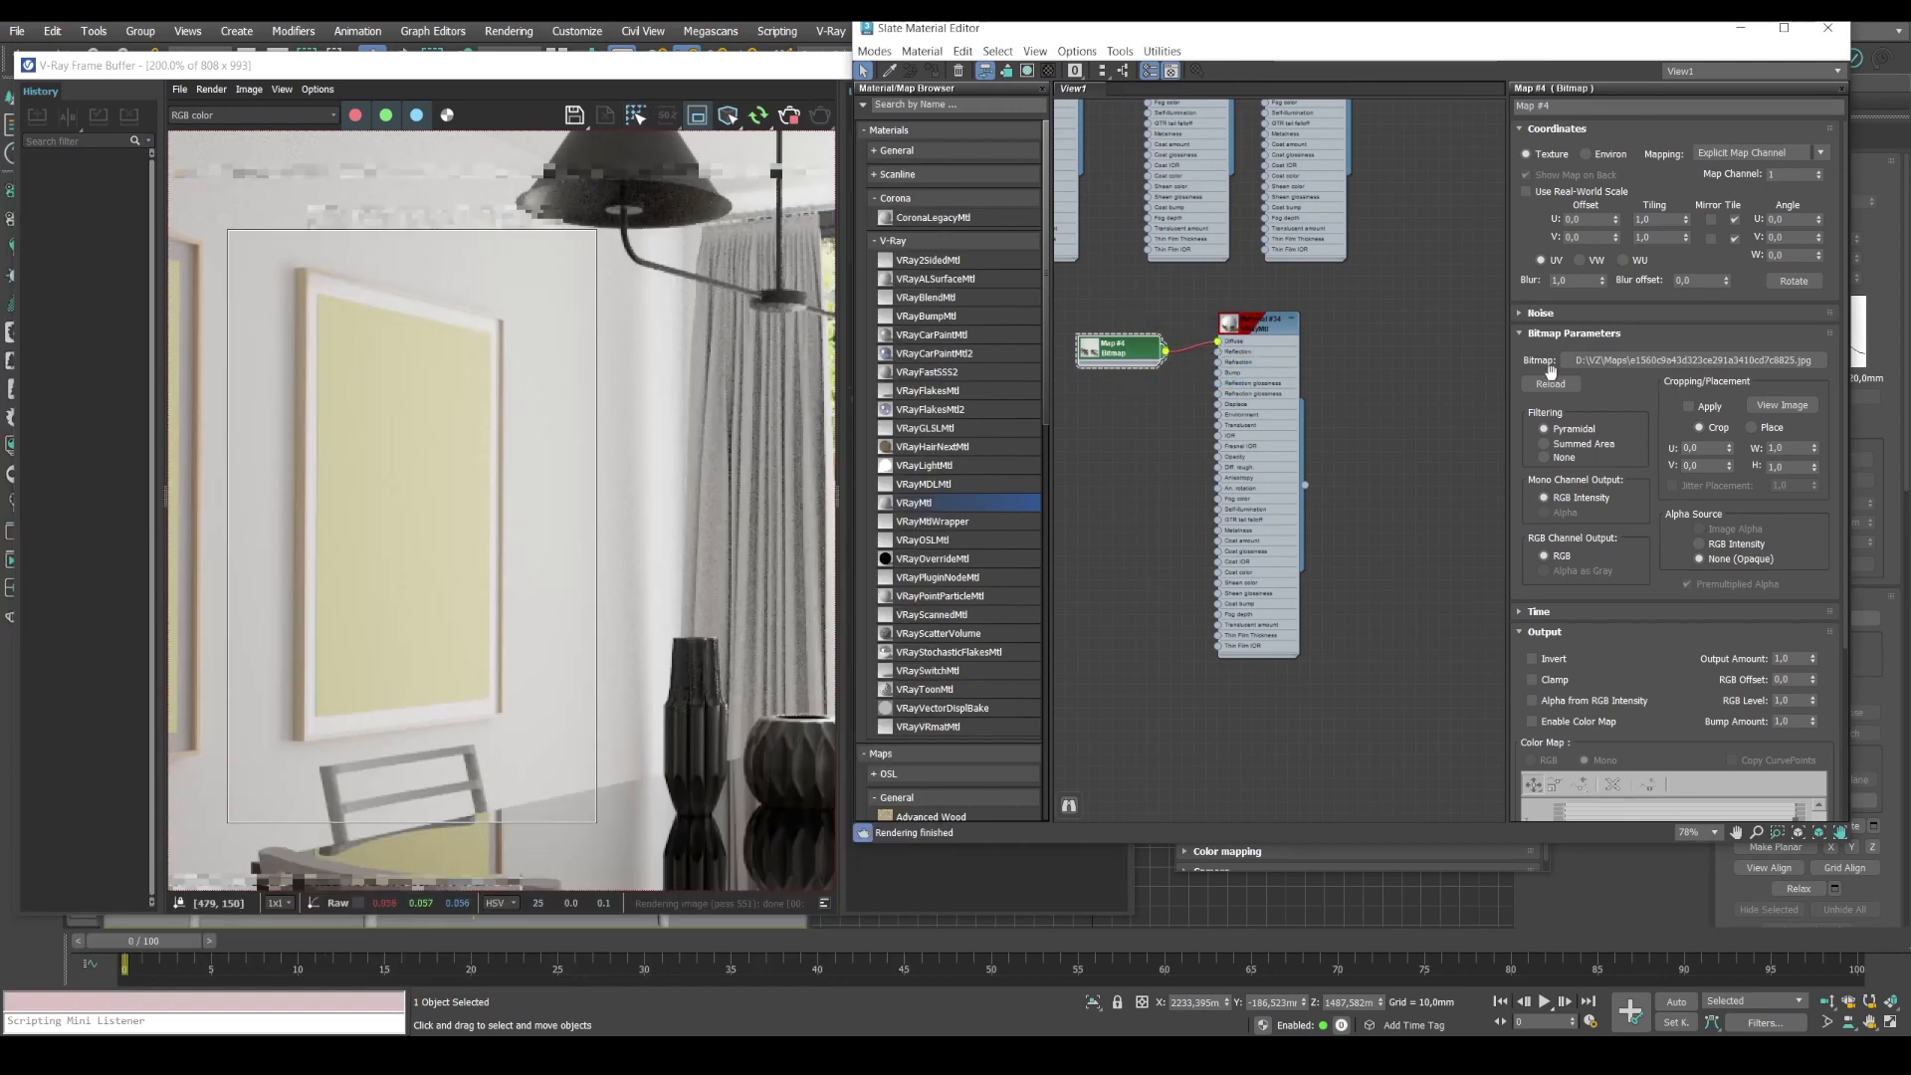
Examine the painting bitmap and its crop area in the image viewer, and close it.
left_click(1781, 405)
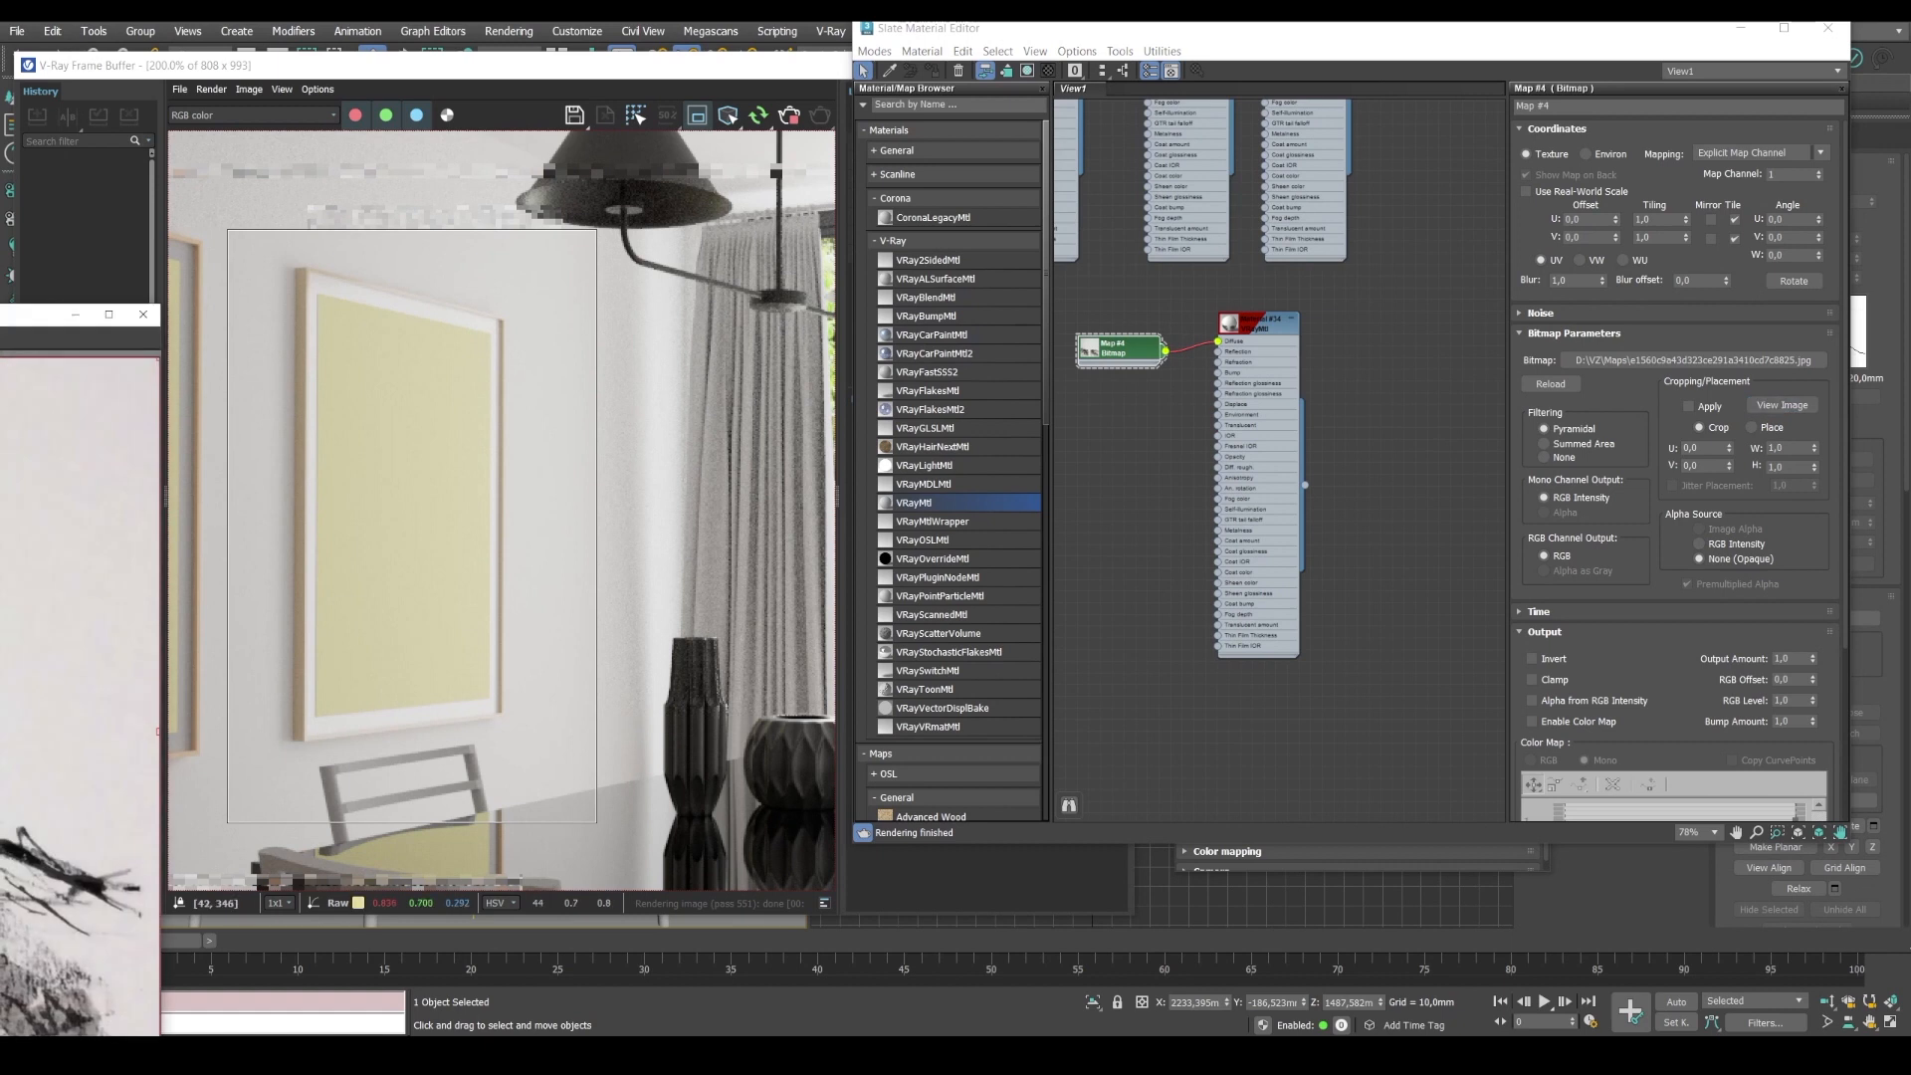
left_click_drag(31, 325, 1440, 41)
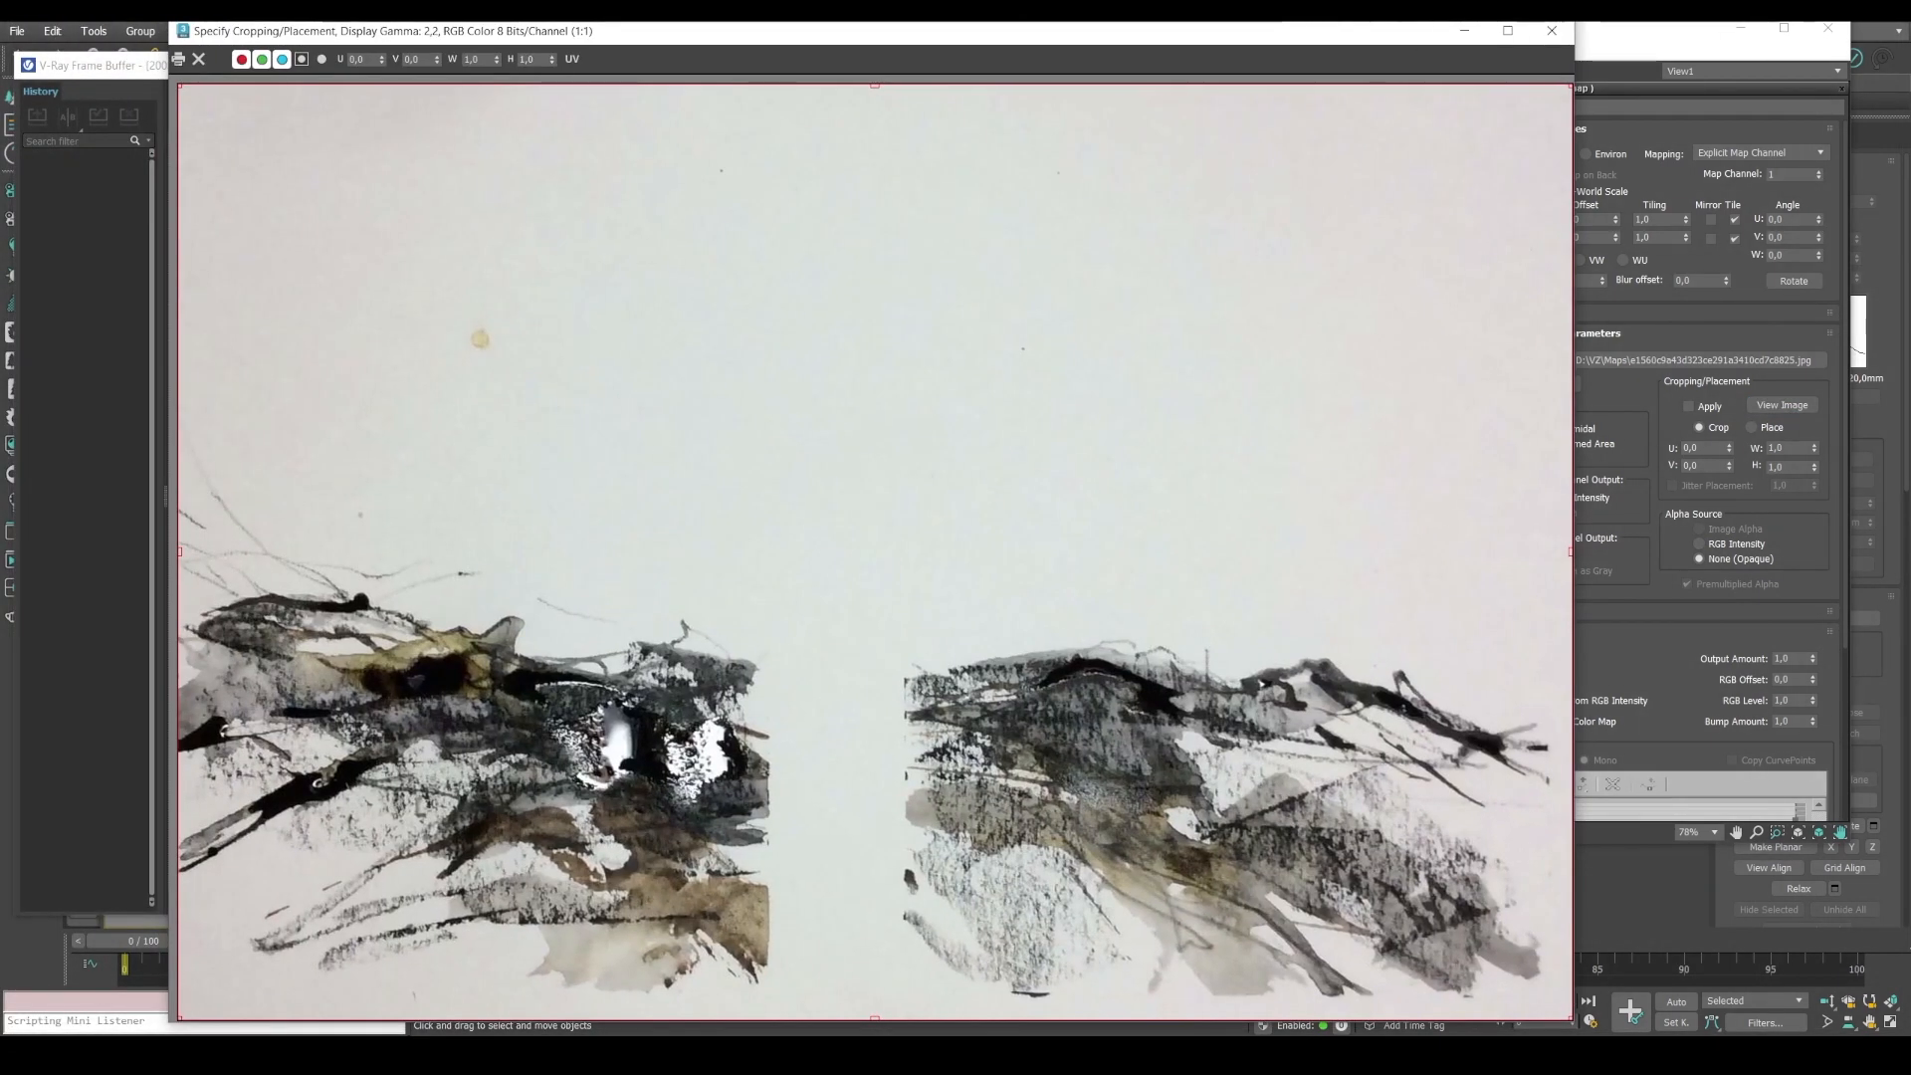
left_click(1552, 32)
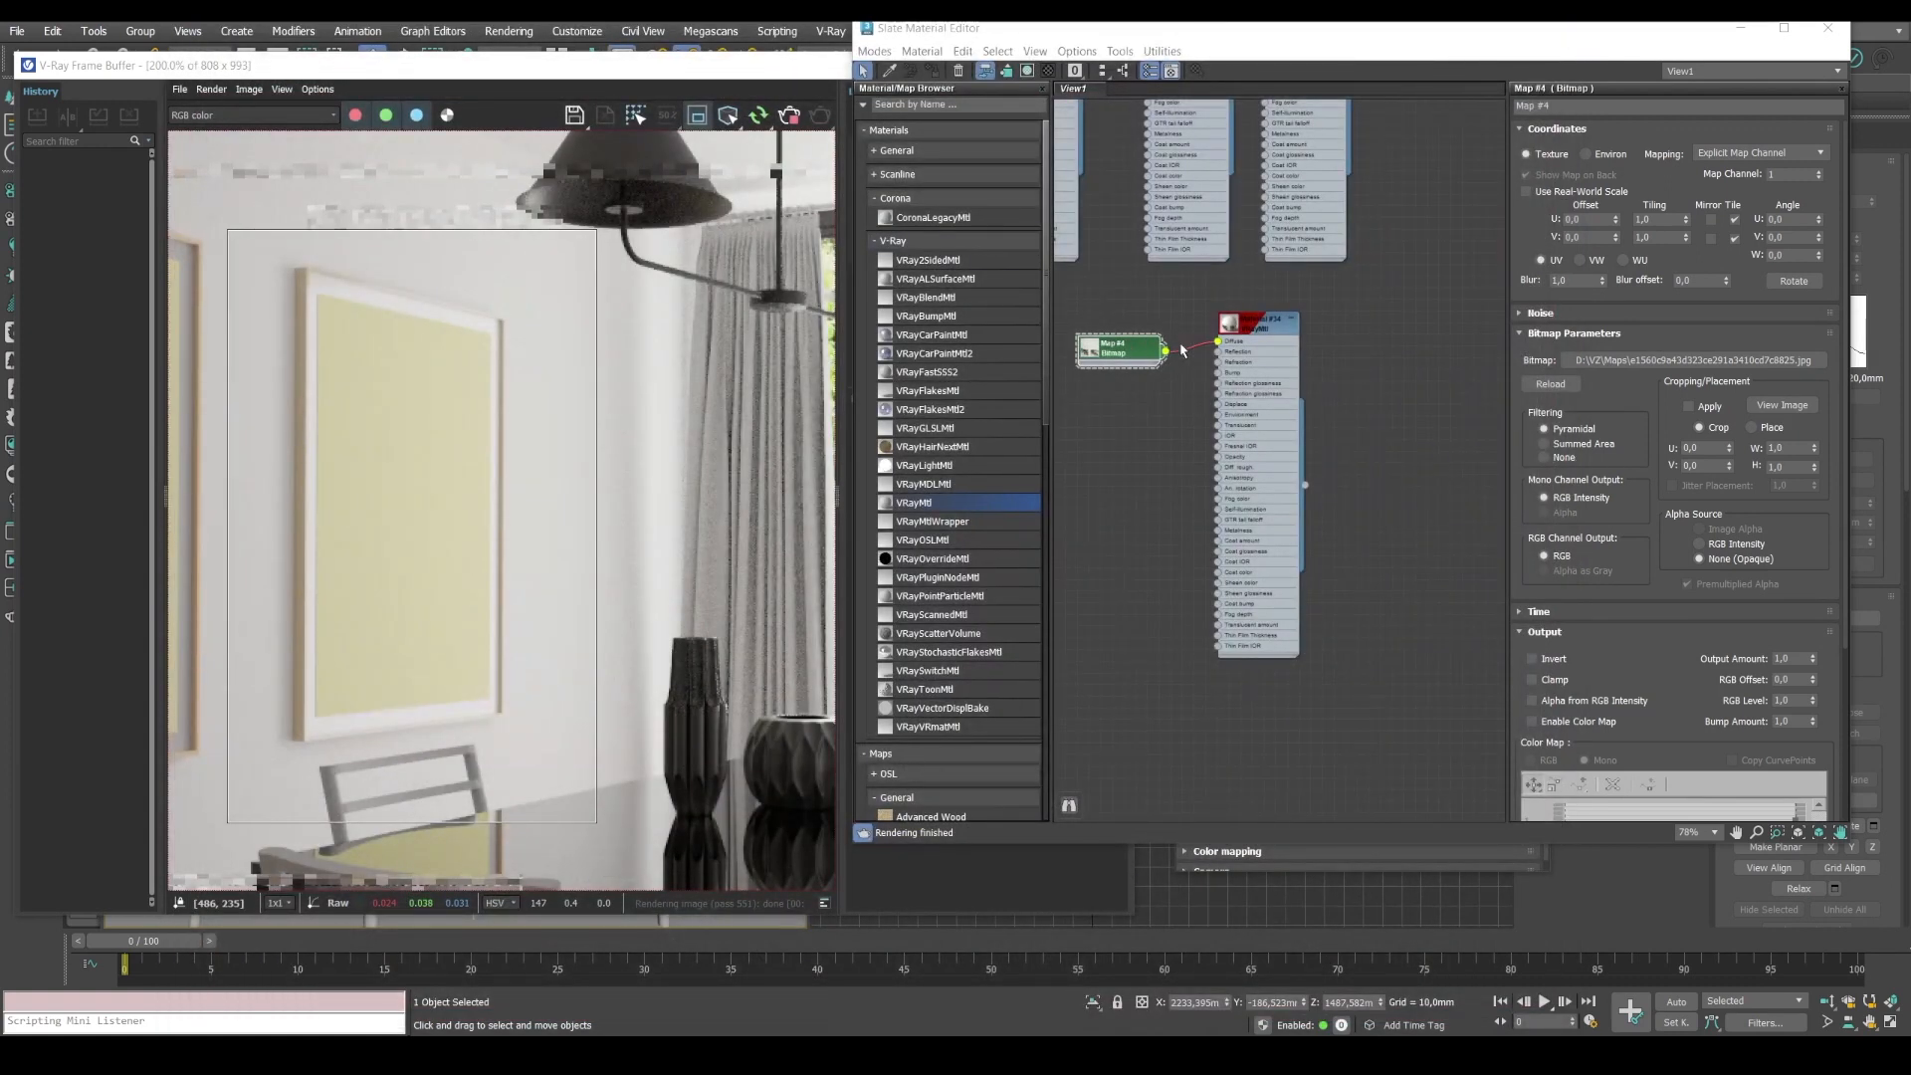
Assign the painting material to the canvas of the framed picture nearest the window.
left_click_drag(648, 77, 1009, 104)
left_click_drag(695, 96, 421, 149)
left_click(930, 74)
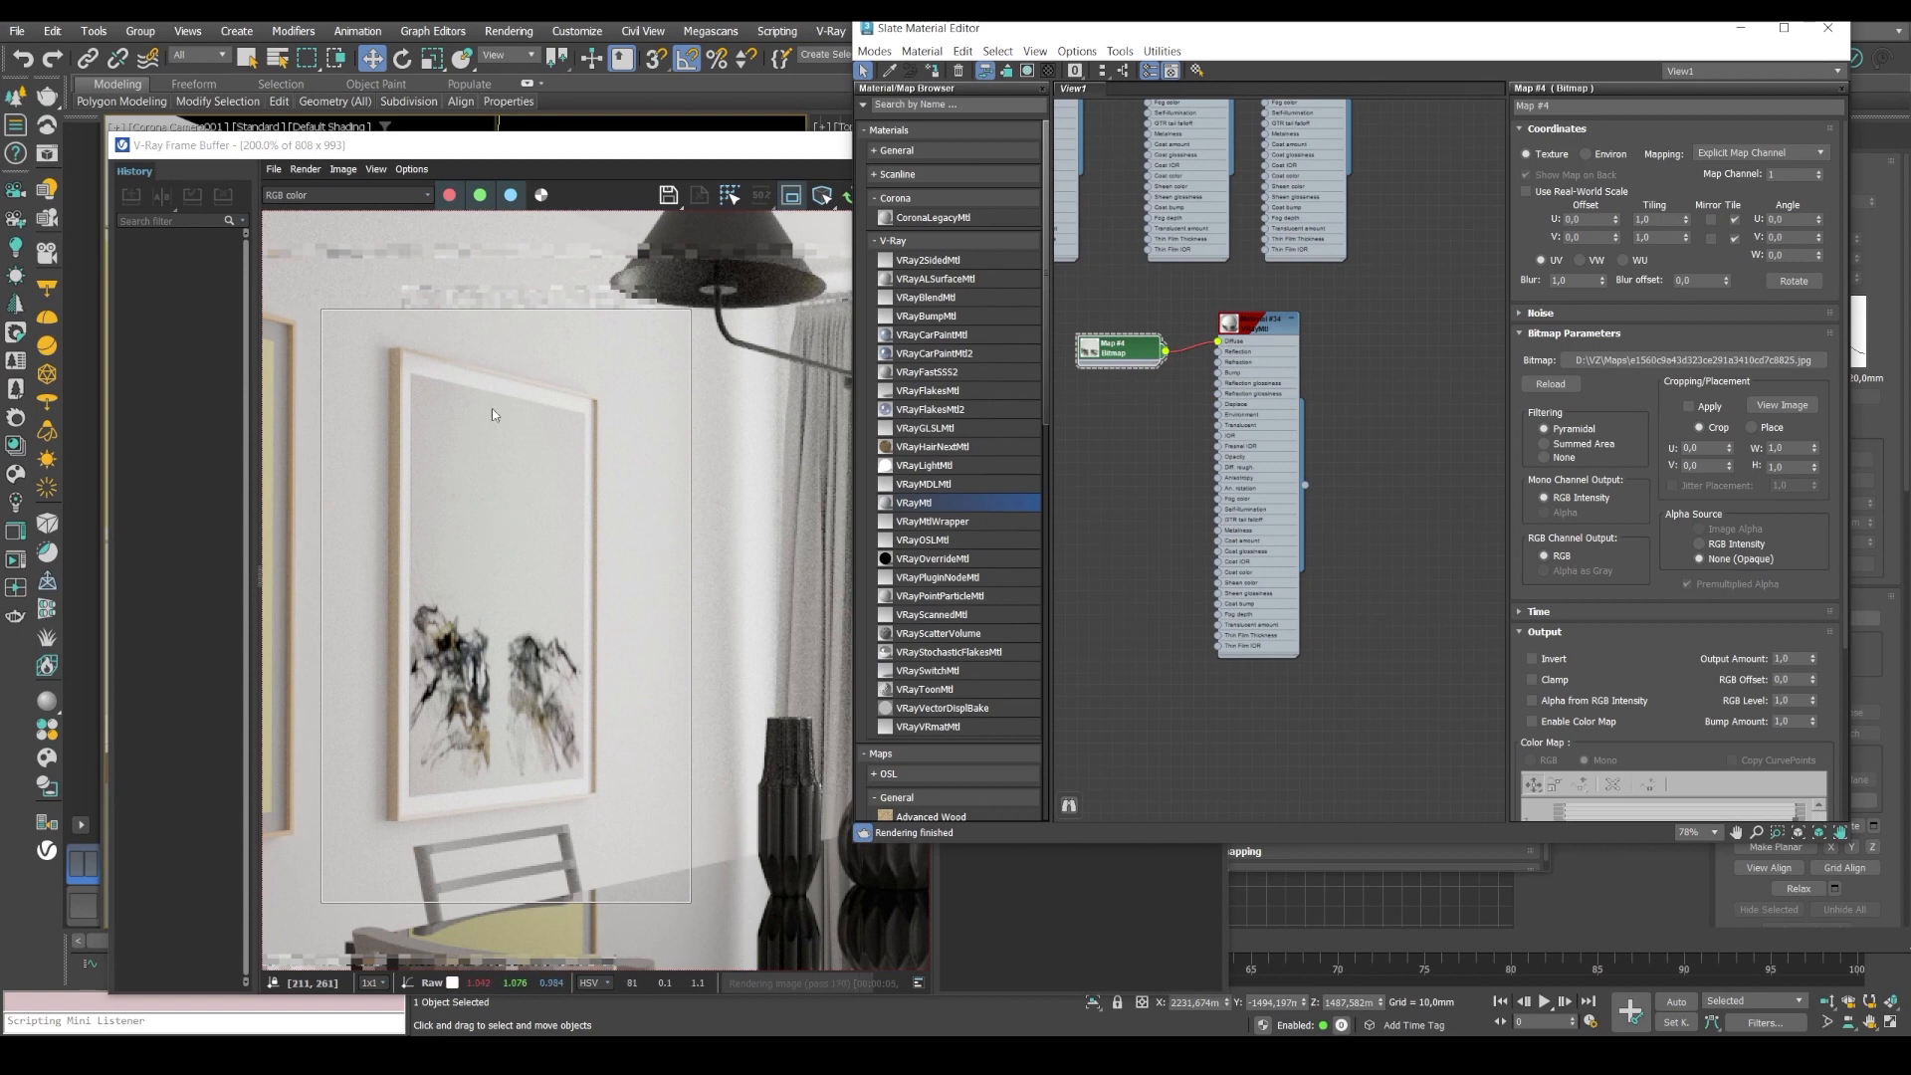
Add a UVW Map modifier to the canvas of the framed picture nearest the window.
left_click_drag(694, 152, 672, 192)
left_click(1741, 27)
left_click_drag(492, 197, 454, 542)
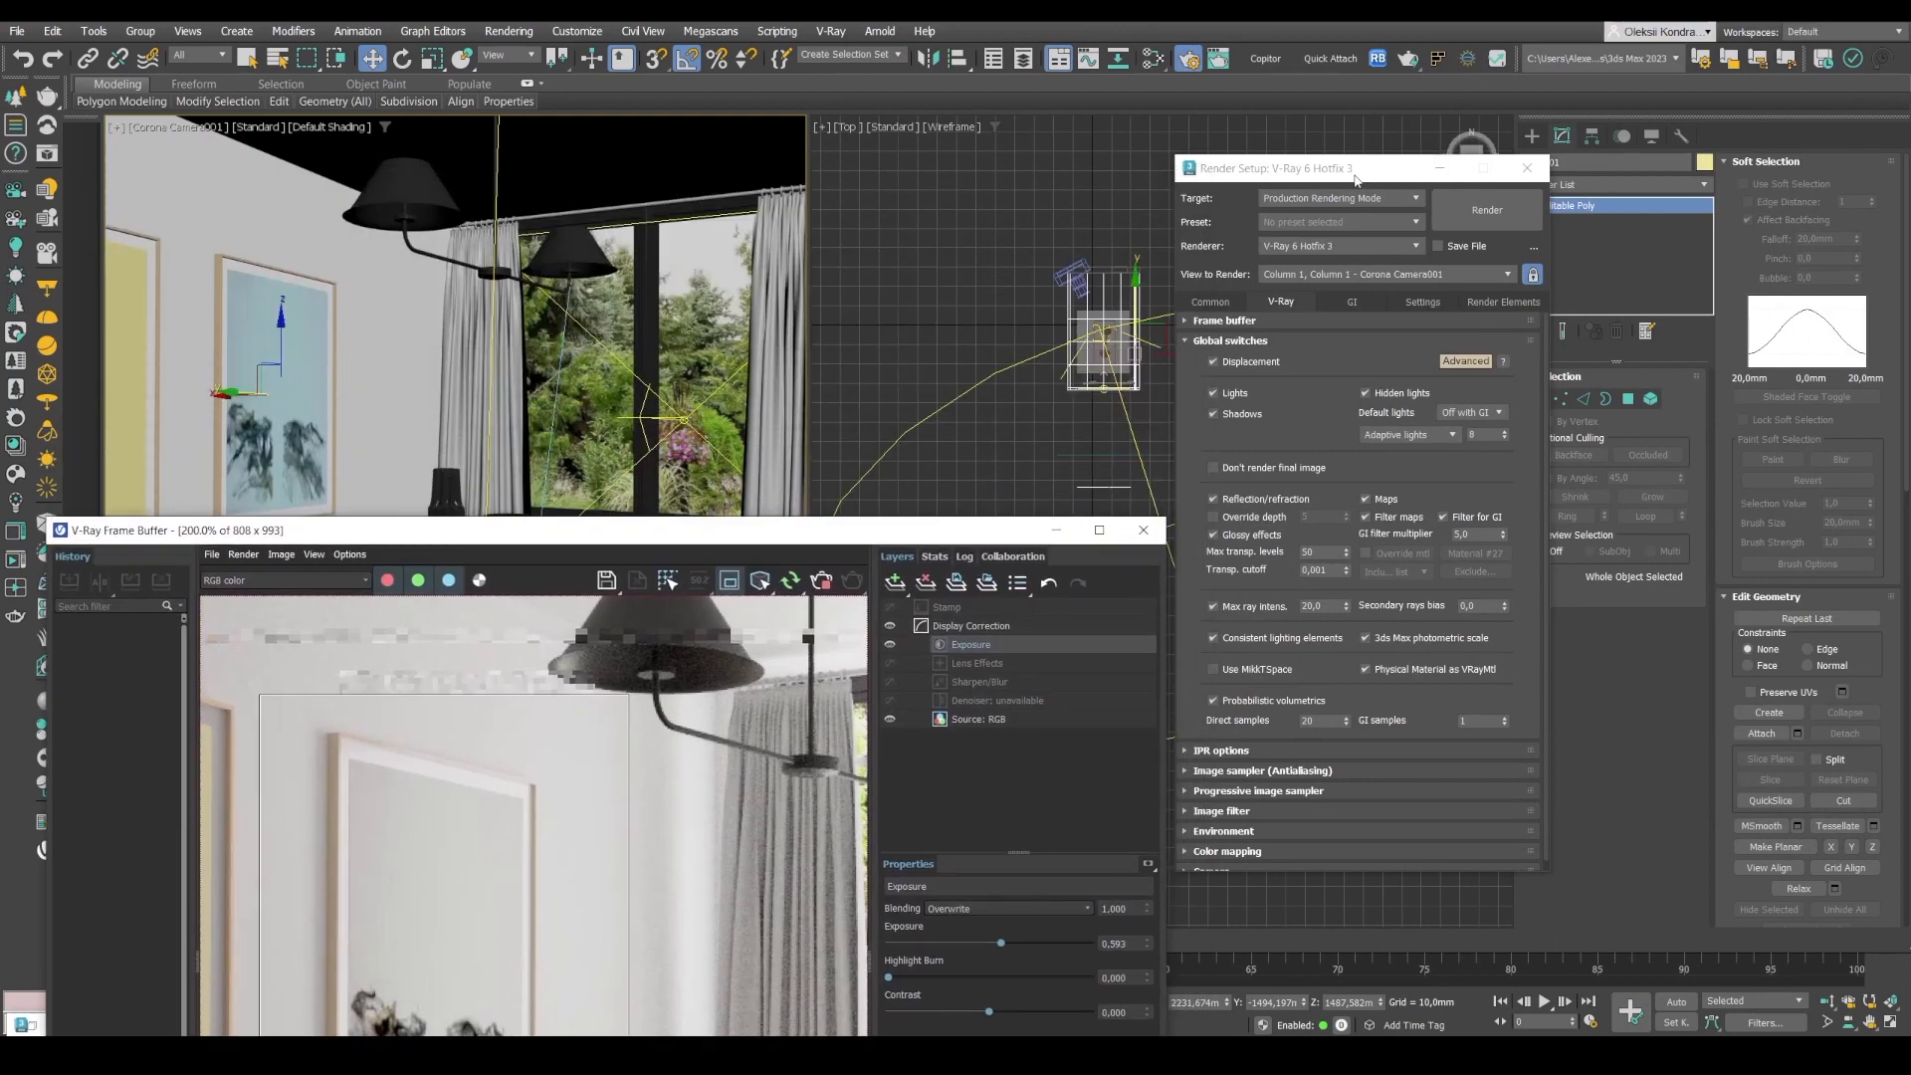
left_click_drag(1354, 172, 1300, 150)
left_click(1386, 146)
left_click(1576, 185)
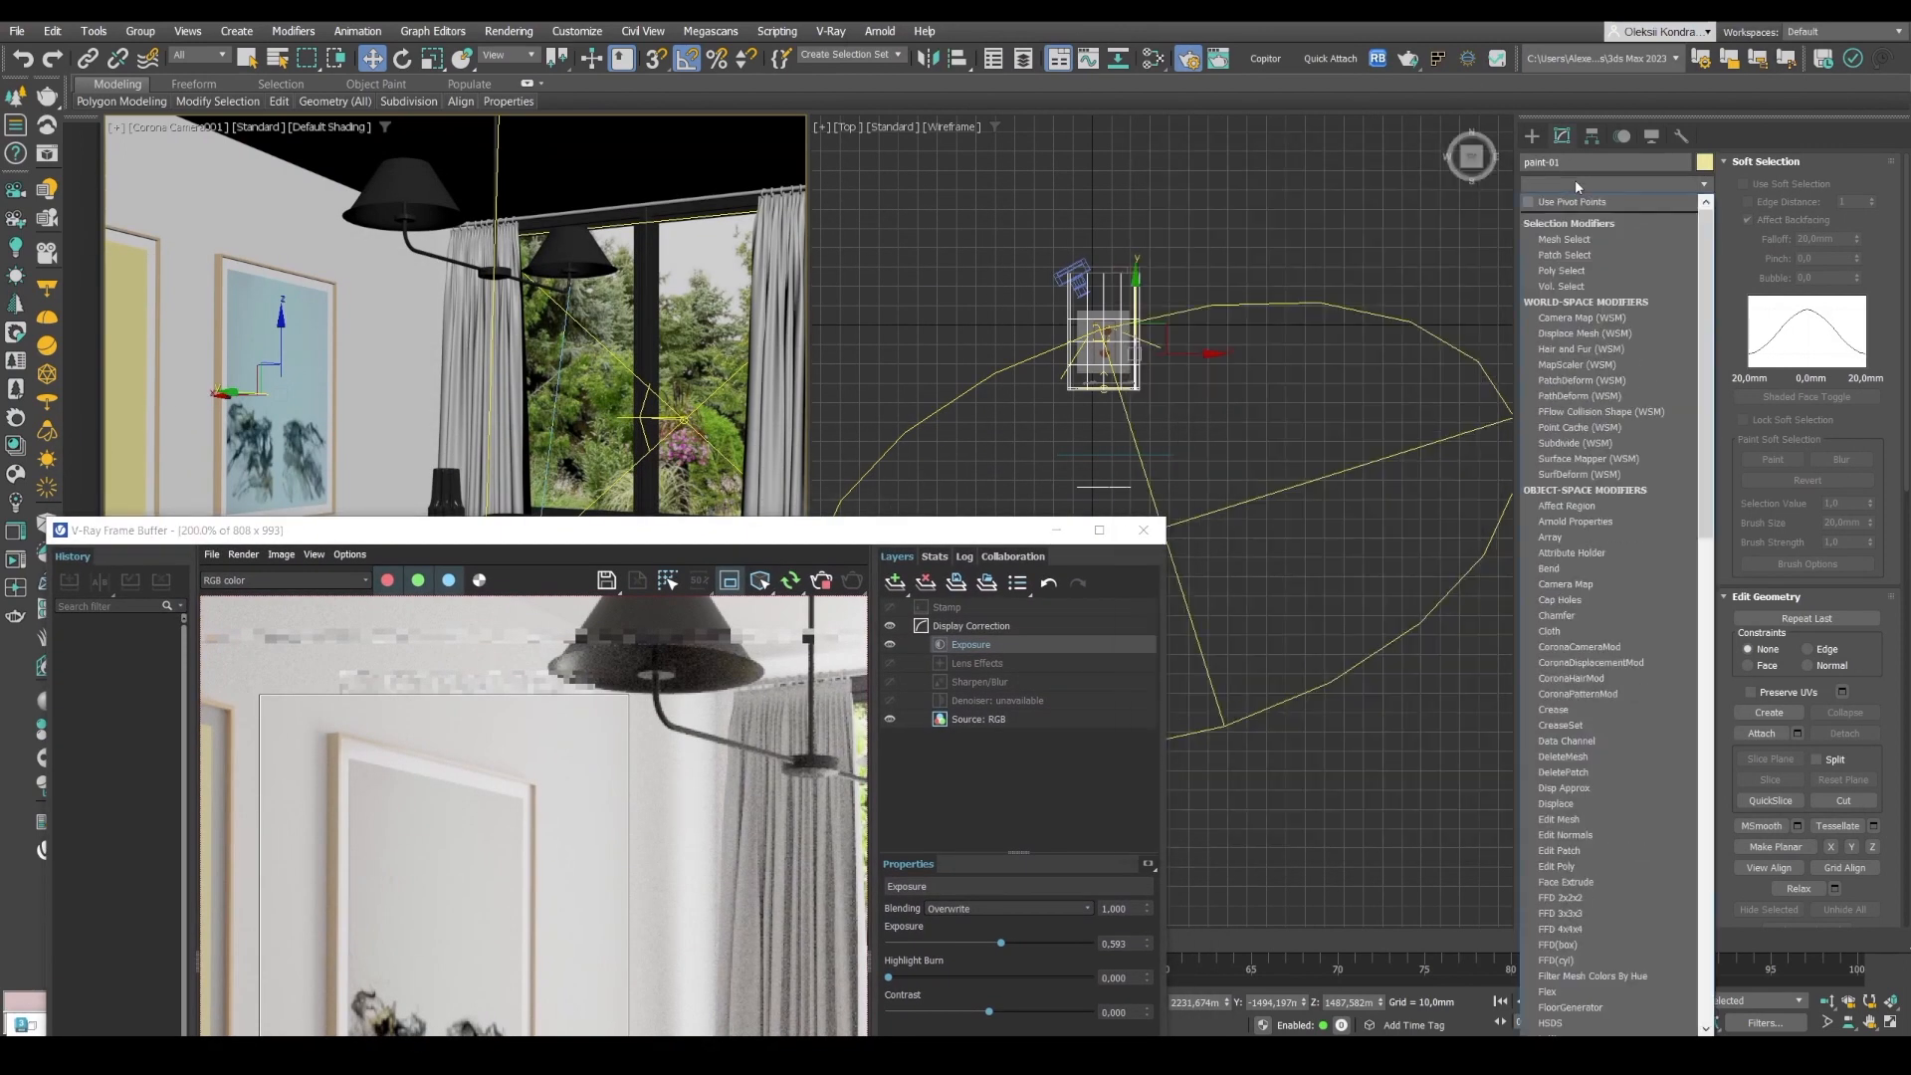
type("u")
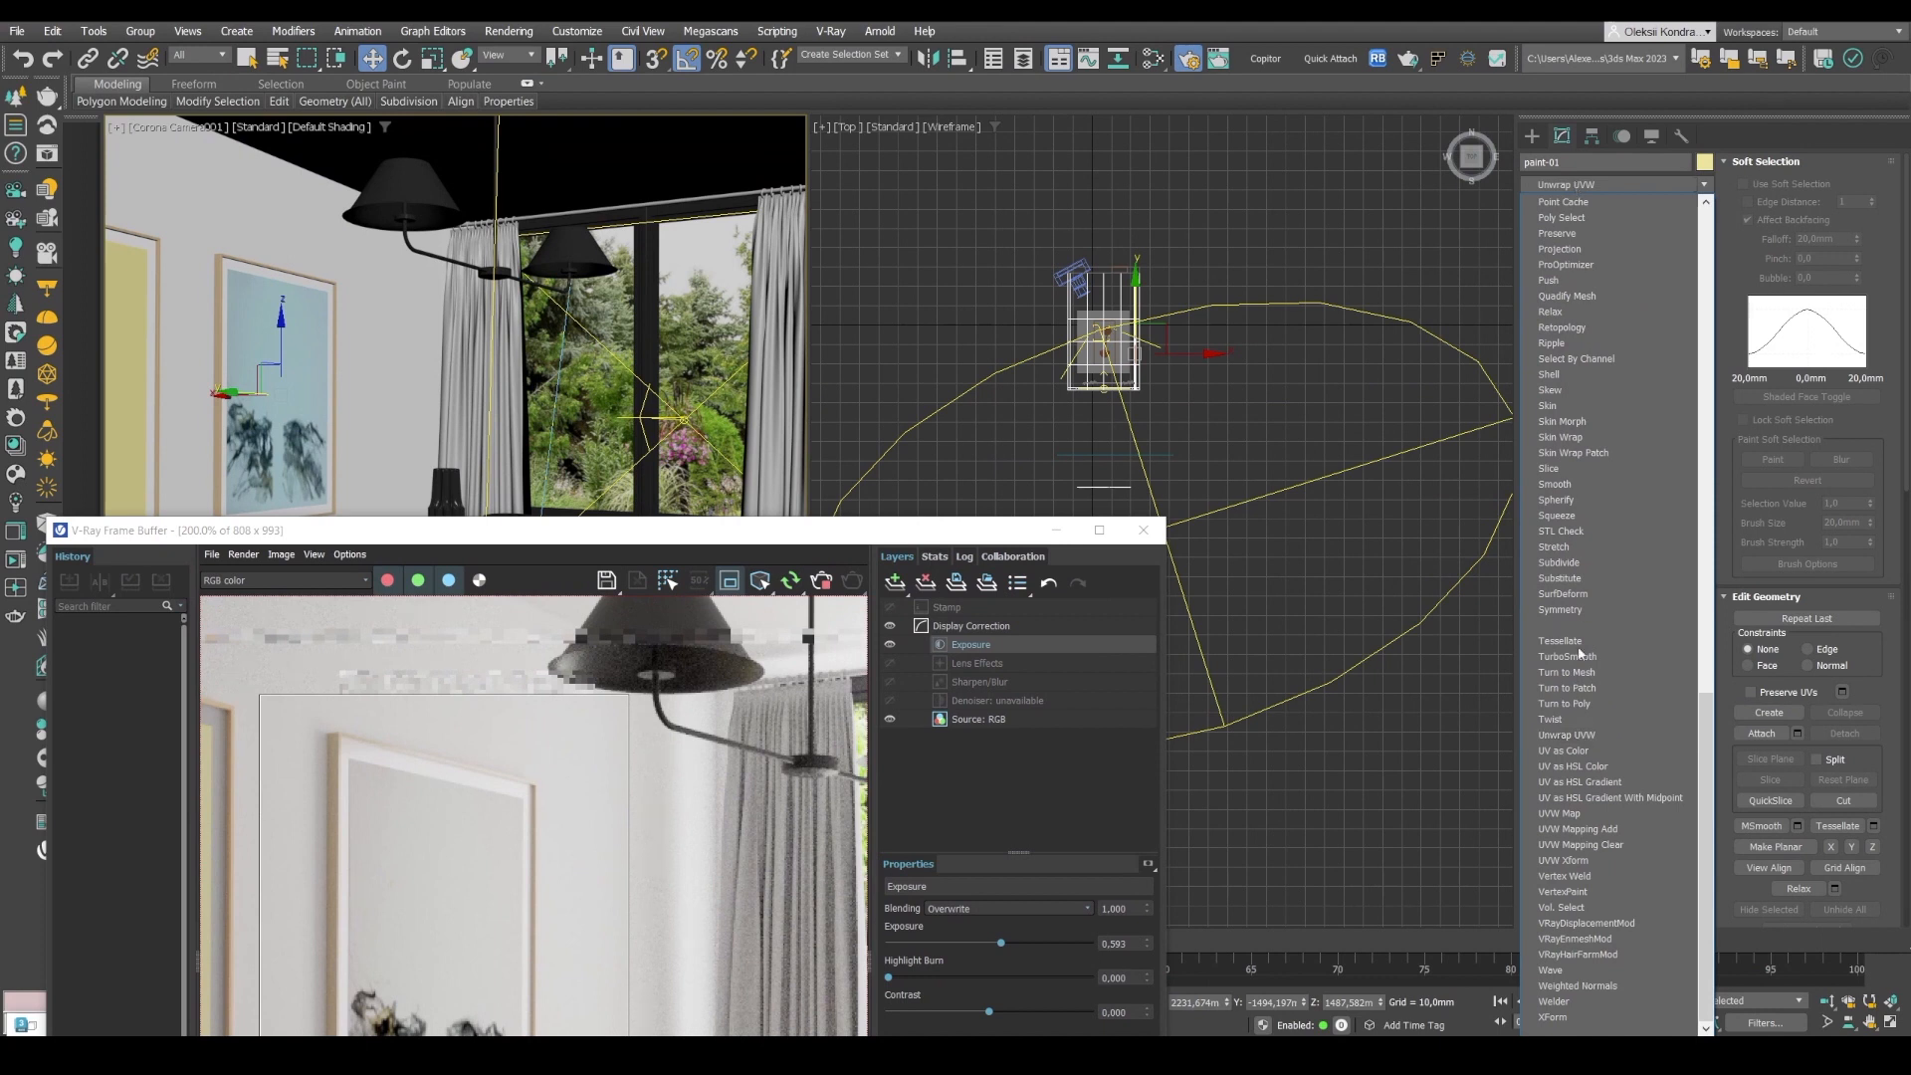
left_click(1570, 814)
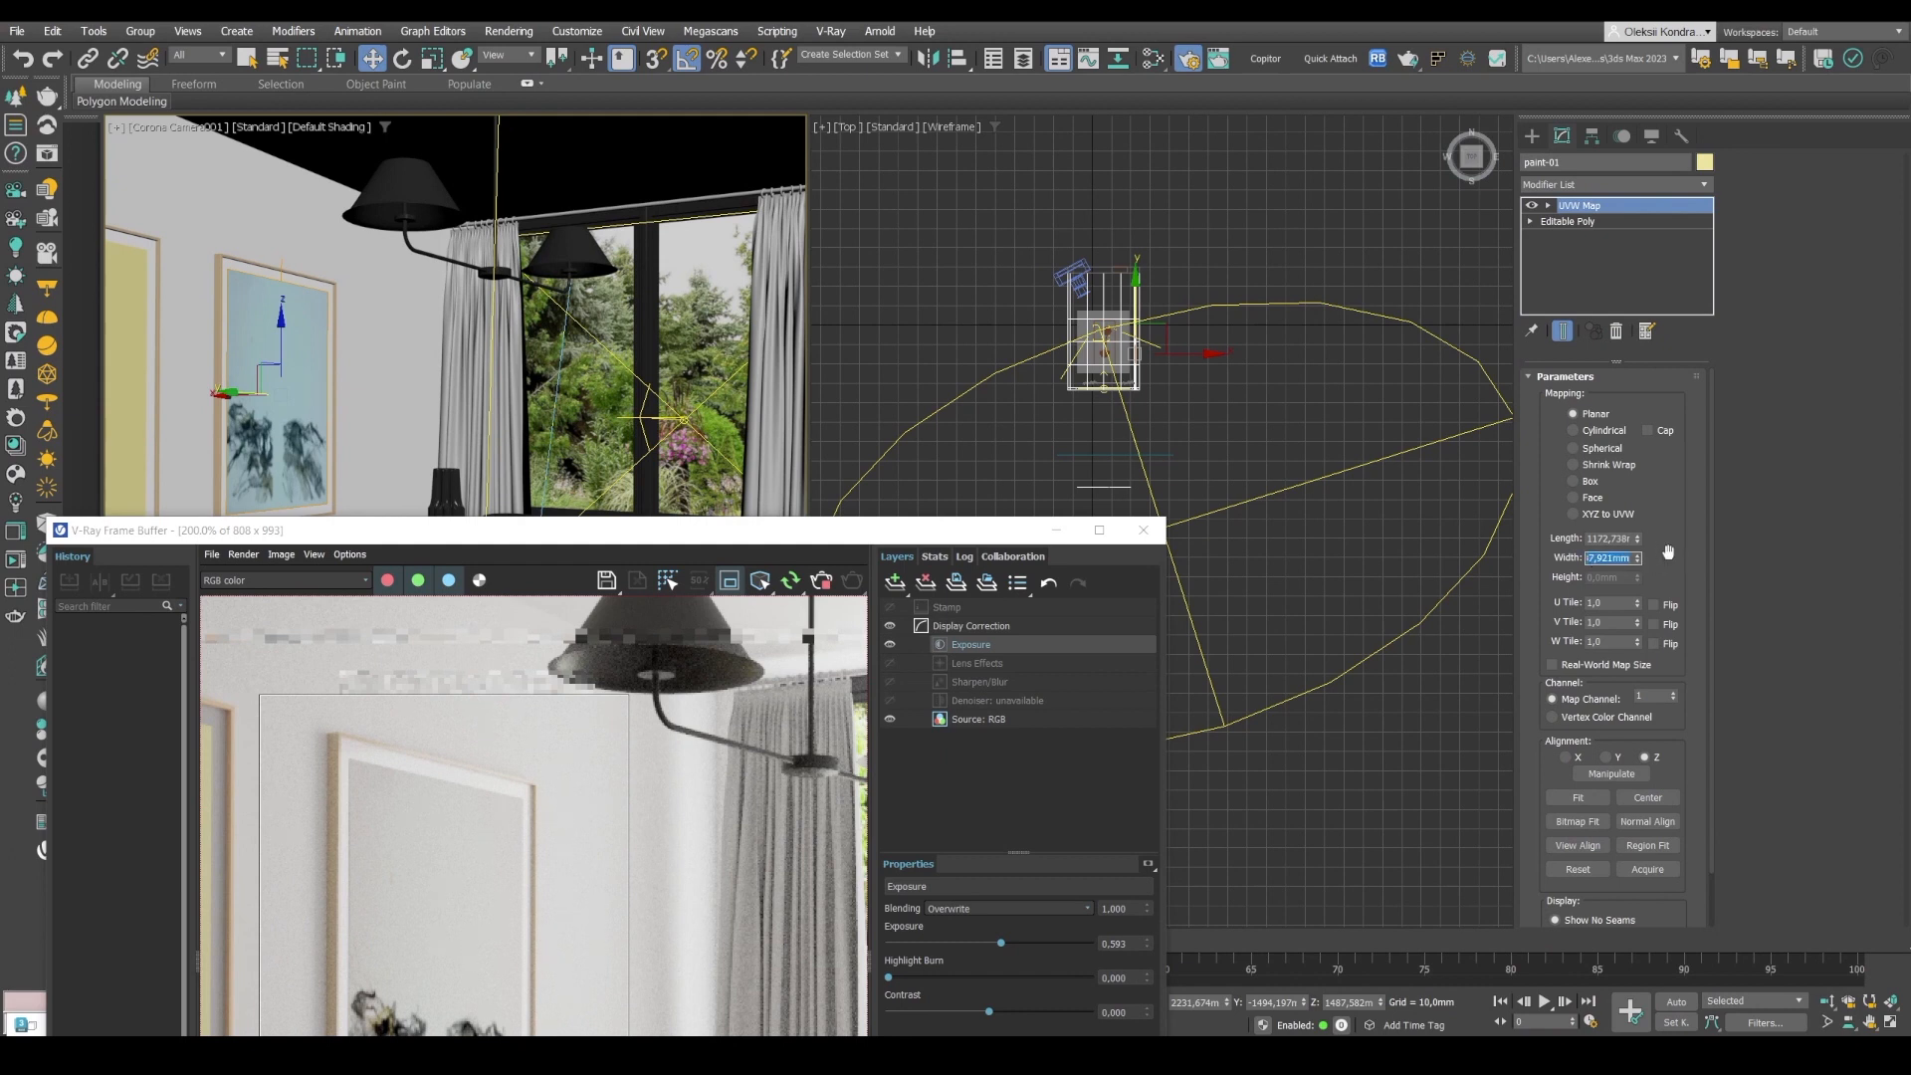
Set the canvas's planar mapping width to 1600 mm and shift its gizmo along Y to frame one ink figure.
type("1600")
key("Return")
left_click(1548, 205)
left_click(1578, 222)
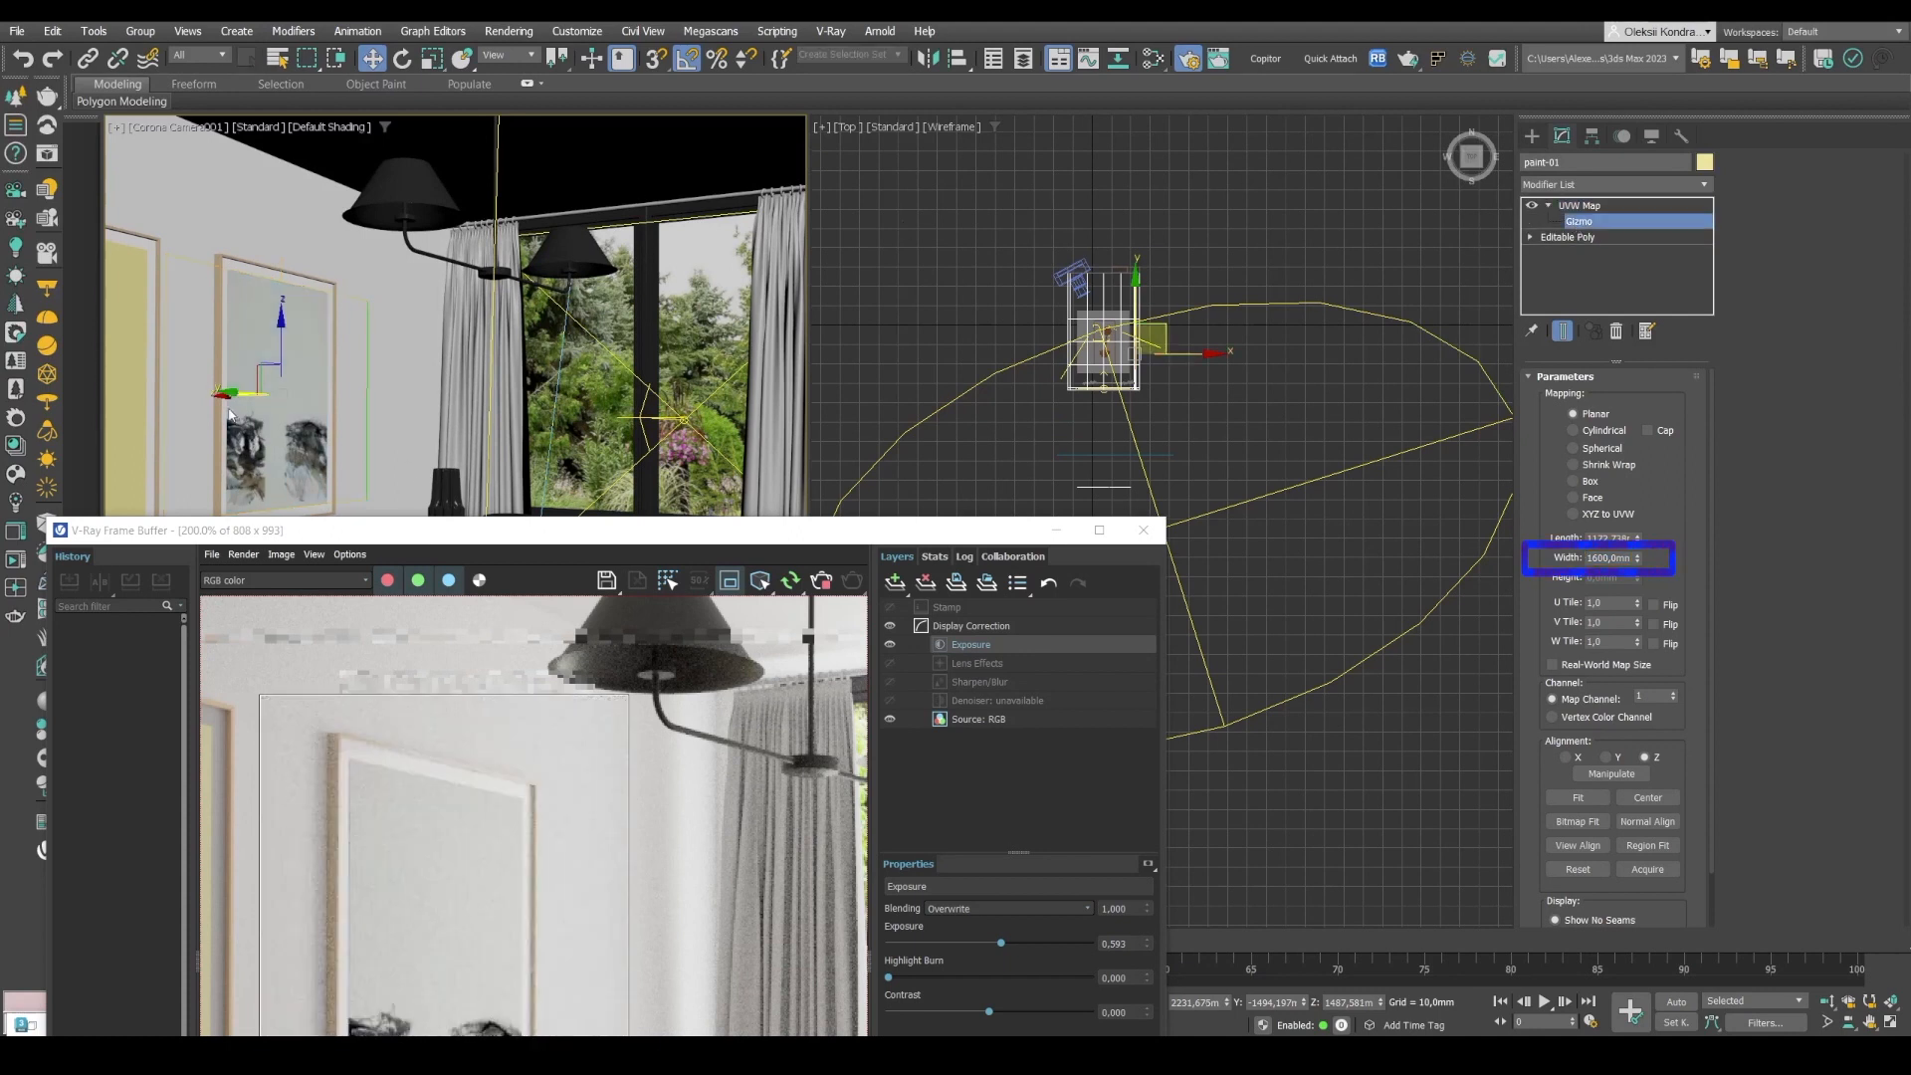
left_click_drag(221, 393, 169, 398)
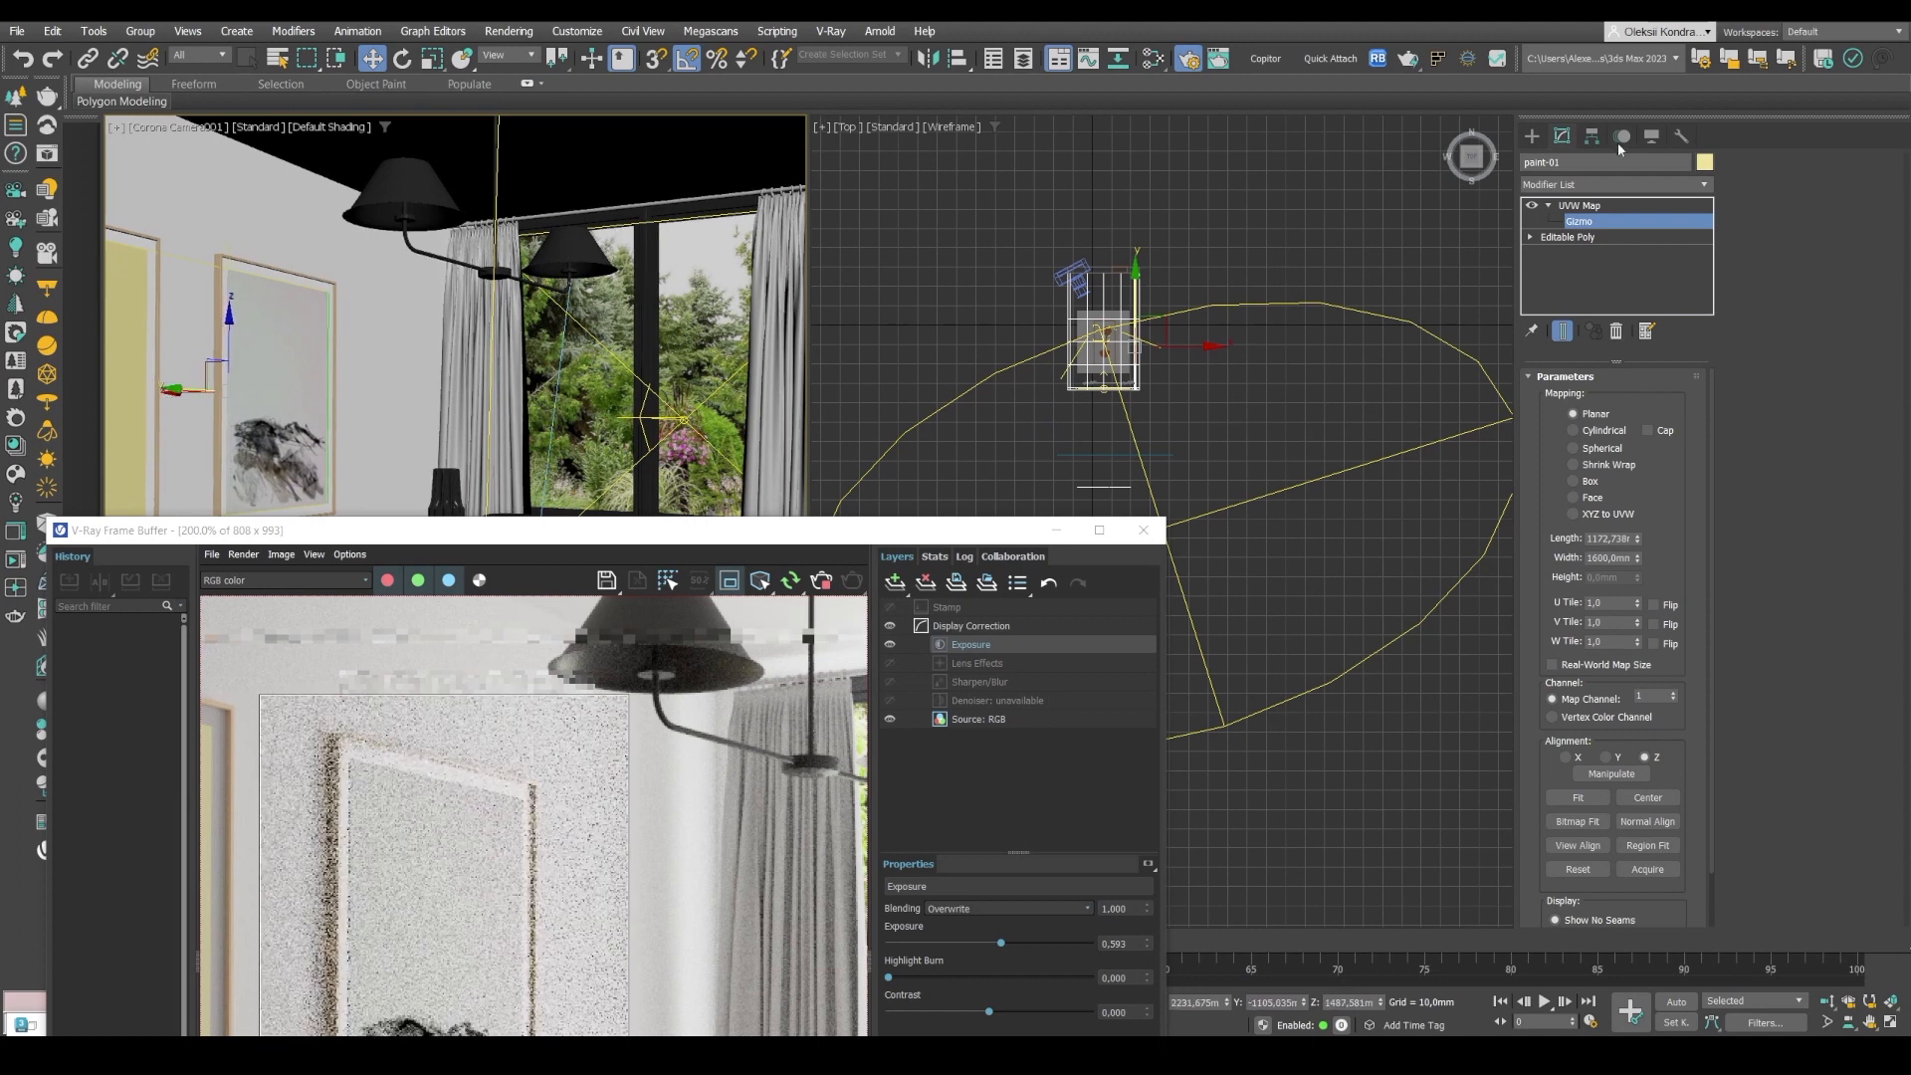
left_click(1585, 205)
Assign the painting material to the canvas of the second framed picture, farther from the window.
left_click(124, 350)
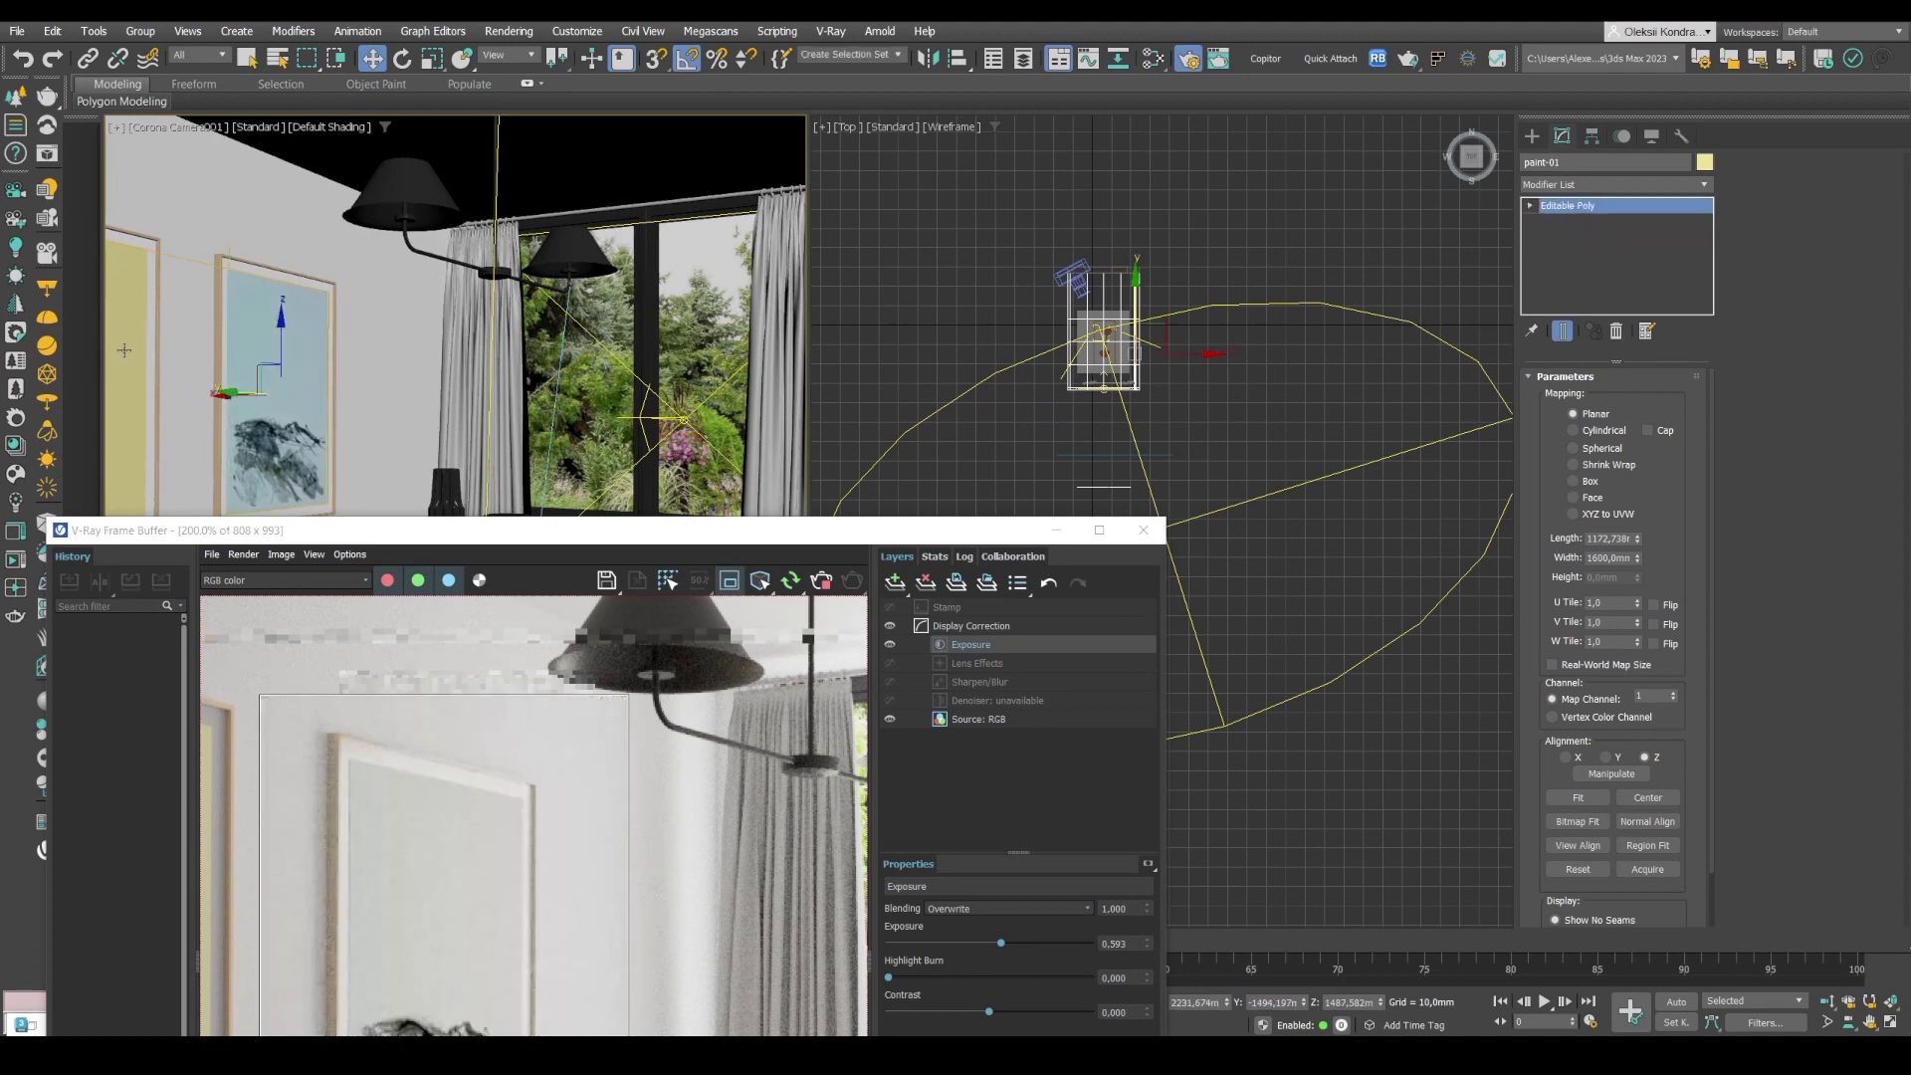
key("m")
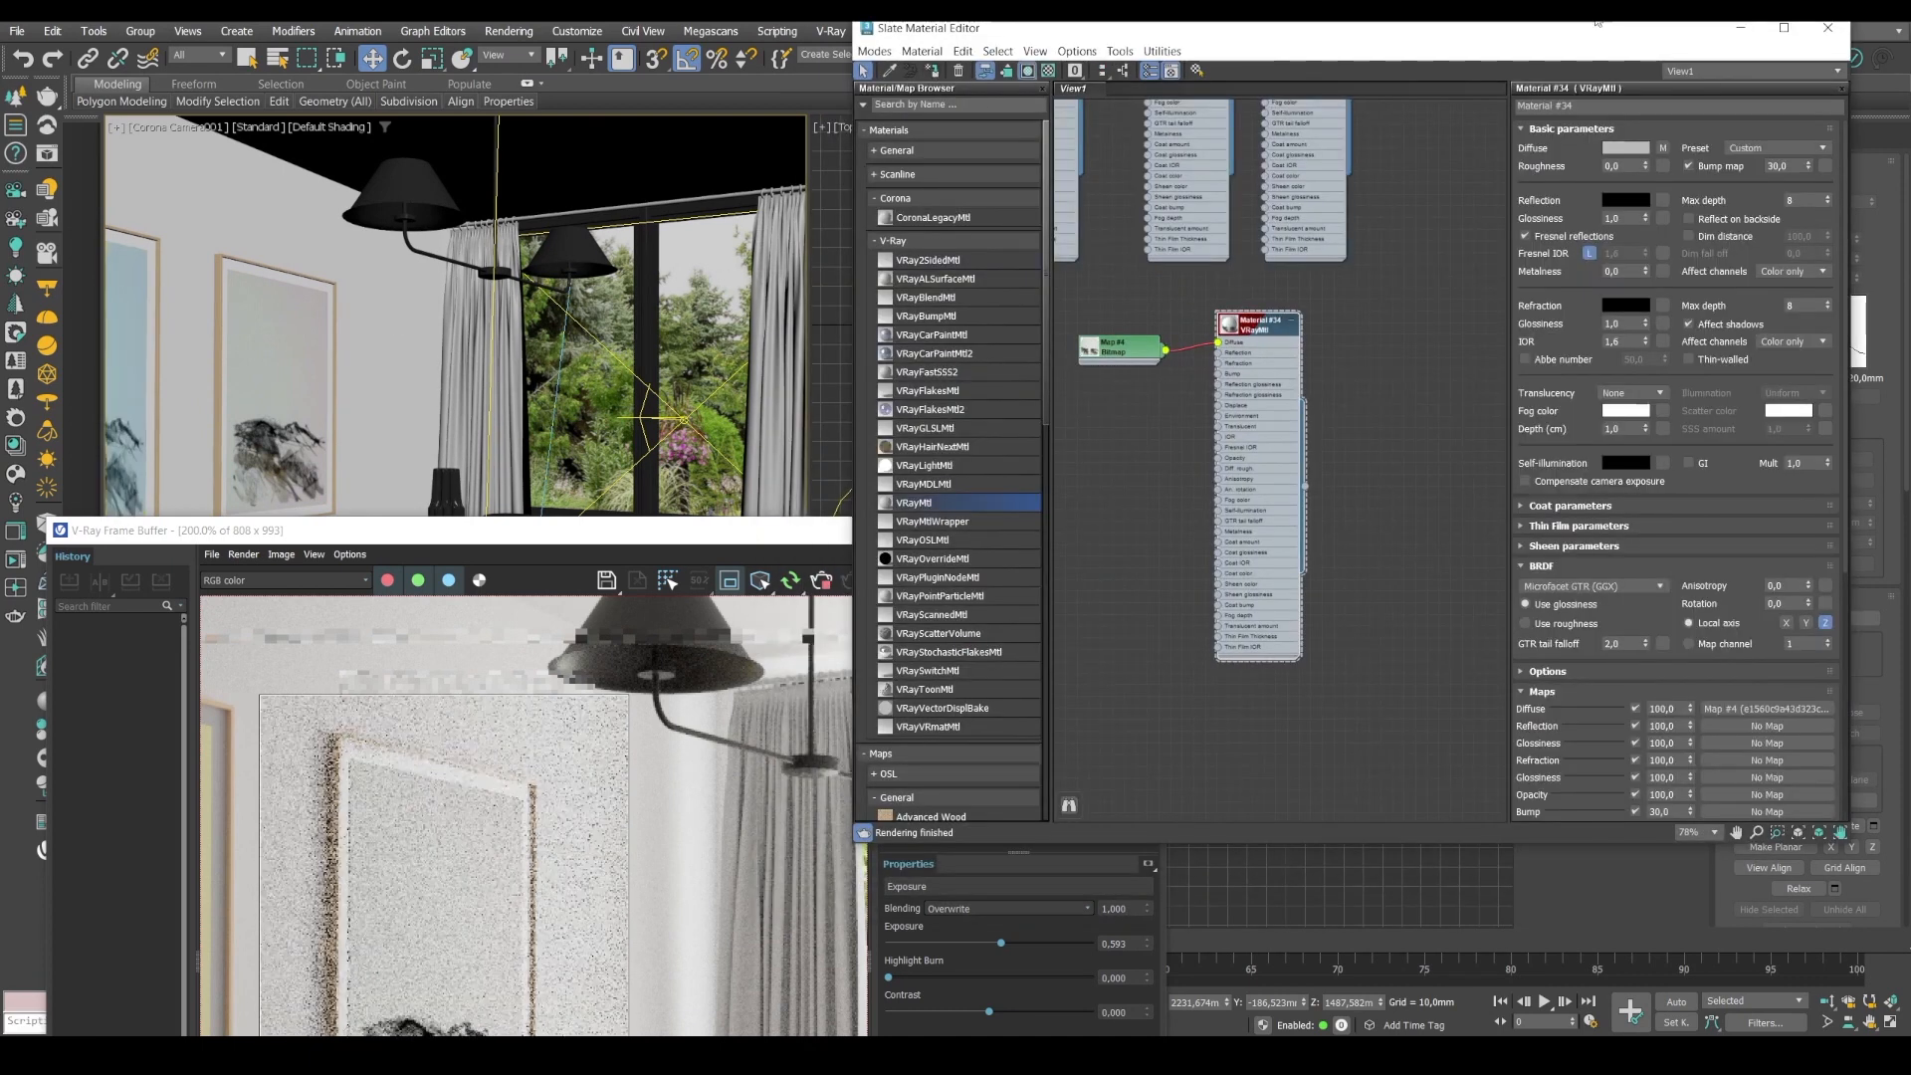
left_click(1827, 28)
Add a UVW Map modifier to the second picture's canvas with a planar mapping width of 1600 mm.
left_click(276, 393)
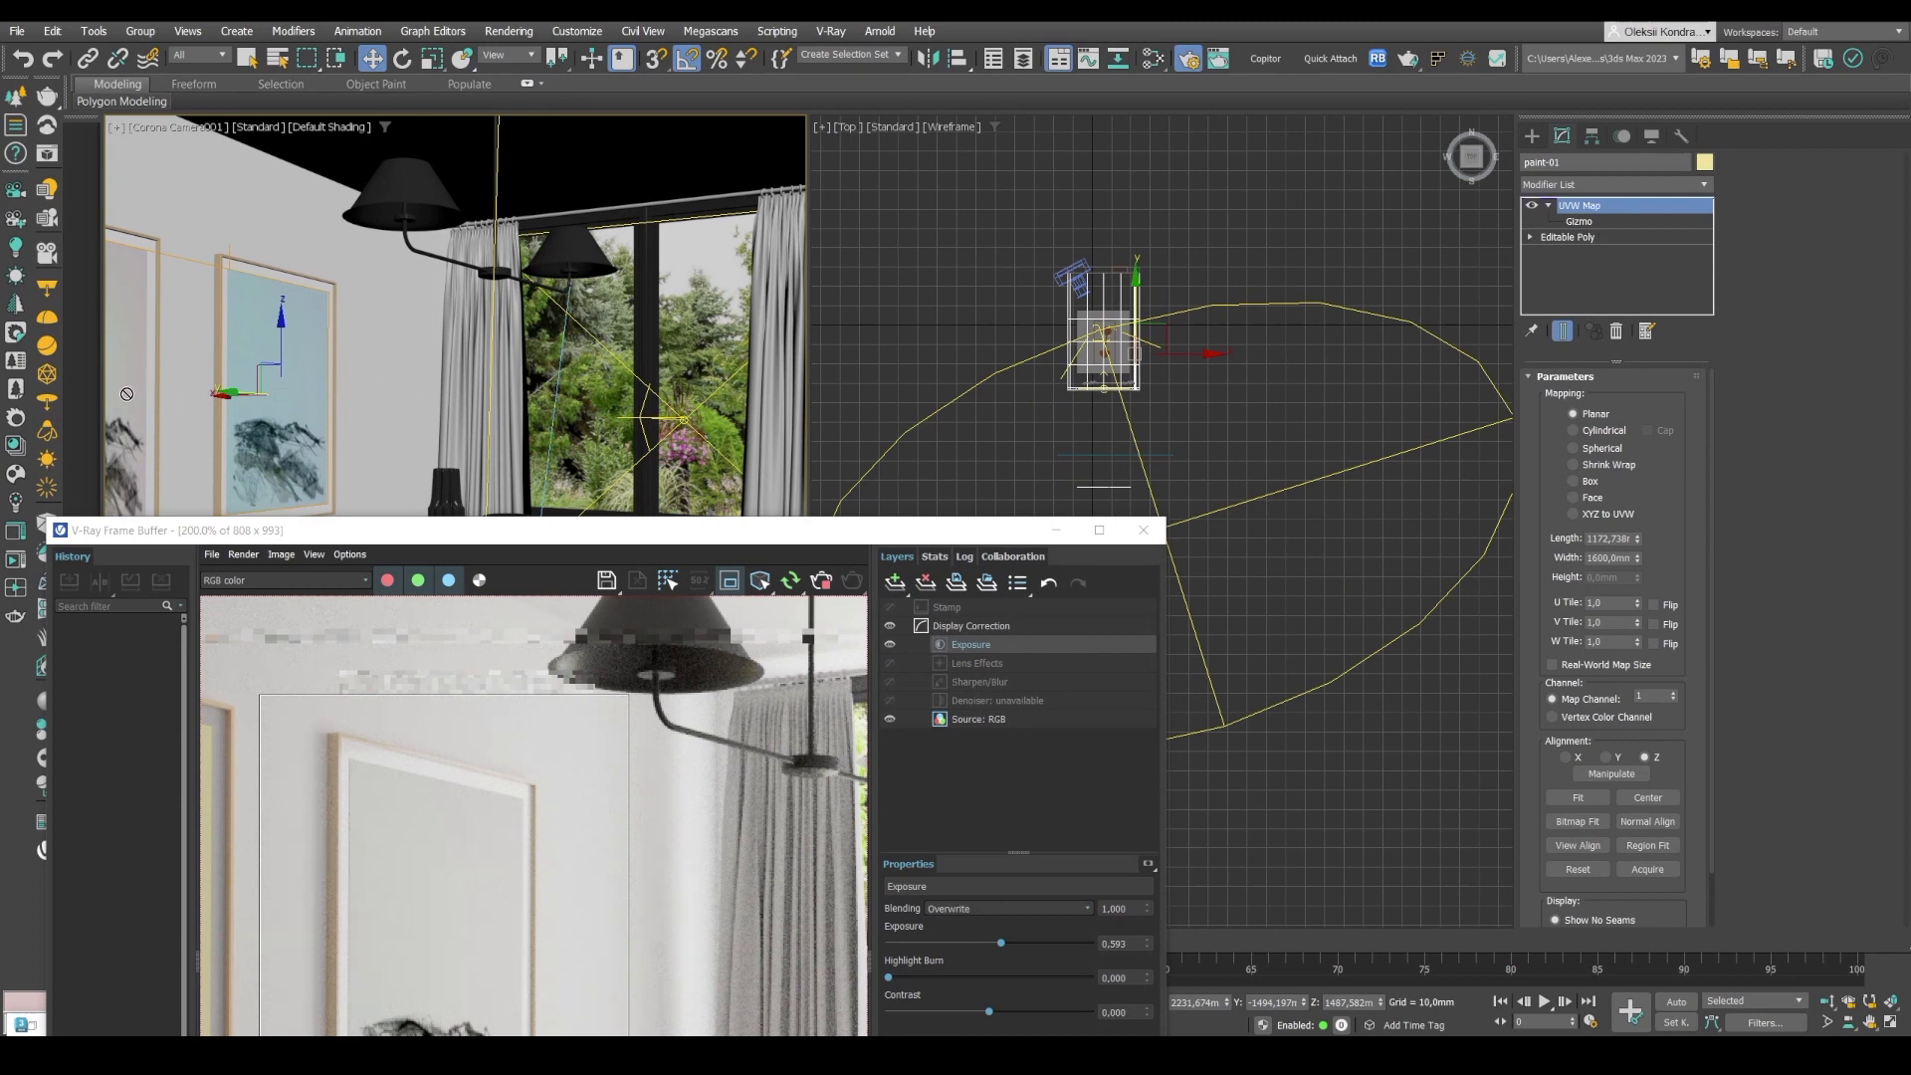
left_click(1550, 206)
key("F3")
left_click(123, 313)
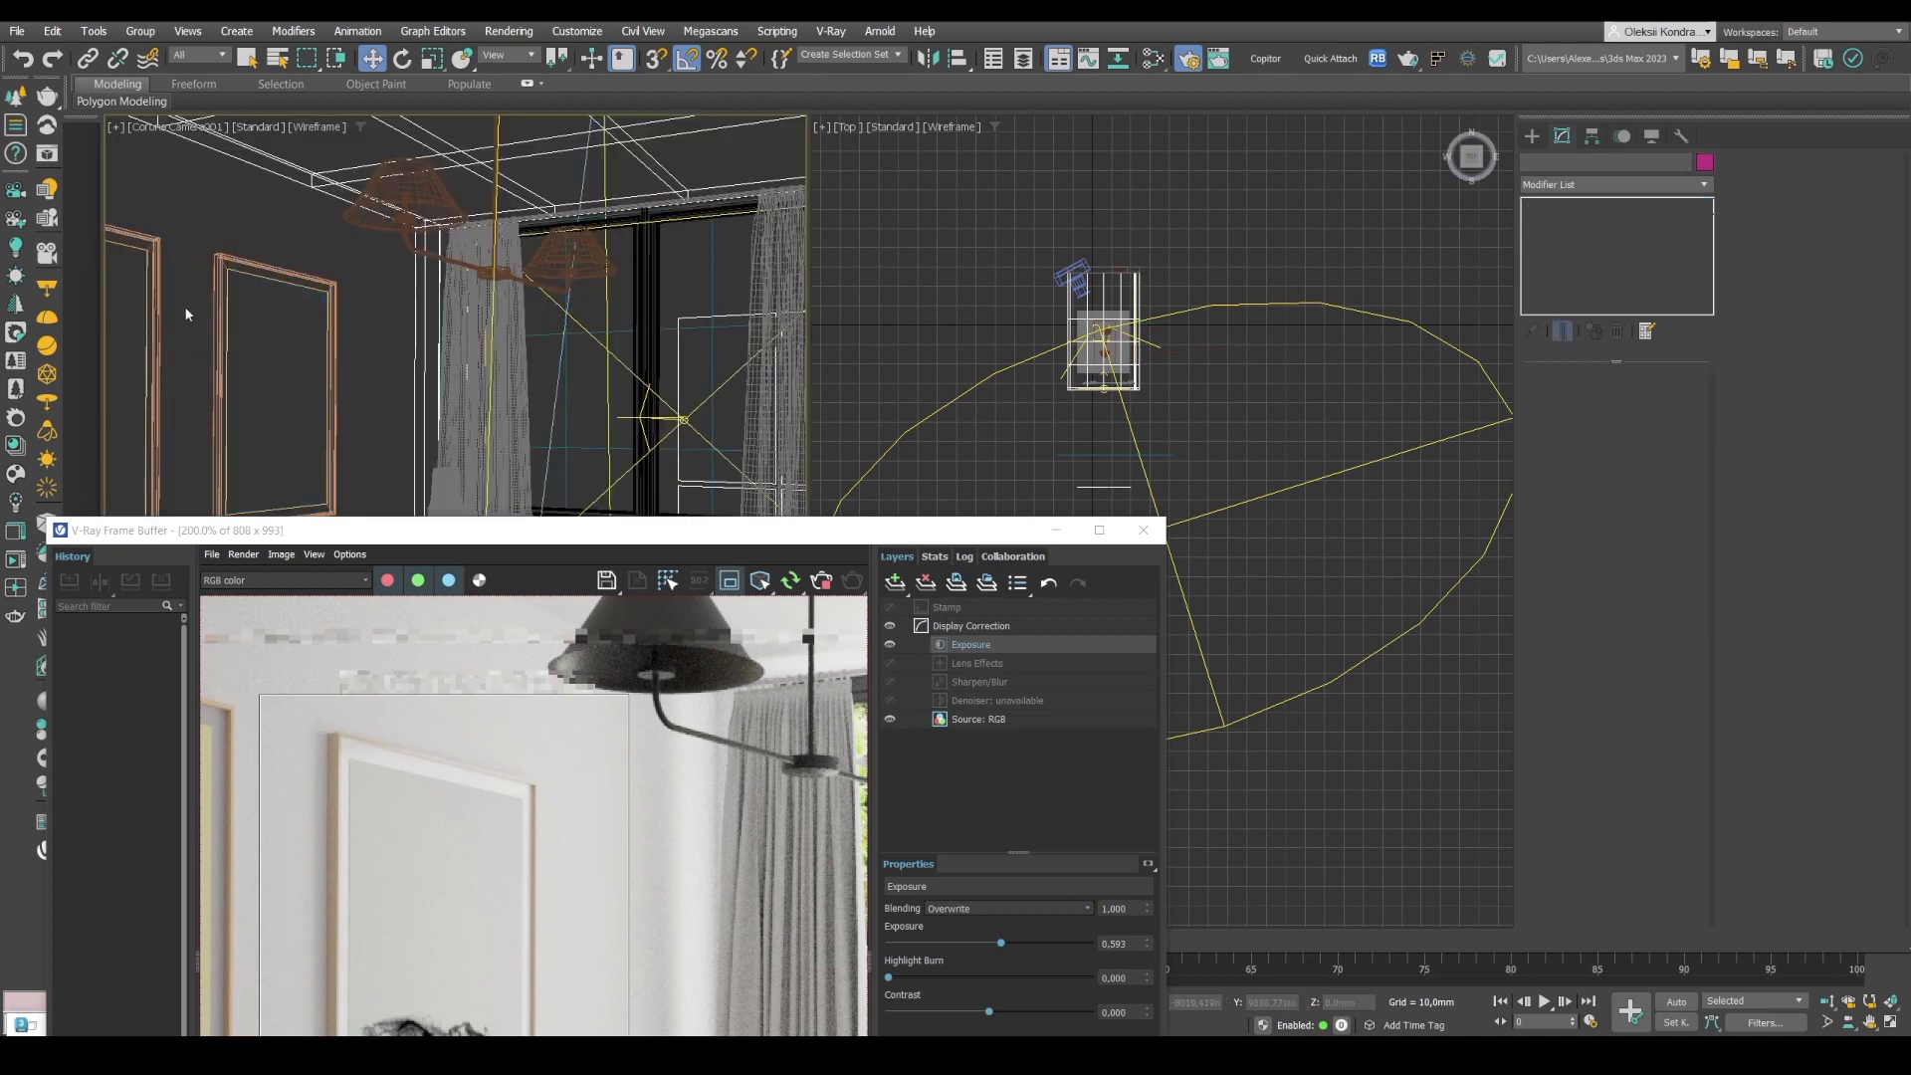
key("F3")
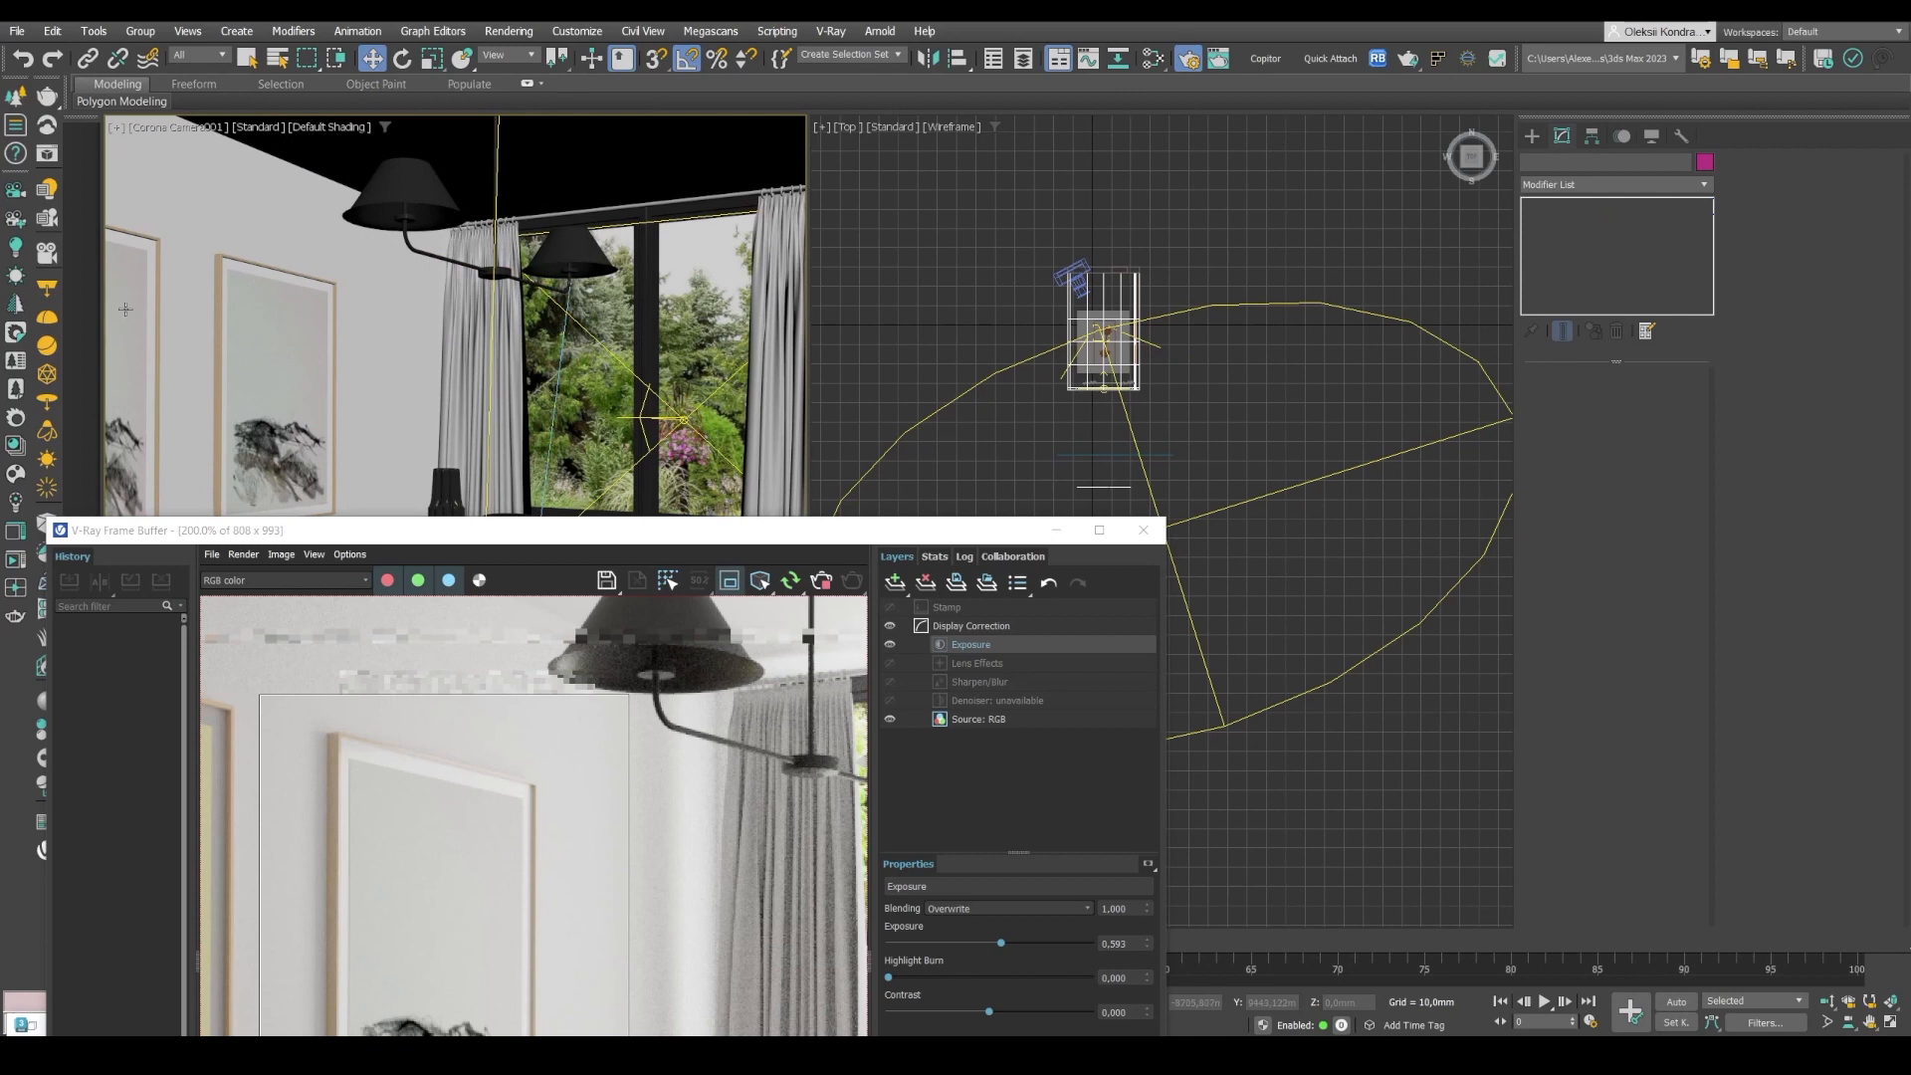
left_click(159, 305)
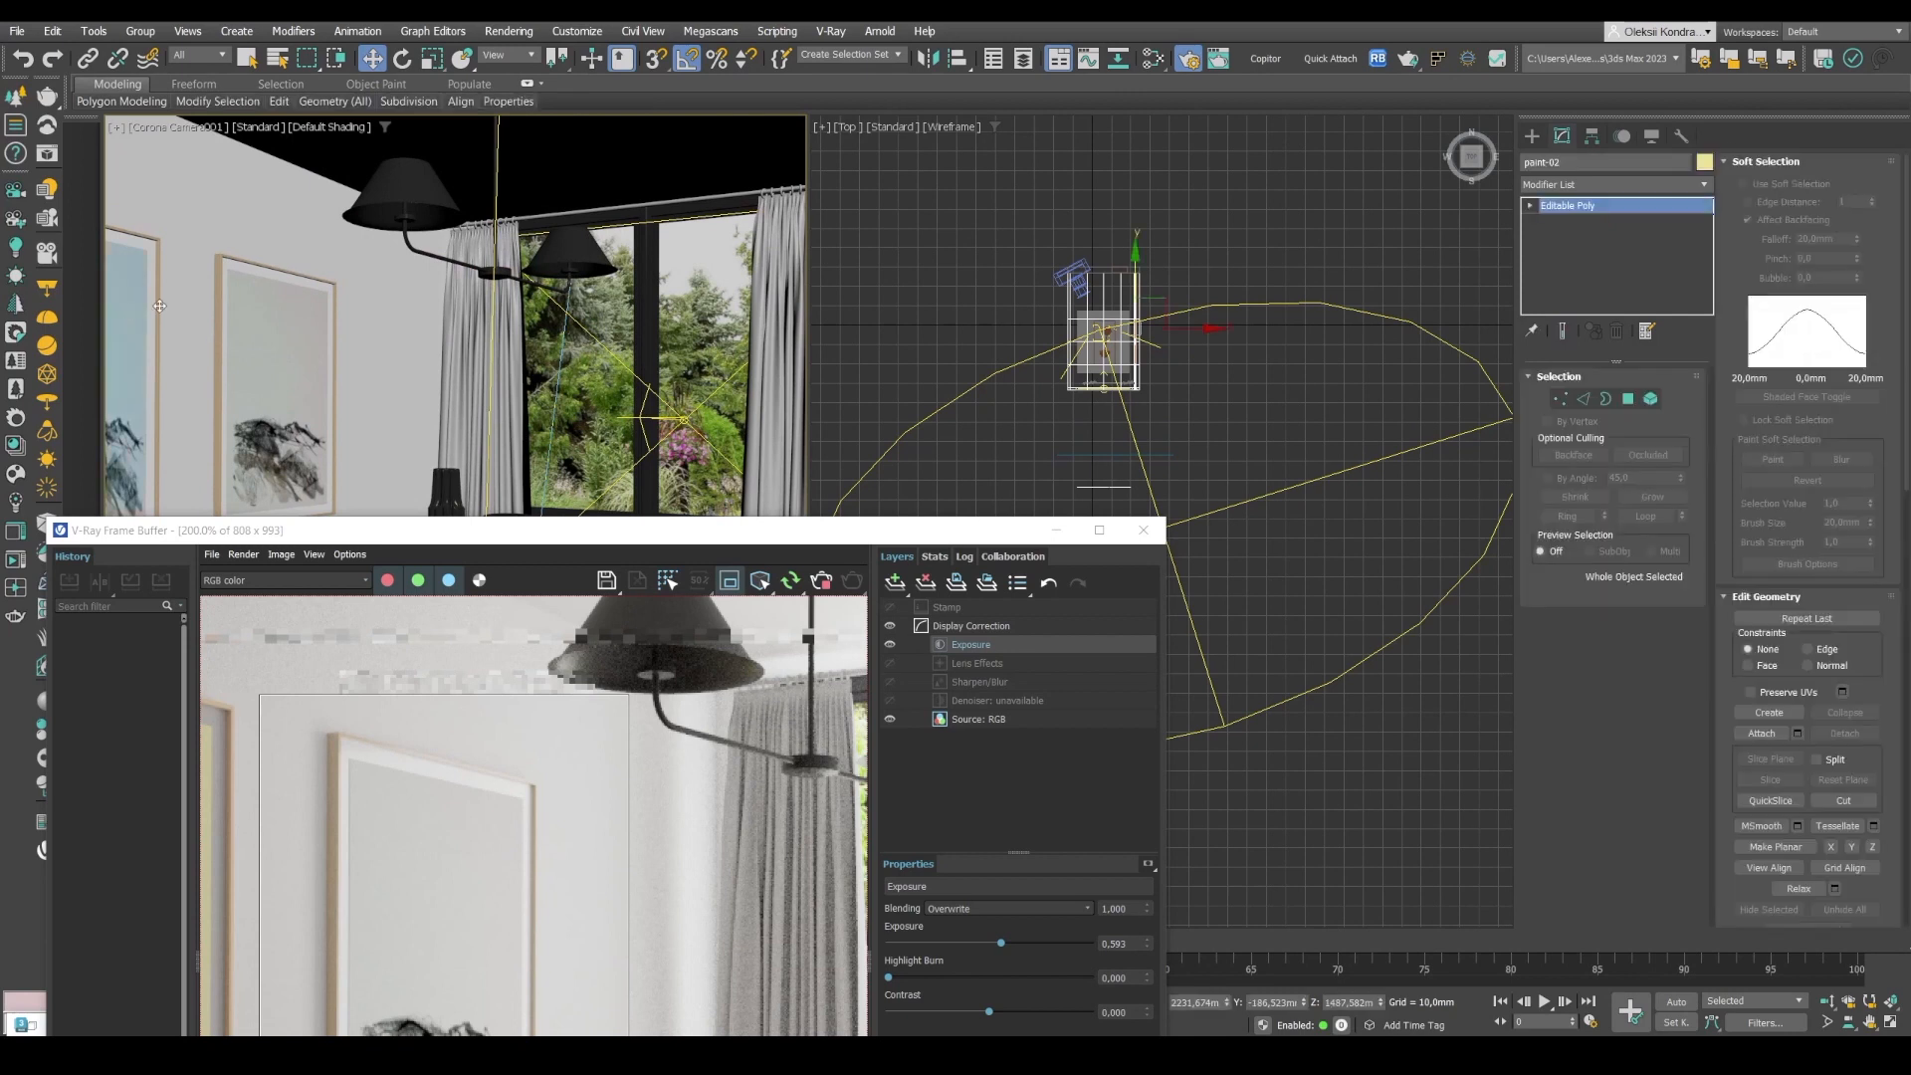
left_click(1598, 185)
key("u")
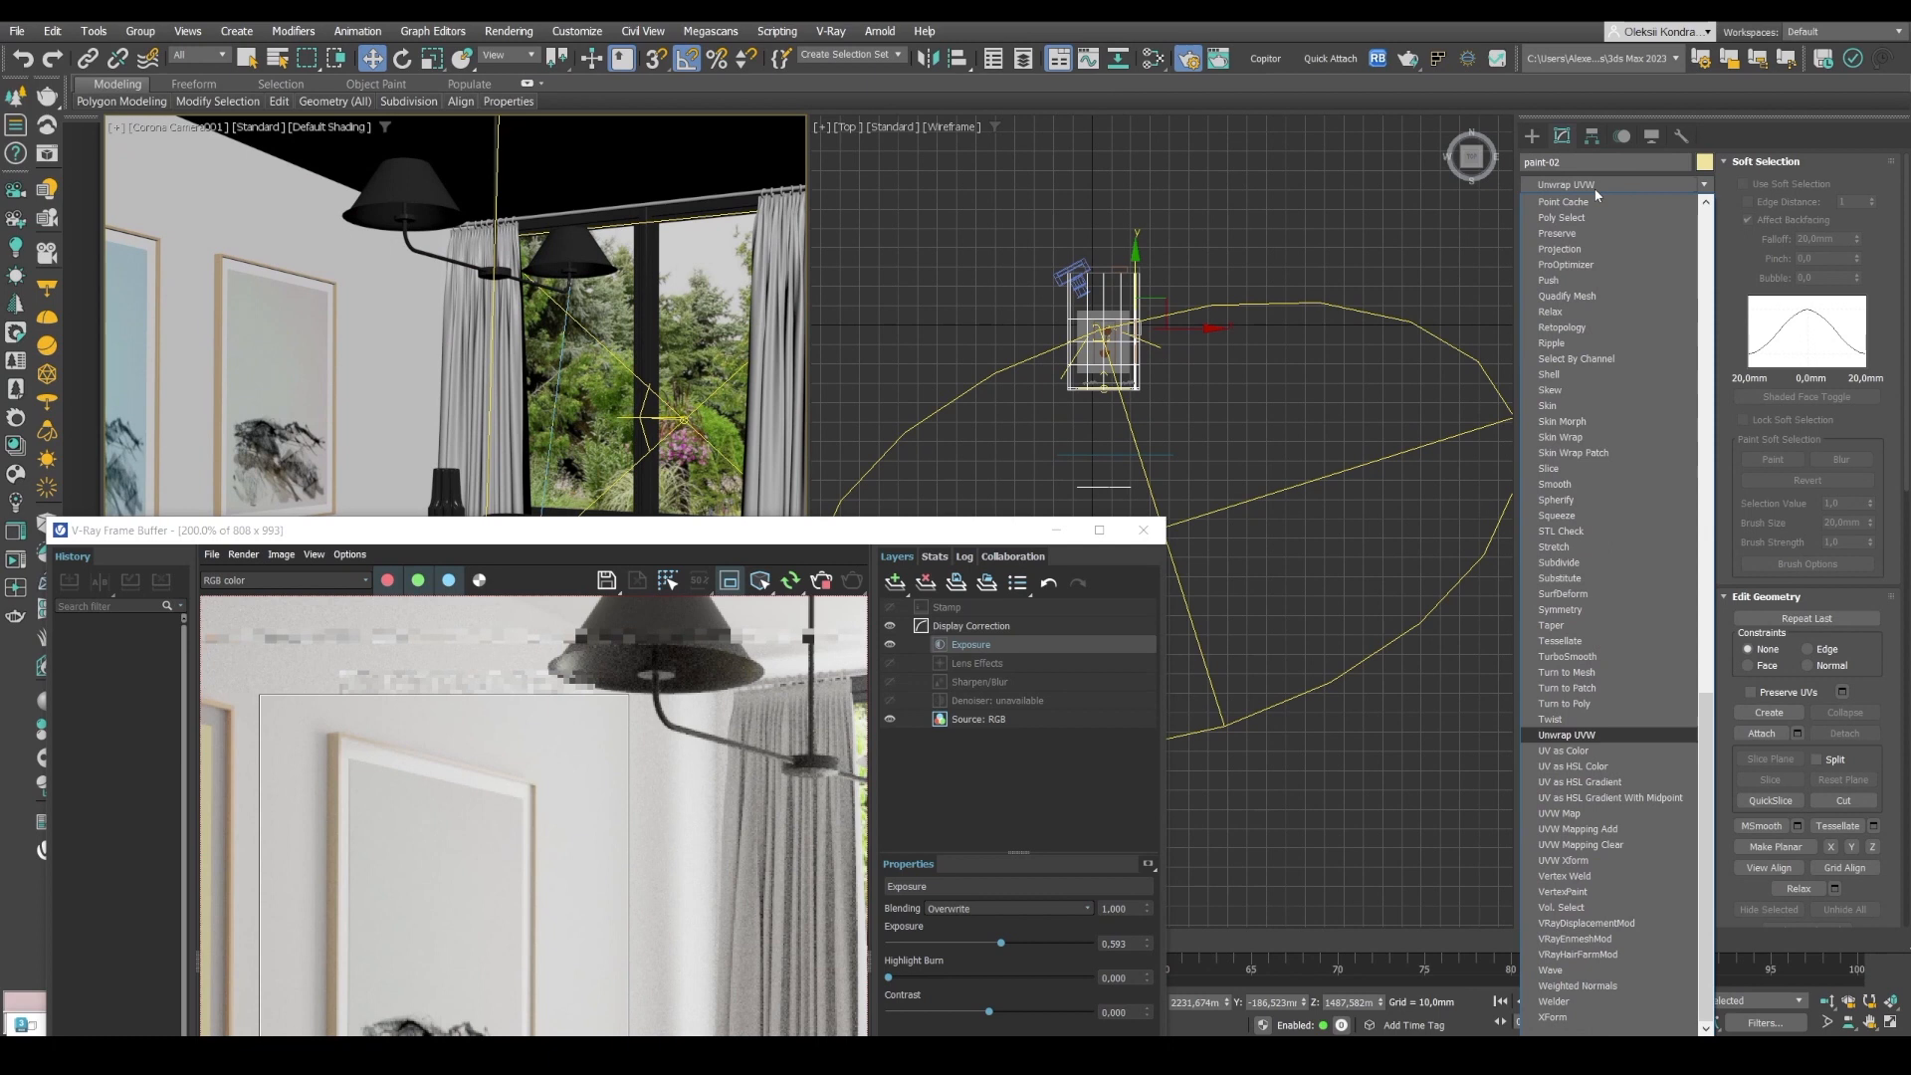
left_click(1558, 813)
double_click(1620, 556)
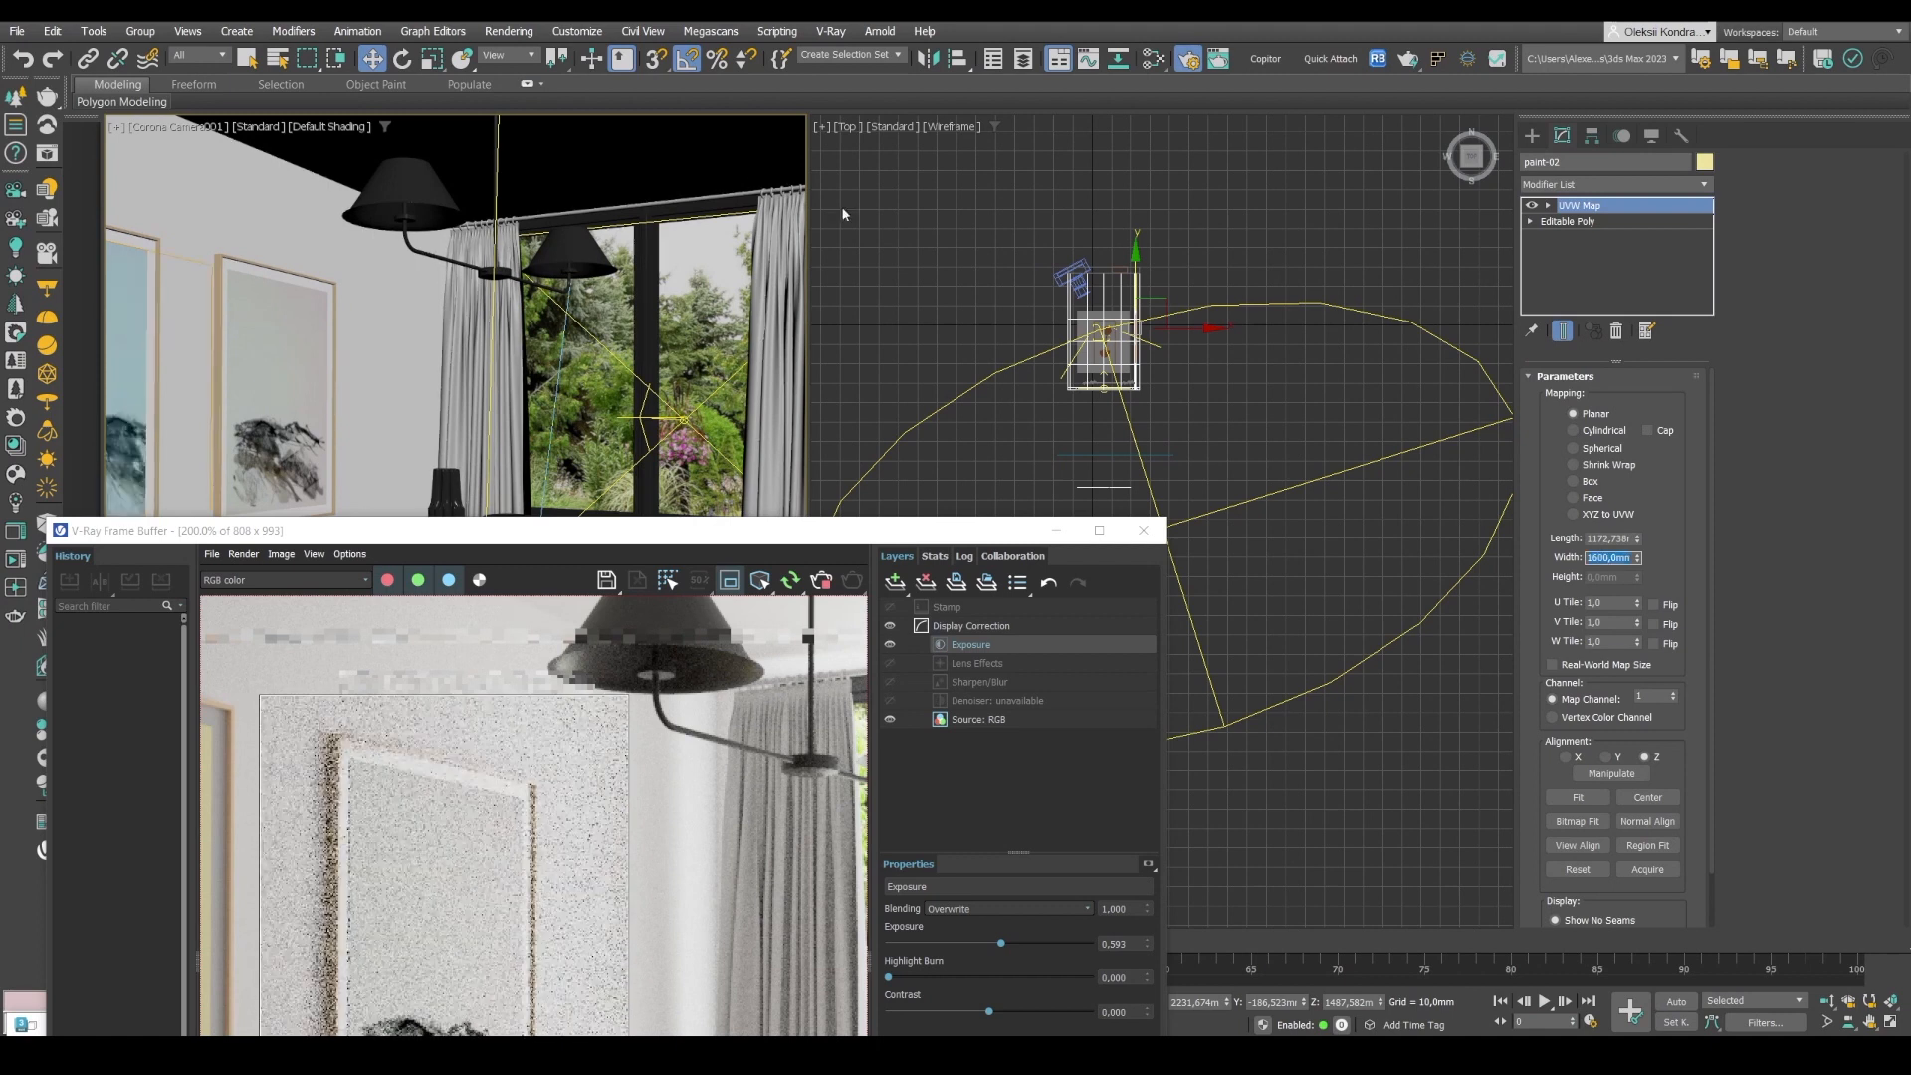
Activate the mapping gizmo of the second picture's canvas and open Move Transform Type-In for positioning it.
right_click(373, 63)
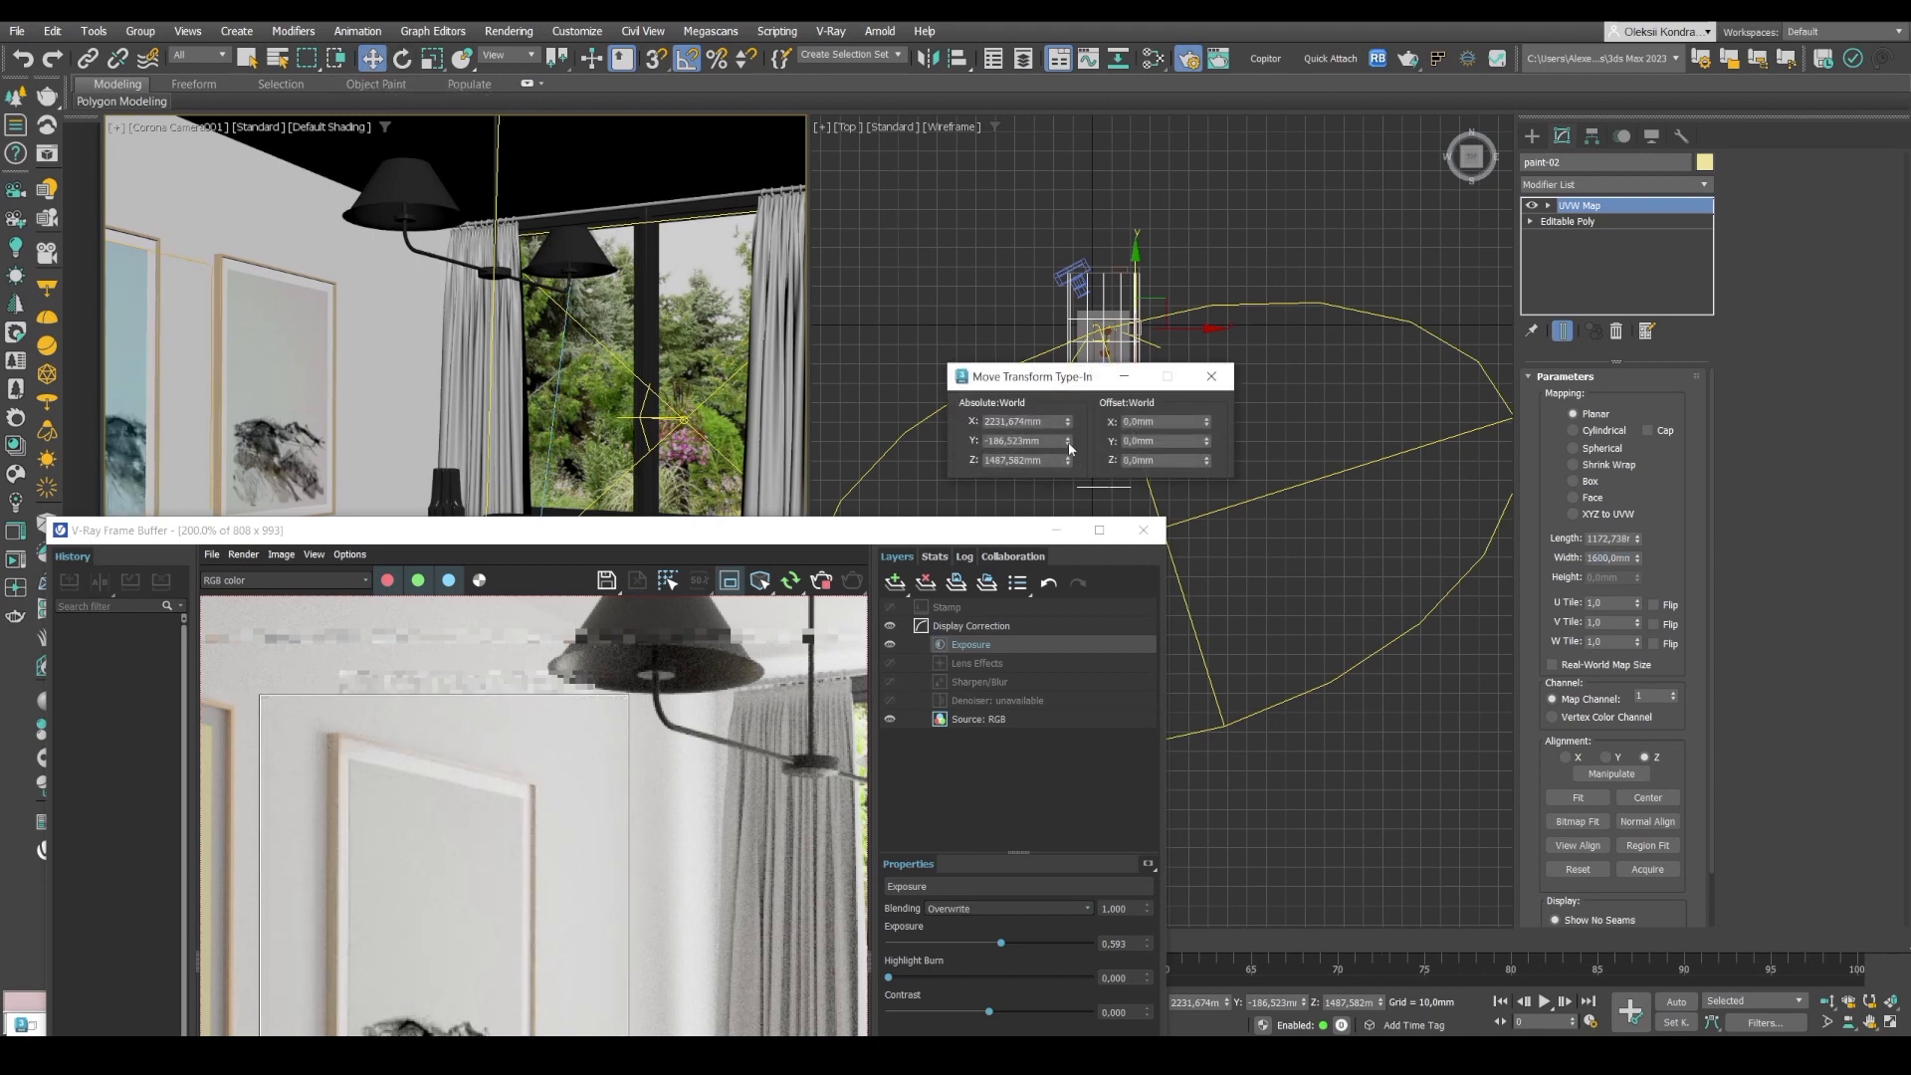
left_click(1547, 206)
left_click(1580, 223)
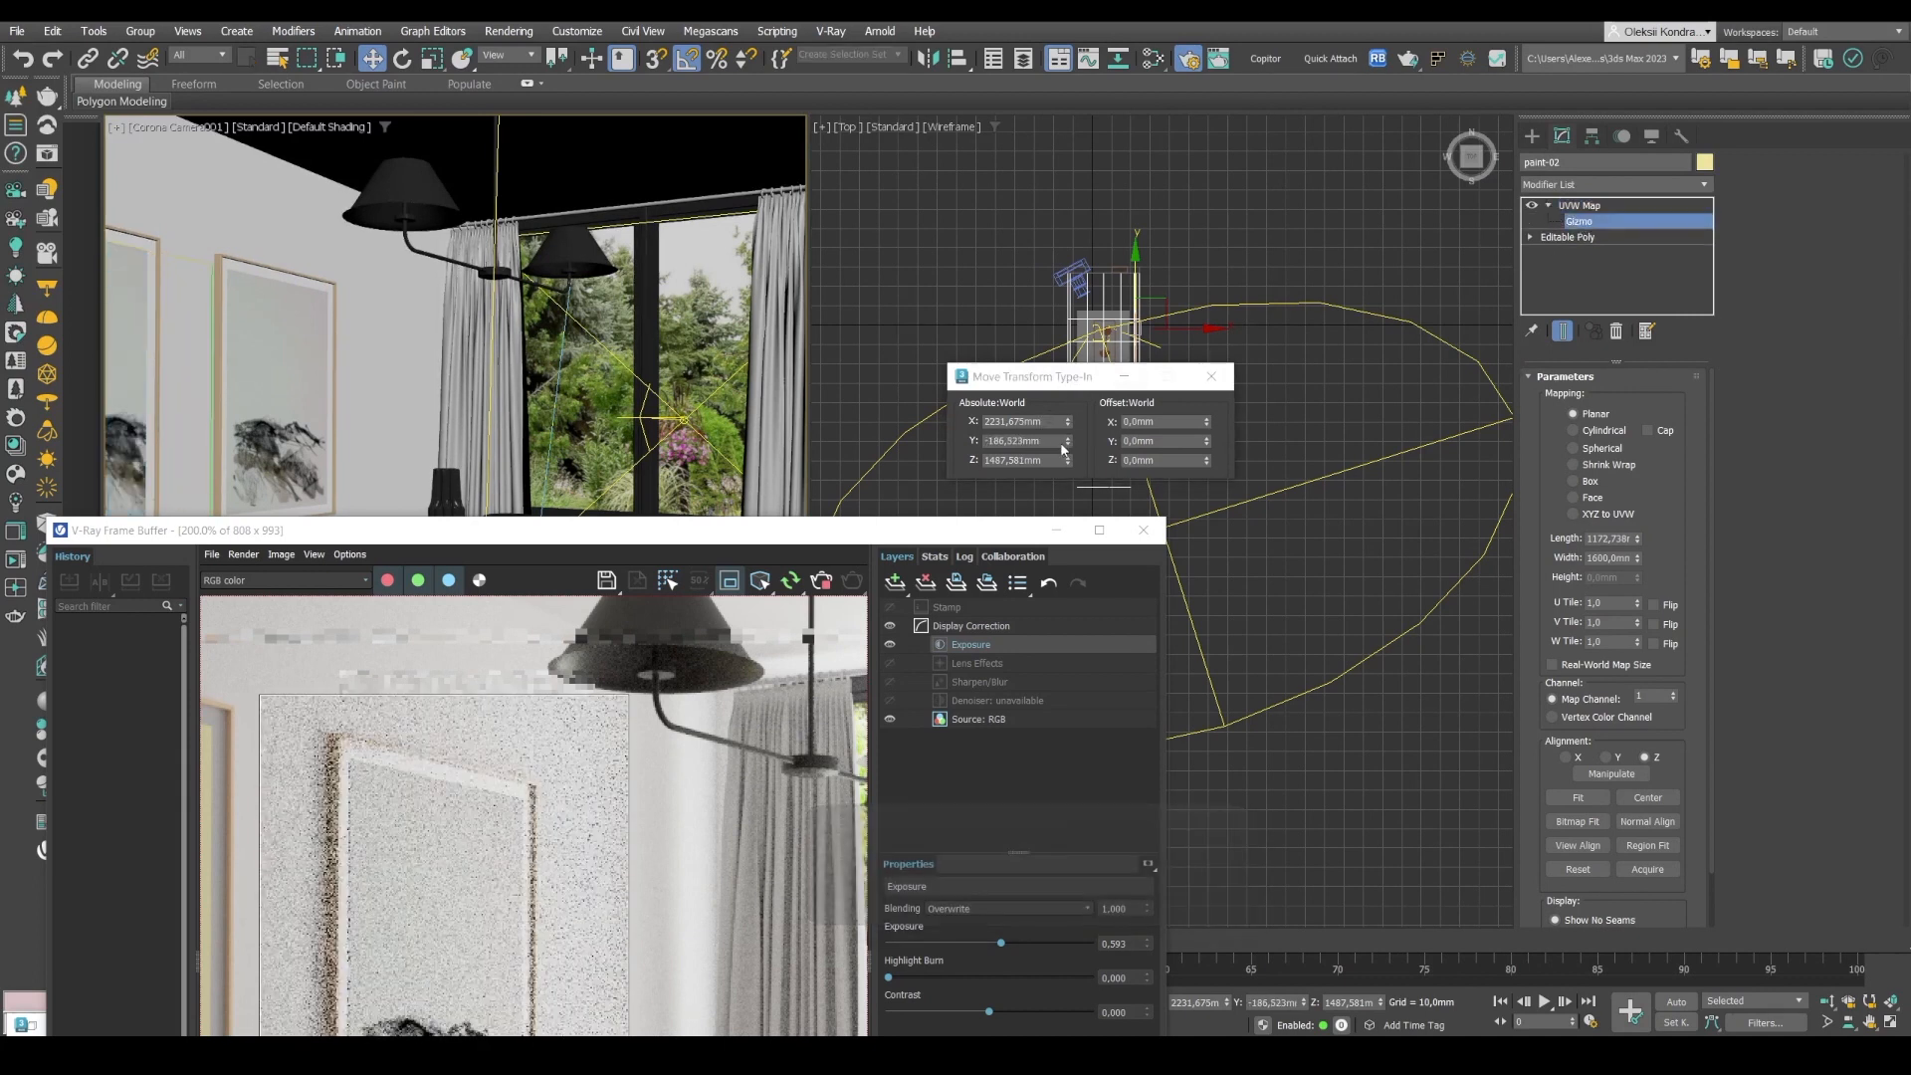
left_click_drag(1079, 351, 1080, 339)
left_click_drag(1053, 581, 1054, 580)
Extend the render region over both framed pictures and zoom the render out to the whole room.
left_click_drag(912, 533, 1292, 43)
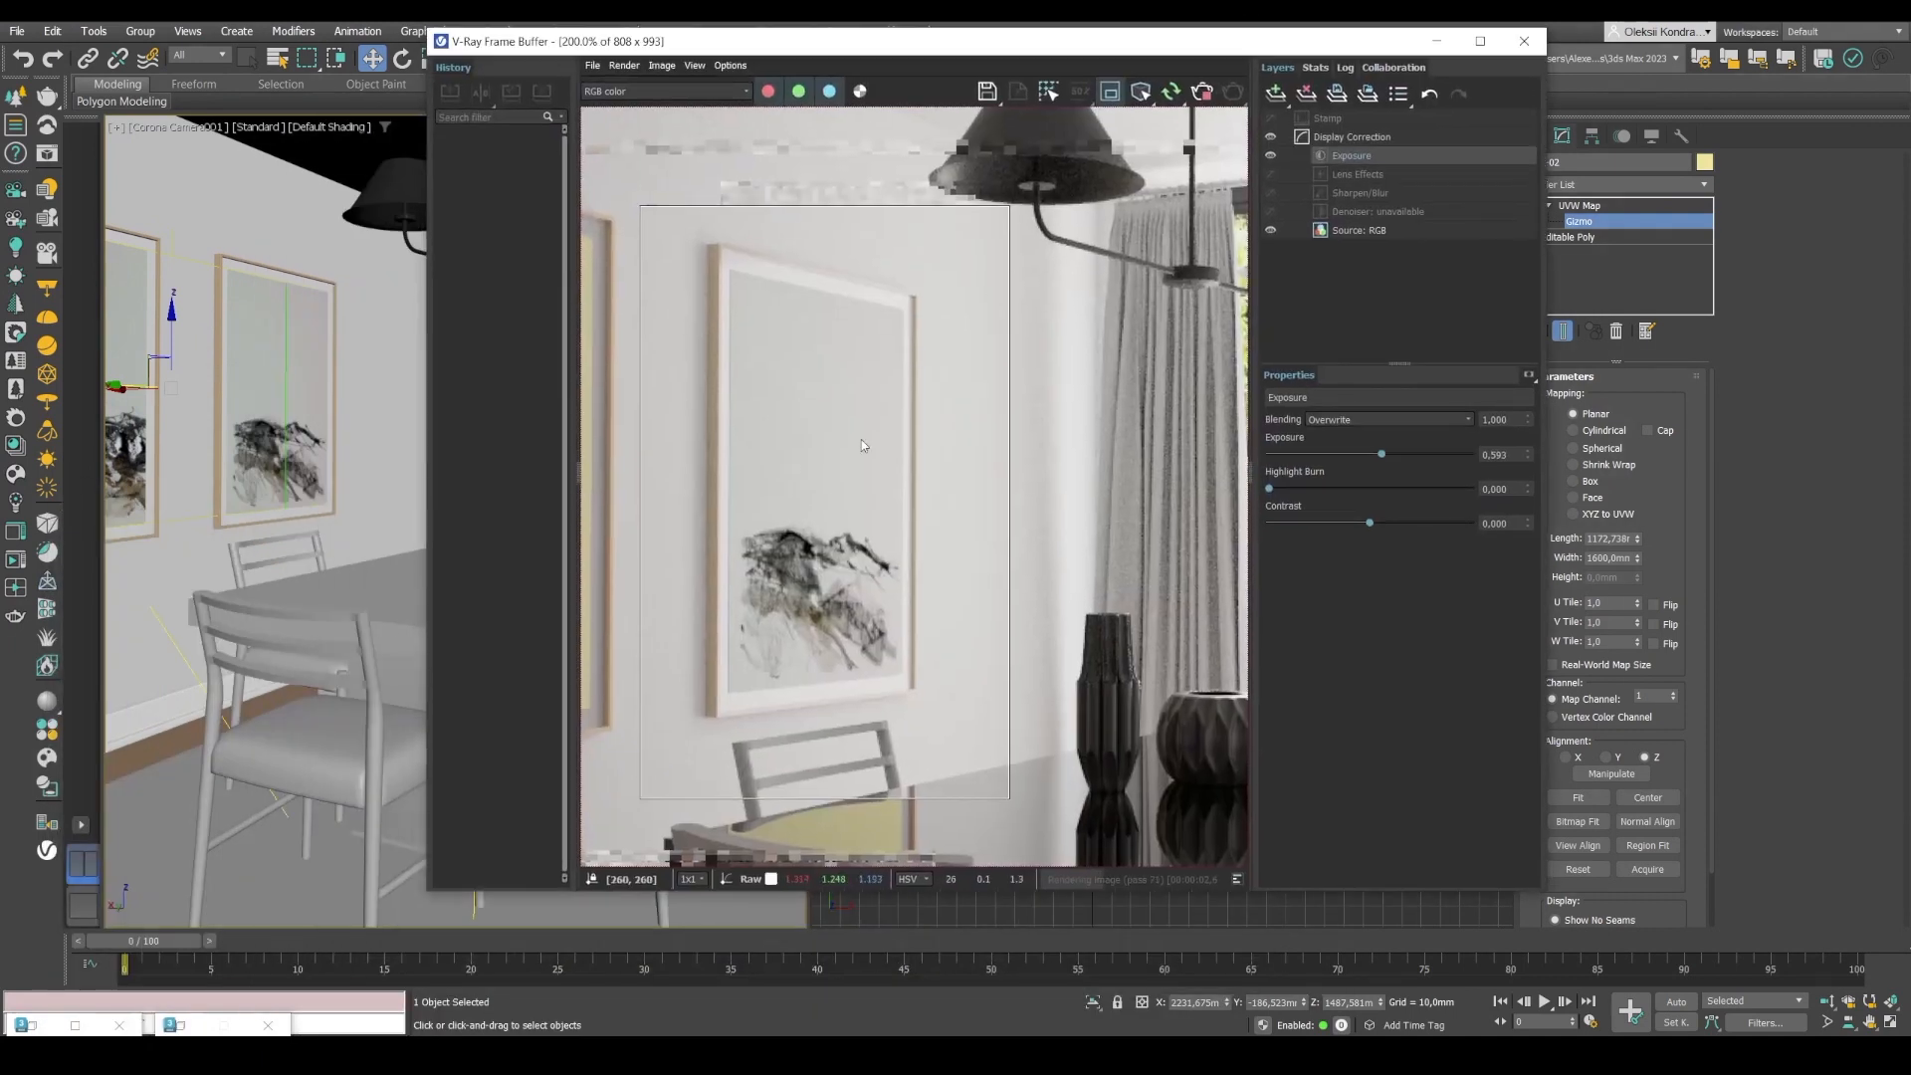
left_click_drag(638, 492, 543, 486)
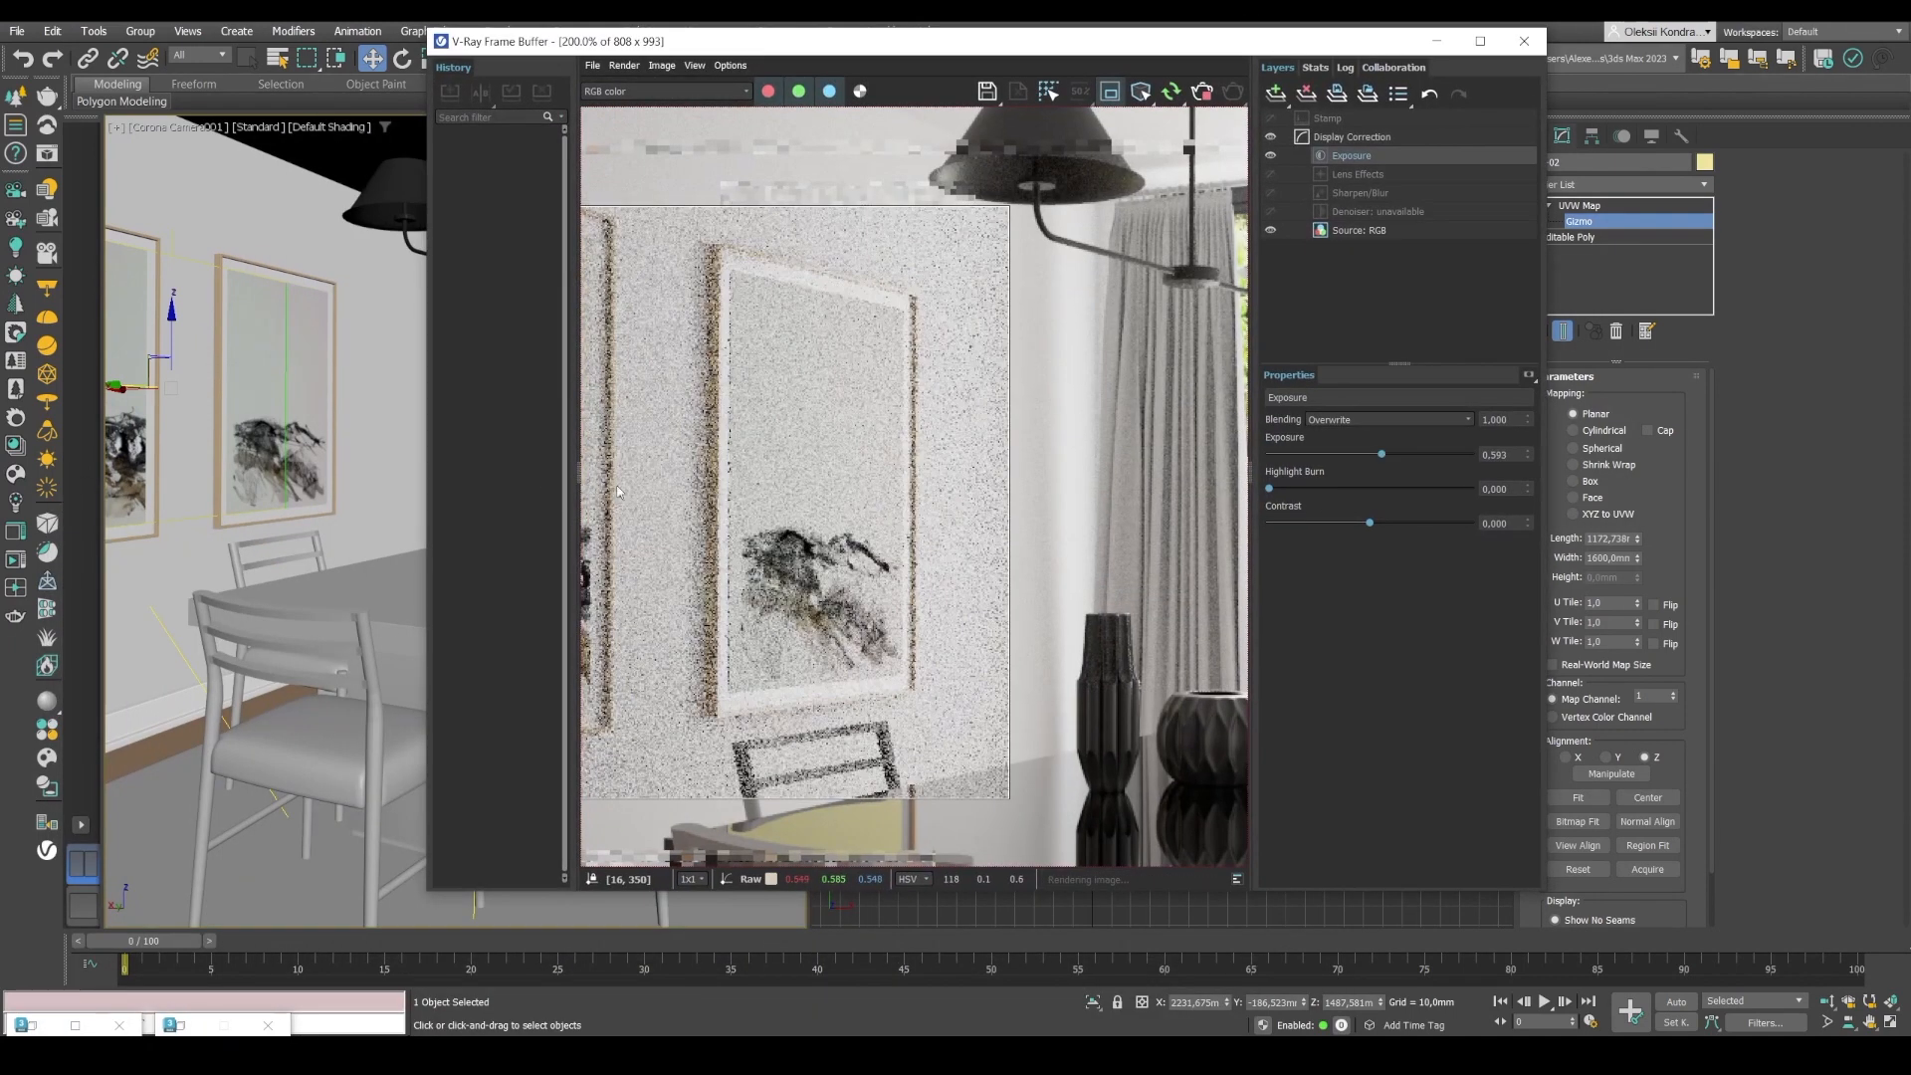
scroll(597, 468, "down", 2)
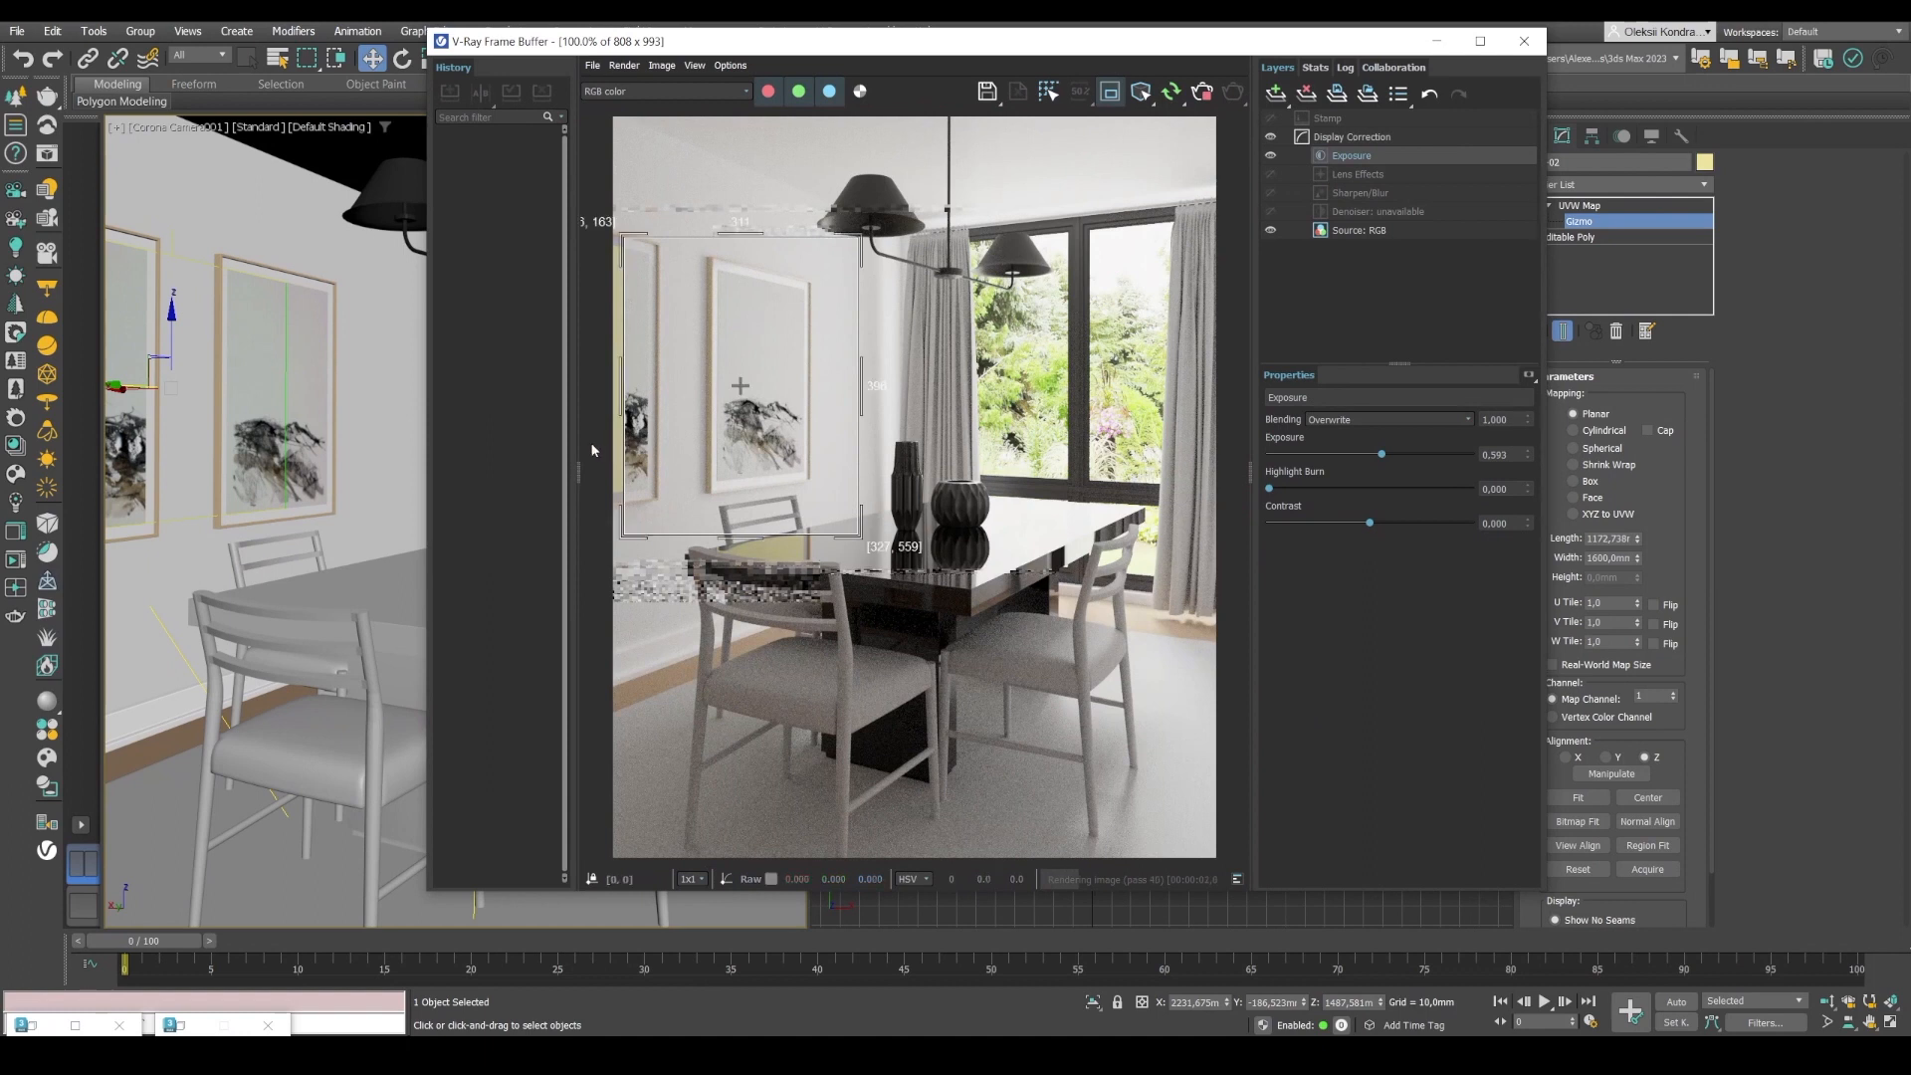
left_click_drag(621, 401, 595, 392)
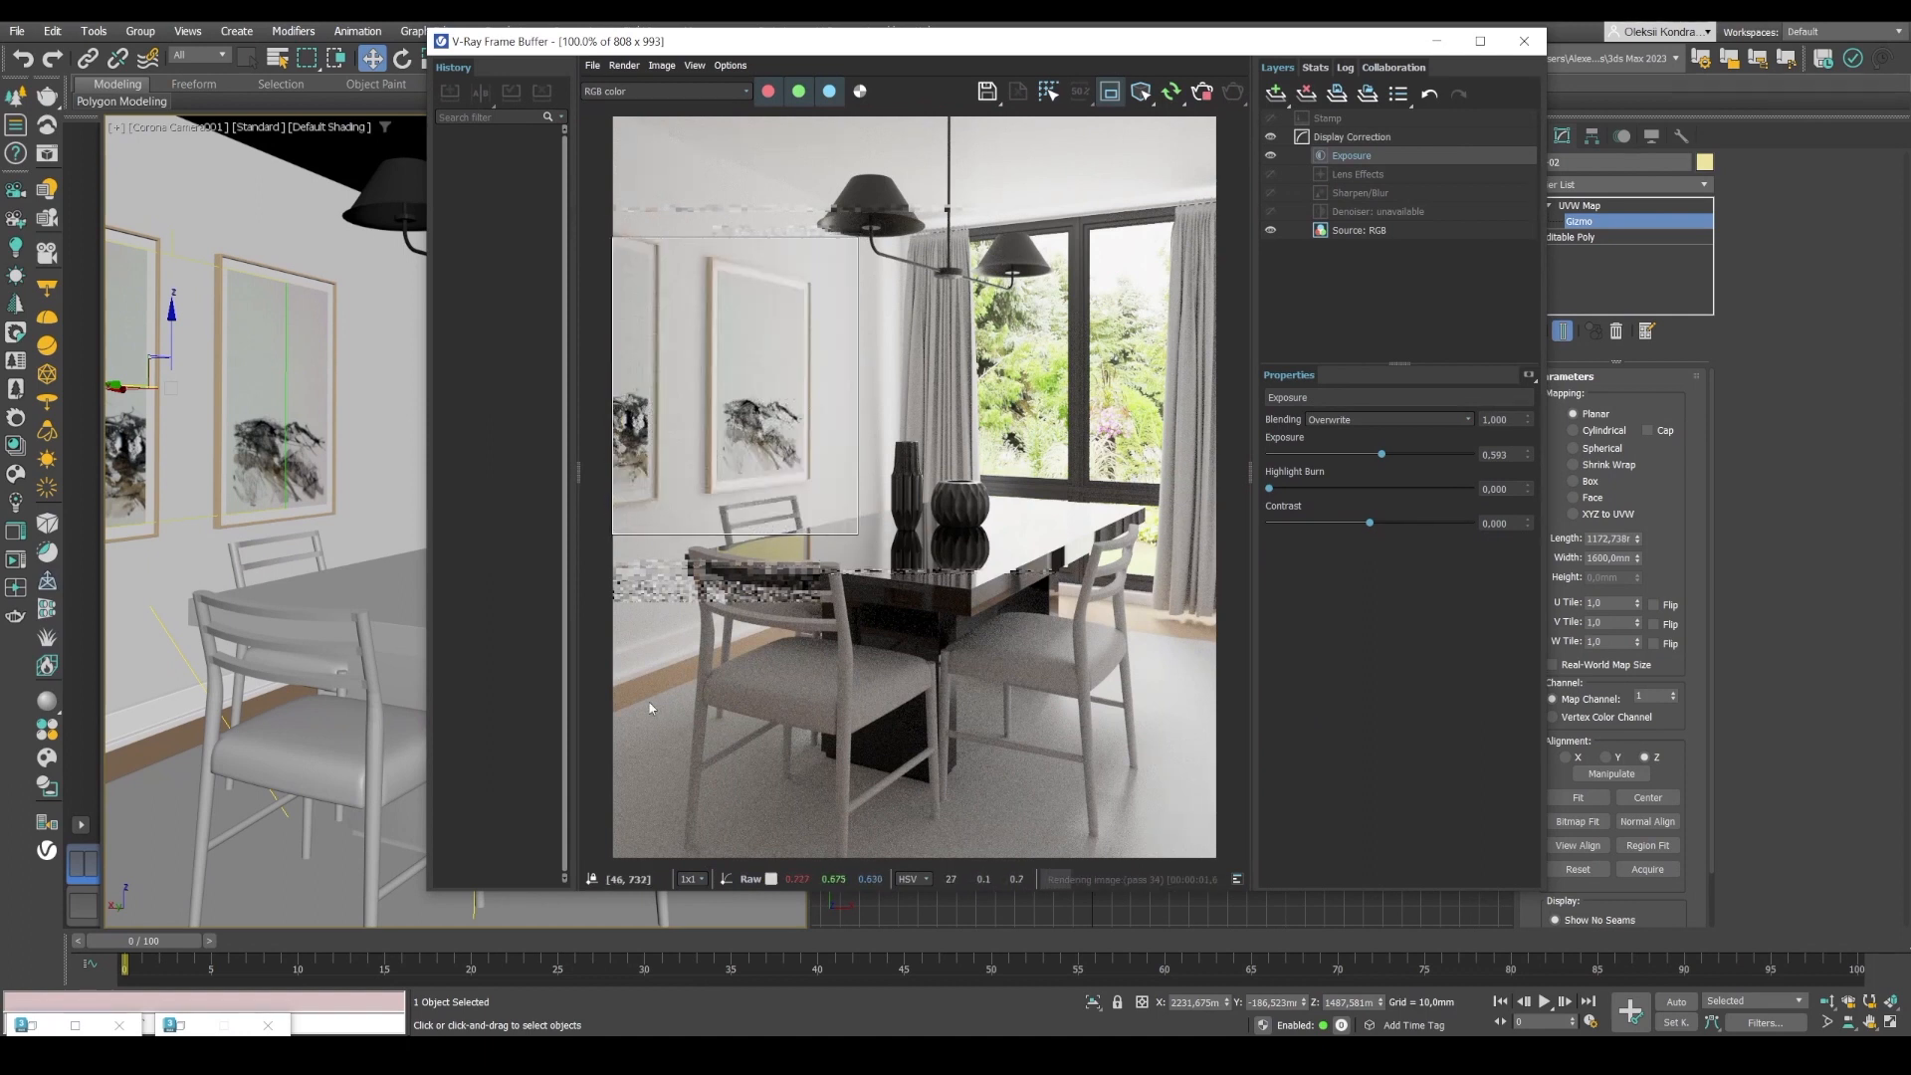
Set the render region across the floor and the lower part of the chairs and table.
left_click_drag(756, 482, 1005, 762)
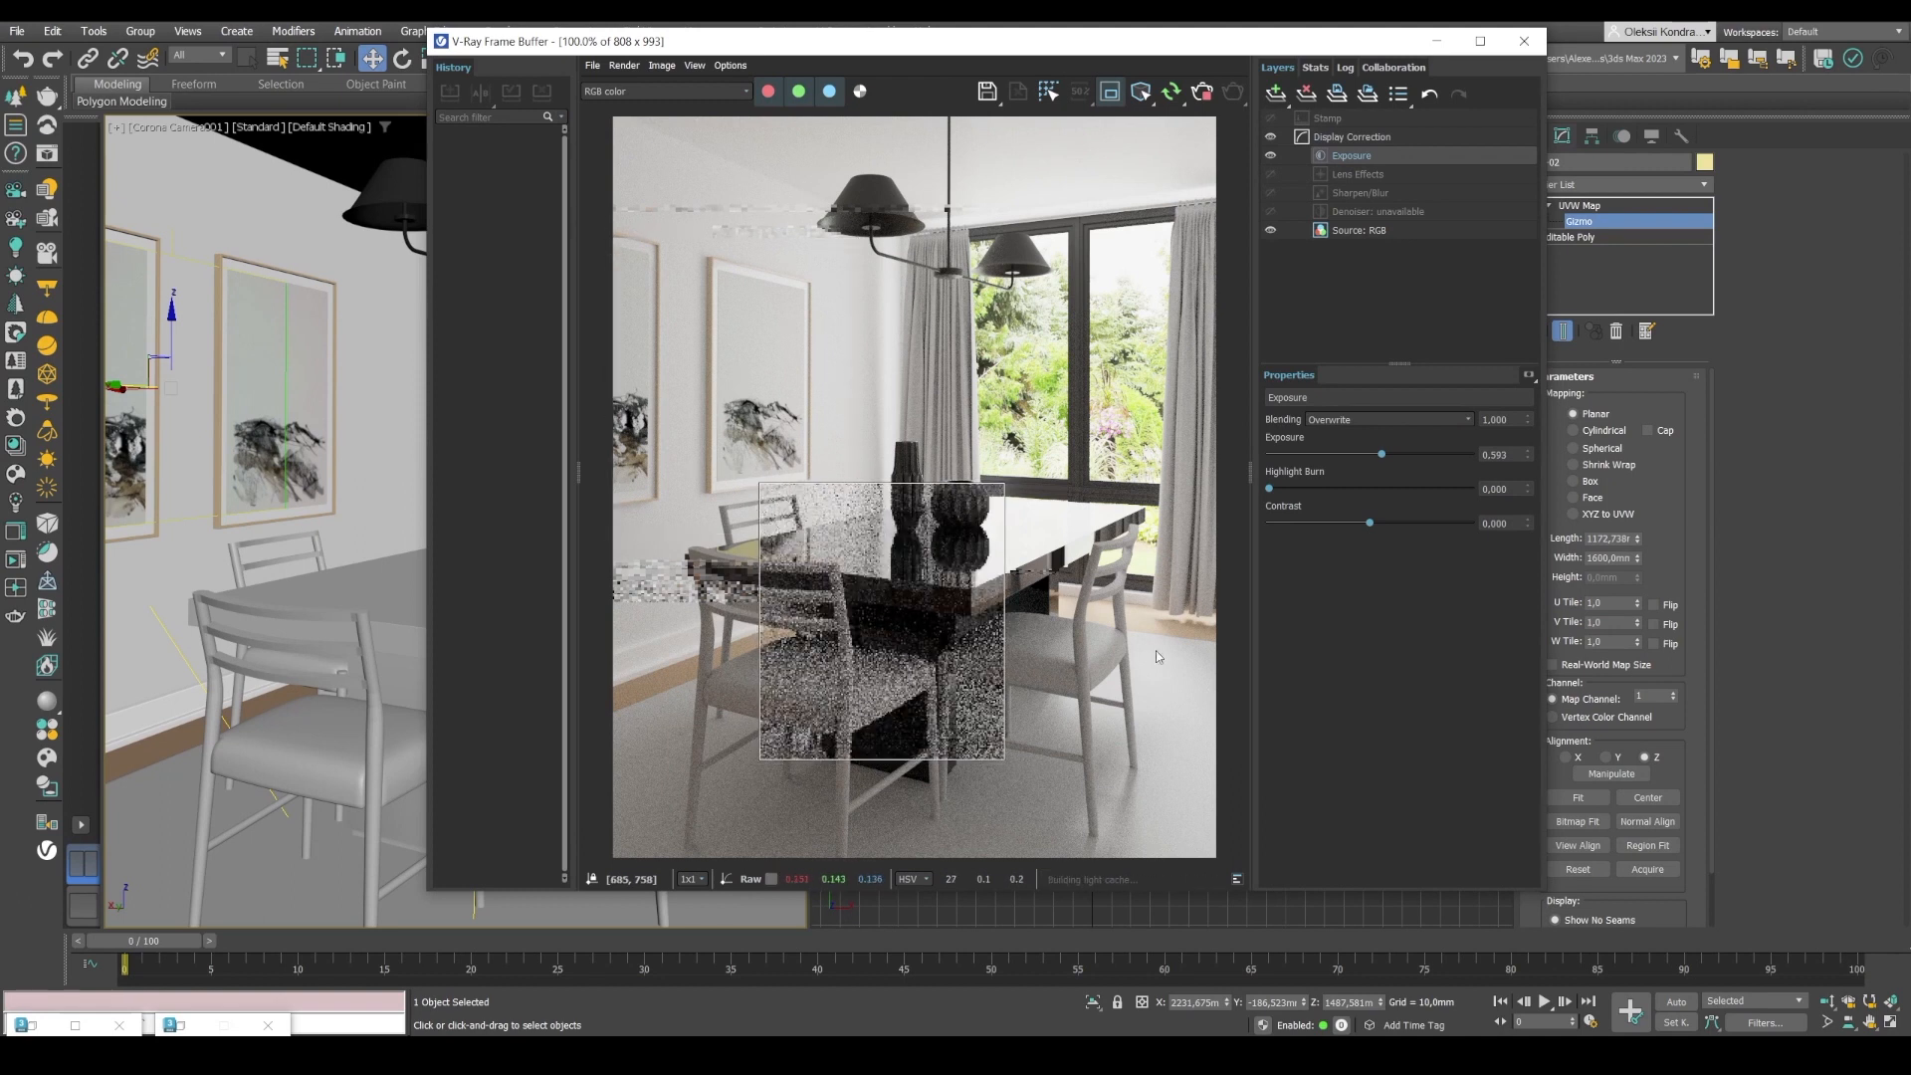
left_click_drag(1199, 615, 627, 857)
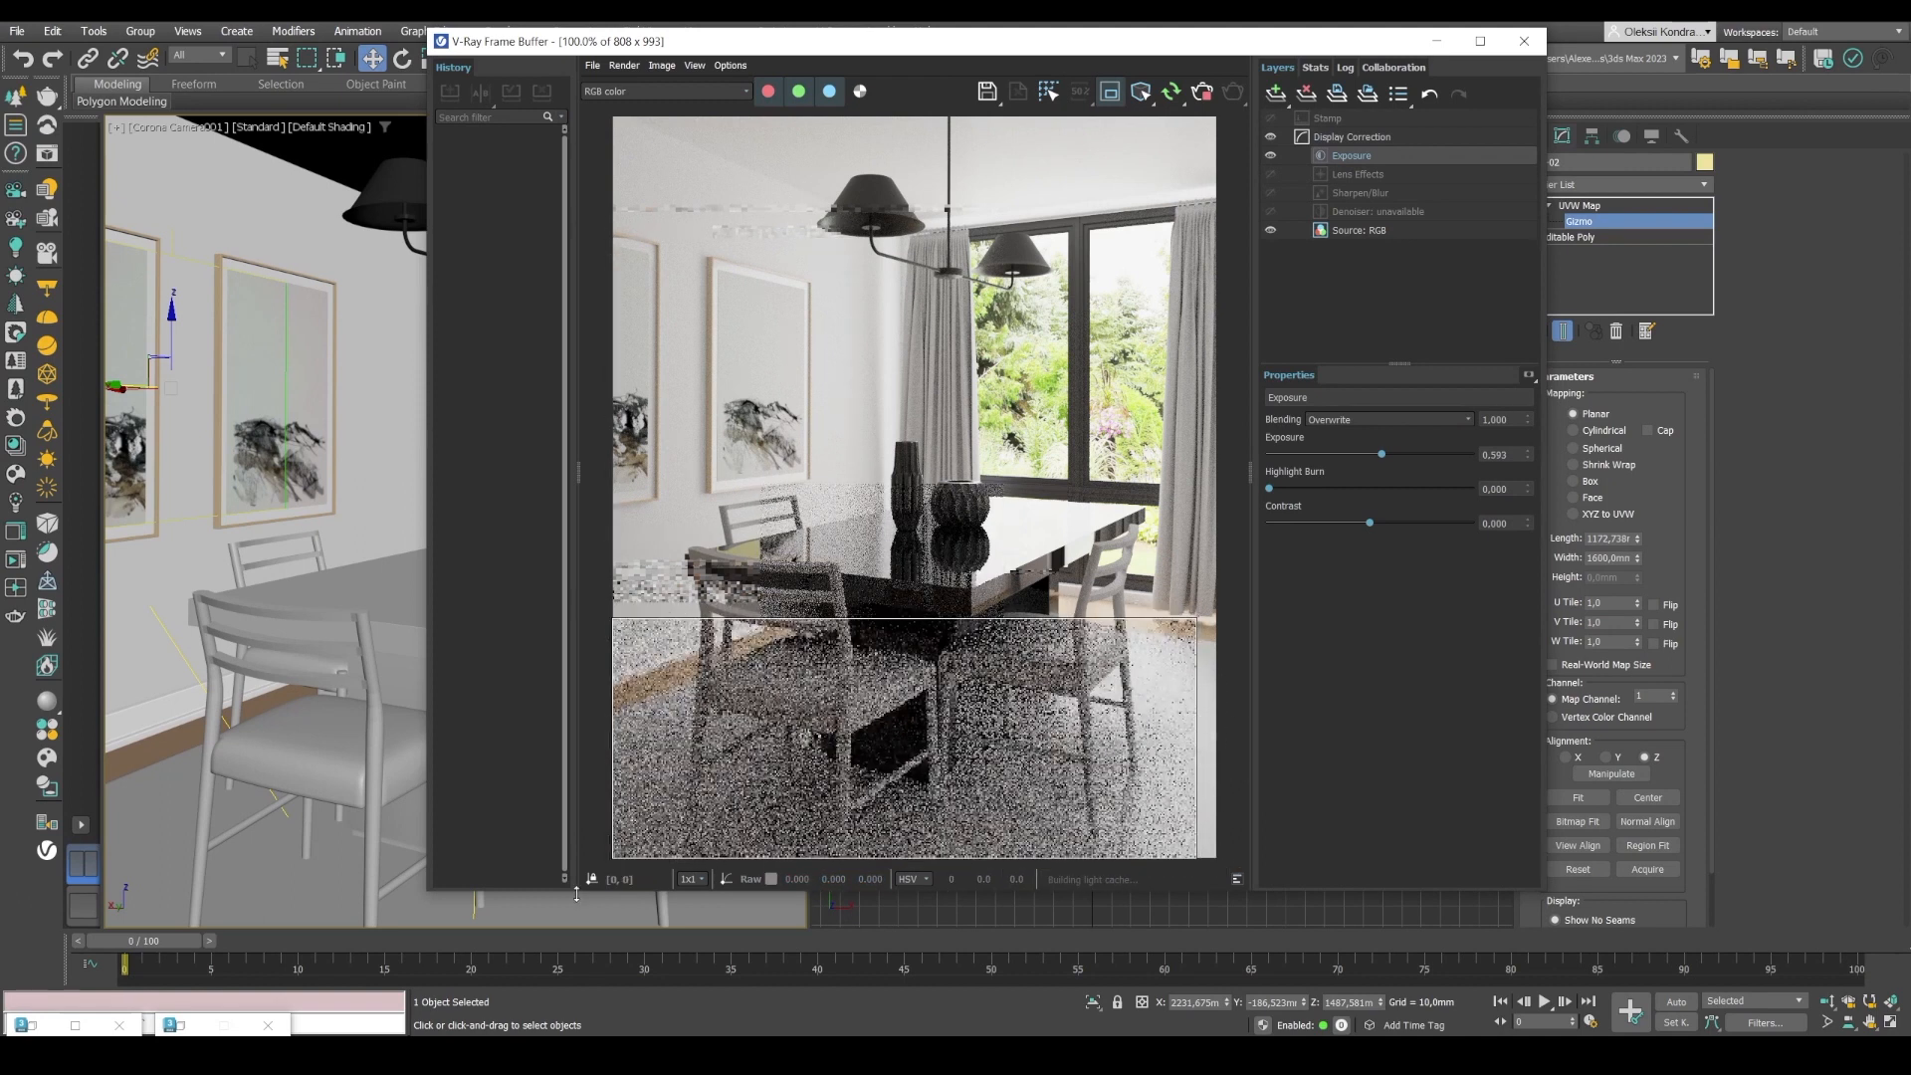
left_click_drag(851, 49, 635, 57)
Create a new VRayMtl in the material graph and name it Rug.
key("m")
key("m")
left_click(1369, 30)
key("m")
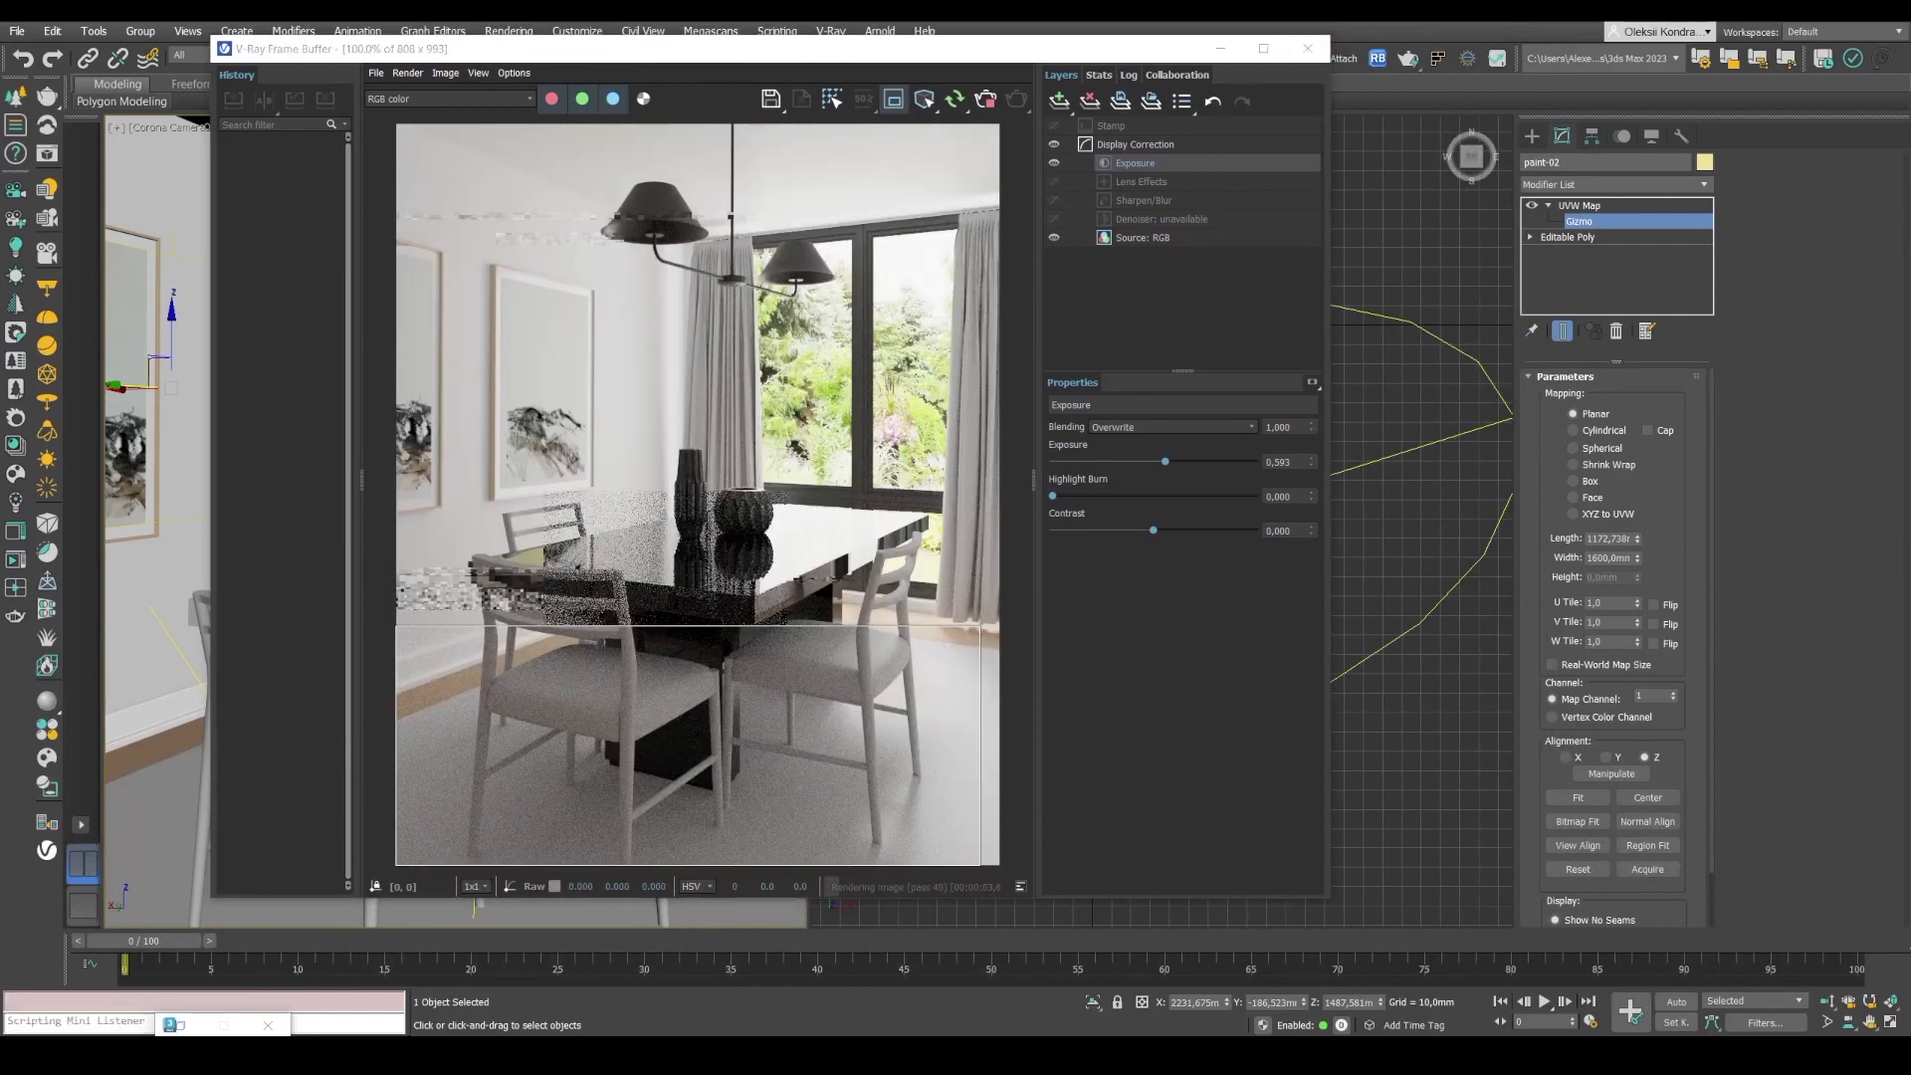
left_click_drag(920, 508, 1449, 479)
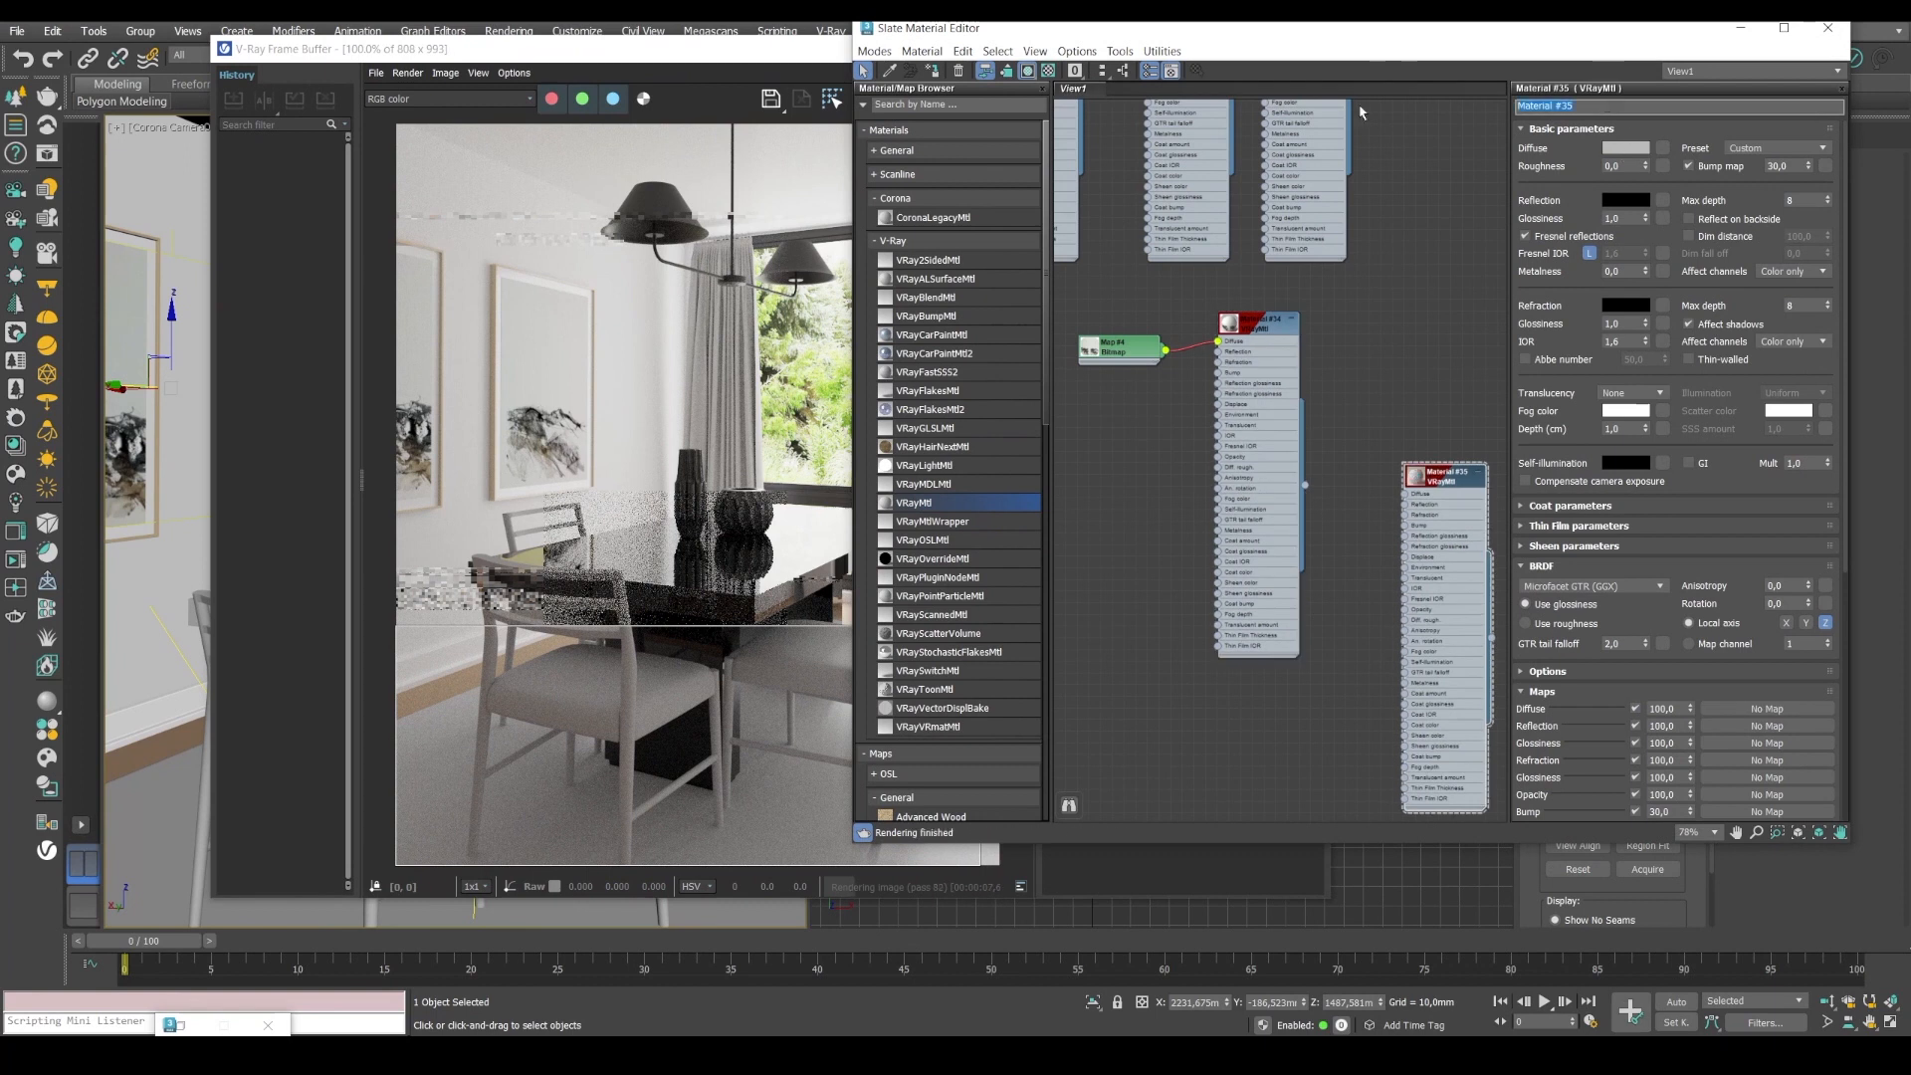
type("R")
Place the Rug material below the painting material and connect the rug image from the Maps folder to its Diffuse input.
left_click(517, 1053)
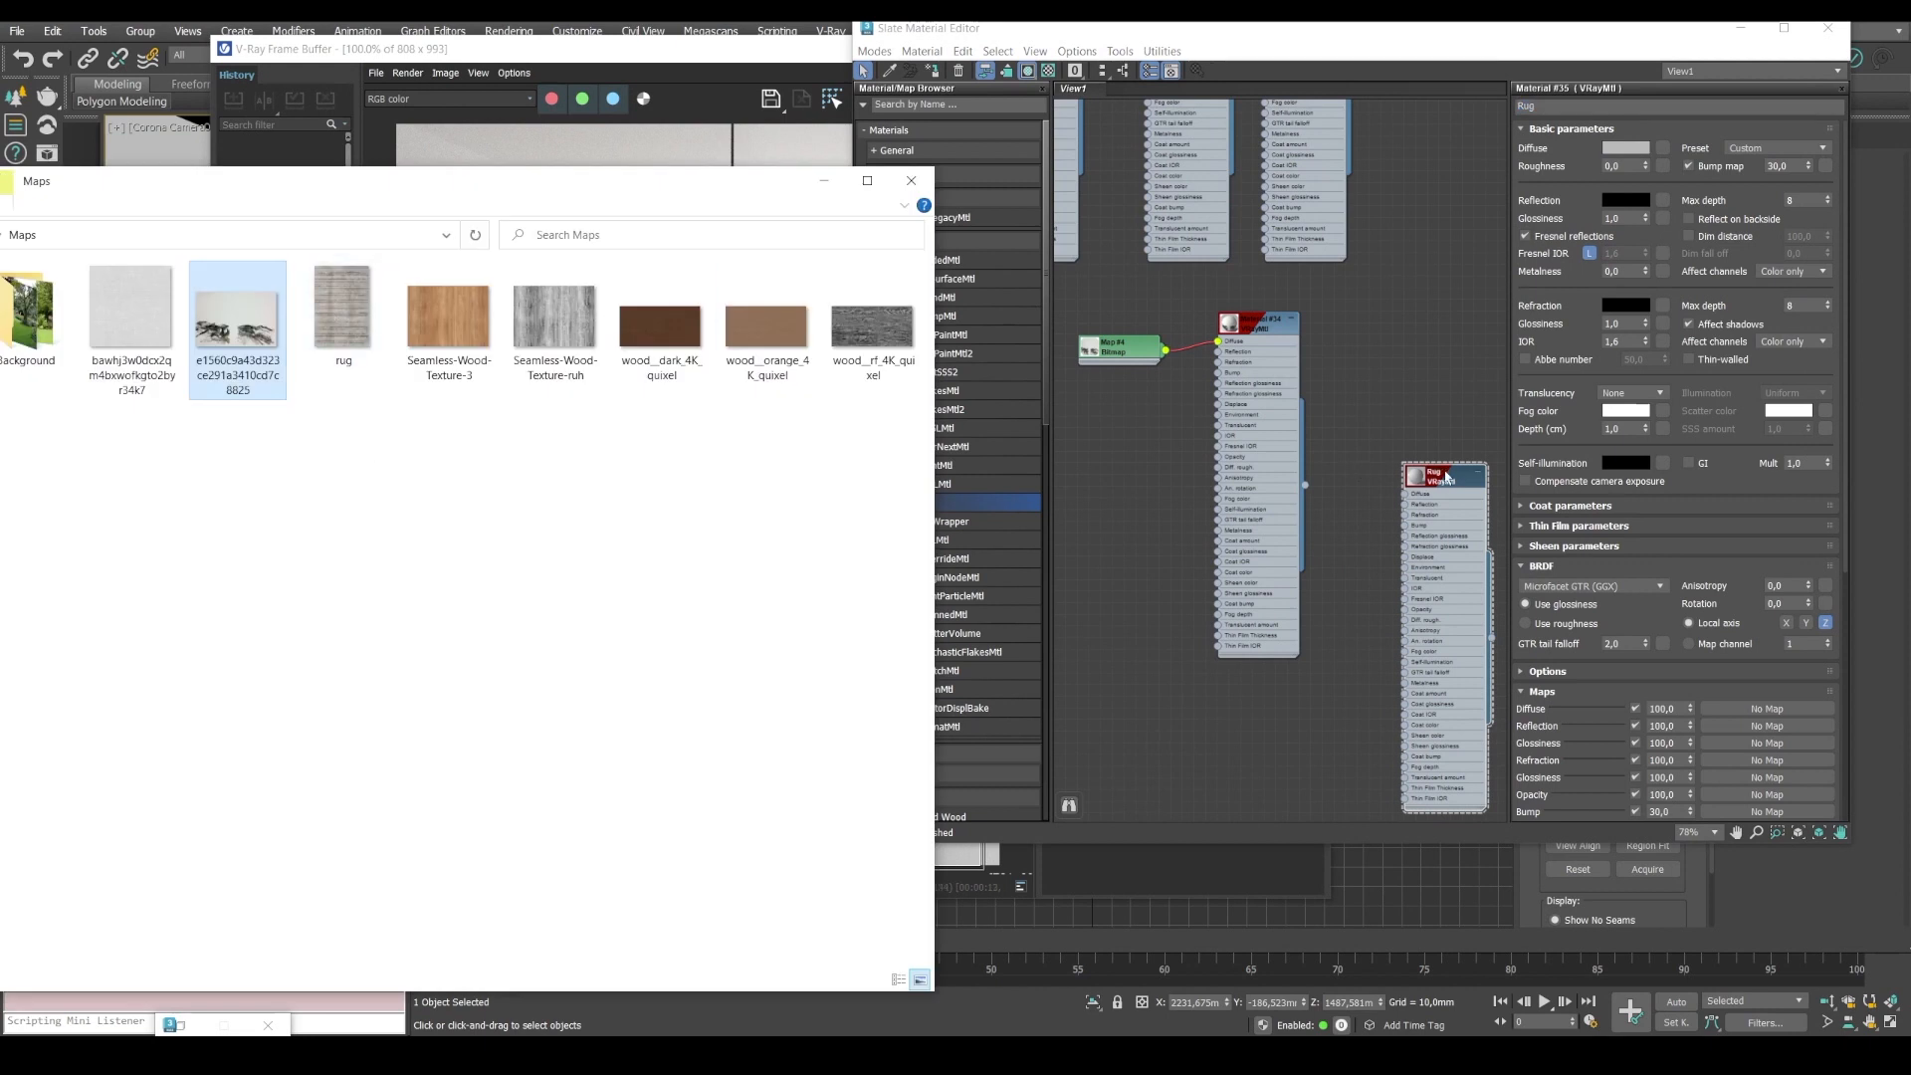
left_click(1328, 693)
left_click_drag(1468, 500, 1294, 743)
middle_click_drag(1378, 655, 1376, 395)
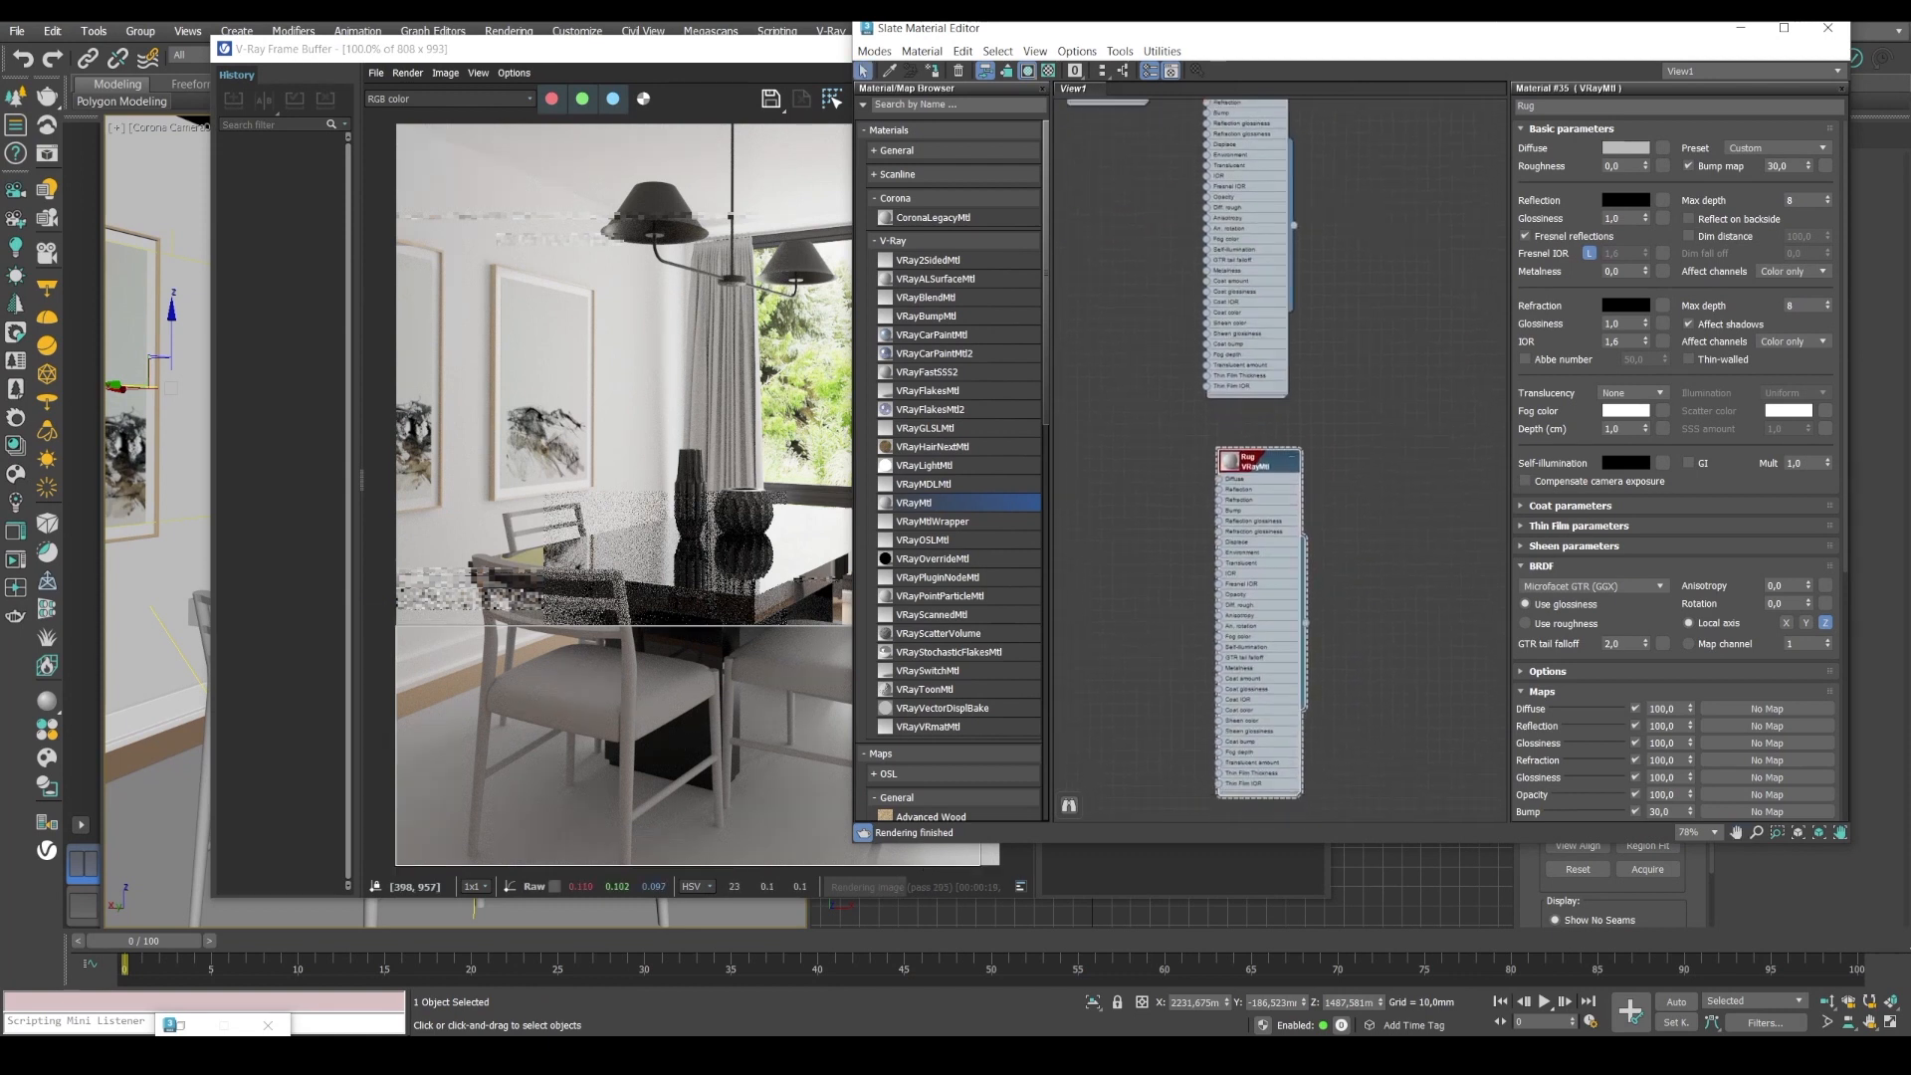
left_click(637, 1053)
left_click_drag(343, 295, 1219, 480)
Select the carpet under the dining table and assign the Rug material to it.
left_click_drag(357, 48, 361, 91)
middle_click(148, 826)
key("F3")
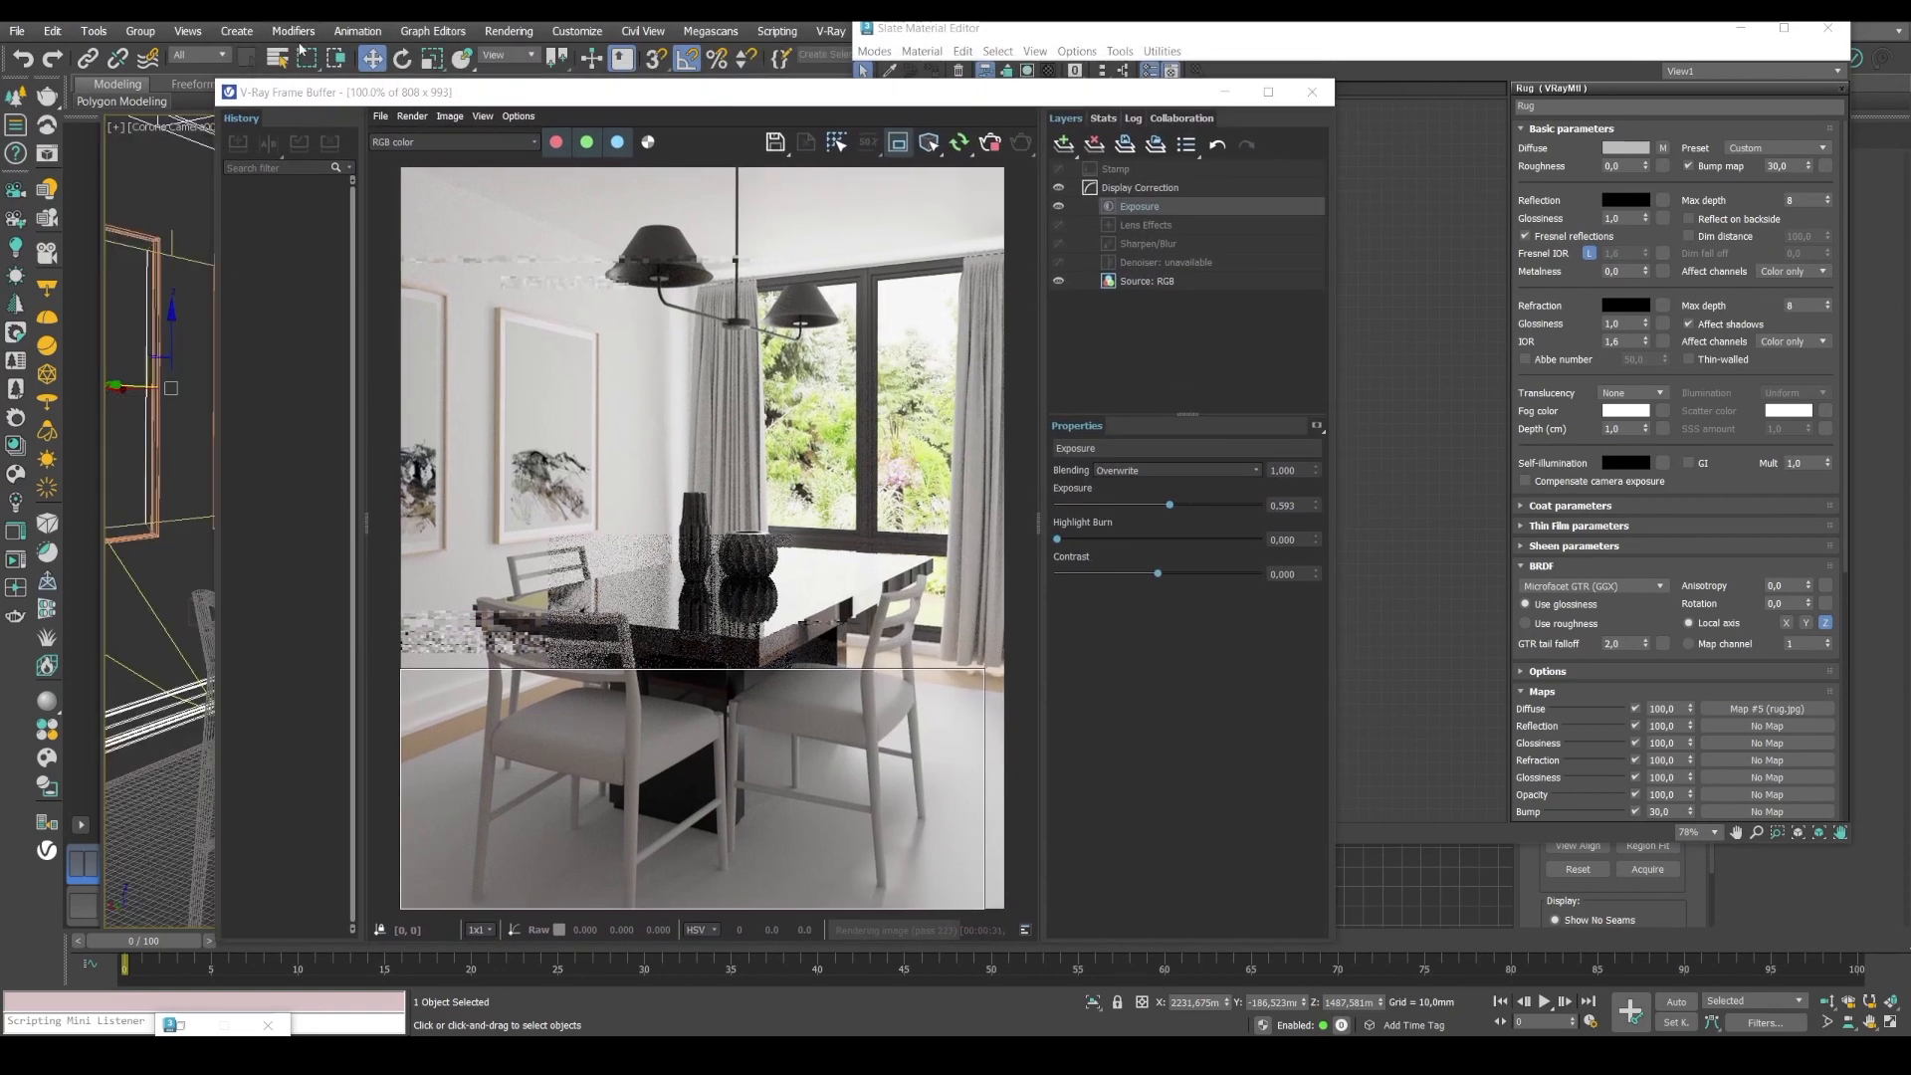
left_click(1740, 28)
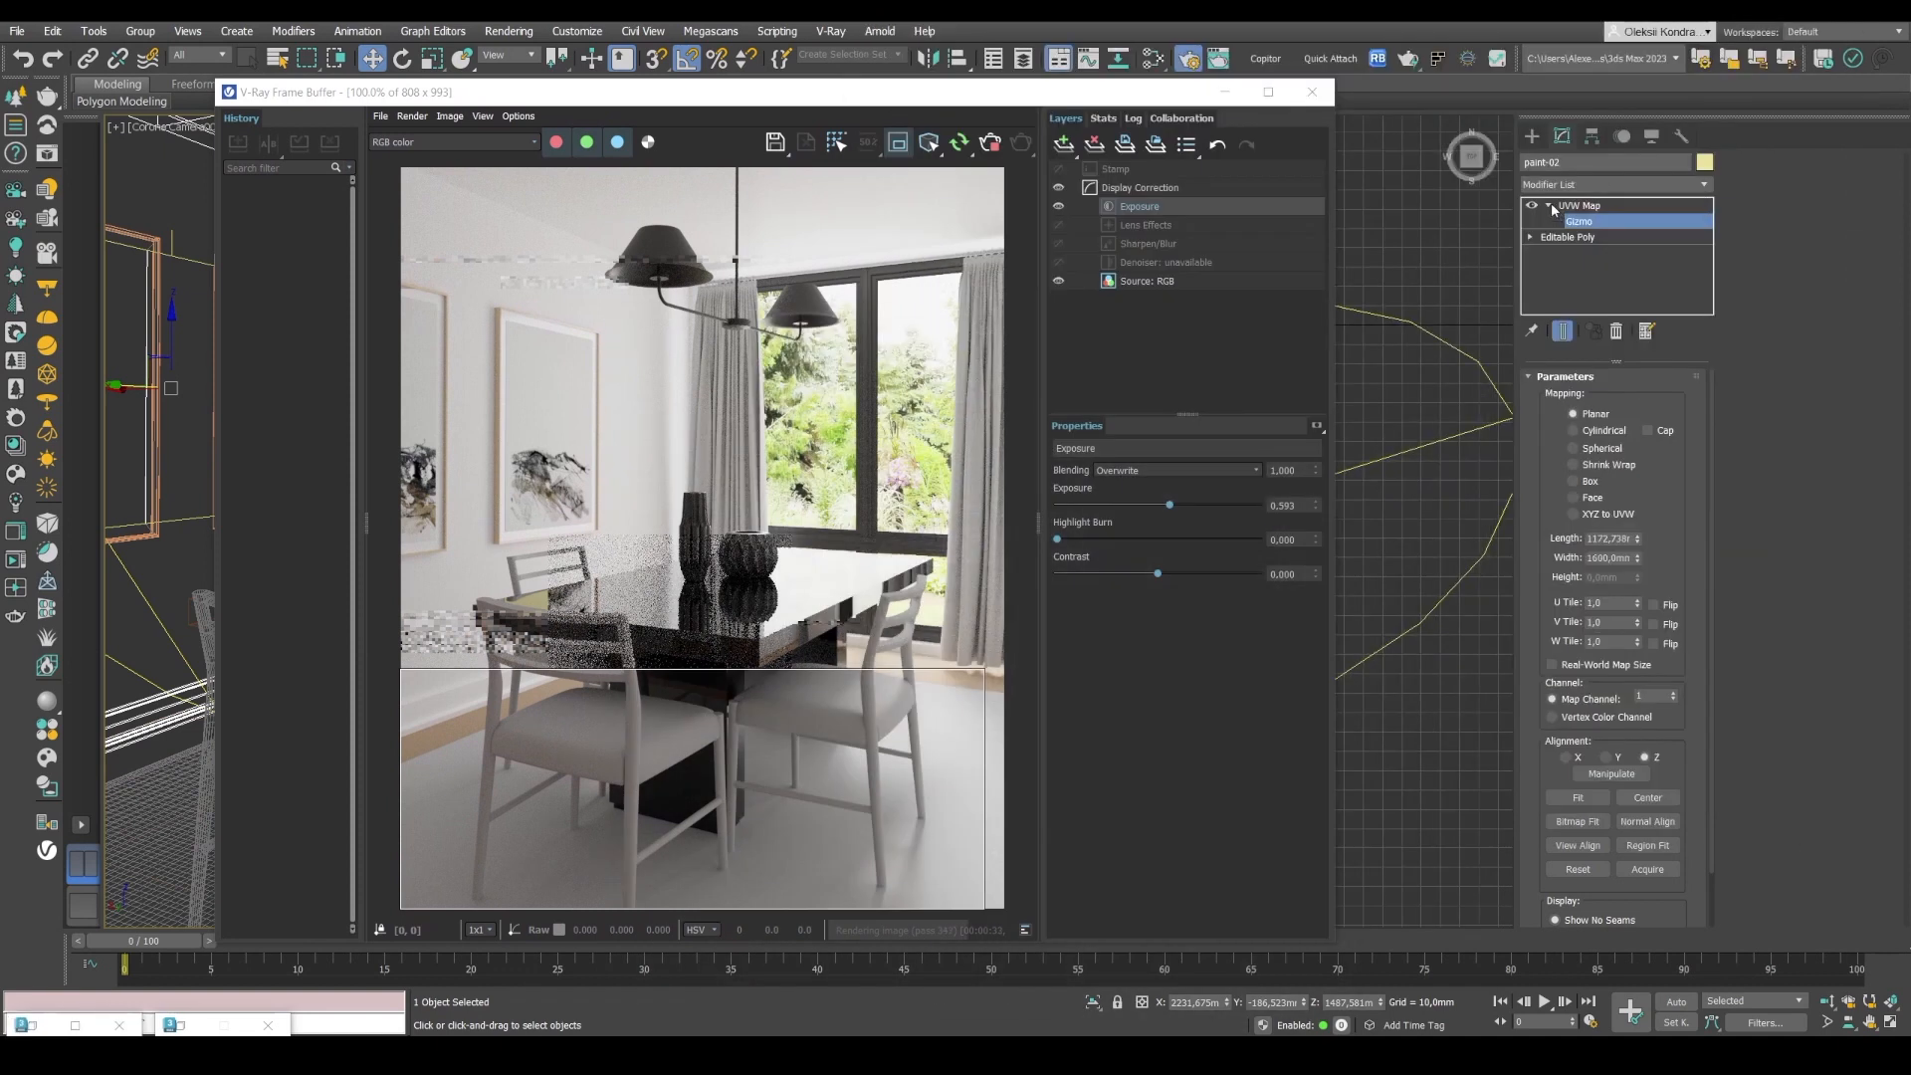
left_click(1549, 206)
left_click(141, 809)
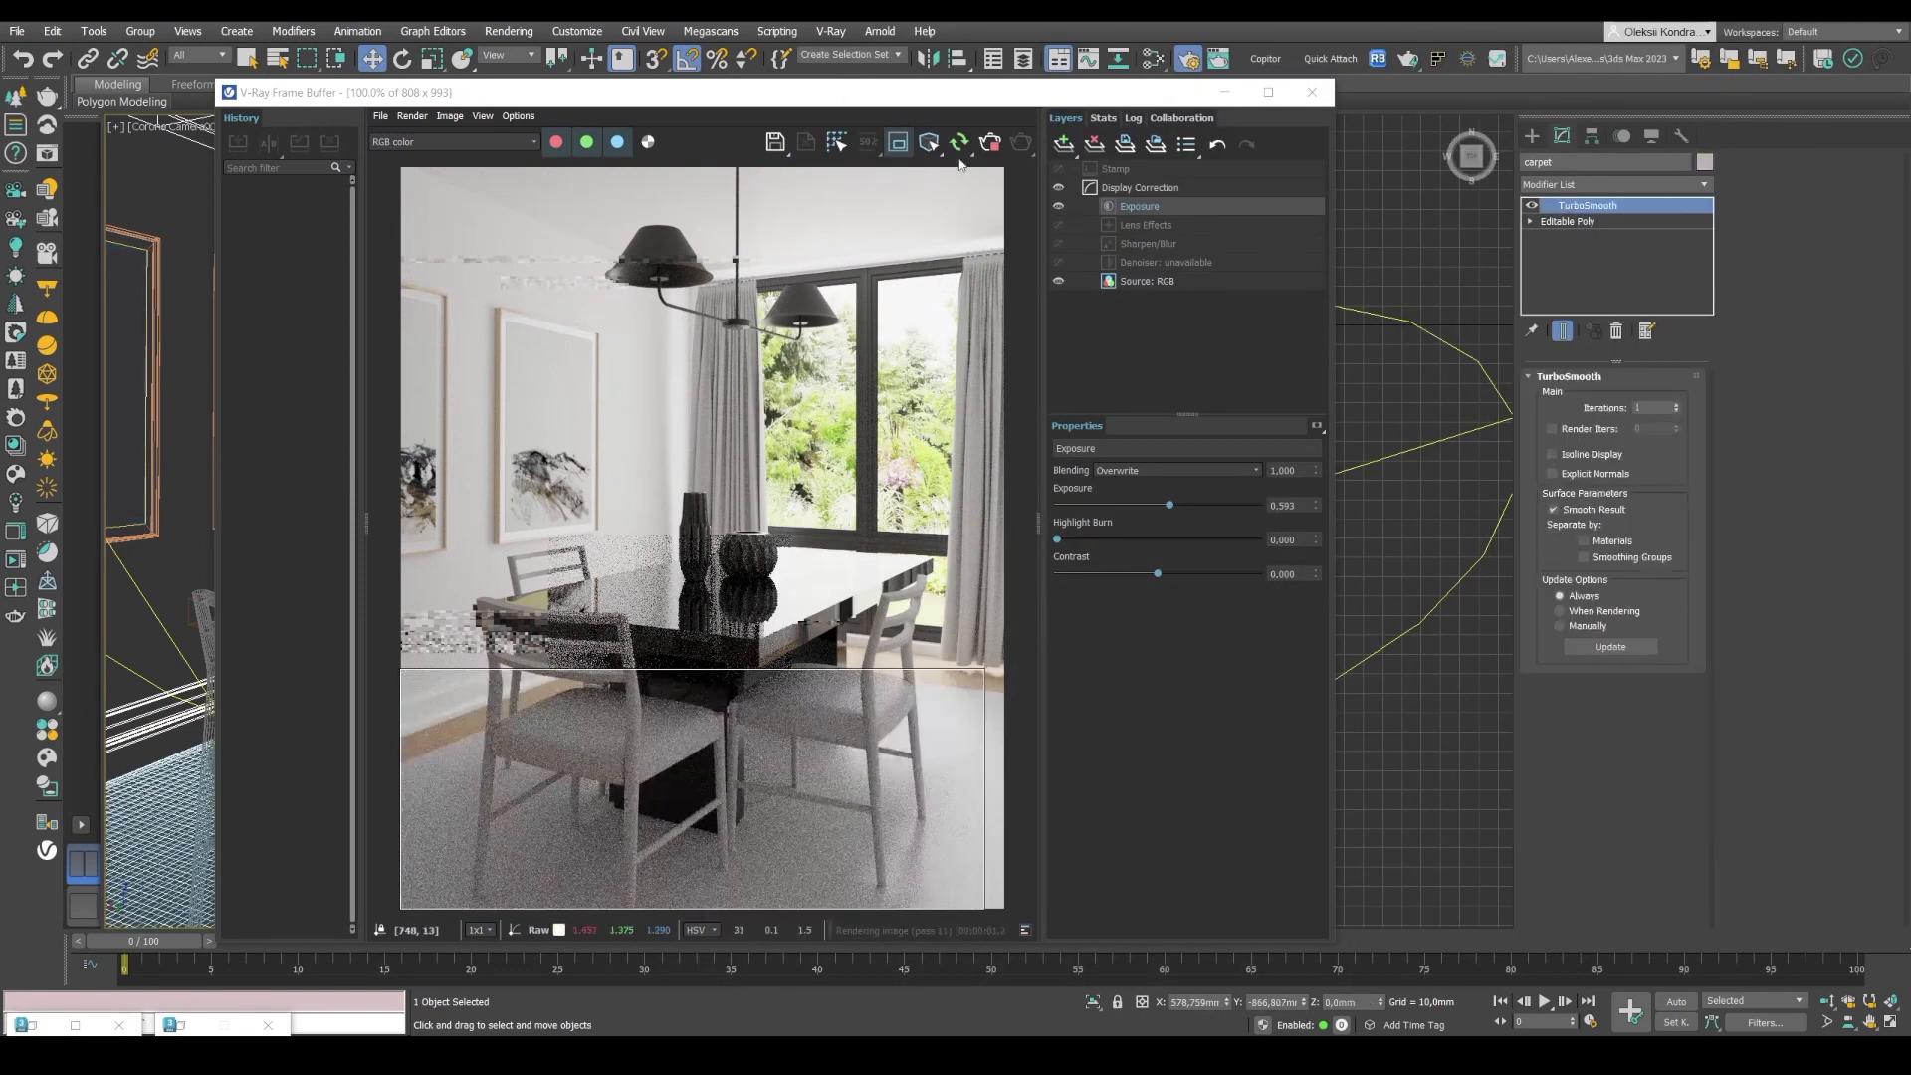
key("m")
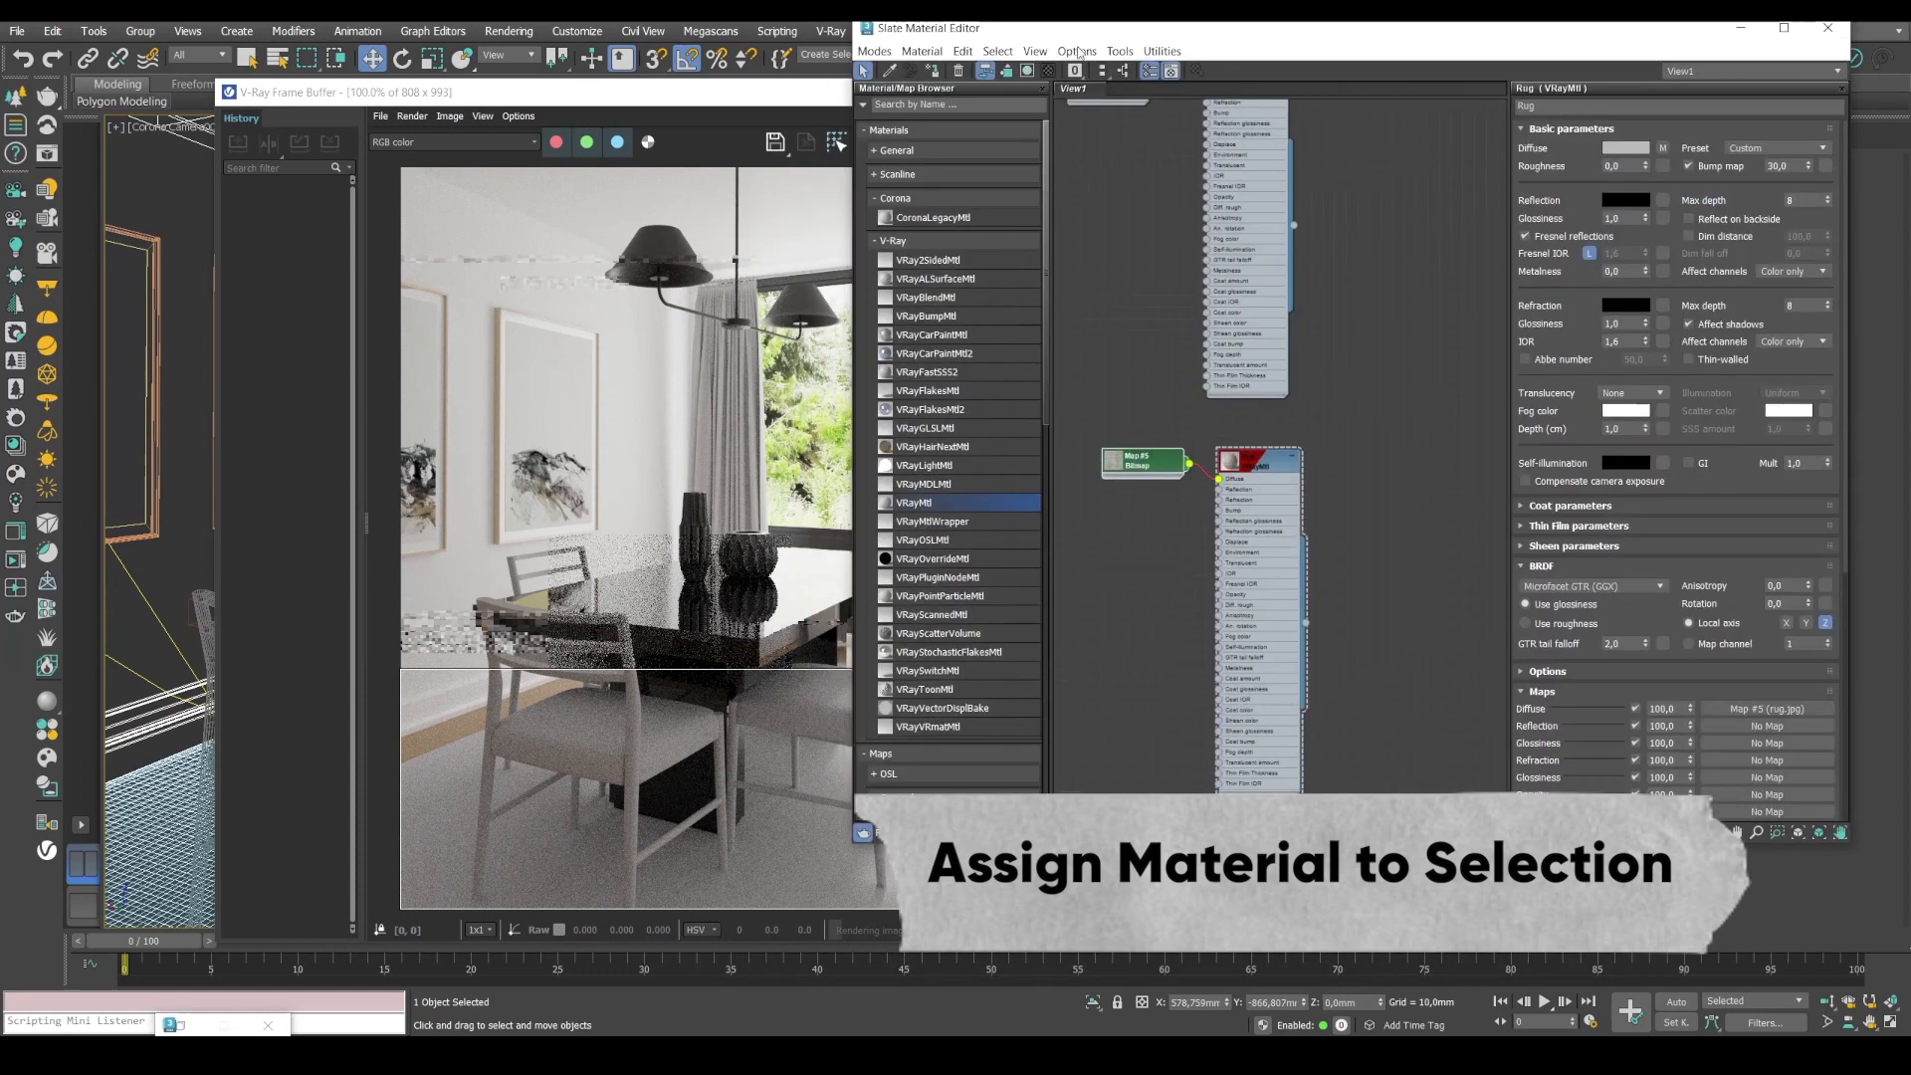
left_click(931, 71)
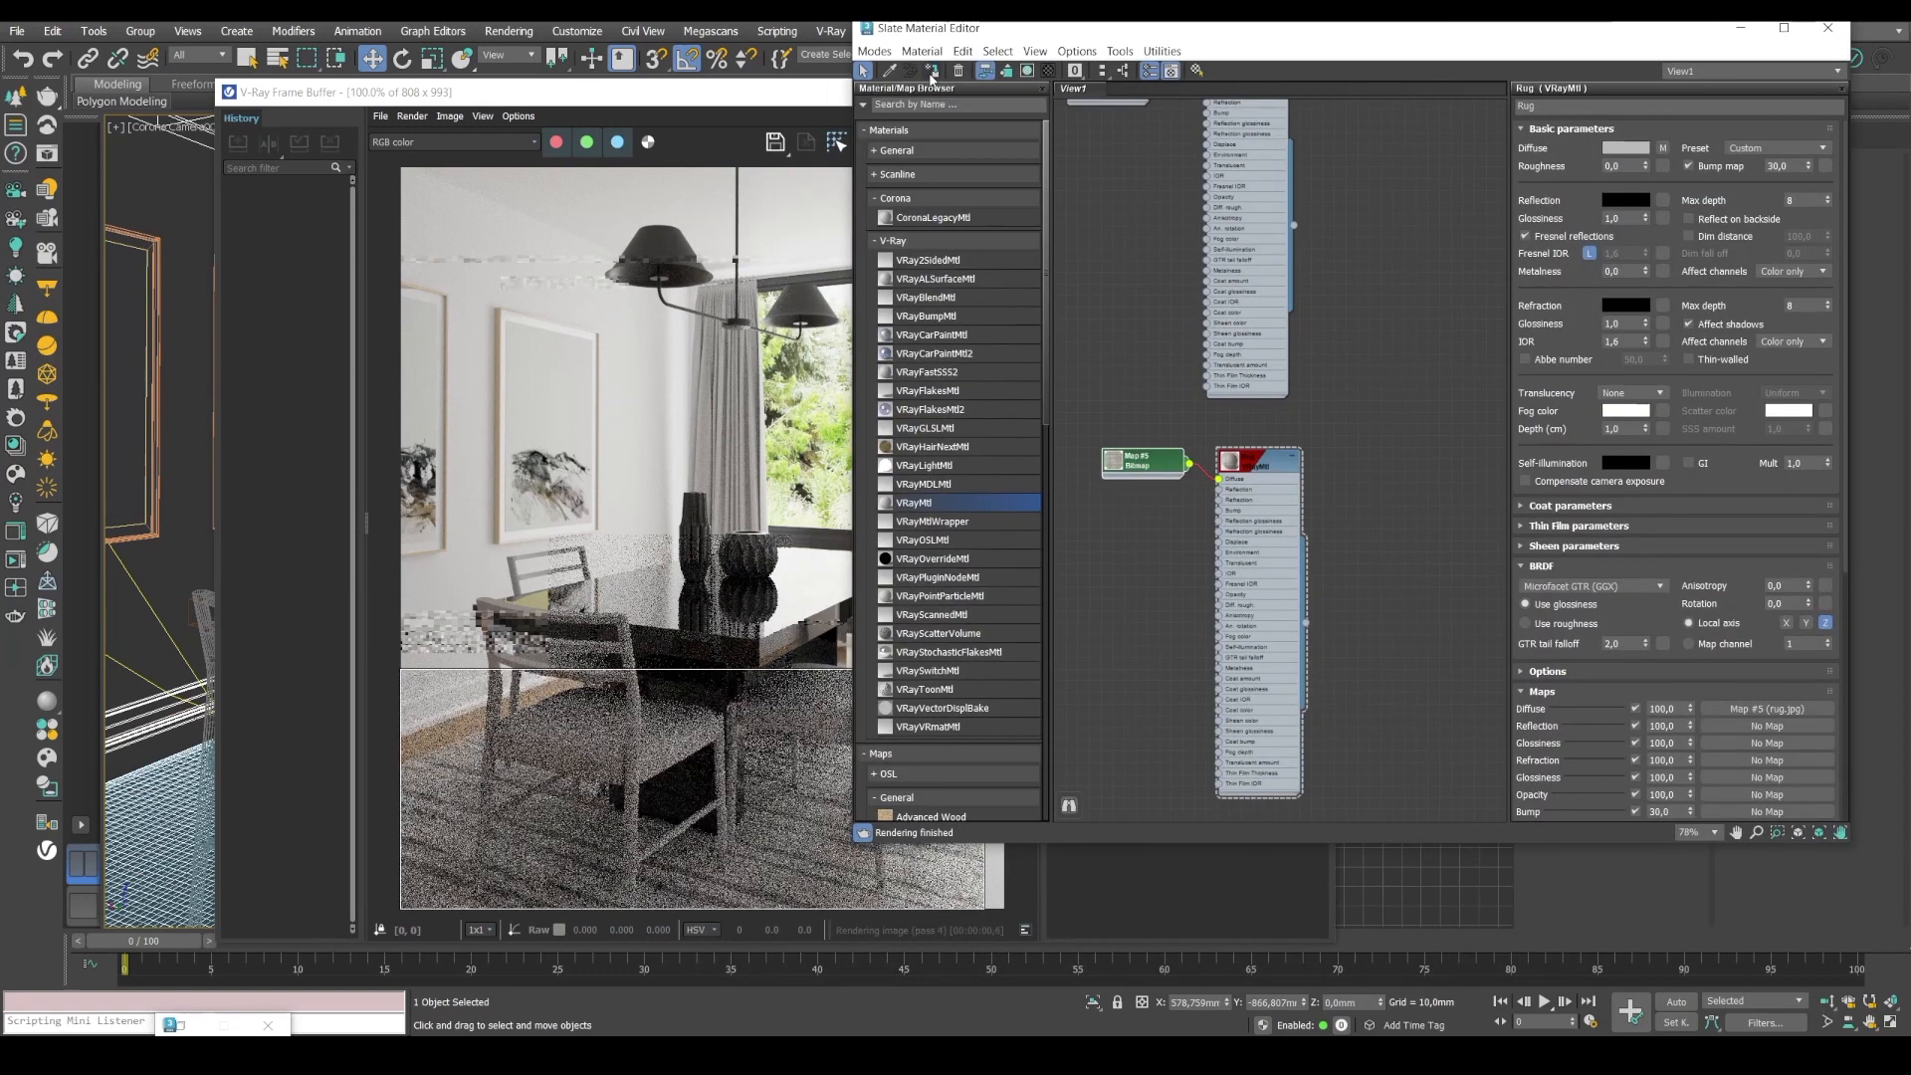
Compare the rendered rug with the striped rug in the reference photo of the dining room.
left_click_drag(1000, 40, 1099, 58)
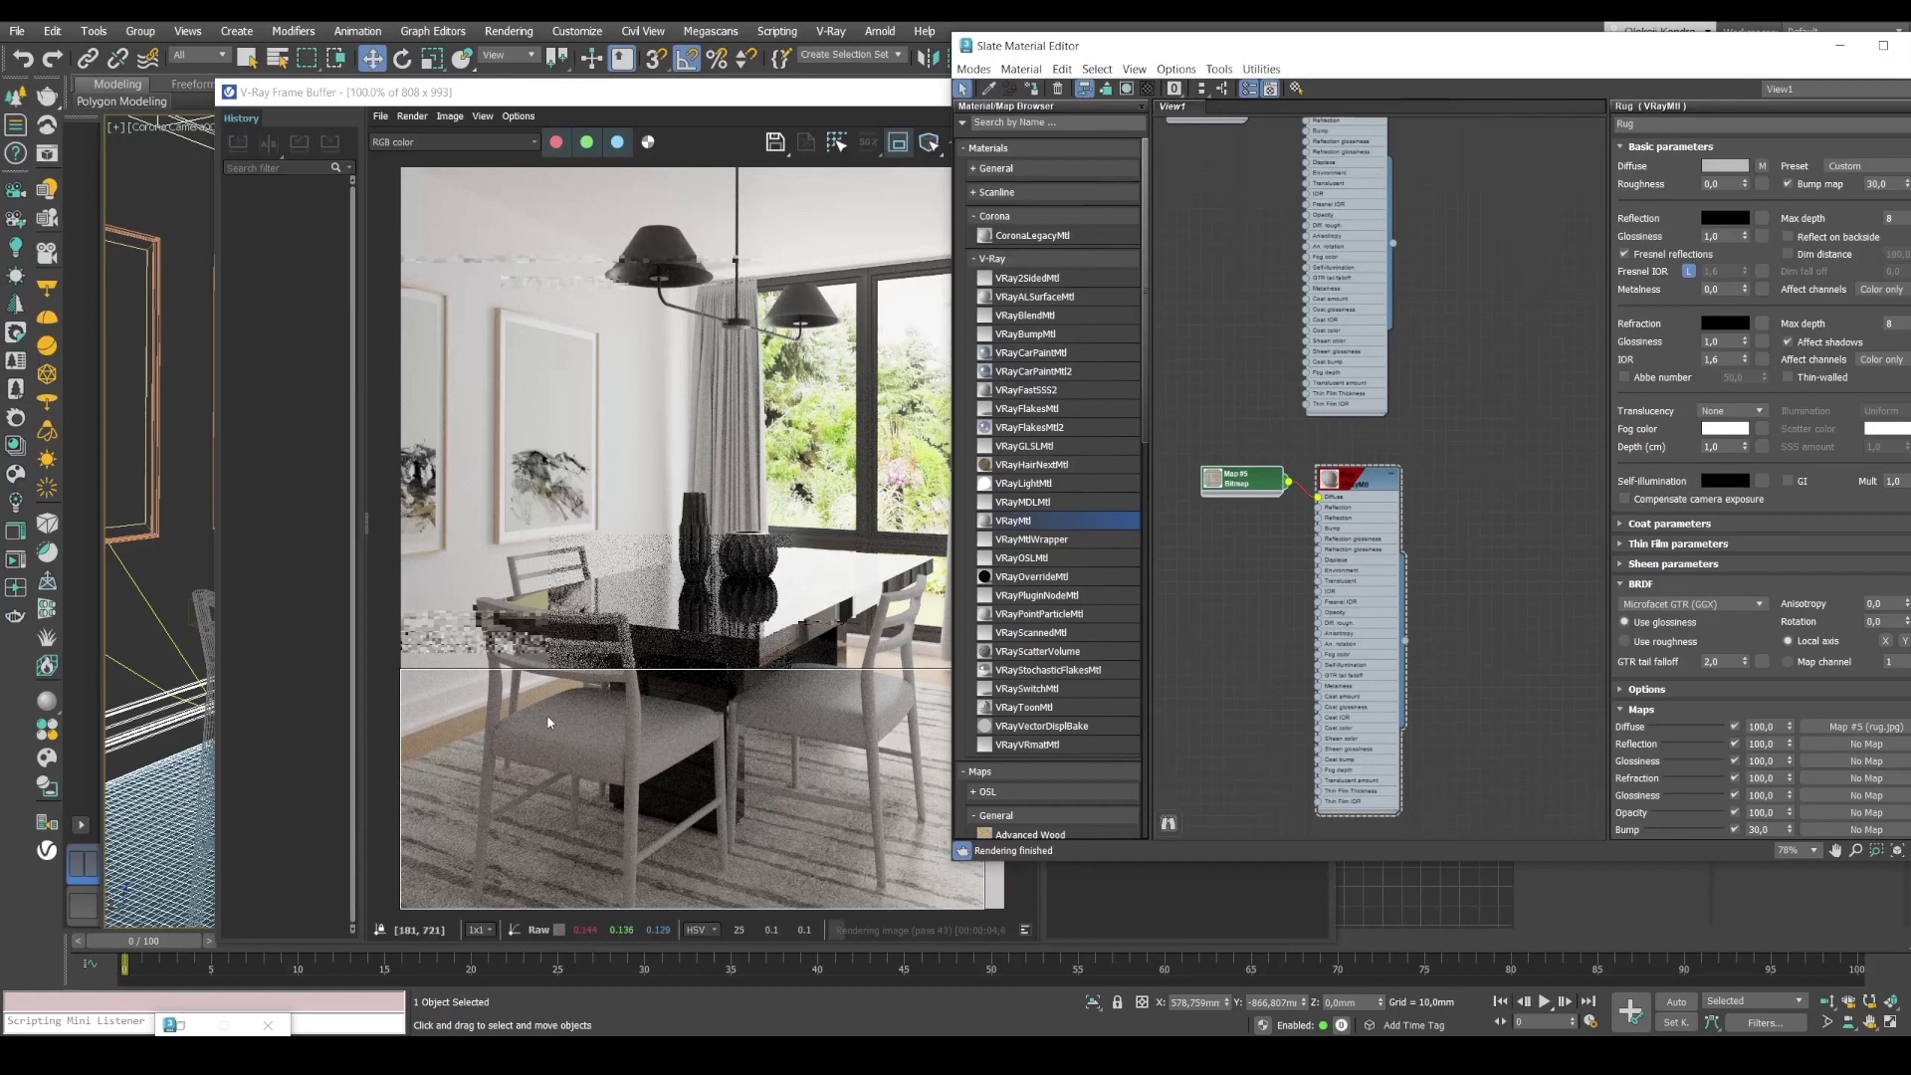
key("alt+Tab")
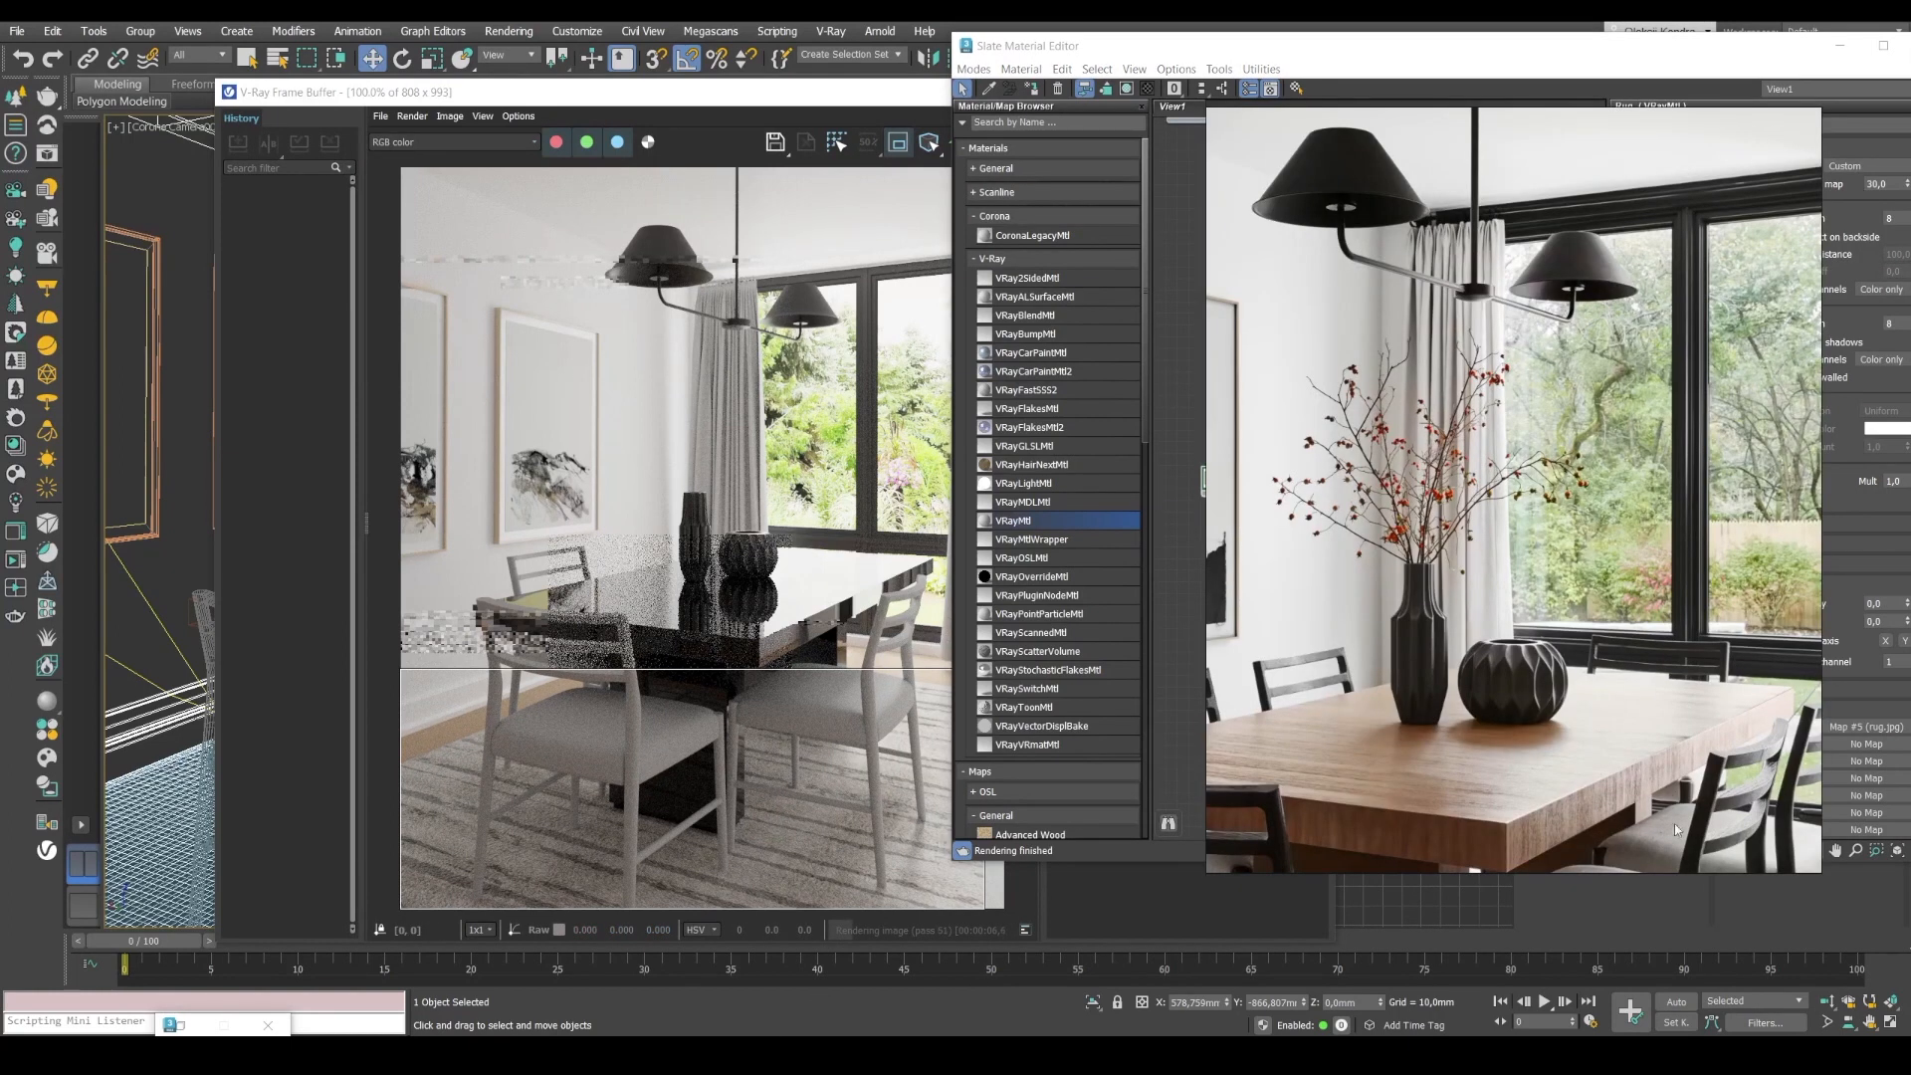
left_click_drag(1662, 771, 1617, 306)
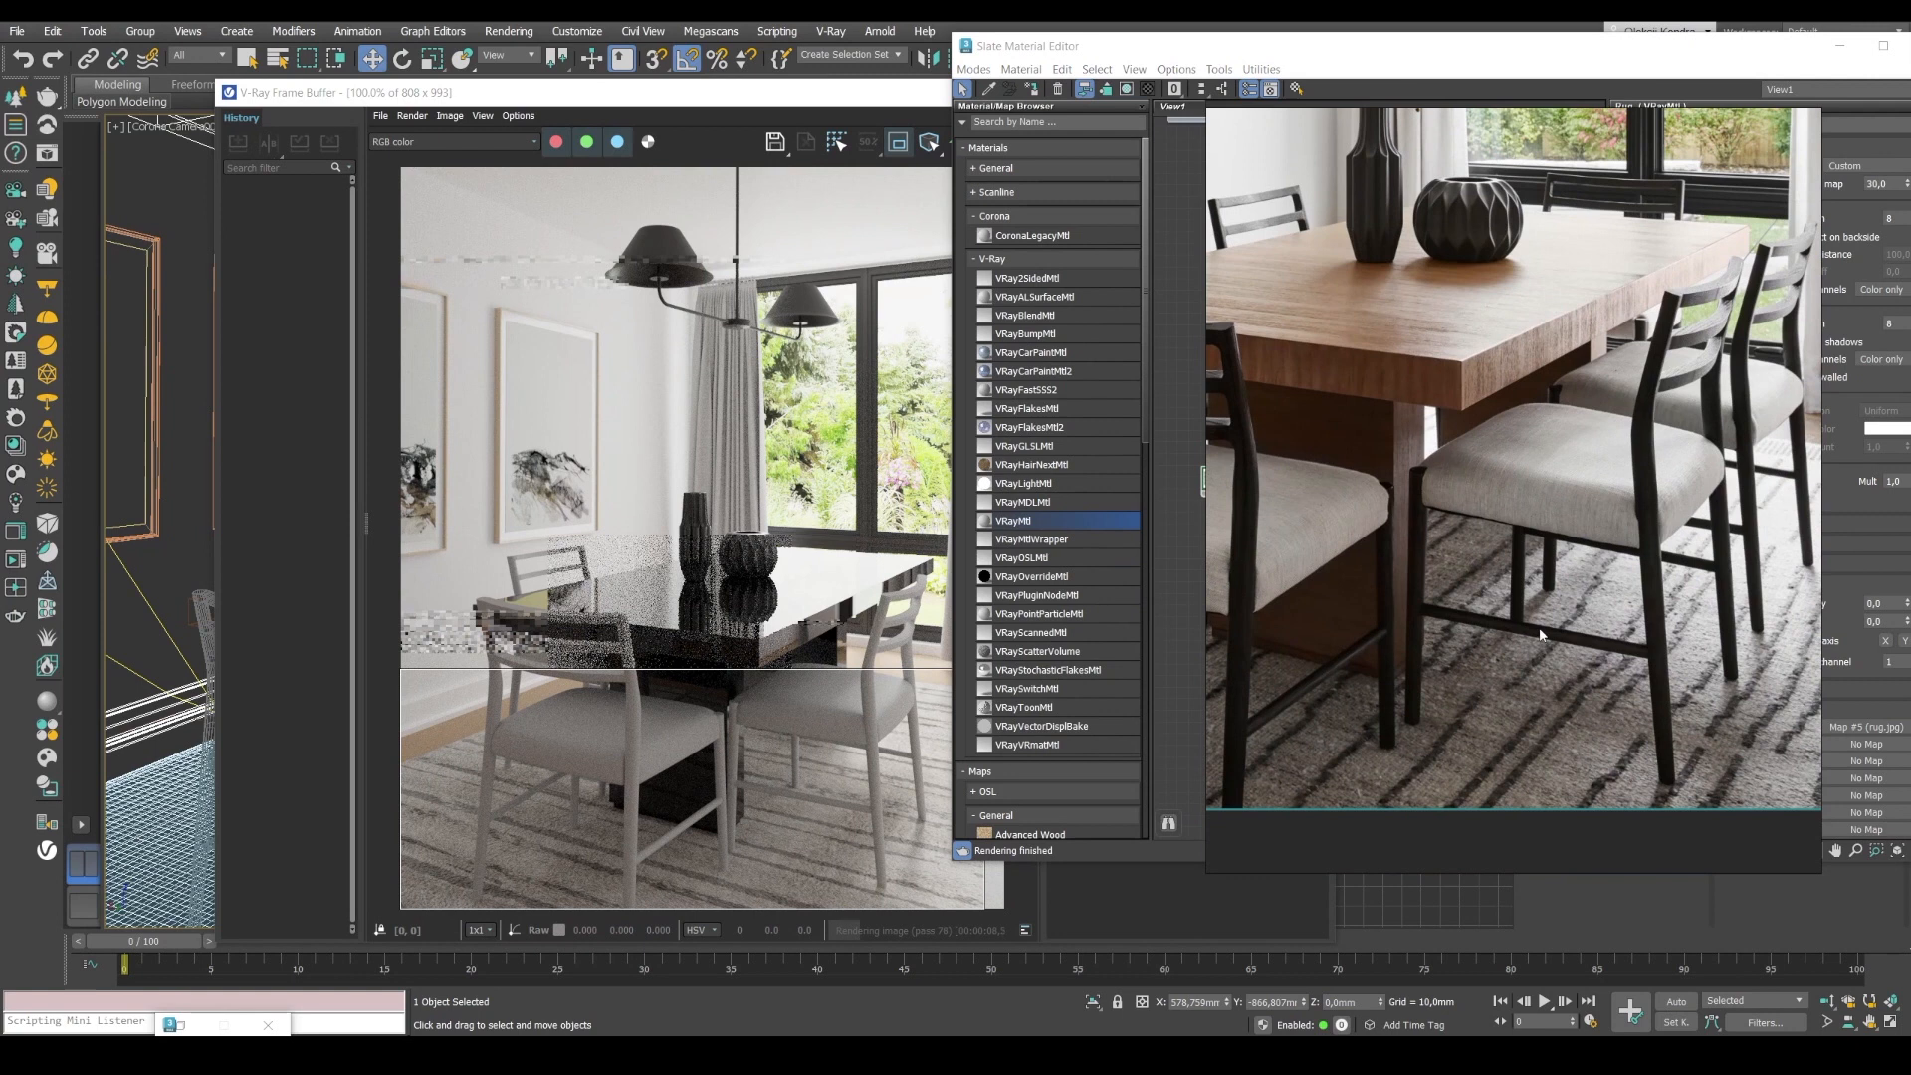
left_click_drag(1773, 52, 1638, 72)
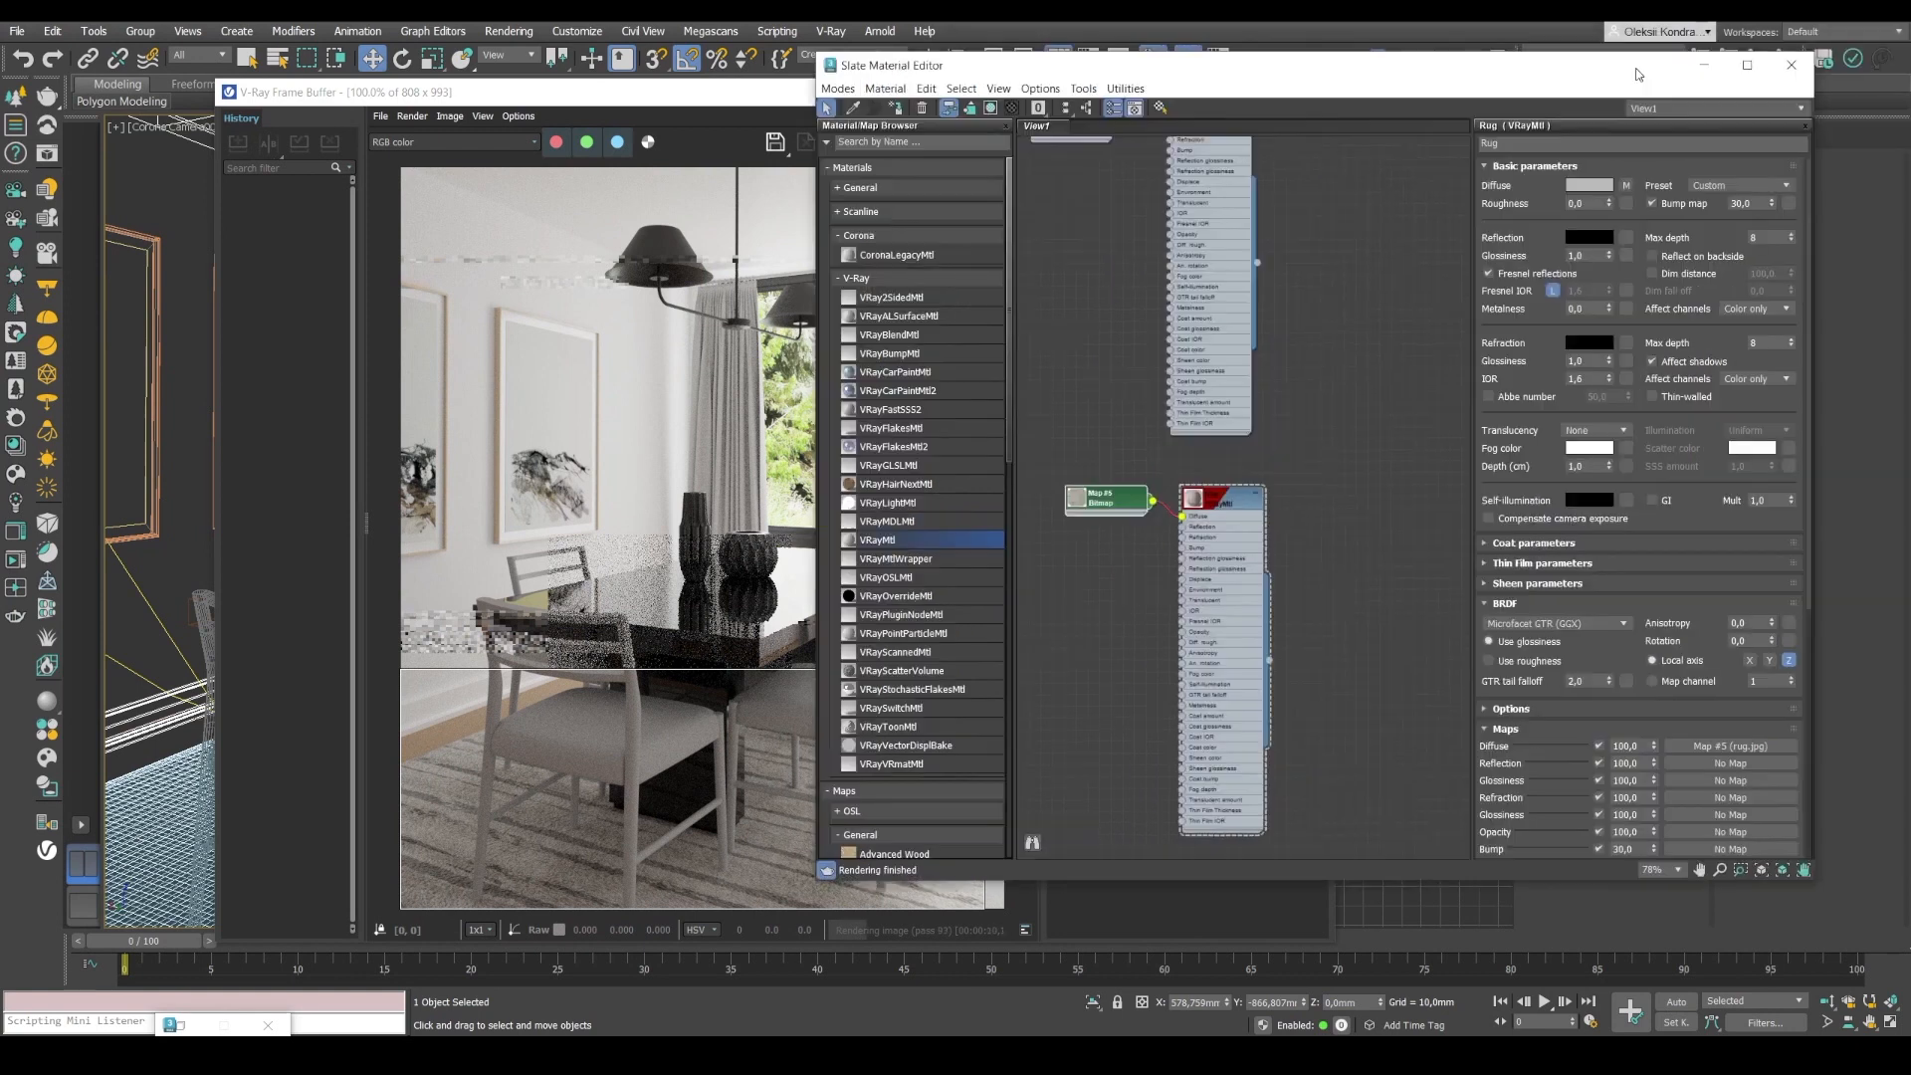
Set the W angle of the rug bitmap to 90 to rotate the texture on the carpet.
left_click(1704, 66)
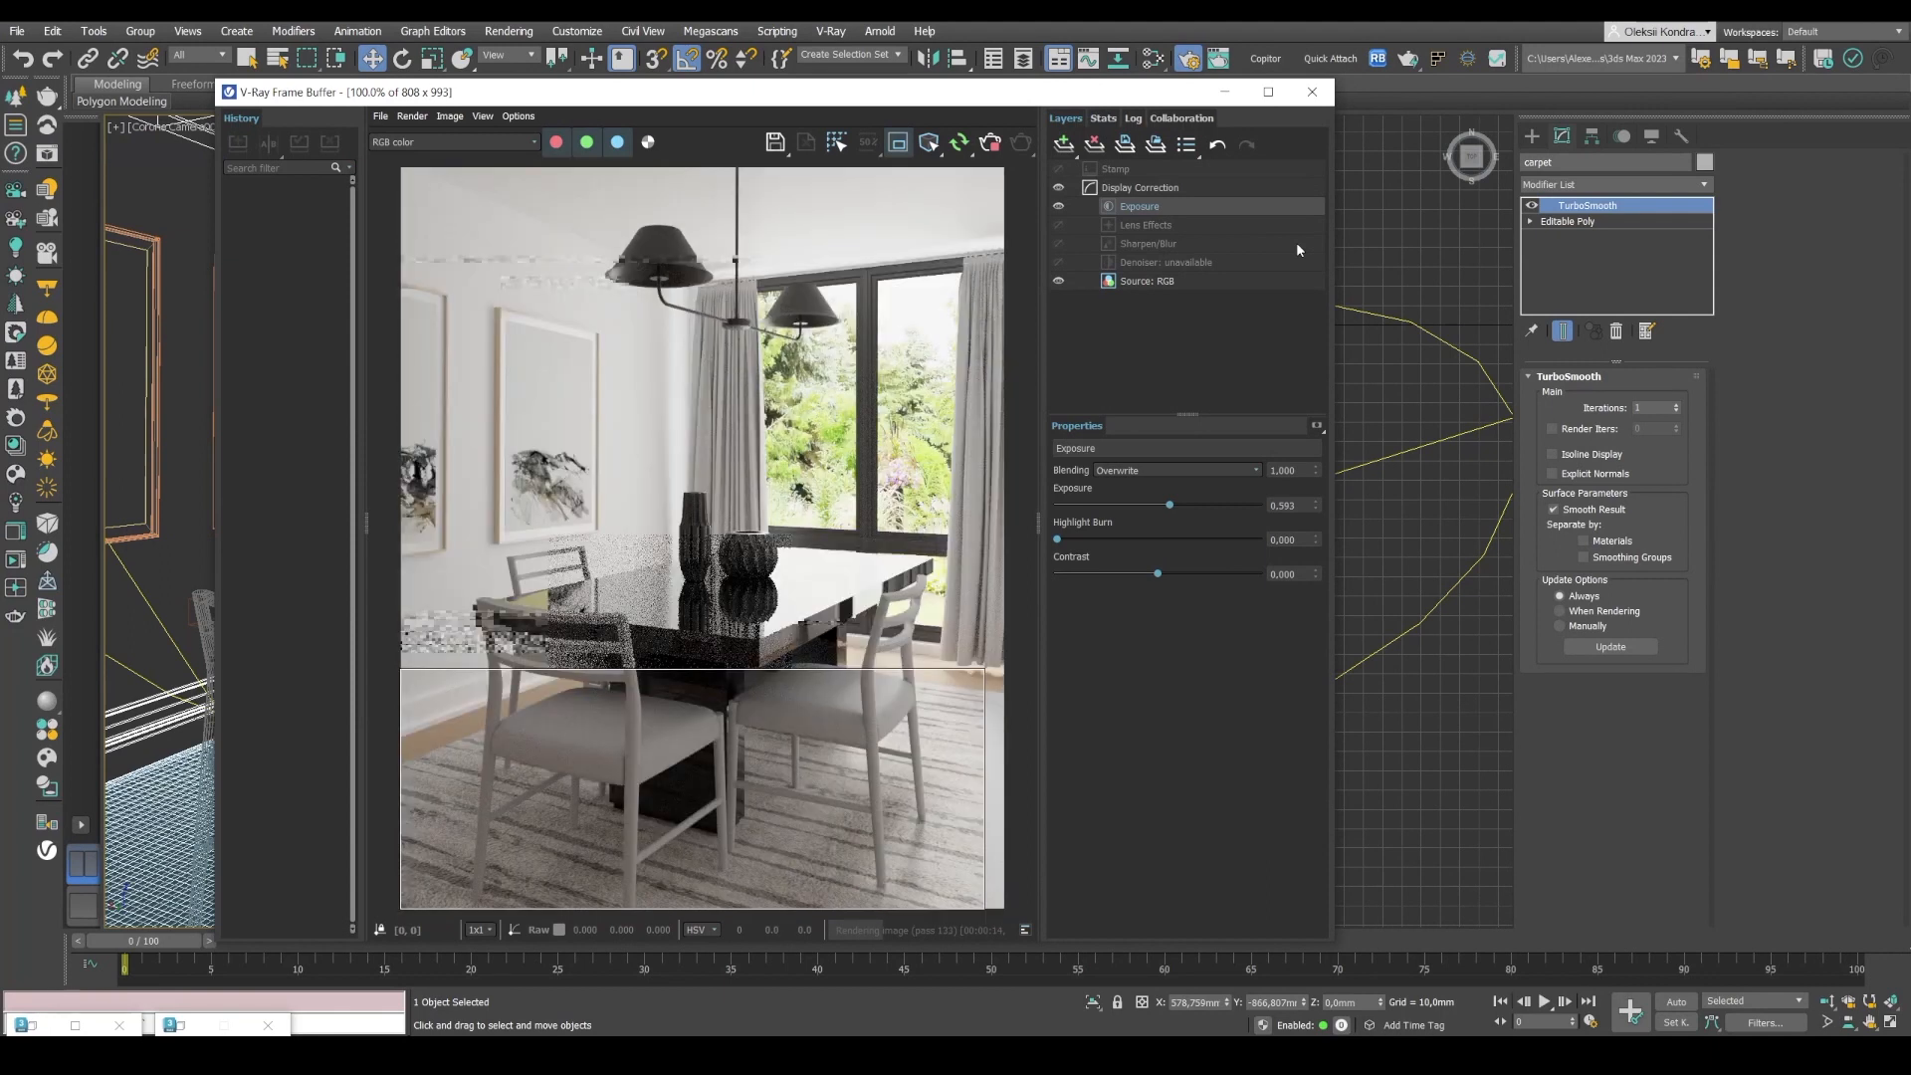
left_click(1402, 287)
key("m")
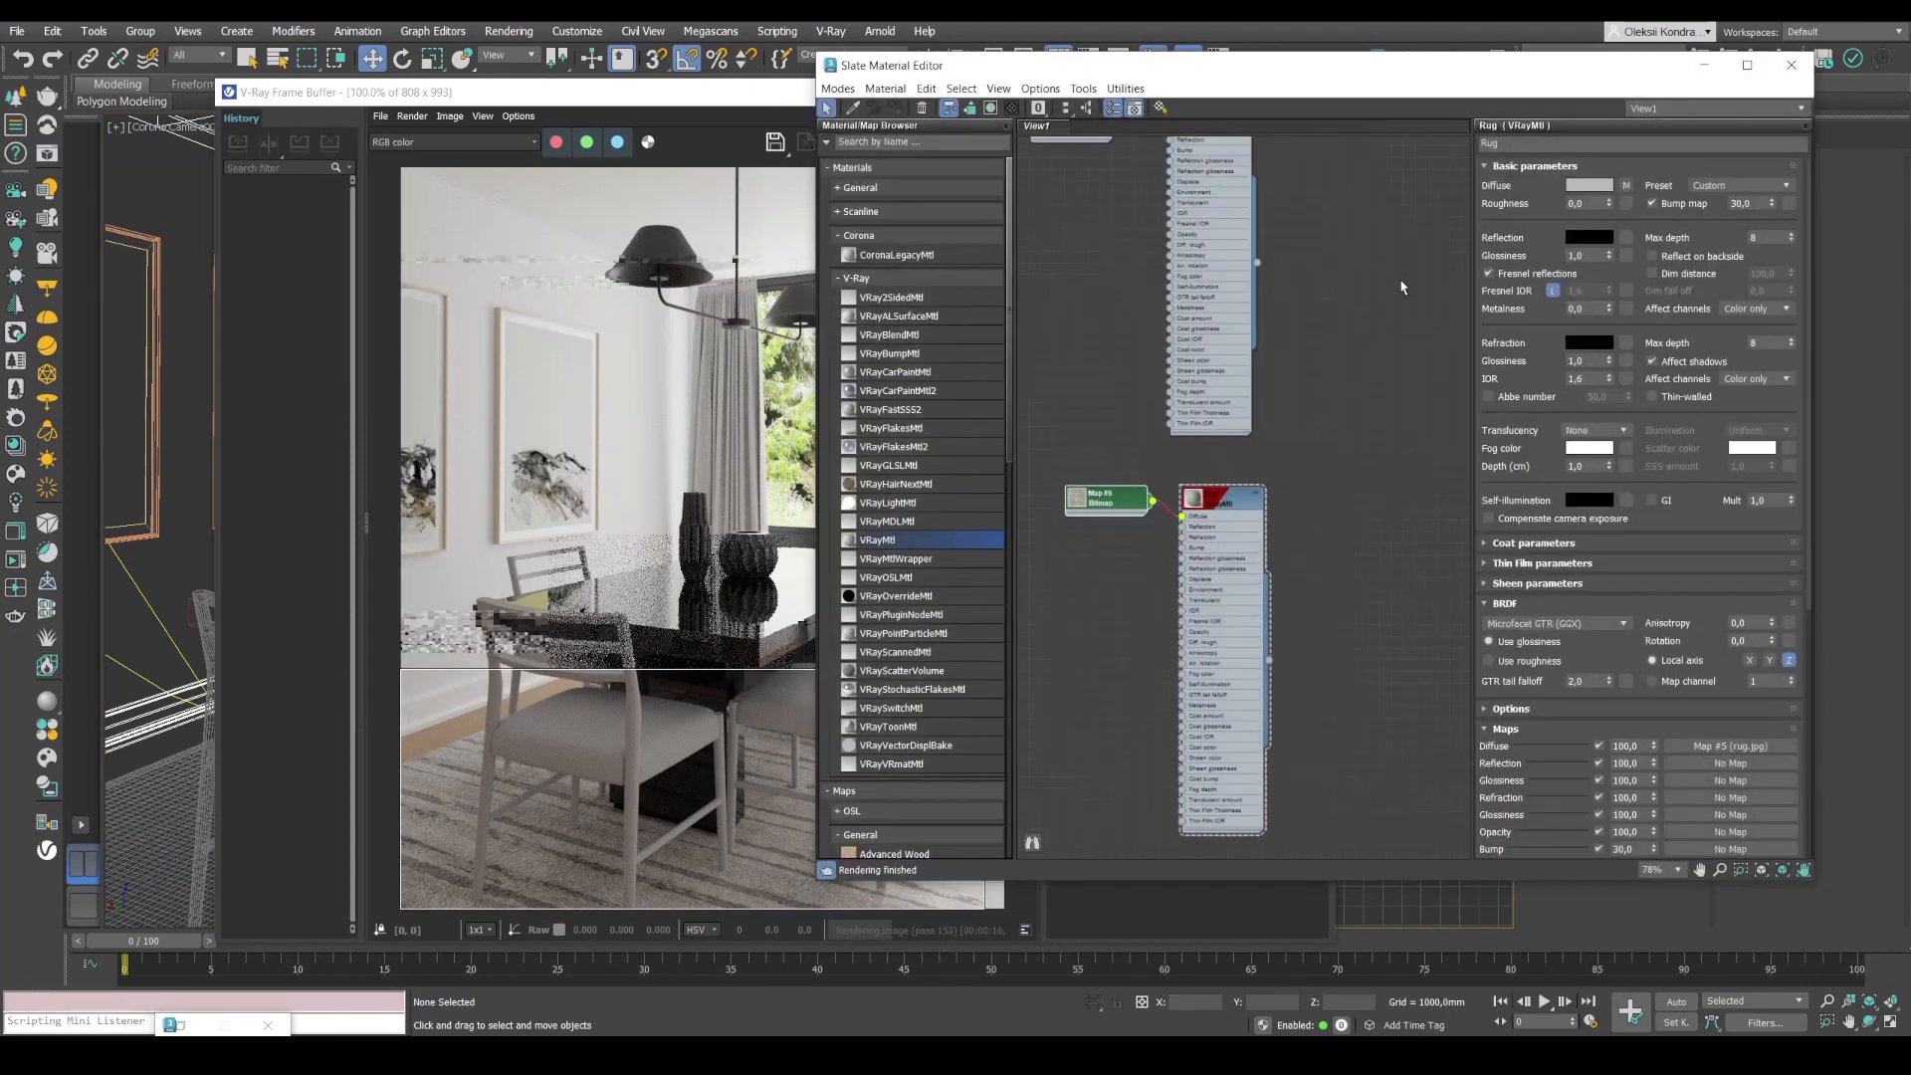
double_click(1083, 496)
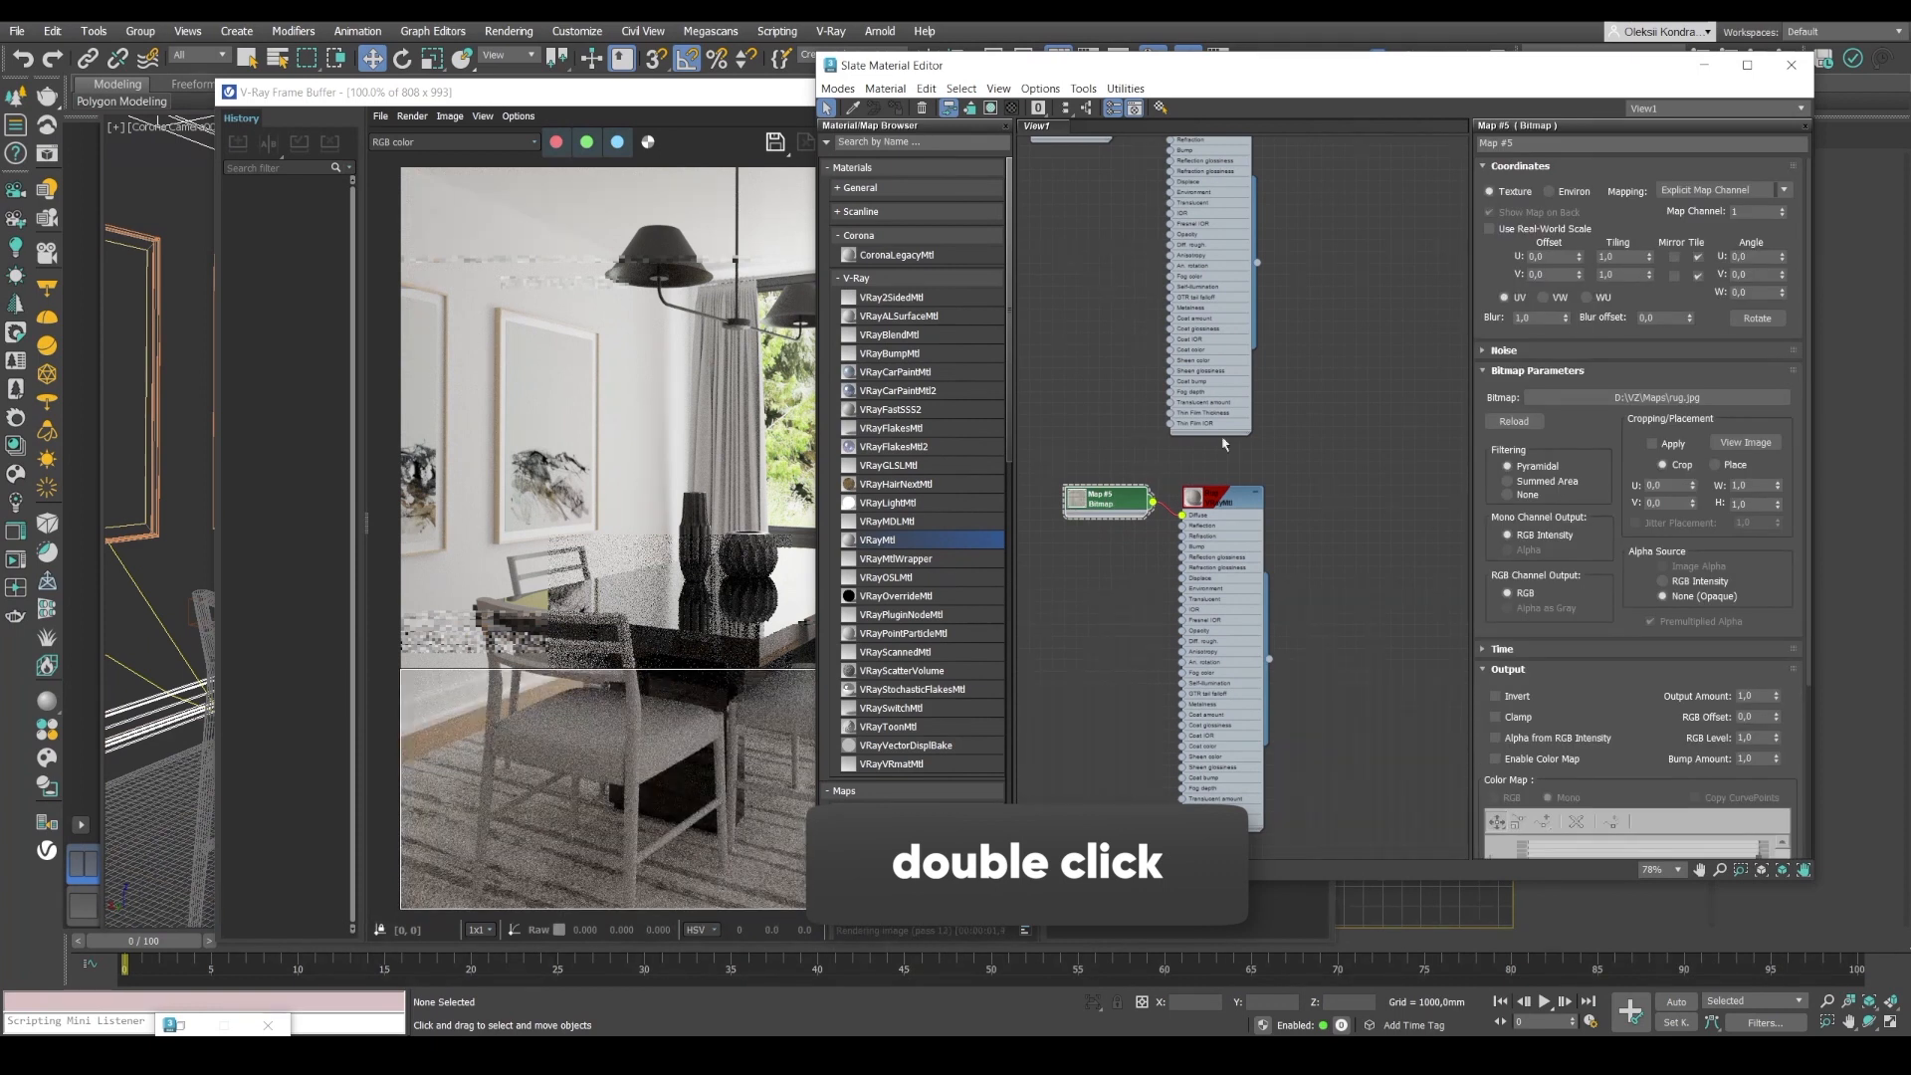
left_click(1762, 292)
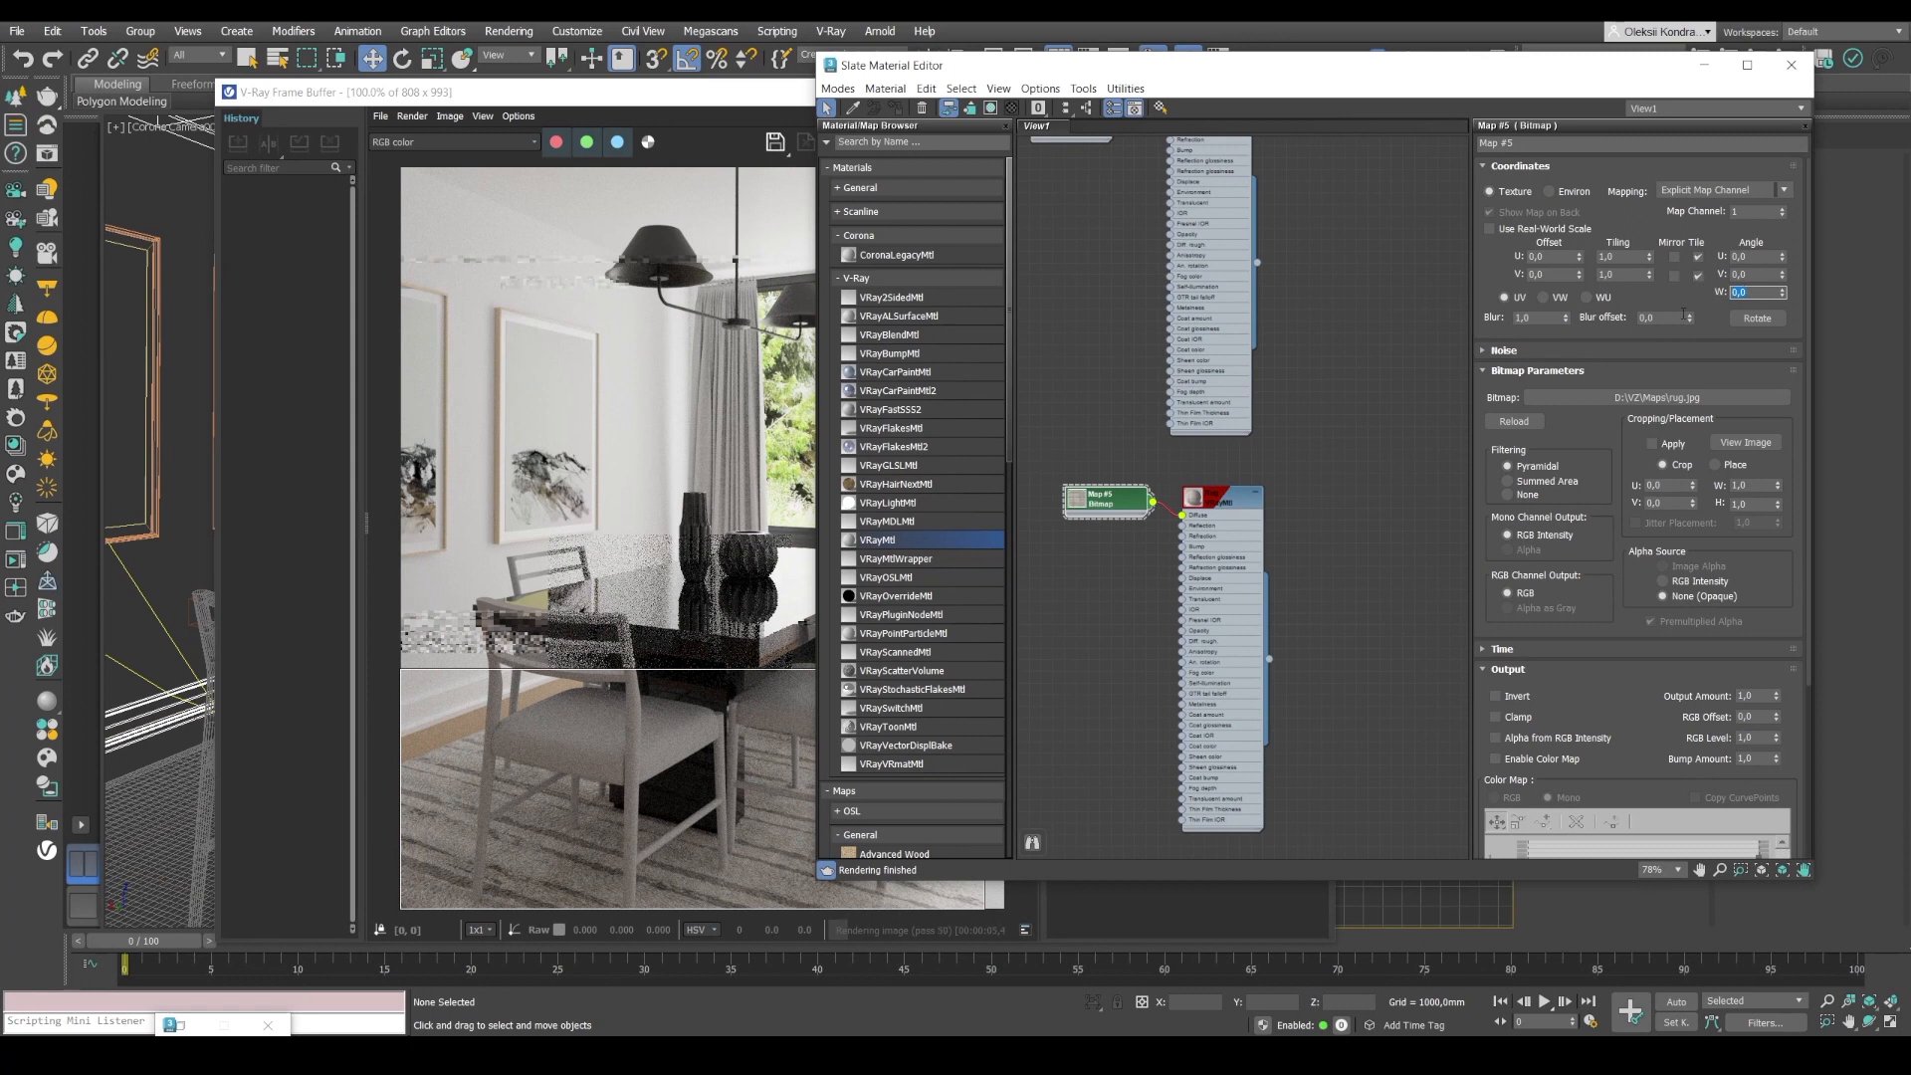
key("Return")
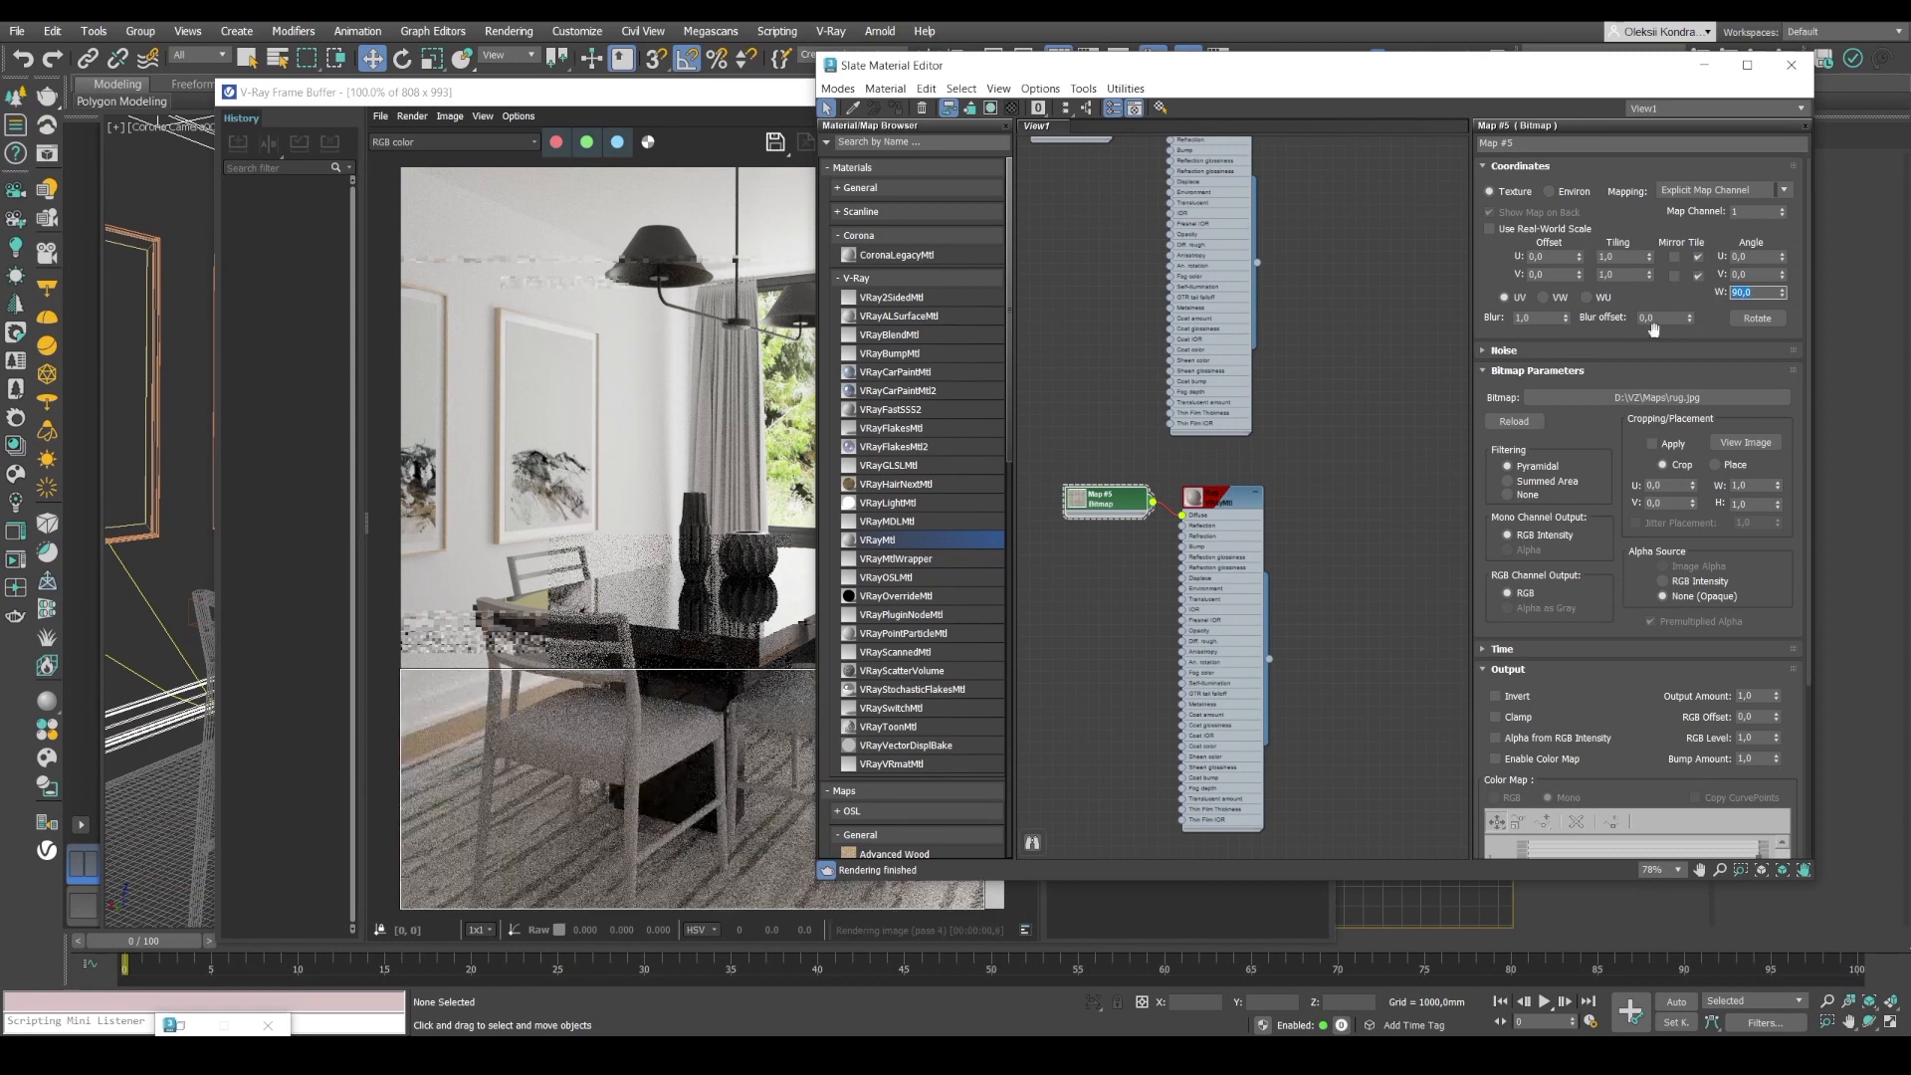
Limit the render region to the lower-right part of the image, covering the right chair and the rug beneath it.
left_click(685, 726)
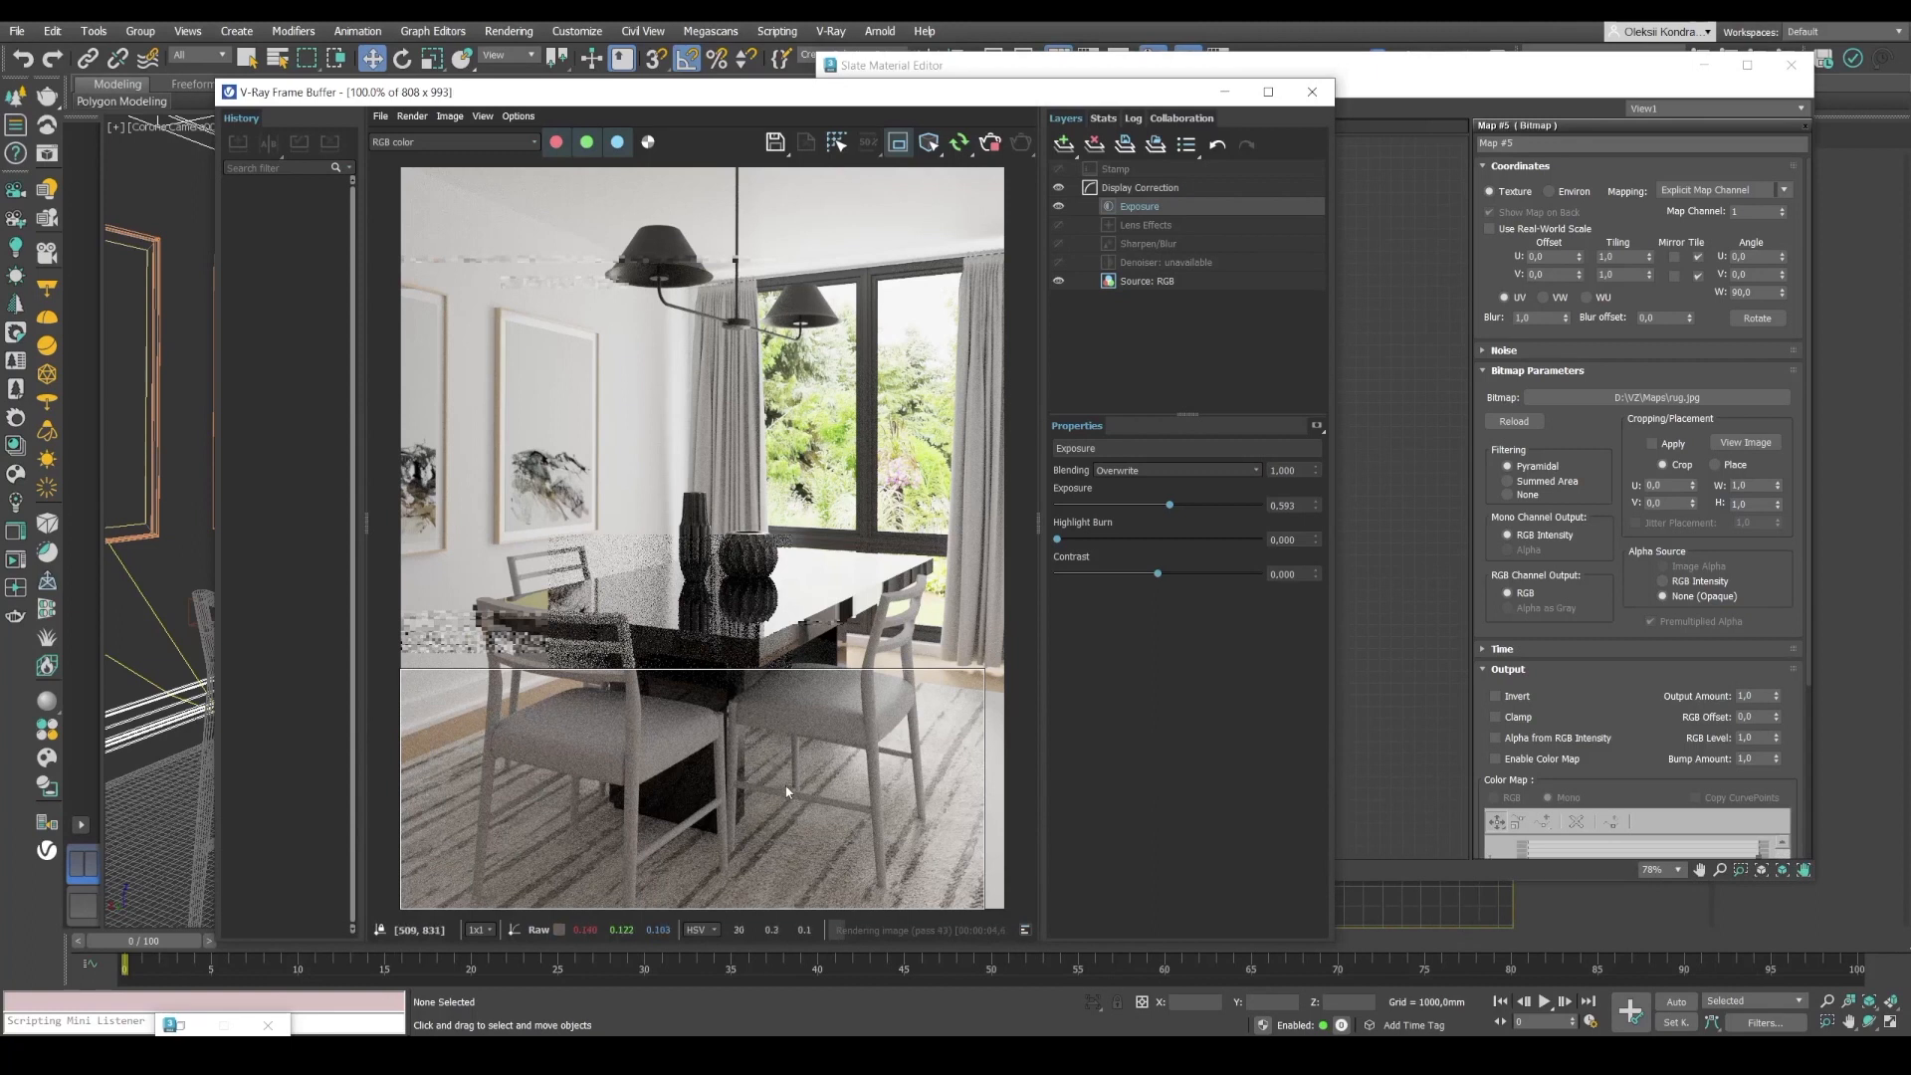
left_click_drag(885, 808, 943, 828)
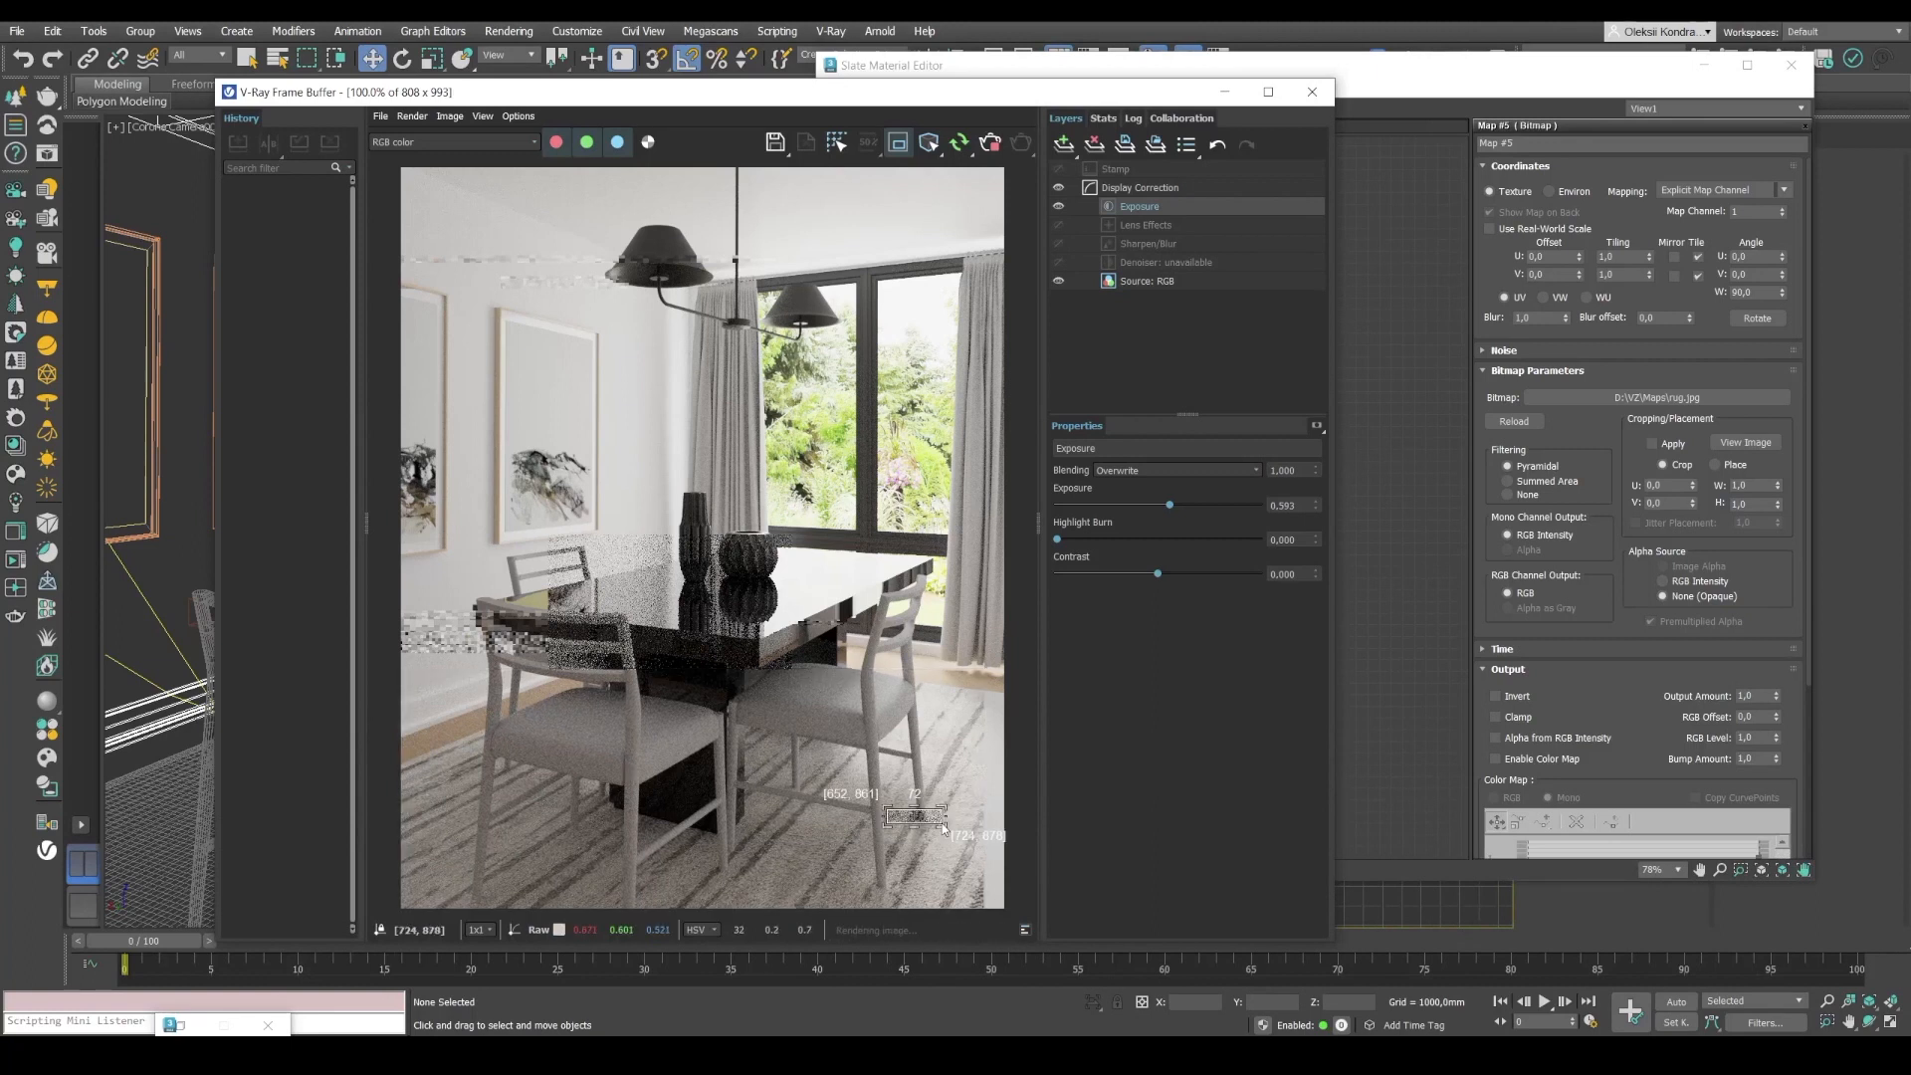
left_click_drag(705, 661, 1033, 941)
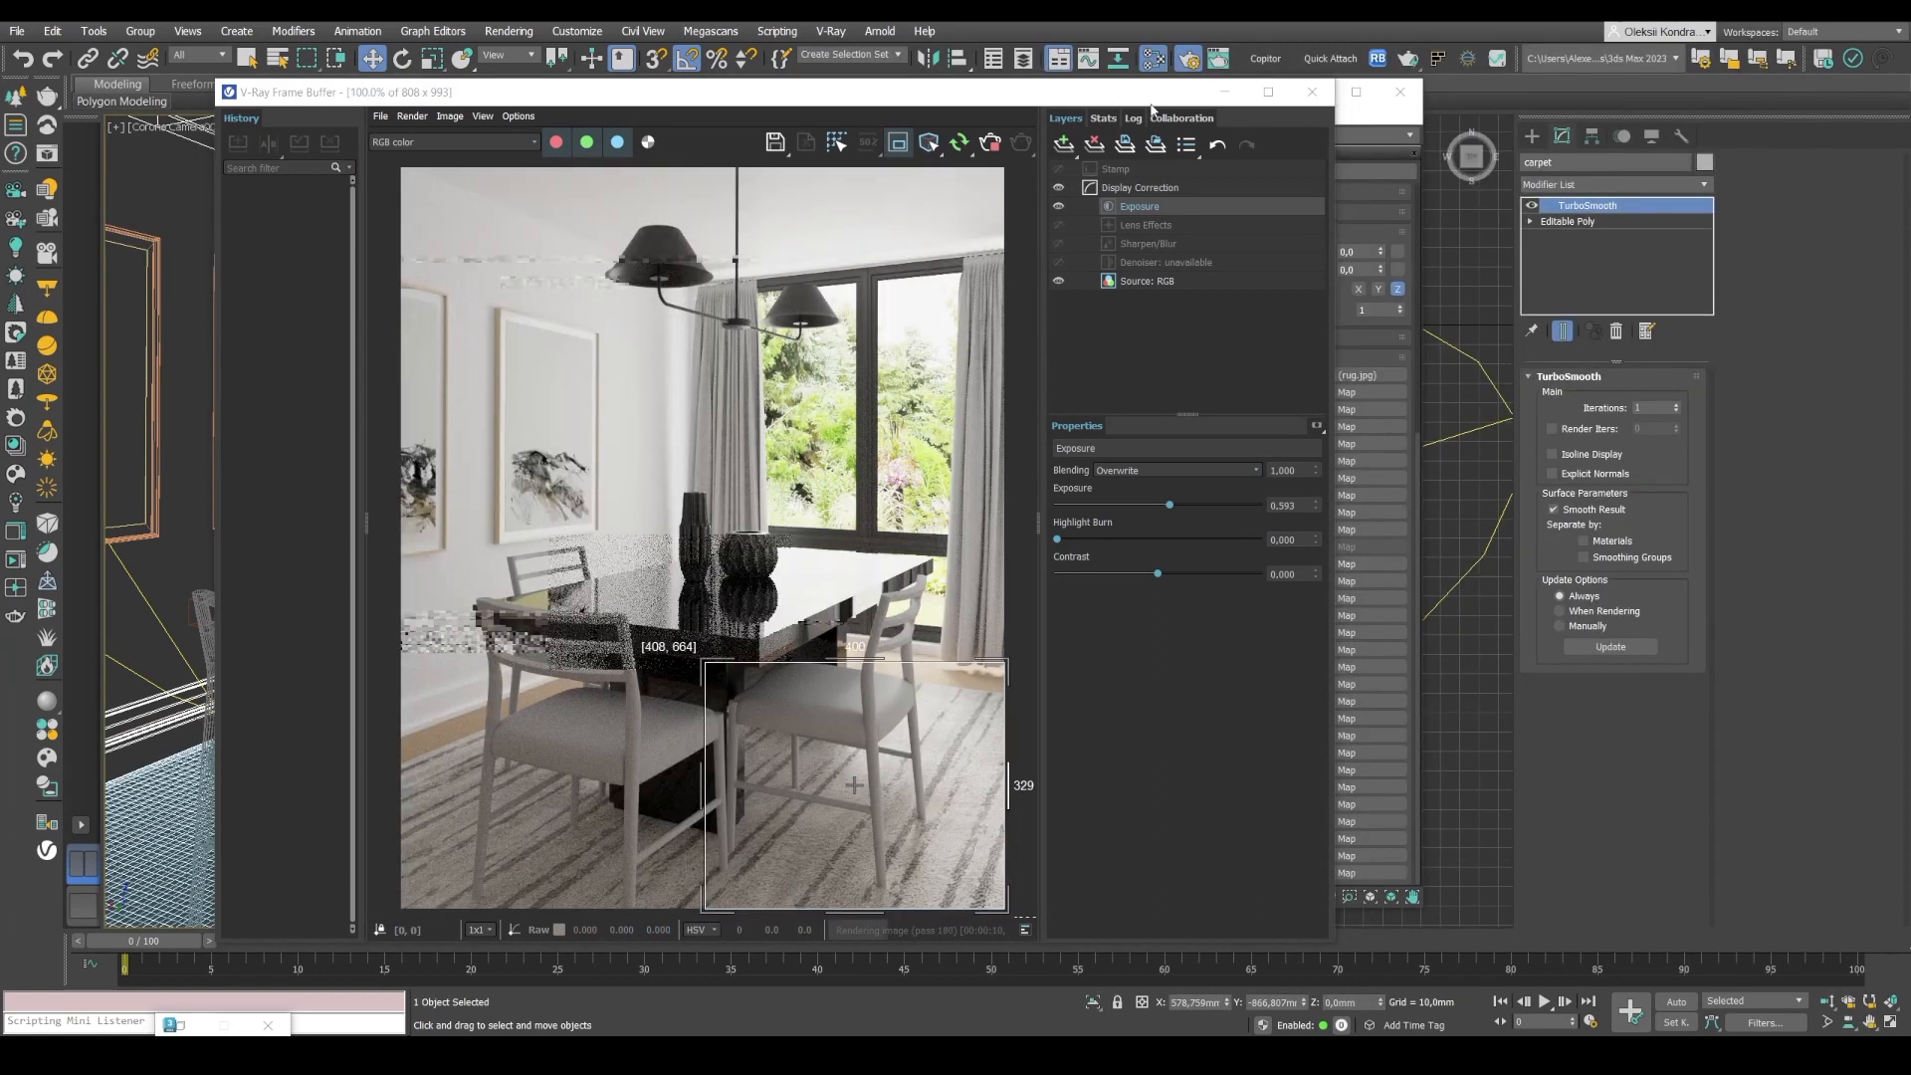
Examine the rug texture up close in the rendered region around the chair legs.
left_click_drag(980, 110, 846, 107)
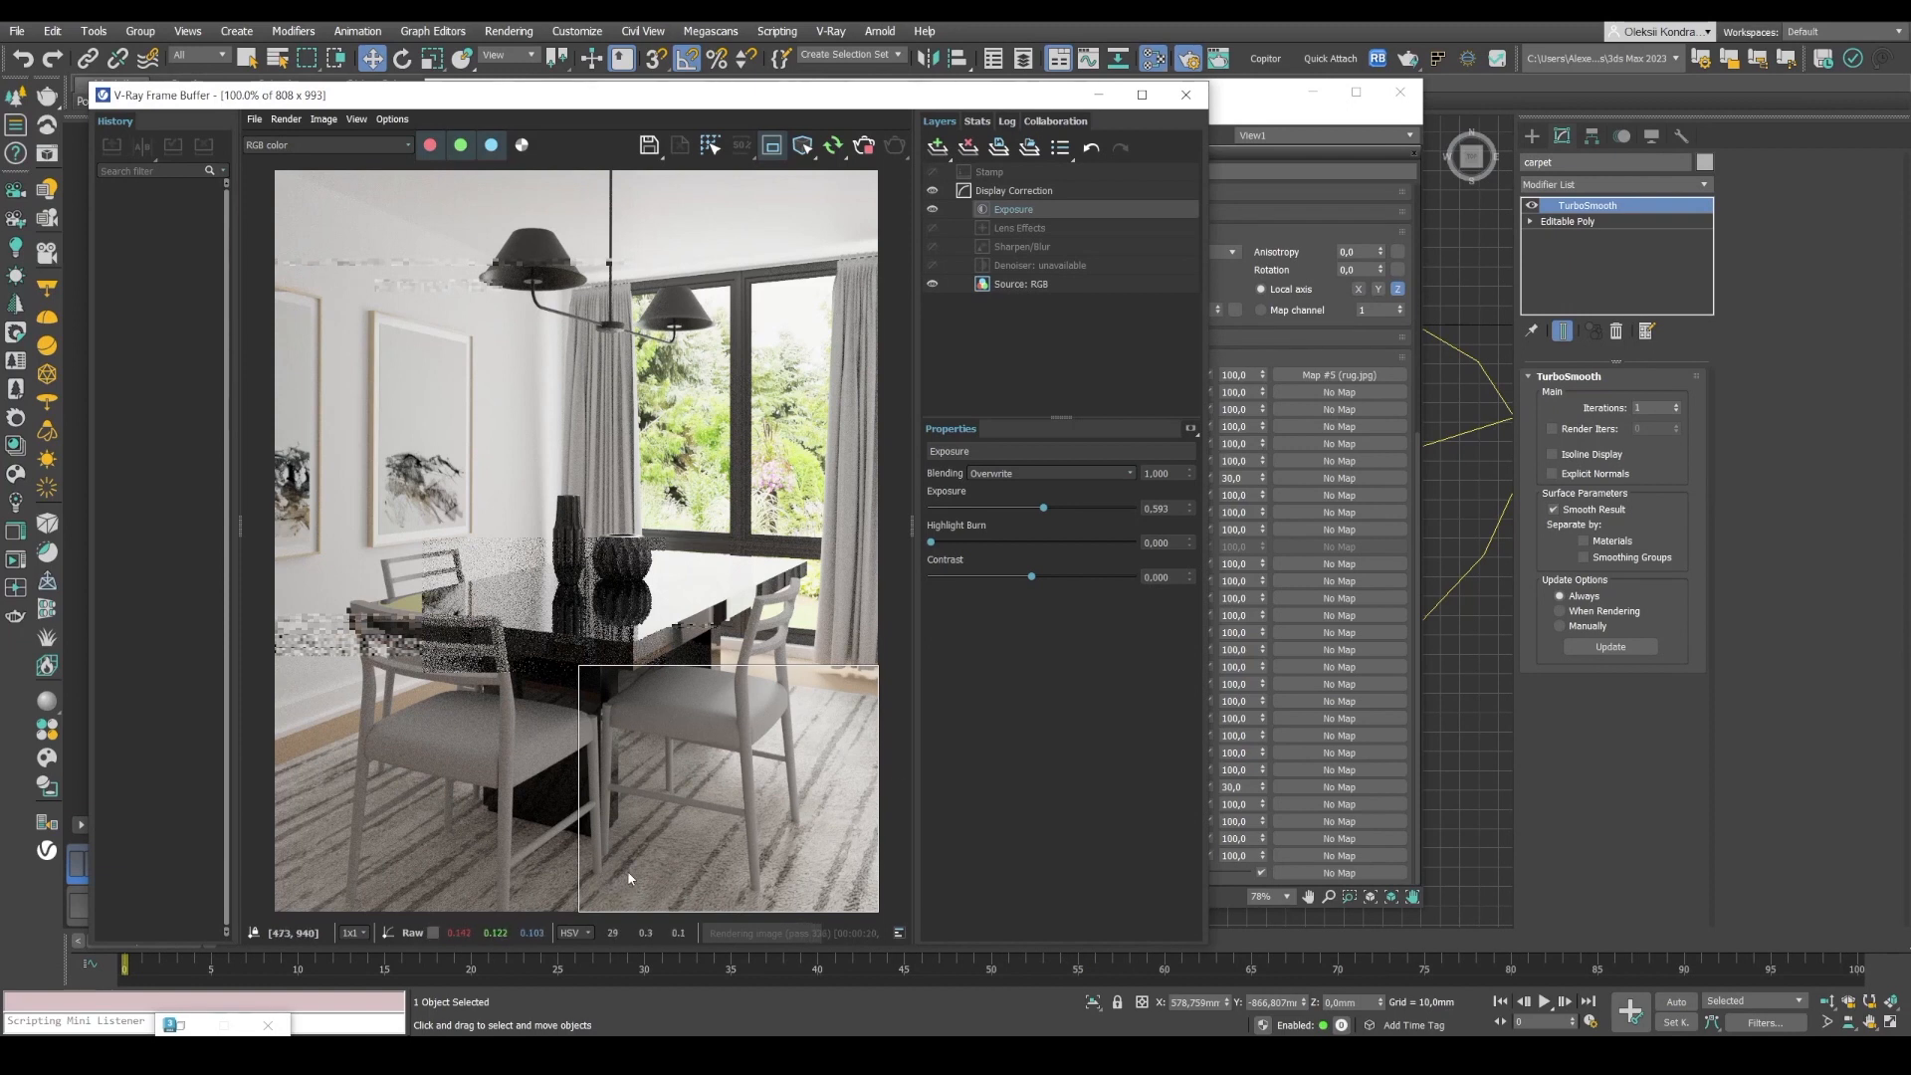
scroll(629, 875, "up", 2)
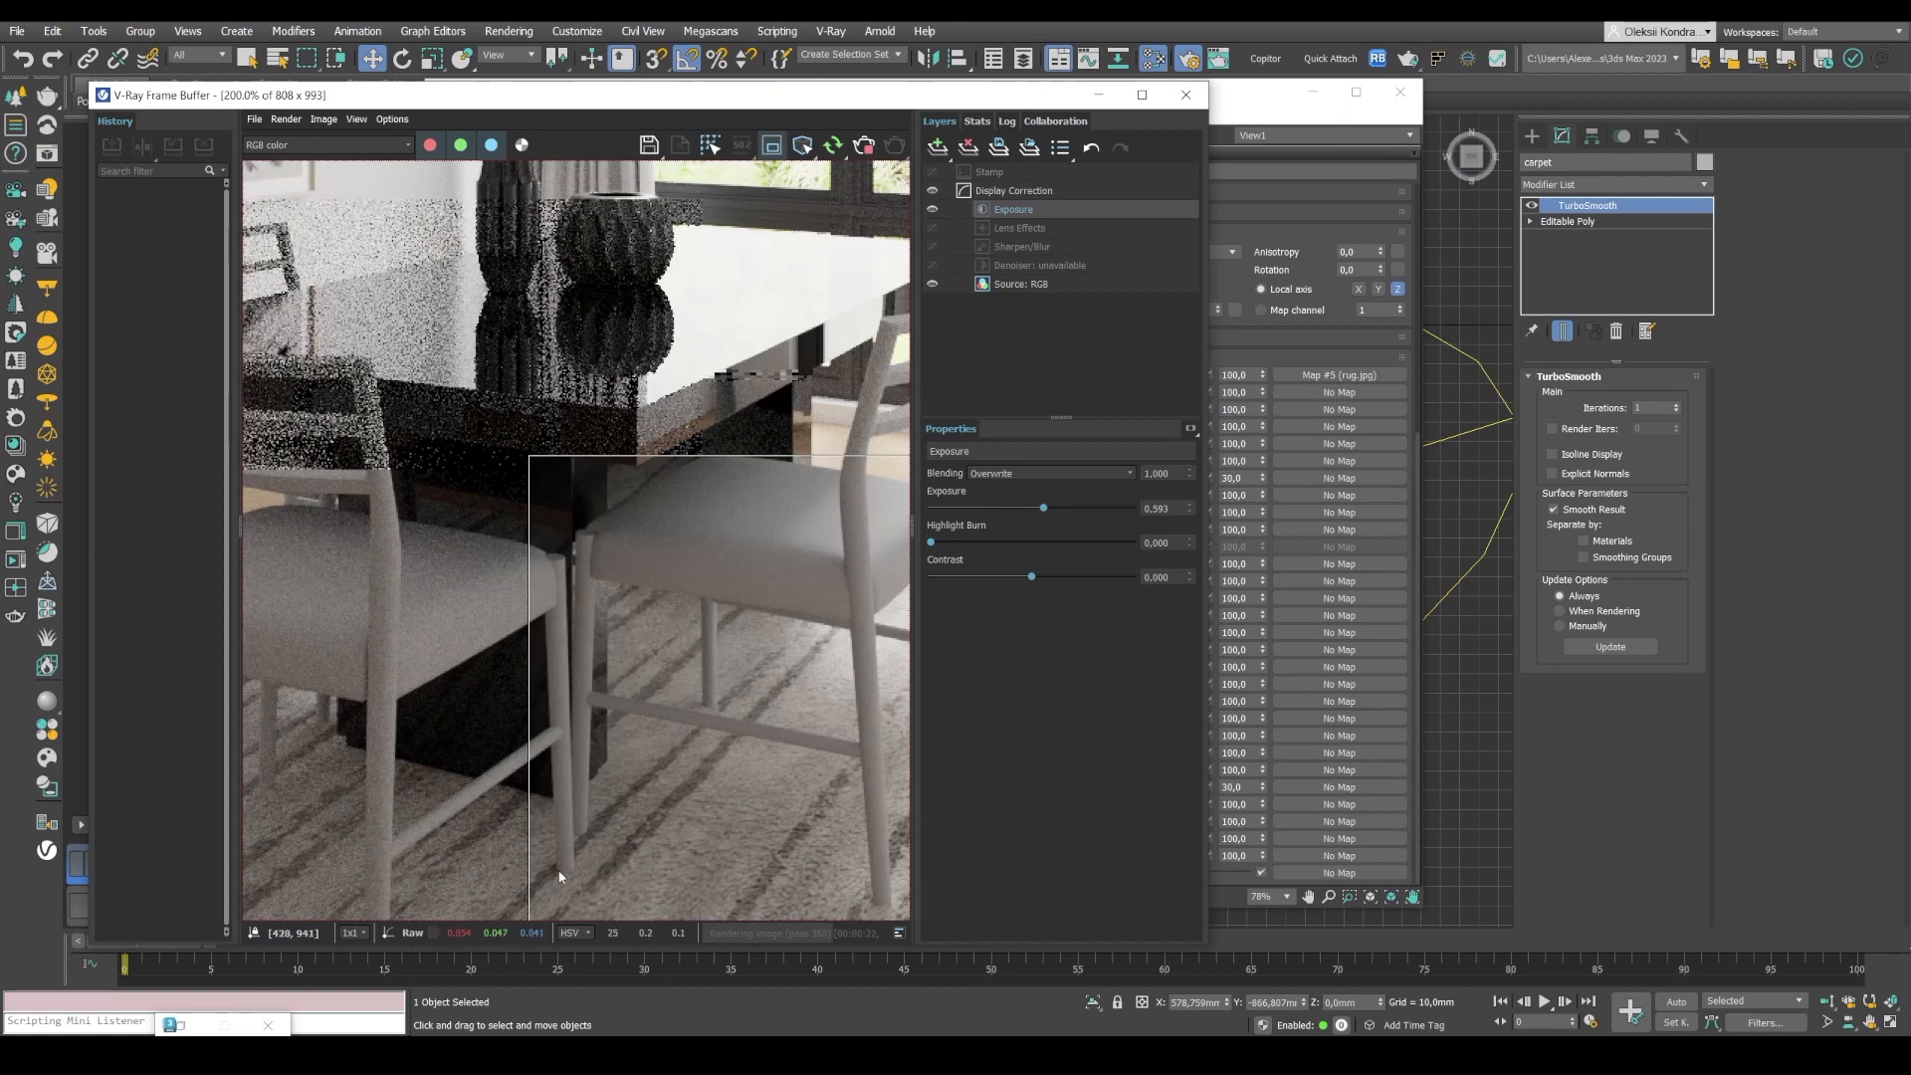
scroll(597, 866, "up", 2)
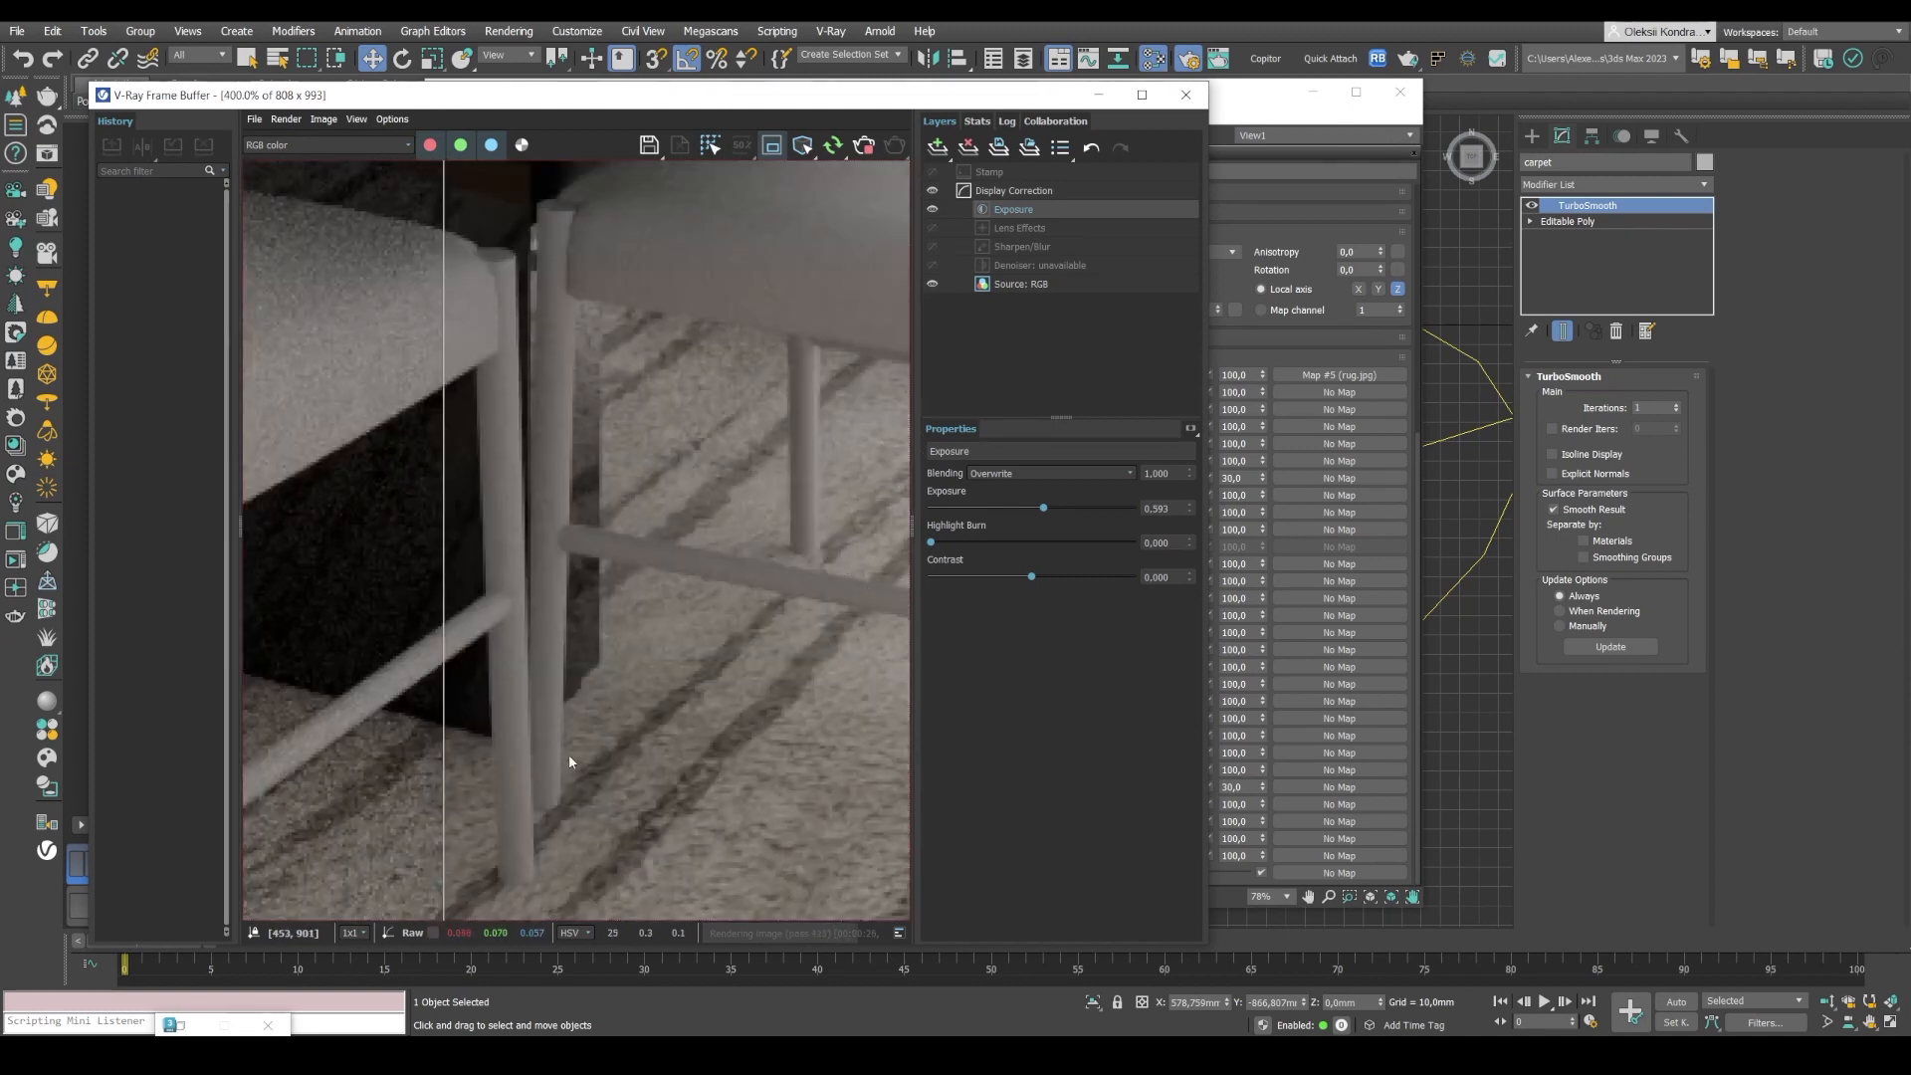
scroll(539, 821, "down", 1)
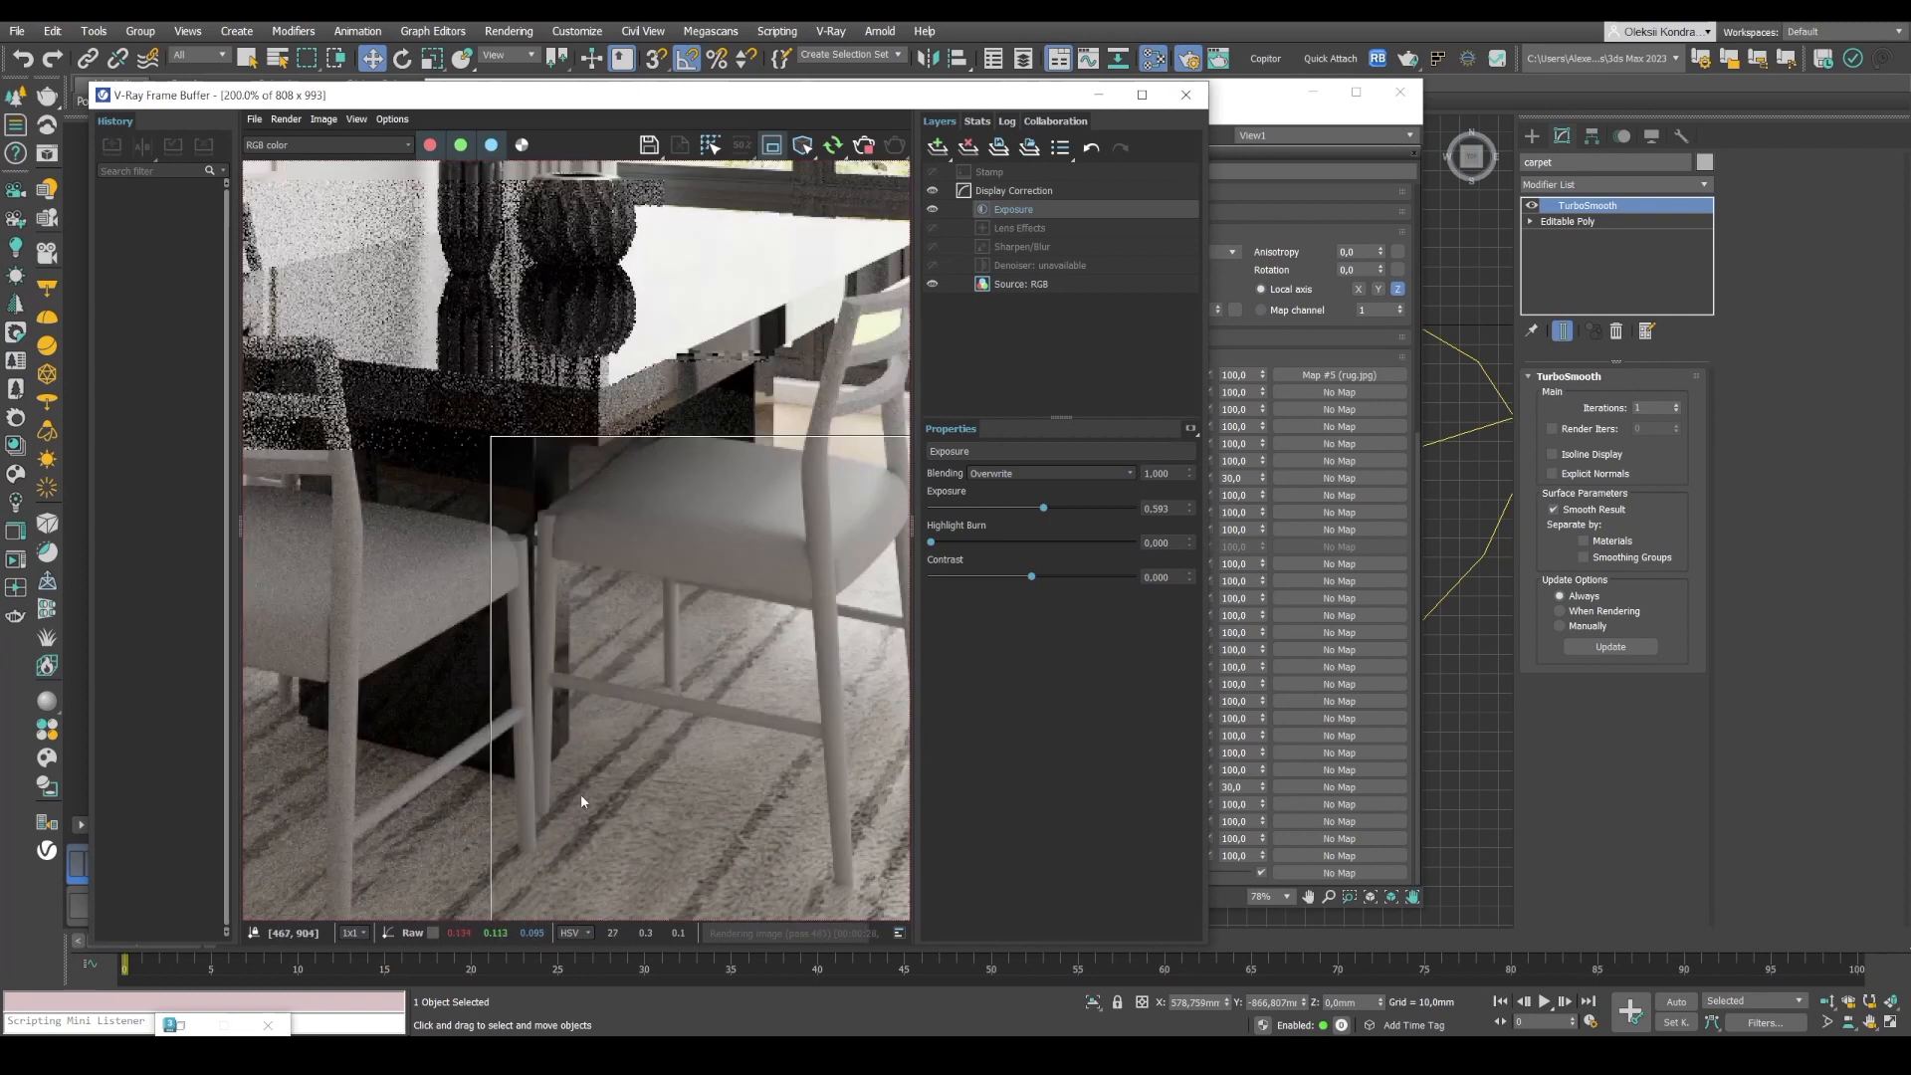
scroll(582, 792, "down", 1)
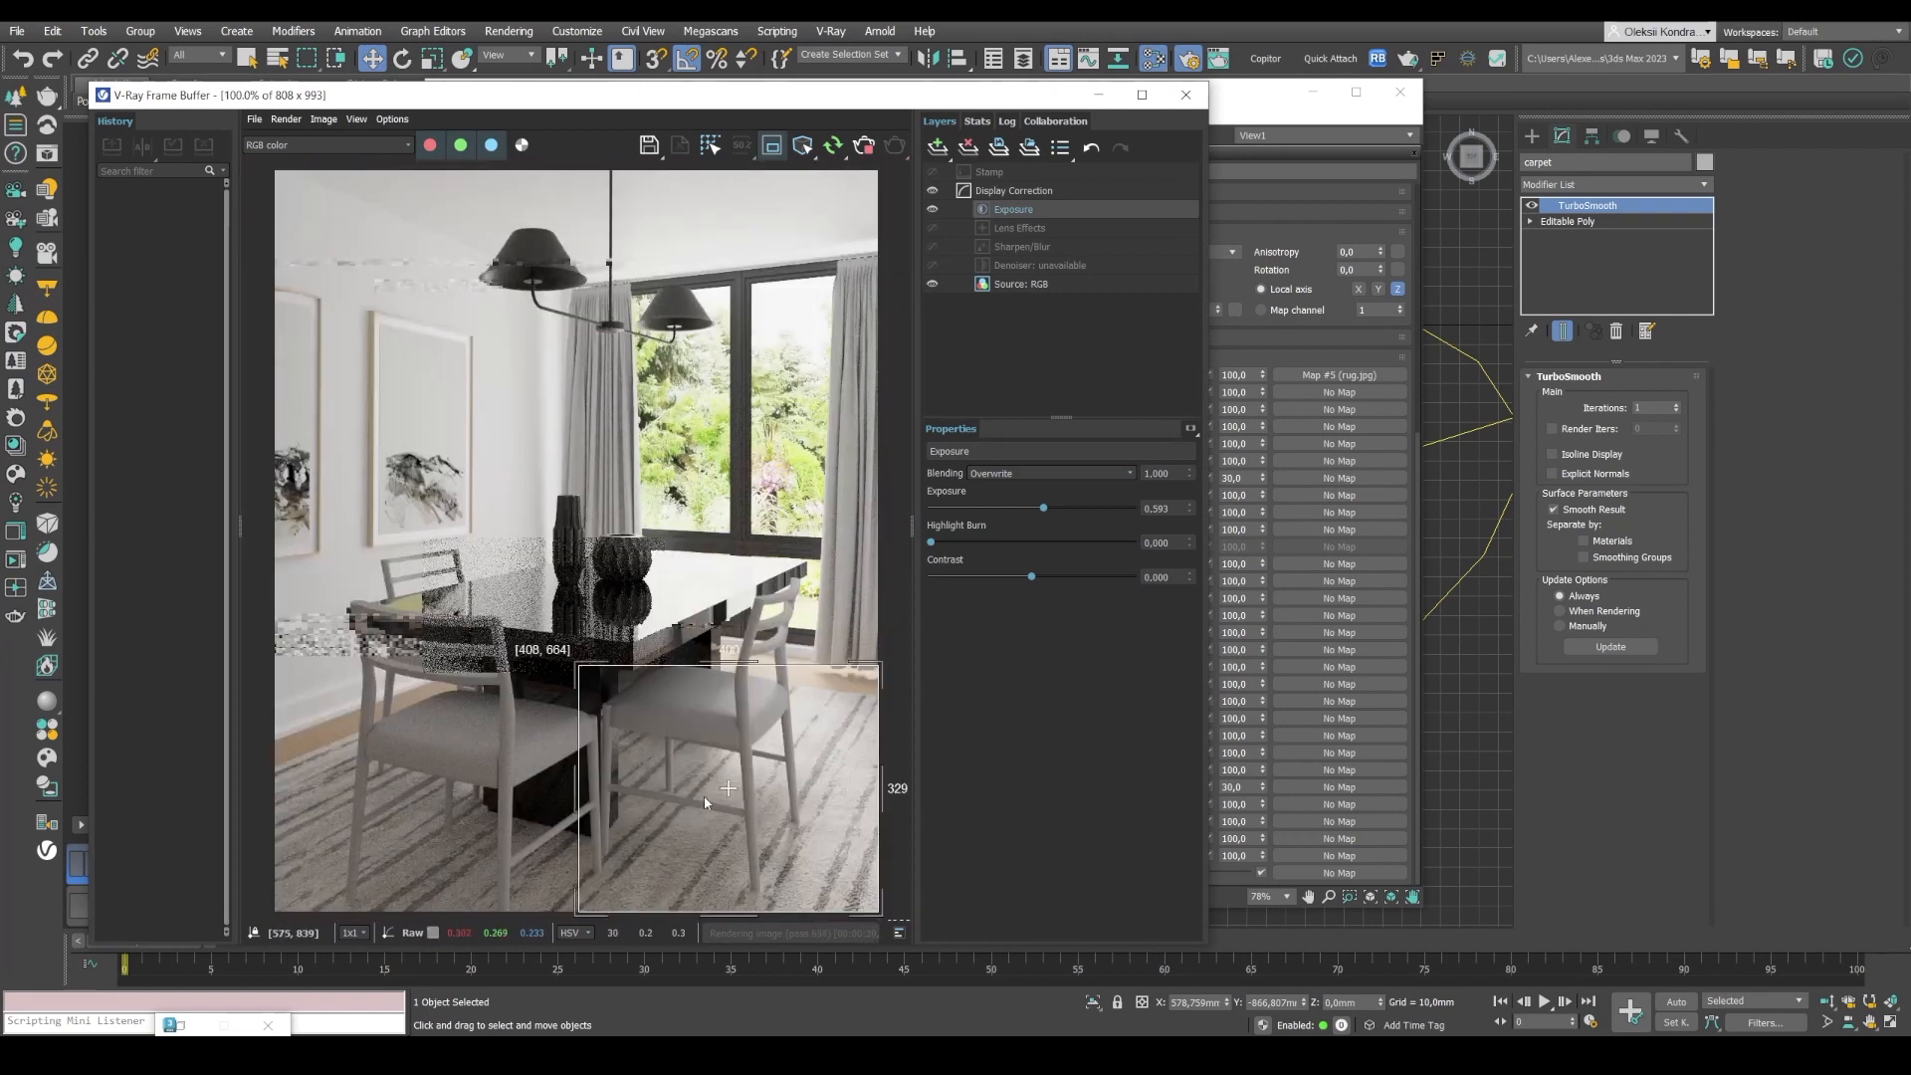
scroll(703, 797, "down", 1)
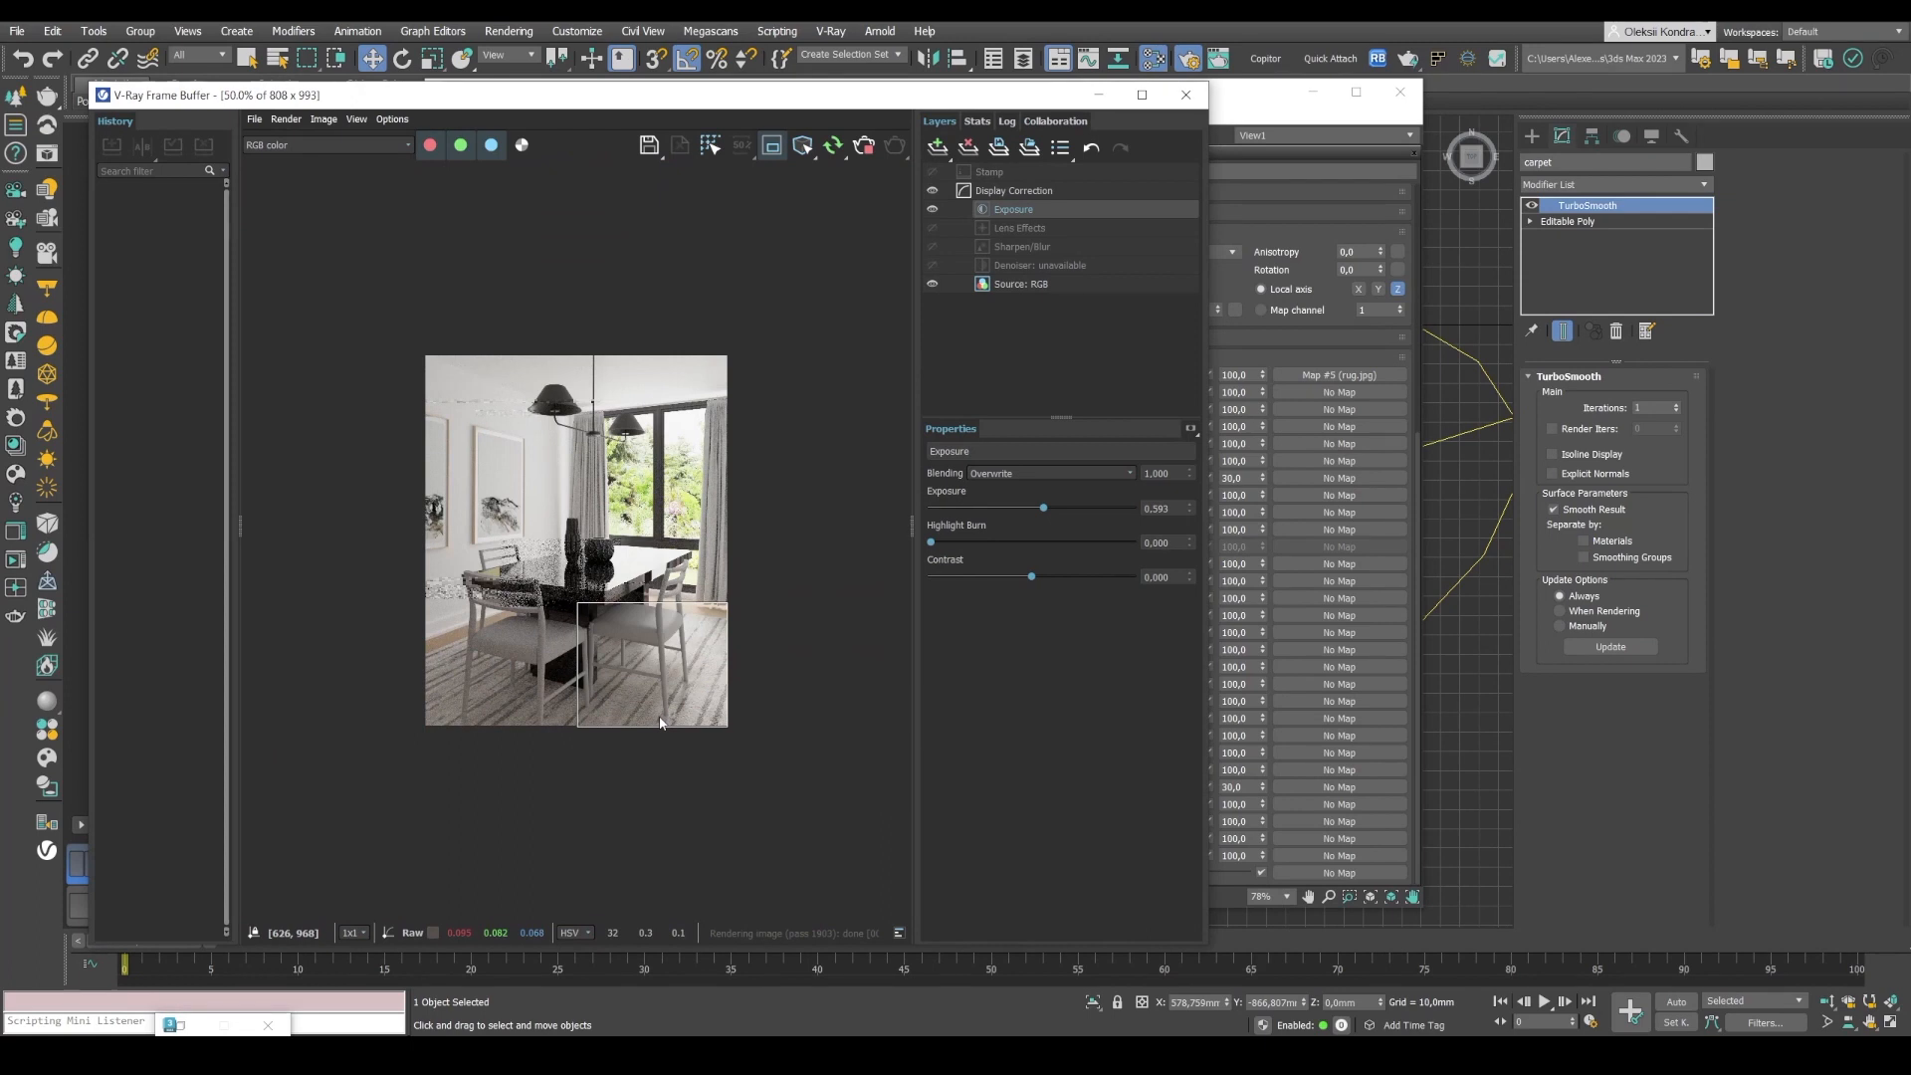
scroll(661, 723, "up", 1)
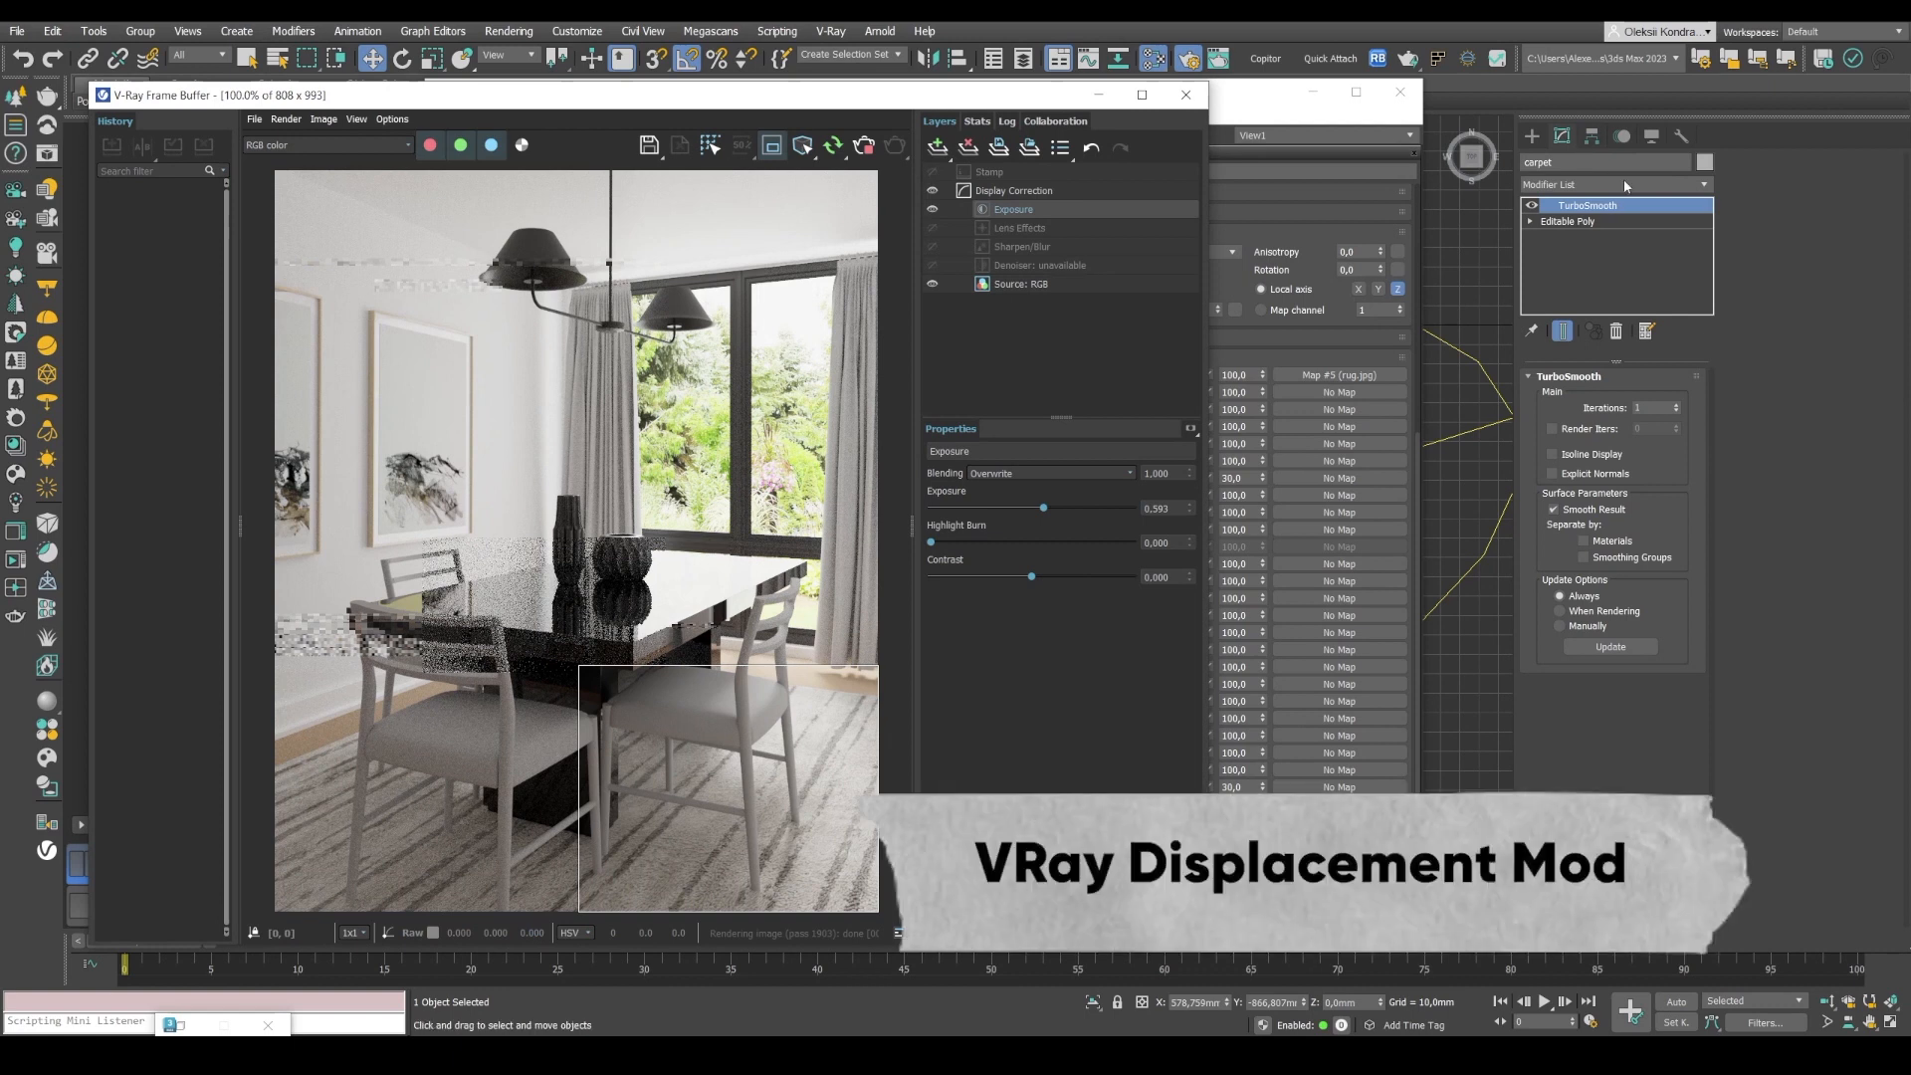
Add a VRayDisplacementMod modifier to the carpet and assign the rug bitmap as its texmap as an instance.
left_click(1692, 184)
left_click_drag(1705, 229, 1710, 741)
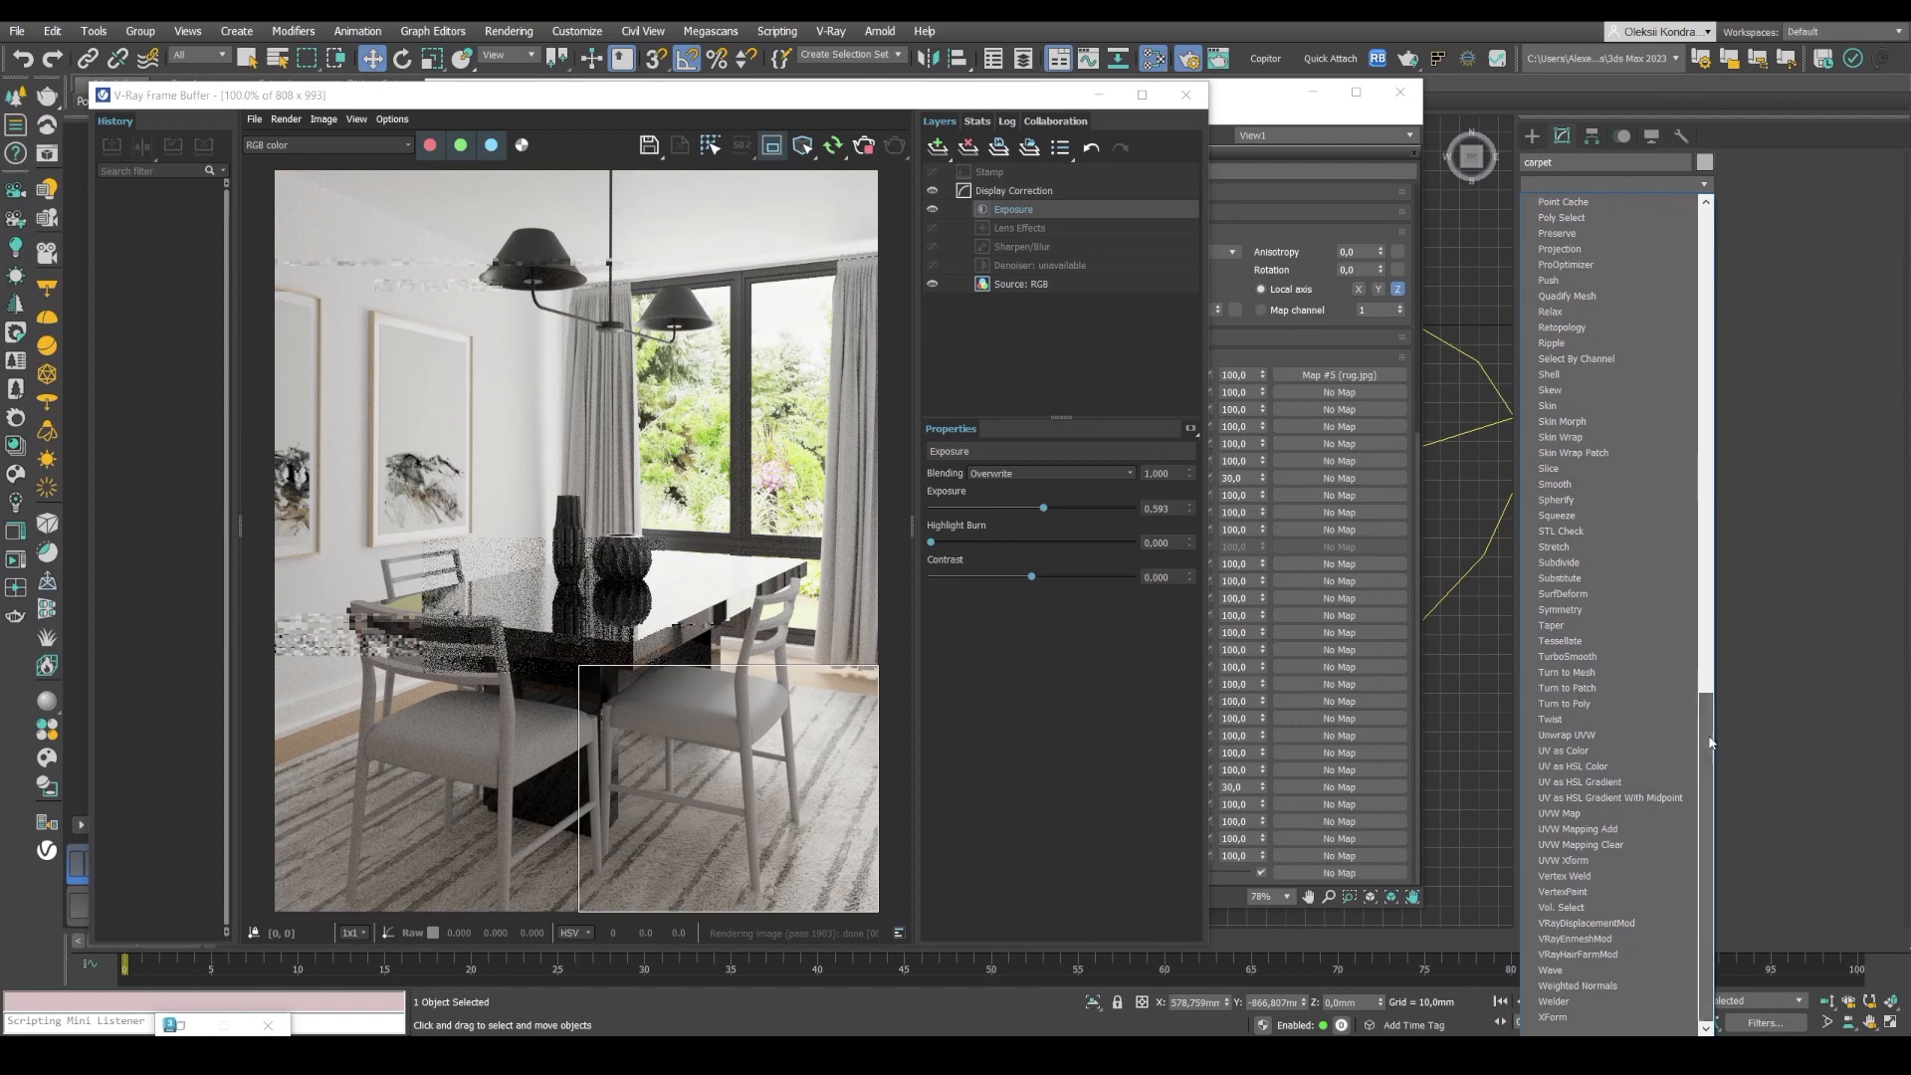
left_click(1617, 923)
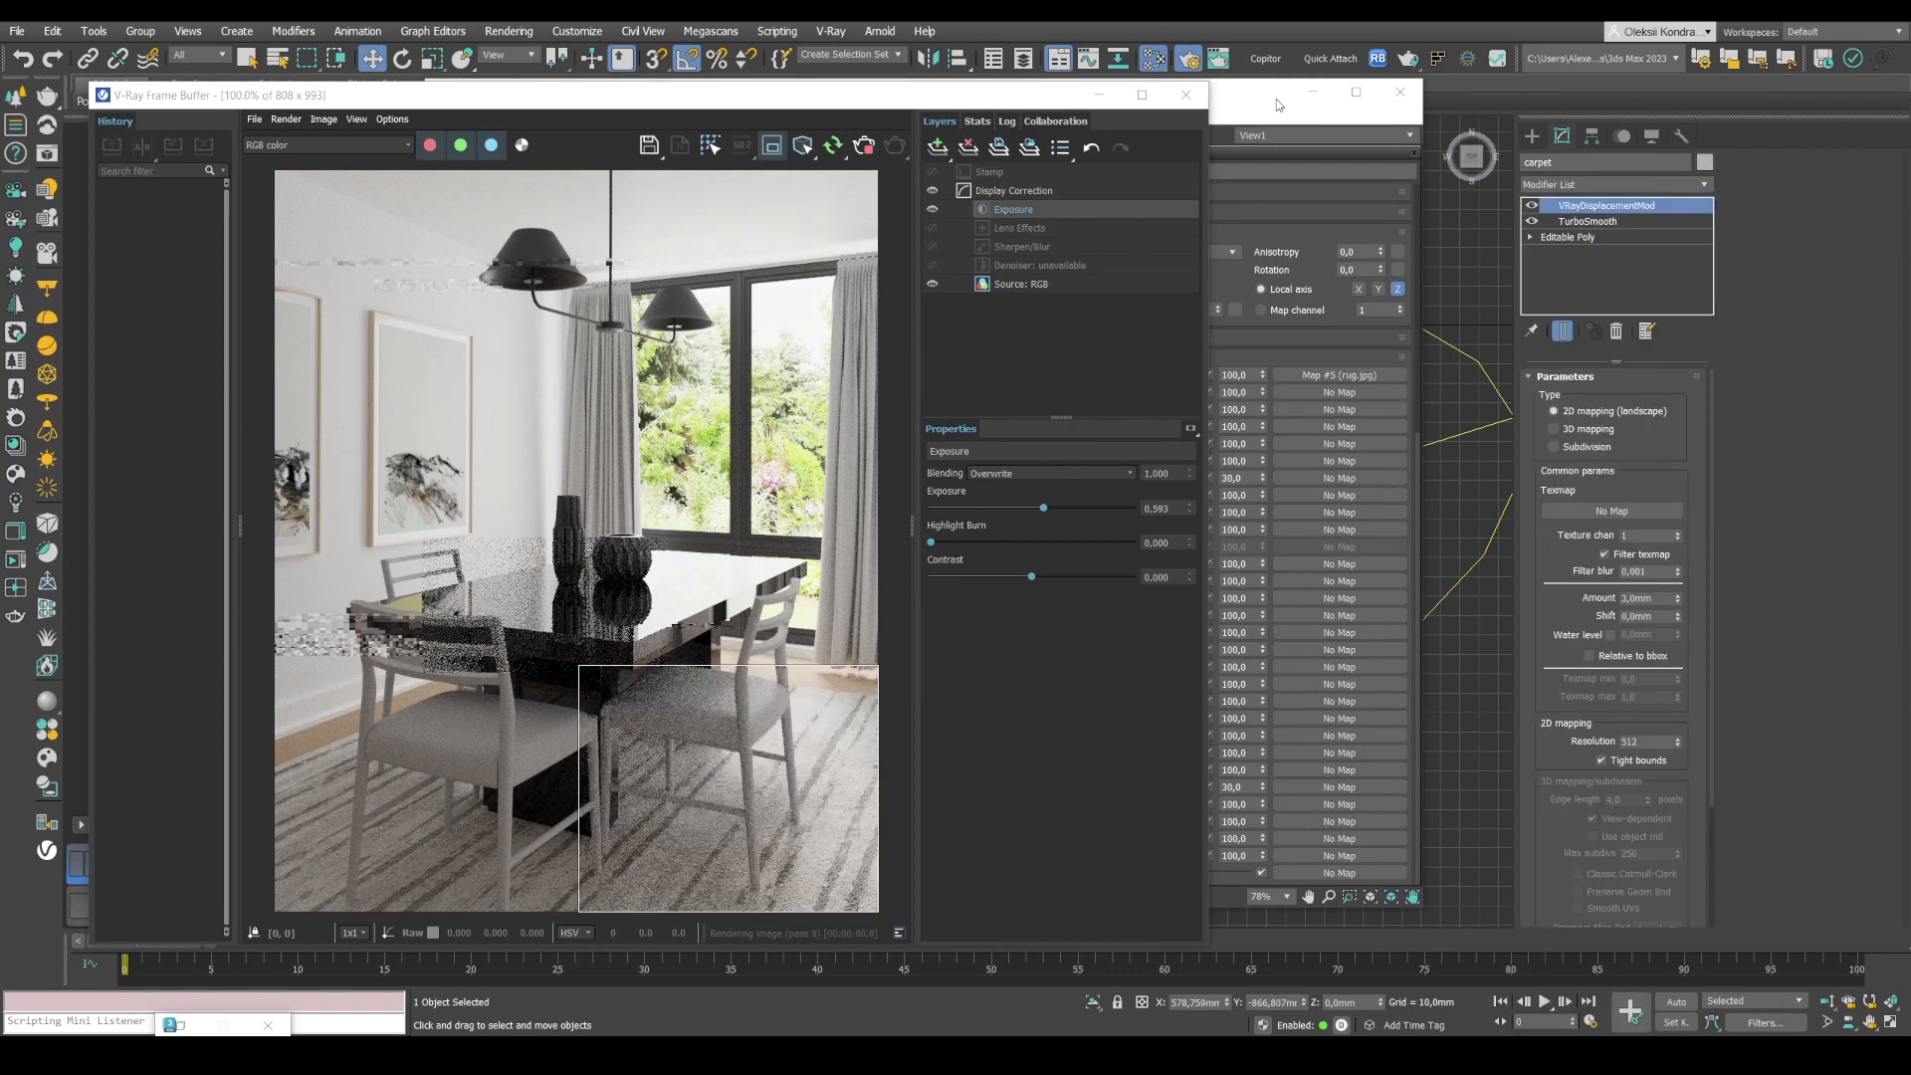
left_click(1260, 104)
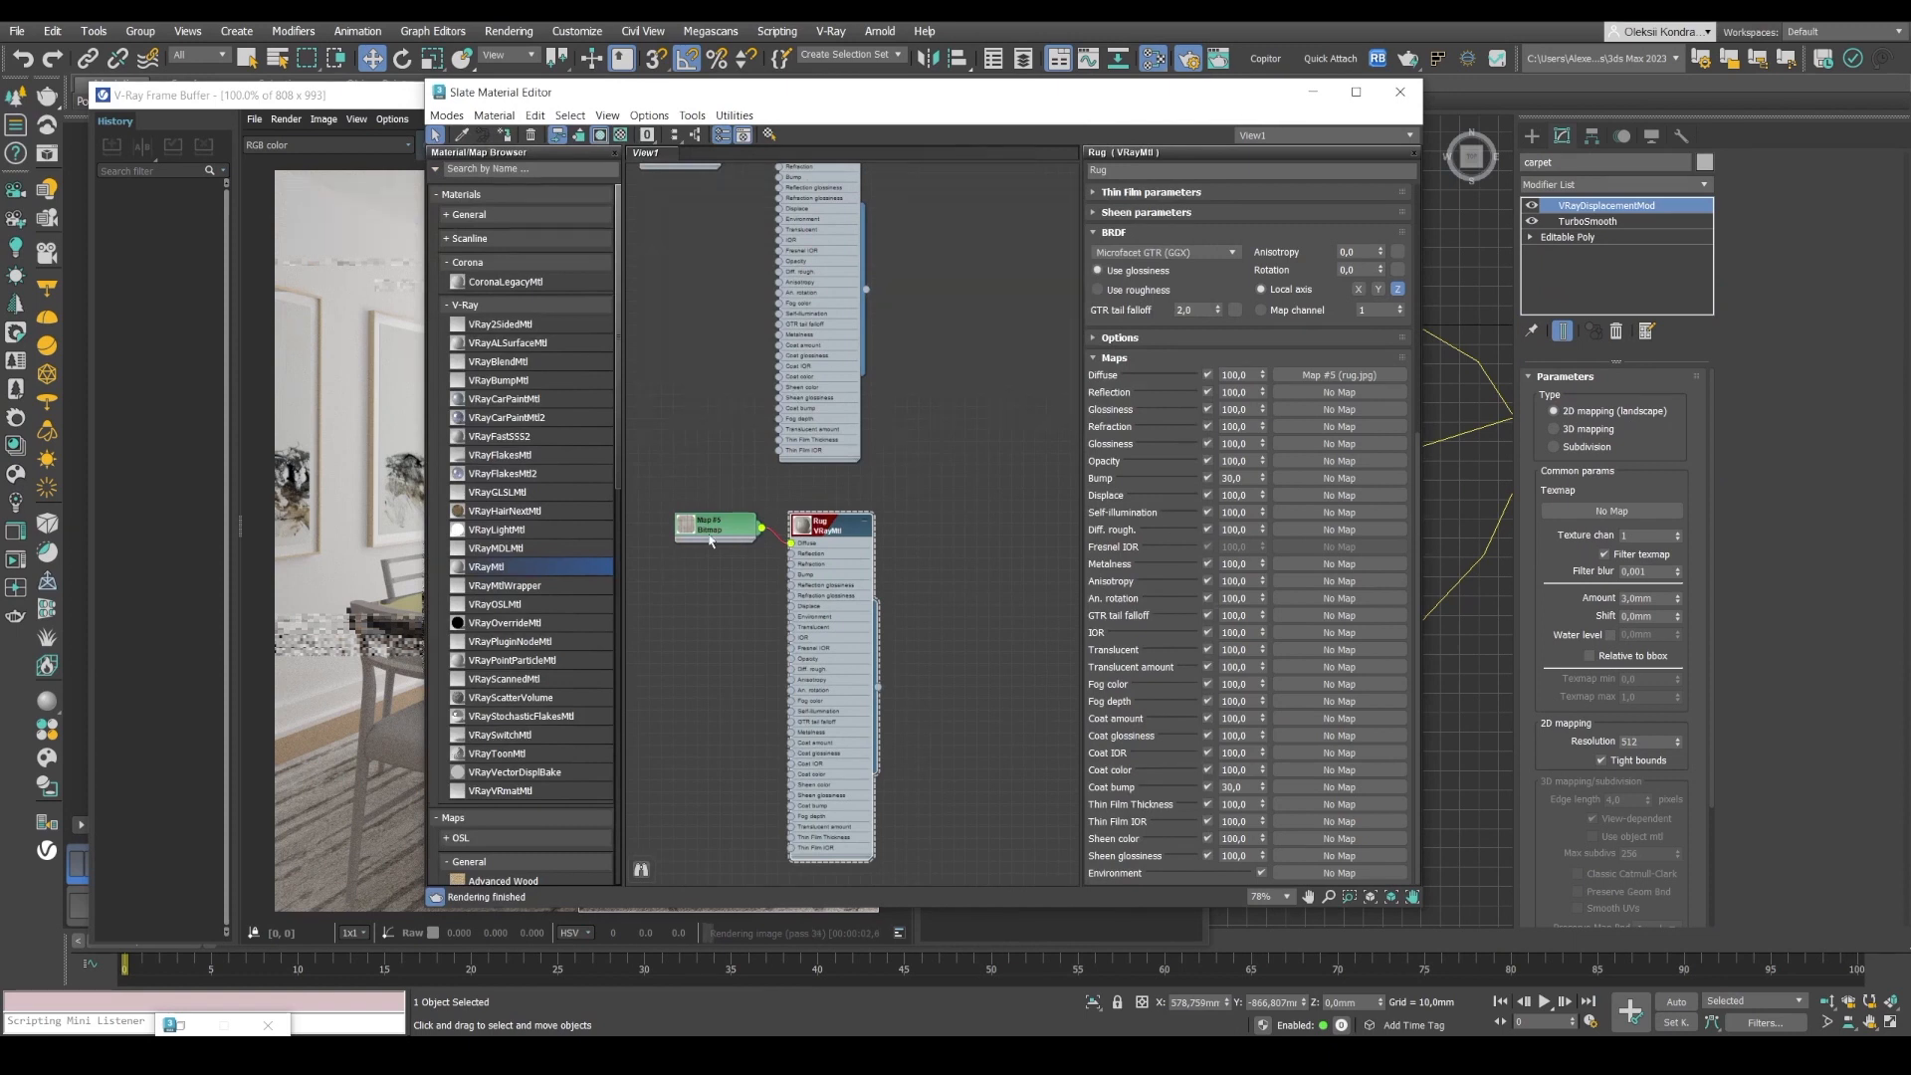
left_click_drag(763, 533, 1620, 516)
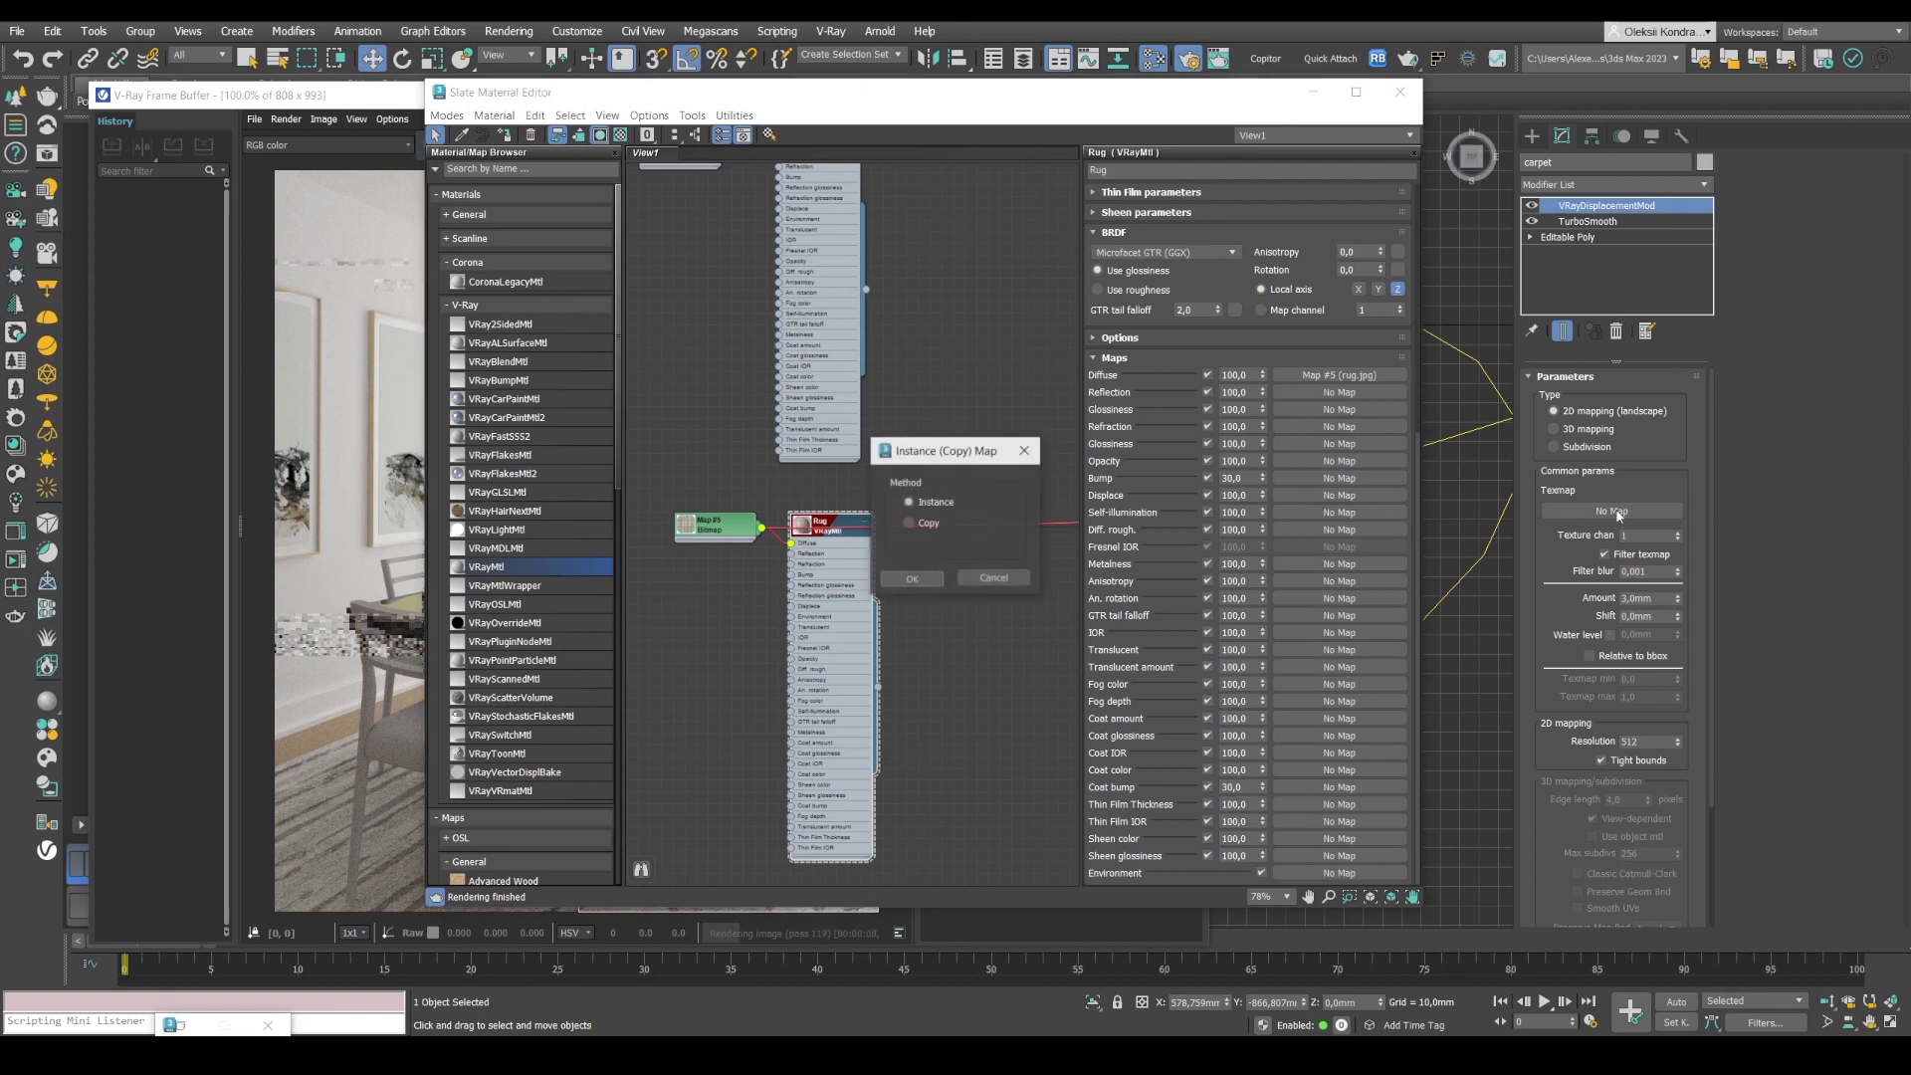
left_click(912, 580)
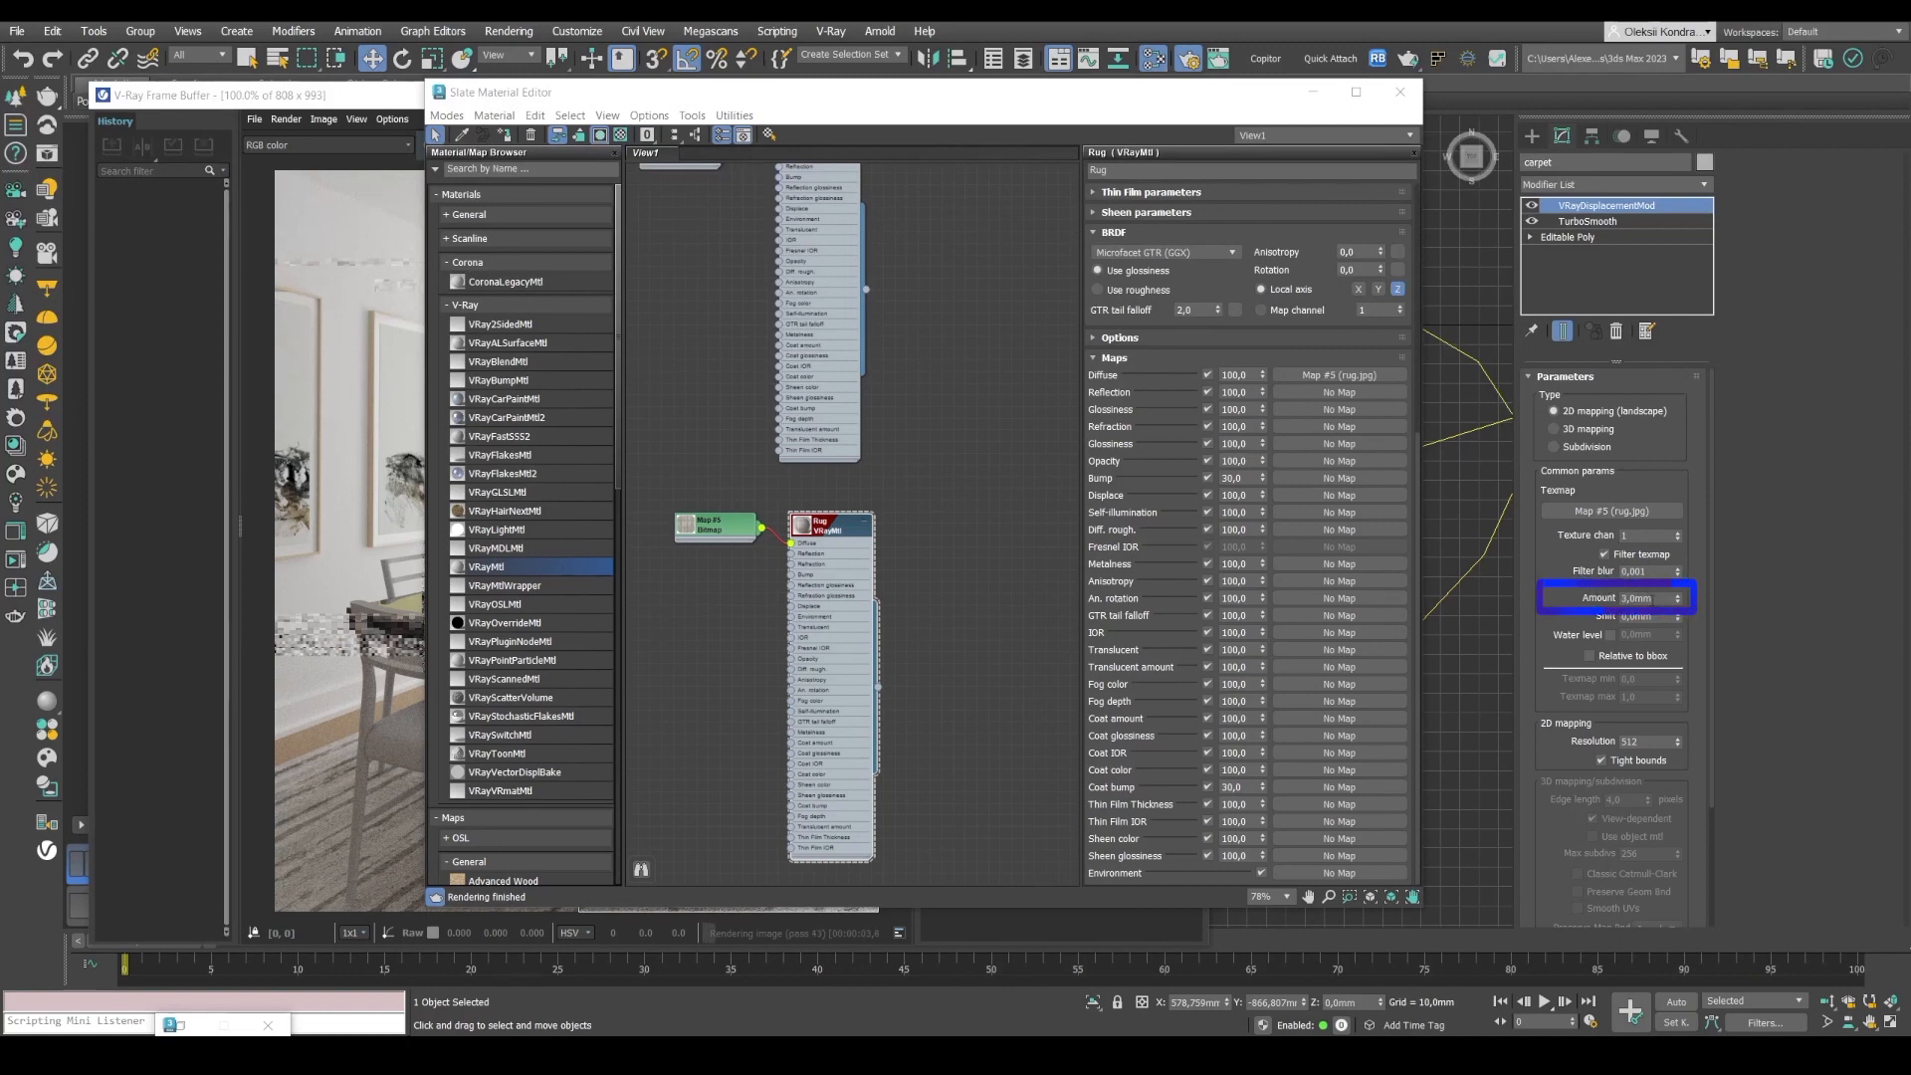
Set the carpet's displacement amount to 4 mm with 2D mapping (landscape) as the type.
left_click_drag(1662, 598, 1589, 597)
type("4")
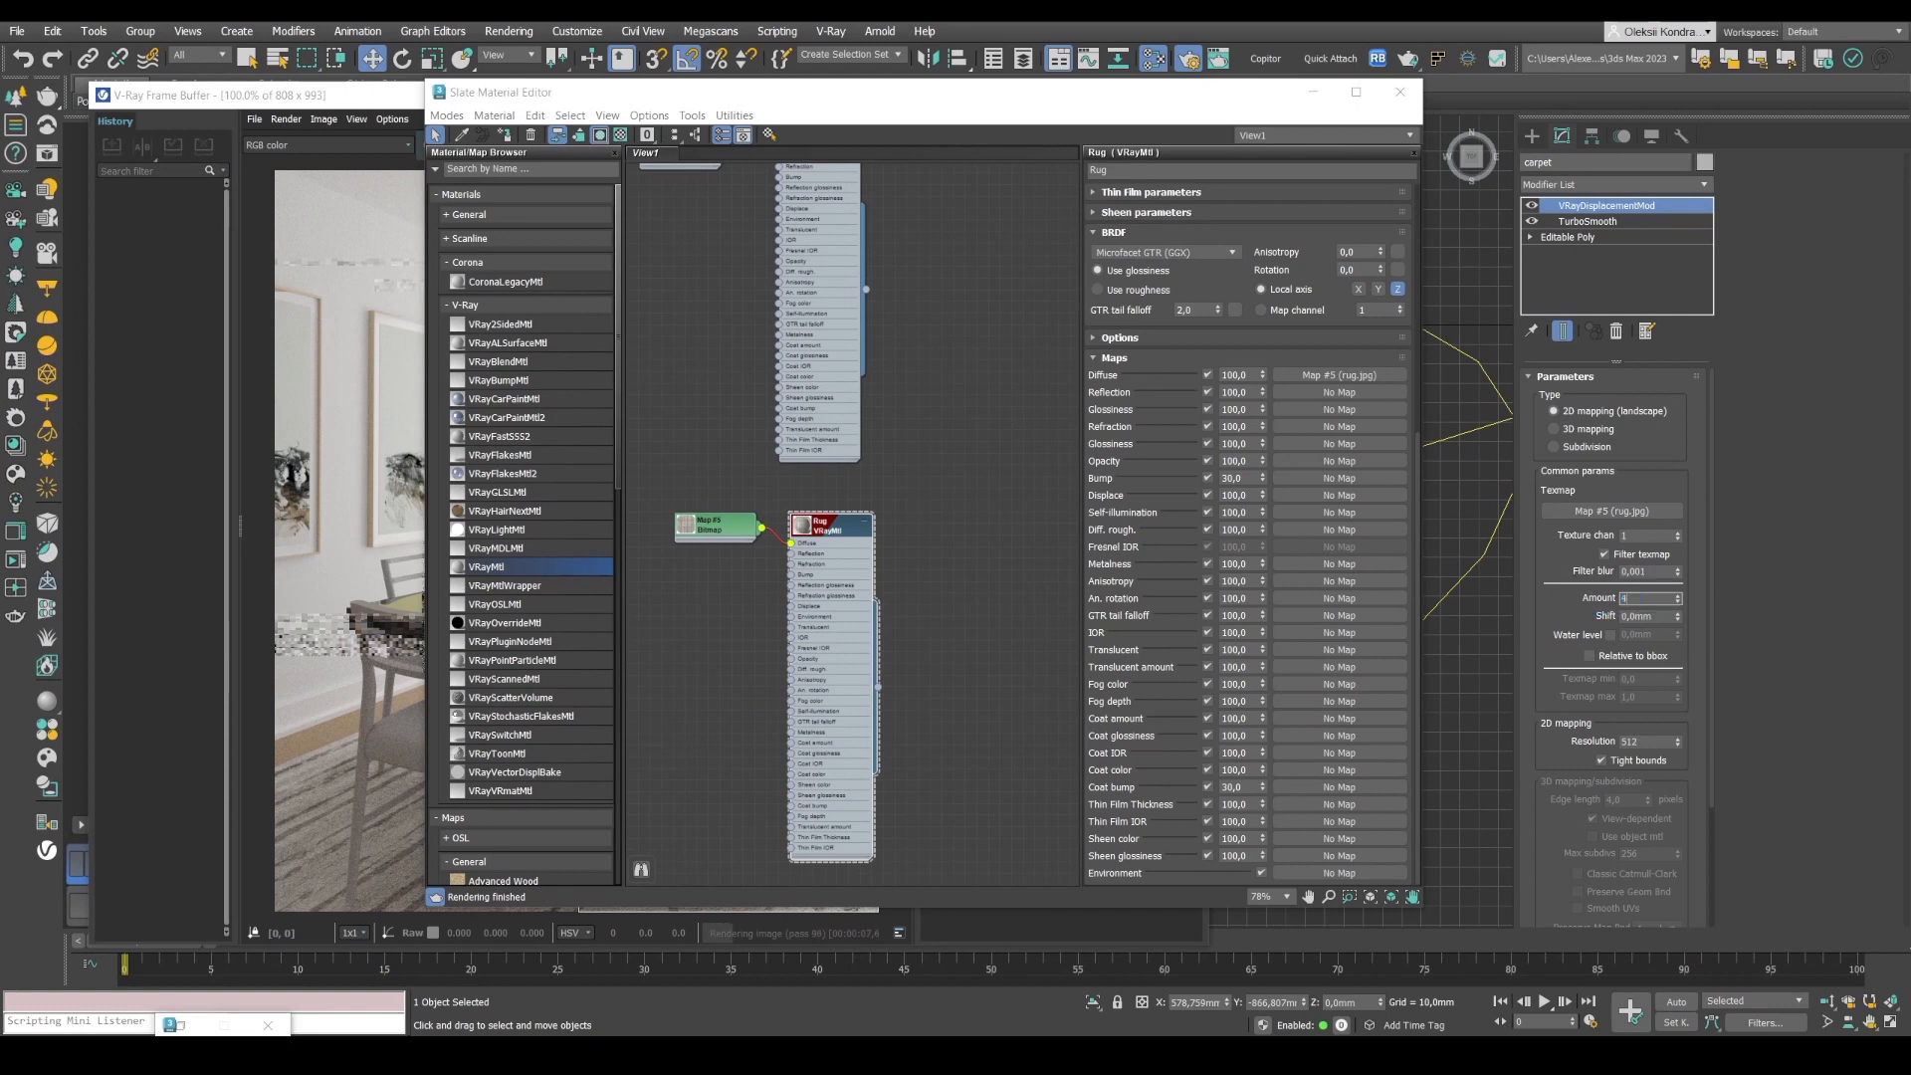
key("Return")
left_click(1555, 411)
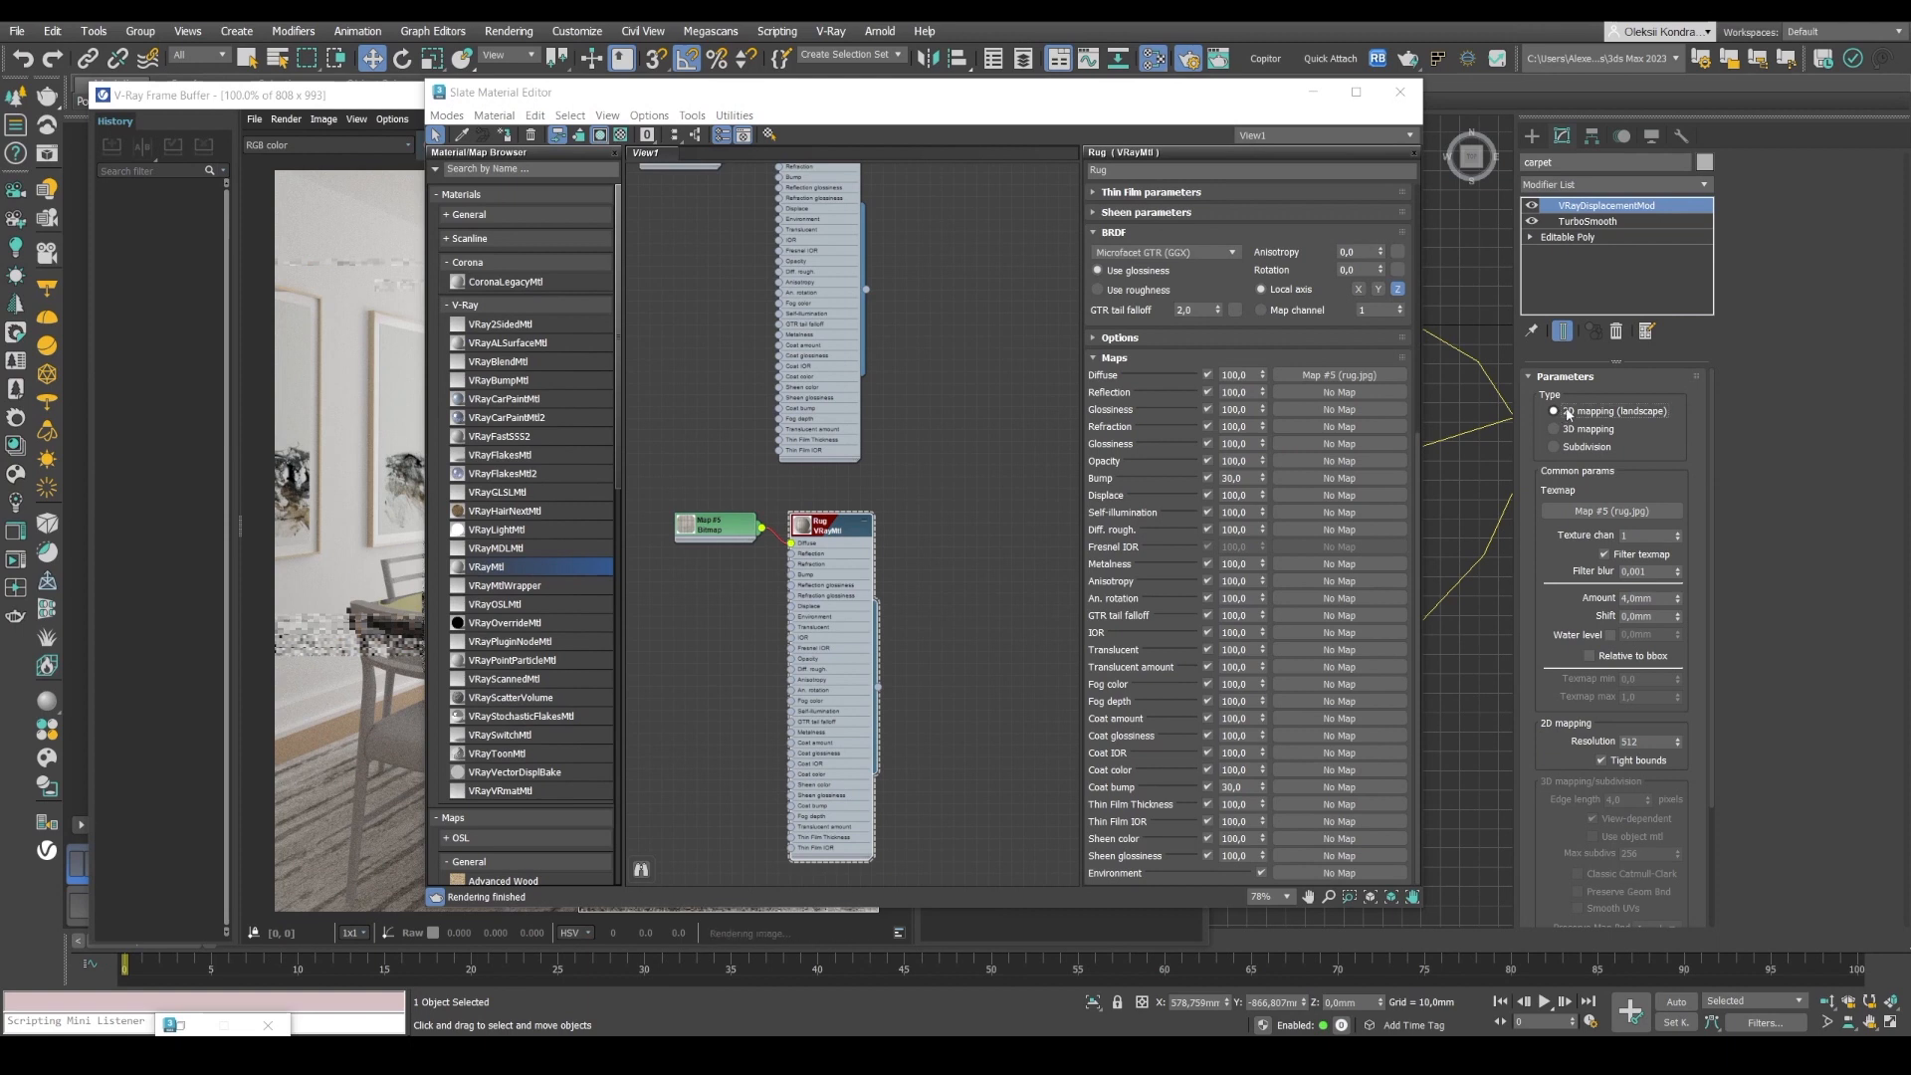
Check the displaced rug in the render and set the displacement's 2D mapping resolution to 1024.
left_click(349, 739)
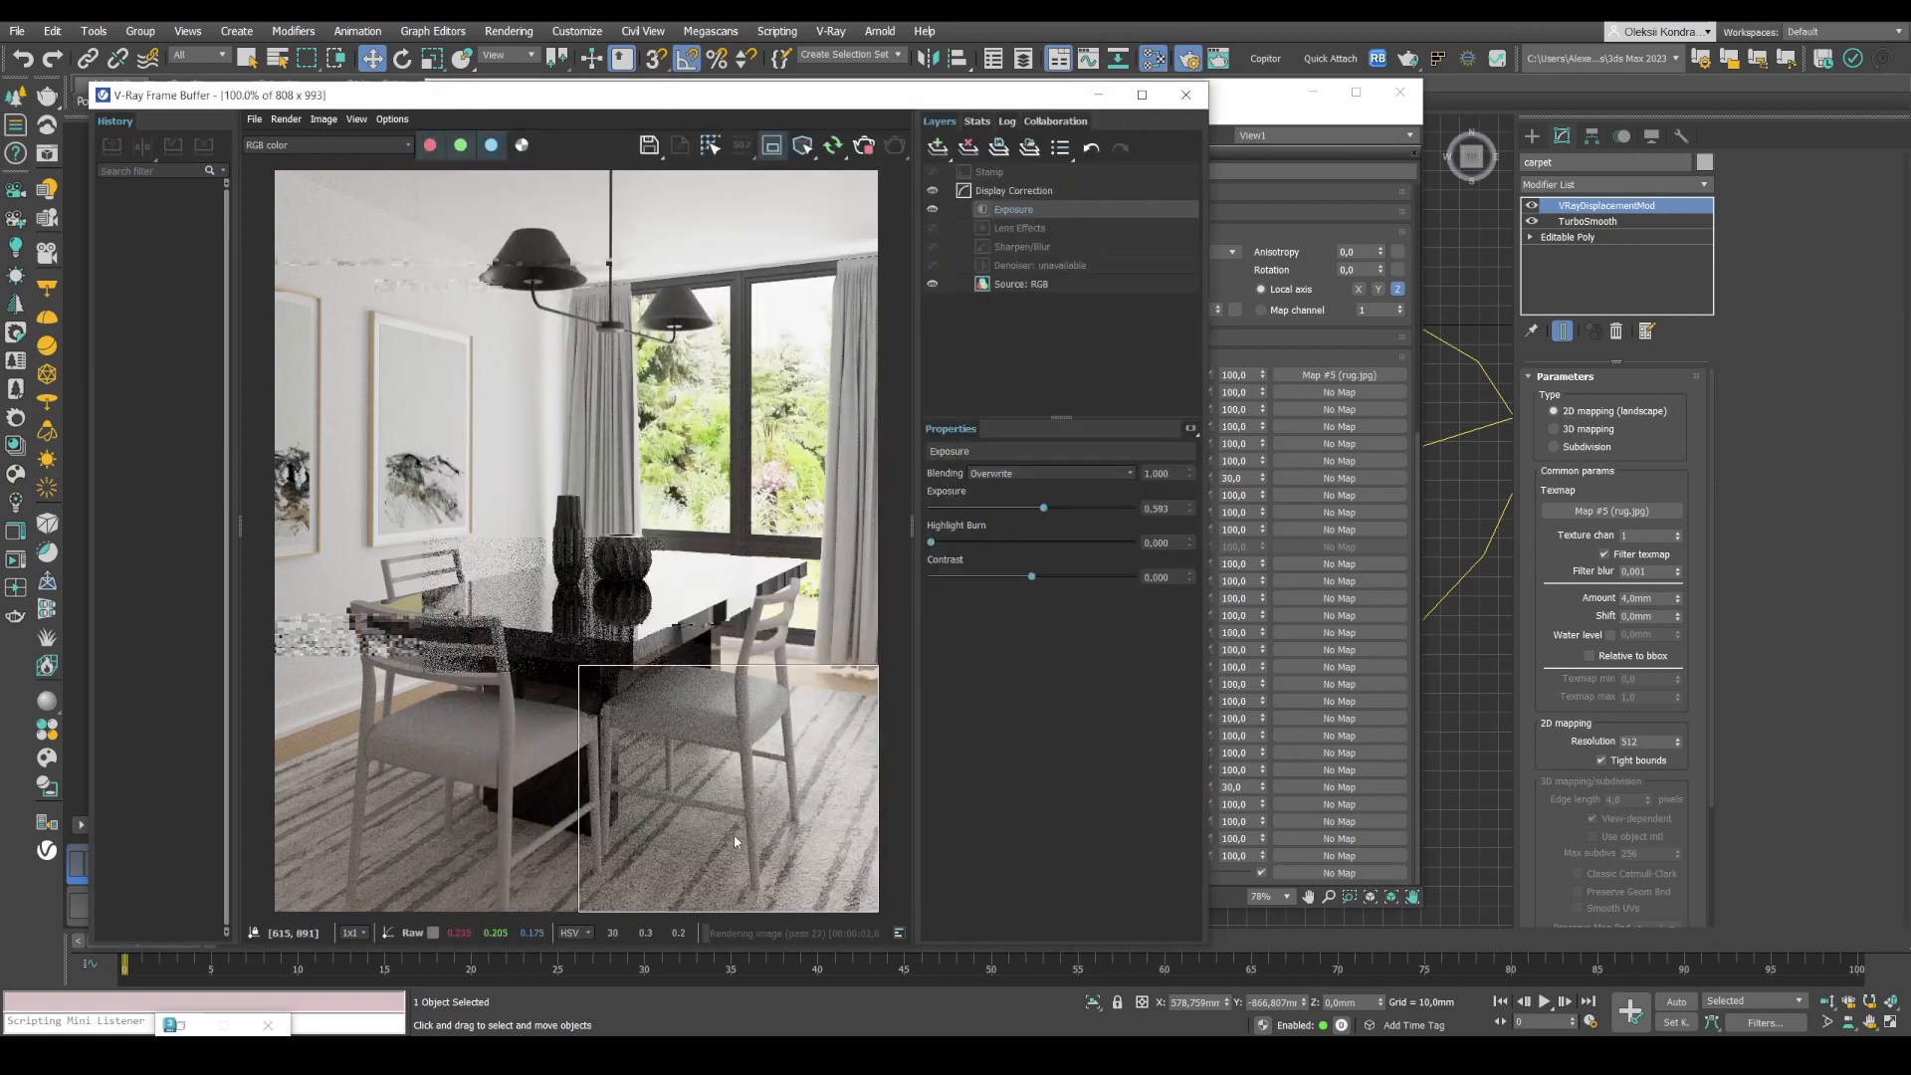
scroll(737, 841, "up", 1)
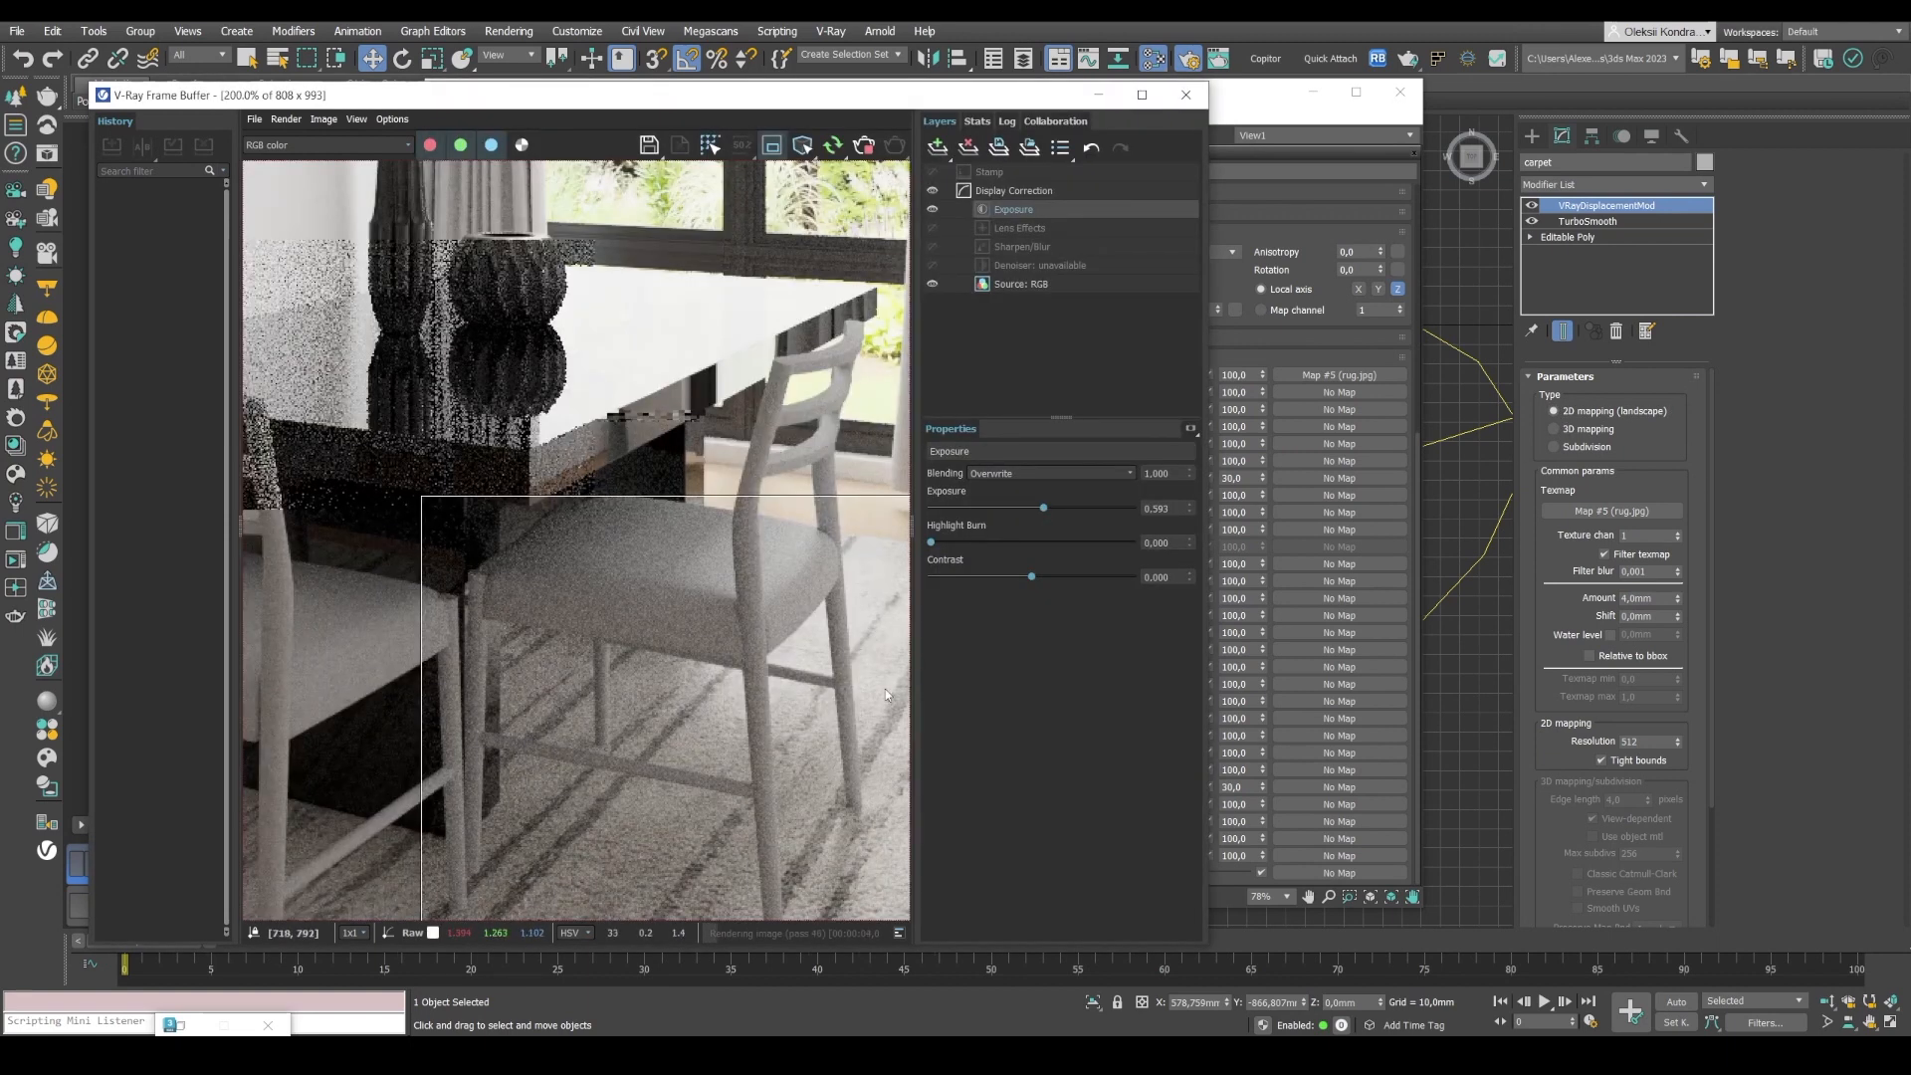
double_click(1652, 742)
type("1024")
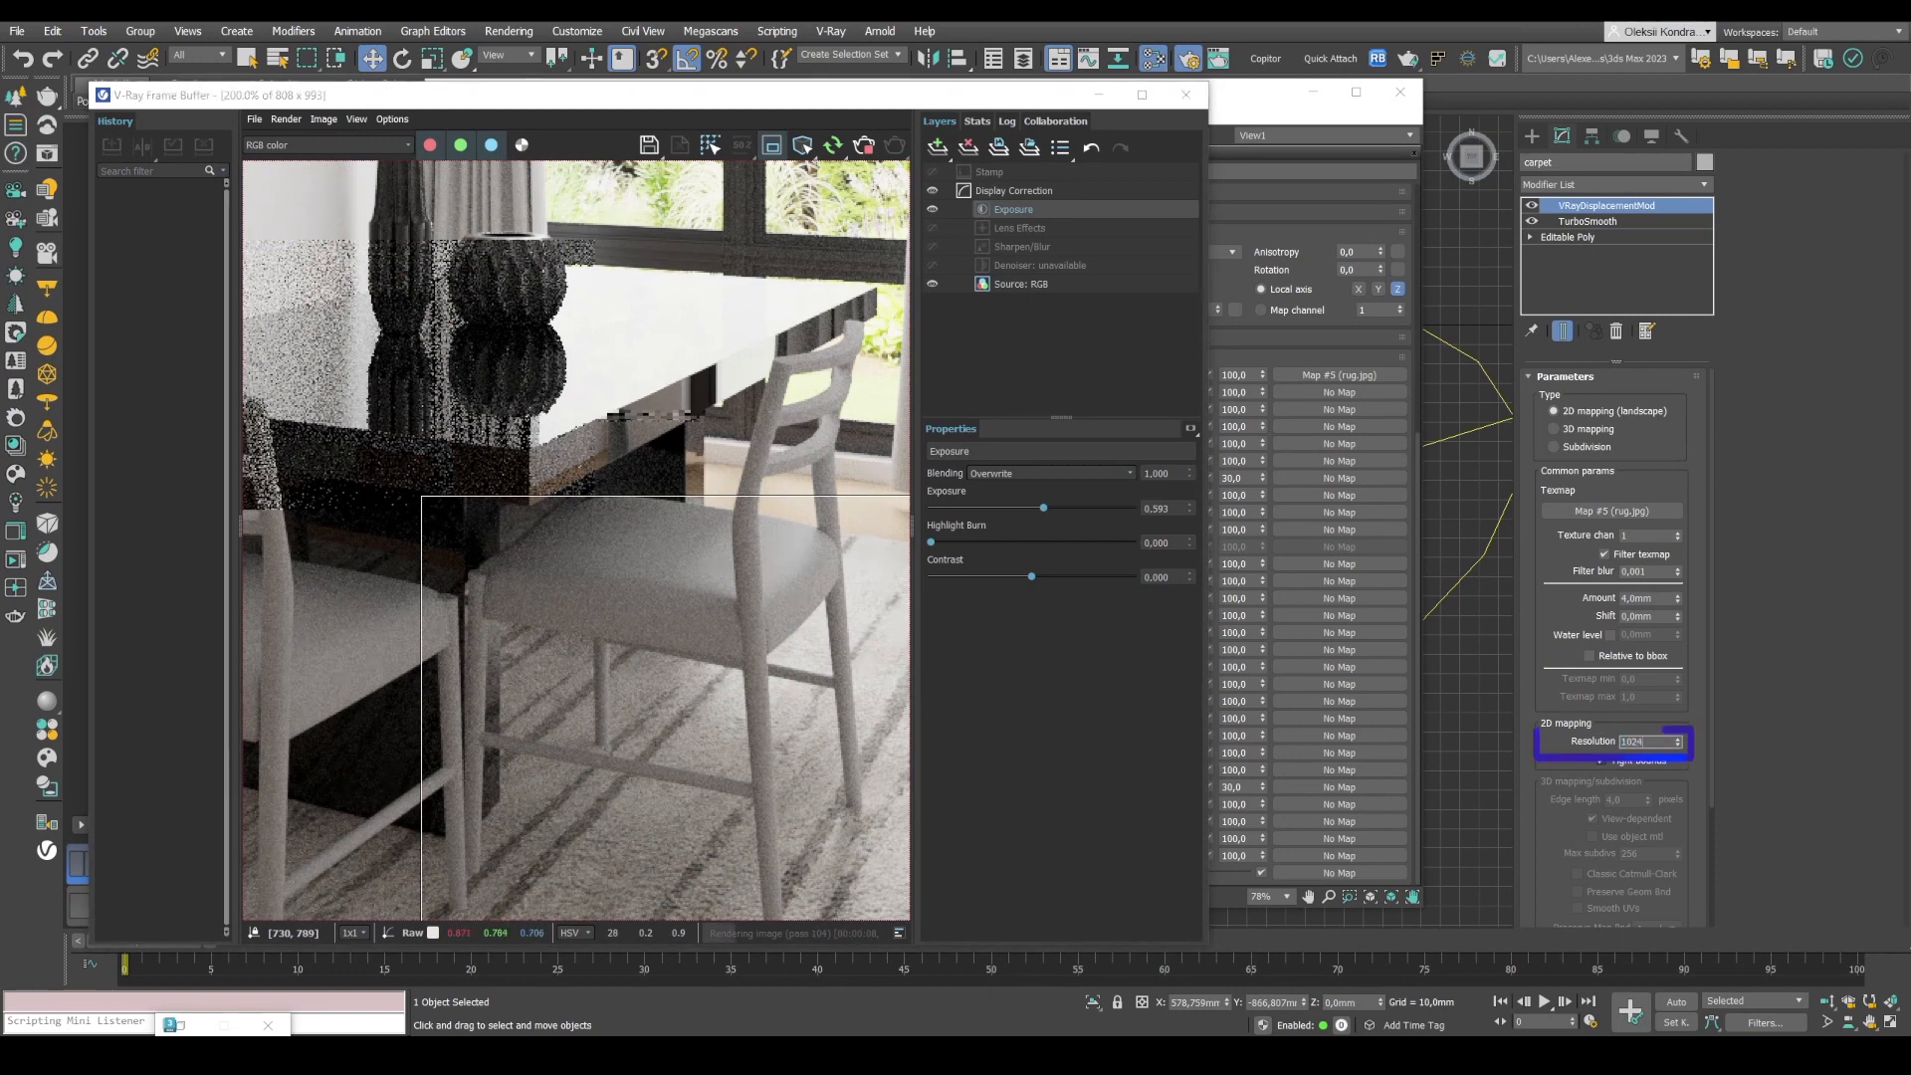
key("Return")
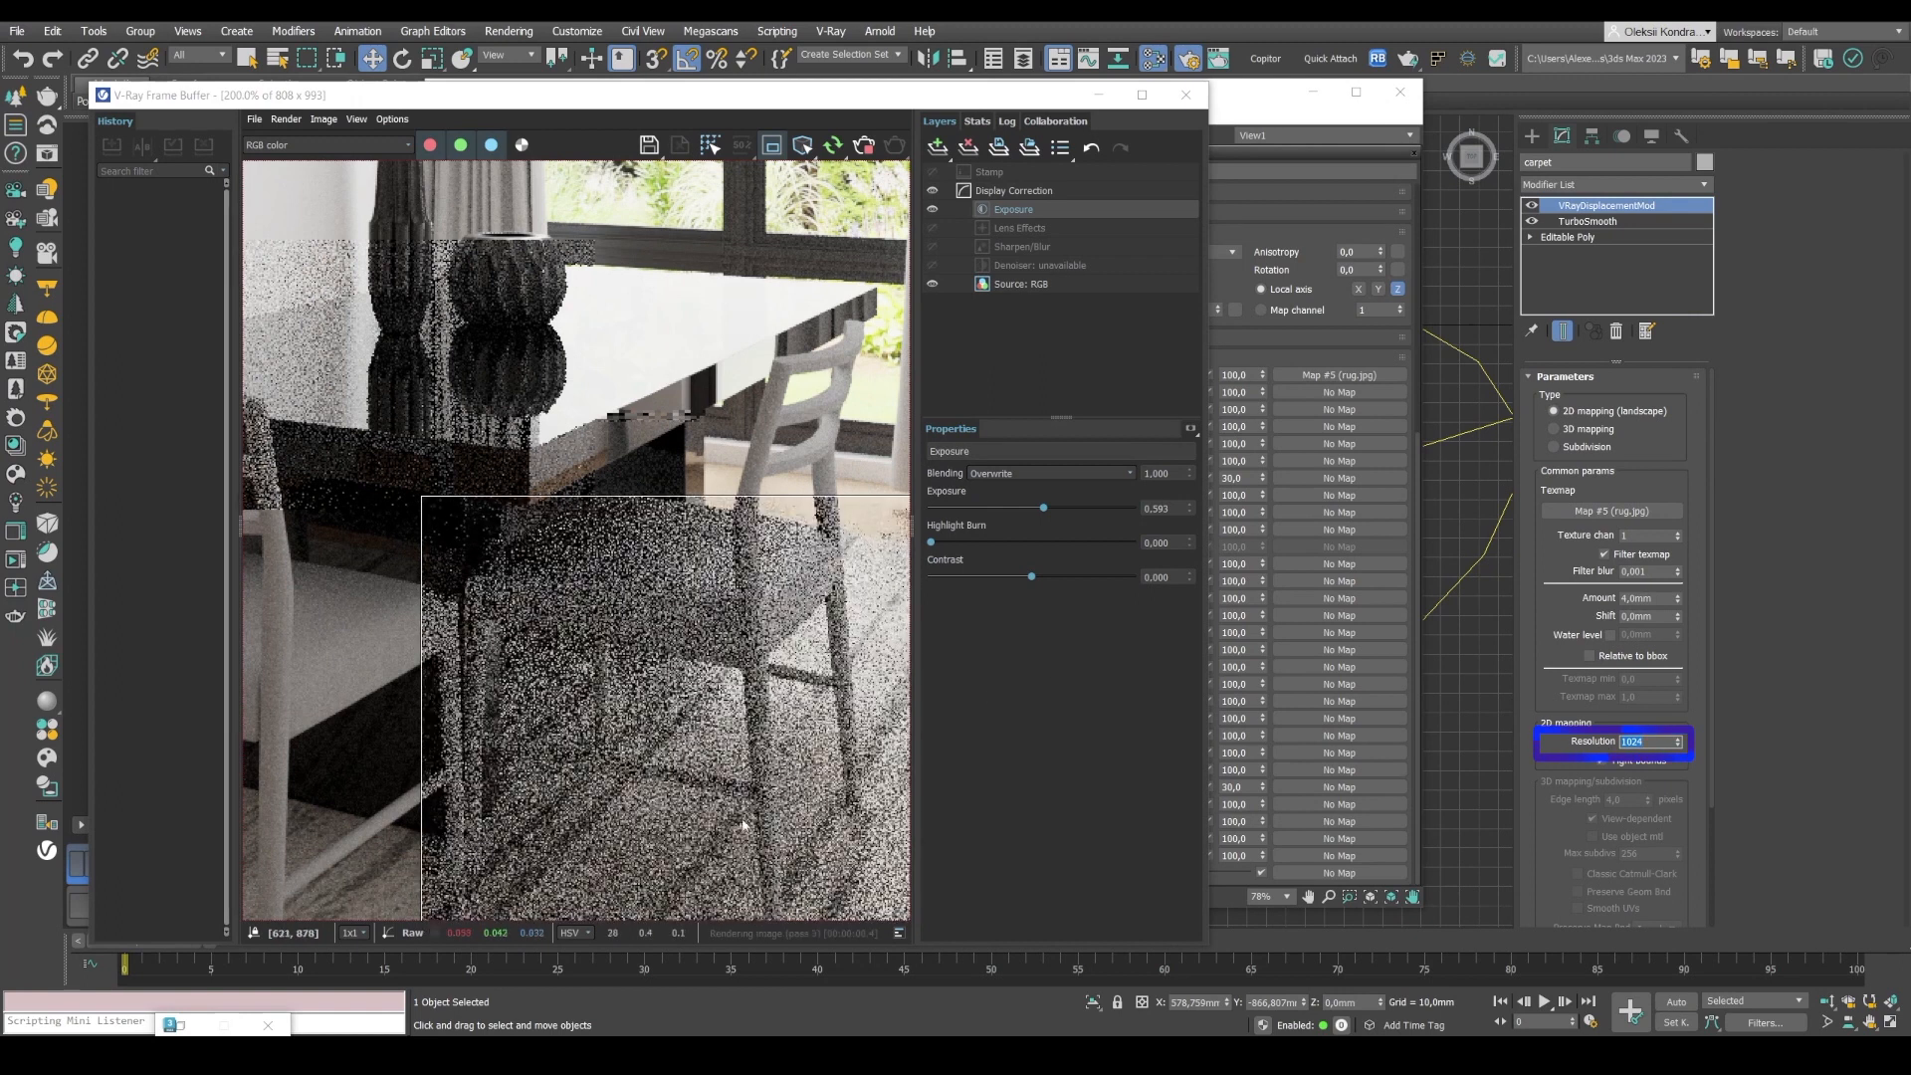
Change the render region to a band across the table and chairs, and compare the render with the dining room reference photo.
left_click(743, 818)
scroll(609, 847, "up", 1)
scroll(609, 847, "down", 3)
scroll(609, 847, "up", 1)
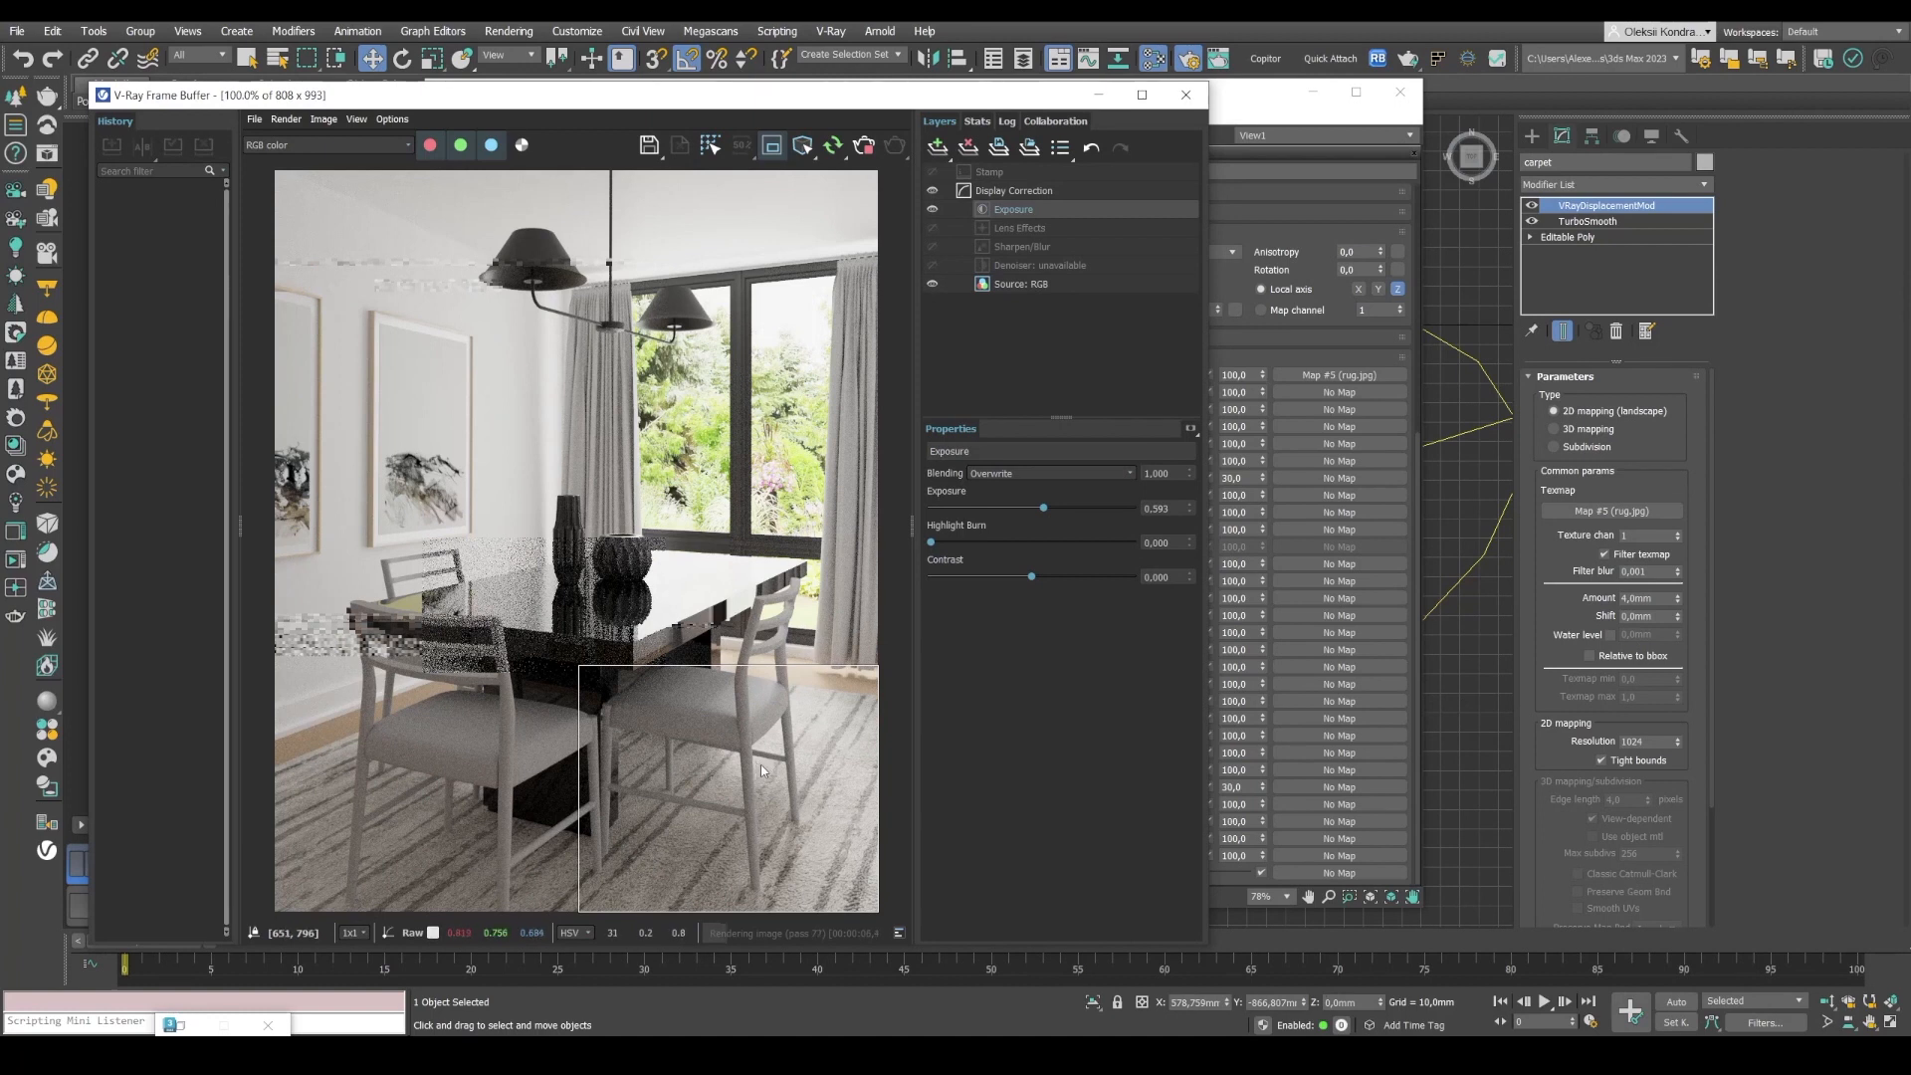
left_click_drag(762, 764, 274, 588)
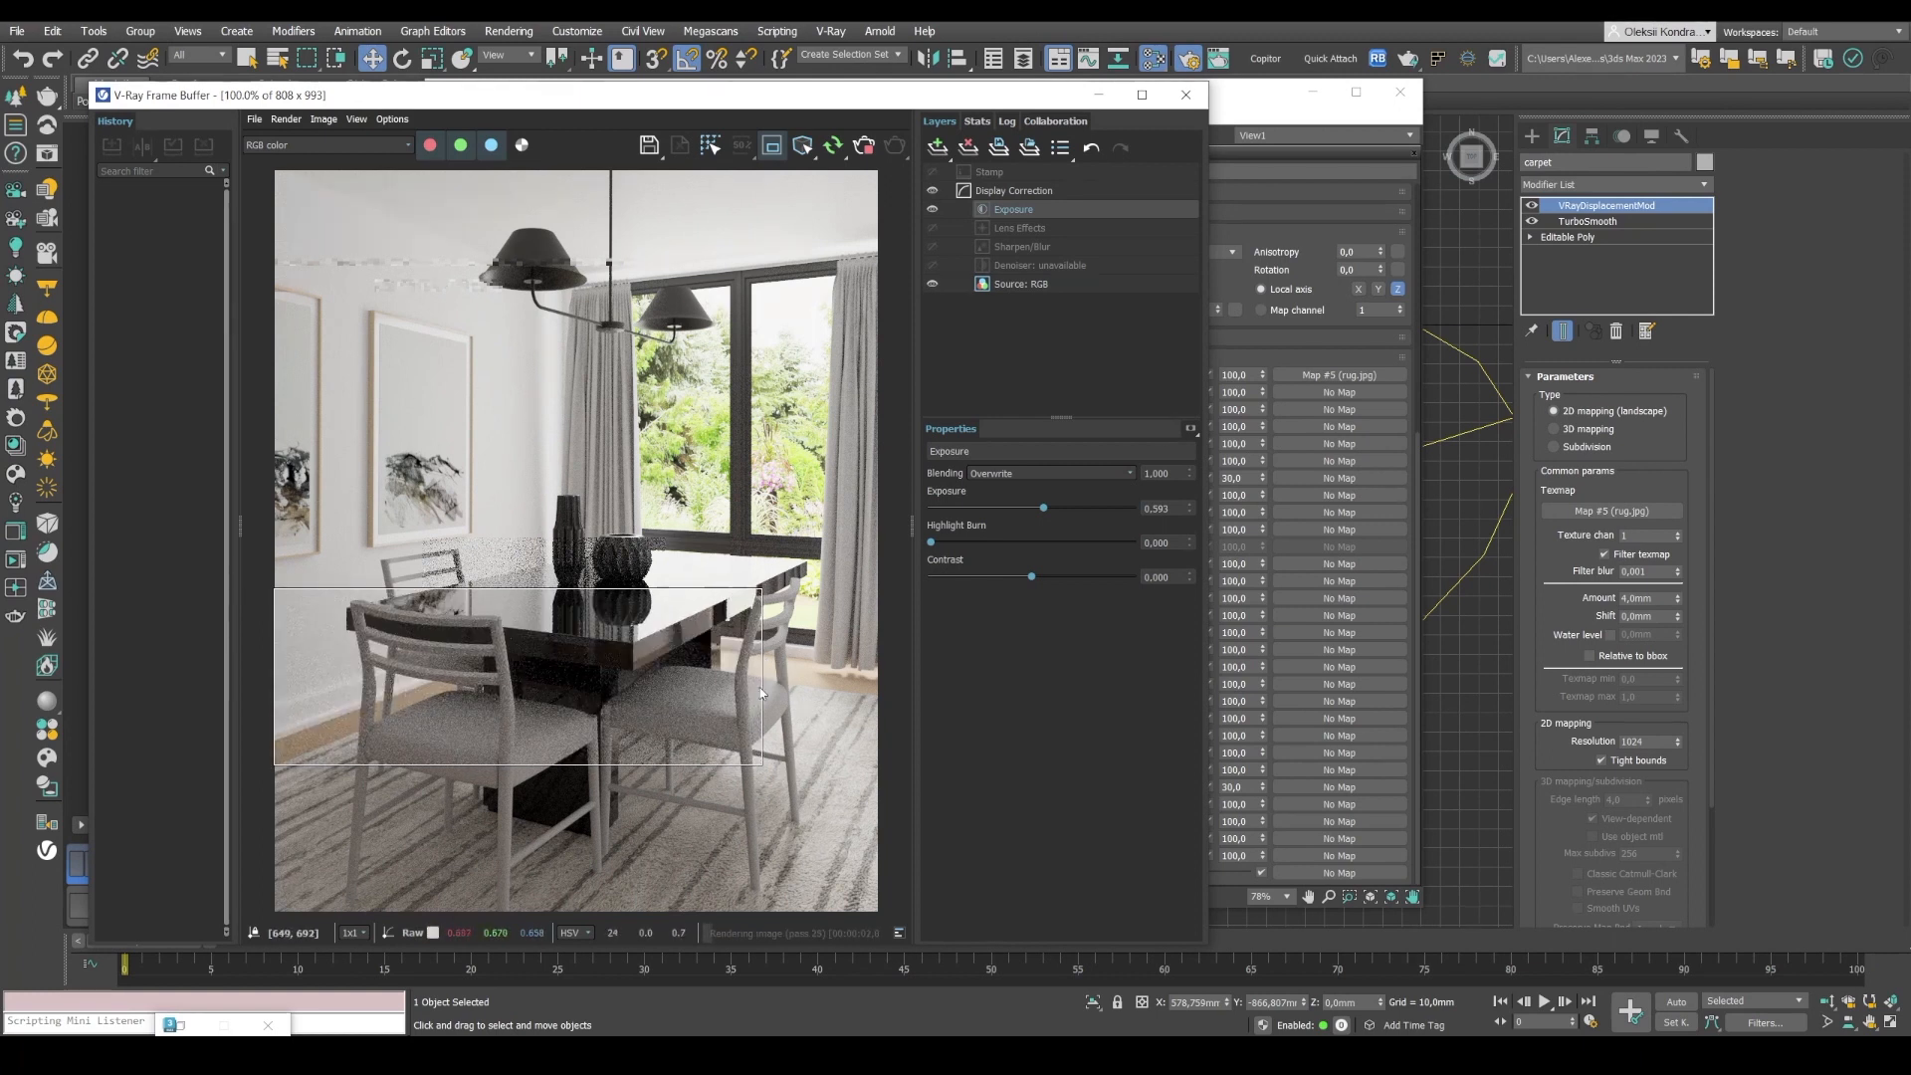
left_click(842, 1053)
middle_click_drag(1358, 567, 1692, 632)
middle_click_drag(1290, 605, 1365, 595)
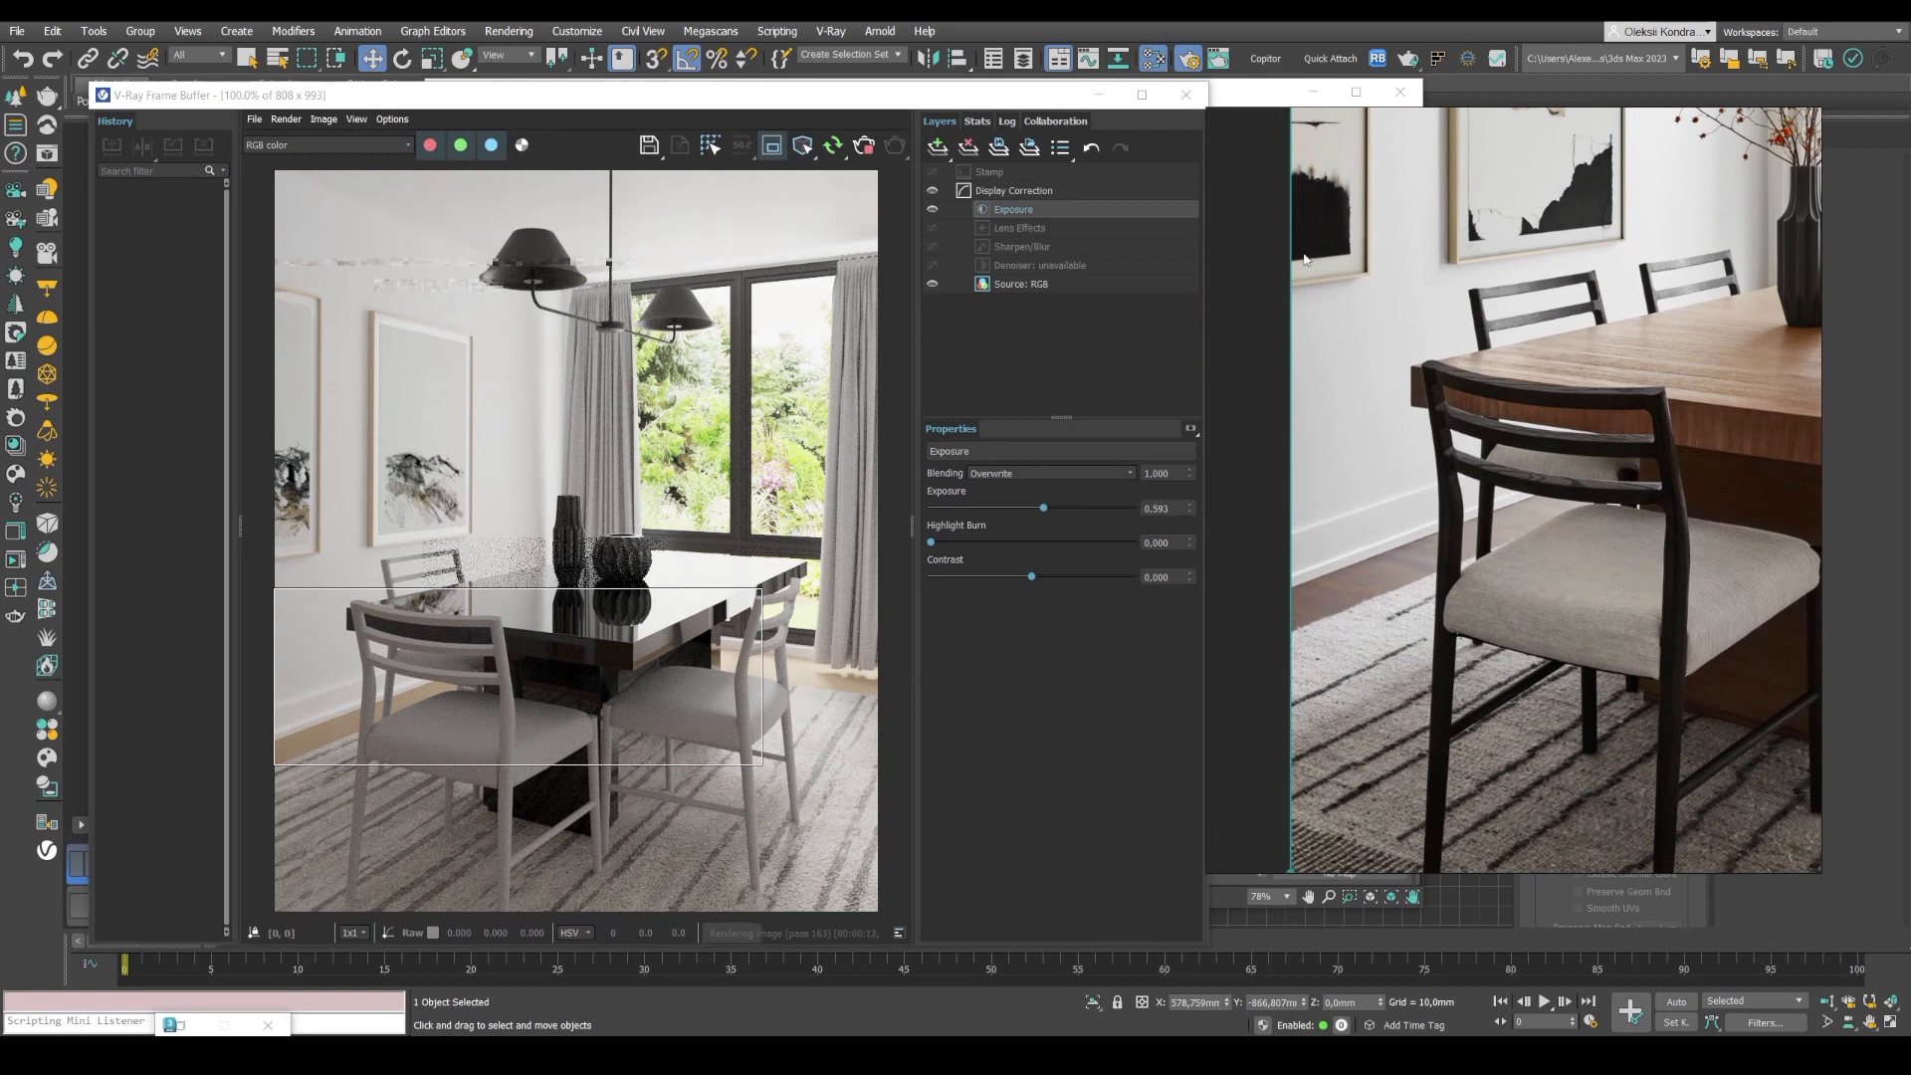
Create a new VRayMtl beside the Rug material in the graph and name it Floor.
left_click(1251, 96)
left_click_drag(505, 567, 1003, 682)
left_click(1165, 171)
type("Floor")
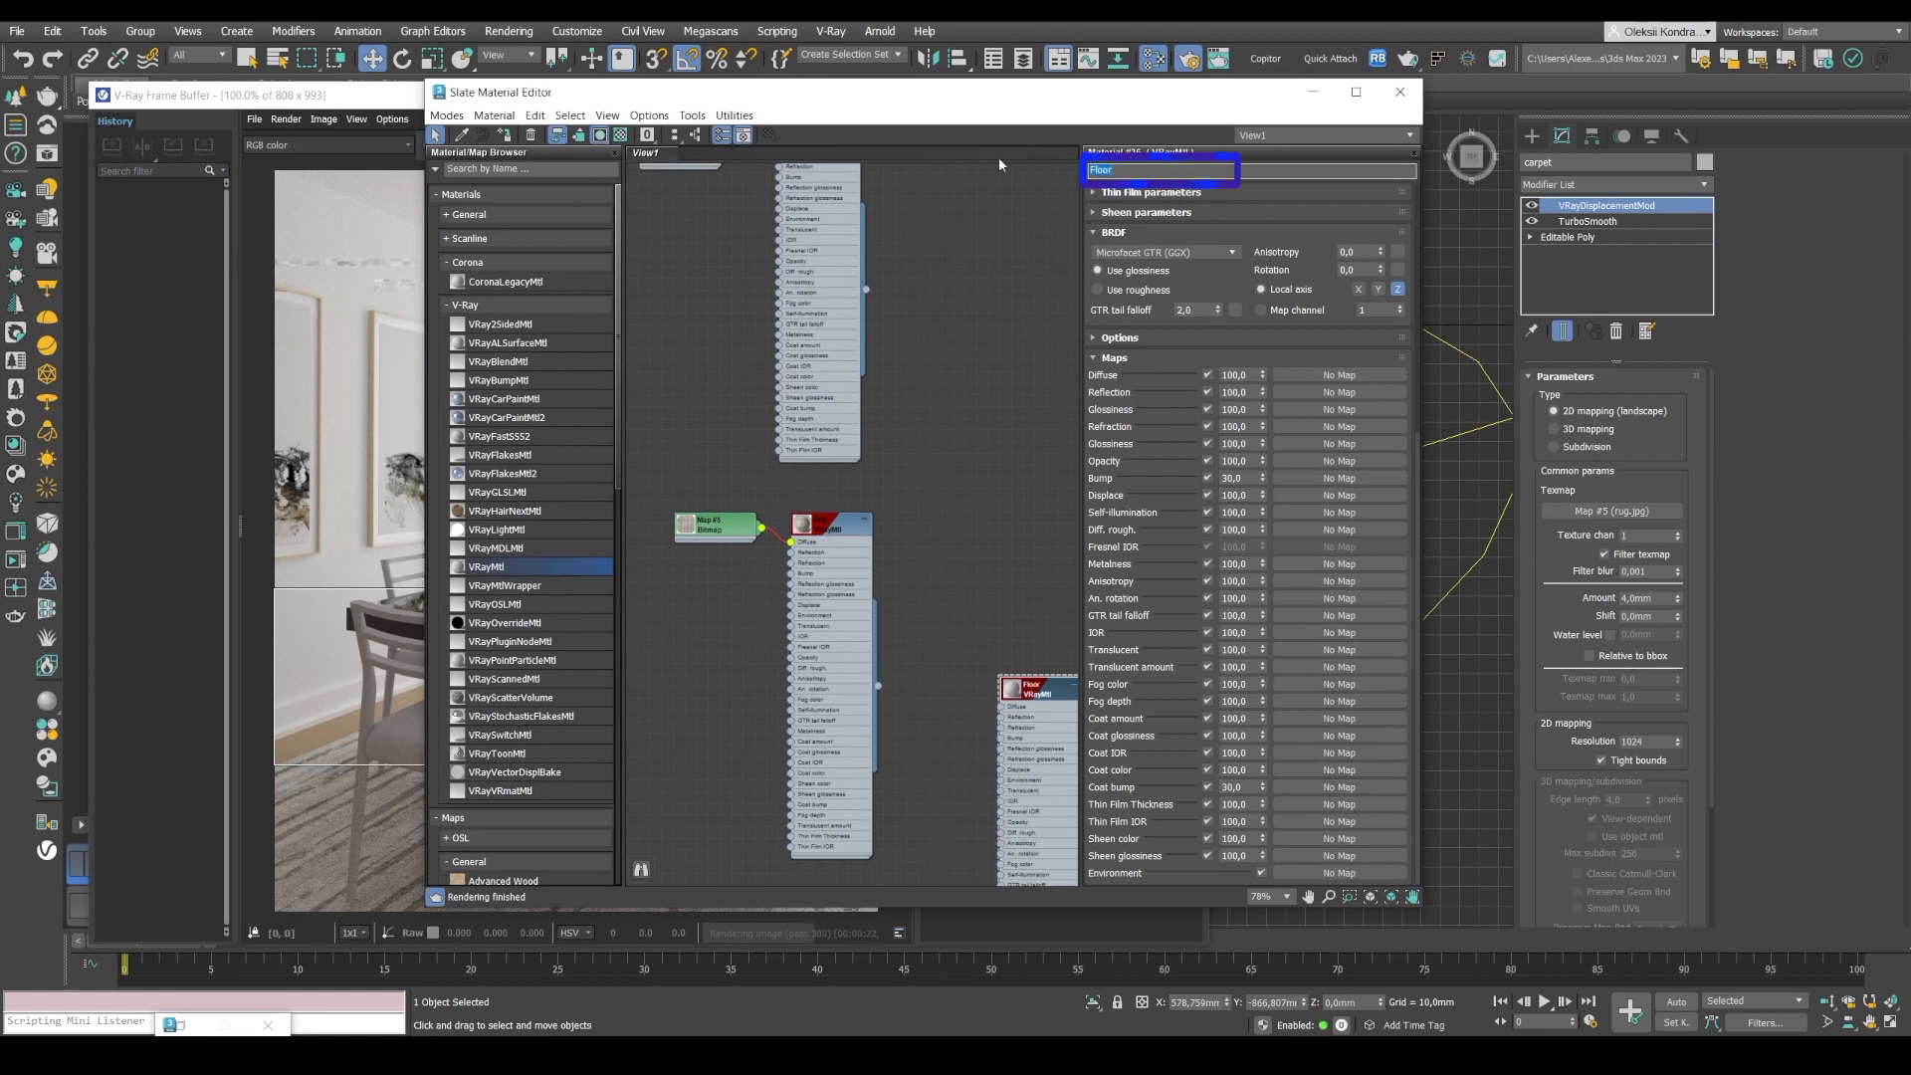
Bring the Seamless-Wood-Texture-3 image from the Maps folder into the graph beside the Floor material and show its parameters.
left_click(471, 1053)
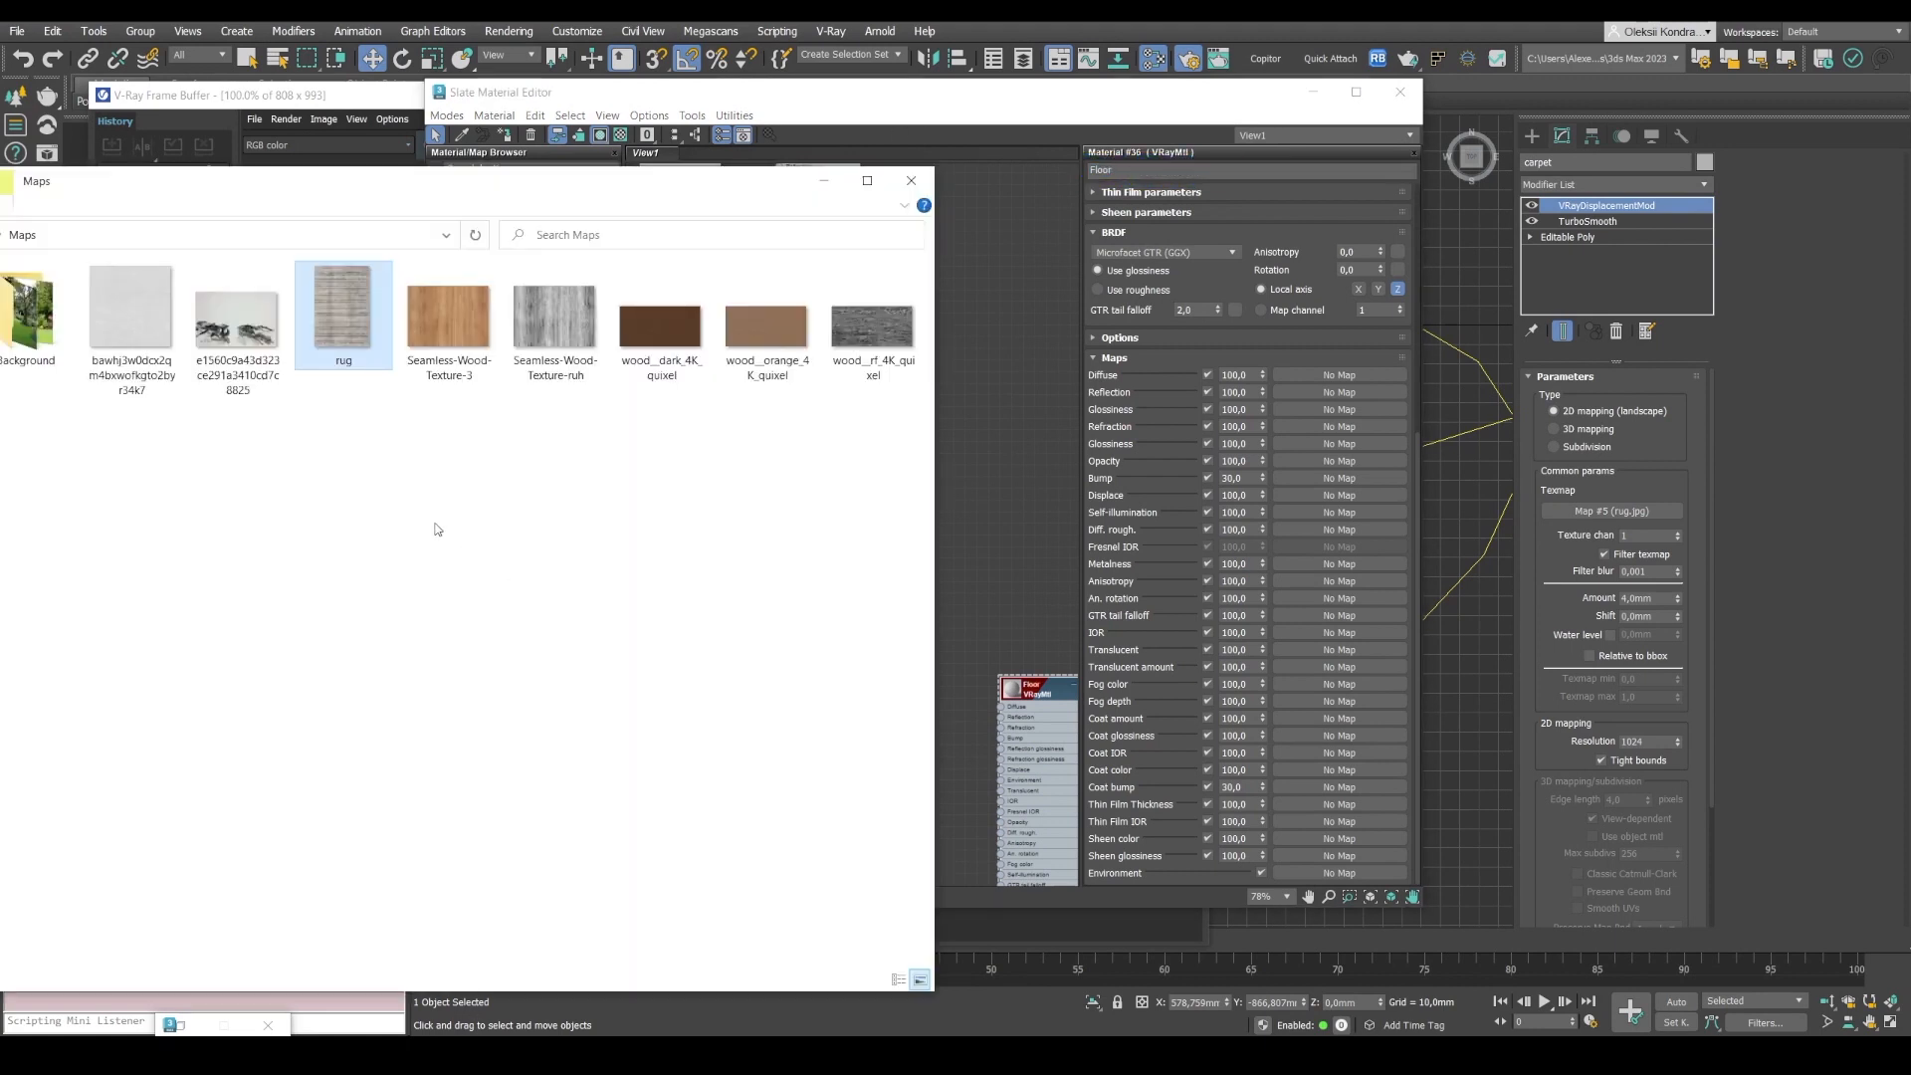
left_click(657, 320)
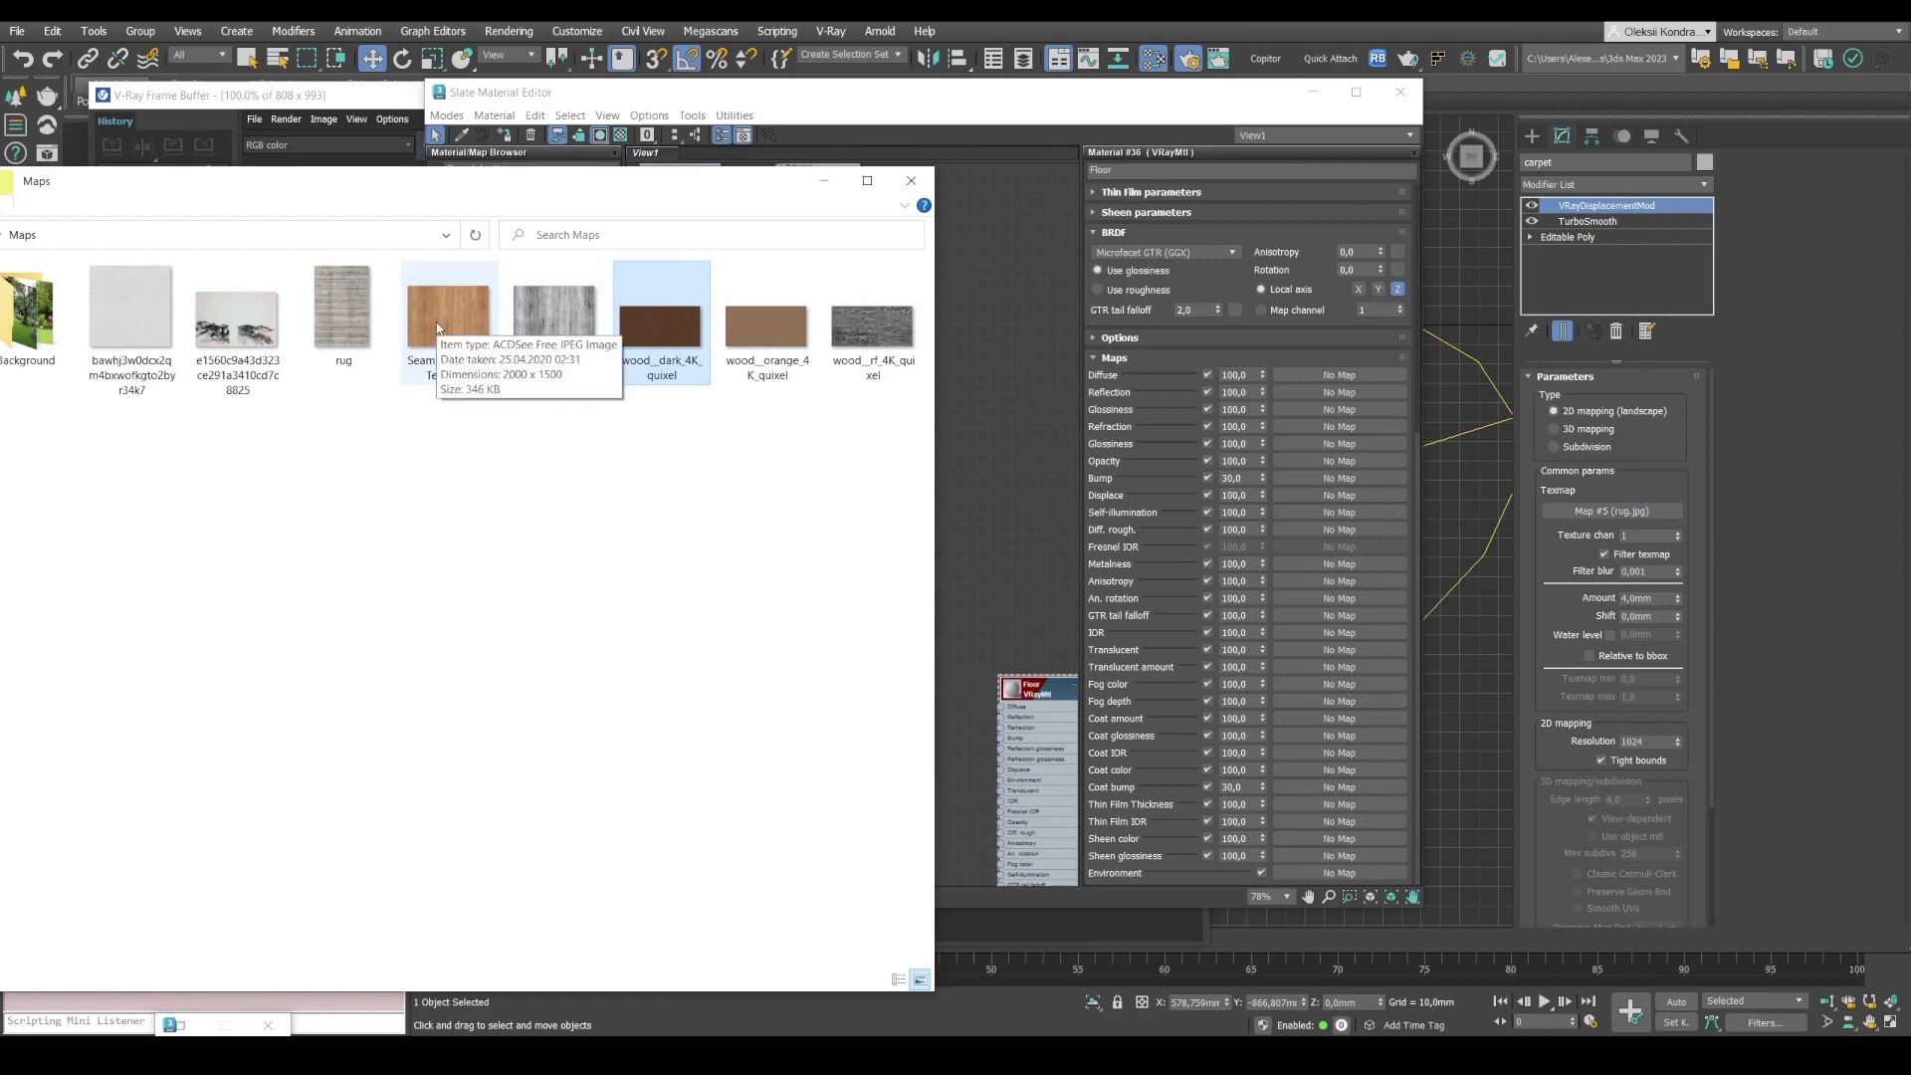
left_click_drag(450, 187, 281, 184)
left_click(292, 351)
left_click_drag(291, 350, 916, 737)
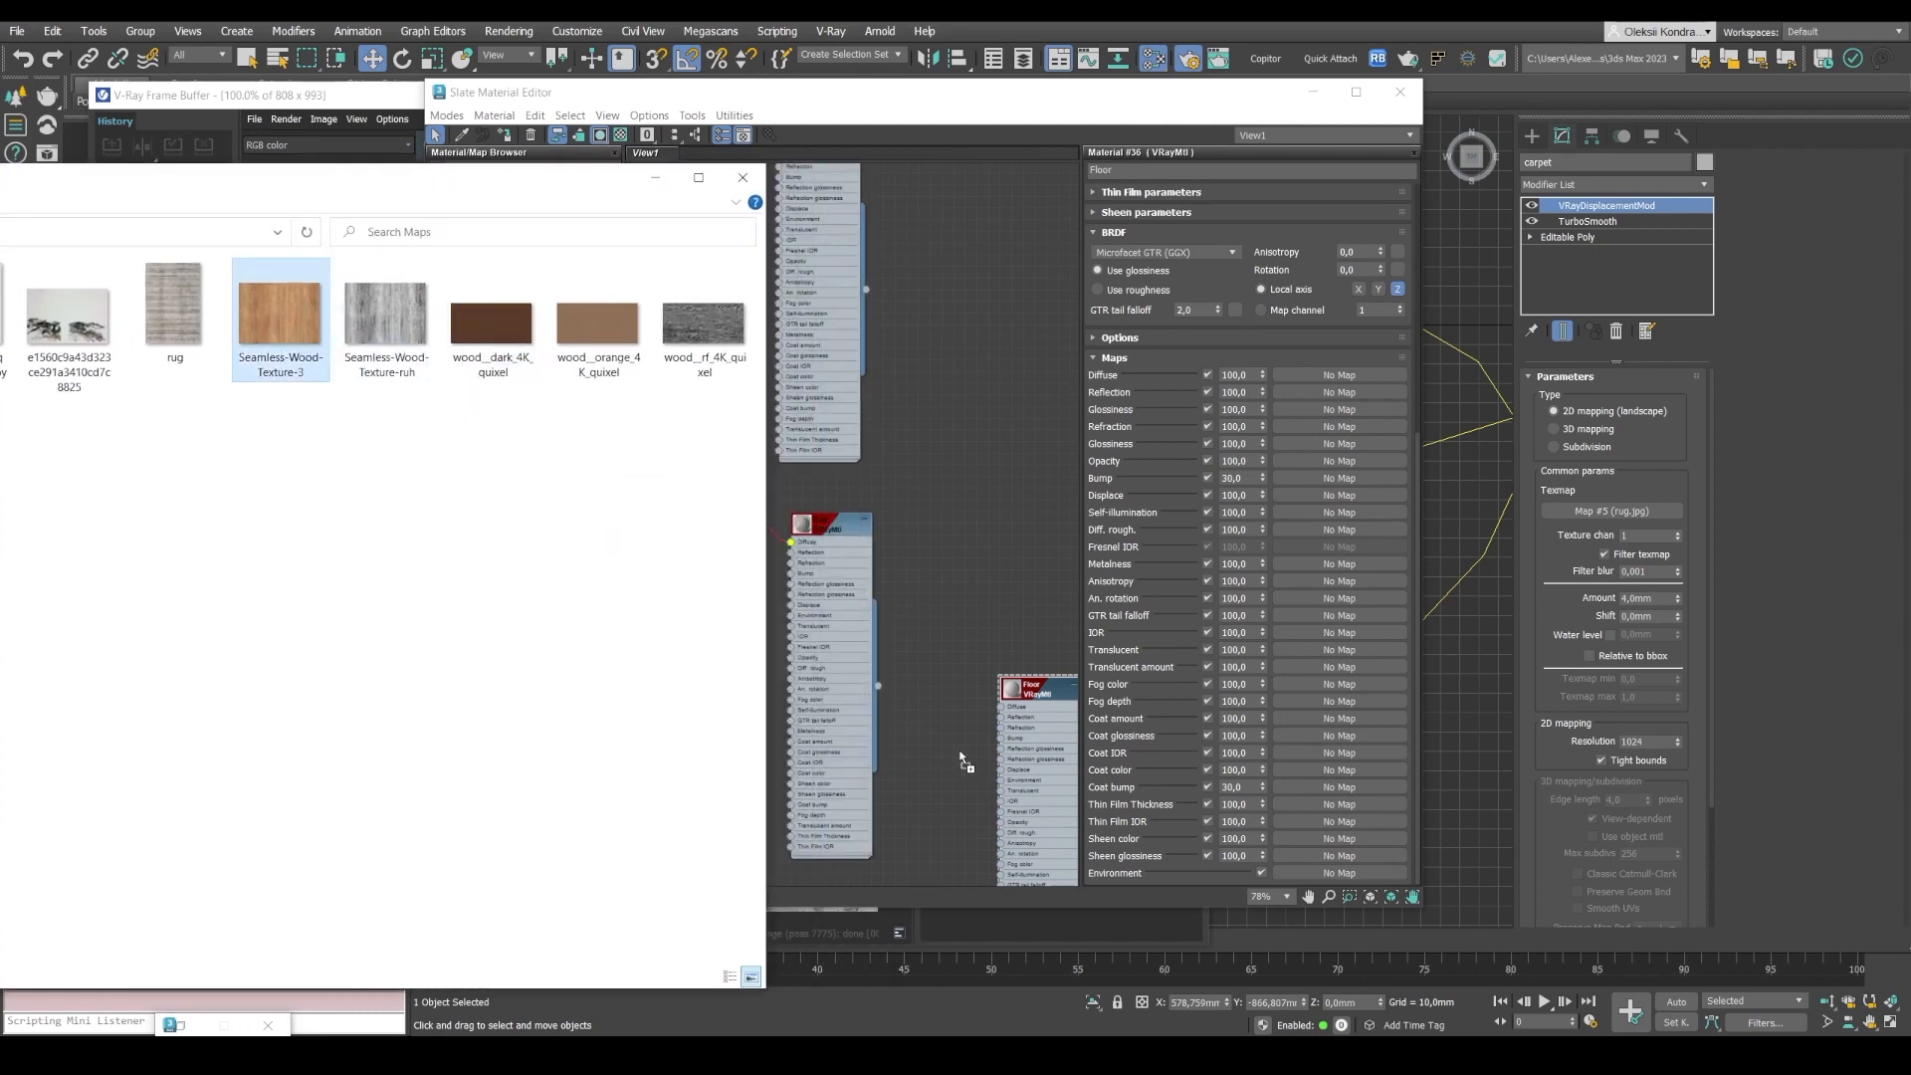
double_click(941, 726)
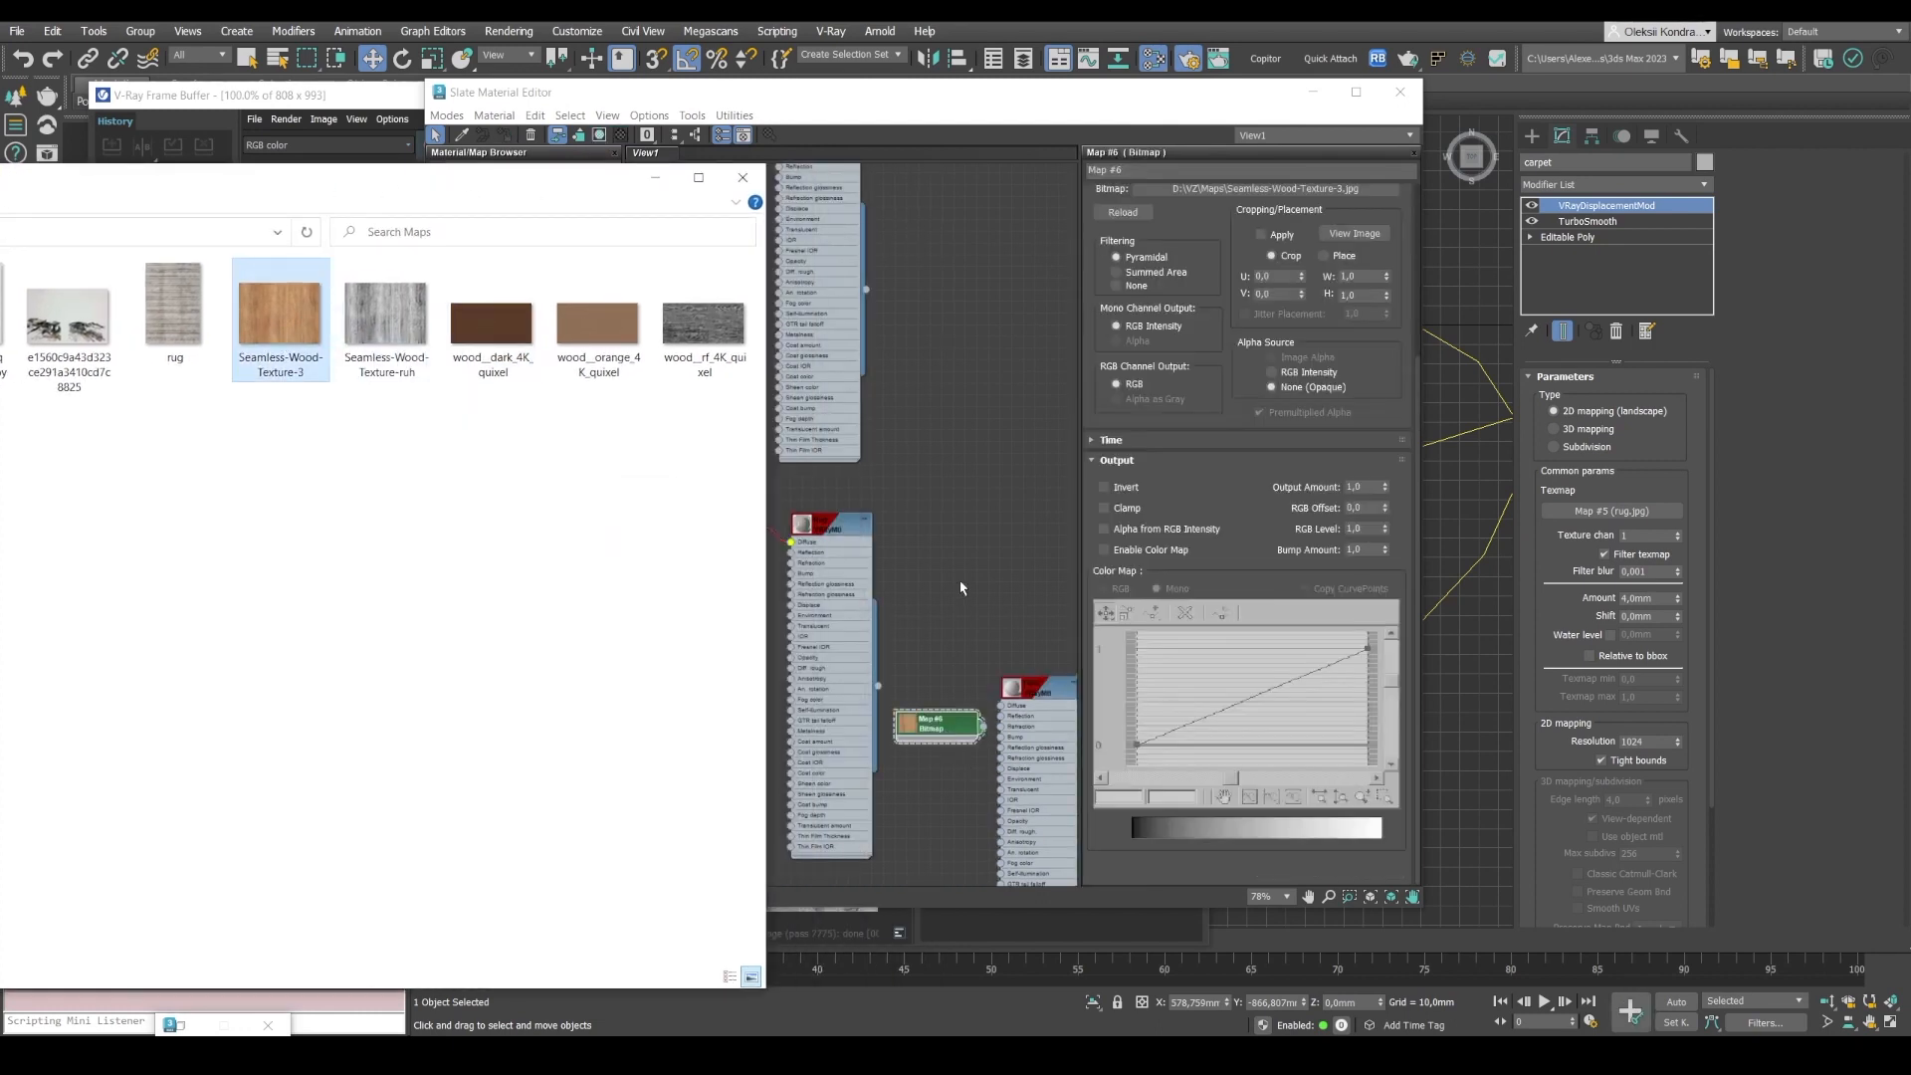
Connect the wood texture bitmap to the Diffuse input of the Floor material.
left_click(655, 177)
scroll(978, 716, "up", 3)
left_click_drag(962, 714, 987, 683)
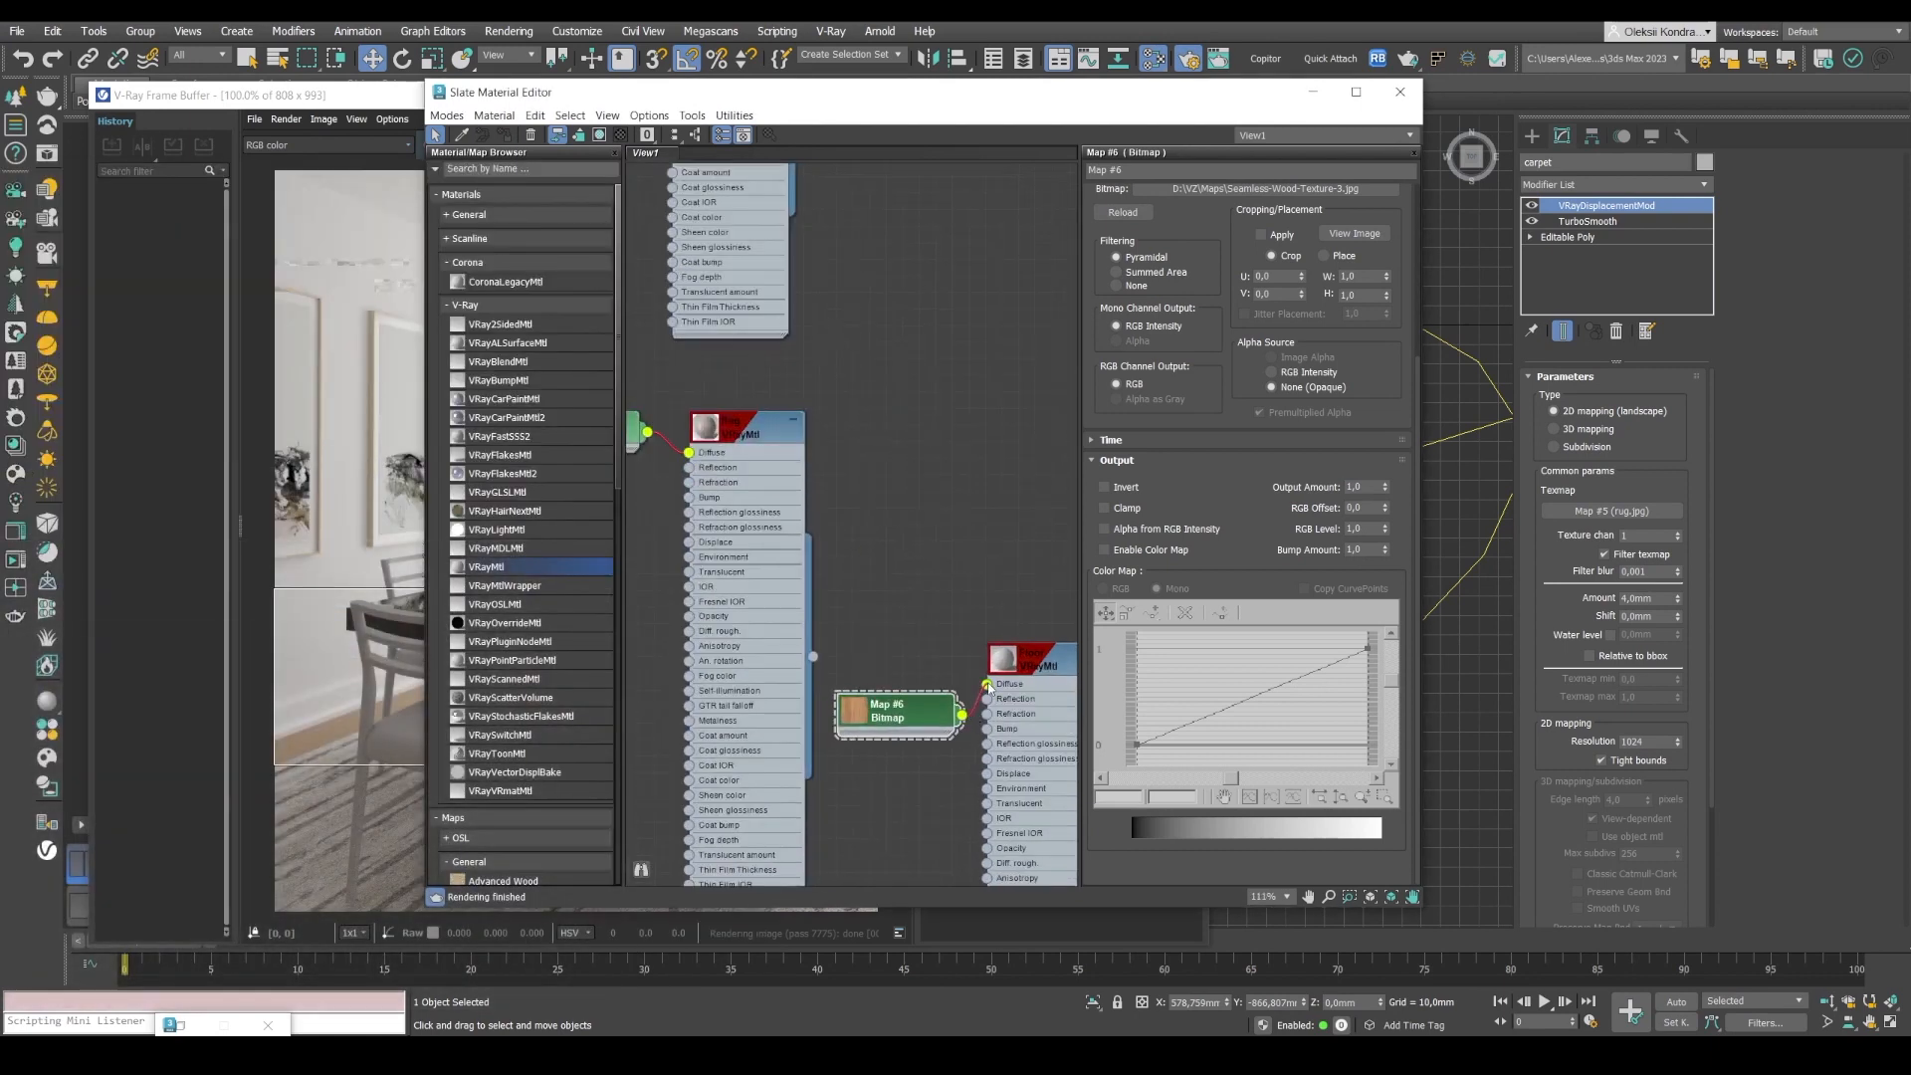
Assign the Floor material to the floor object and check the wood texture in the render.
left_click_drag(749, 104, 1305, 101)
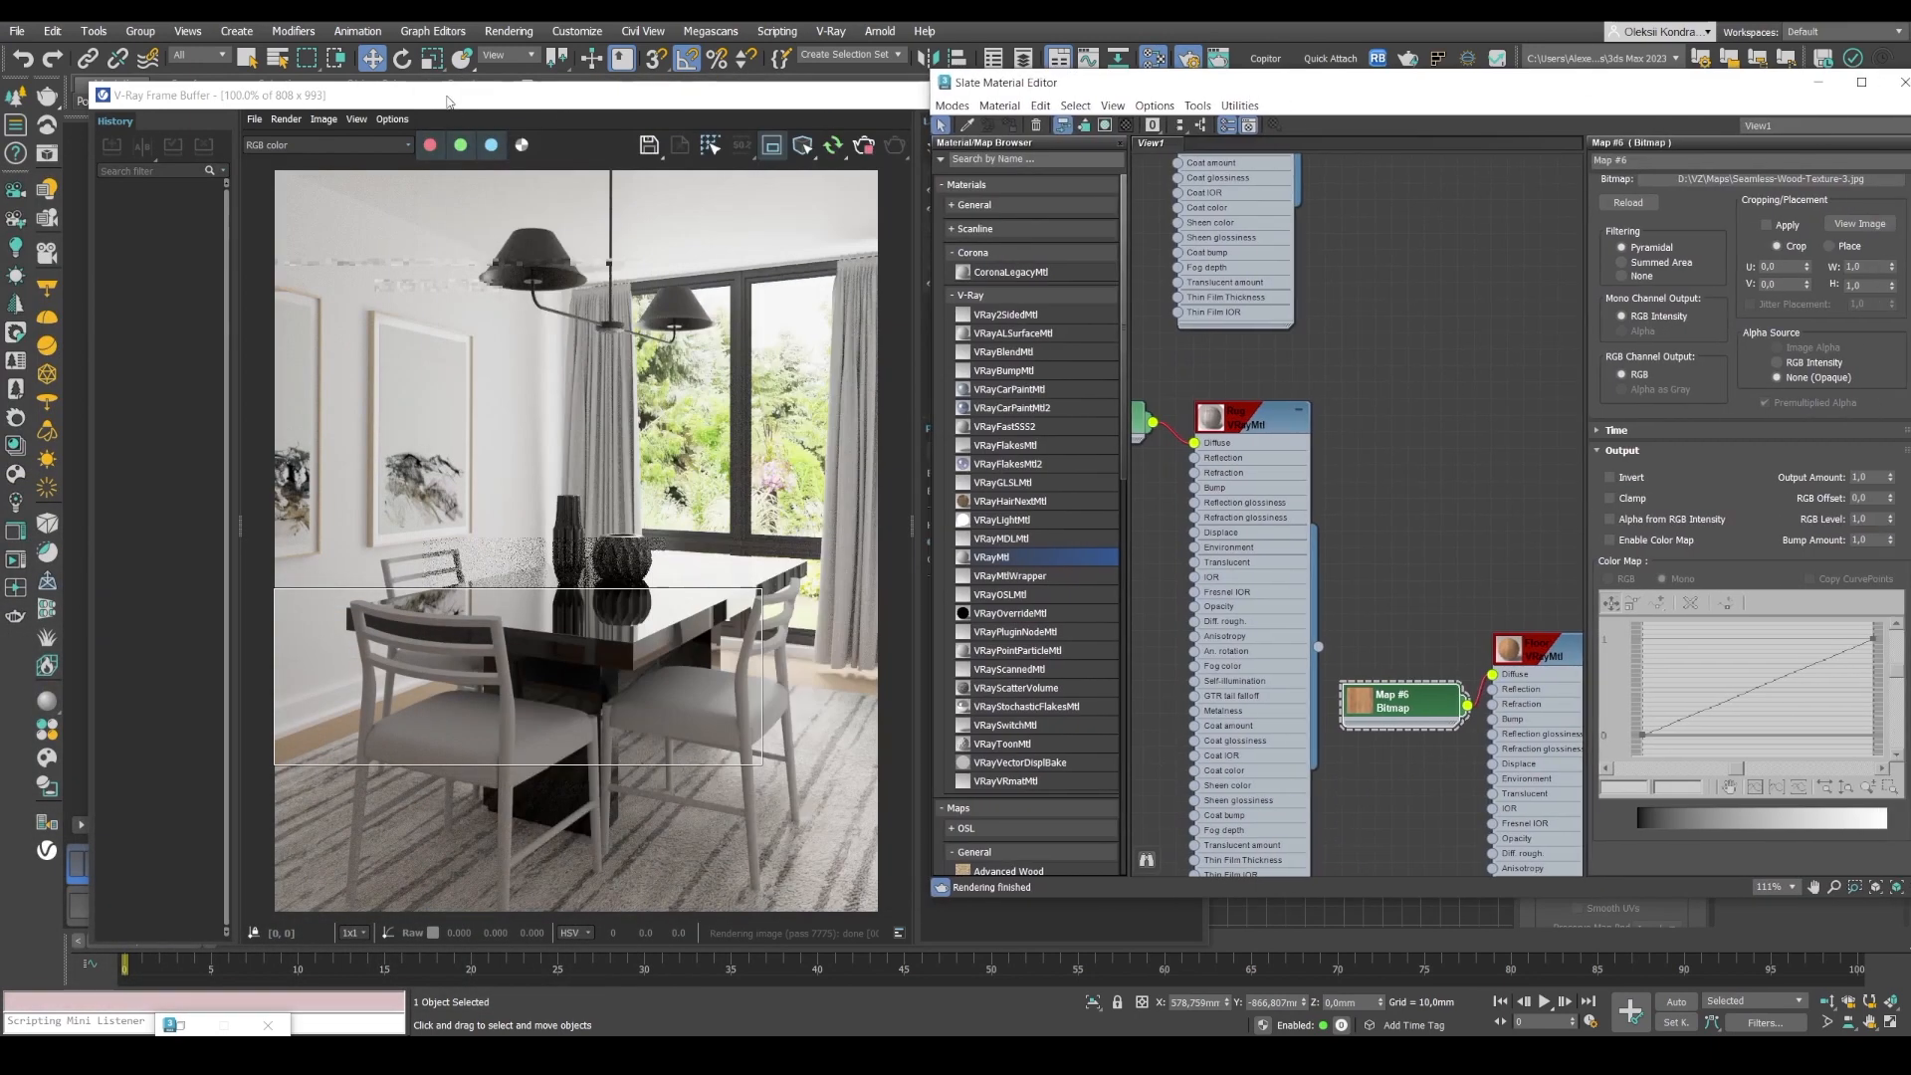
left_click_drag(448, 96, 848, 73)
key("F3")
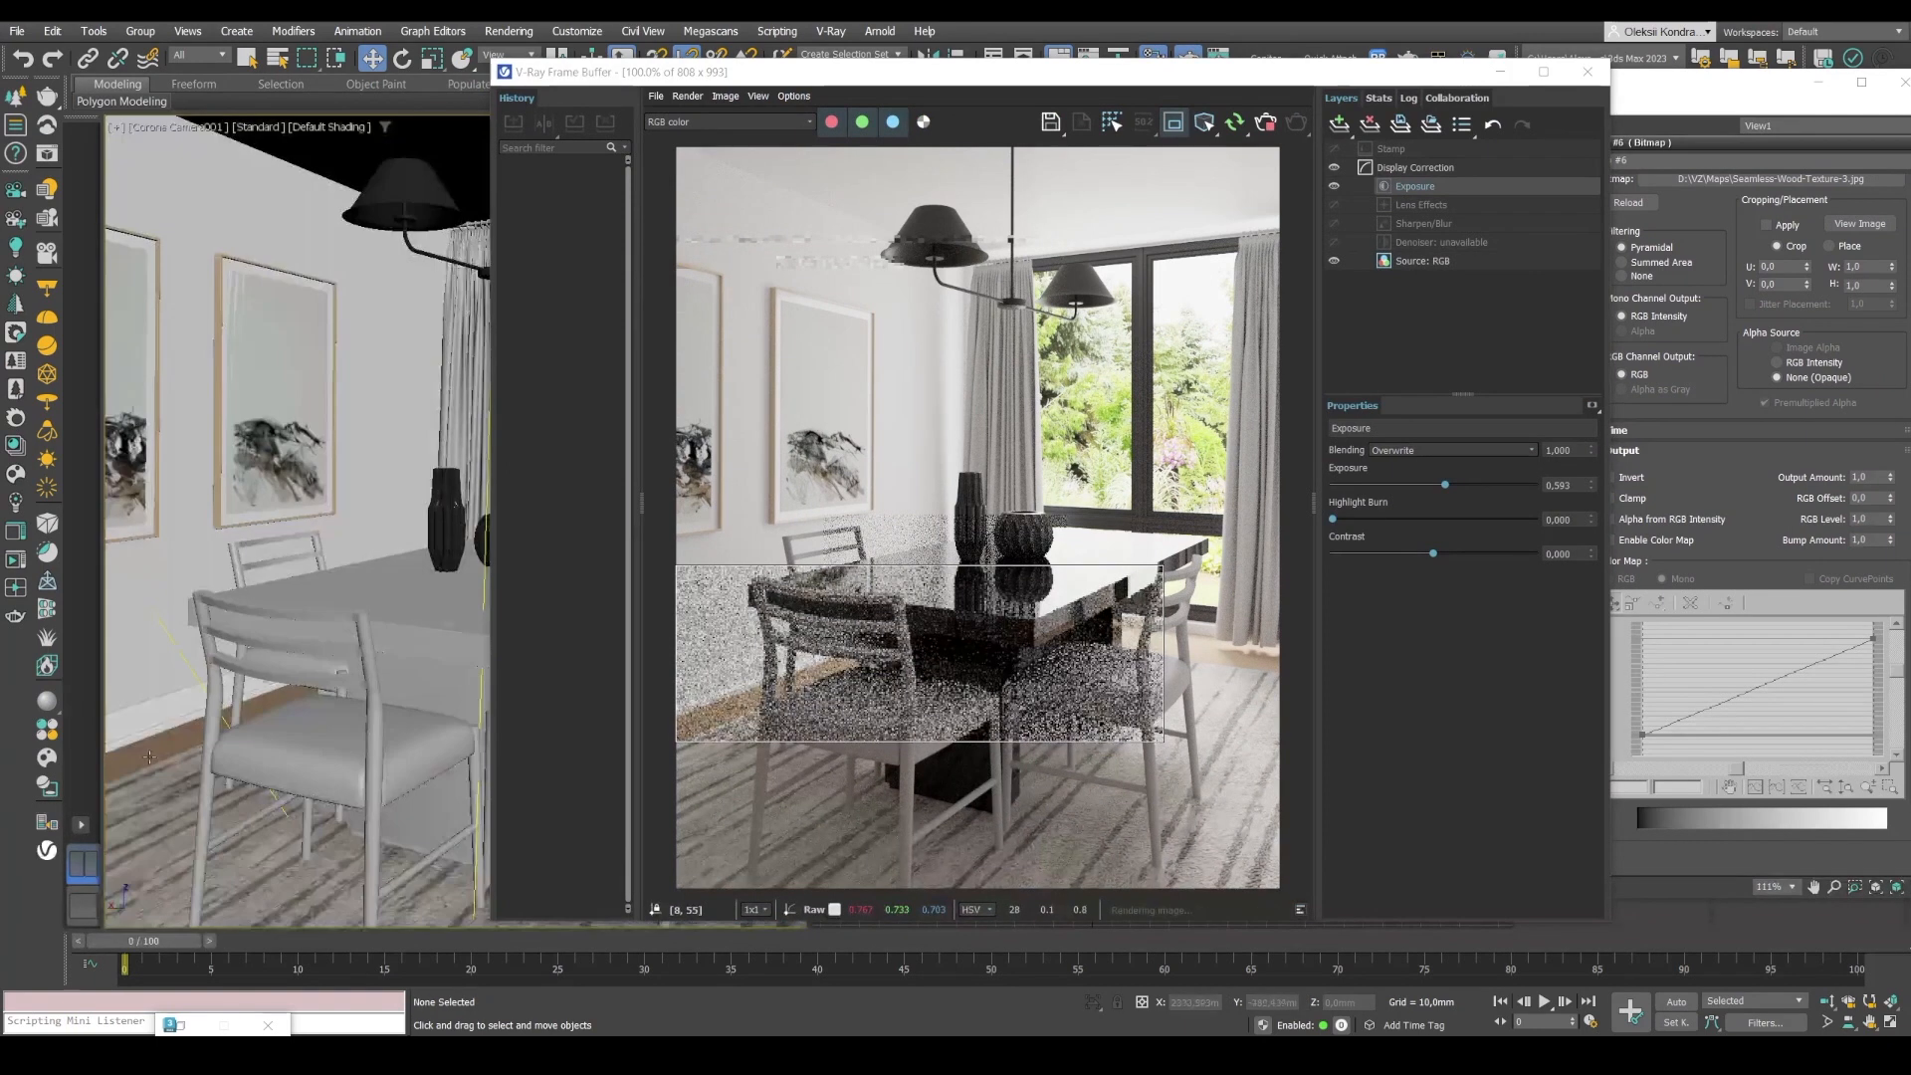
left_click(1672, 101)
left_click(1009, 127)
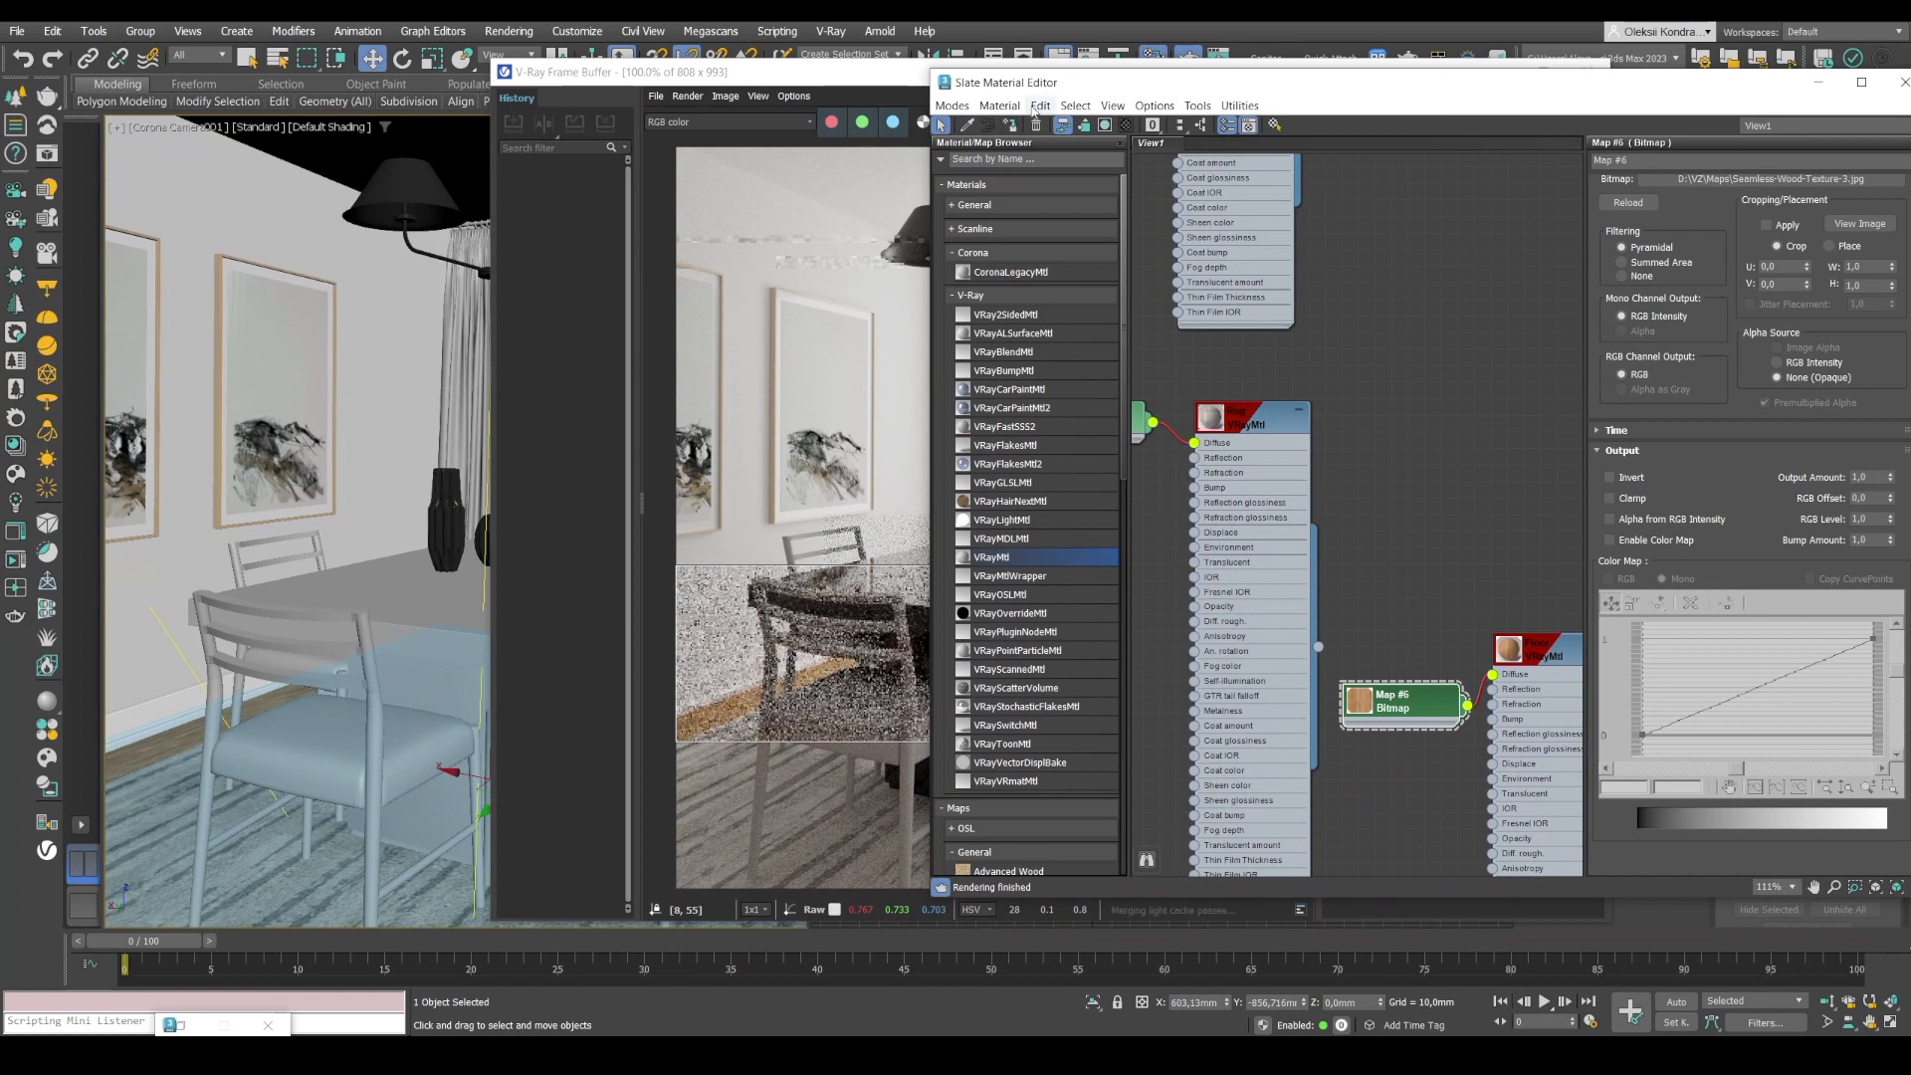
scroll(724, 709, "up", 3)
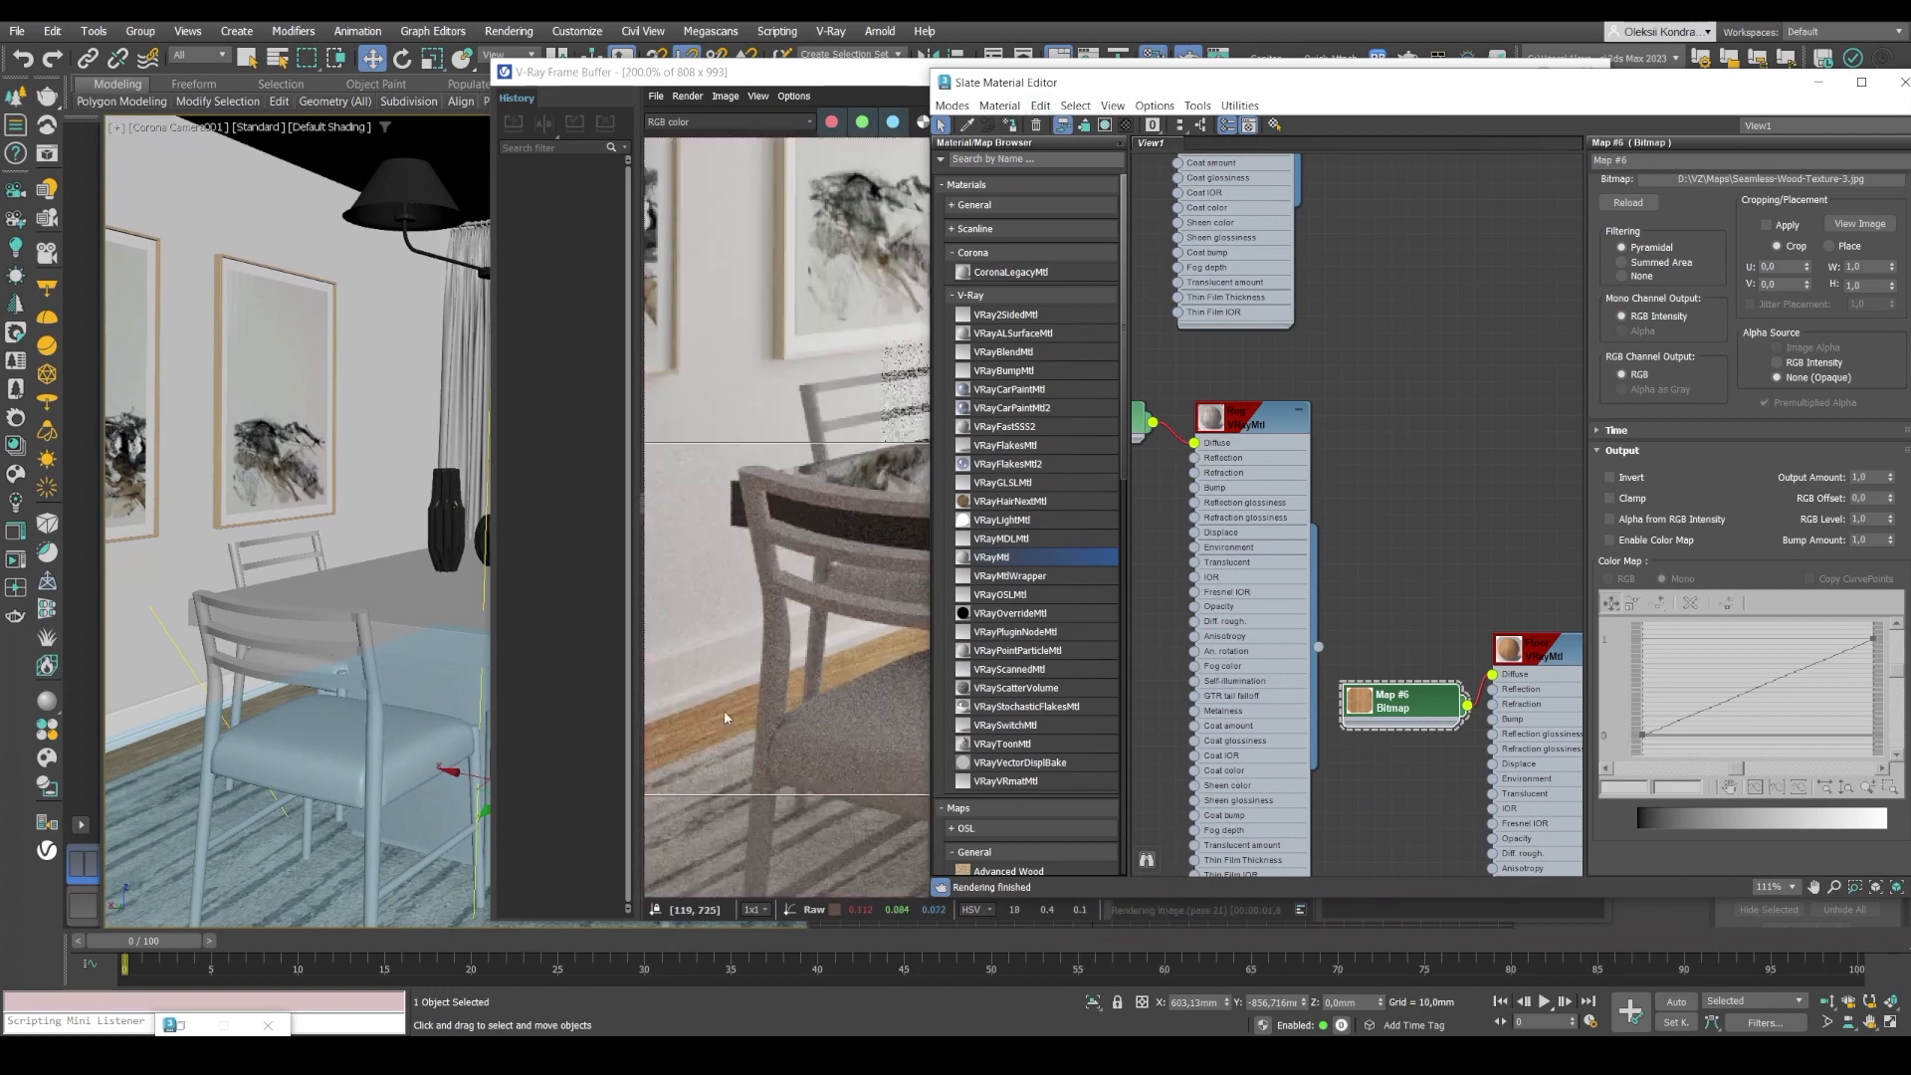
scroll(695, 712, "down", 3)
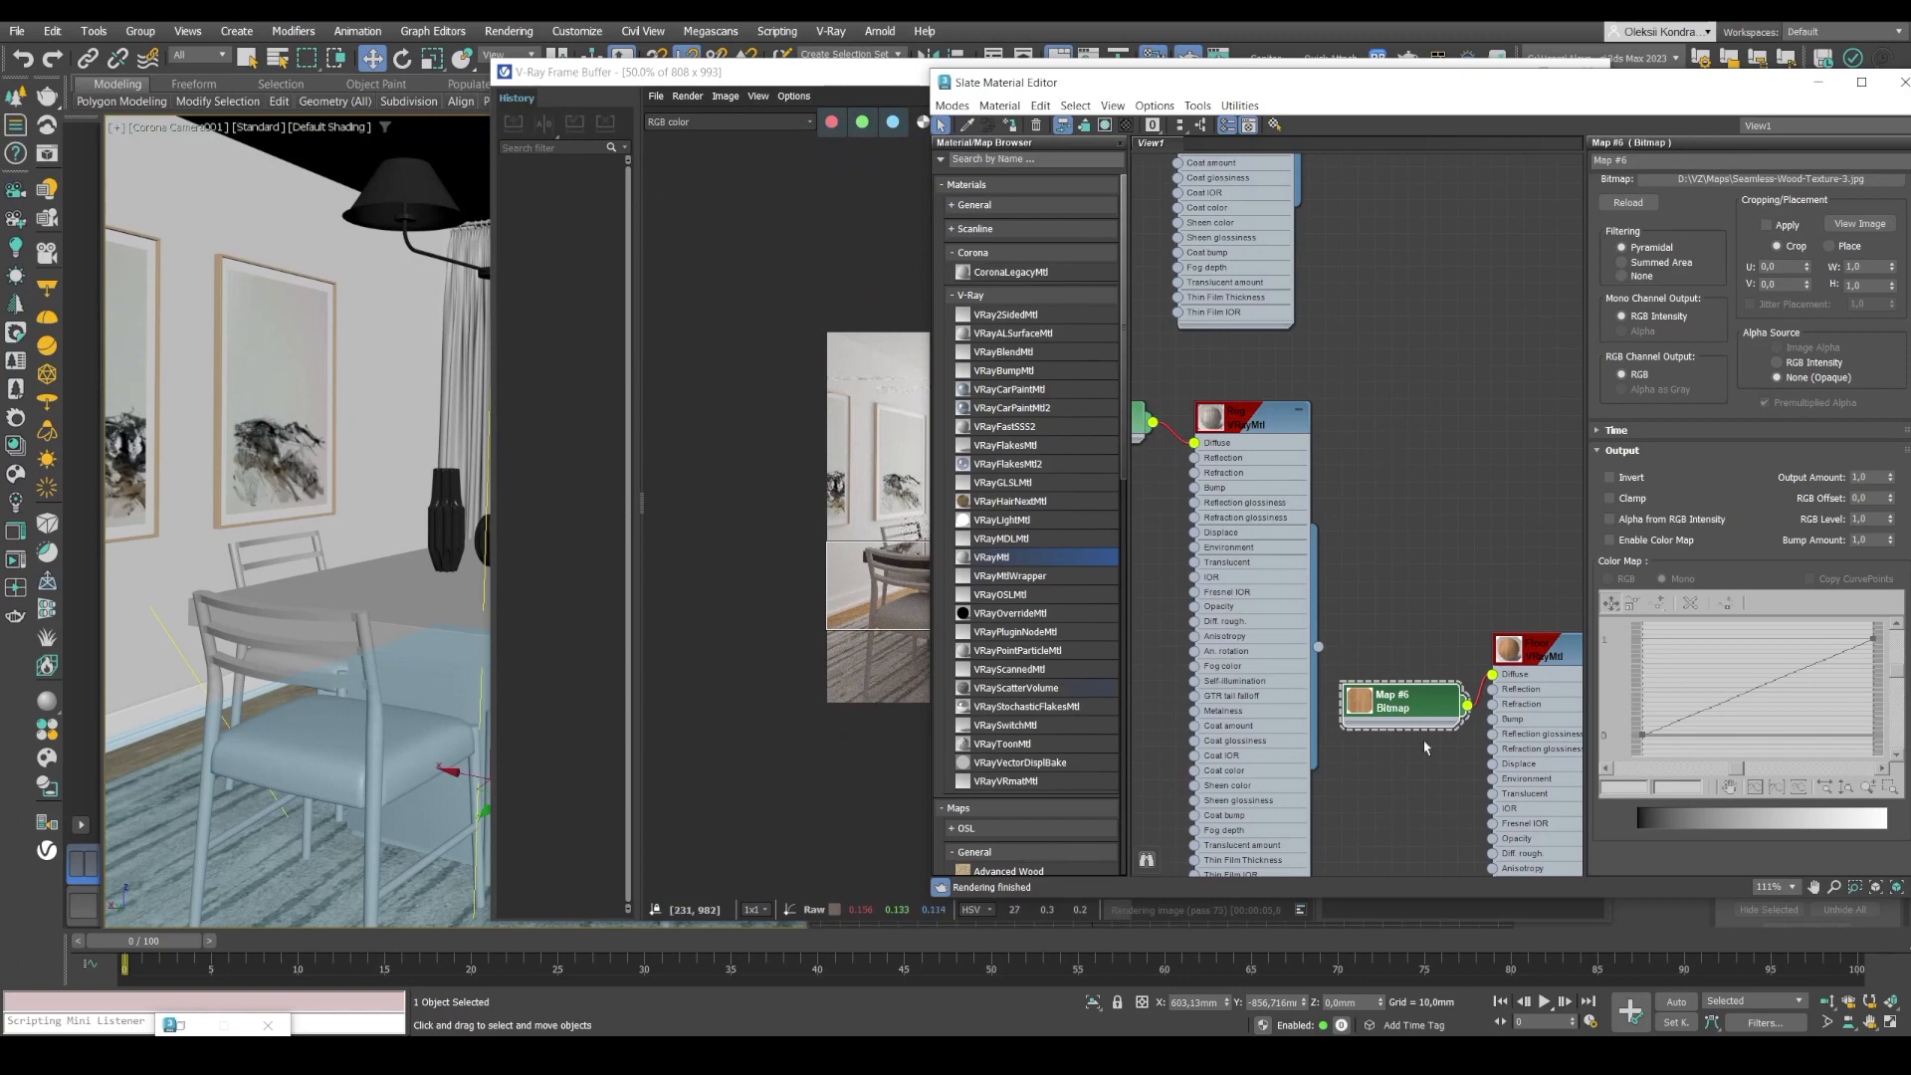
Rotate the Seamless-Wood-Texture-3 bitmap by setting its W angle to 90, and clear the material editor out of view.
left_click_drag(1555, 85, 1354, 77)
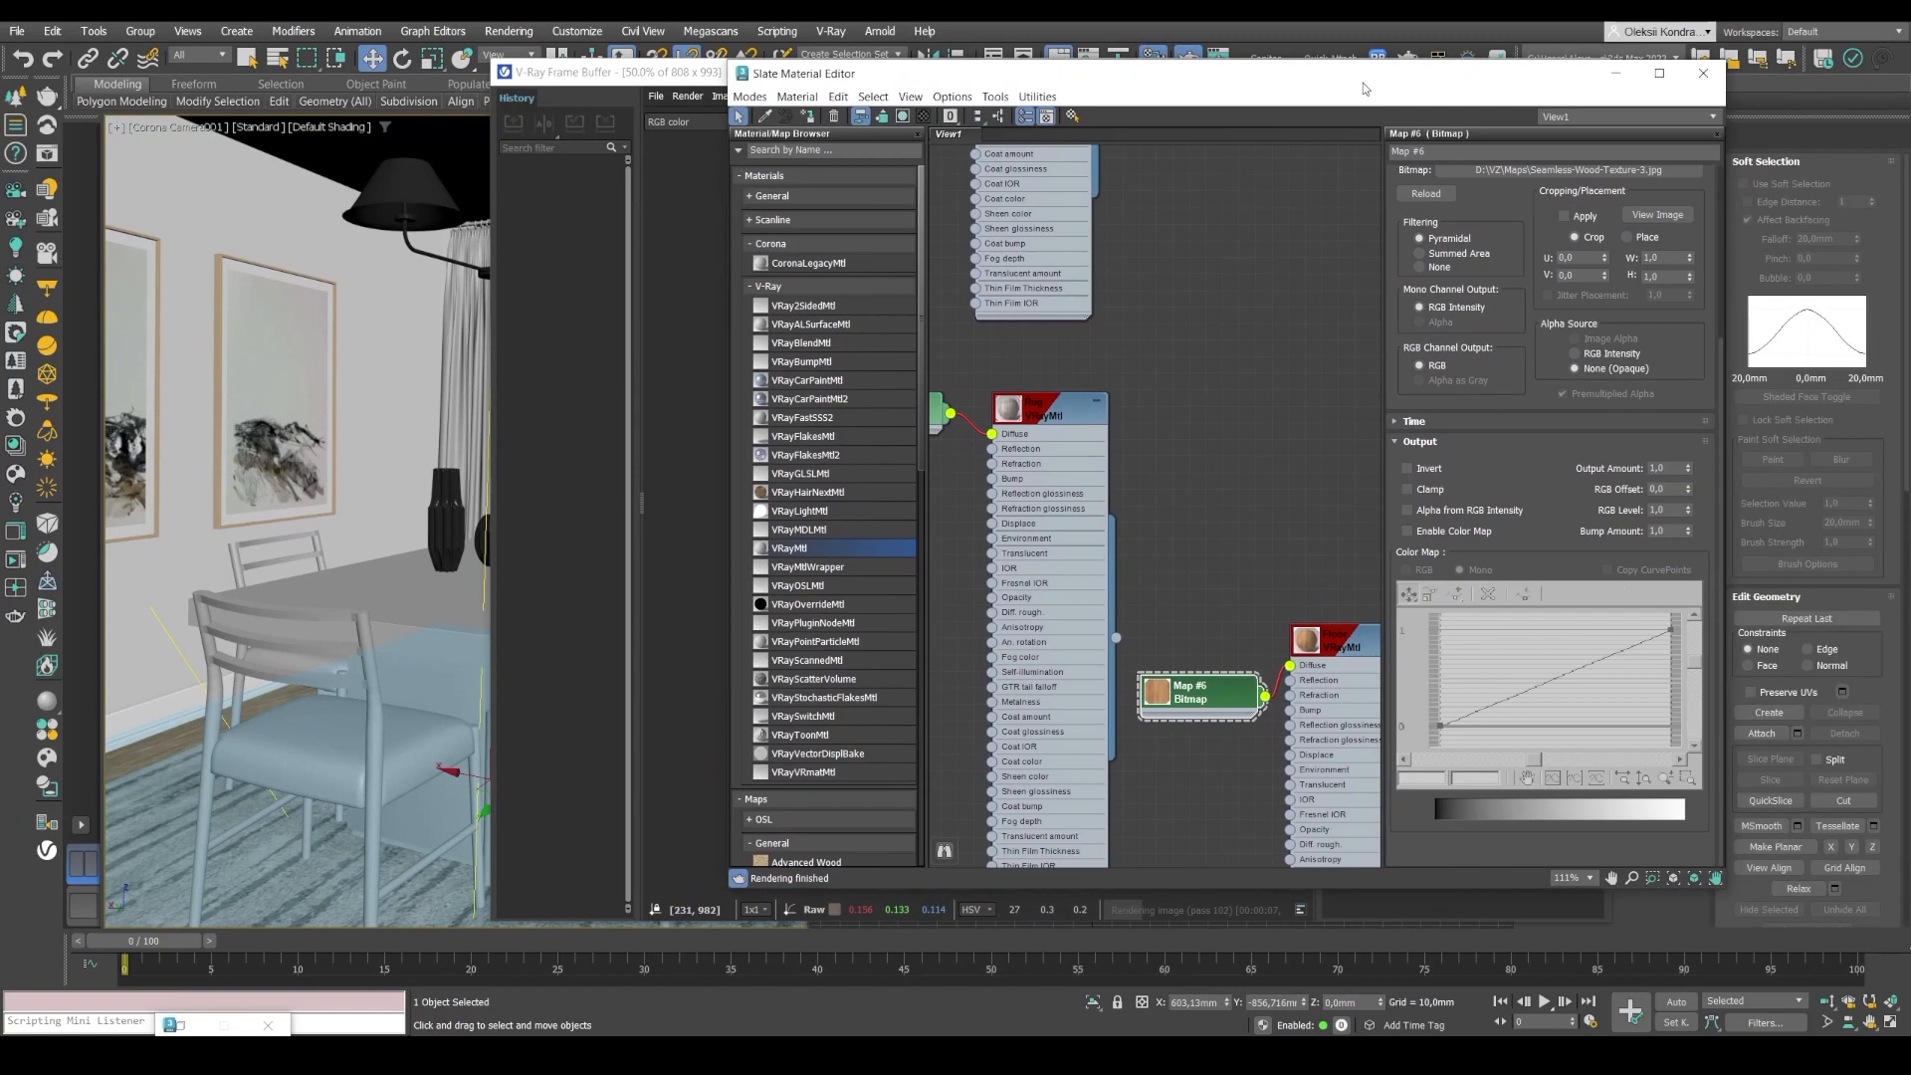
scroll(1657, 289, "up", 1)
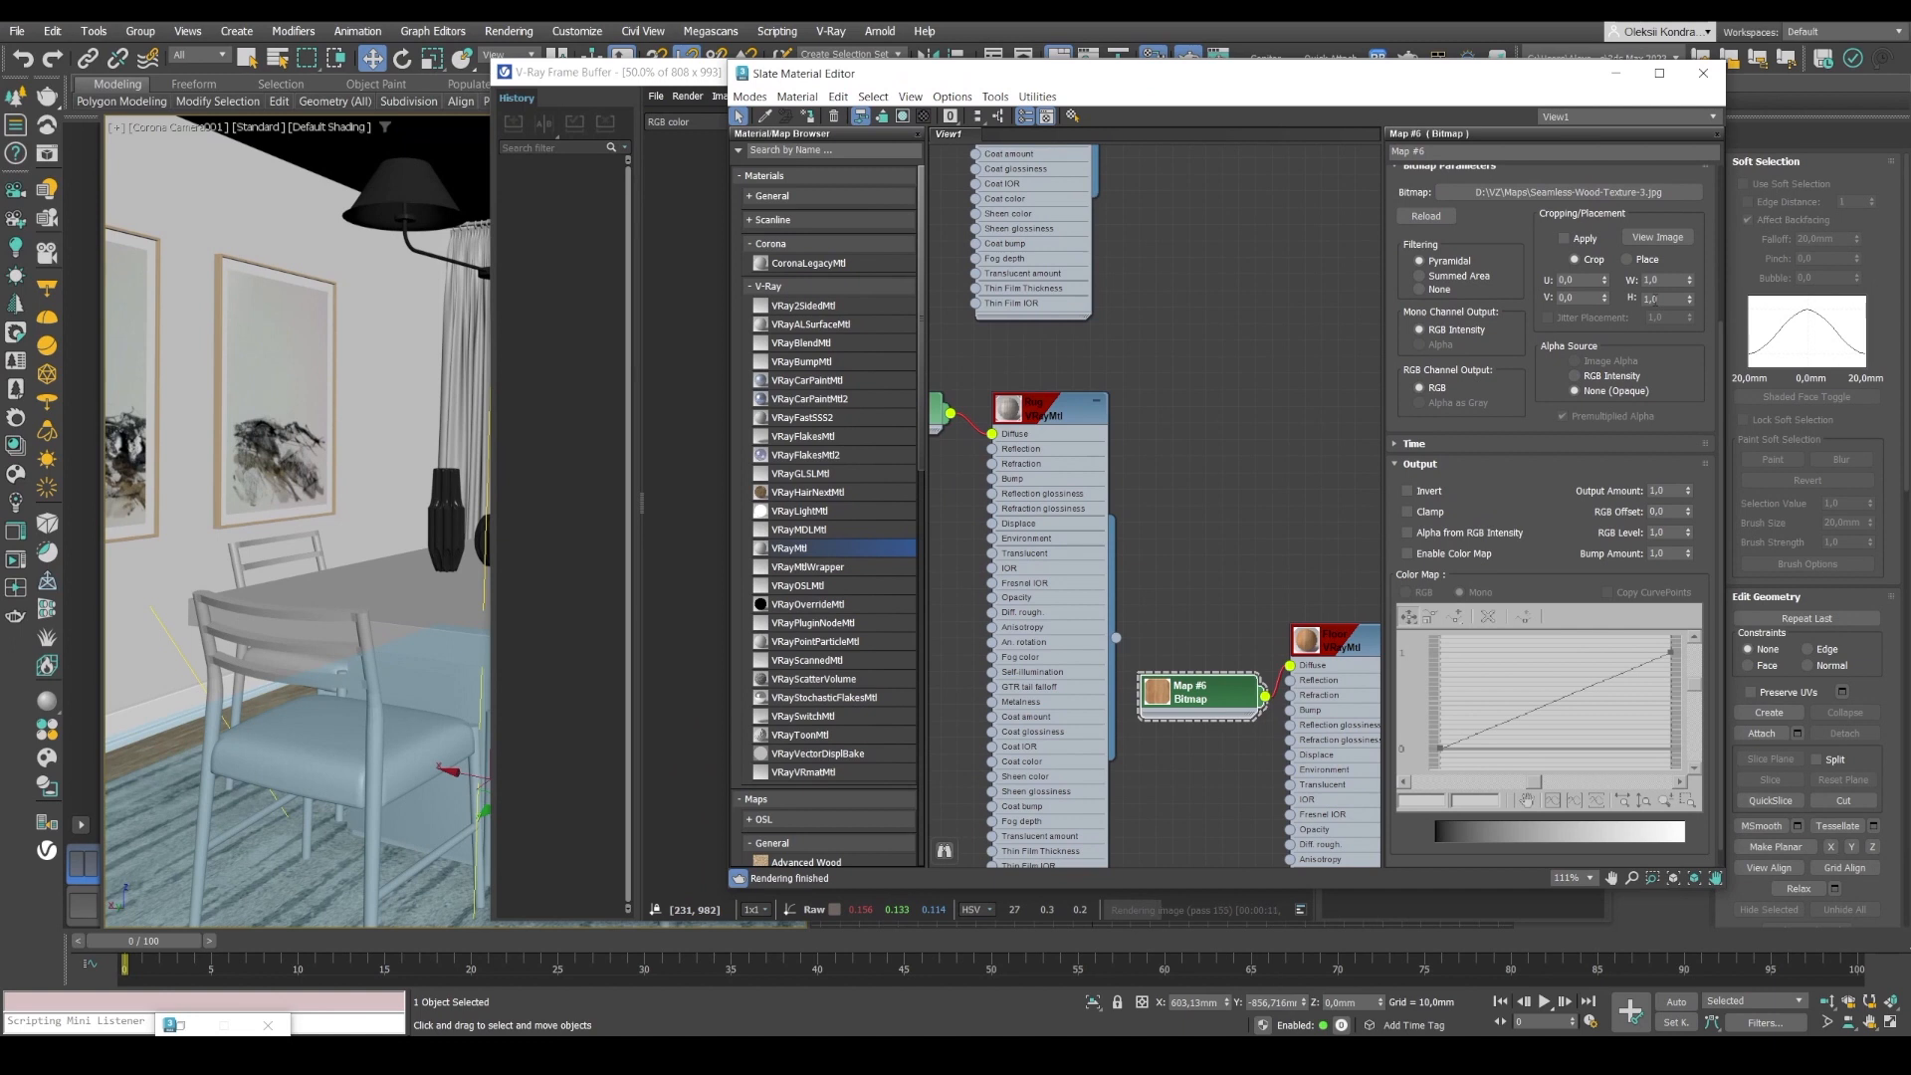
scroll(1652, 279, "up", 5)
left_click_drag(1674, 301, 1629, 306)
type("90")
key("Return")
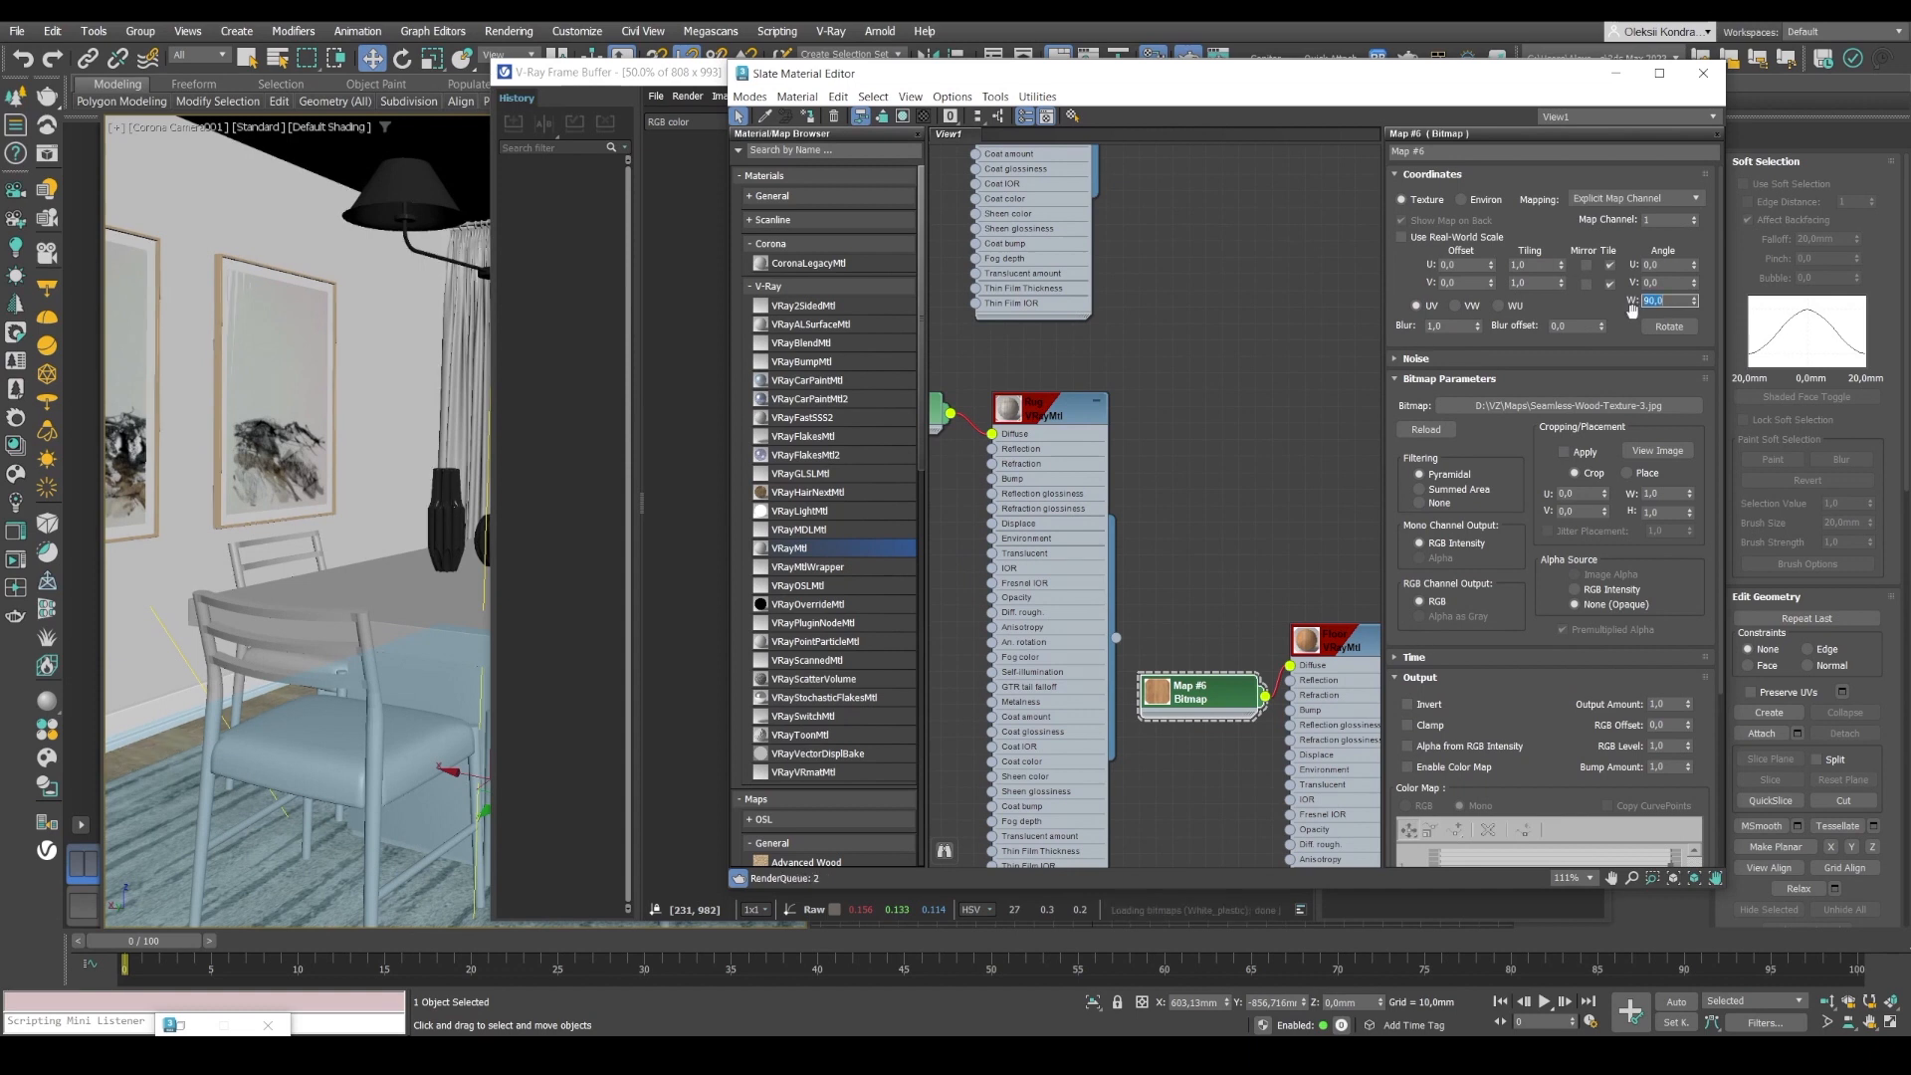
left_click(1614, 76)
left_click_drag(1368, 82, 852, 83)
left_click(1597, 186)
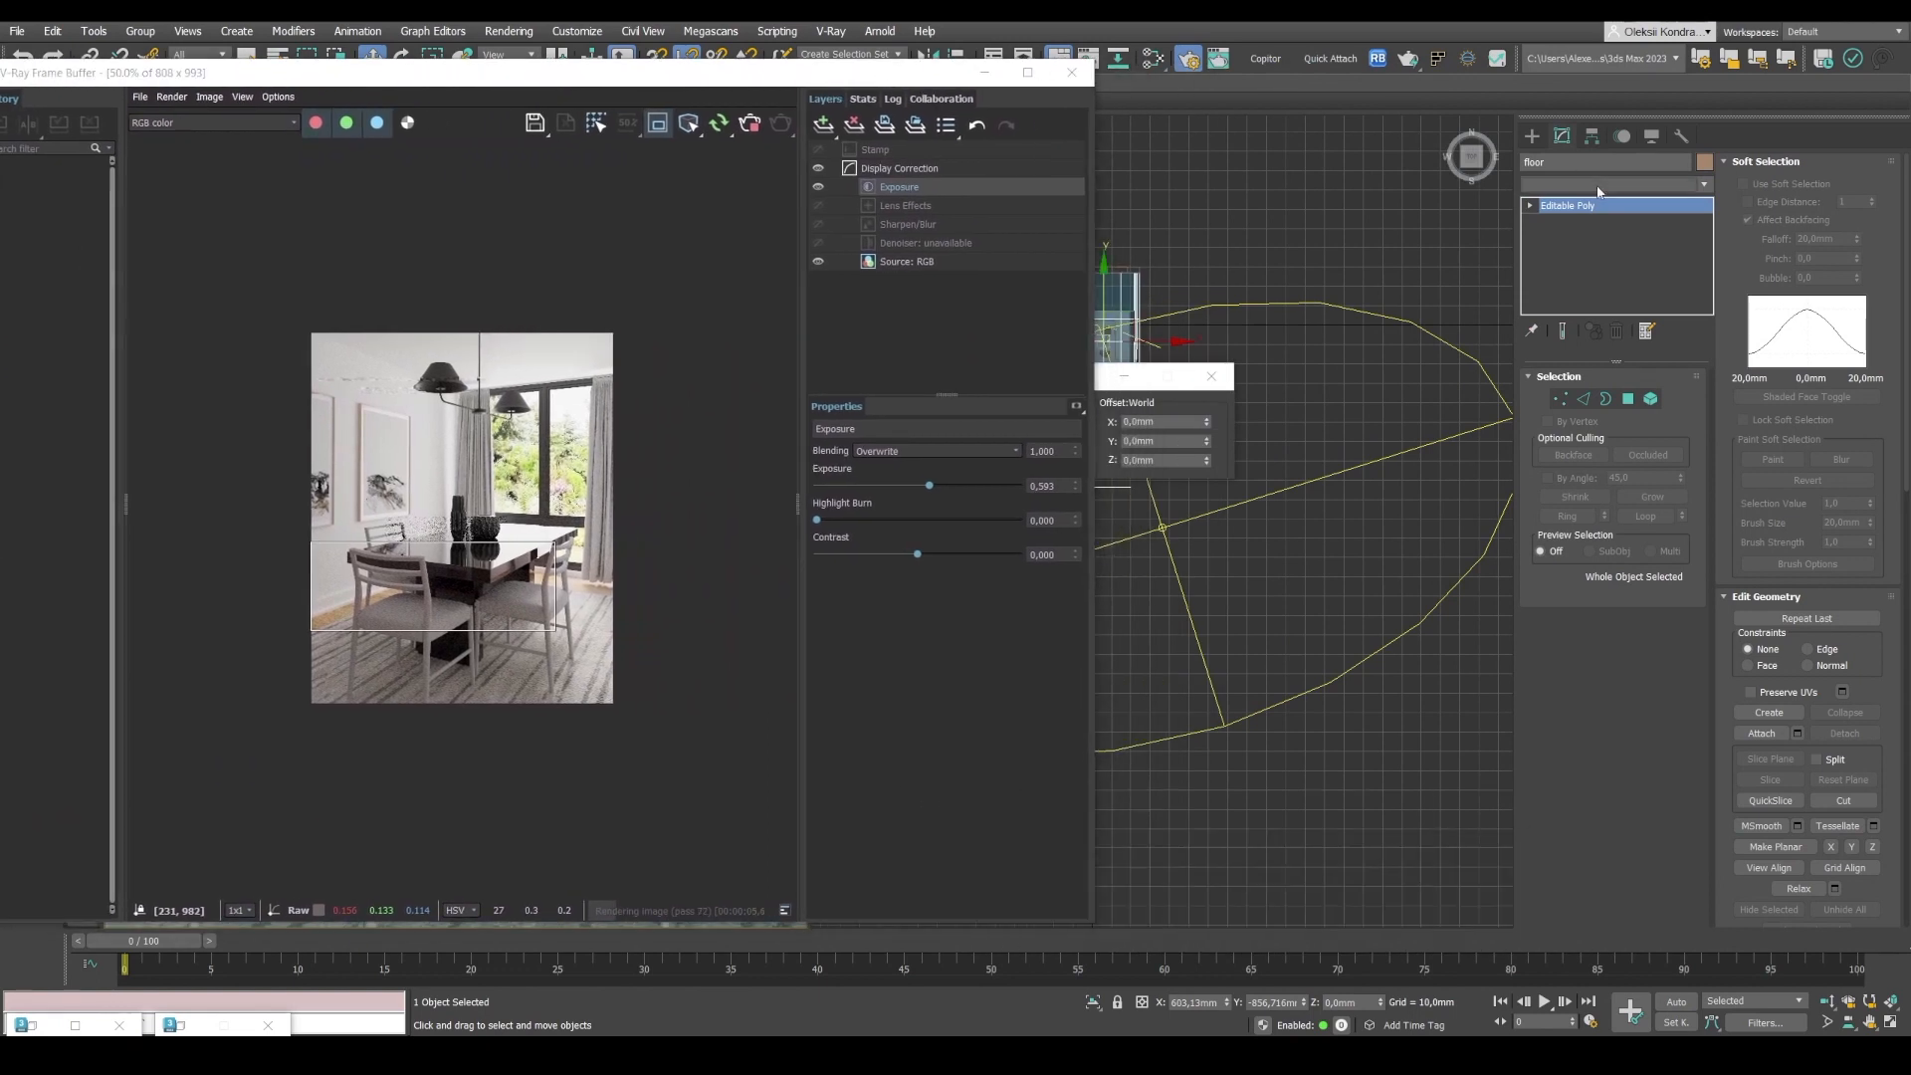
type("u")
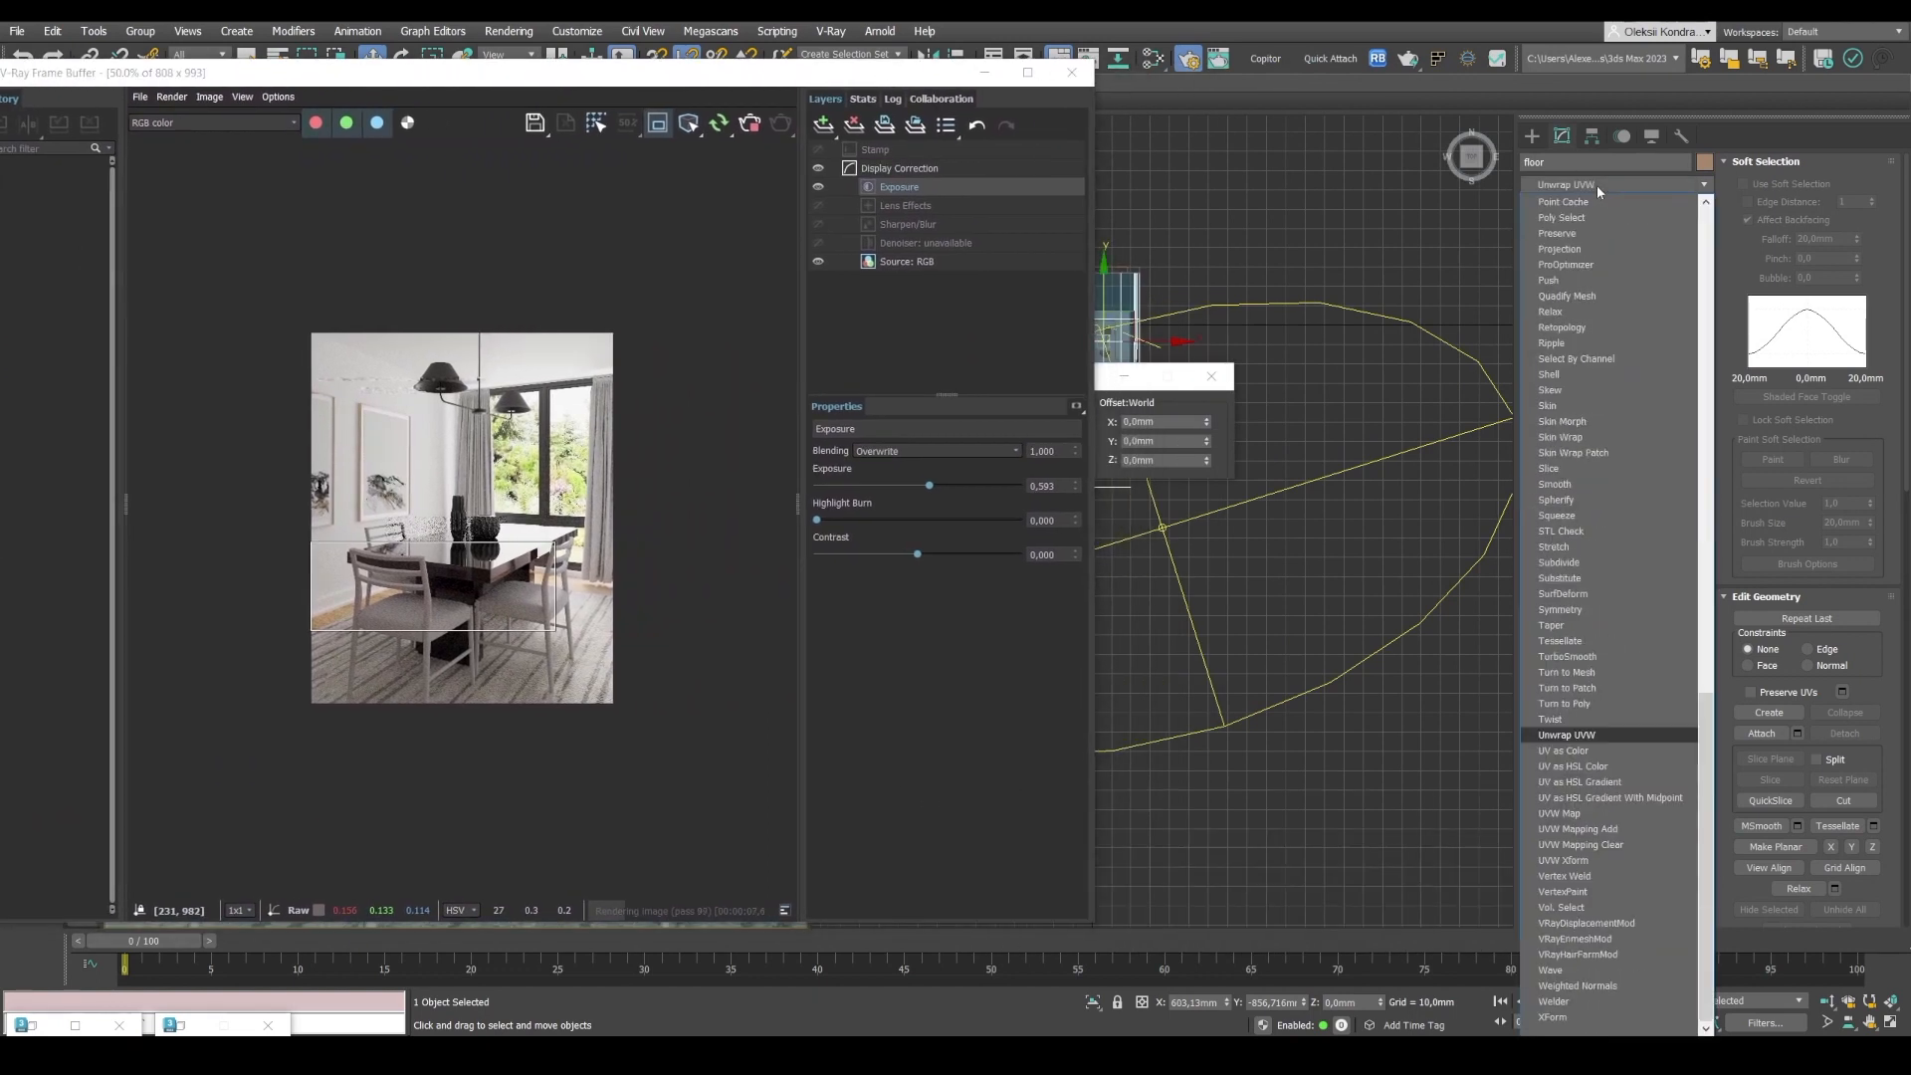
key("Down")
key("Down")
key("Down")
key("Down")
key("Down")
key("Down")
key("Return")
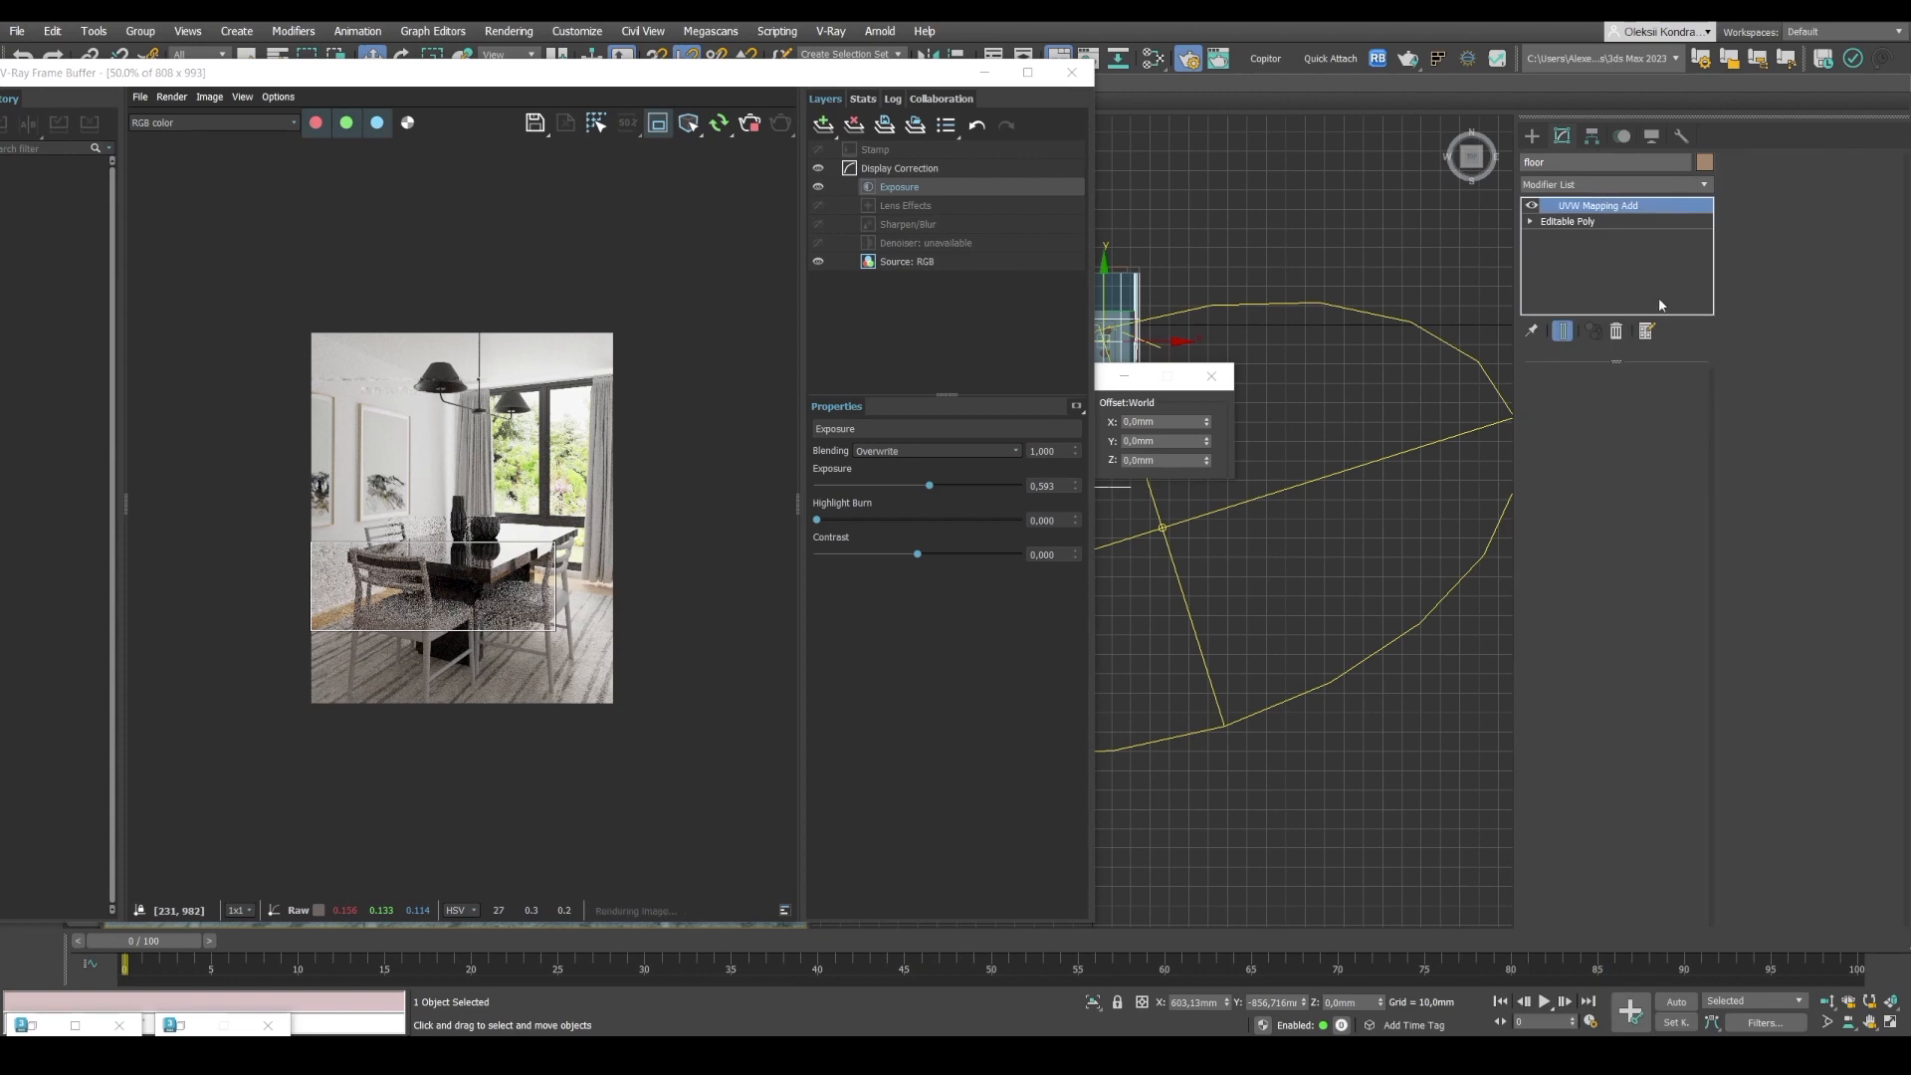
right_click(1590, 206)
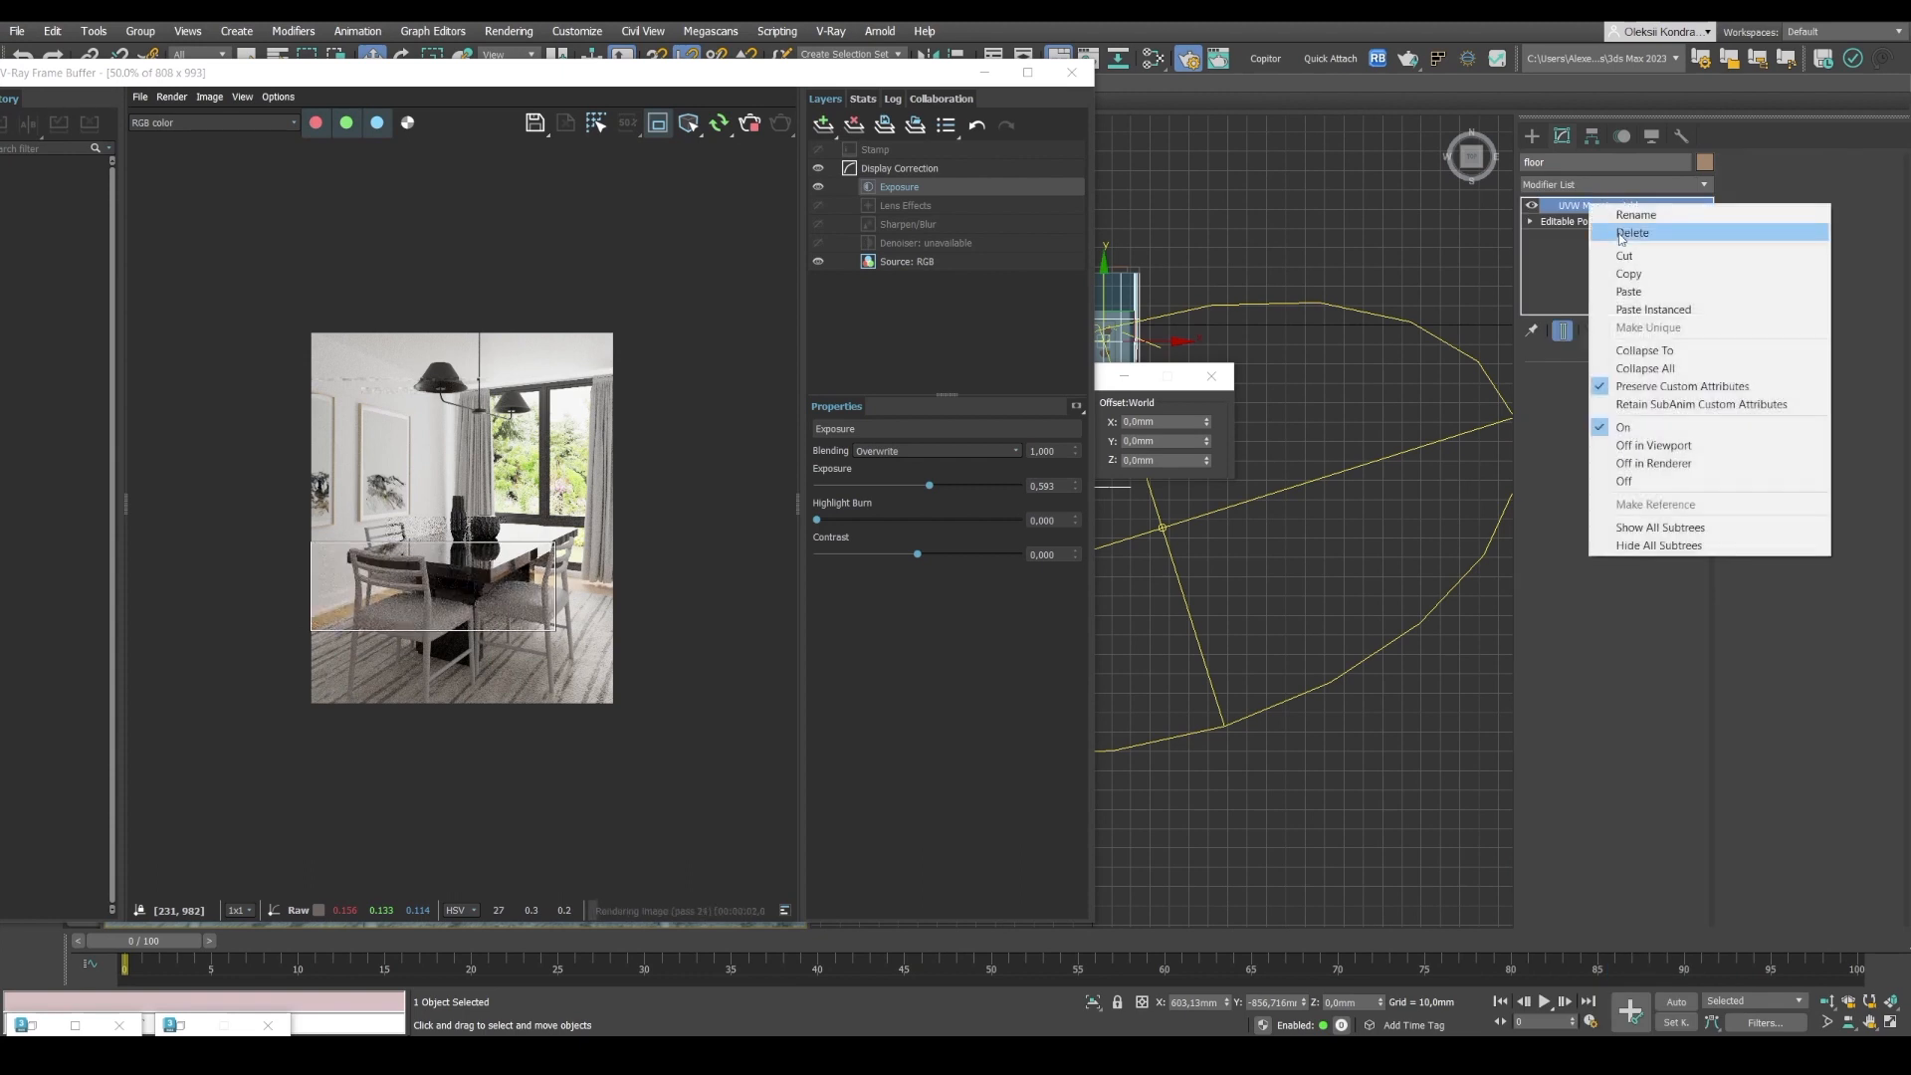
left_click(1620, 234)
Add a UVW Map modifier to the floor object.
left_click(1585, 184)
left_click_drag(1706, 289, 1721, 810)
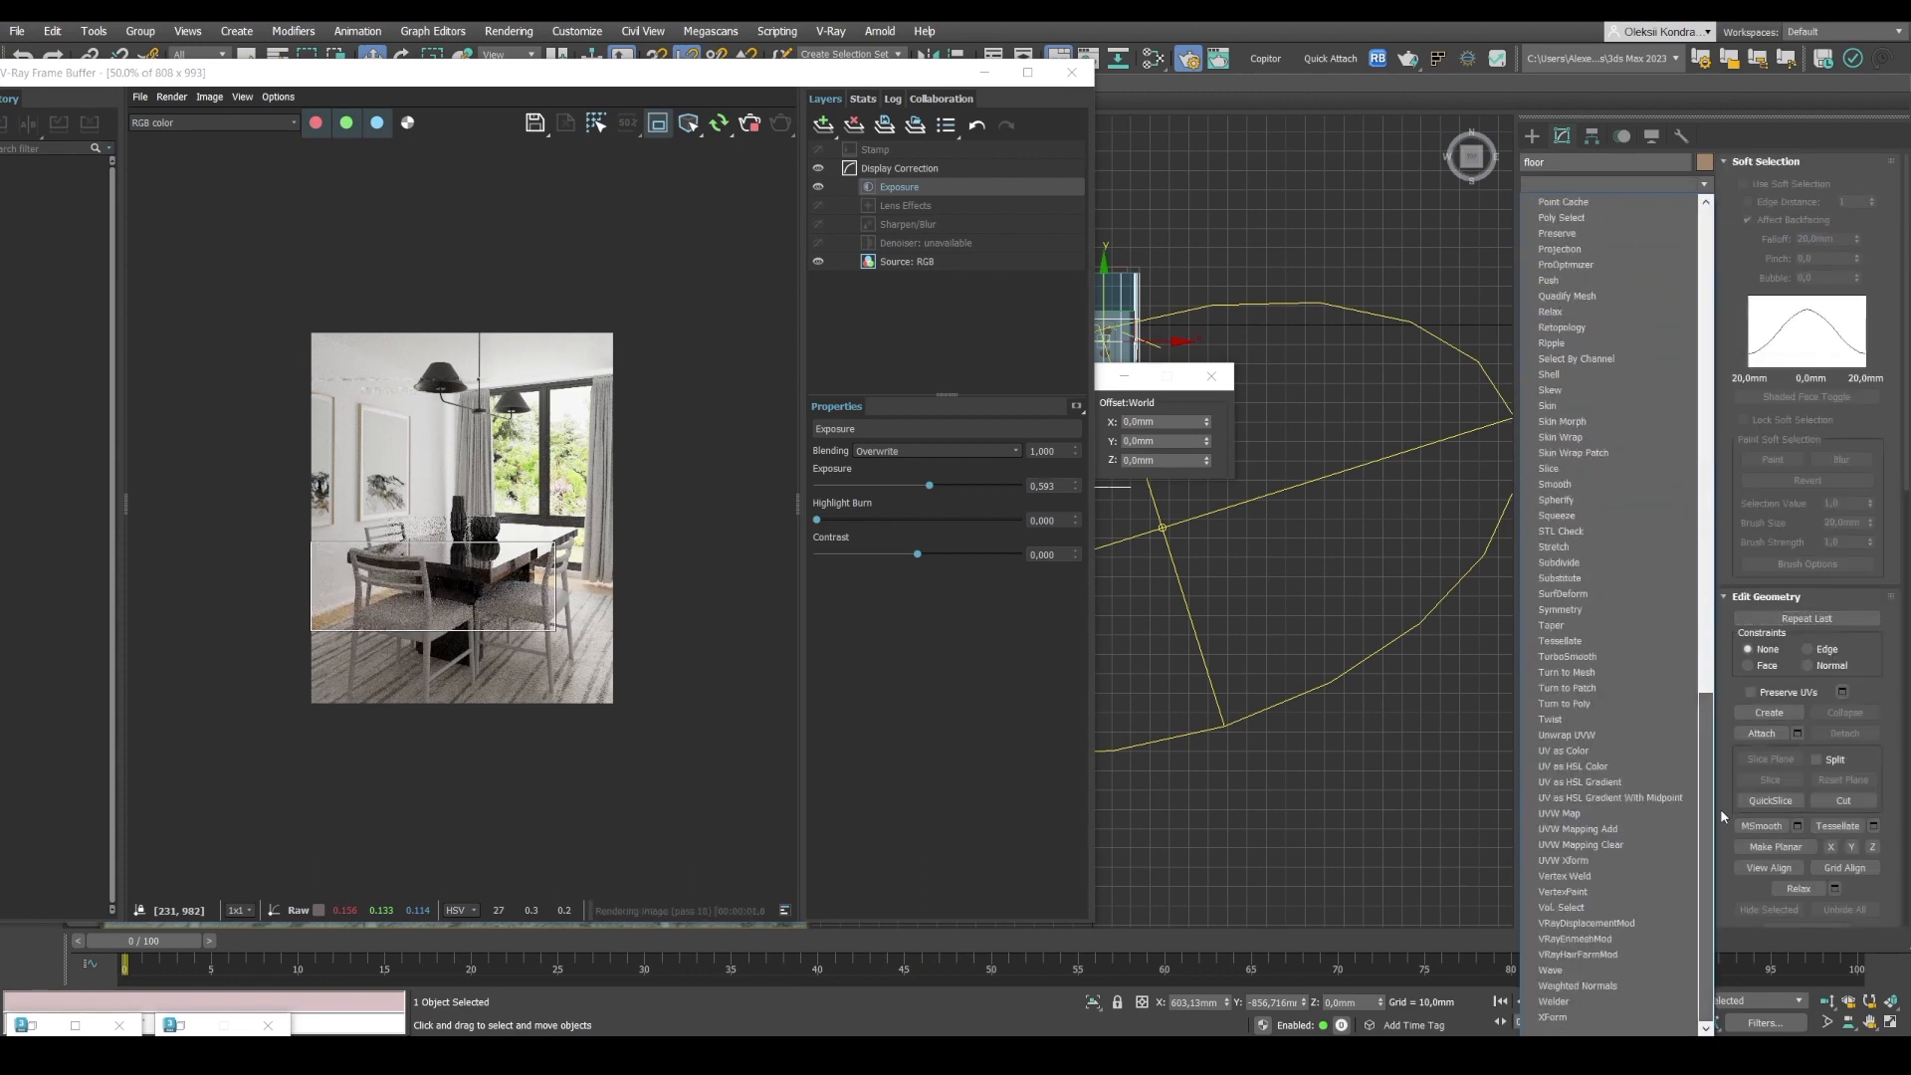
left_click(1660, 812)
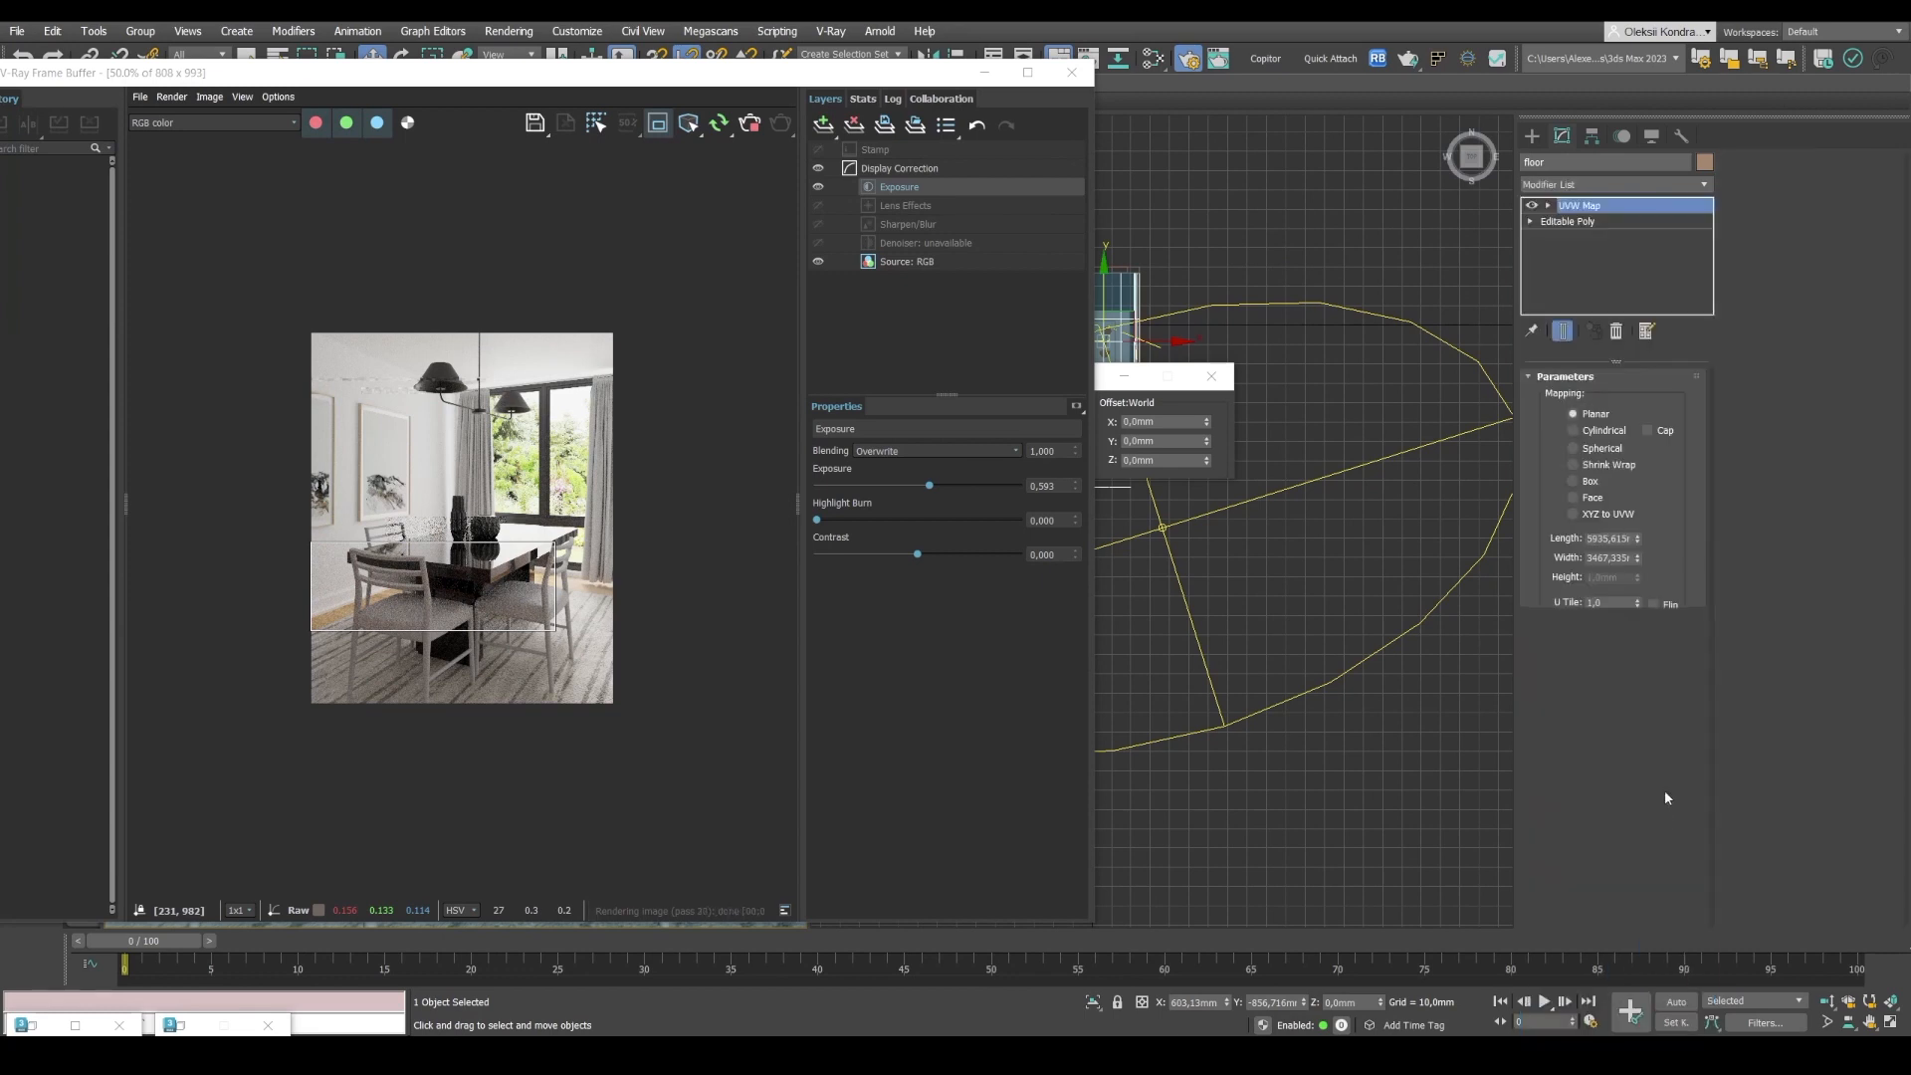
Set the floor's planar mapping Length and Width to 1200 mm, and check the plank scale in the re-rendered region.
double_click(1630, 538)
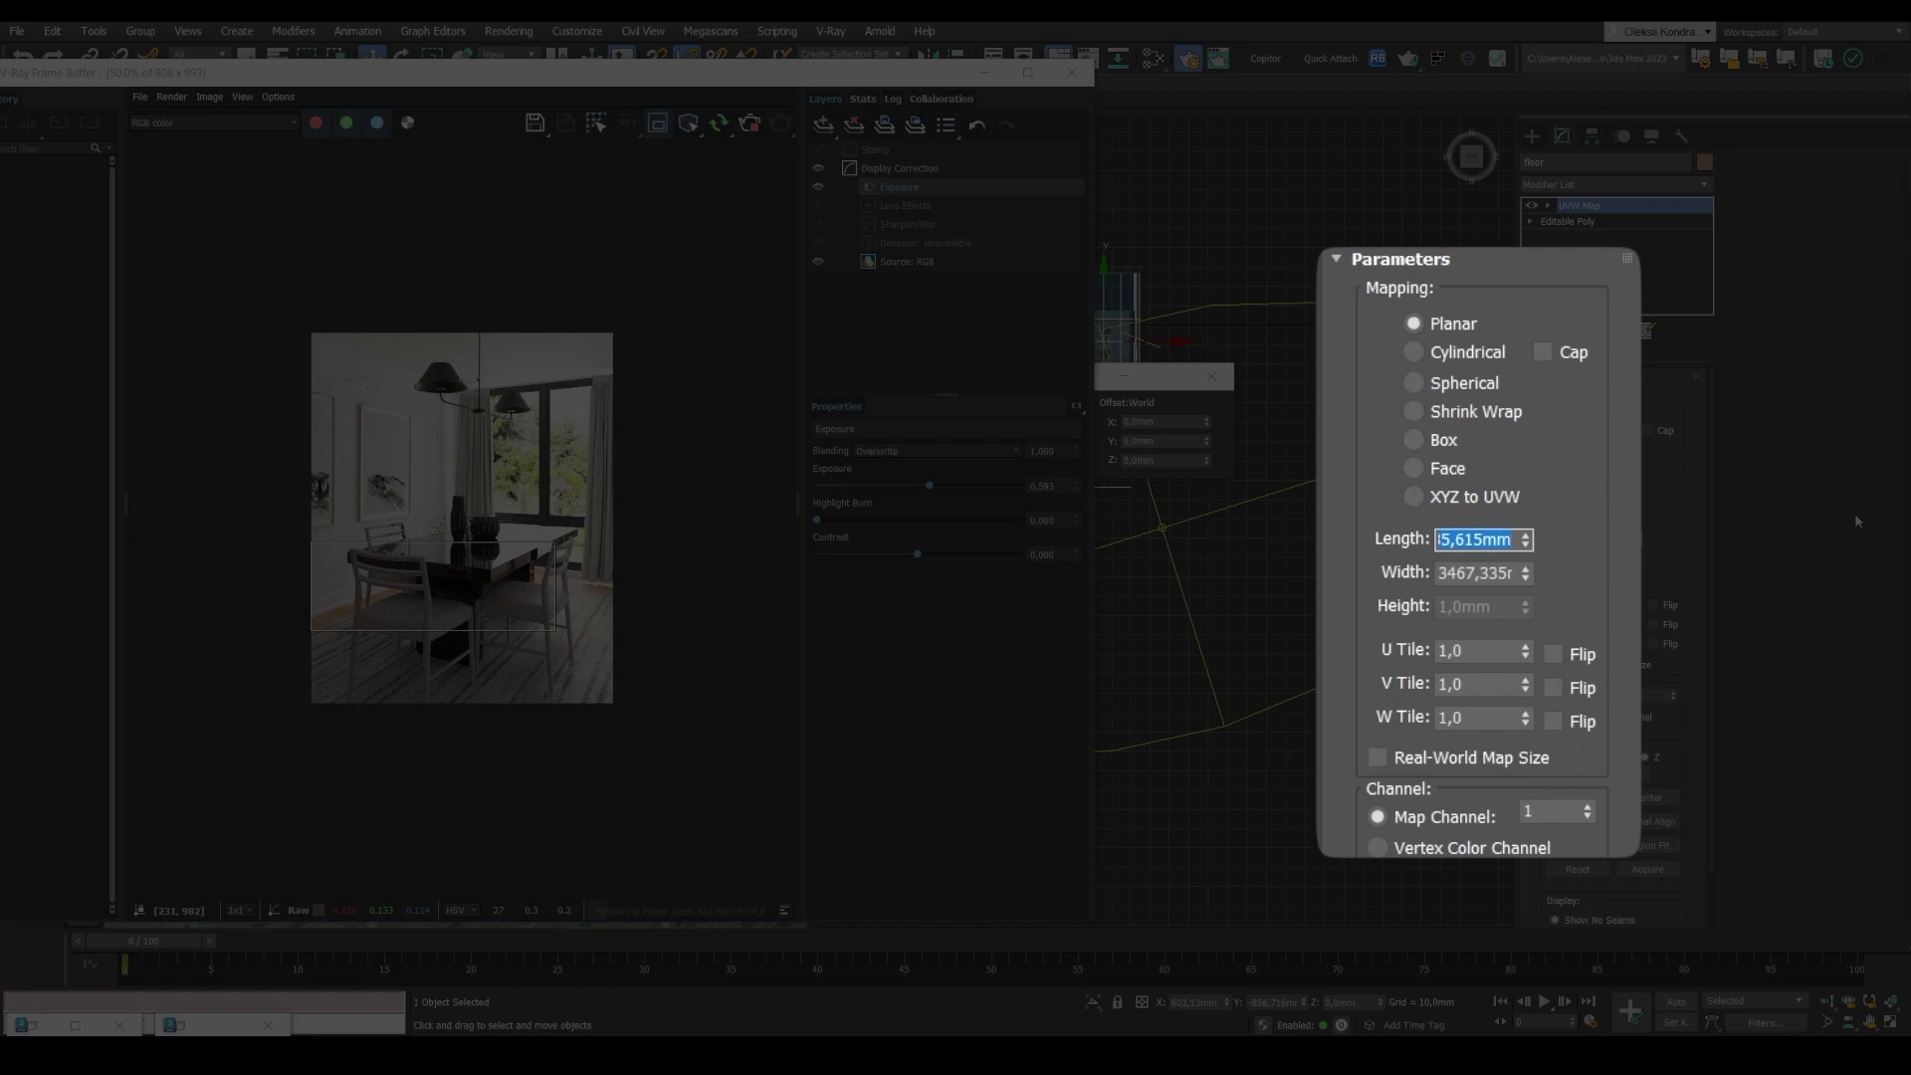
type("1200")
key("Tab")
type("1200")
key("Return")
scroll(343, 611, "up", 2)
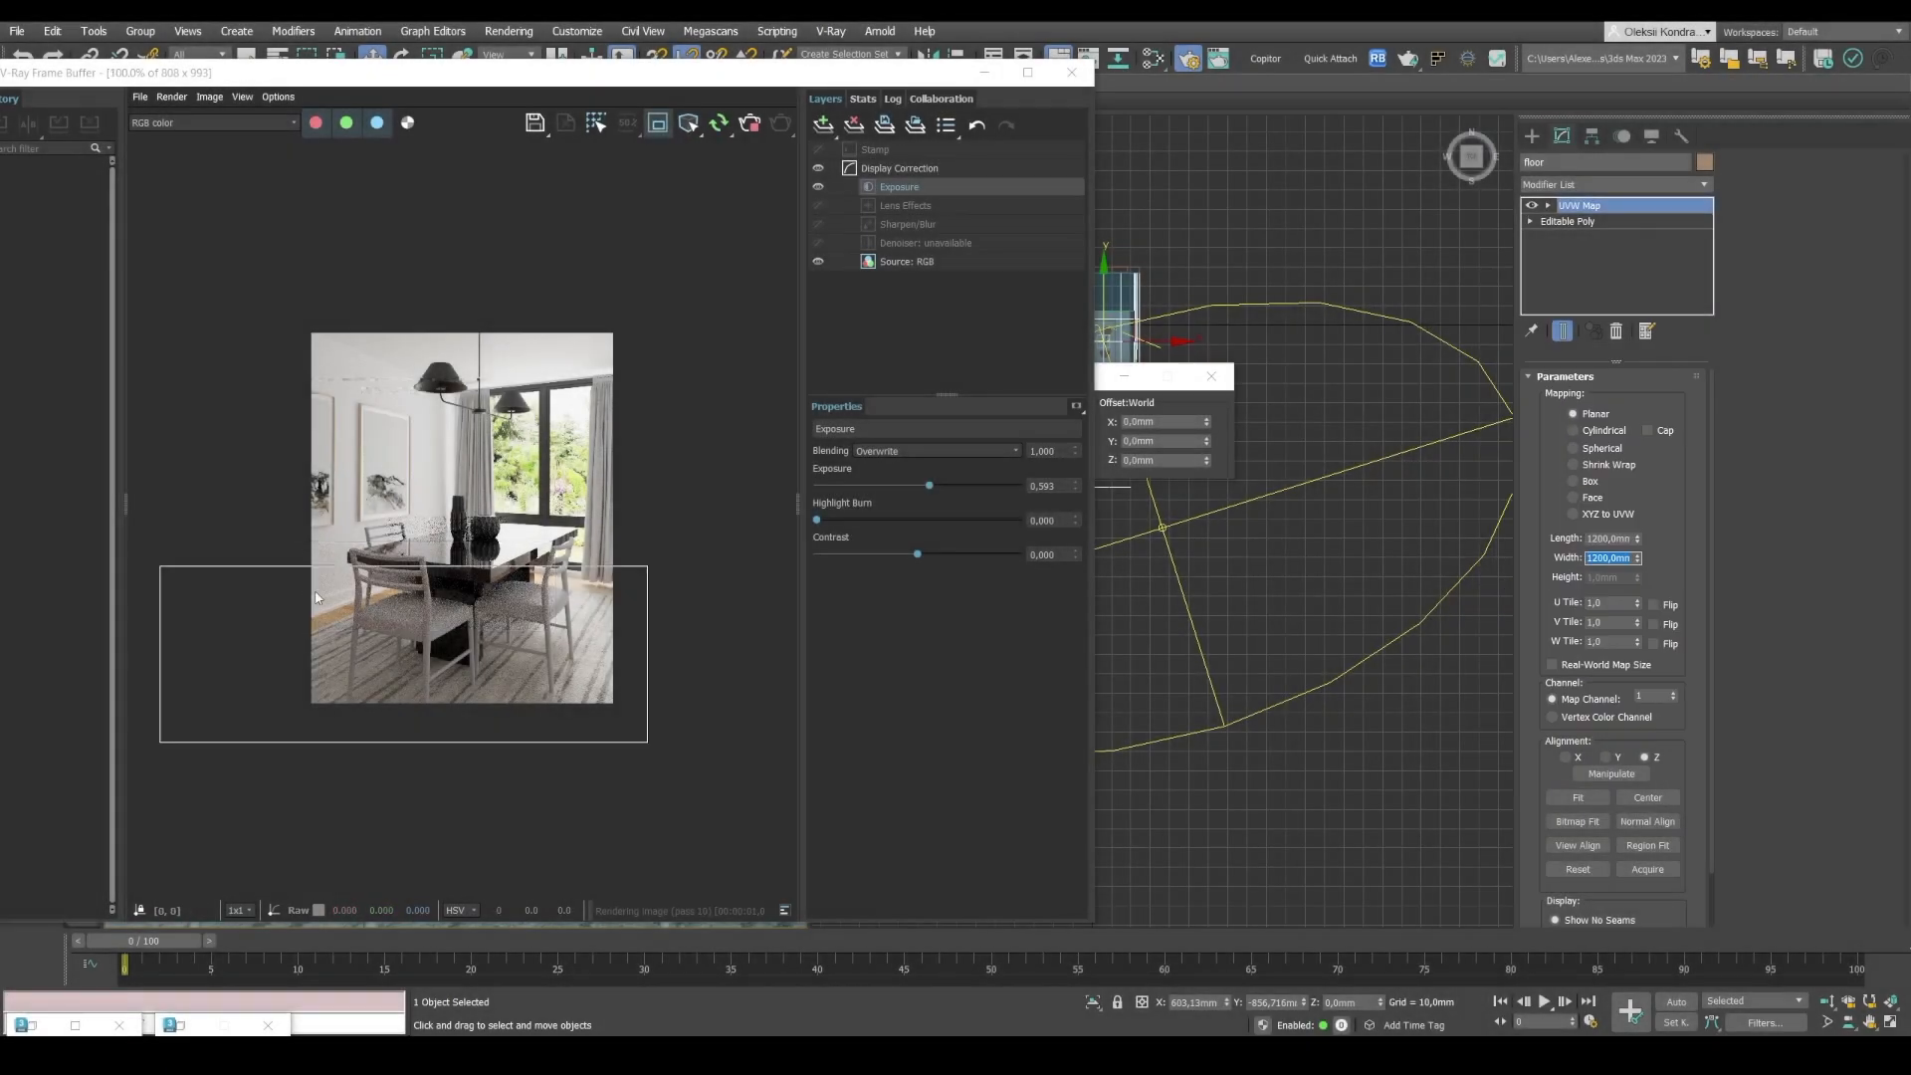
scroll(249, 750, "down", 1)
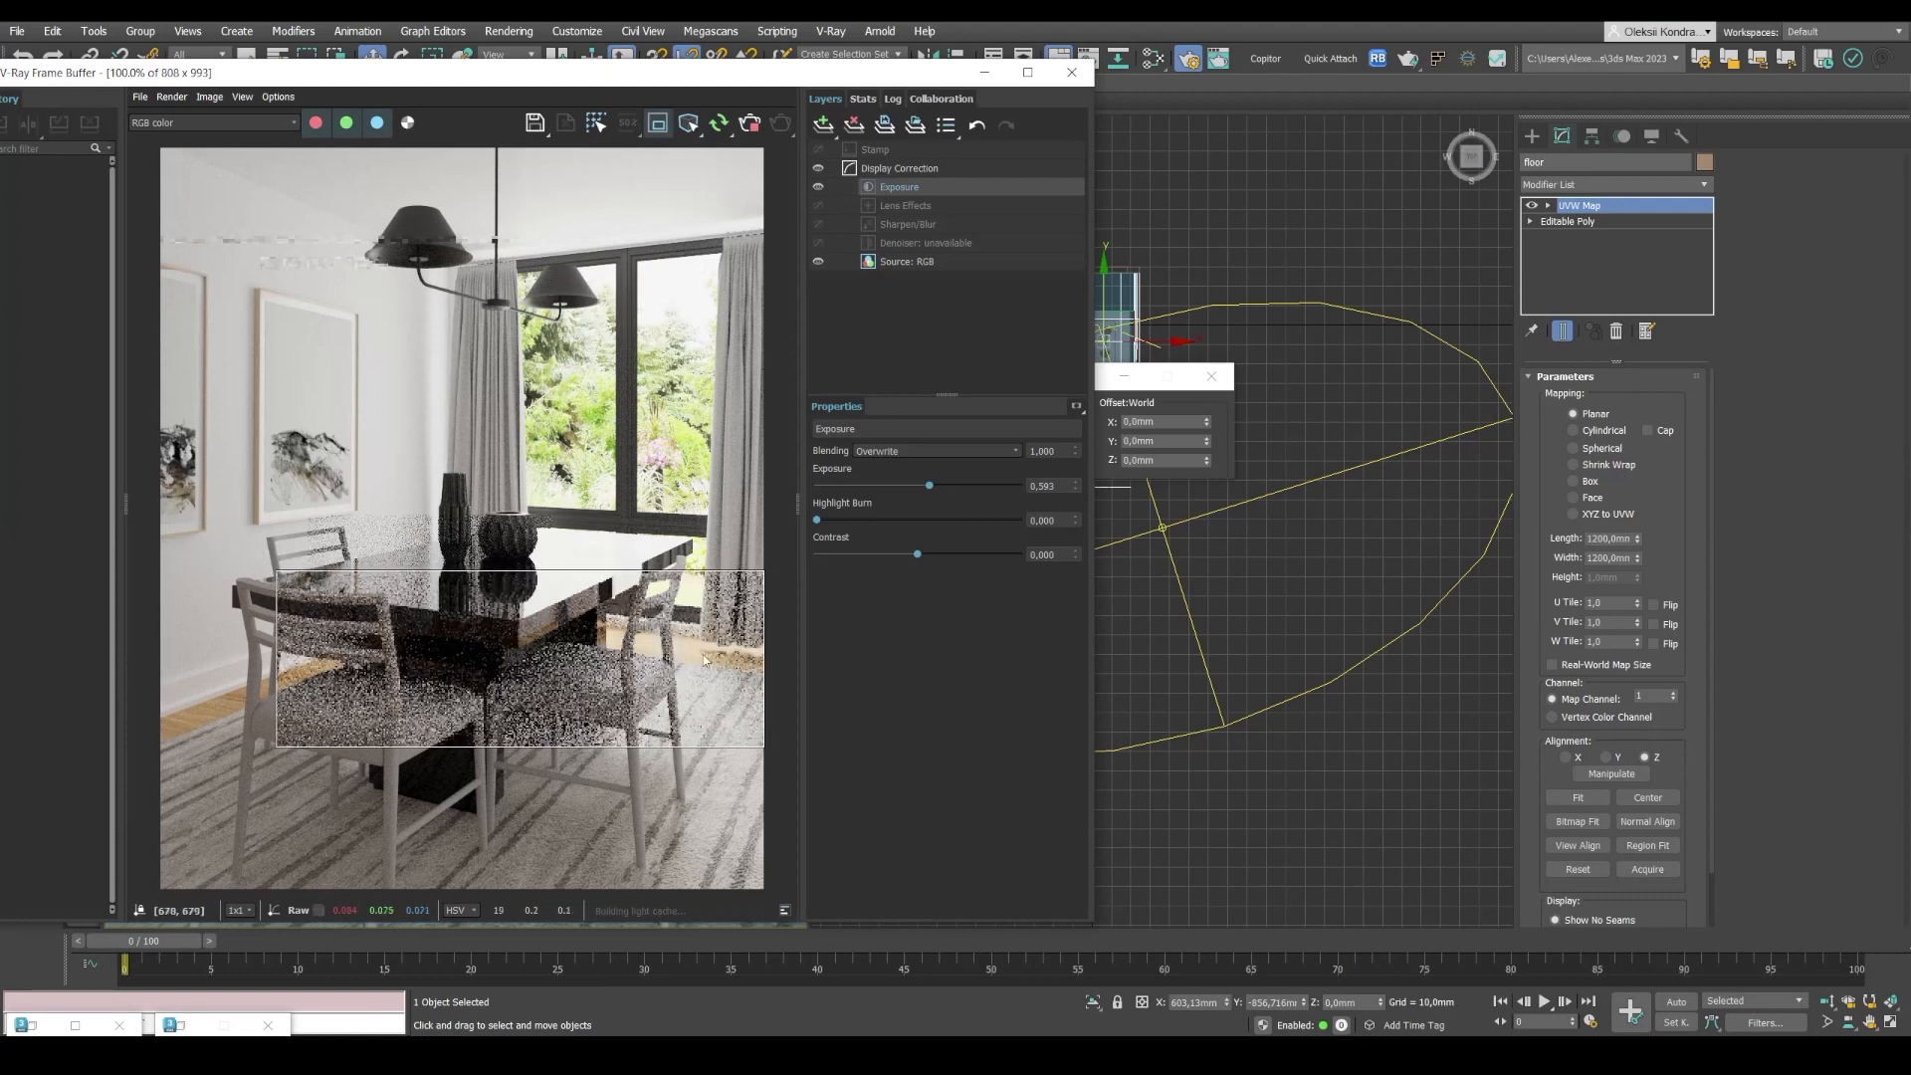
scroll(590, 680, "up", 1)
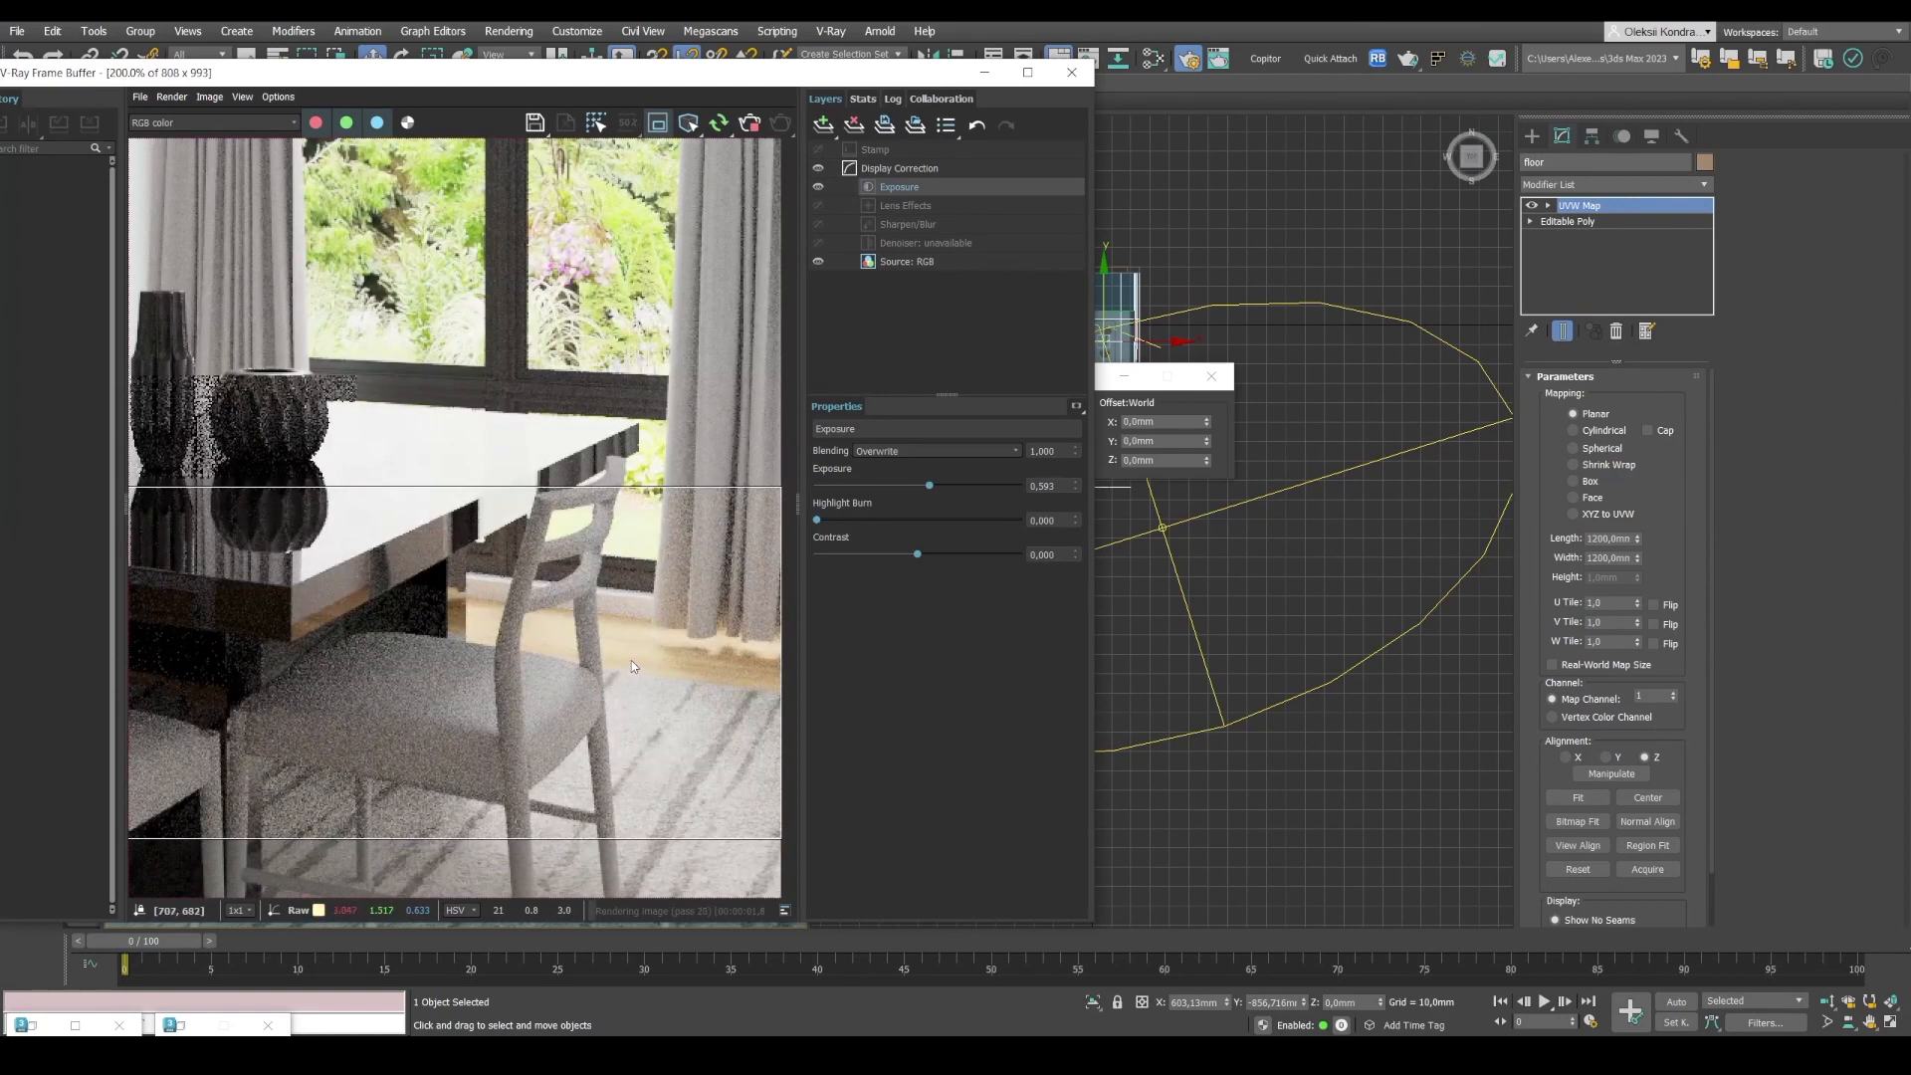
scroll(632, 667, "down", 1)
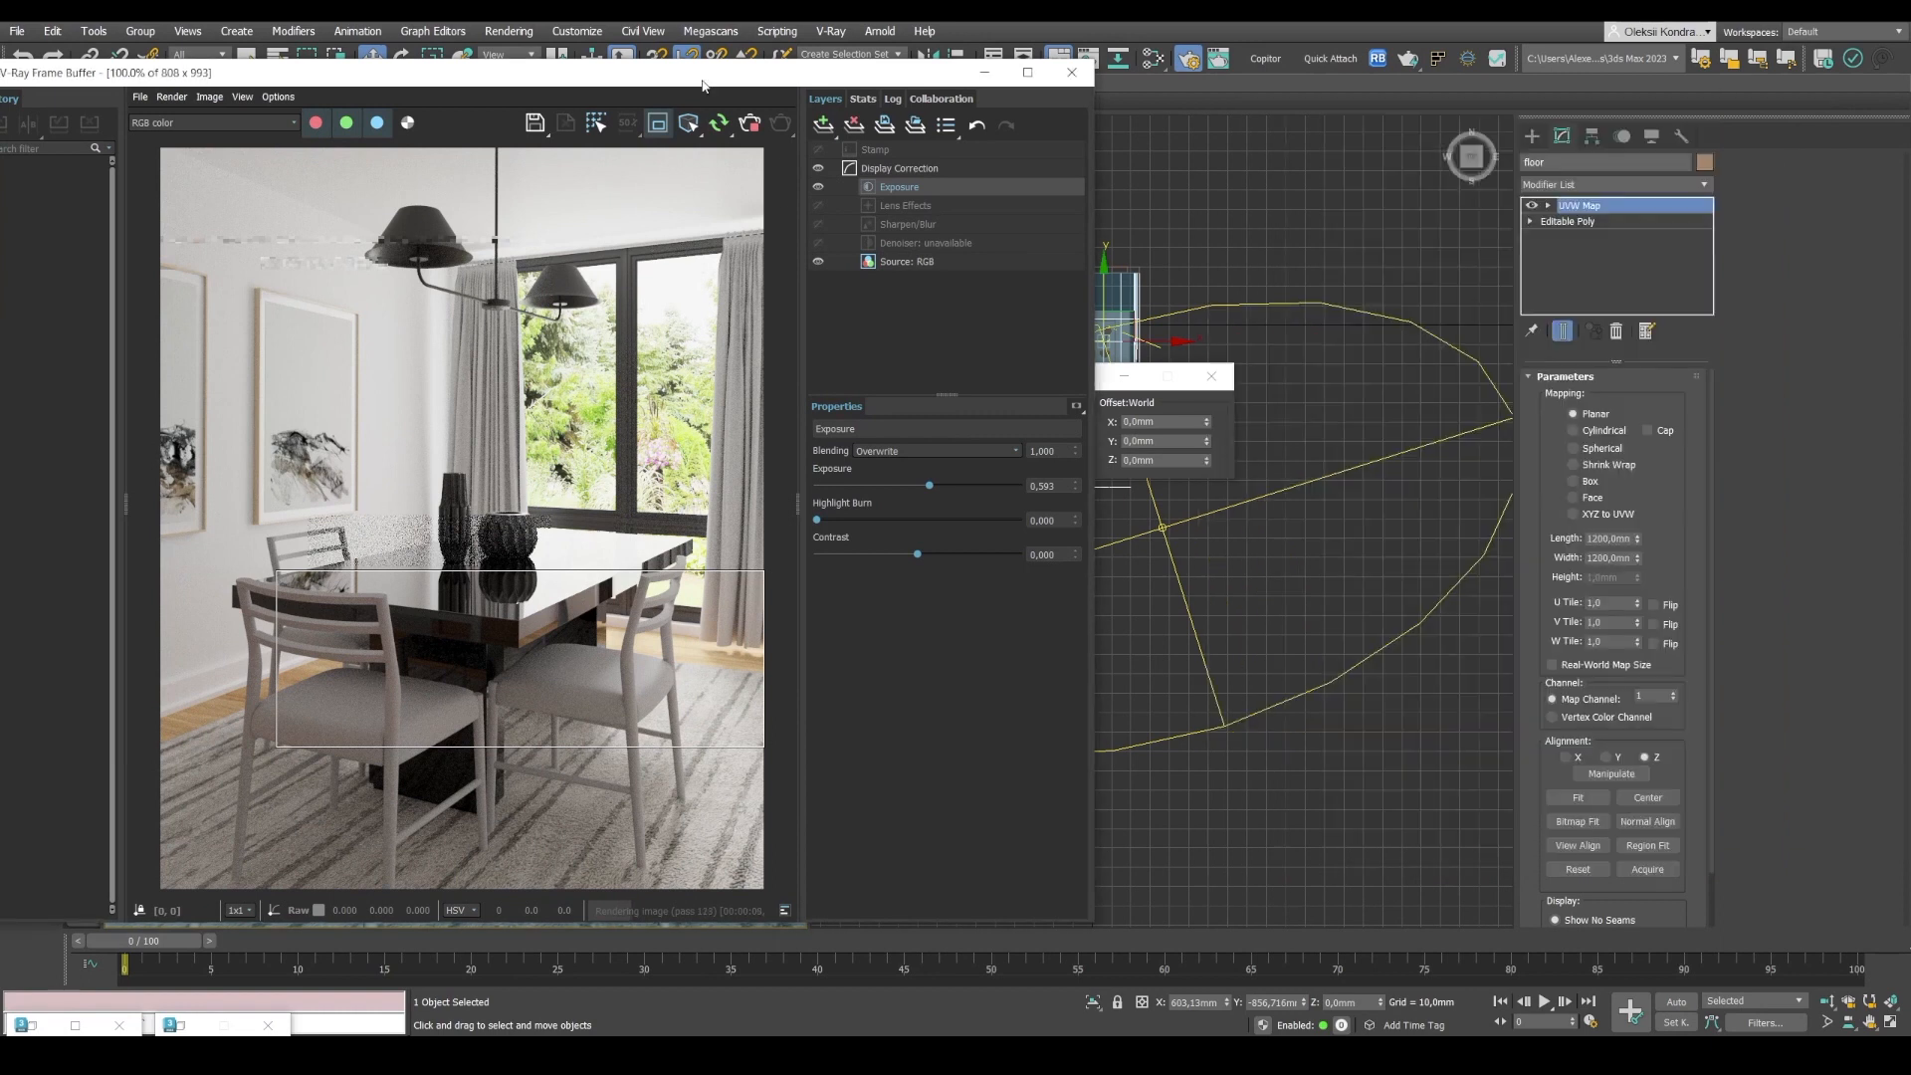
Insert a Color Correction map between the wood bitmap and the Floor material's Diffuse input, and show its parameters.
right_click(1269, 214)
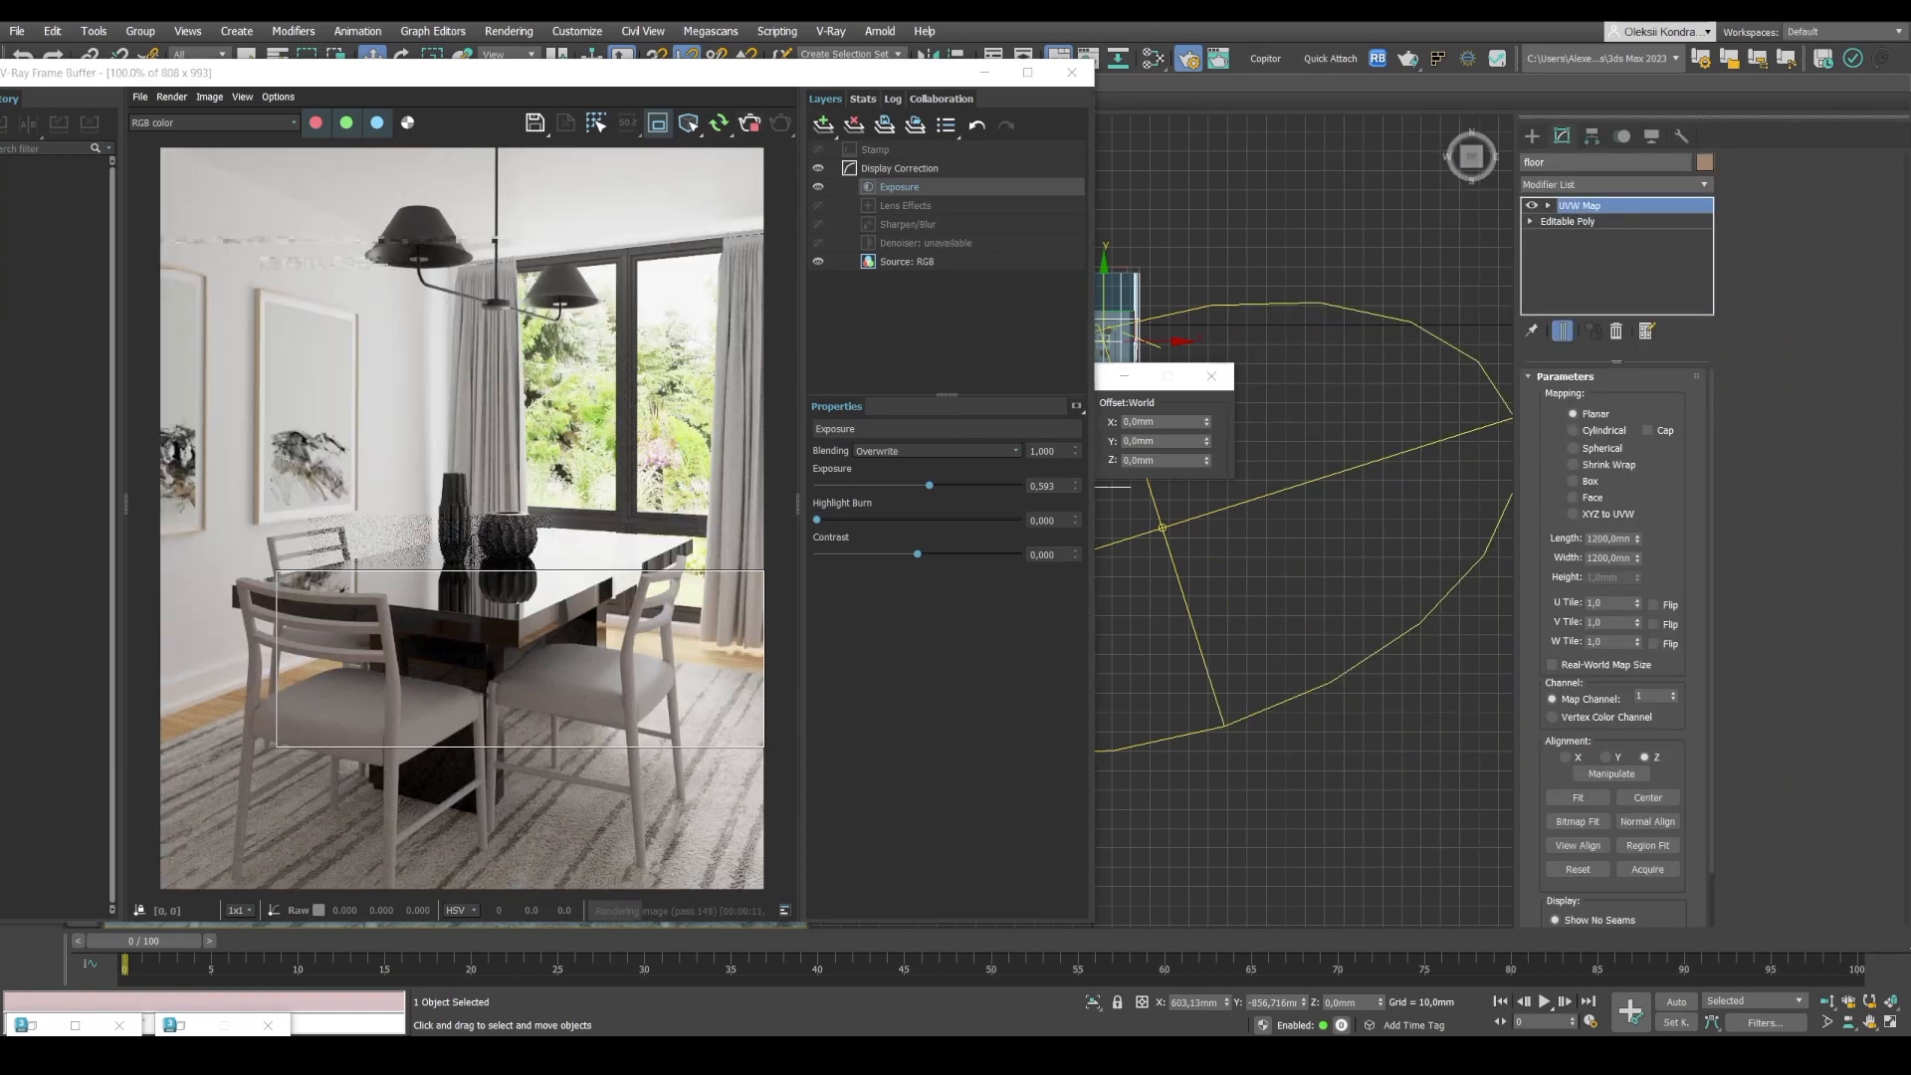
key("m")
middle_click_drag(1263, 564, 1277, 401)
left_click_drag(1069, 258, 904, 292)
scroll(1038, 360, "down", 3)
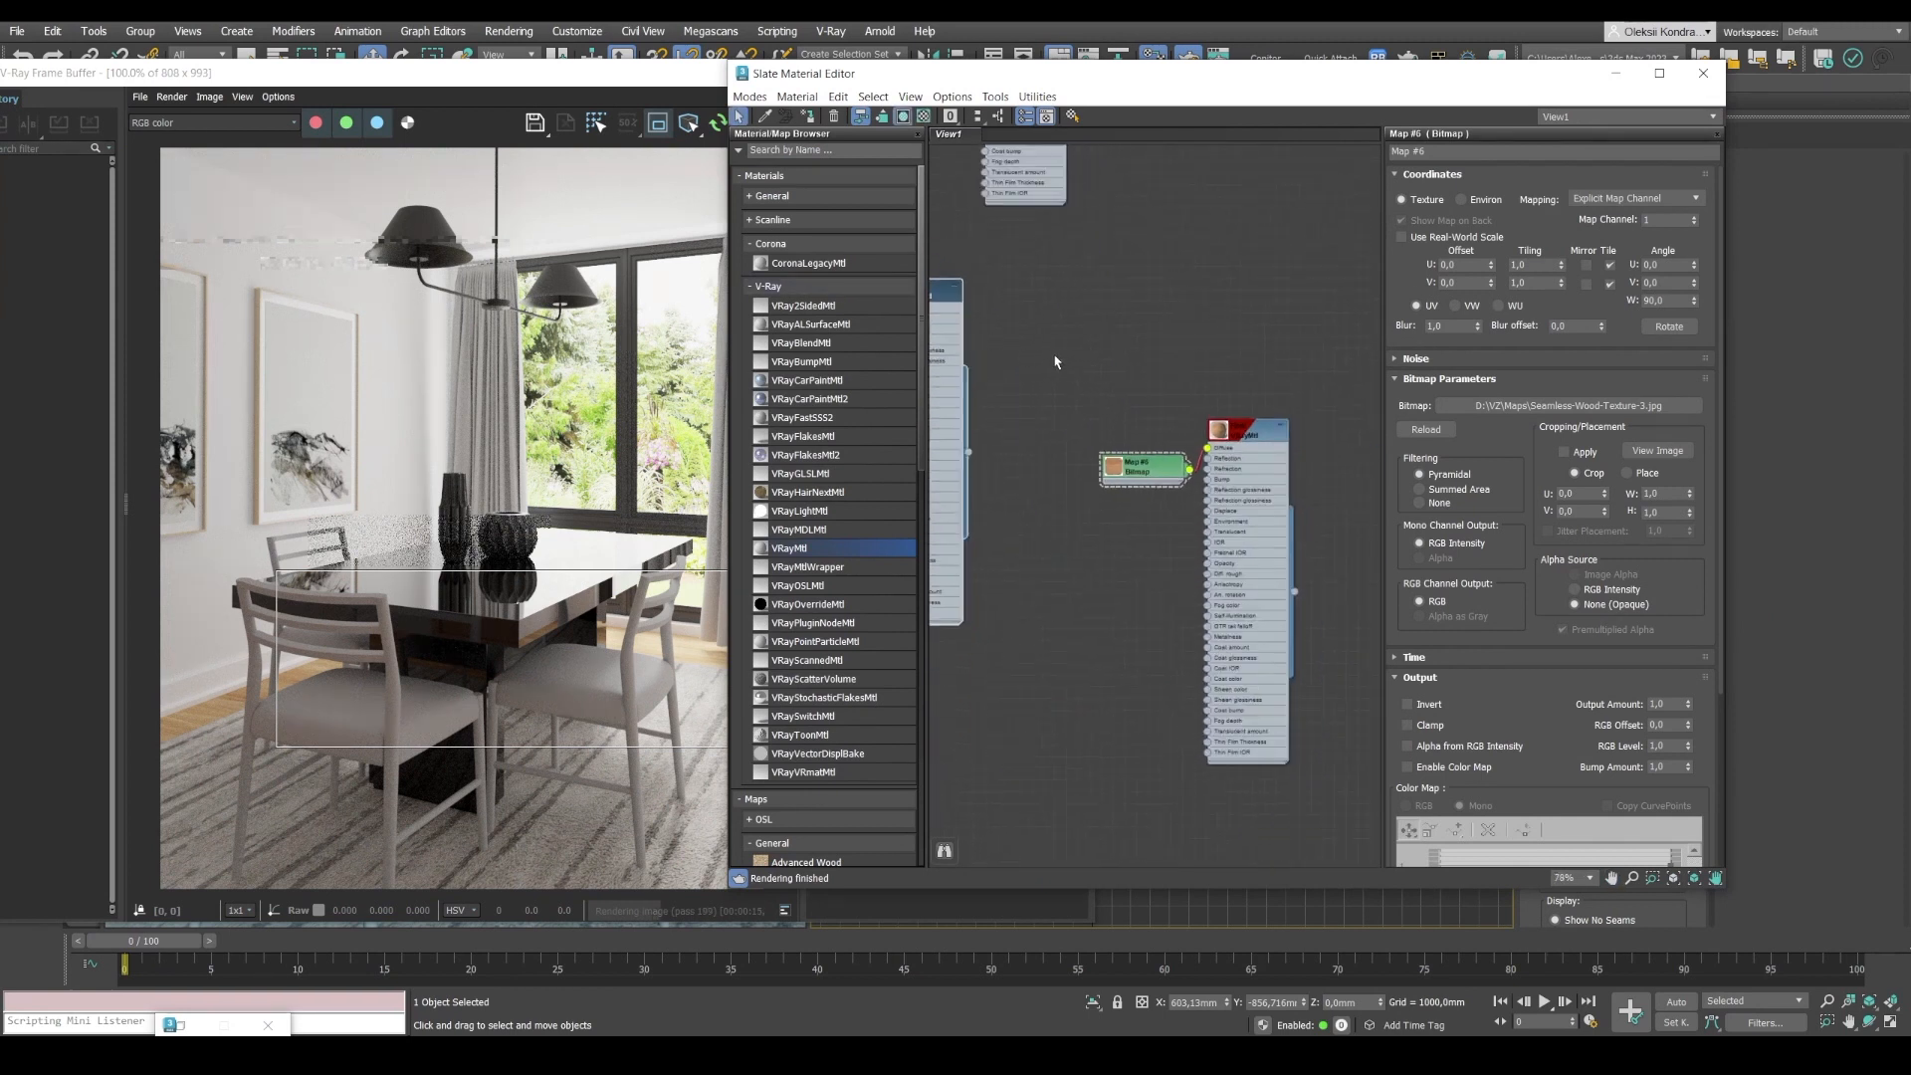
left_click_drag(1137, 472, 1068, 389)
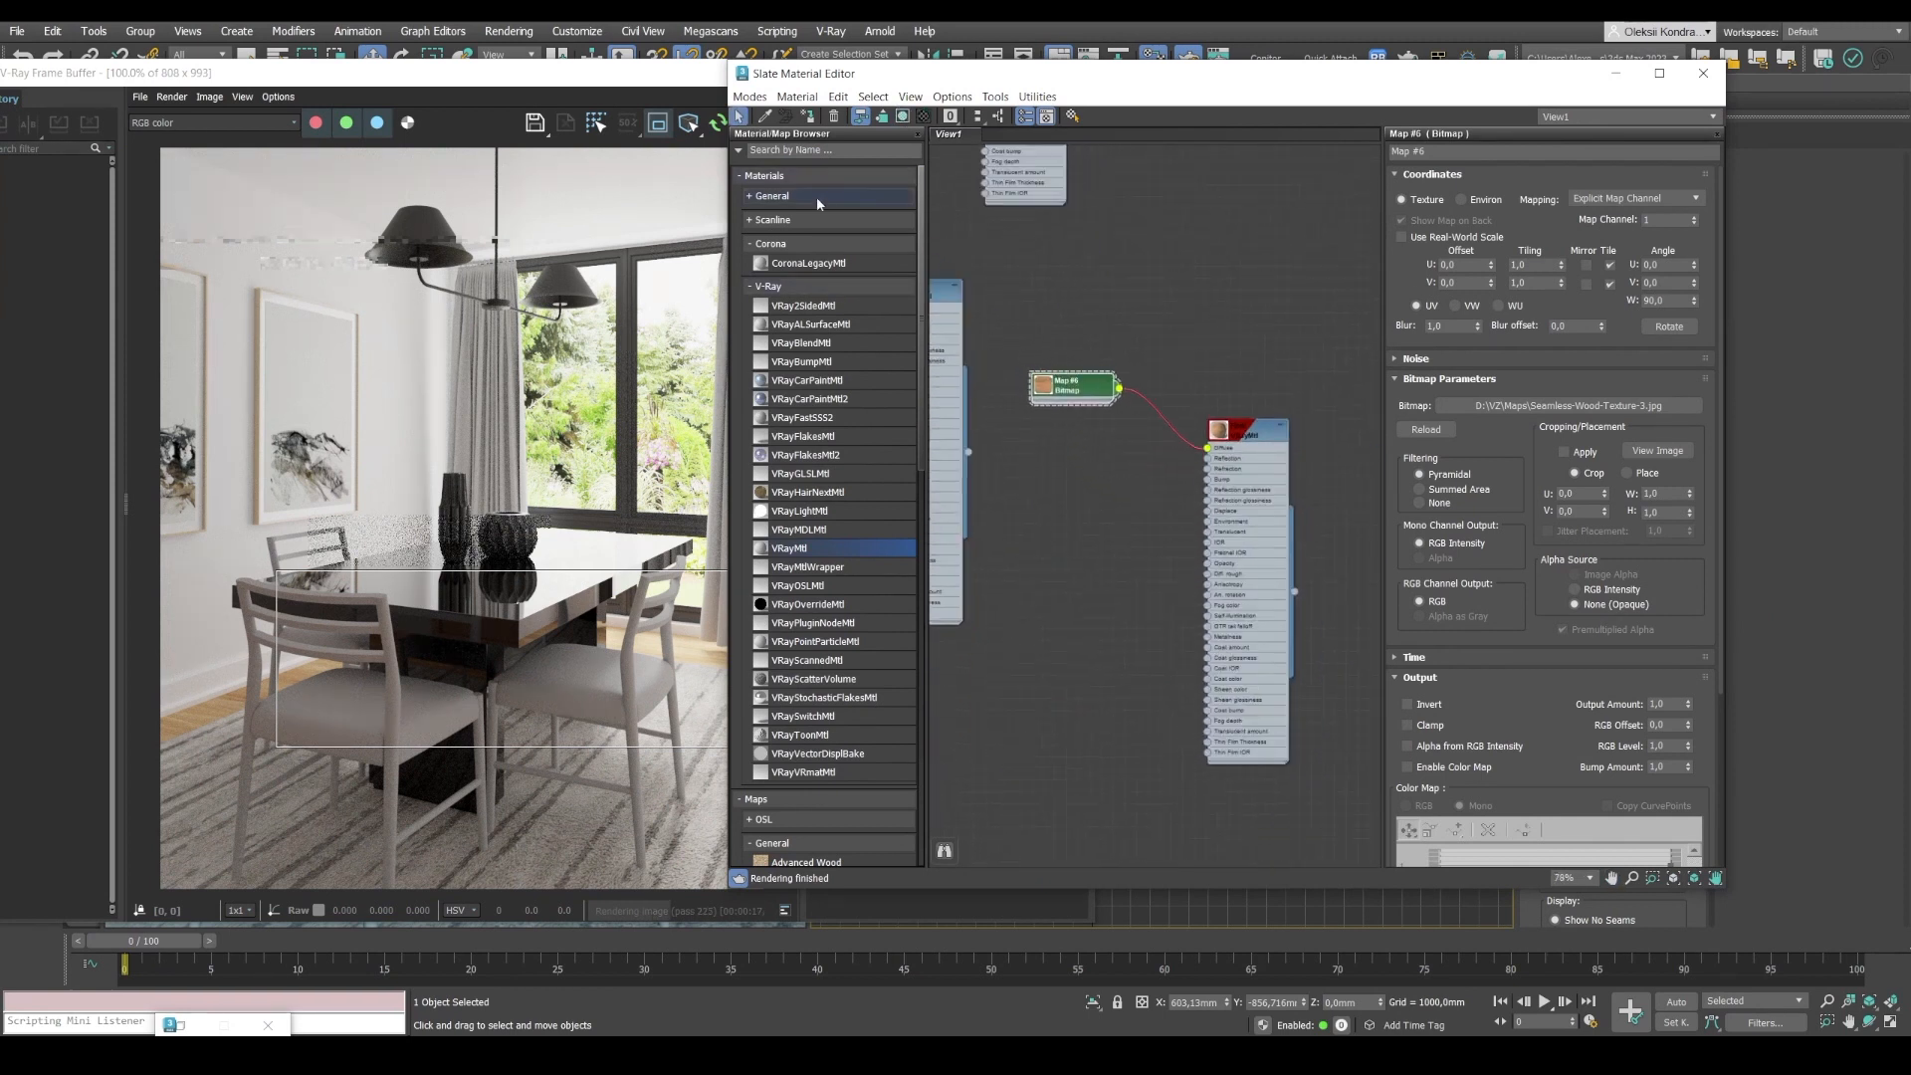
left_click(772, 287)
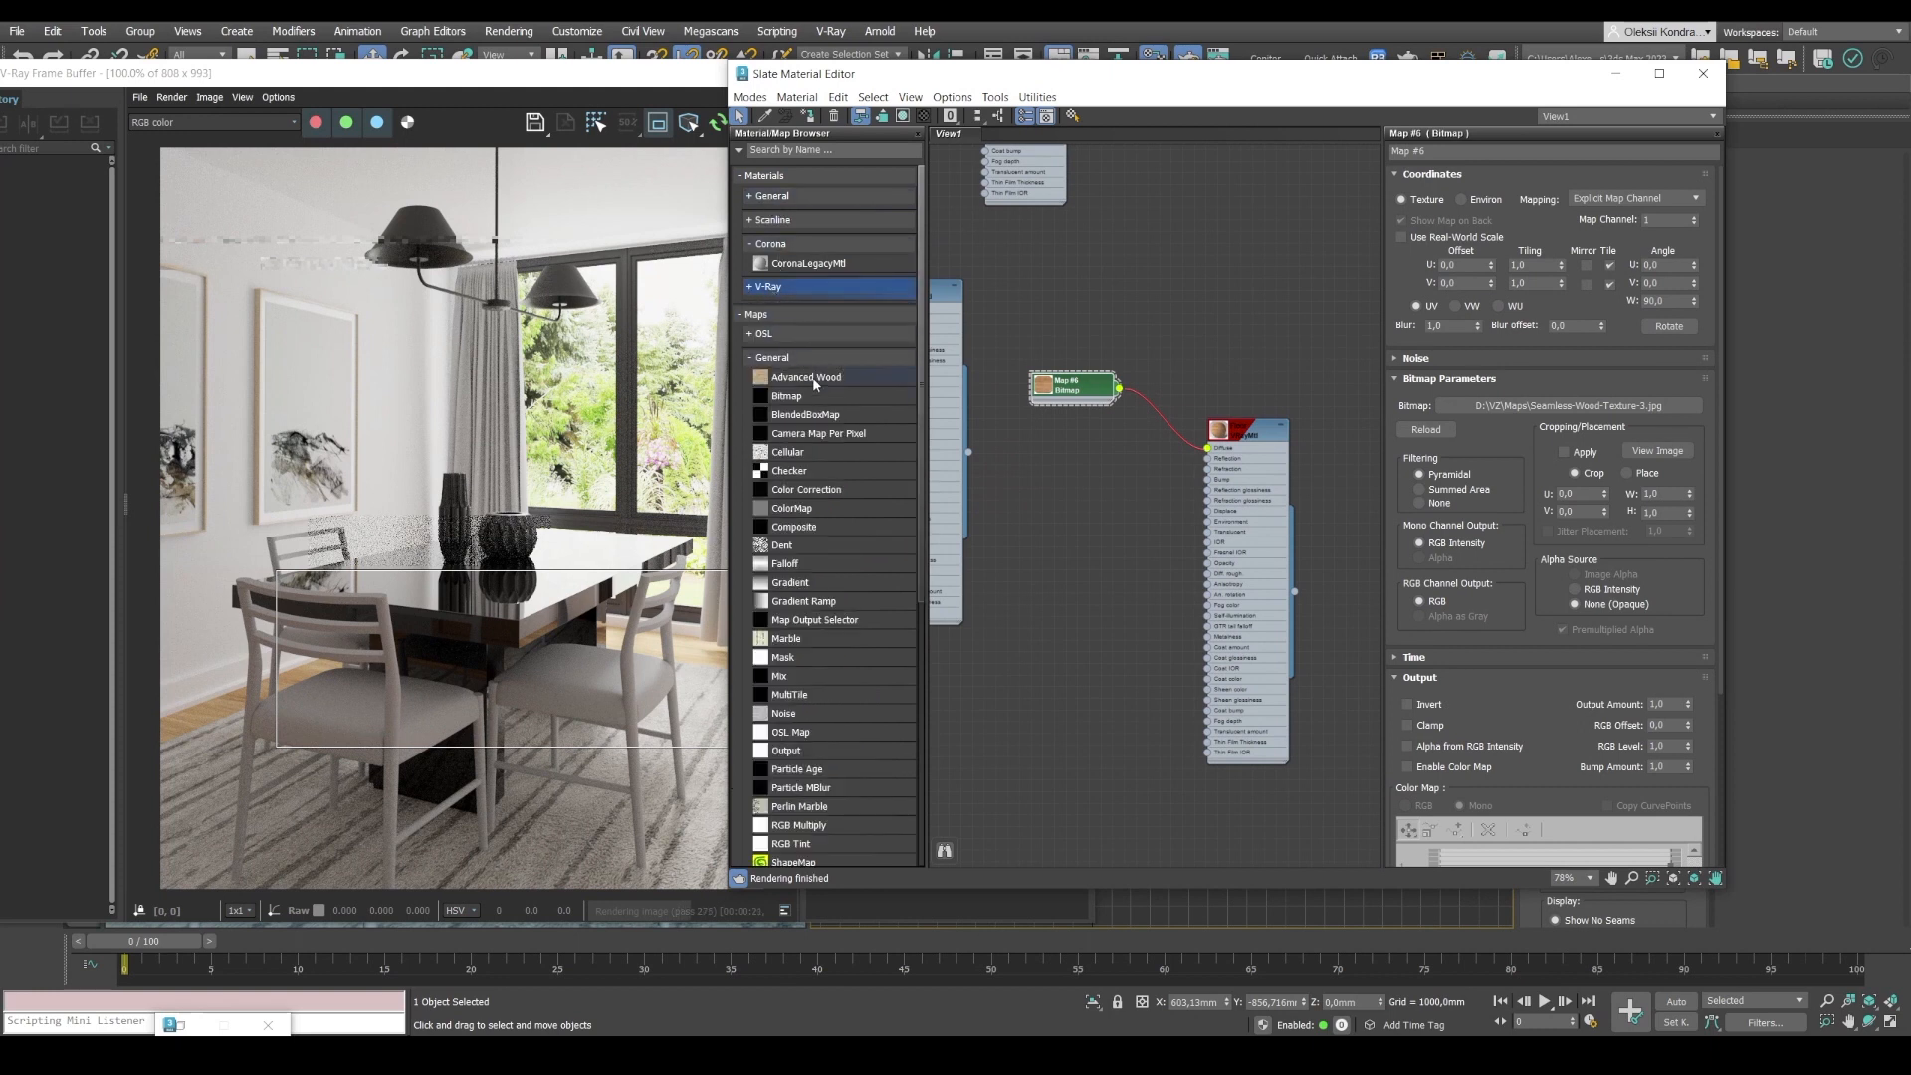
left_click_drag(834, 489, 990, 303)
double_click(1161, 419)
left_click_drag(1174, 425, 1139, 356)
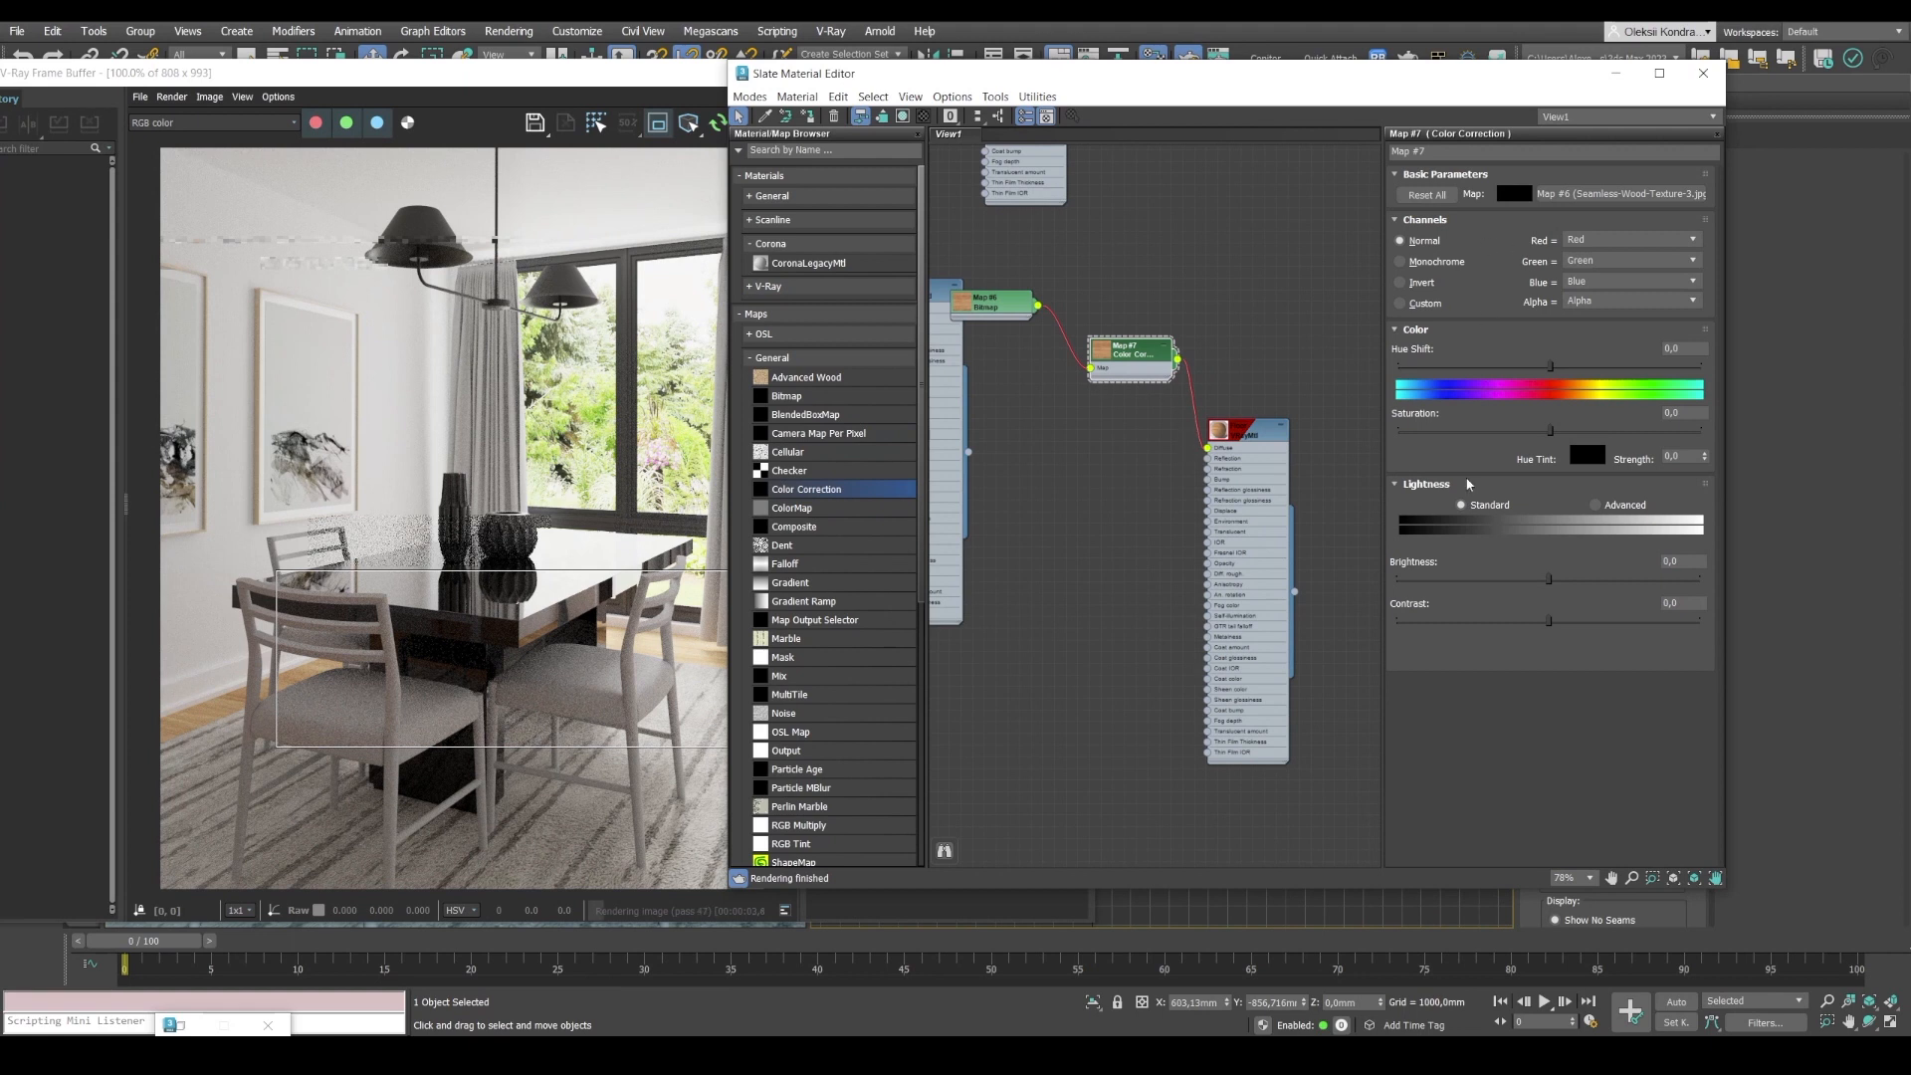
Switch the Color Correction's lightness to Advanced and set the RGB Gamma/Contrast to 0,5.
left_click(1605, 505)
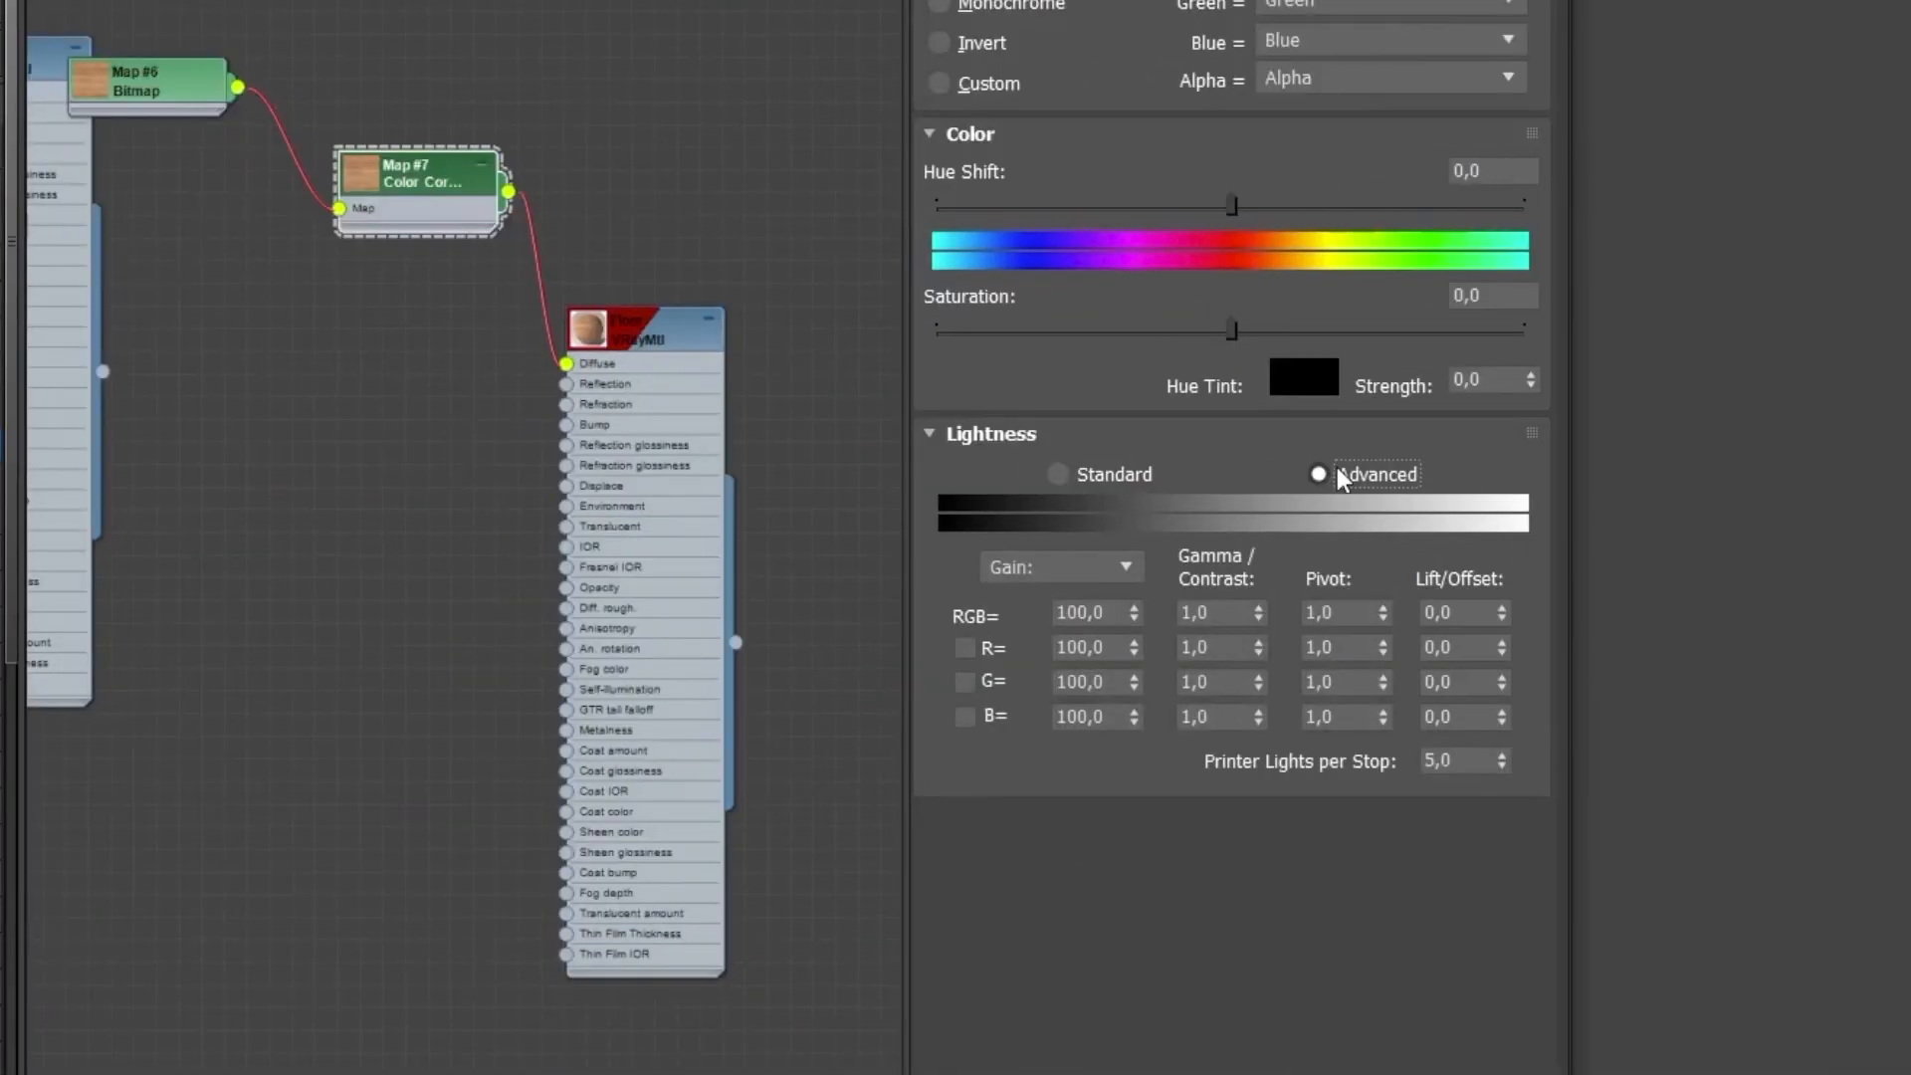
left_click(1211, 621)
left_click_drag(1211, 618, 1154, 610)
type("0,5")
key("Return")
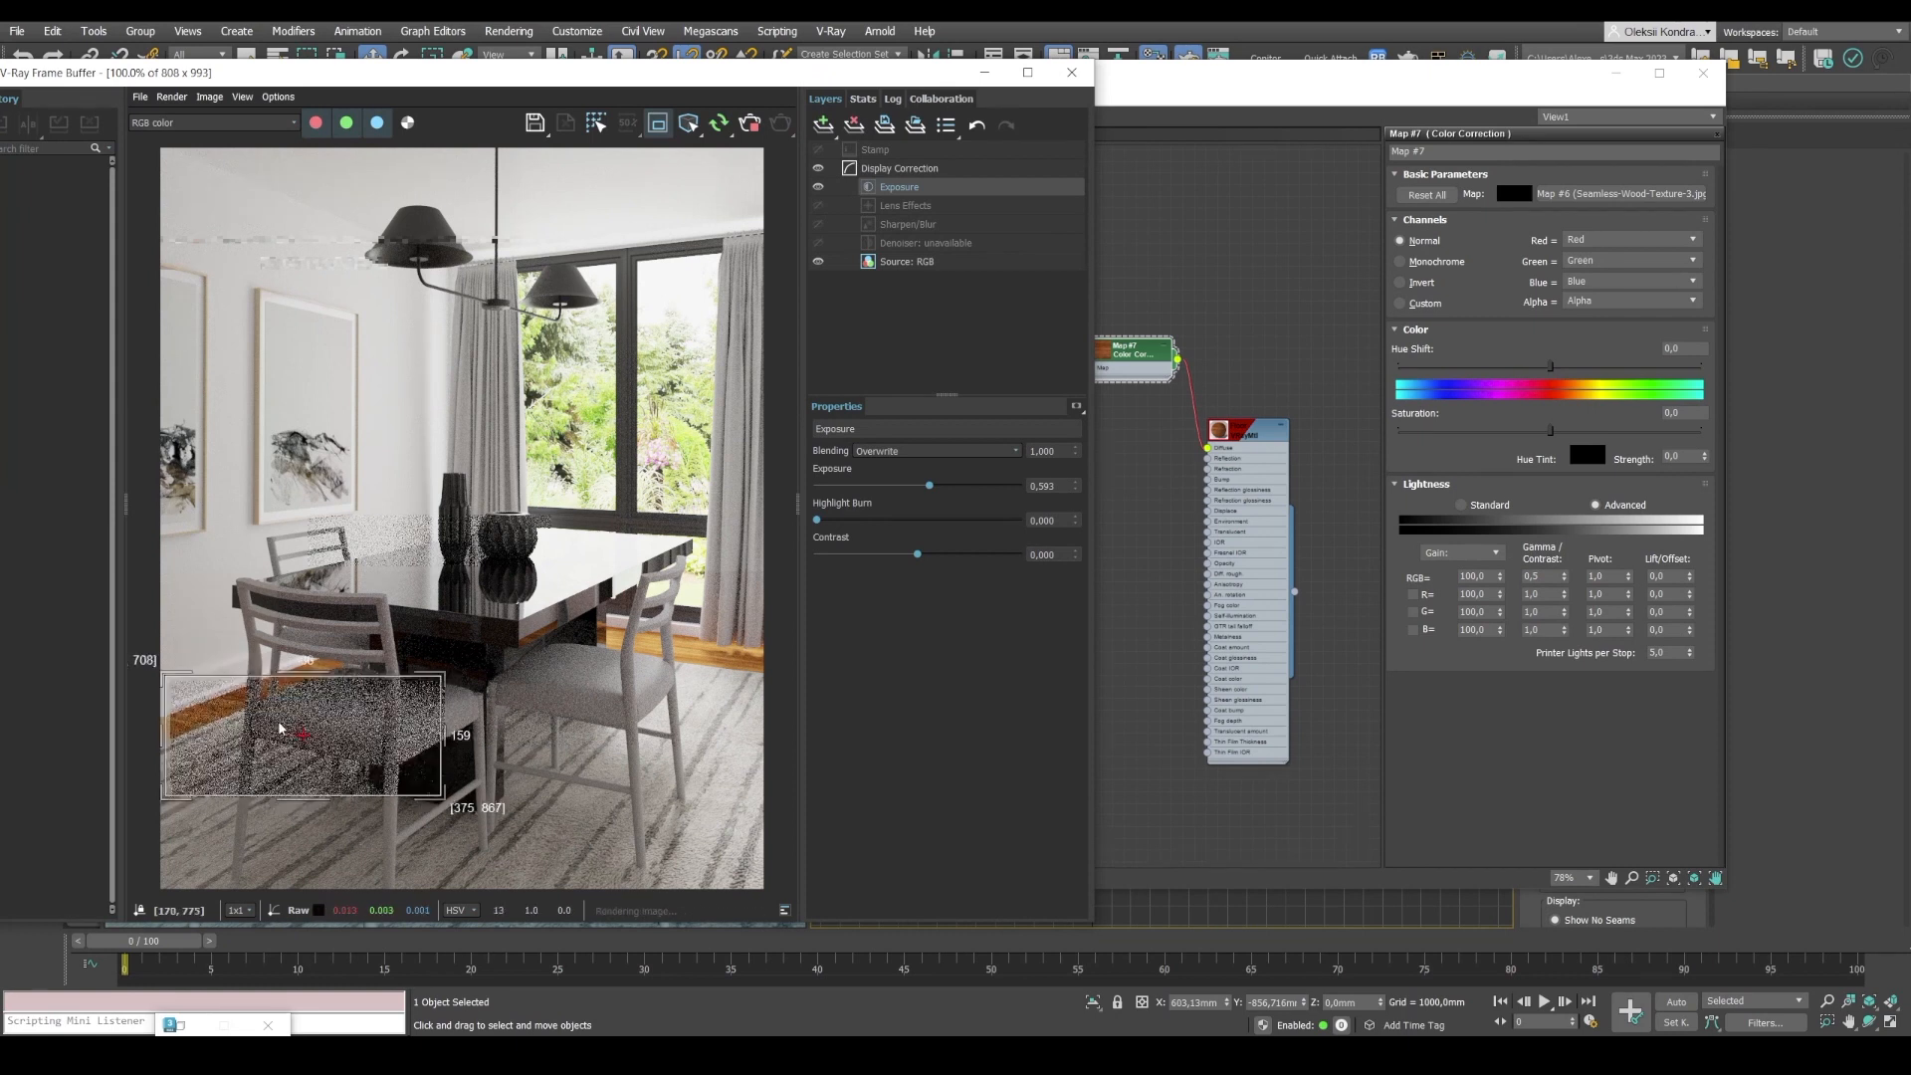
Lower the wood's RGB Gamma/Contrast to 0,4 and Saturation to about -46, and render a band across the table and chairs.
left_click(1545, 575)
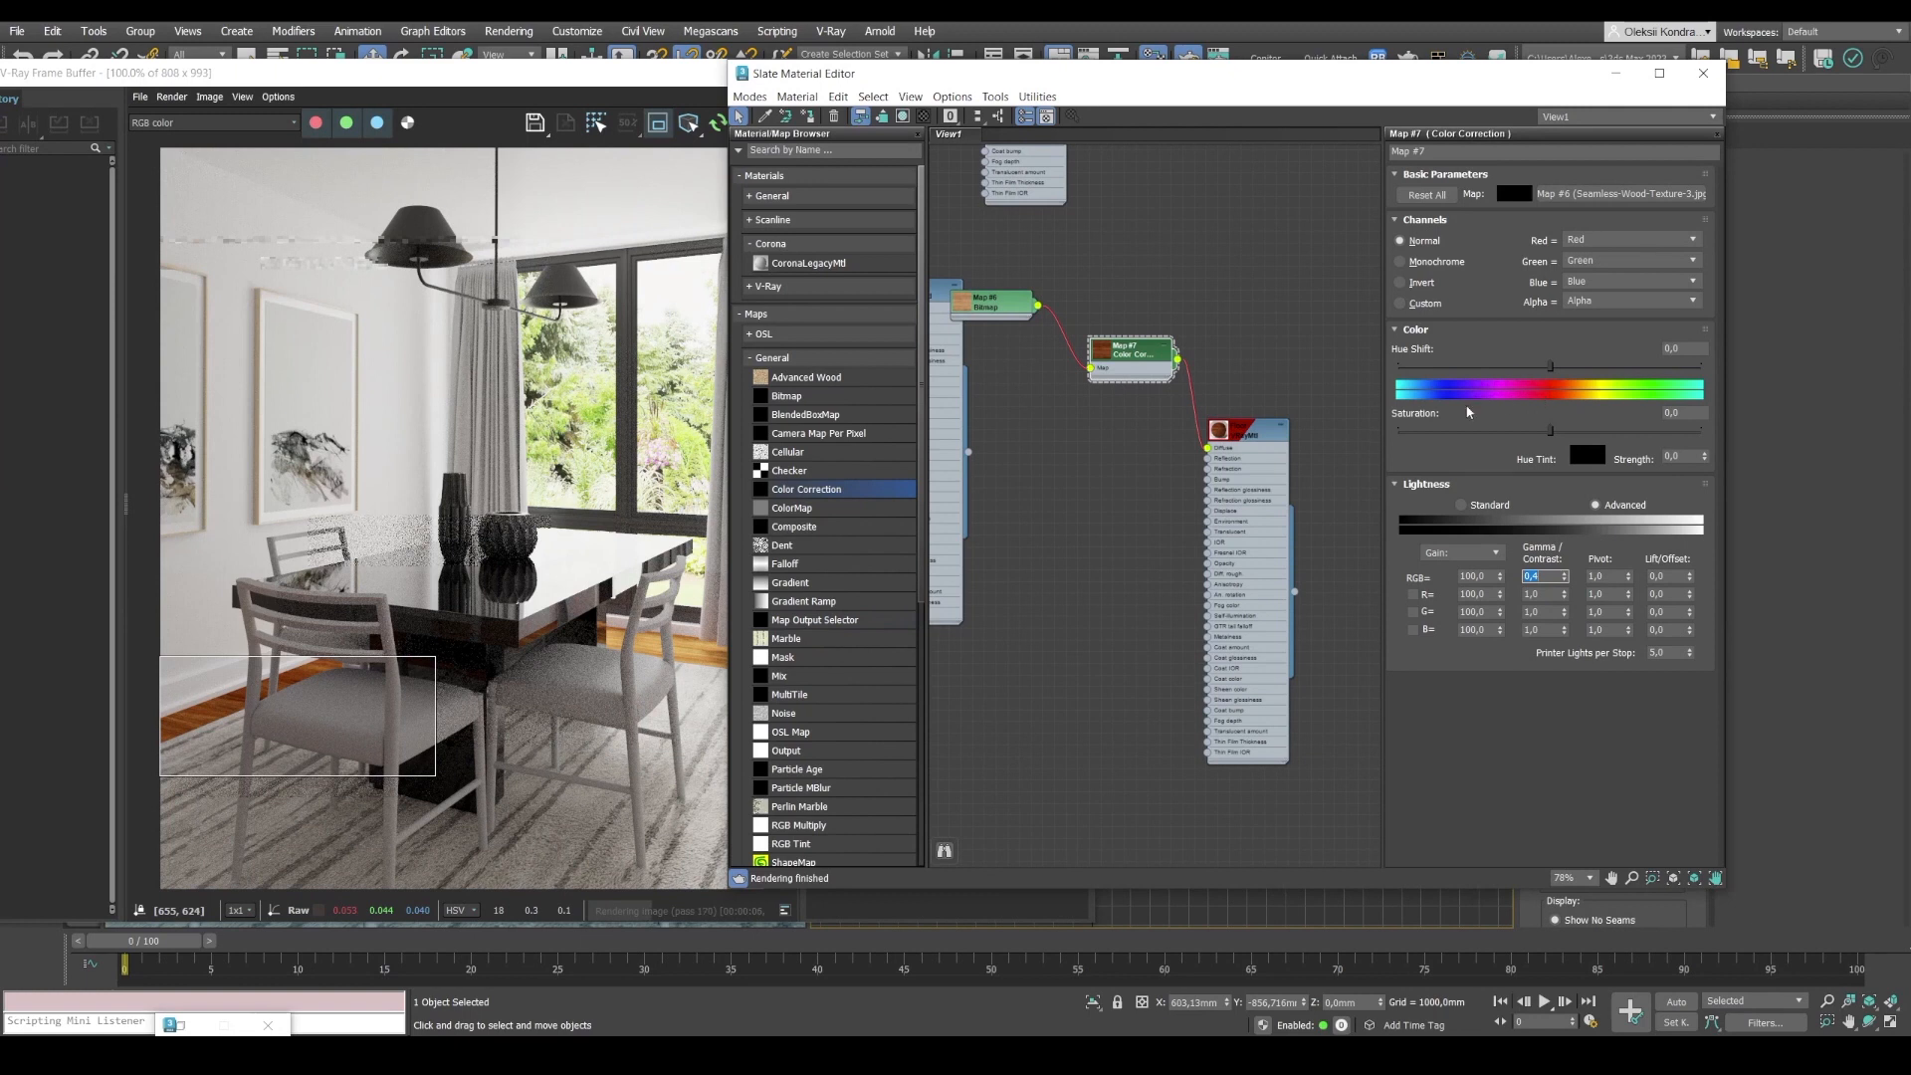
left_click_drag(1550, 430, 1480, 422)
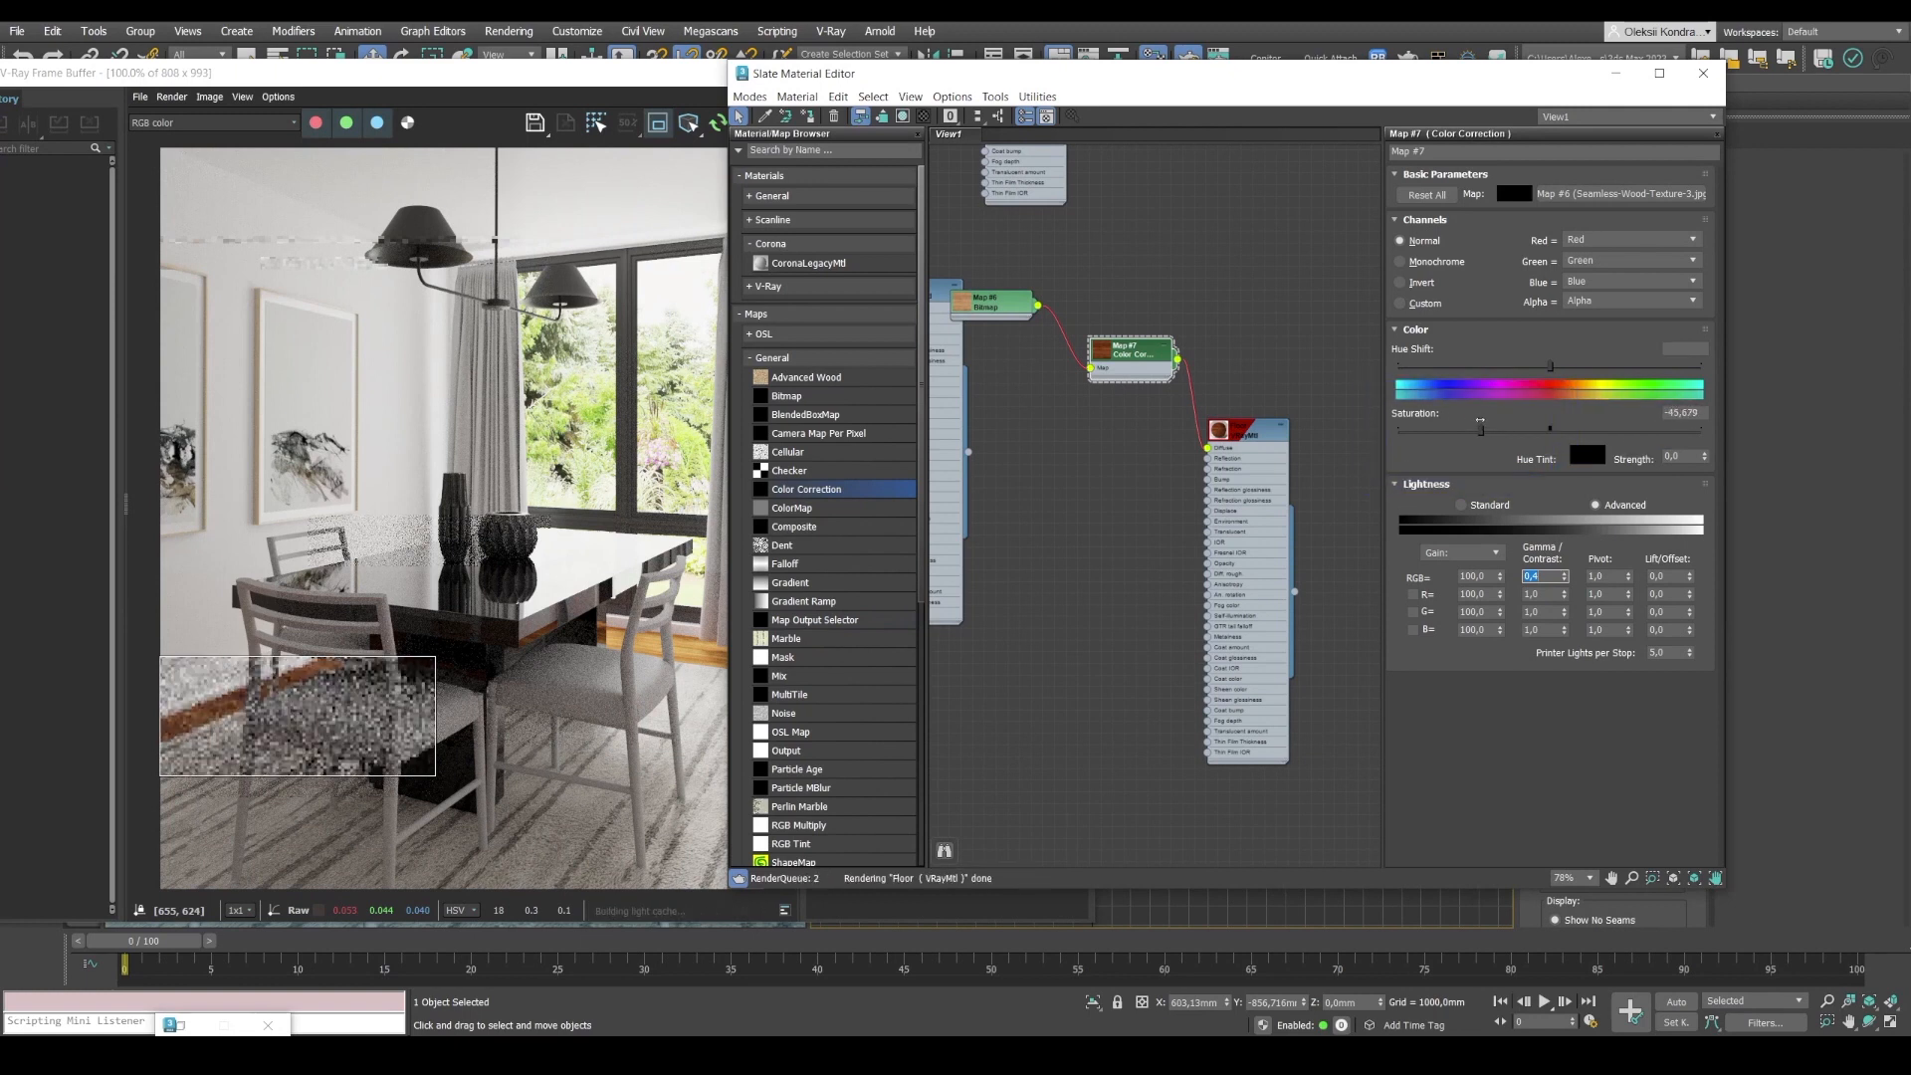
left_click_drag(256, 723, 797, 577)
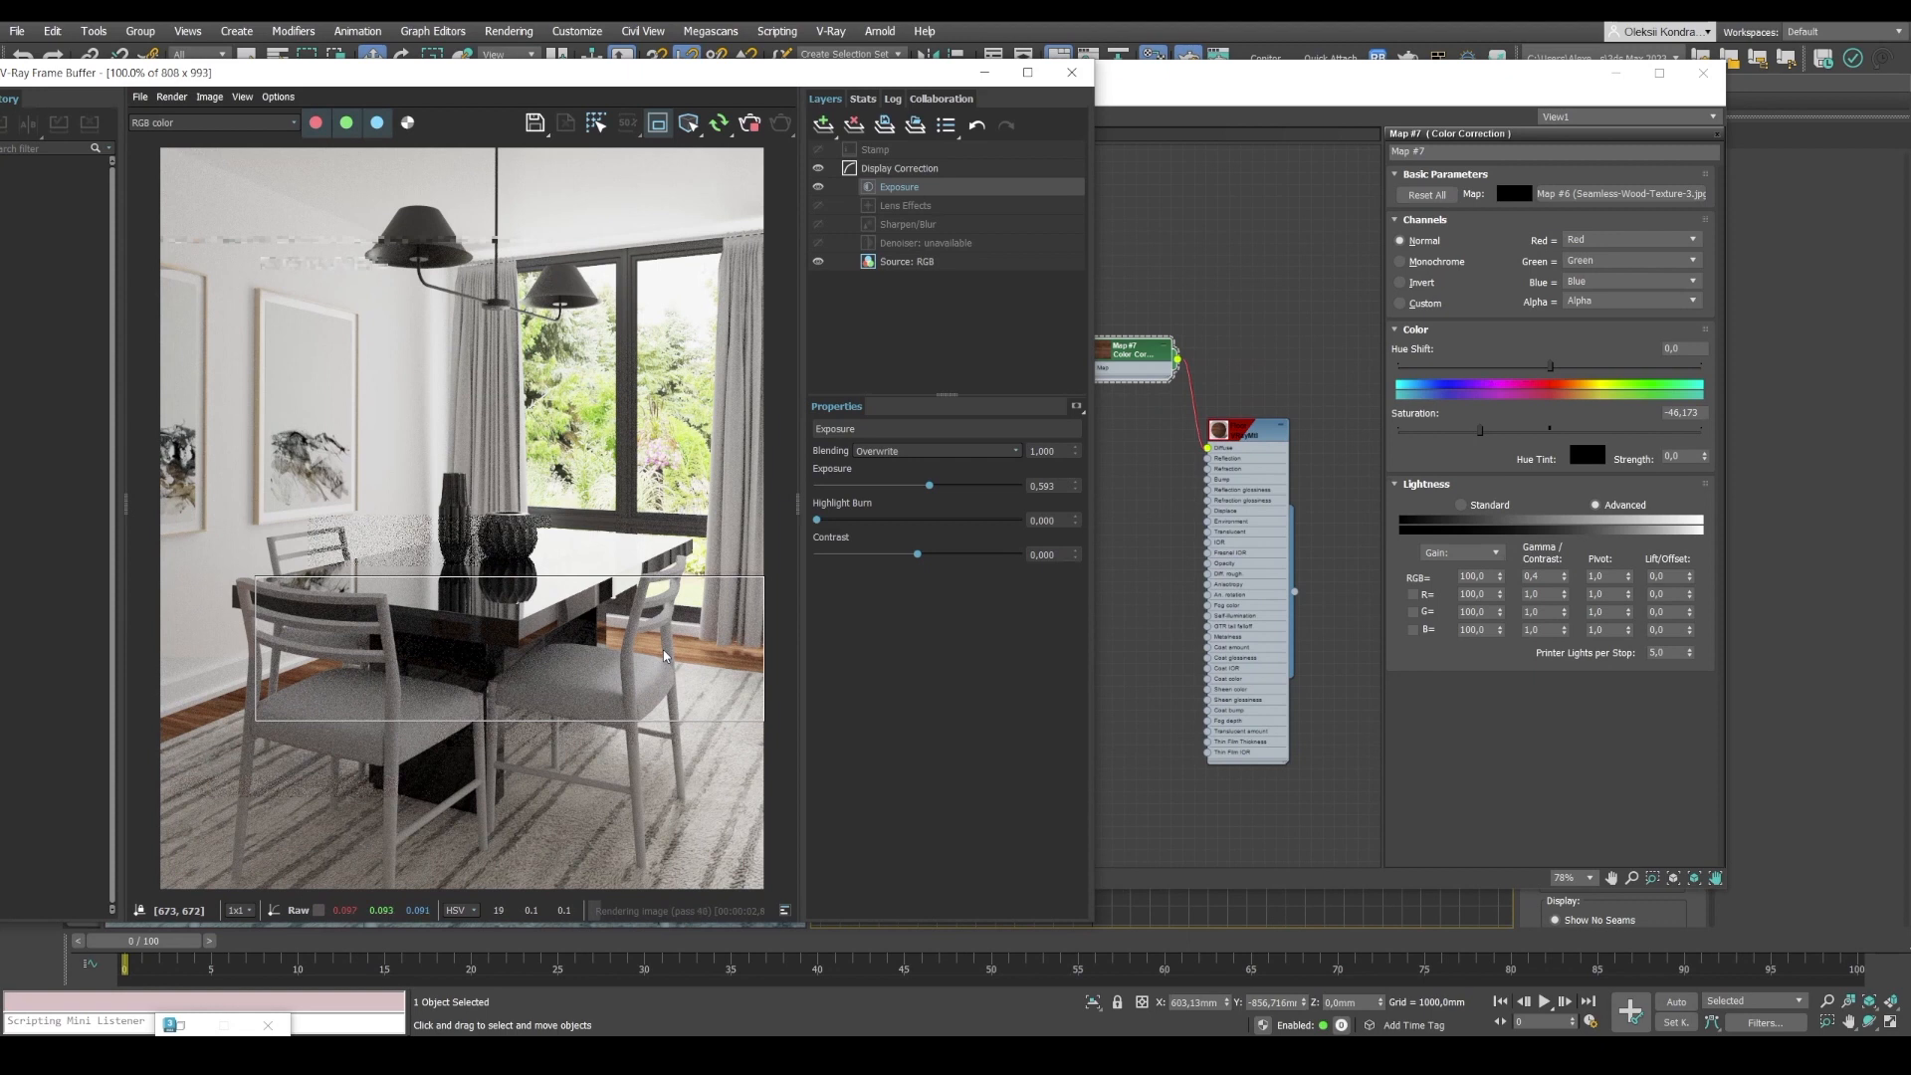
Set the Floor material's Reflection colour to a very light, nearly white grey.
left_click(1255, 443)
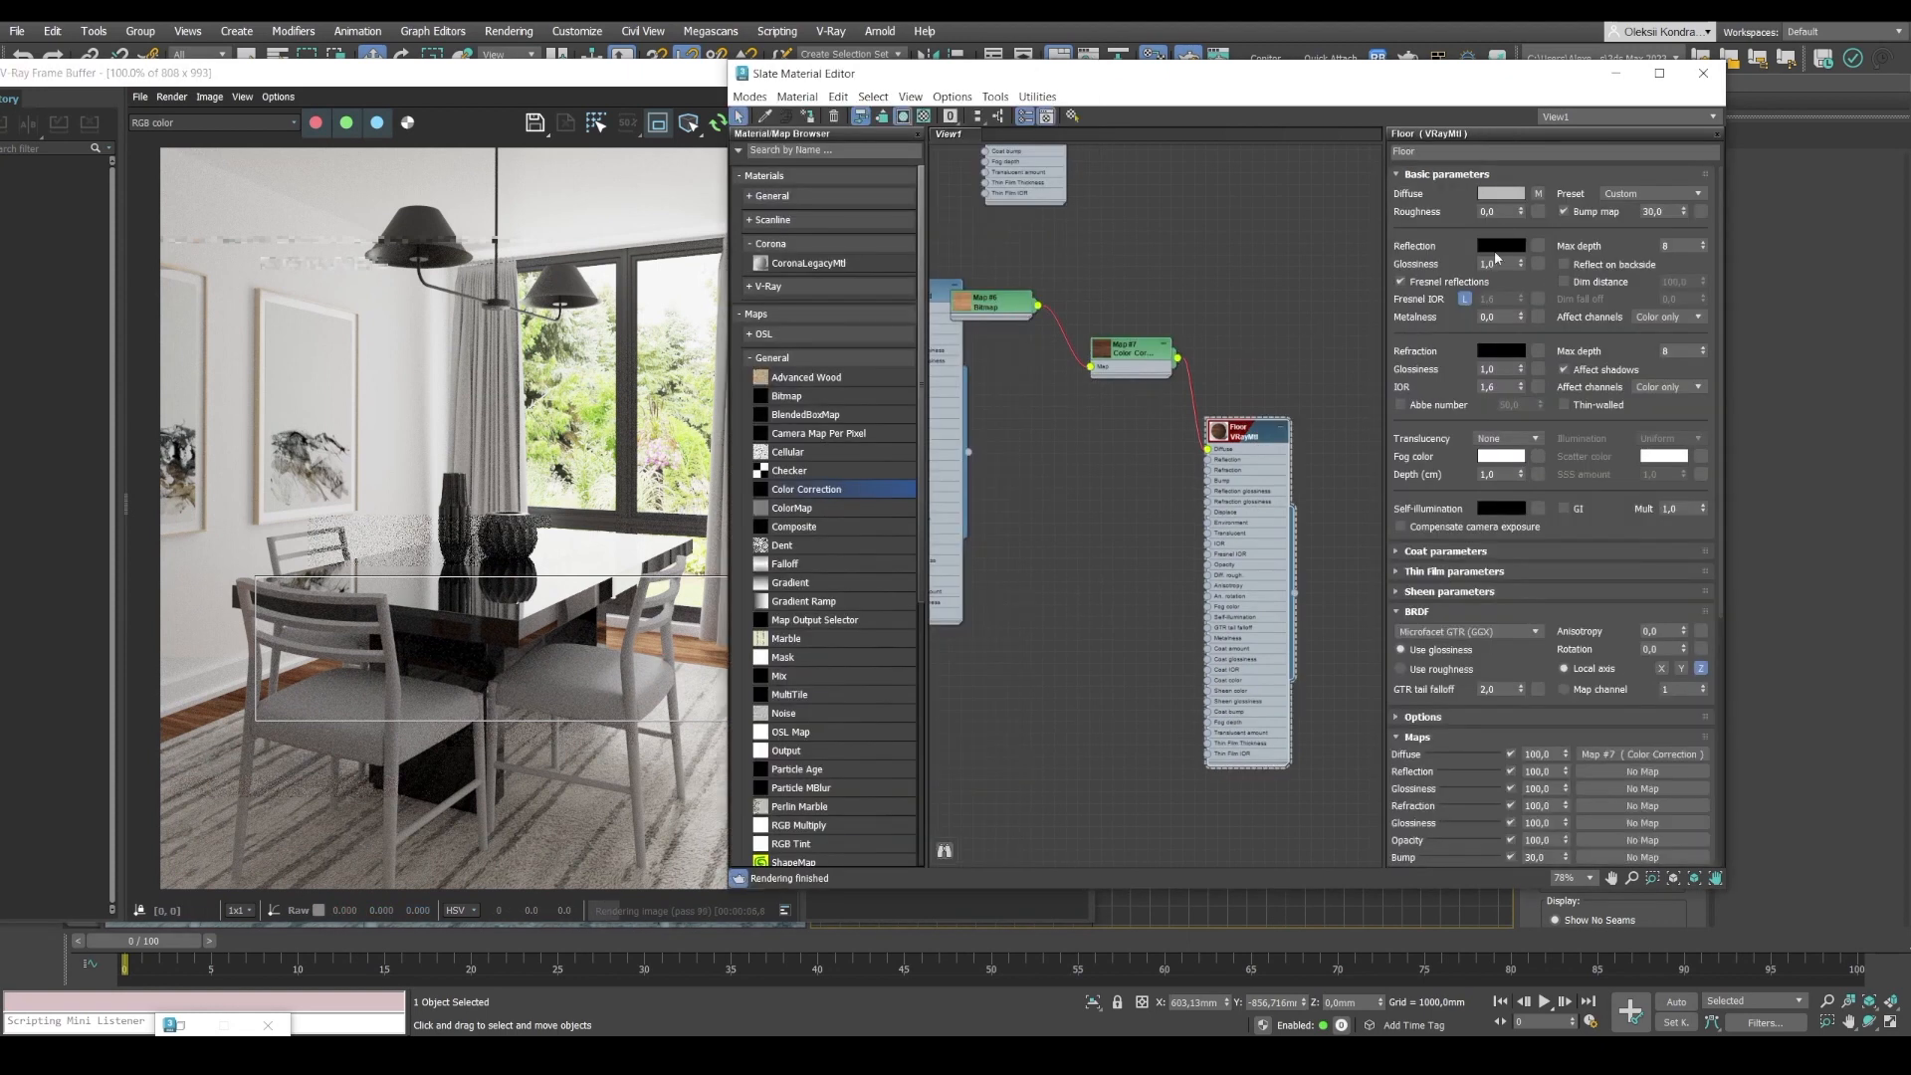
left_click(1500, 246)
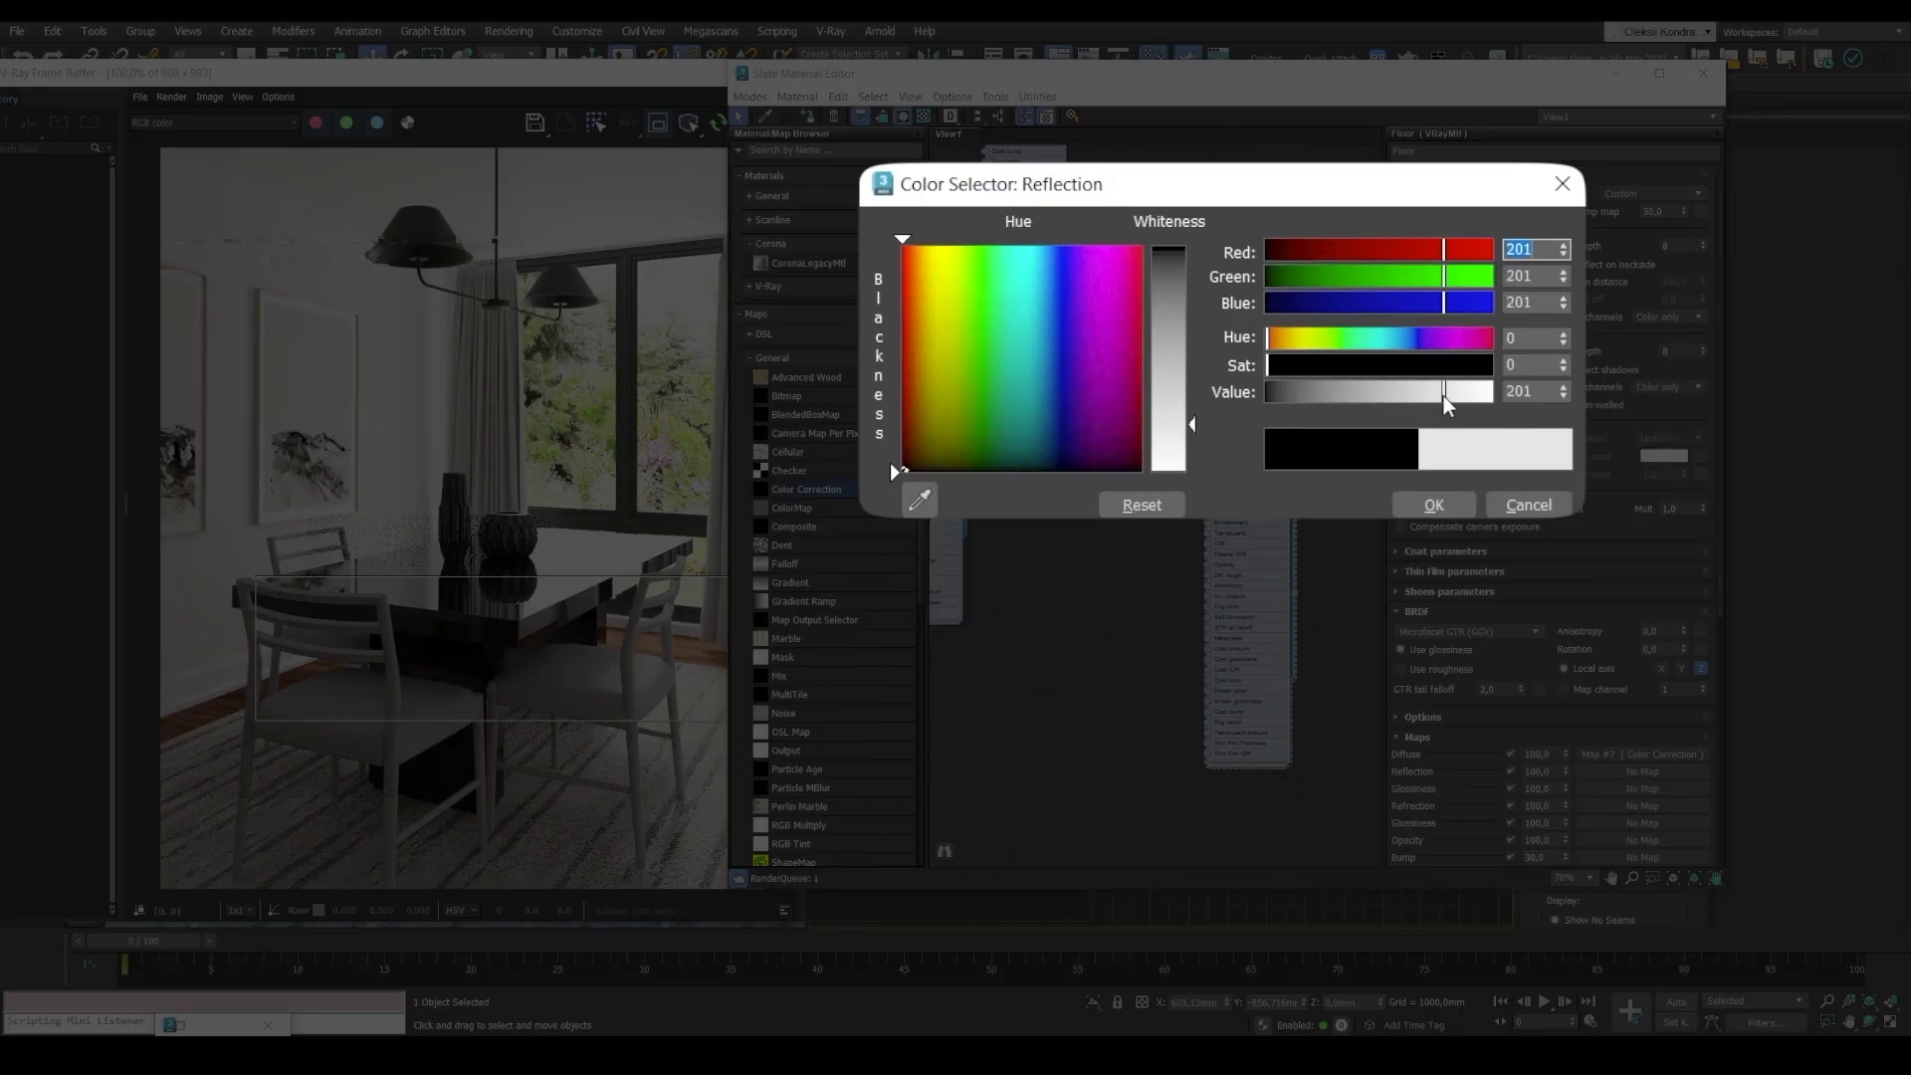
mouse_move(1449, 403)
left_mouse_down()
mouse_move(1485, 398)
mouse_move(1460, 394)
left_mouse_up()
left_click(1422, 484)
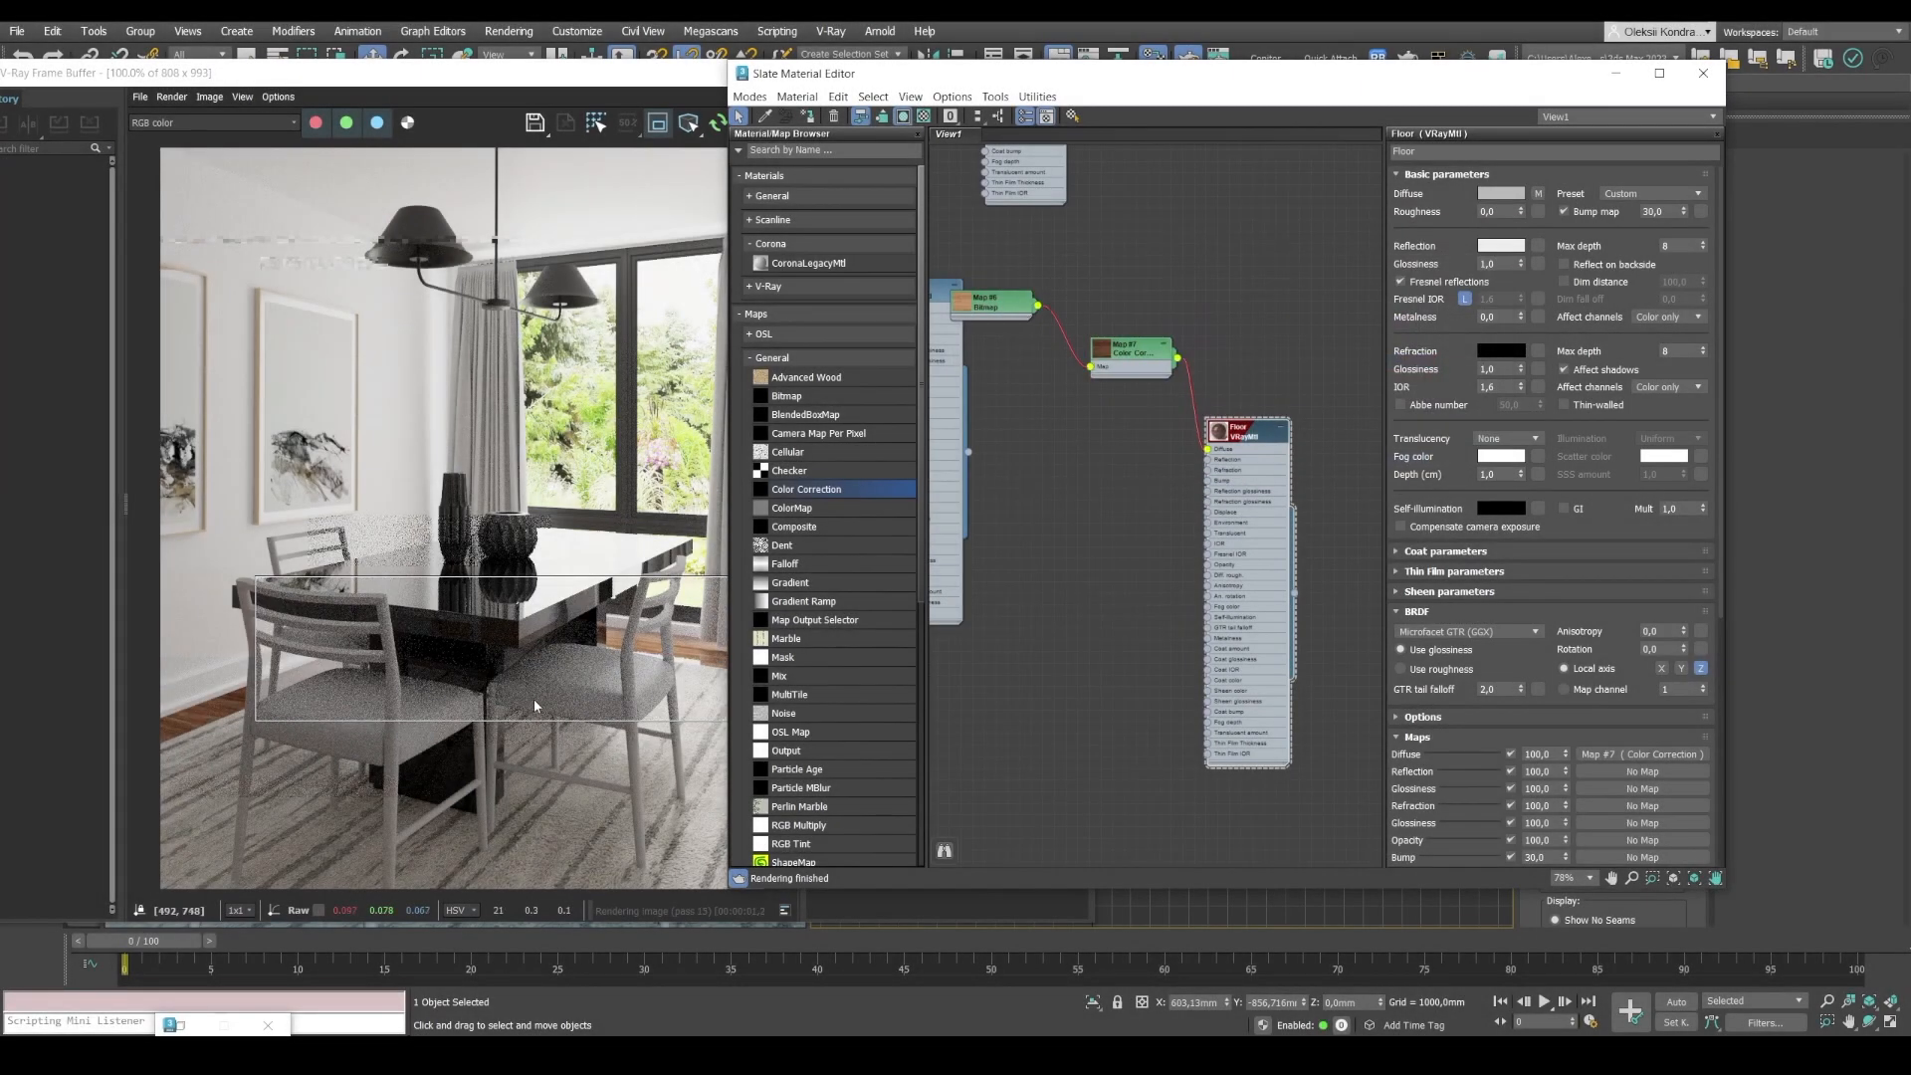
Set the Floor material's reflection Glossiness to 0,7 and render a region across the chairs and rug.
scroll(678, 671, "up", 2)
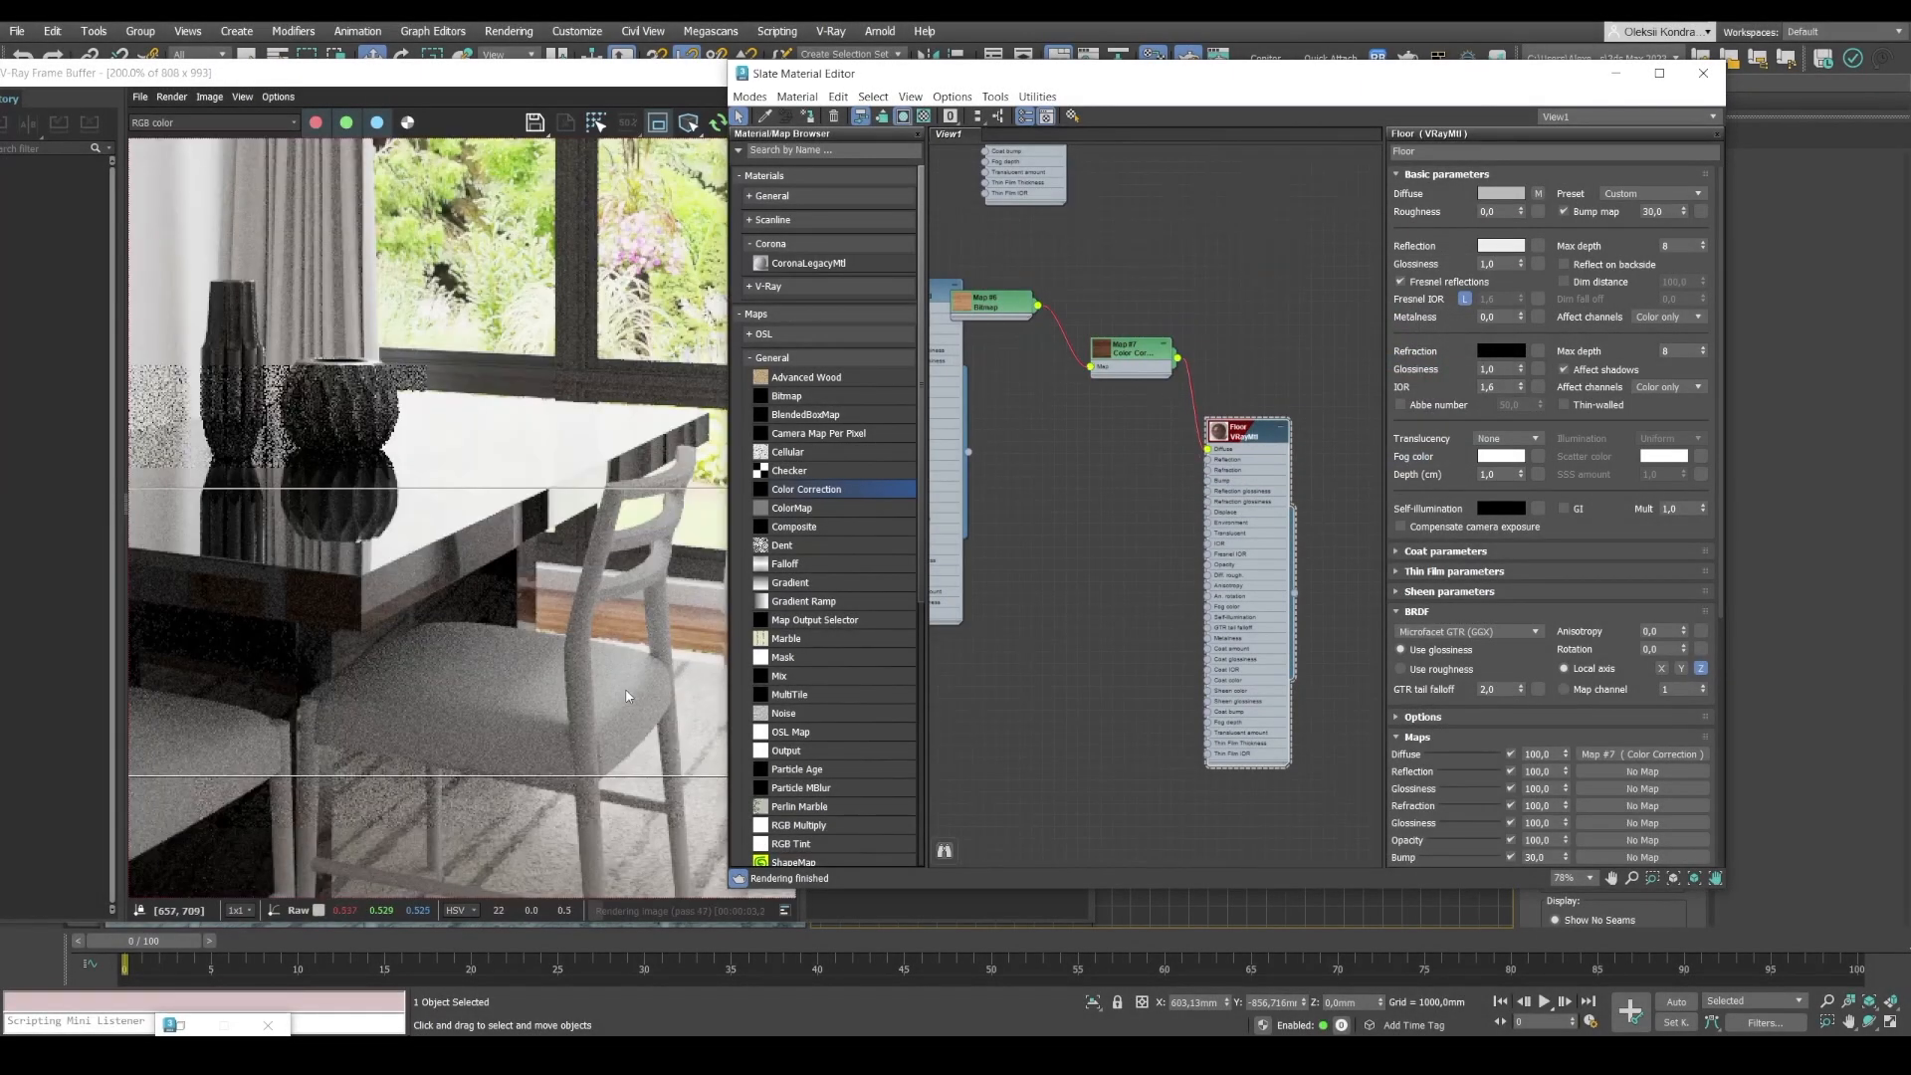
left_click_drag(625, 82, 503, 82)
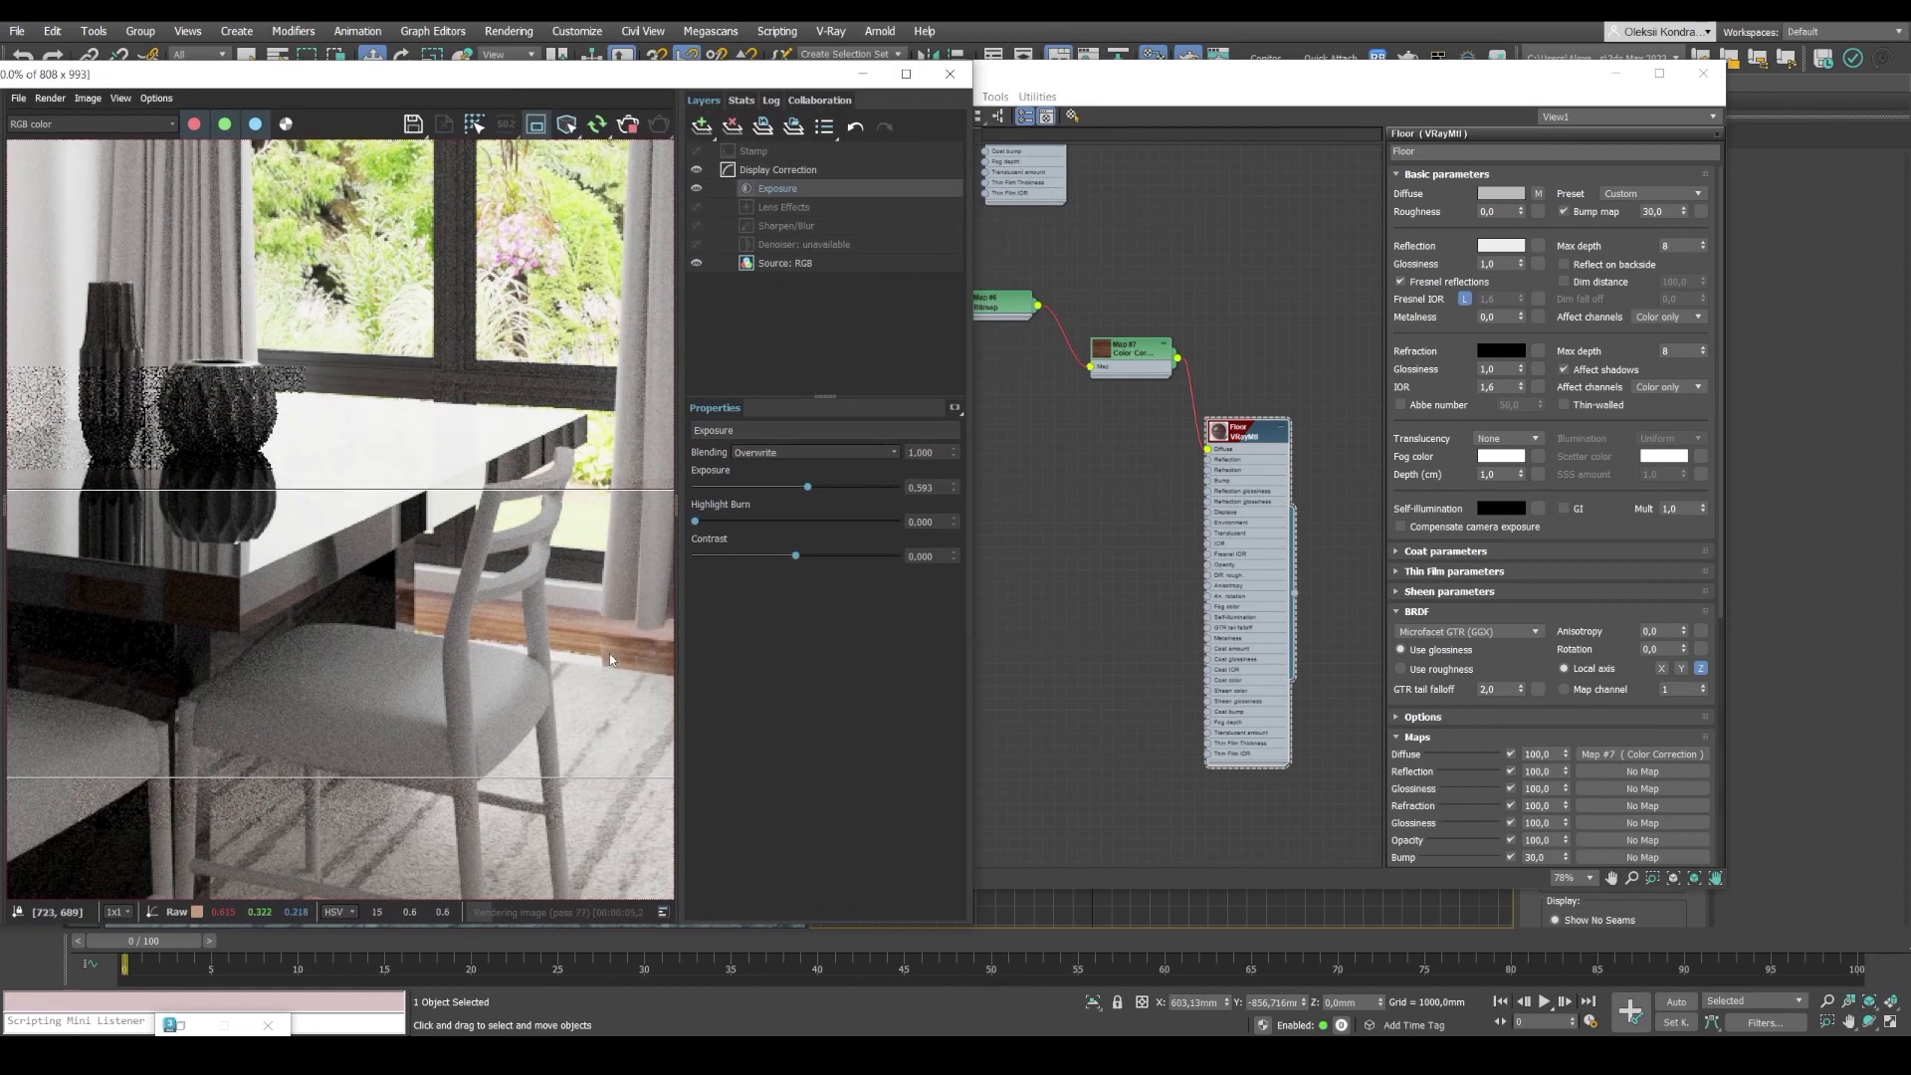
left_click(1503, 262)
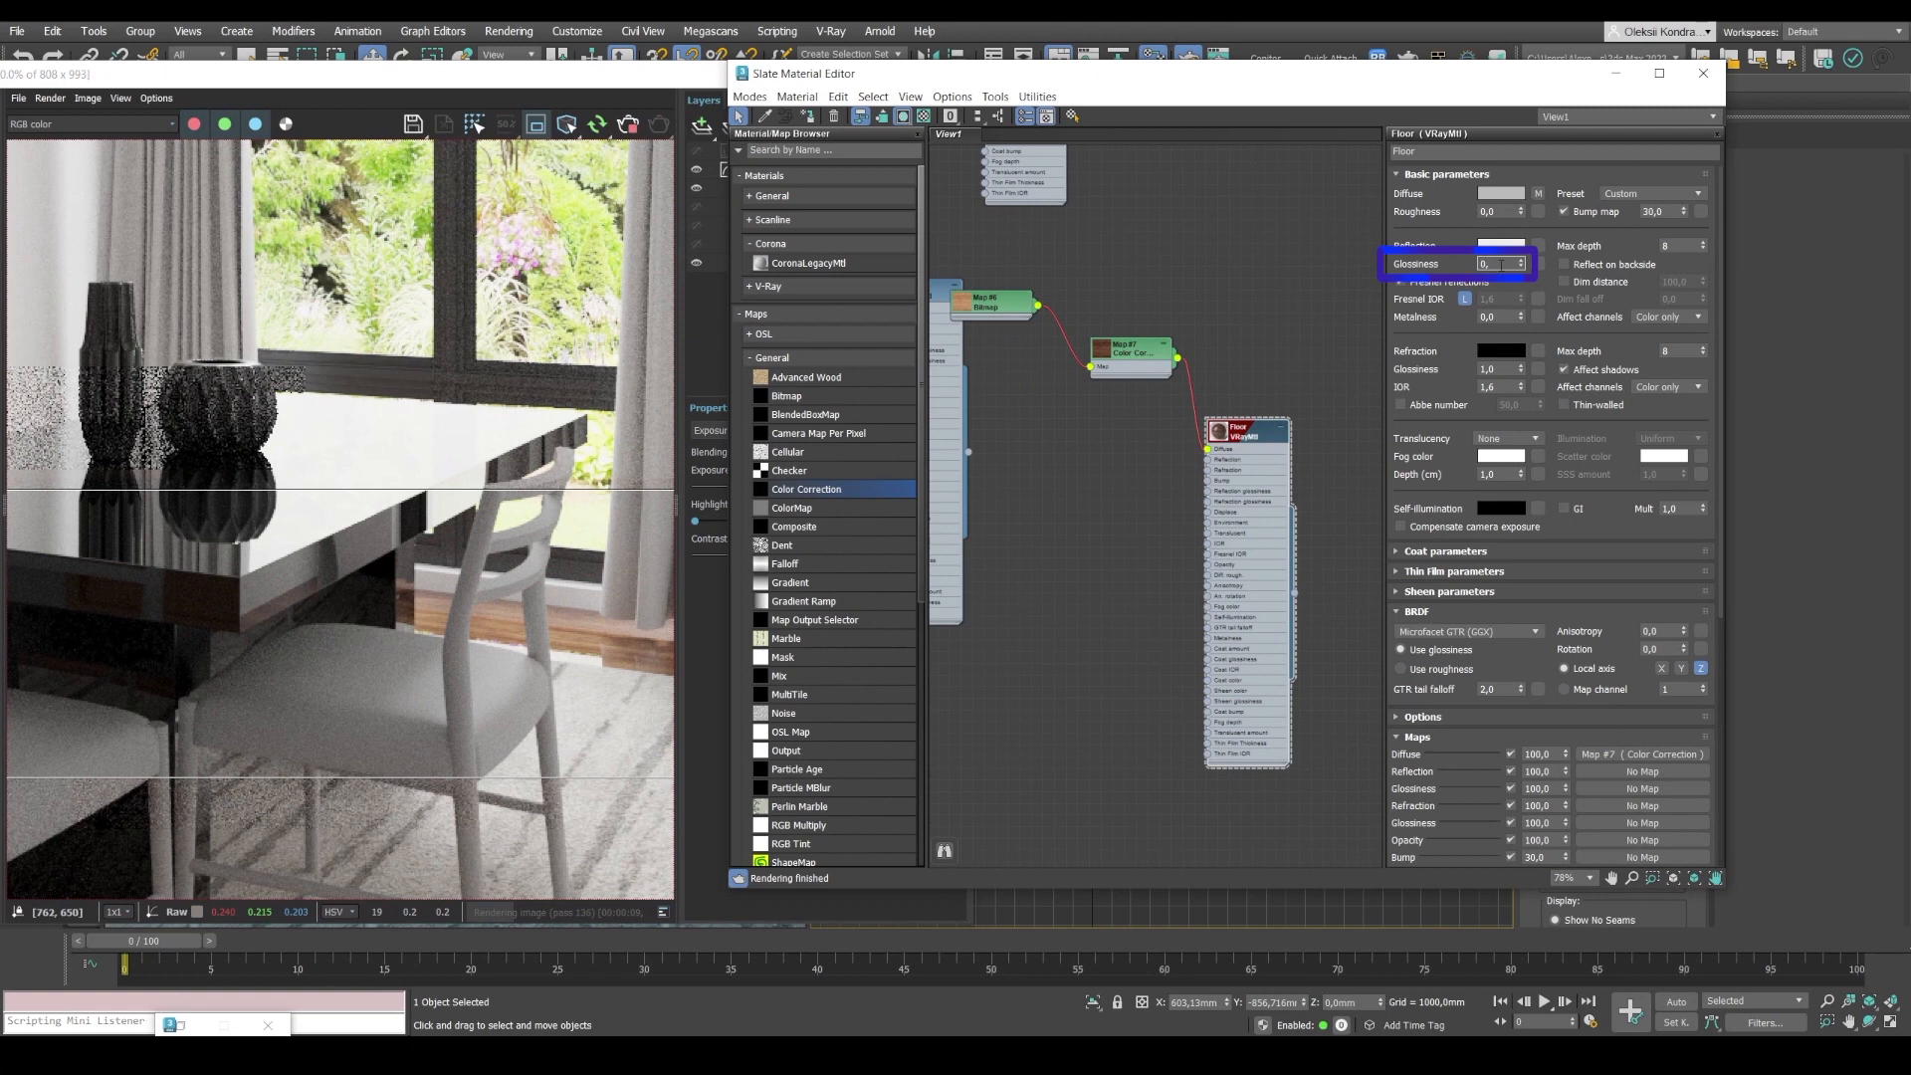
key("Return")
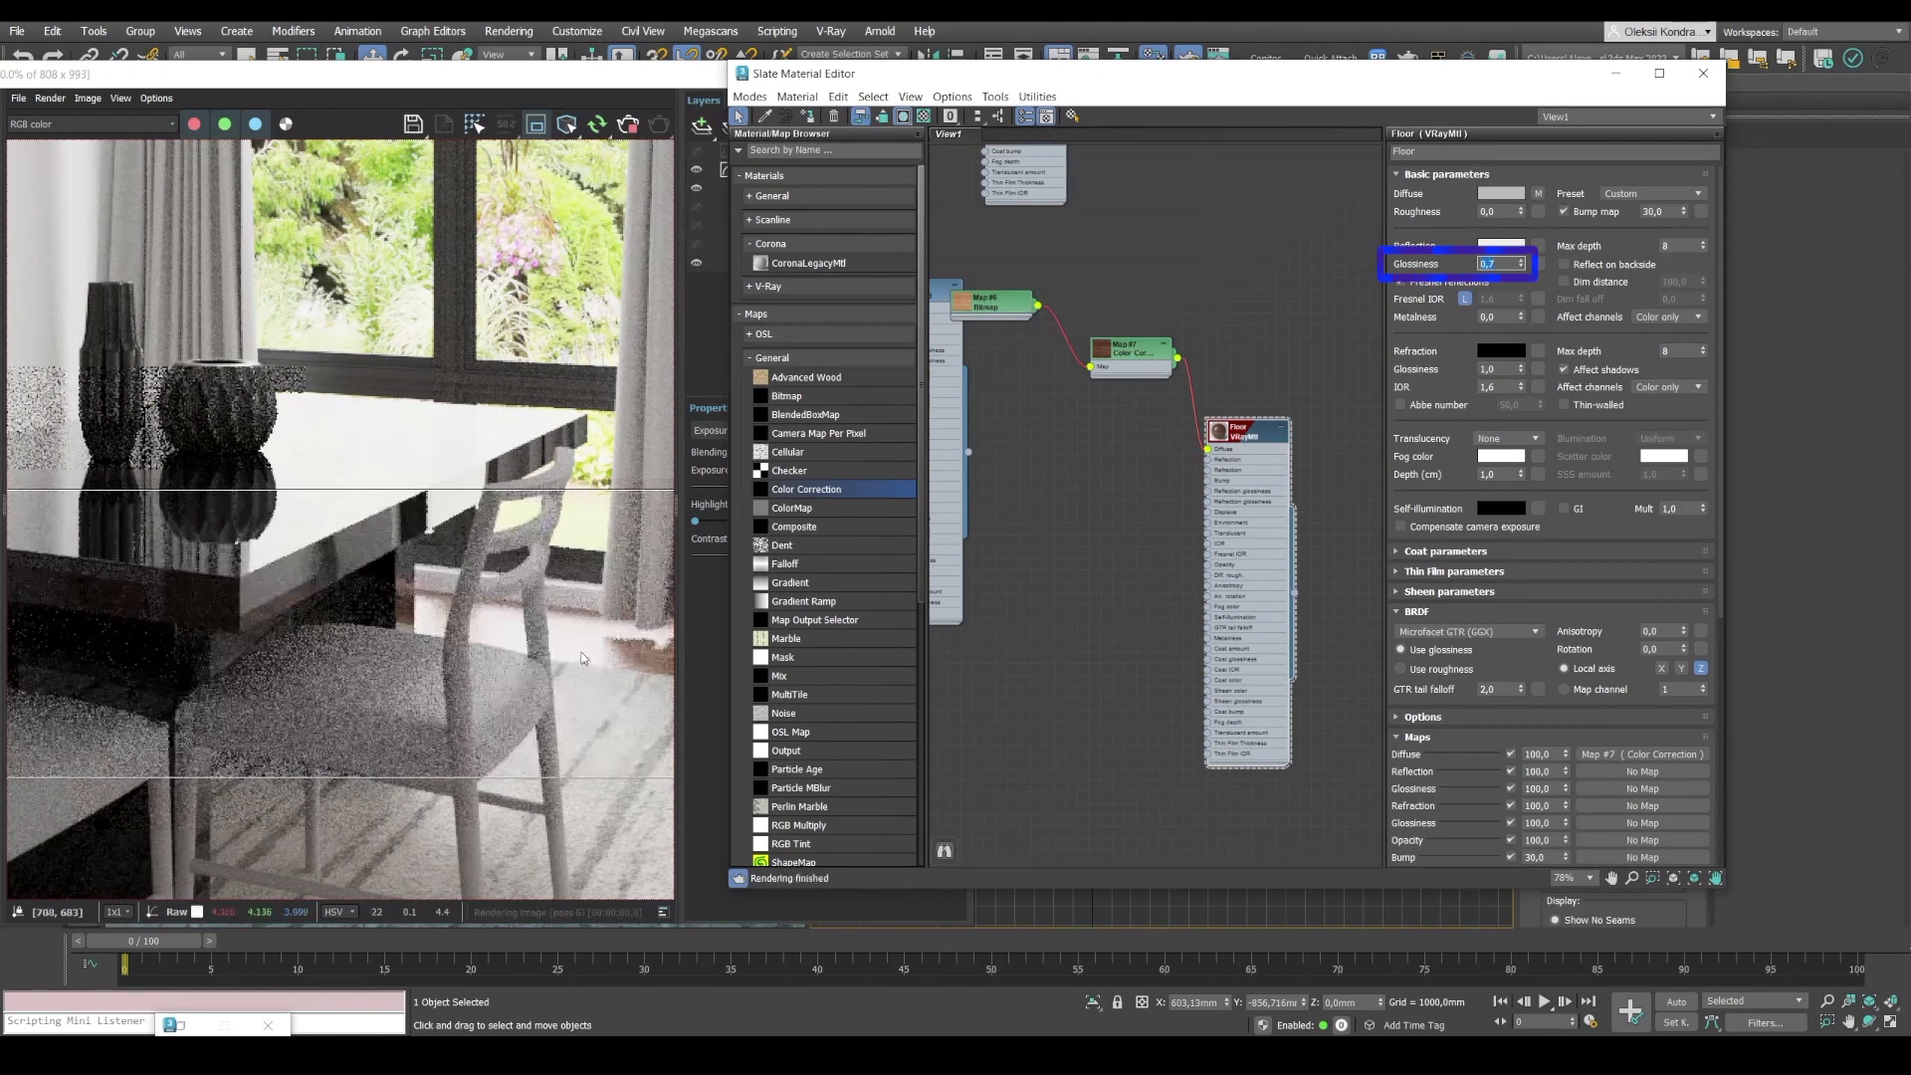
left_click(627, 660)
scroll(591, 643, "down", 1)
mouse_move(492, 657)
left_mouse_down()
mouse_move(326, 679)
mouse_move(37, 838)
left_mouse_up()
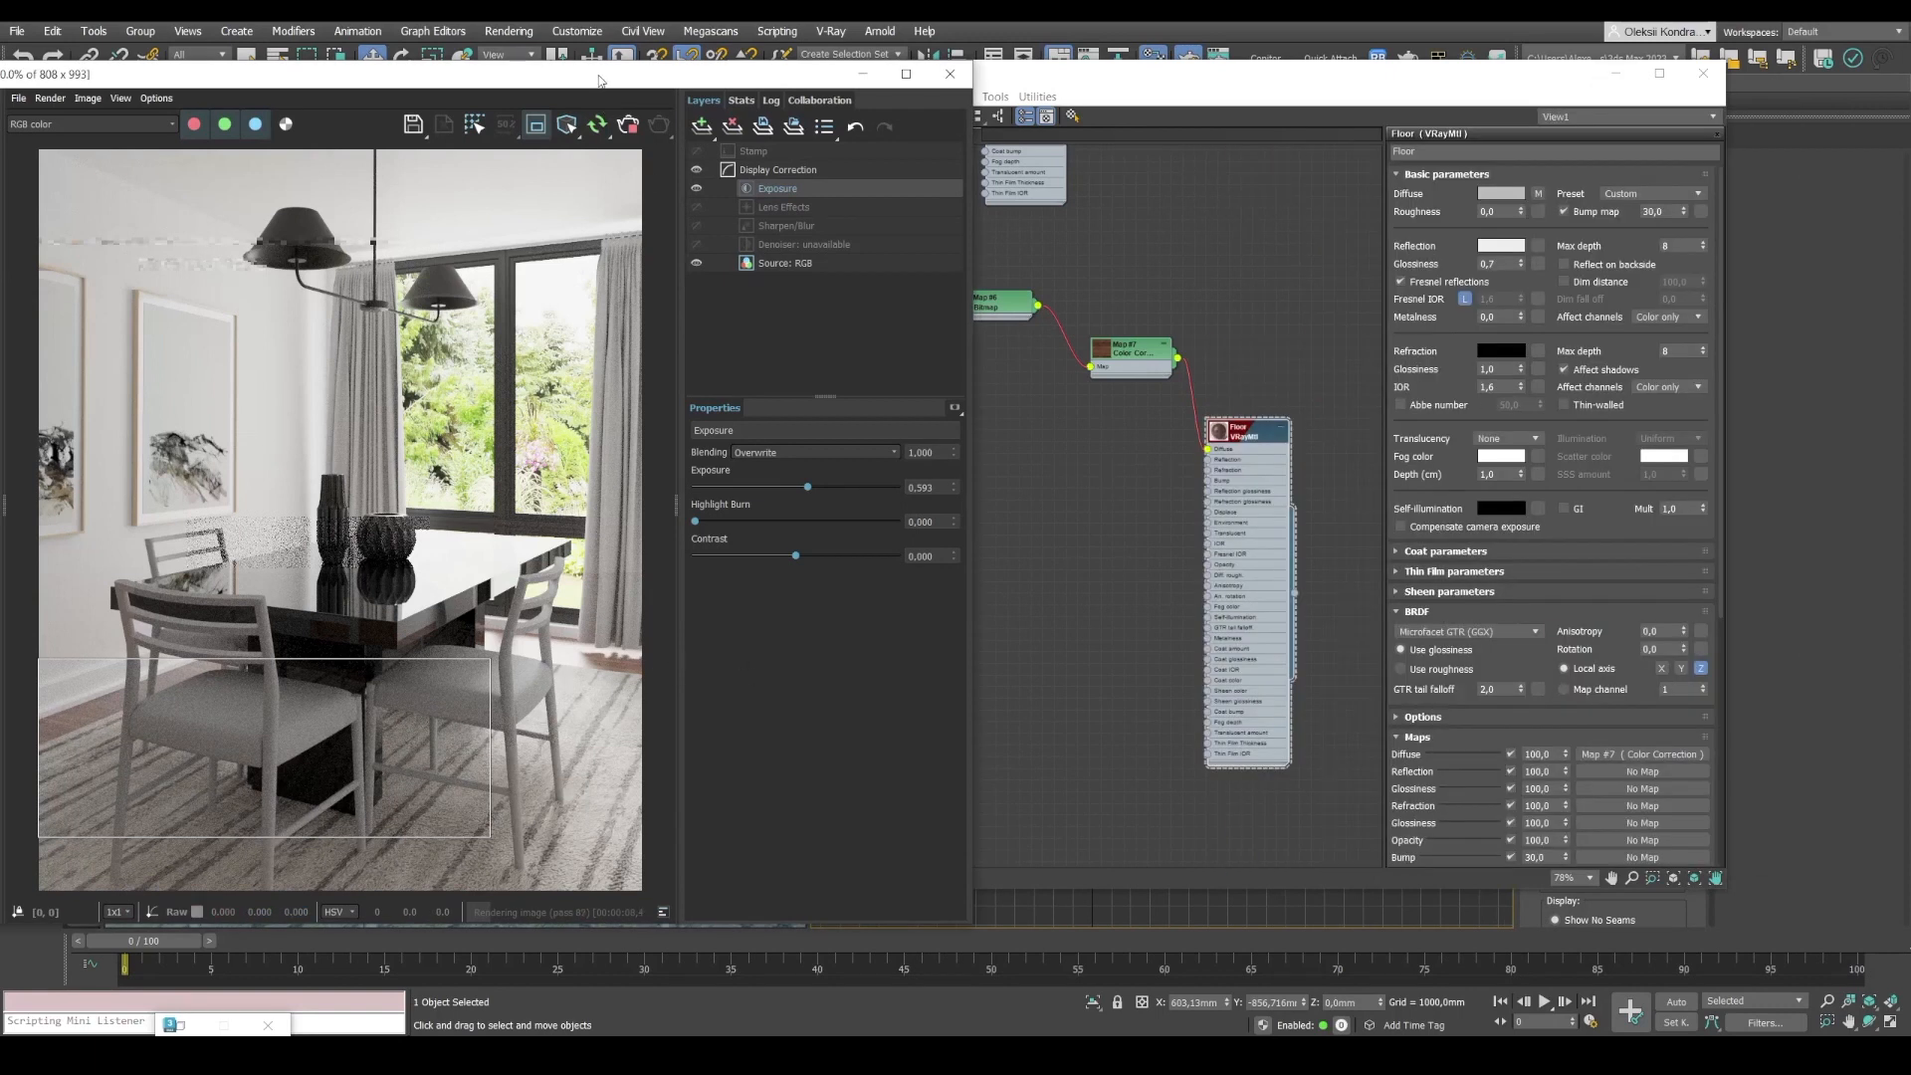
Darken the Floor material's Reflection colour to a medium-light grey and render a larger region around the table and chairs.
left_click(1506, 248)
left_click_drag(1403, 401, 1390, 402)
left_click_drag(291, 748, 671, 588)
left_click_drag(1388, 392, 1357, 393)
left_click(1397, 462)
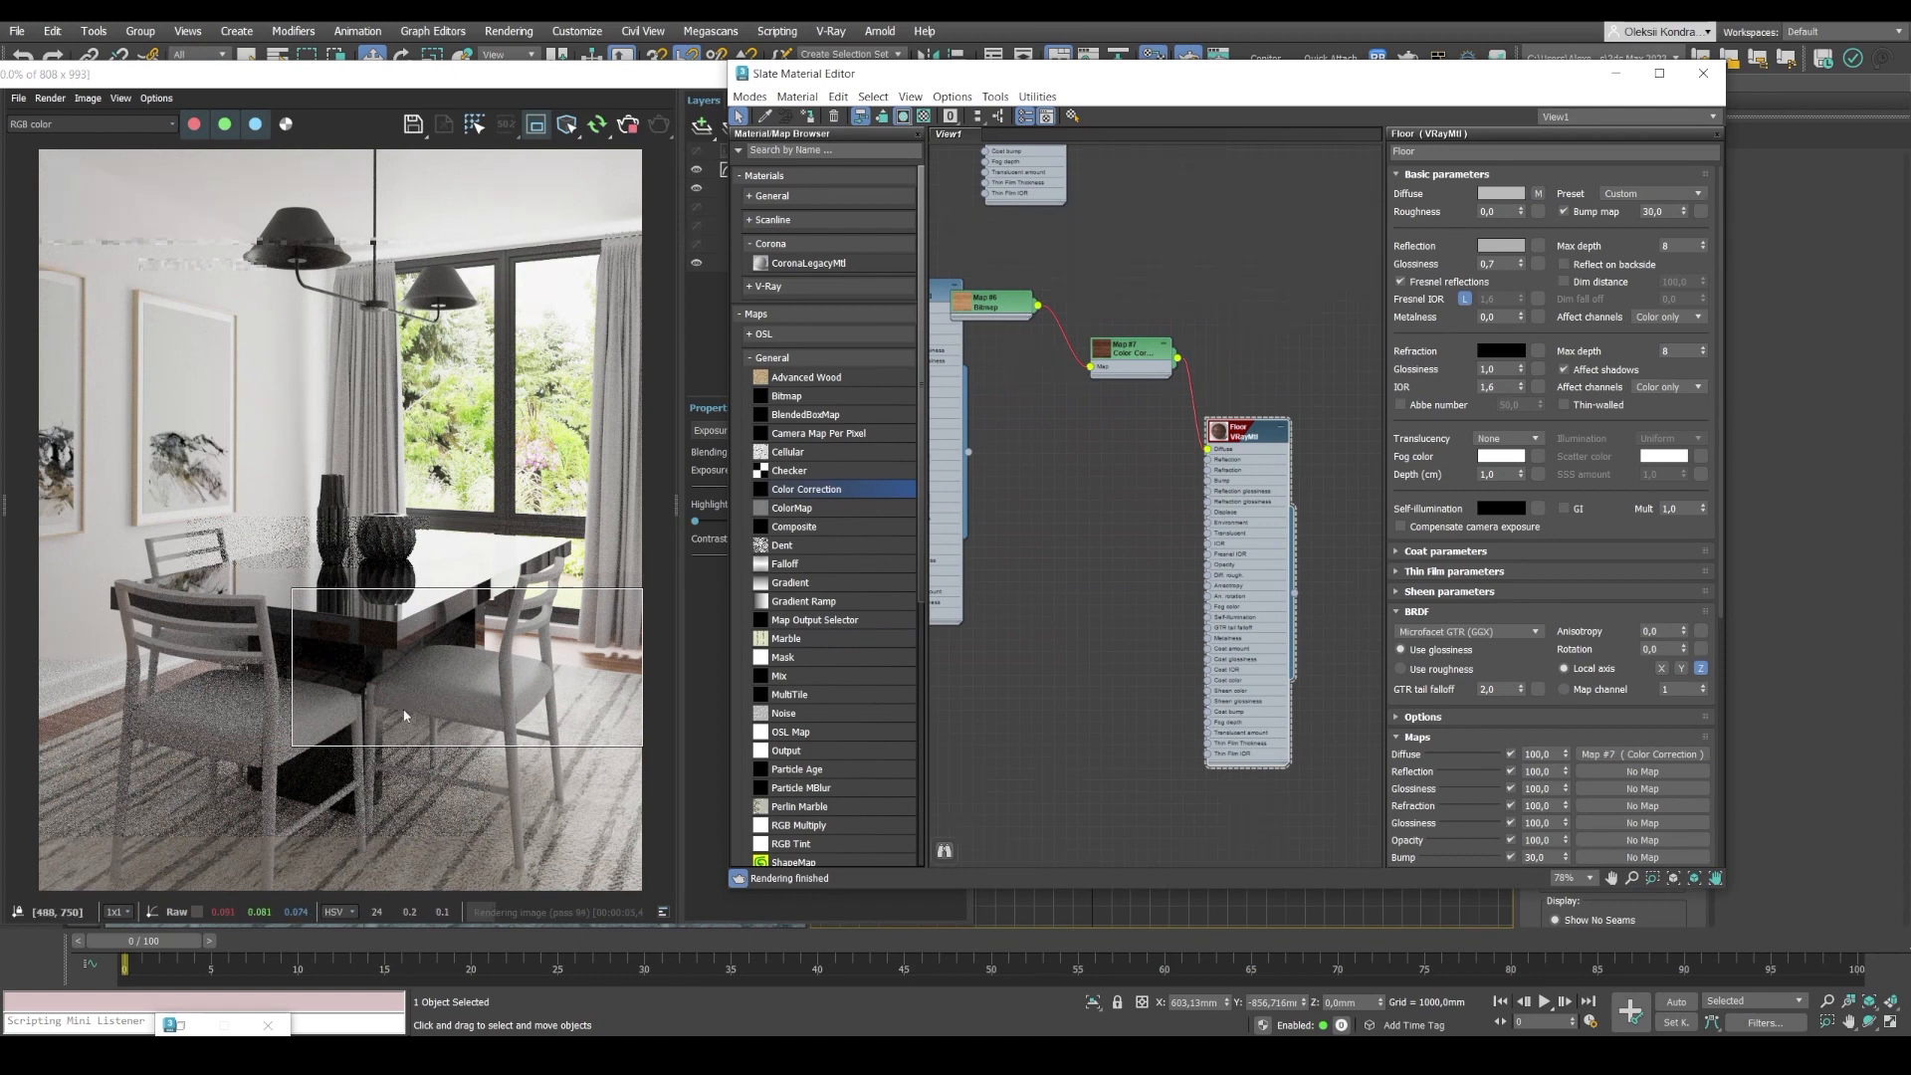
left_click(478, 499)
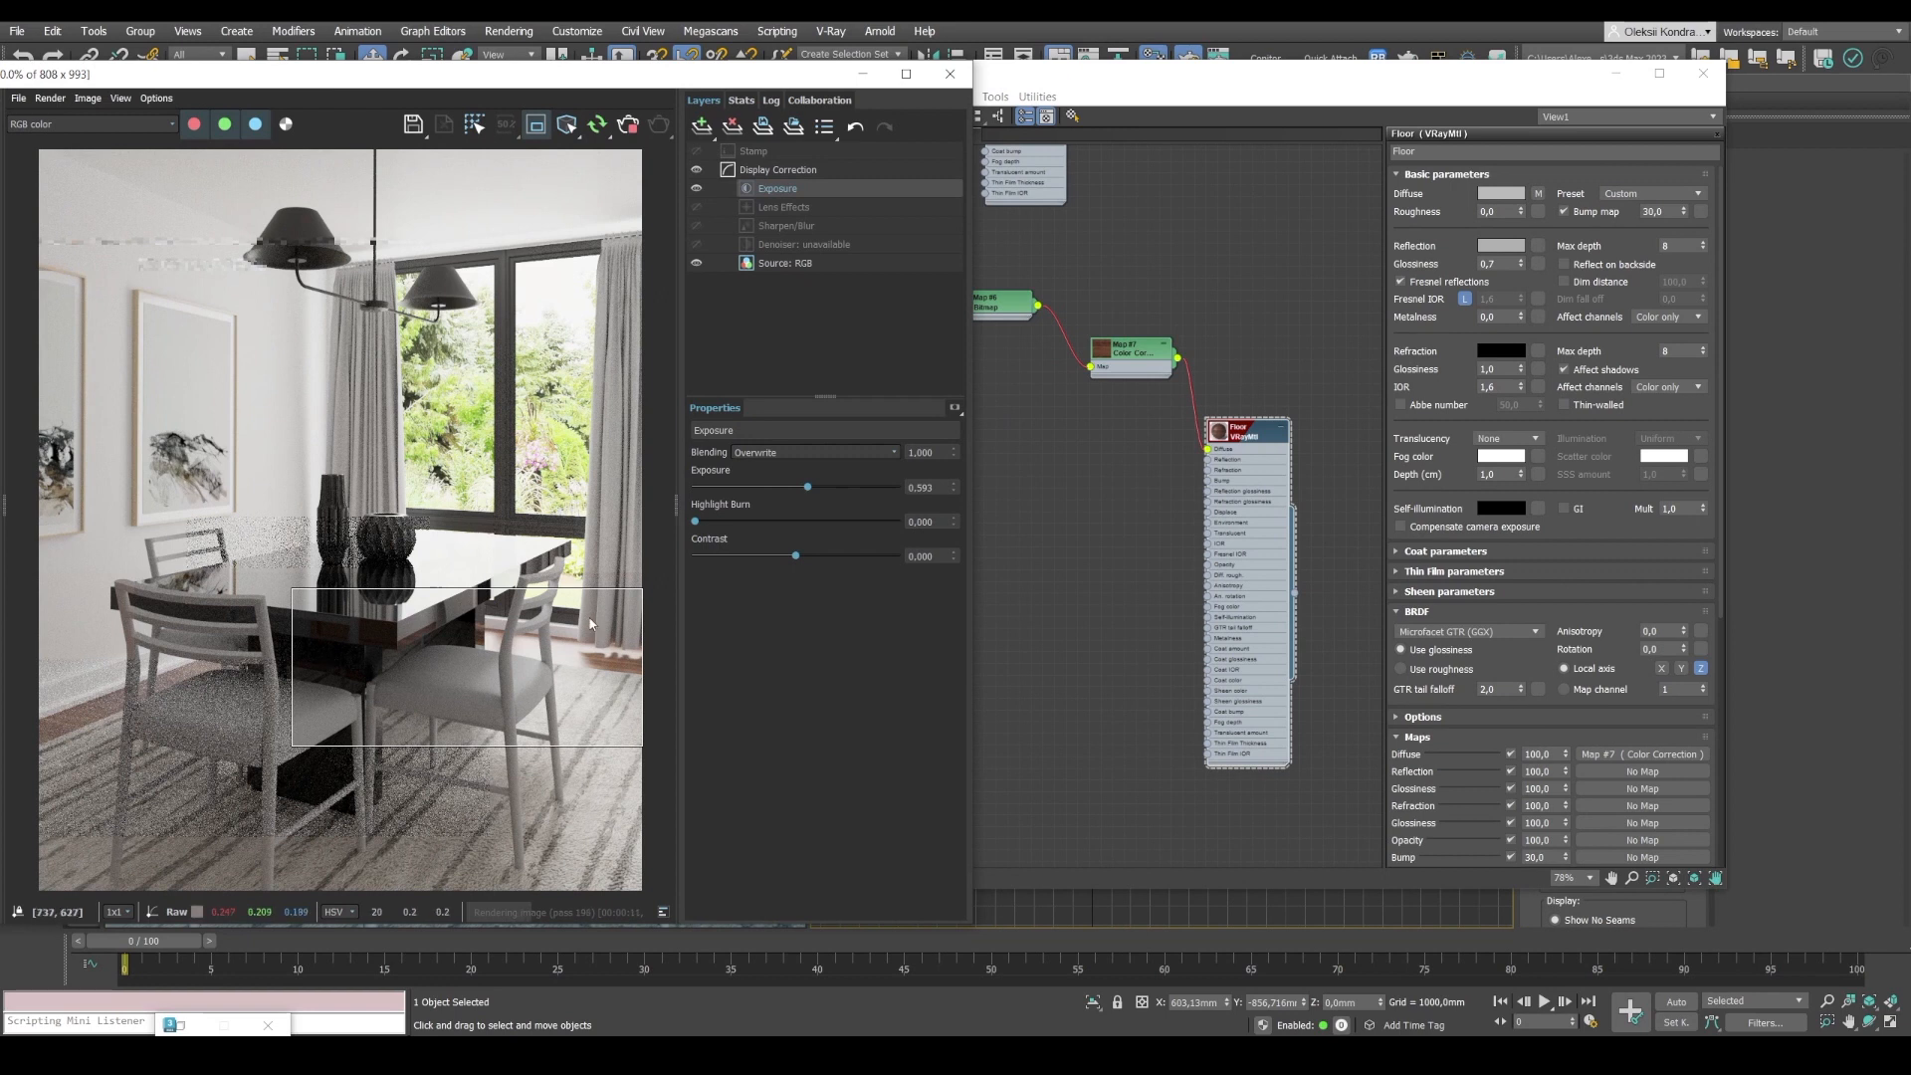
left_click_drag(594, 472, 93, 846)
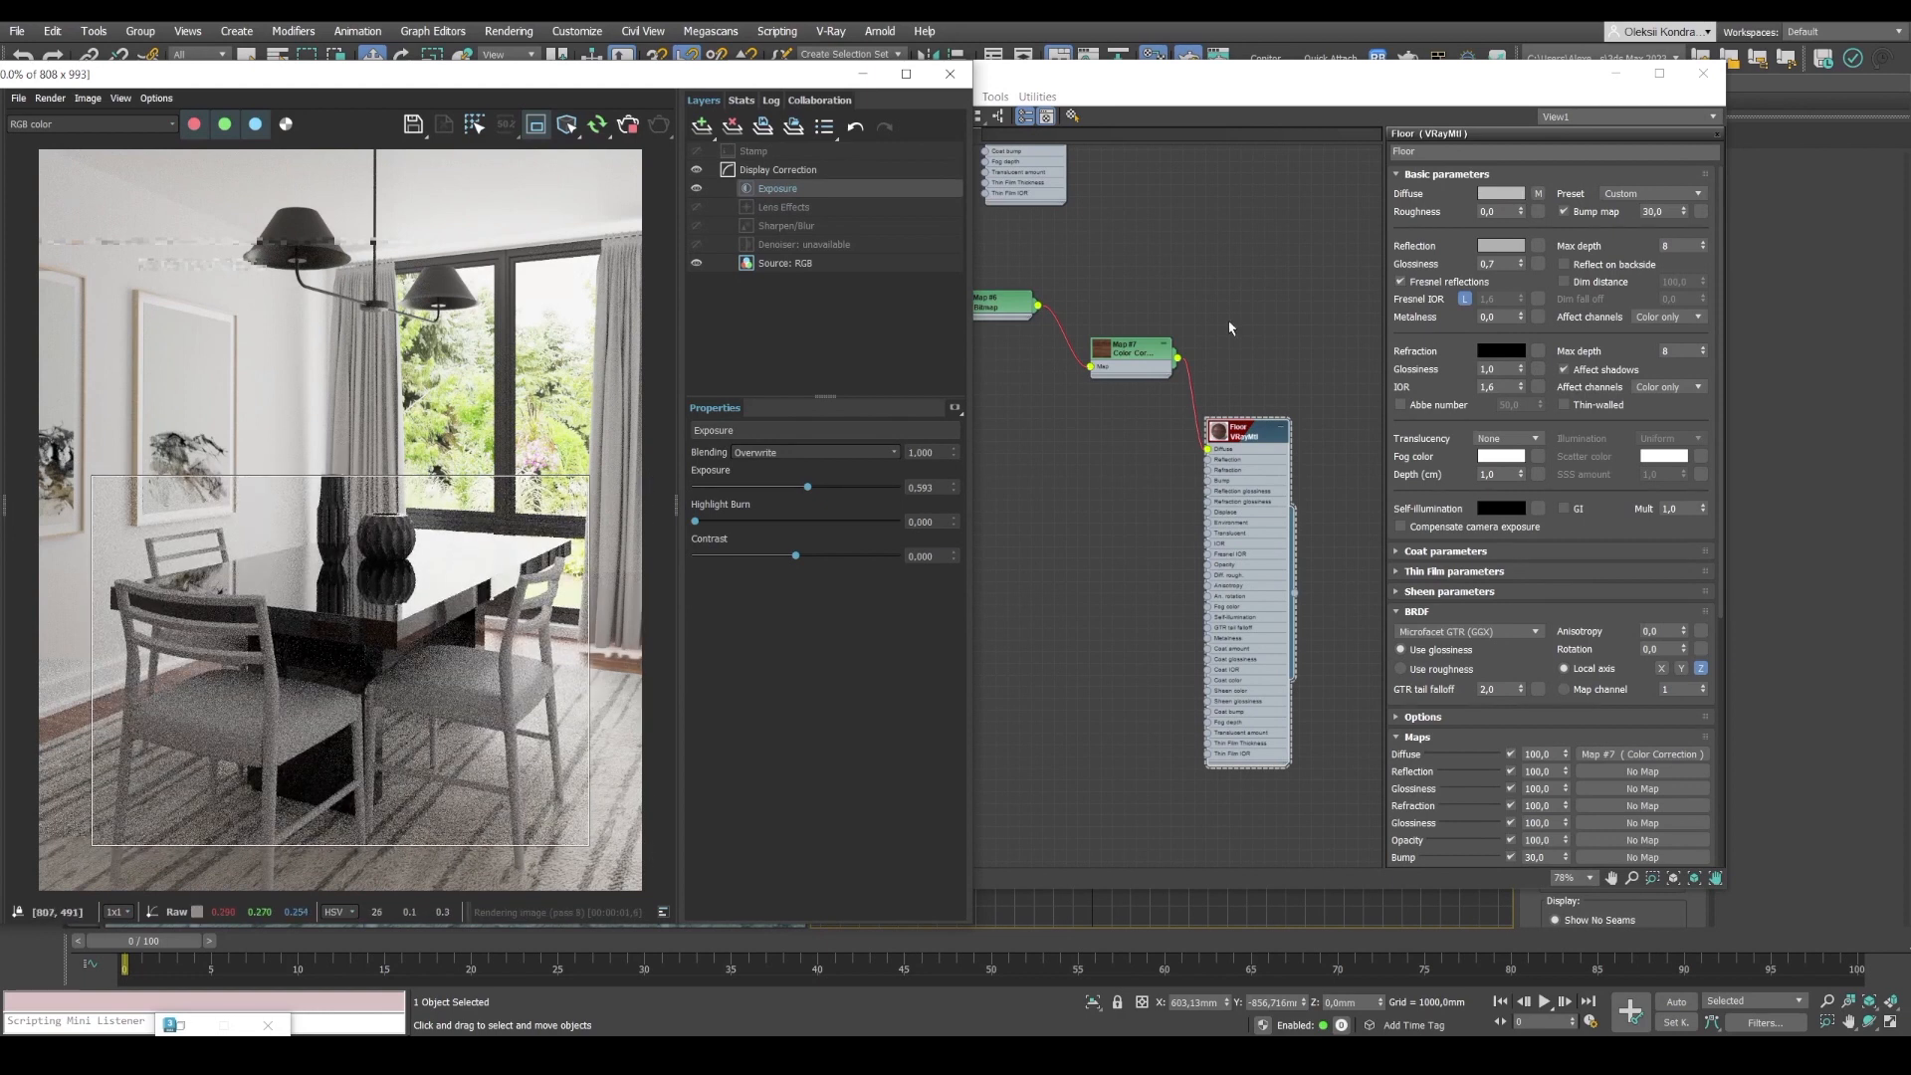
Add a new VRayMtl above the Floor material and name it Wood_Table.
left_click(1098, 501)
scroll(1092, 494, "down", 2)
scroll(1091, 494, "down", 1)
middle_click_drag(1115, 491, 1074, 595)
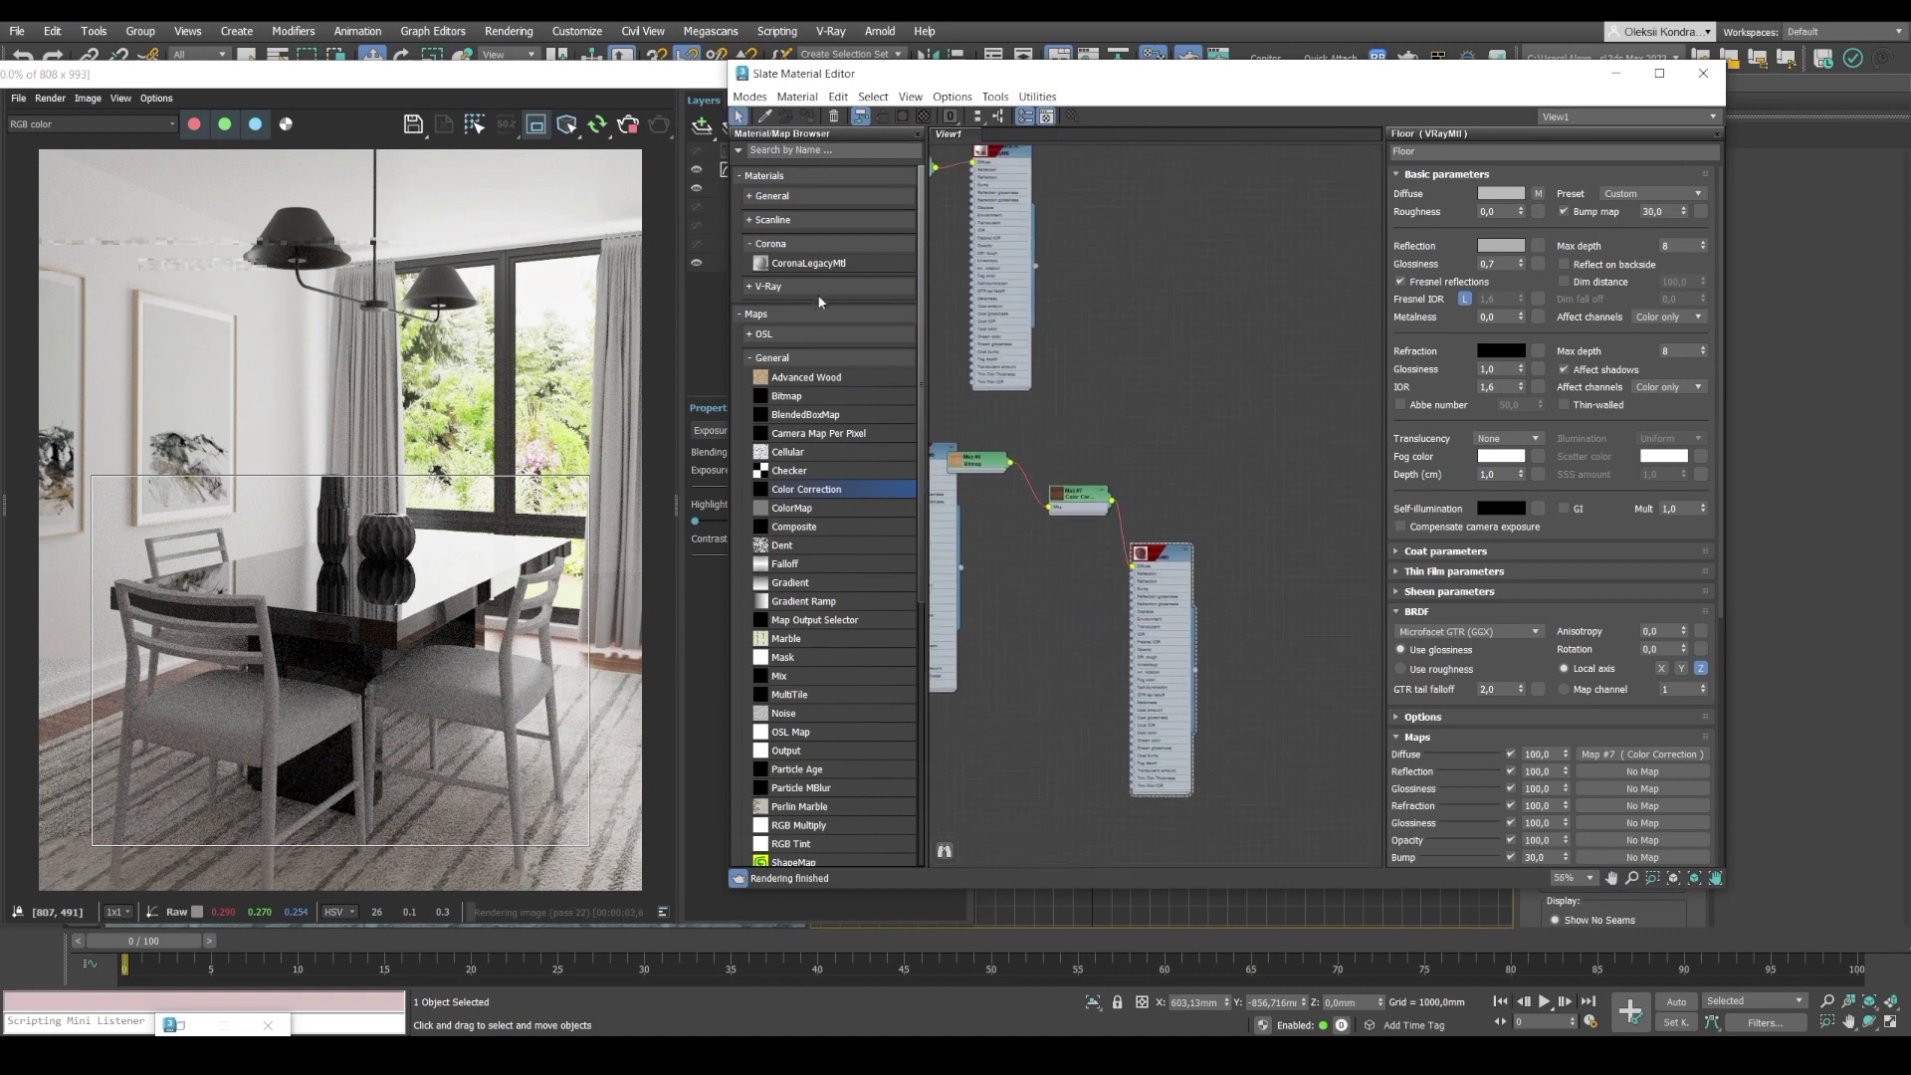
left_click(786, 358)
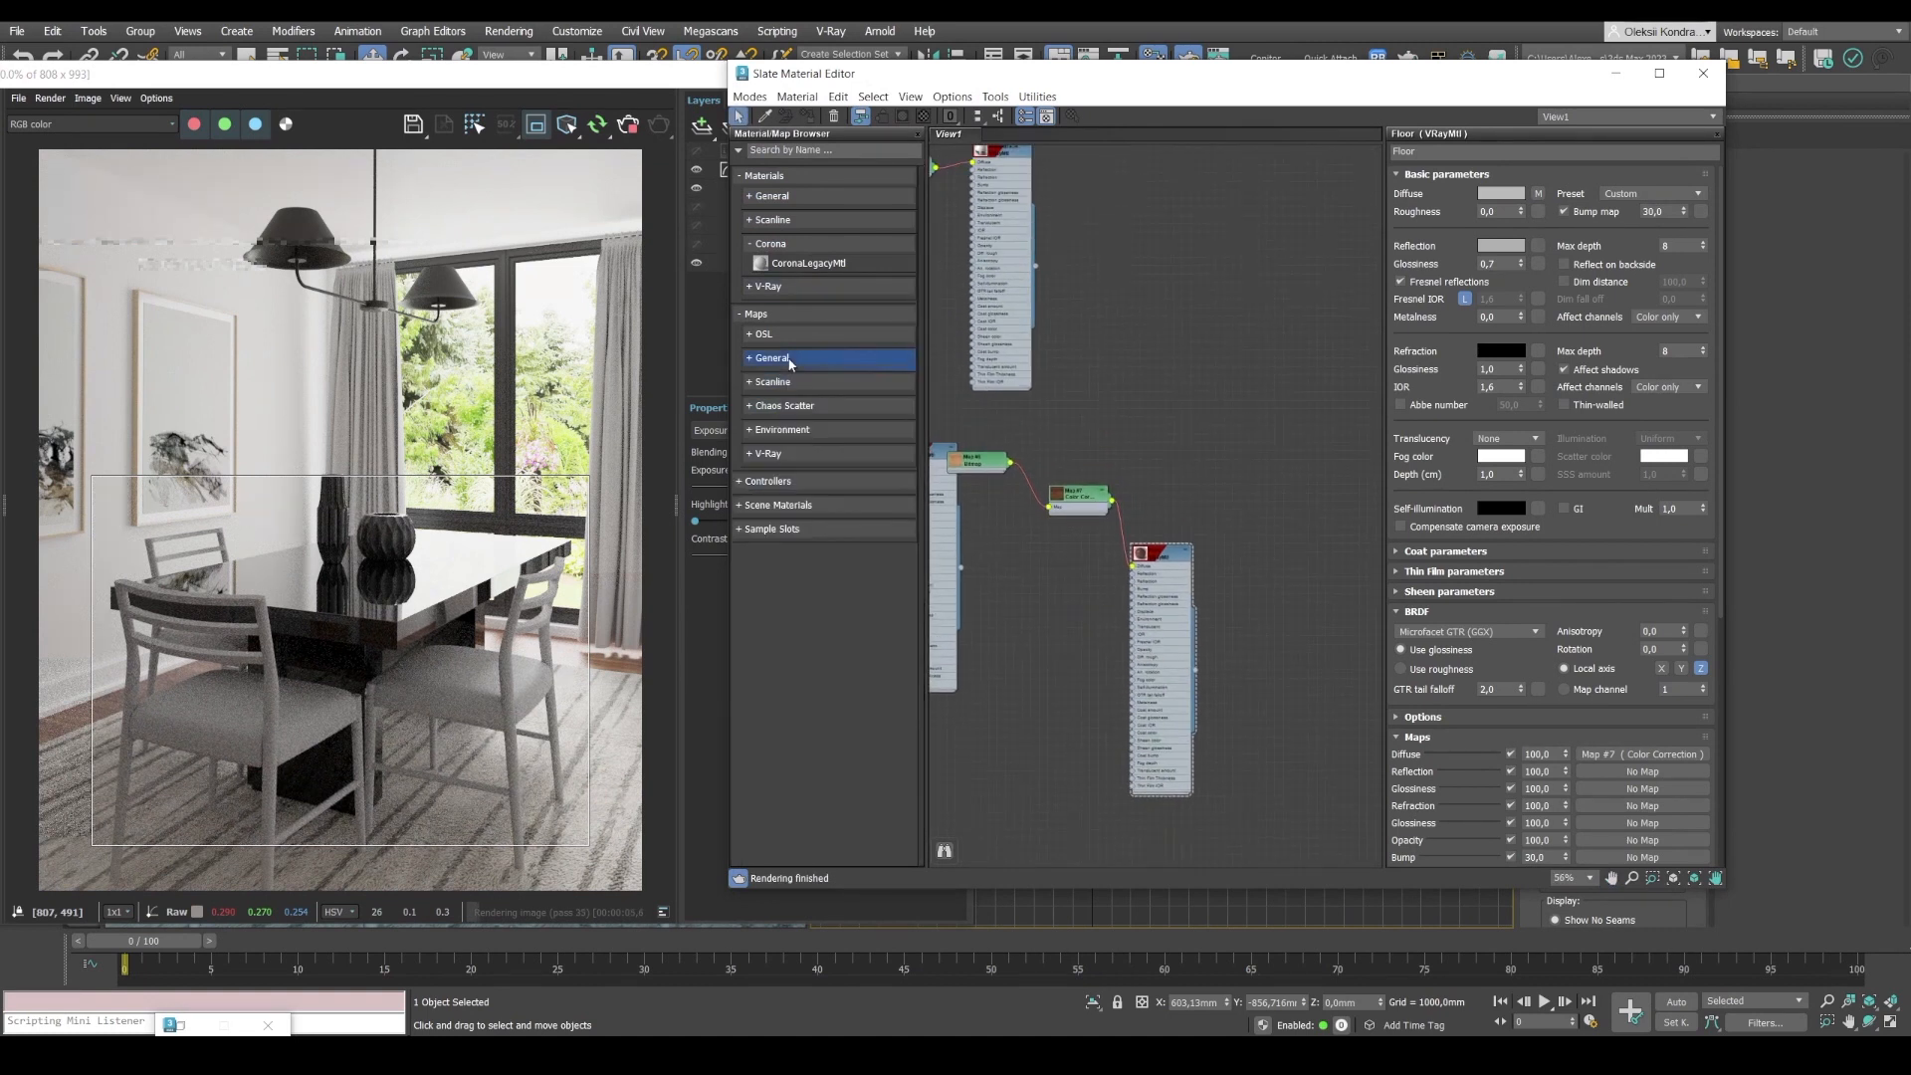
left_click(768, 287)
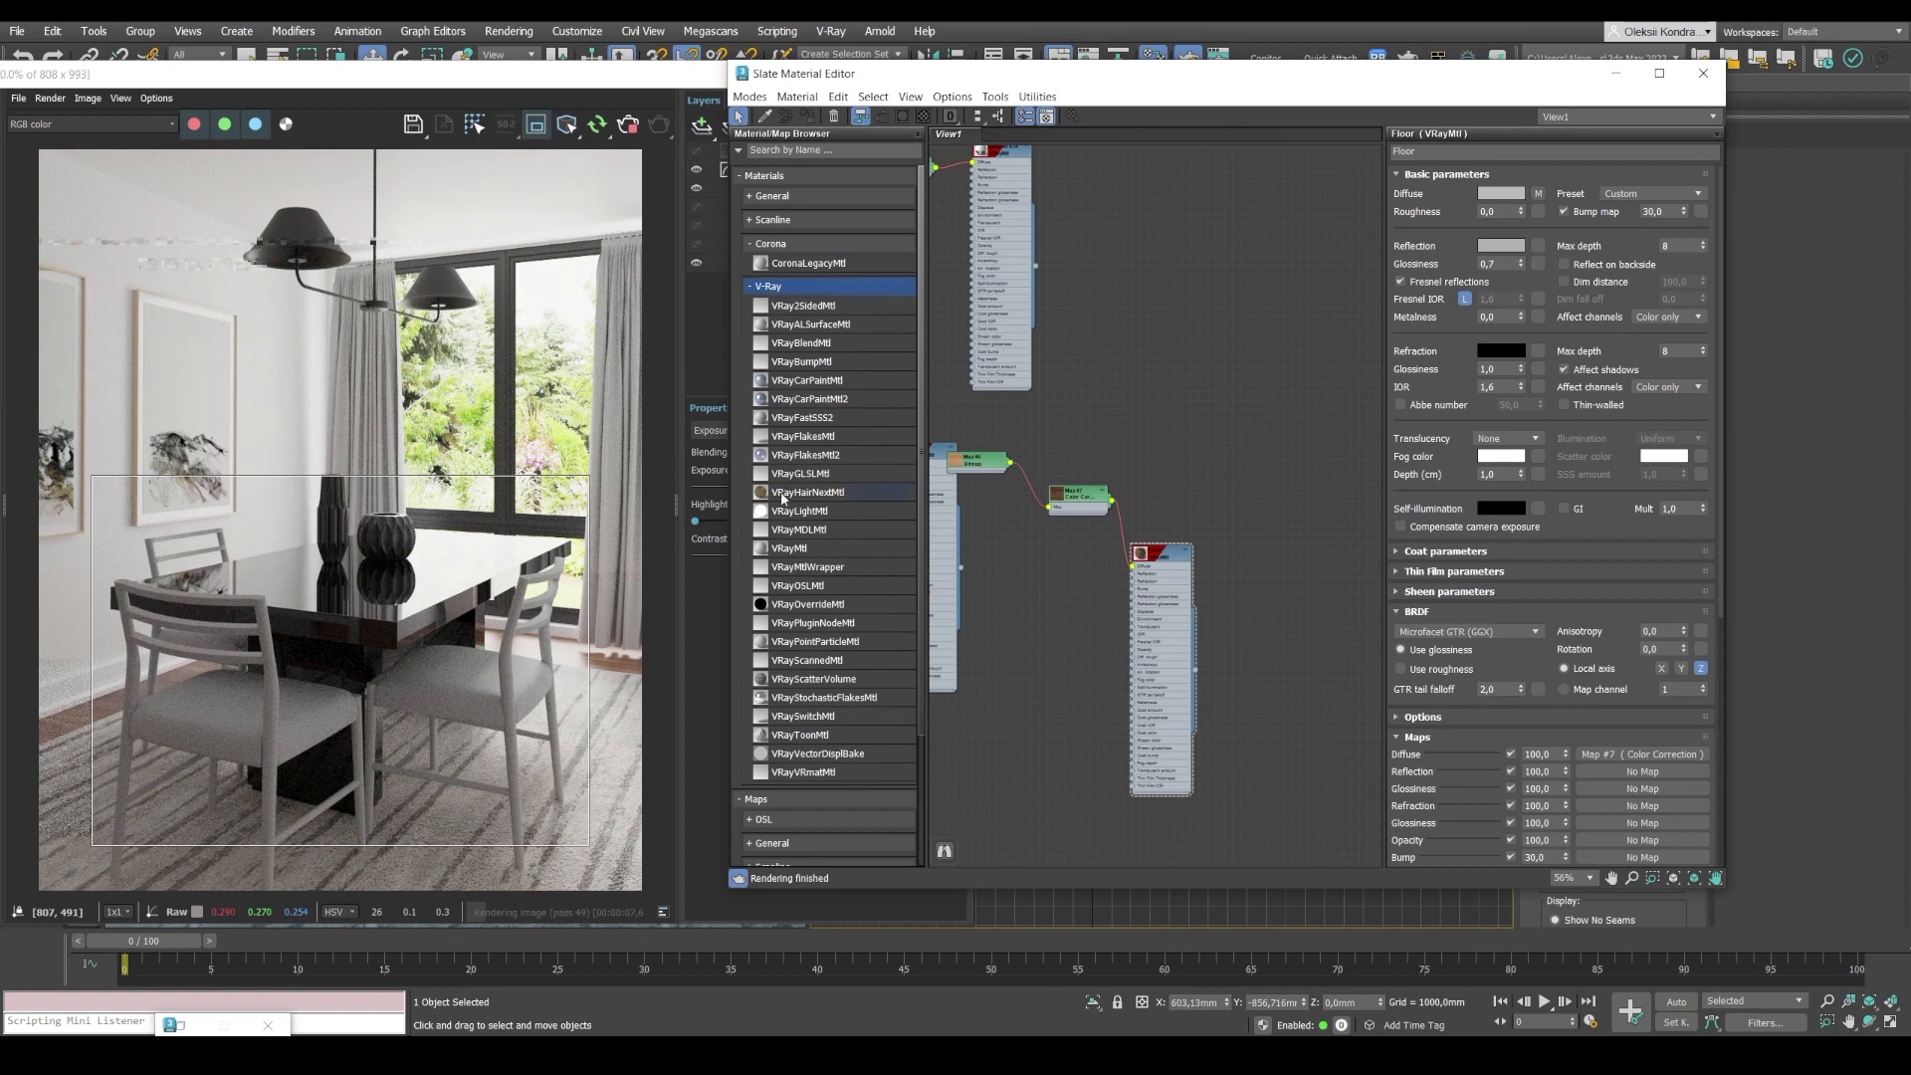
left_click_drag(781, 549, 1204, 259)
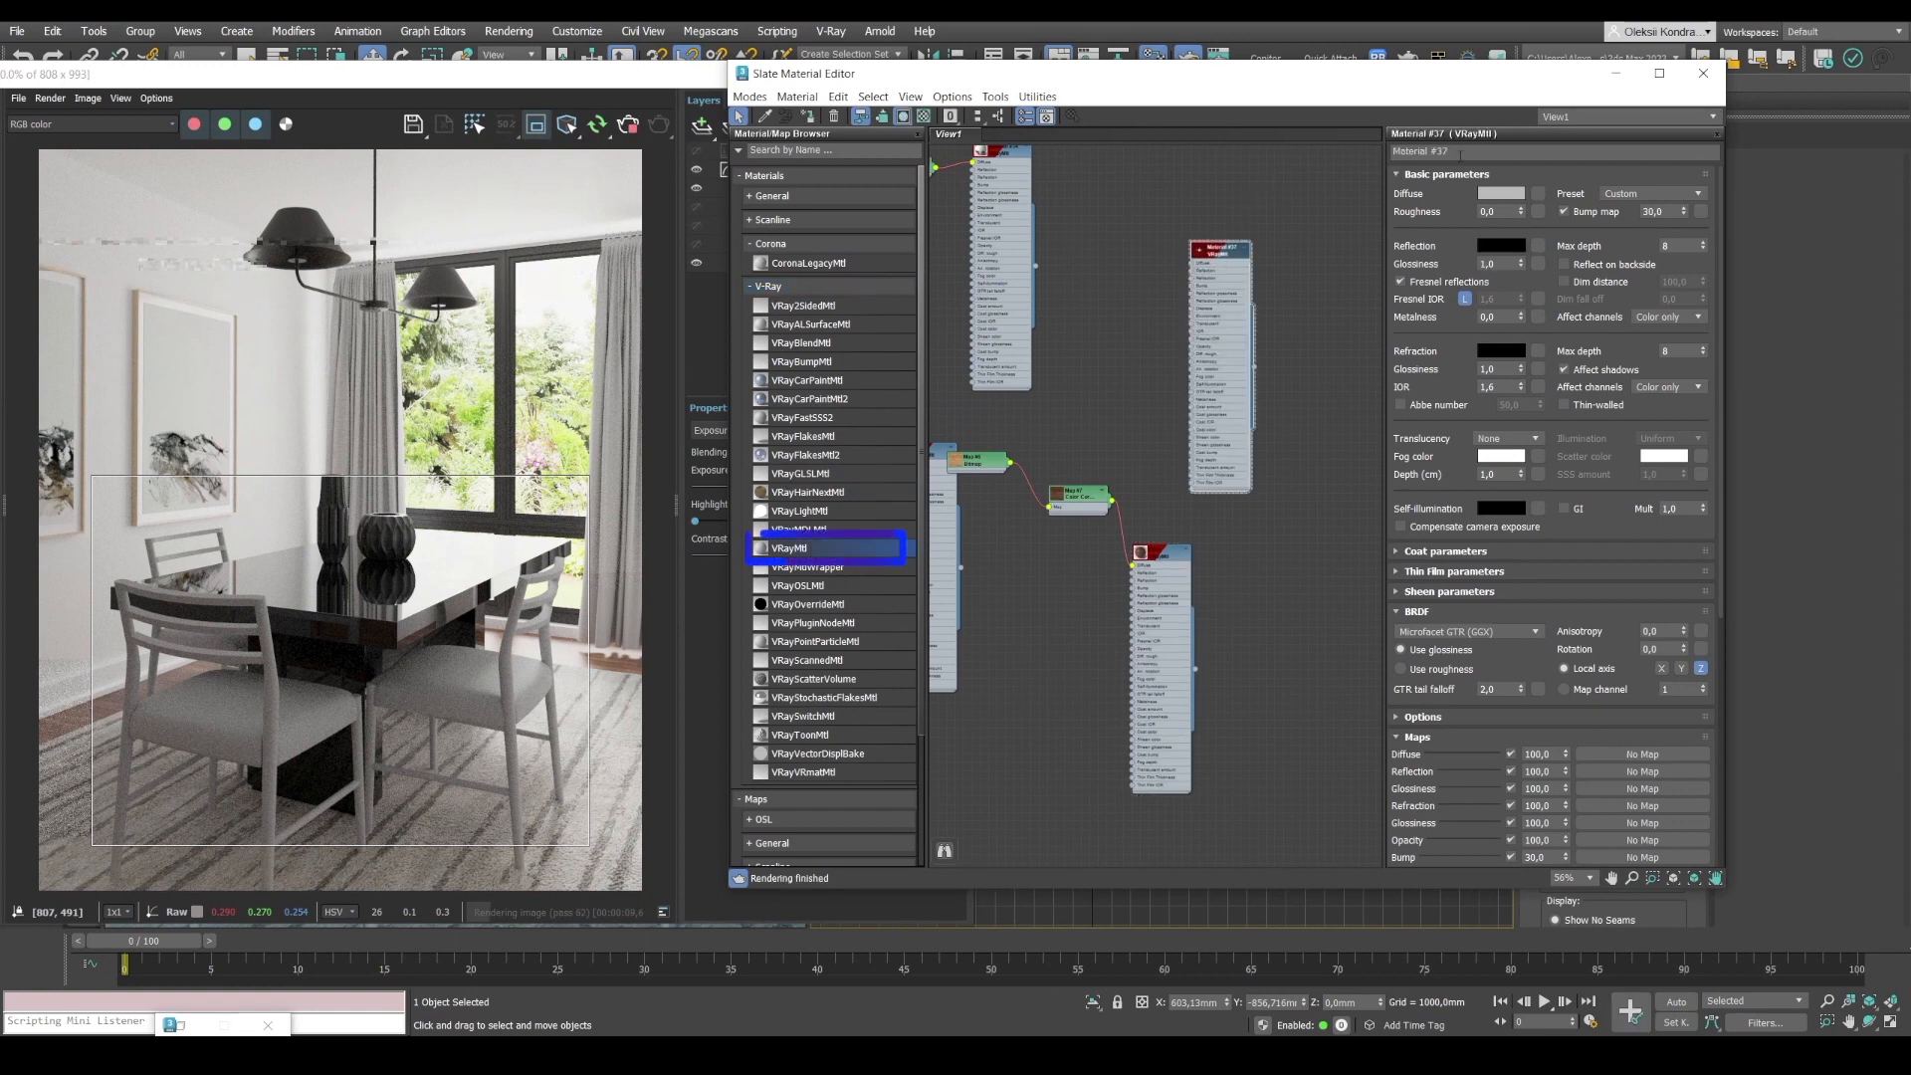
type("Wood")
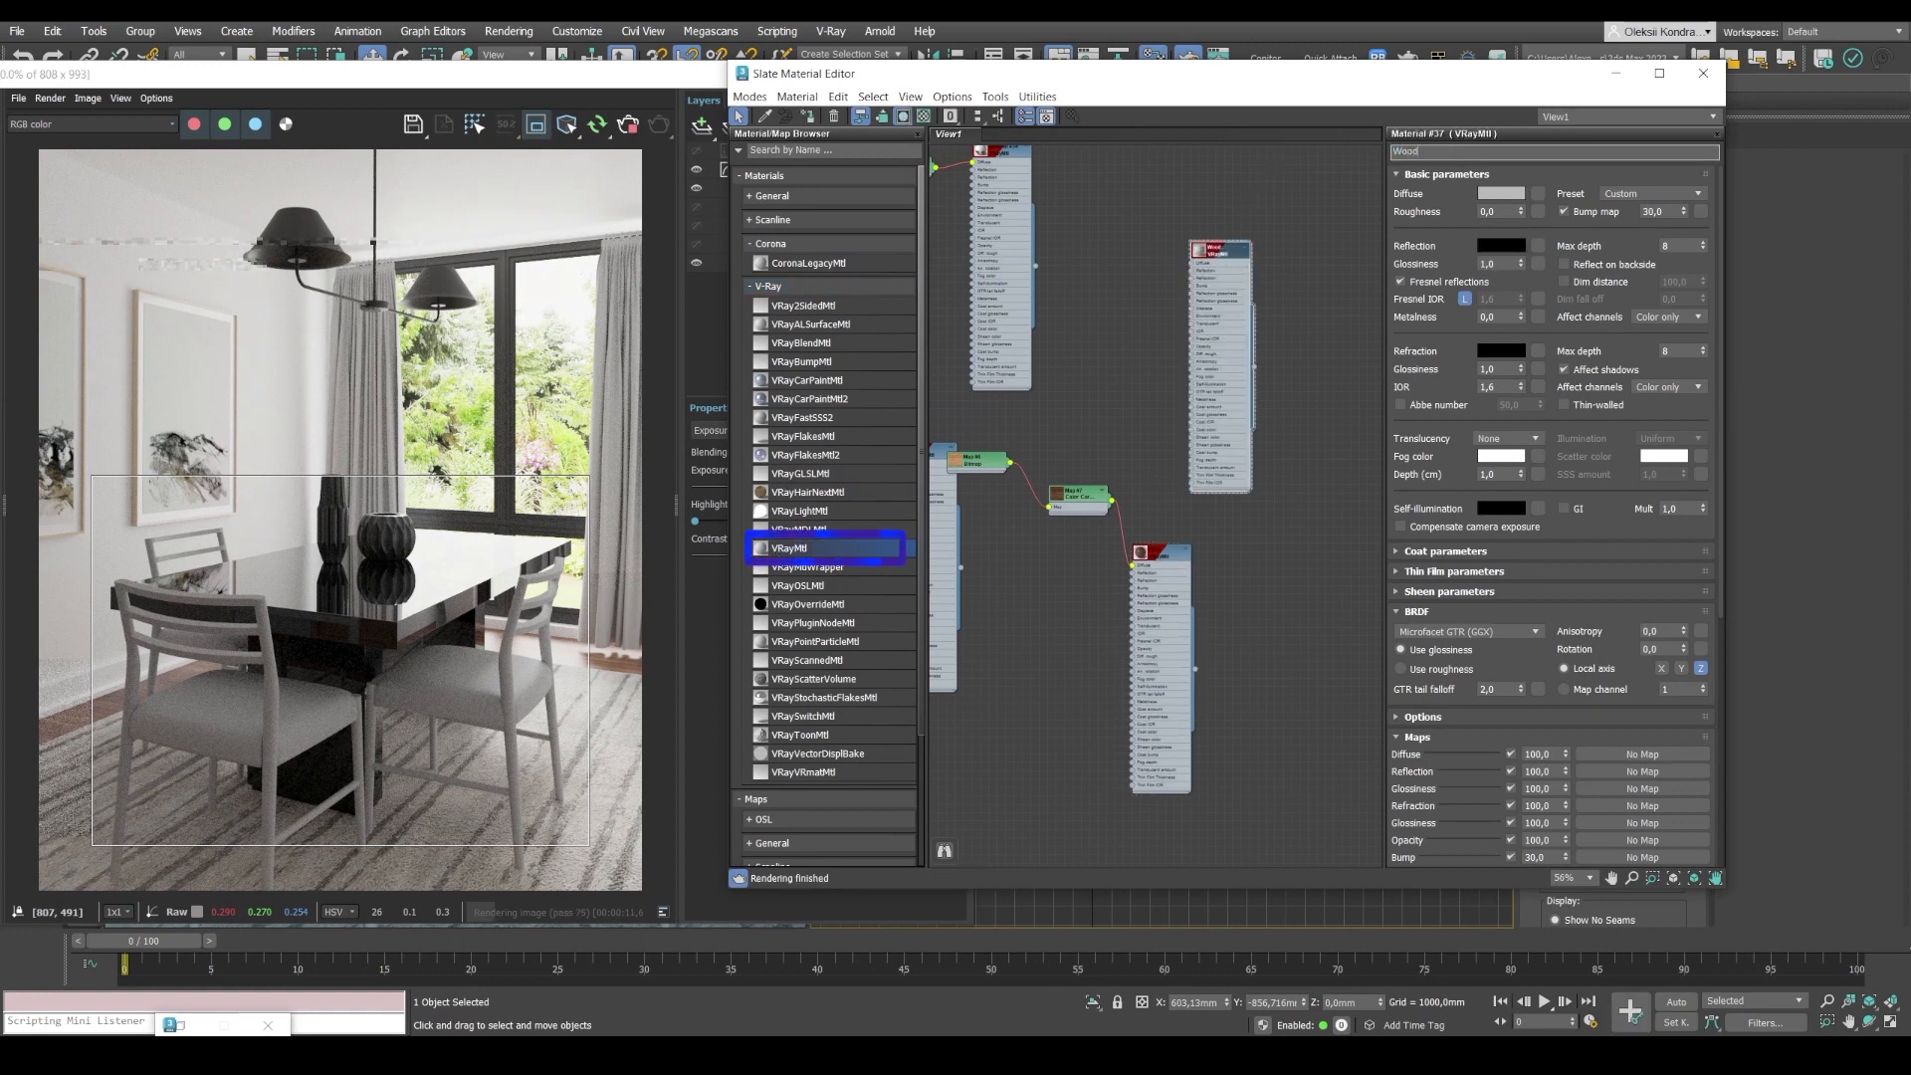
type("_Table")
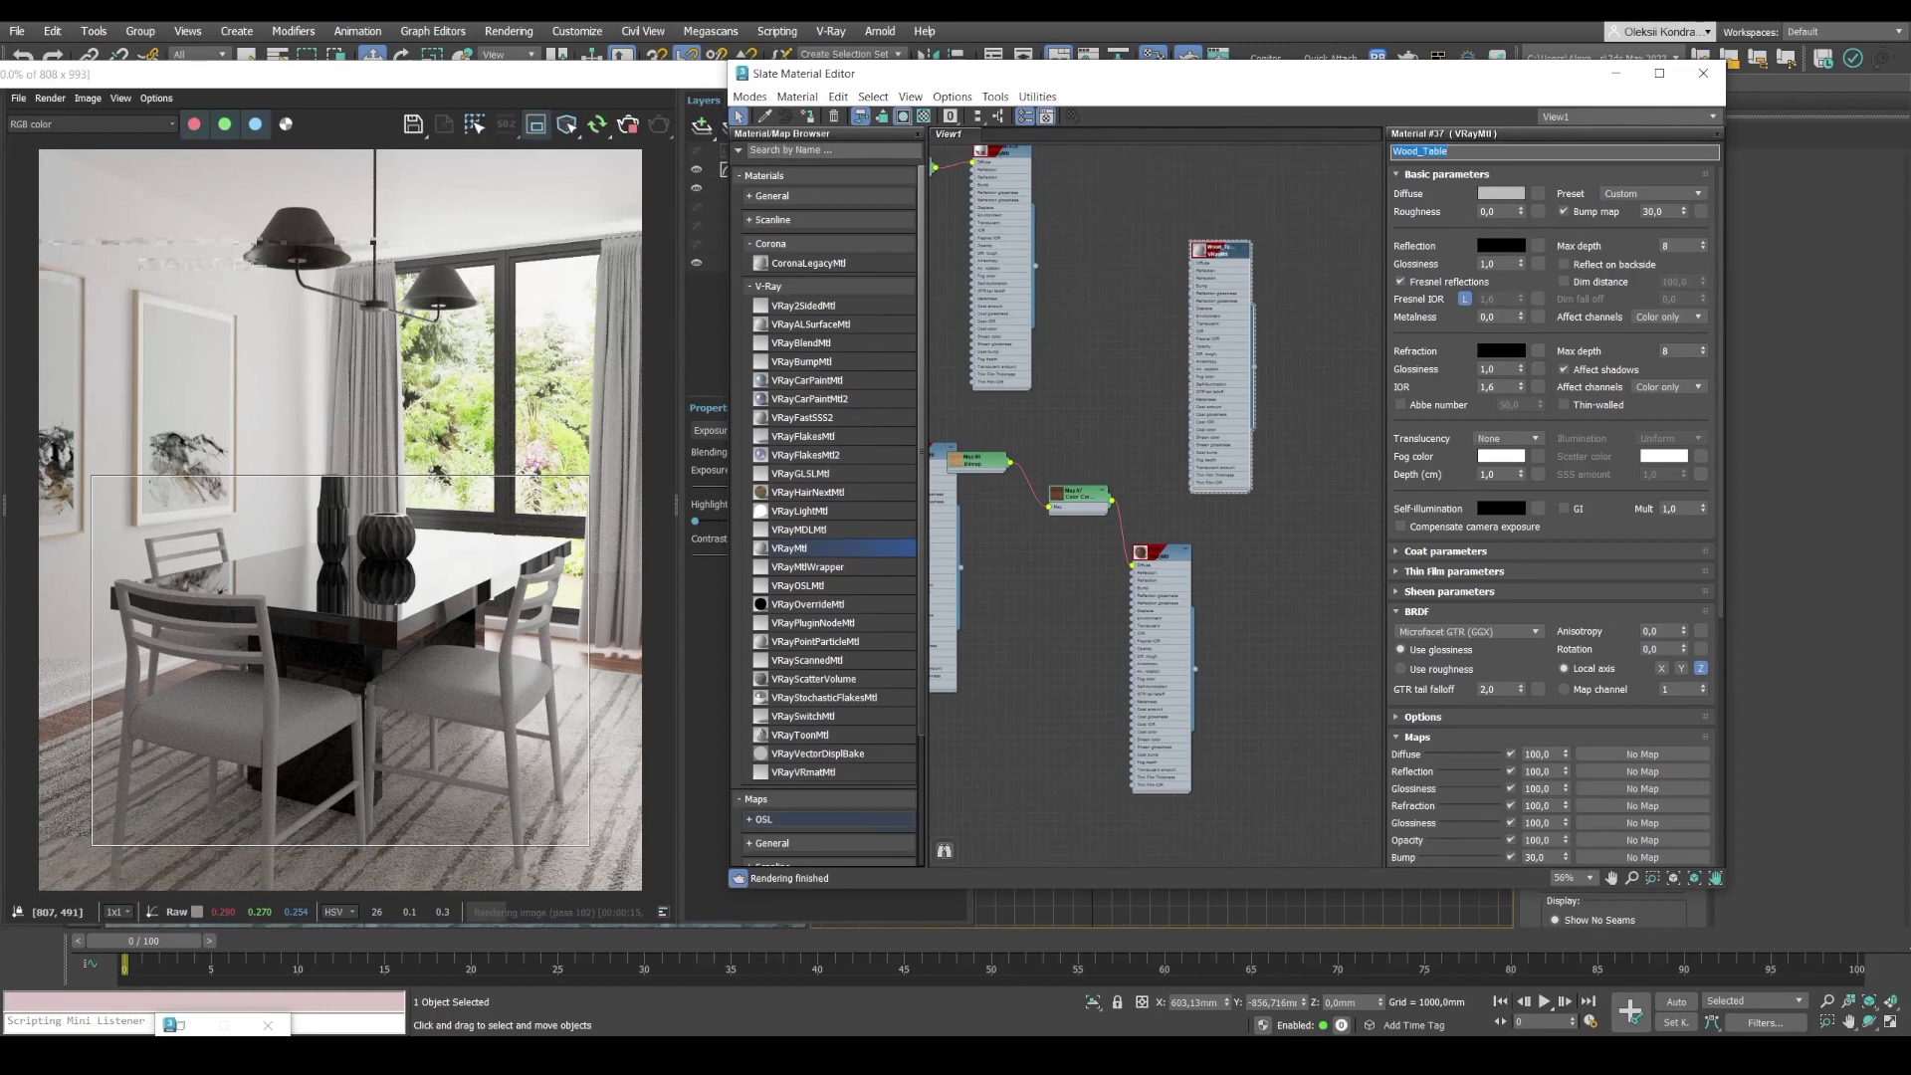
Bring the Seamless-Wood-Texture-3 image from the Maps folder into the node view as a bitmap beside Wood_Table.
key("alt+Tab")
left_click_drag(275, 317, 1124, 287)
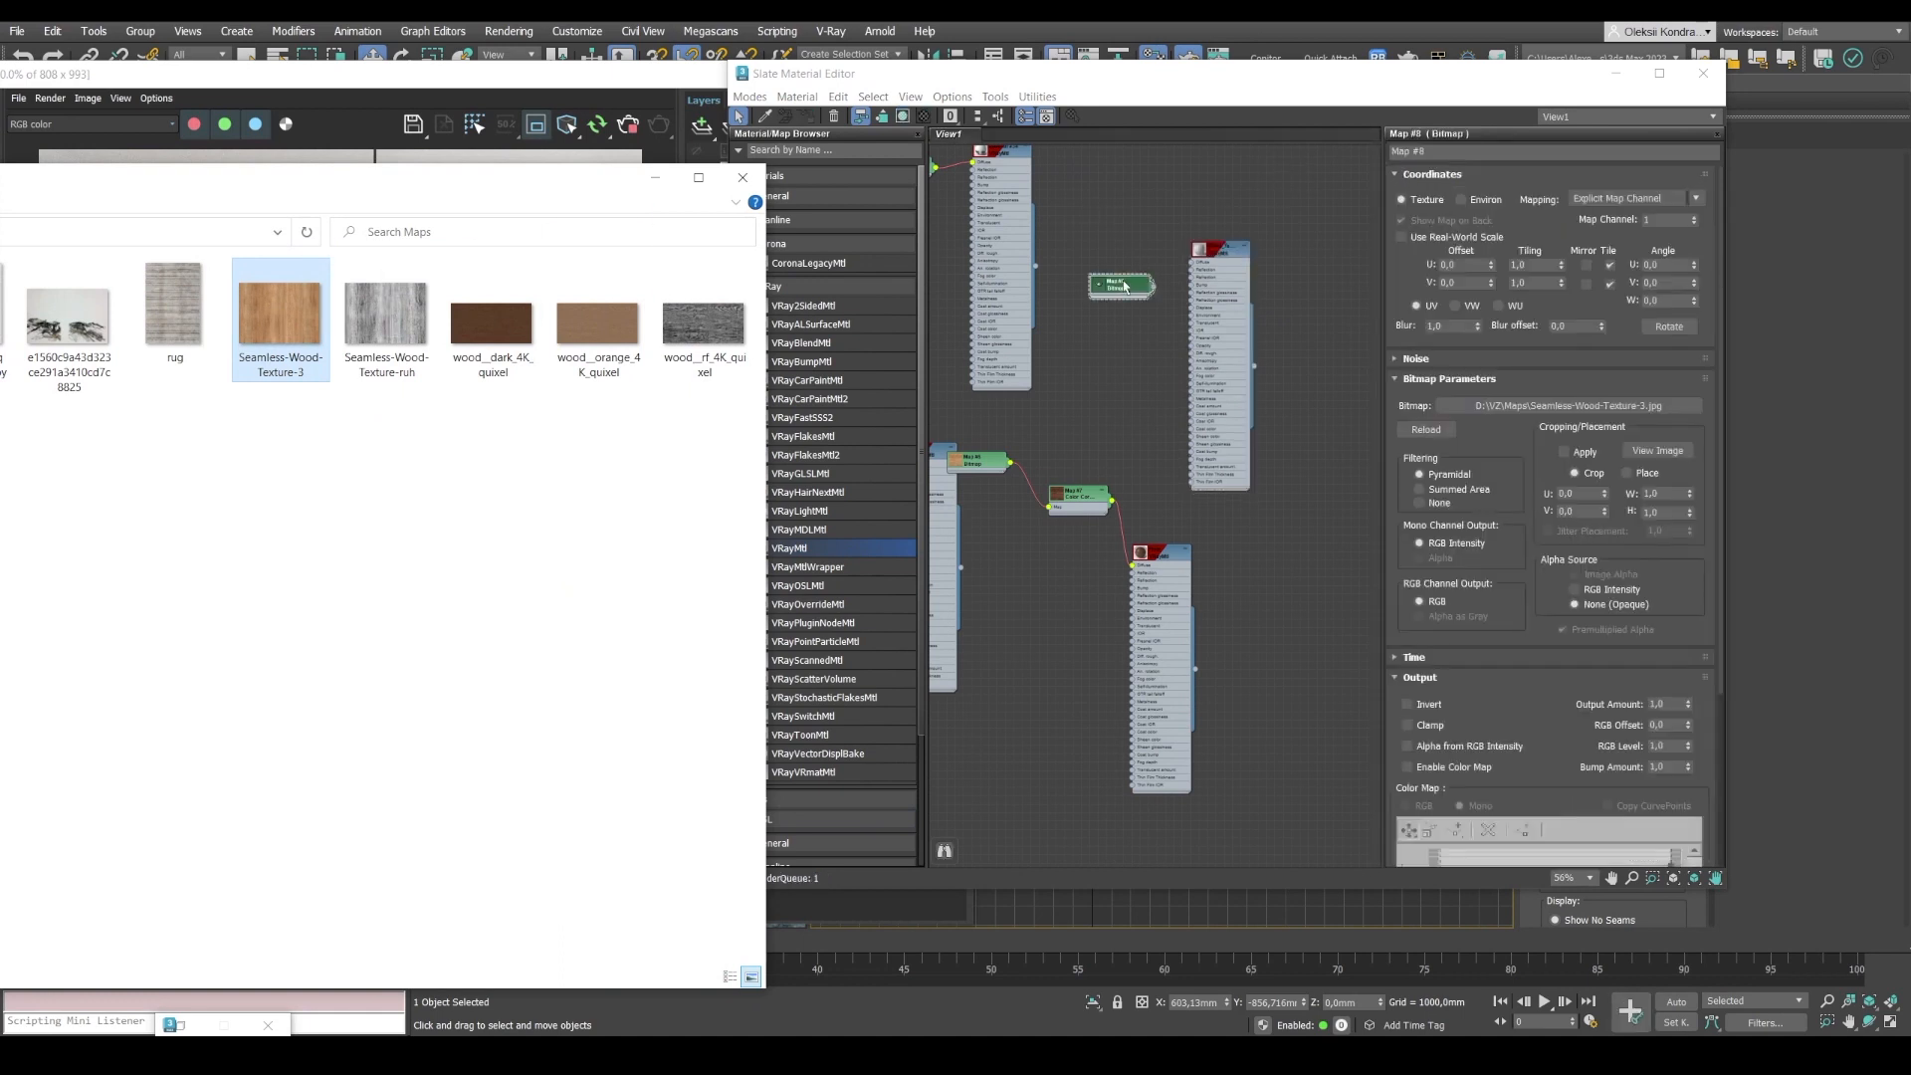
double_click(975, 468)
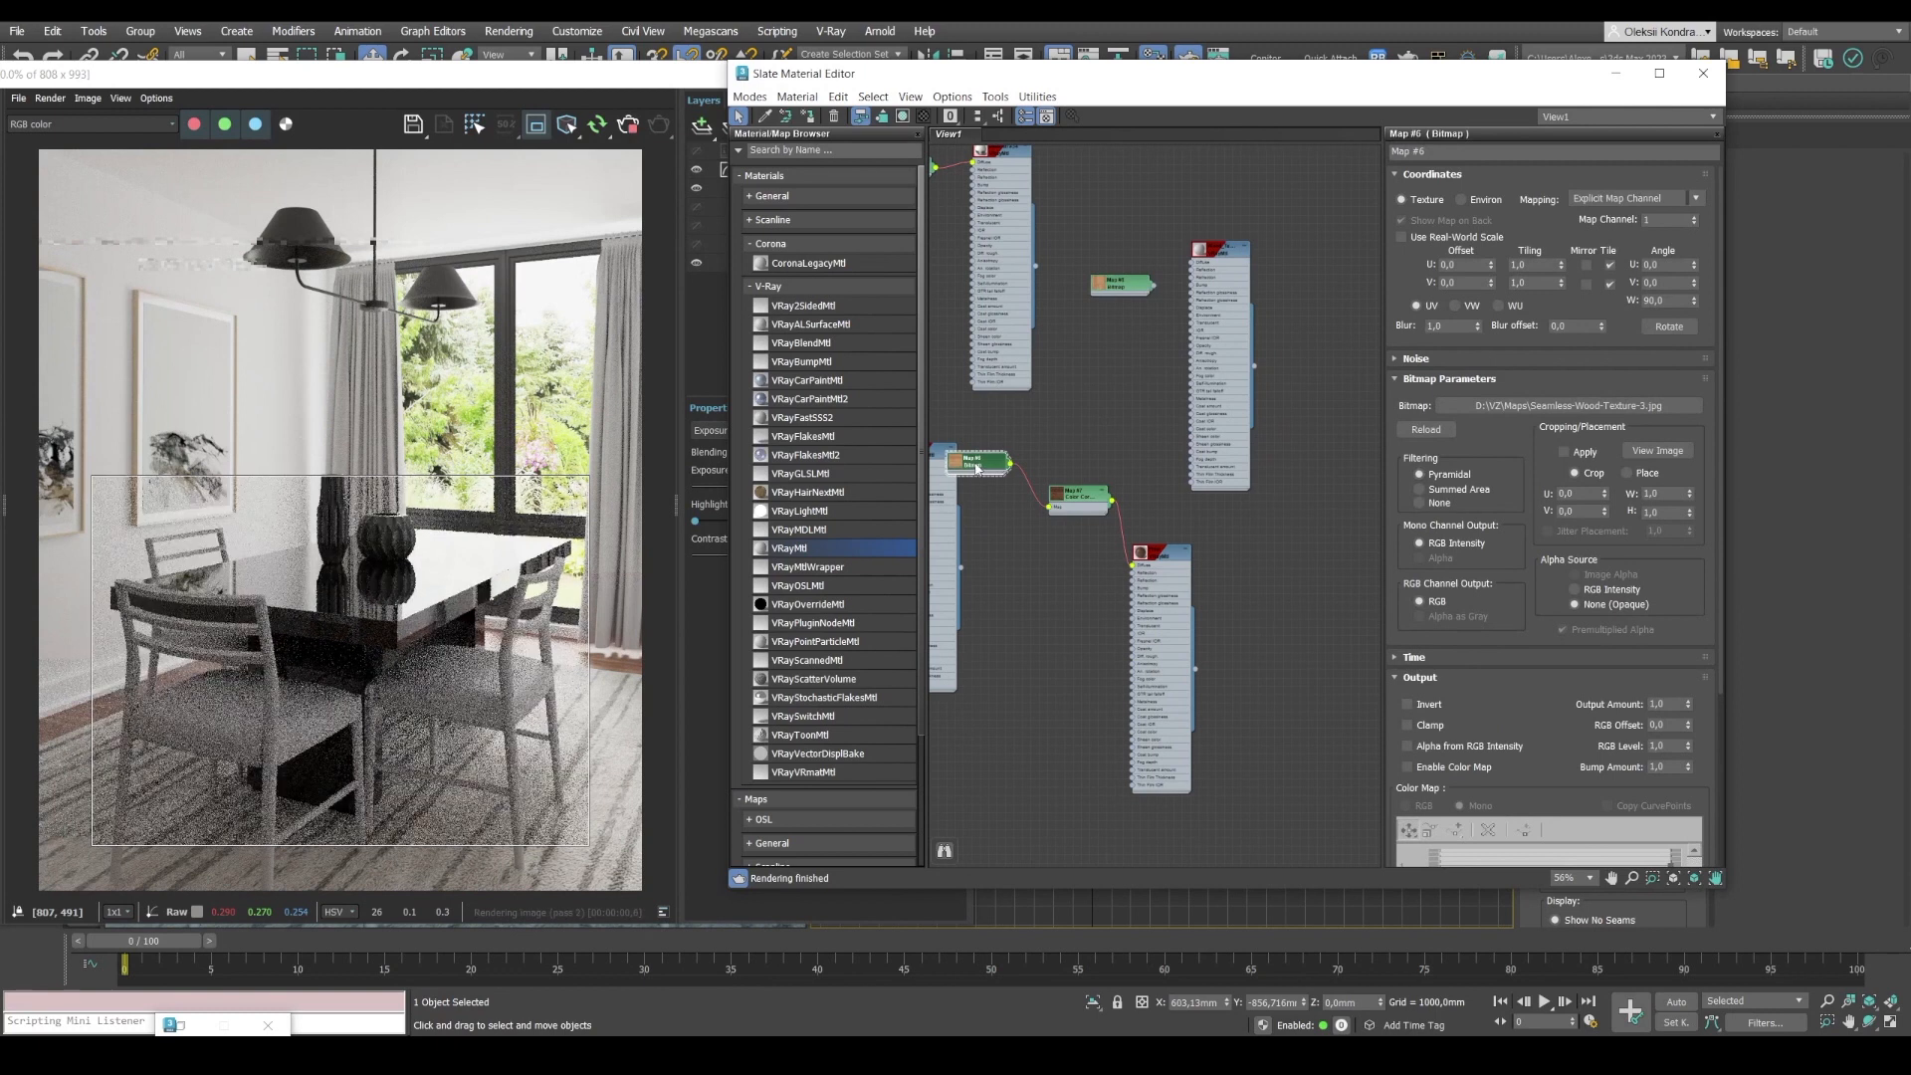
left_click_drag(973, 473, 1113, 350, "shift")
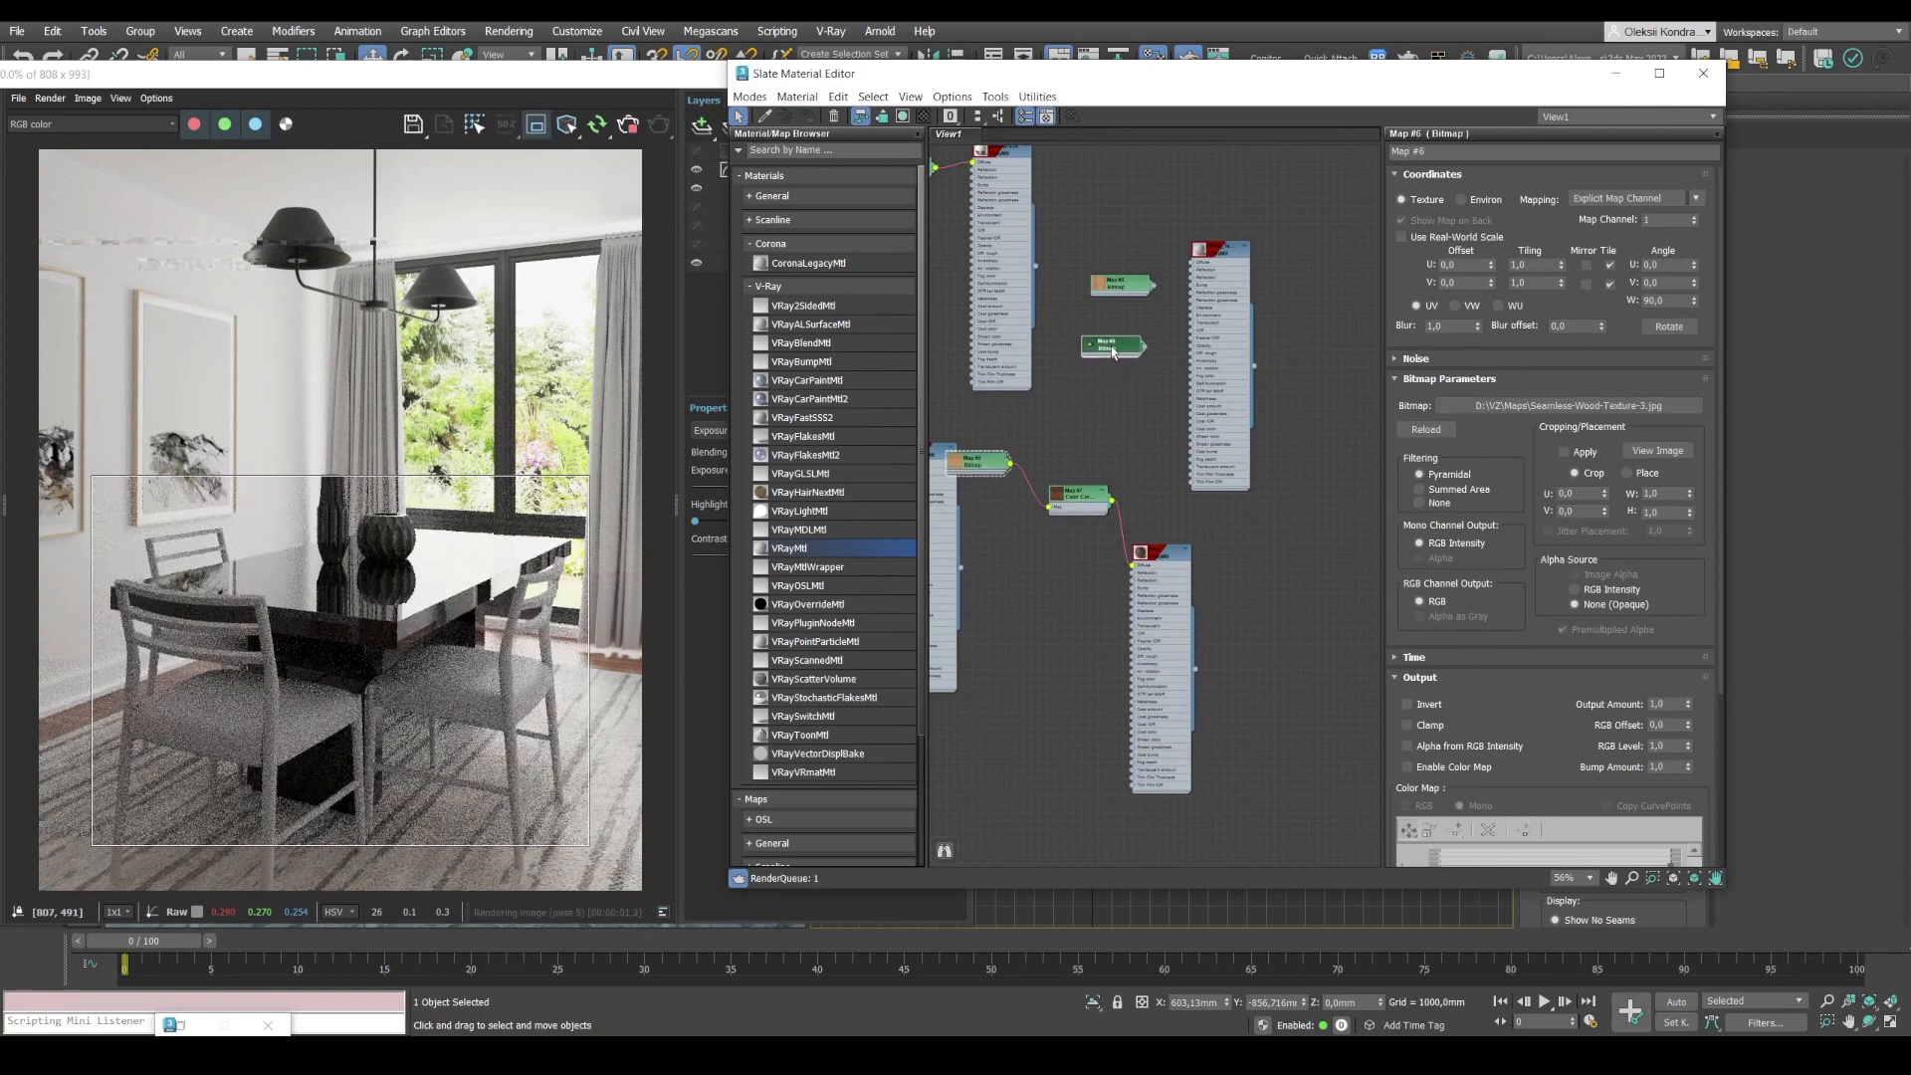
left_click(1143, 398)
Connect the new wood bitmap to the Wood_Table material's Diffuse input.
scroll(1103, 452, "up", 8)
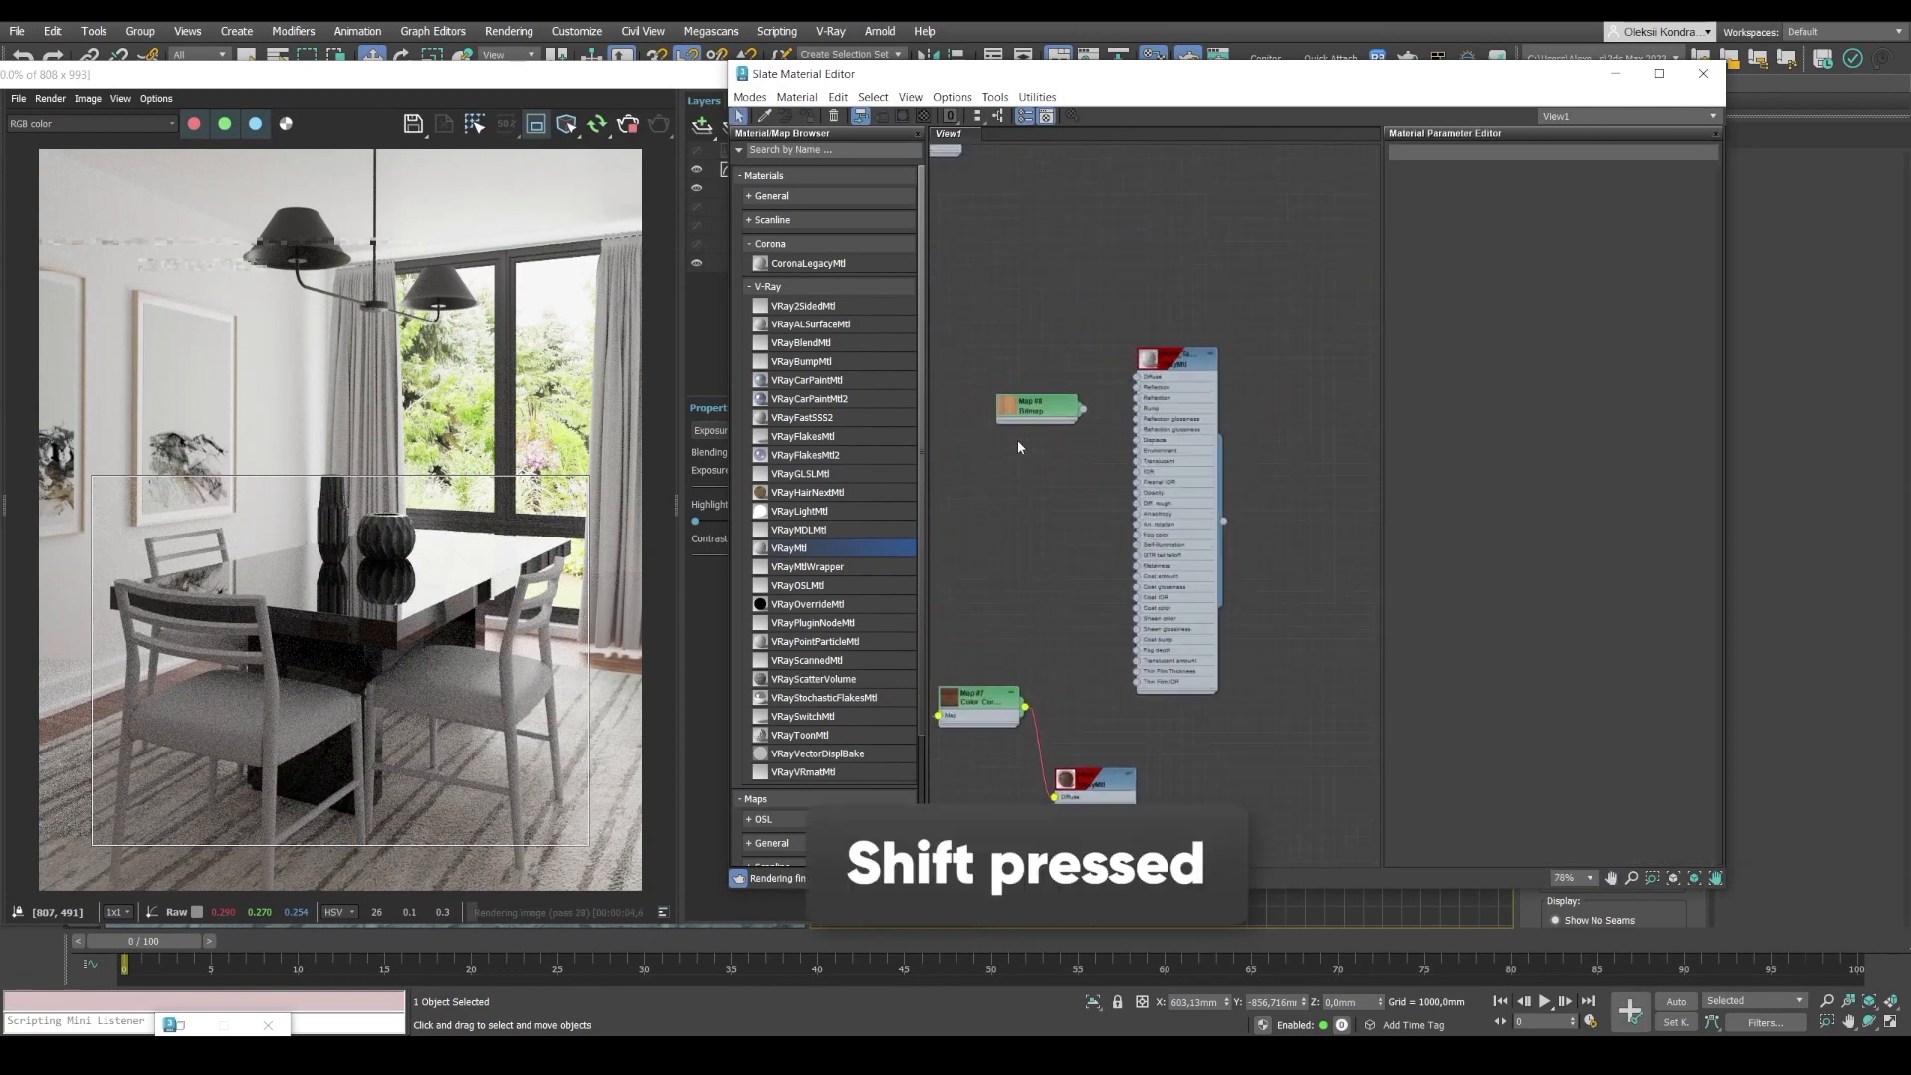
left_click(1039, 403)
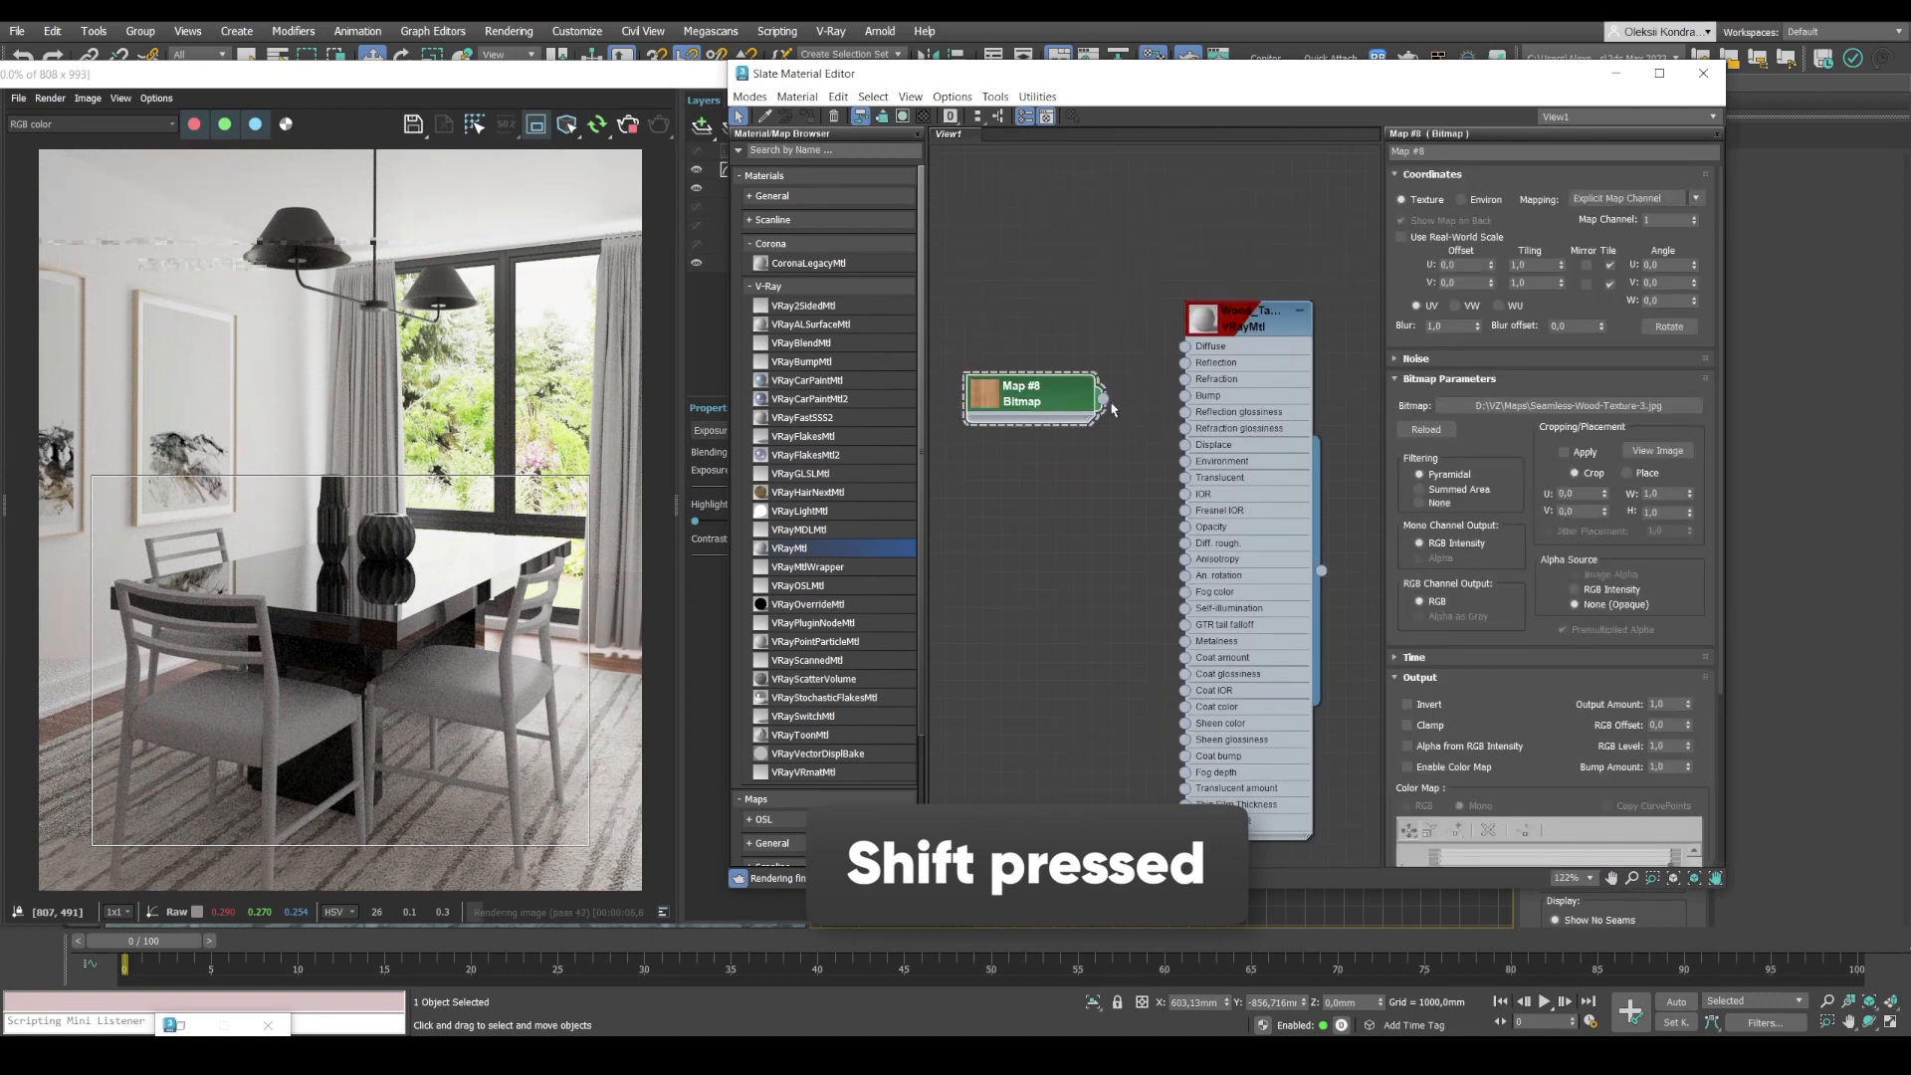
left_click_drag(1178, 355, 1184, 347)
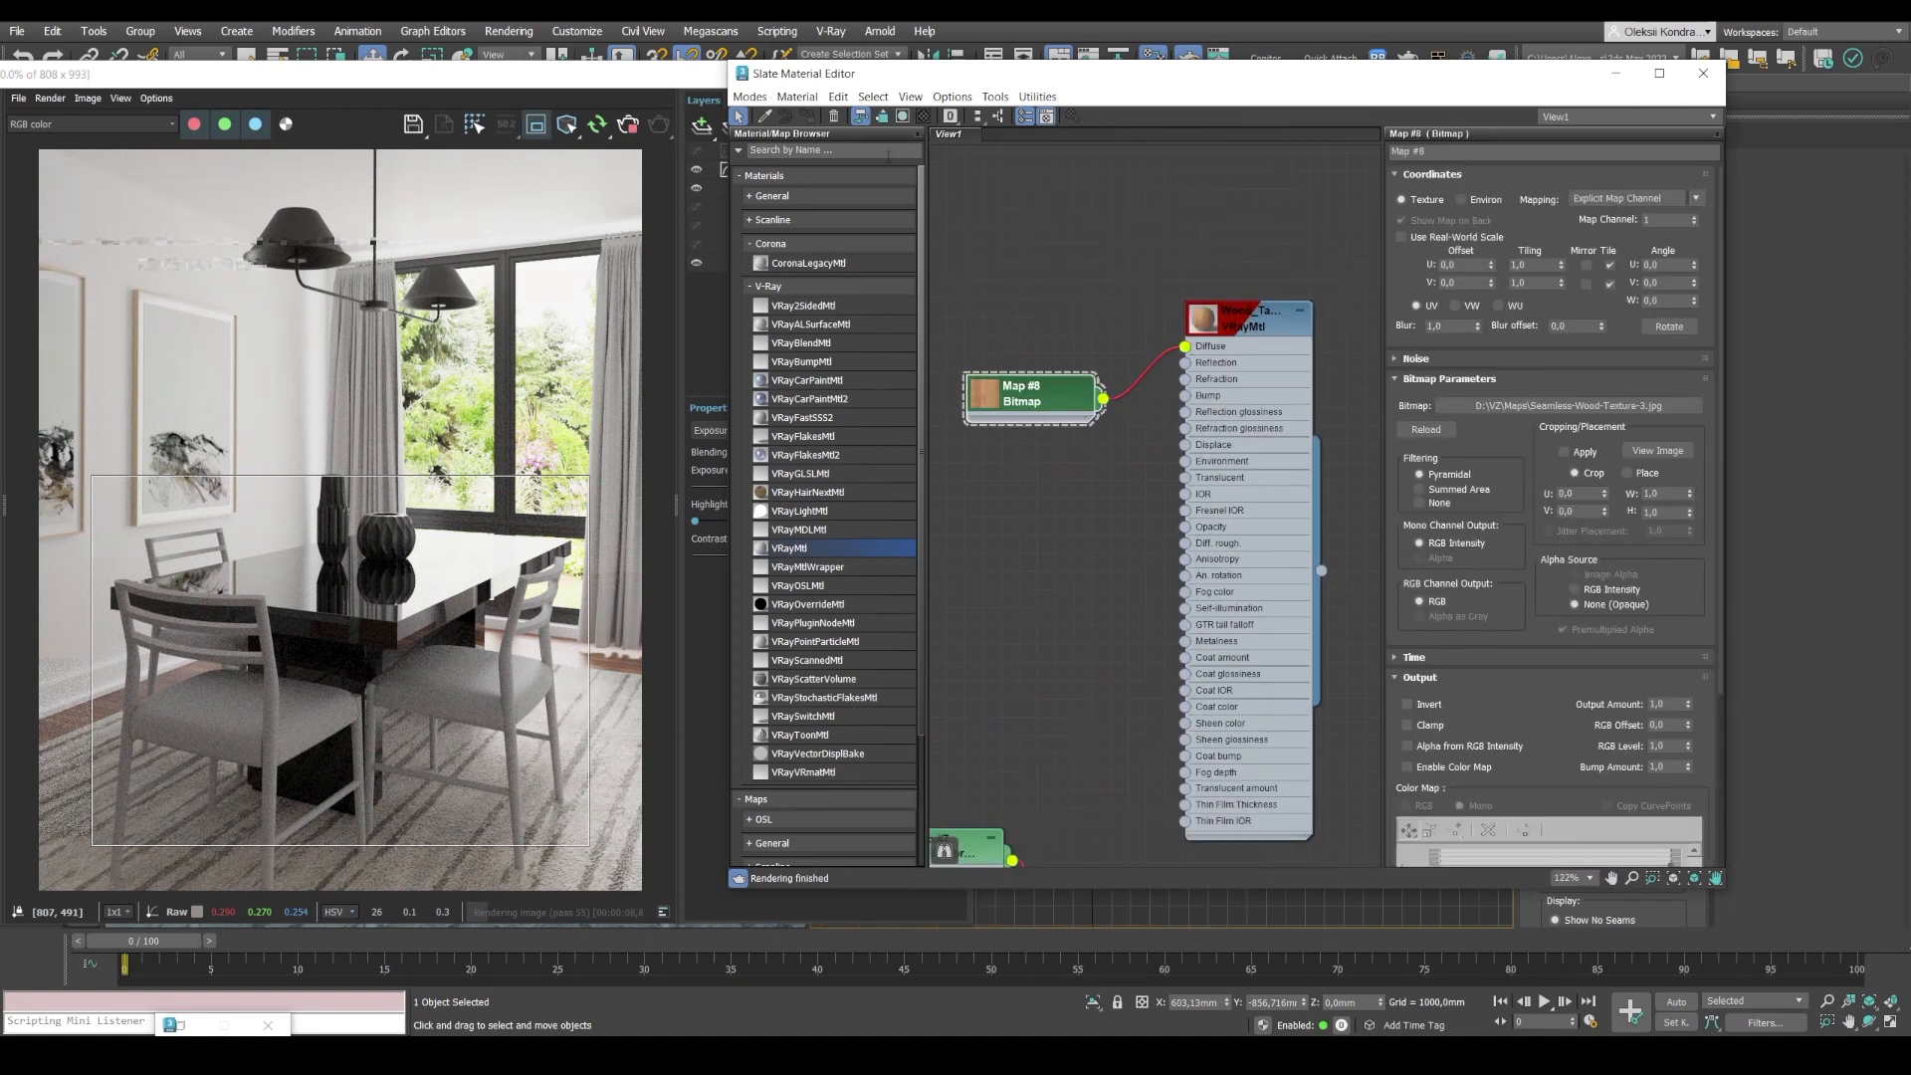
Select the dining table in the viewport, assign the Wood_Table material to it and inspect it in the render.
left_click_drag(613, 74, 1371, 65)
left_click(391, 597)
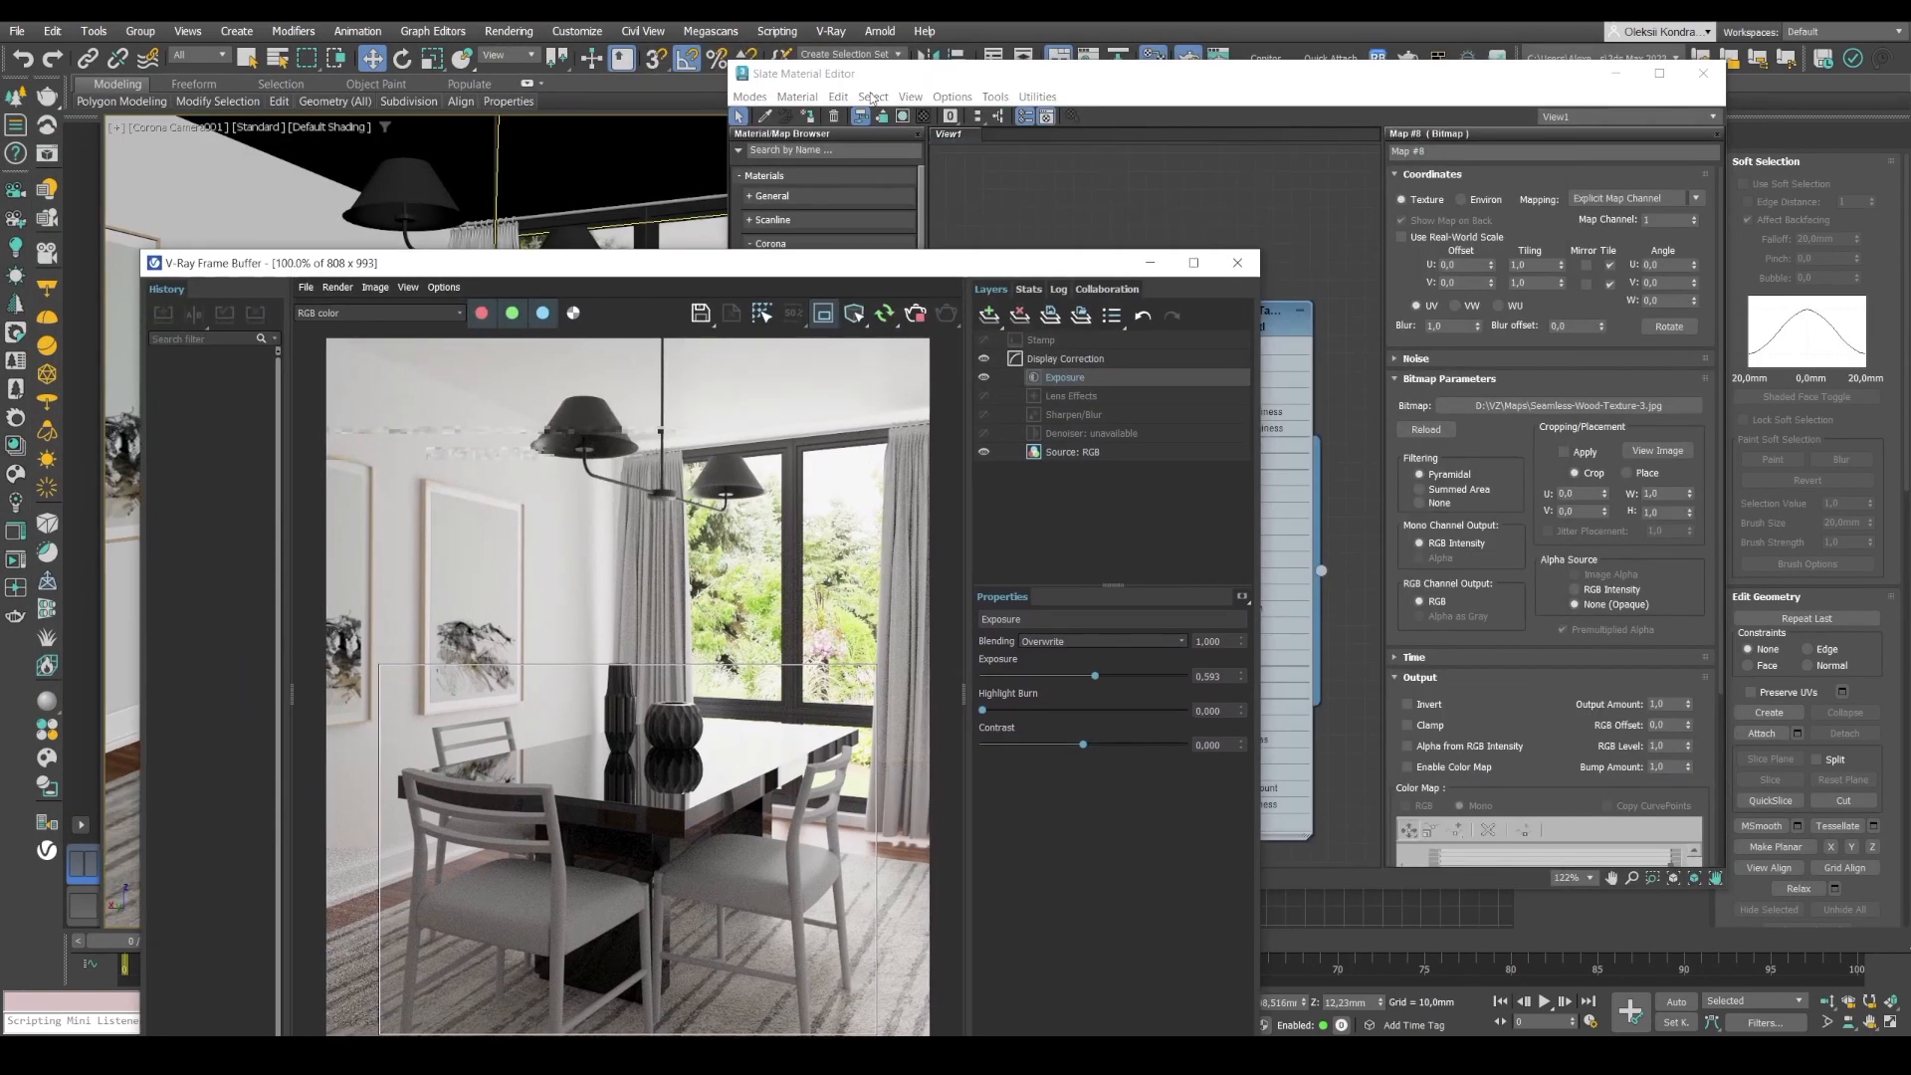
left_click(806, 124)
left_click_drag(501, 266, 421, 42)
scroll(489, 574, "up", 2)
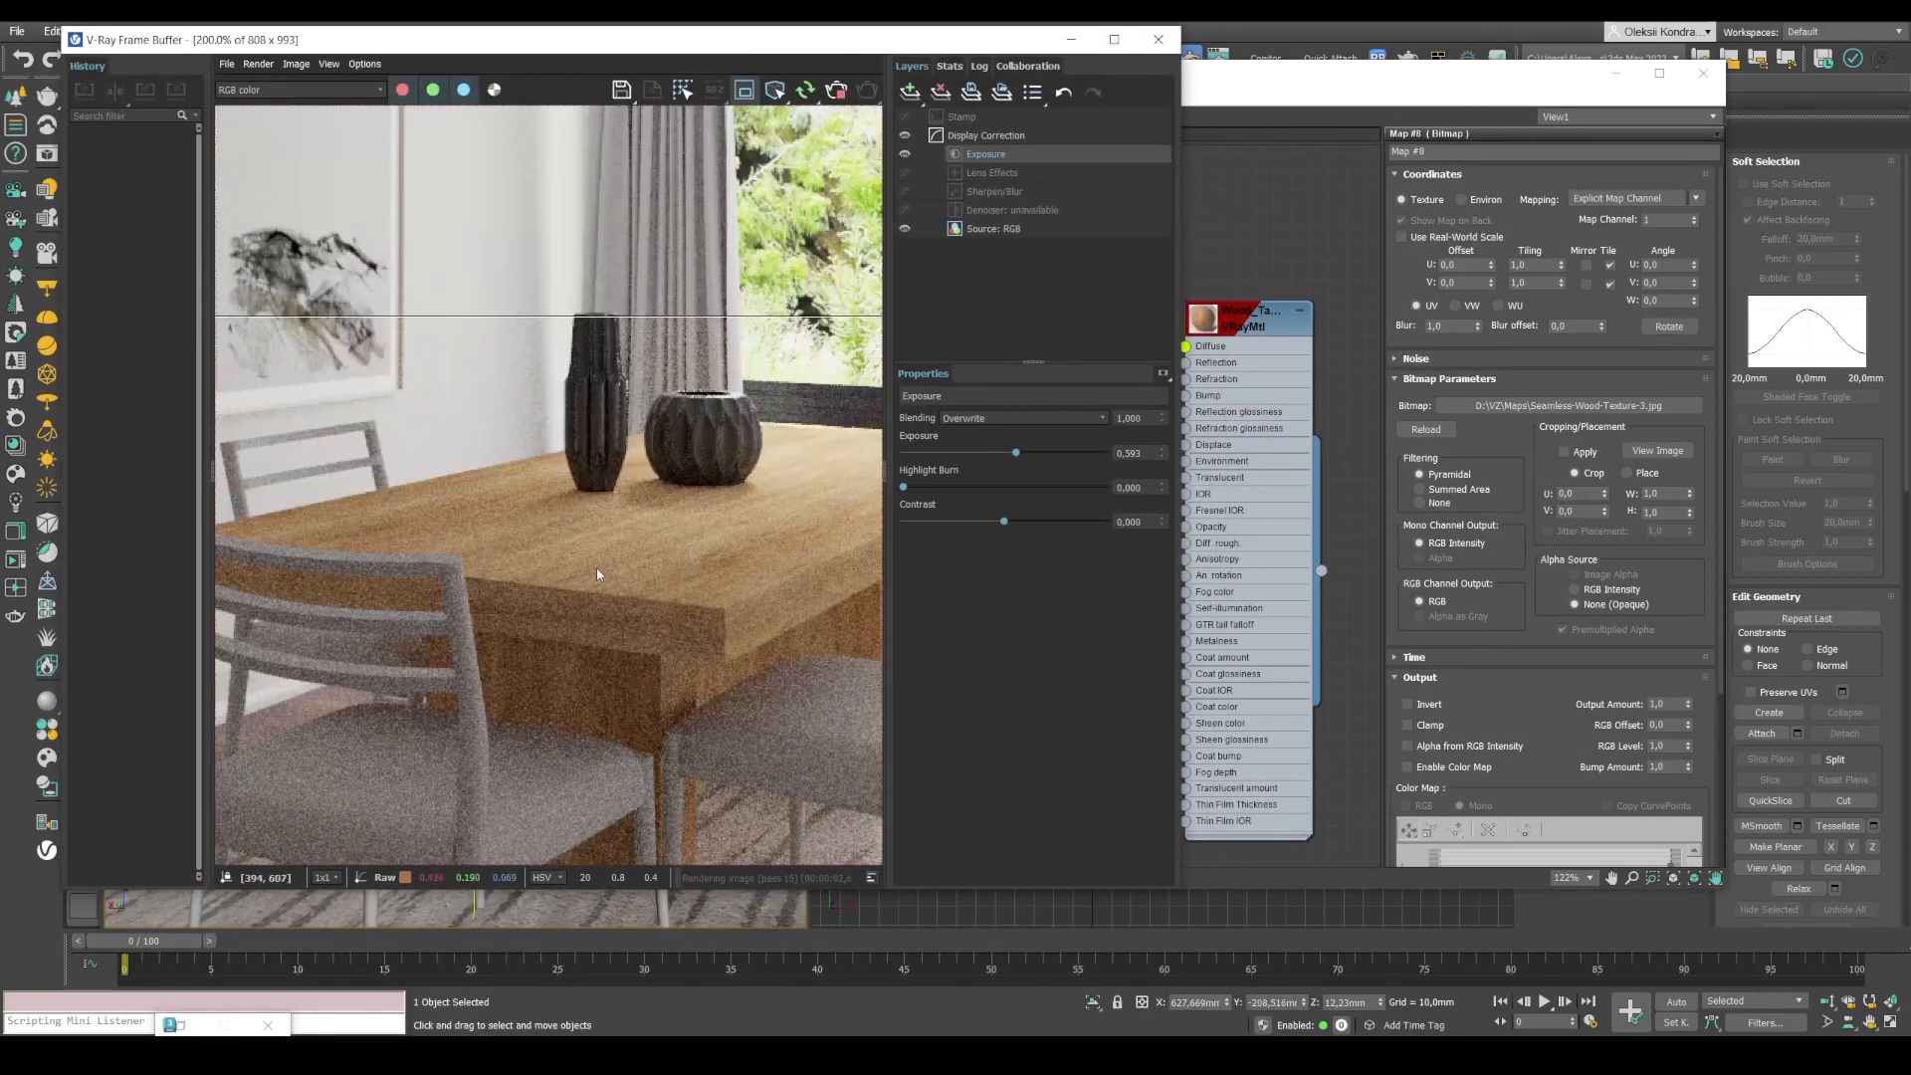
scroll(595, 567, "down", 2)
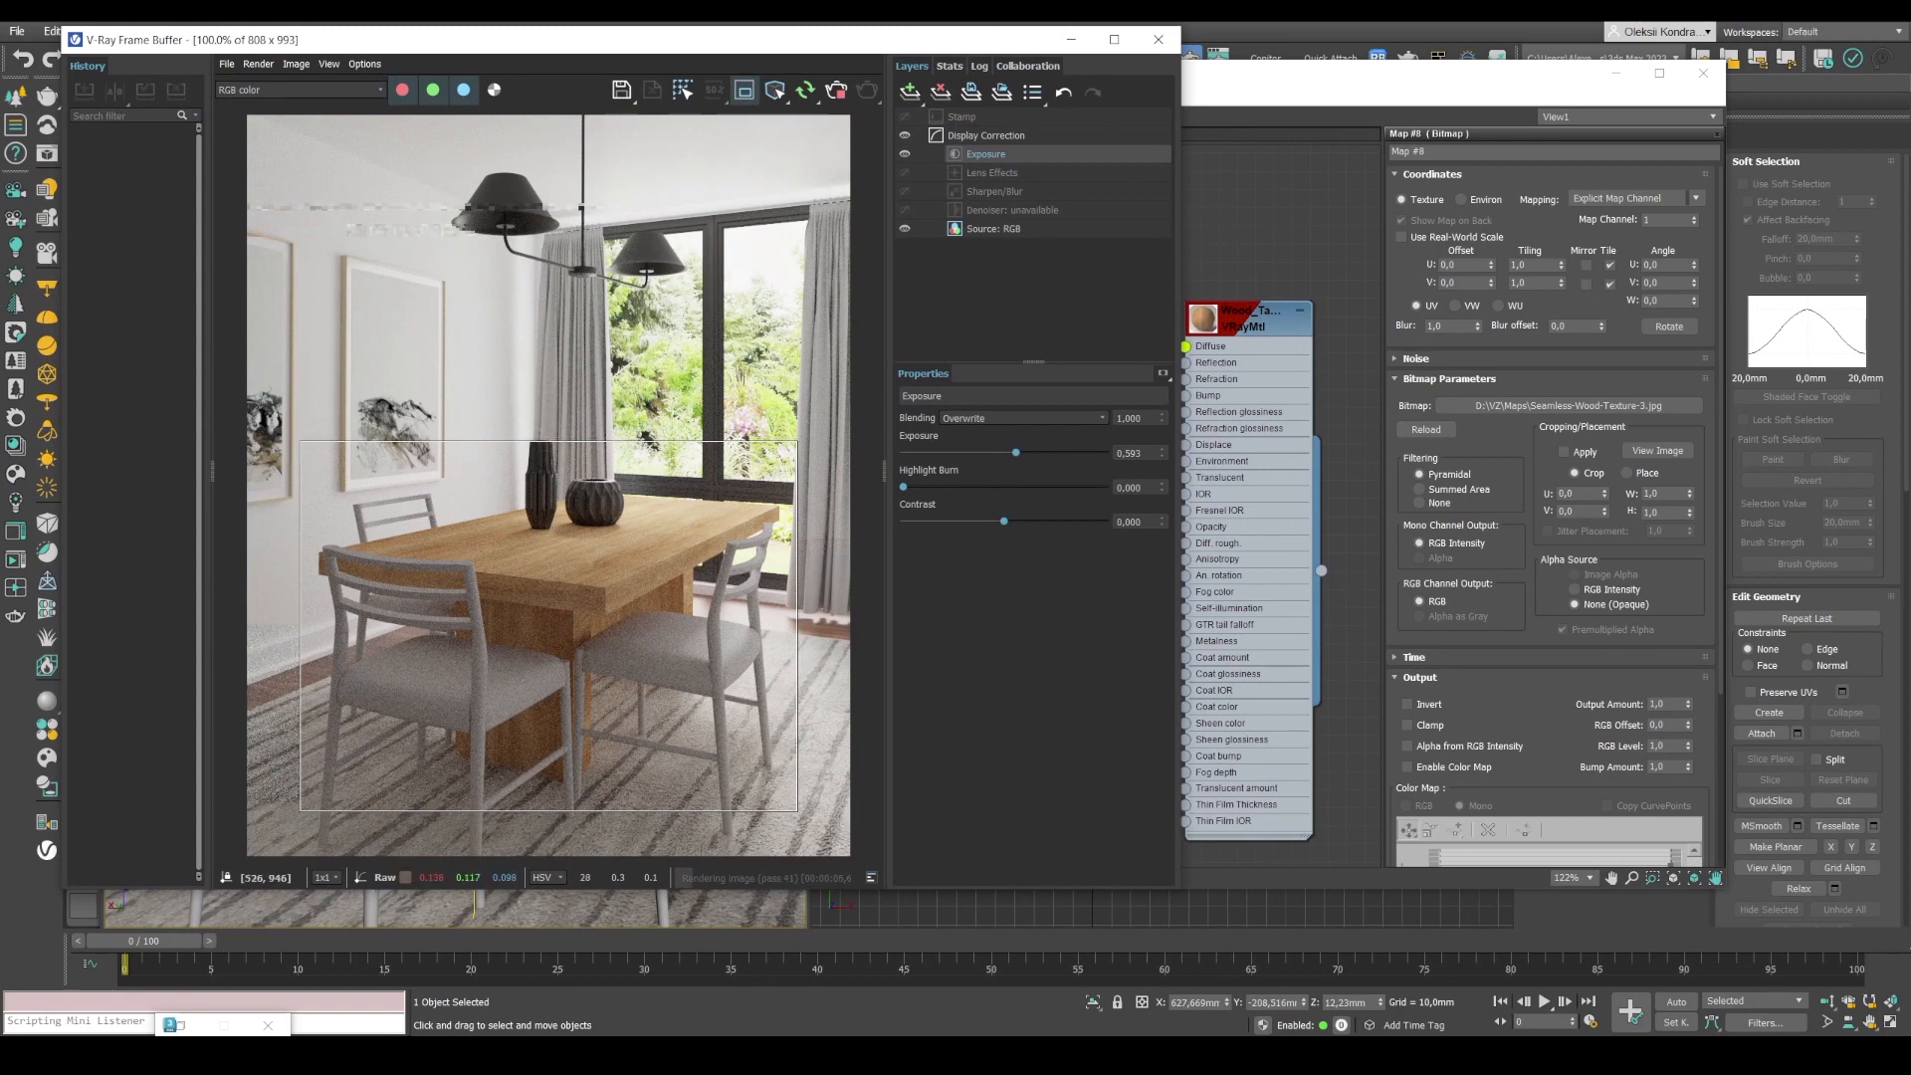
Compare the table with the reference photo and set the table wood bitmap's W angle to 90.
left_click(764, 1052)
middle_click_drag(1335, 463, 1421, 472)
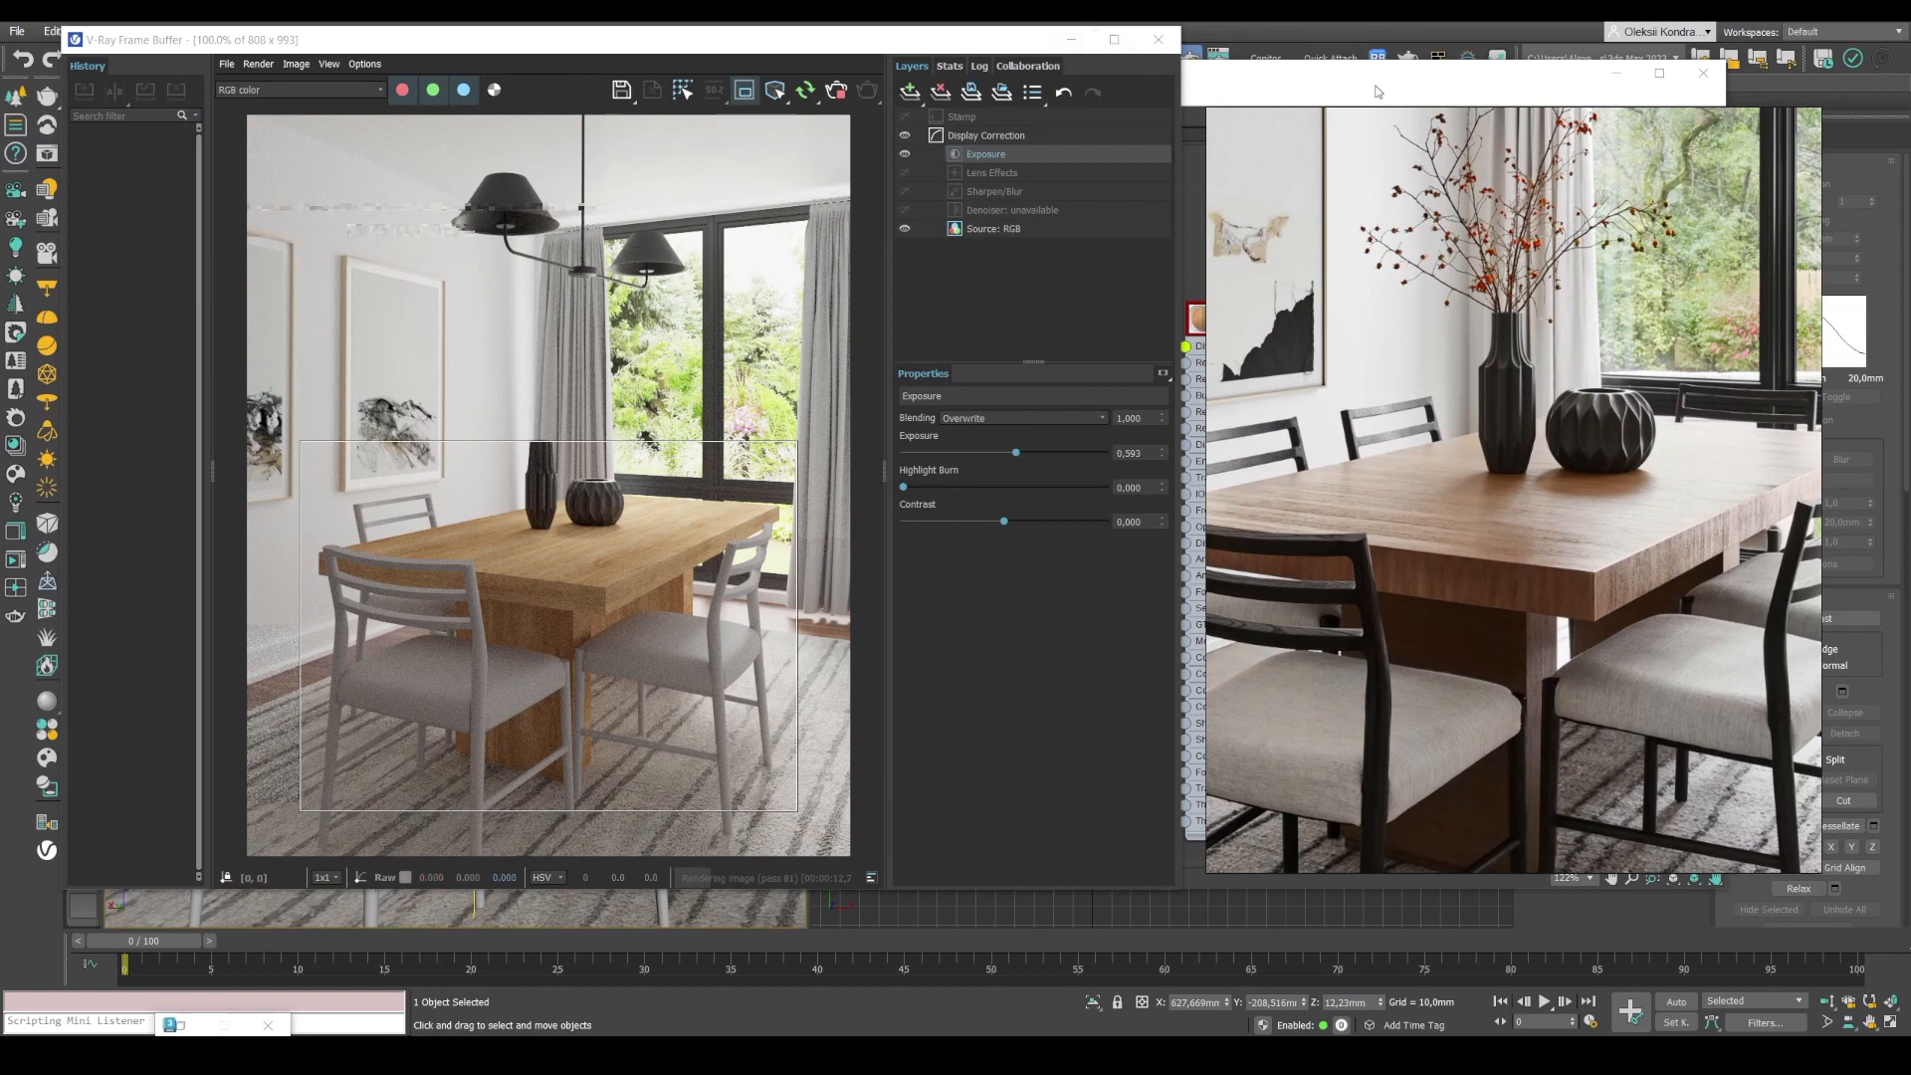
left_click(971, 50)
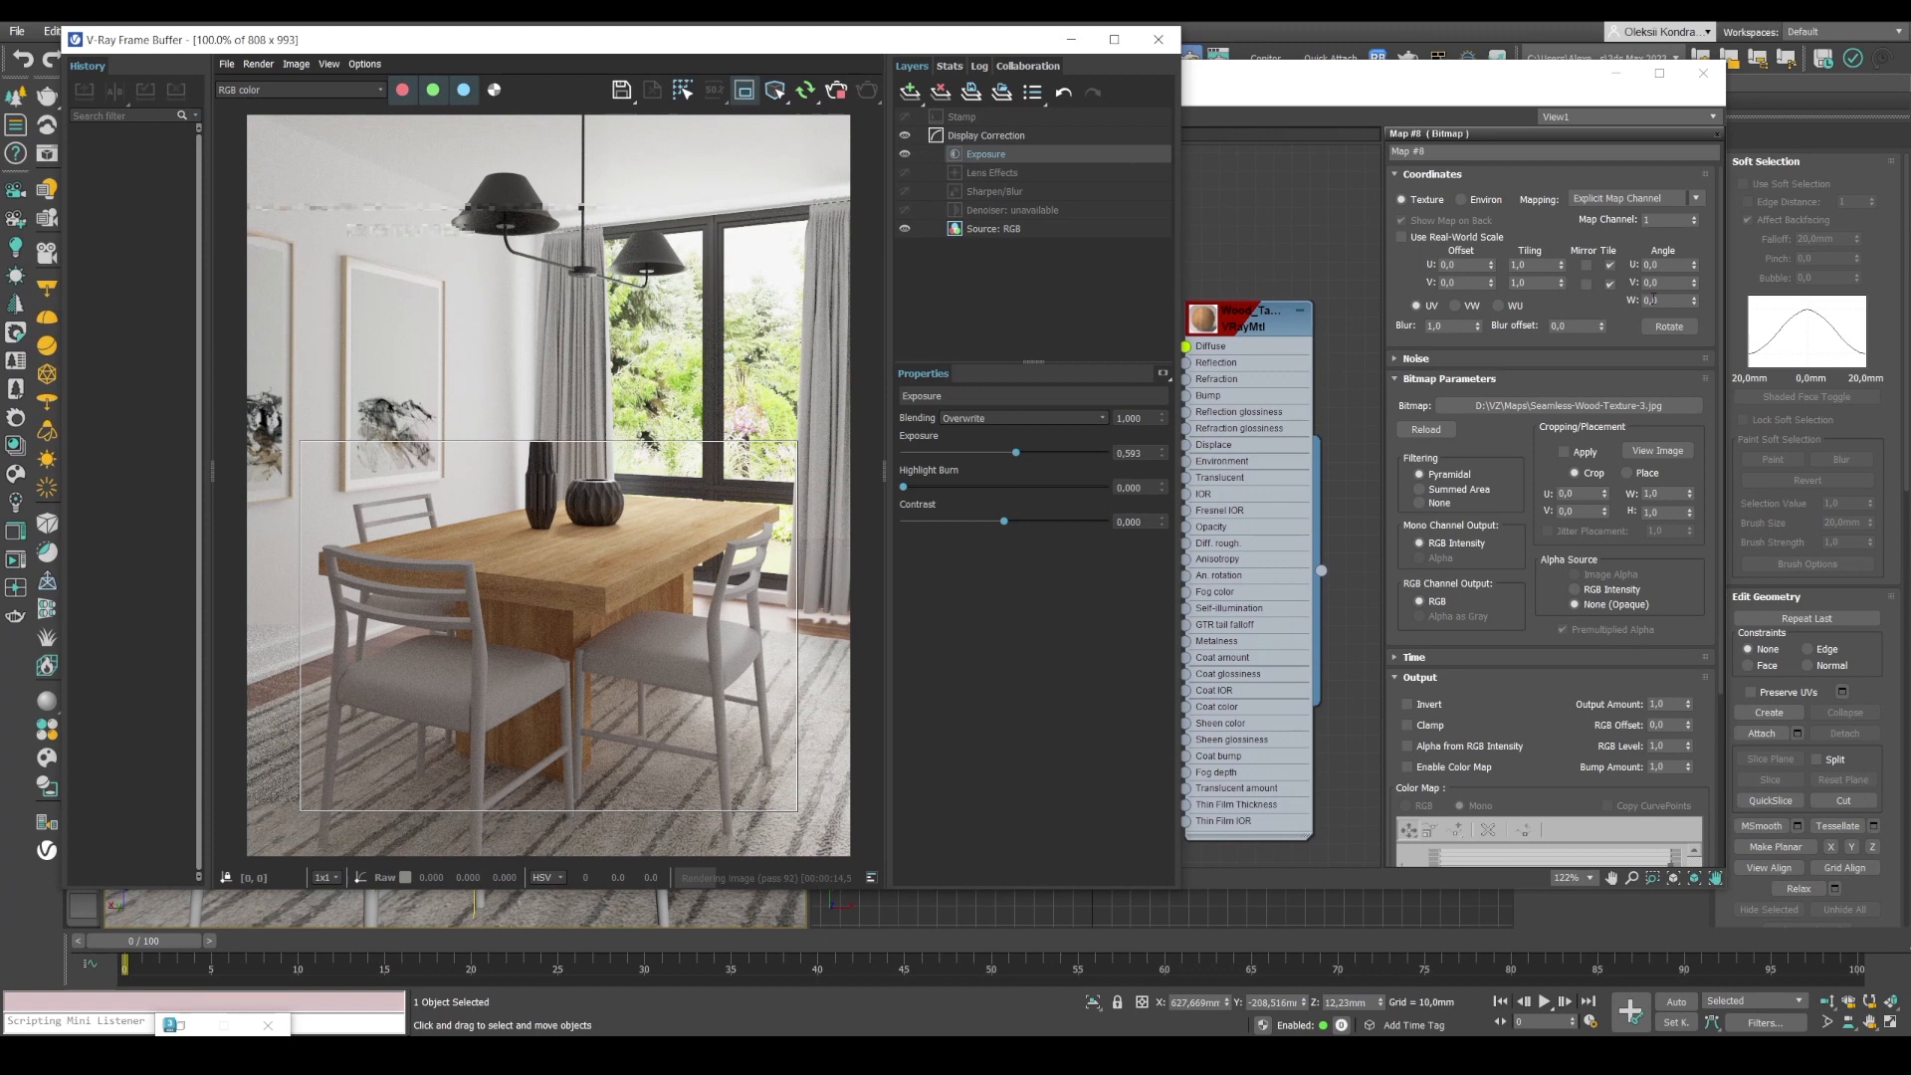
left_click(1649, 300)
type("90")
key("Return")
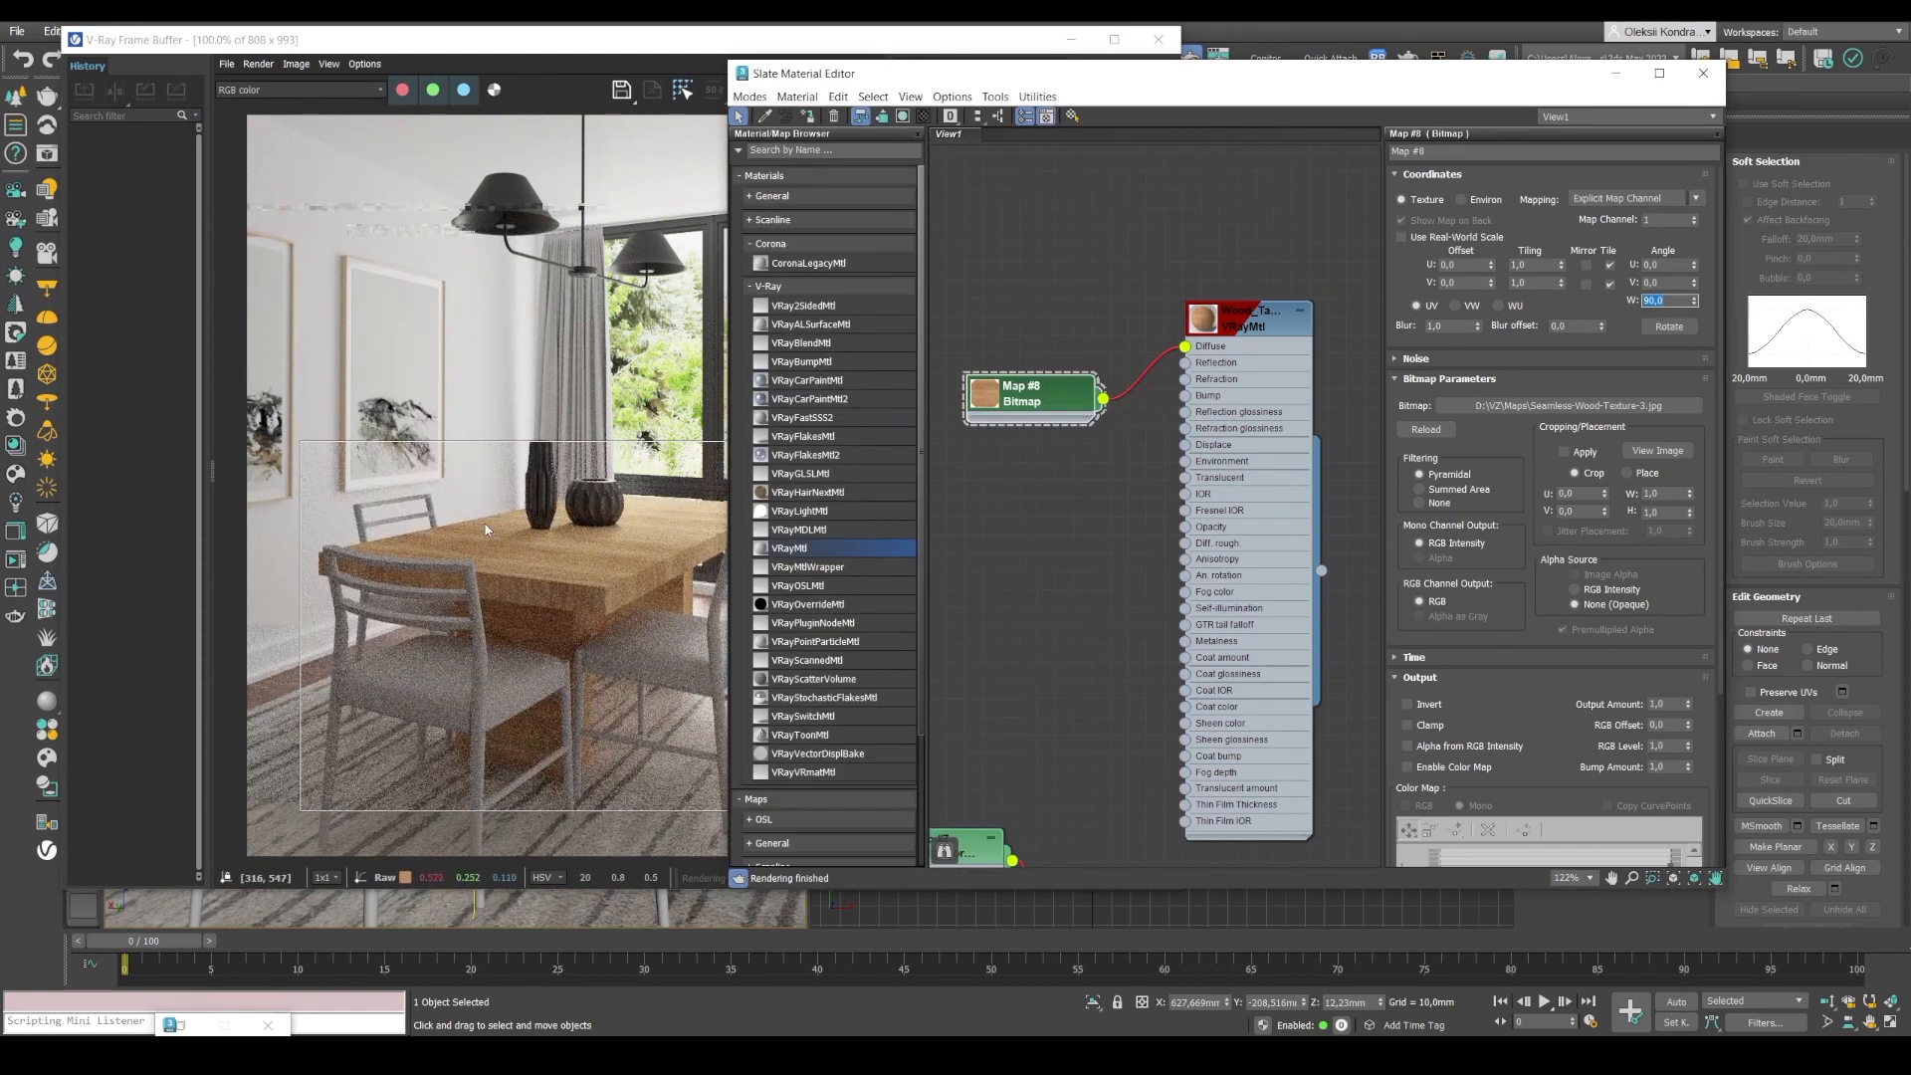
Set the Wood_Table material's Reflection colour to a light grey.
double_click(1287, 324)
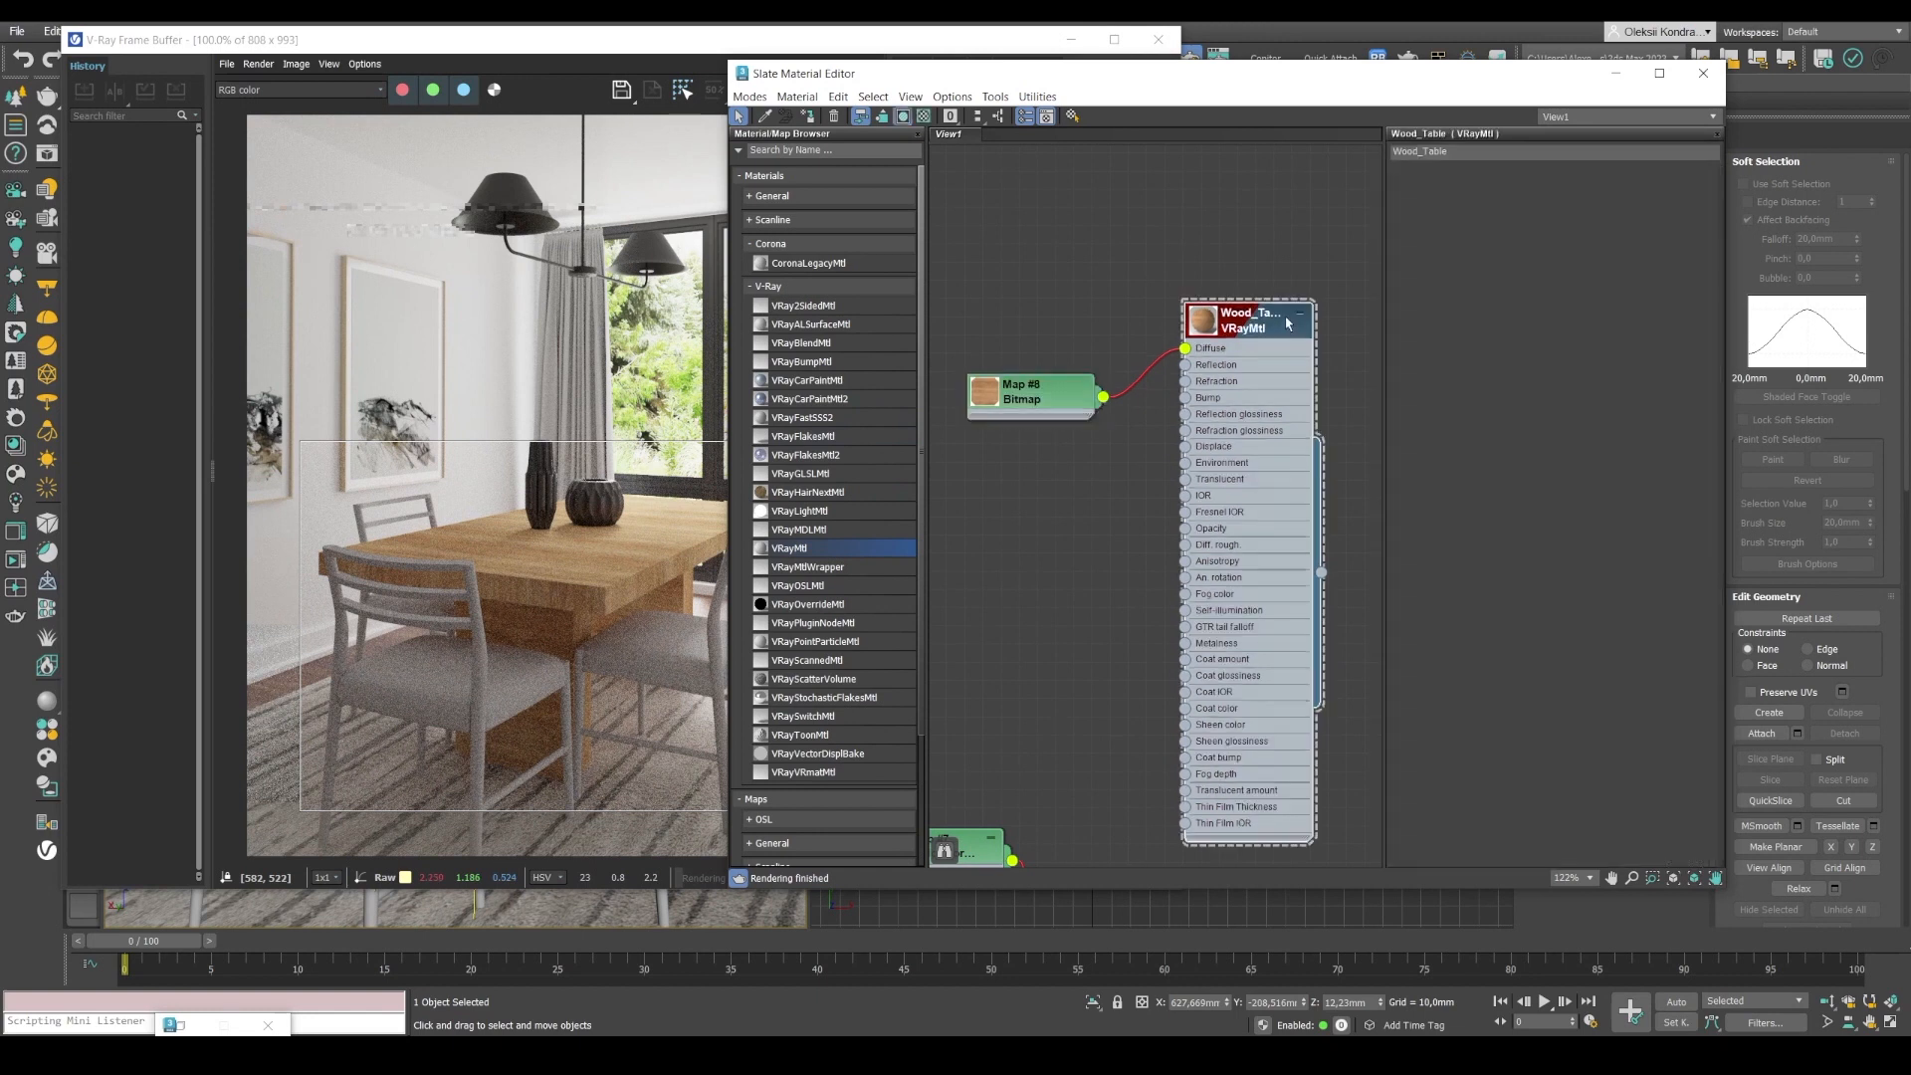
left_click(1508, 247)
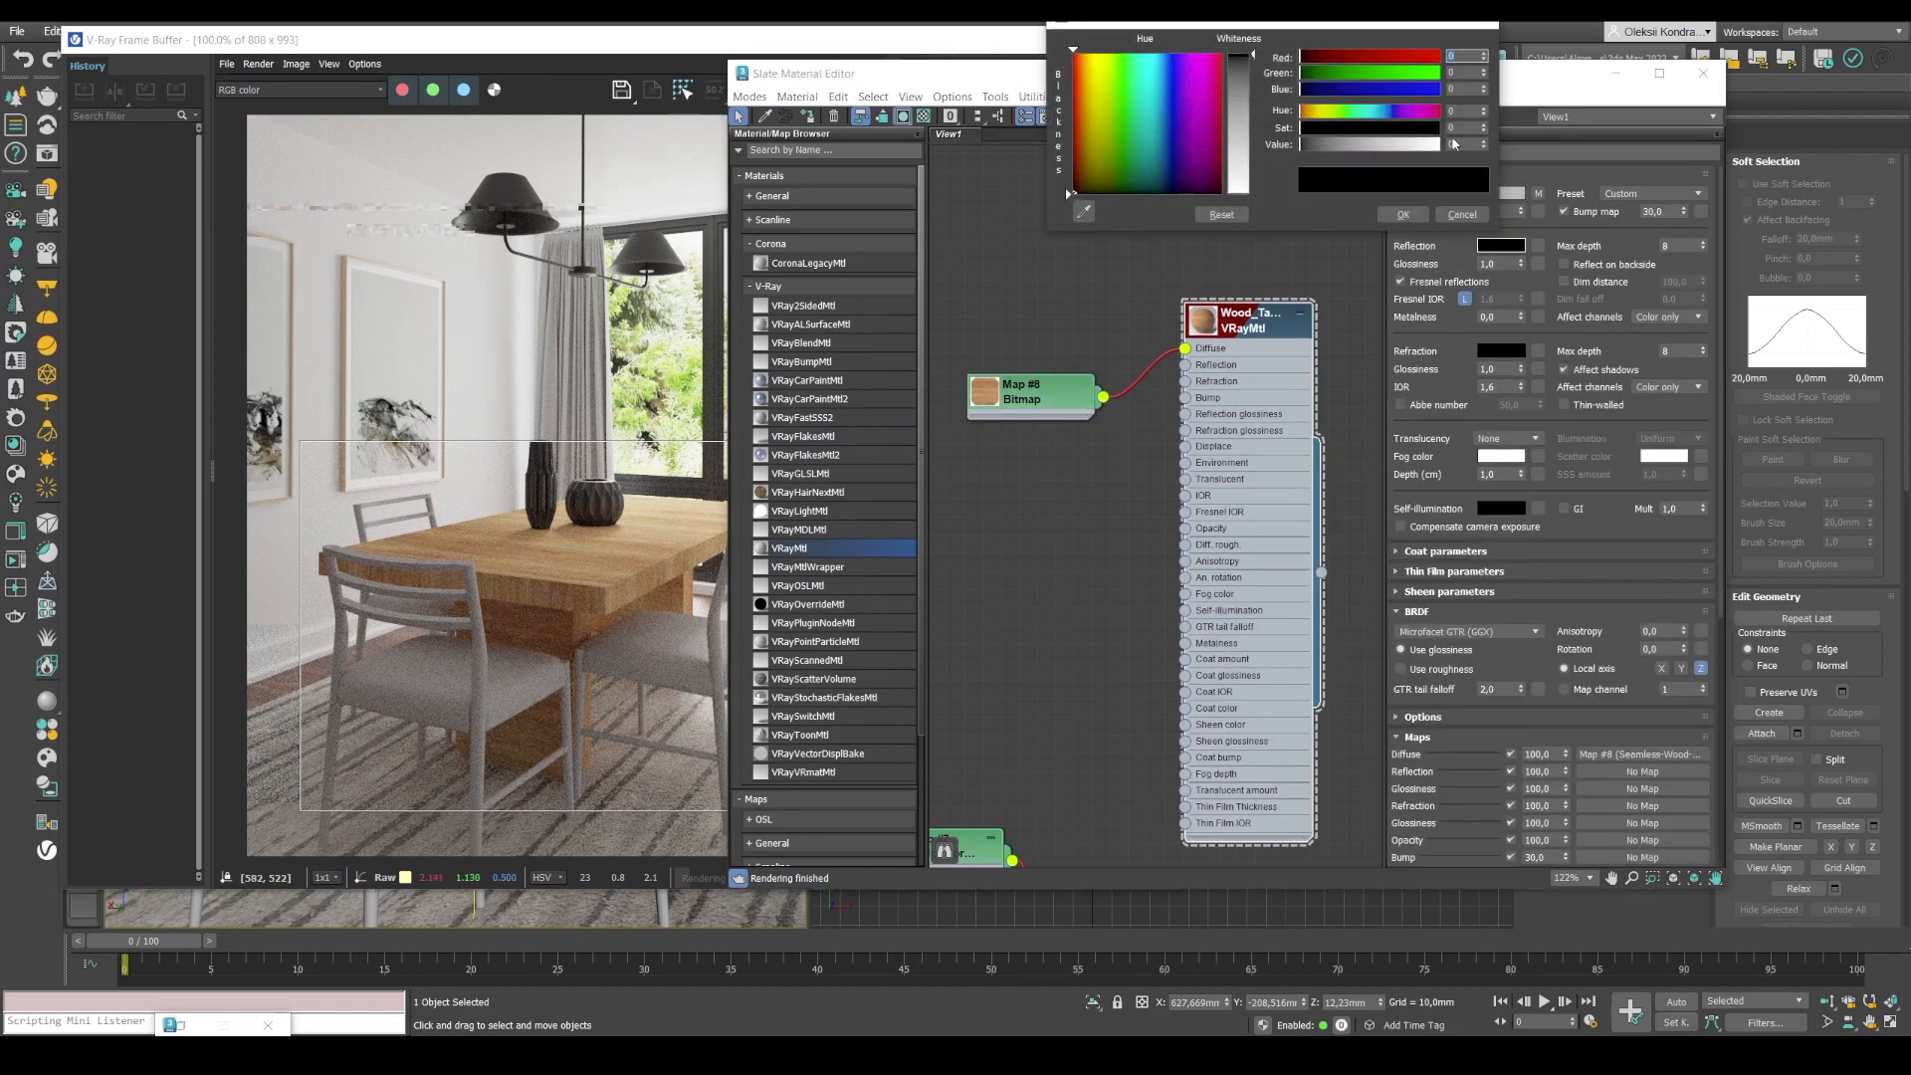
left_click_drag(1395, 146, 1423, 145)
left_click(1402, 215)
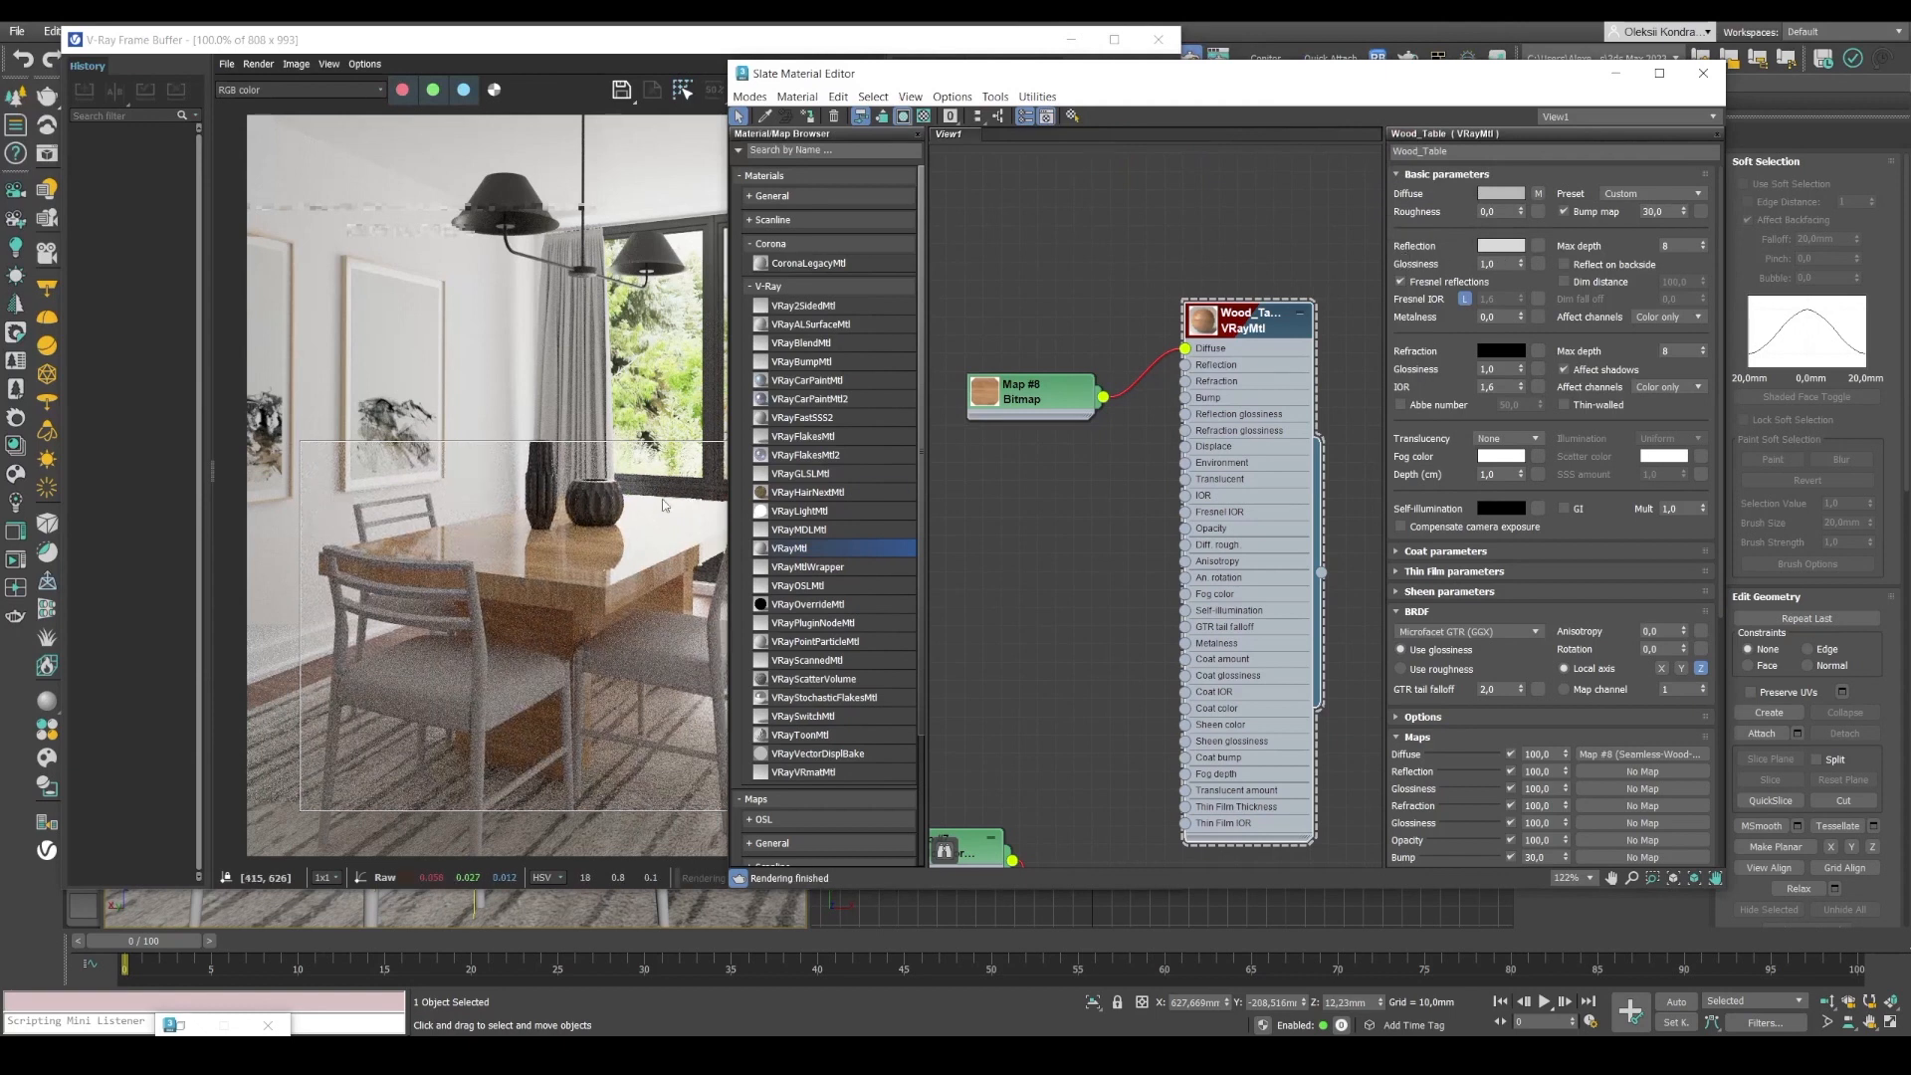
Set the Wood_Table material's reflection glossiness to 0.7 and check the tabletop in the render against the reference photo.
left_click_drag(1521, 266, 1512, 283)
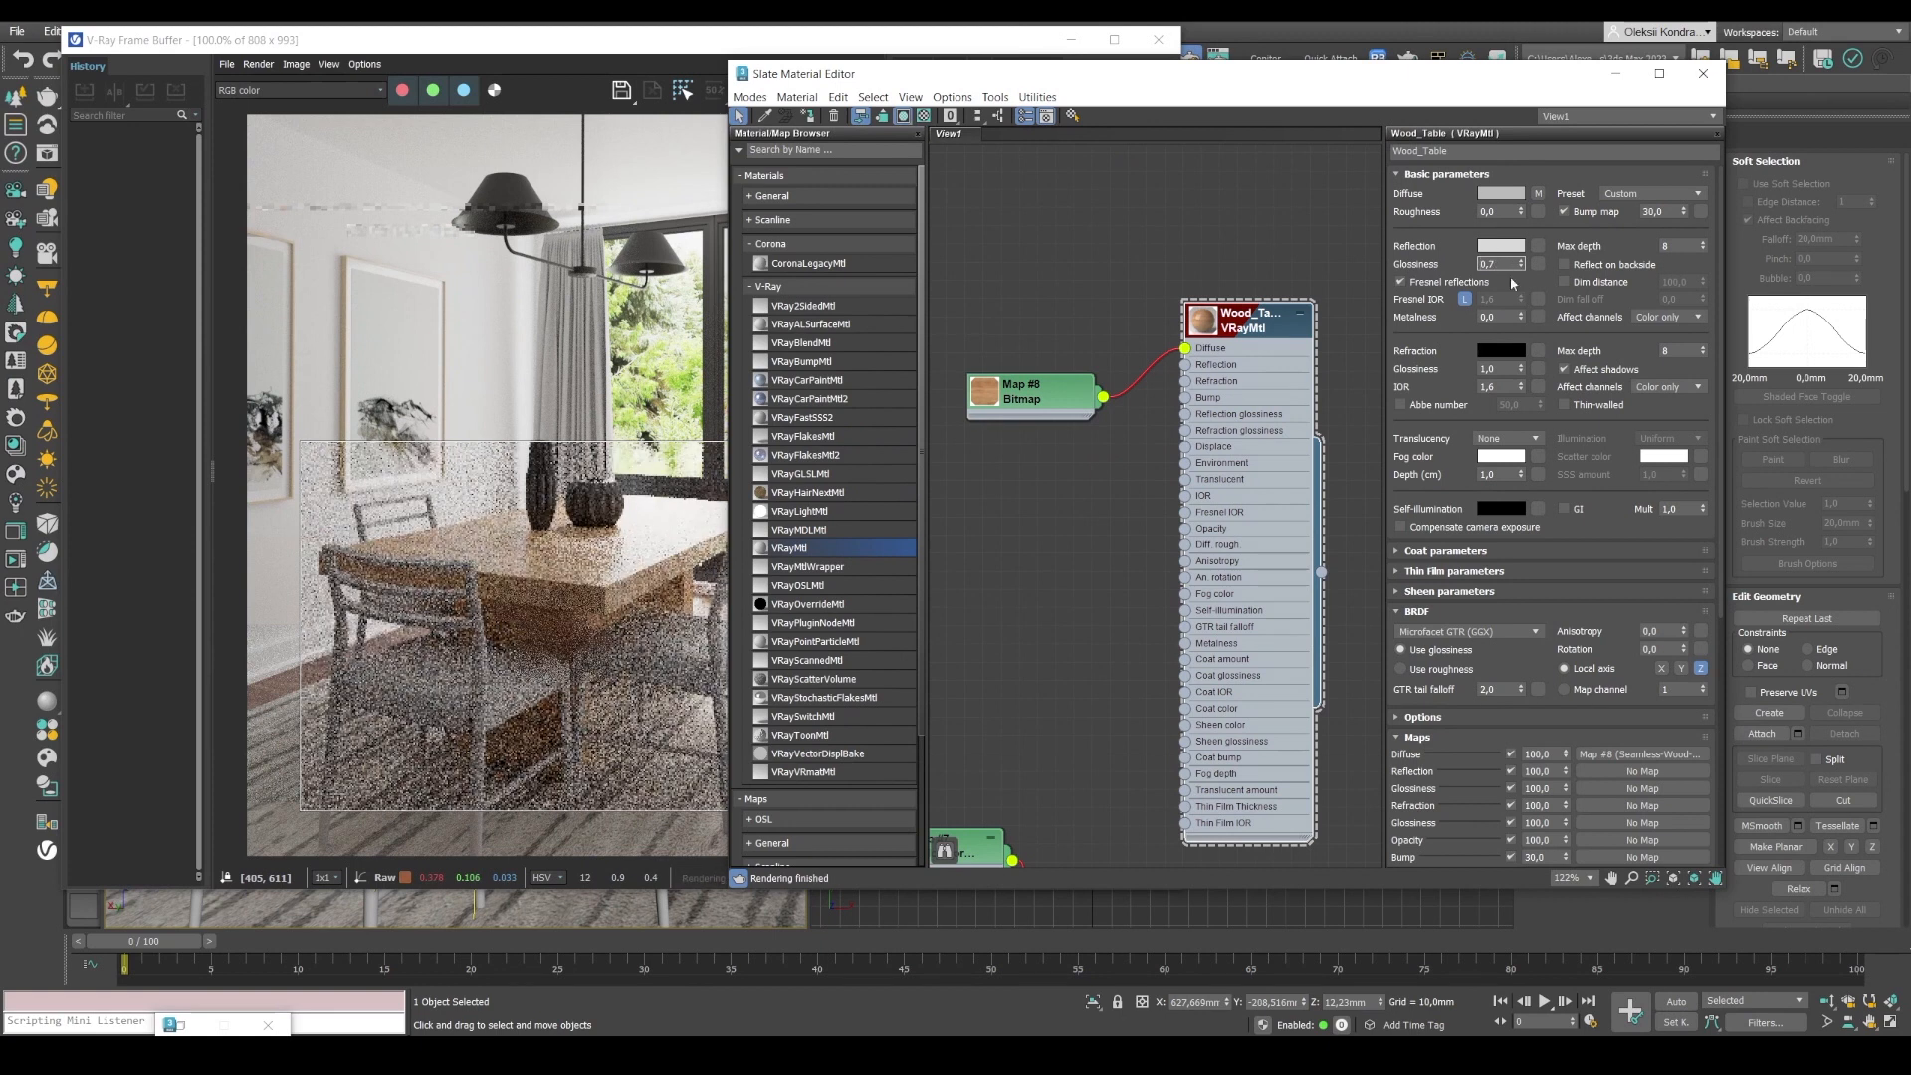
left_click(612, 546)
scroll(611, 545, "up", 2)
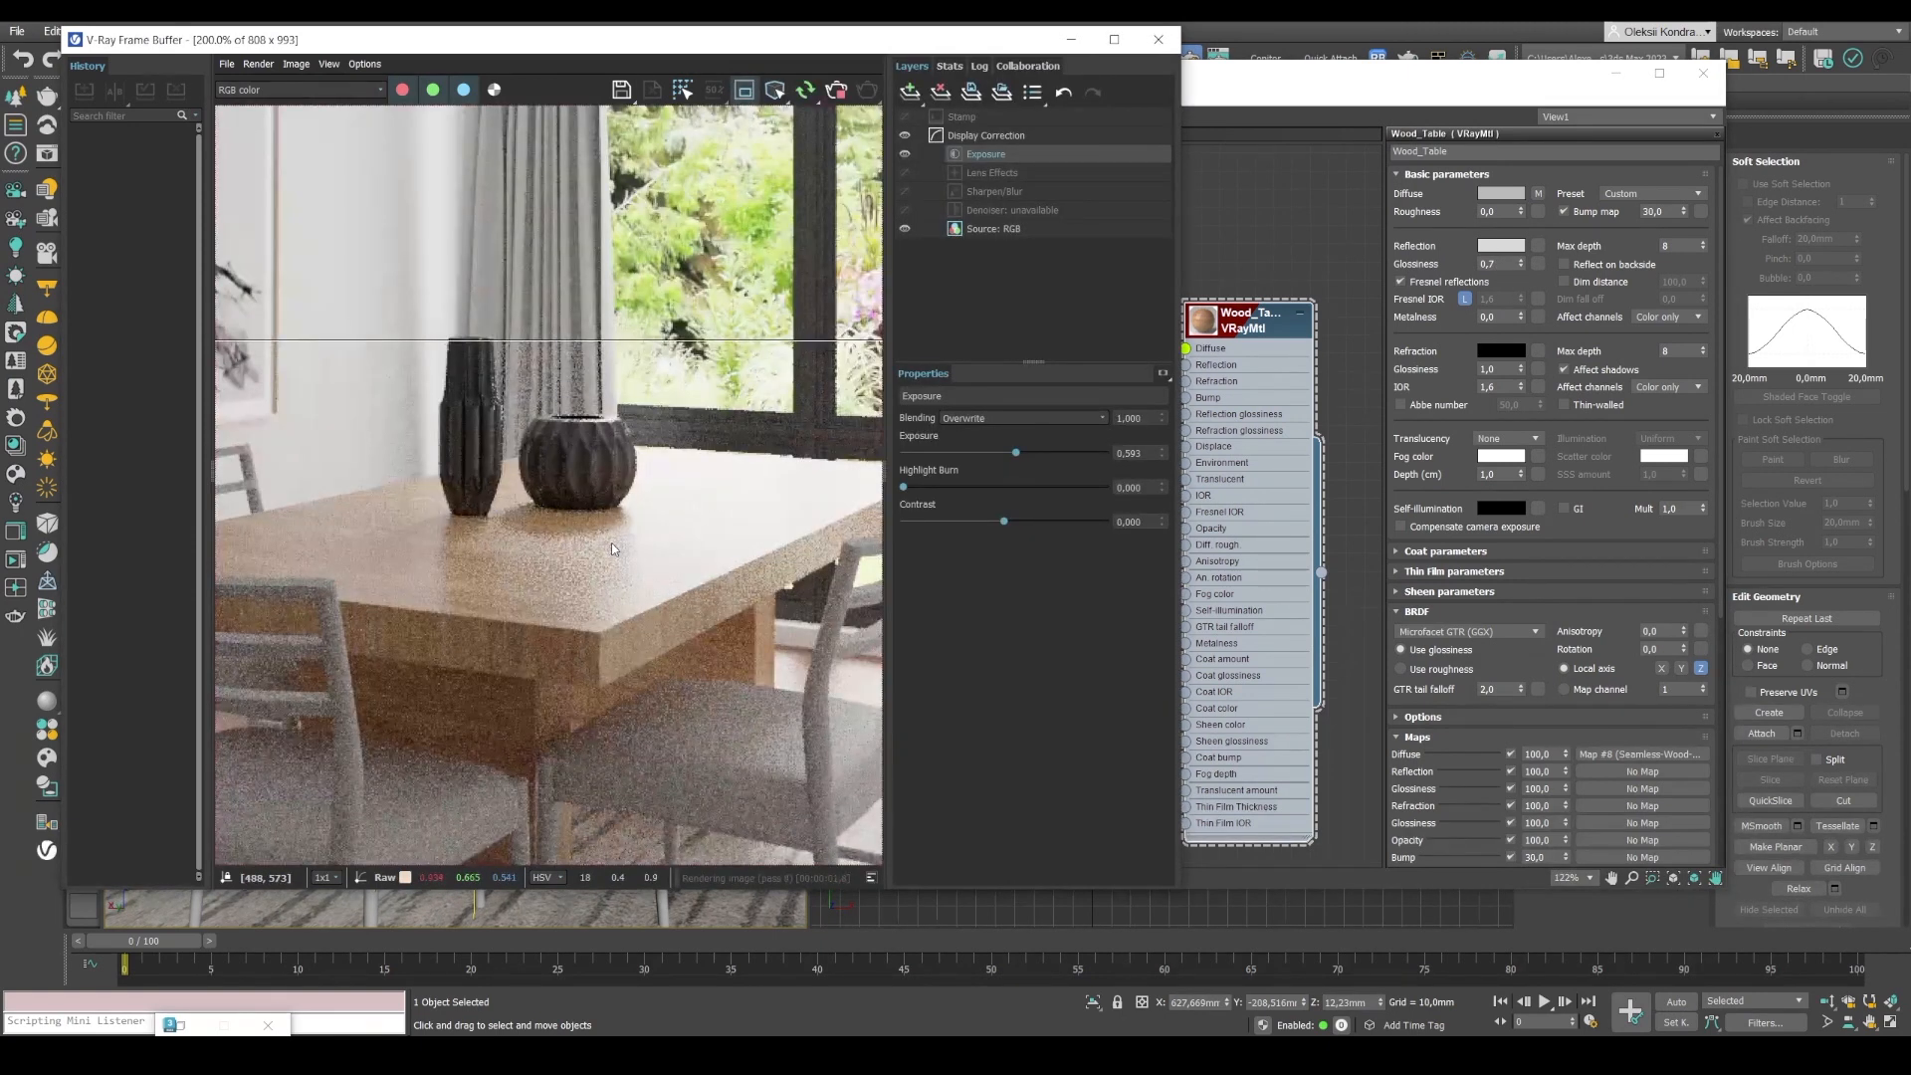
scroll(611, 543, "down", 2)
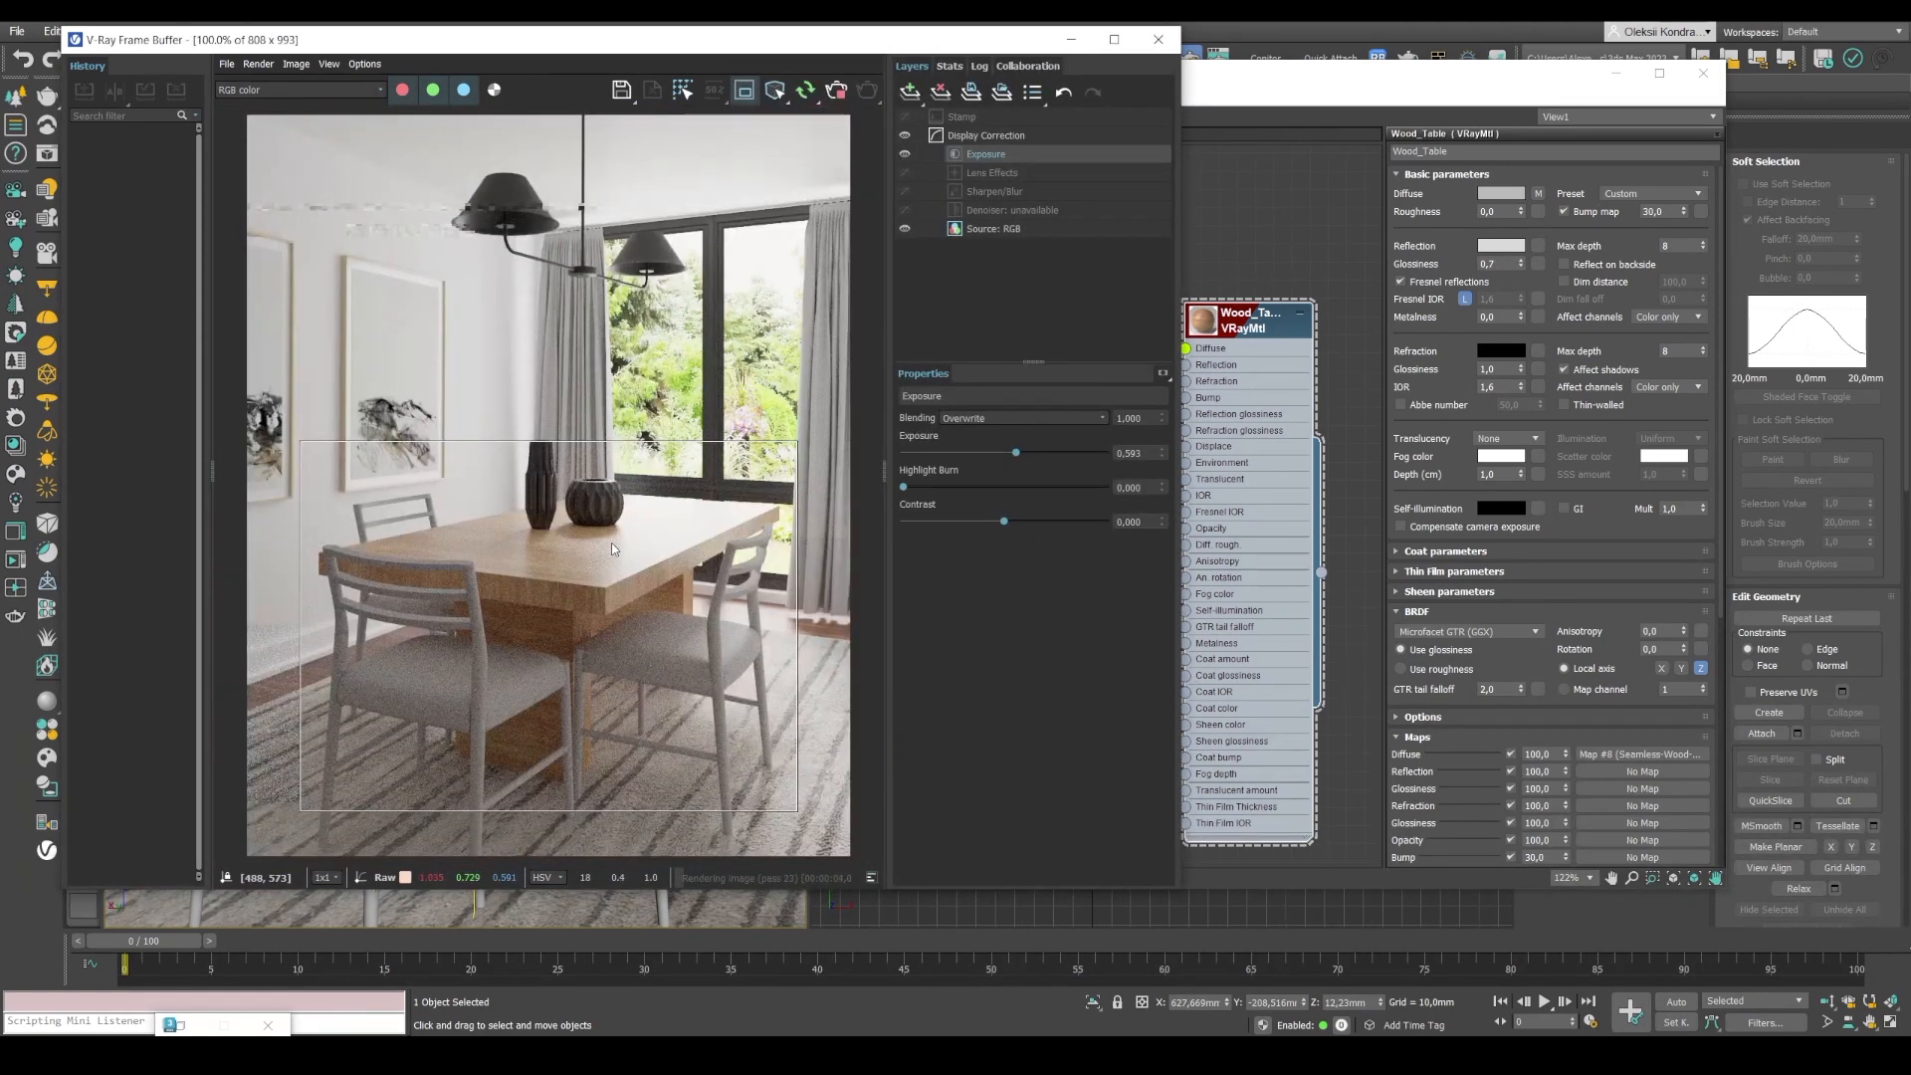
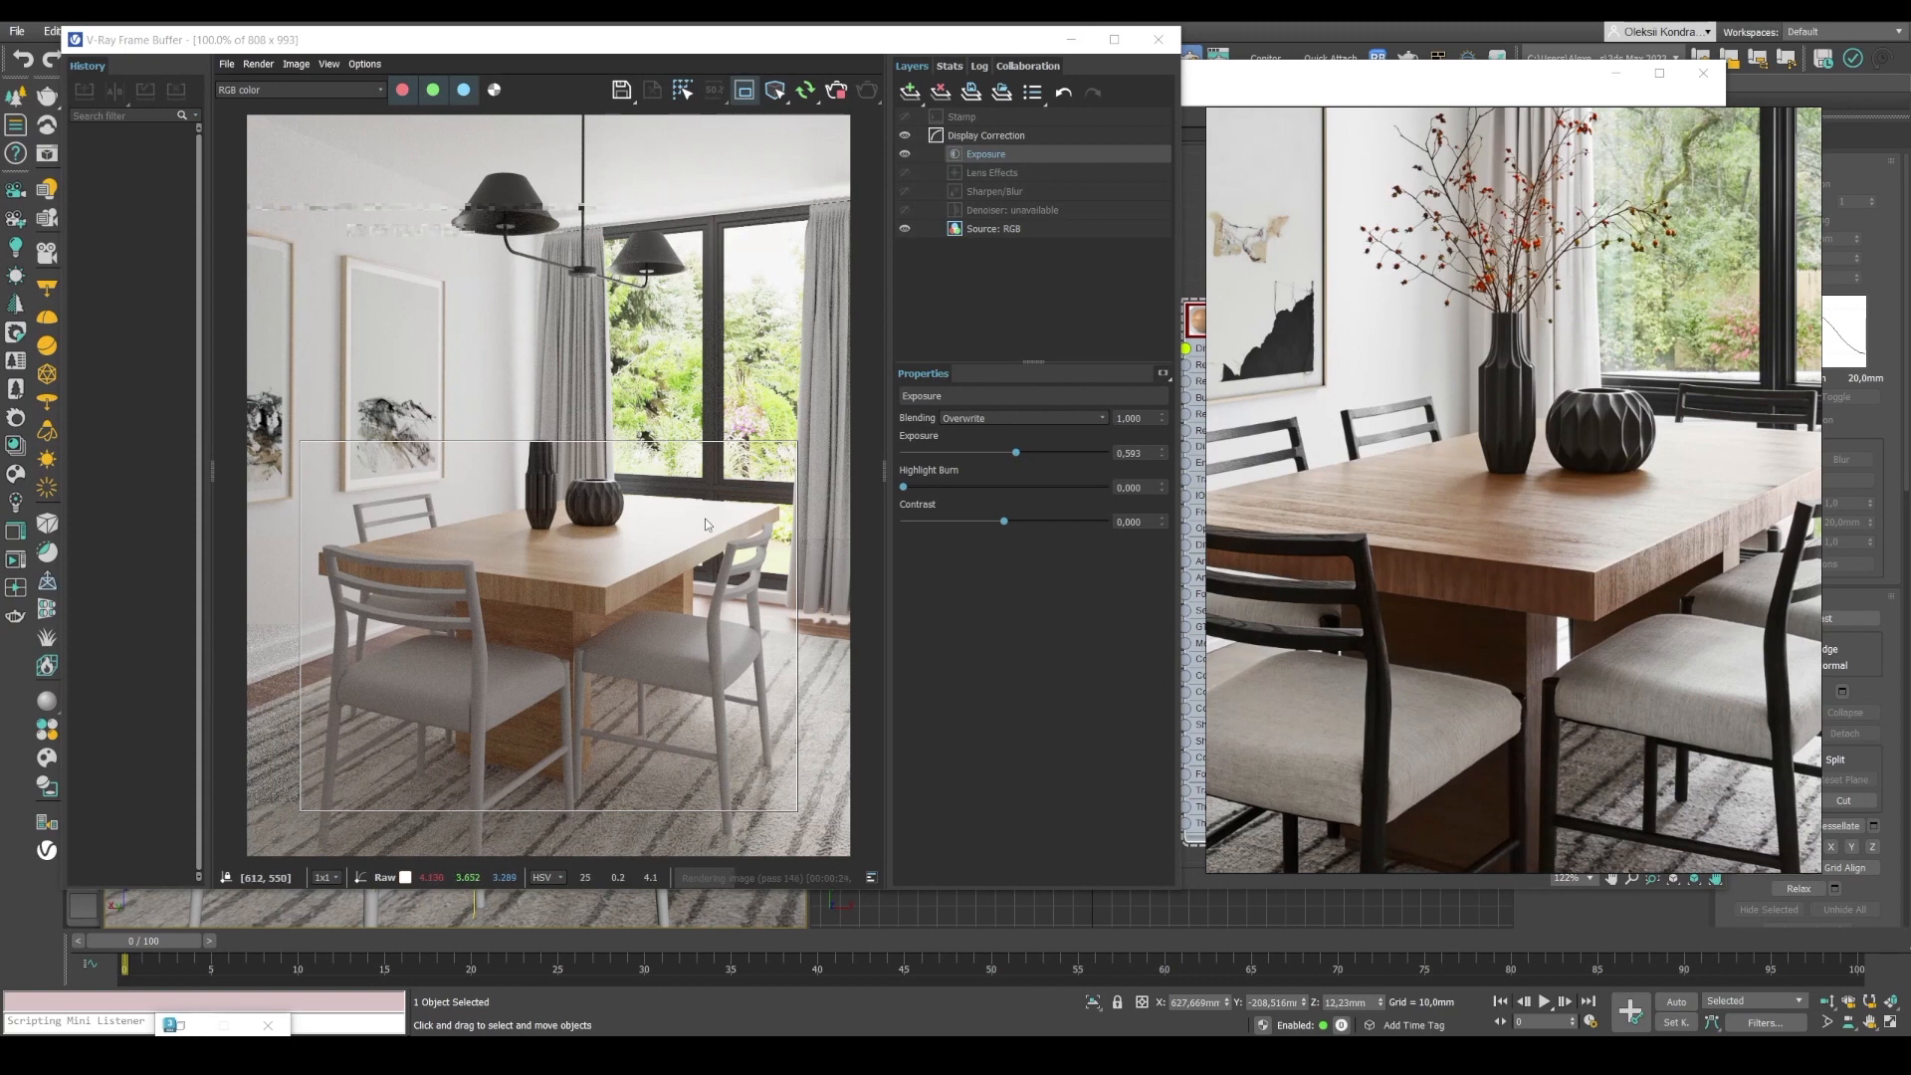
left_click(1387, 87)
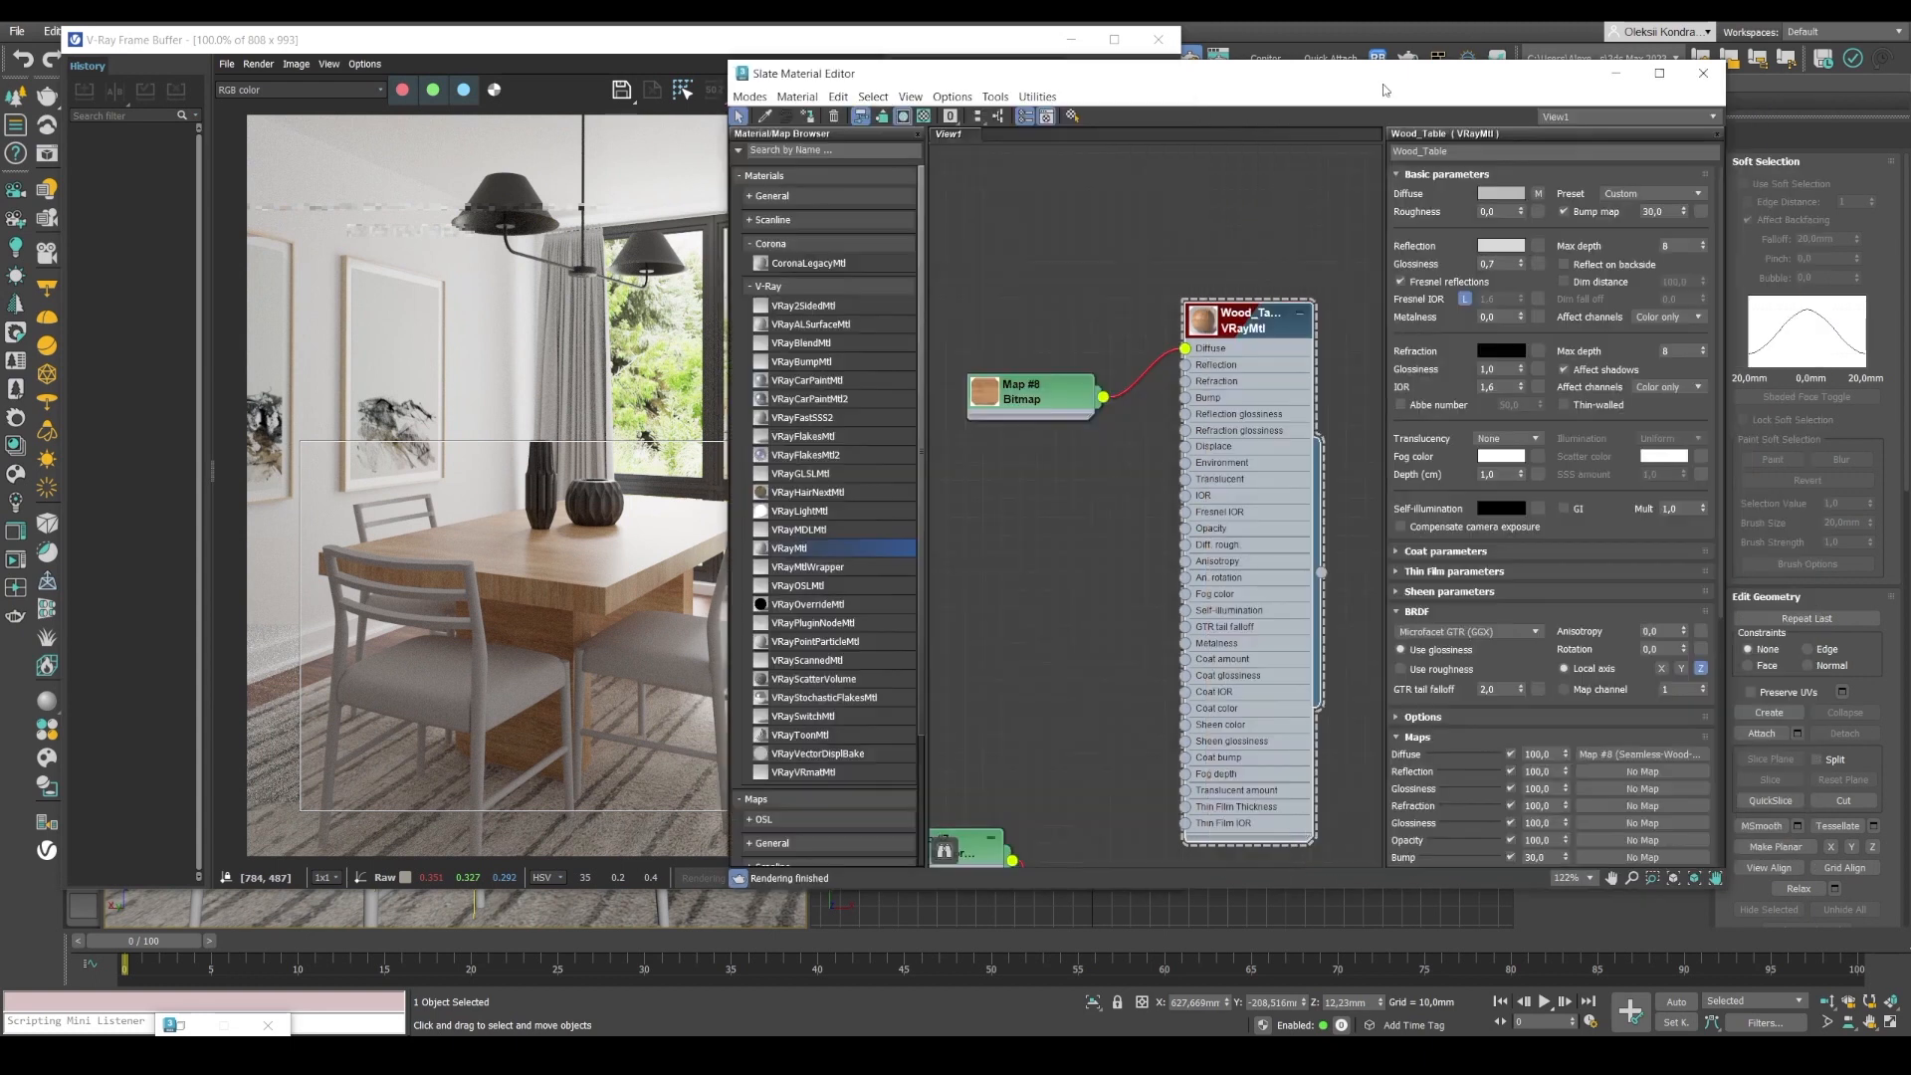
Preview the grey seamless wood texture in the maps folder and add it to the material graph as a bitmap.
left_click(507, 1054)
double_click(286, 316)
key("Right")
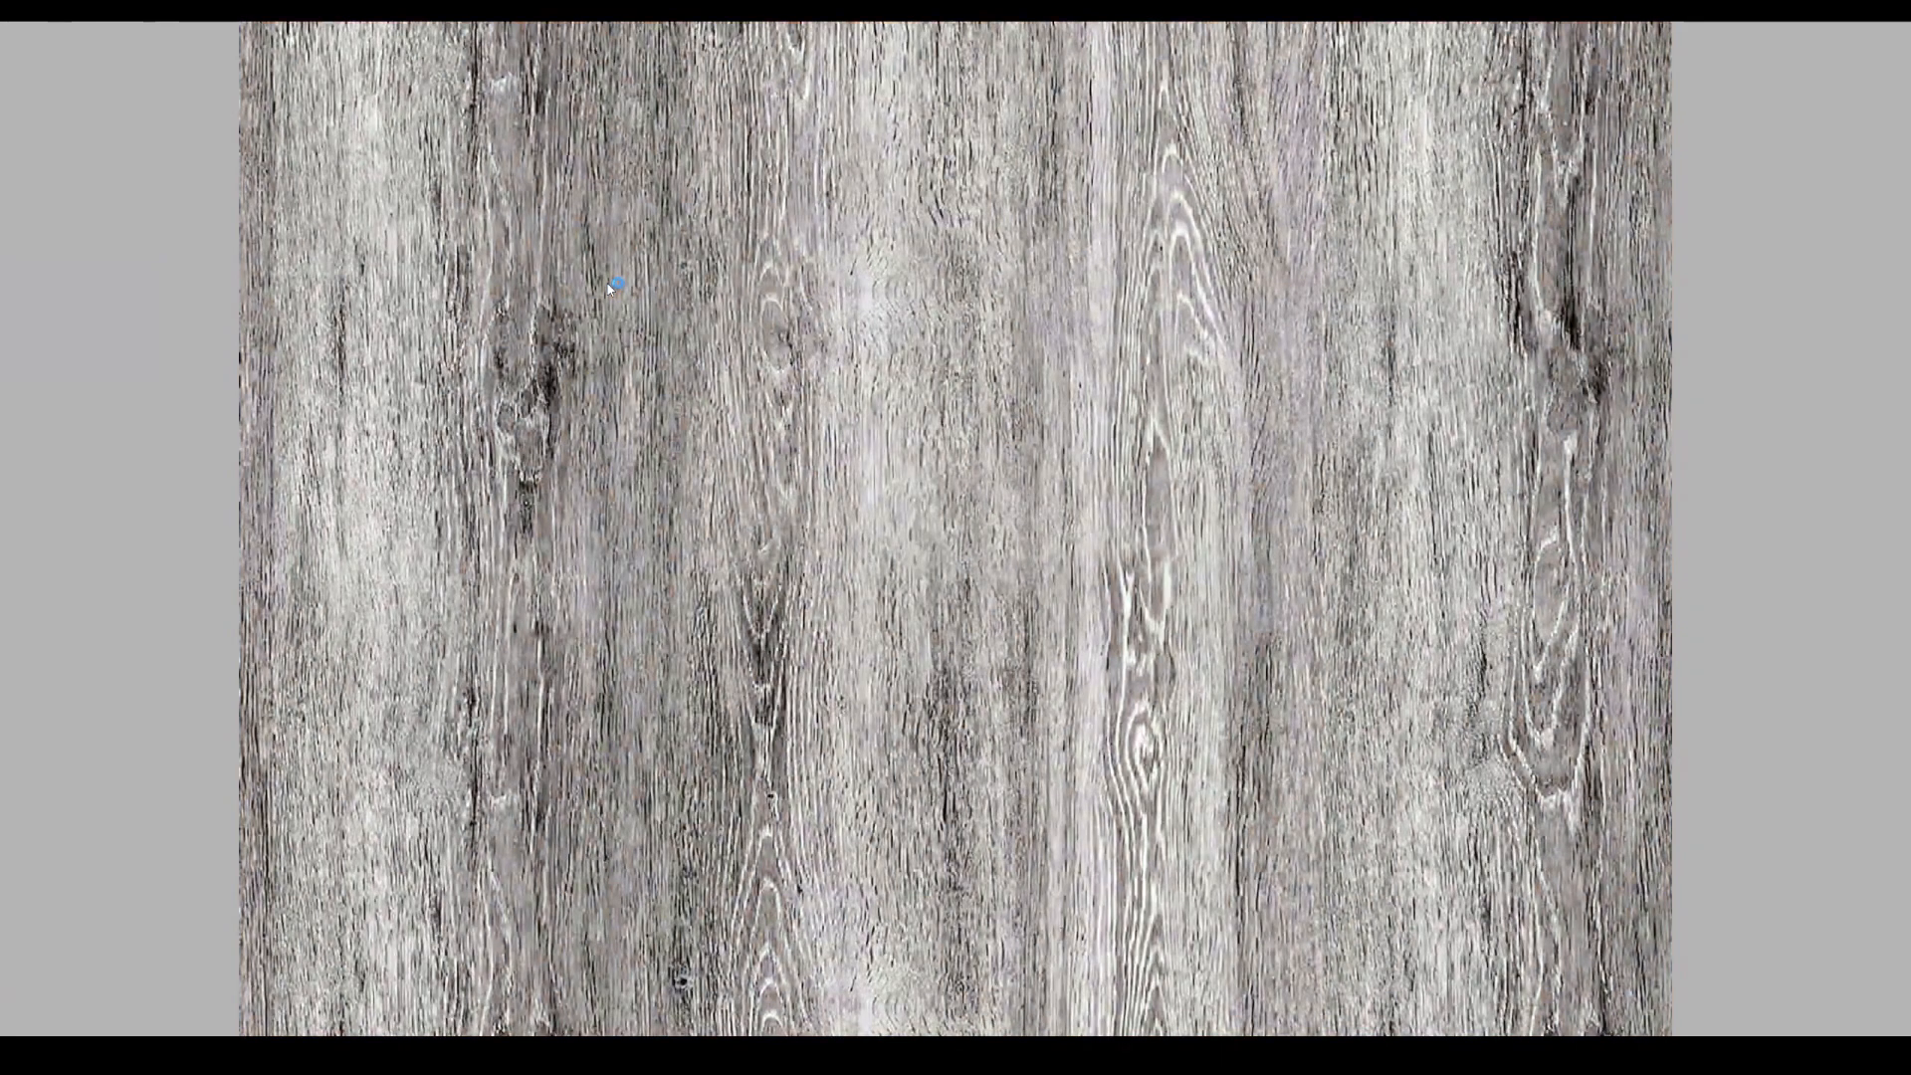
key("Escape")
left_click_drag(366, 306, 984, 484)
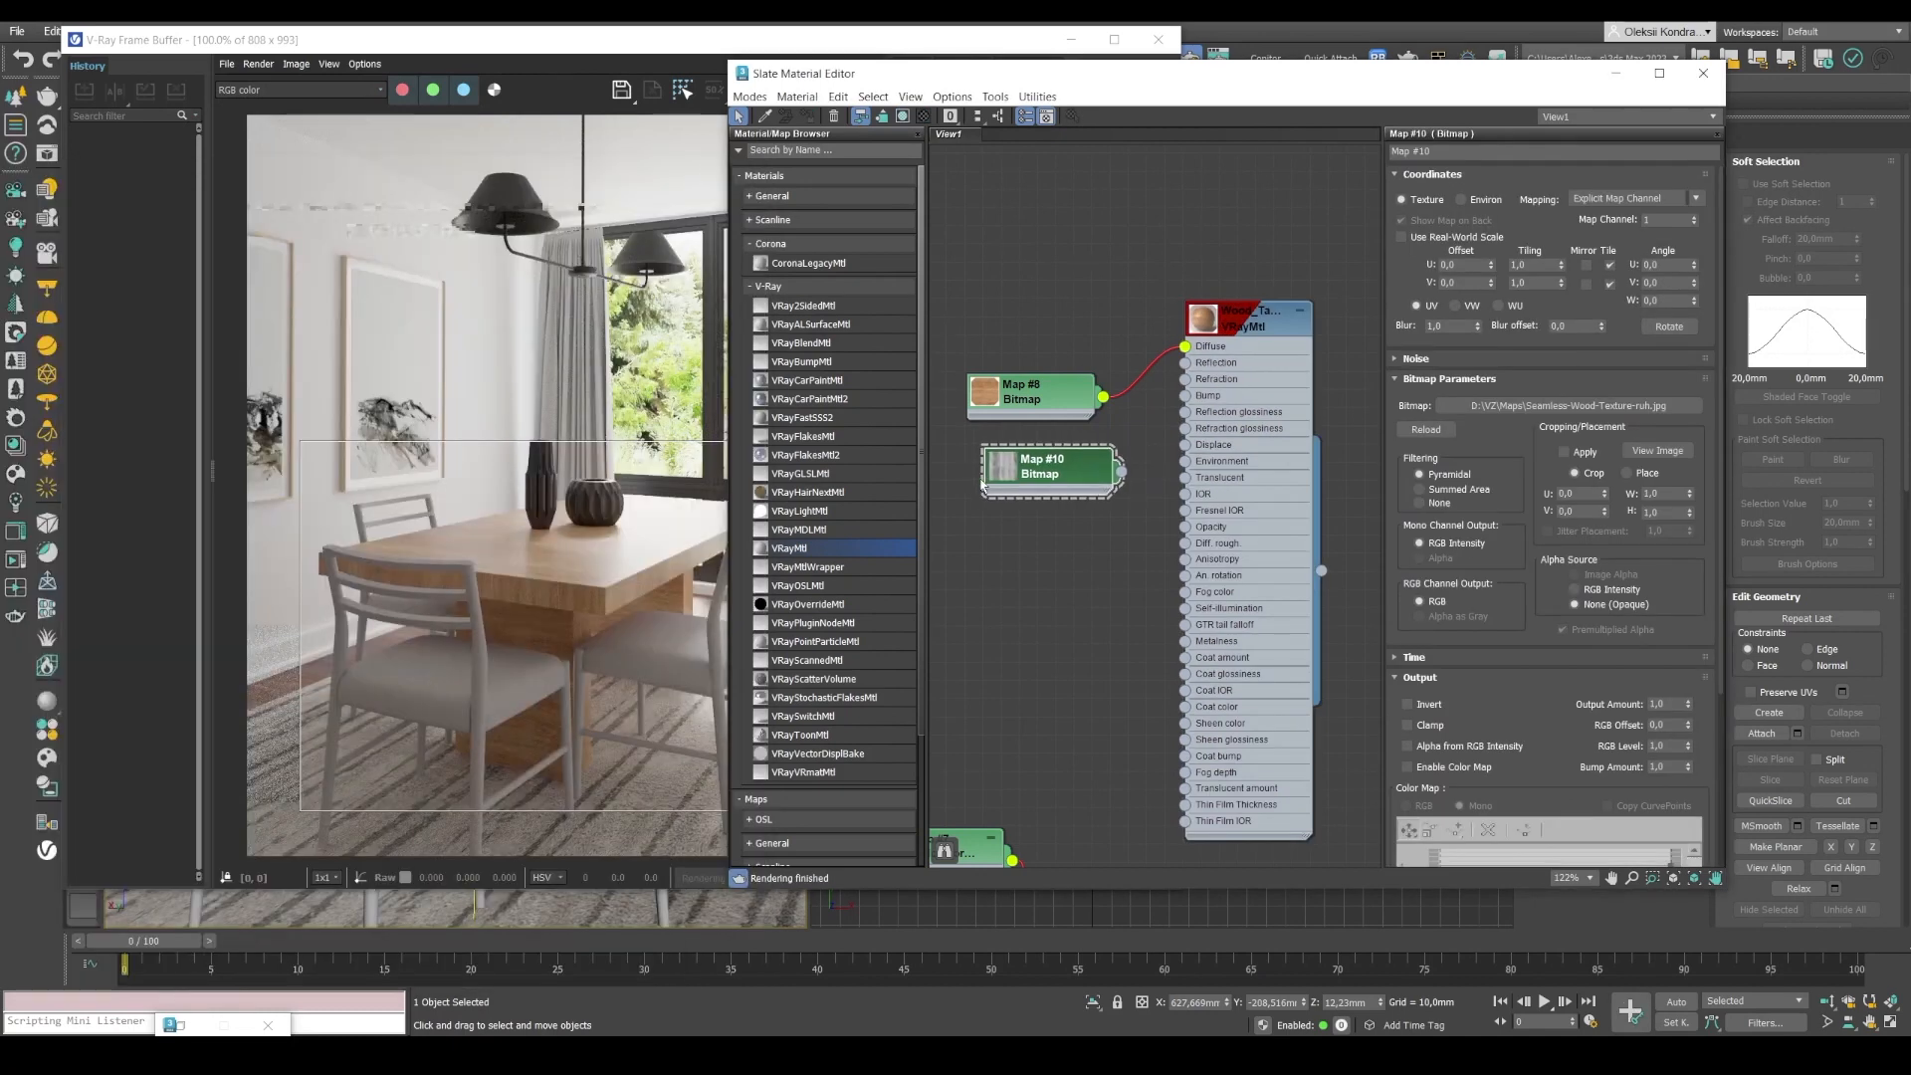
Assign the grey wood bitmap to the Wood_Table material's reflection glossiness as an instance.
double_click(1234, 310)
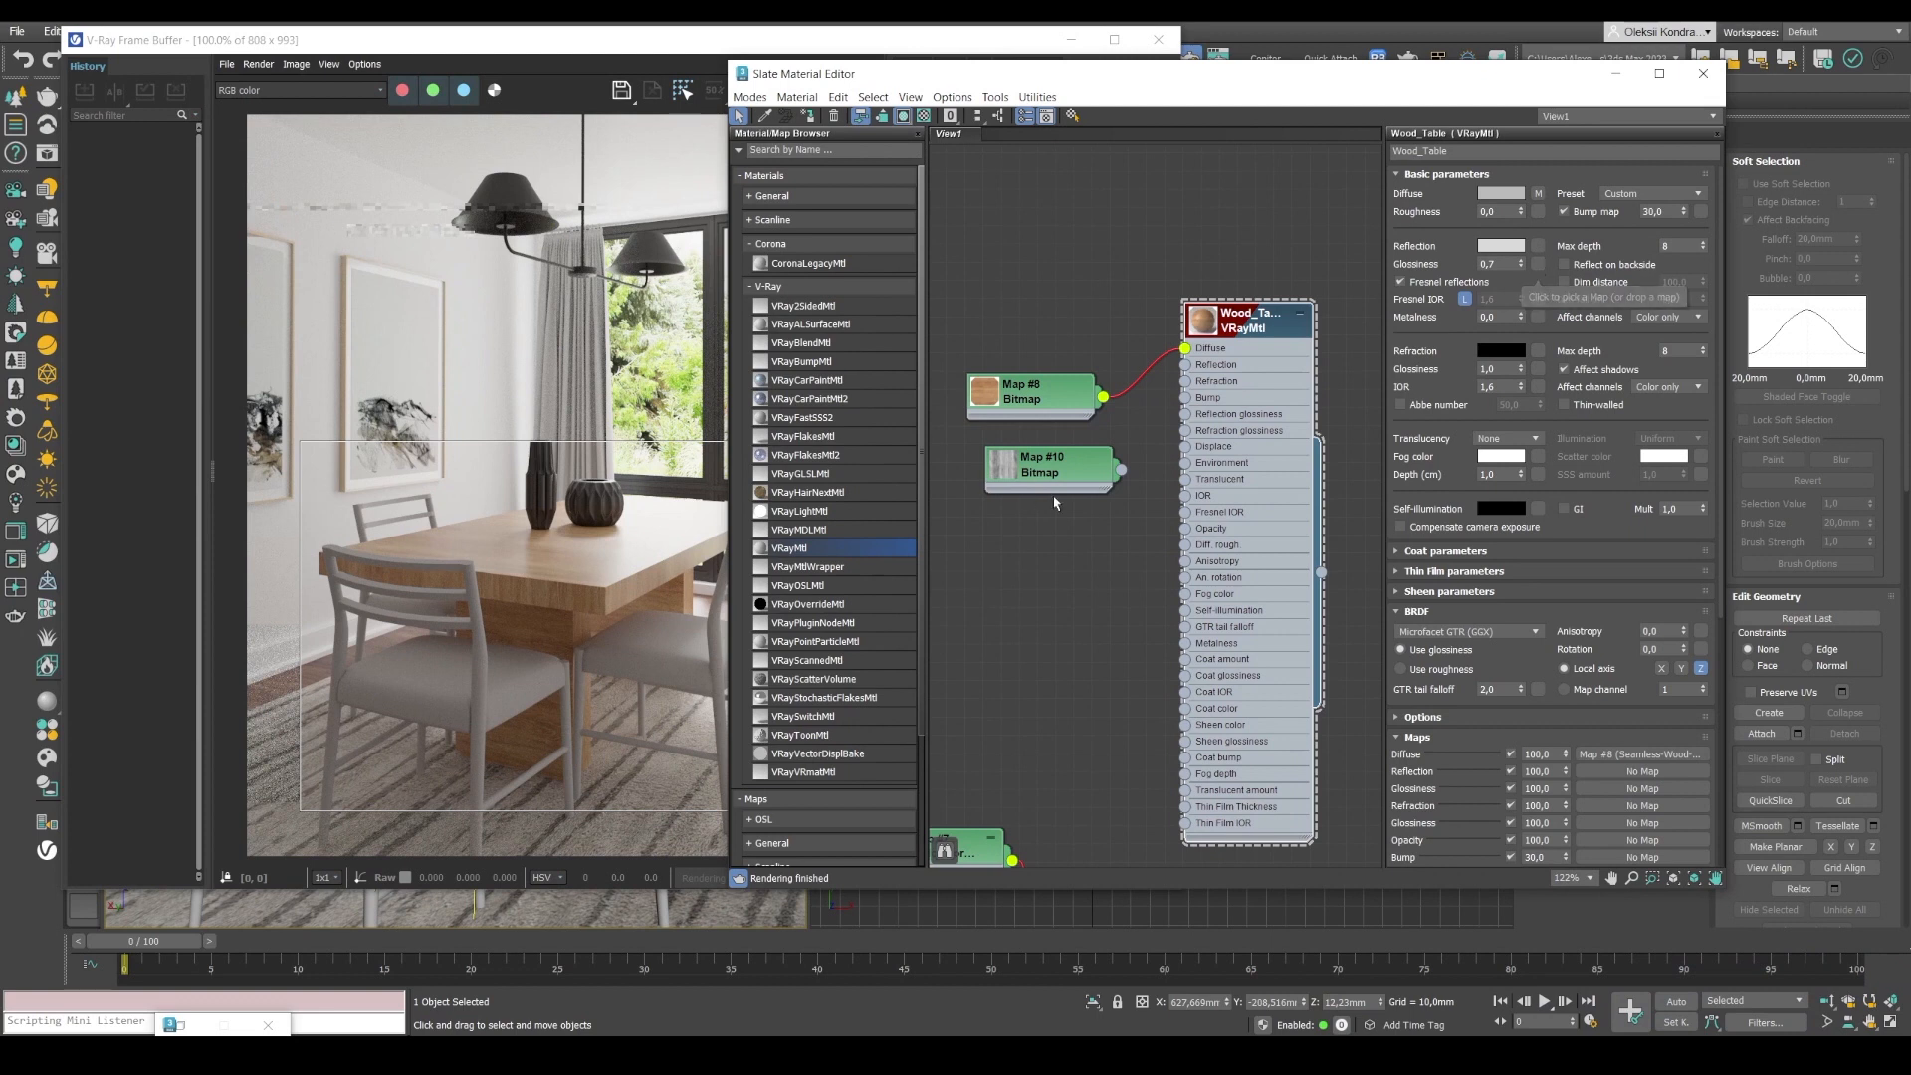
left_click_drag(1121, 469, 1537, 261)
left_click(1182, 537)
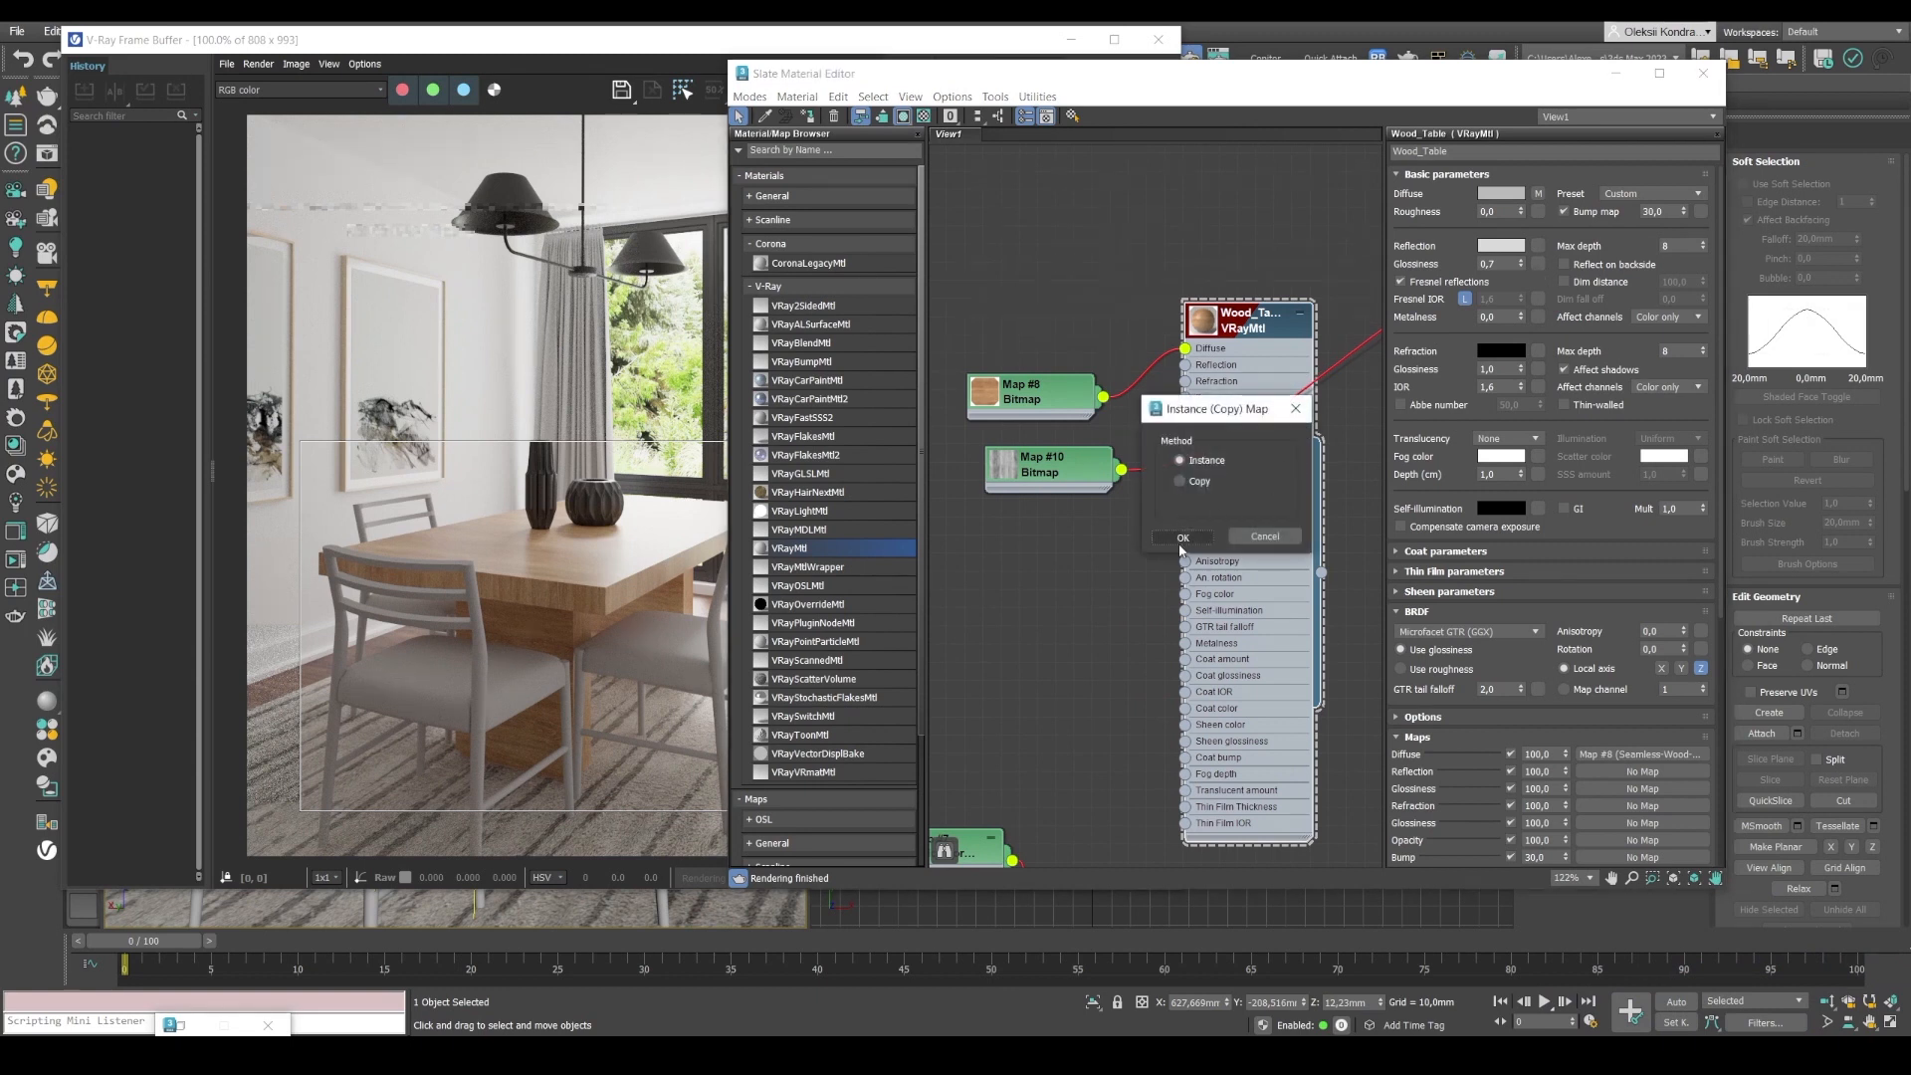
Set the grey wood bitmap's W angle to 90 and compare the rendered tabletop with the reference photo.
double_click(1003, 468)
left_click(1667, 298)
type("90")
key("Return")
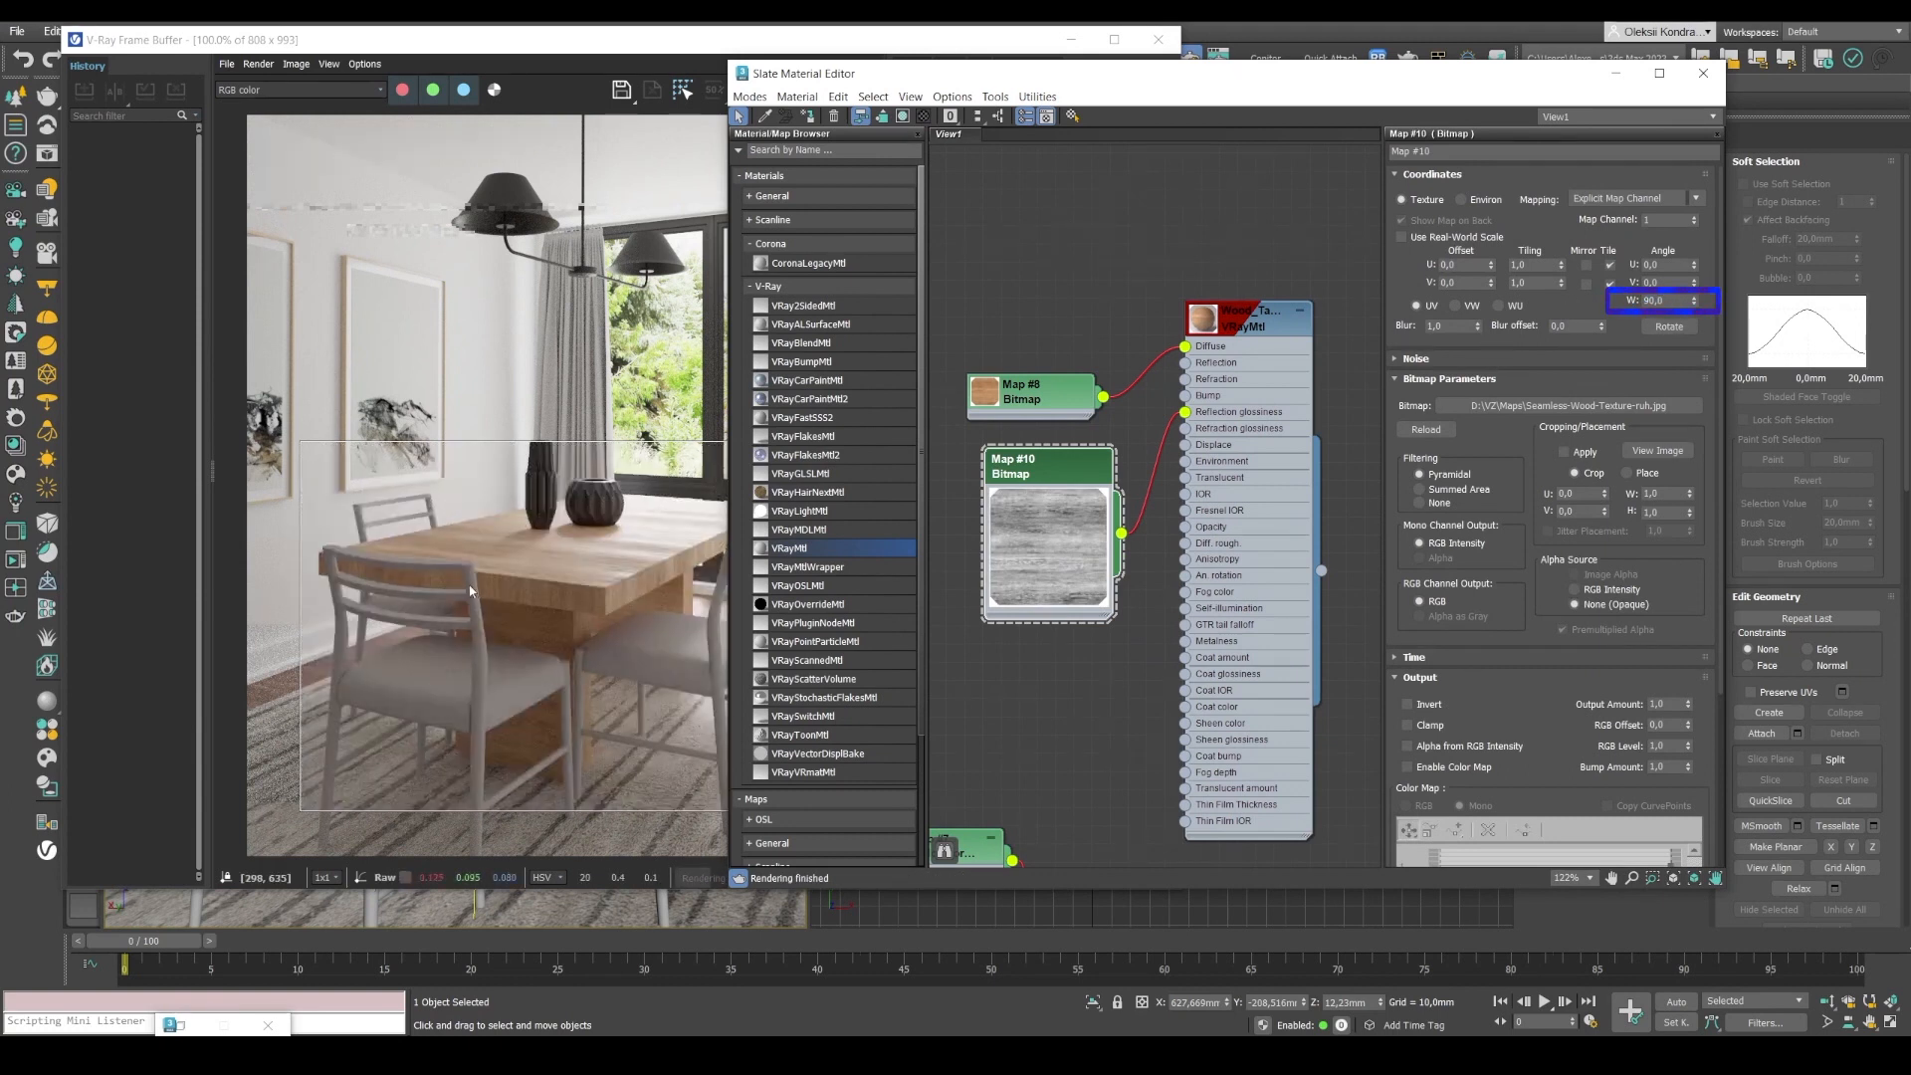
left_click(566, 429)
scroll(563, 492, "up", 2)
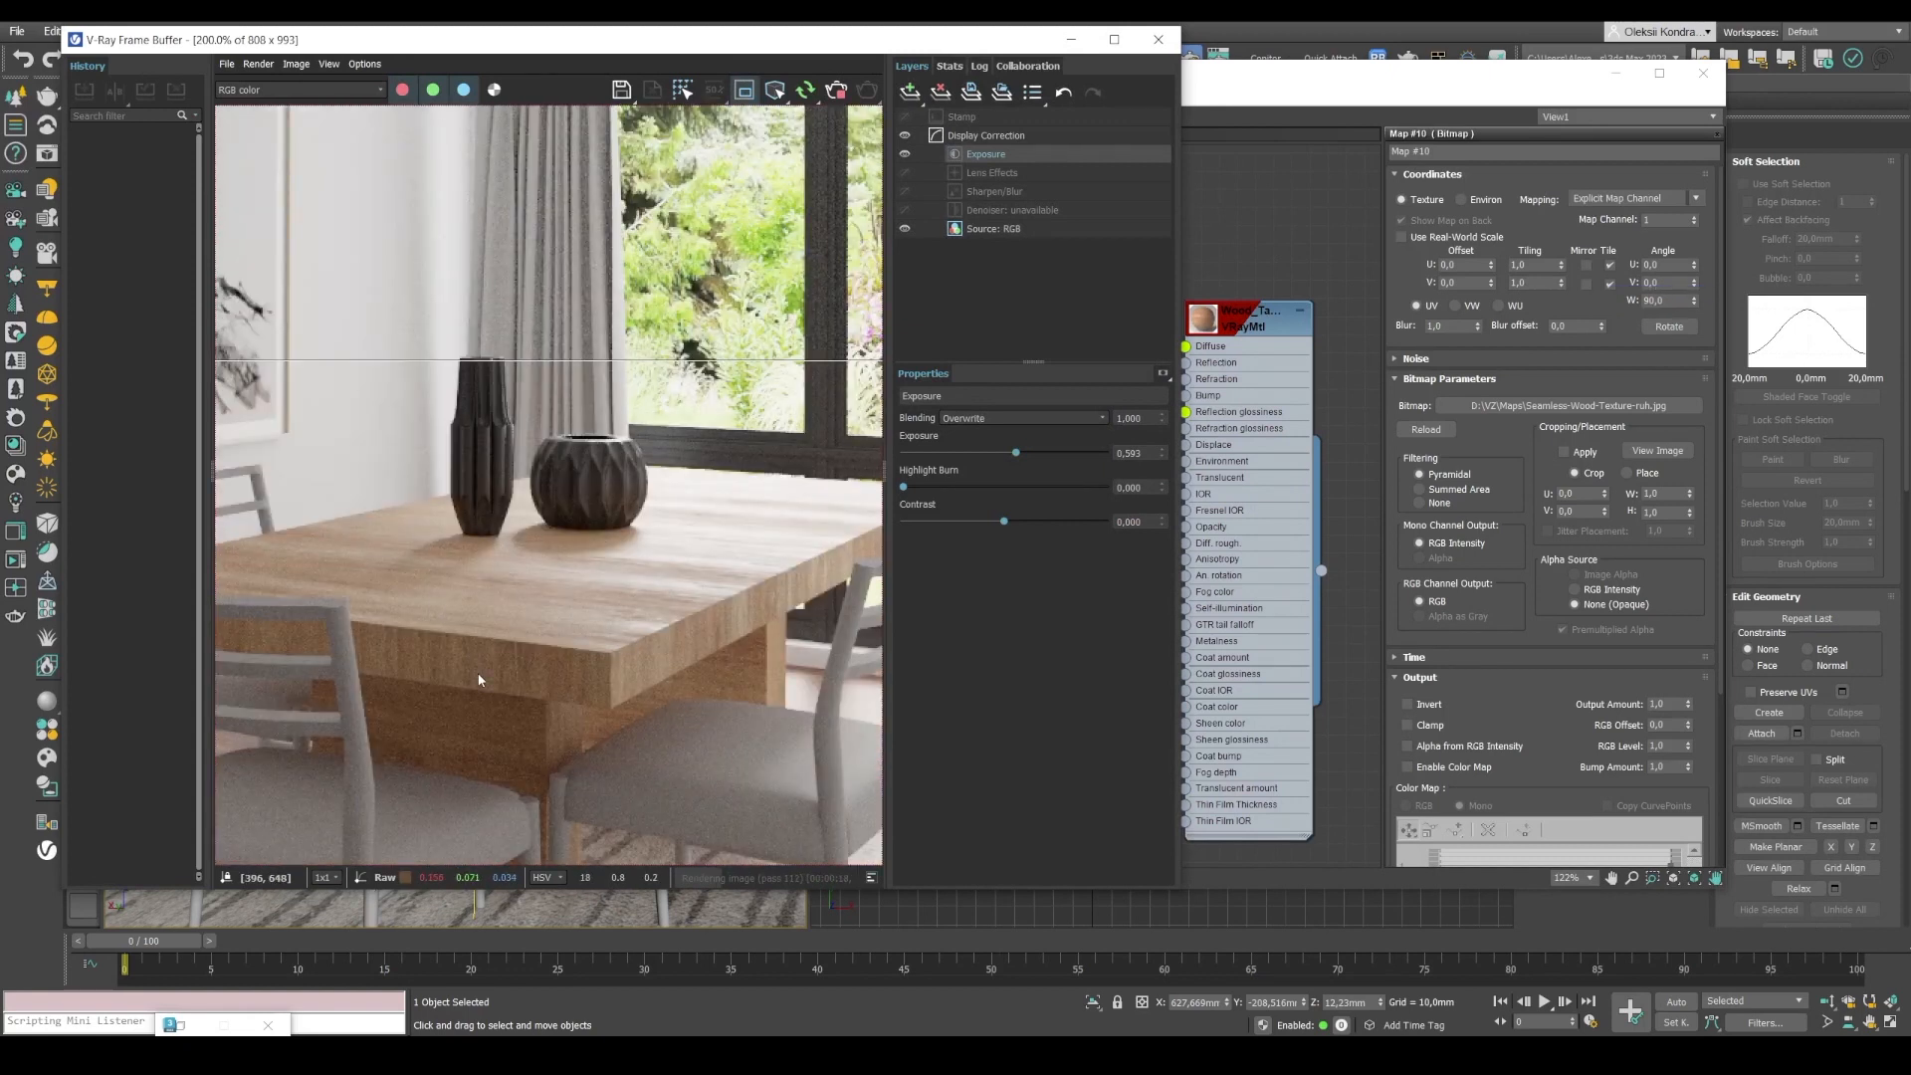
scroll(620, 532, "down", 2)
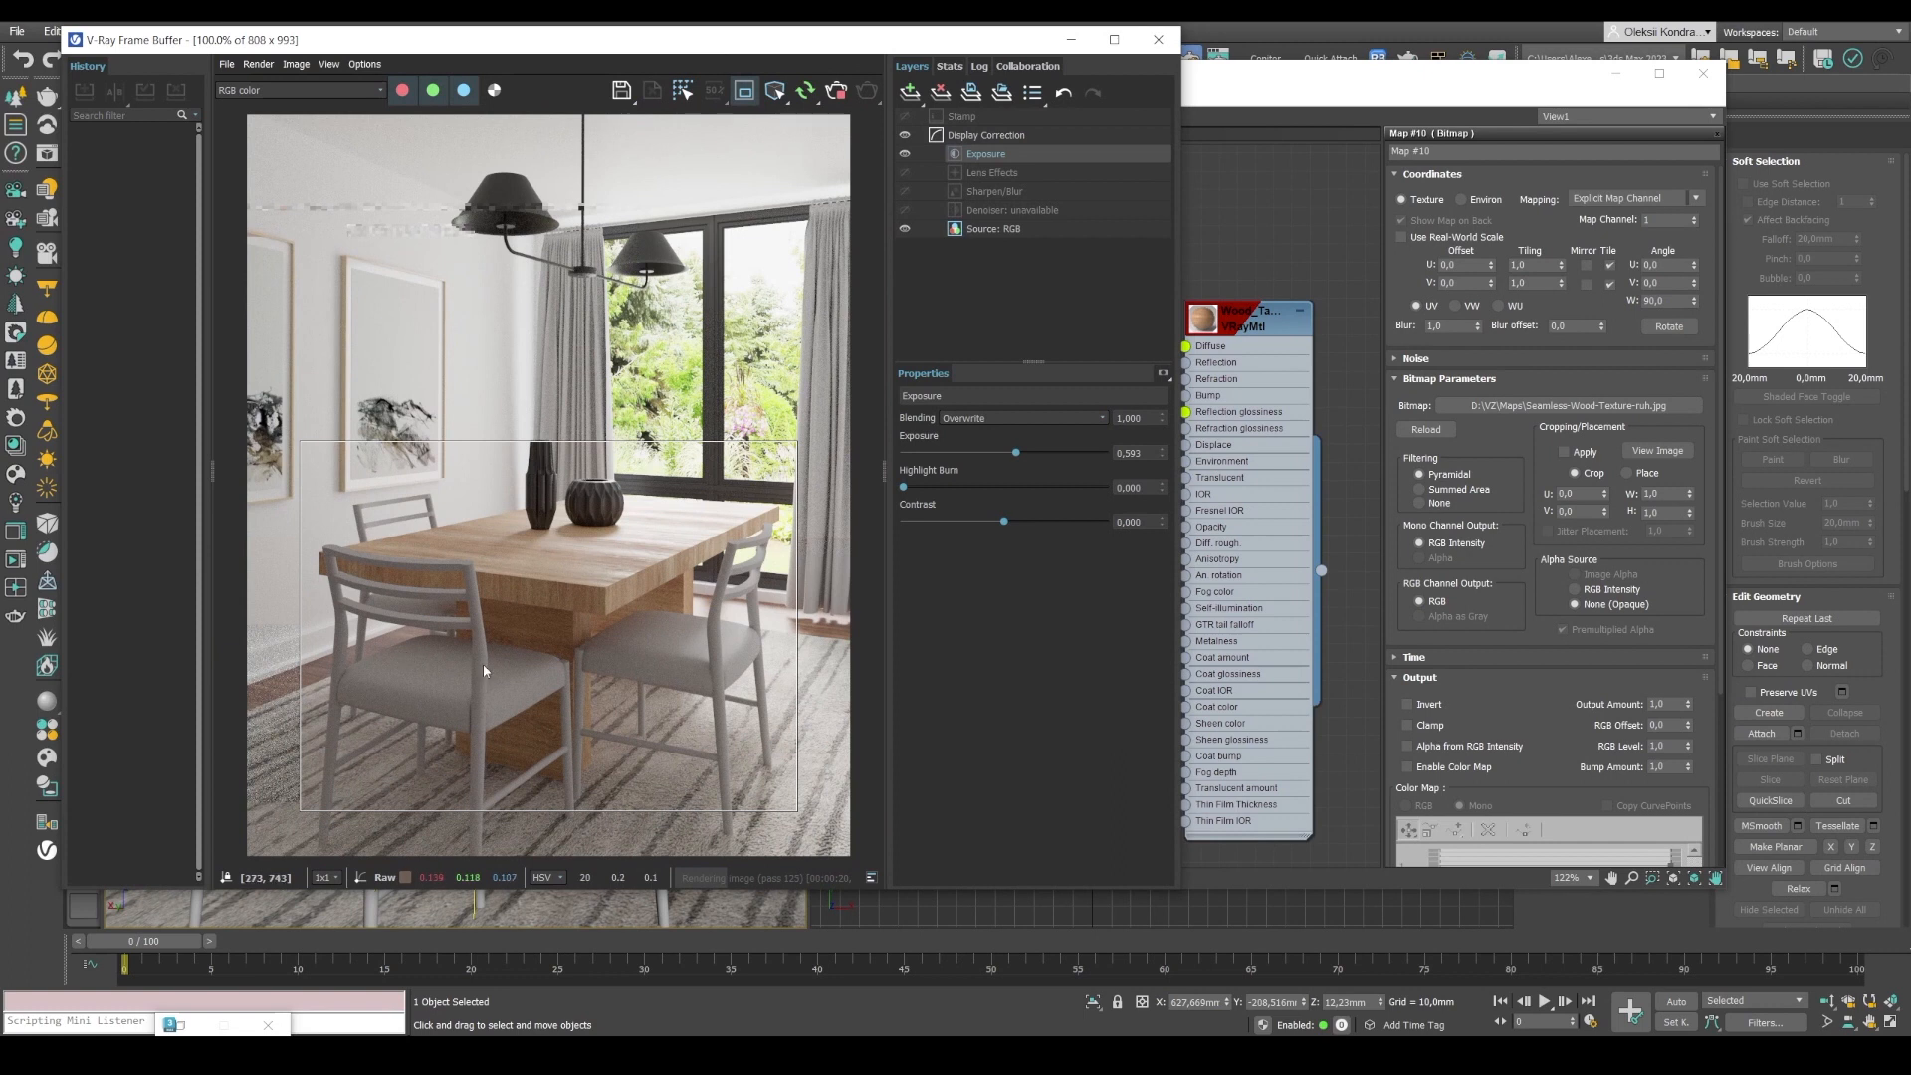
scroll(553, 535, "up", 2)
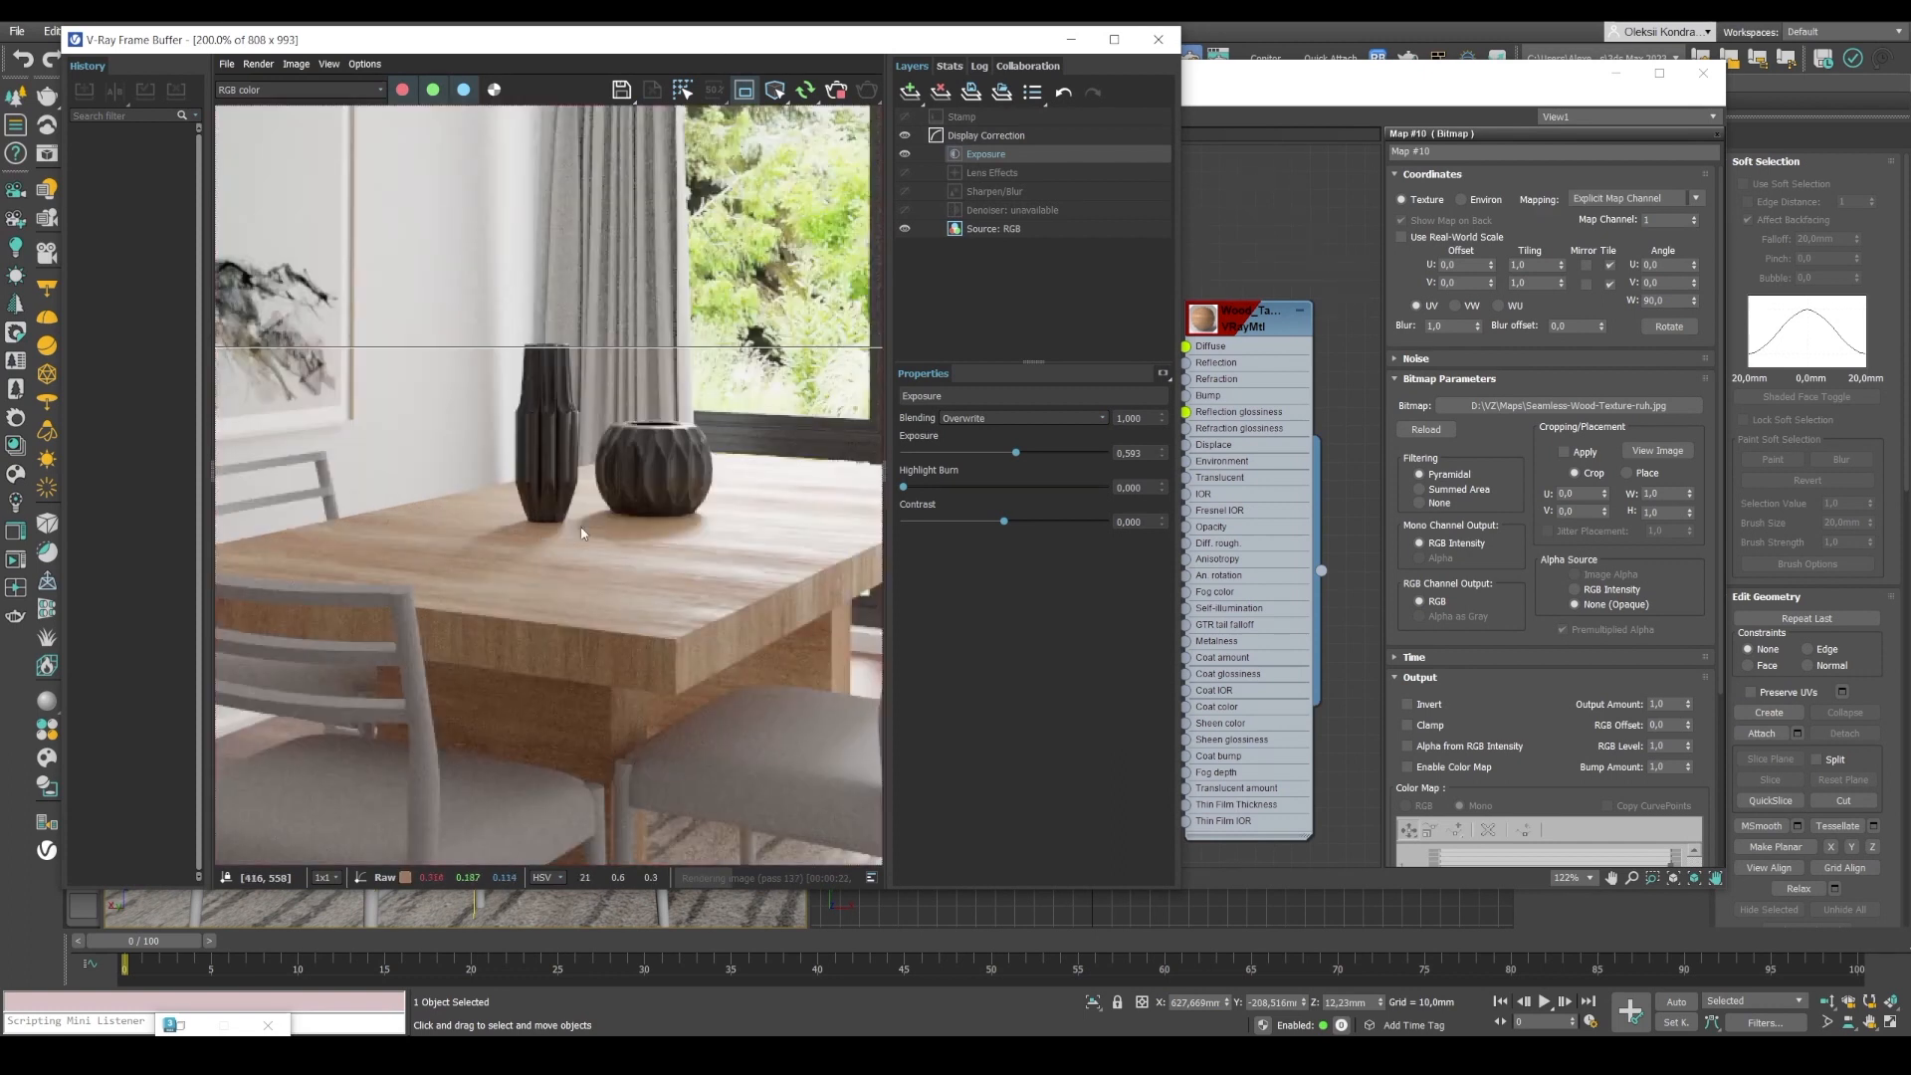
left_click(975, 1055)
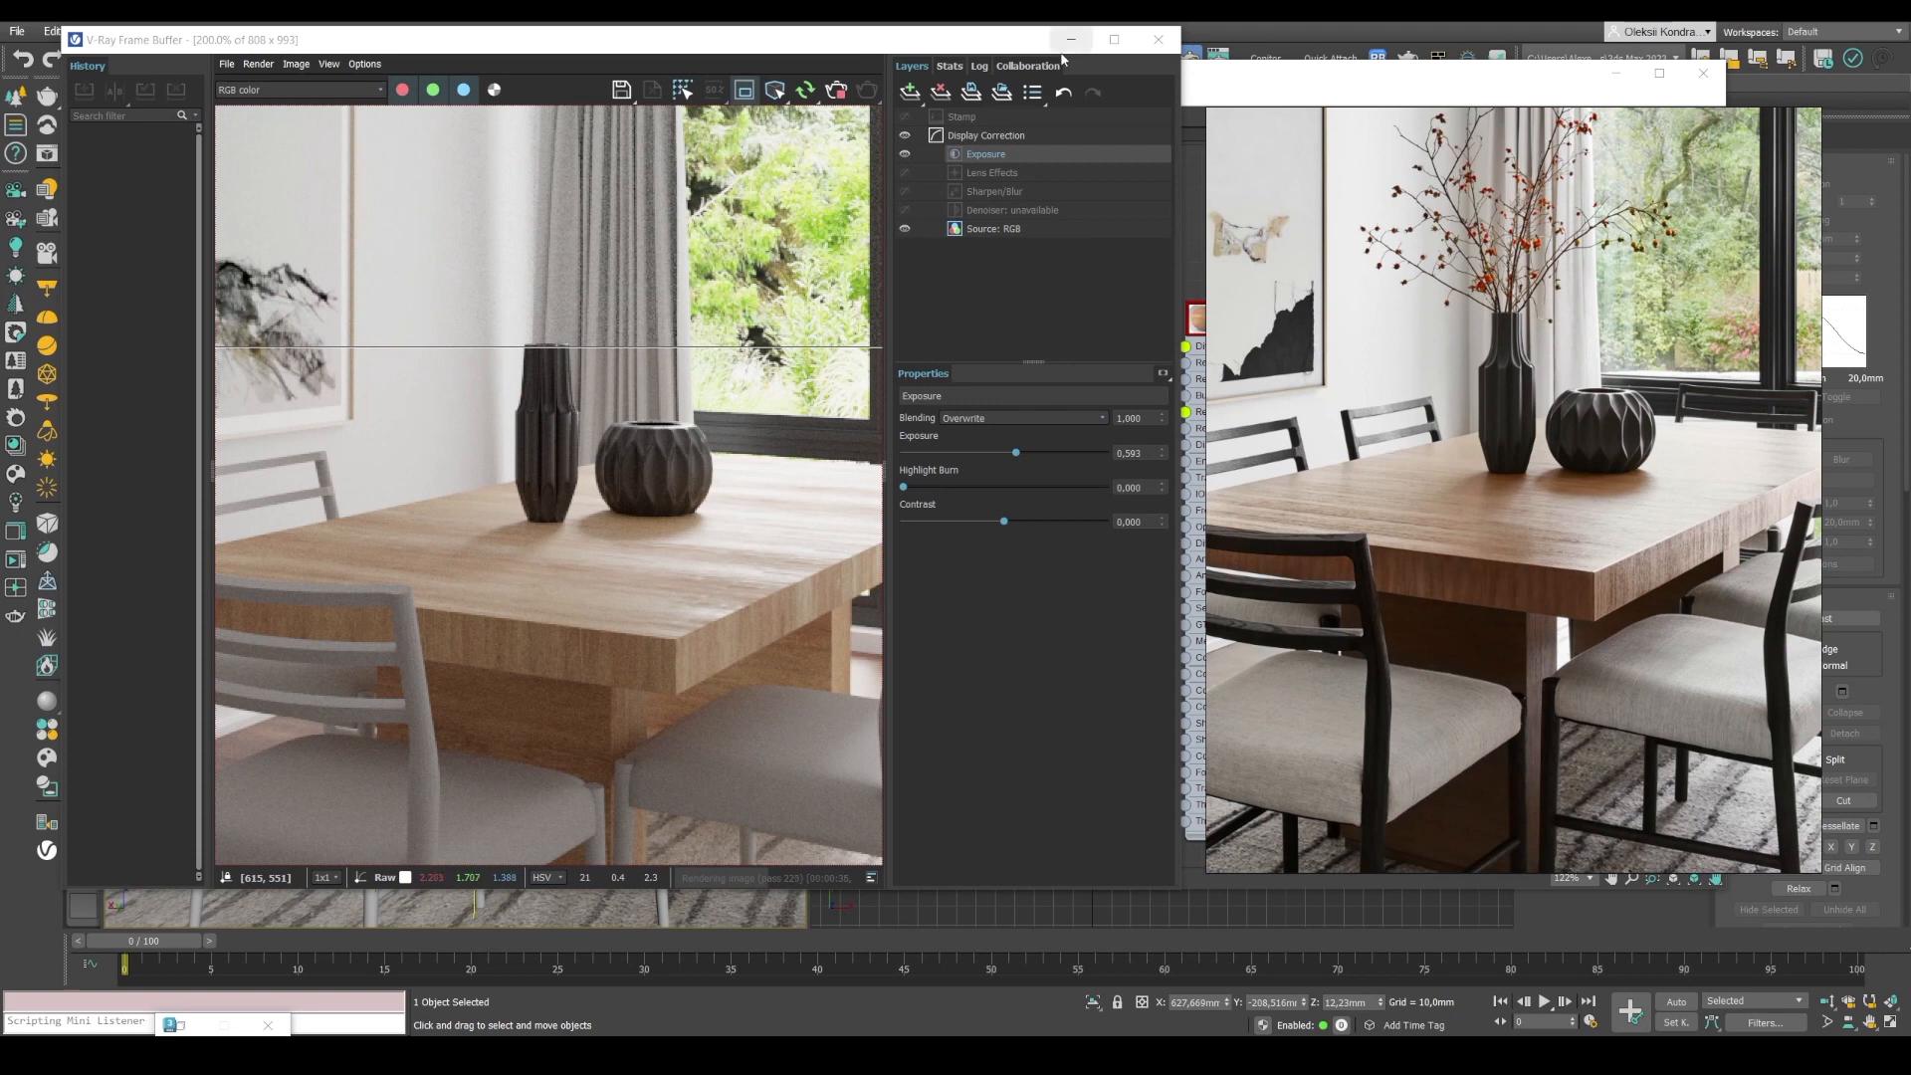
left_click(1327, 82)
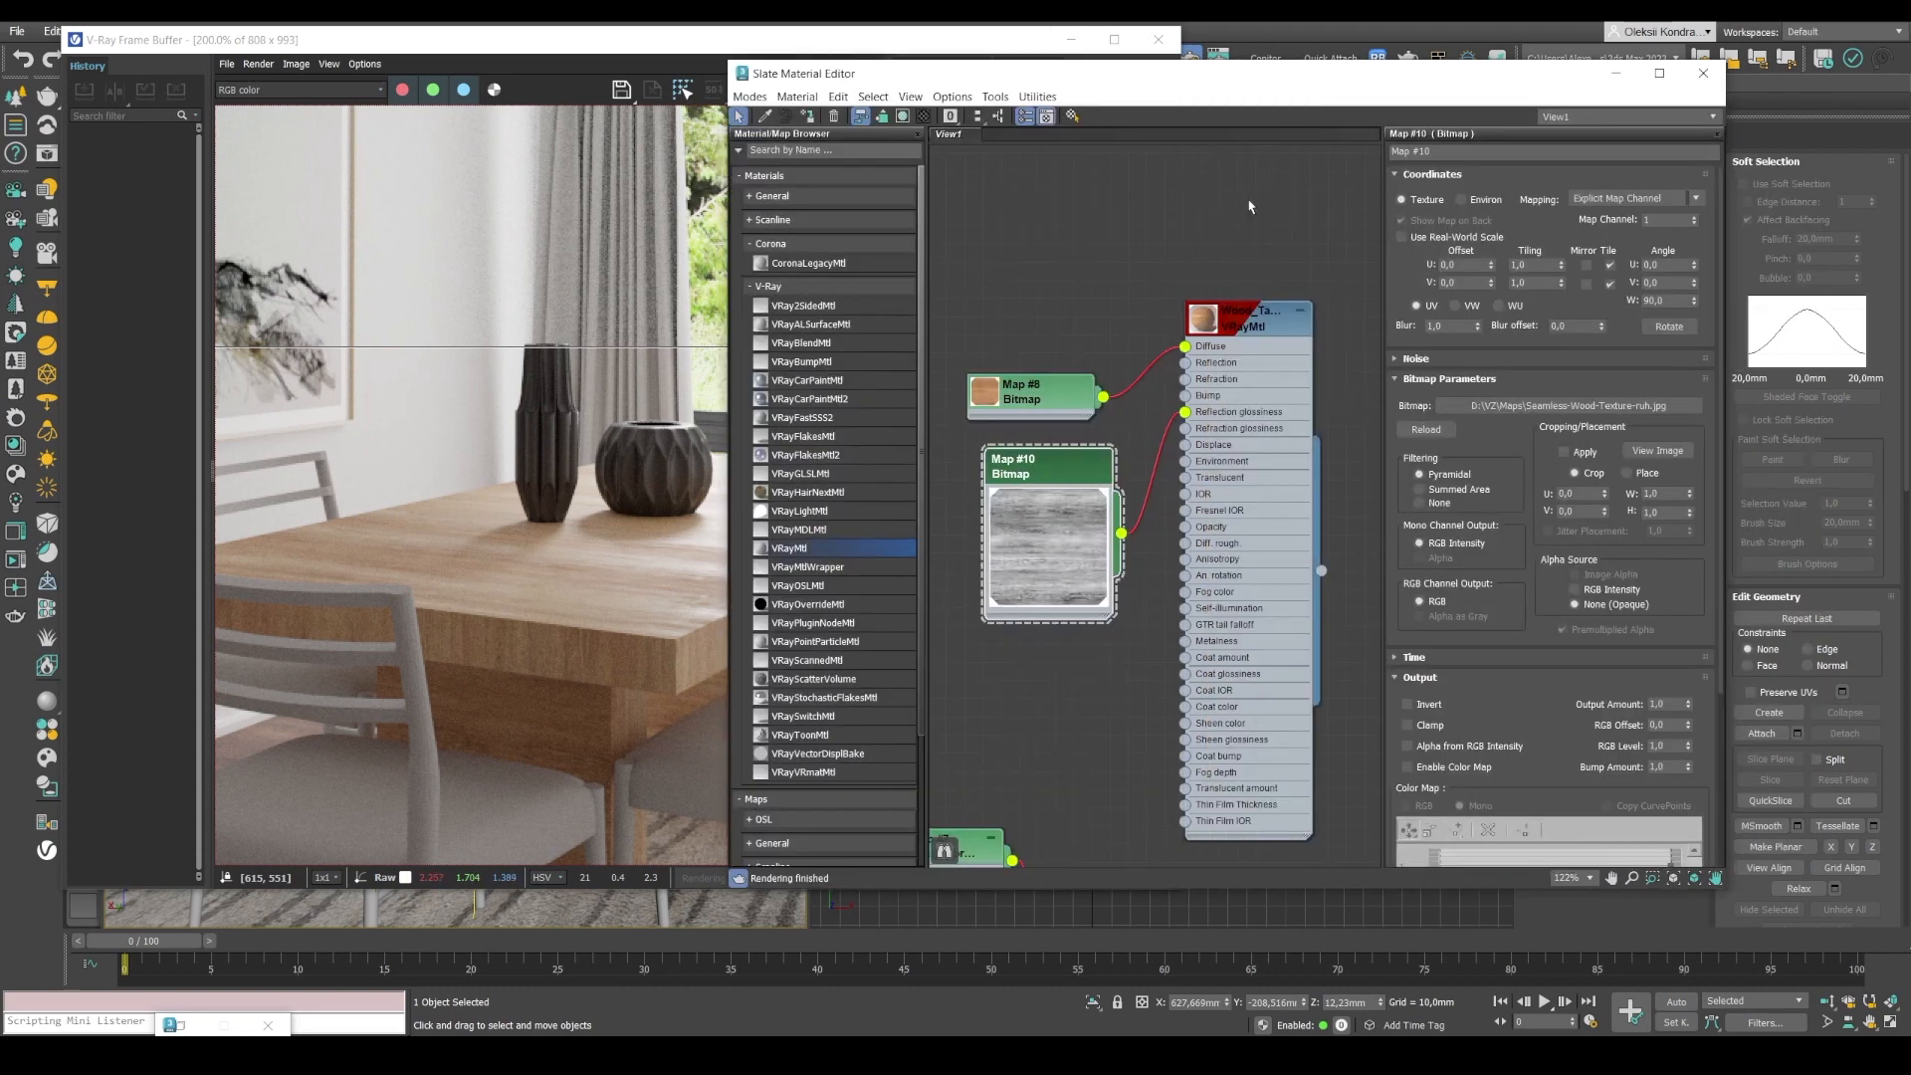
Collapse the grey wood bitmap's preview and set the Wood_Table material's Glossiness map amount to 70.
double_click(1246, 321)
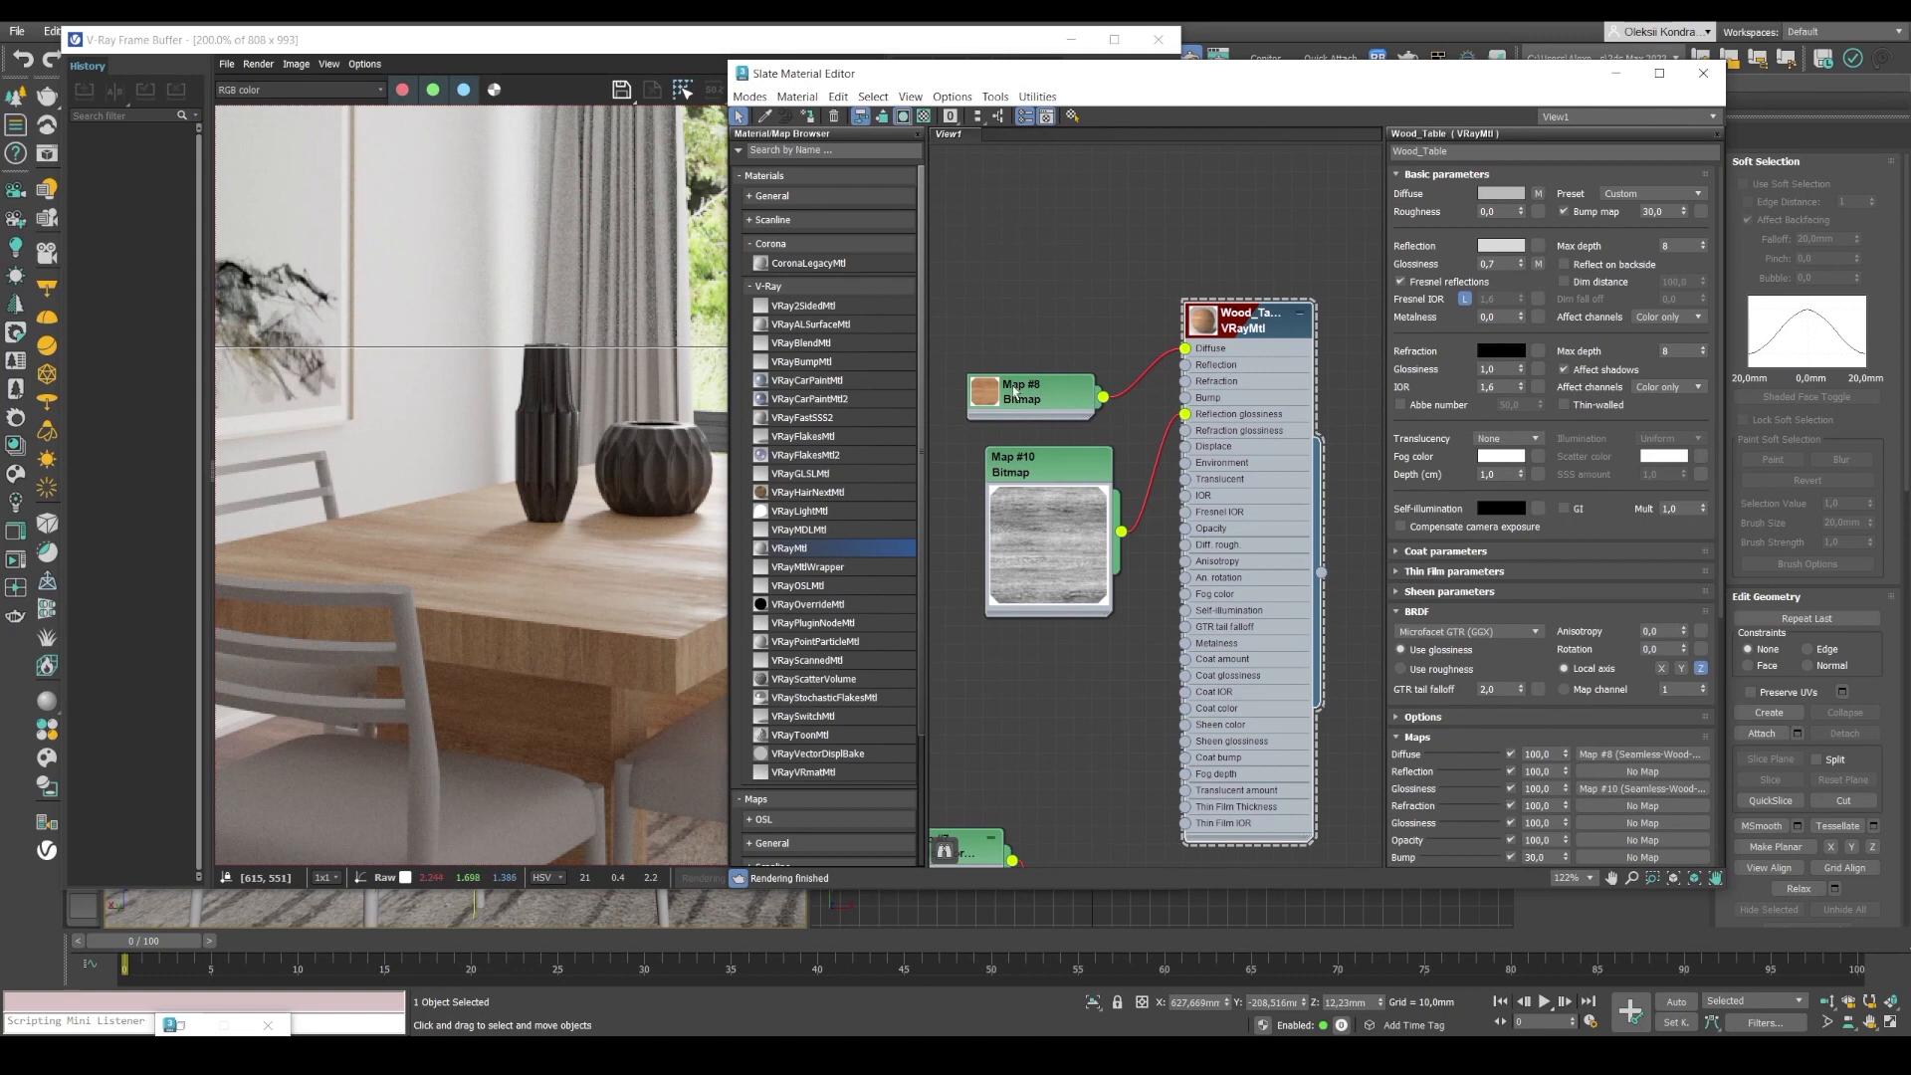
double_click(1067, 515)
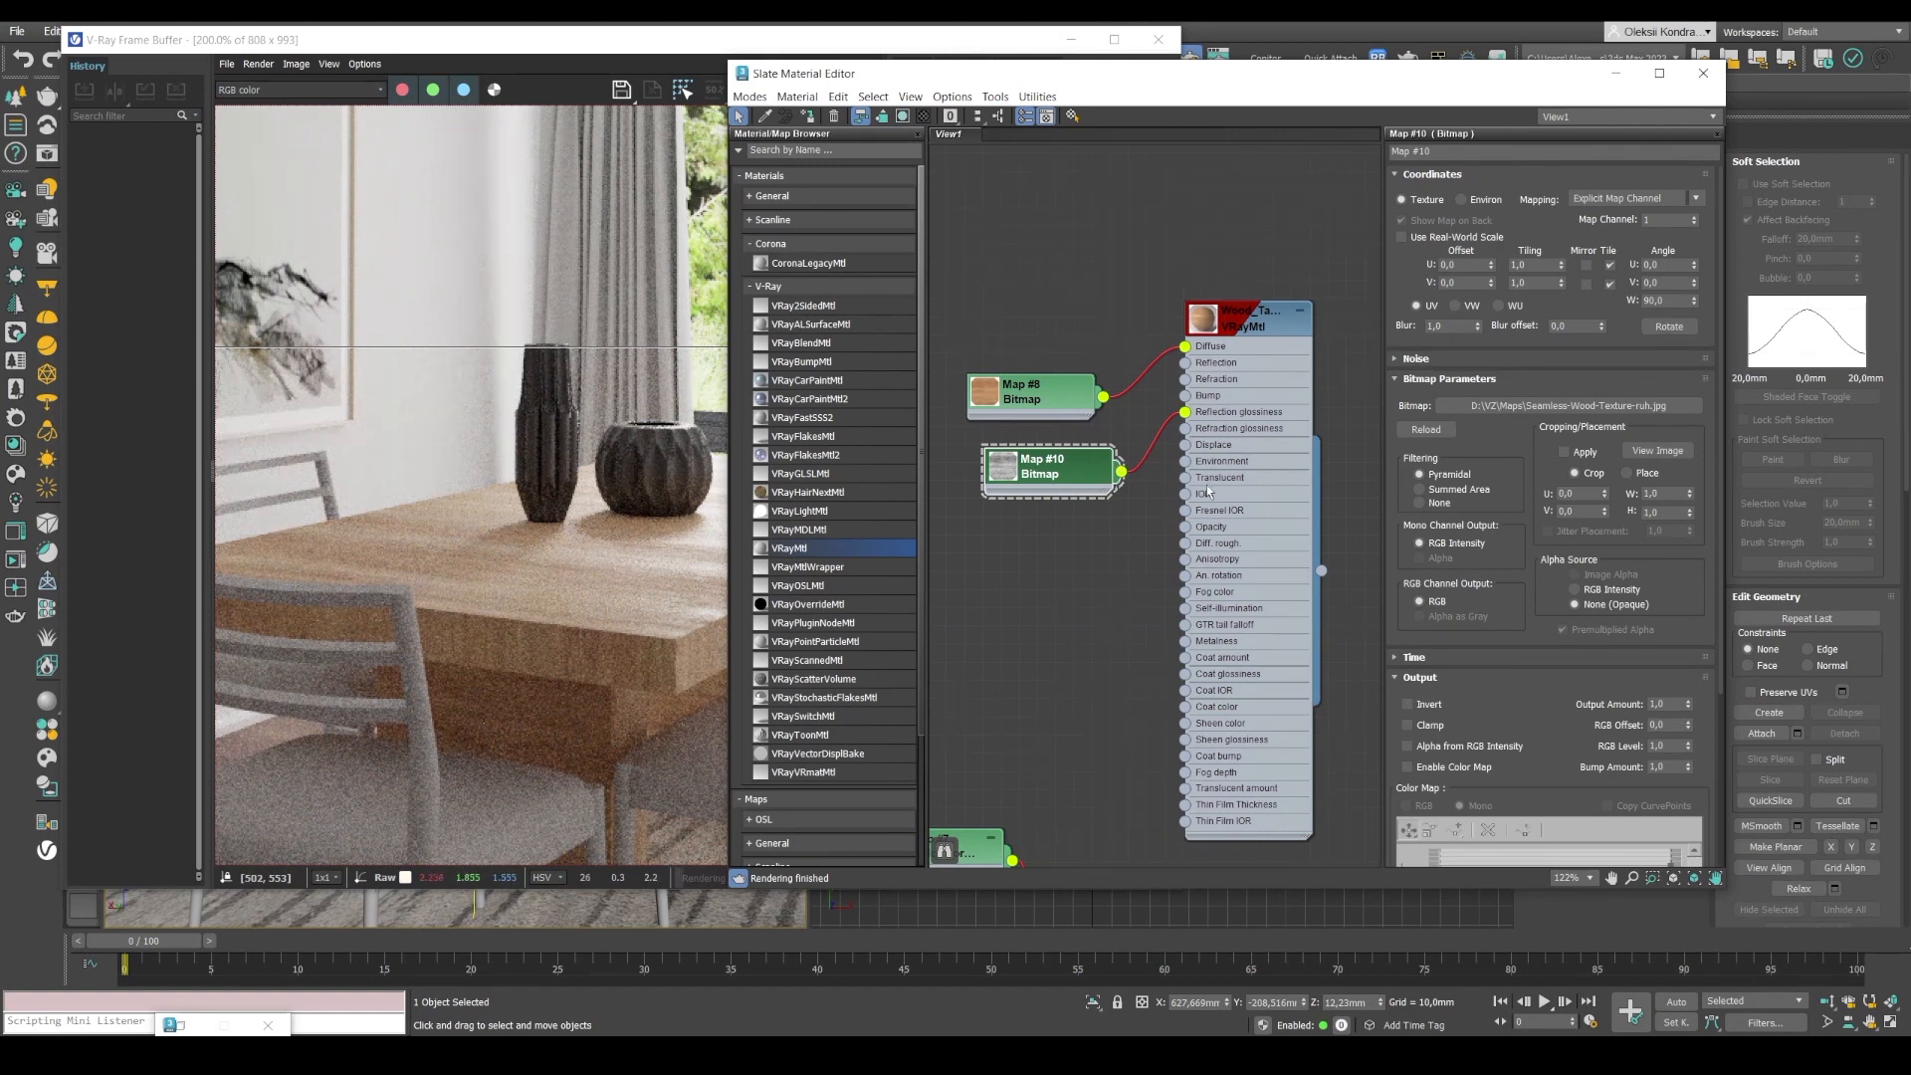
double_click(1251, 326)
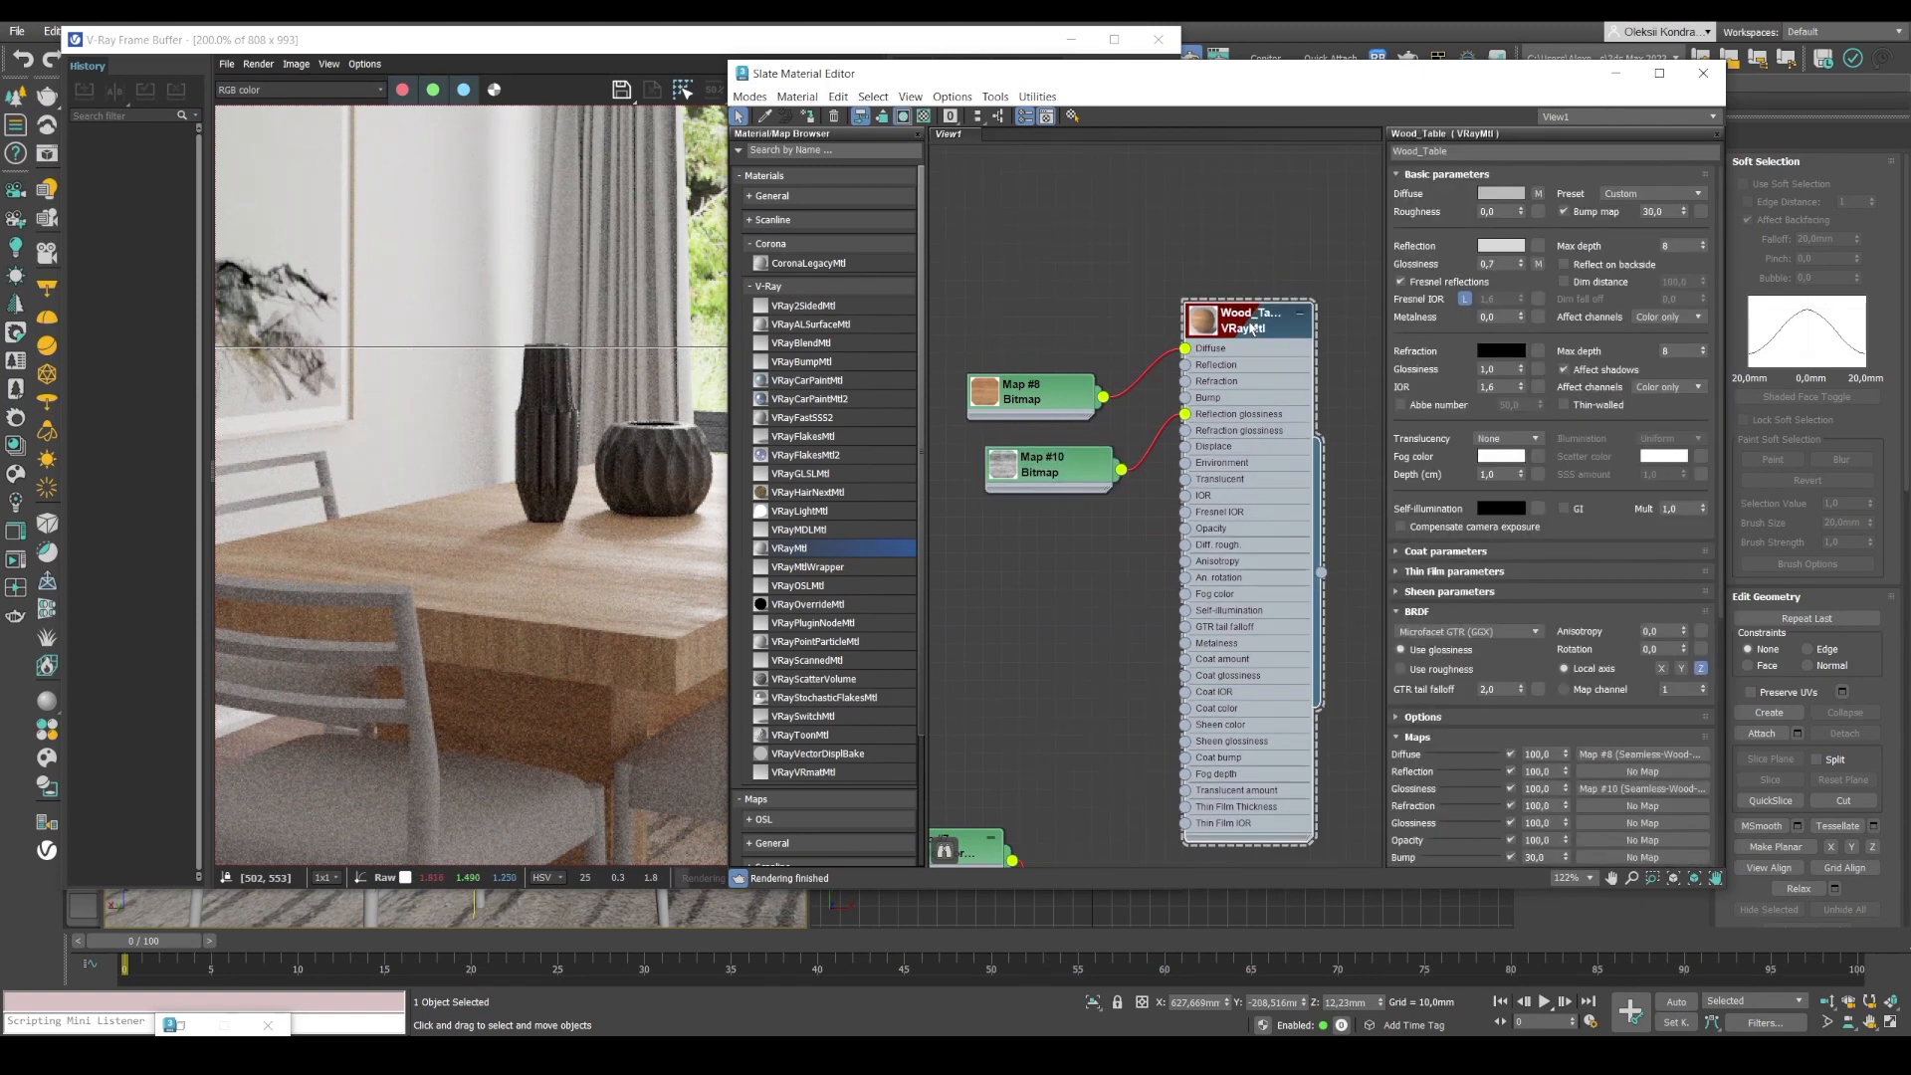
scroll(1424, 607, "down", 4)
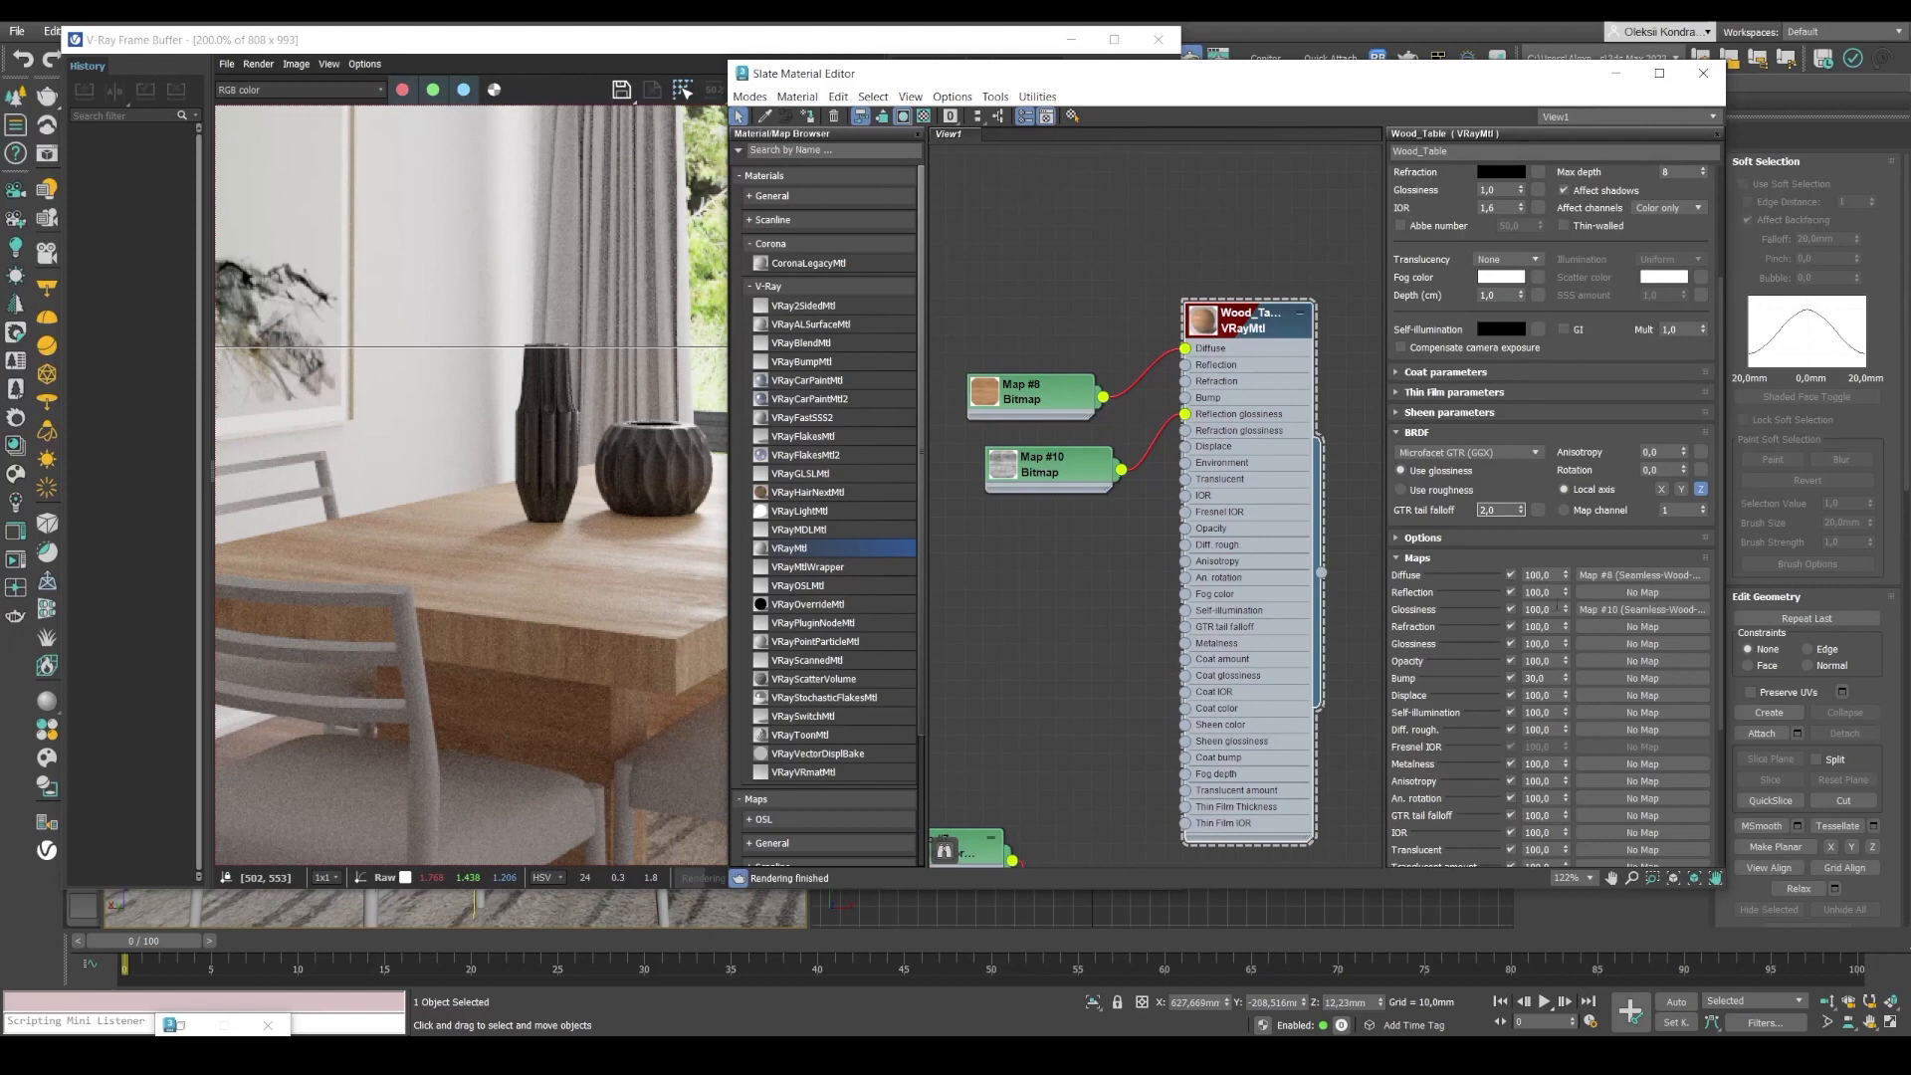
double_click(1545, 608)
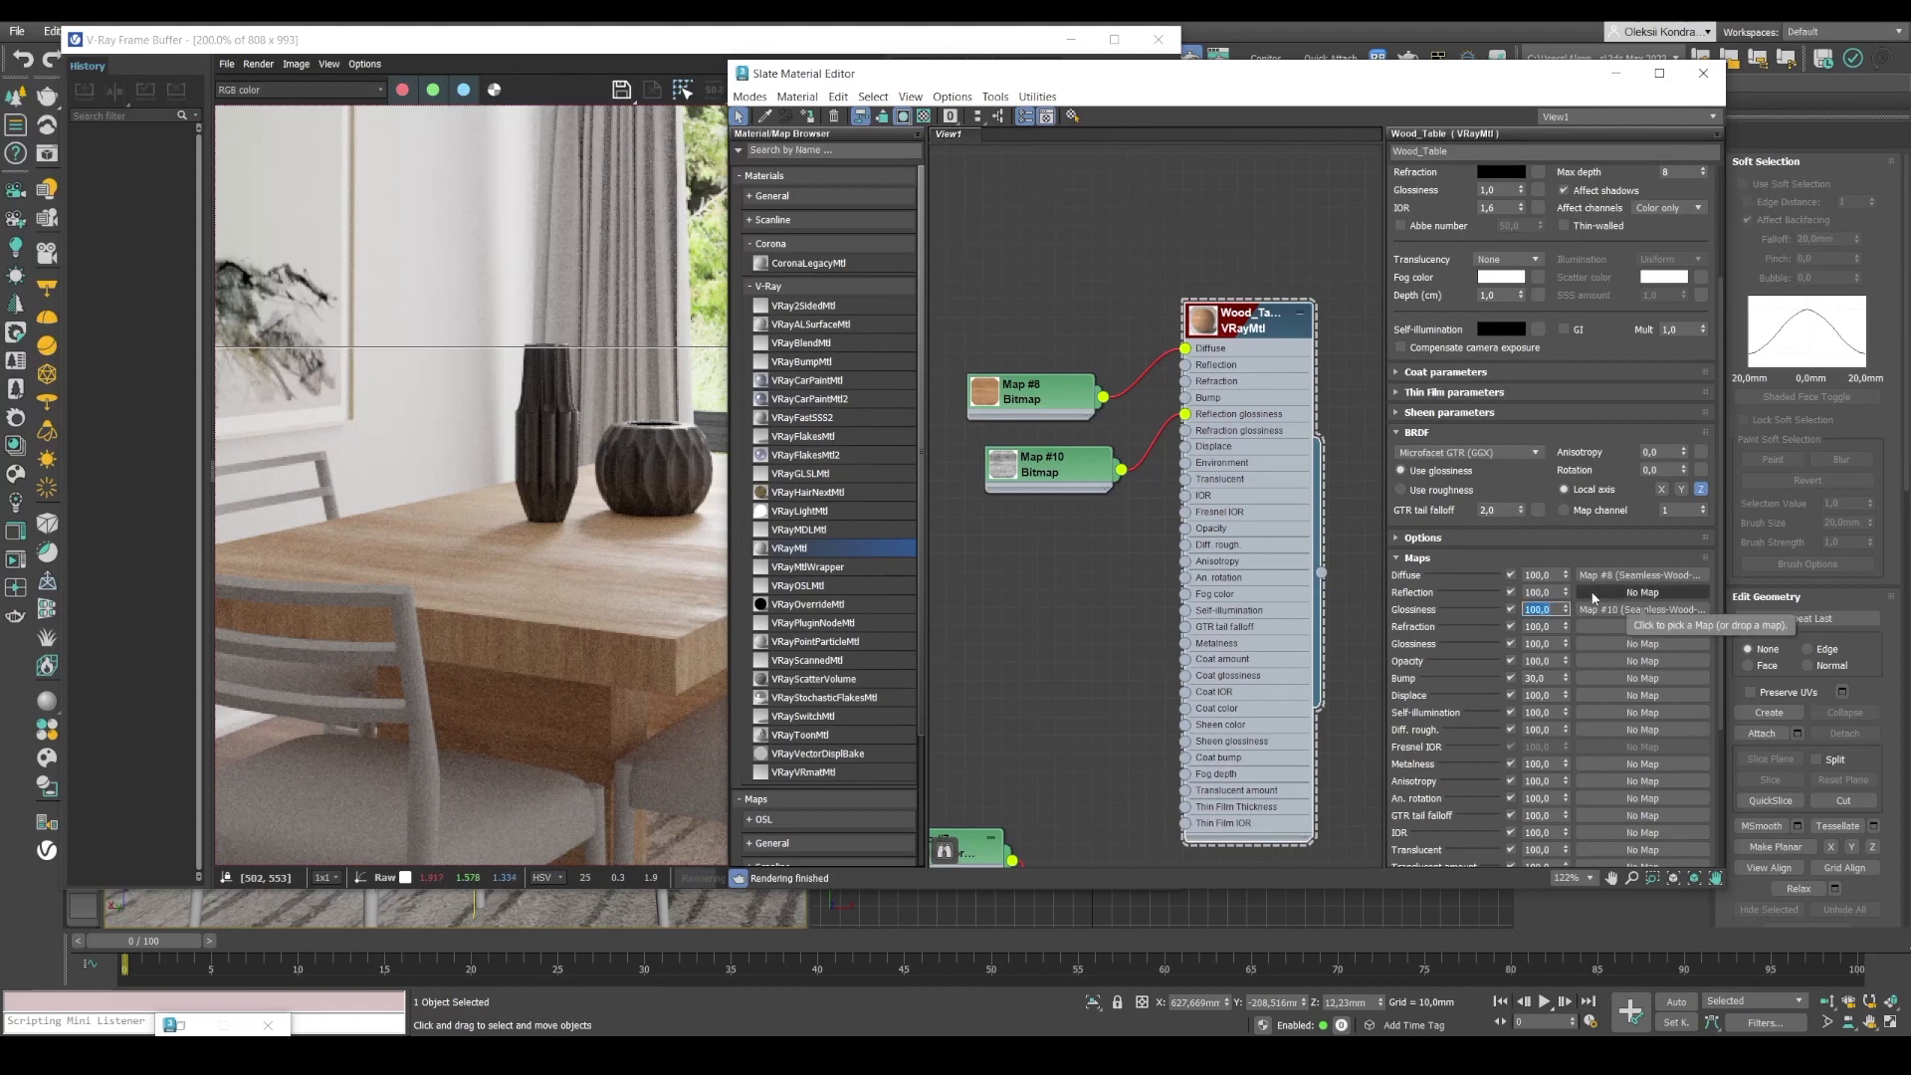
key("Return")
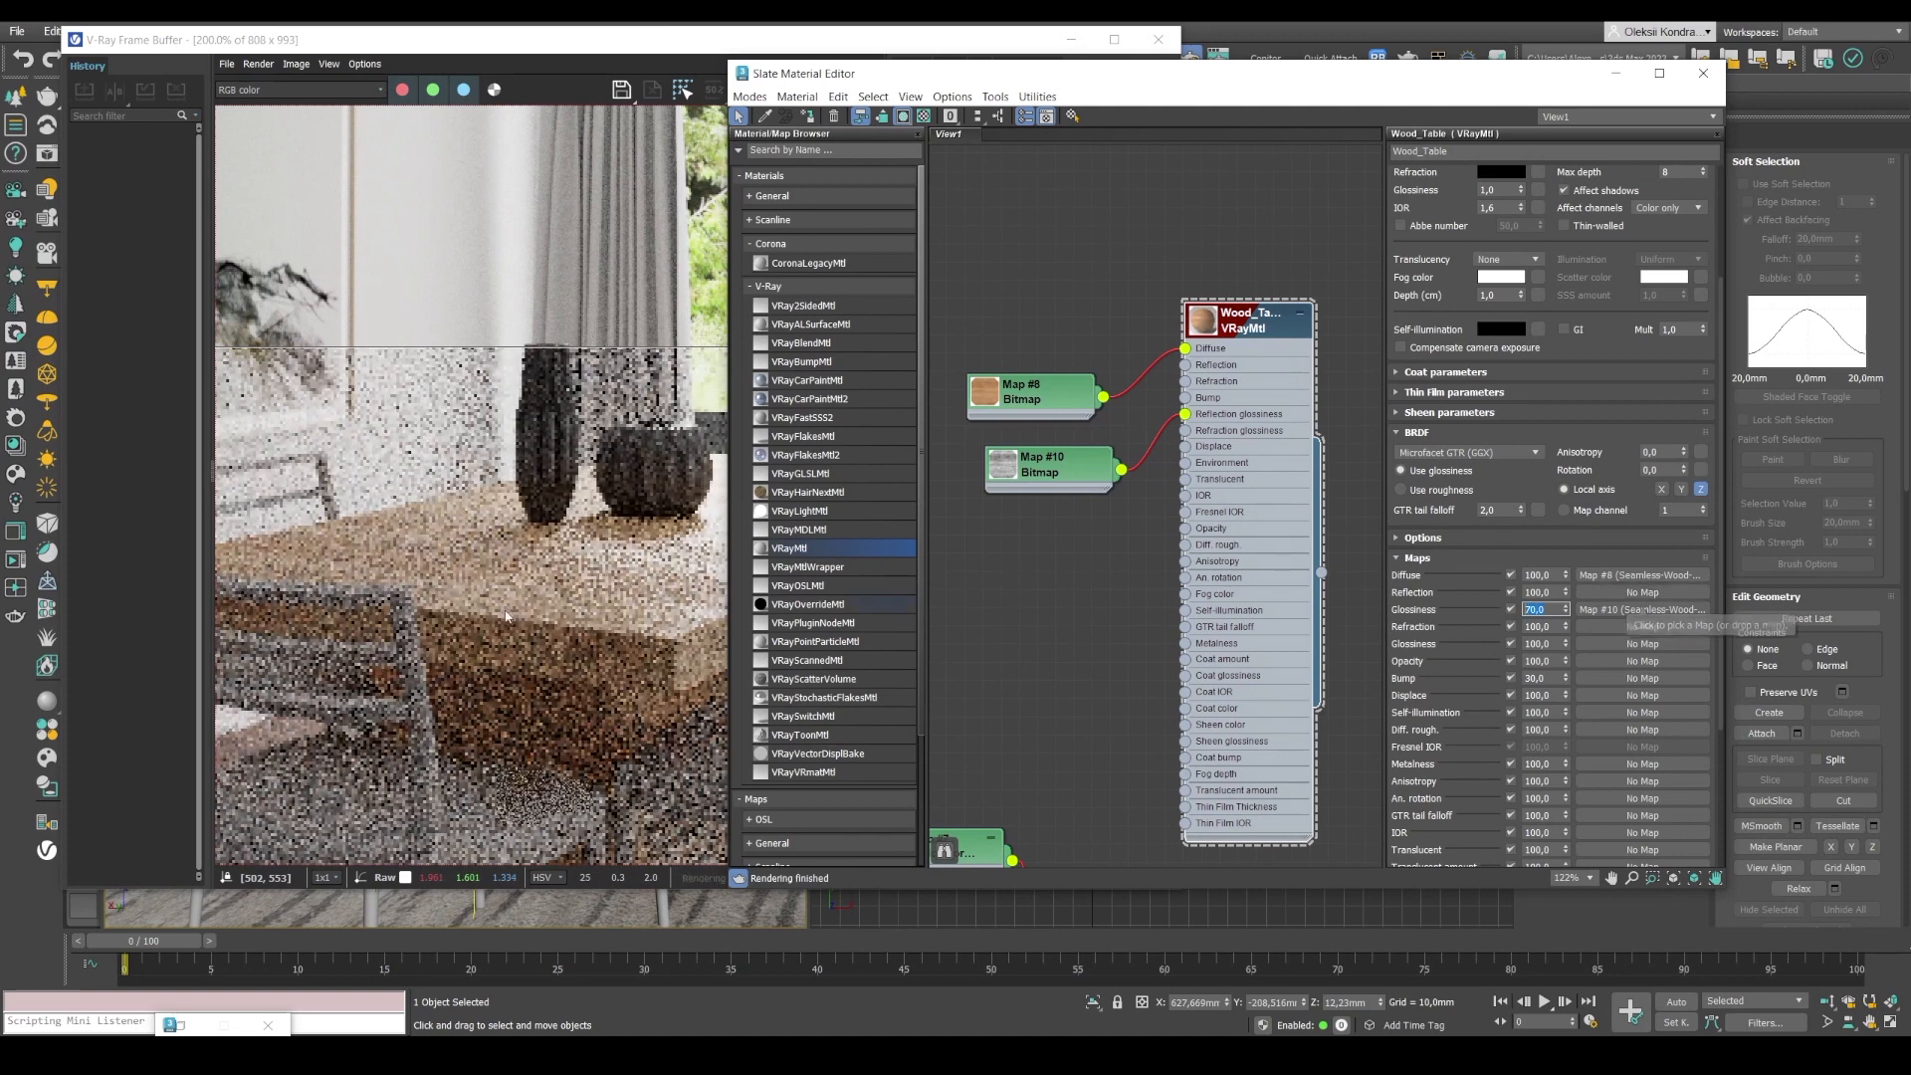
left_click(538, 591)
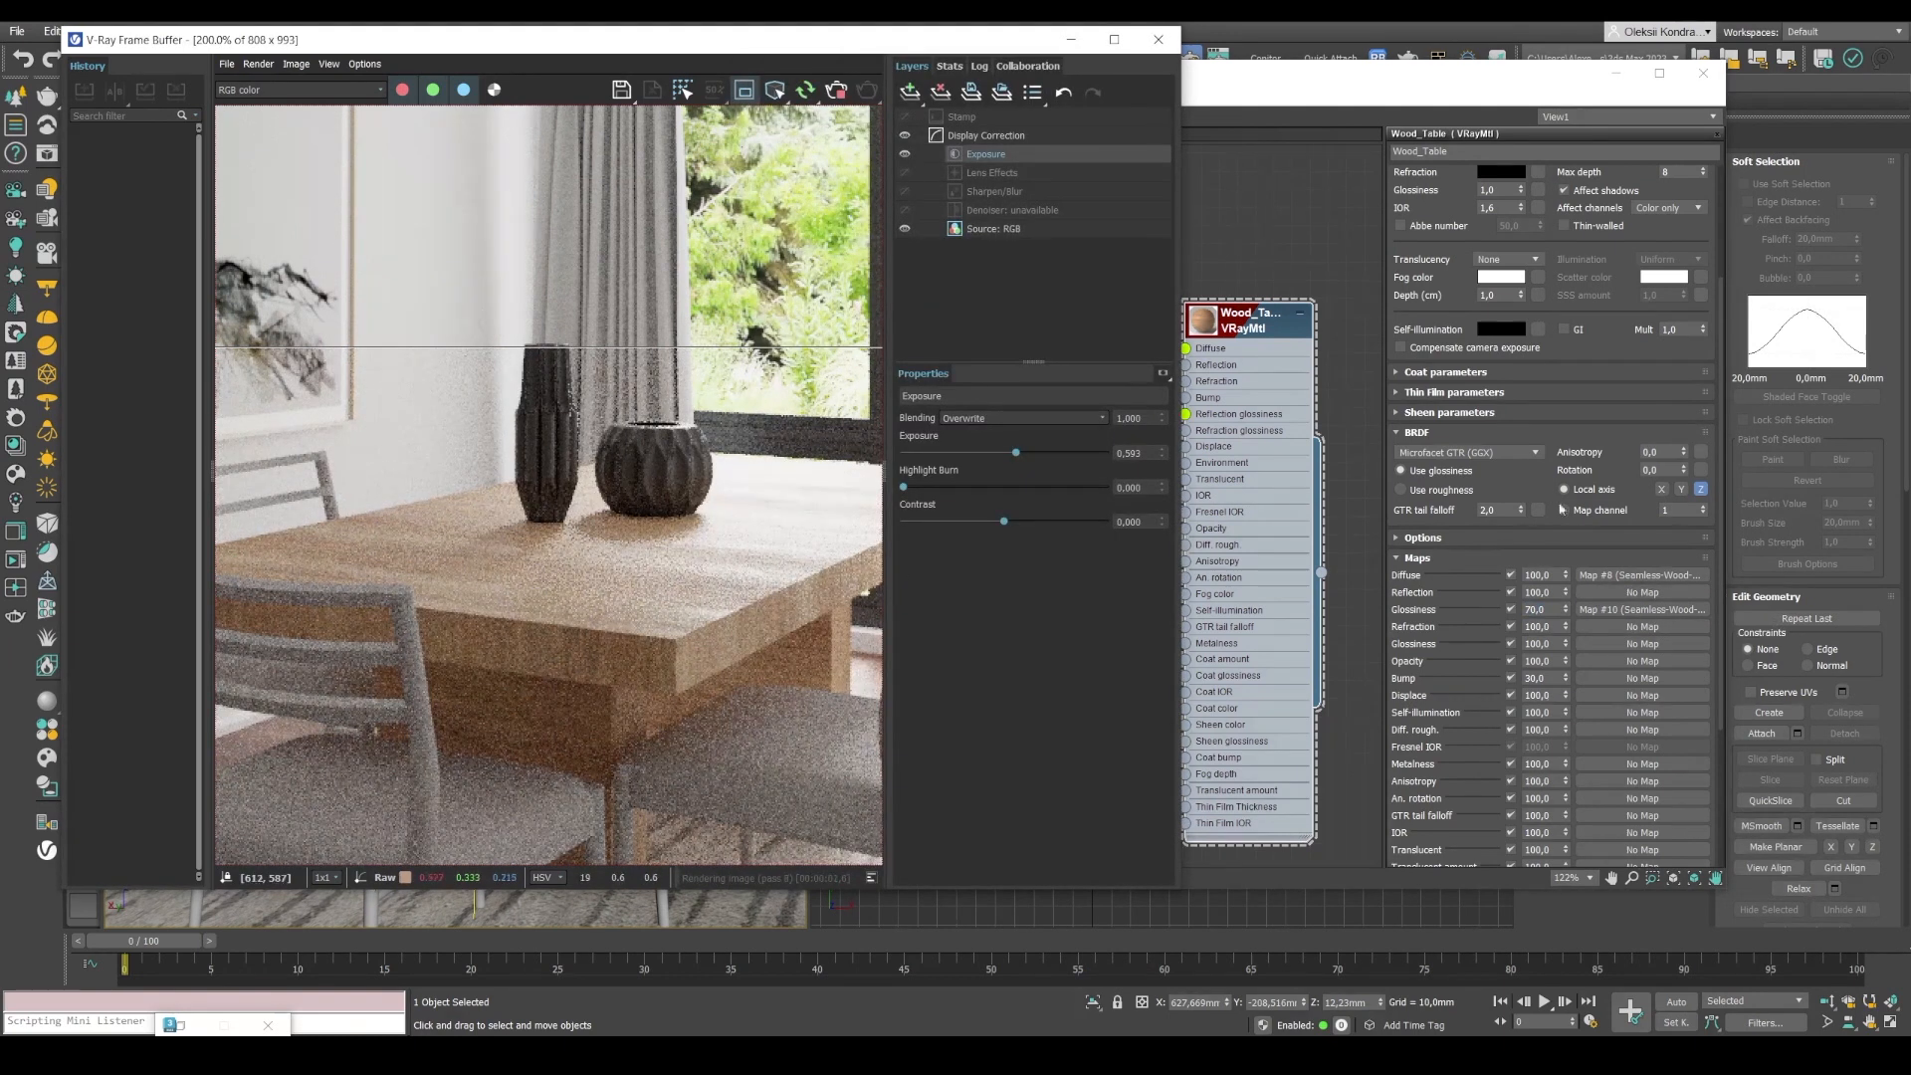
Set the Wood_Table material's reflection glossiness value to 0.9 and check the table's reflections in the render.
scroll(1505, 435, "up", 3)
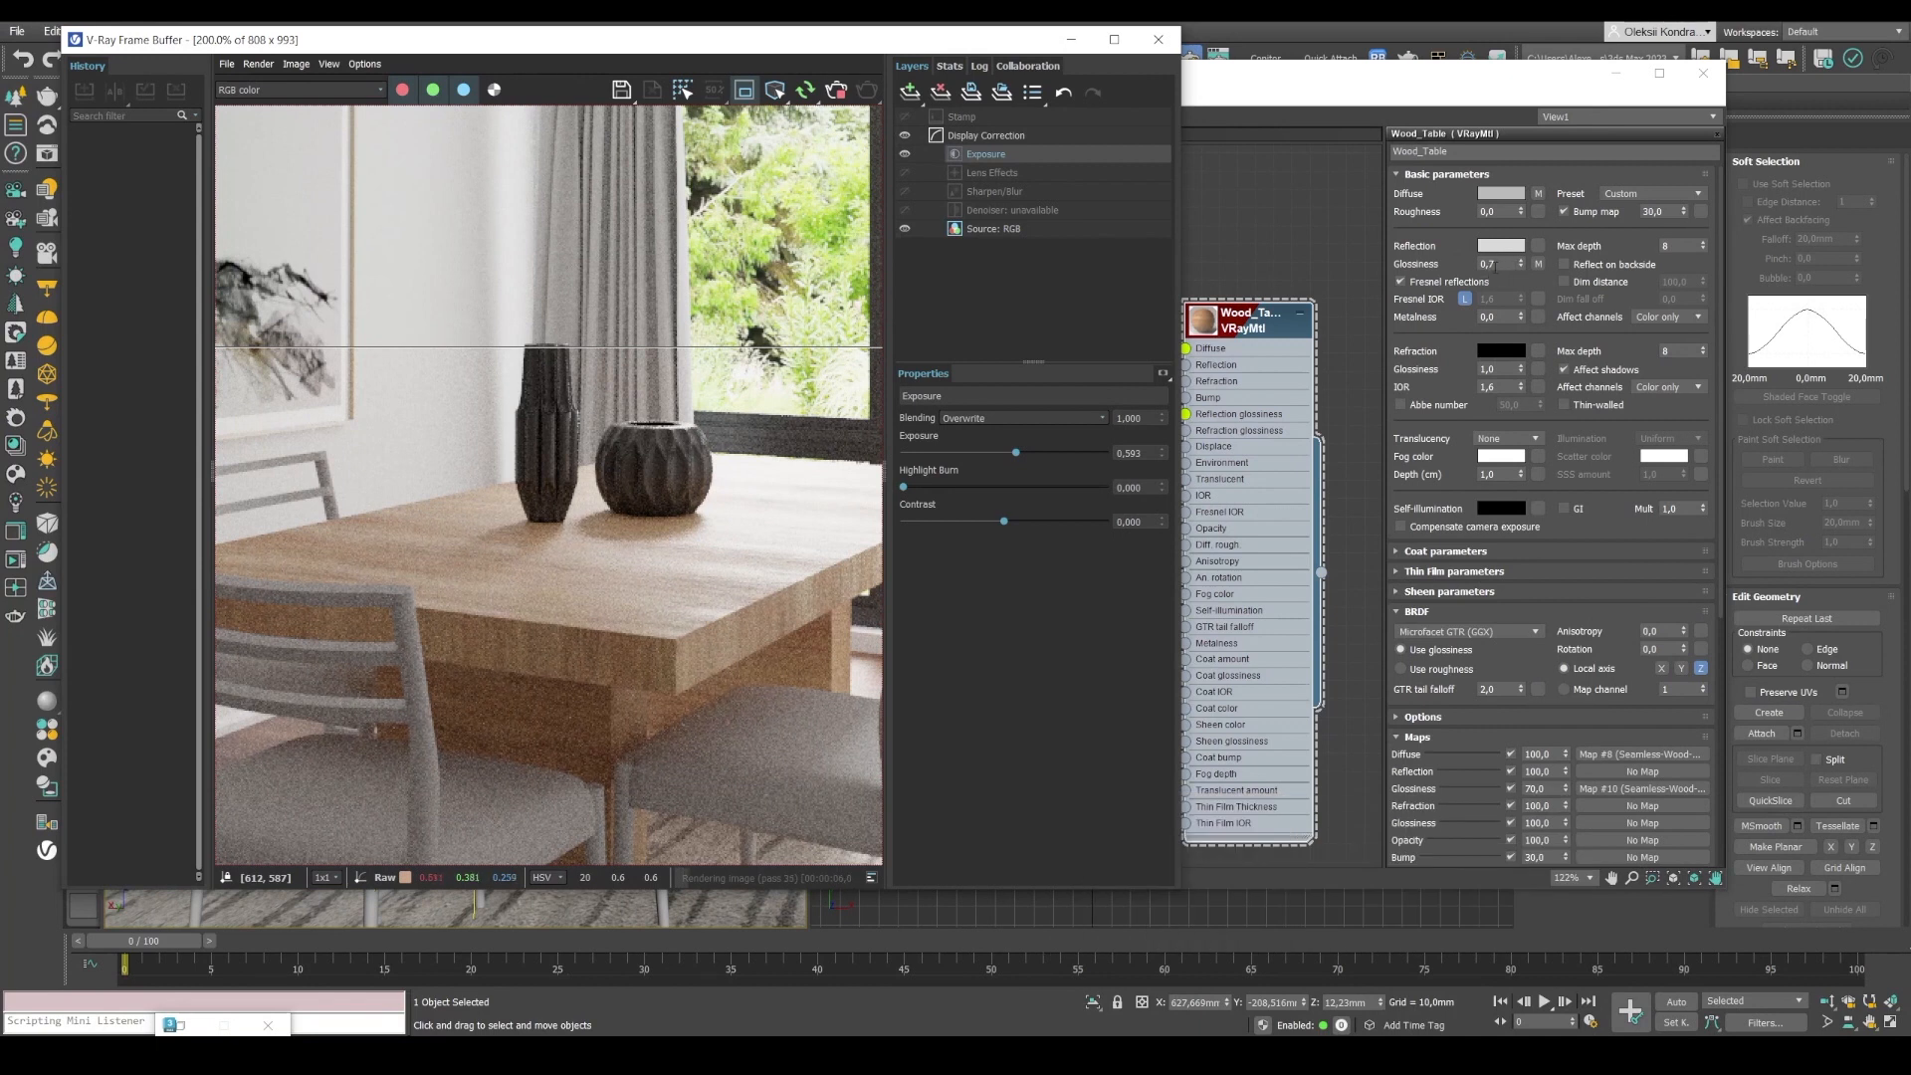
left_click(1496, 265)
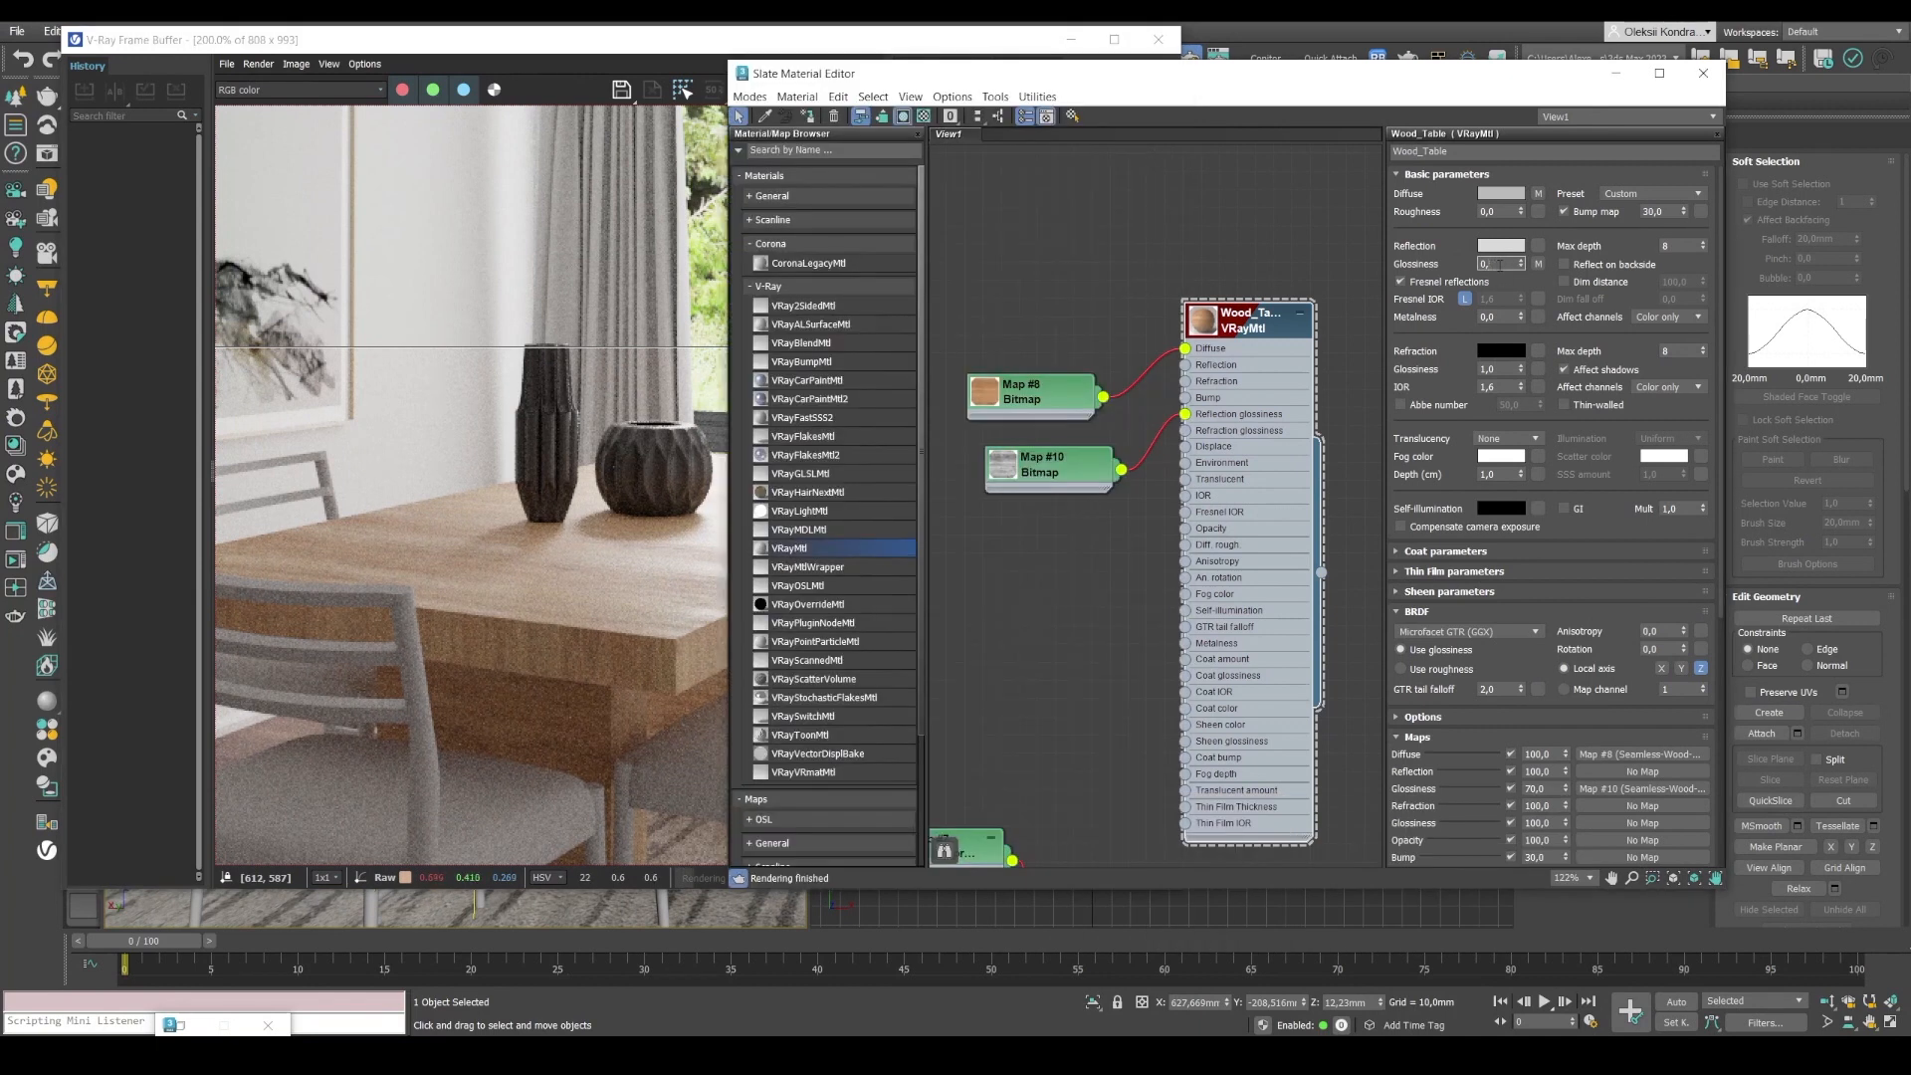
key("Return")
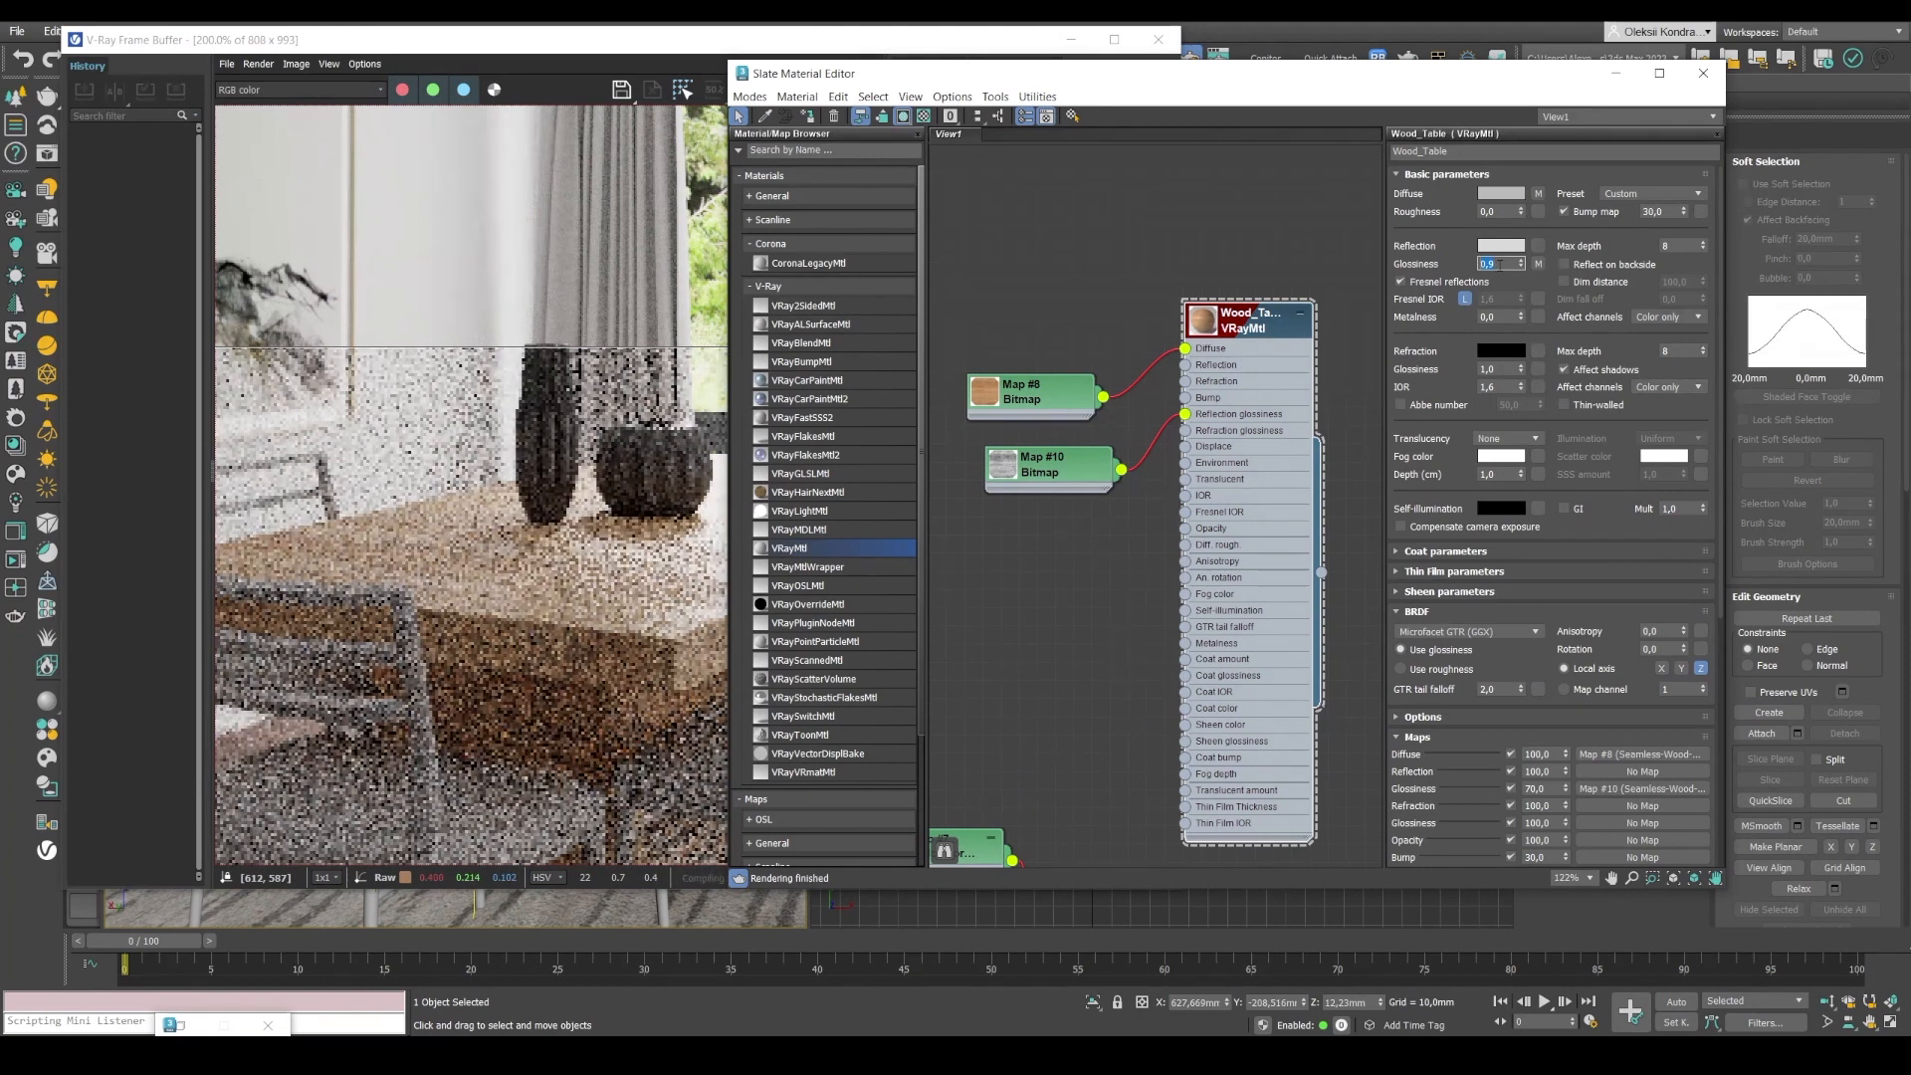
left_click(590, 551)
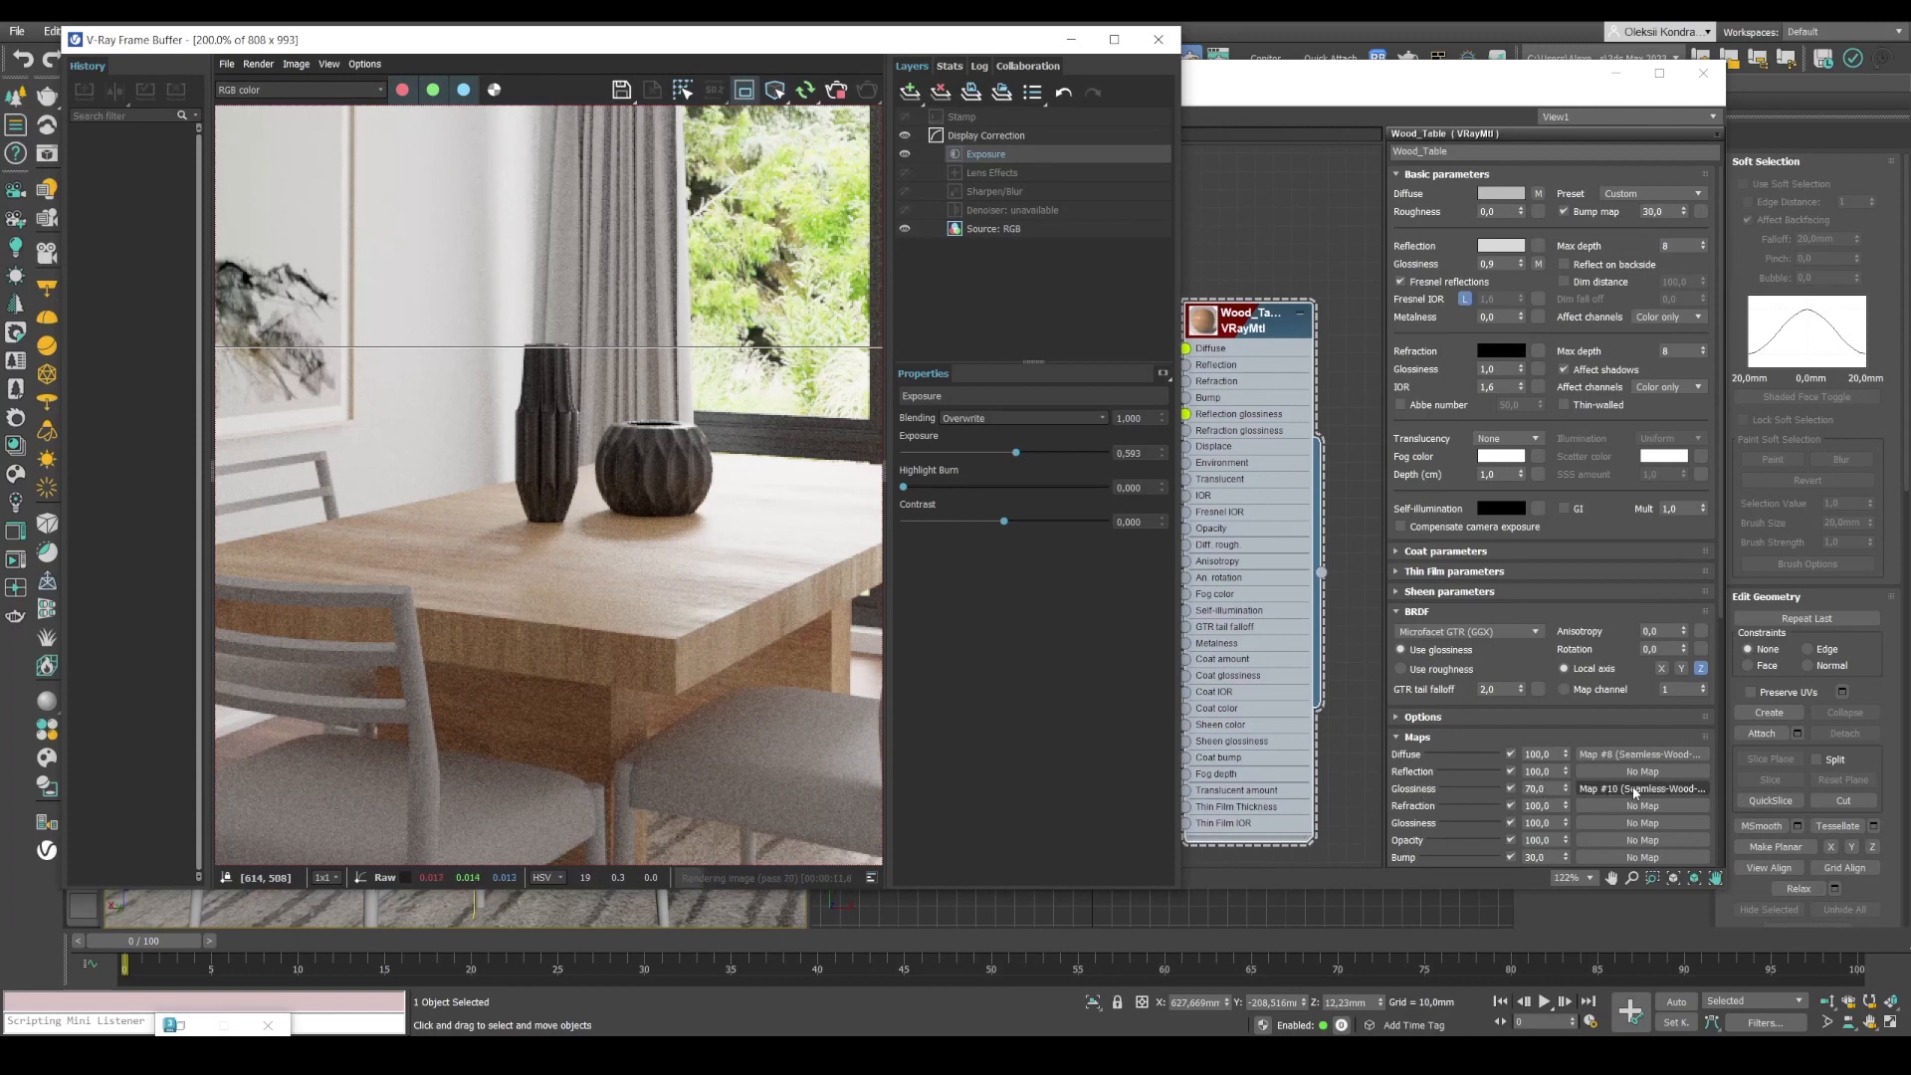
double_click(642, 532)
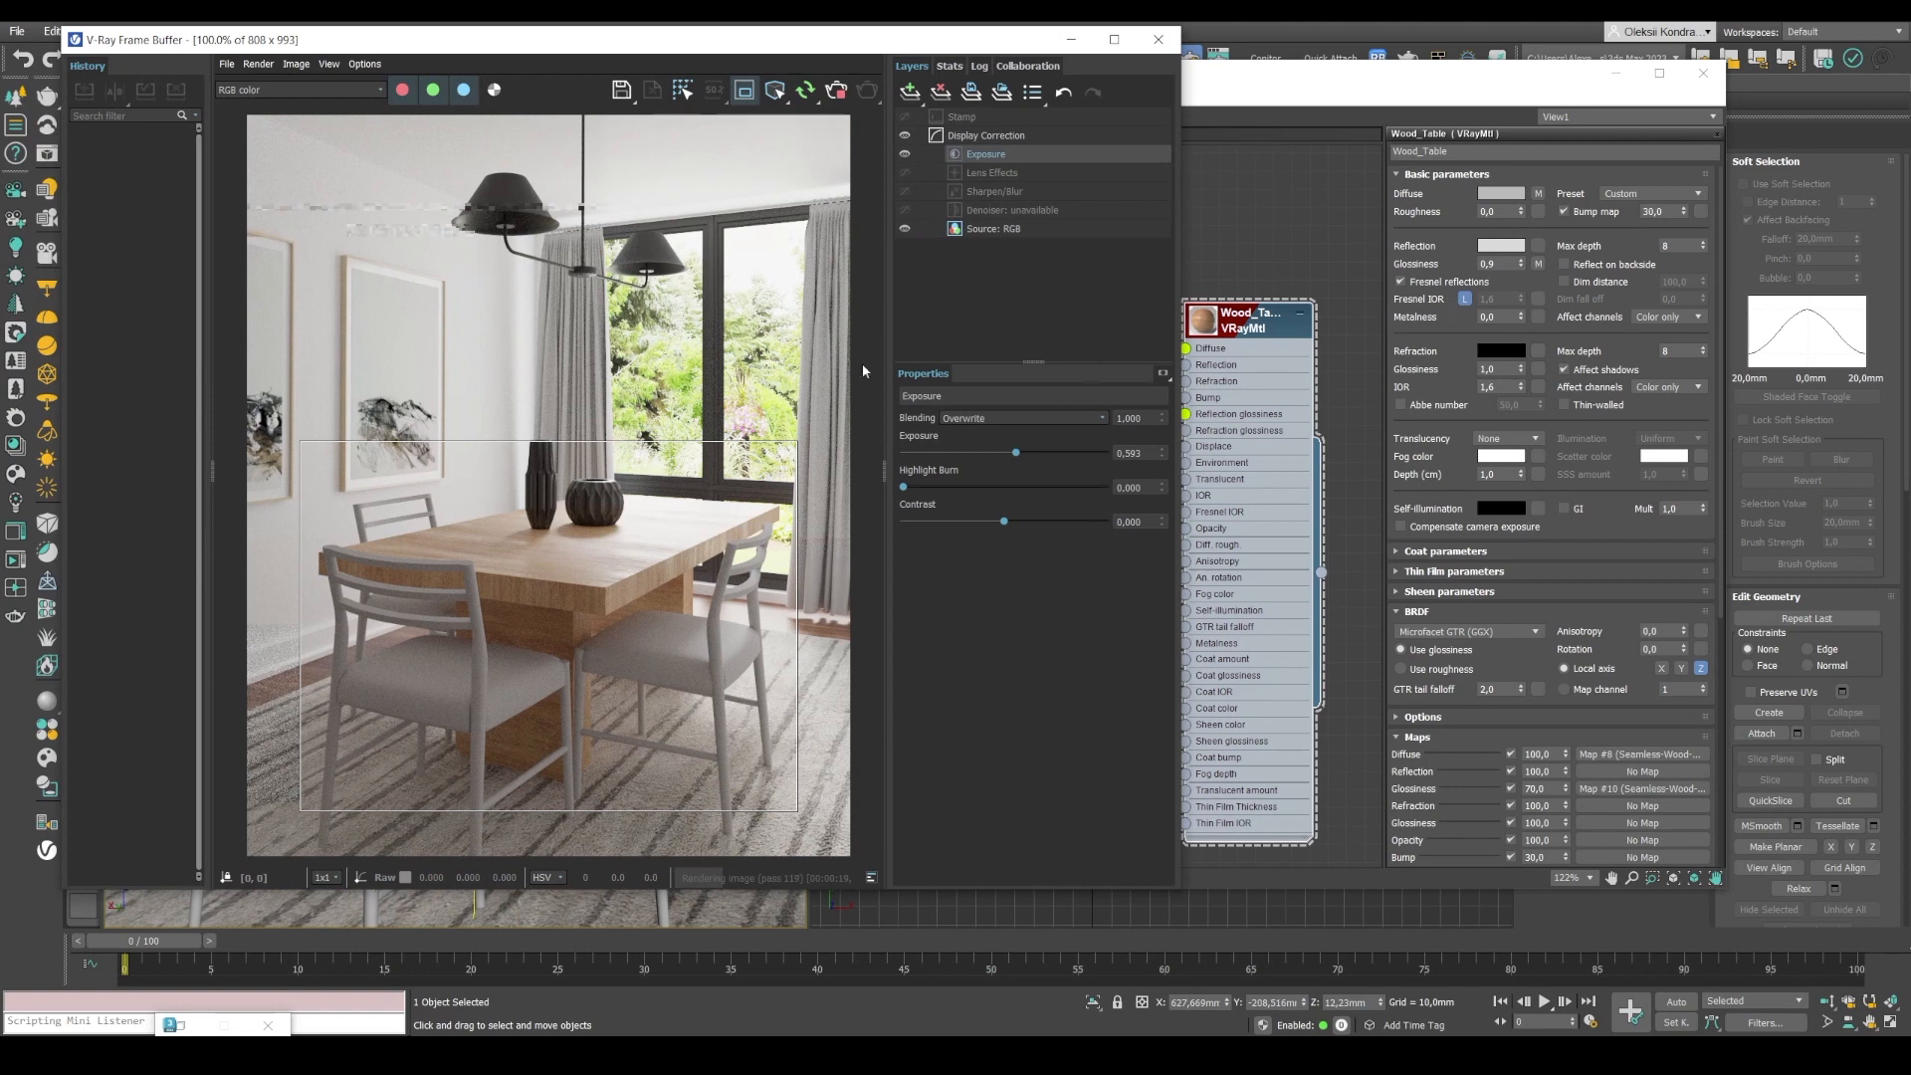
scroll(582, 587, "up", 1)
scroll(581, 587, "down", 1)
Assign the grey wood bitmap to the Wood_Table material's Bump map slot as an instance.
middle_click_drag(1295, 222, 1351, 149)
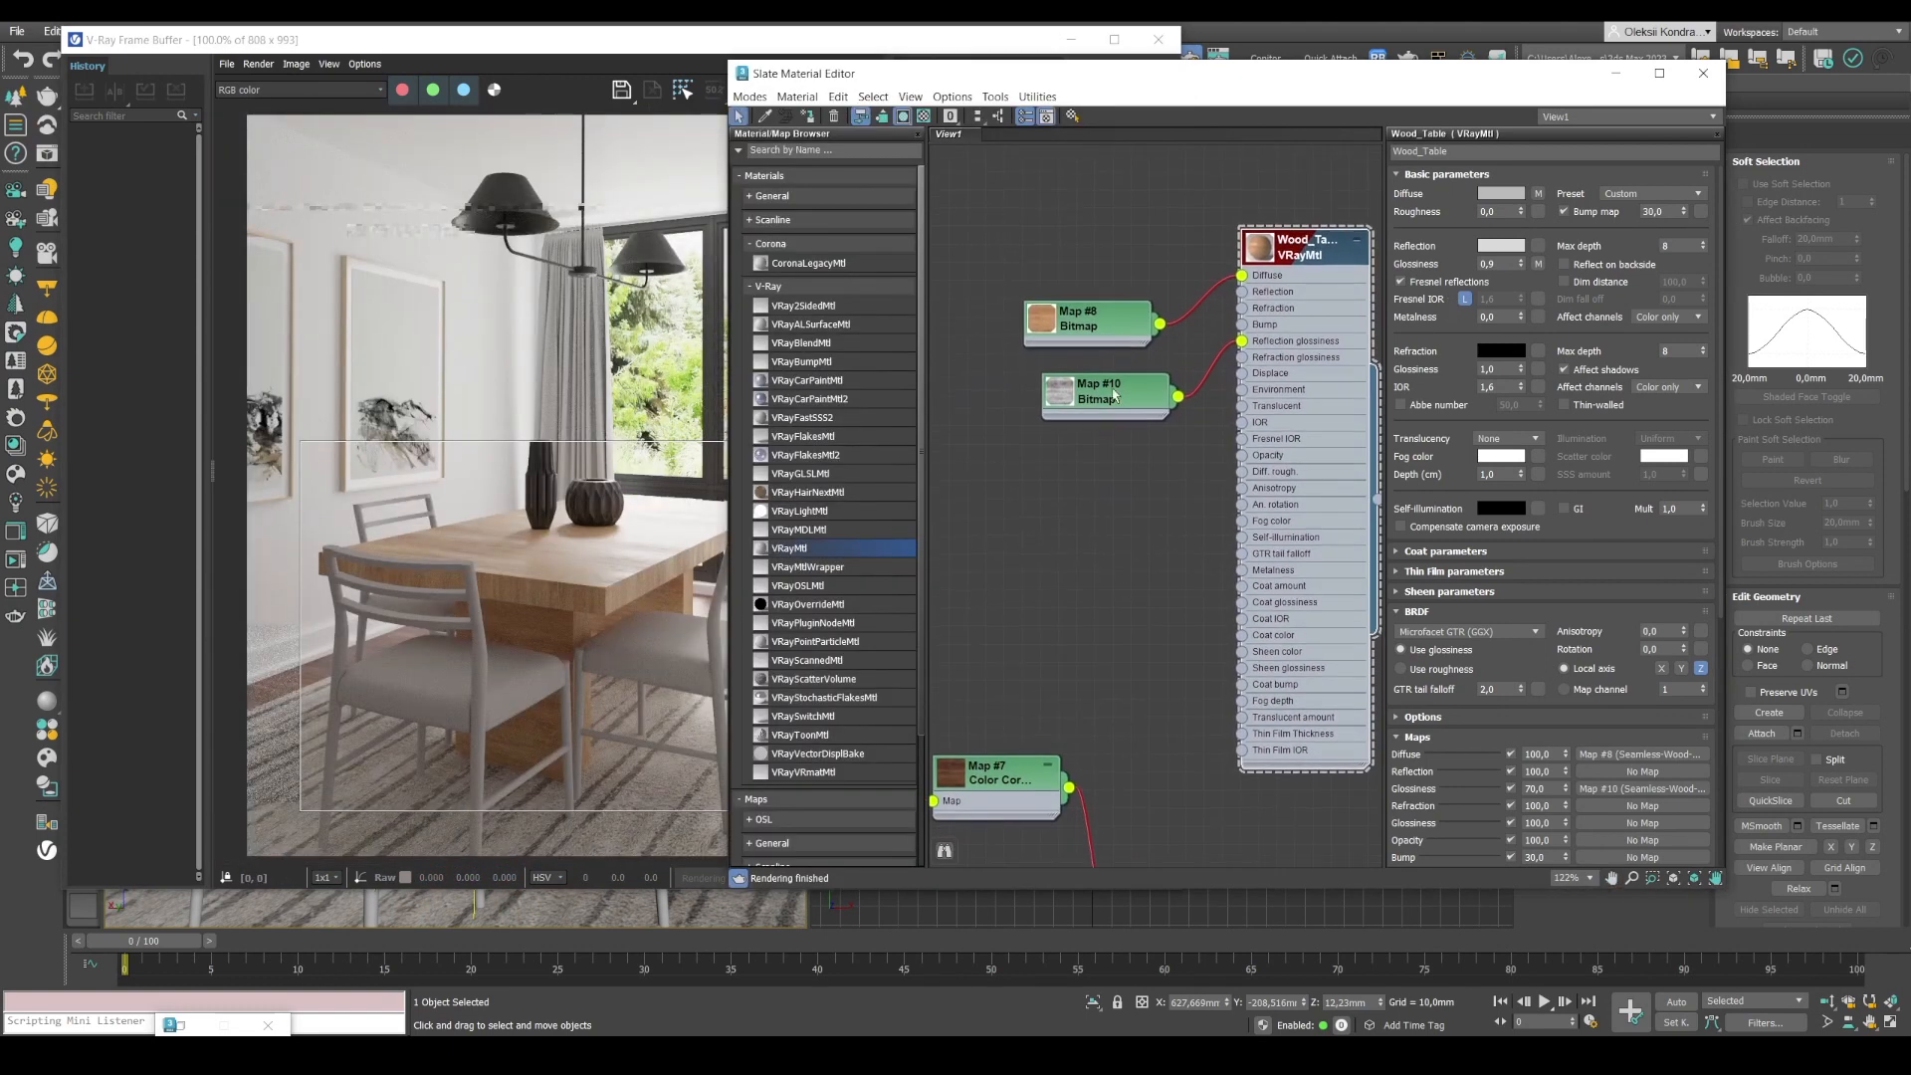
left_click_drag(1178, 428, 1175, 420)
left_click(1179, 403)
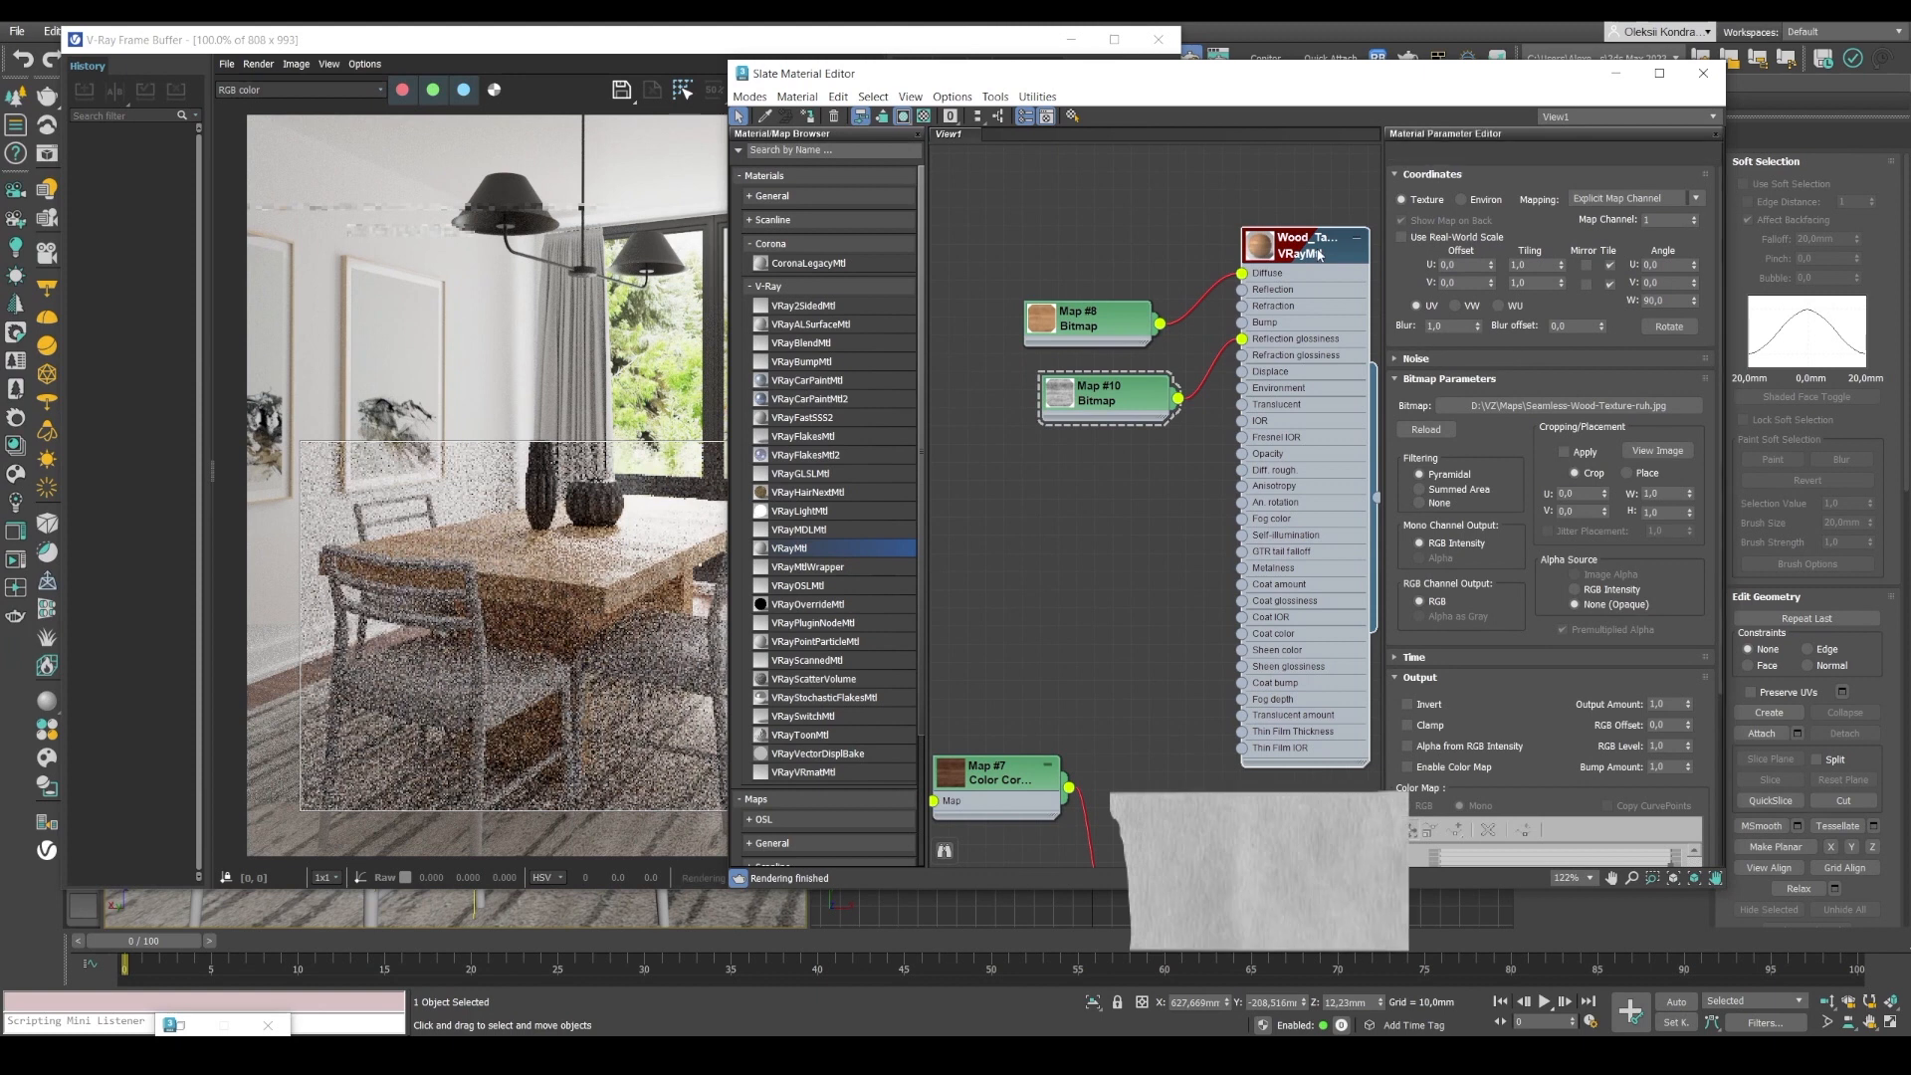
scroll(1603, 697, "down", 8)
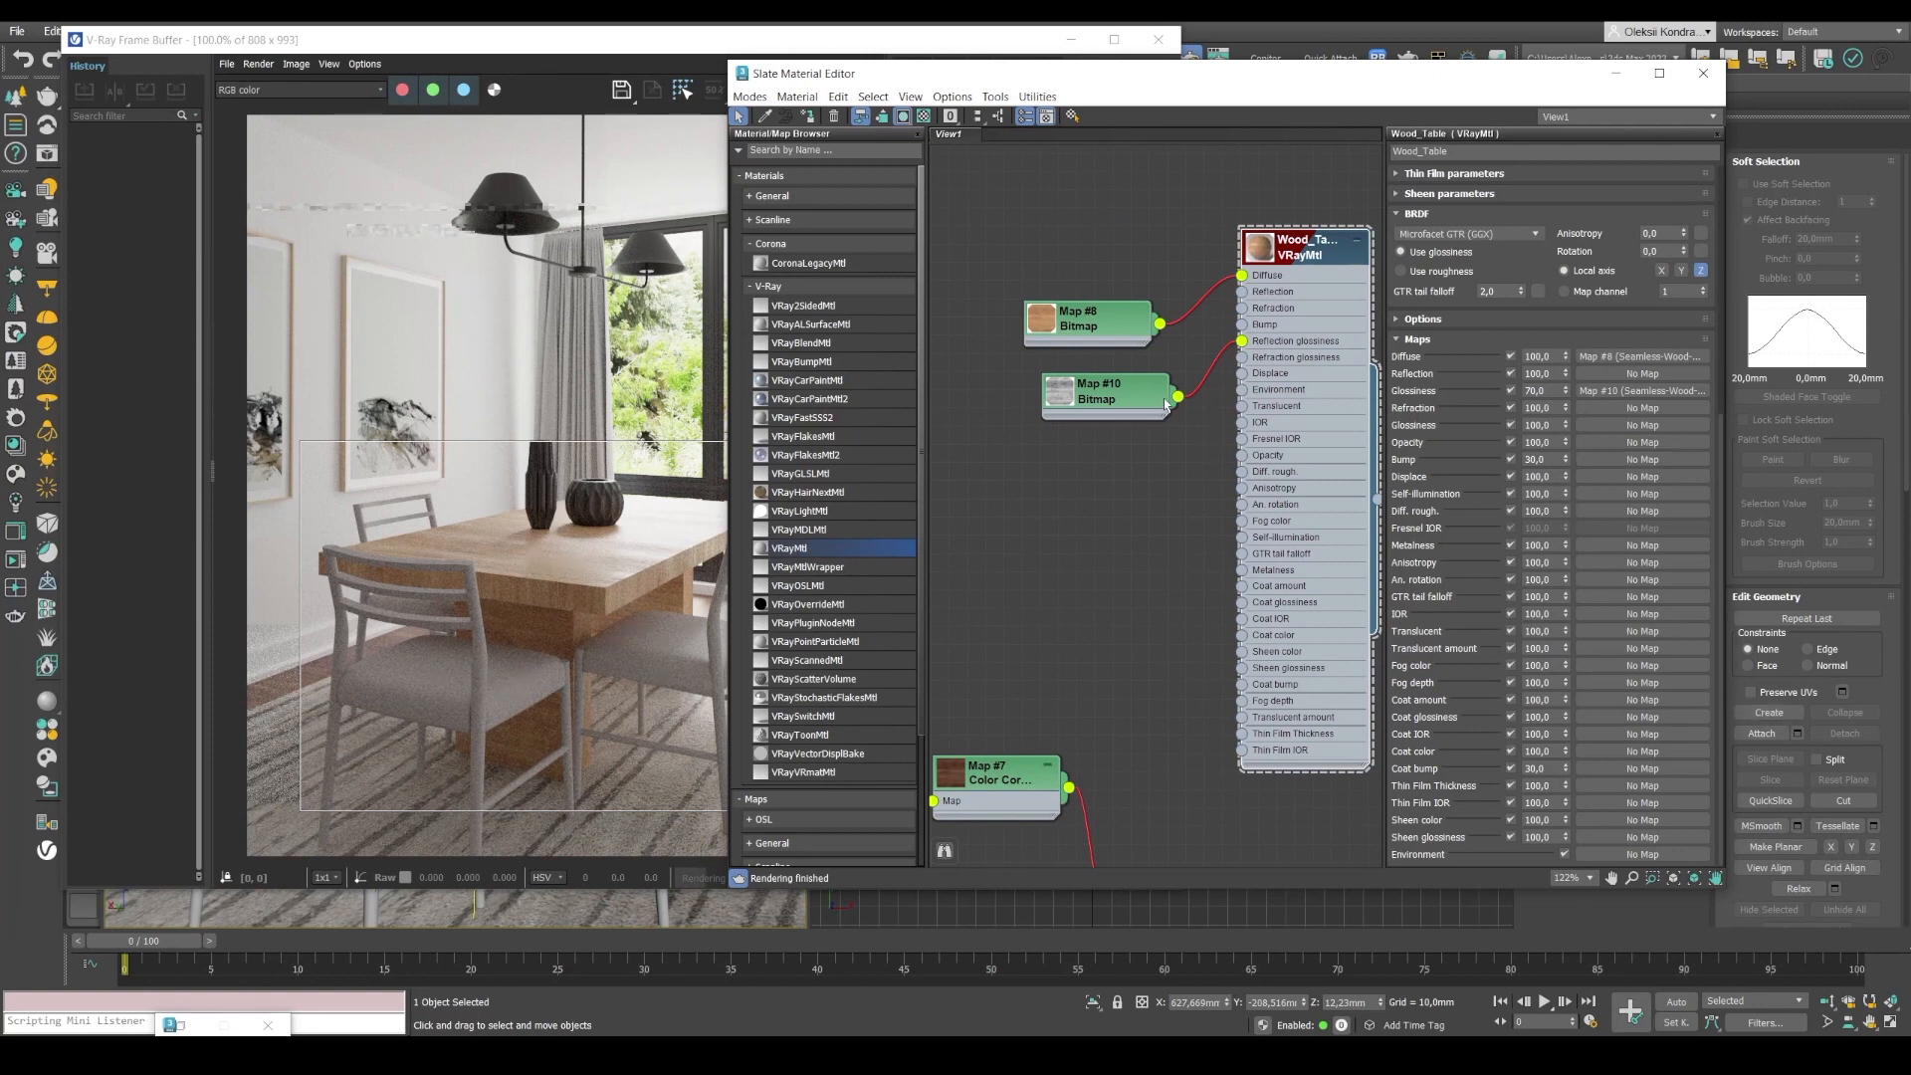
left_click_drag(1214, 428, 1623, 461)
left_click(1183, 538)
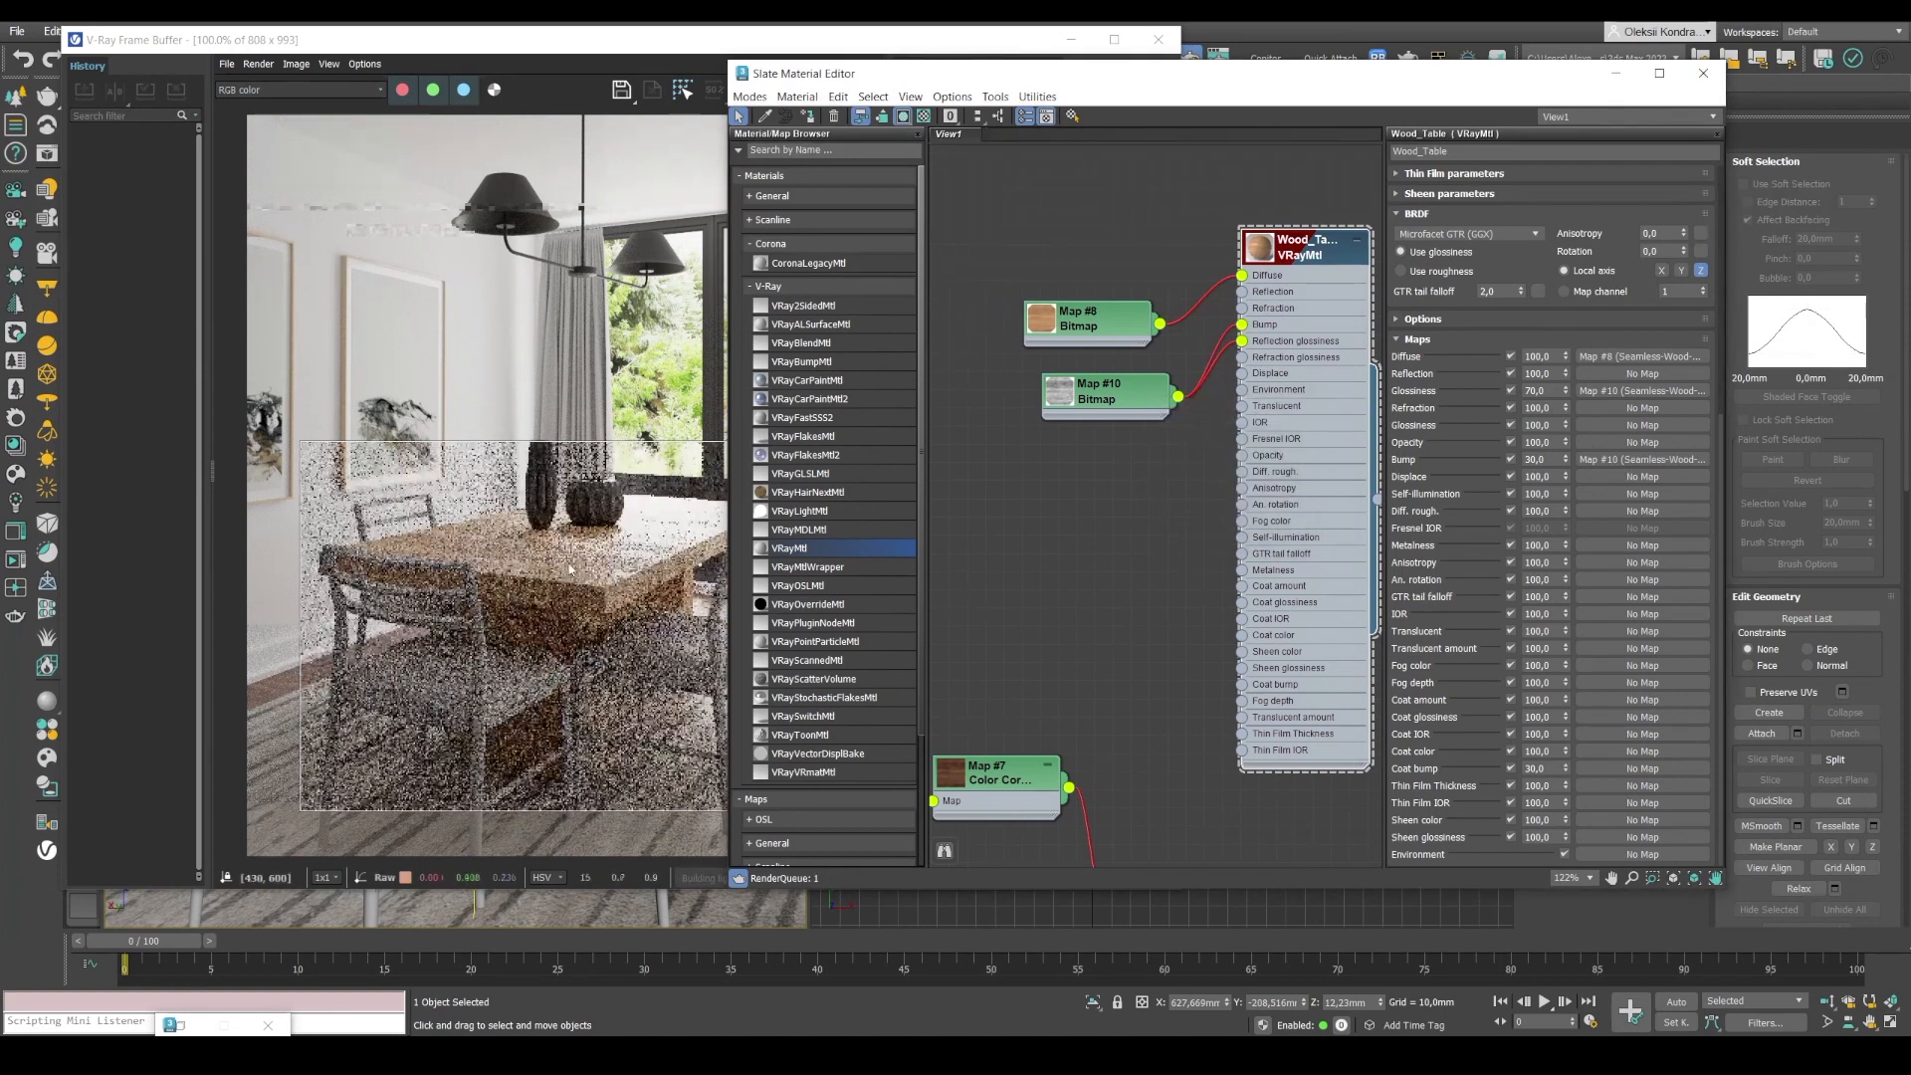
Inspect the bump on the rendered tabletop and shrink the render region to the table's front corner.
scroll(571, 568, "up", 1)
scroll(550, 550, "up", 1)
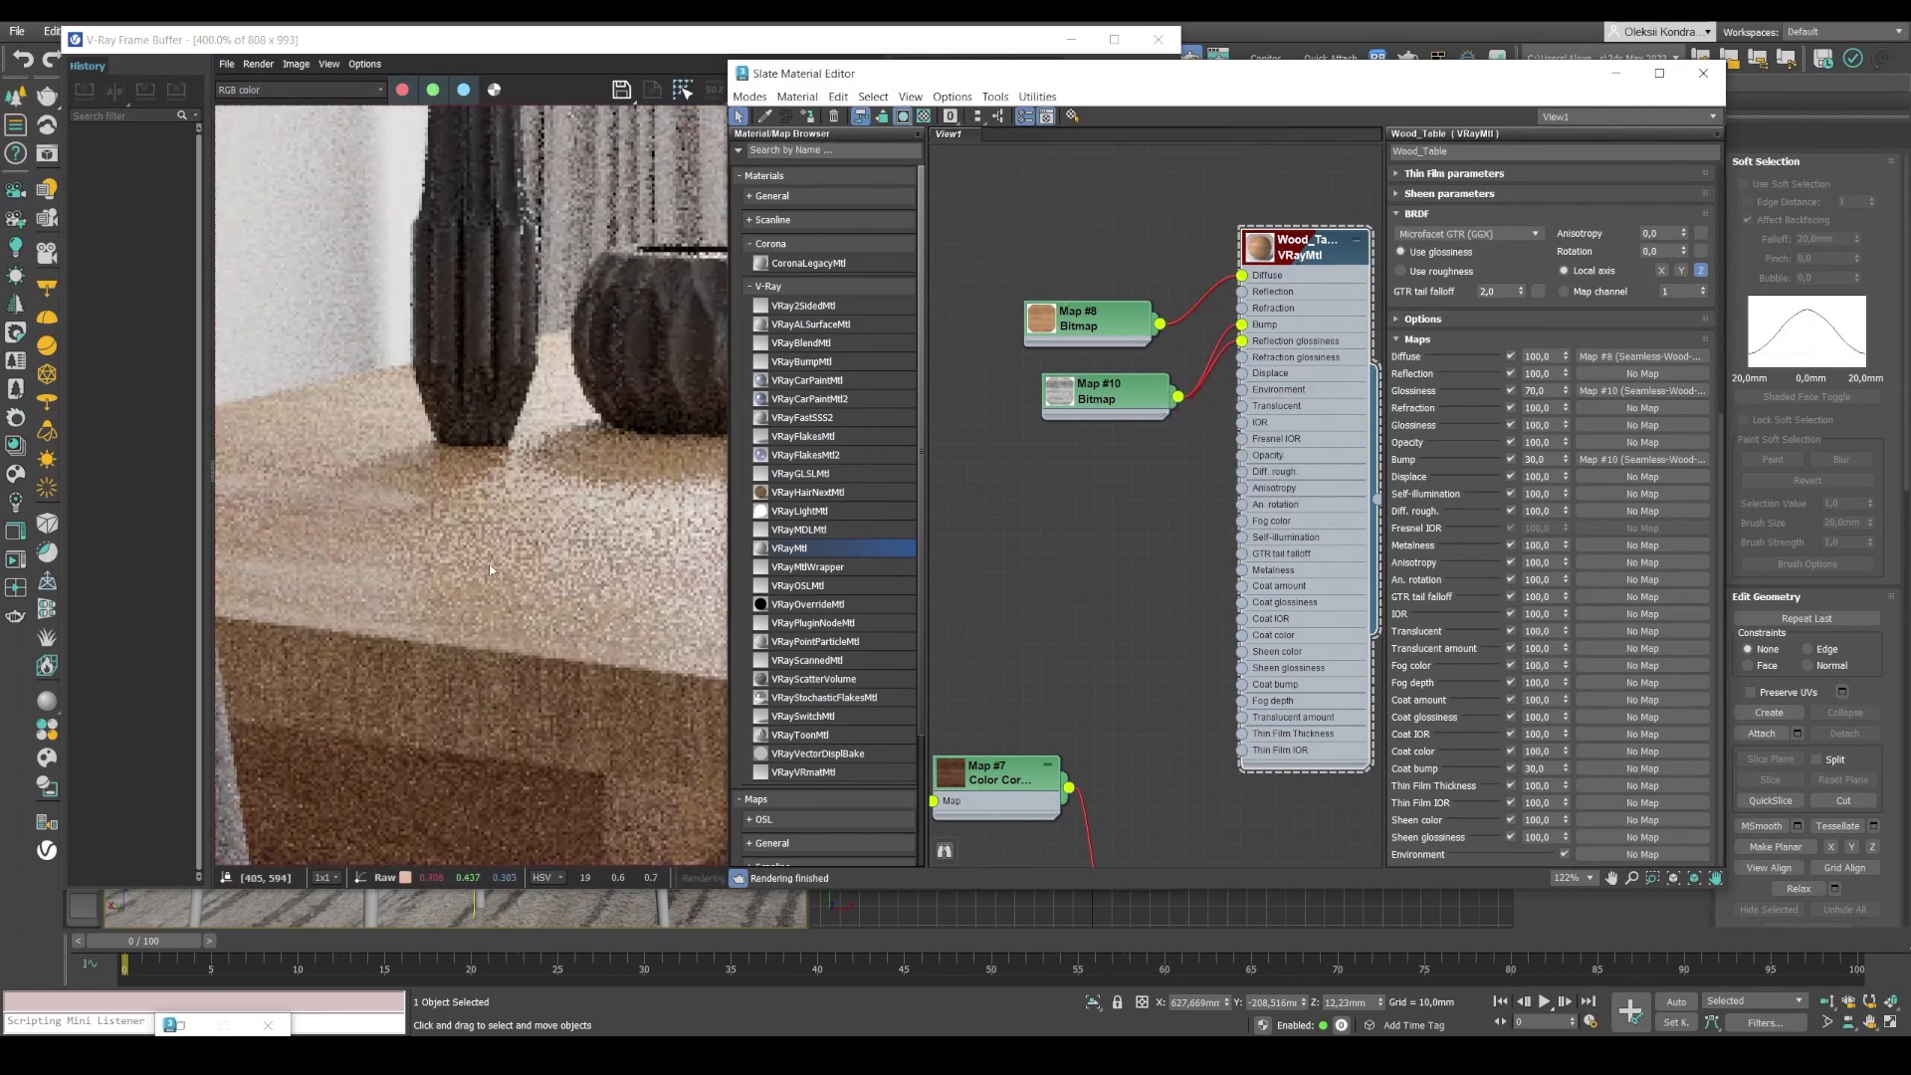
scroll(515, 552, "down", 1)
scroll(527, 549, "down", 1)
scroll(541, 547, "up", 1)
scroll(541, 547, "down", 1)
mouse_move(300, 441)
left_mouse_down()
mouse_move(505, 553)
mouse_move(562, 614)
mouse_move(554, 570)
mouse_move(442, 489)
left_mouse_up()
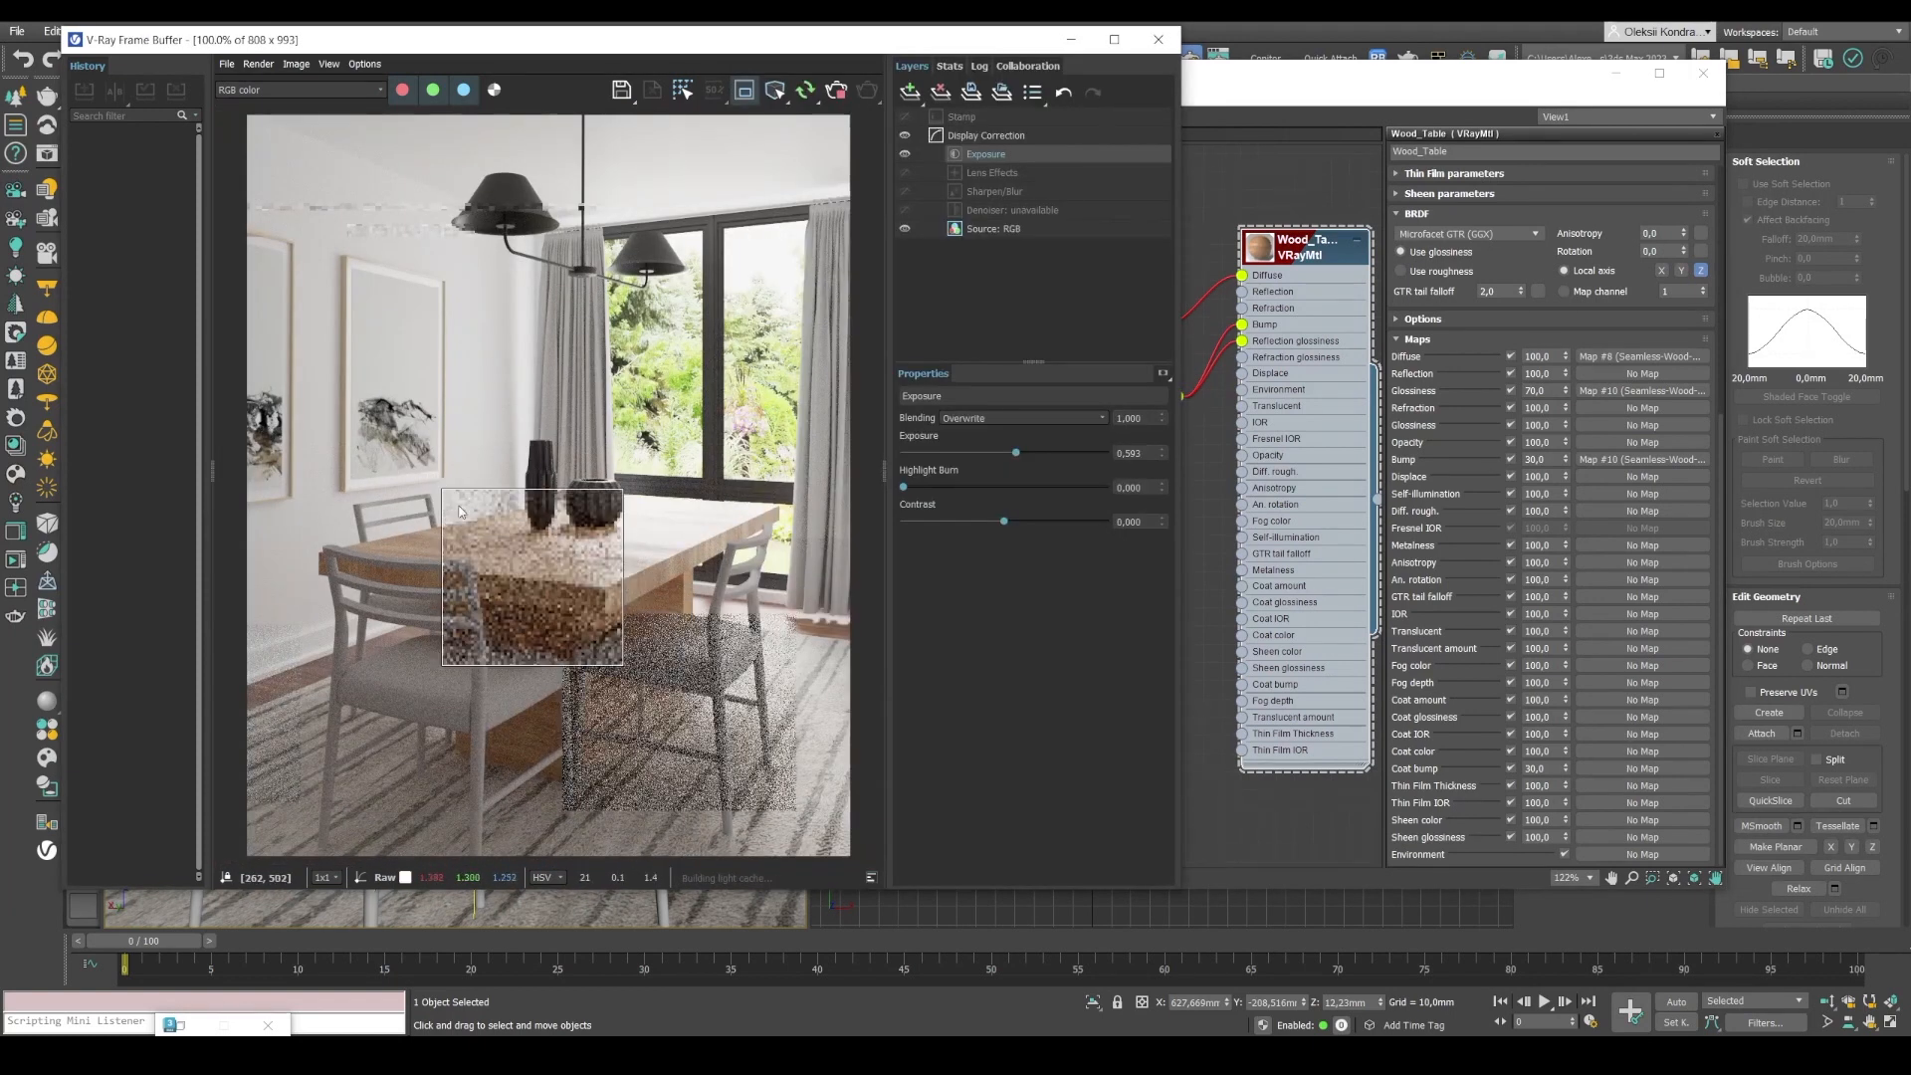
scroll(527, 548, "up", 2)
scroll(541, 560, "down", 1)
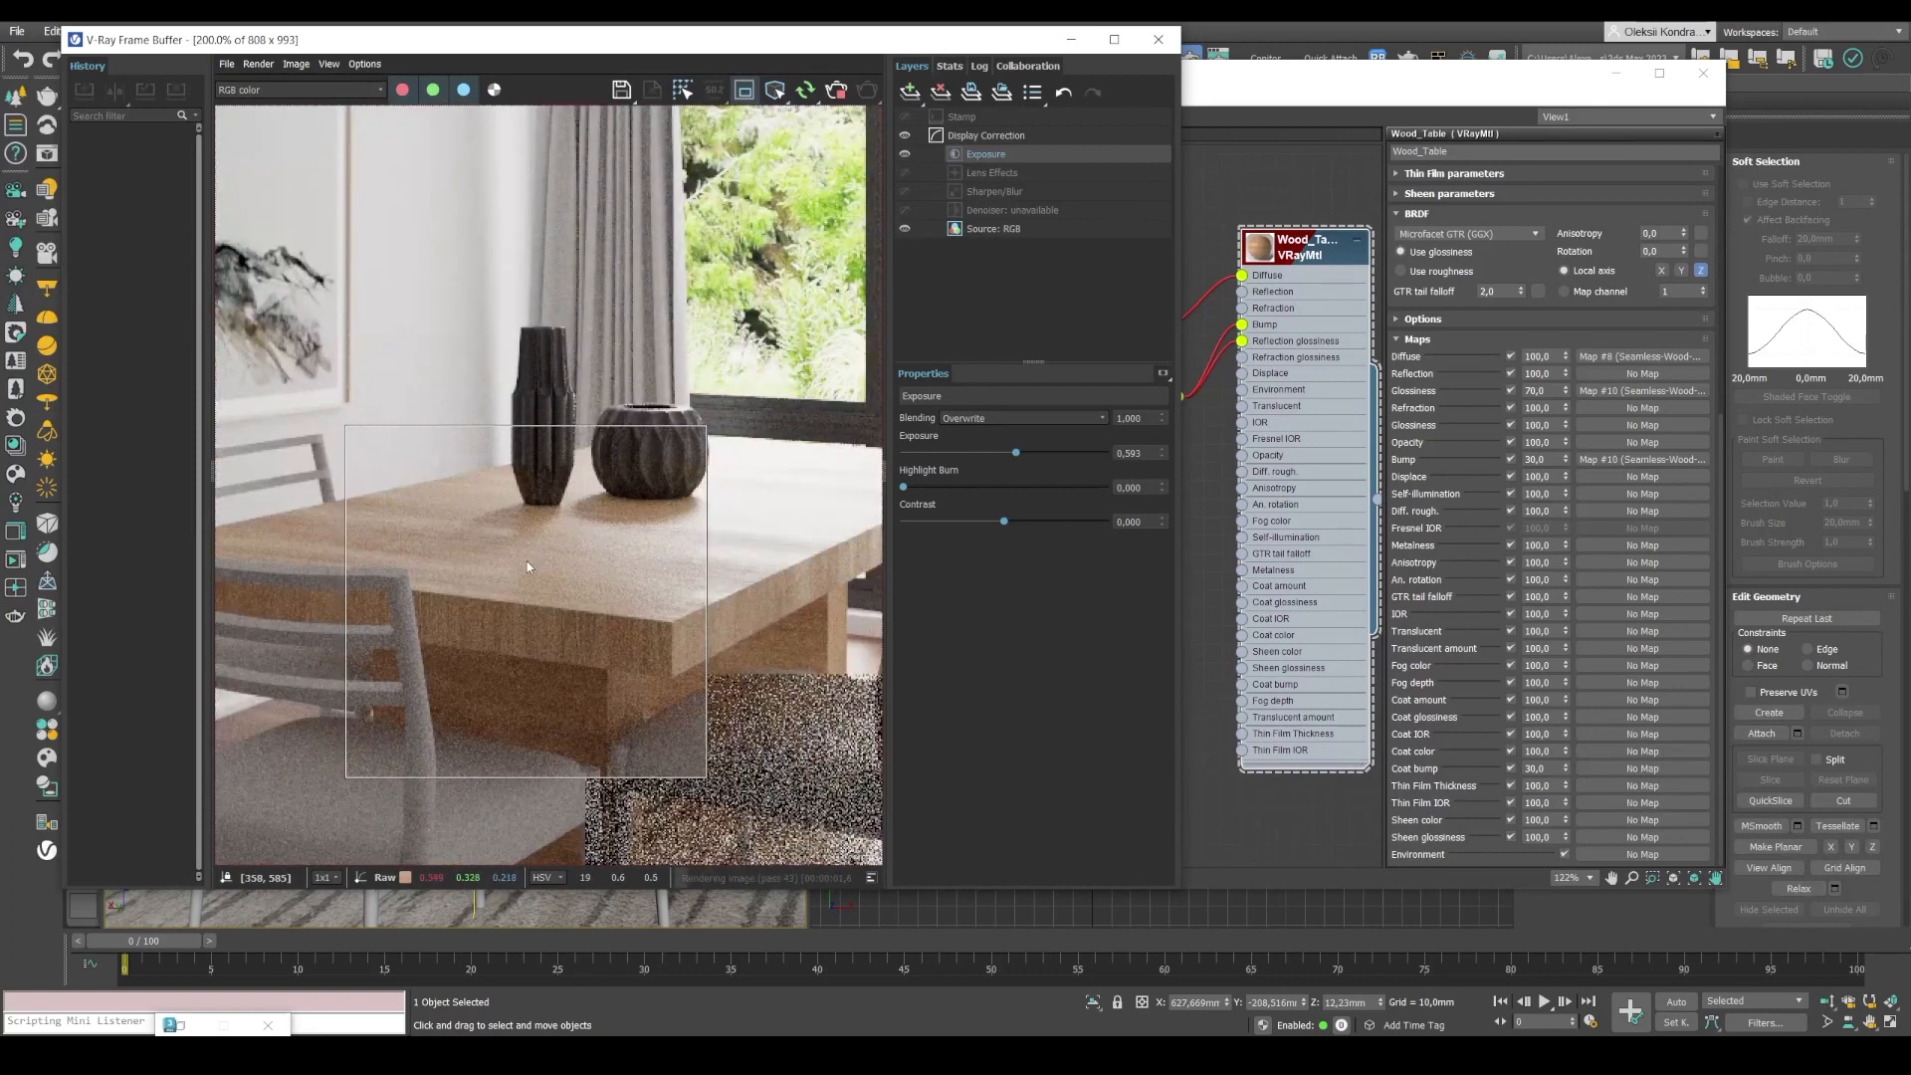
Set the Wood_Table material's Bump map amount to 5.
left_click(1513, 508)
left_click(1534, 458)
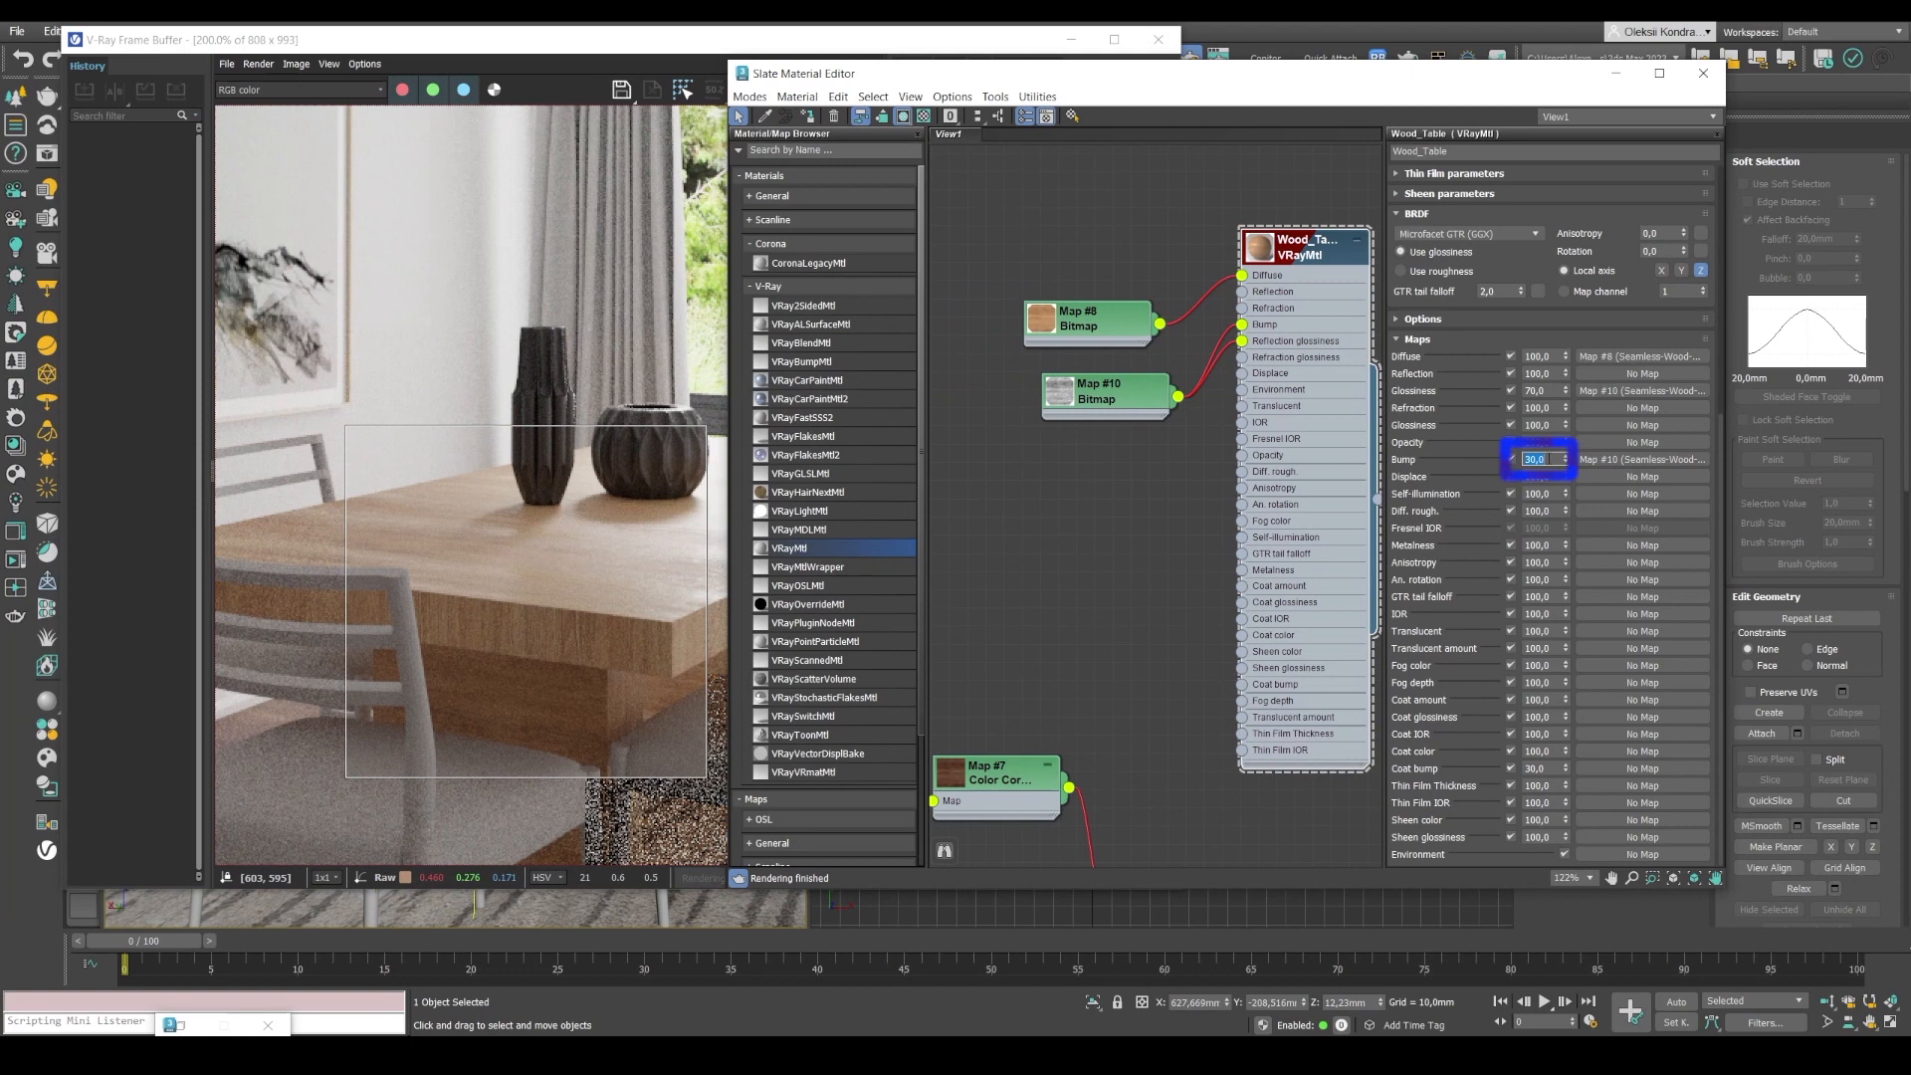
type("5")
key("Return")
Redraw and enlarge the render region to cover the vases and most of the tabletop, and check the bump there.
left_click(560, 551)
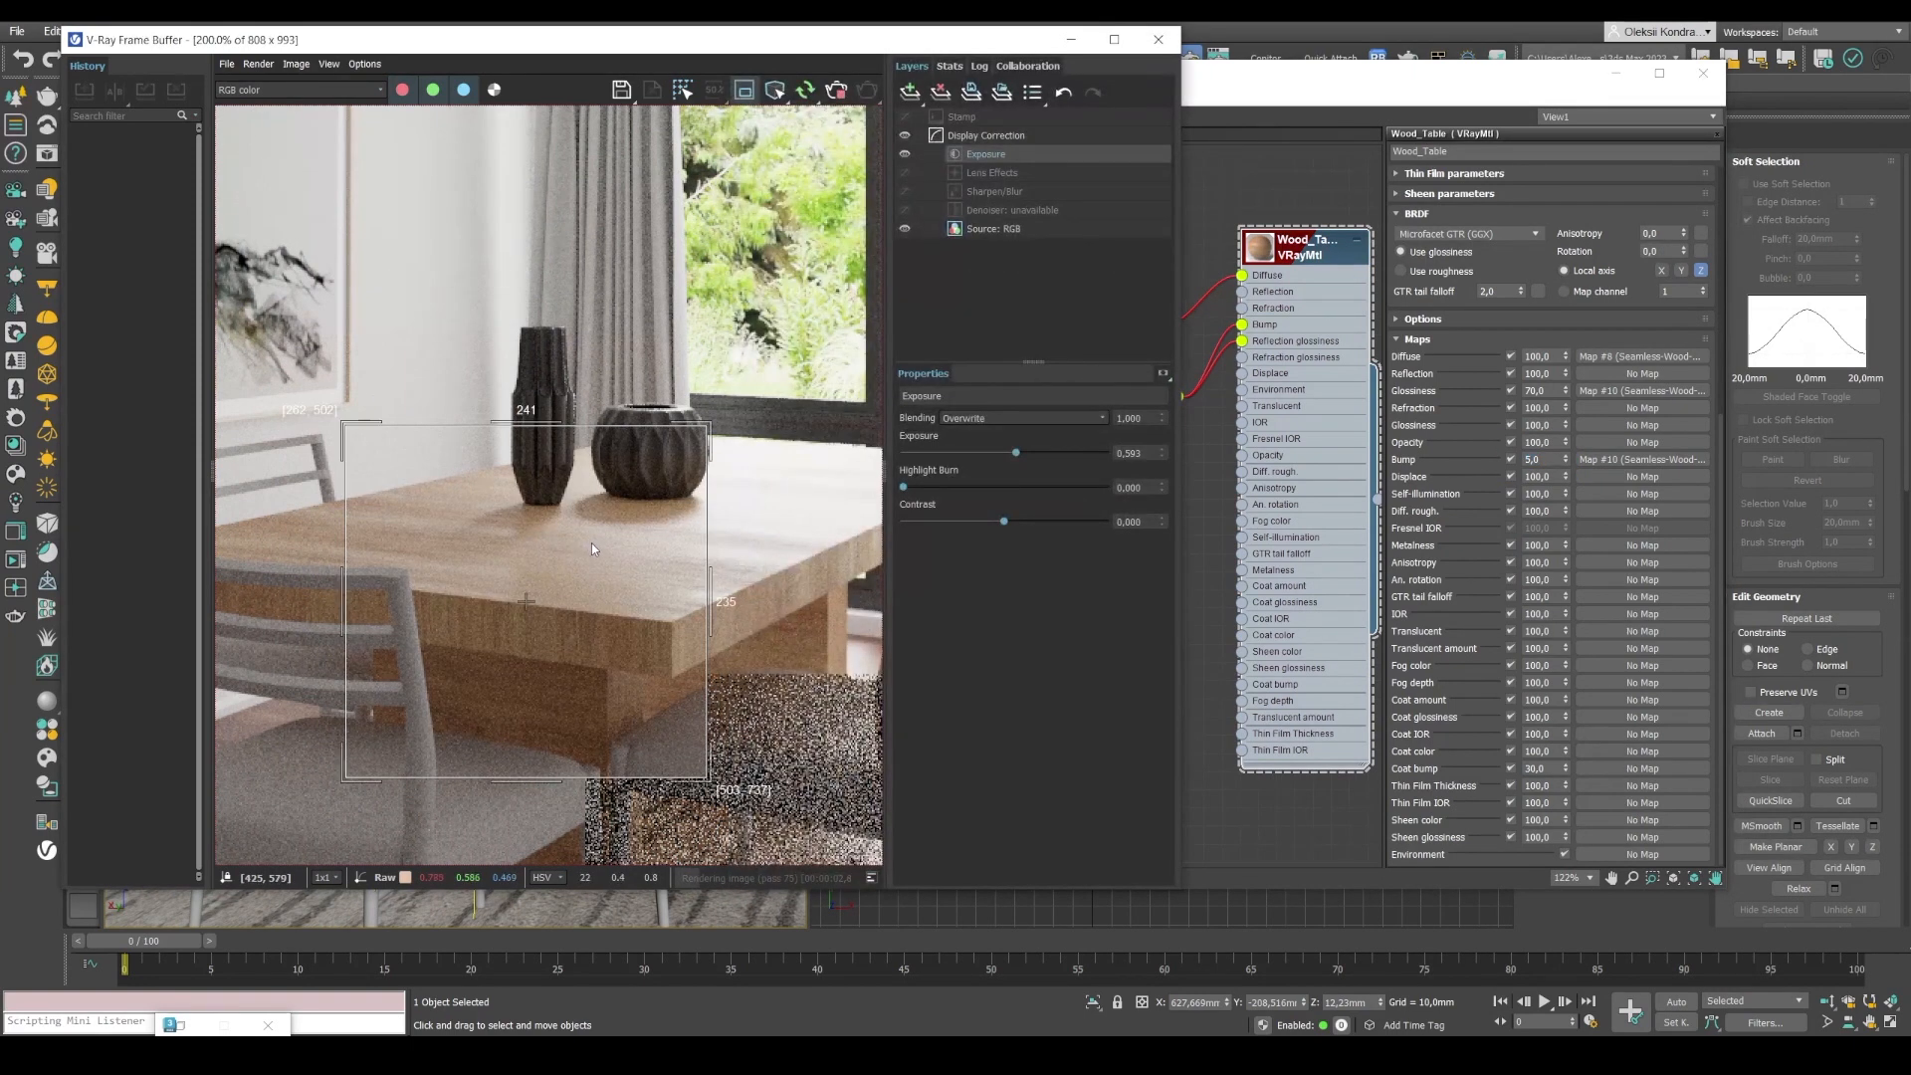
left_click_drag(586, 539, 881, 711)
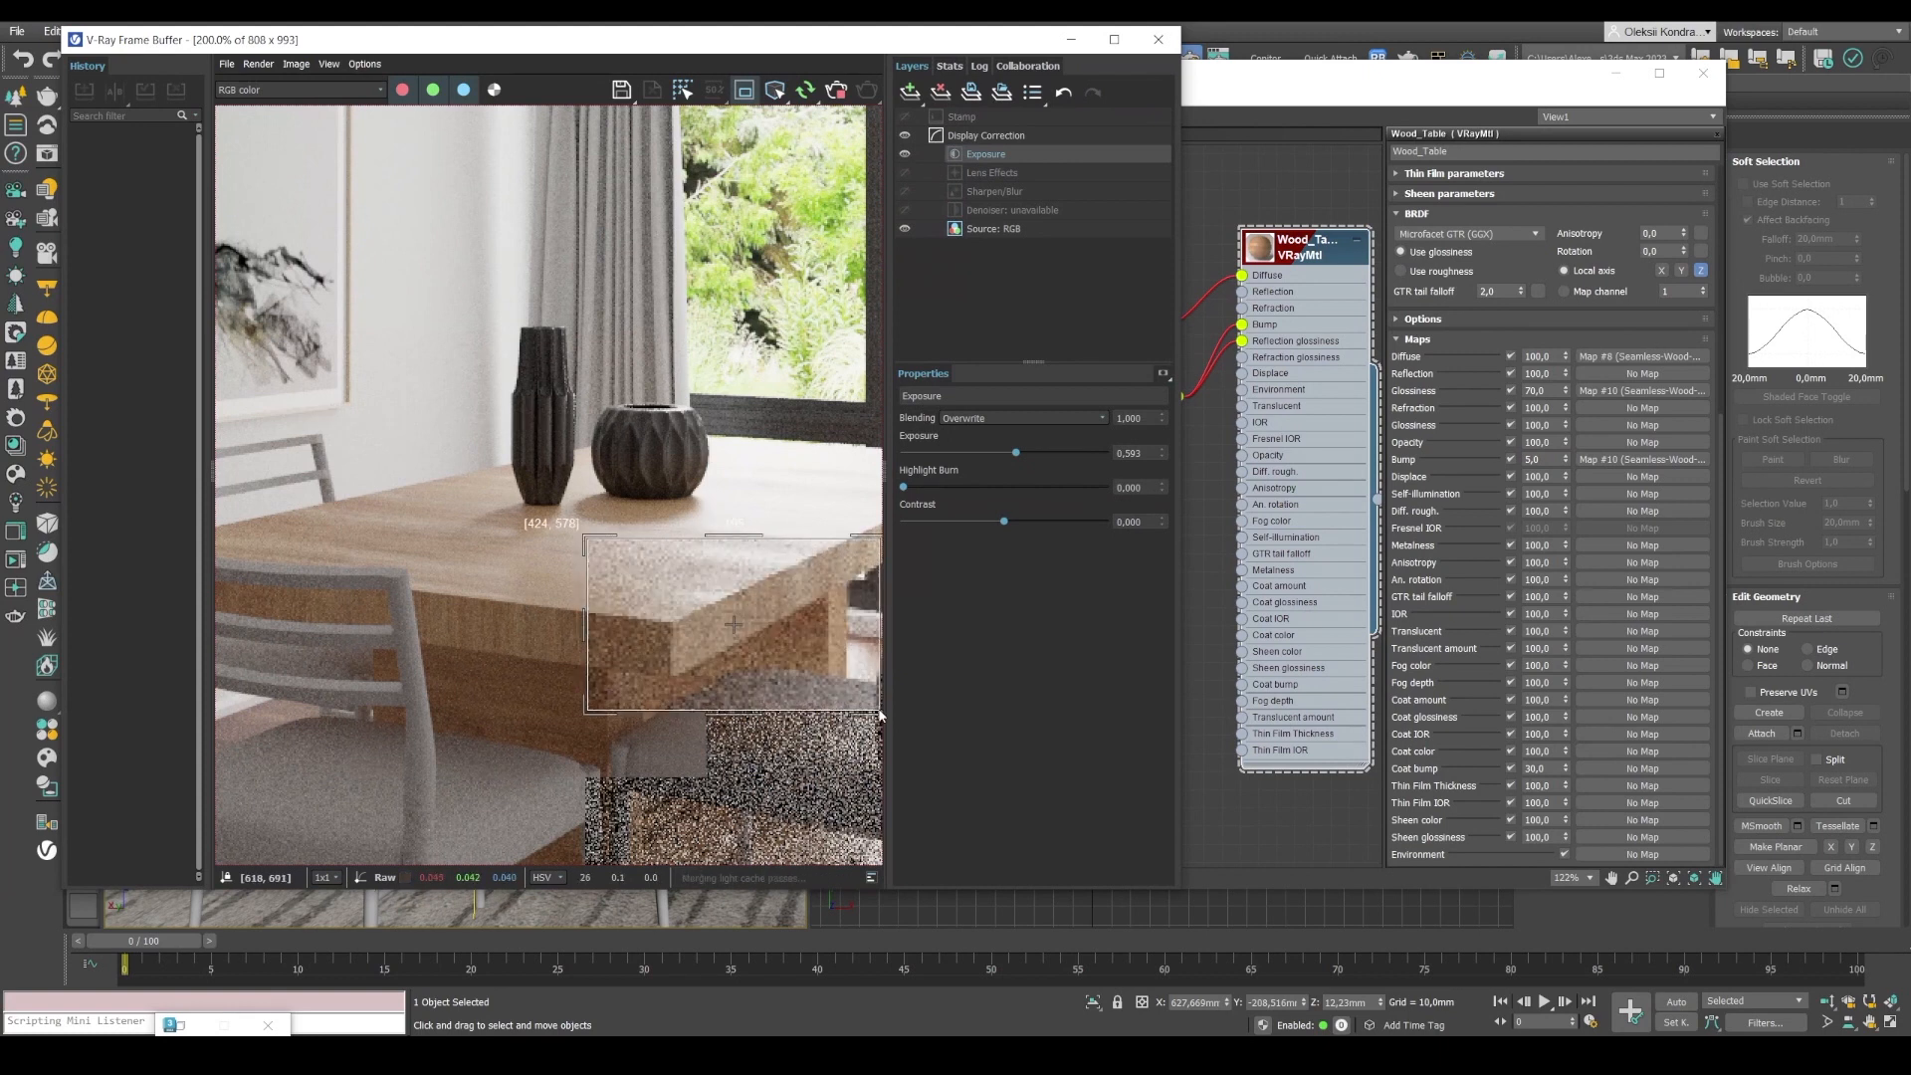
left_click_drag(587, 546, 386, 362)
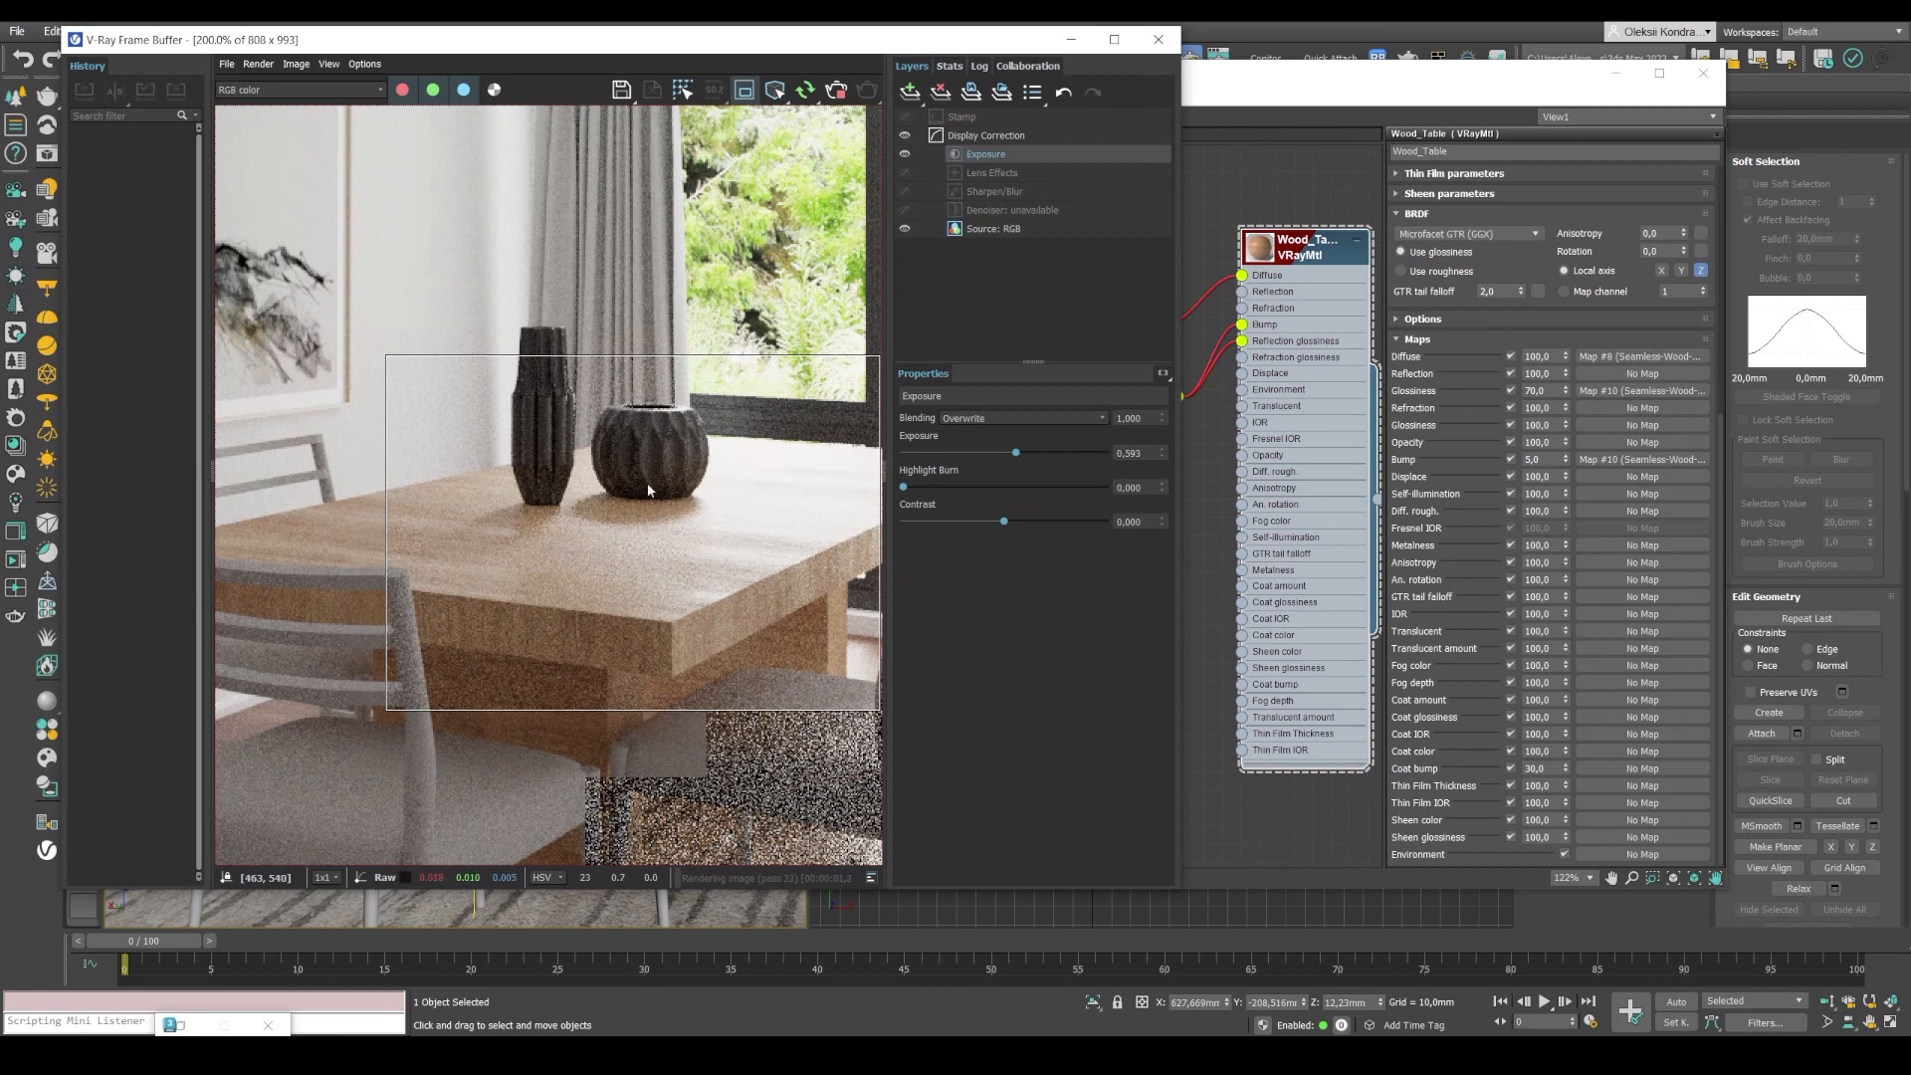
scroll(647, 481, "down", 2)
mouse_move(712, 532)
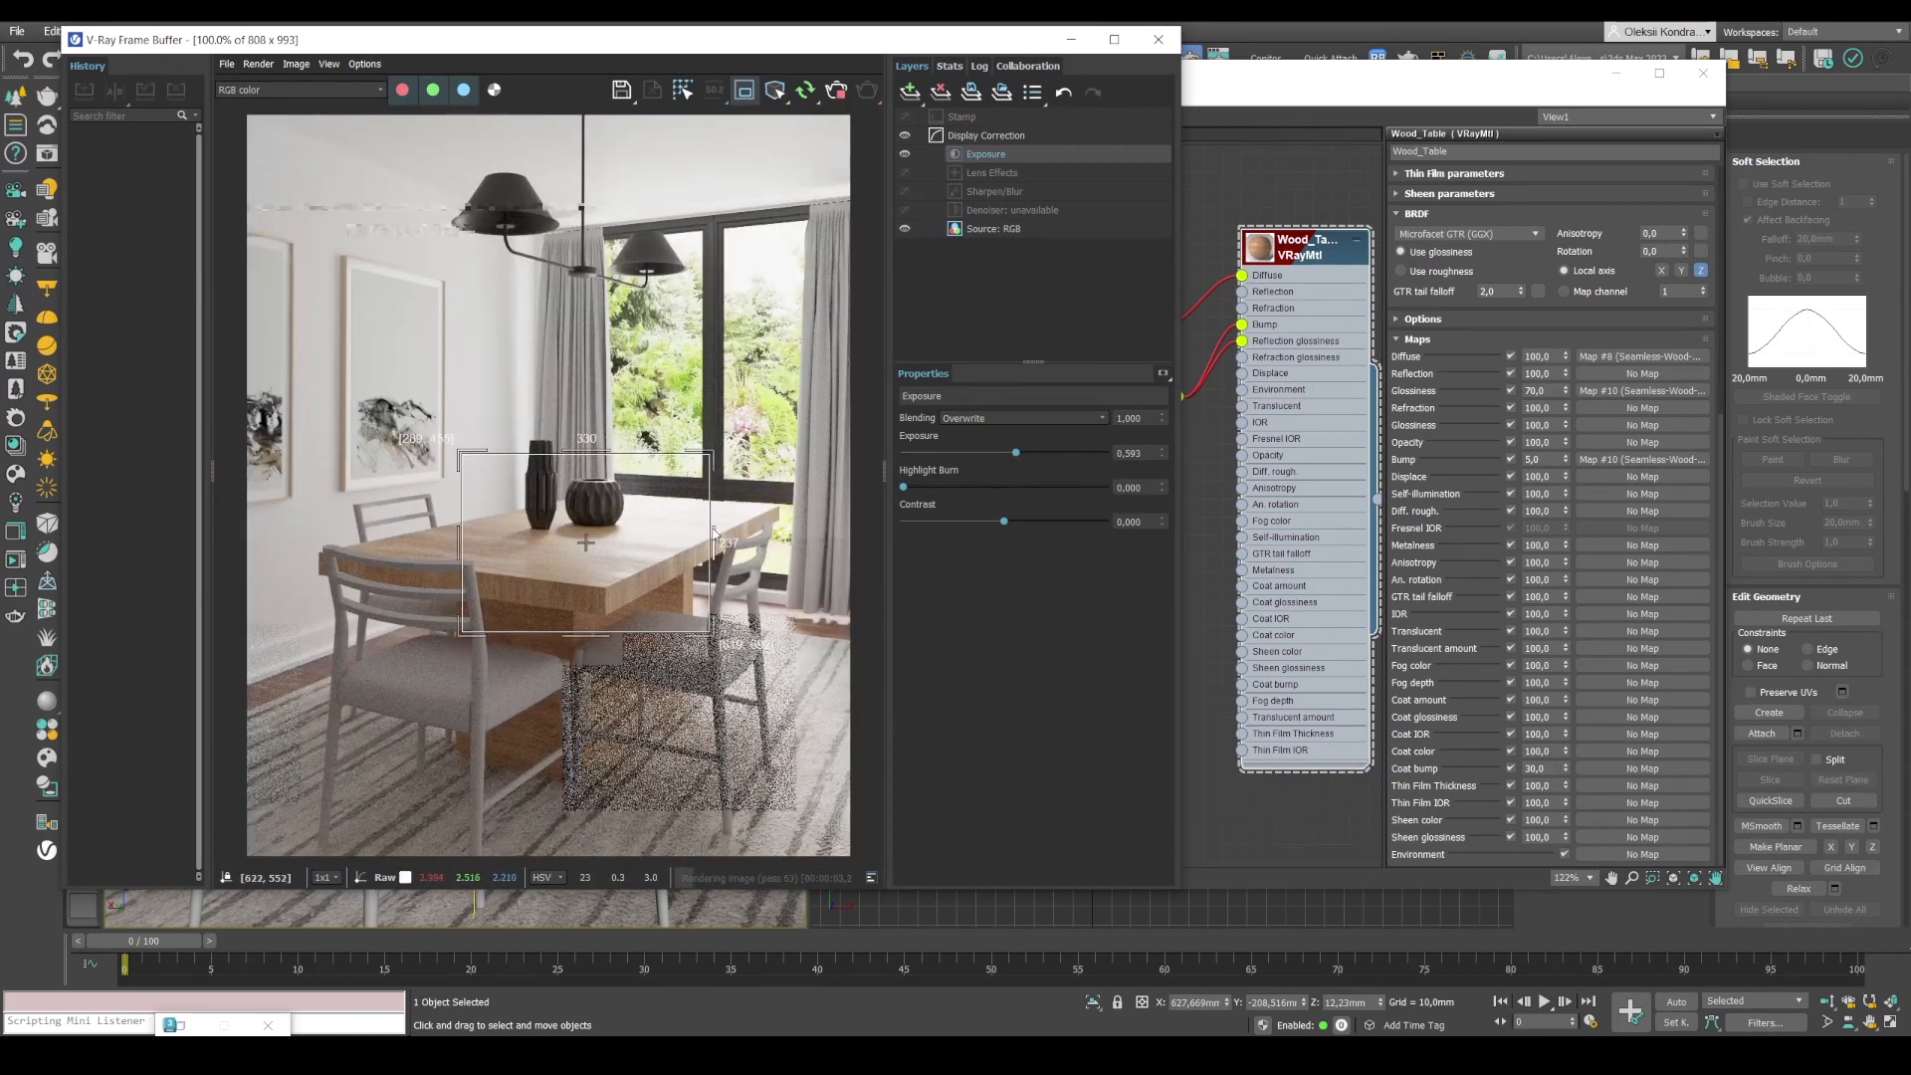
left_click_drag(712, 532, 782, 538)
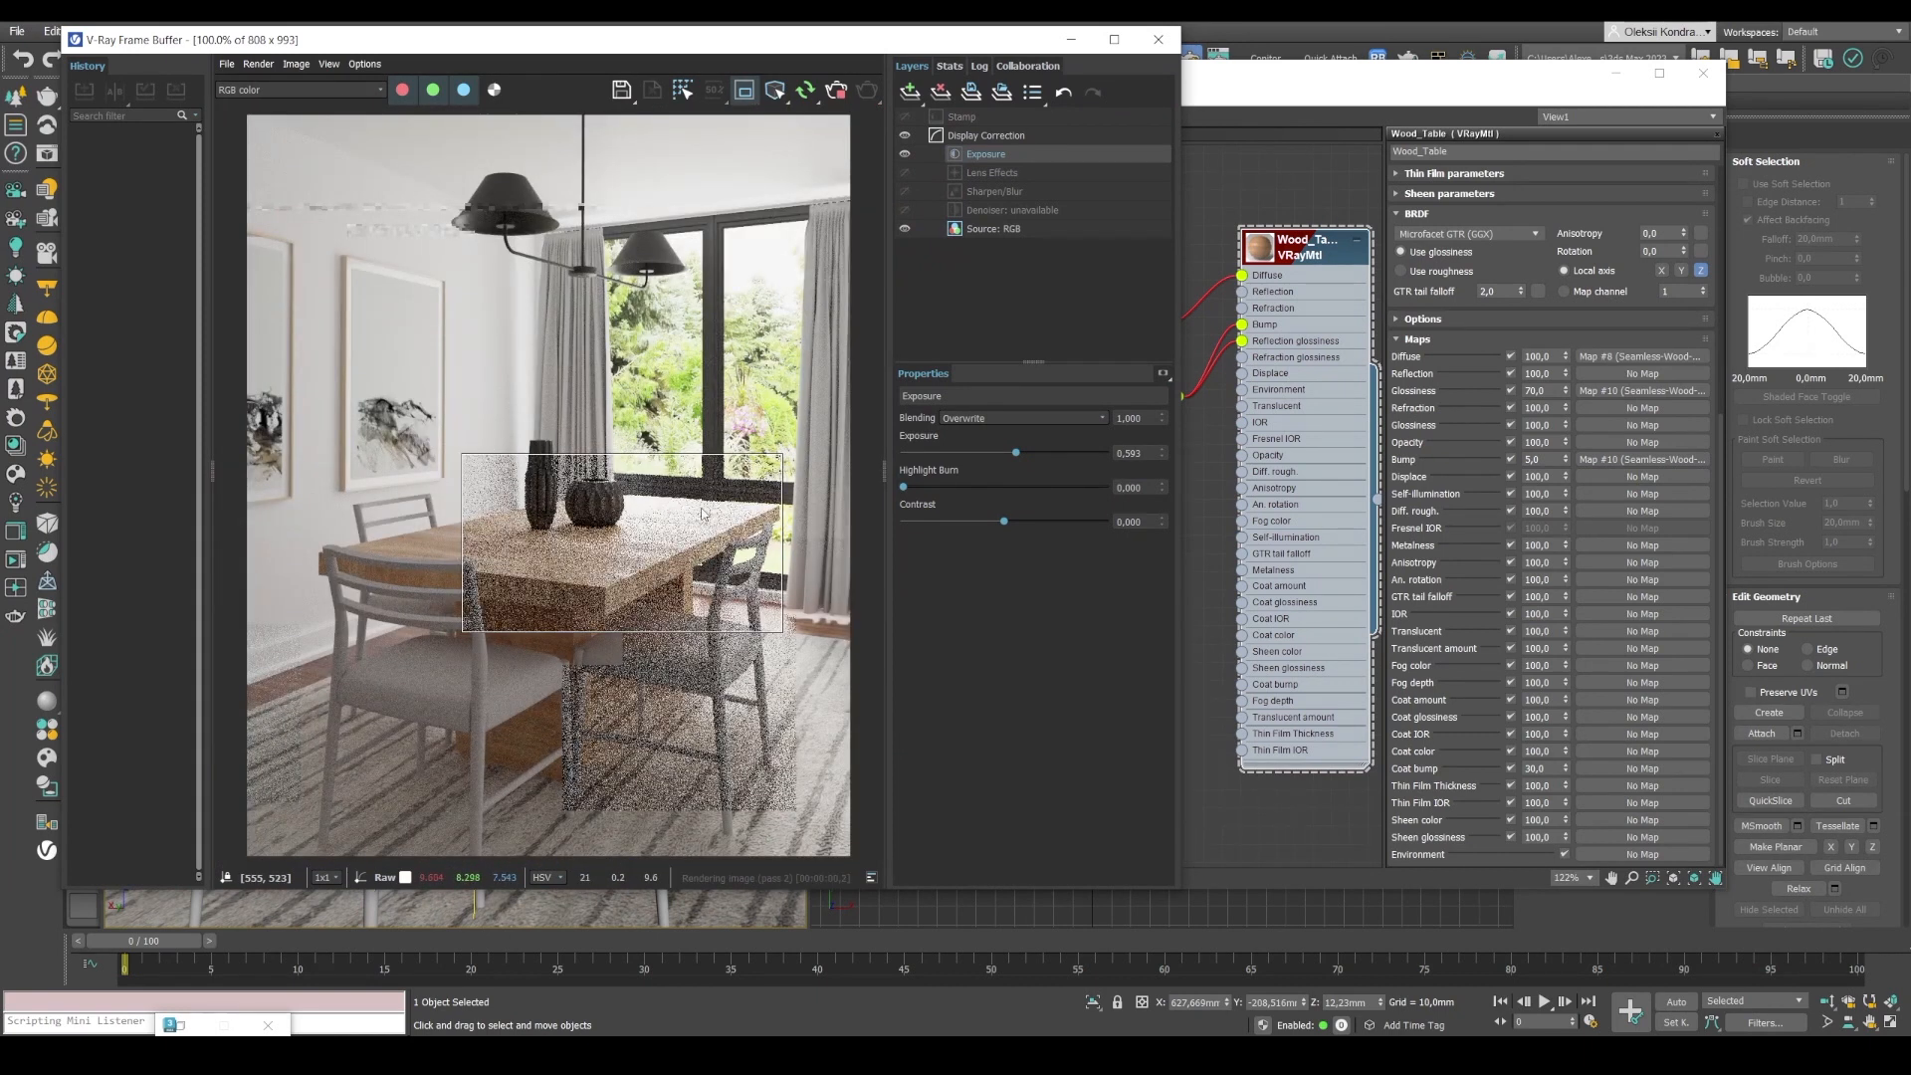
Turn off Affect specular on the VRaySun, comparing the tabletop render with the option on and off.
left_click(1615, 73)
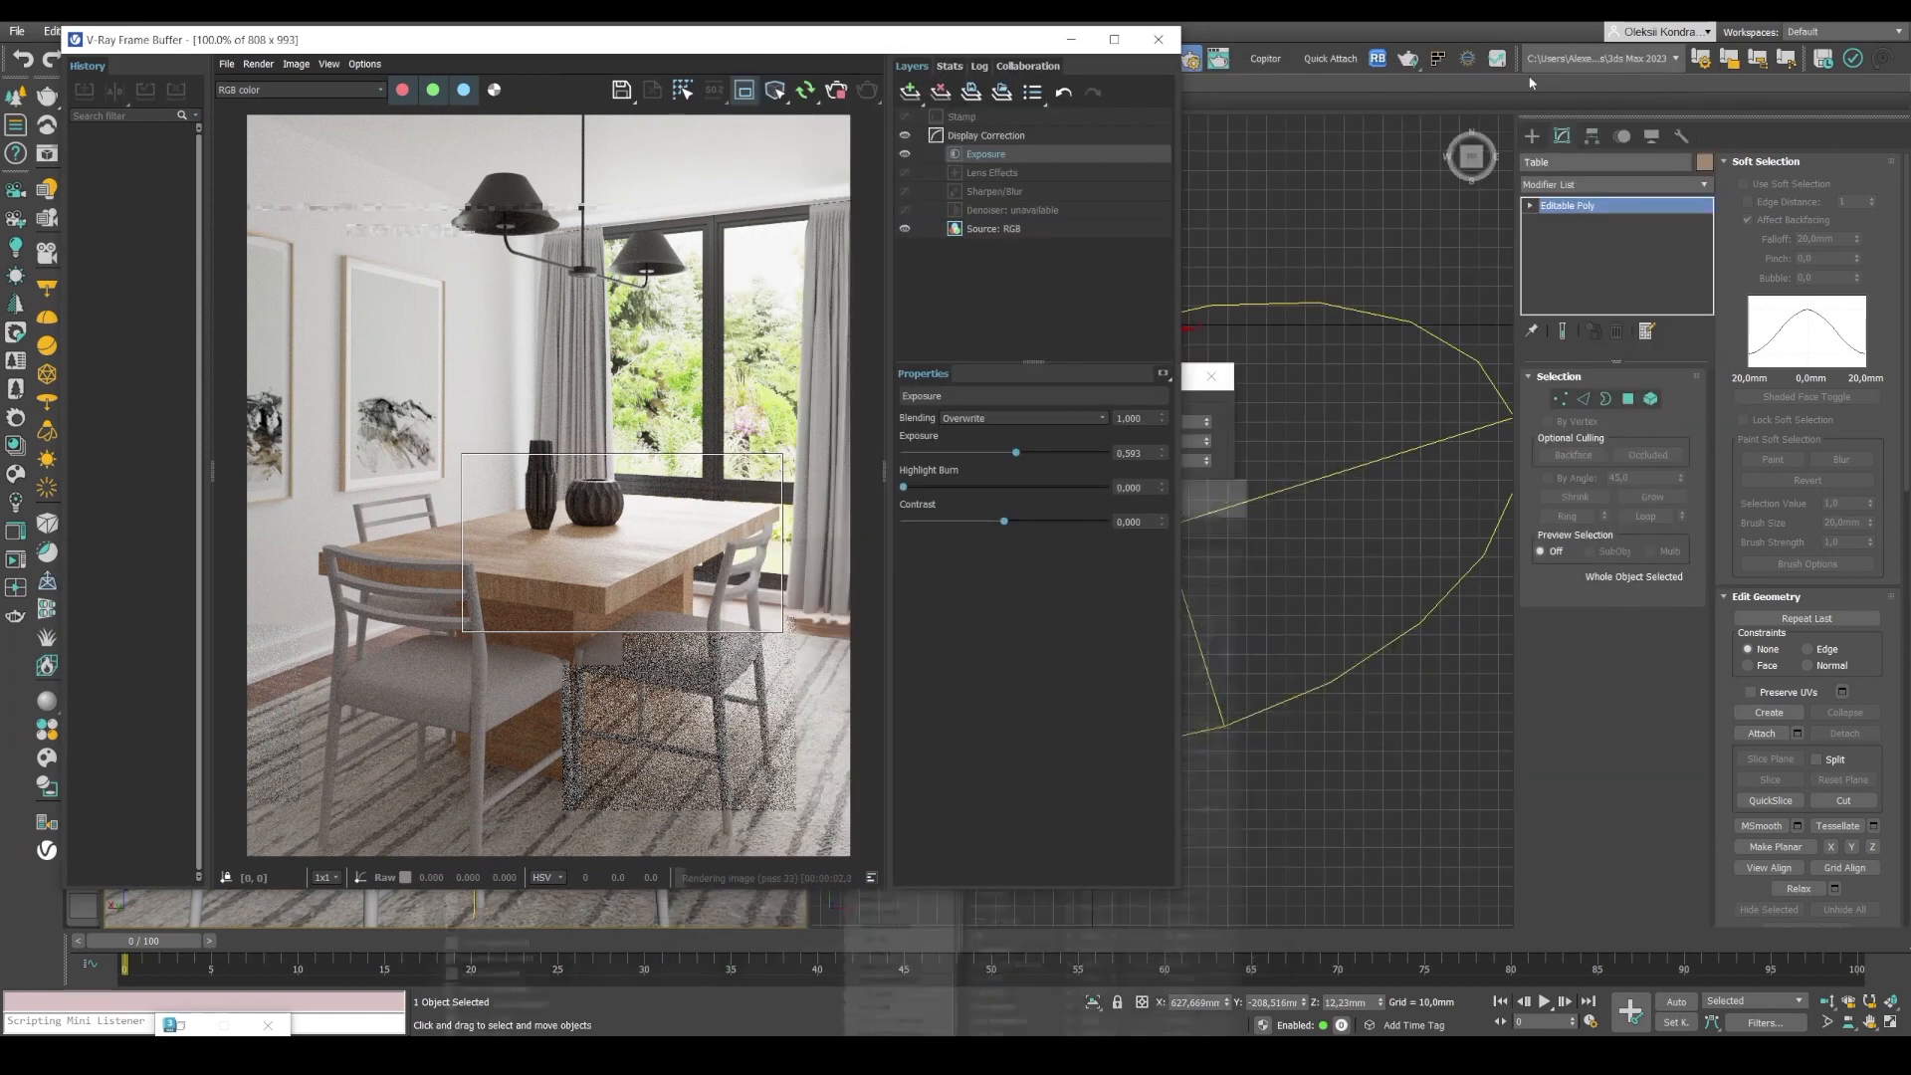
left_click(1321, 305)
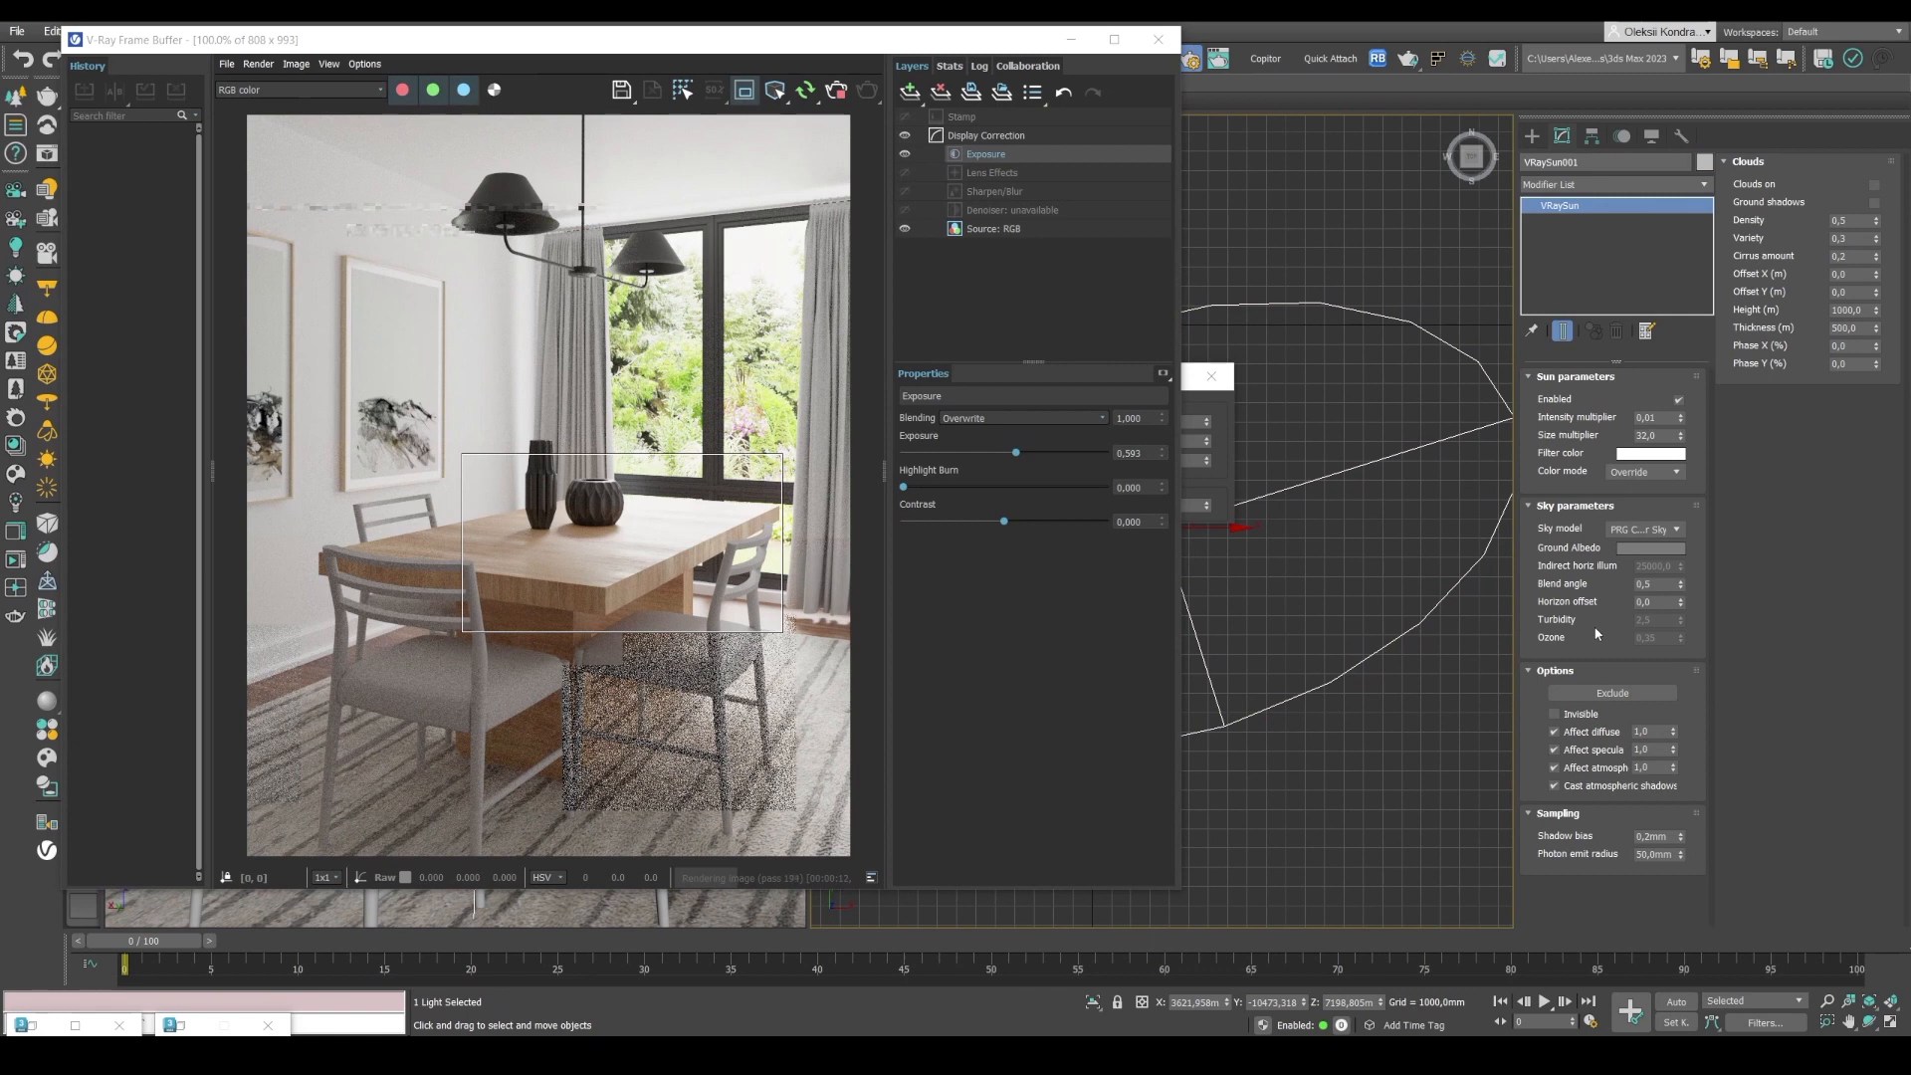
left_click(1608, 751)
scroll(654, 525, "up", 1)
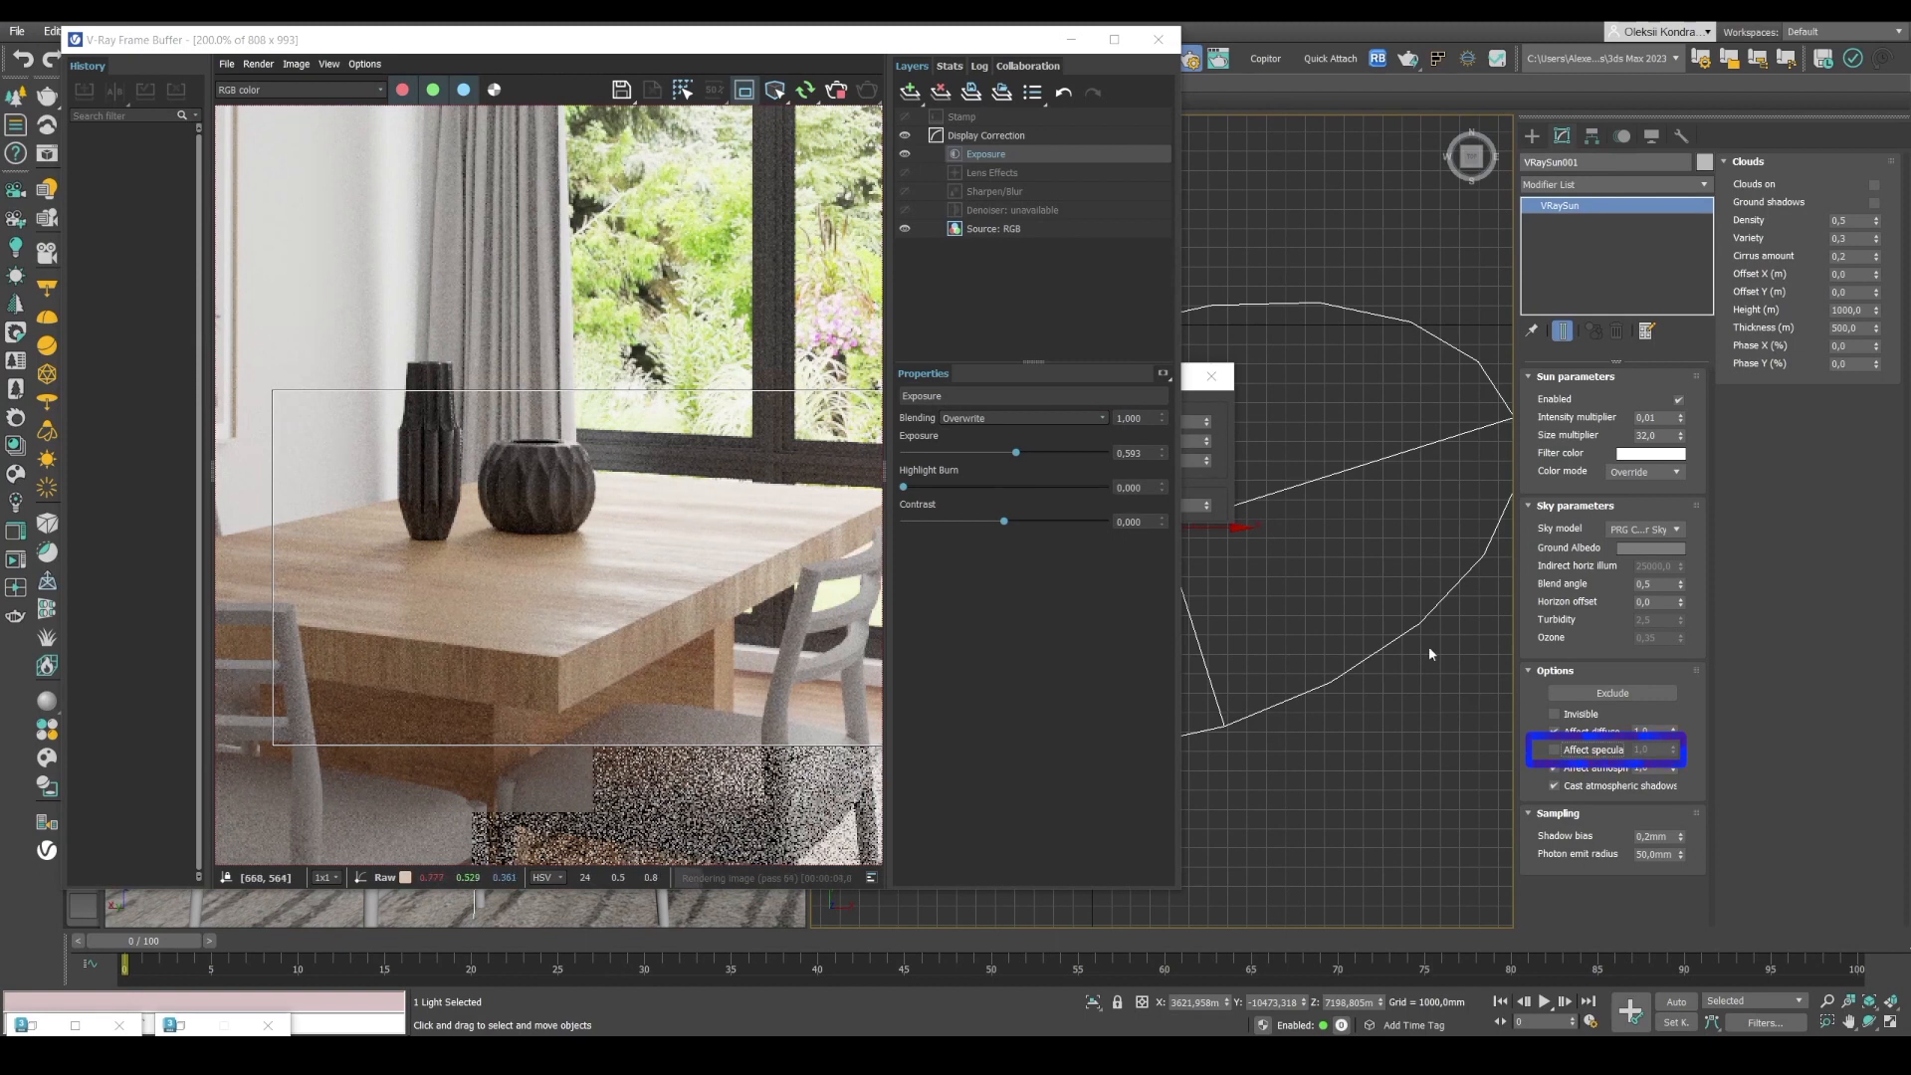
left_click(1572, 752)
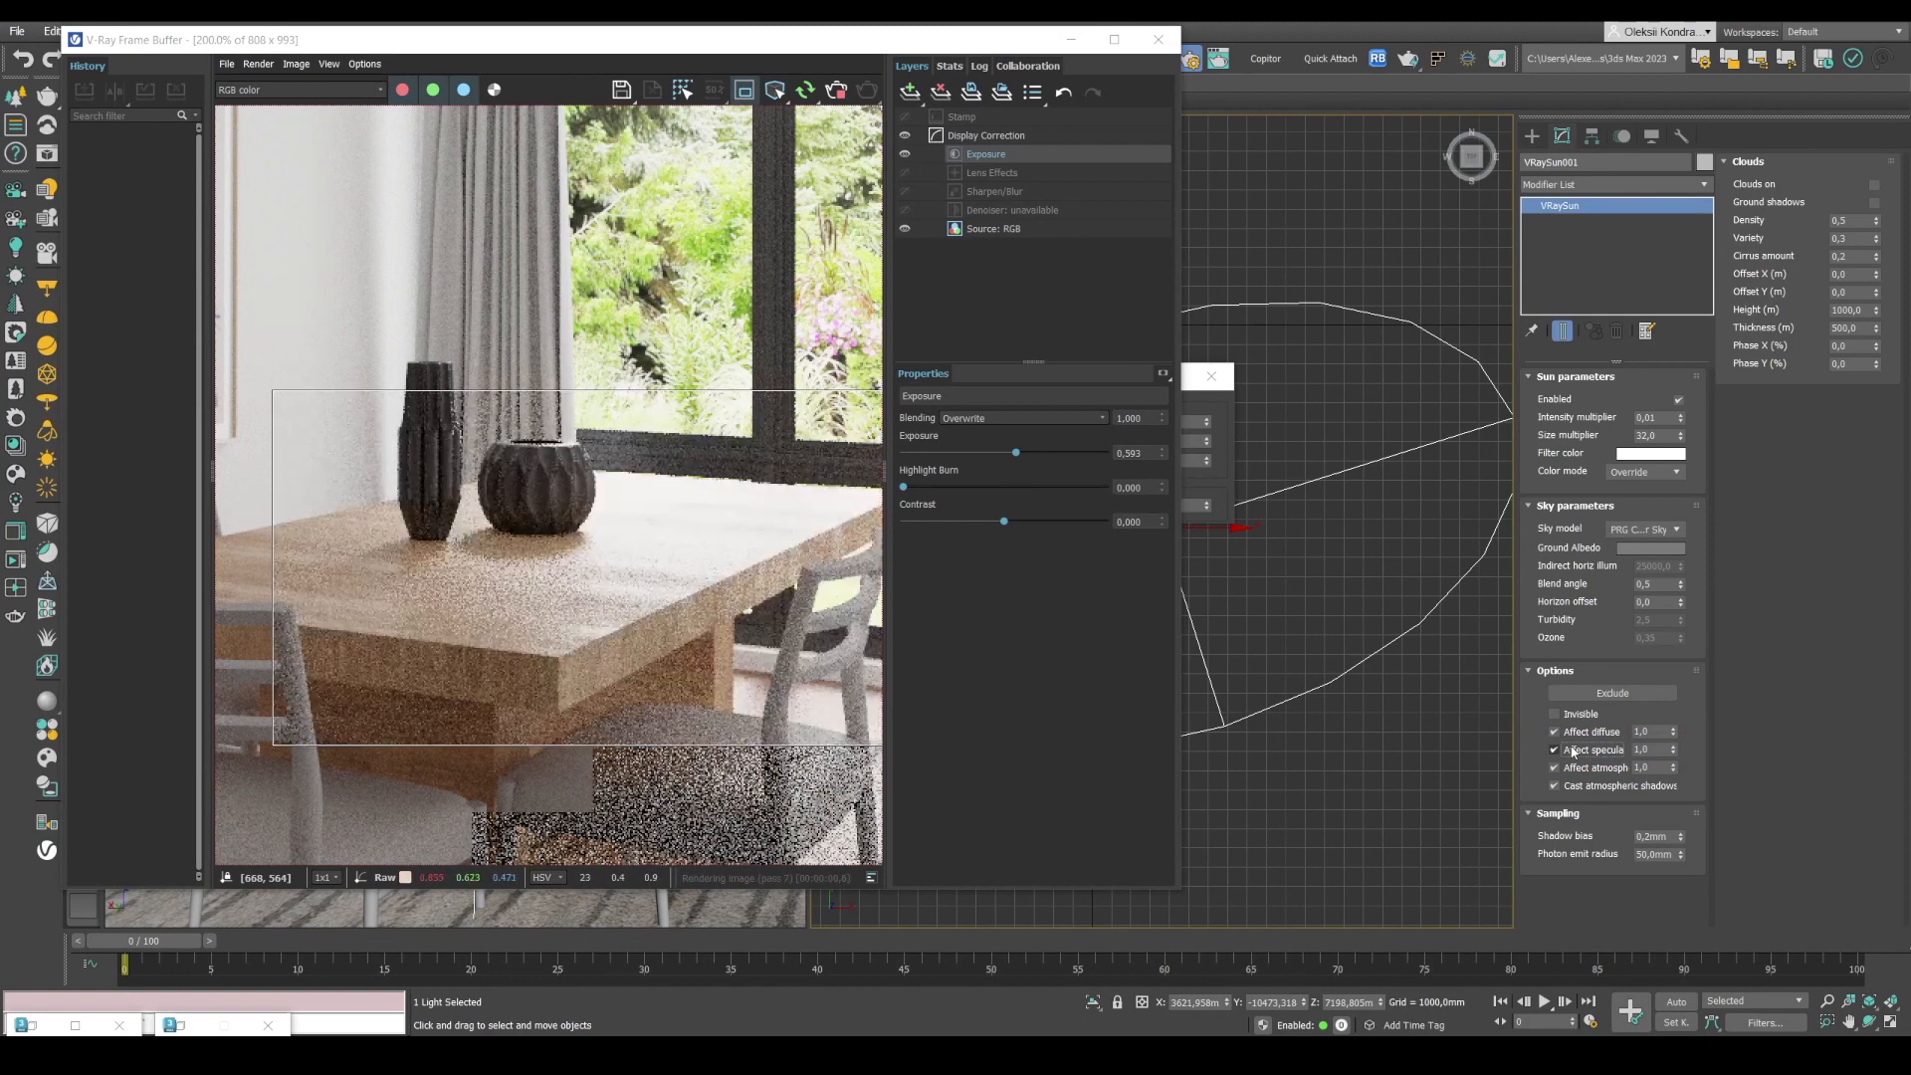
left_click(1575, 750)
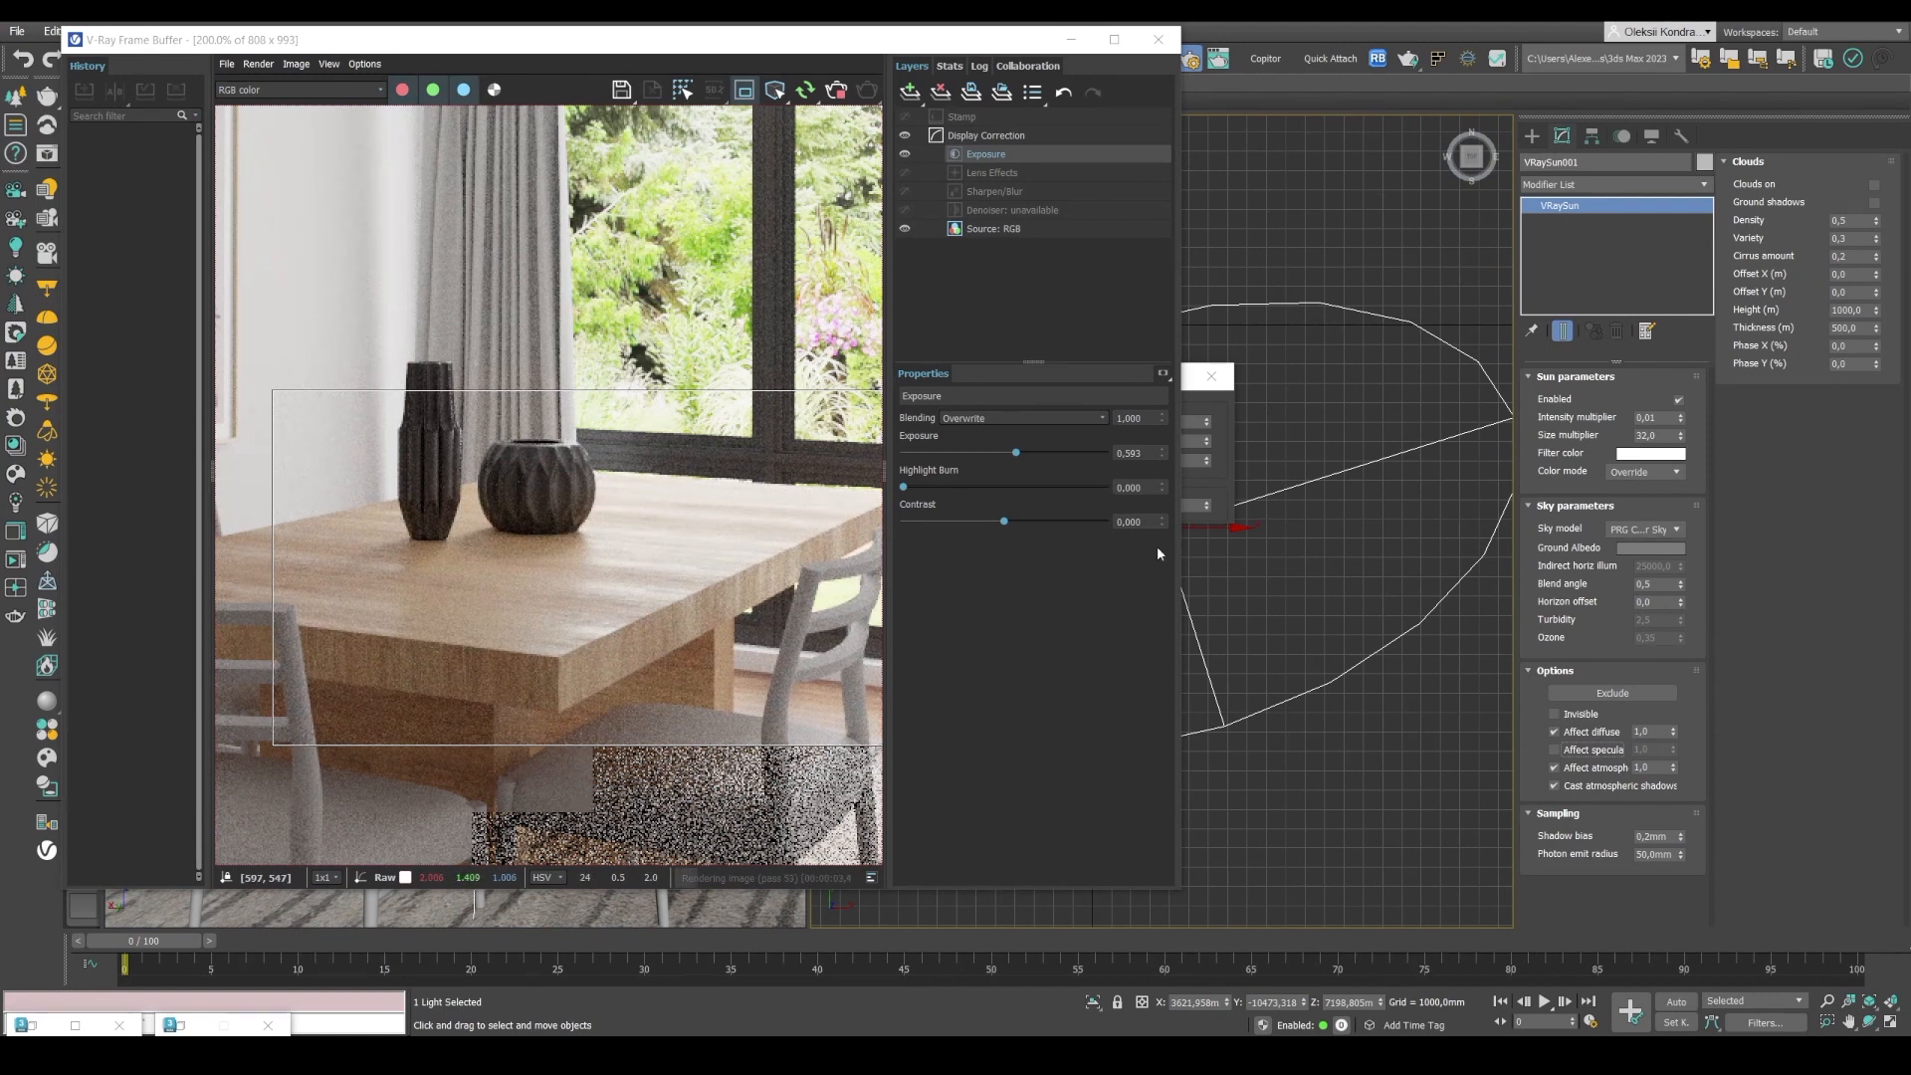
Try the window VRayLight with Affect specular off to compare the tabletop reflections, and turn it back on.
scroll(1391, 518, "down", 2)
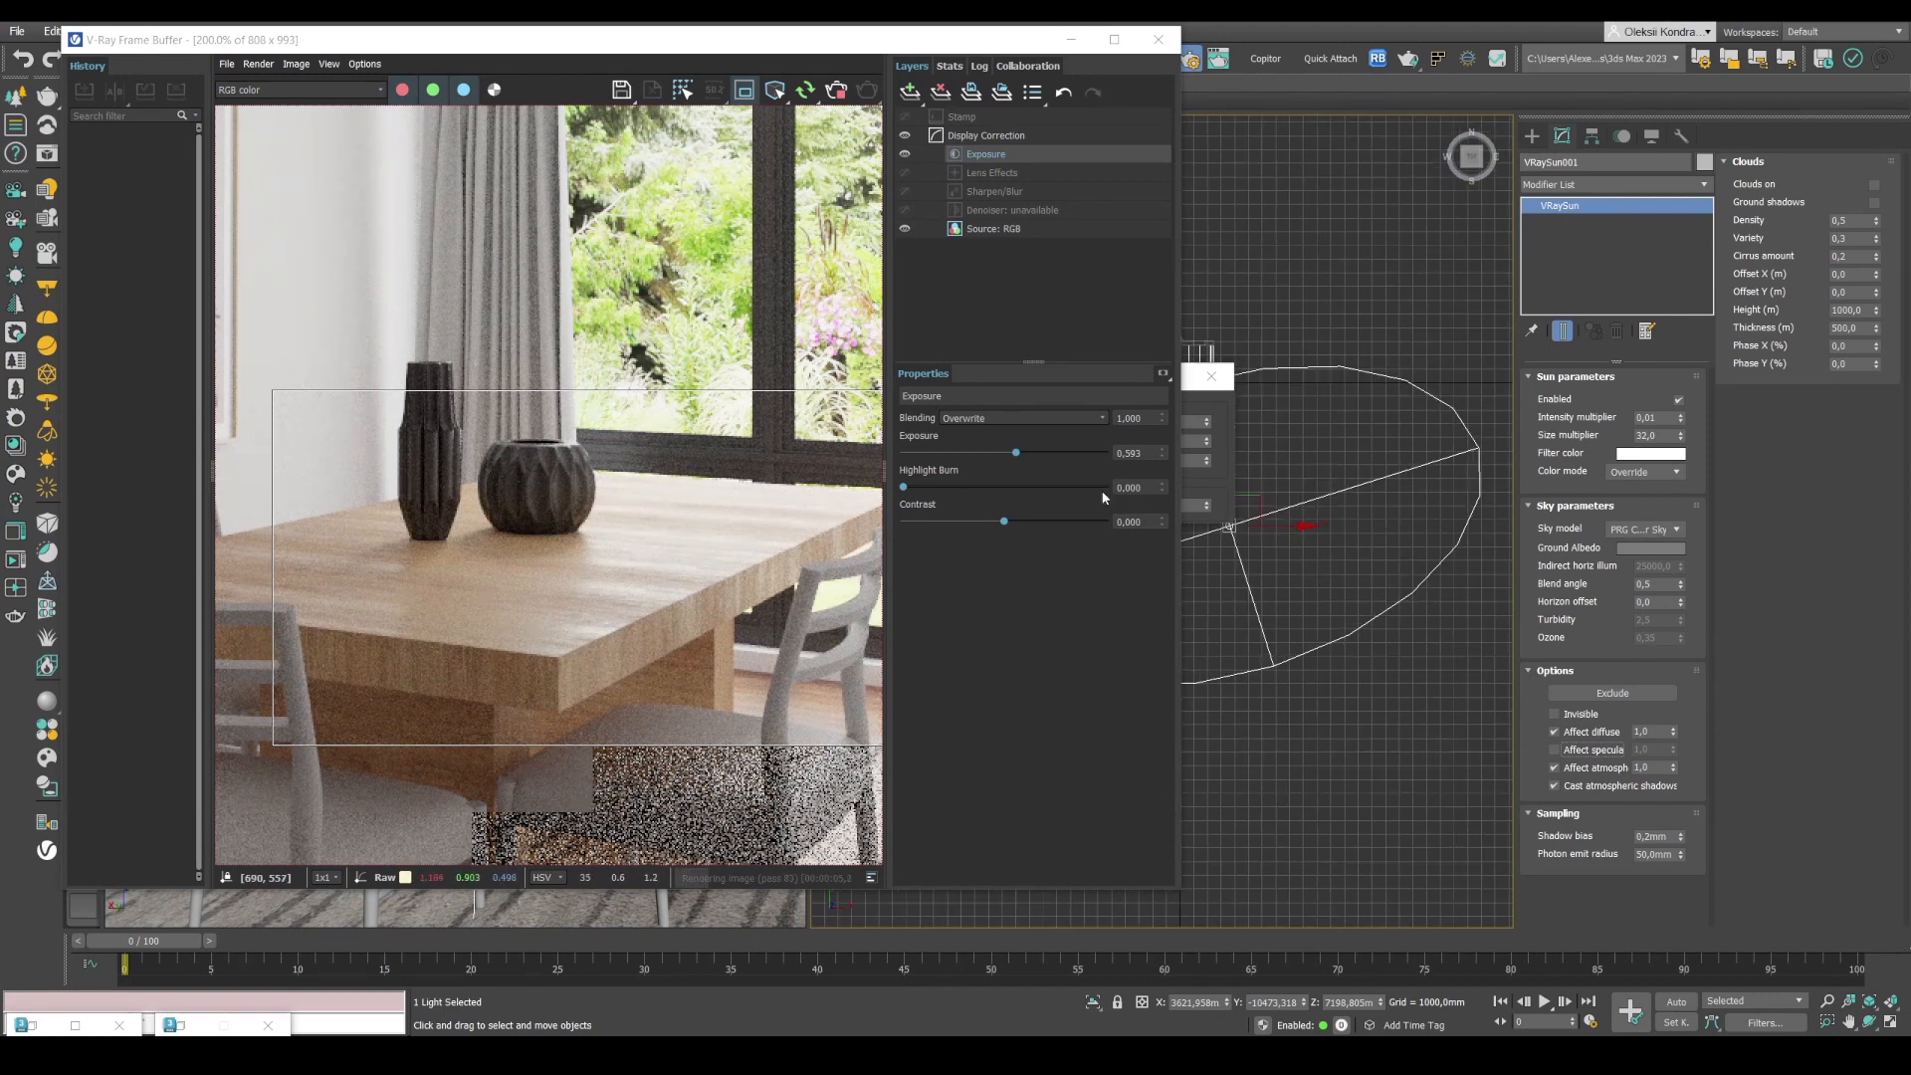
scroll(1298, 433, "up", 6)
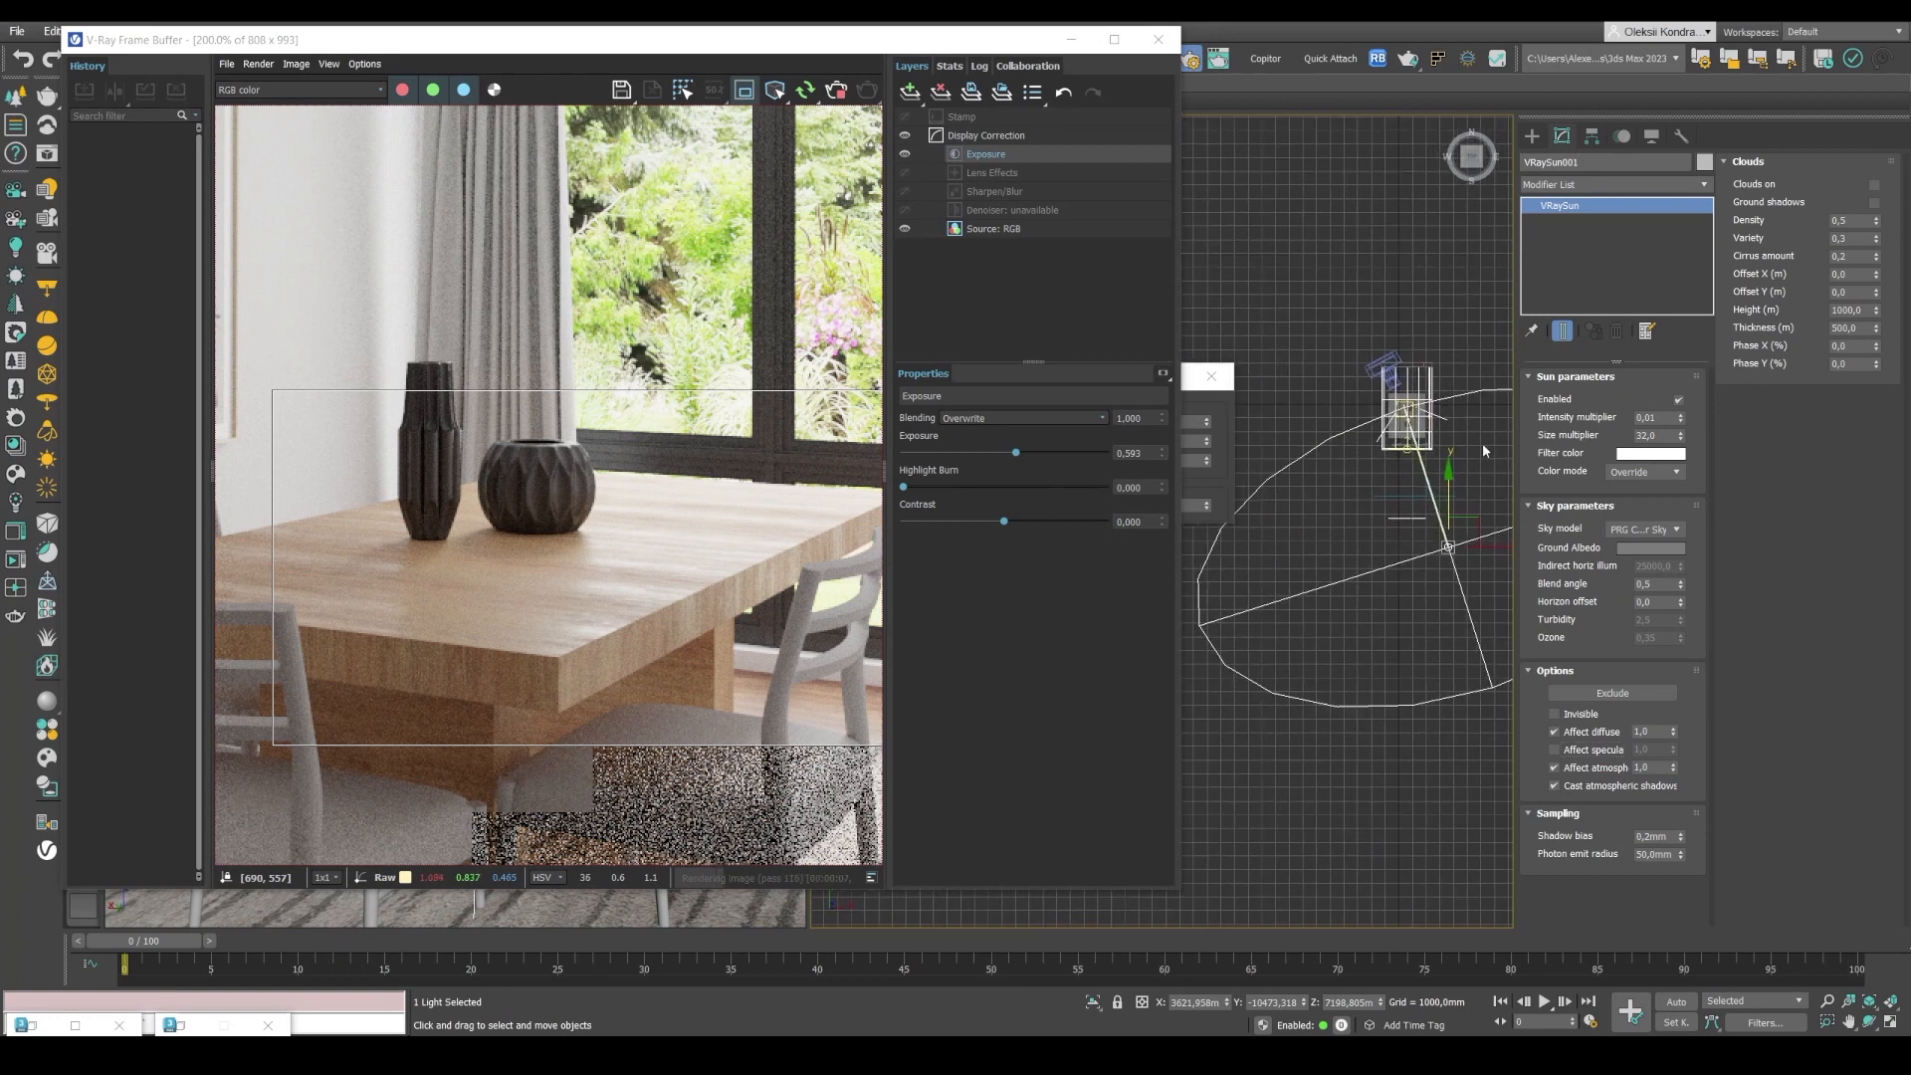
left_click(1252, 472)
scroll(1254, 472, "up", 4)
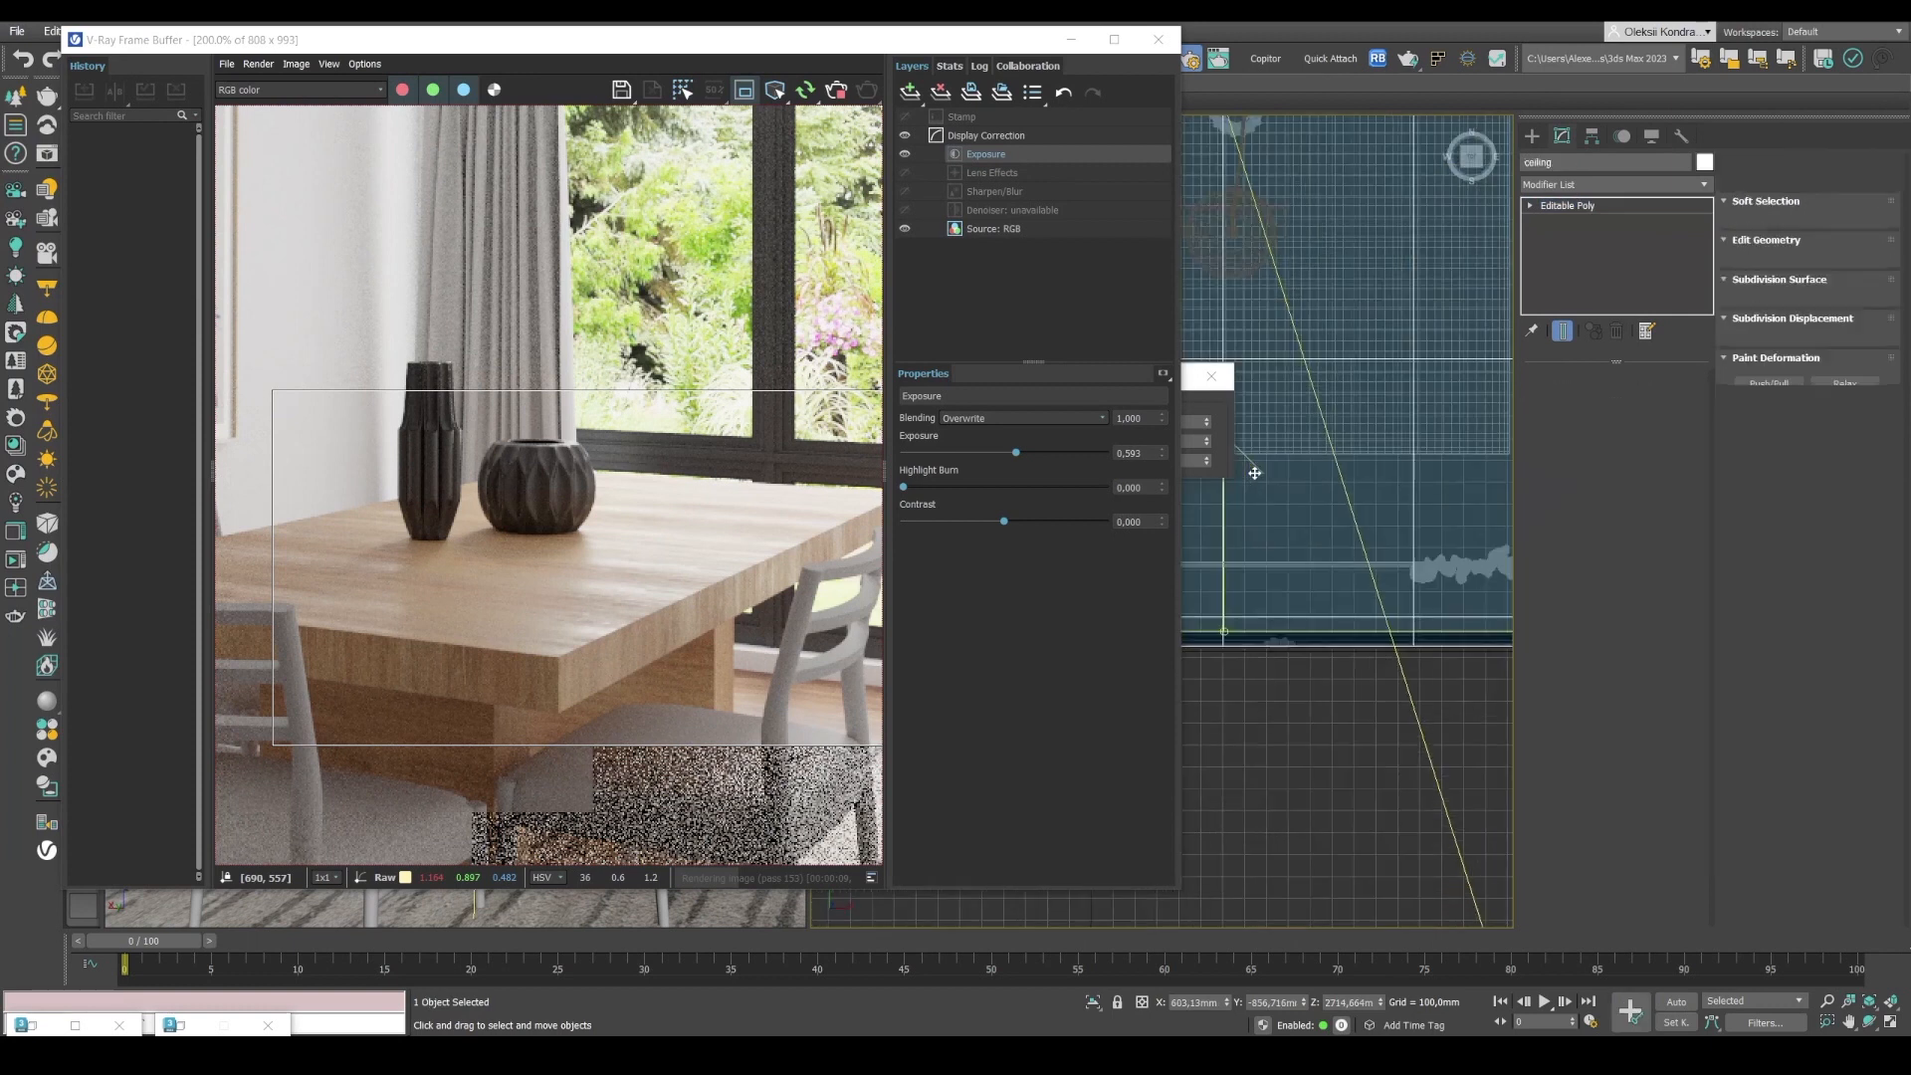
left_click(1301, 718)
left_click(1260, 468)
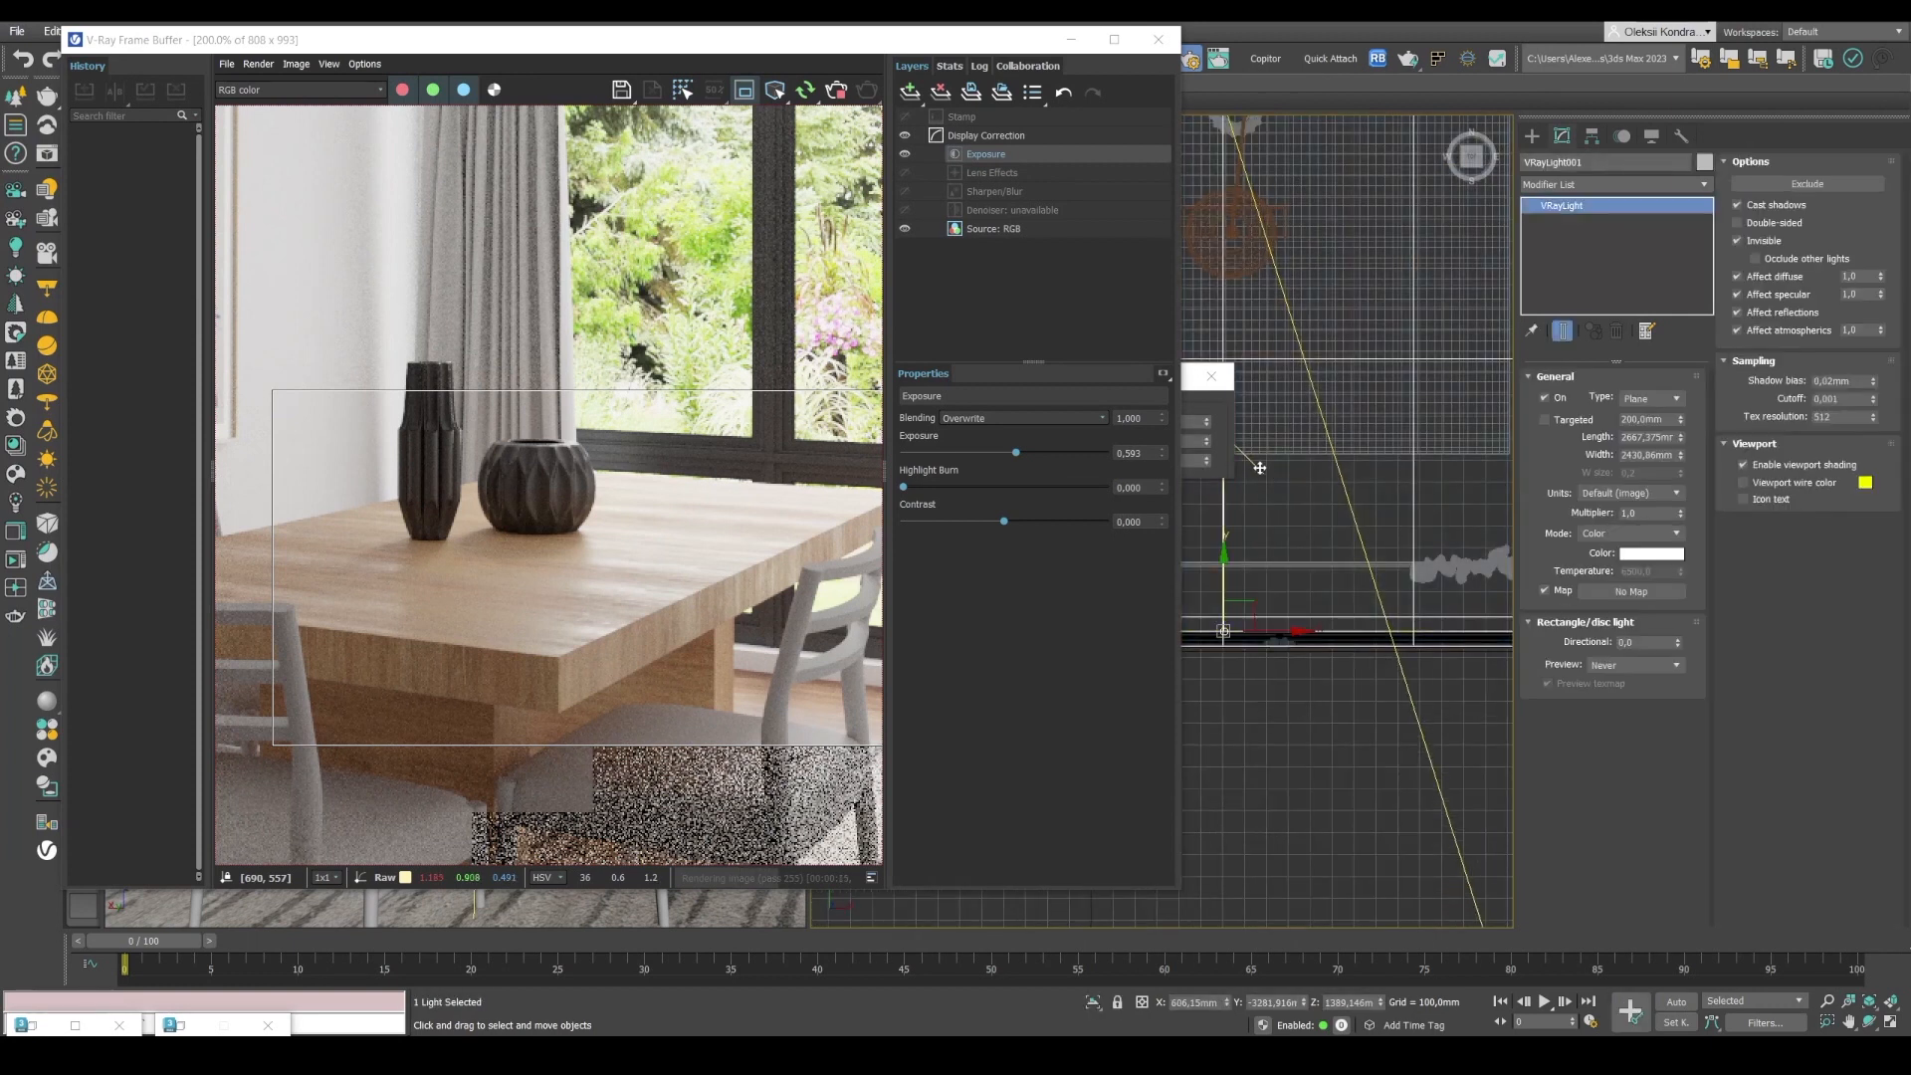
left_click(1782, 295)
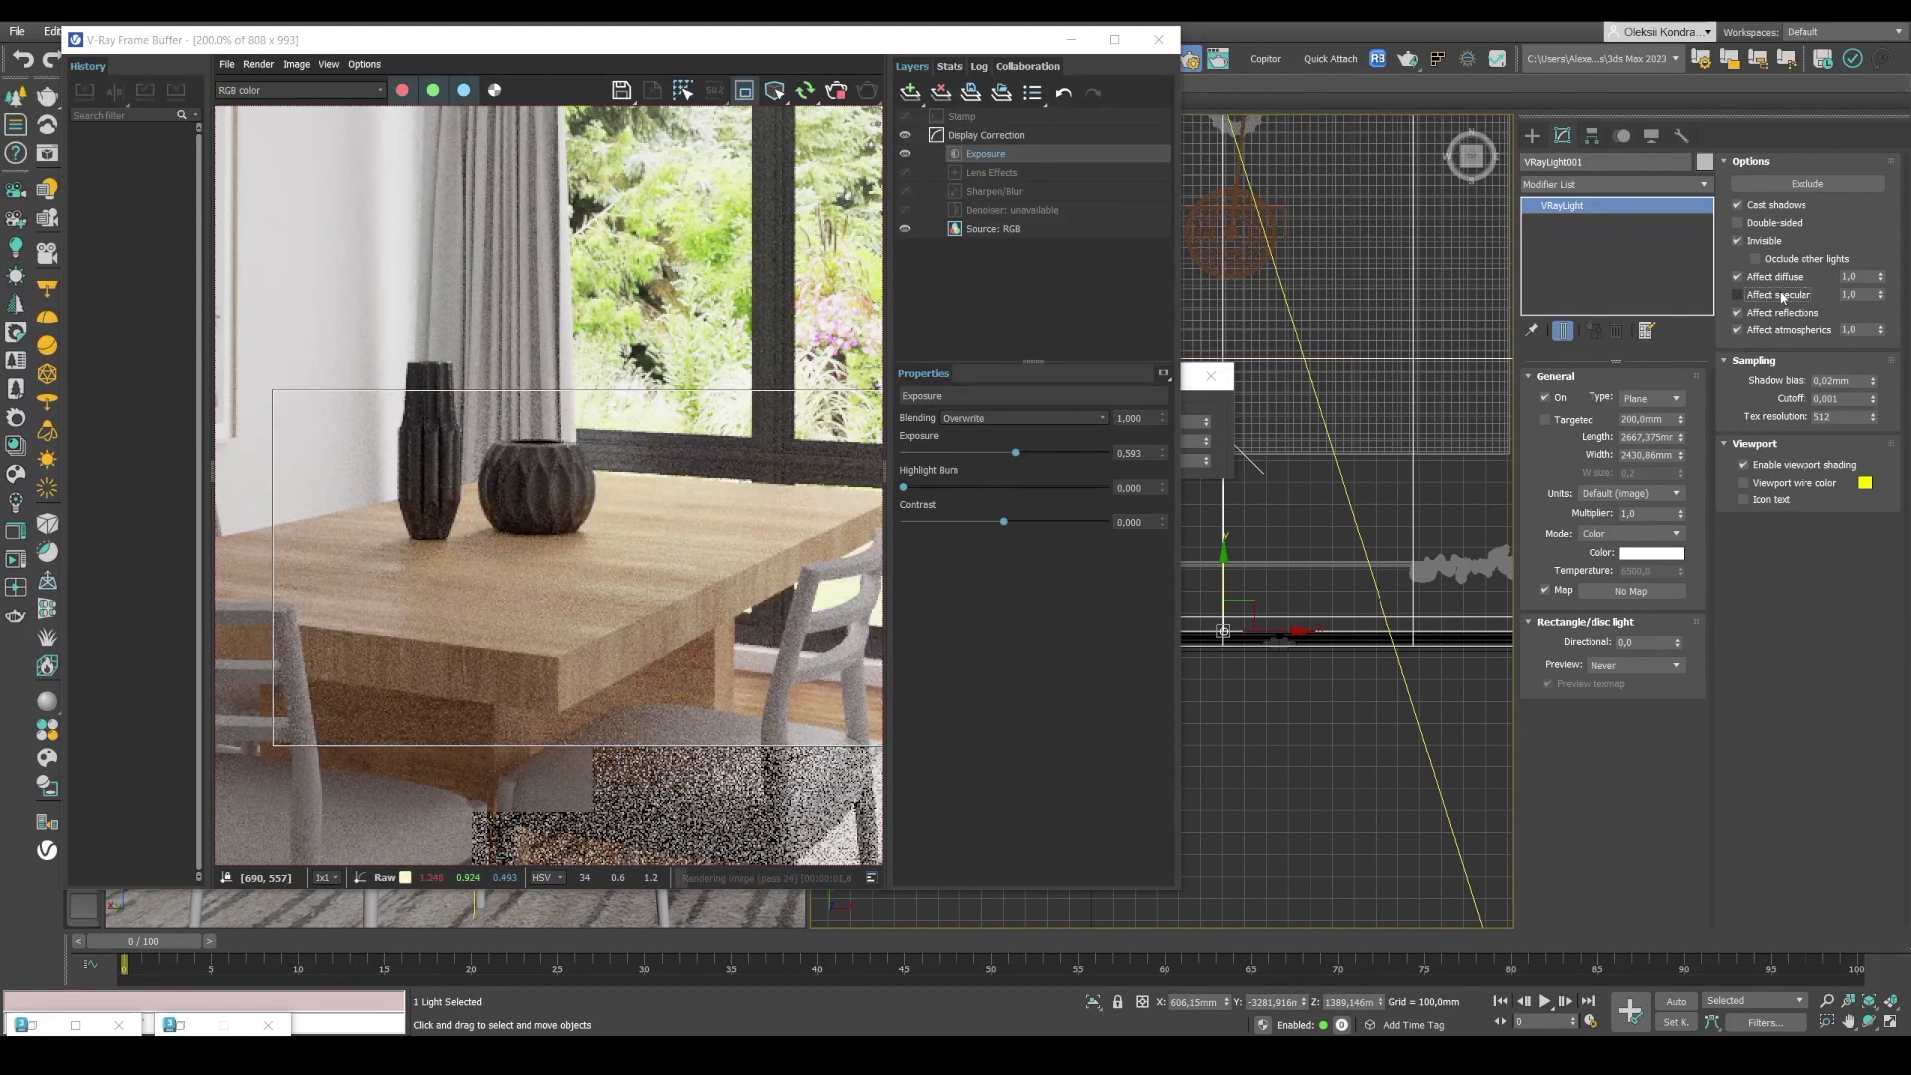
scroll(671, 513, "down", 2)
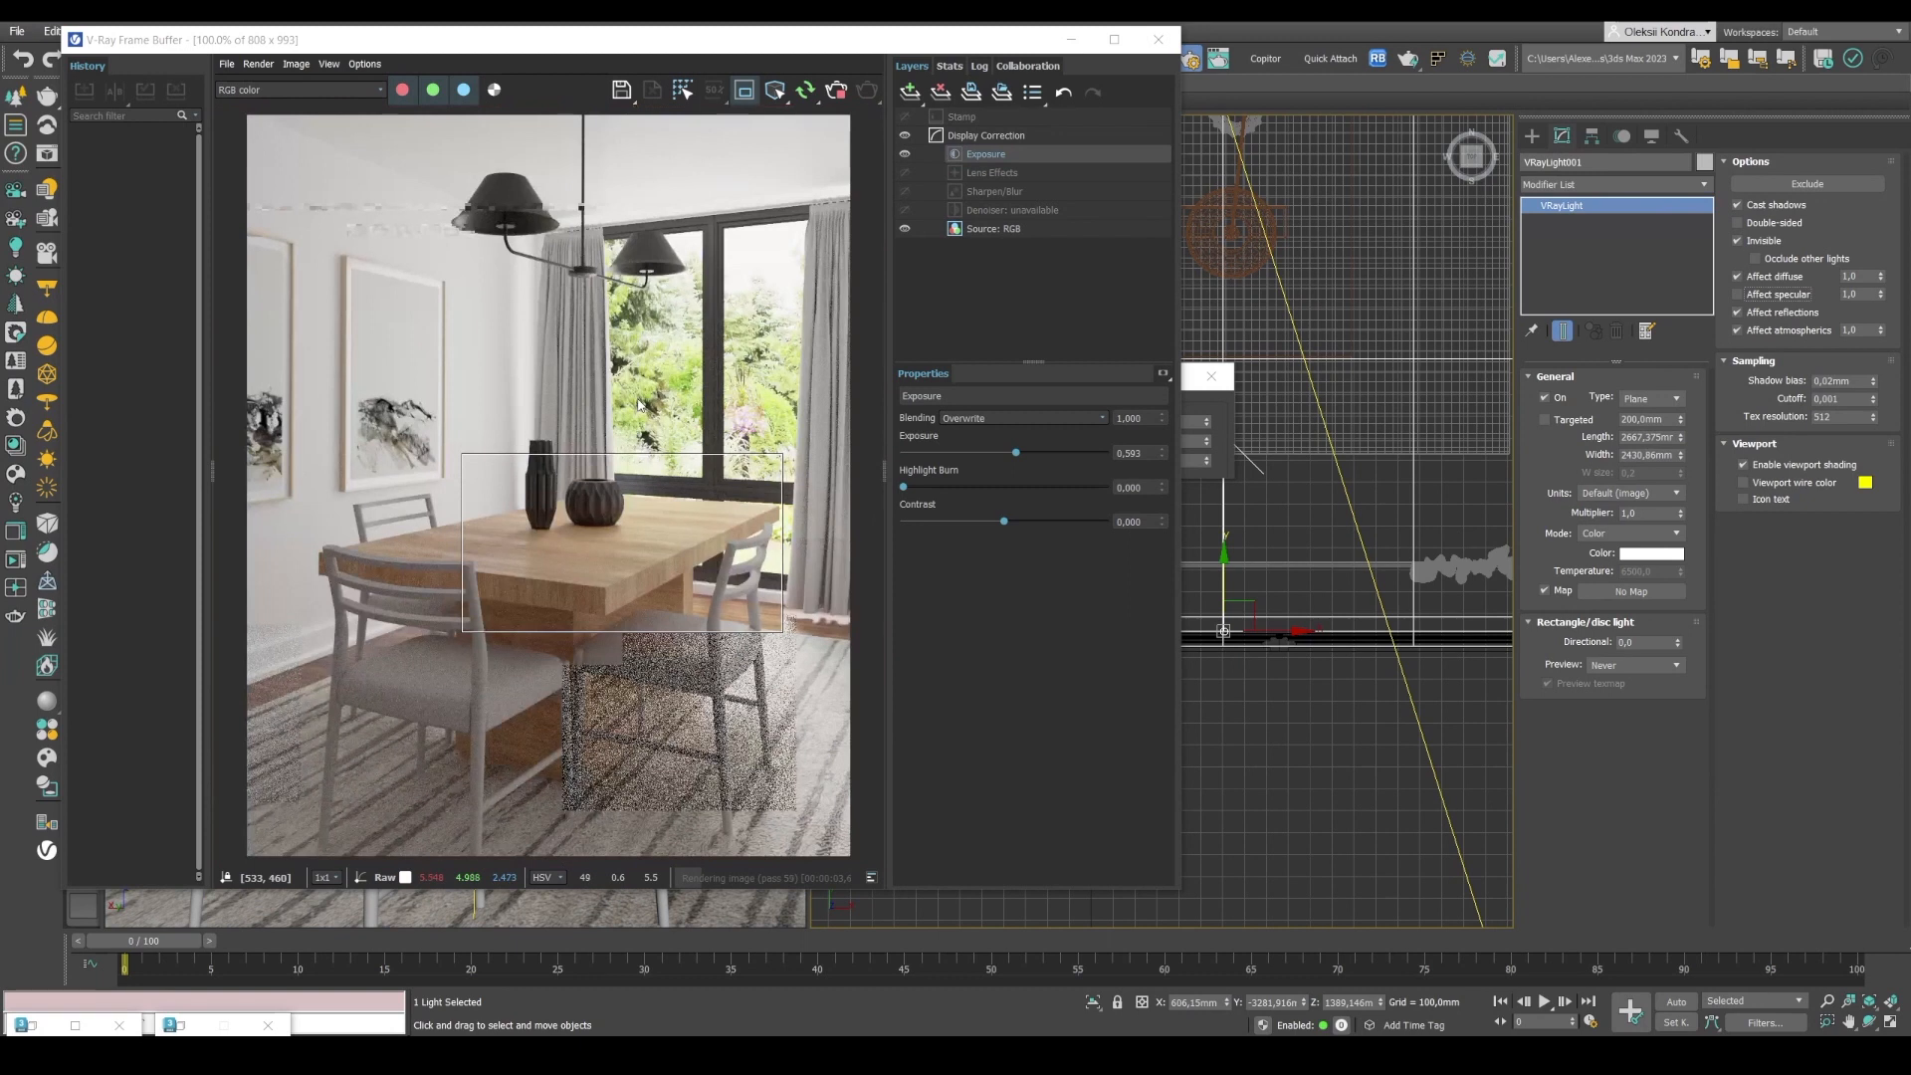
left_click(1759, 295)
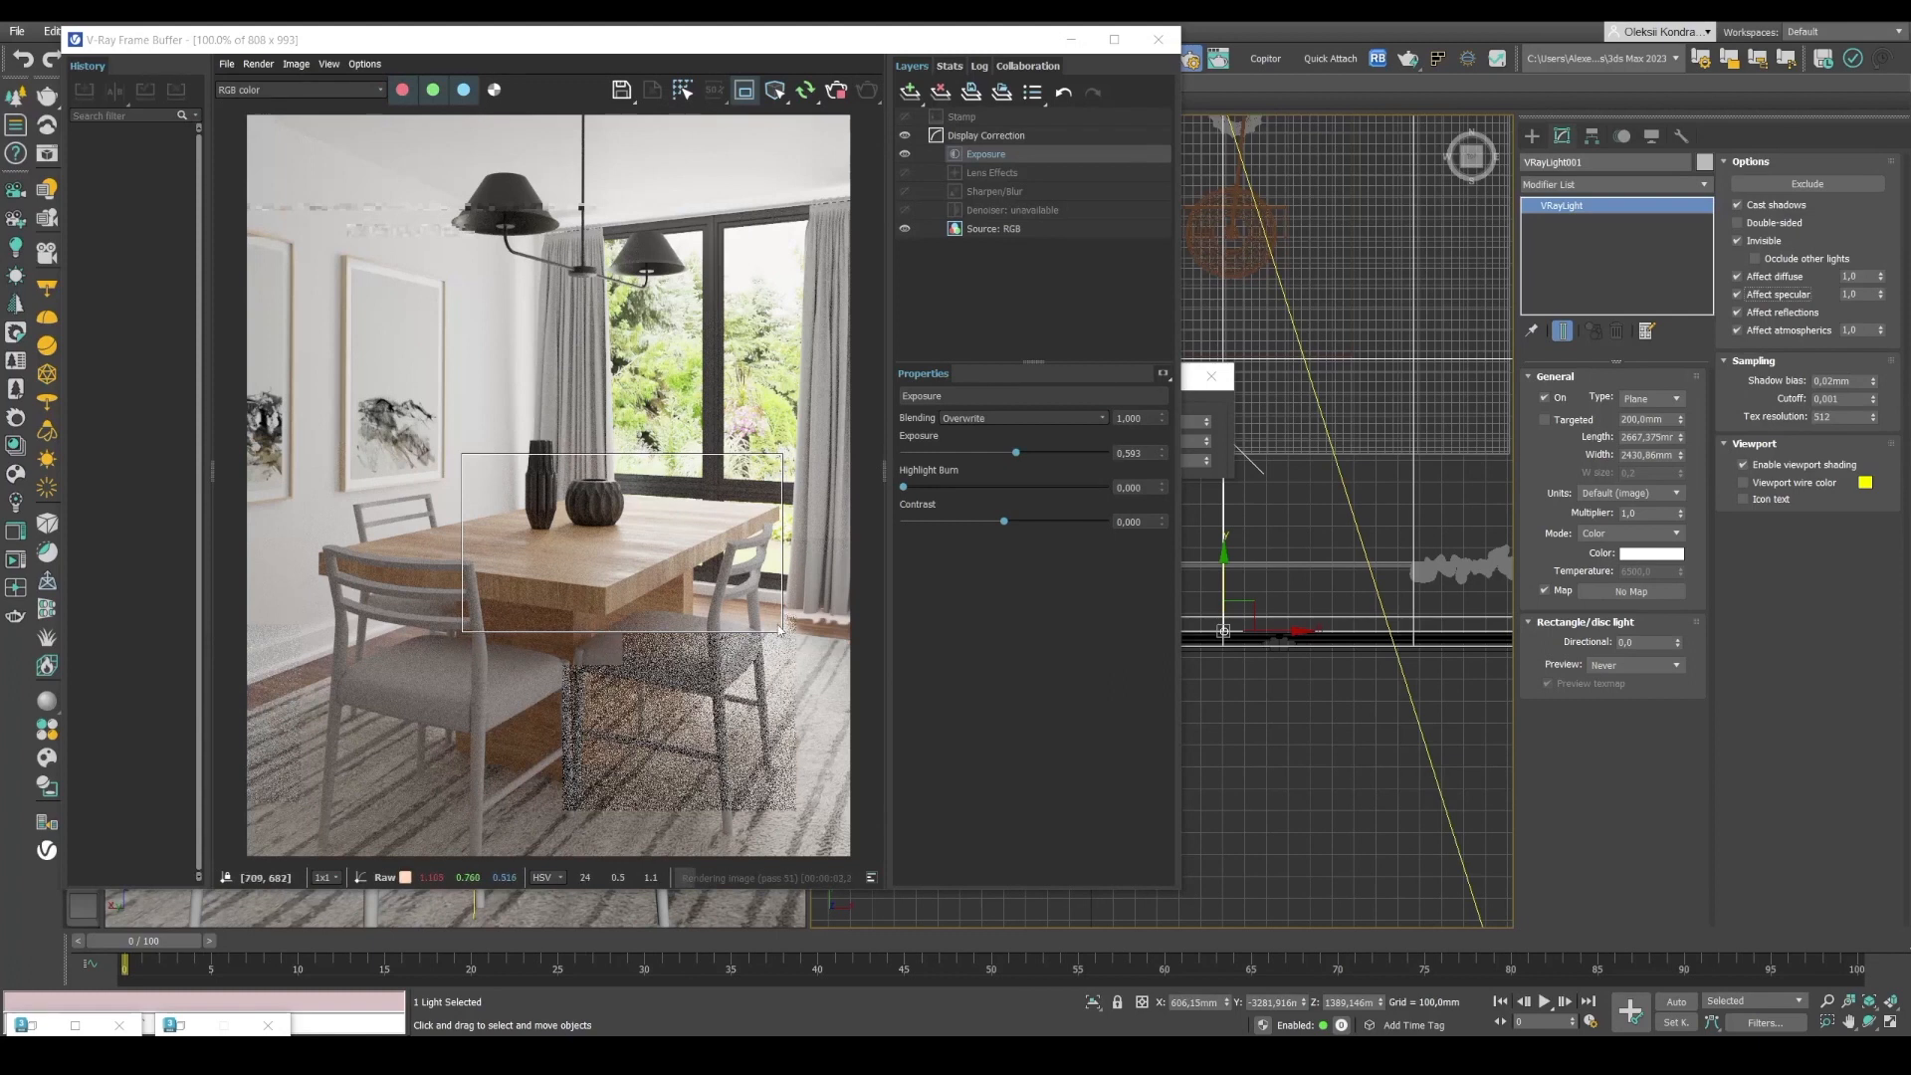
Set the render region around the front chair and table base, and delete the two side chairs in the plan view.
left_click_drag(295, 492, 617, 887)
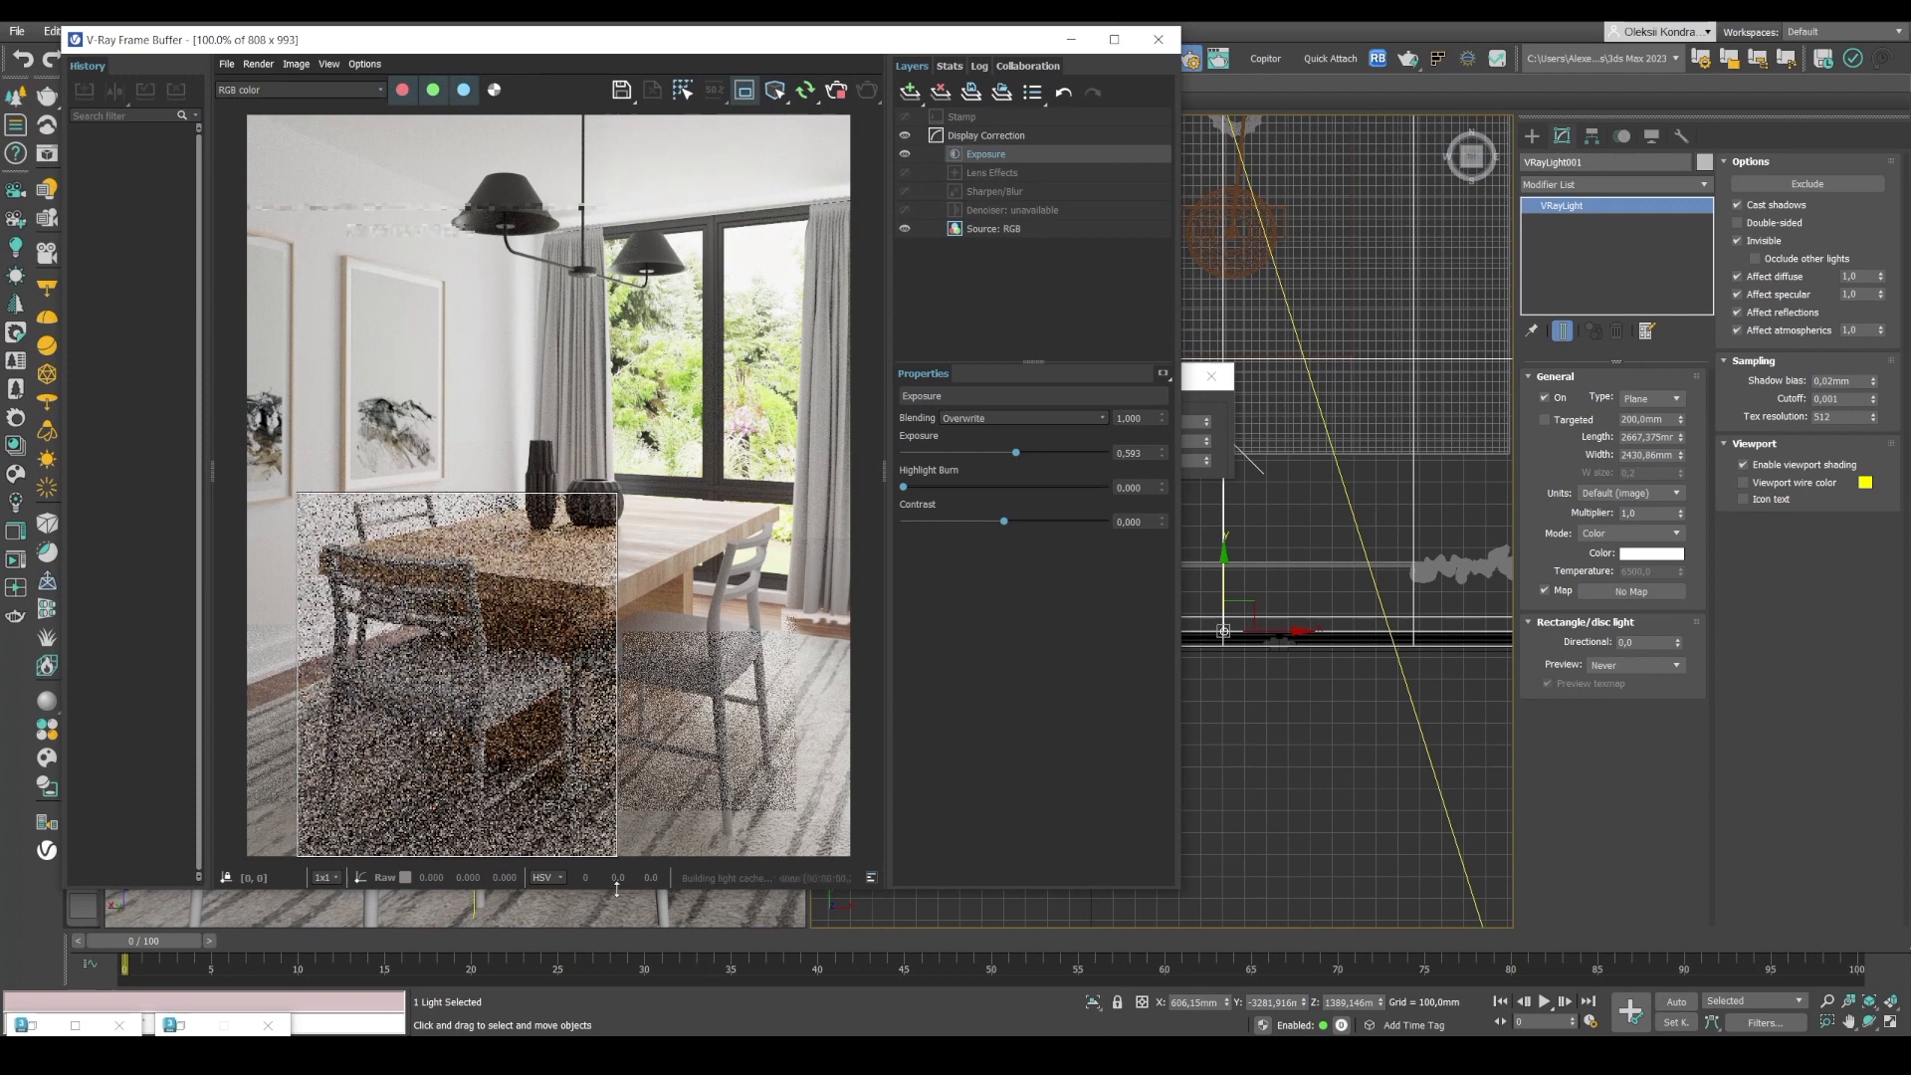
left_click_drag(700, 52, 647, 51)
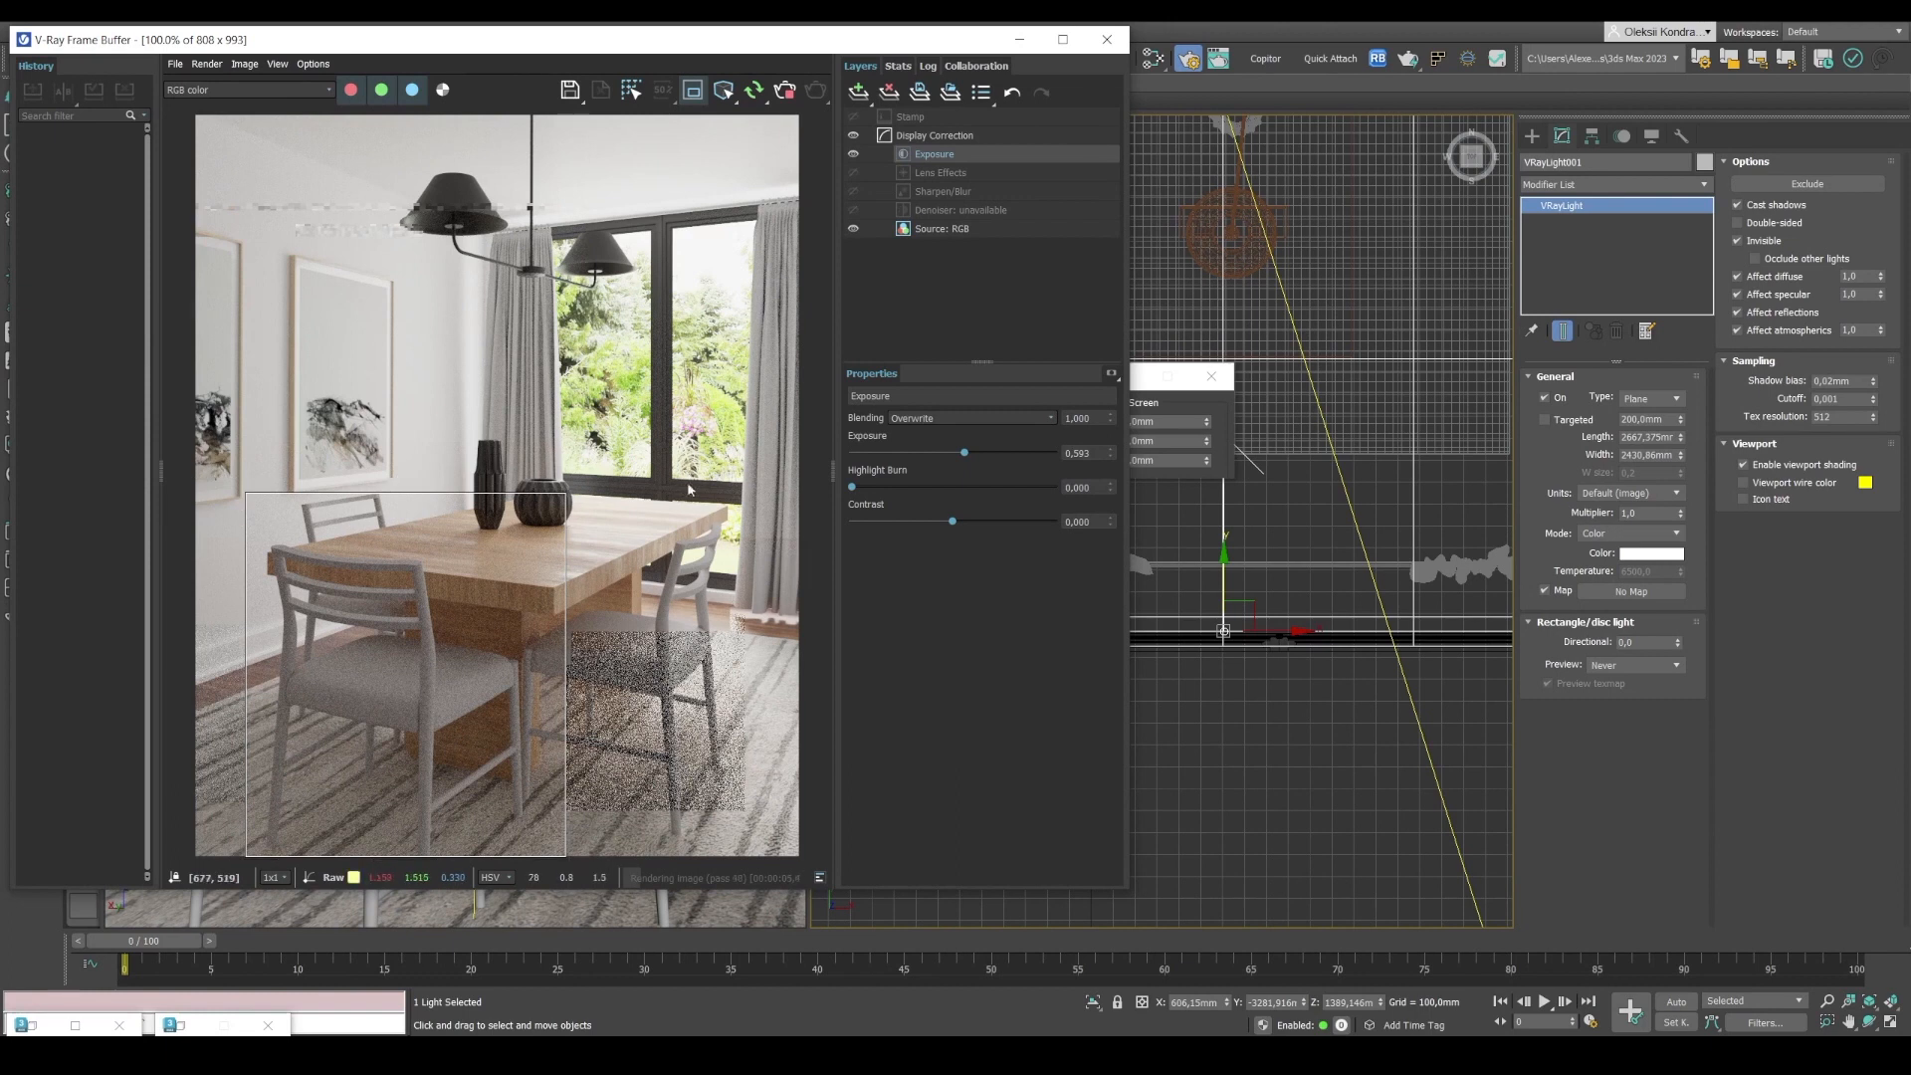
scroll(1315, 300, "down", 6)
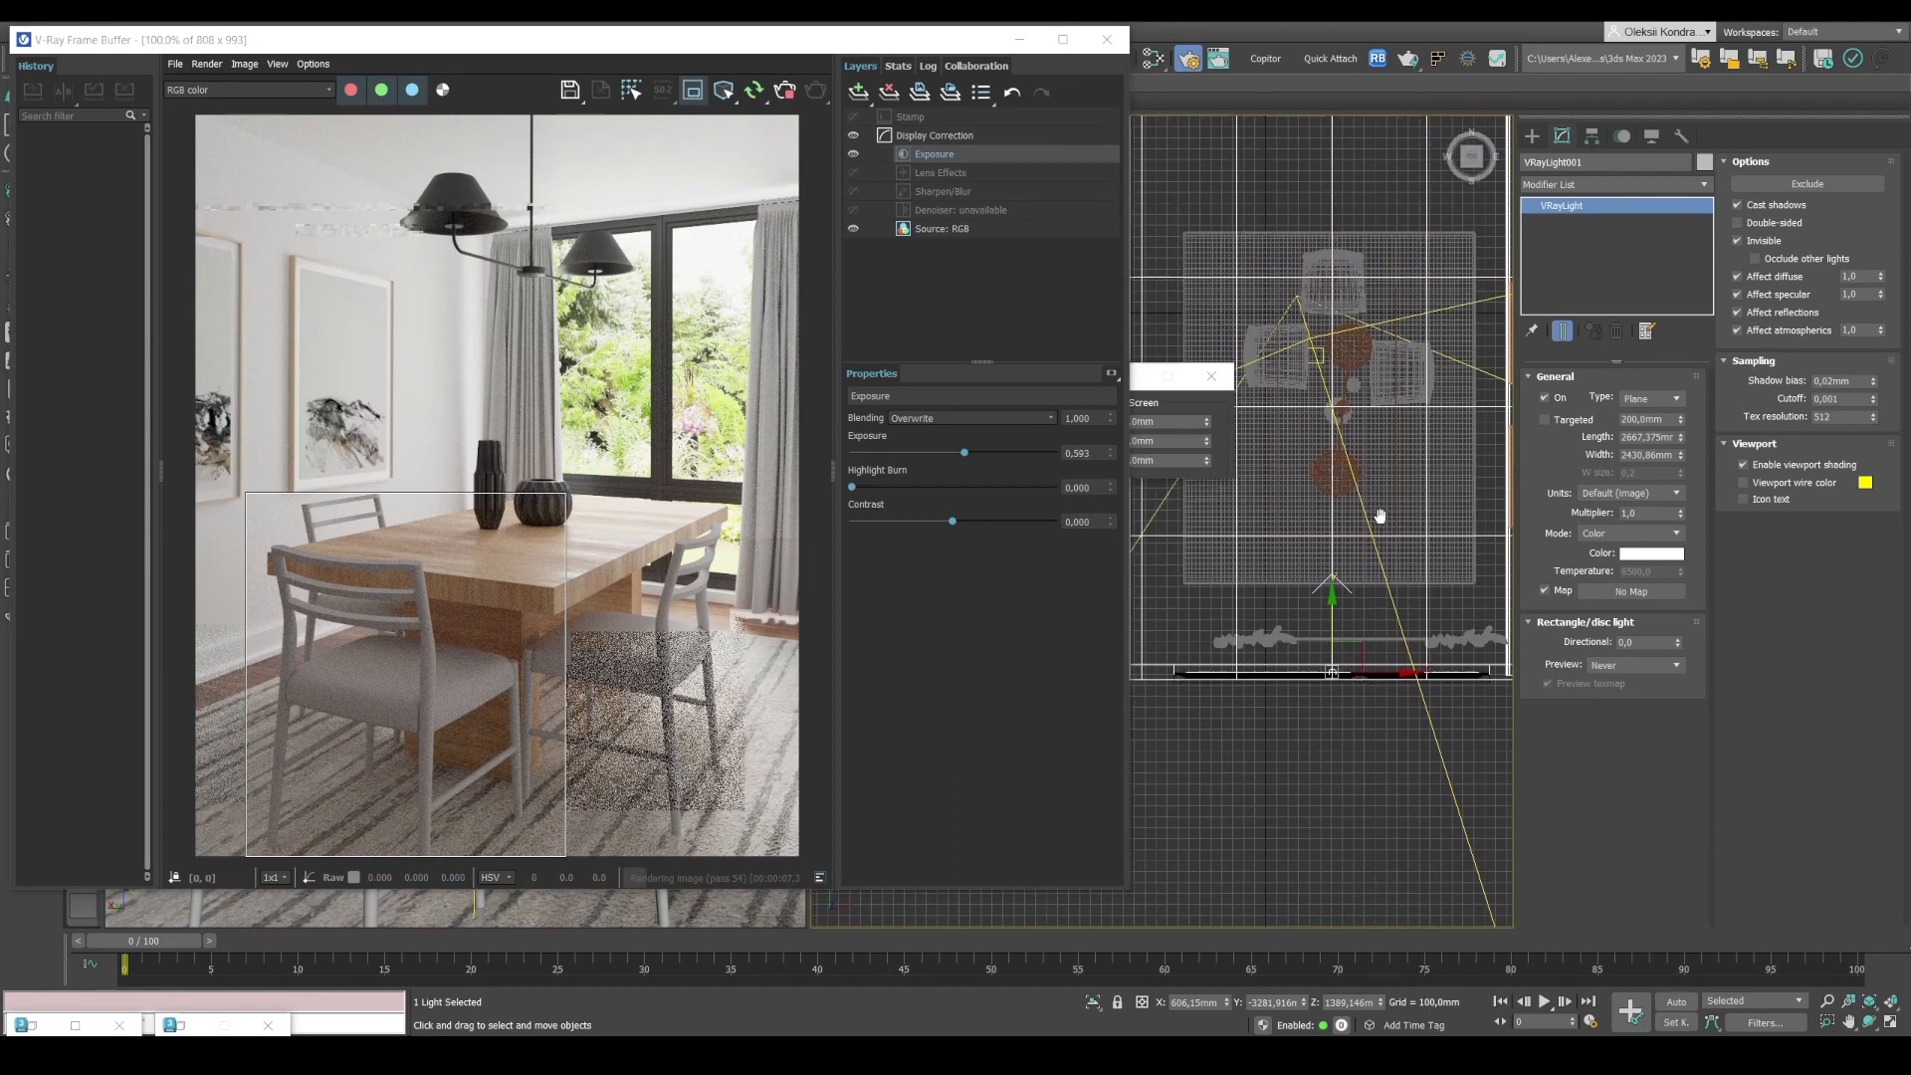
scroll(1320, 465, "up", 3)
left_click(1315, 468)
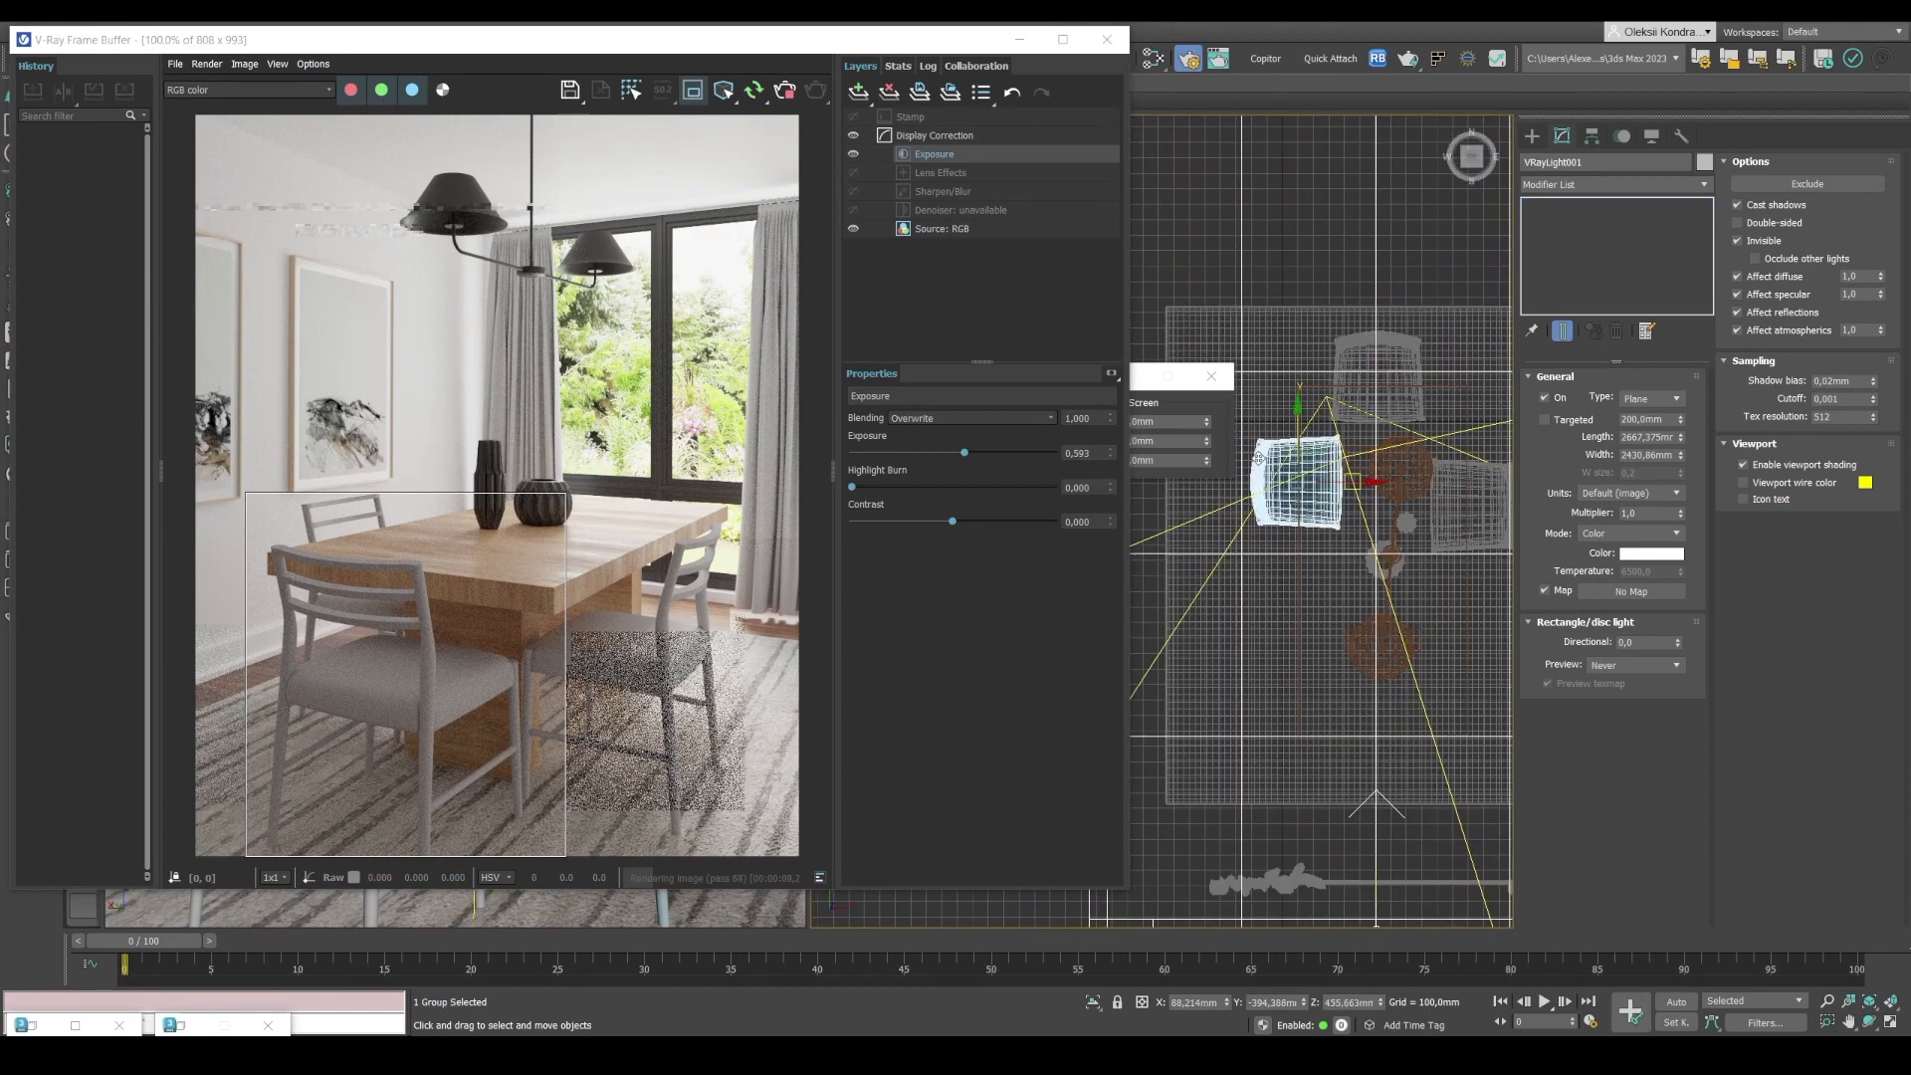
key("Delete")
left_click(1461, 478)
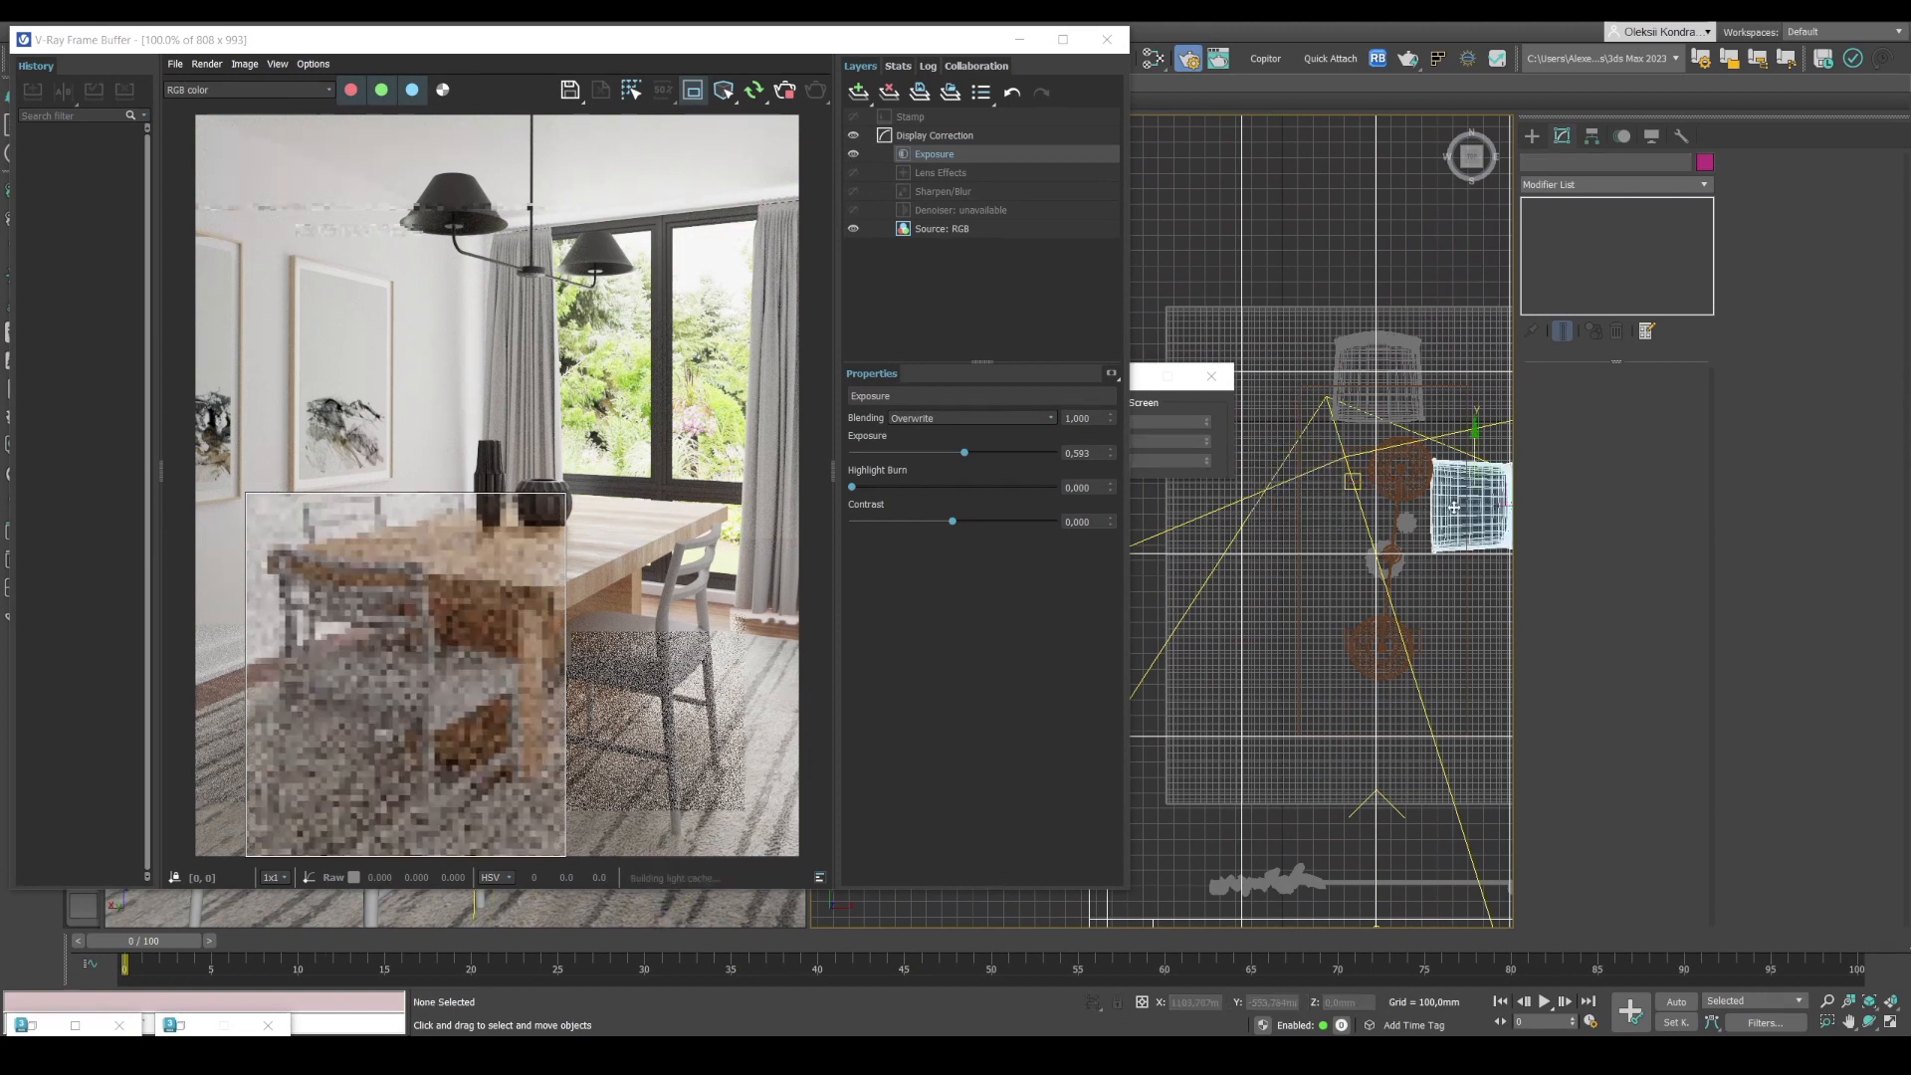
key("Delete")
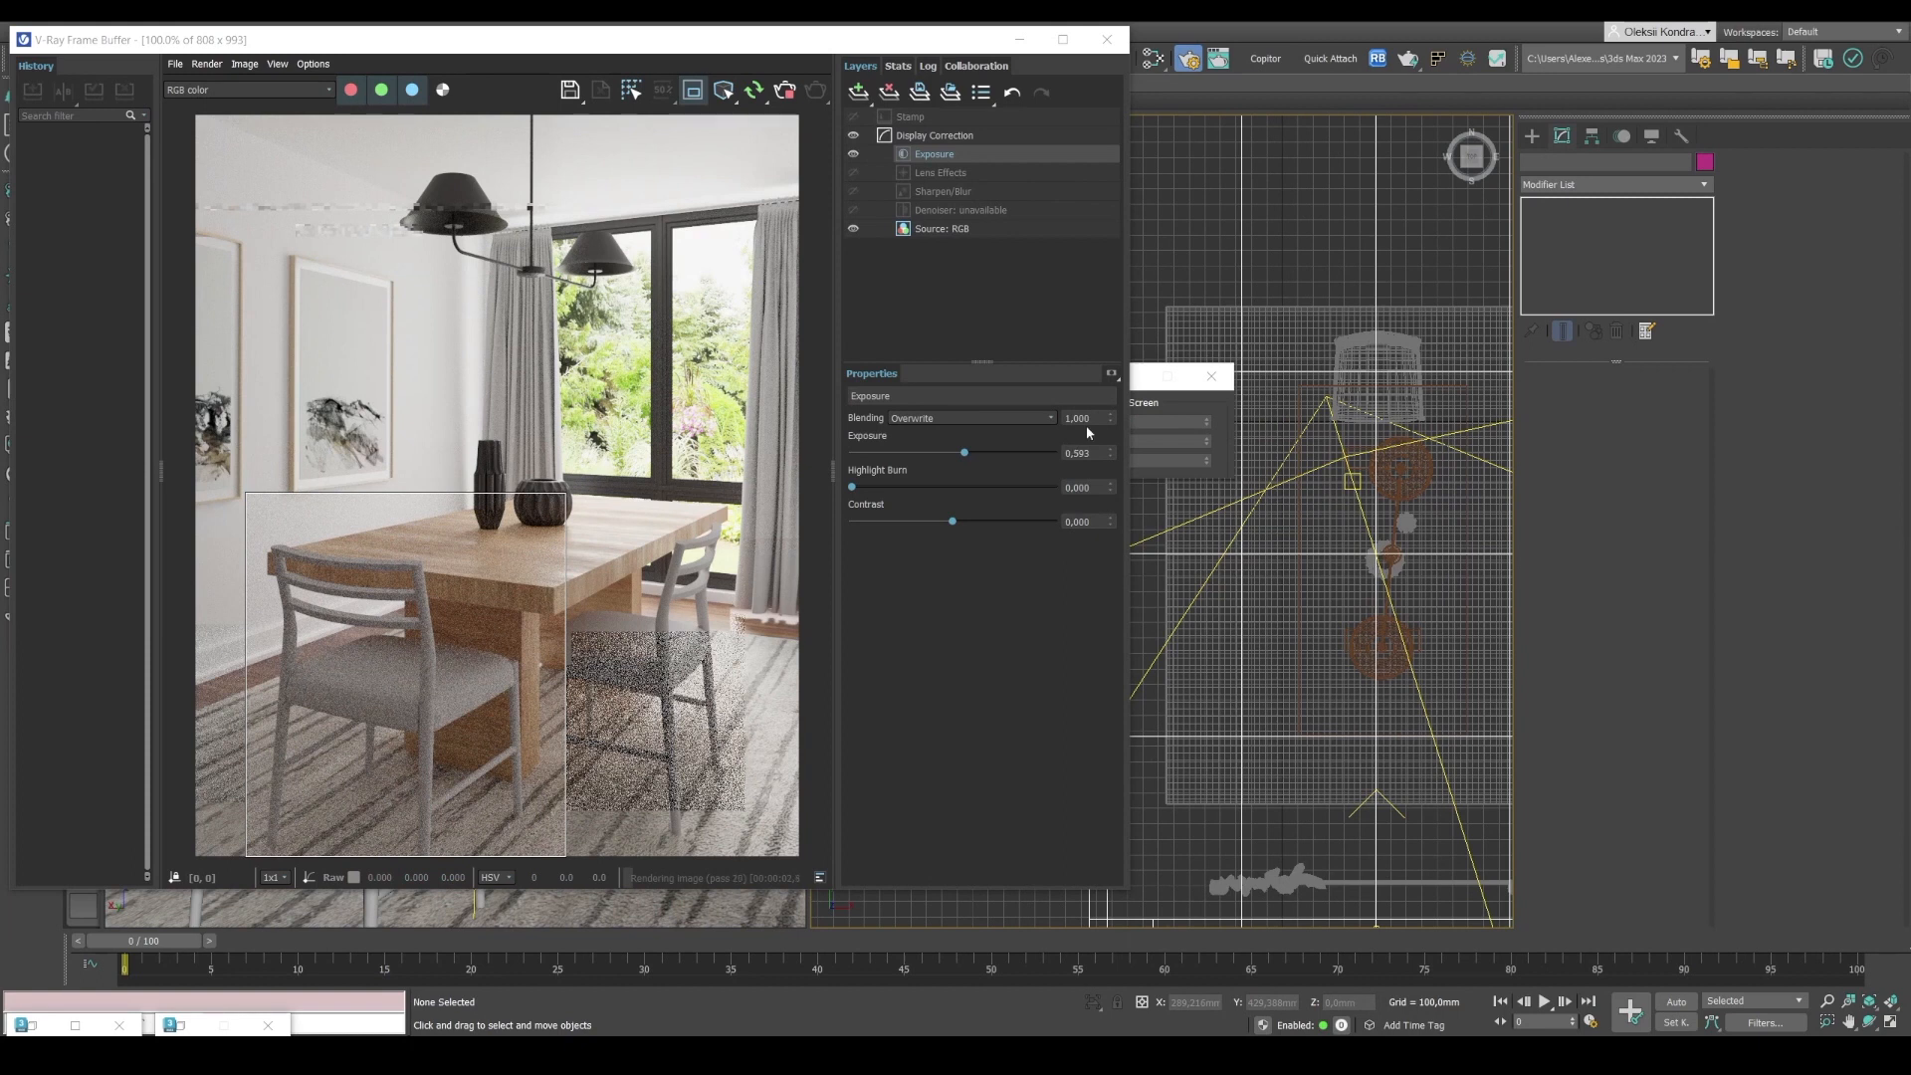
Create a new VRayMtl beside the Wood_Table material and name it Black_wood.
key("m")
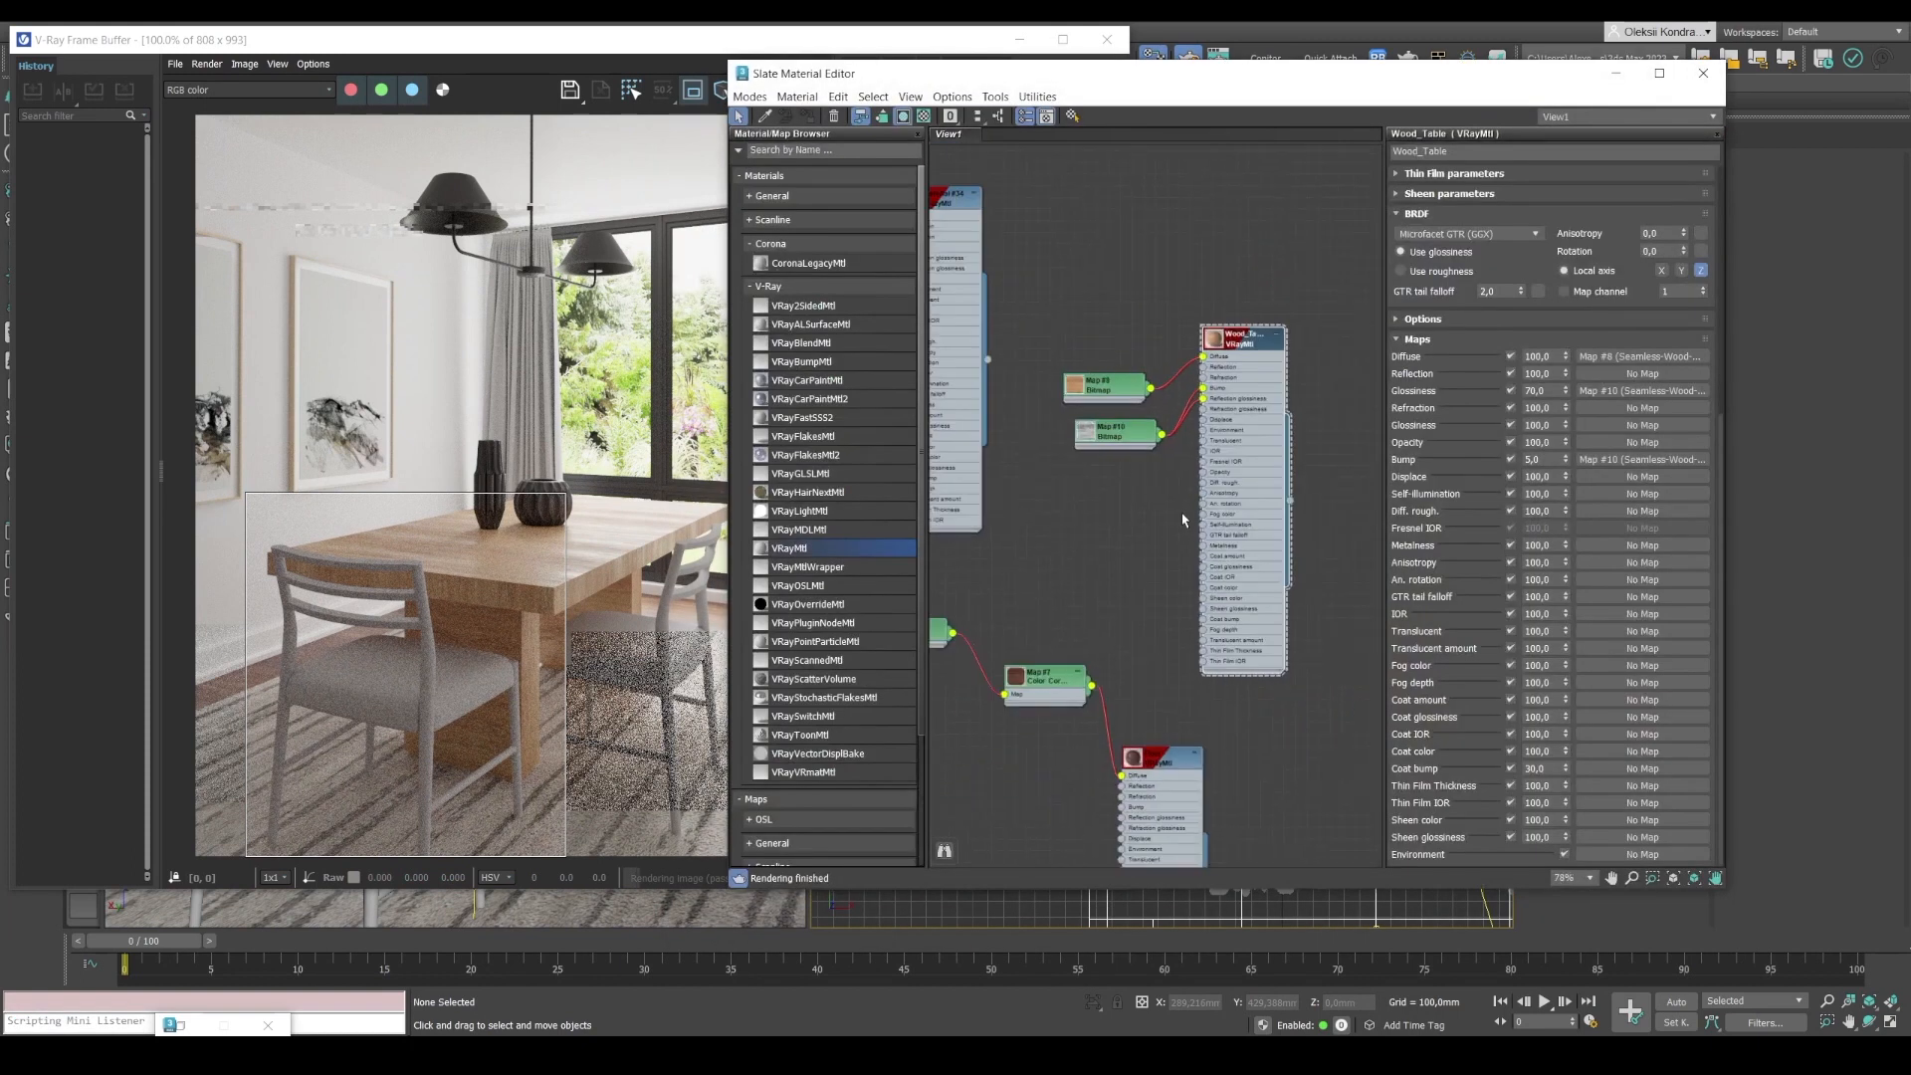
middle_click_drag(1184, 520, 1059, 400)
left_click_drag(799, 557, 1281, 277)
middle_click_drag(1325, 273, 1257, 333)
left_click_drag(1479, 152, 1322, 156)
type("Blac")
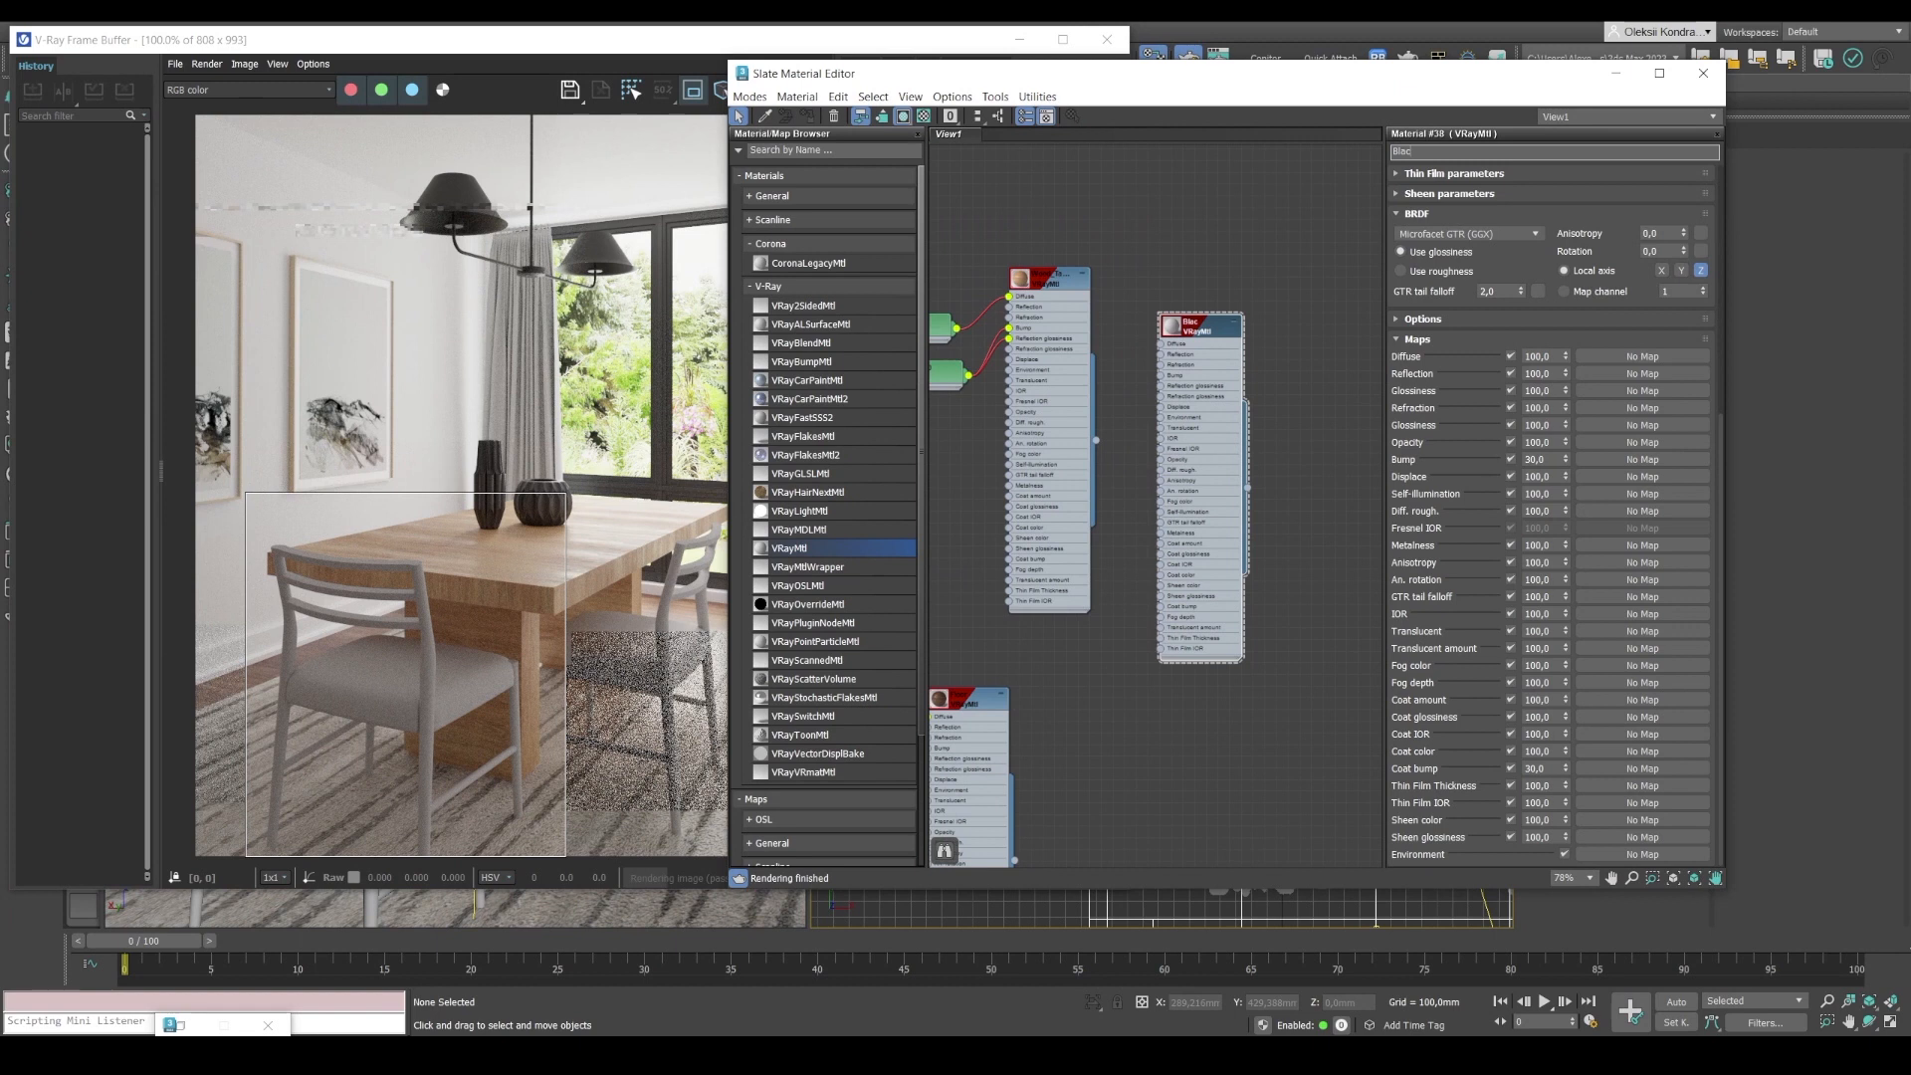
type("k_wood")
key("Return")
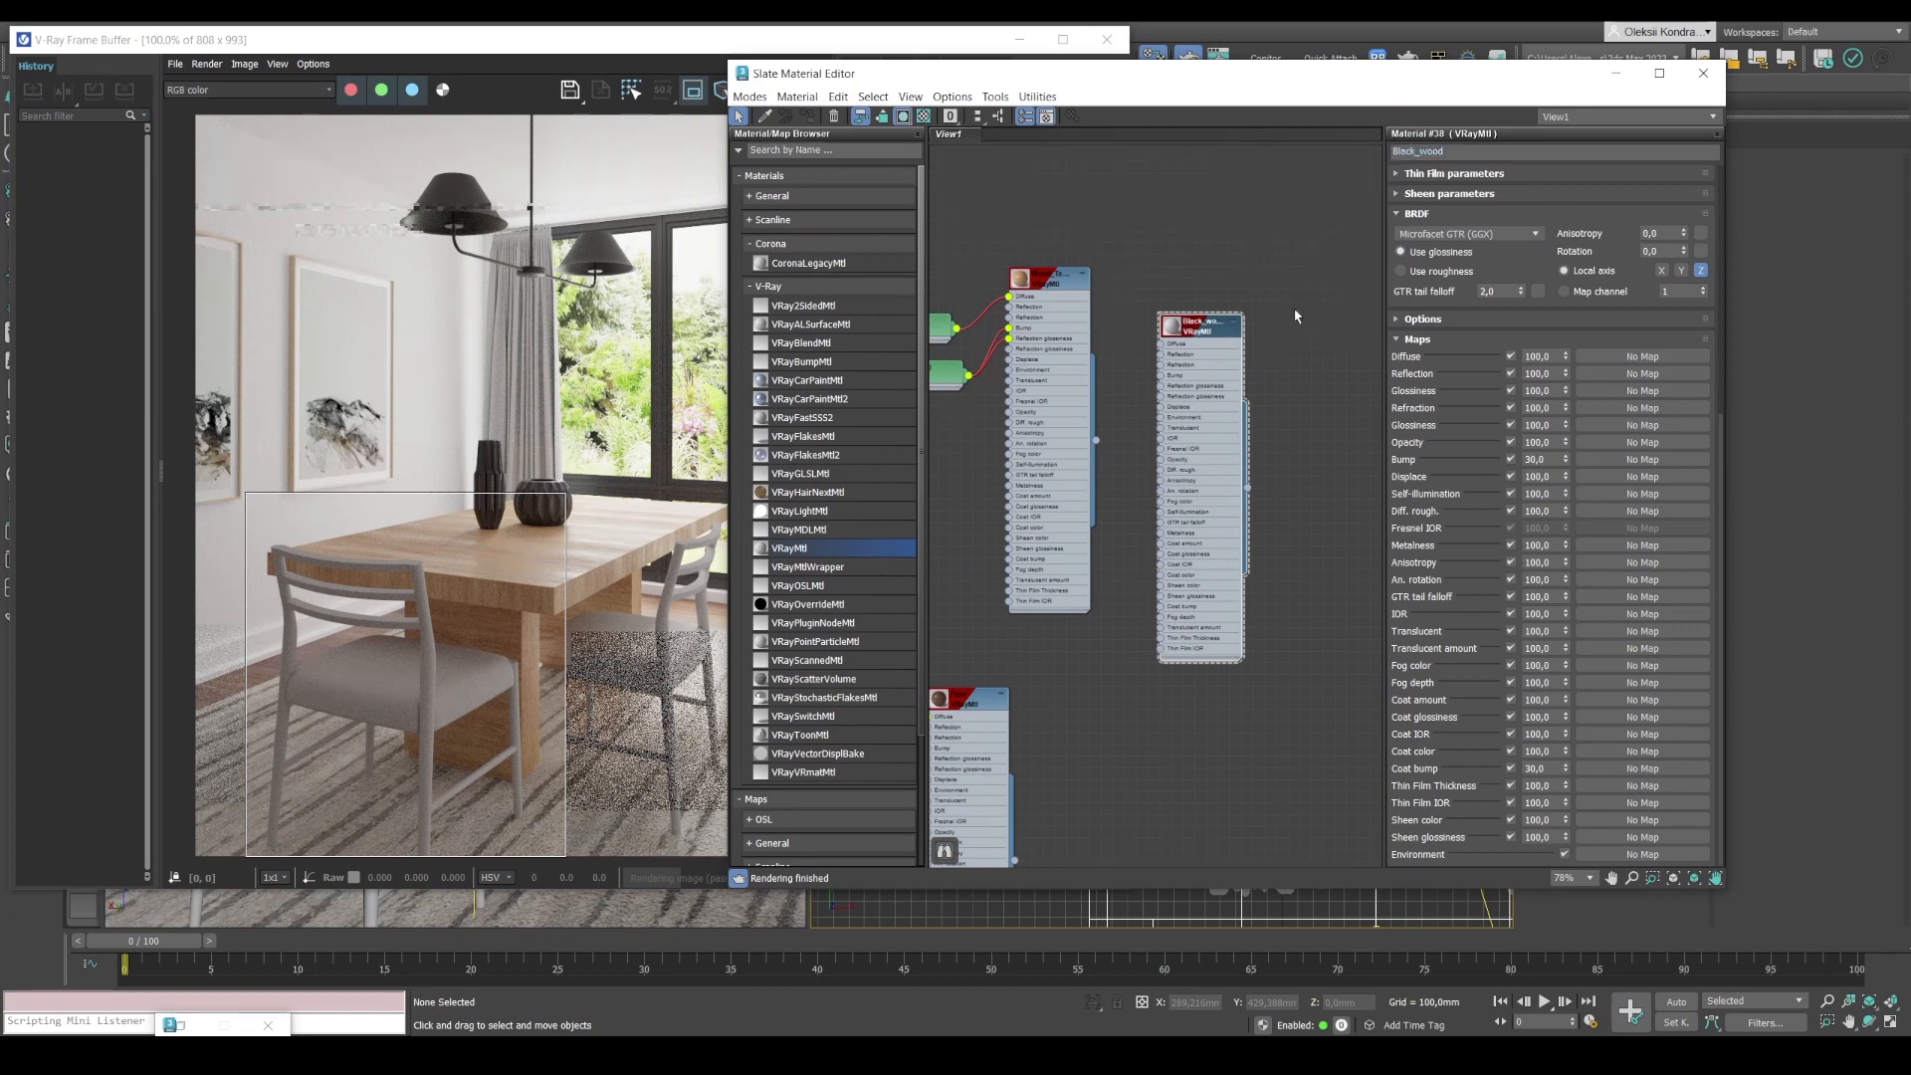
Set the Black_wood material's diffuse color to a dark grey with a value of 20.
left_click(1489, 195)
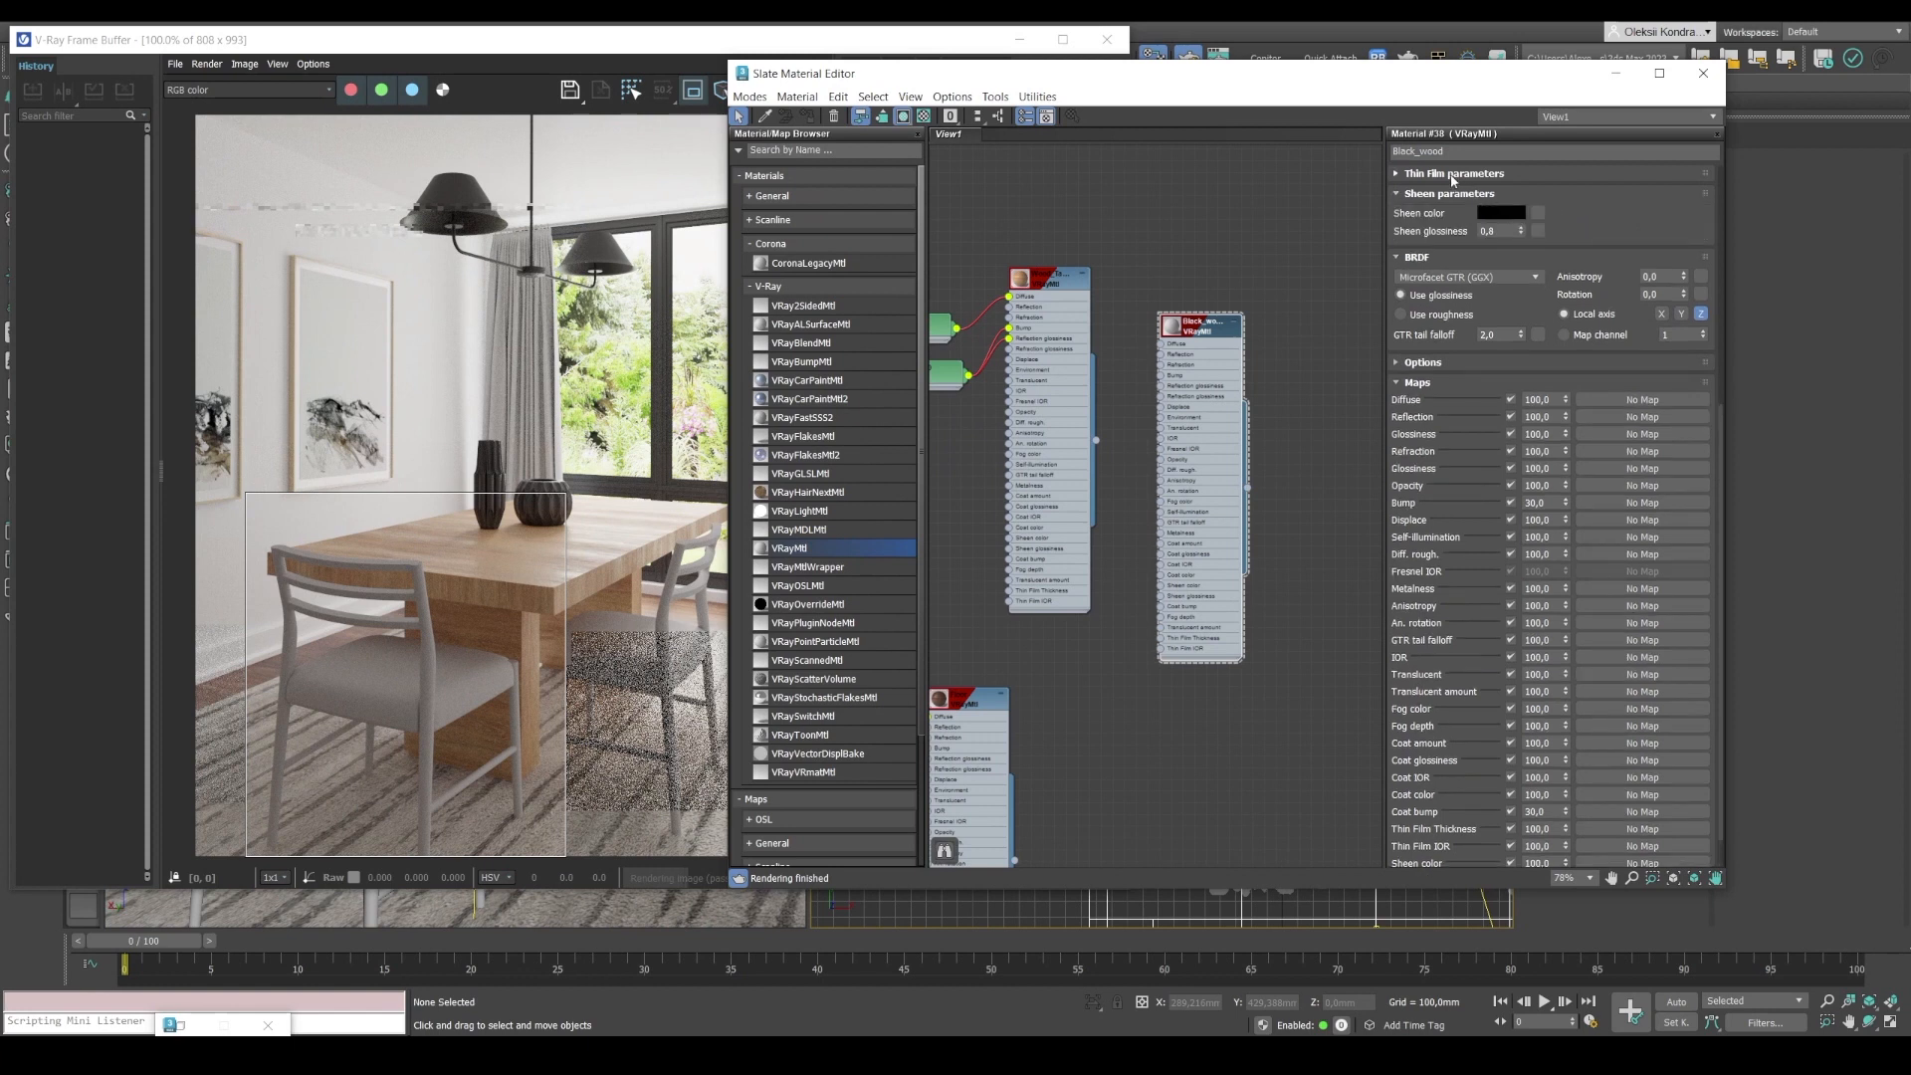
left_click(1453, 174)
scroll(1495, 250, "up", 5)
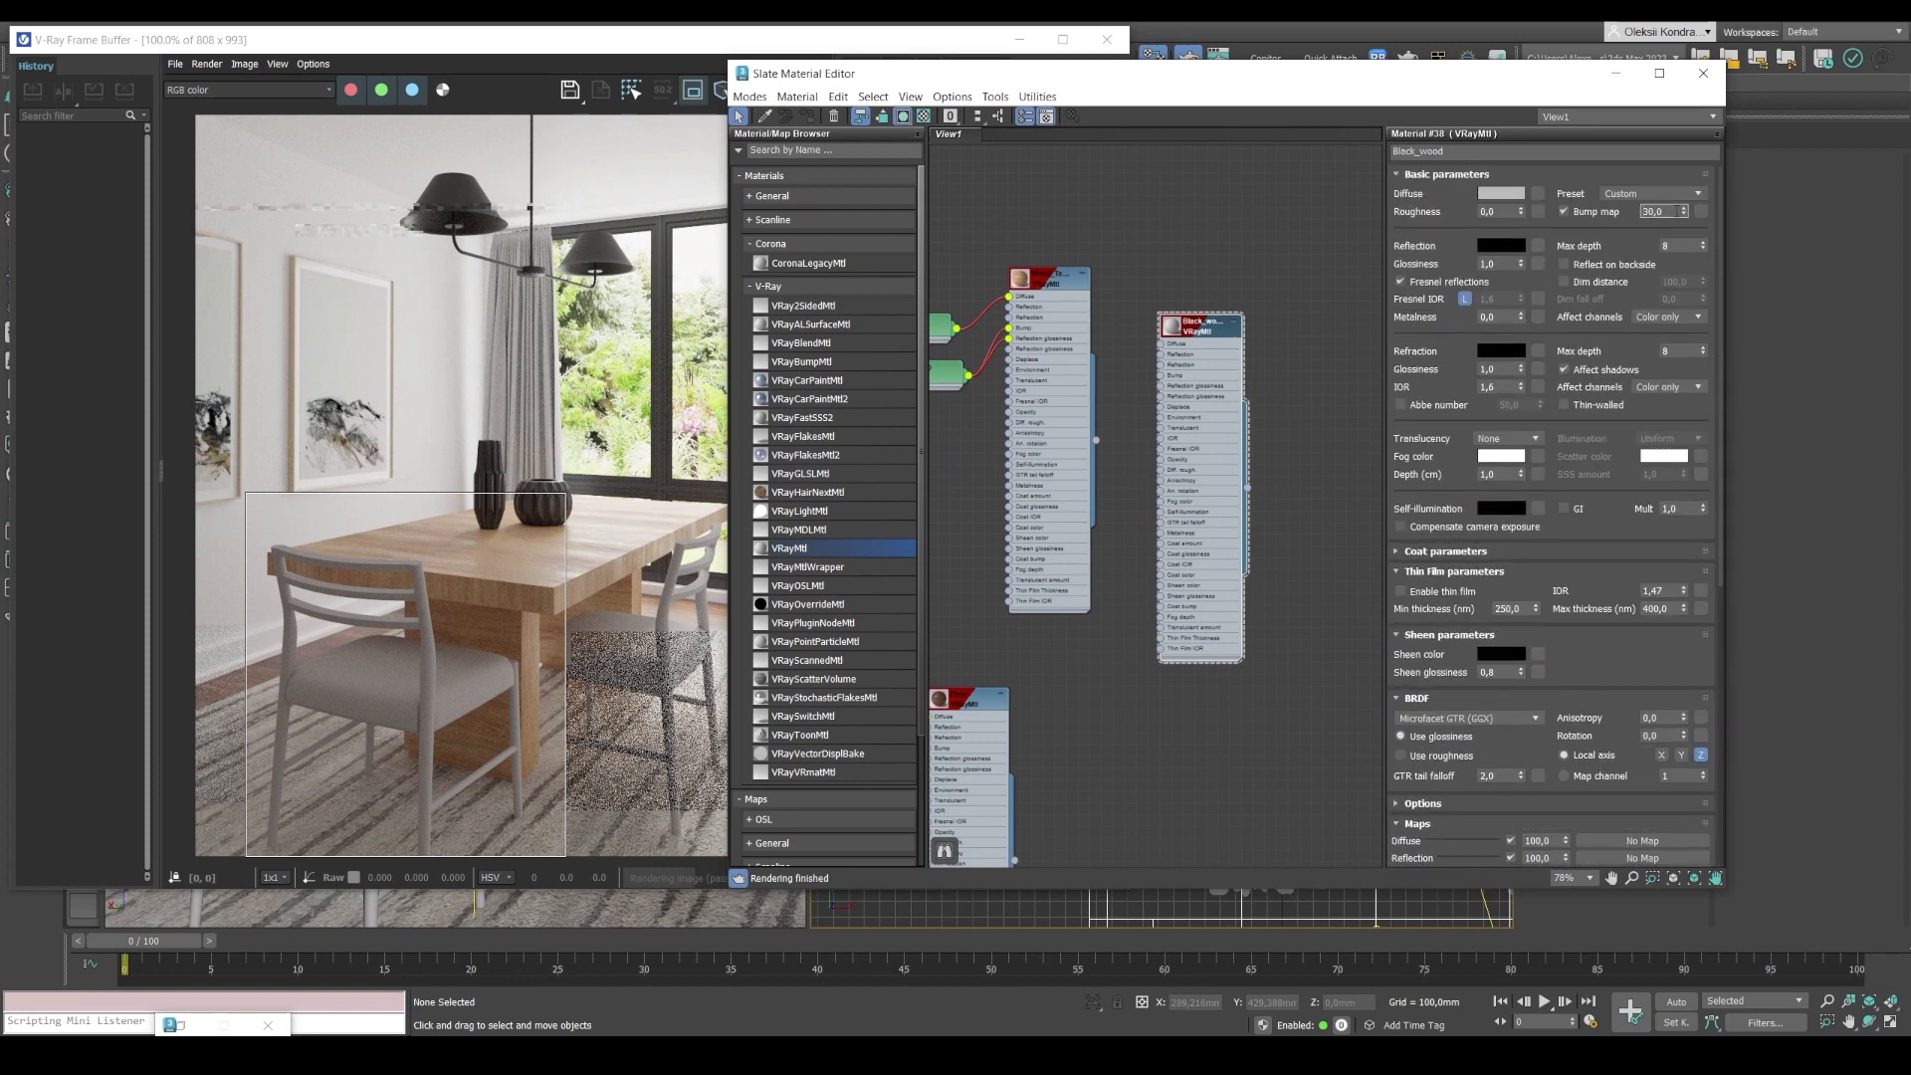
left_click(1499, 193)
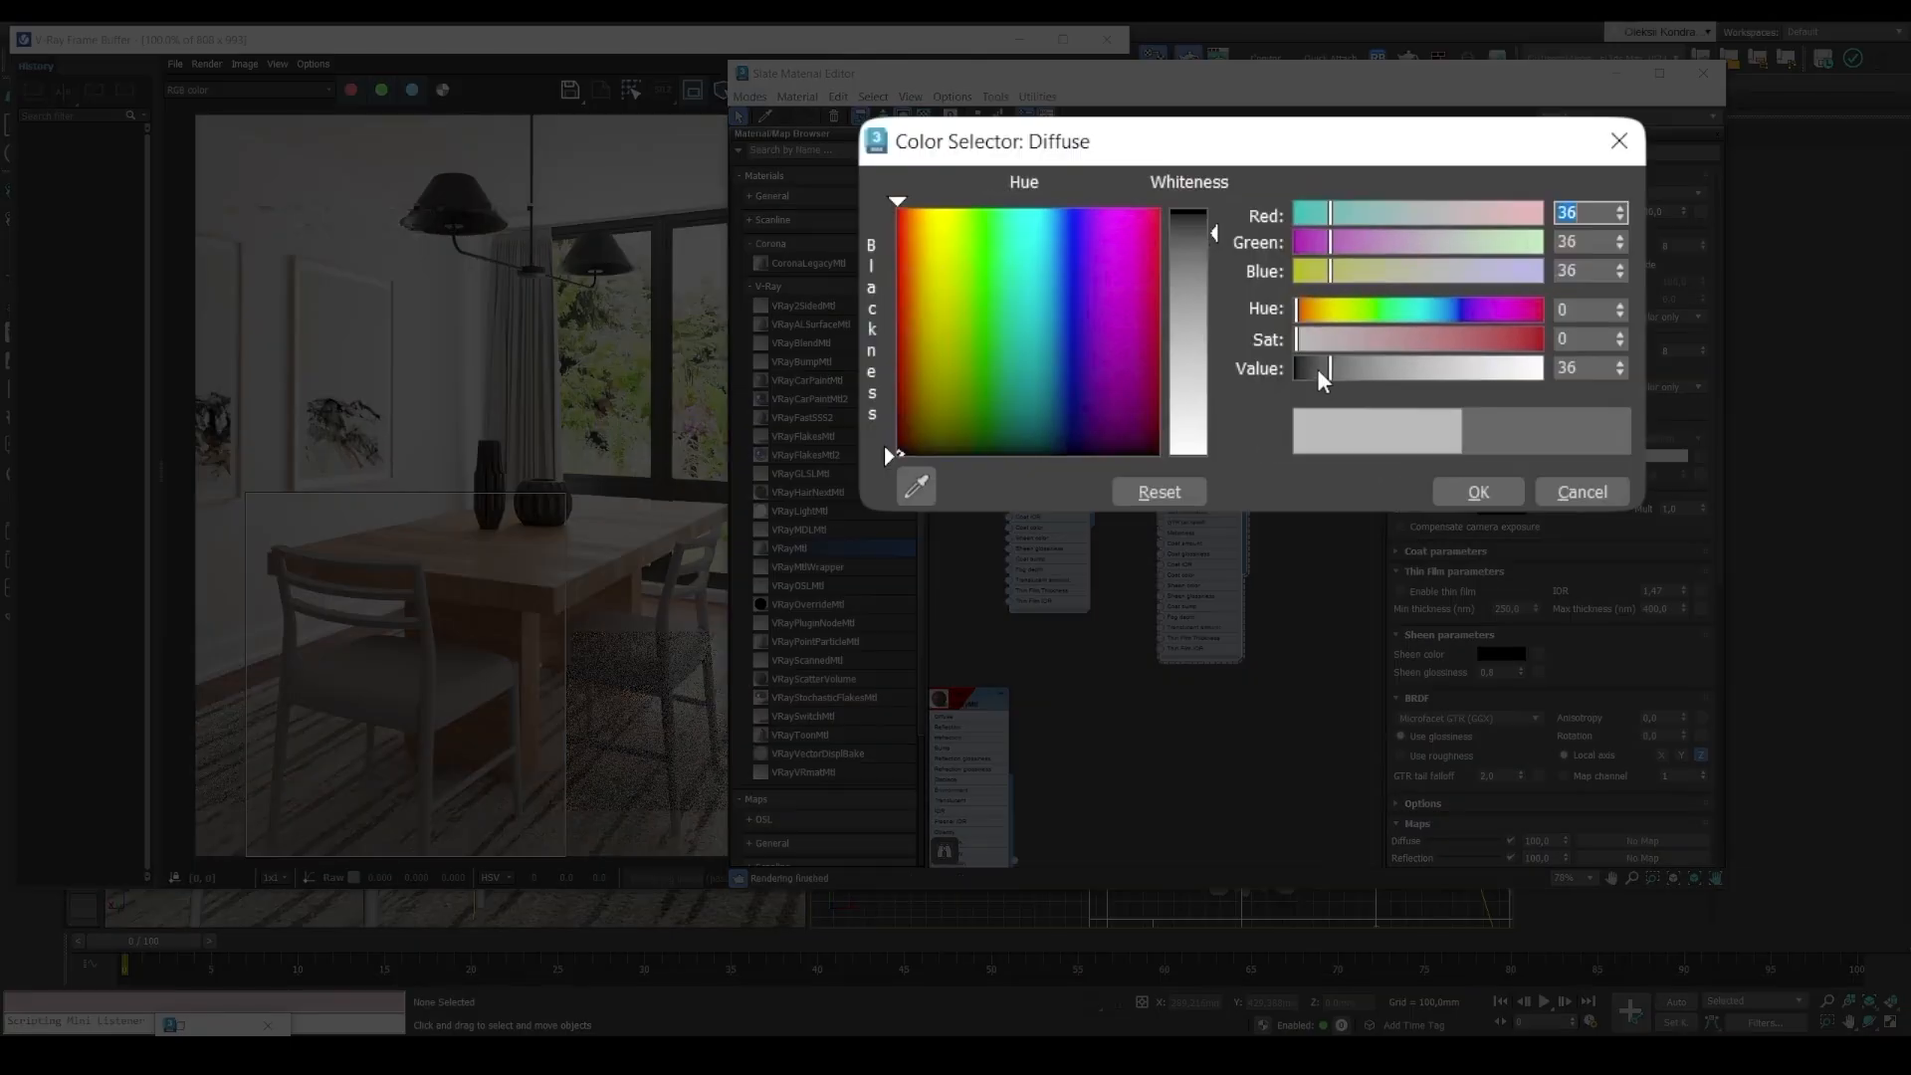
left_click_drag(1318, 369, 1312, 366)
left_click_drag(1576, 370, 1539, 359)
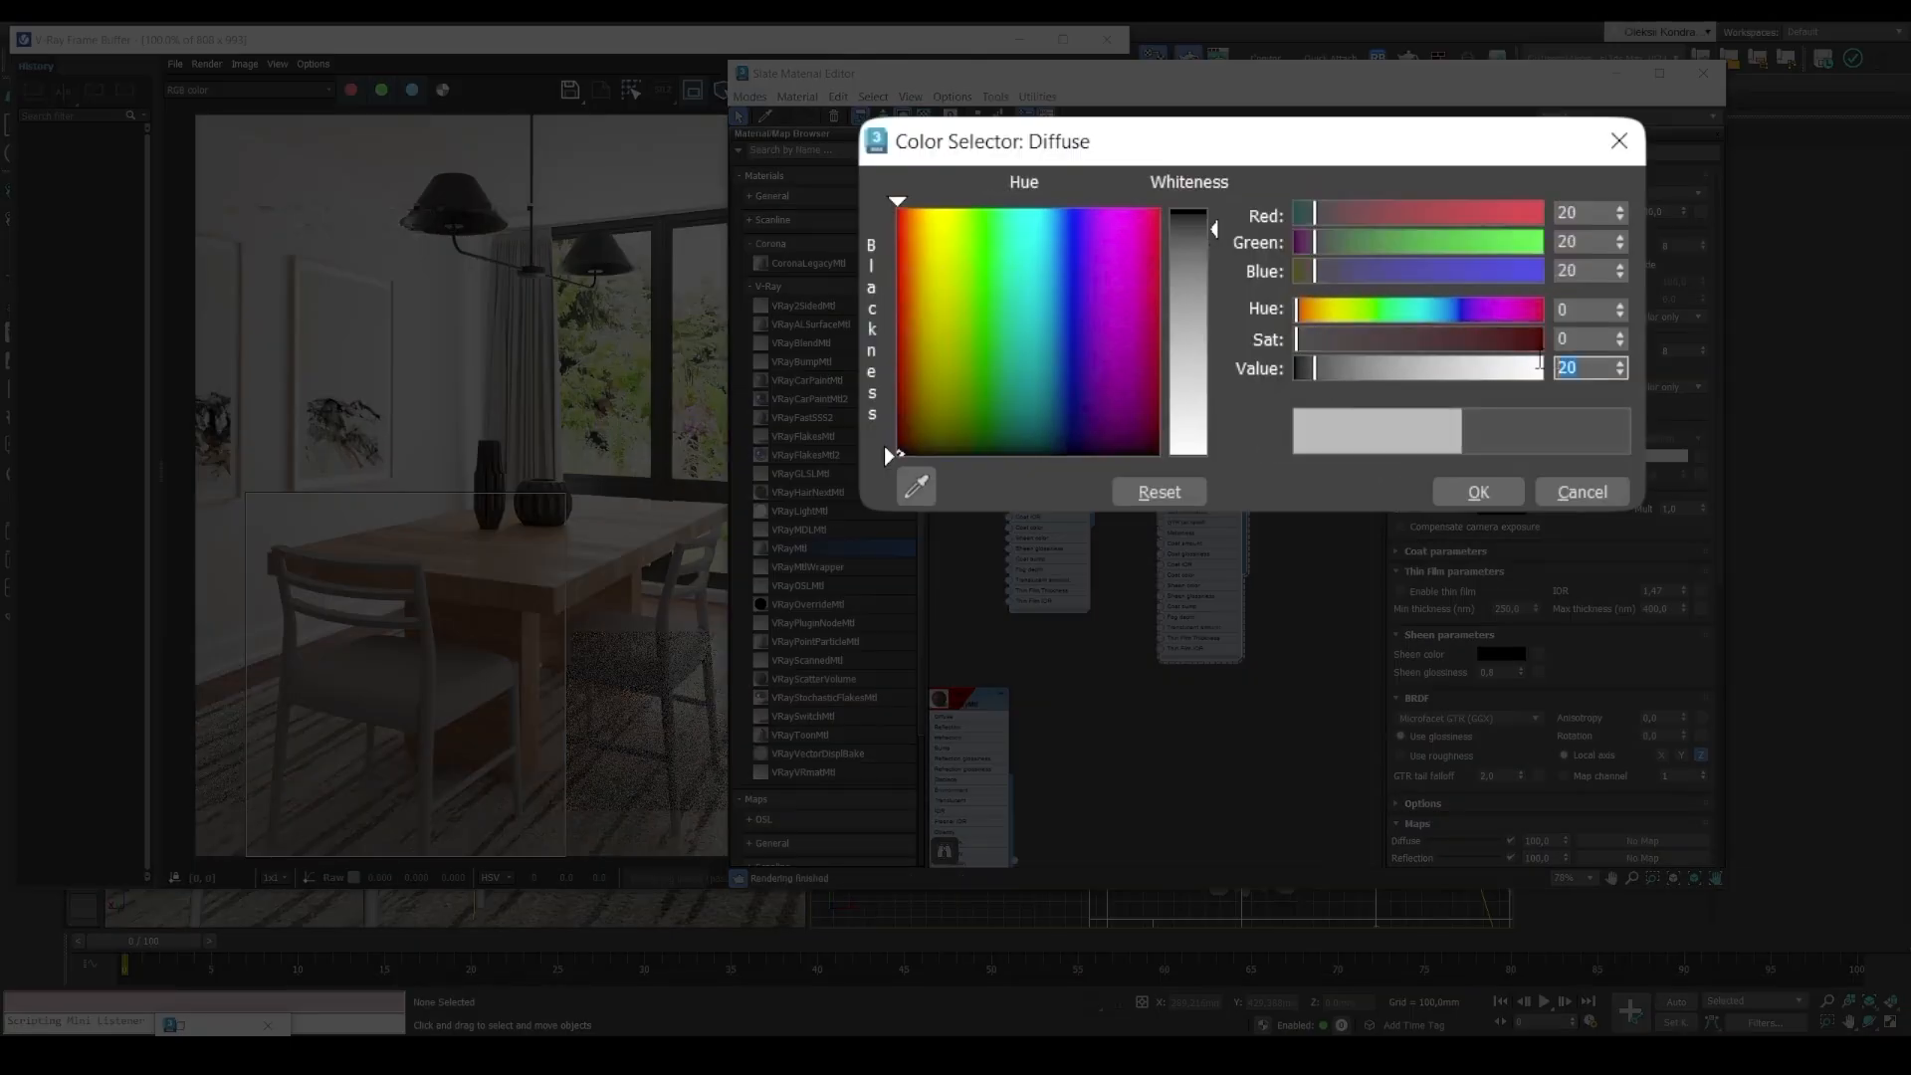
left_click(1478, 491)
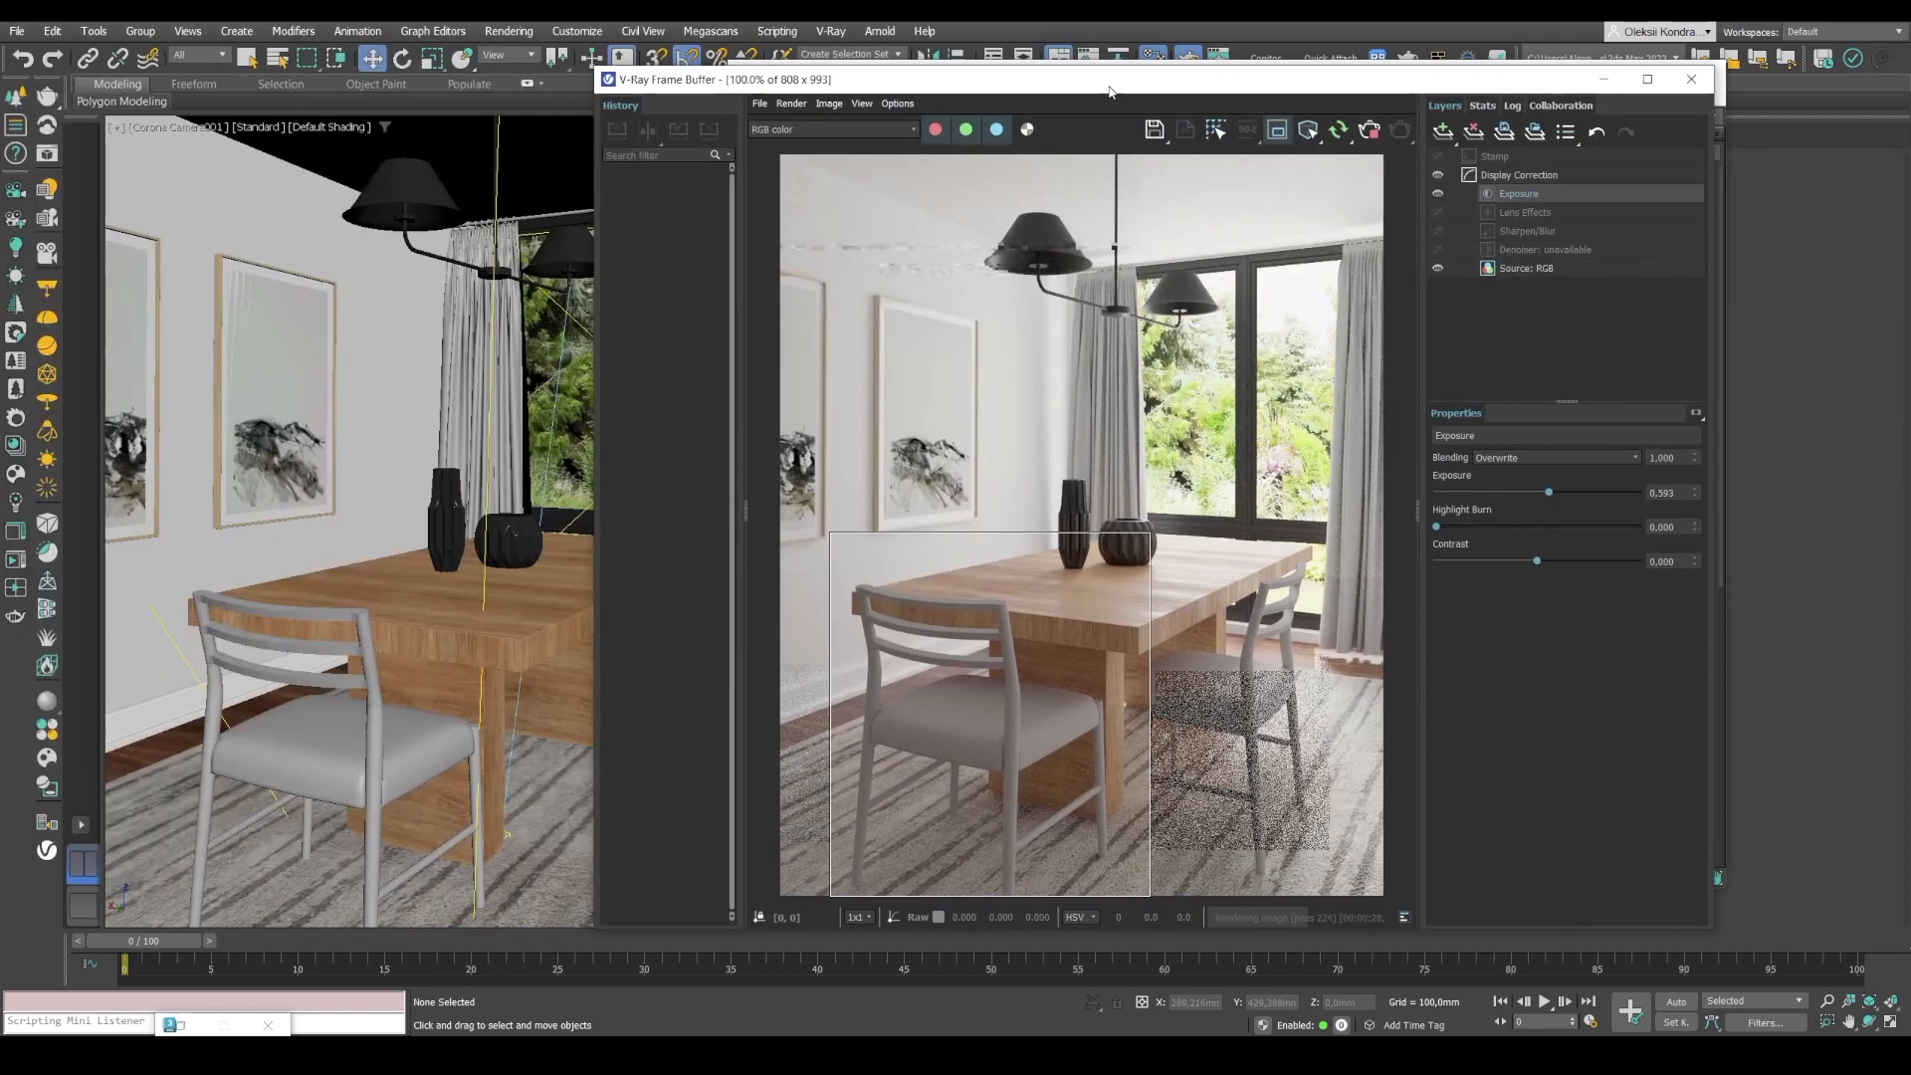
Show the camera view in wireframe and open the front chair's group for editing its parts.
left_click(356, 769)
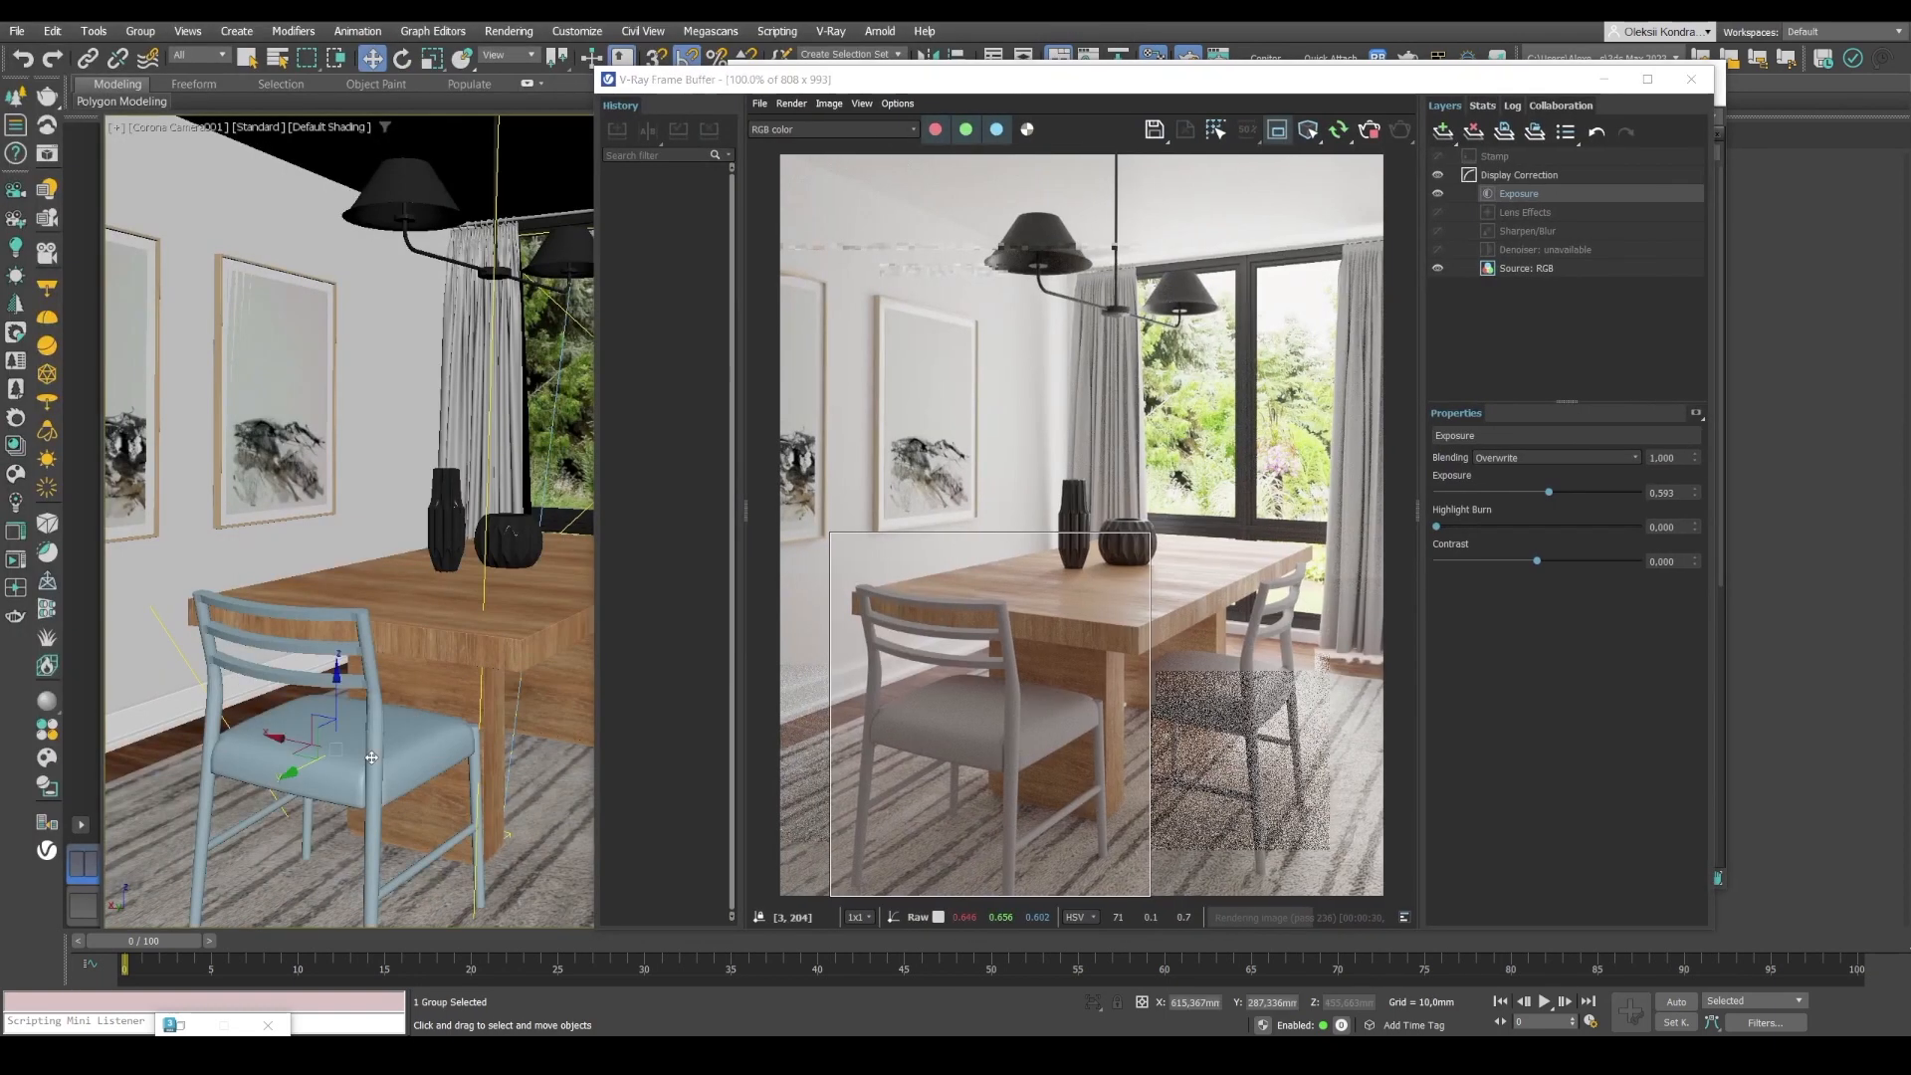
key("F3")
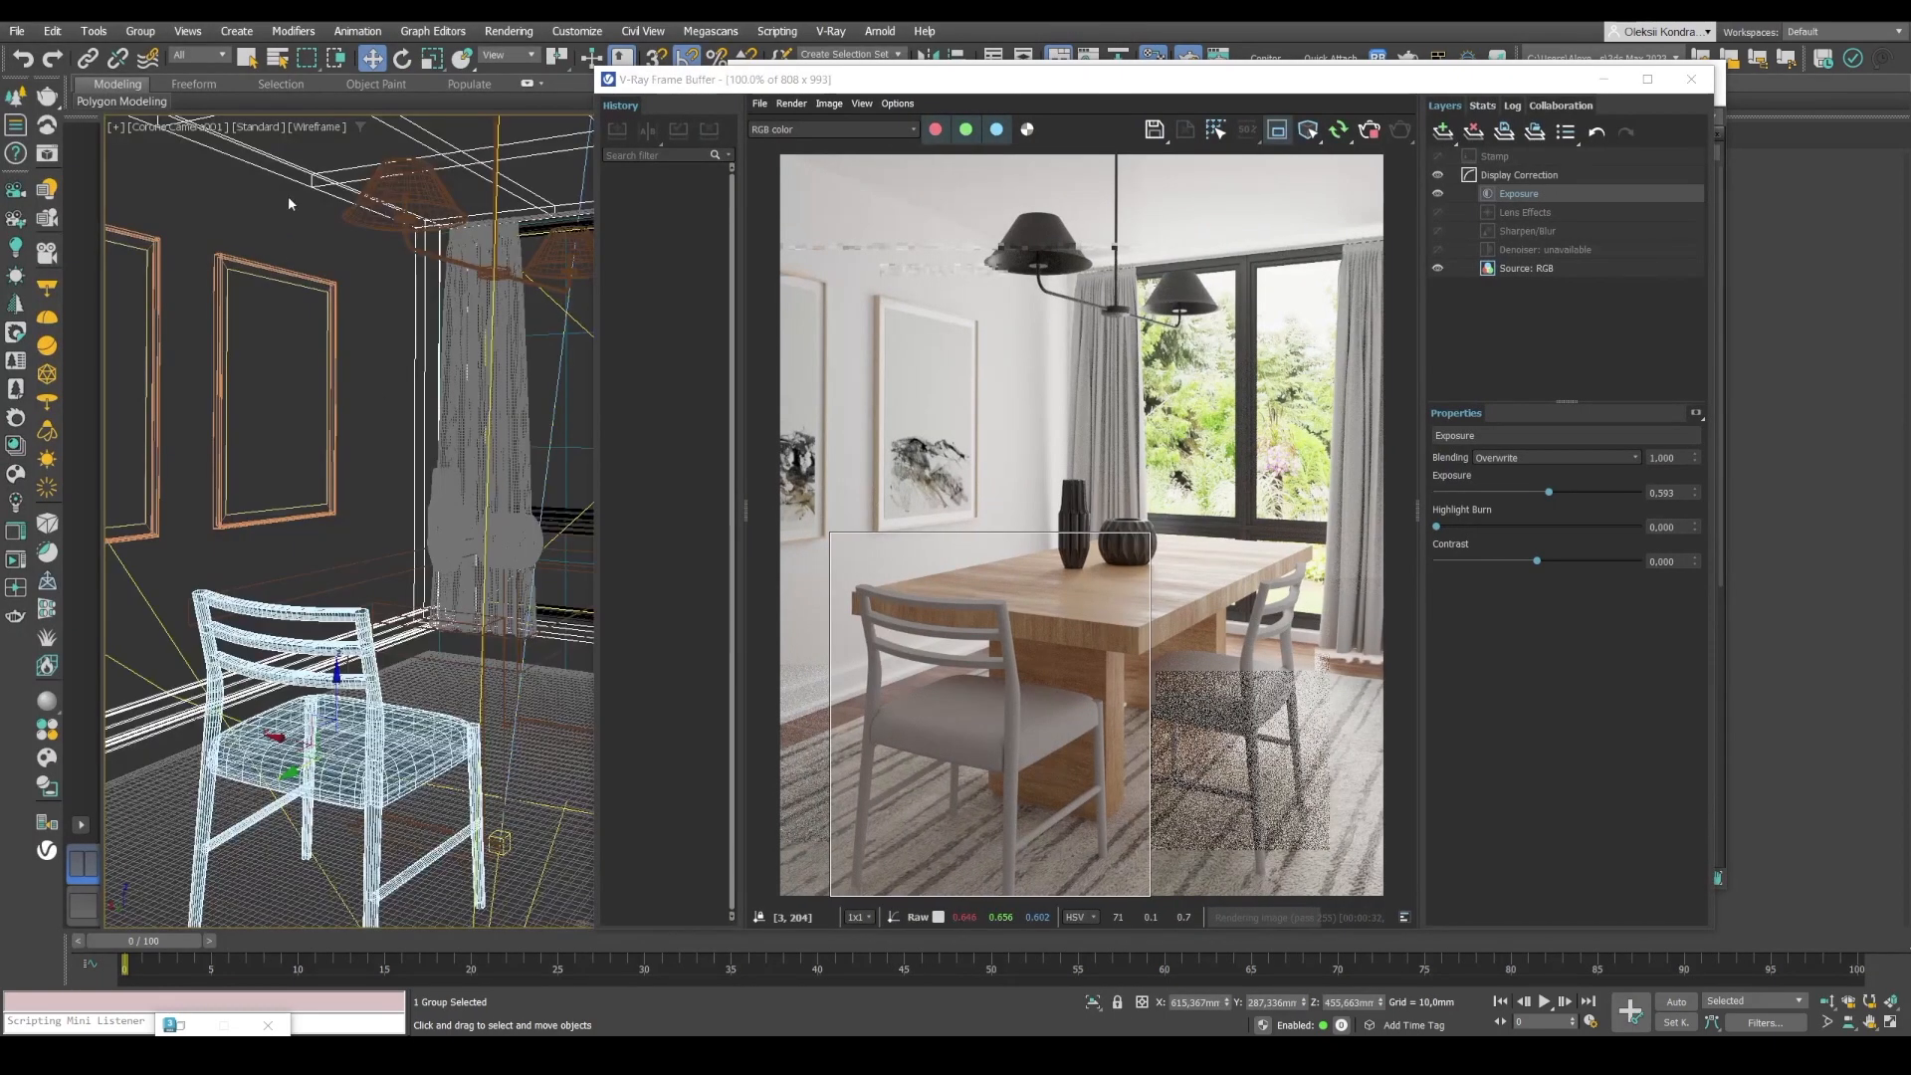
left_click(140, 30)
left_click(169, 106)
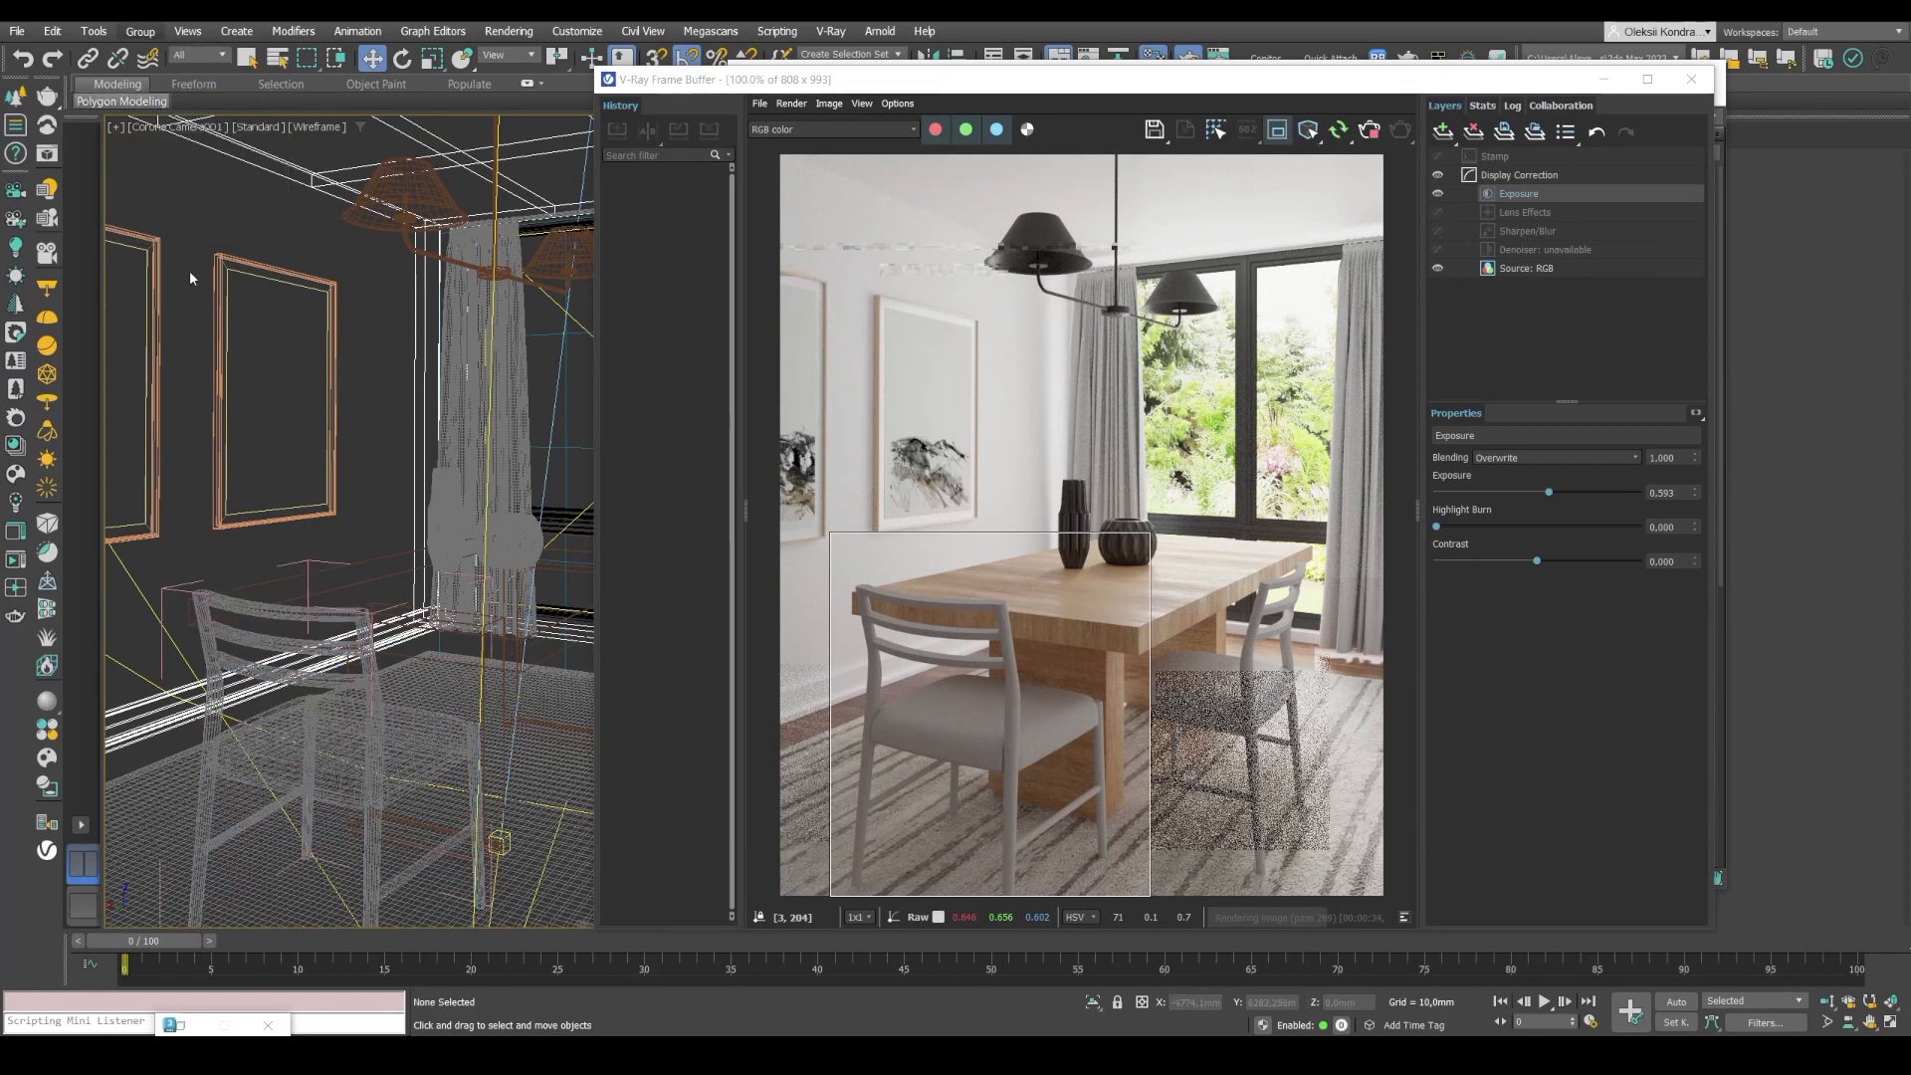
Select the front chair's frame inside the opened group and assign the Black_wood material to it.
left_click(257, 588)
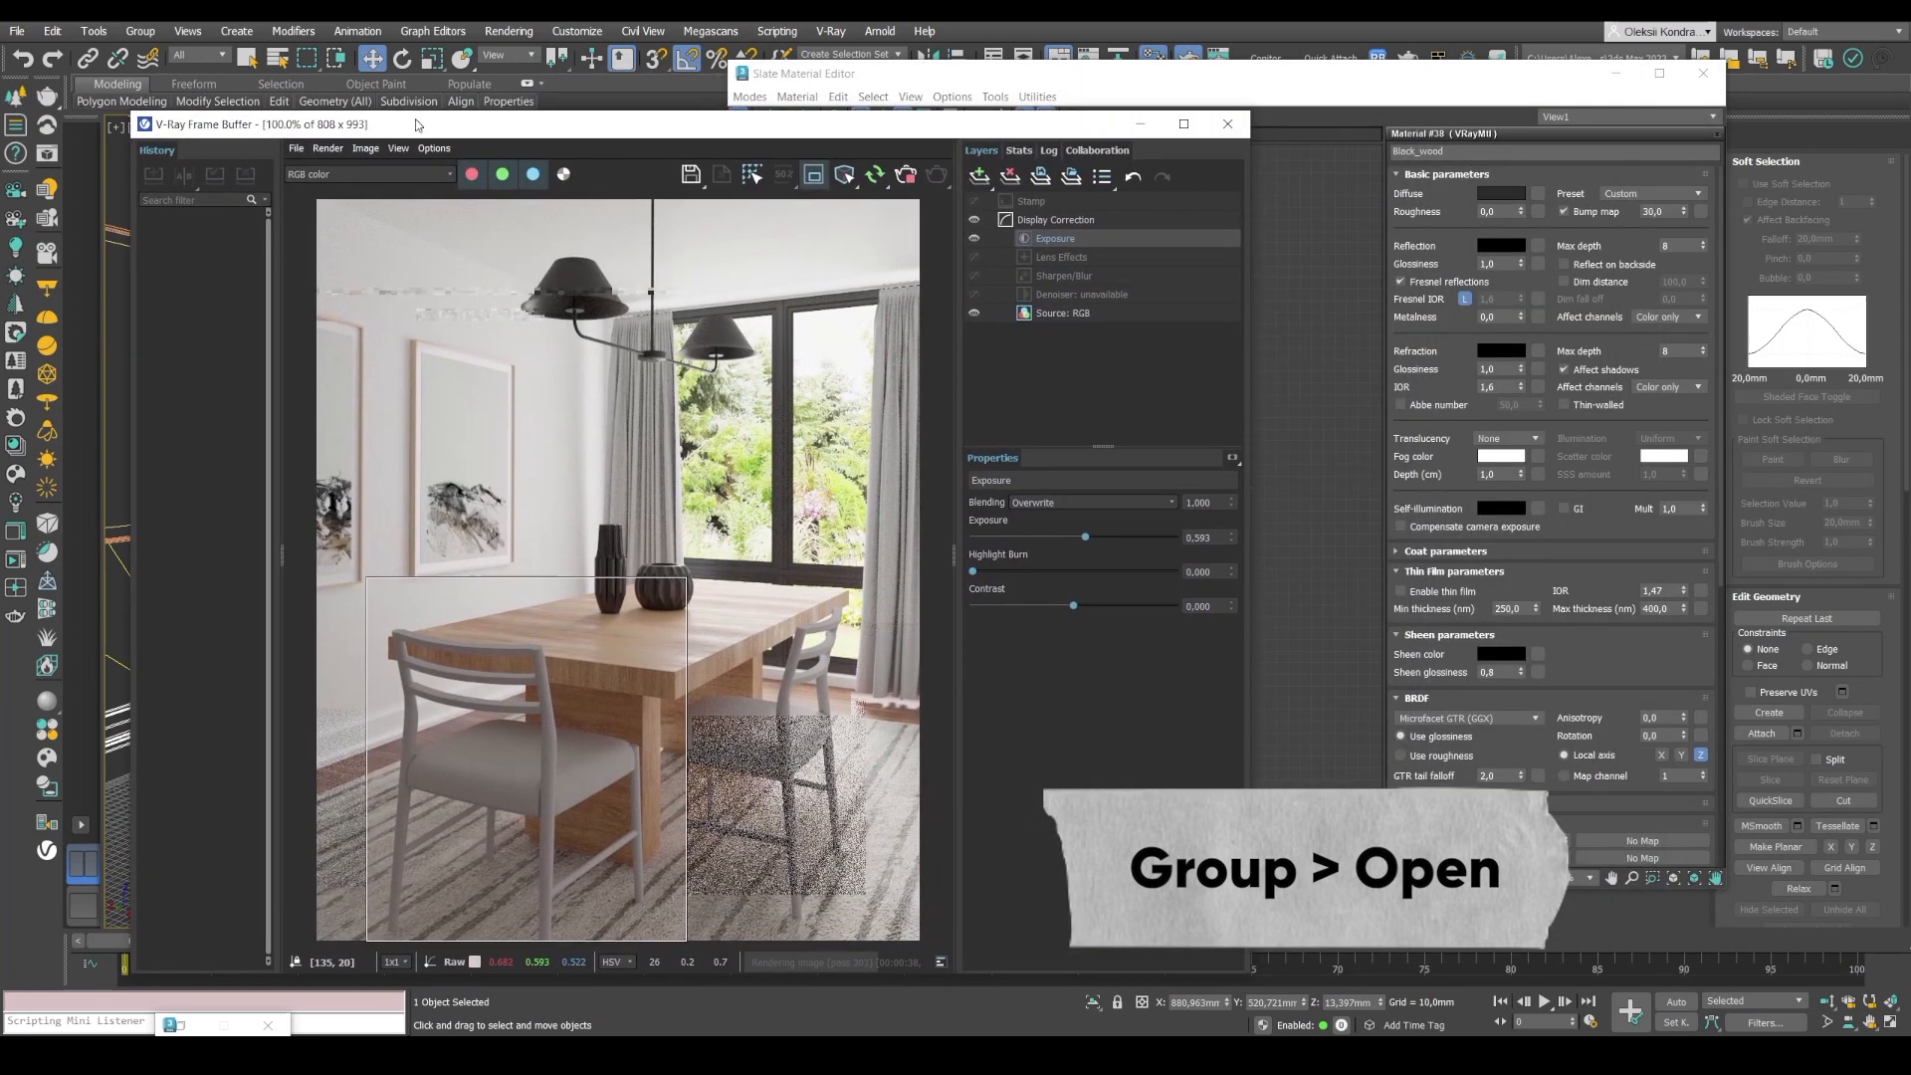
left_click(1087, 88)
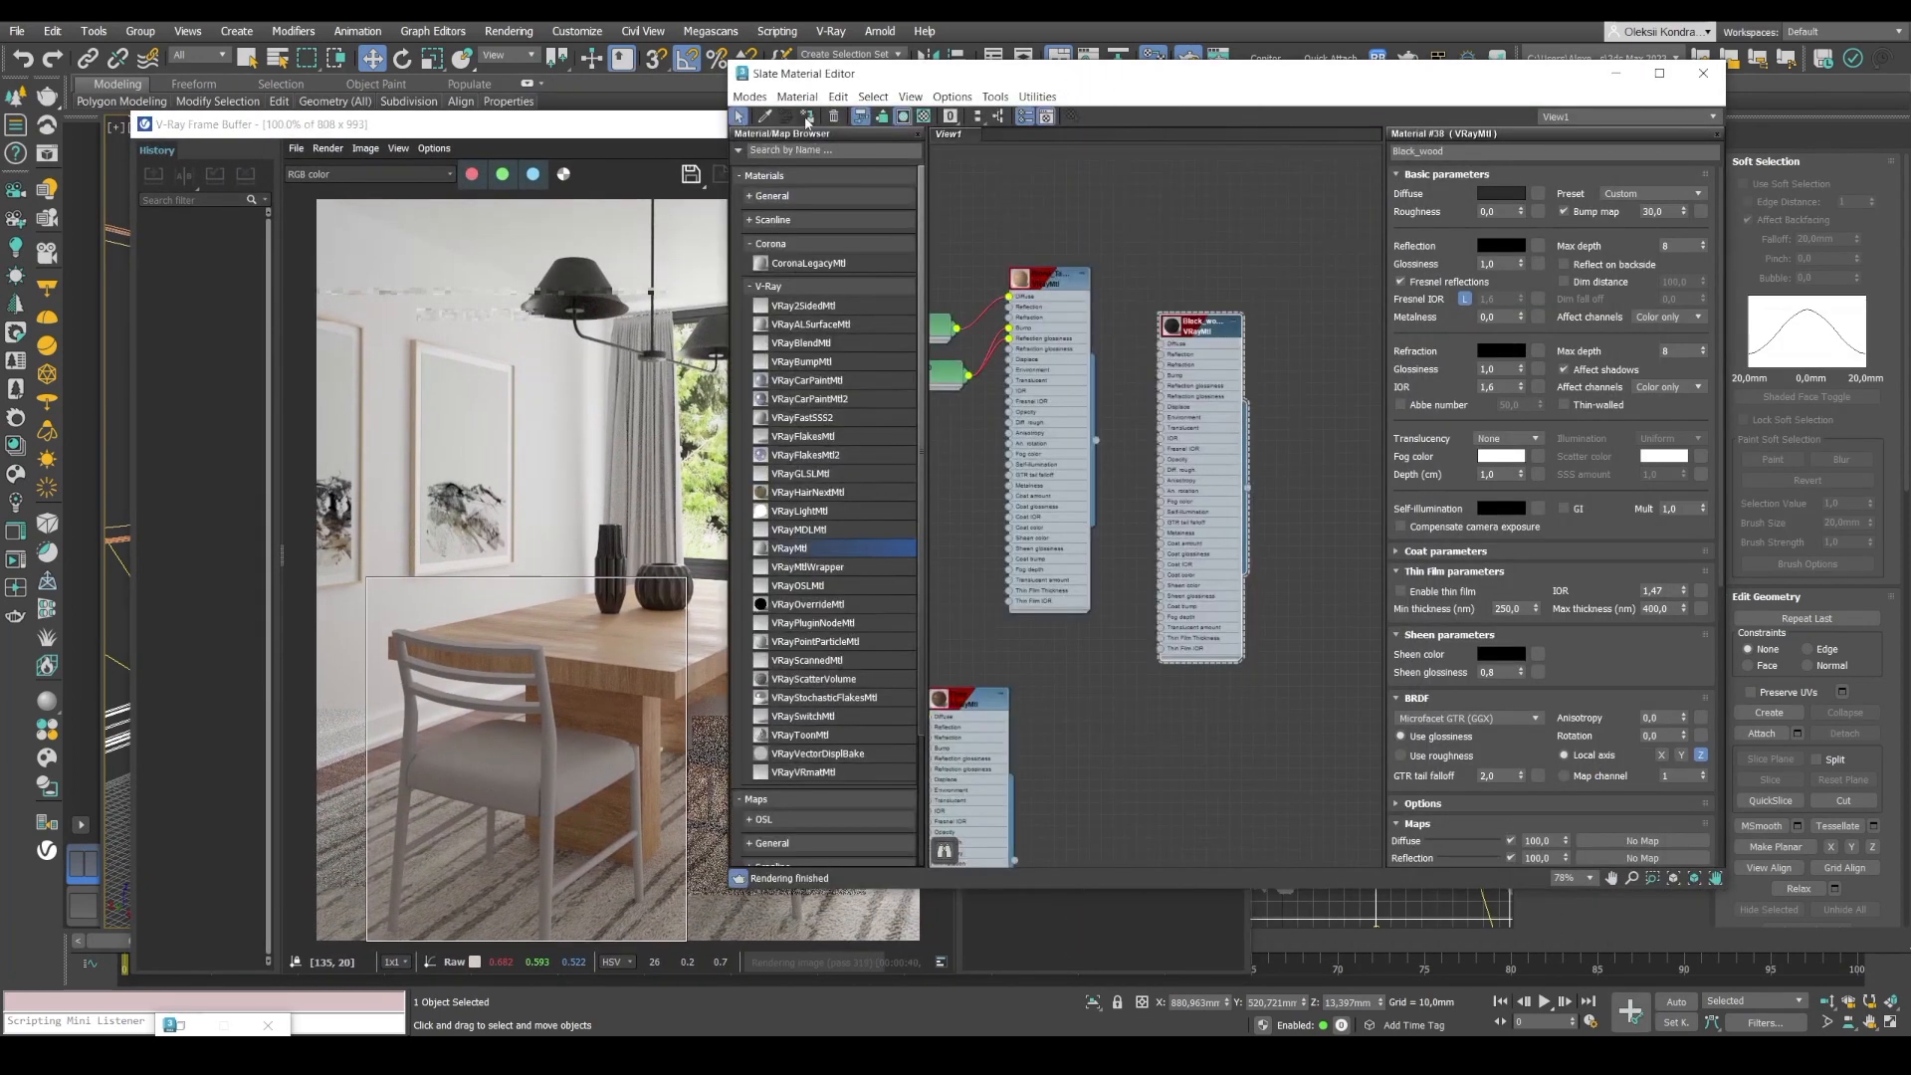
scroll(546, 657, "up", 4)
scroll(546, 657, "down", 2)
scroll(546, 657, "down", 2)
left_click_drag(1340, 76, 1294, 77)
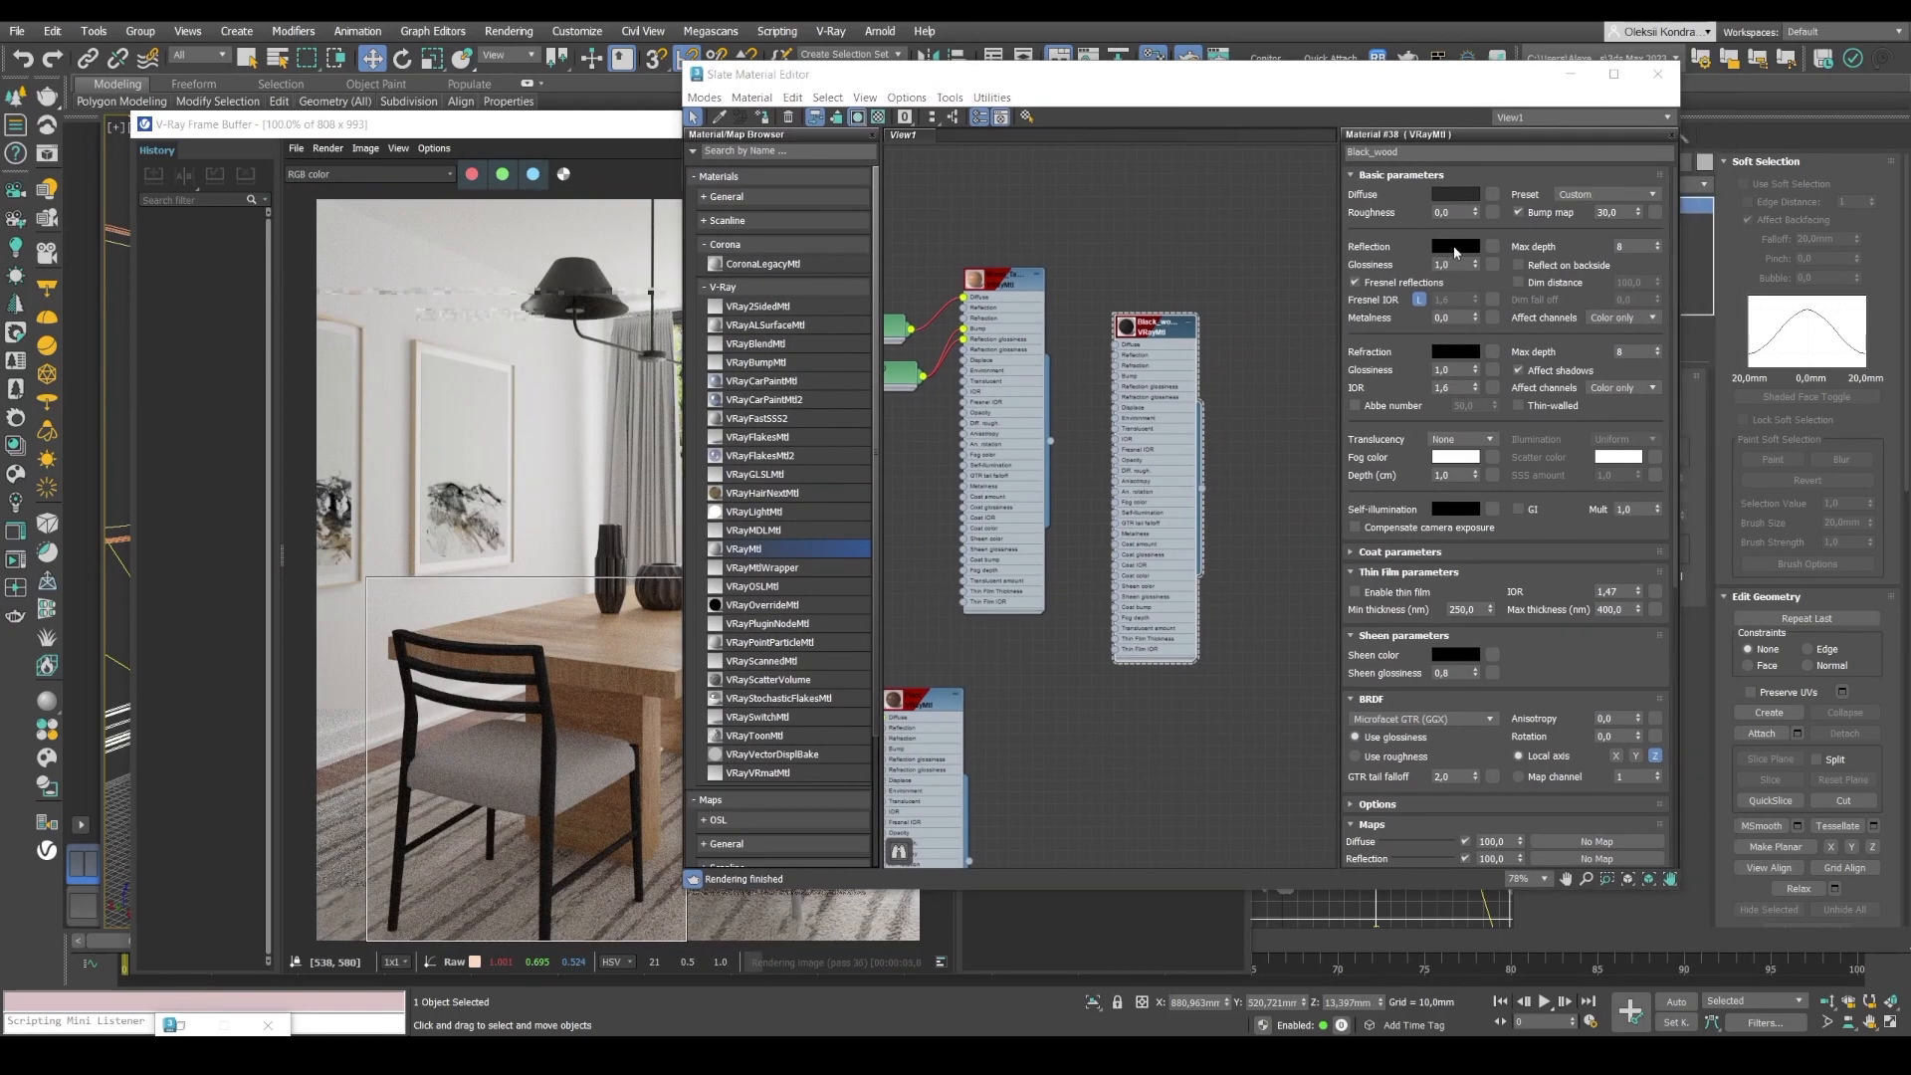
Set the Black_wood material's reflection color to a light grey with a value of 207.
left_click(1445, 249)
left_click_drag(1365, 150, 1389, 147)
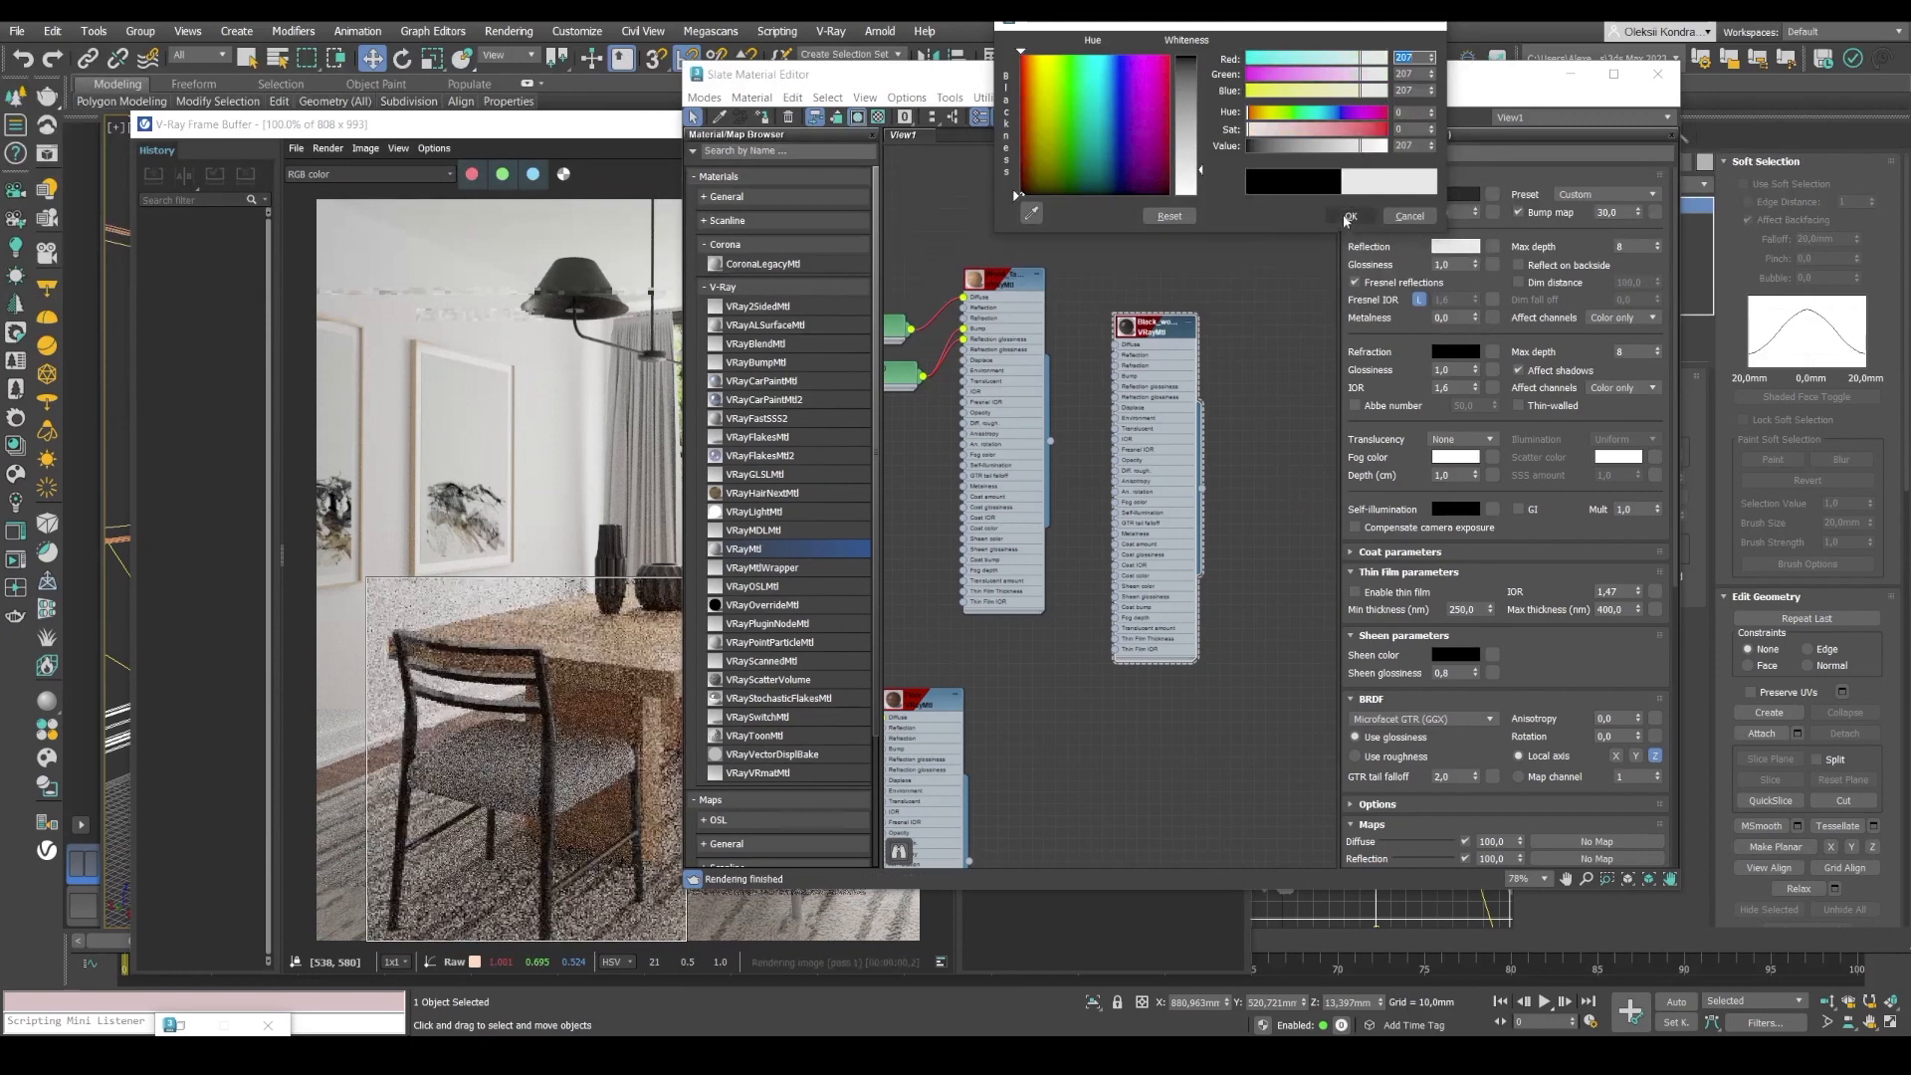
left_click(1350, 216)
scroll(482, 699, "up", 3)
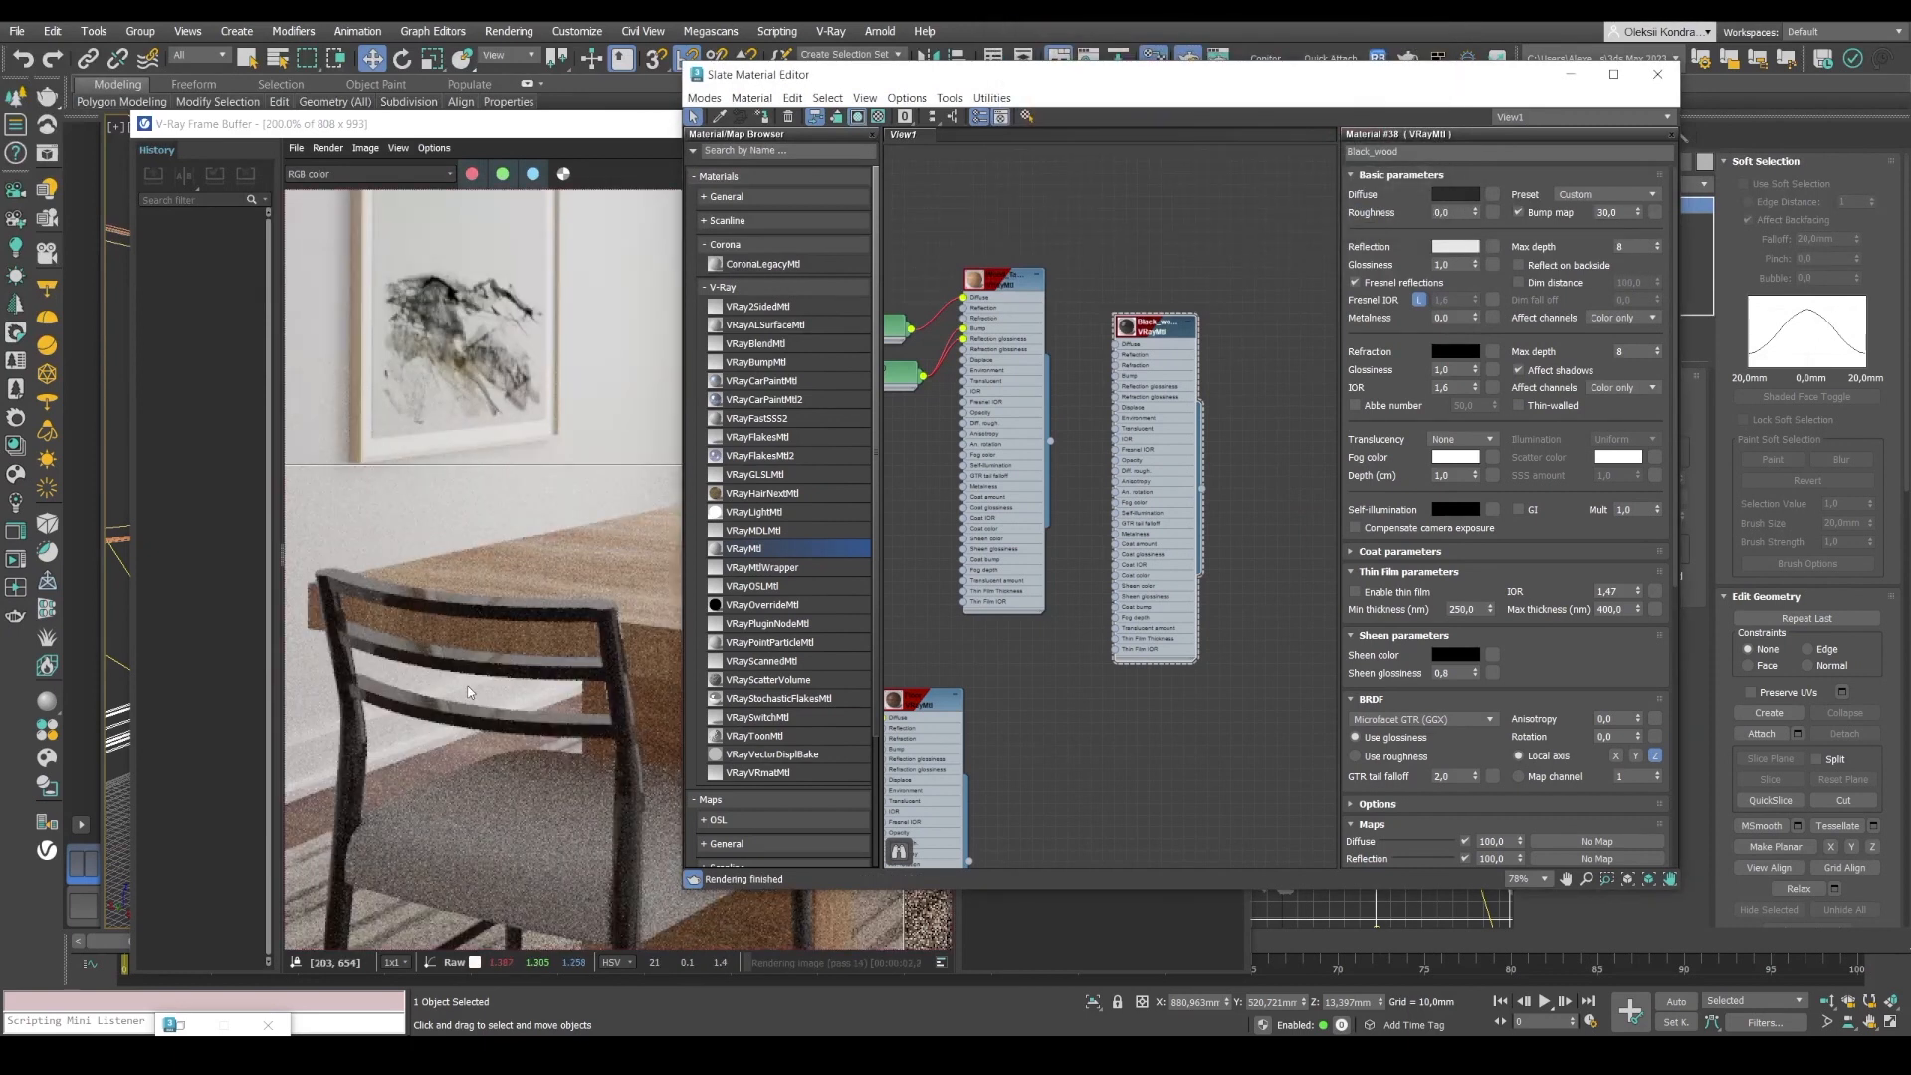
scroll(469, 691, "down", 3)
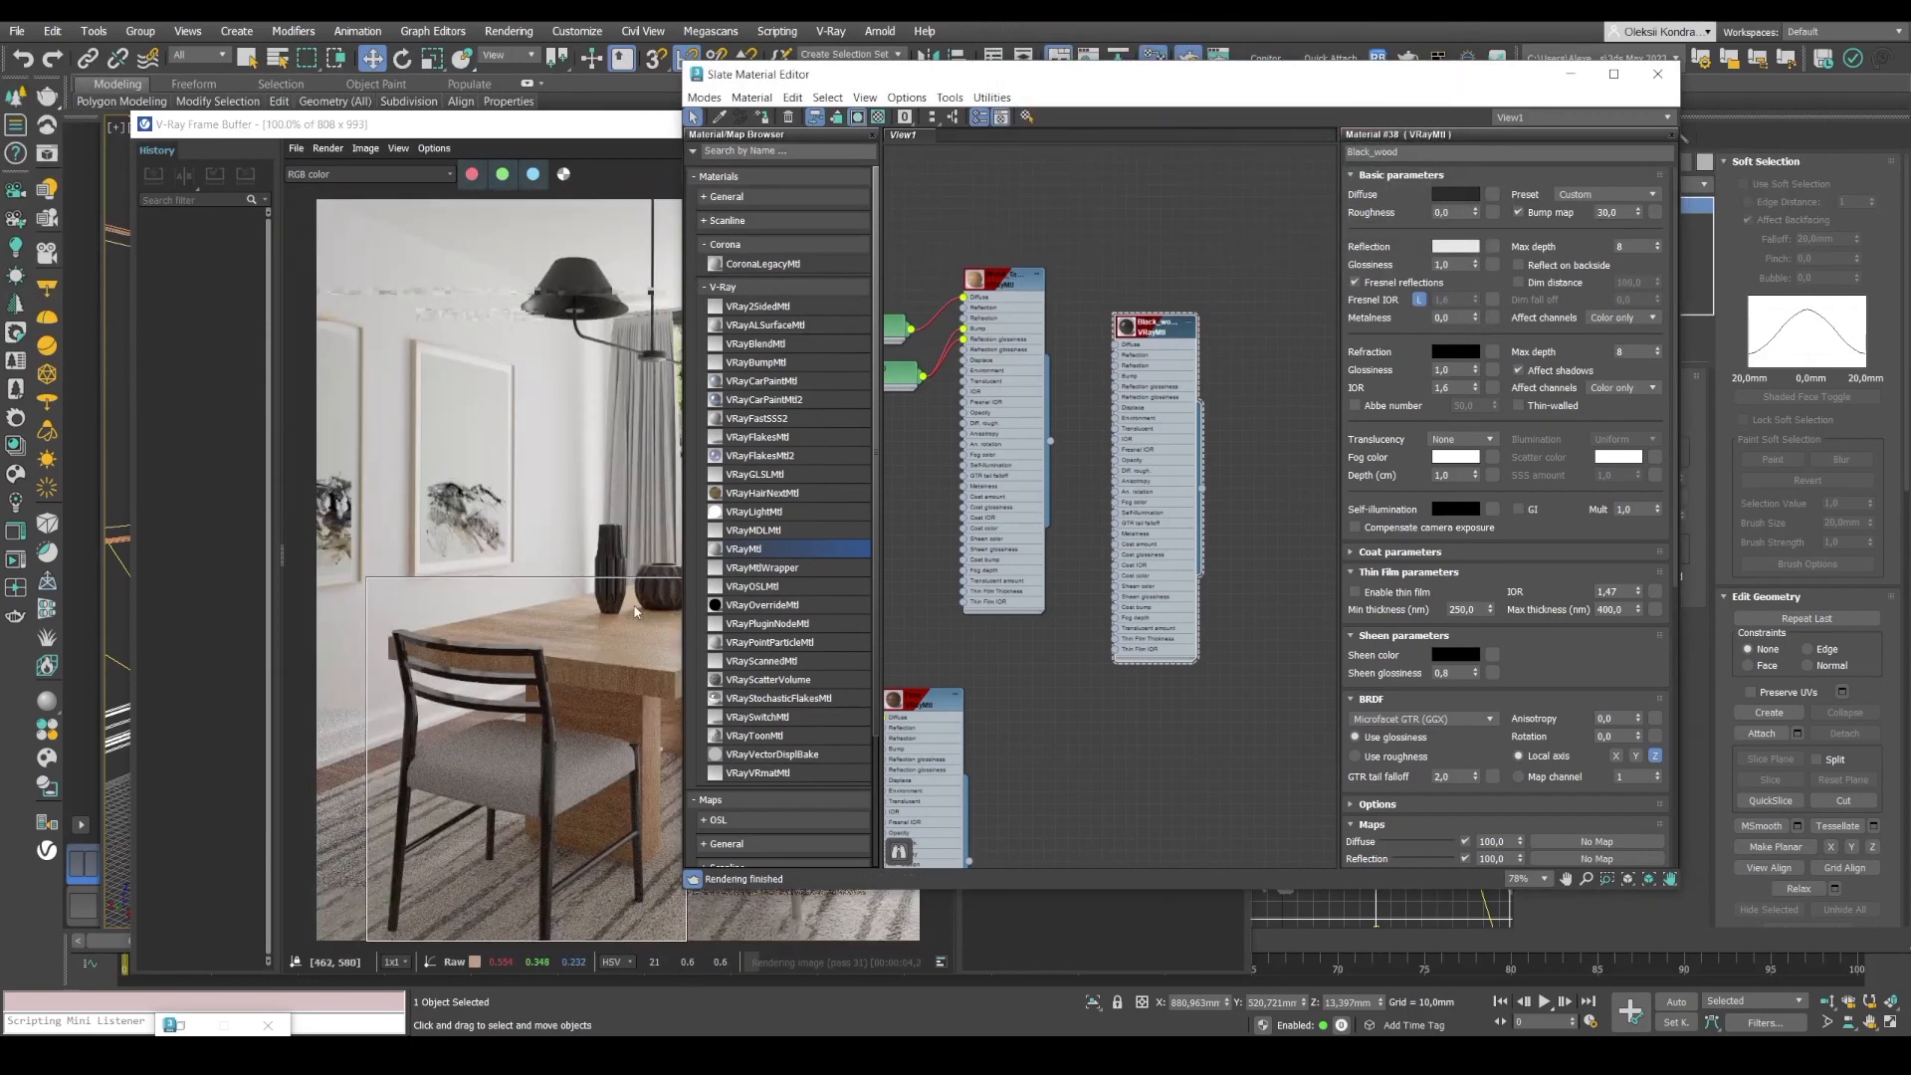
Duplicate the table wood's Seamless-Wood-Texture-rub.jpg bitmap node beside Black_wood and connect the copy to its reflection glossiness.
left_click_drag(1158, 336, 1256, 534)
scroll(1192, 464, "down", 1)
middle_click_drag(1191, 470, 1103, 327)
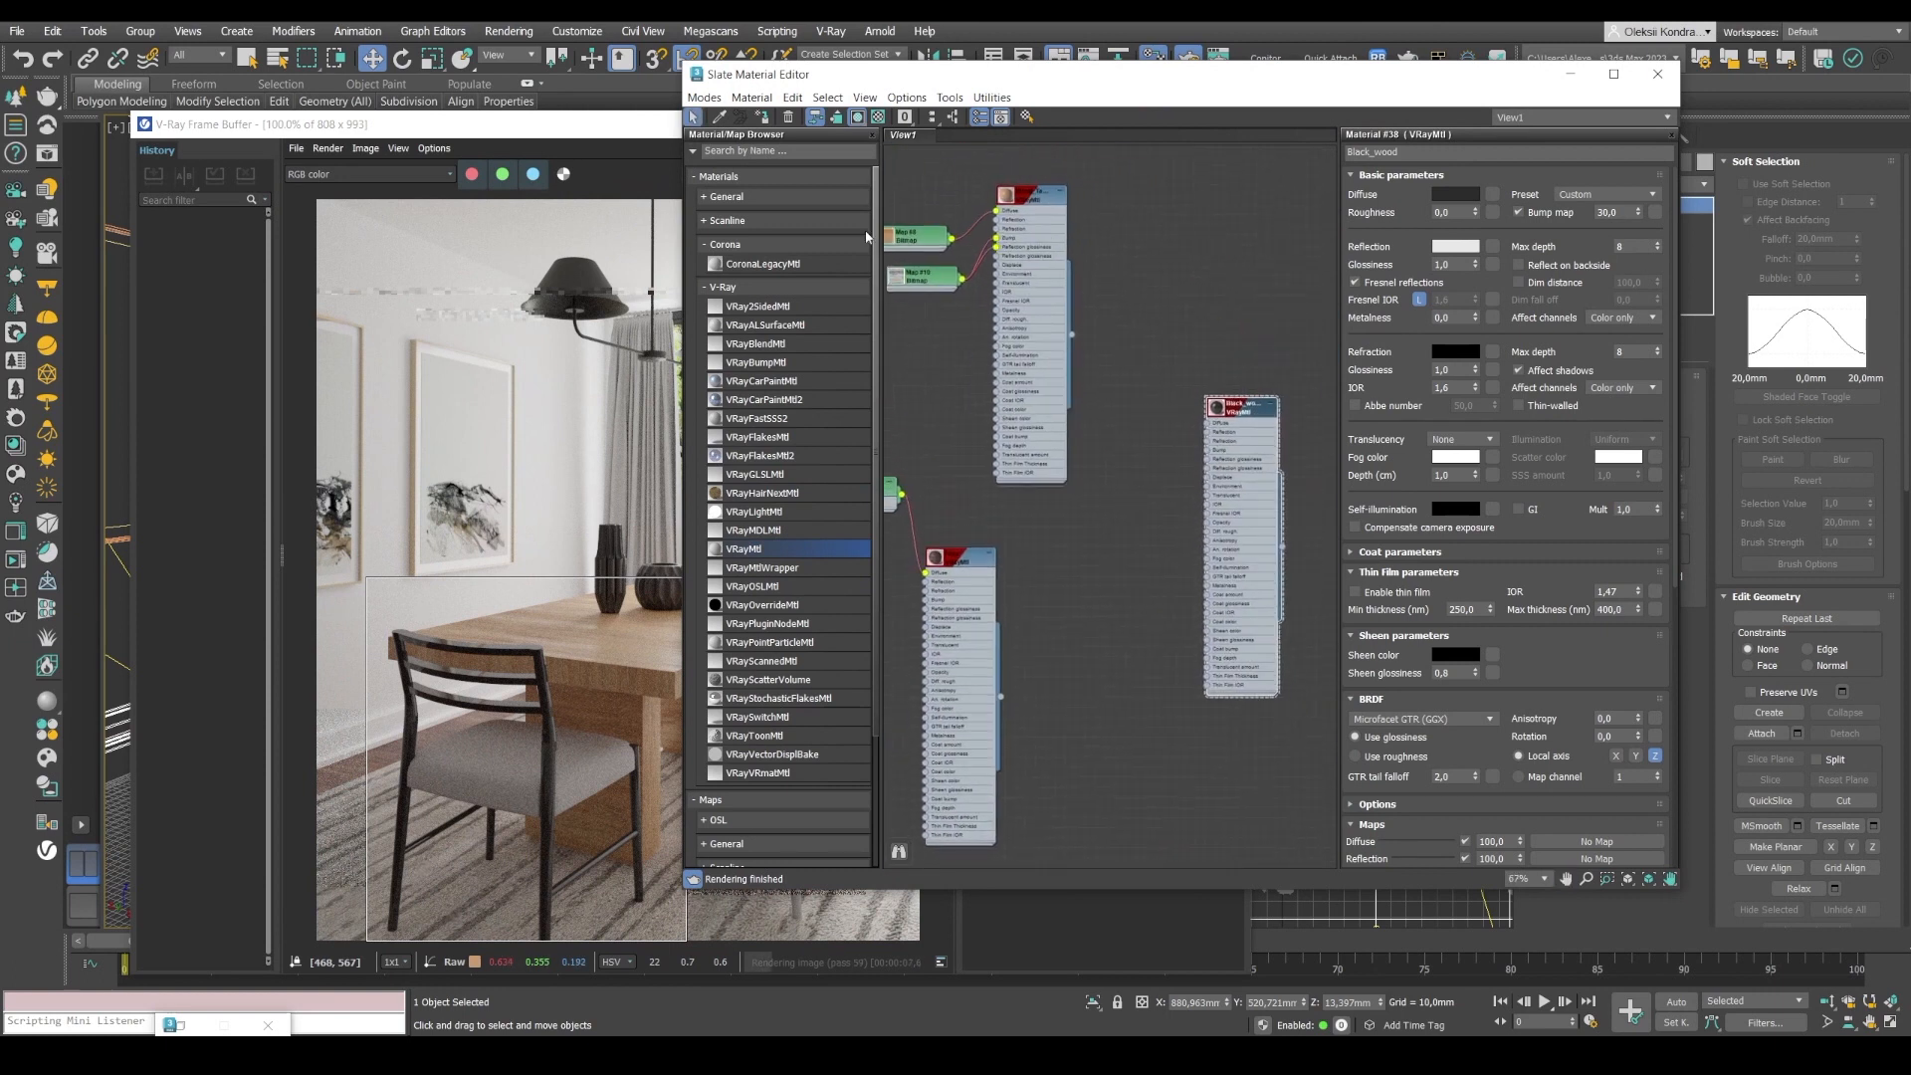
double_click(921, 286)
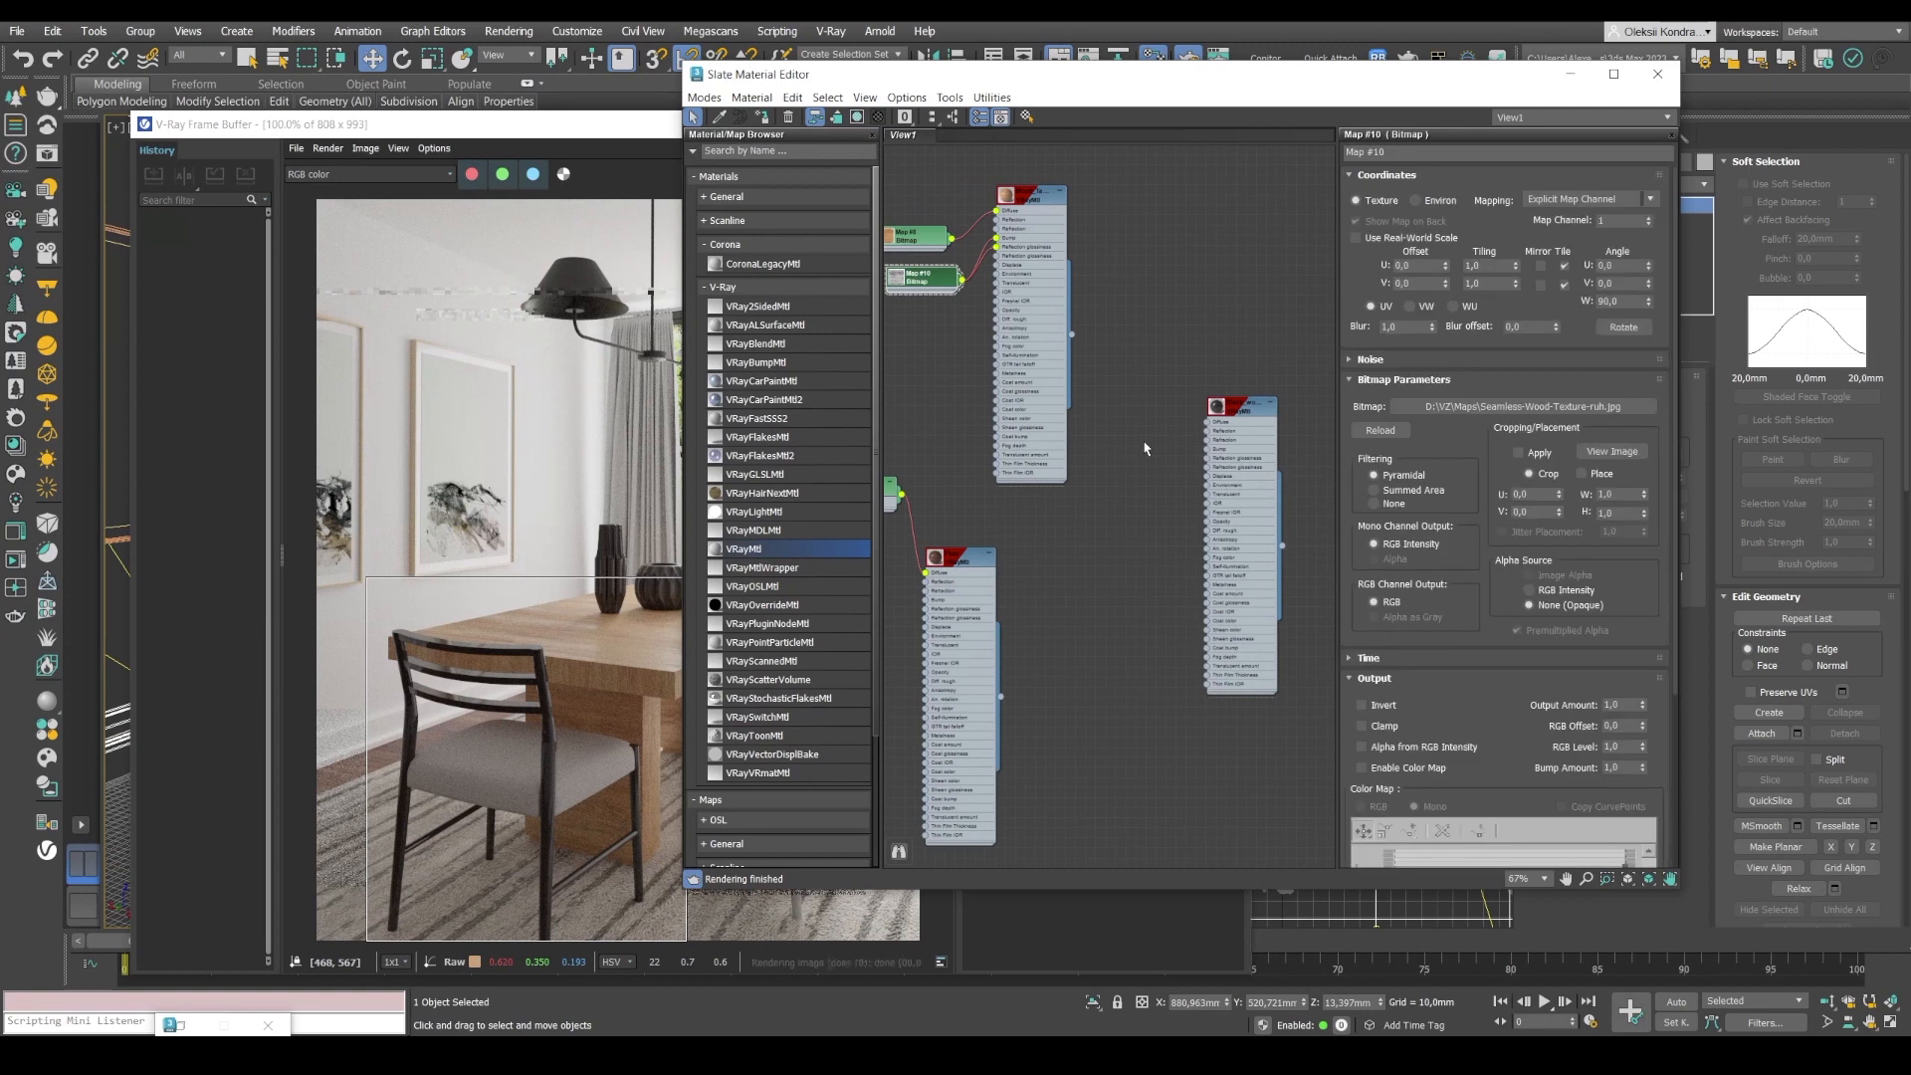
left_click_drag(924, 289, 1135, 460, "shift")
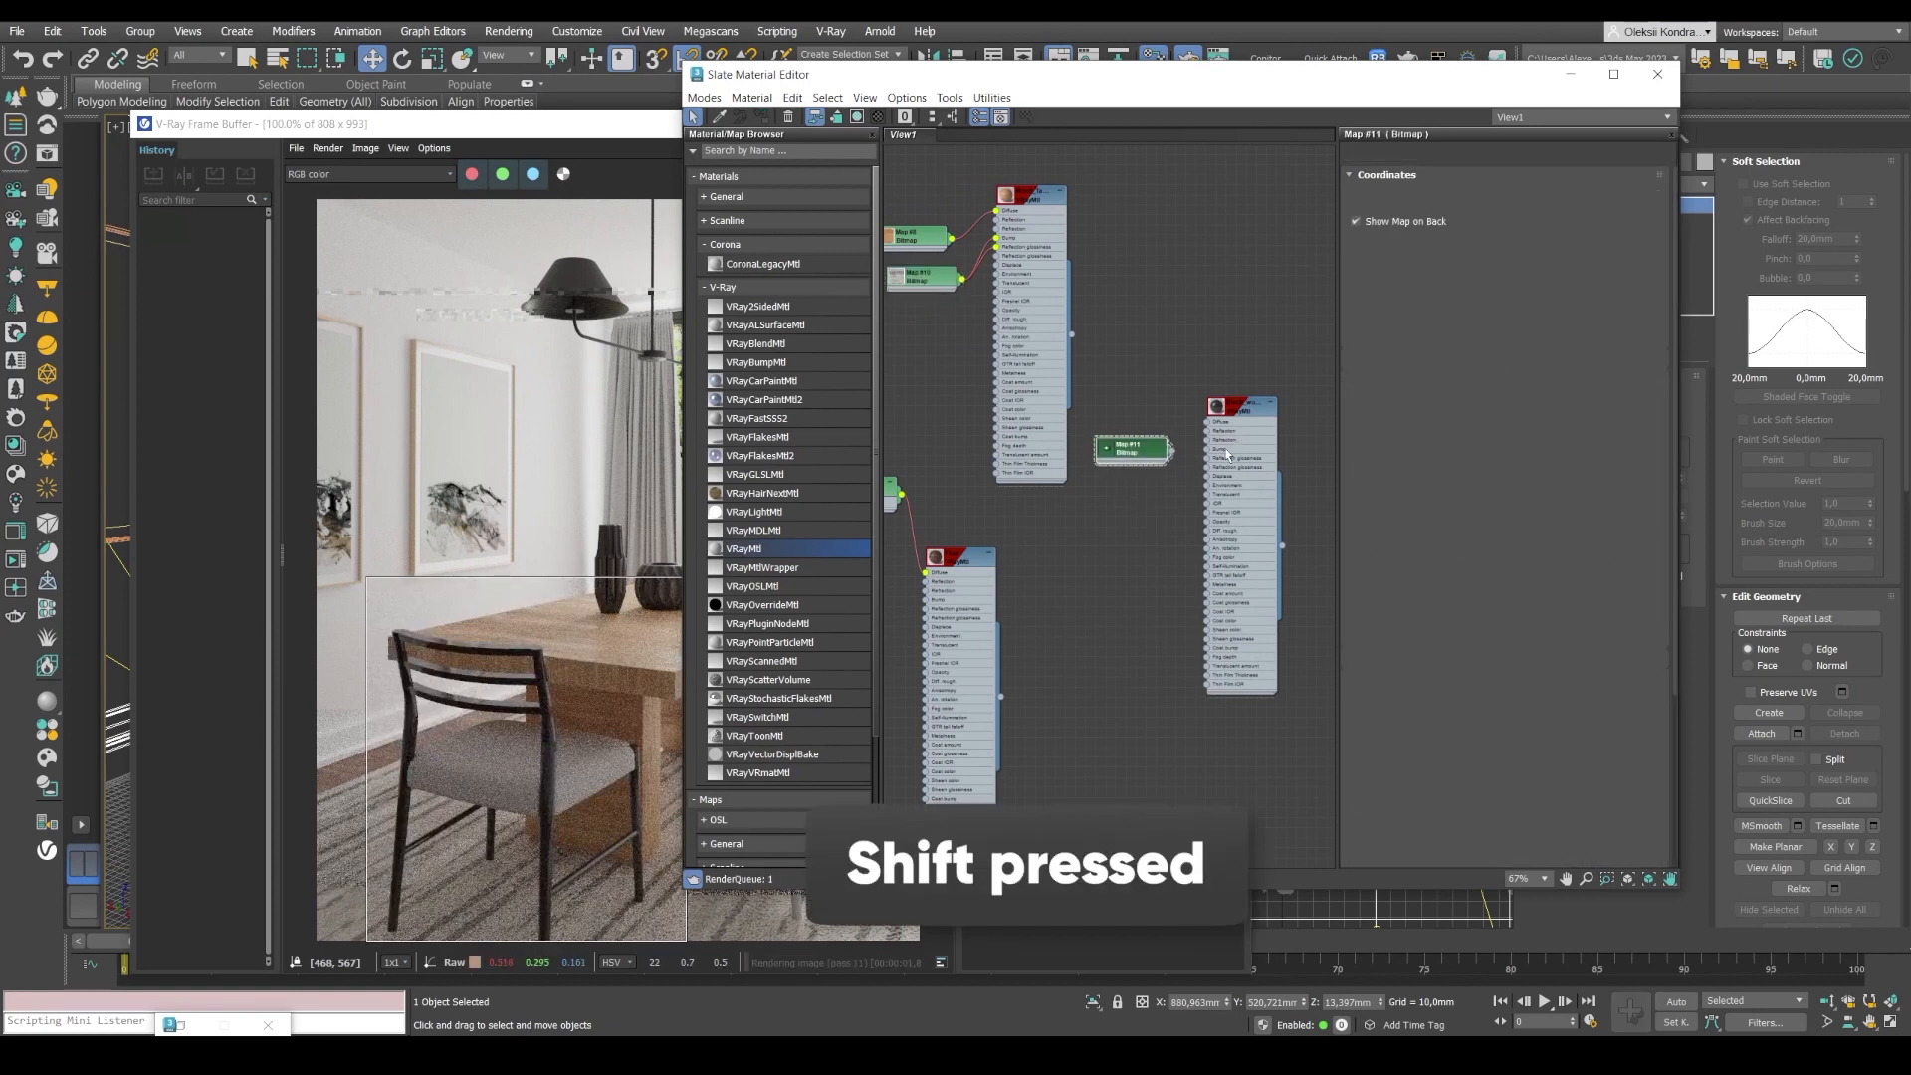
scroll(1227, 455, "up", 4)
left_click_drag(1137, 457, 1195, 464)
scroll(506, 680, "up", 2)
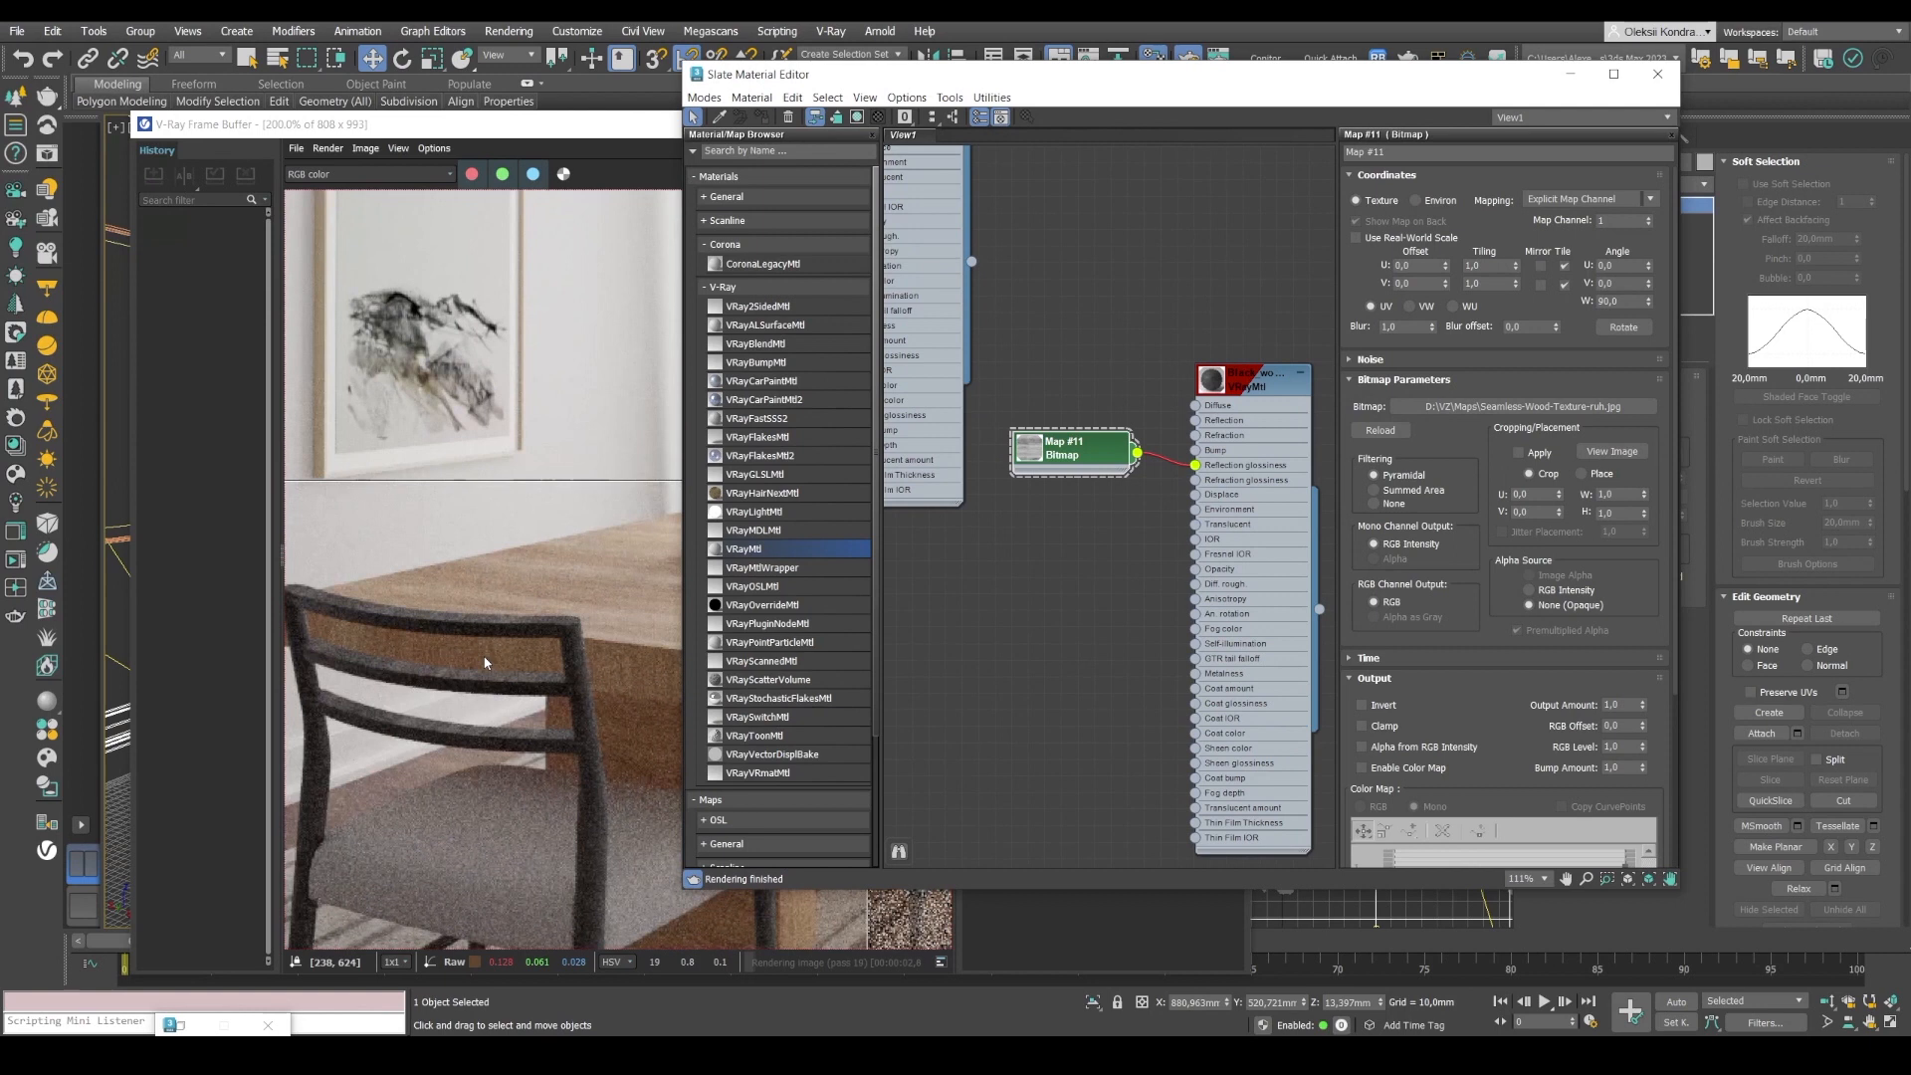
scroll(438, 702, "up", 1)
scroll(438, 703, "down", 1)
Set the duplicated bitmap's W angle to 0 and limit the render region to the front chair's backrest.
double_click(1613, 301)
key("Return")
left_click_drag(402, 702, 297, 737)
scroll(433, 694, "down", 1)
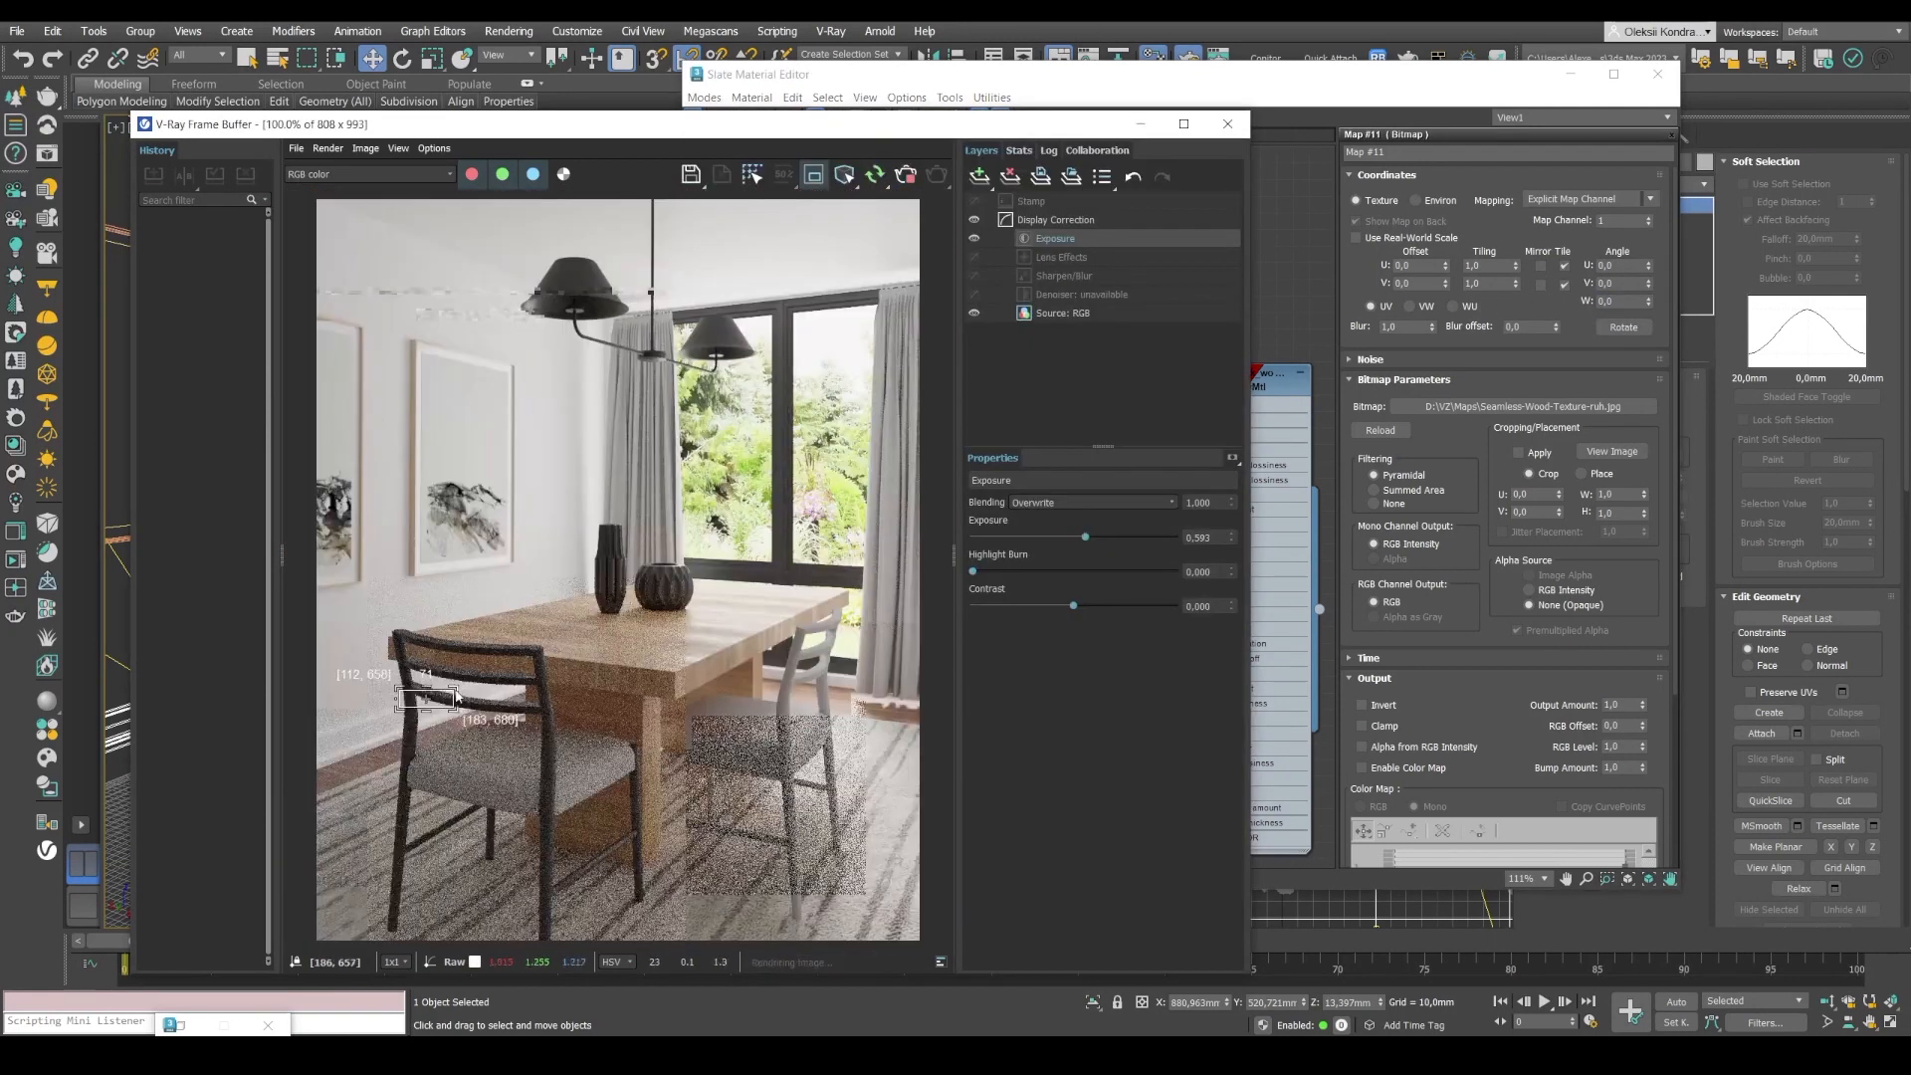
scroll(457, 697, "up", 1)
left_click_drag(385, 590, 670, 767)
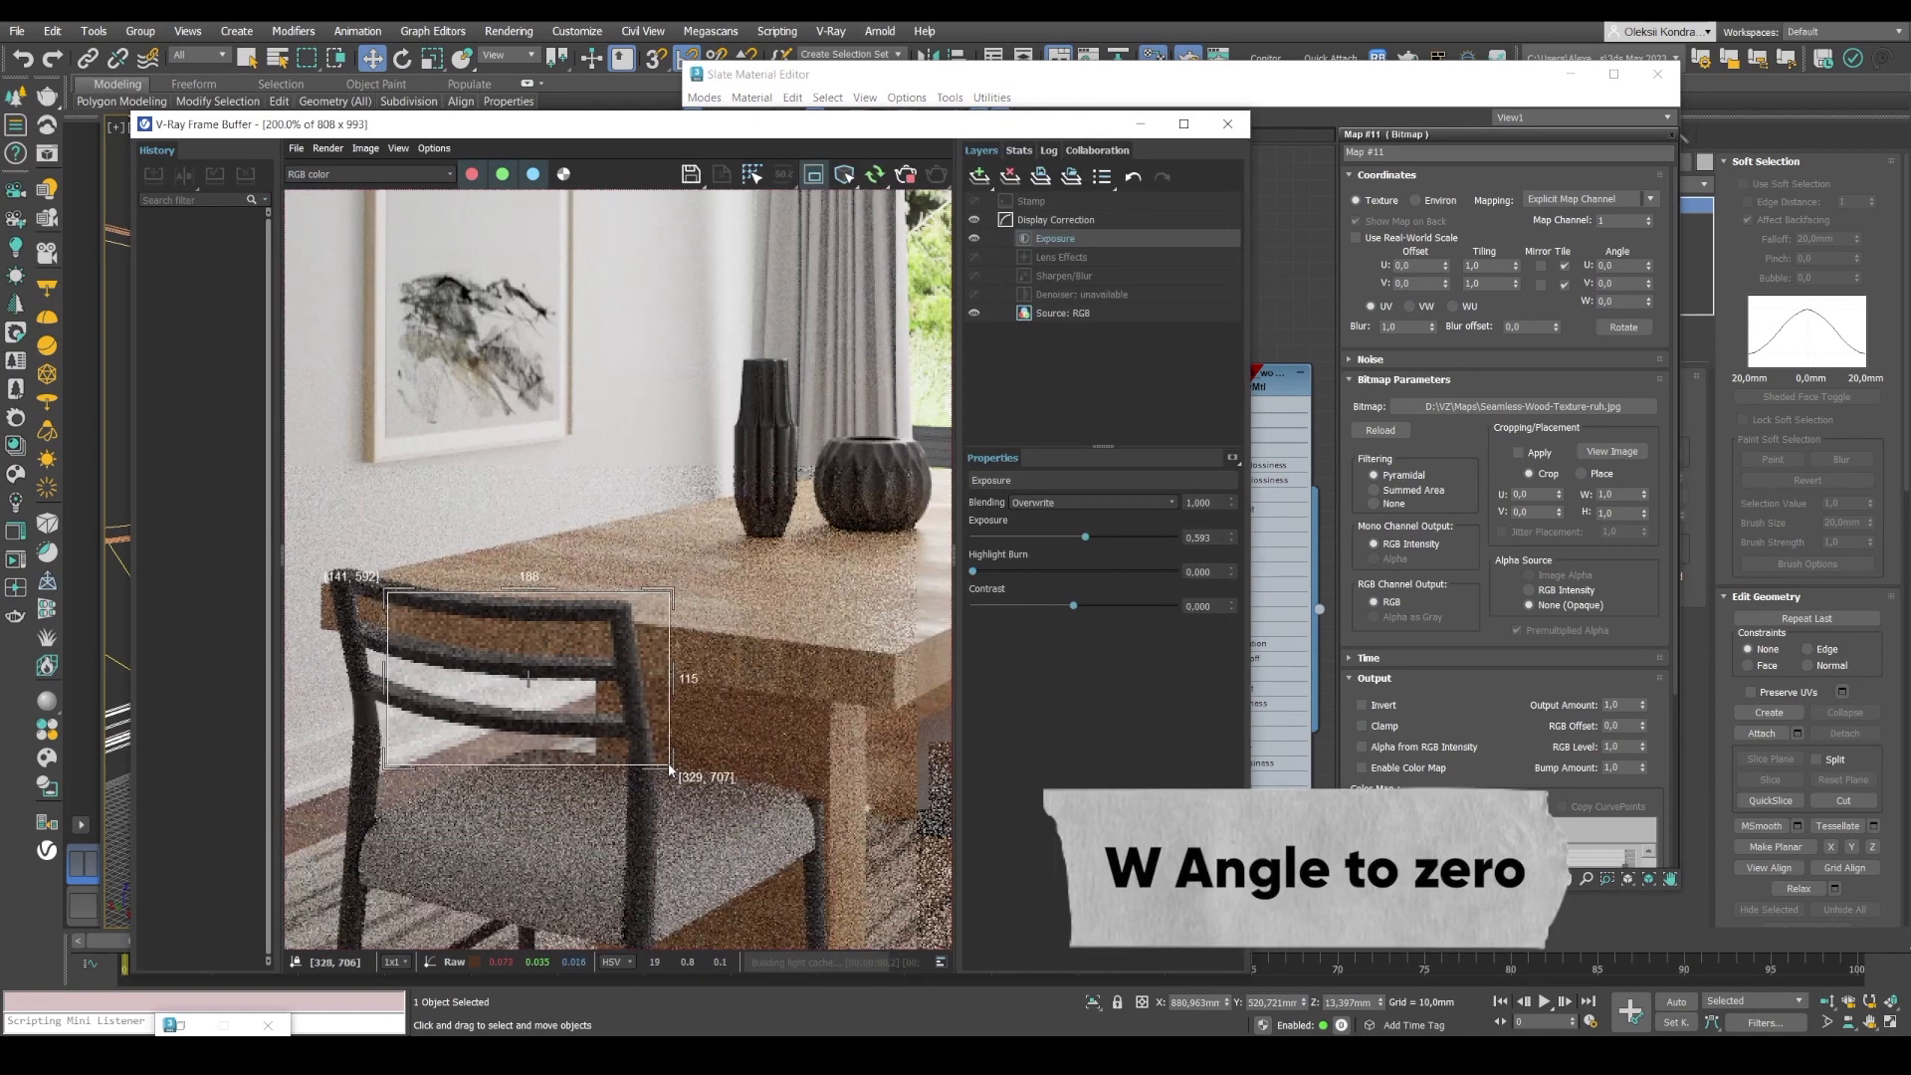
scroll(557, 631, "up", 1)
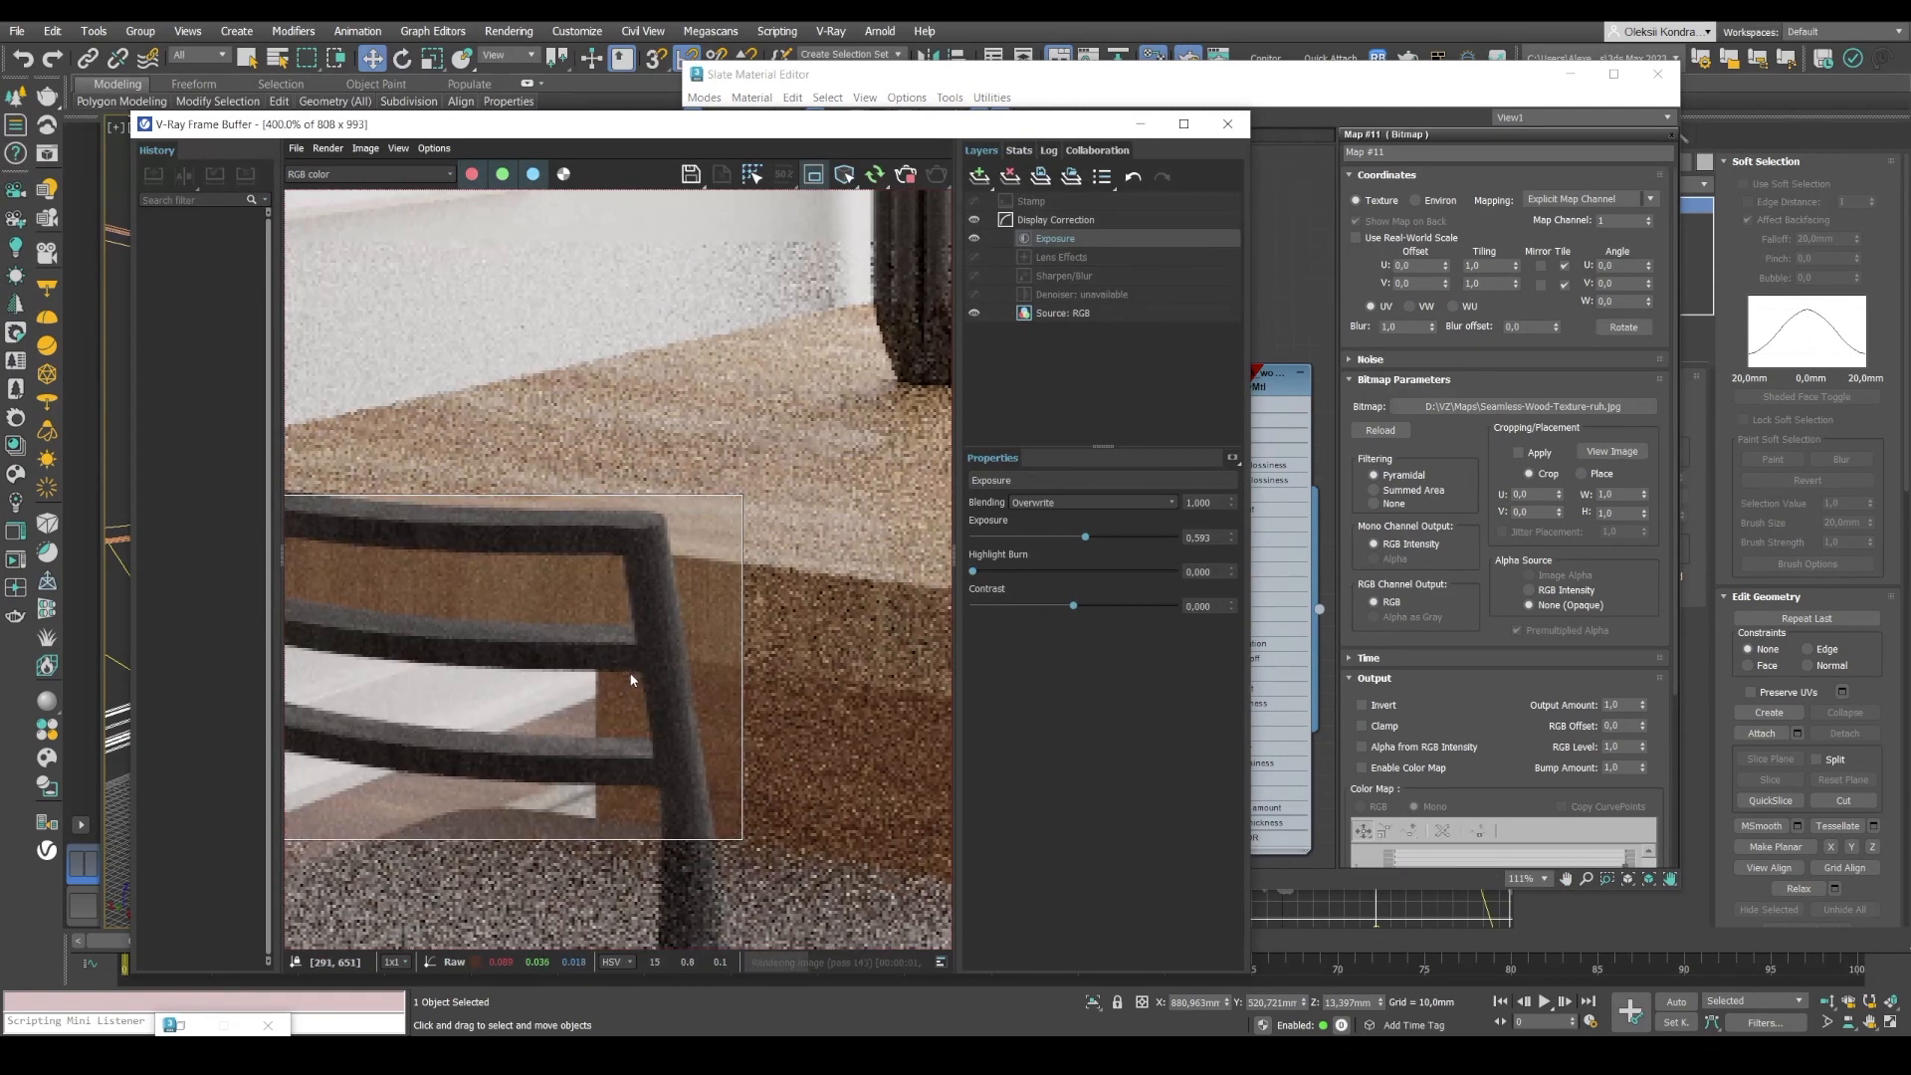
scroll(631, 680, "down", 1)
scroll(631, 679, "down", 1)
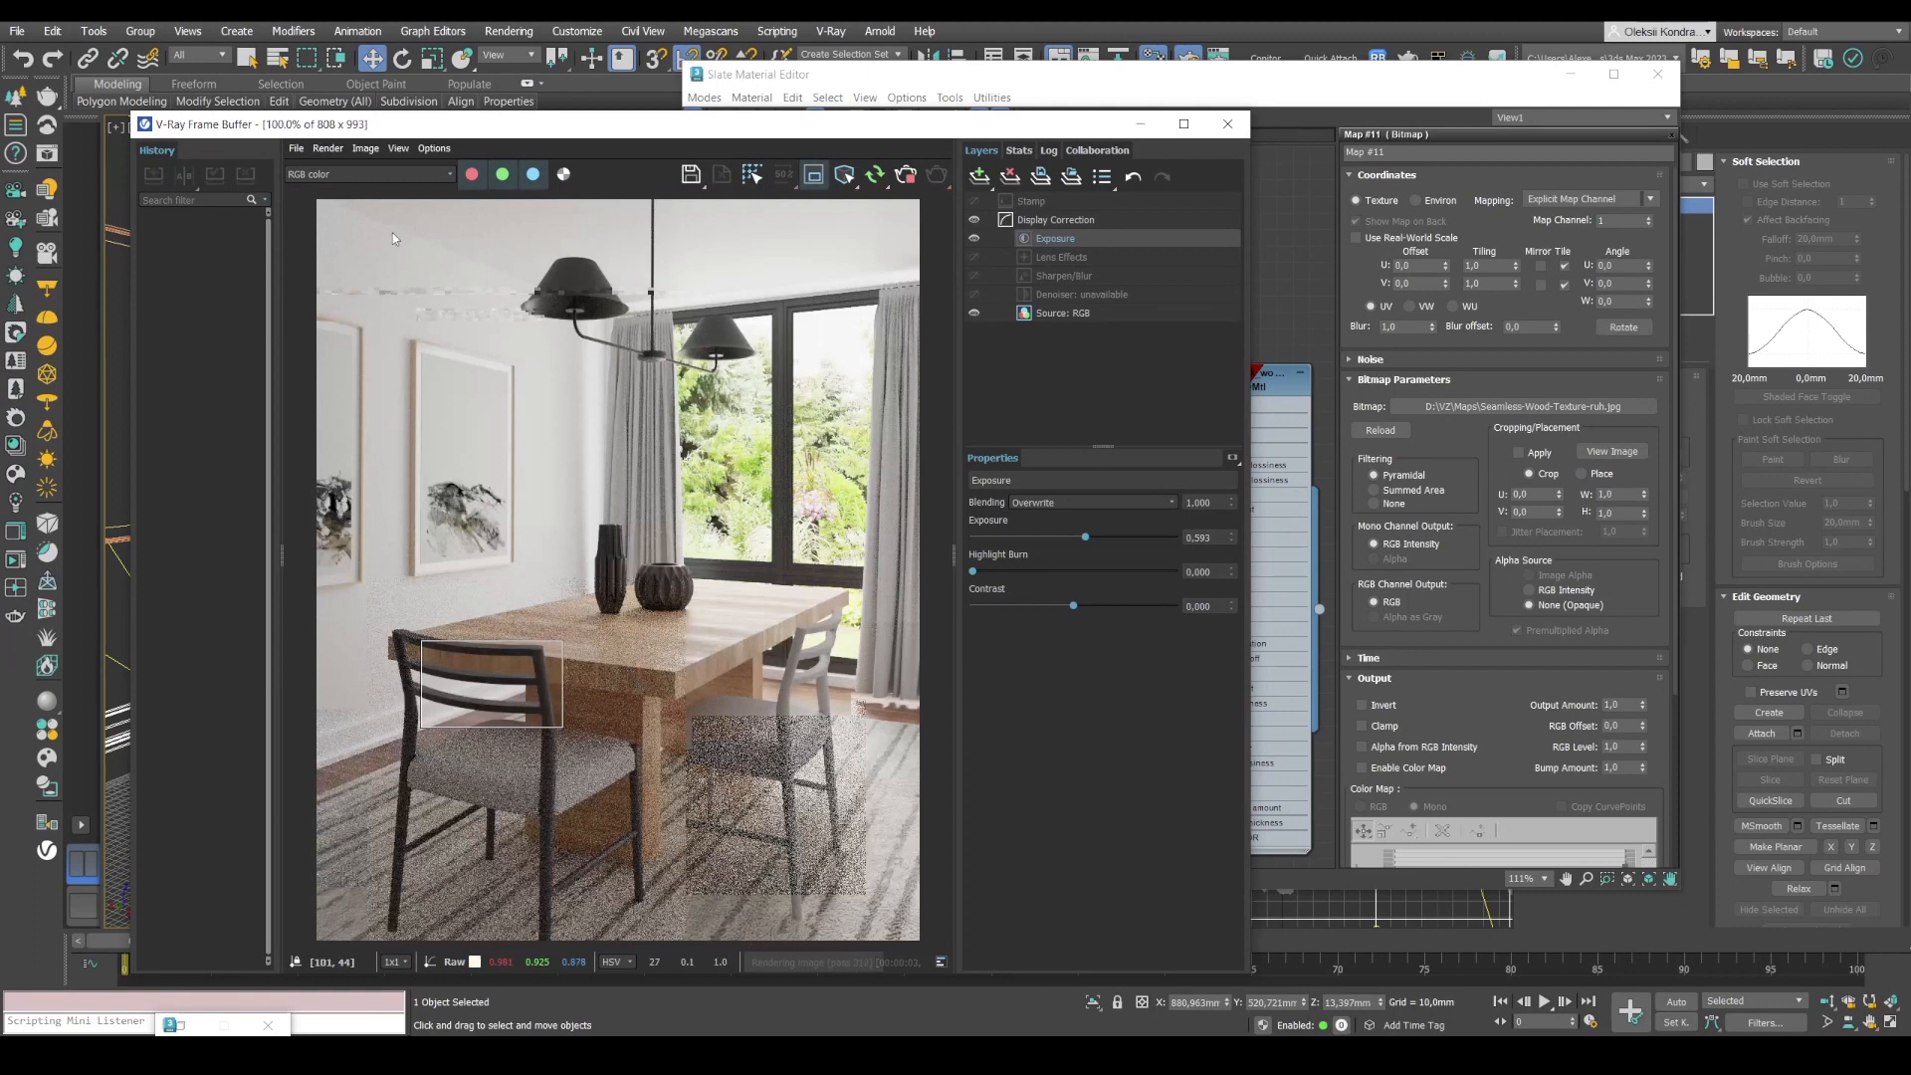
Add a TurboSmooth modifier to the selected front chair frame.
left_click_drag(353, 127, 567, 91)
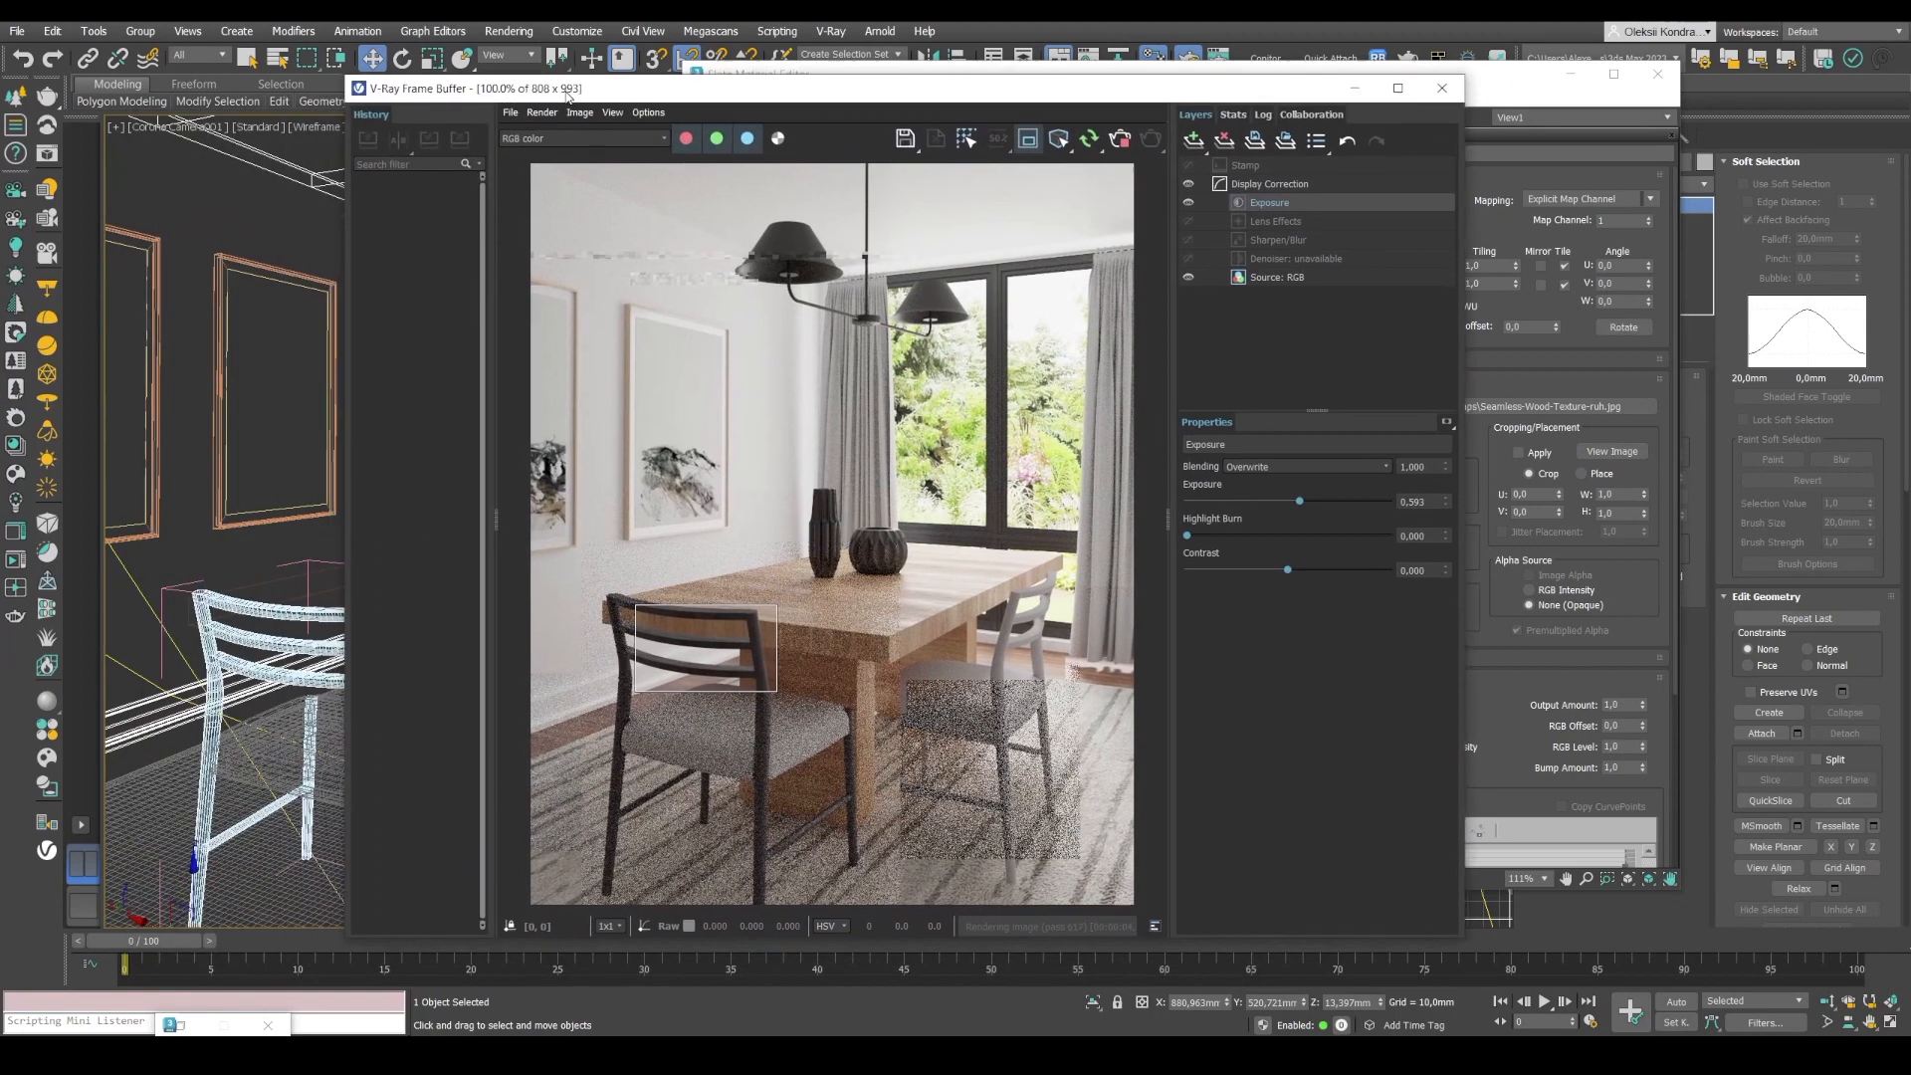
left_click(1570, 74)
left_click(1589, 186)
left_click_drag(1705, 238, 1708, 809)
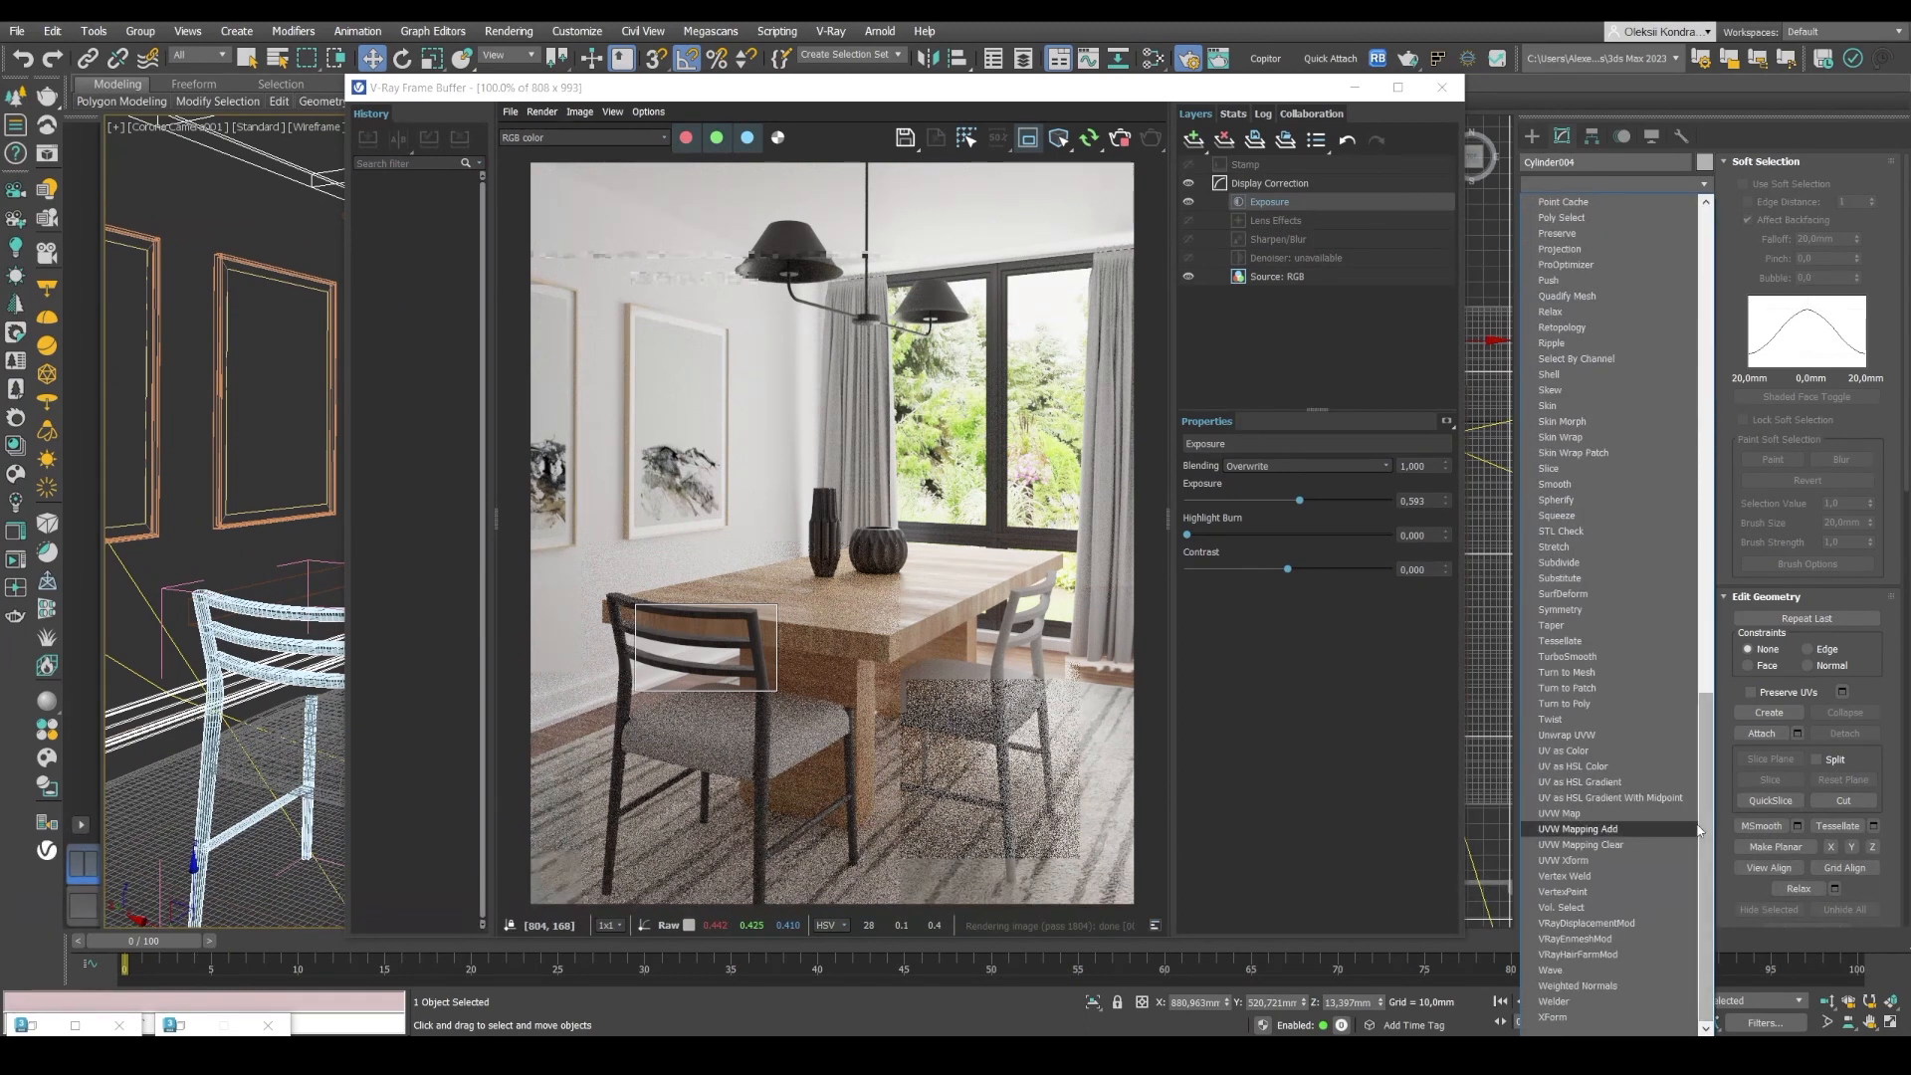
key("t")
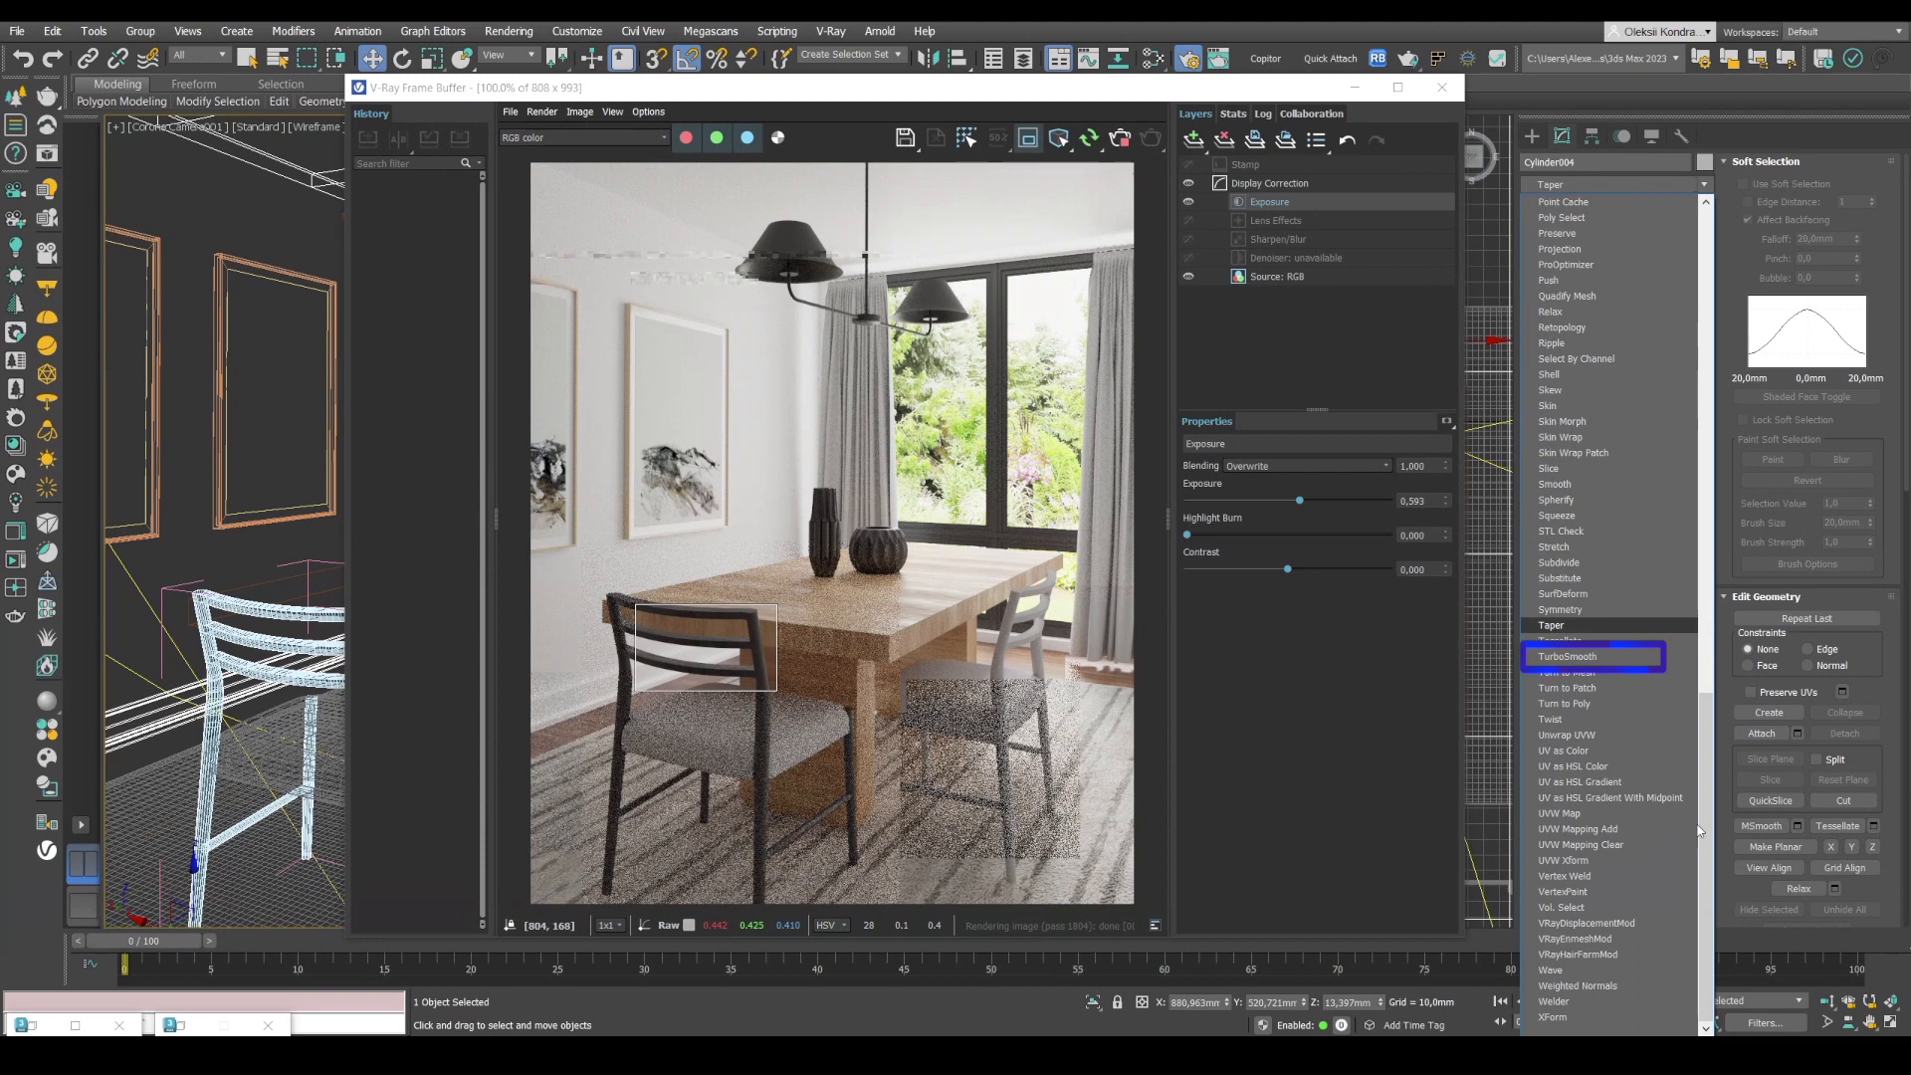
key("t")
key("t")
key("t")
key("Up")
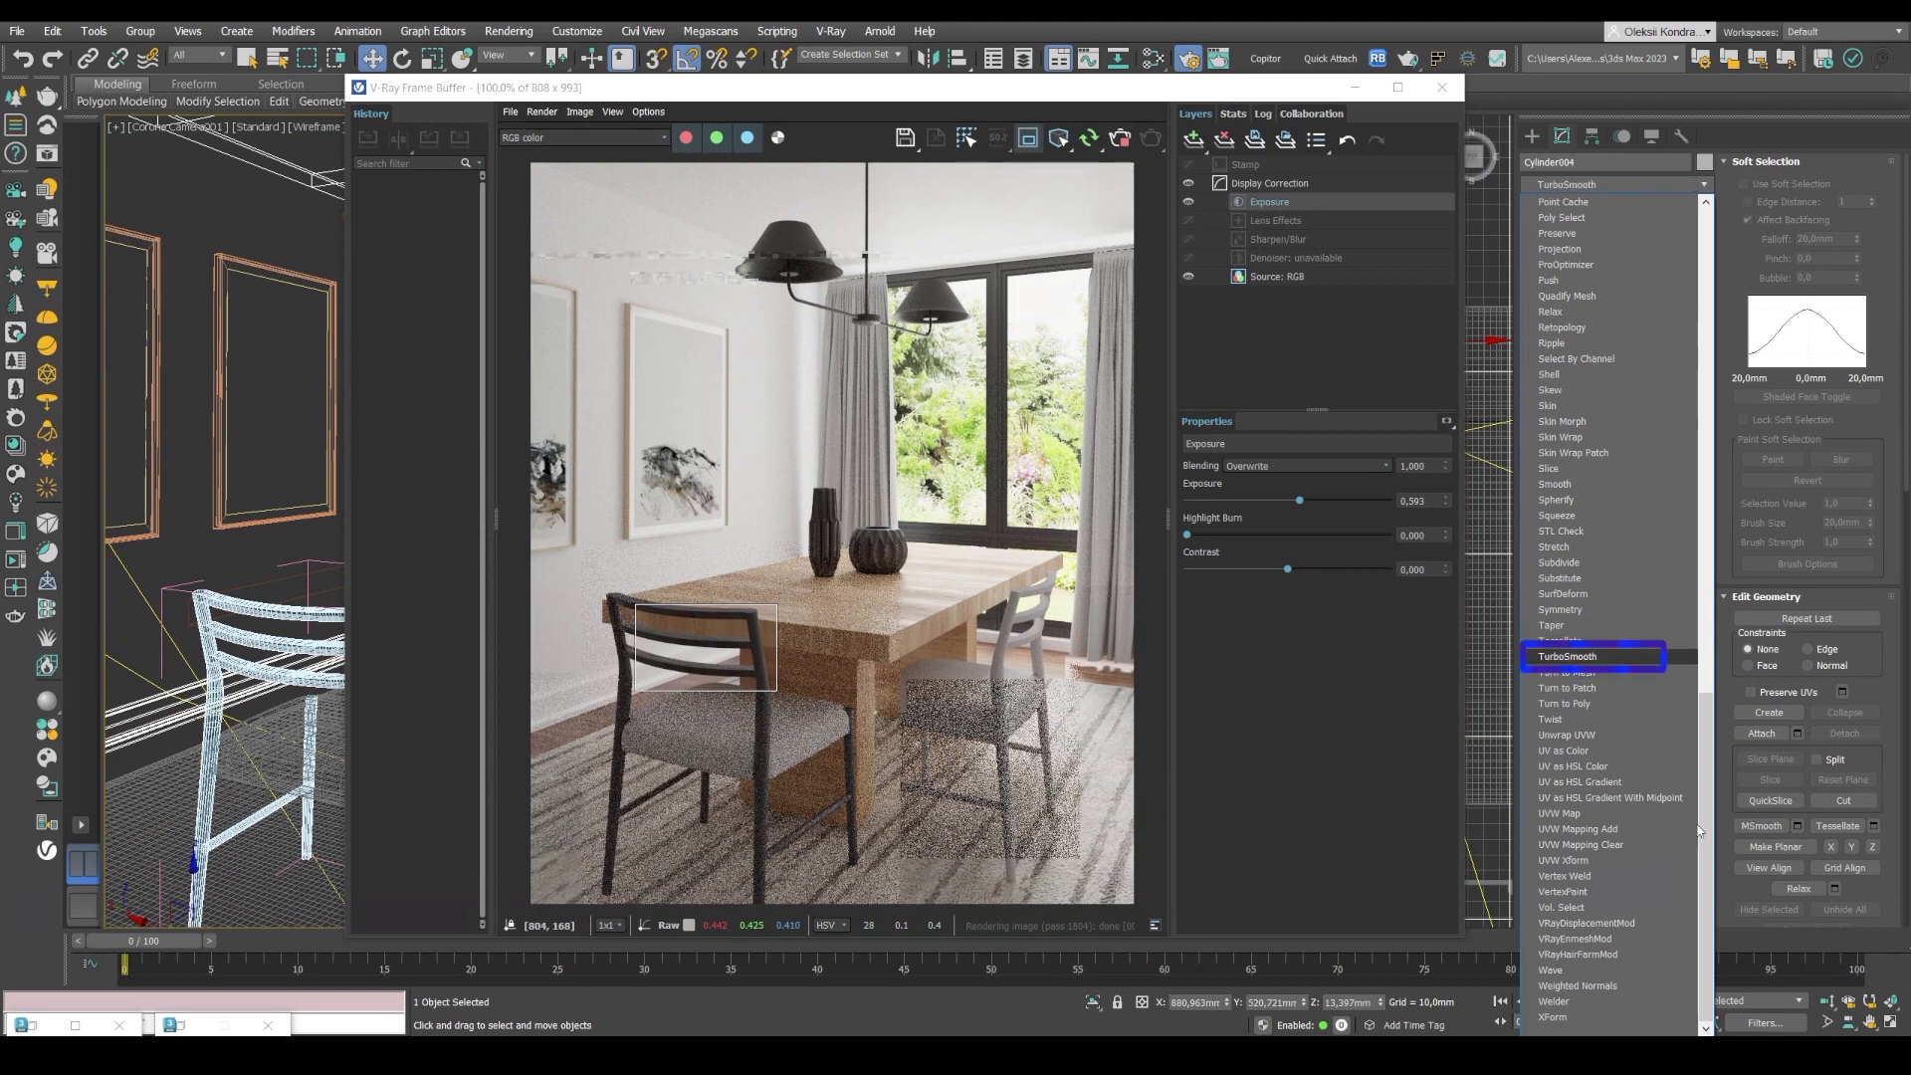
key("Return")
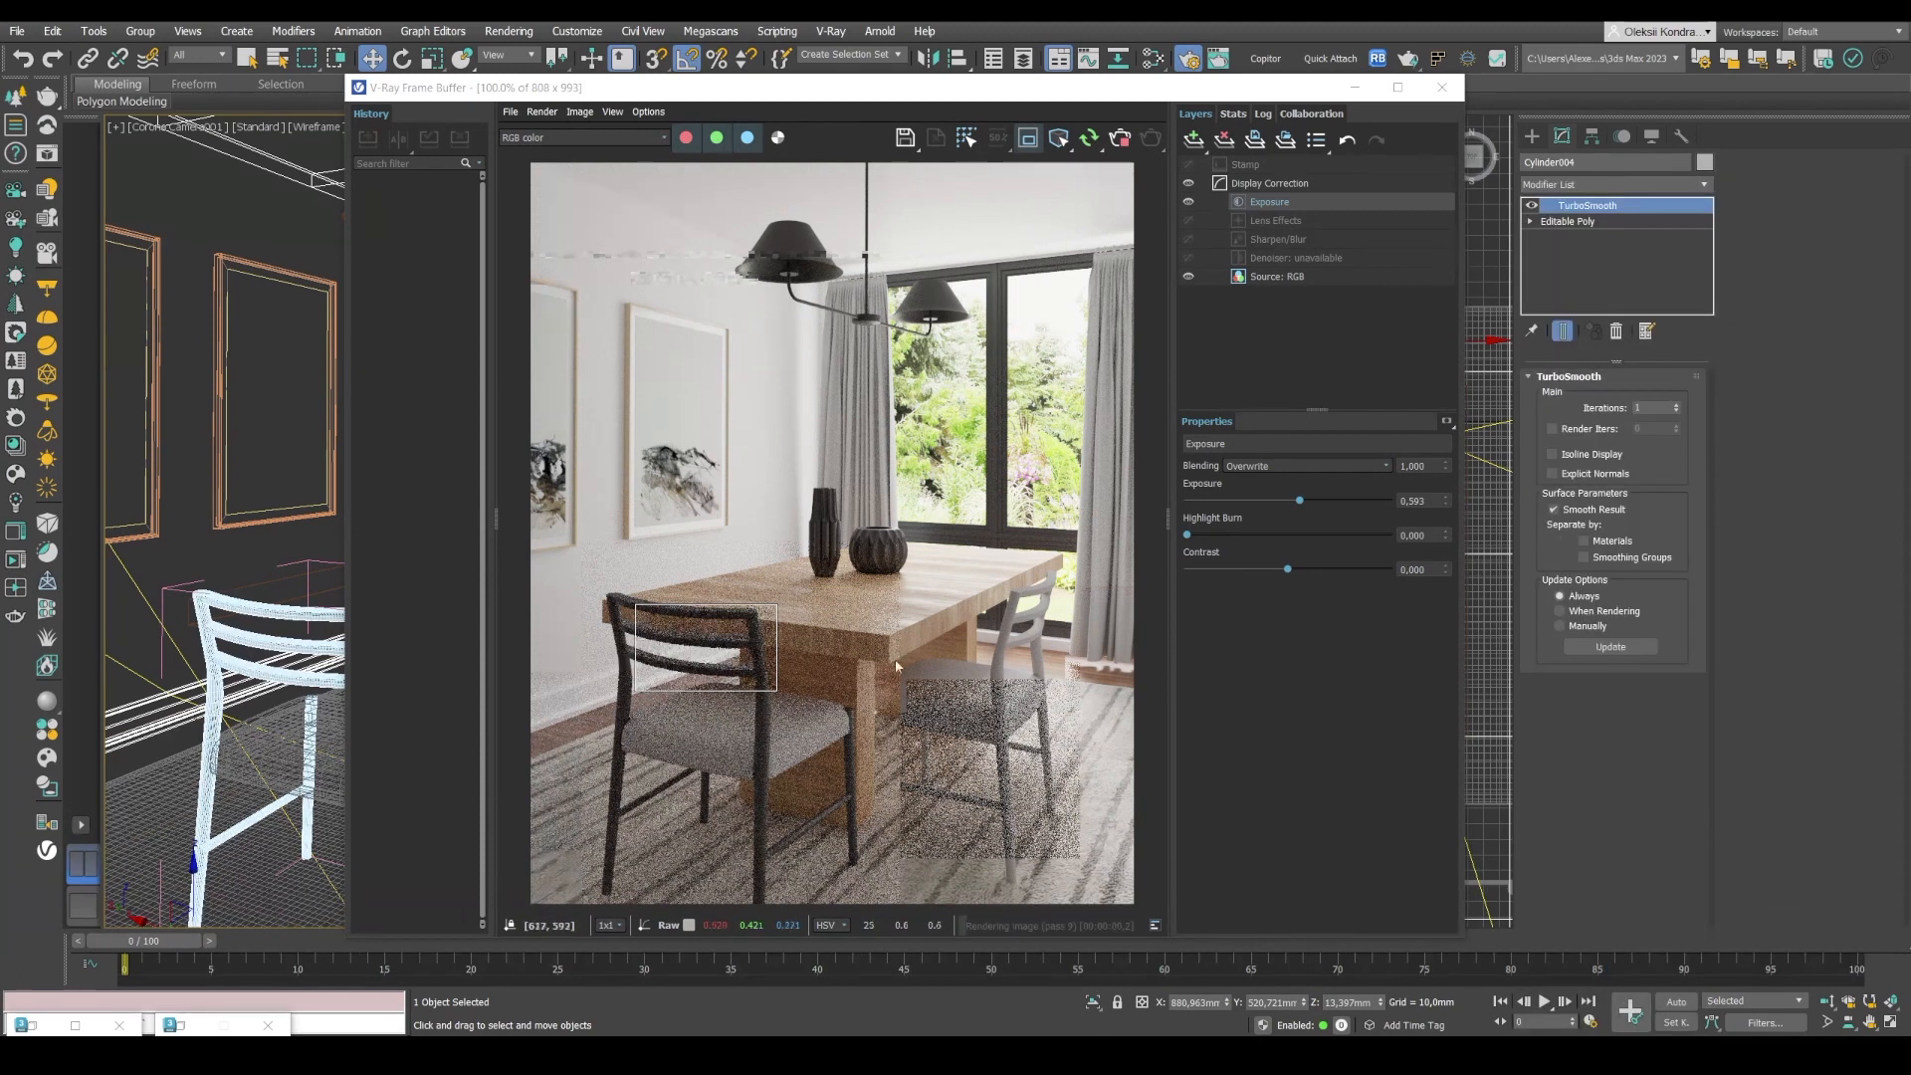
Enlarge the render region to cover the front chair's whole backrest and most of its seat.
left_click(631, 603)
left_click_drag(633, 606, 586, 570)
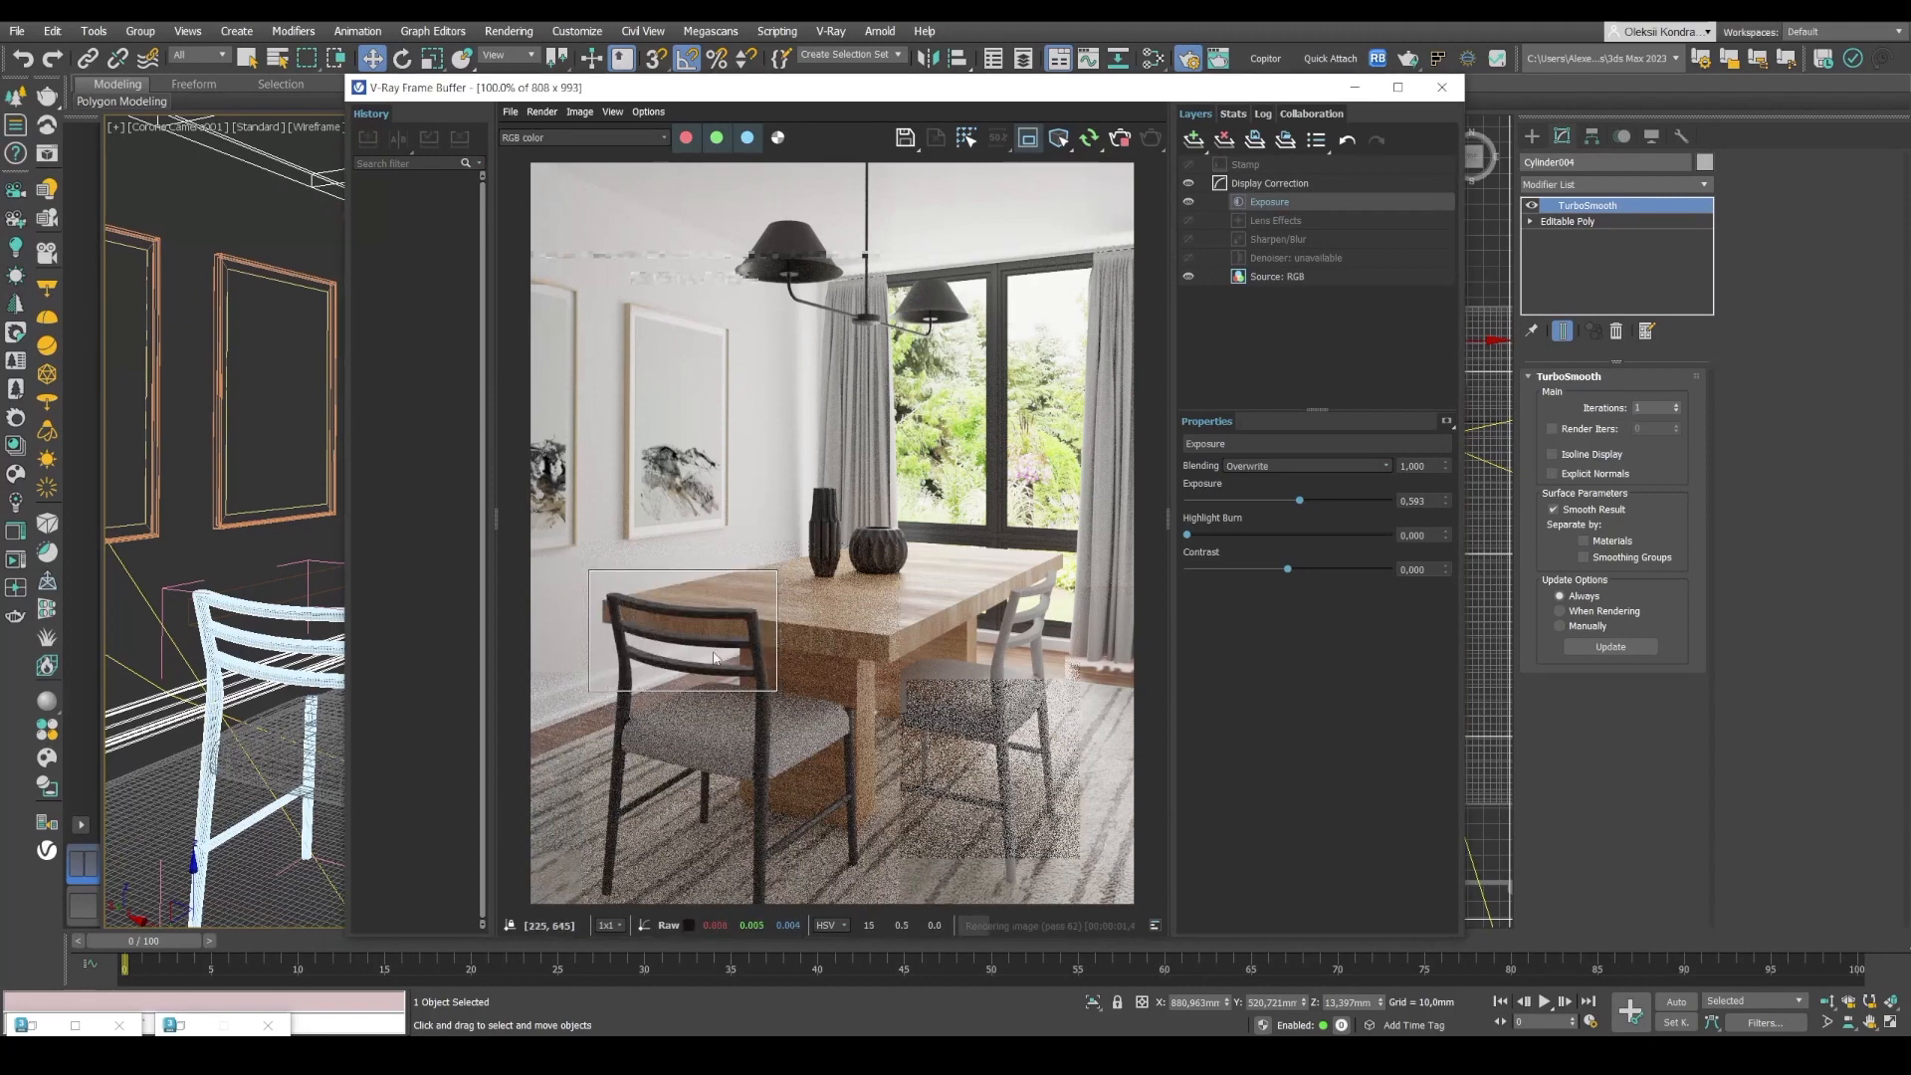
left_click_drag(780, 697, 814, 802)
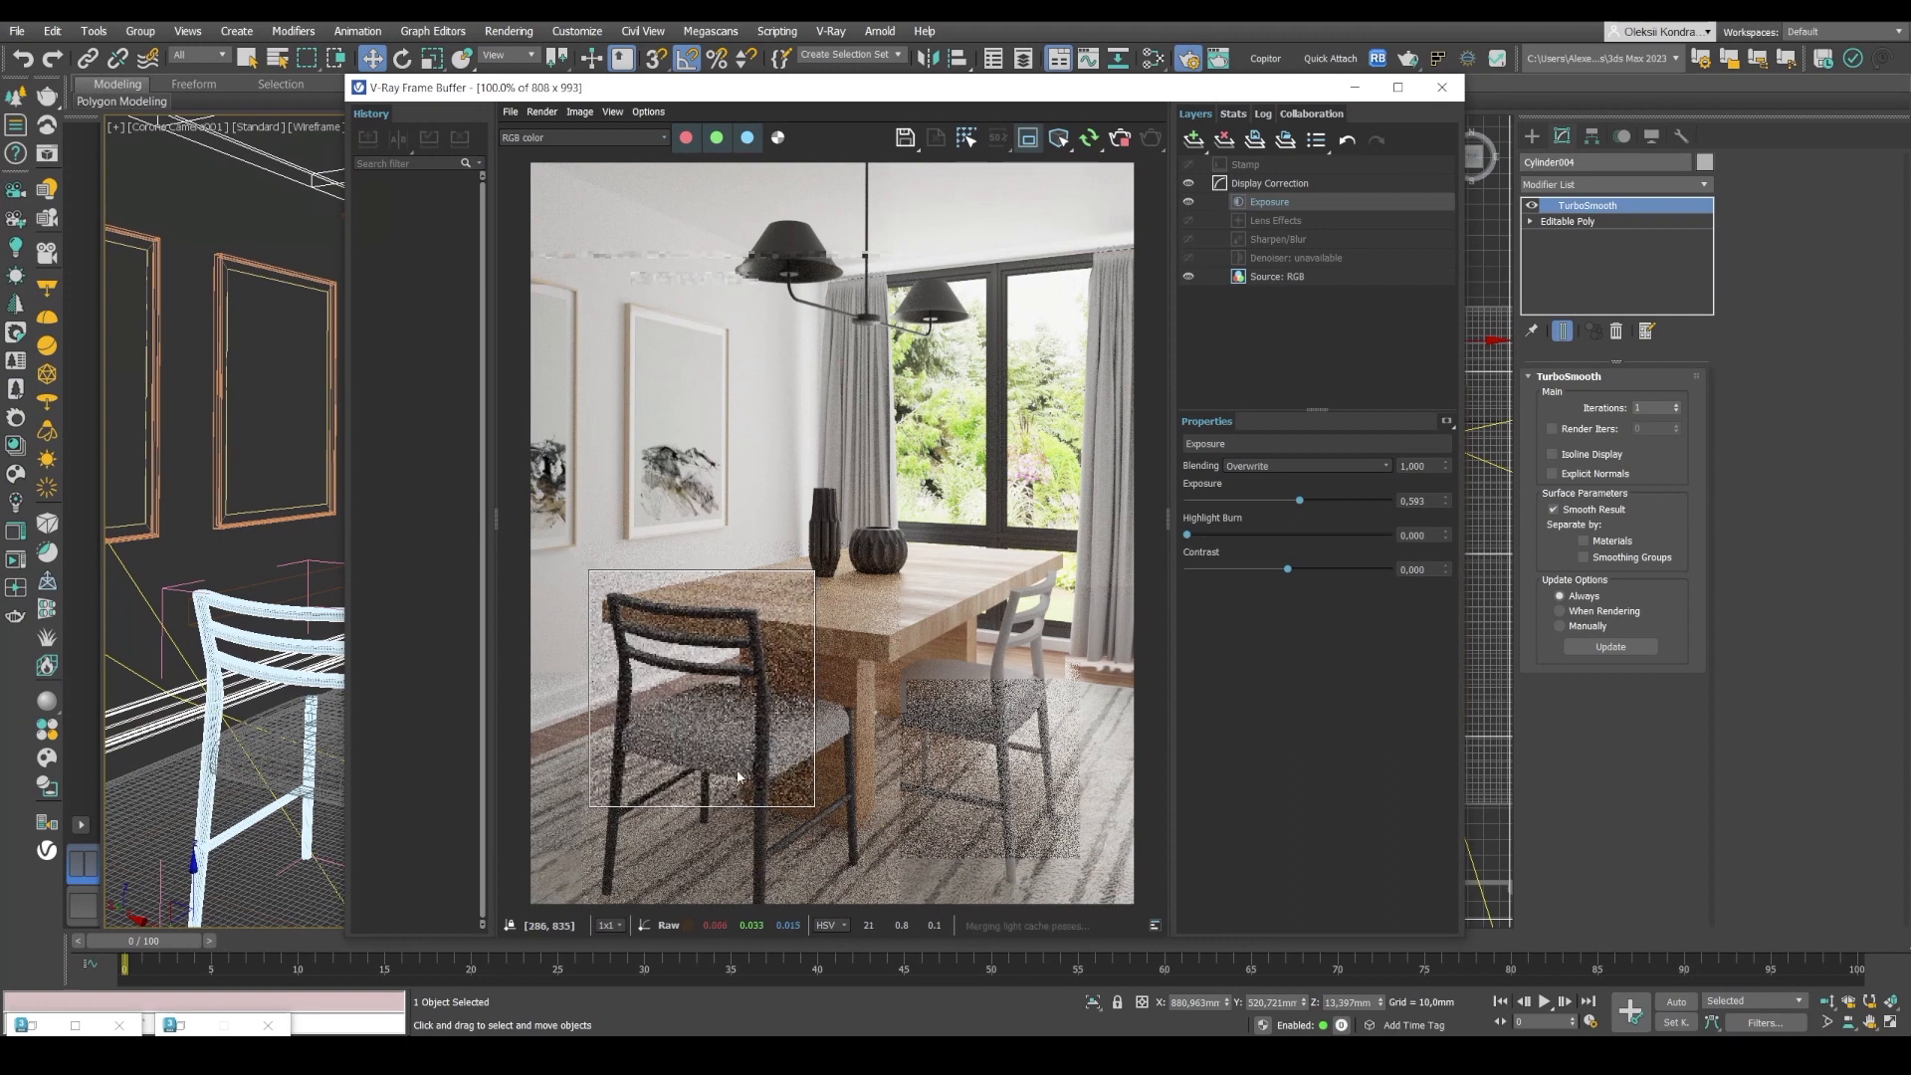
scroll(719, 743, "up", 2)
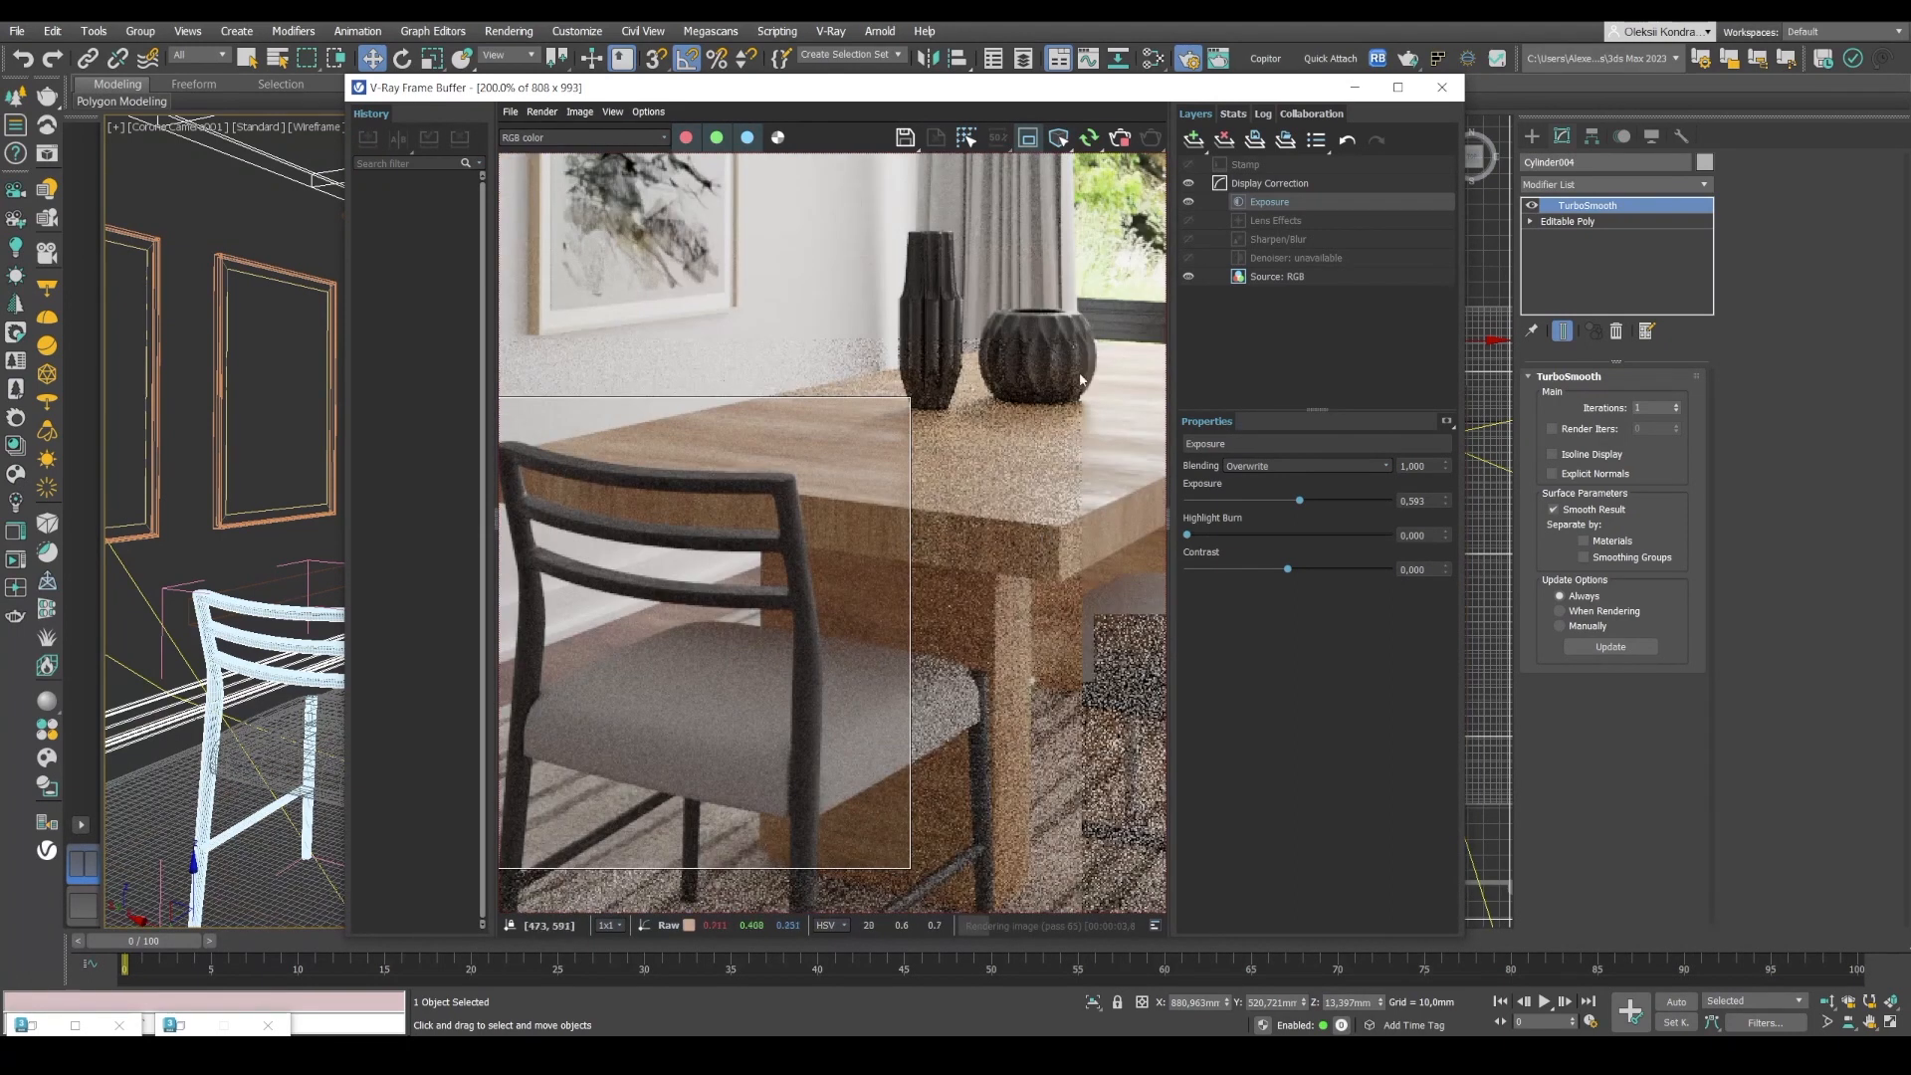
Connect the duplicated wood bitmap to the Black_wood material's bump input as well.
key("m")
left_click_drag(1119, 443, 1122, 394)
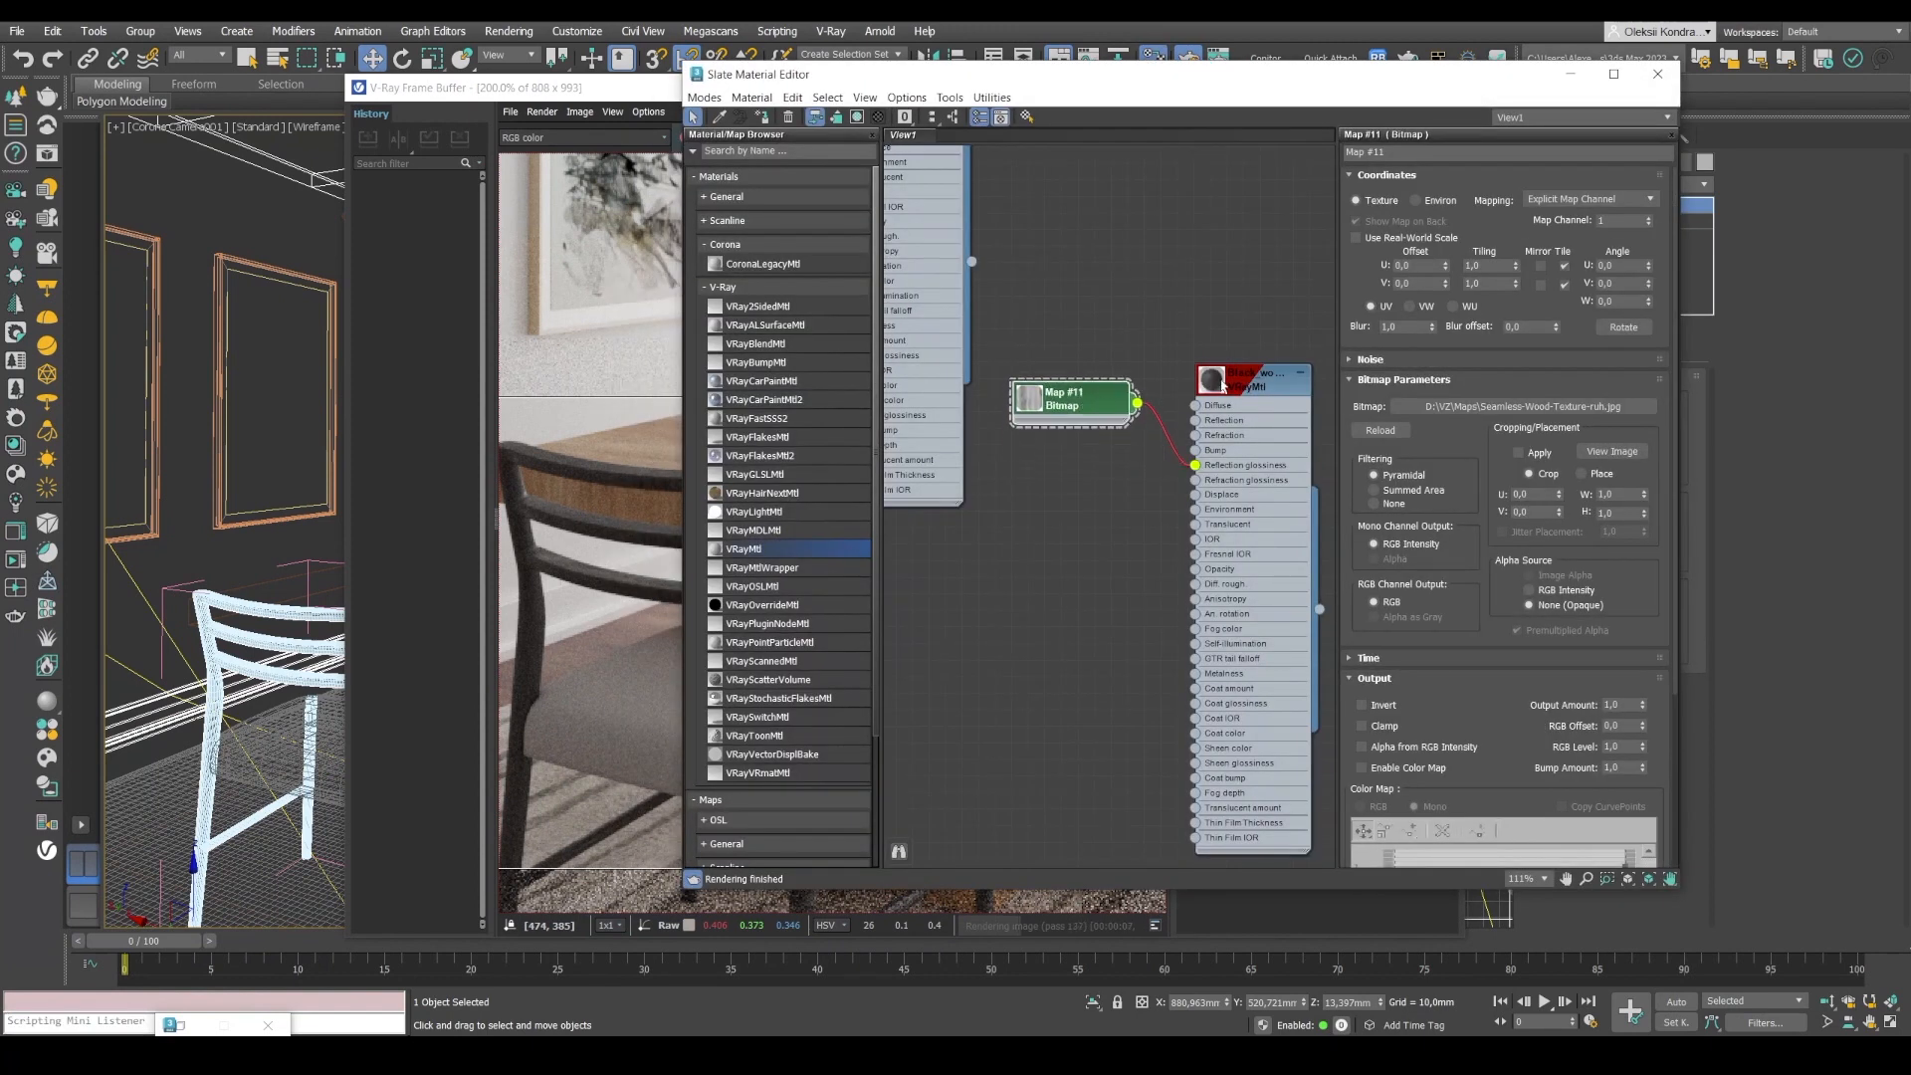
middle_click_drag(1152, 515, 1122, 411)
left_click_drag(1107, 303, 1108, 325)
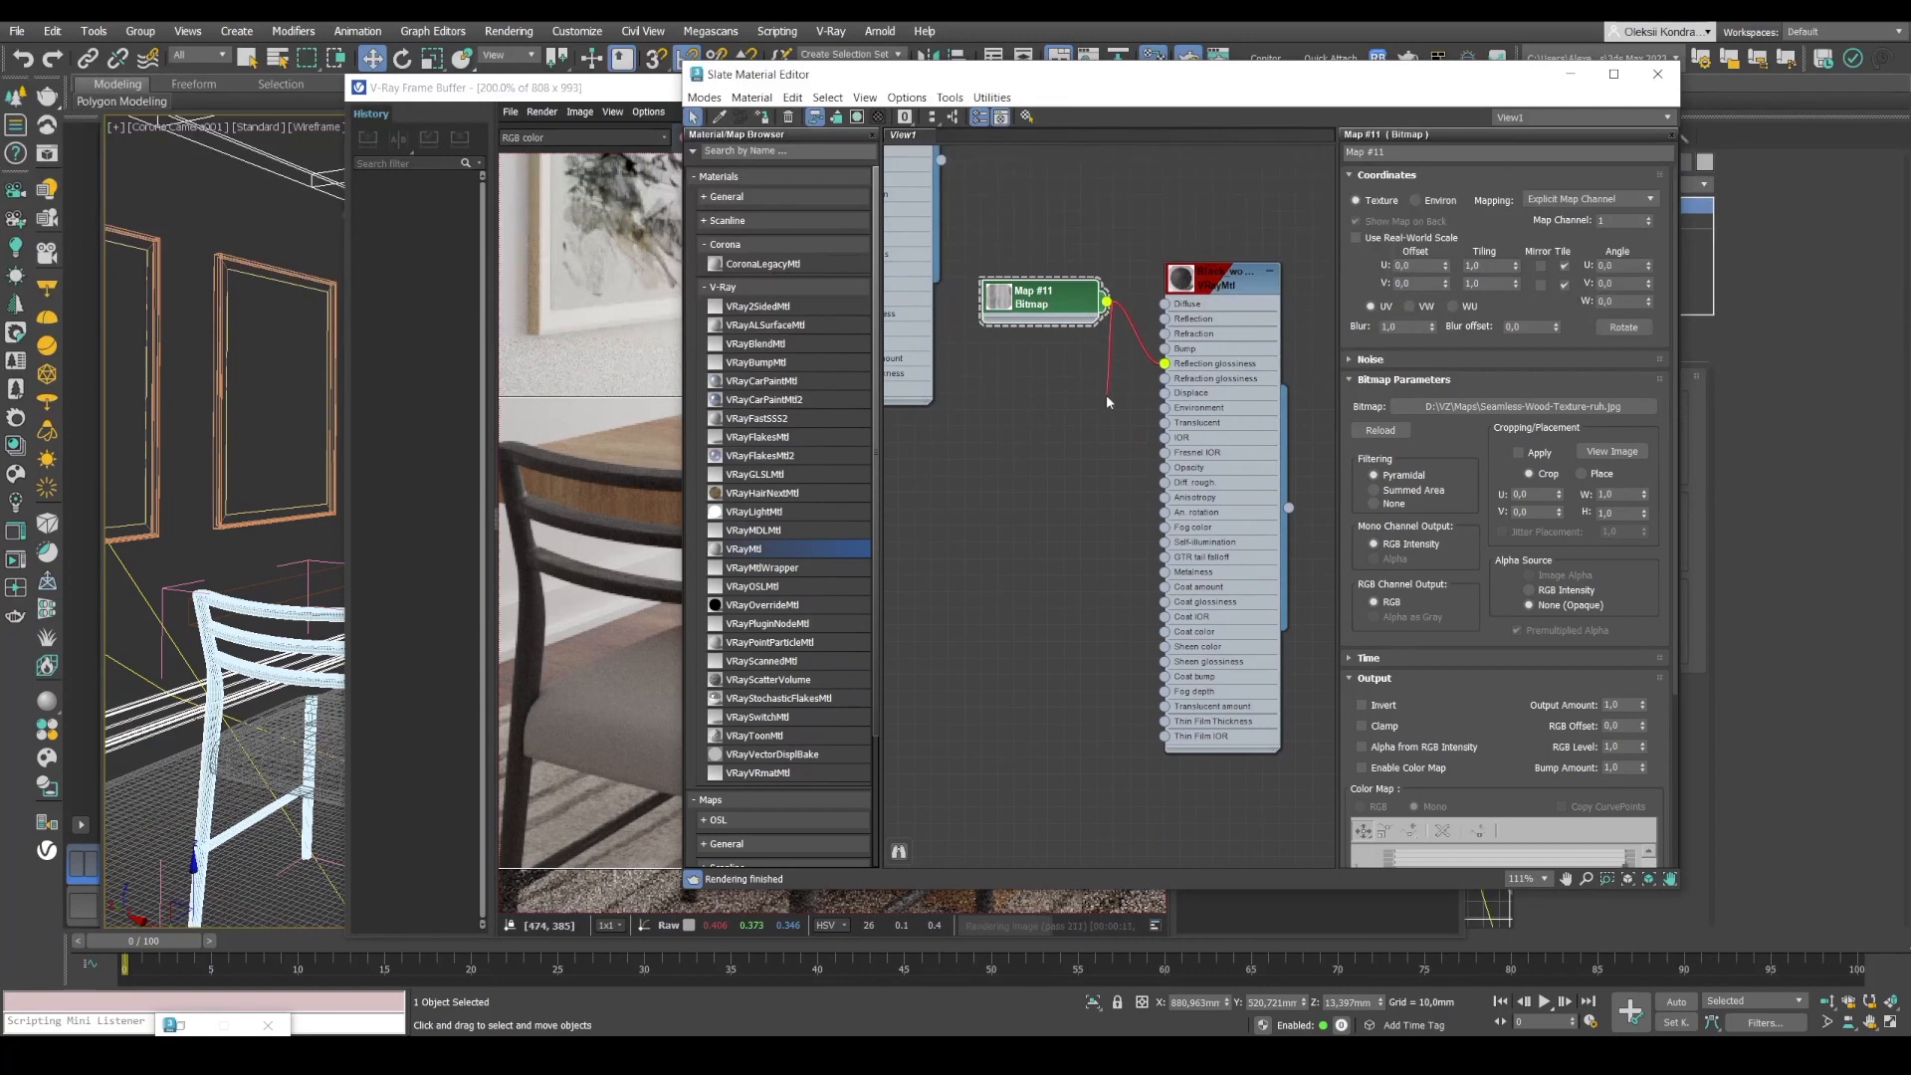
left_click_drag(1107, 396, 1164, 348)
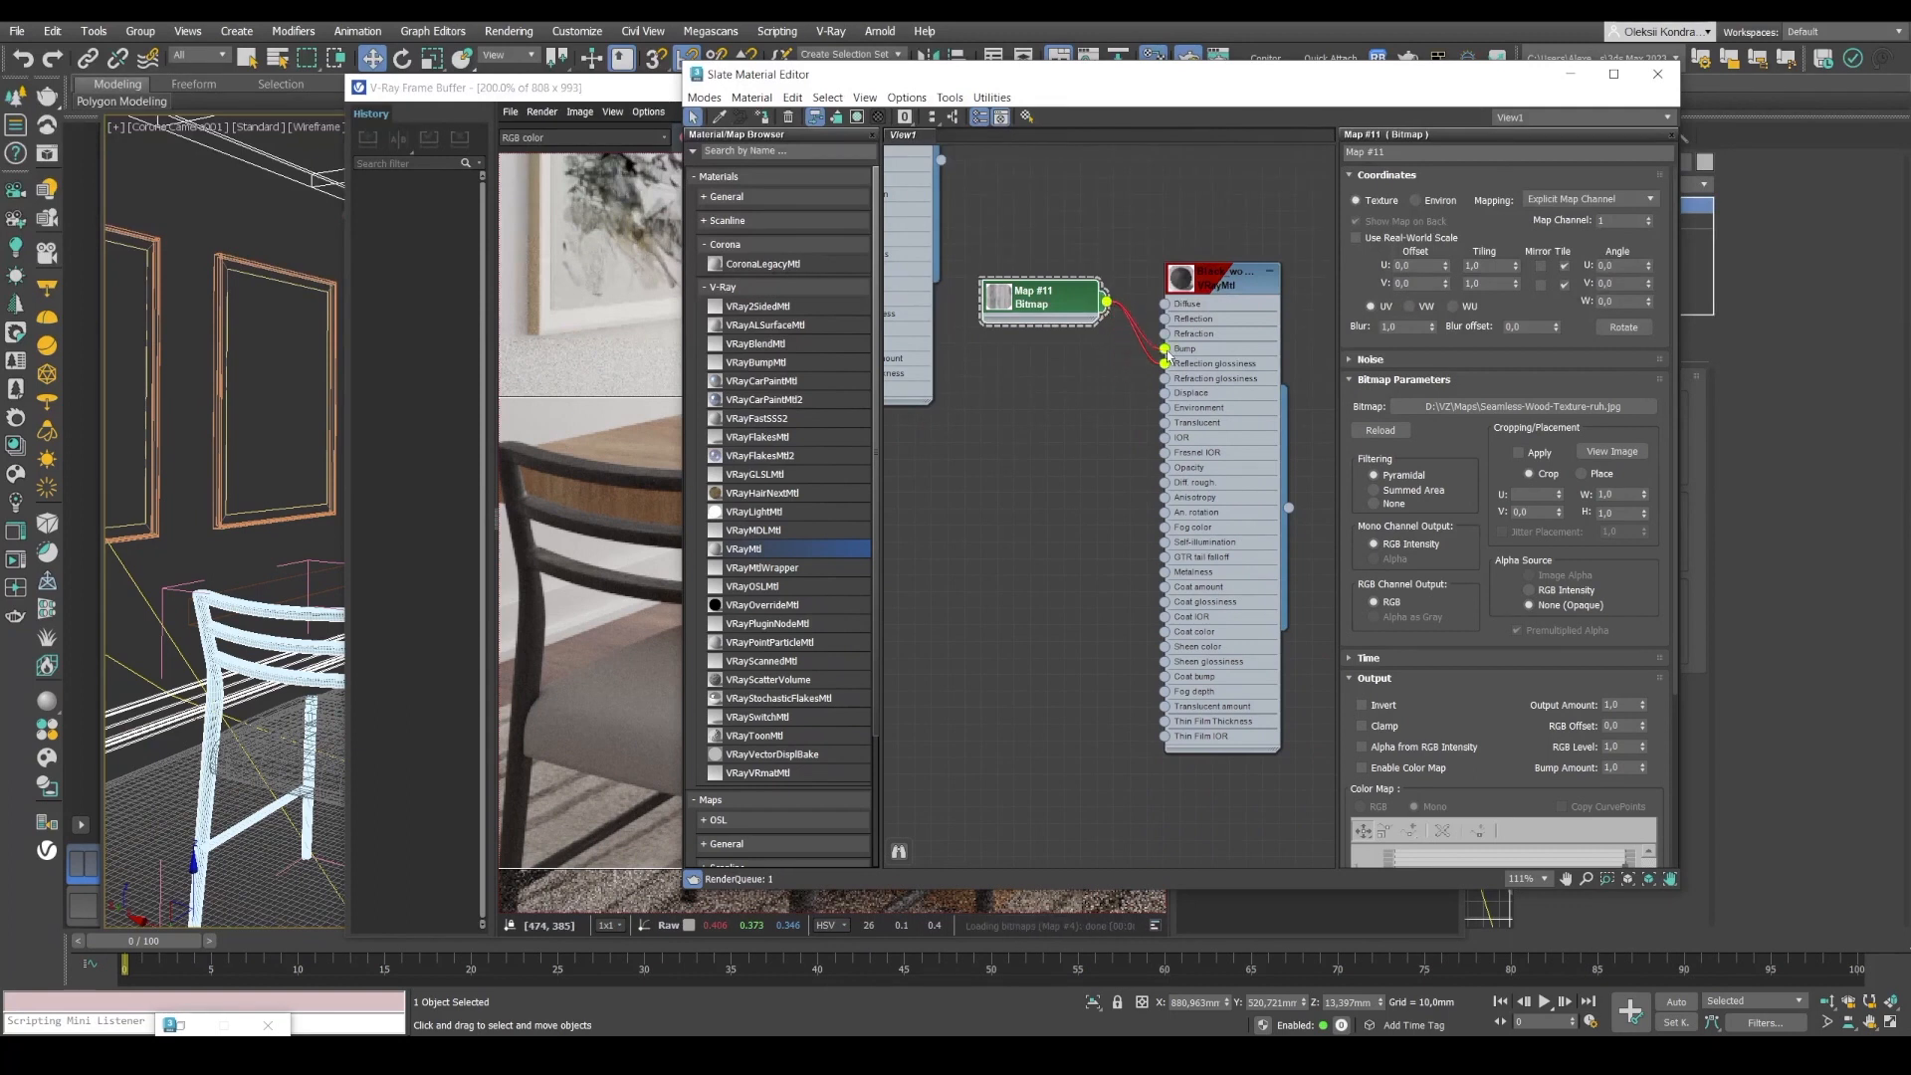
Set the Black_wood bump map amount to 5 and compare the rendered chair with the reference photo.
double_click(1239, 285)
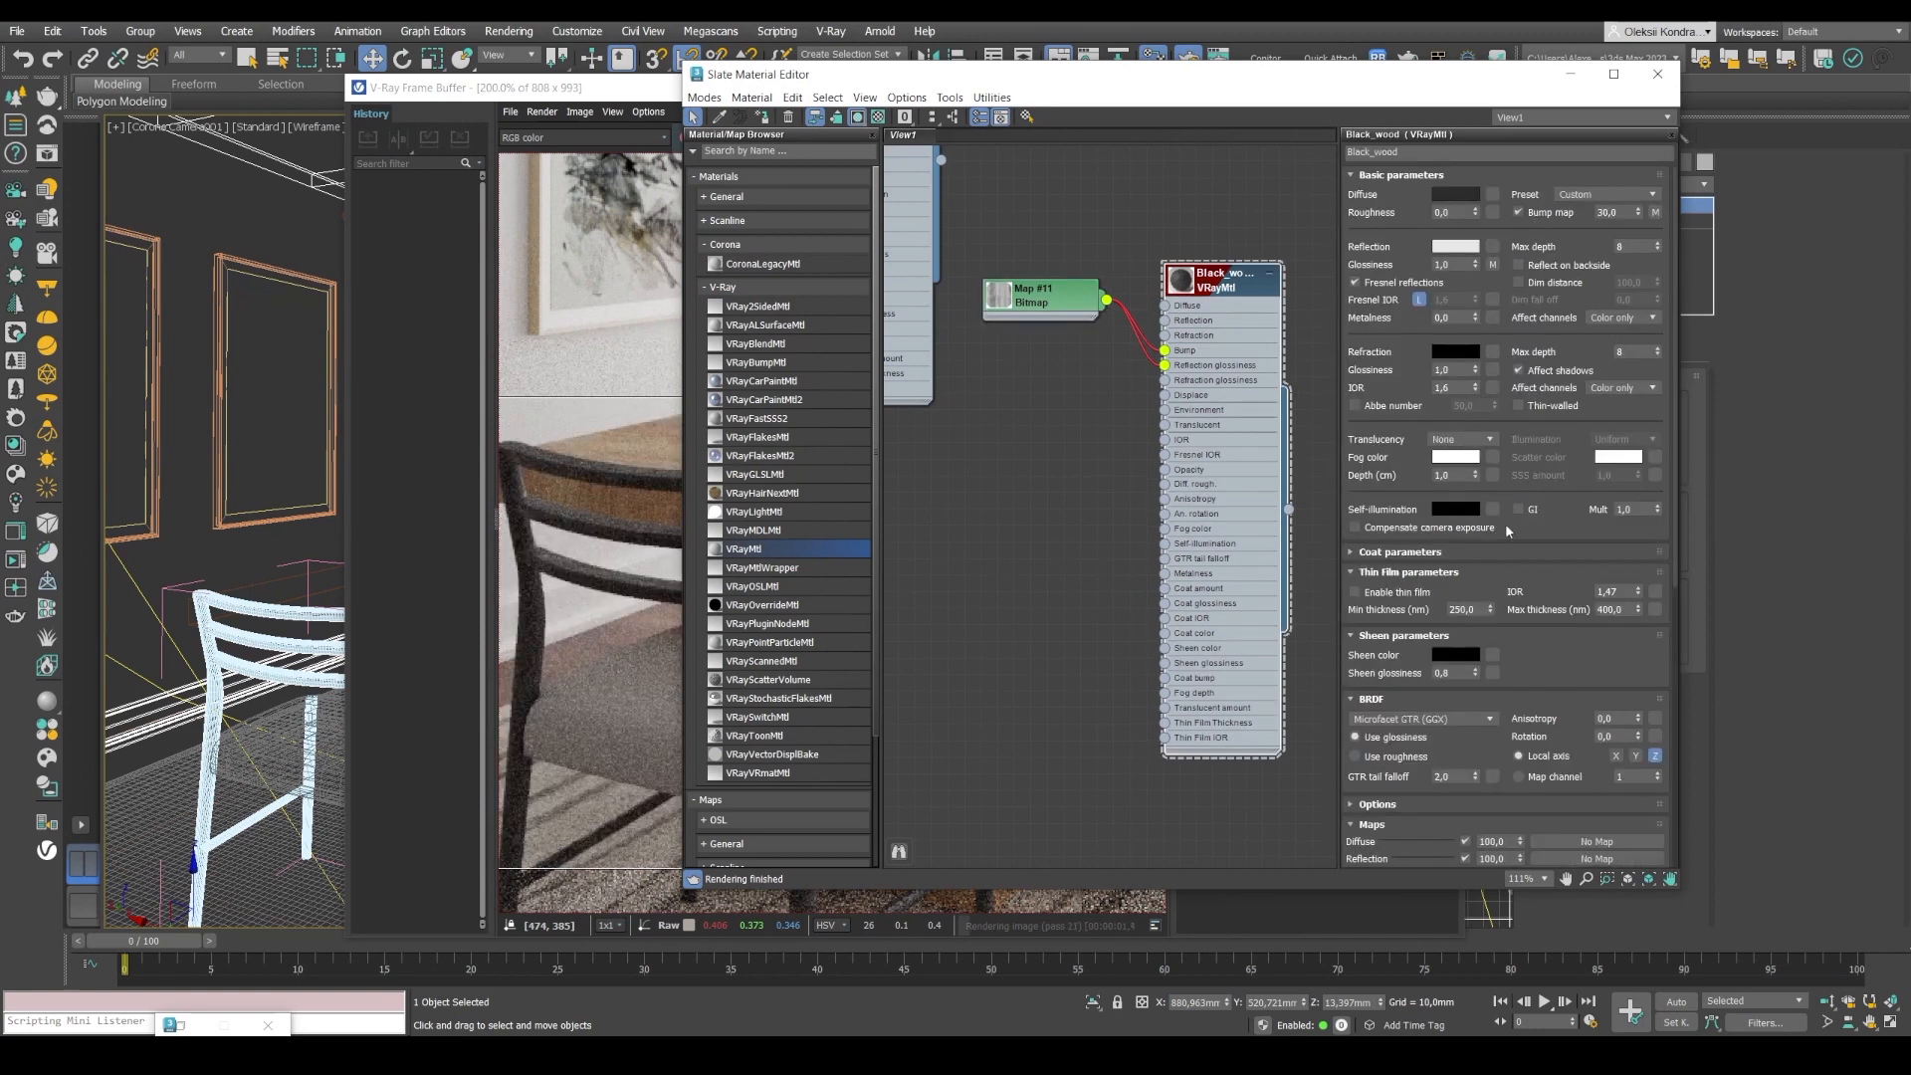
scroll(1501, 603, "down", 5)
double_click(1493, 697)
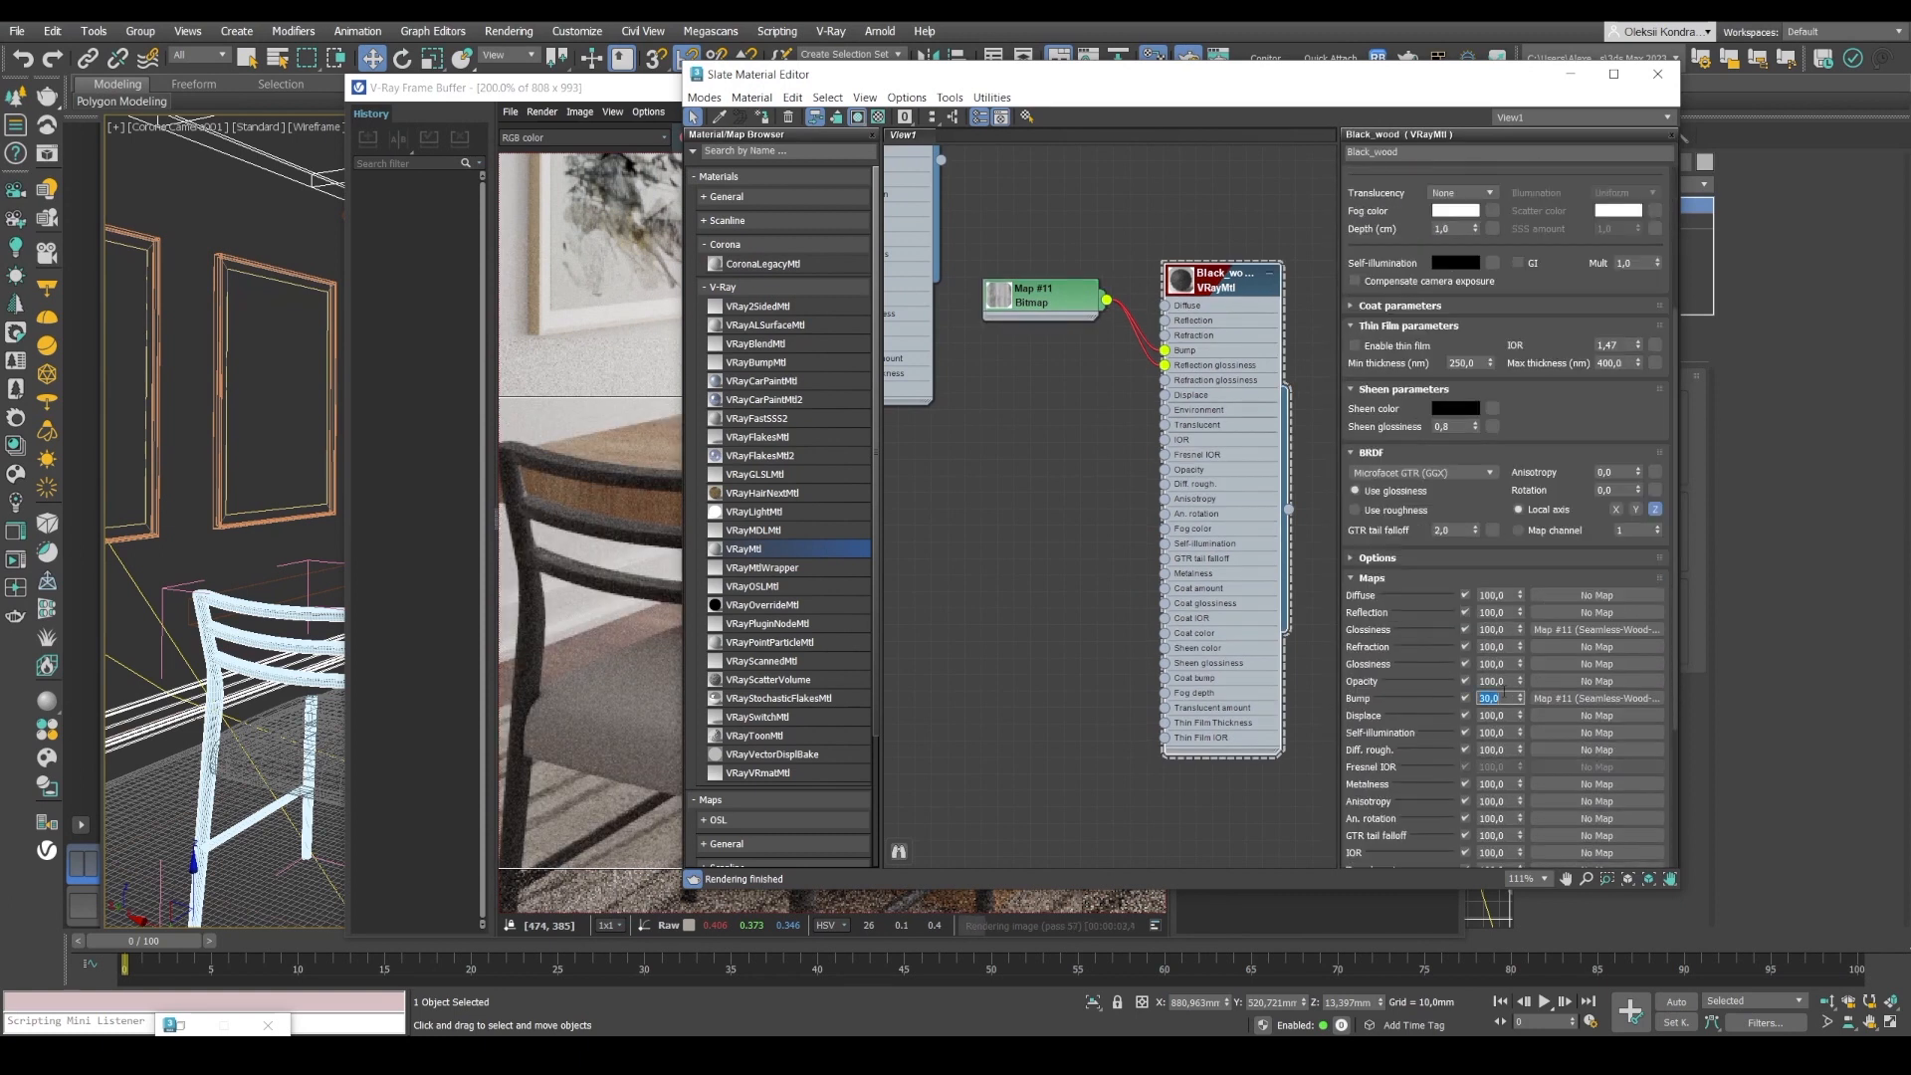
type("5")
key("Return")
left_click_drag(906, 82, 1096, 89)
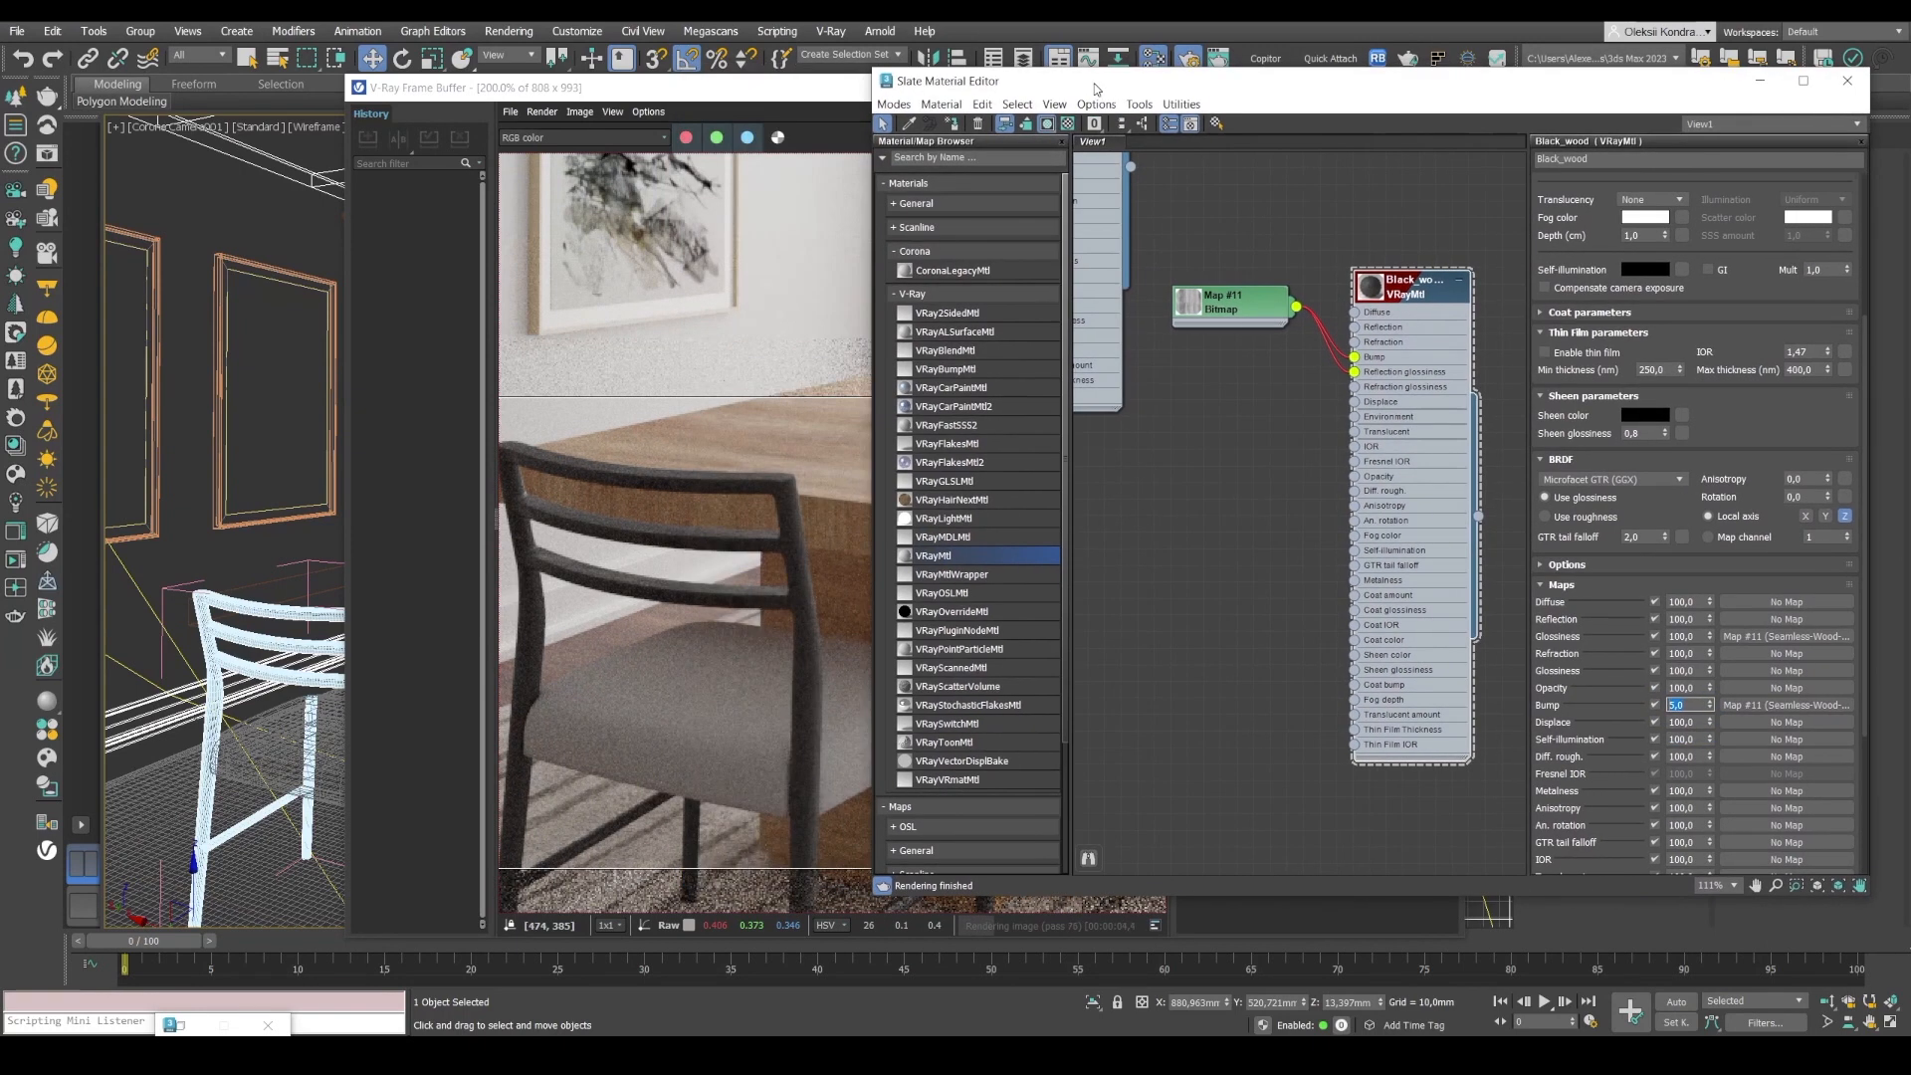
key("alt+Tab")
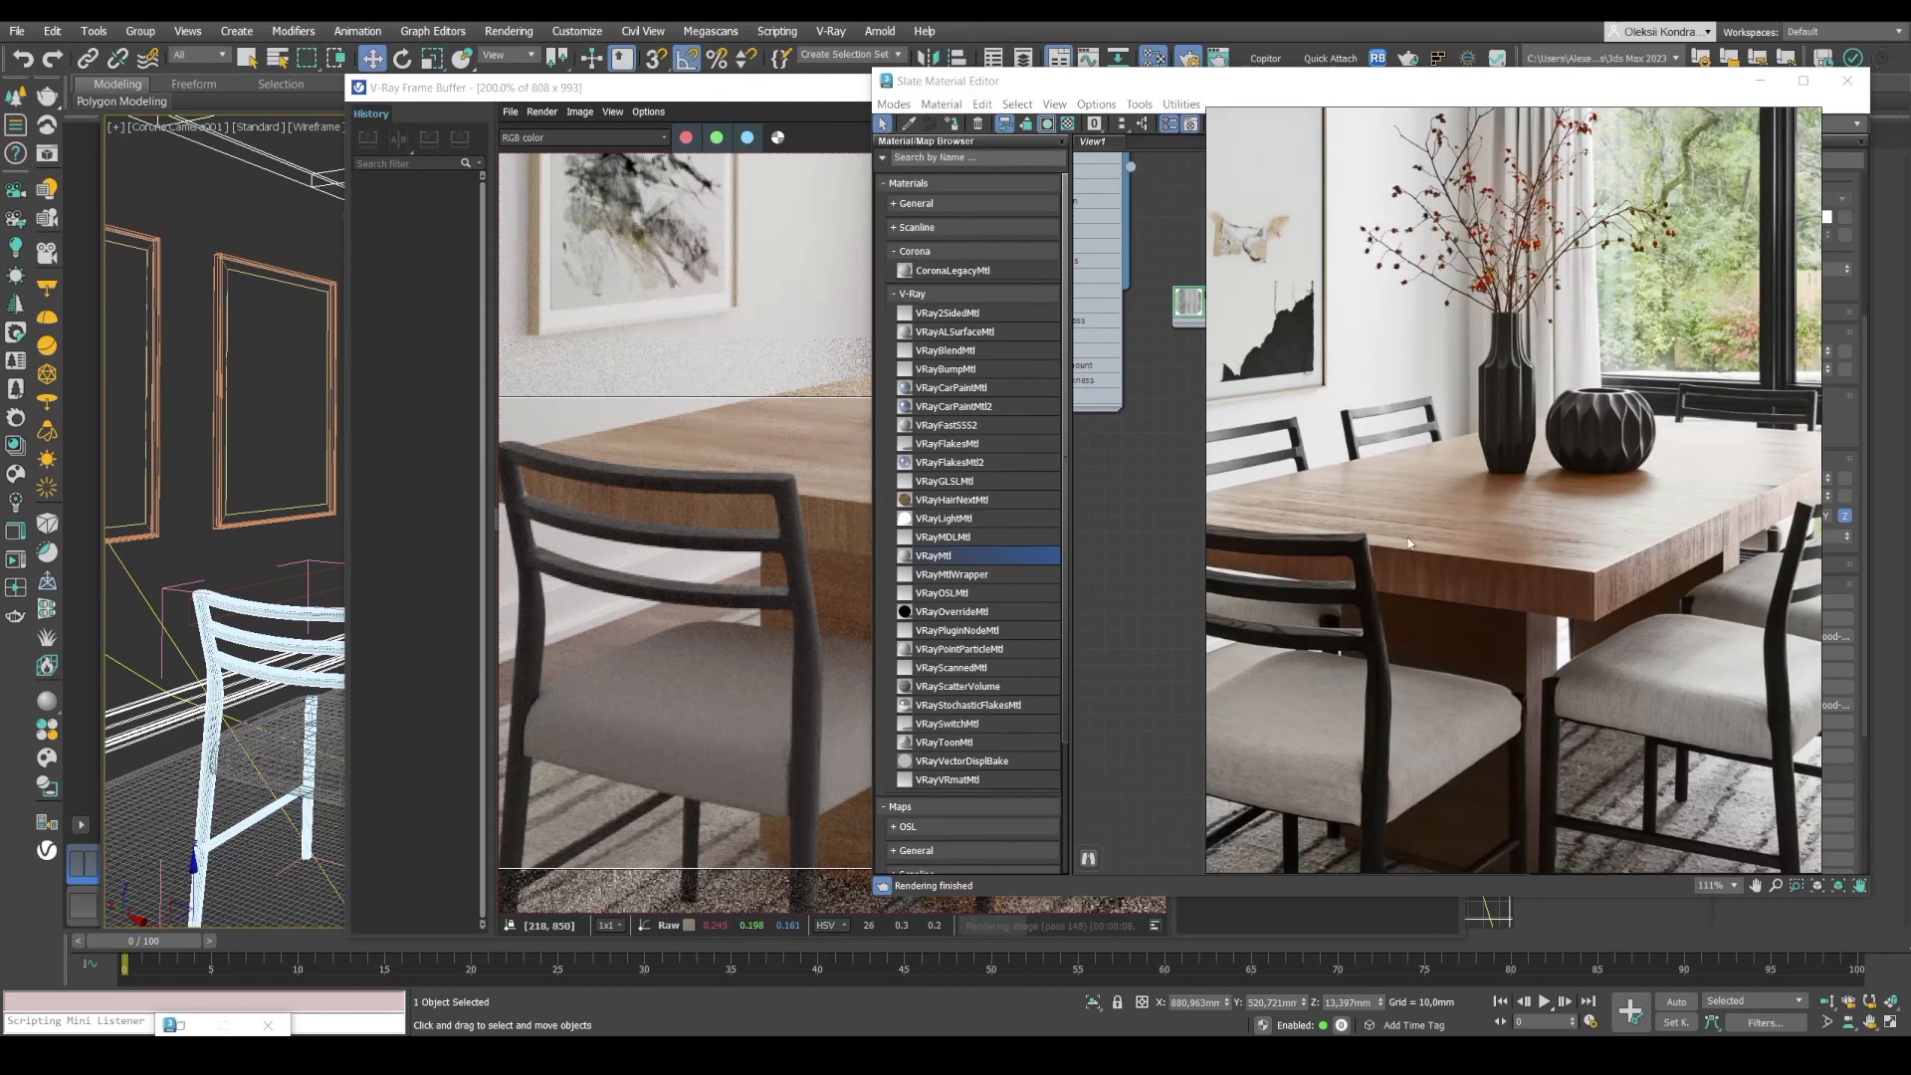
left_click(777, 592)
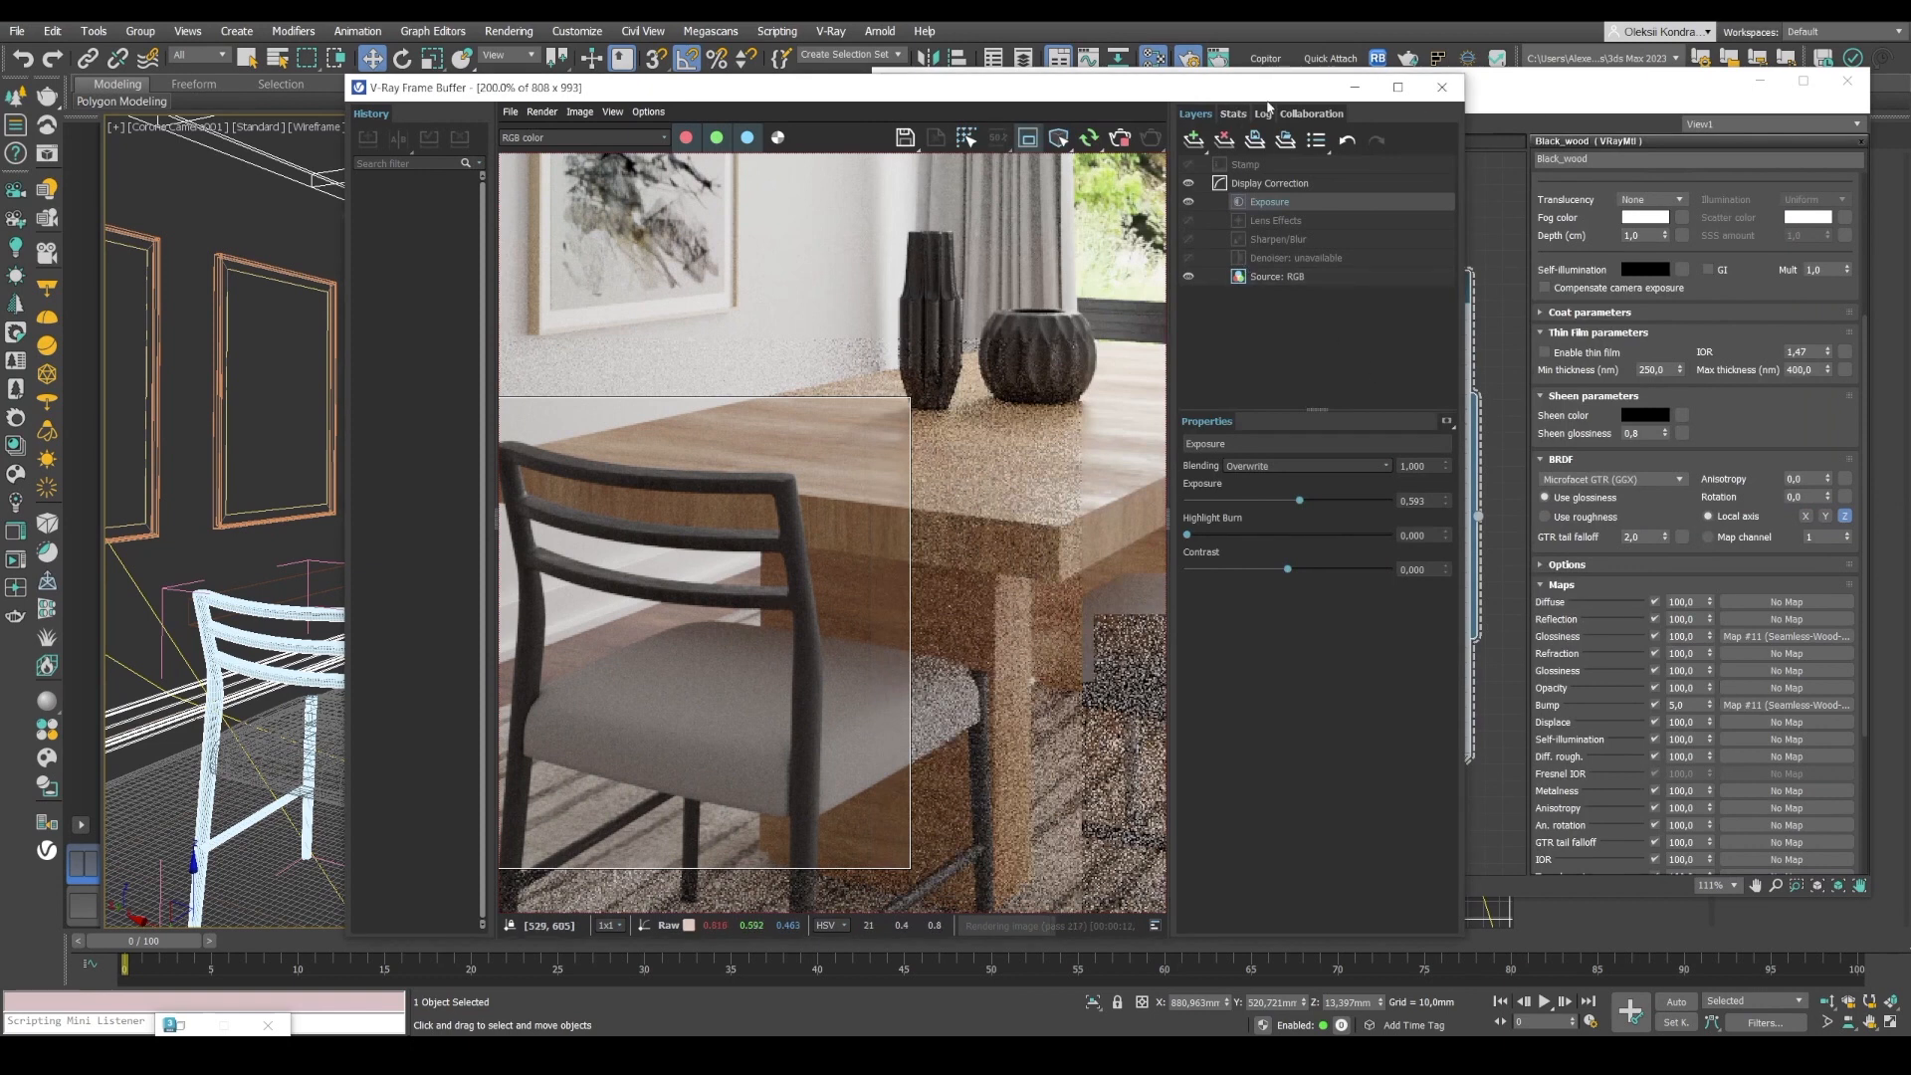
Set the Black_wood reflection glossiness map amount to 70 and check the chair's backrest in the render.
left_click(1531, 99)
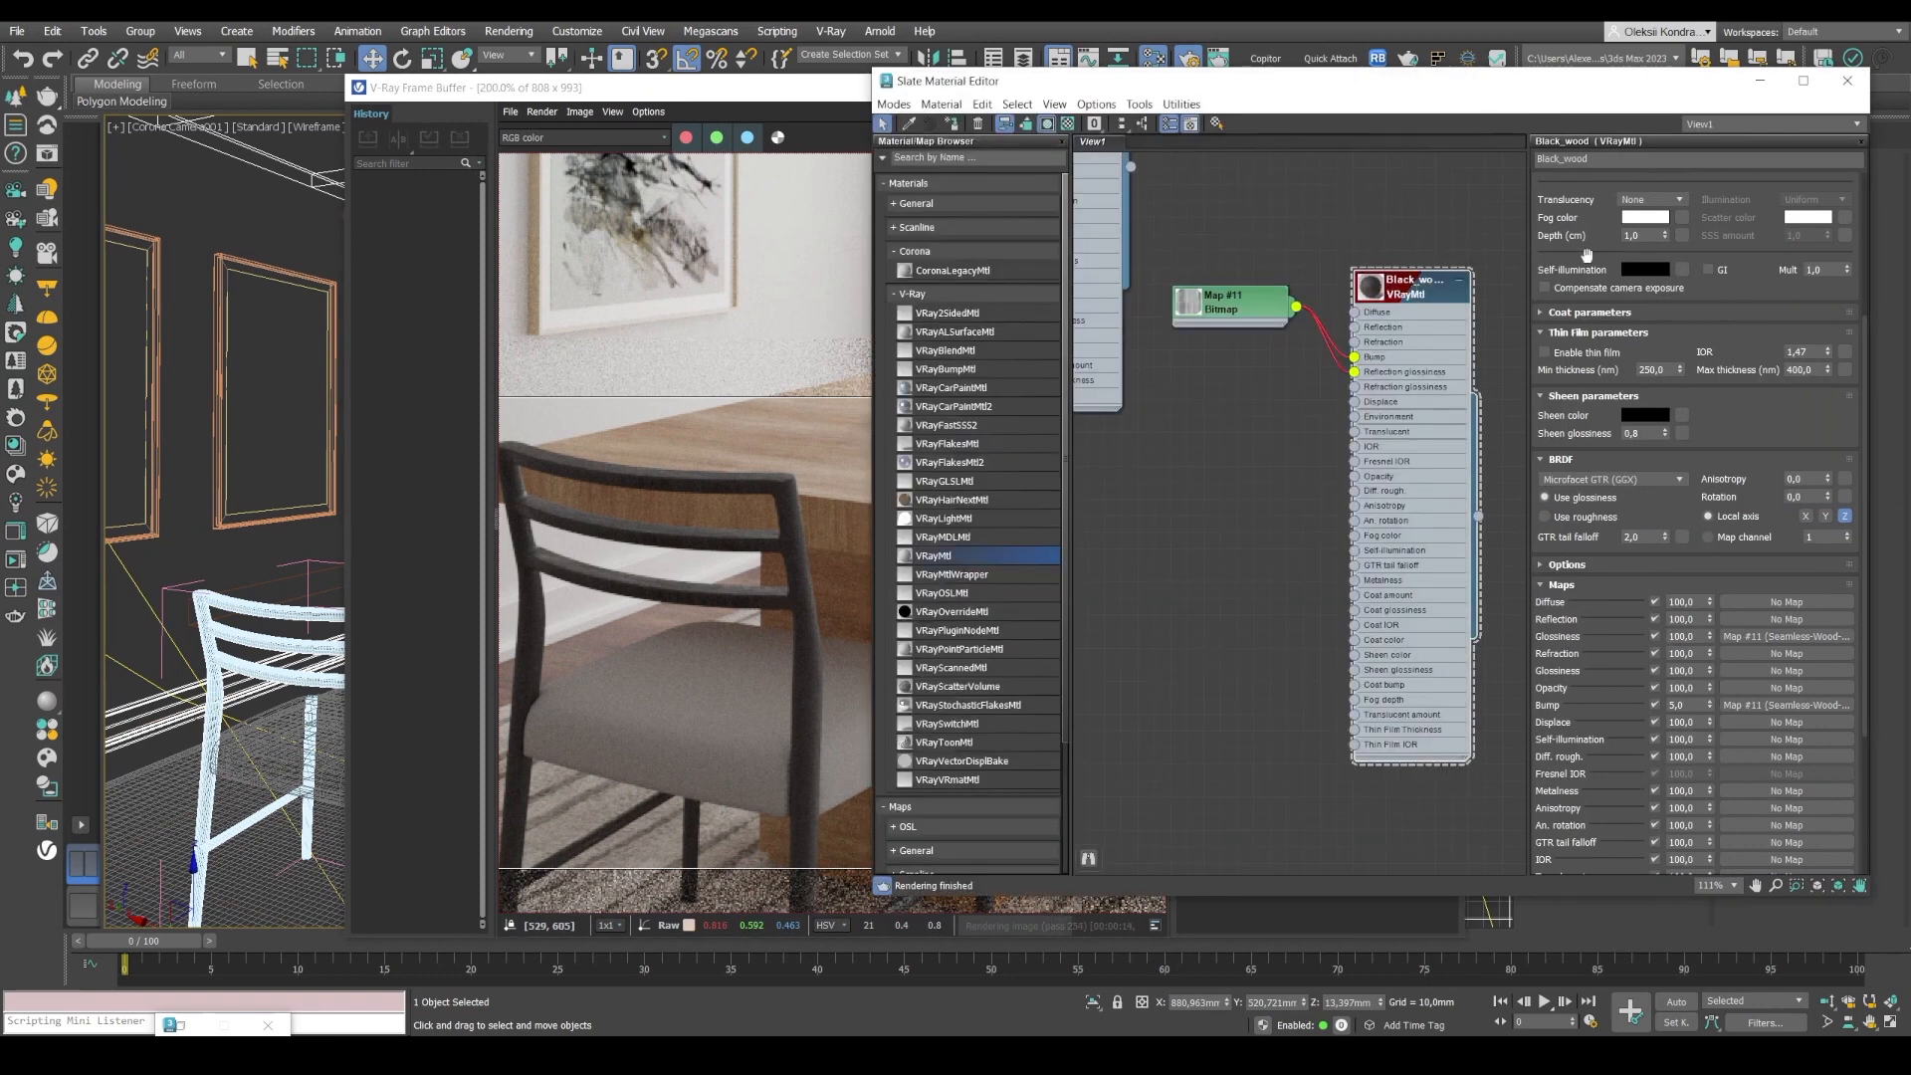
scroll(1595, 235, "up", 5)
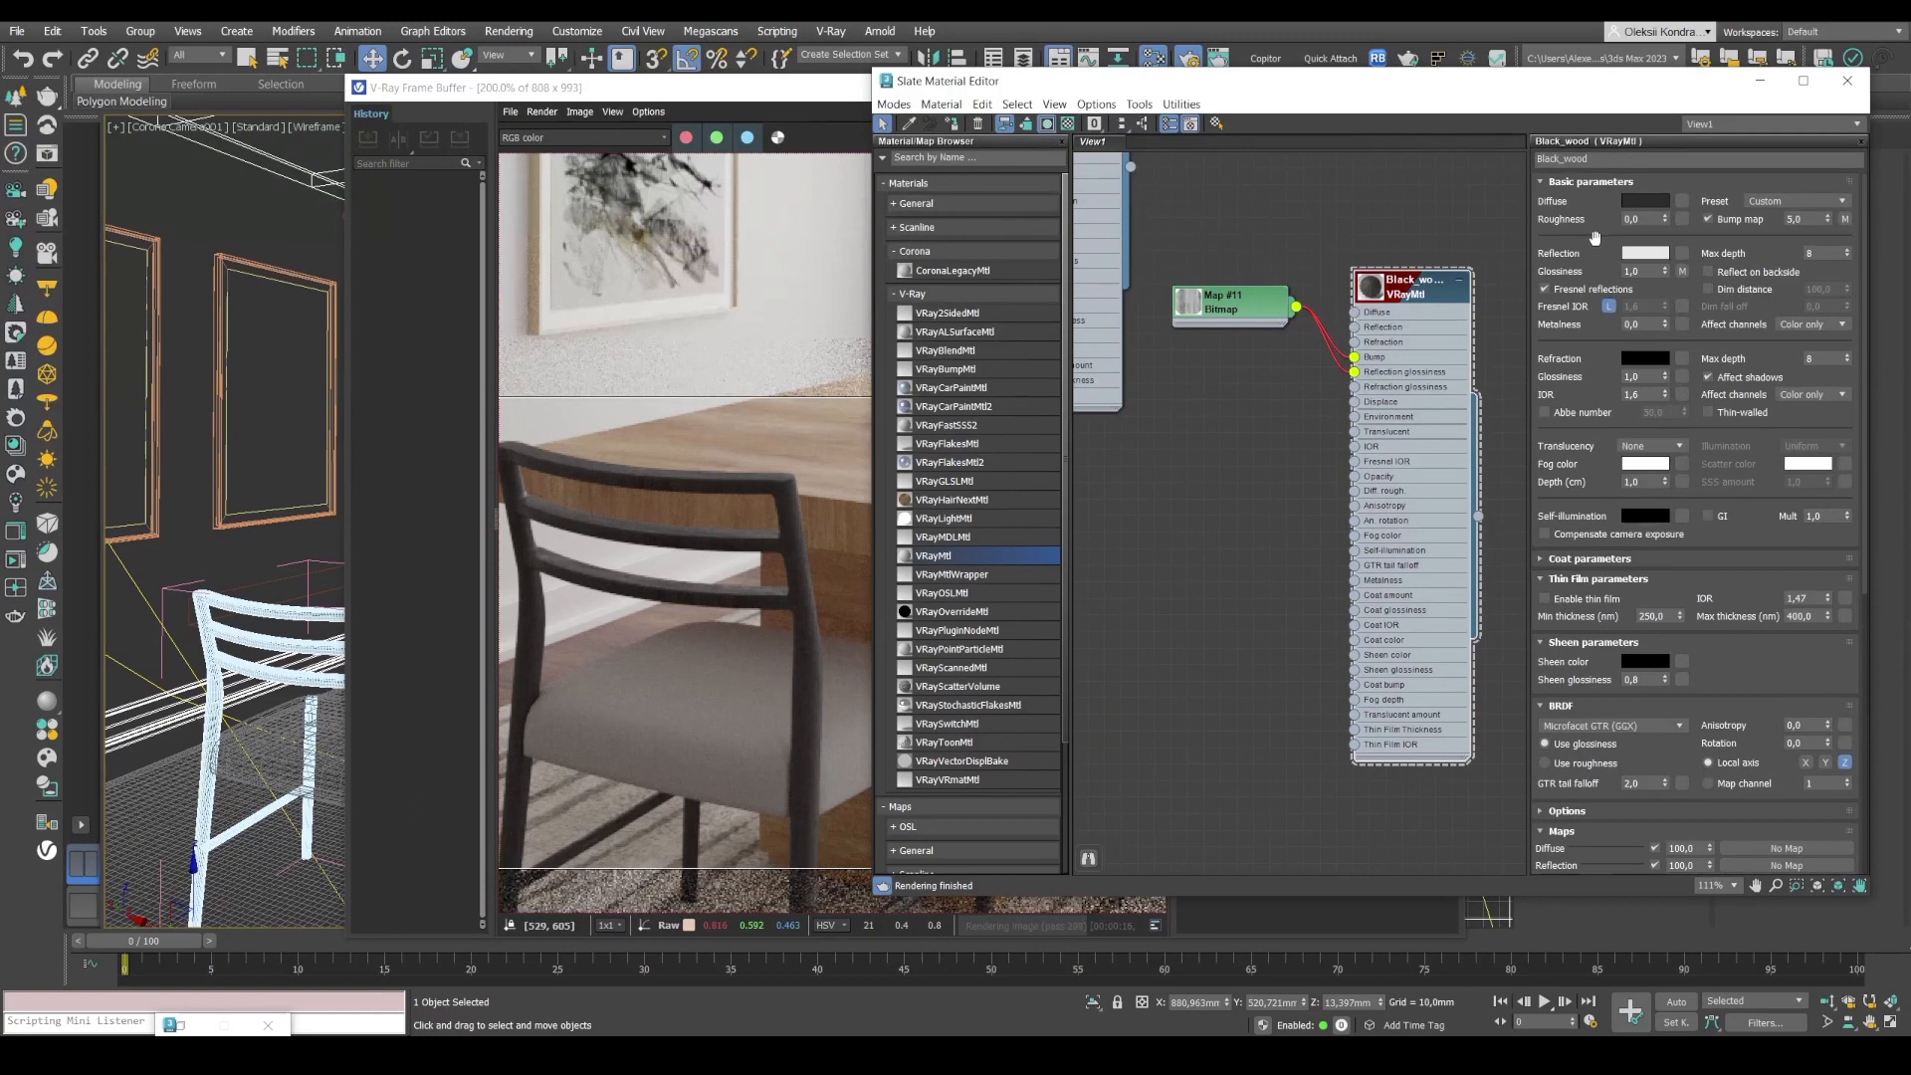
double_click(1609, 269)
left_click(1420, 289)
scroll(1698, 652, "down", 4)
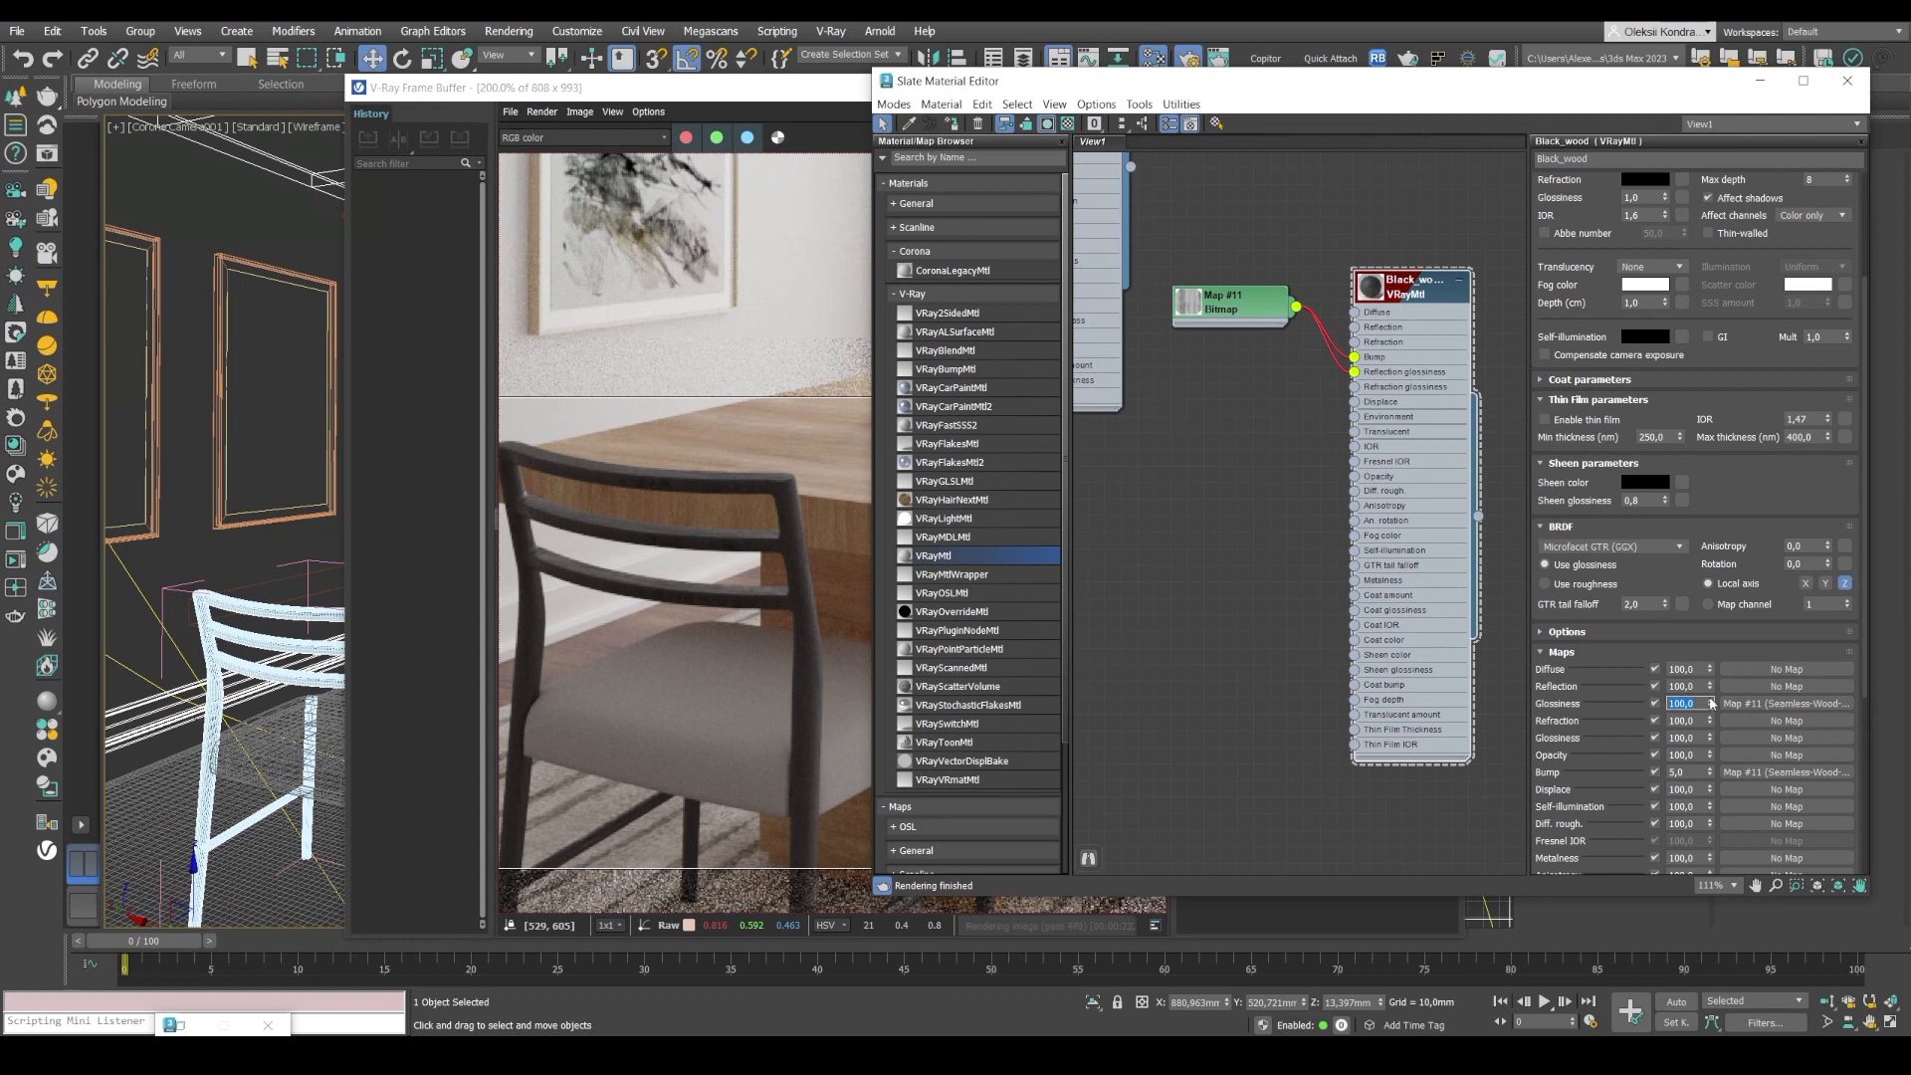
type("70")
key("Return")
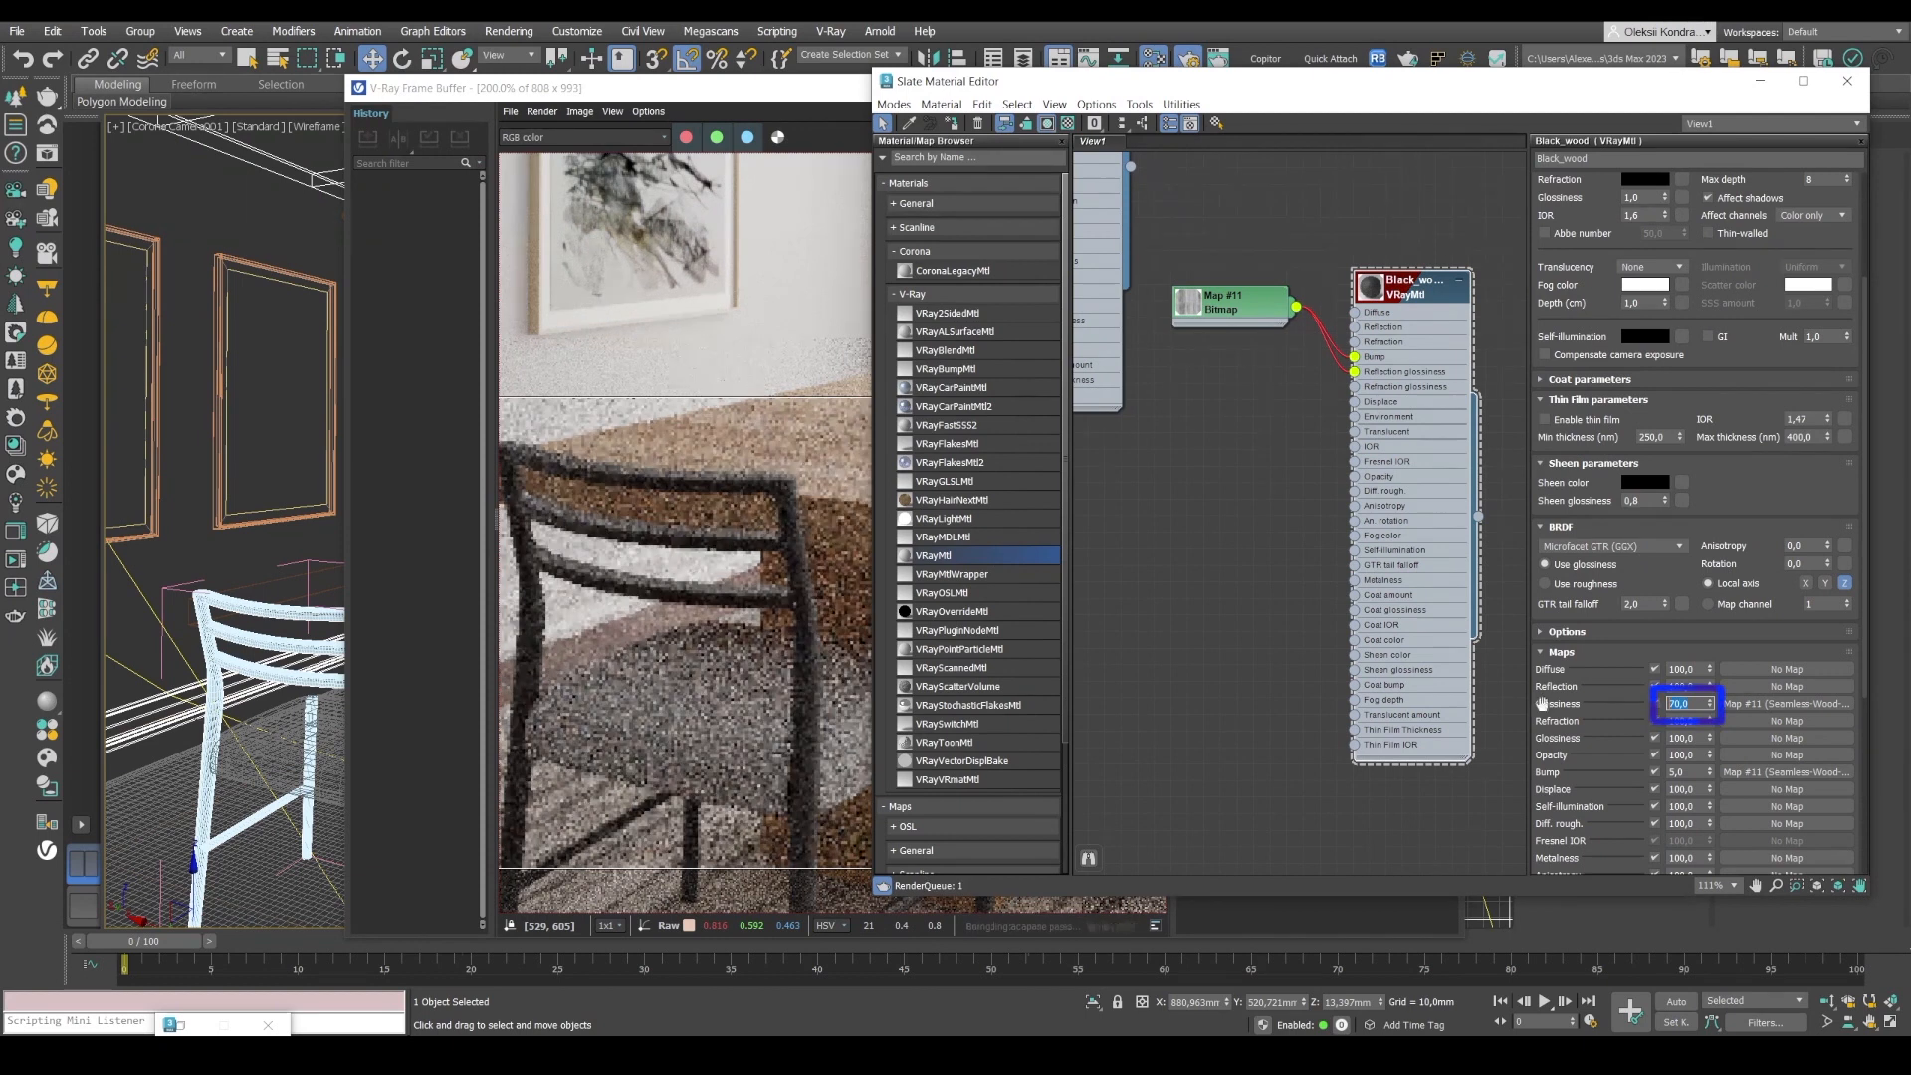
left_click(754, 577)
scroll(783, 553, "up", 1)
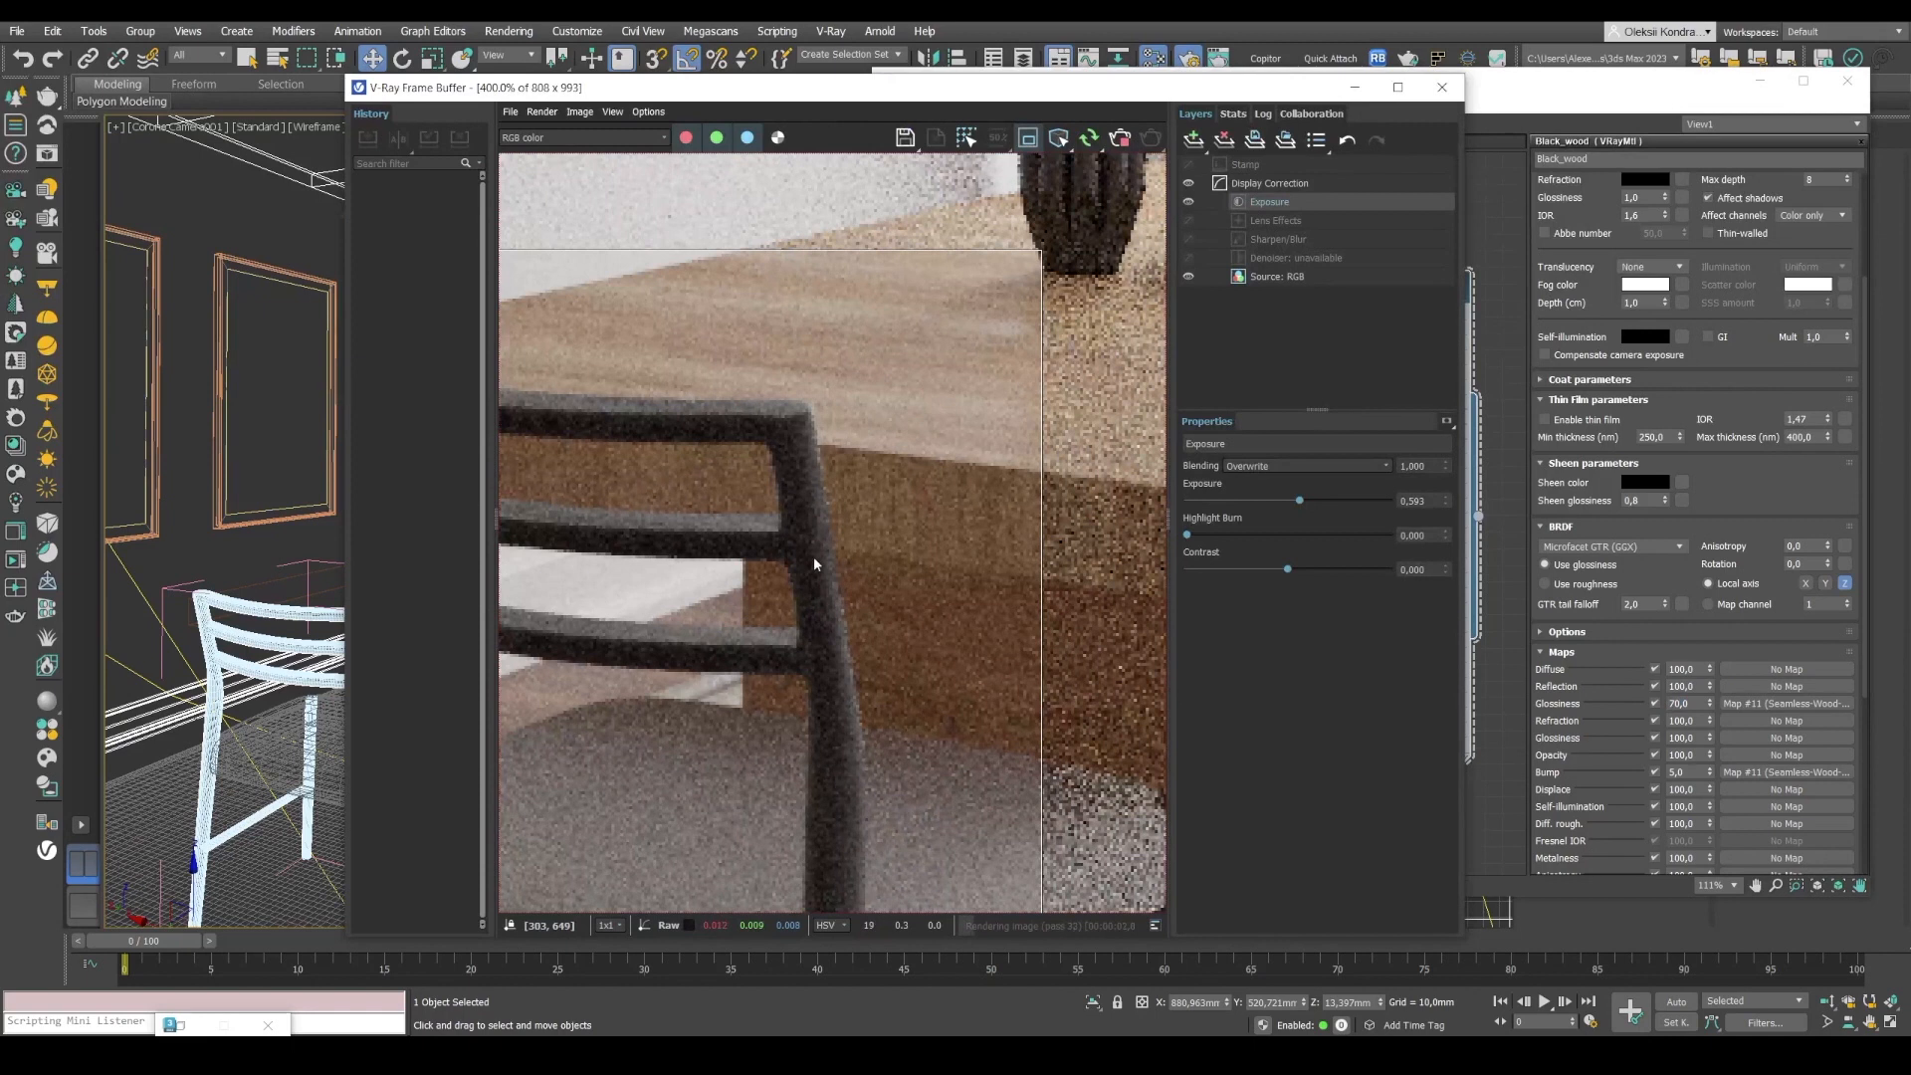
Set the Black_wood reflection glossiness map amount to 50 and inspect the chair's backrest up close in the render.
scroll(814, 562, "down", 1)
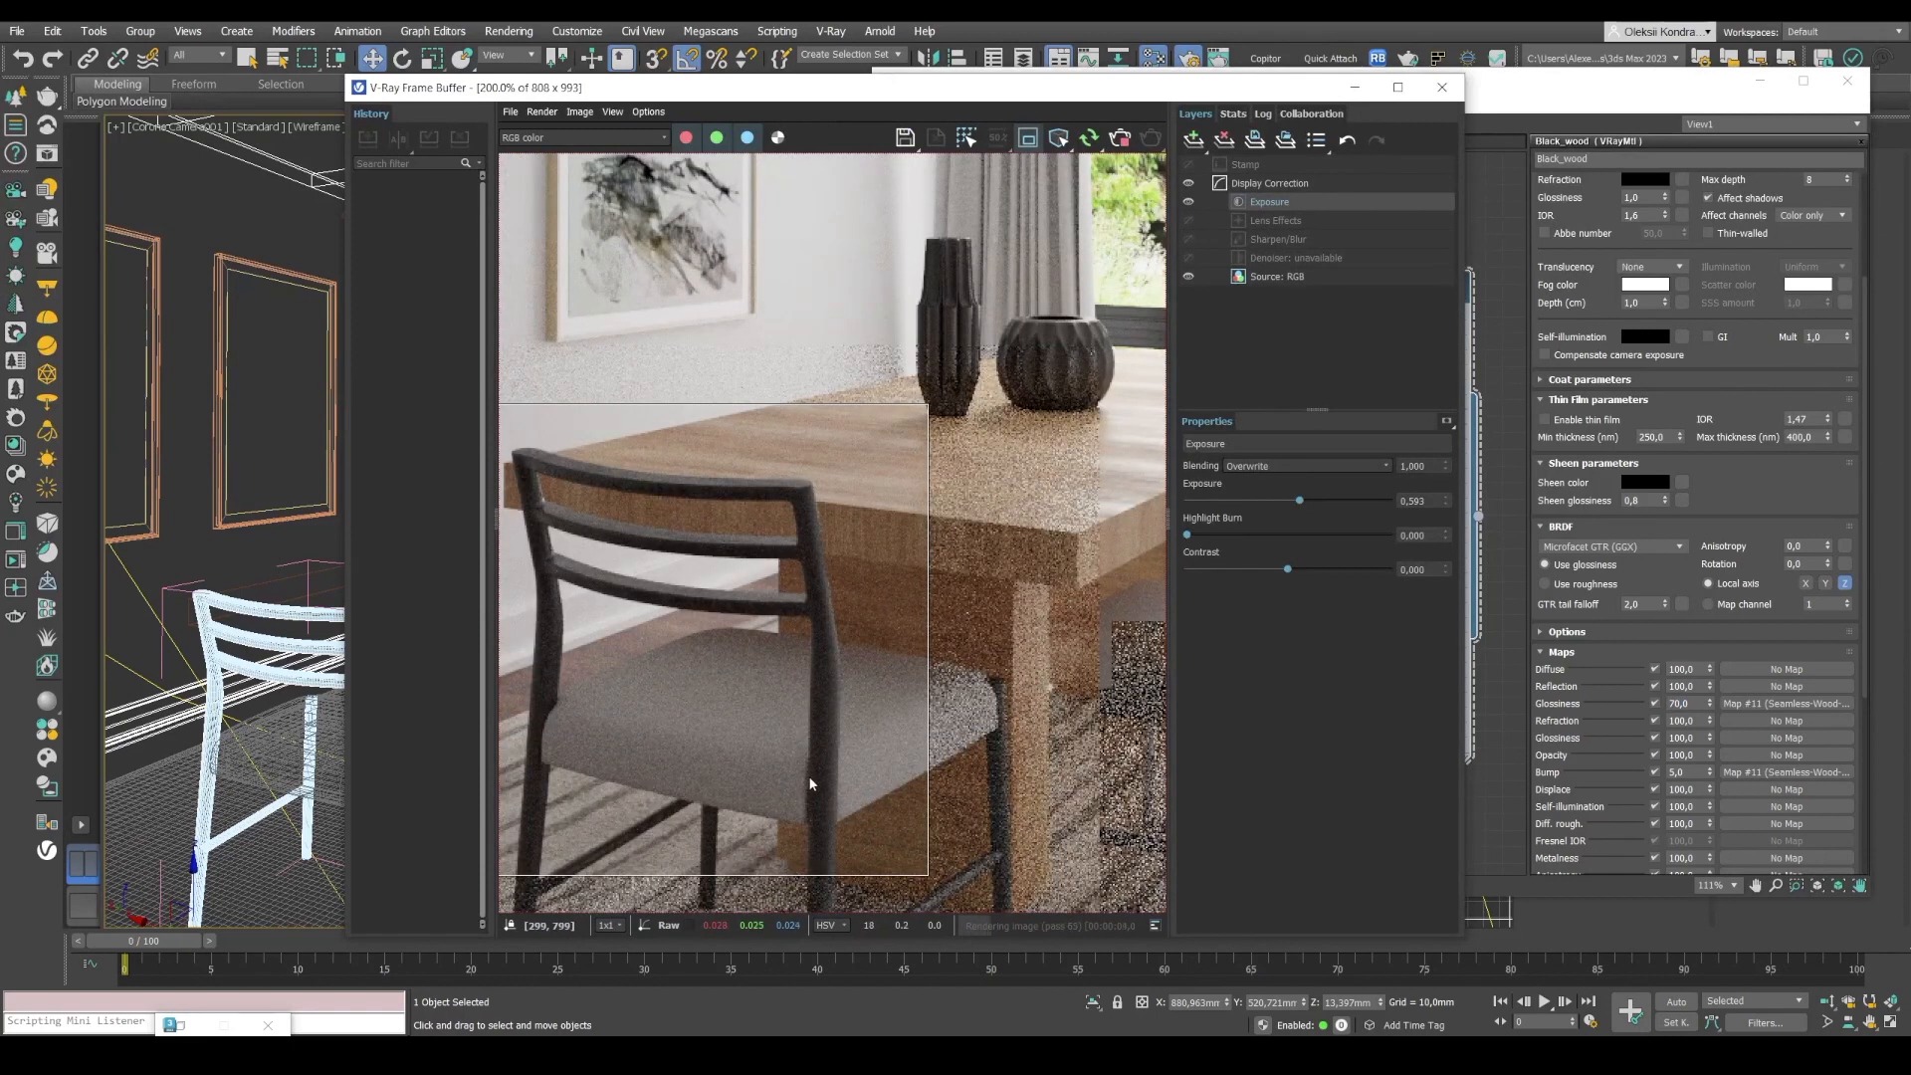
double_click(1682, 703)
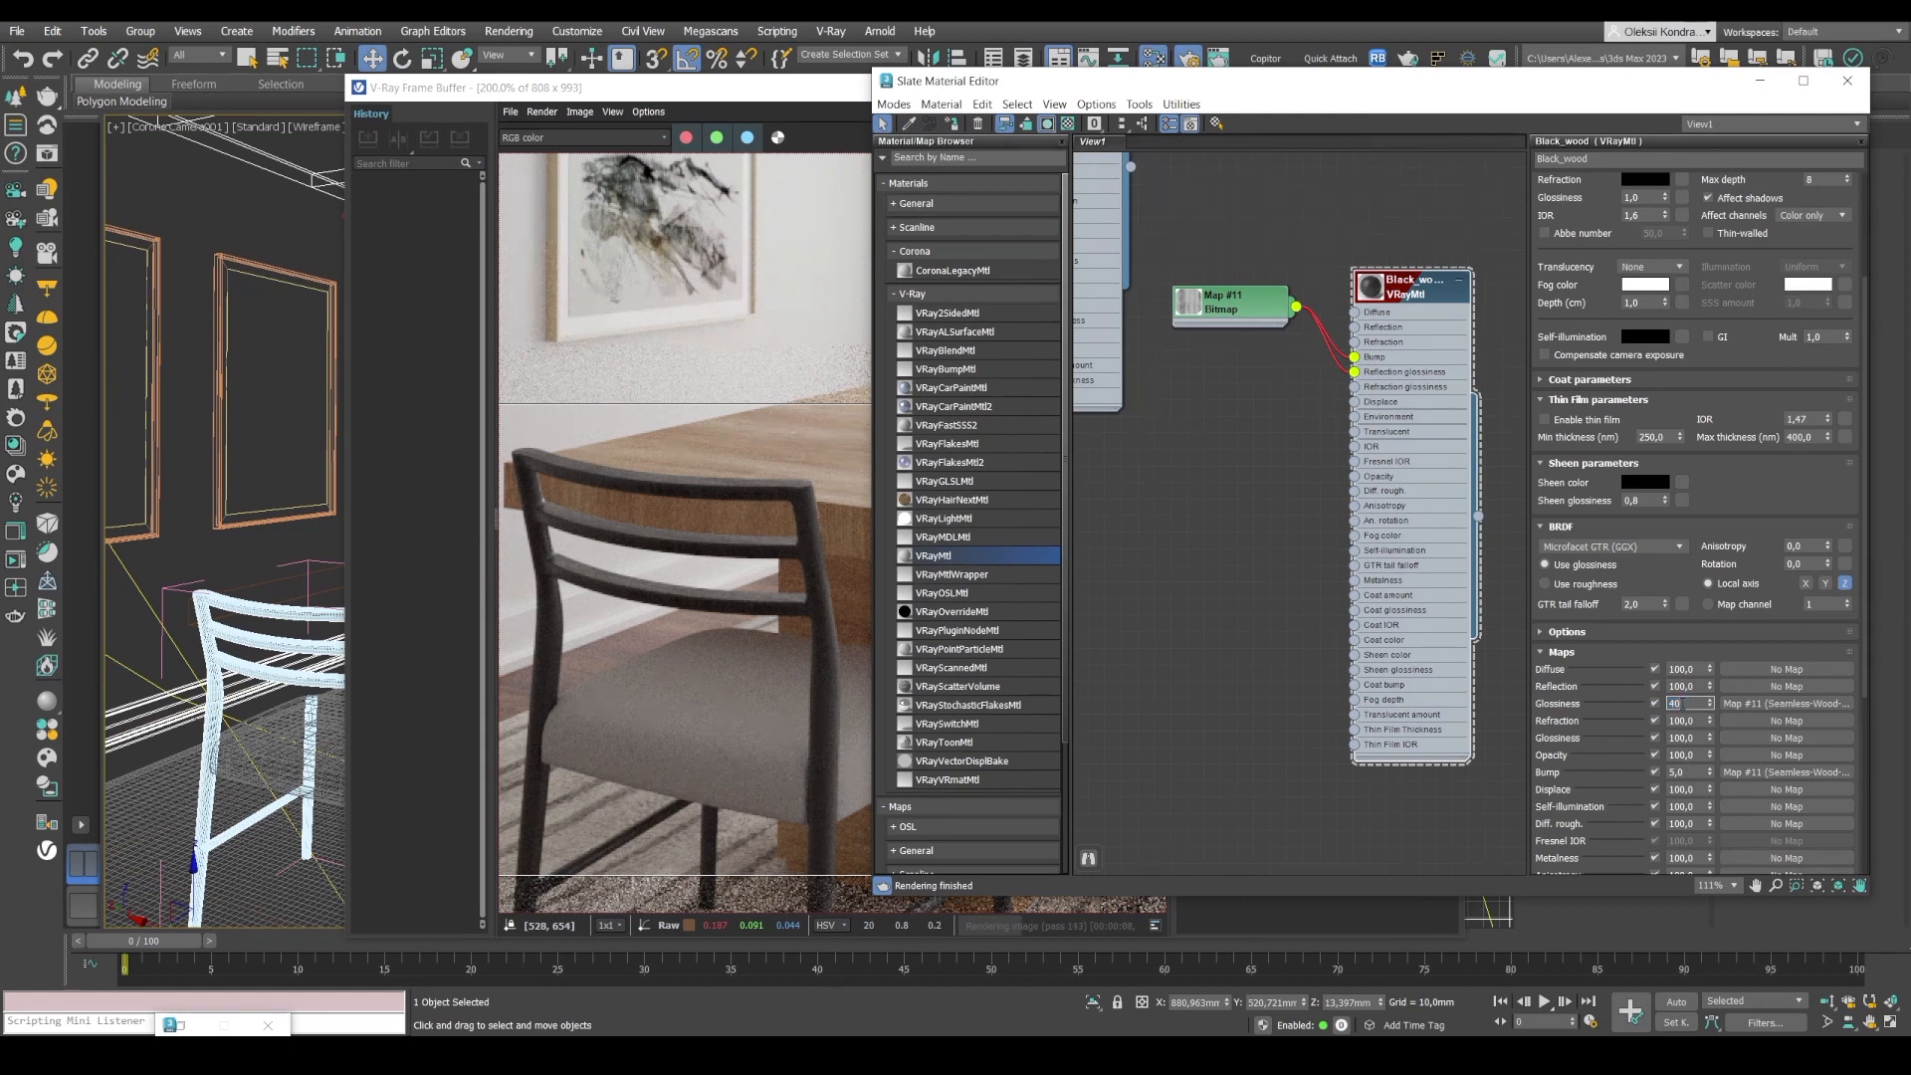
type("40")
key("Return")
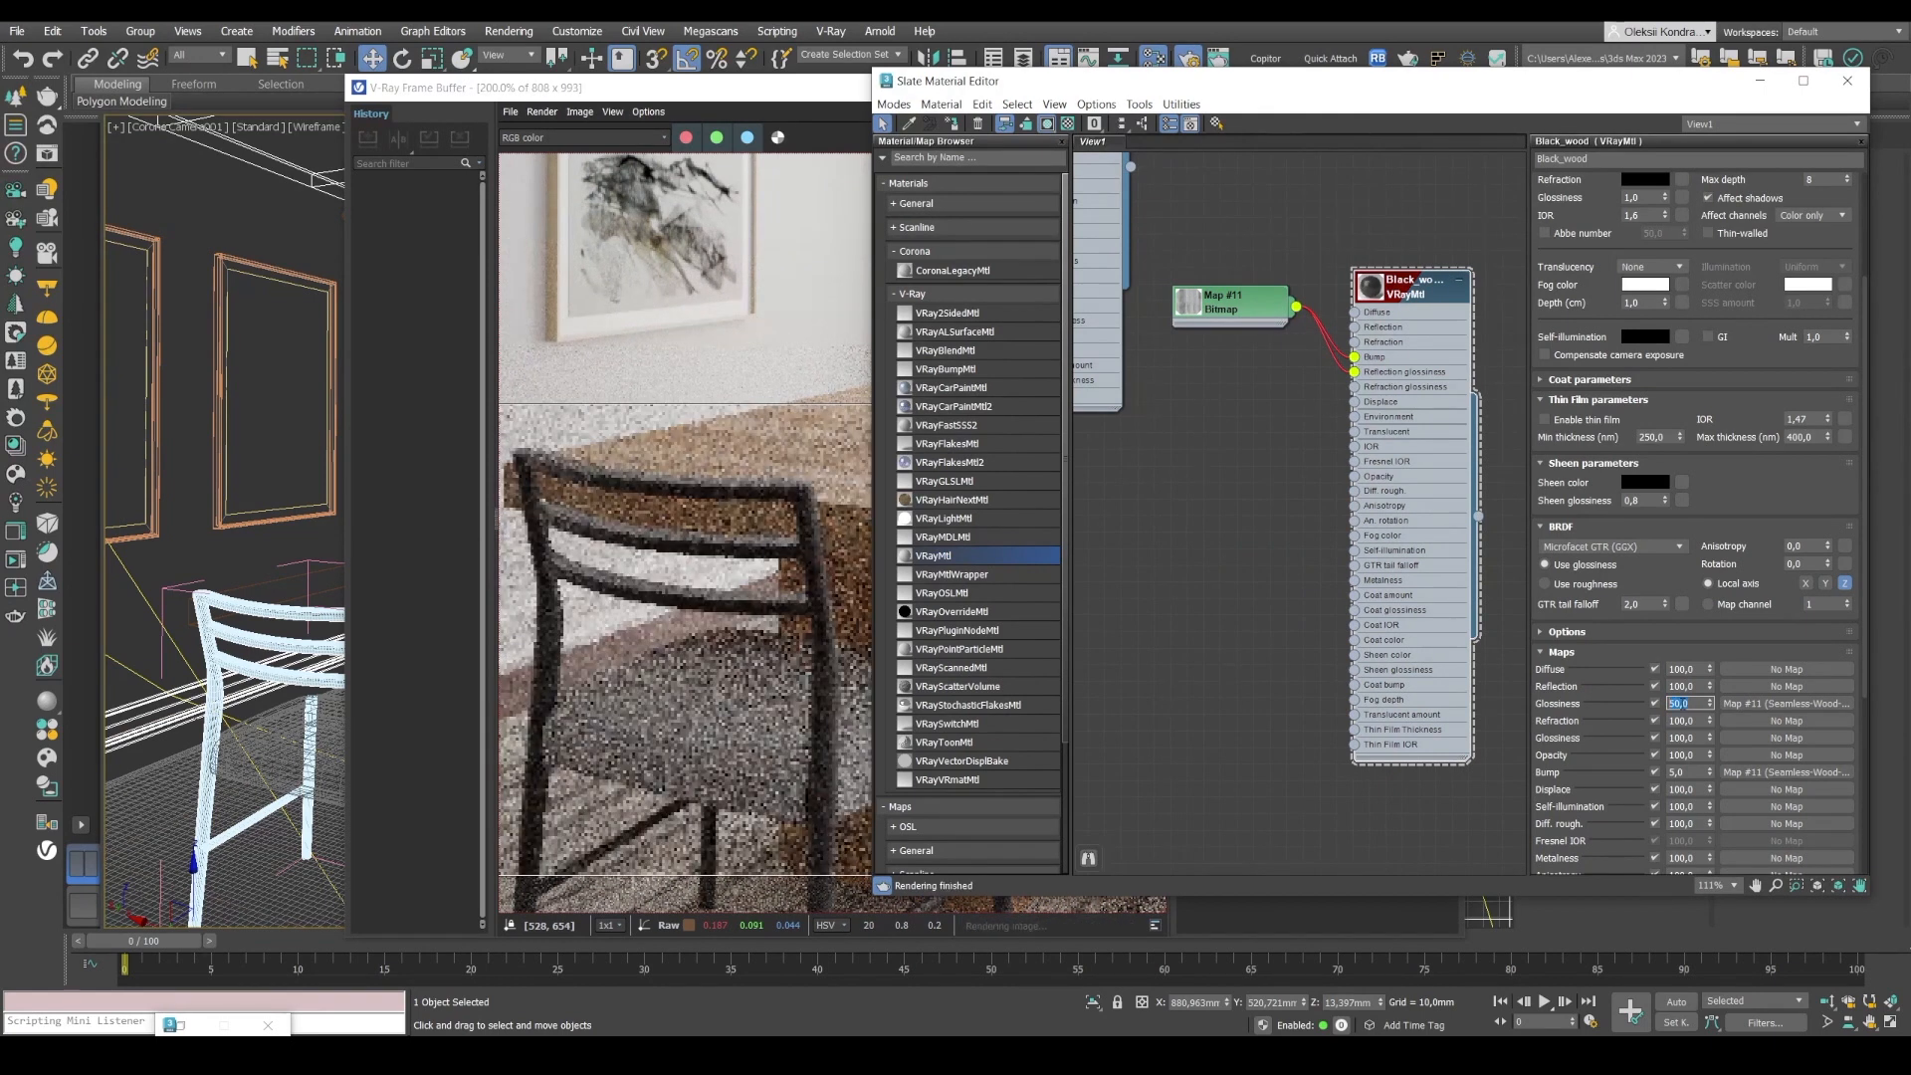
left_click(844, 701)
scroll(844, 702, "up", 1)
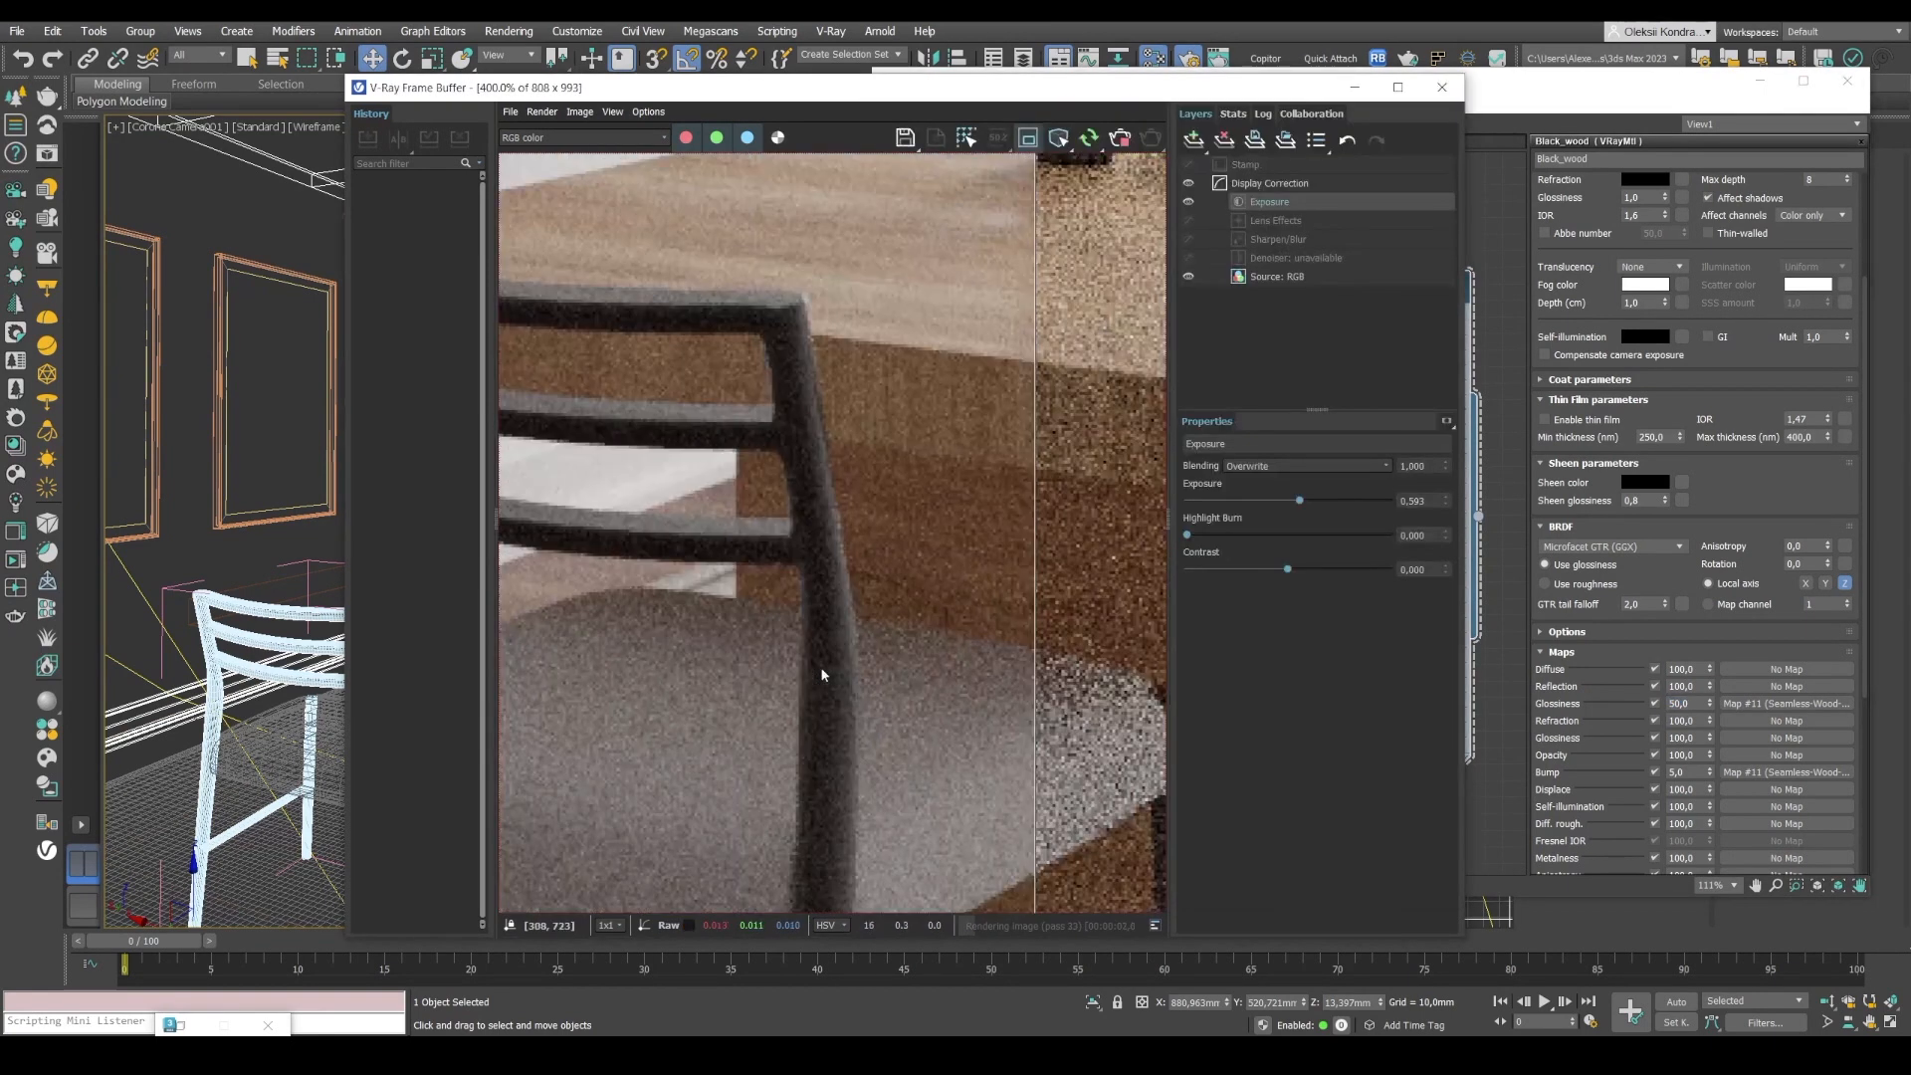
scroll(822, 675, "up", 1)
scroll(822, 675, "down", 2)
scroll(602, 475, "up", 2)
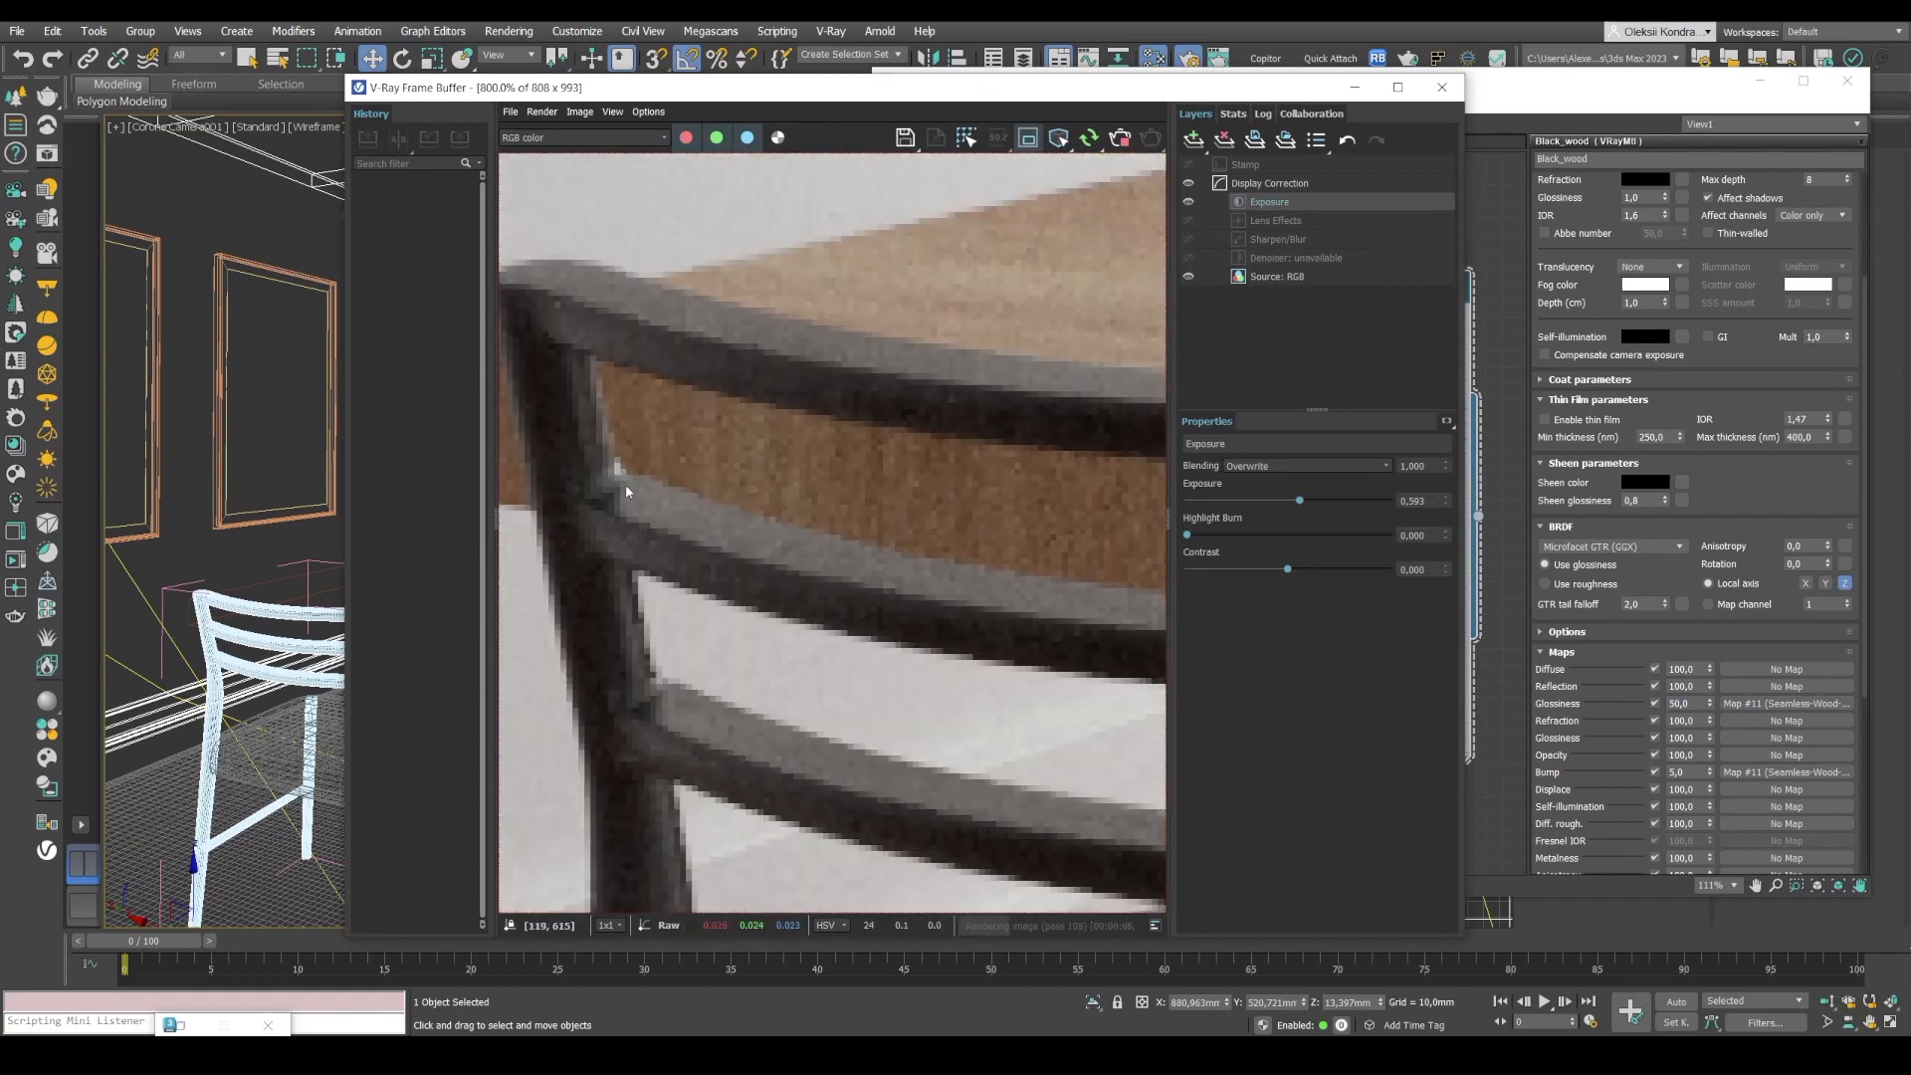
scroll(596, 481, "down", 2)
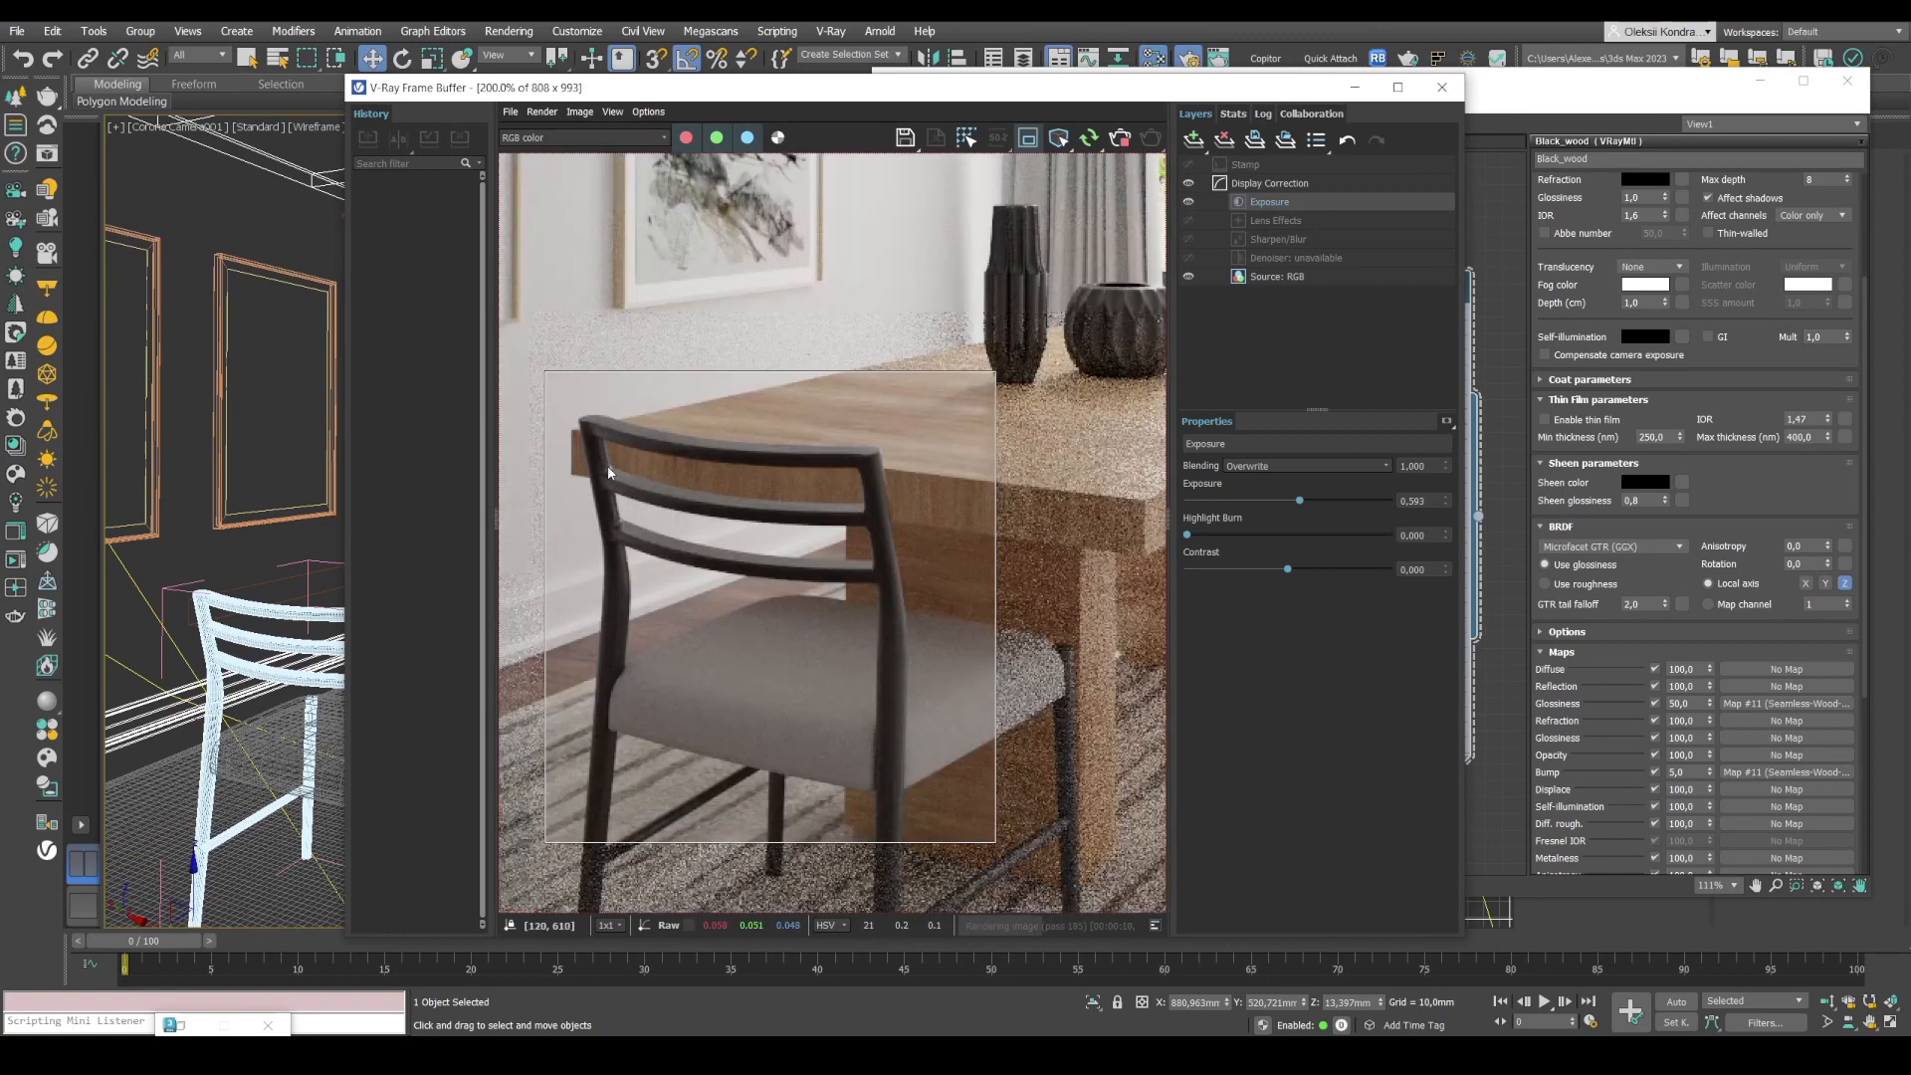
Open a preview window for the Black_wood material, enlarge it and move it clear of the material's node.
left_click(1531, 95)
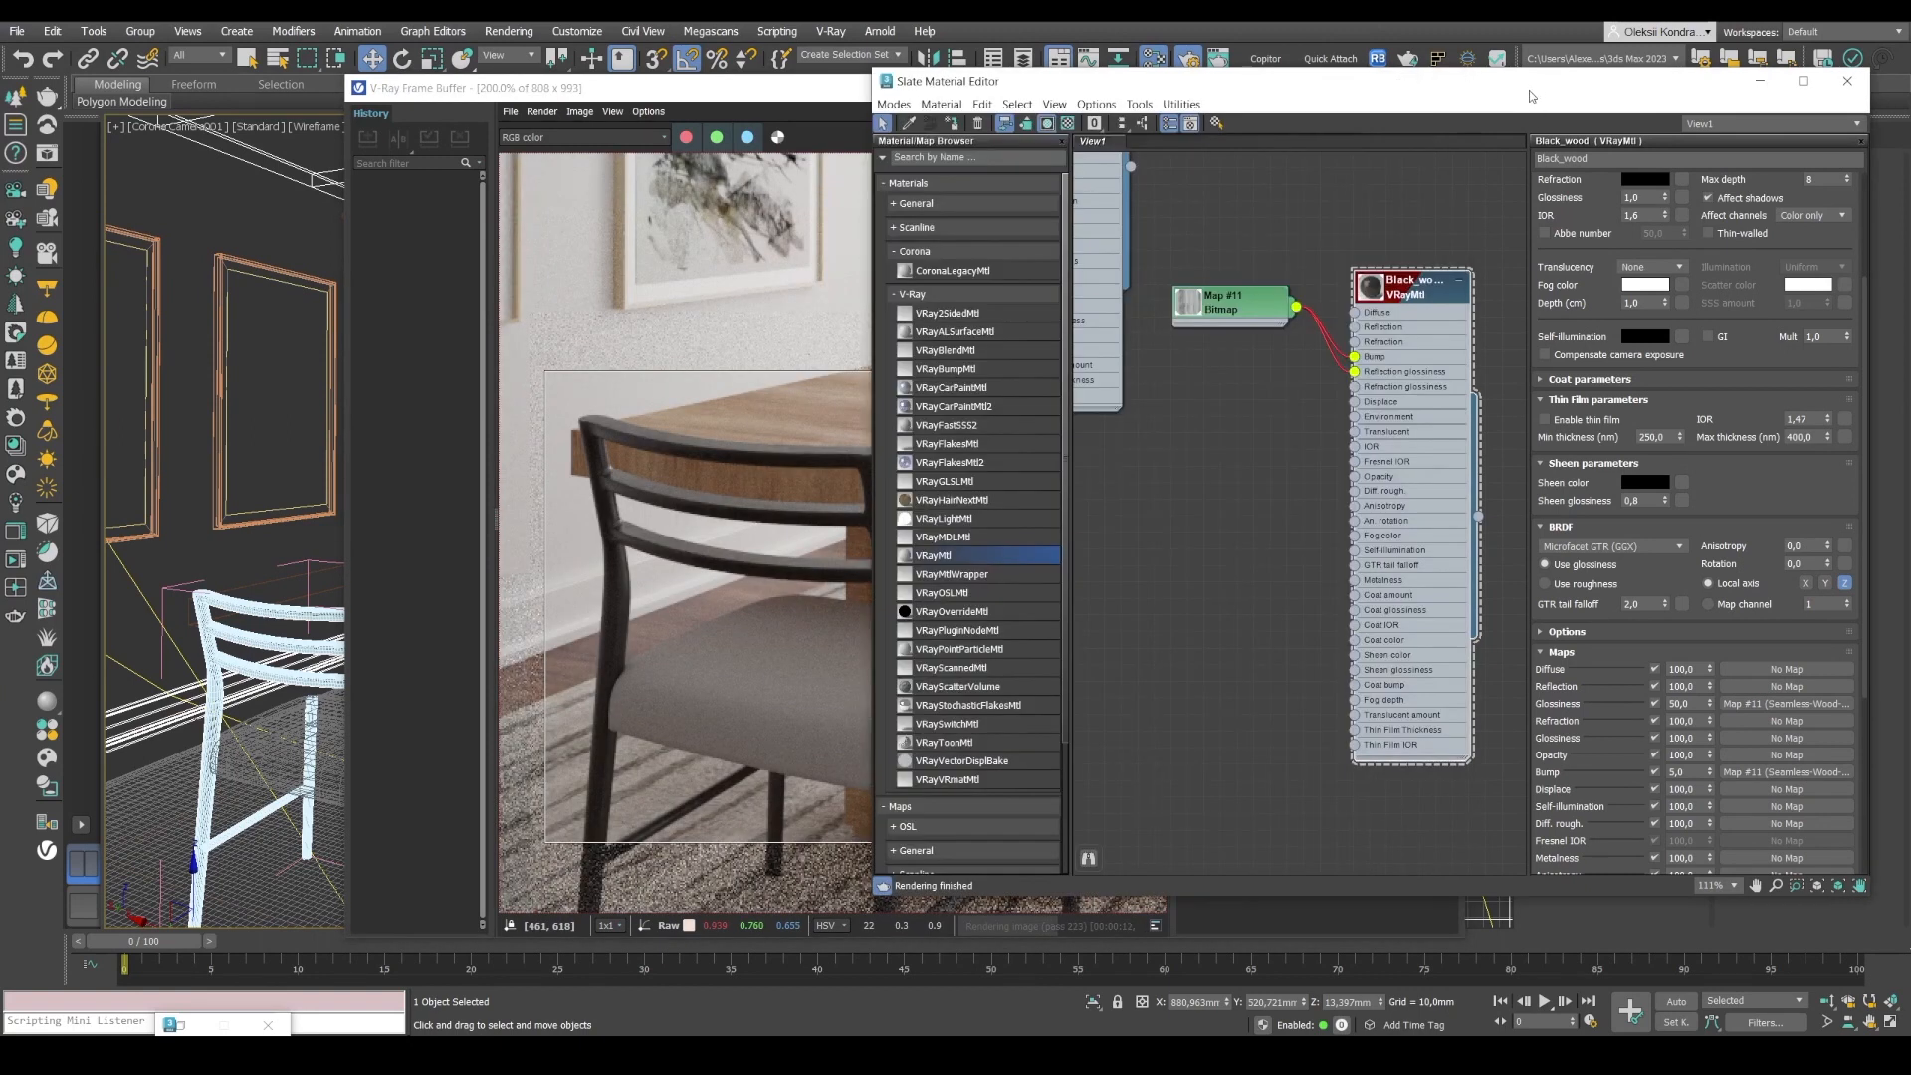
scroll(1367, 290, "up", 1)
right_click(1376, 293)
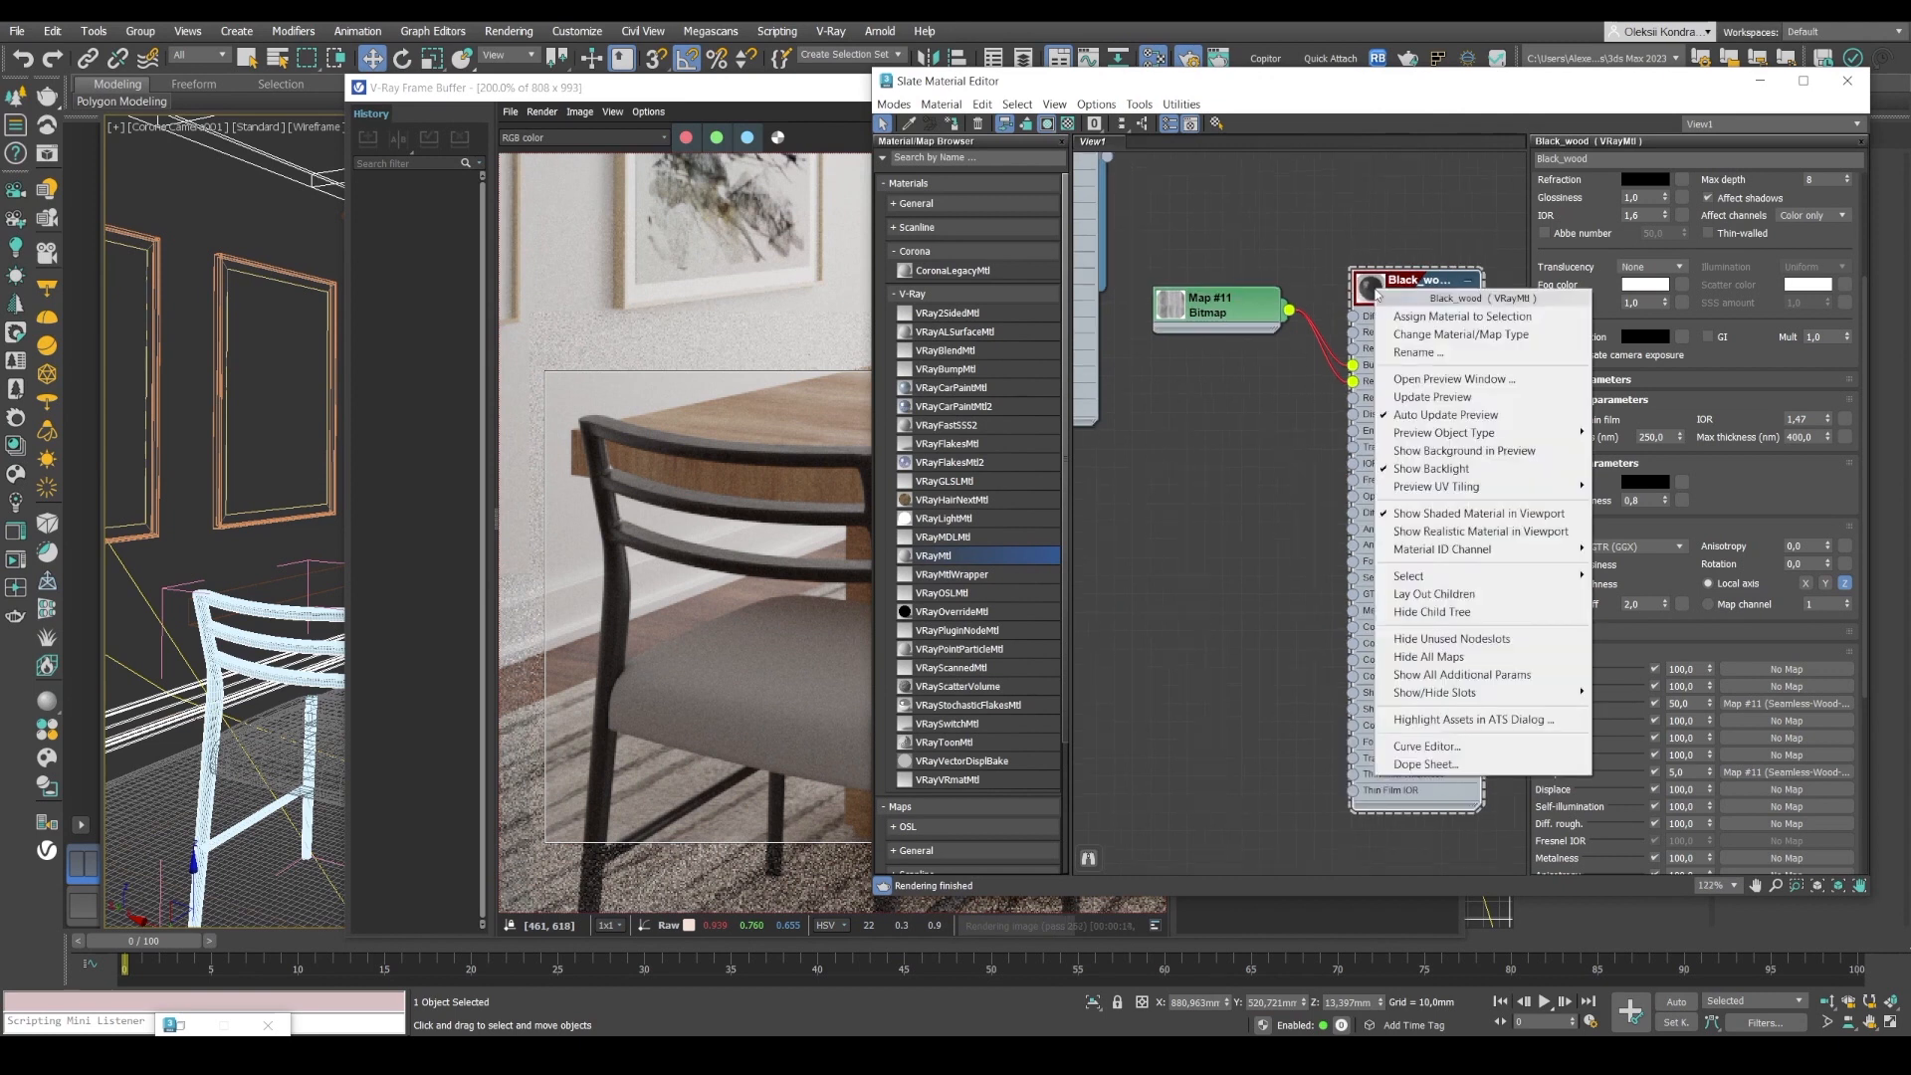
left_click(1443, 380)
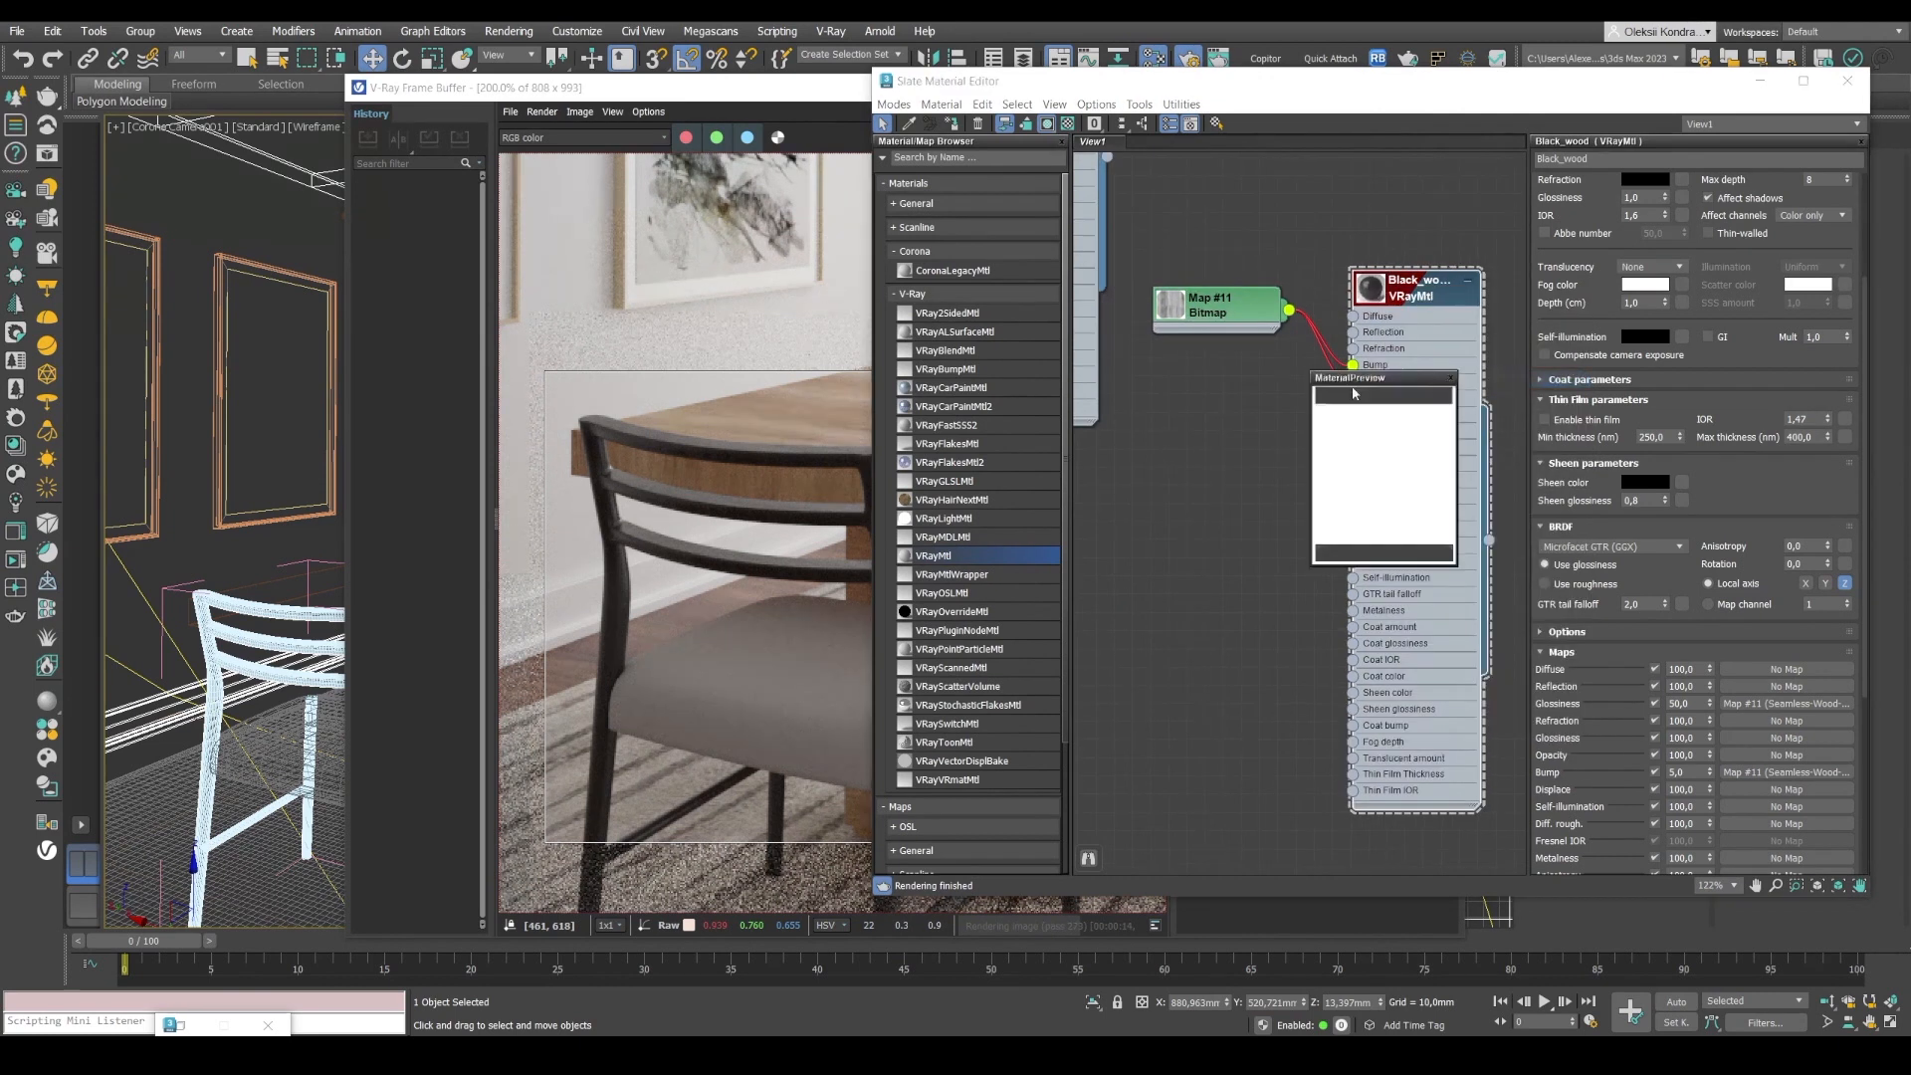
left_click(1310, 570)
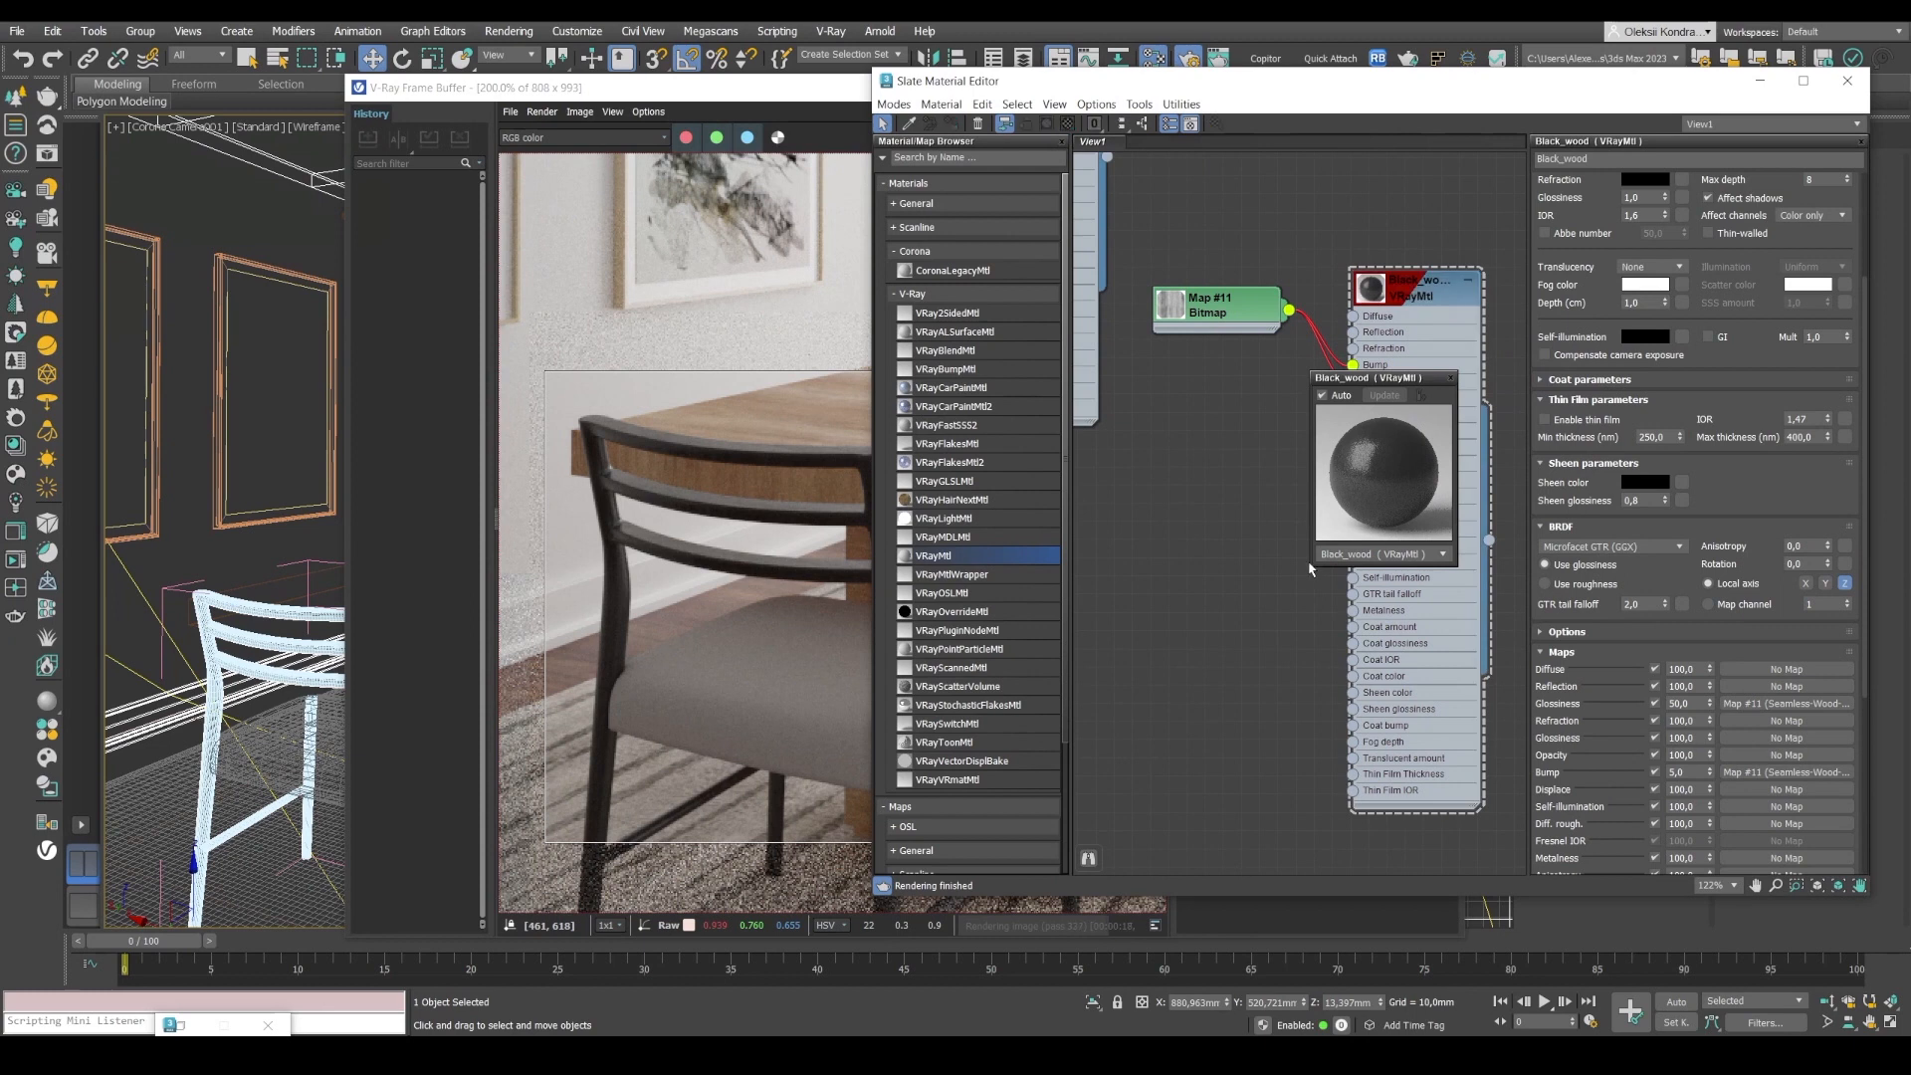
left_click_drag(1311, 565, 1055, 822)
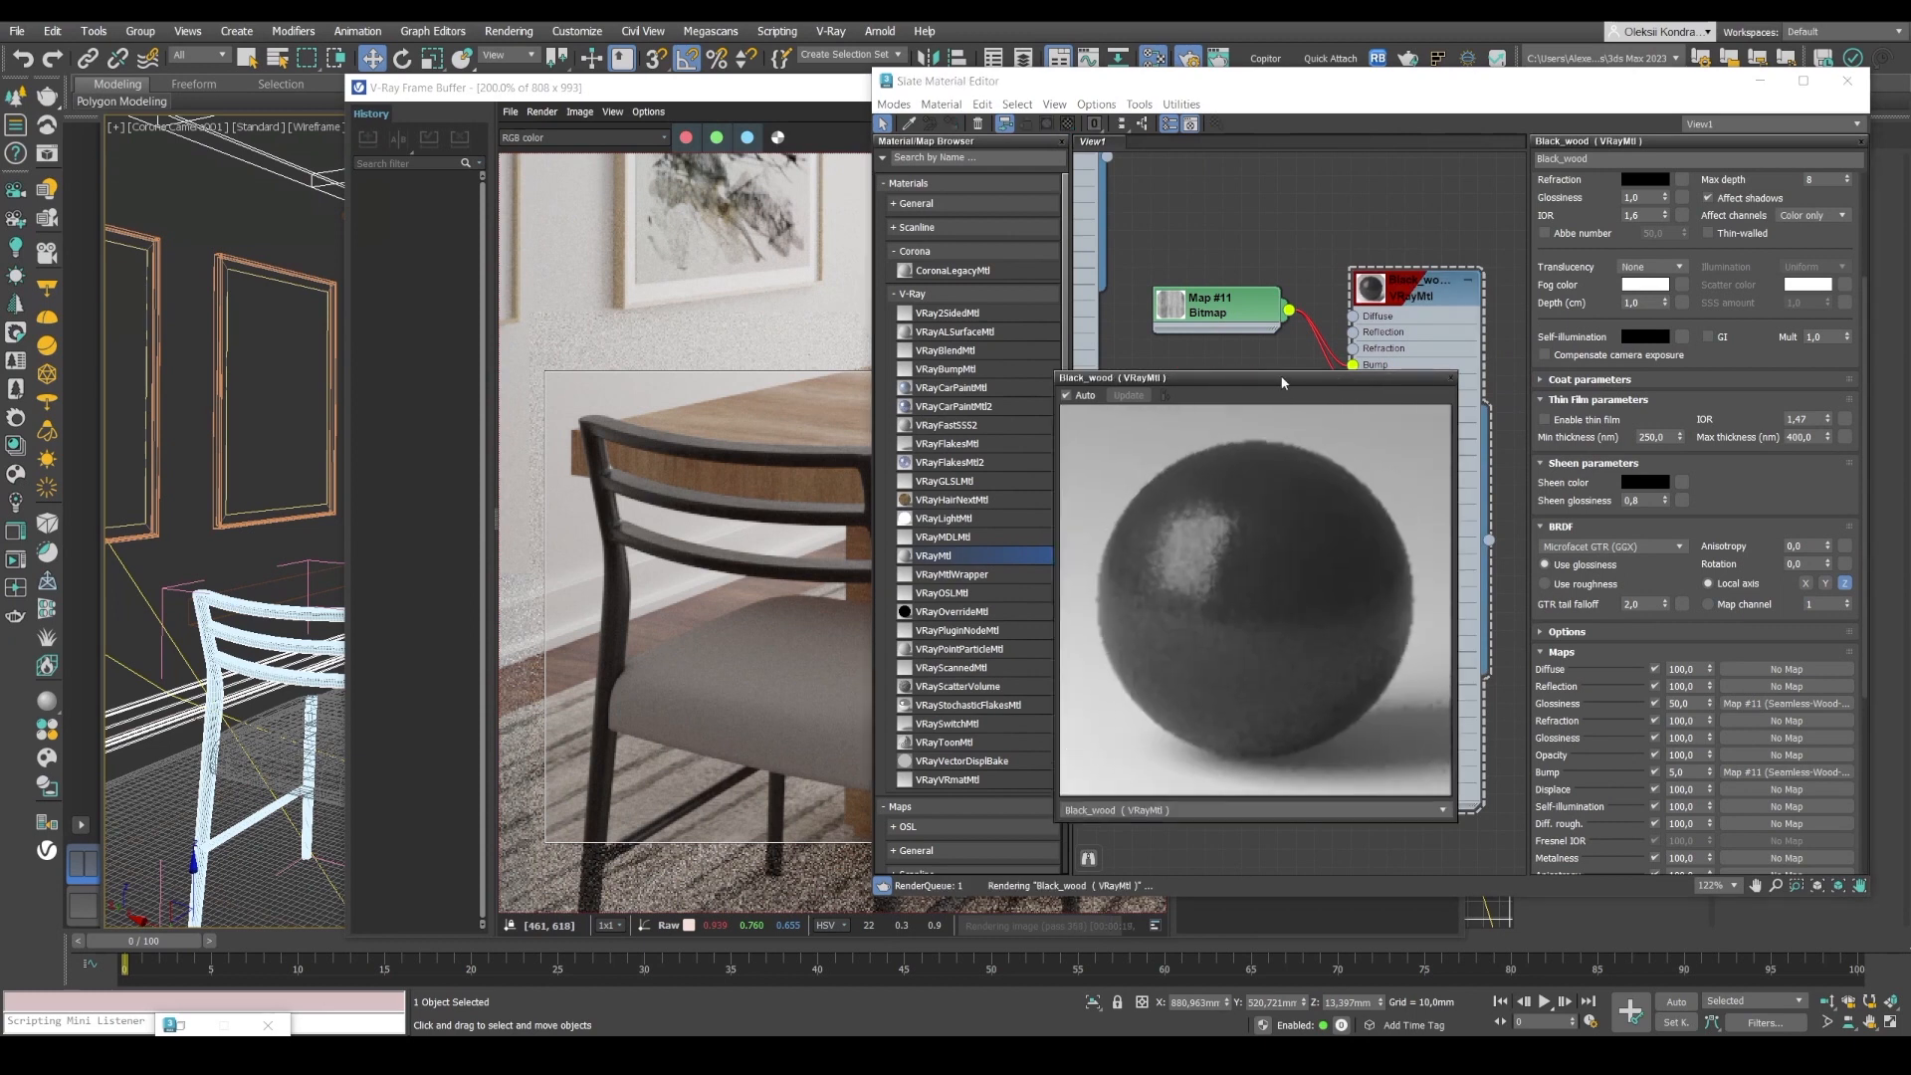
left_click_drag(1178, 378, 936, 404)
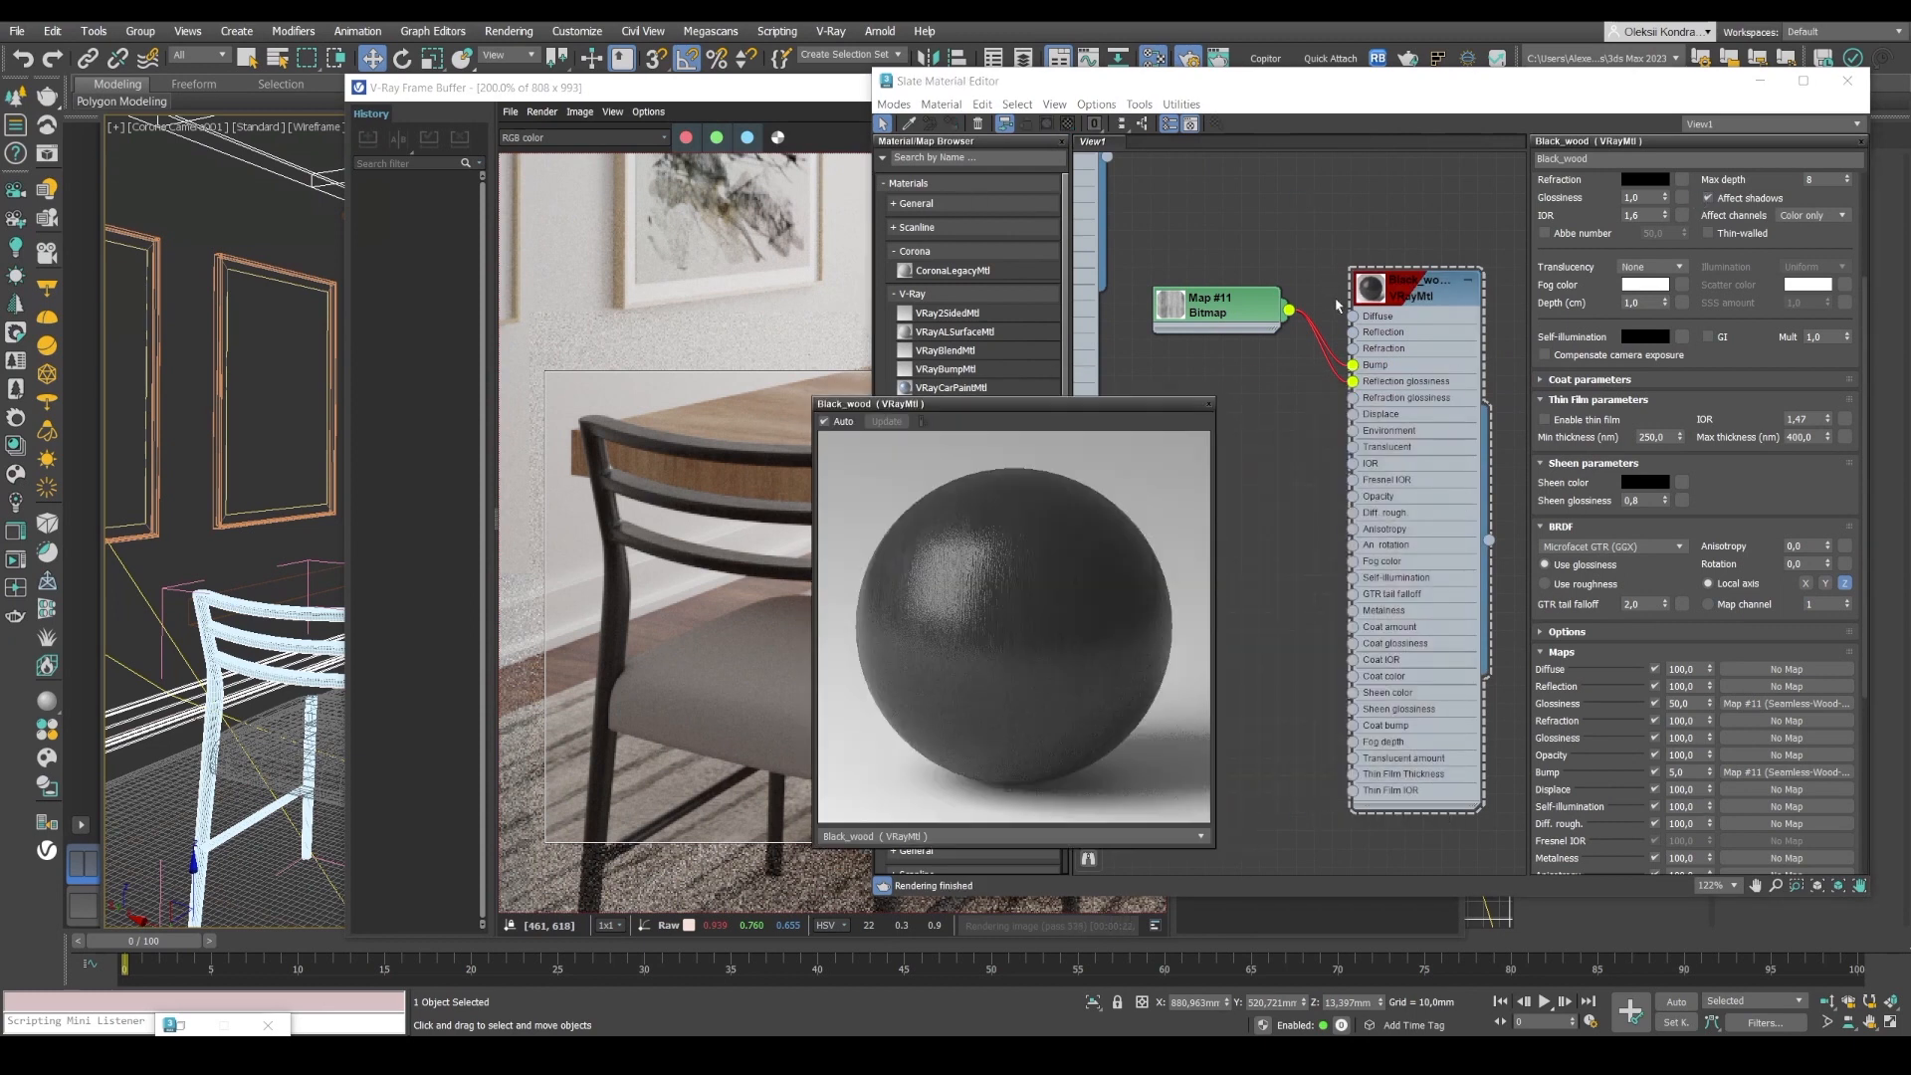
Connect the wood bitmap to Black_wood's reflection input as well and darken its diffuse color to a value of 3.
left_click_drag(1286, 310, 1355, 335)
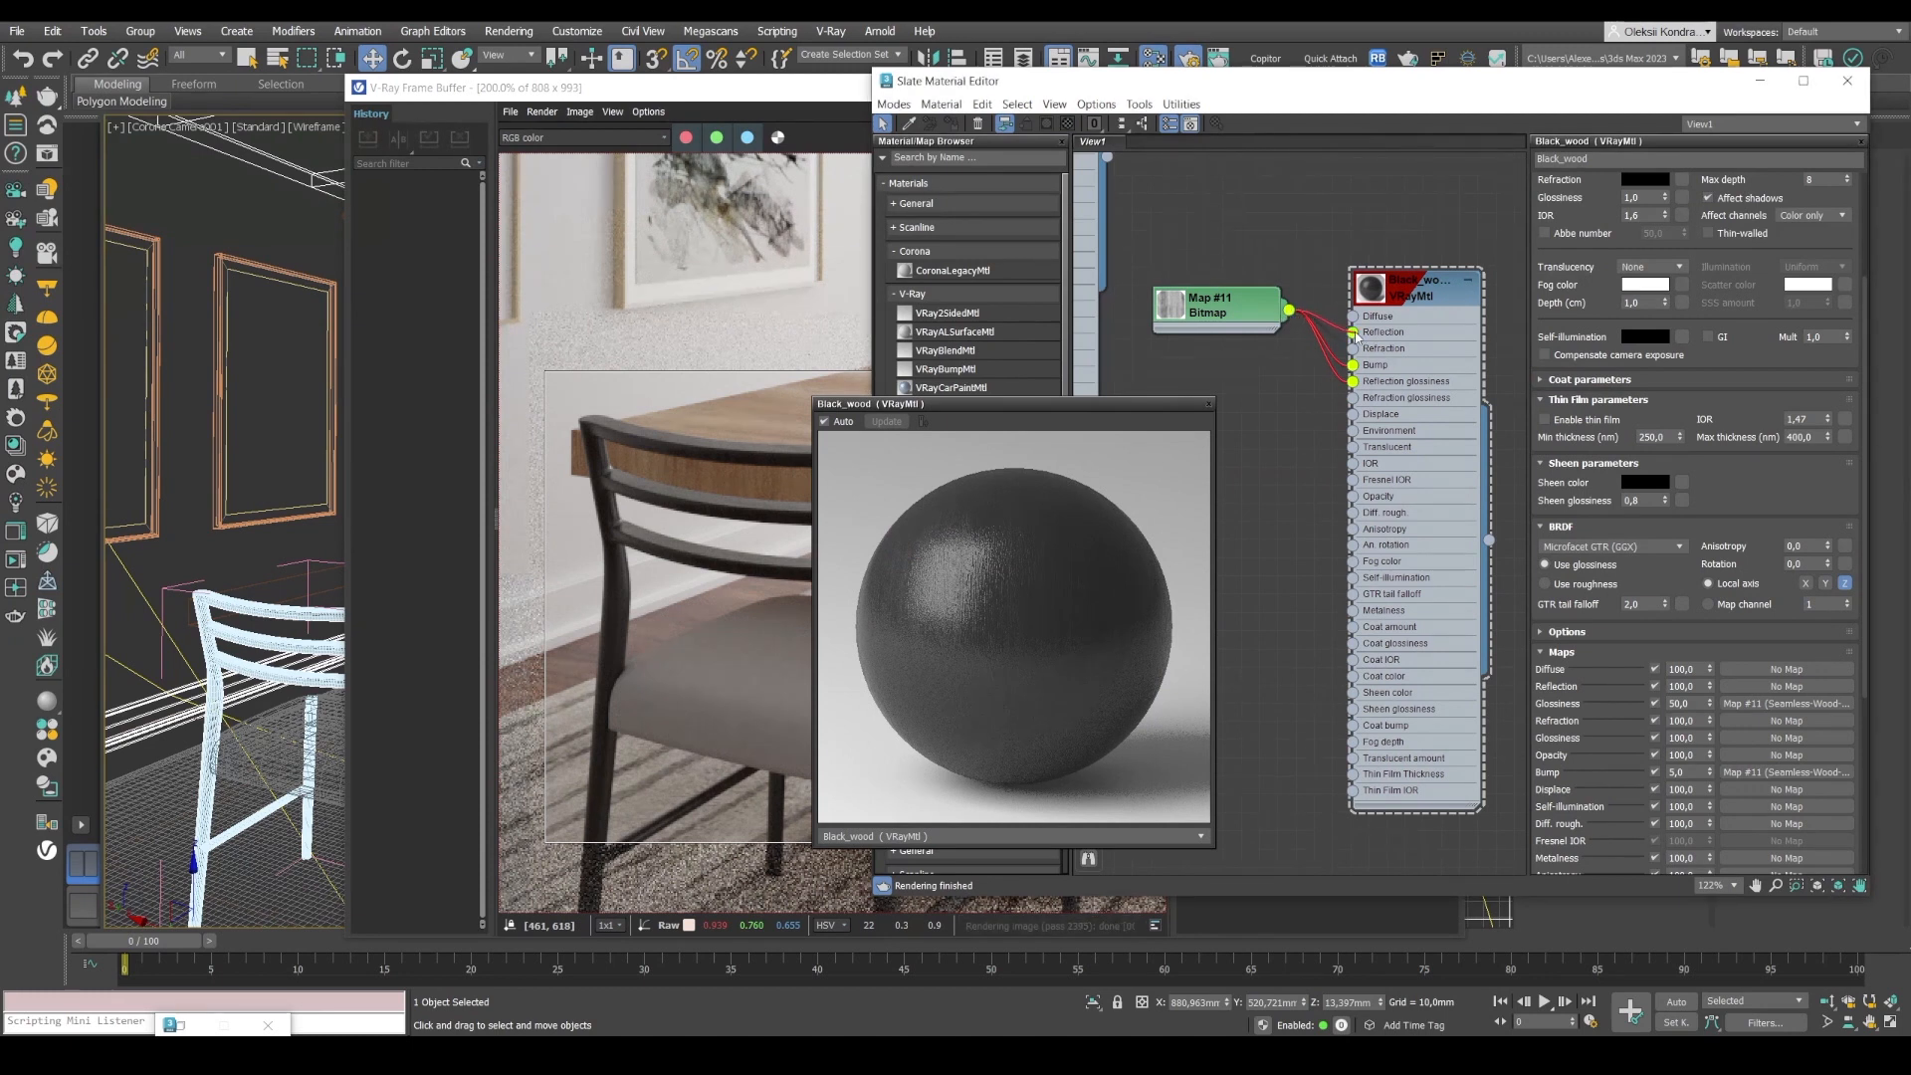
left_click(1015, 626)
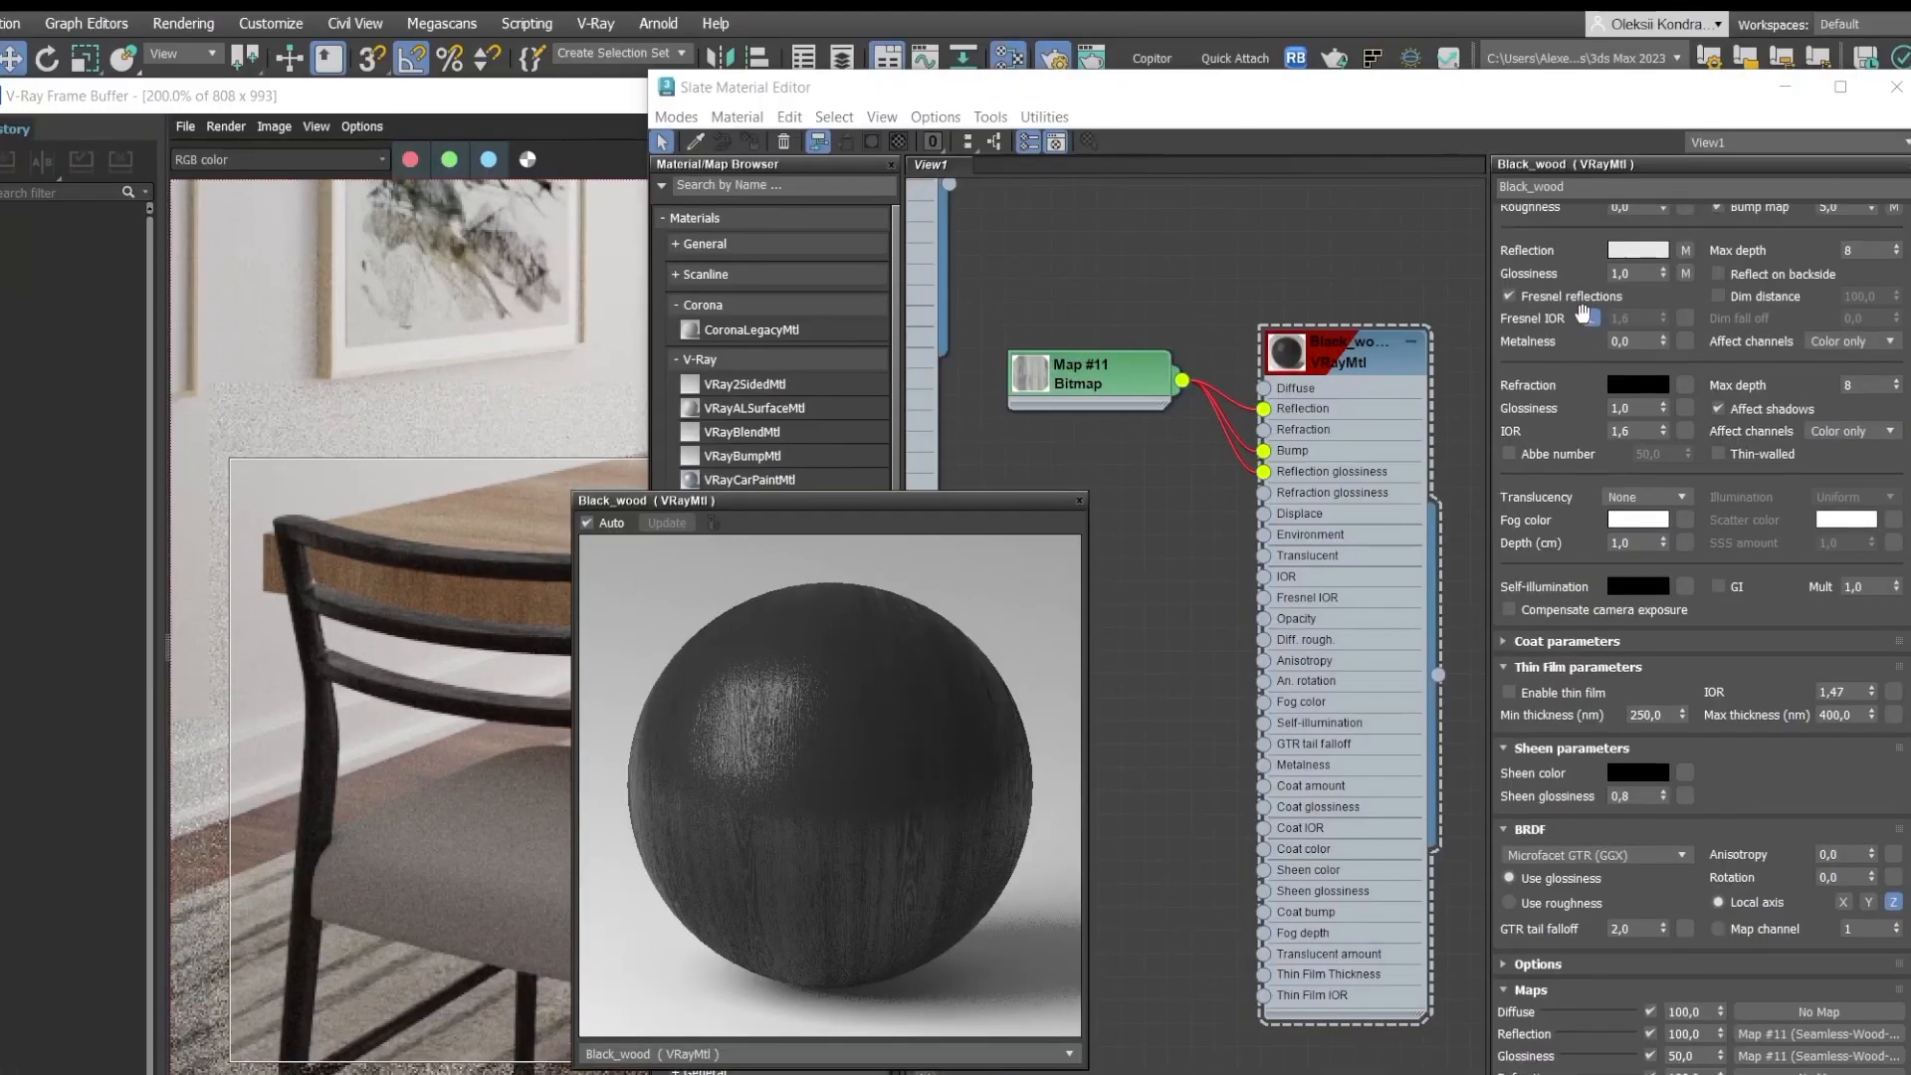
scroll(1637, 234, "up", 3)
left_click(1637, 241)
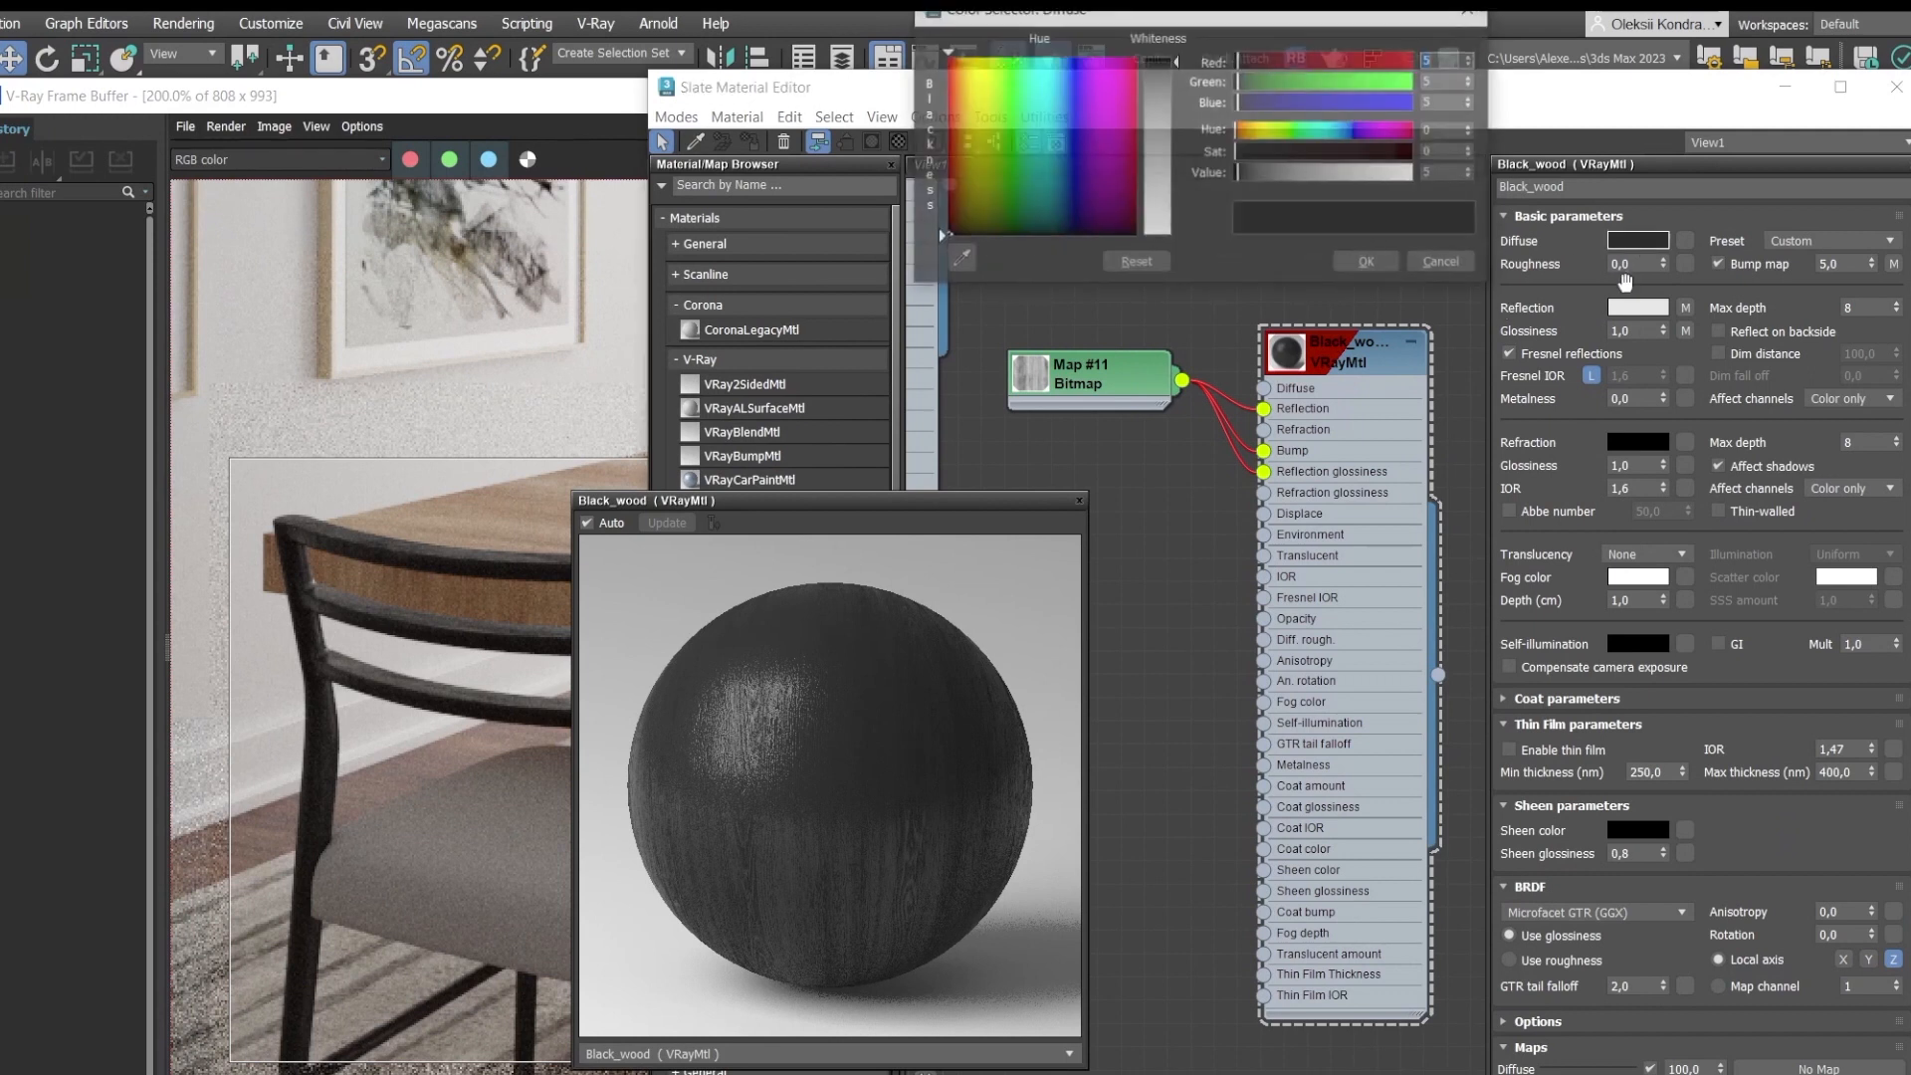
key("BackSpace")
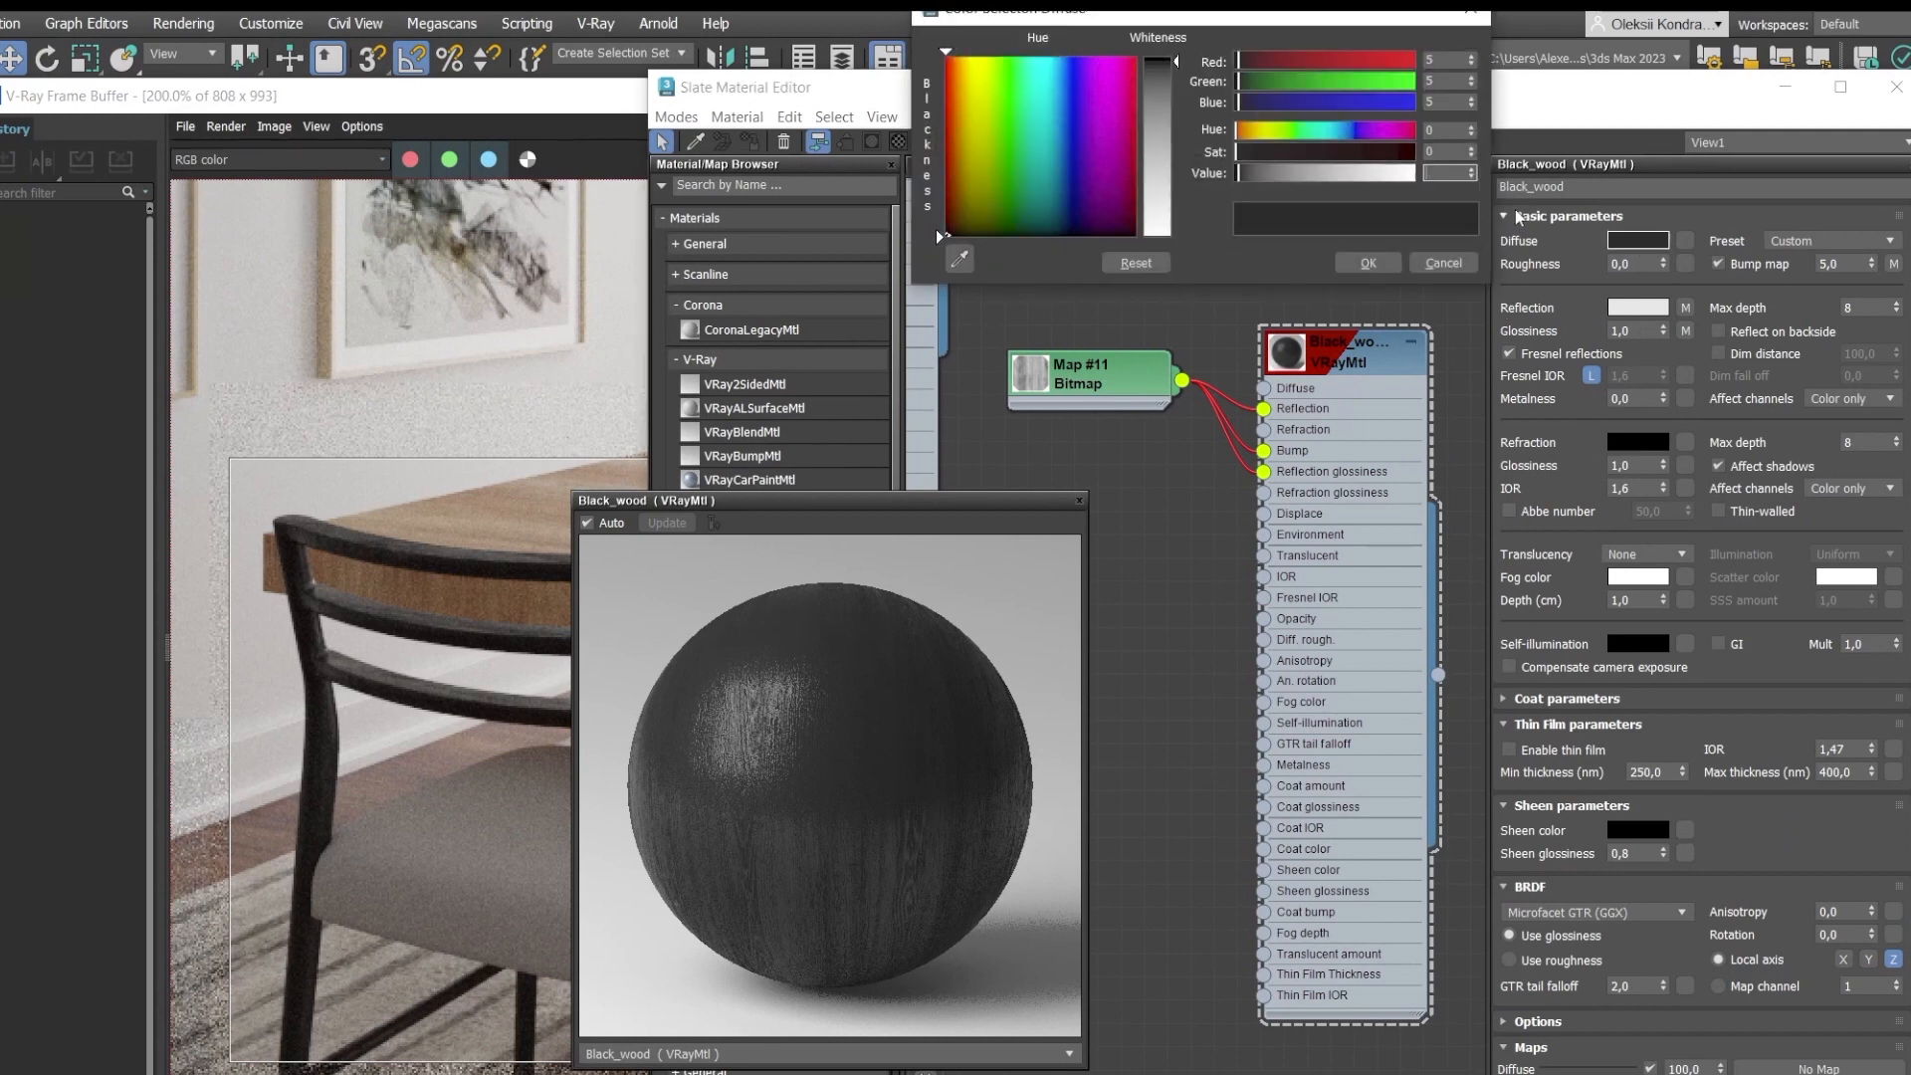
type("3")
key("Return")
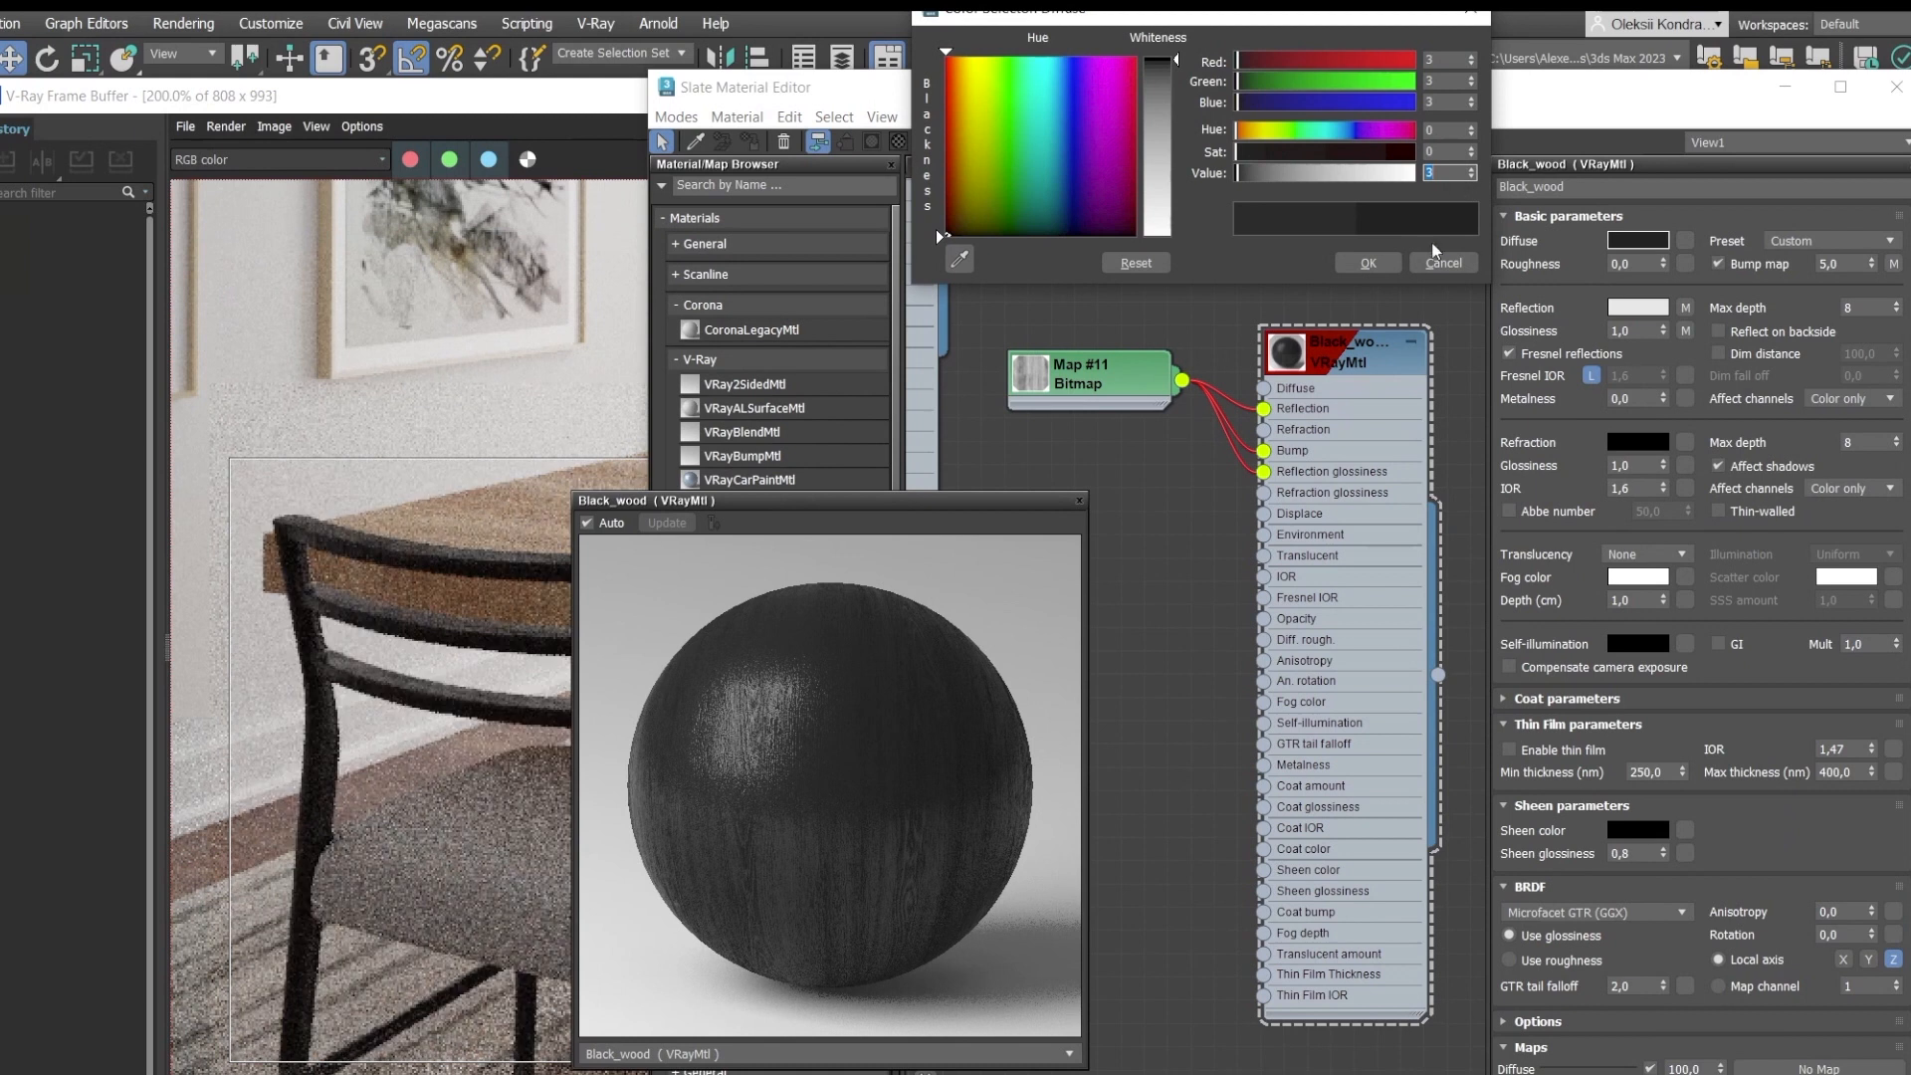
left_click(1369, 263)
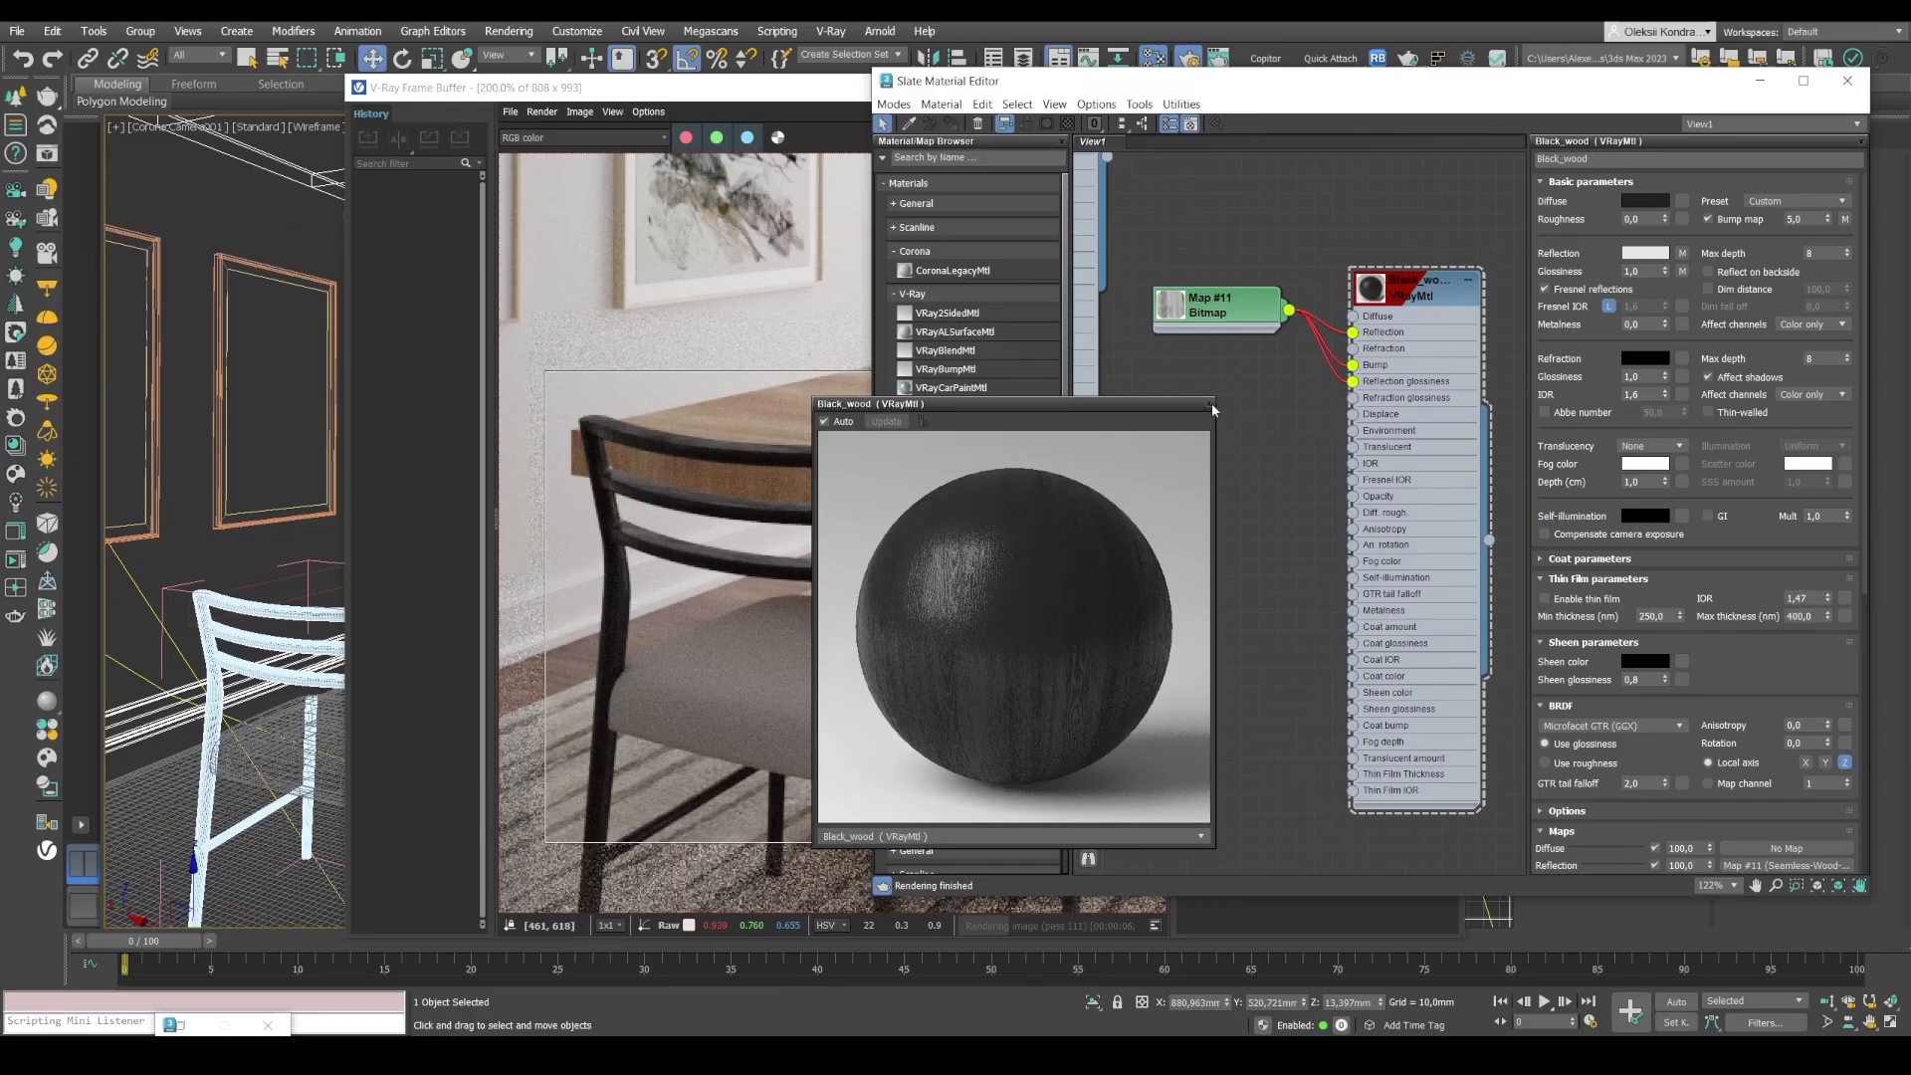
Close the Black_wood preview and check the front chair's frame in the render, up close and in the full image.
left_click(1077, 500)
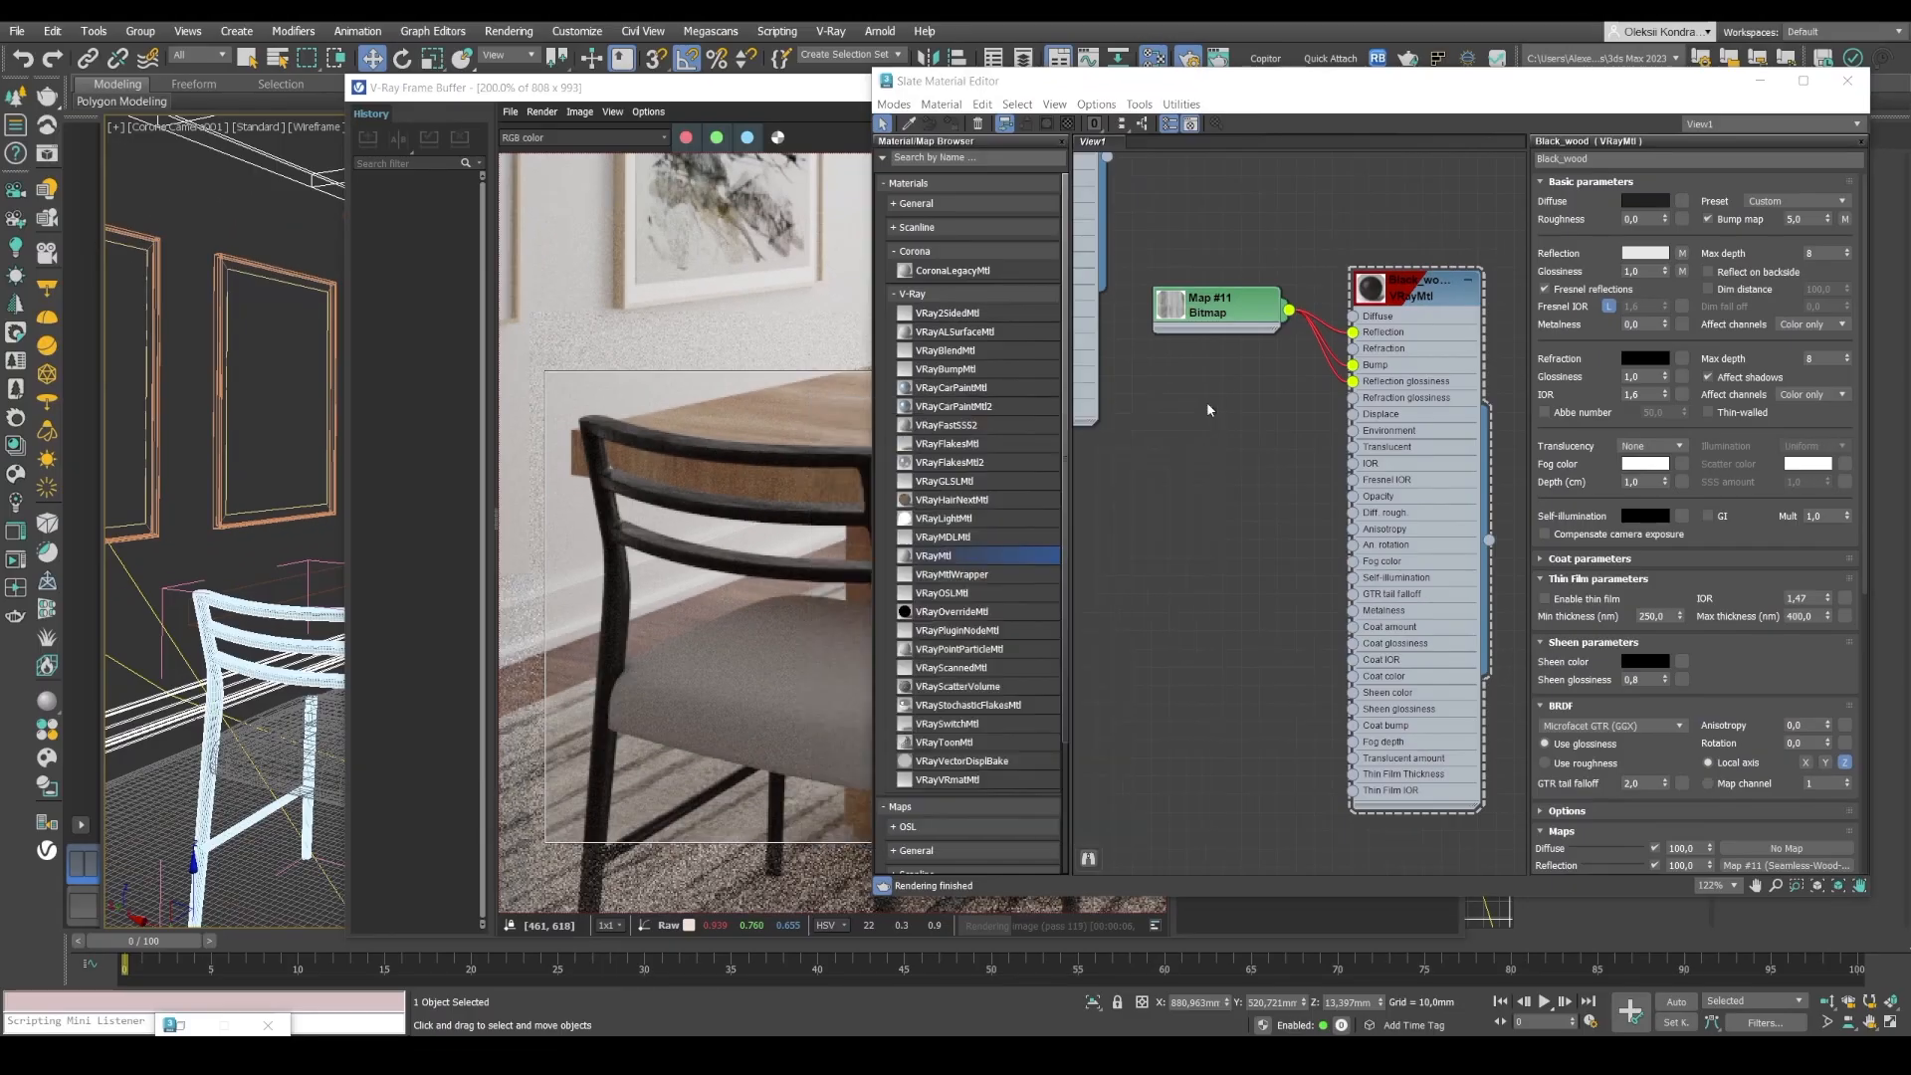
left_click(531, 660)
scroll(868, 614, "down", 2)
scroll(836, 557, "up", 2)
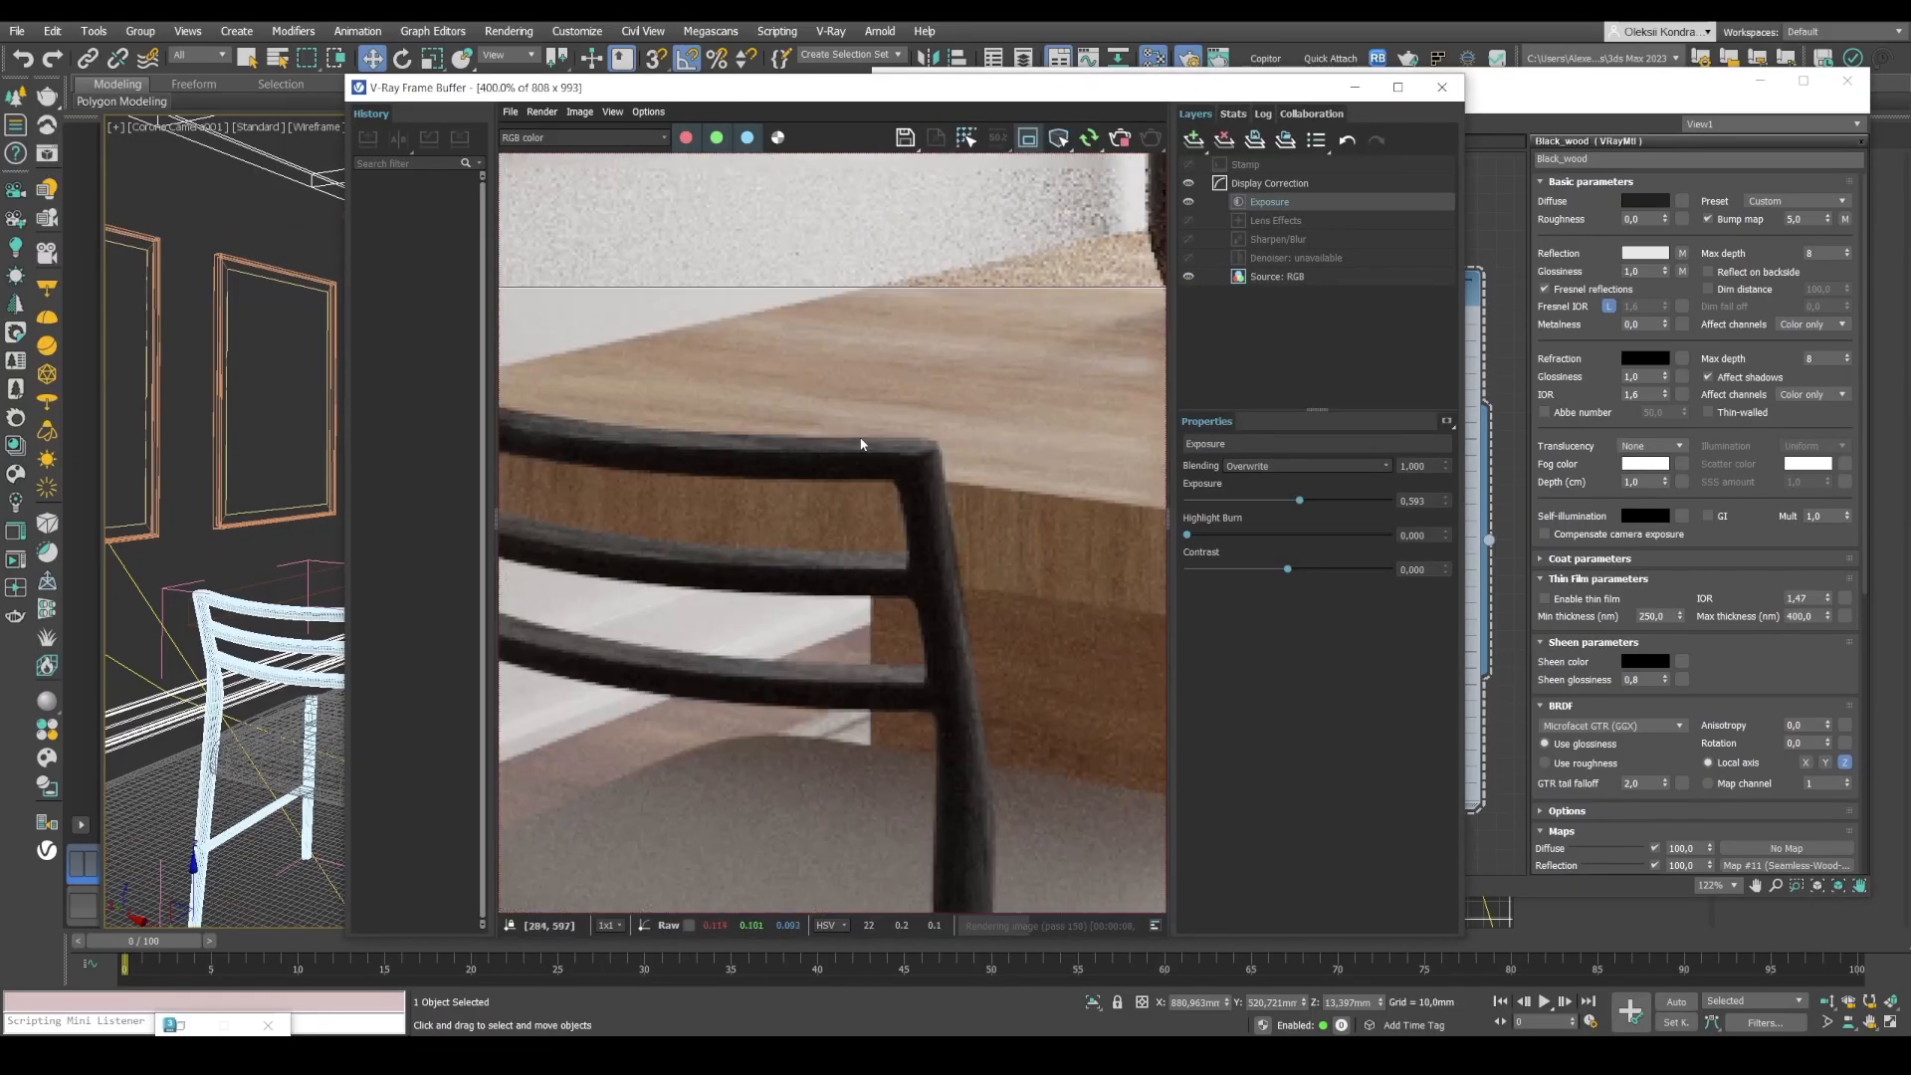
scroll(804, 503, "down", 4)
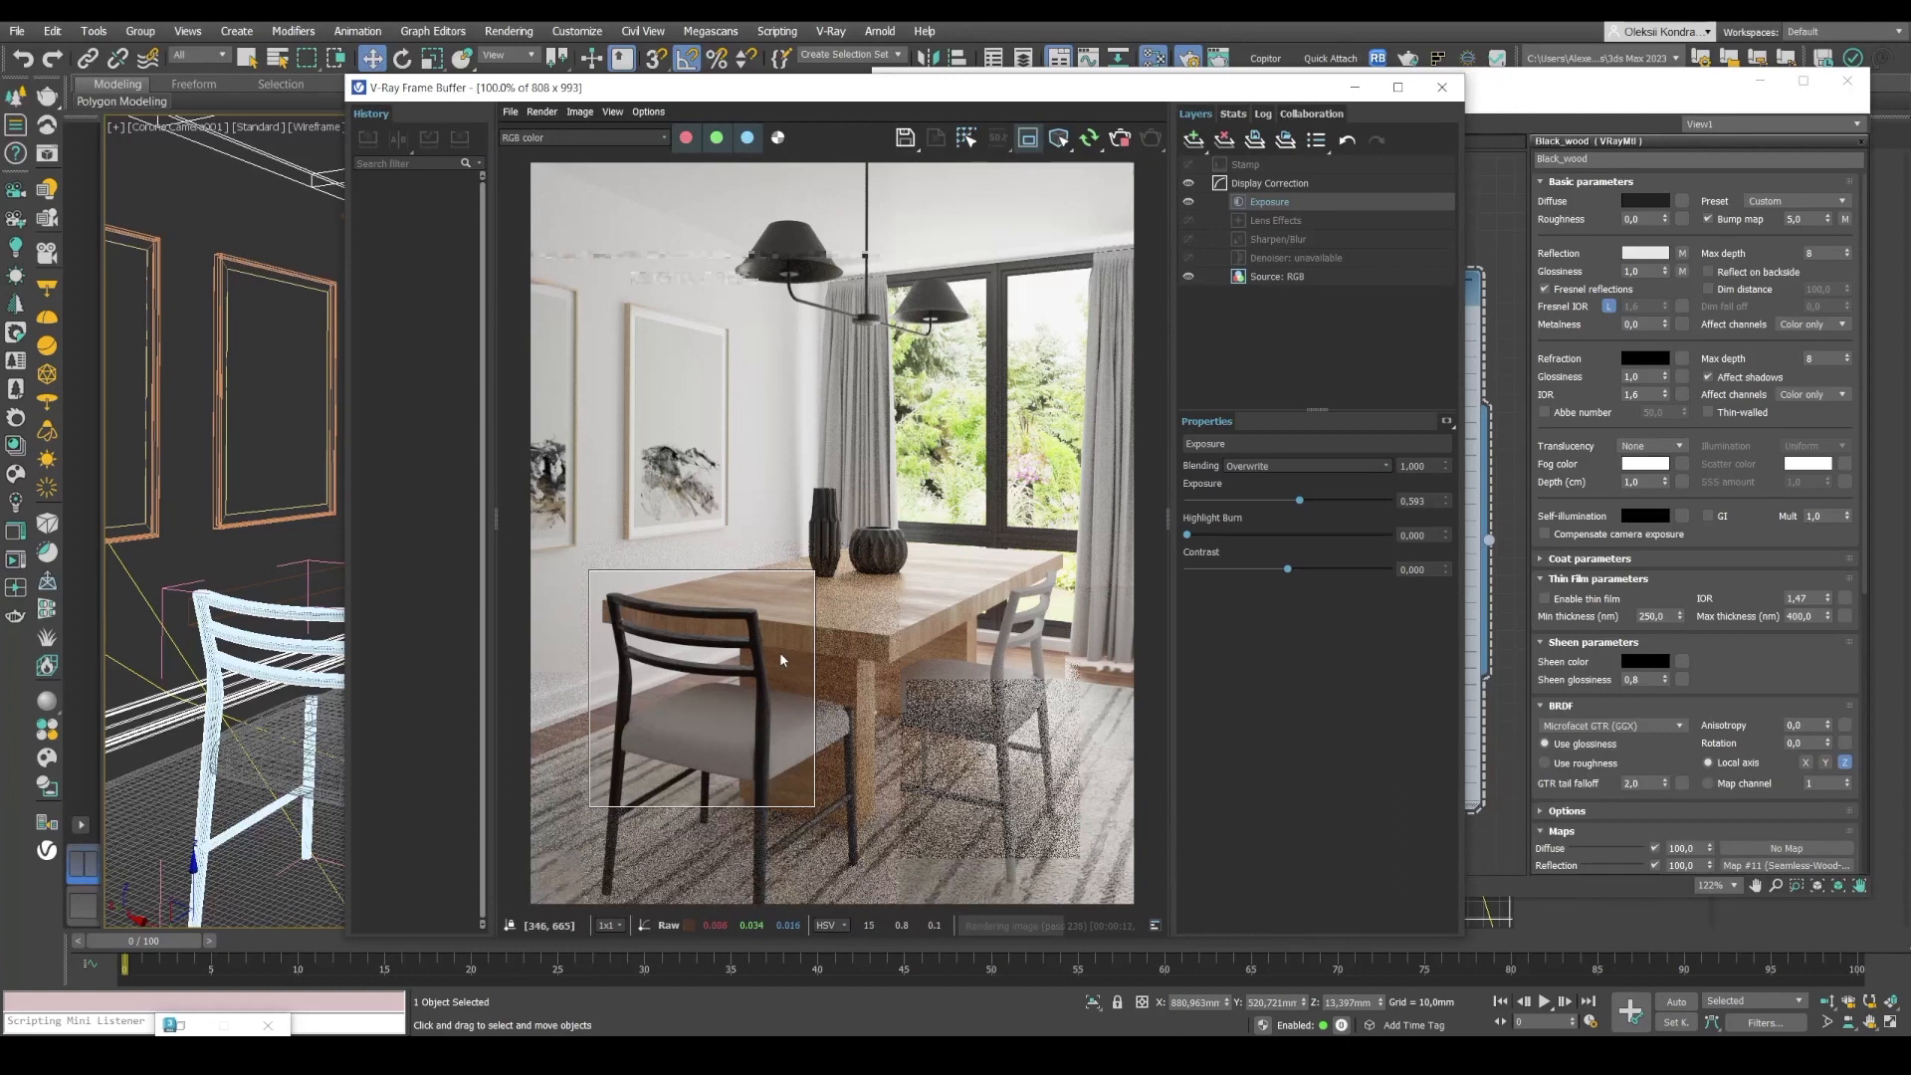
Add a new VRayMtl below the Black_wood nodes and name it Fabric.
left_click(1559, 91)
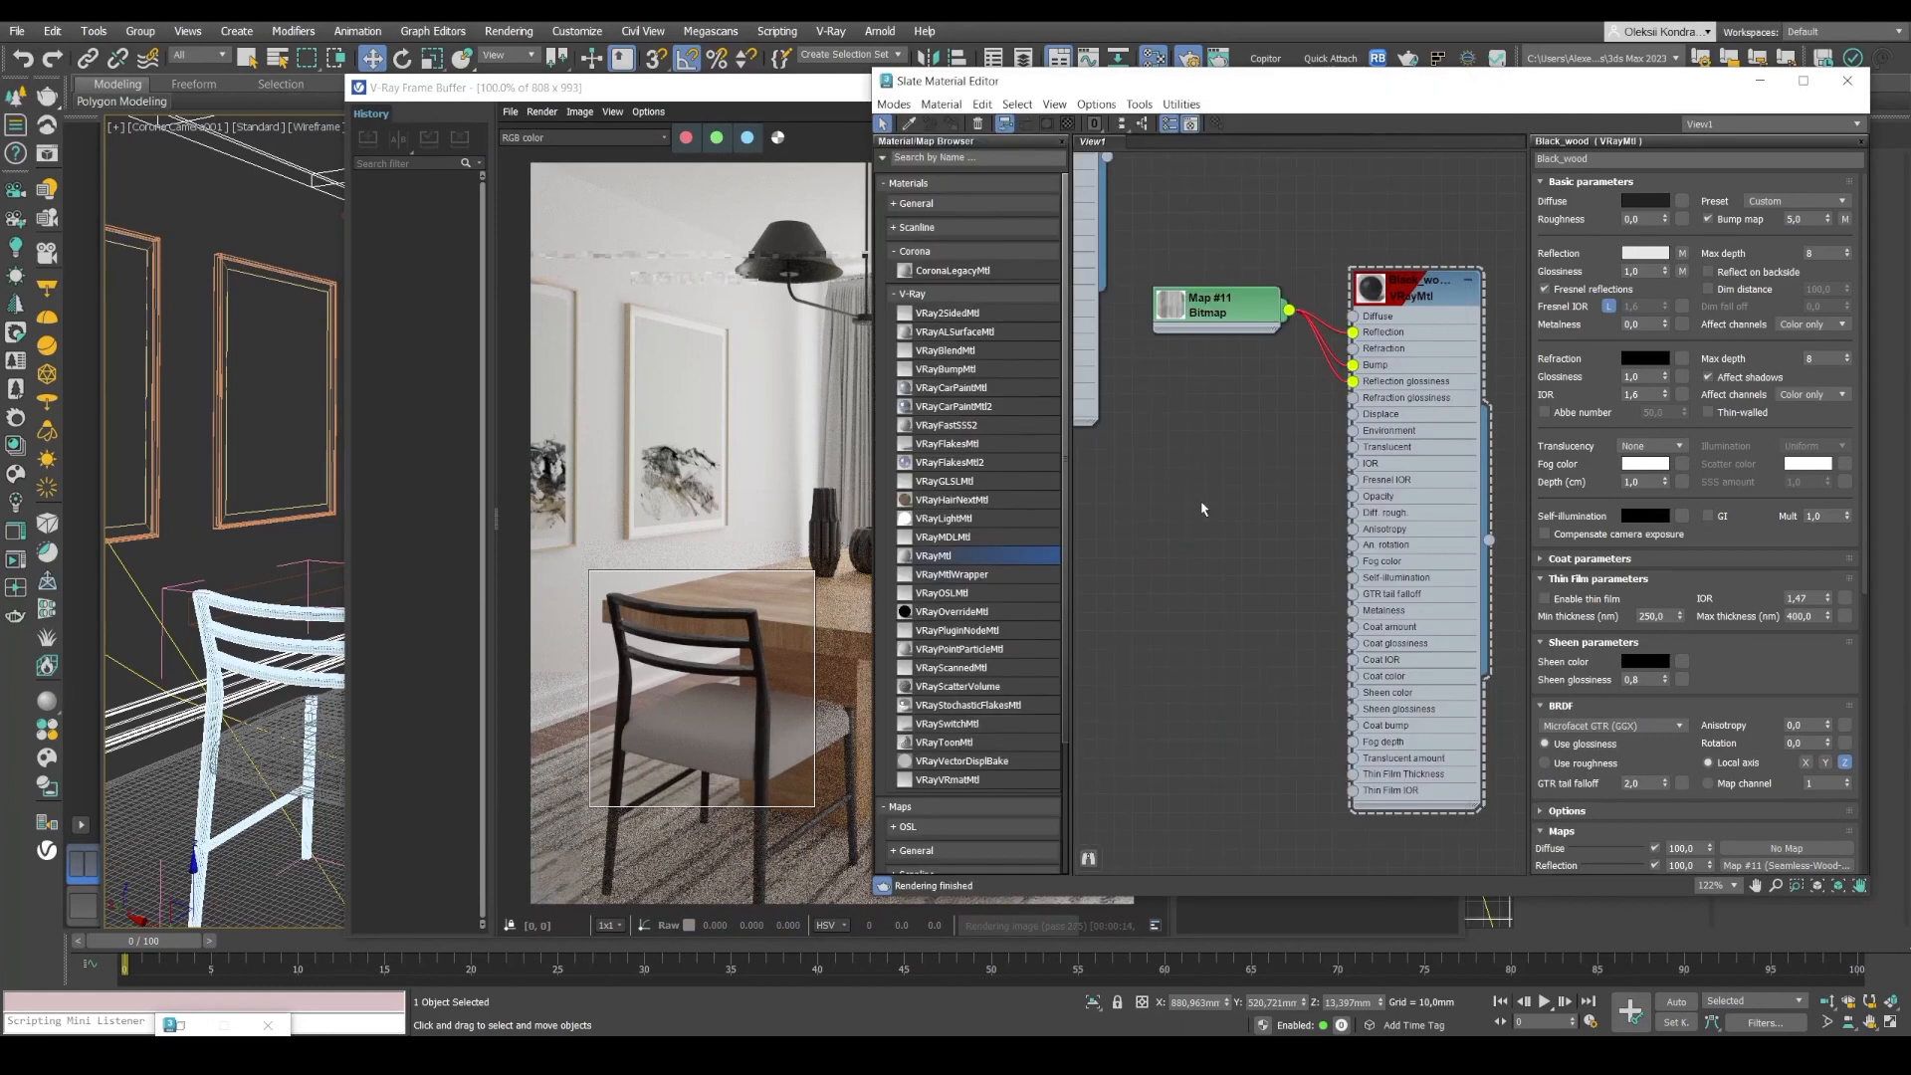
scroll(1202, 509, "down", 3)
middle_click_drag(1202, 508, 1271, 304)
left_click_drag(921, 563, 1293, 657)
left_click(1617, 162)
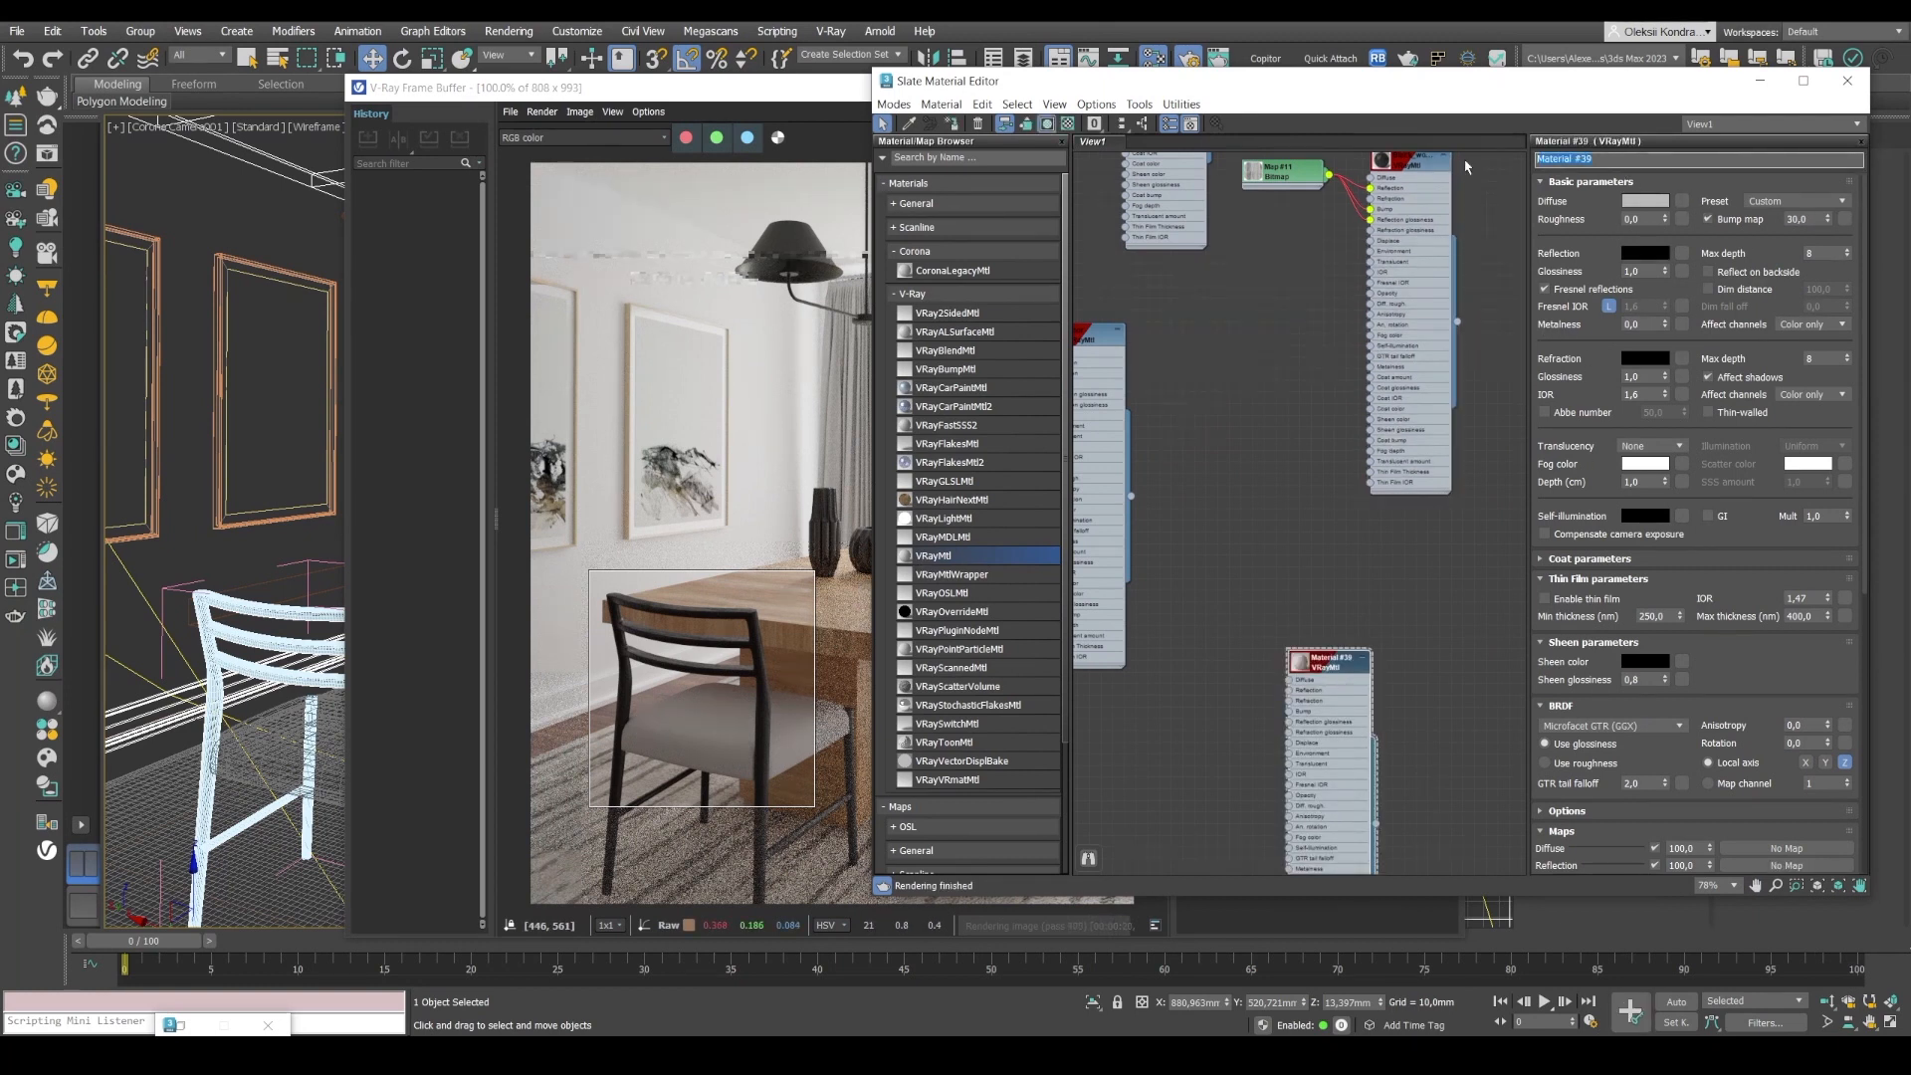
type("Fabric")
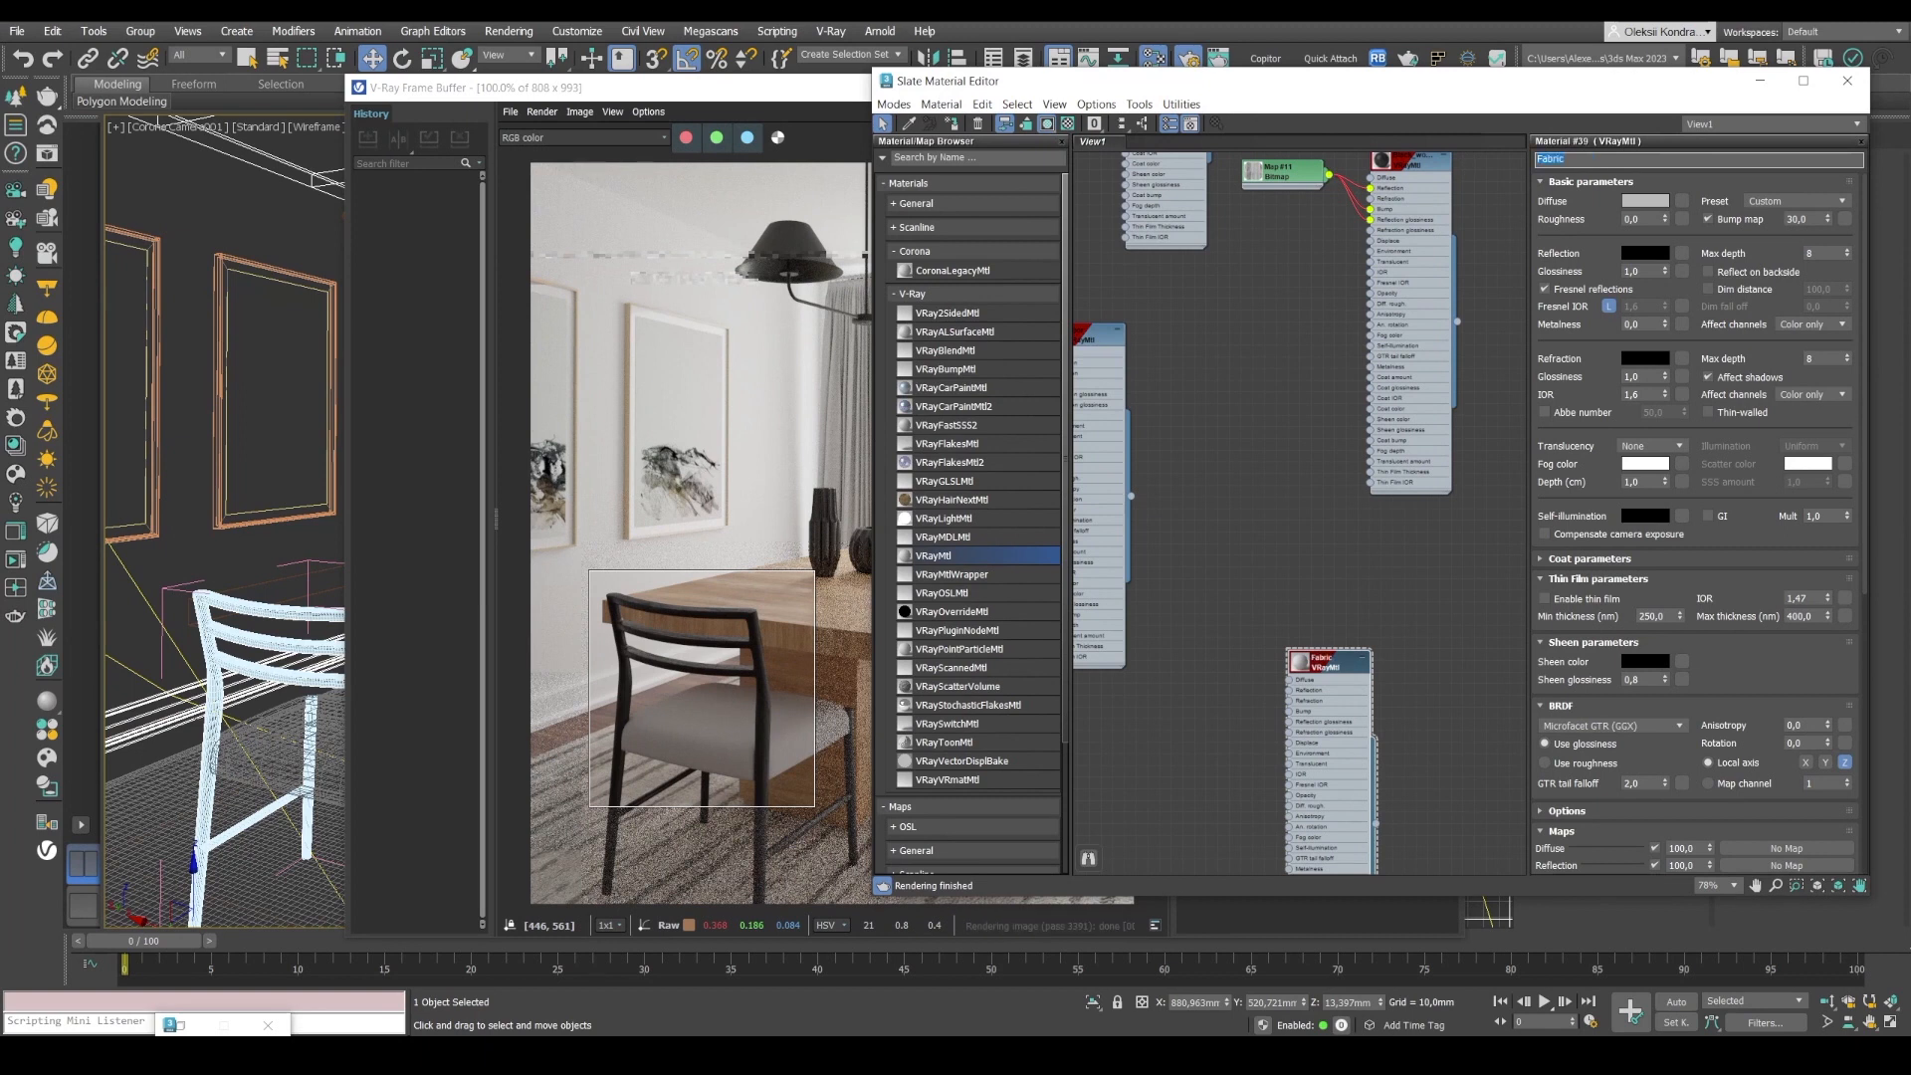
Bring the light fabric texture from the Maps folder into the material graph and connect it to Fabric's diffuse input.
key("alt+Tab")
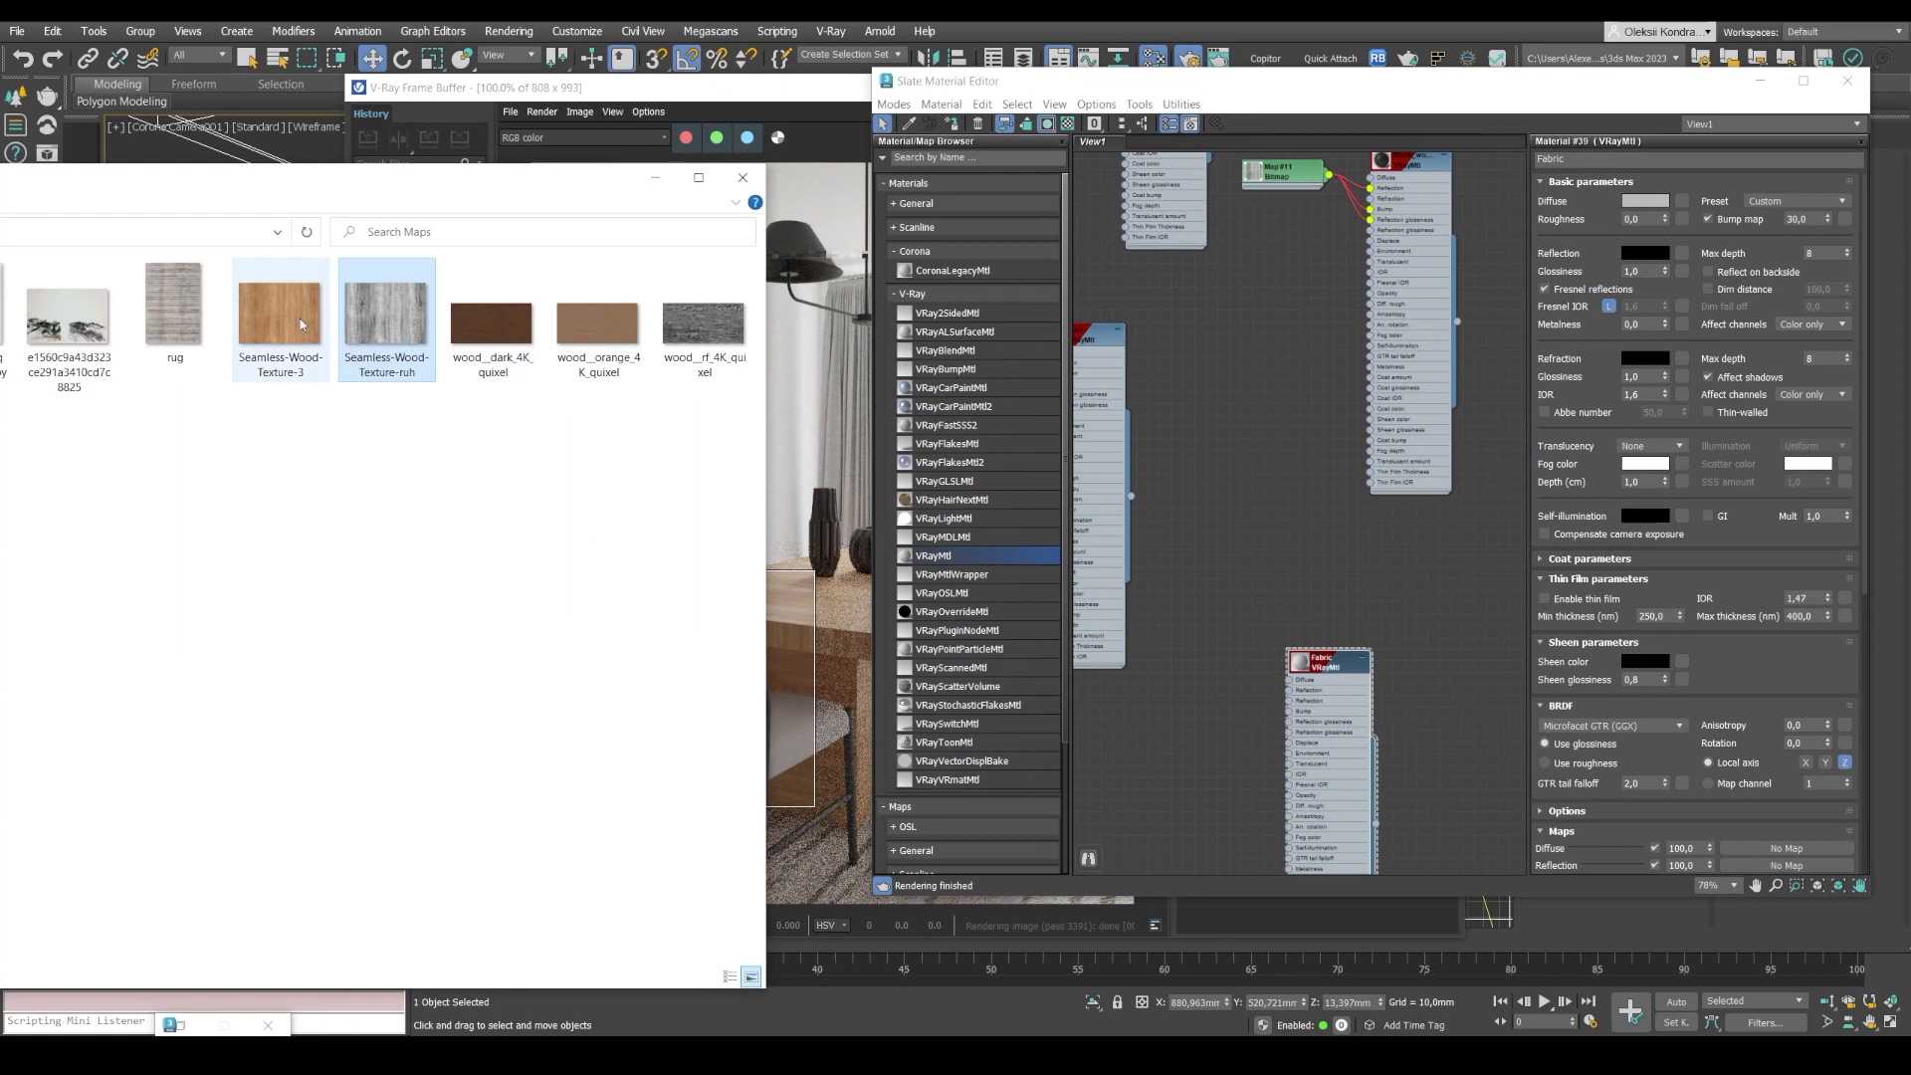
left_click_drag(434, 182, 562, 166)
left_click_drag(92, 298, 1206, 710)
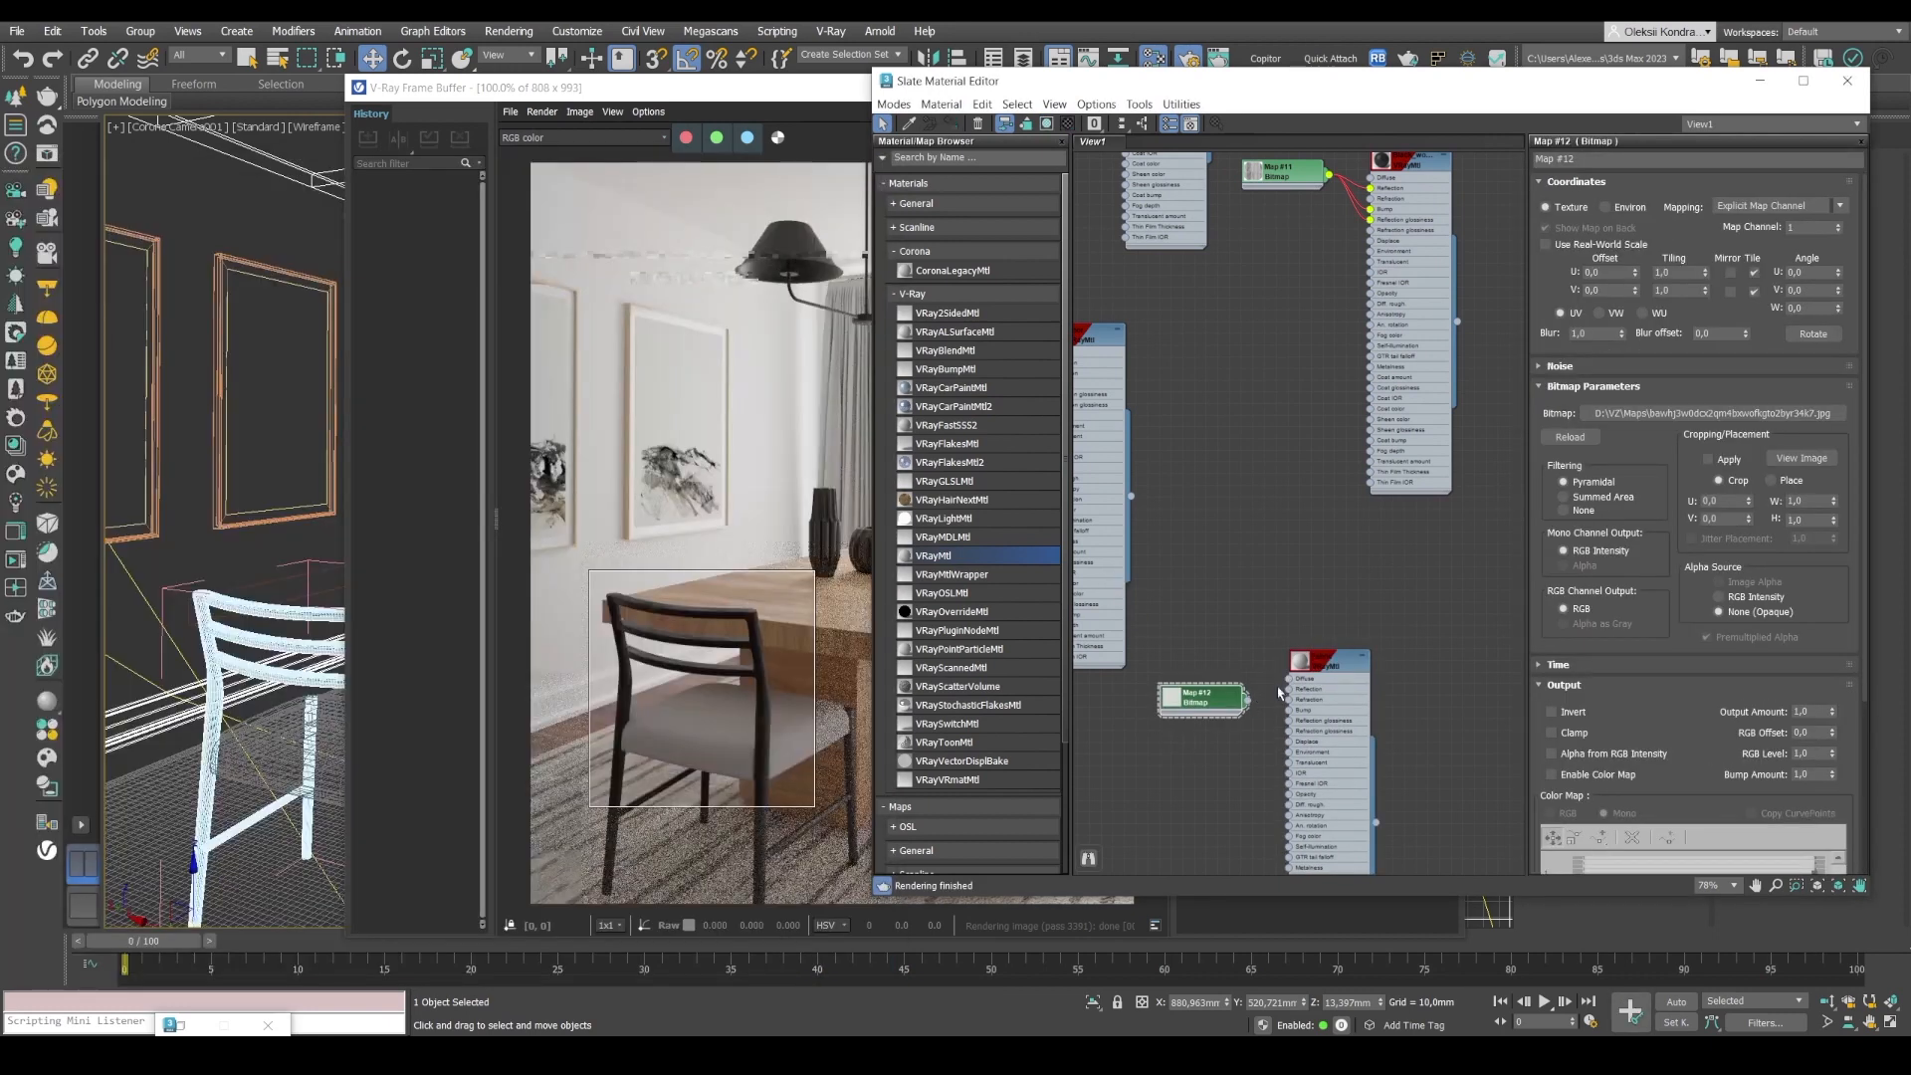
left_click_drag(1247, 700, 1289, 680)
Assign the Fabric material to the front chair's seat and set the render region around the seat to check it.
left_click(275, 777)
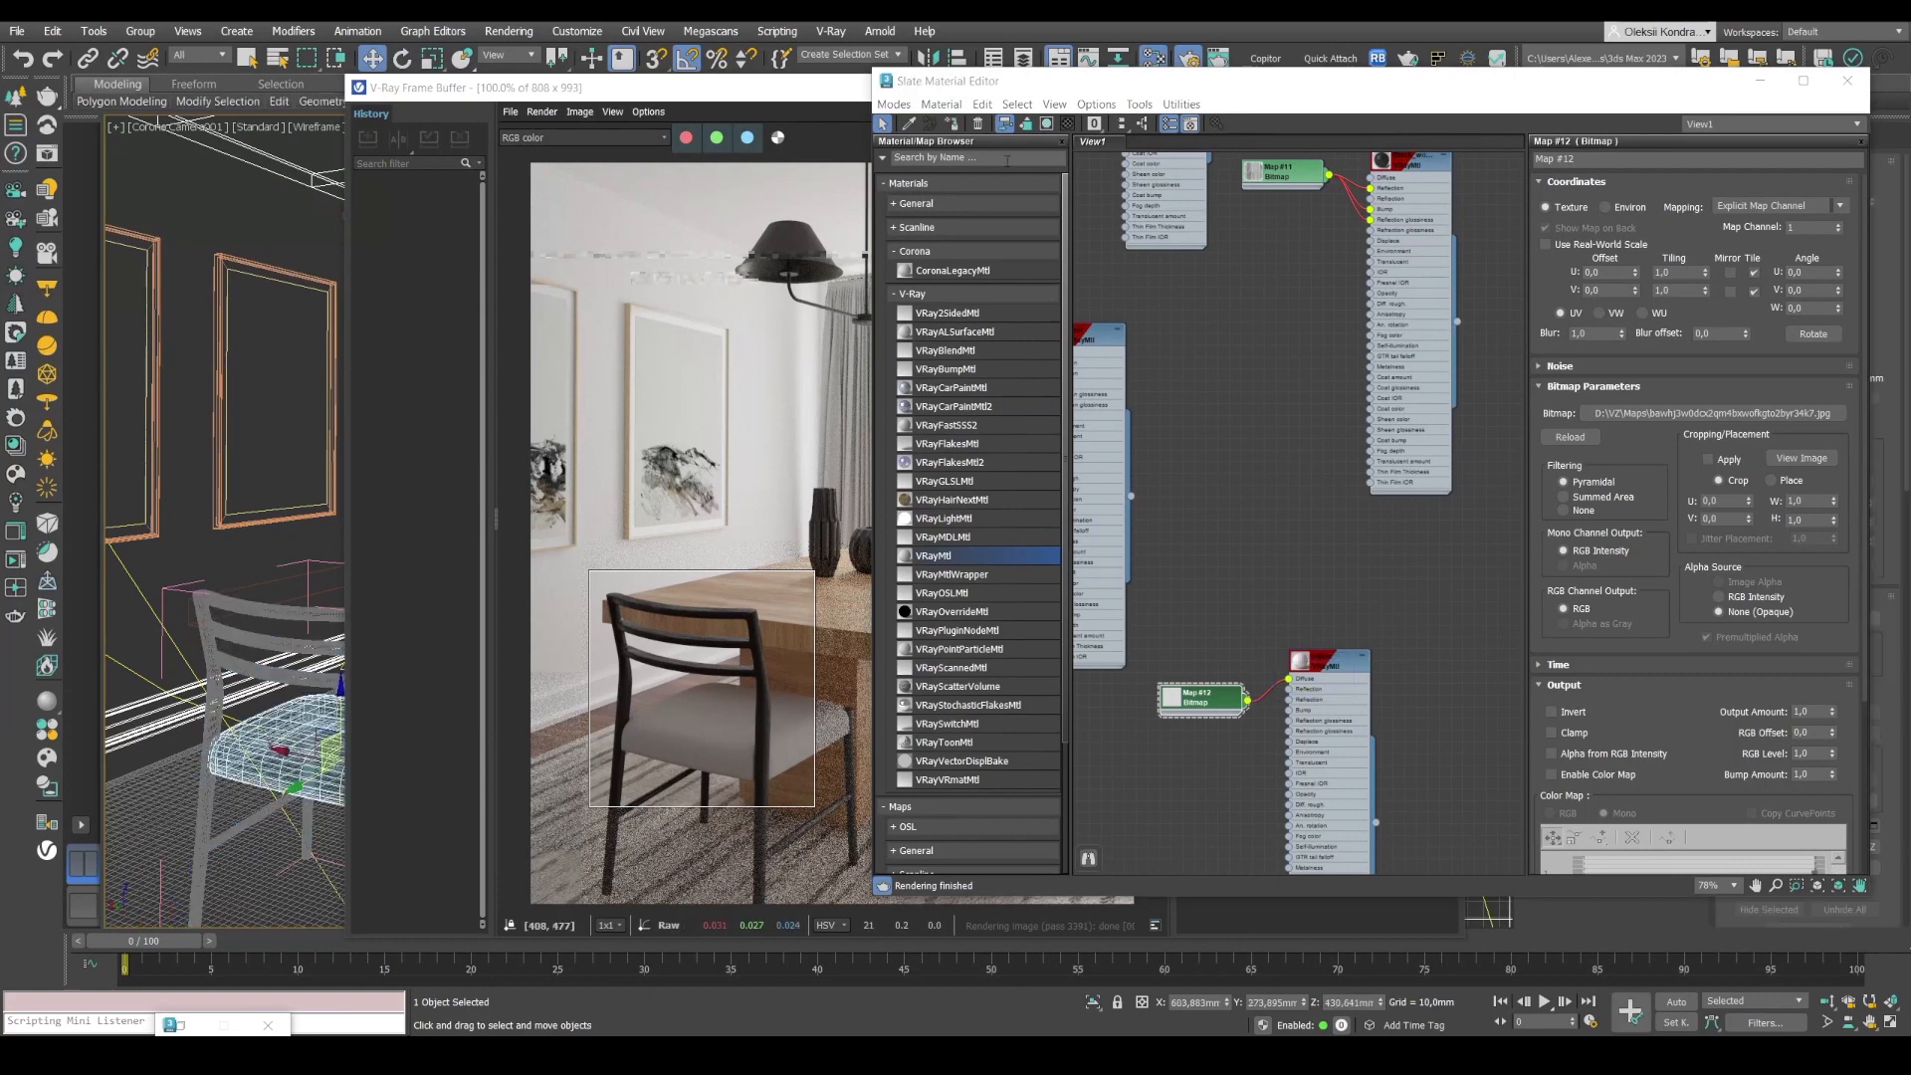
left_click(951, 126)
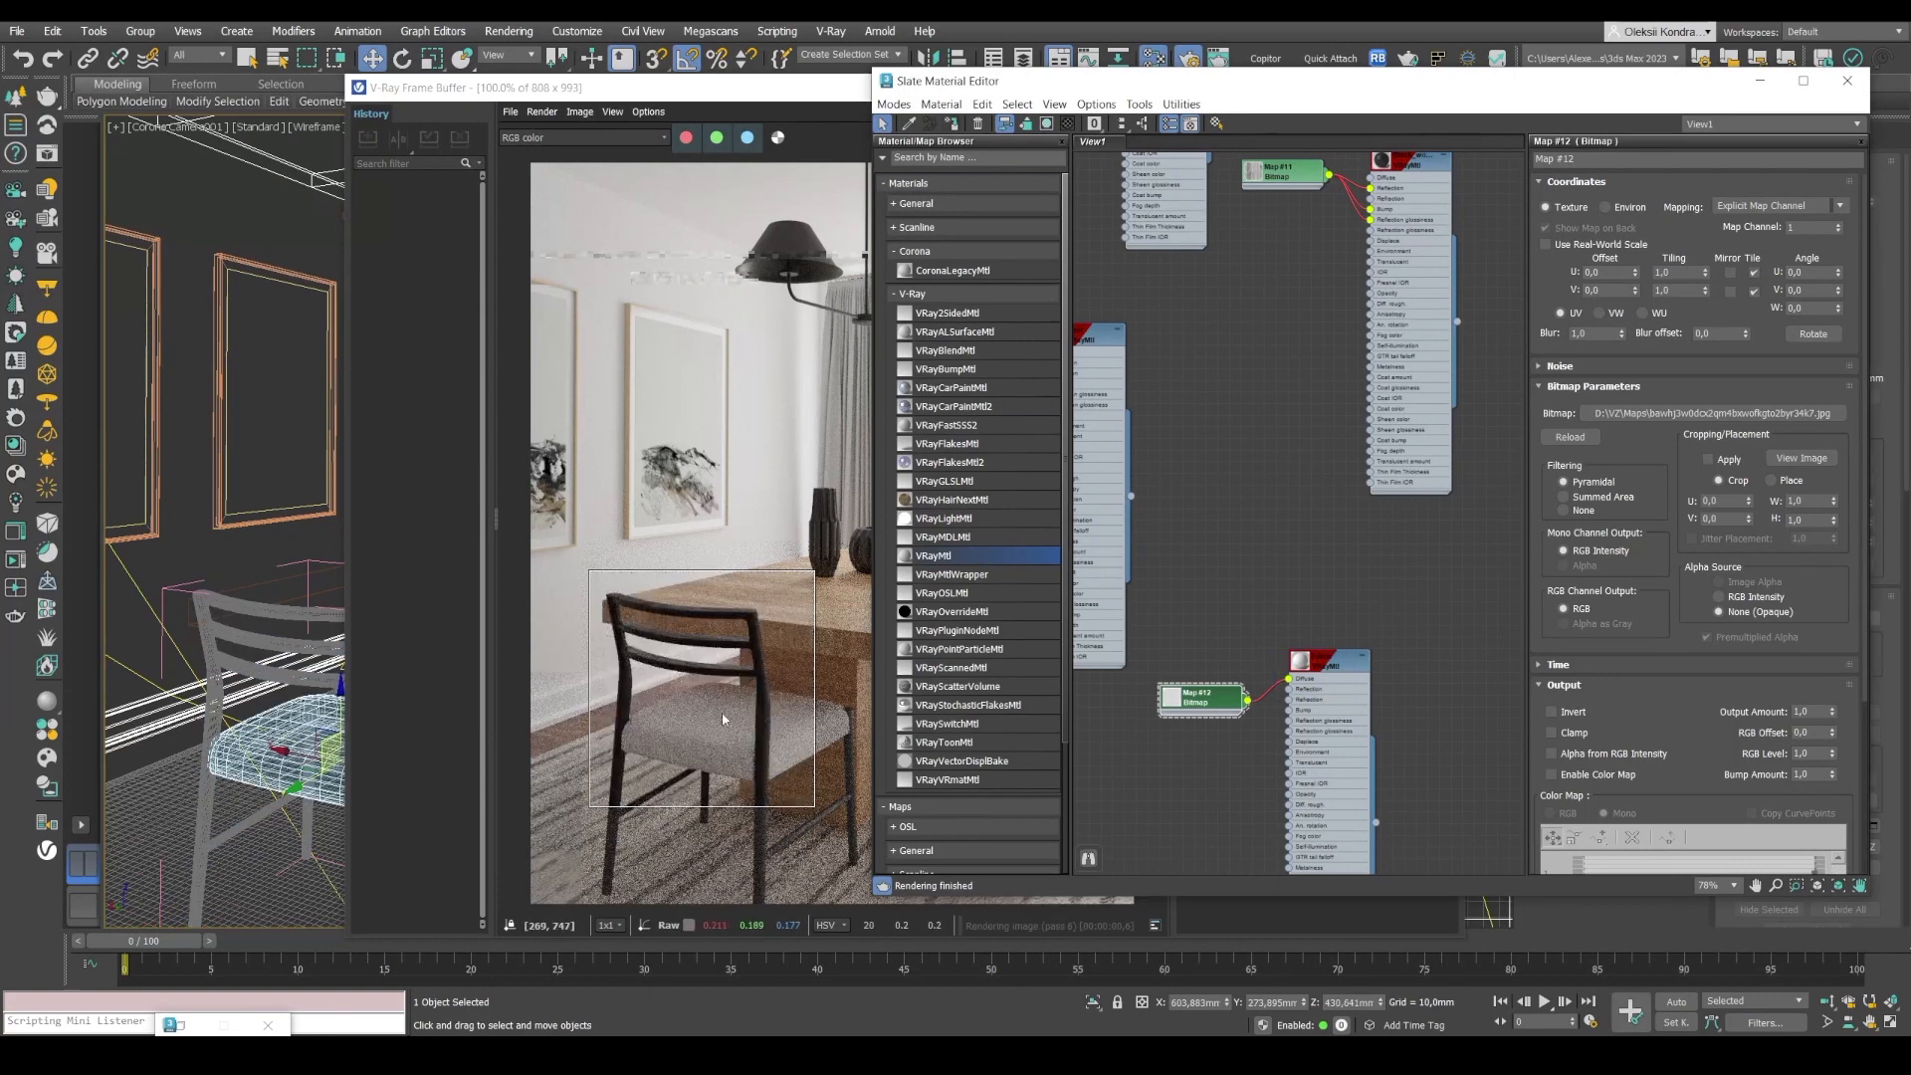
left_click(642, 683)
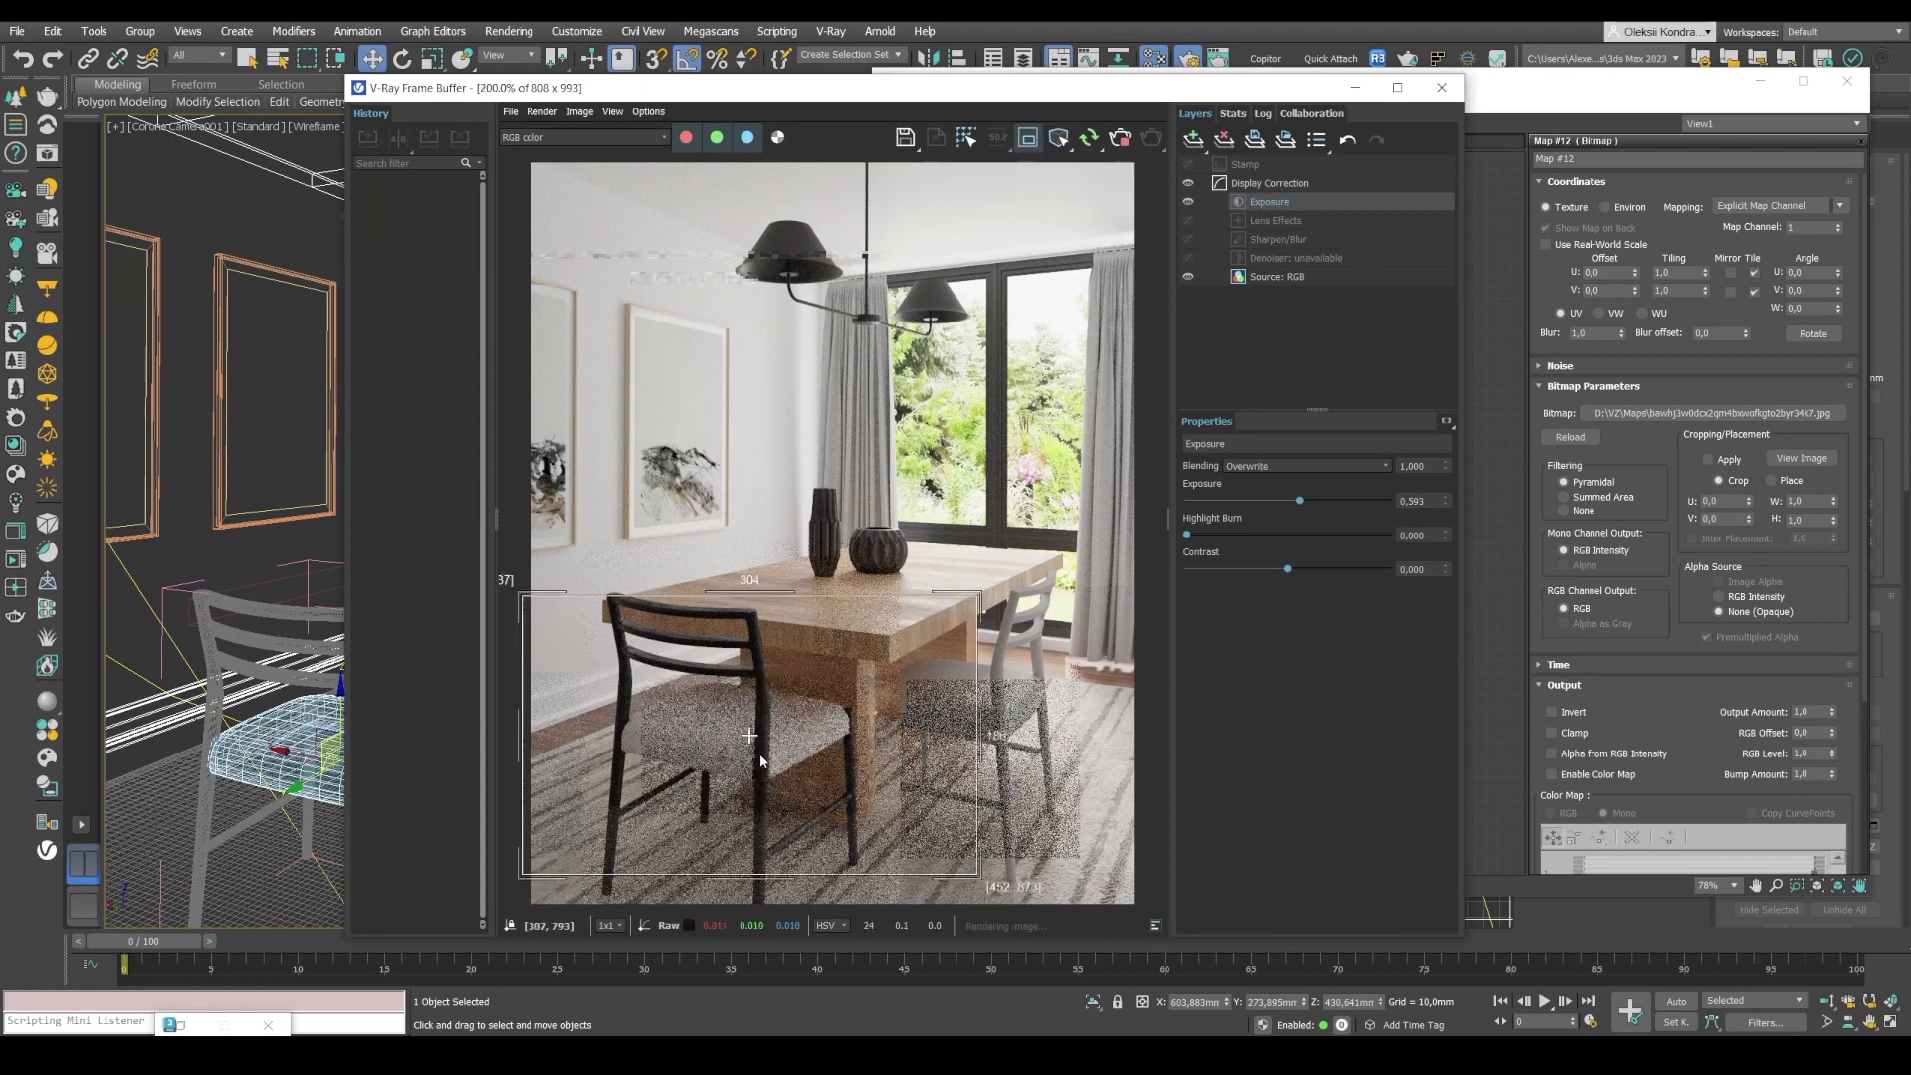
scroll(760, 761, "up", 3)
scroll(771, 746, "down", 2)
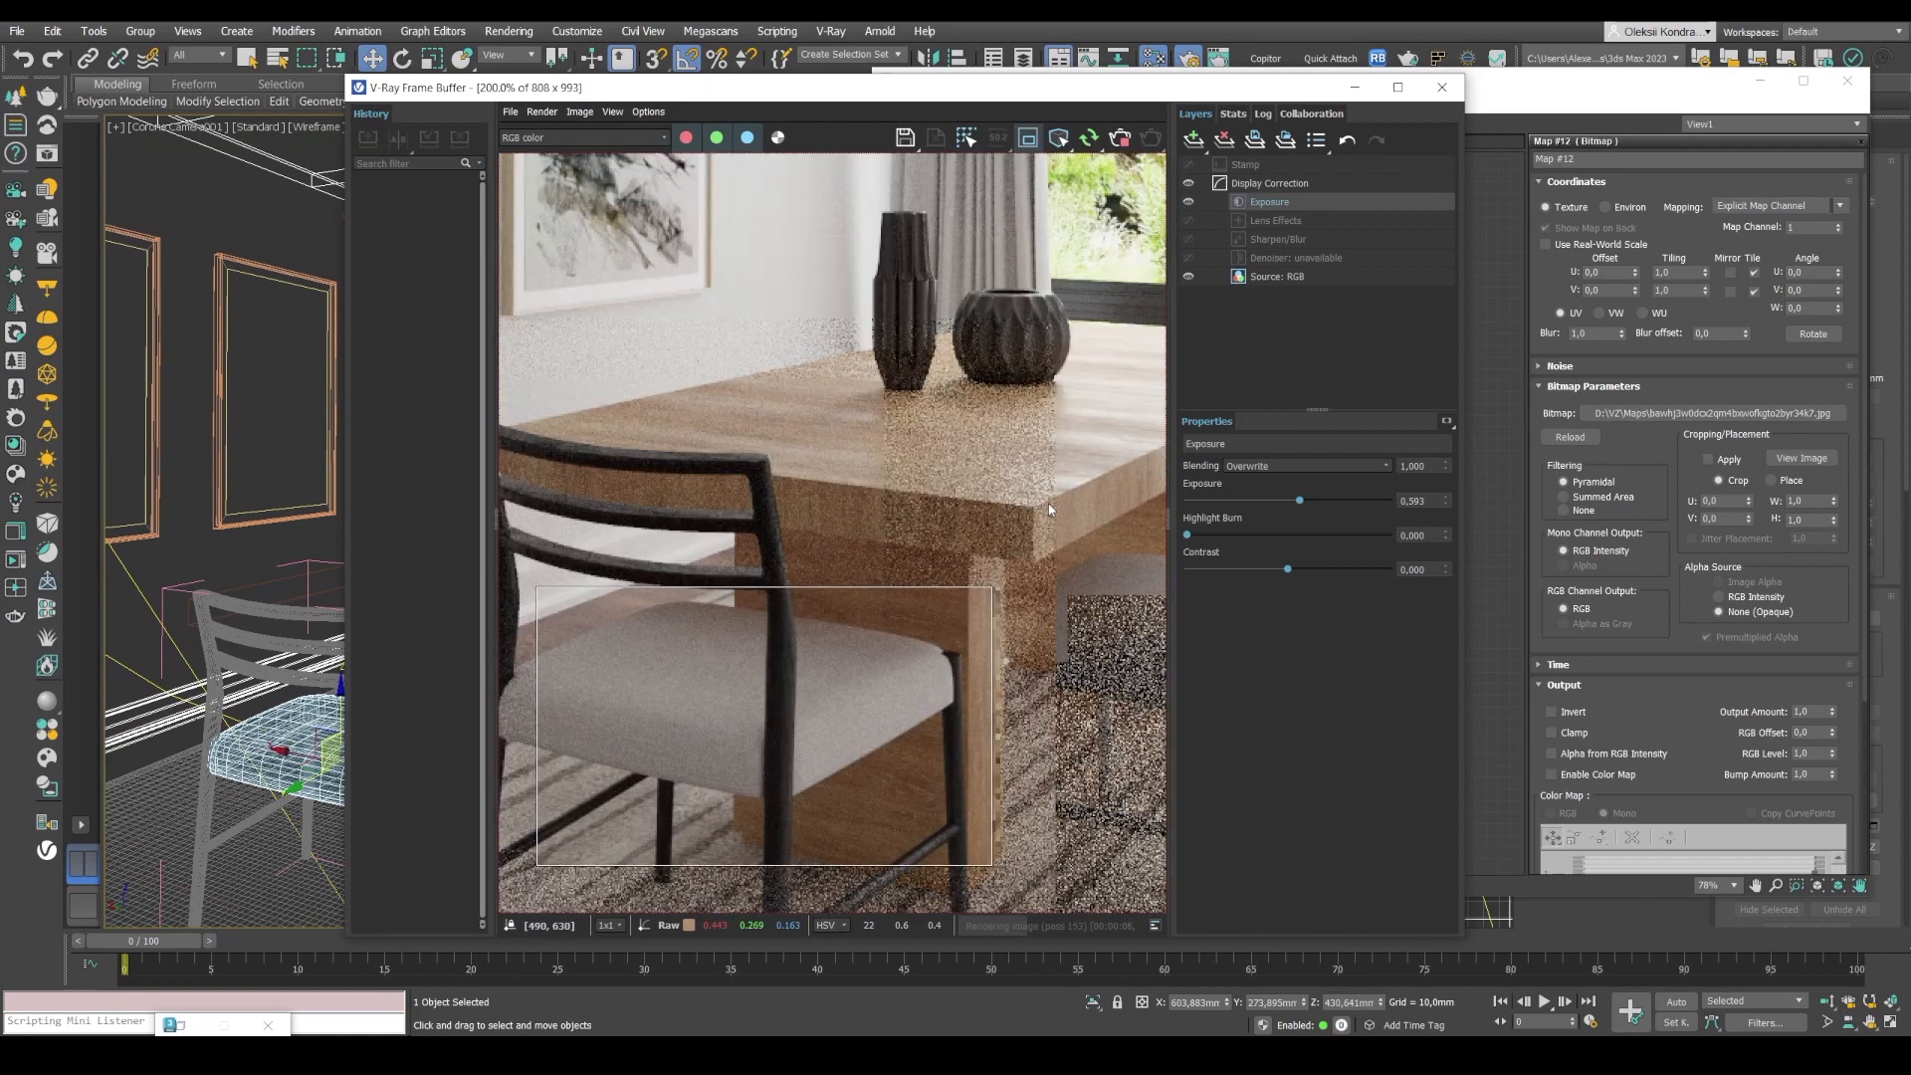
Connect the fabric bitmap to the Fabric material's bump input as well.
left_click(1508, 107)
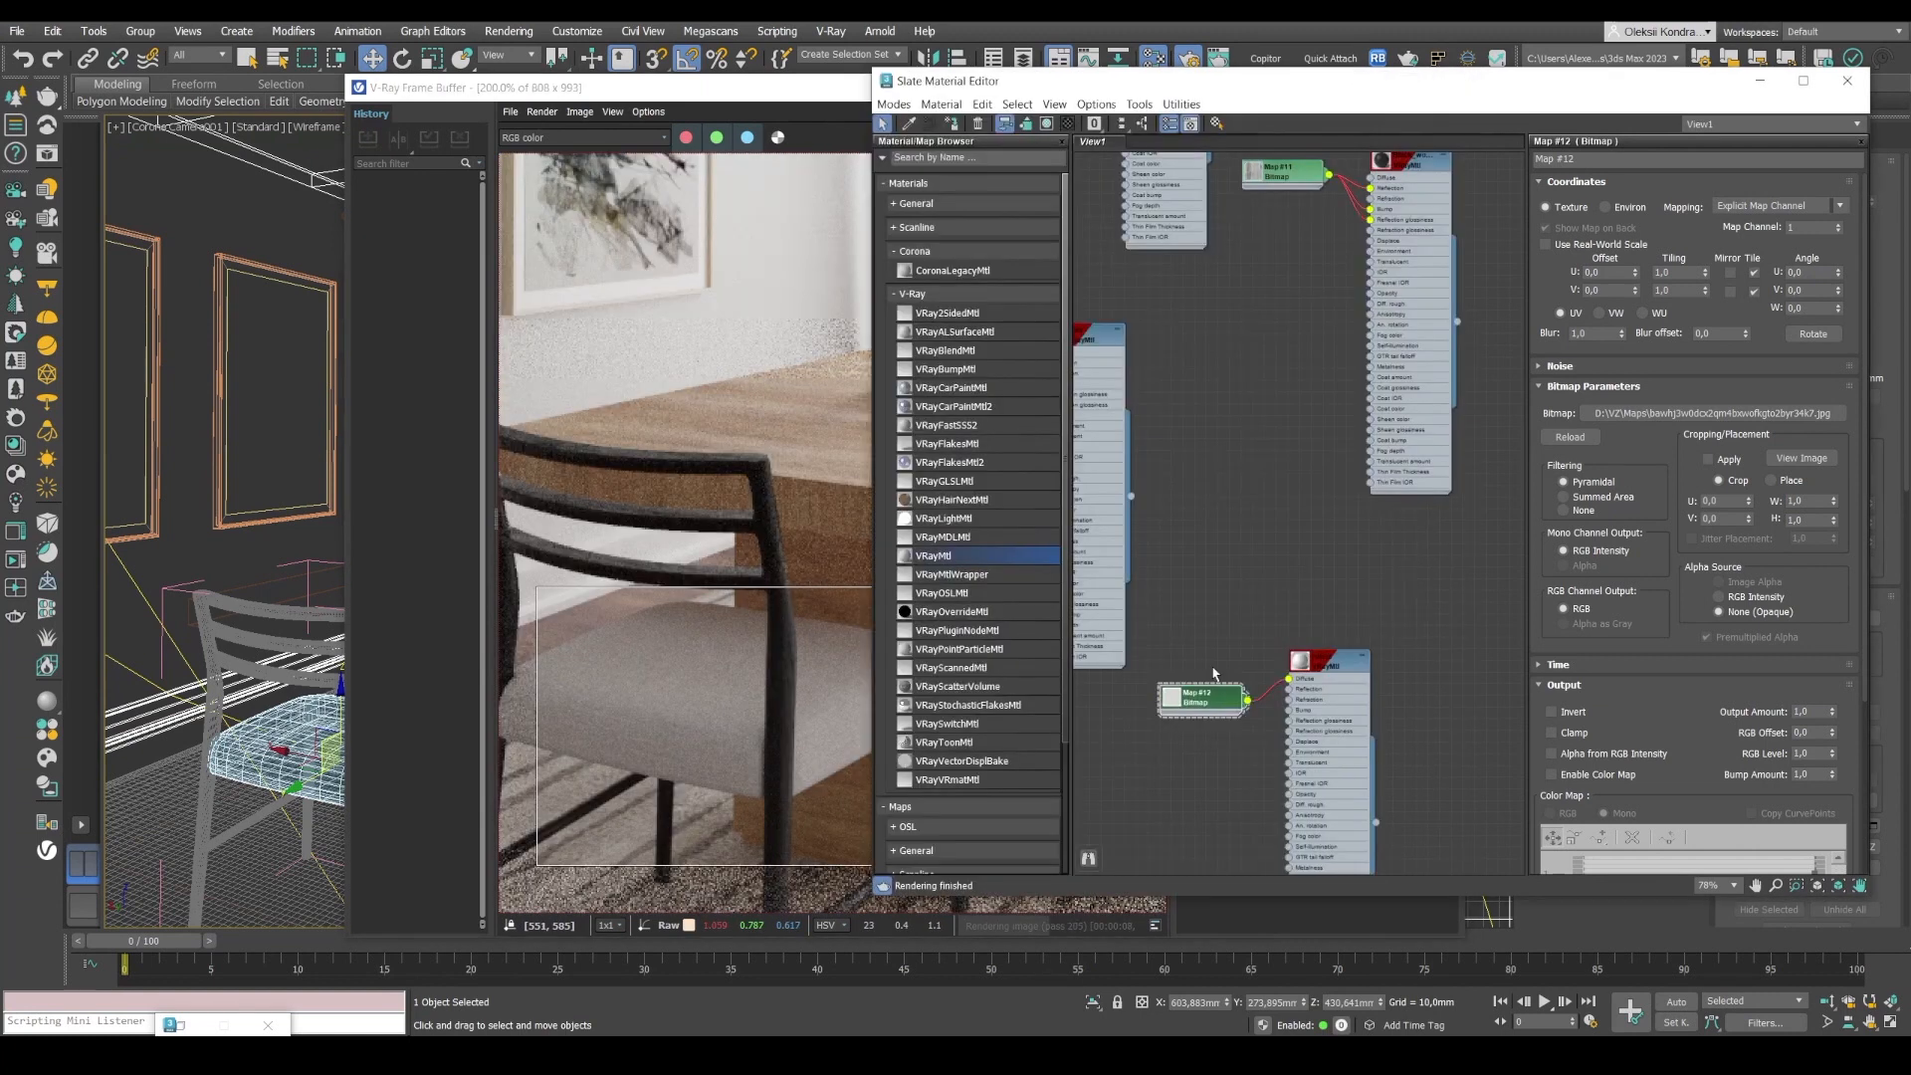
scroll(1214, 675, "up", 3)
left_click_drag(1294, 550, 1320, 540)
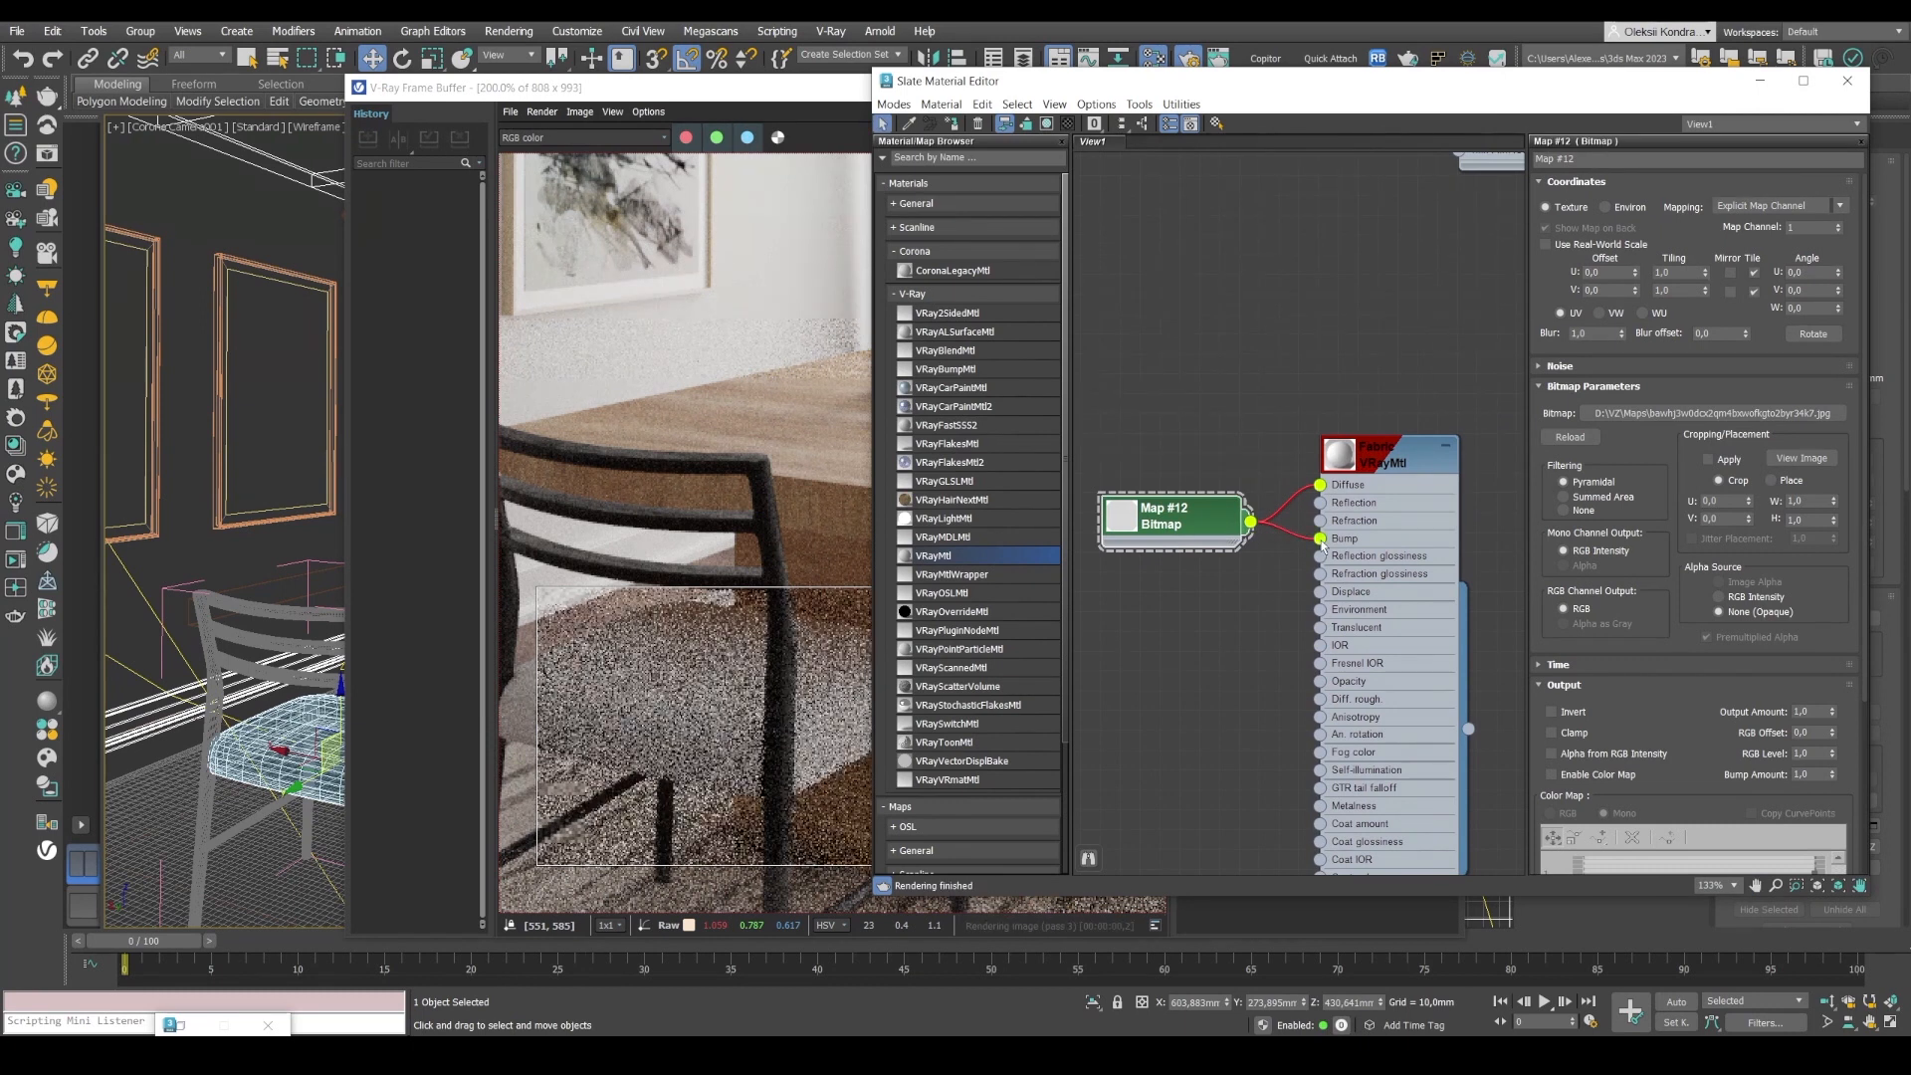
Set the Fabric material's bump amount to 10.
double_click(1373, 502)
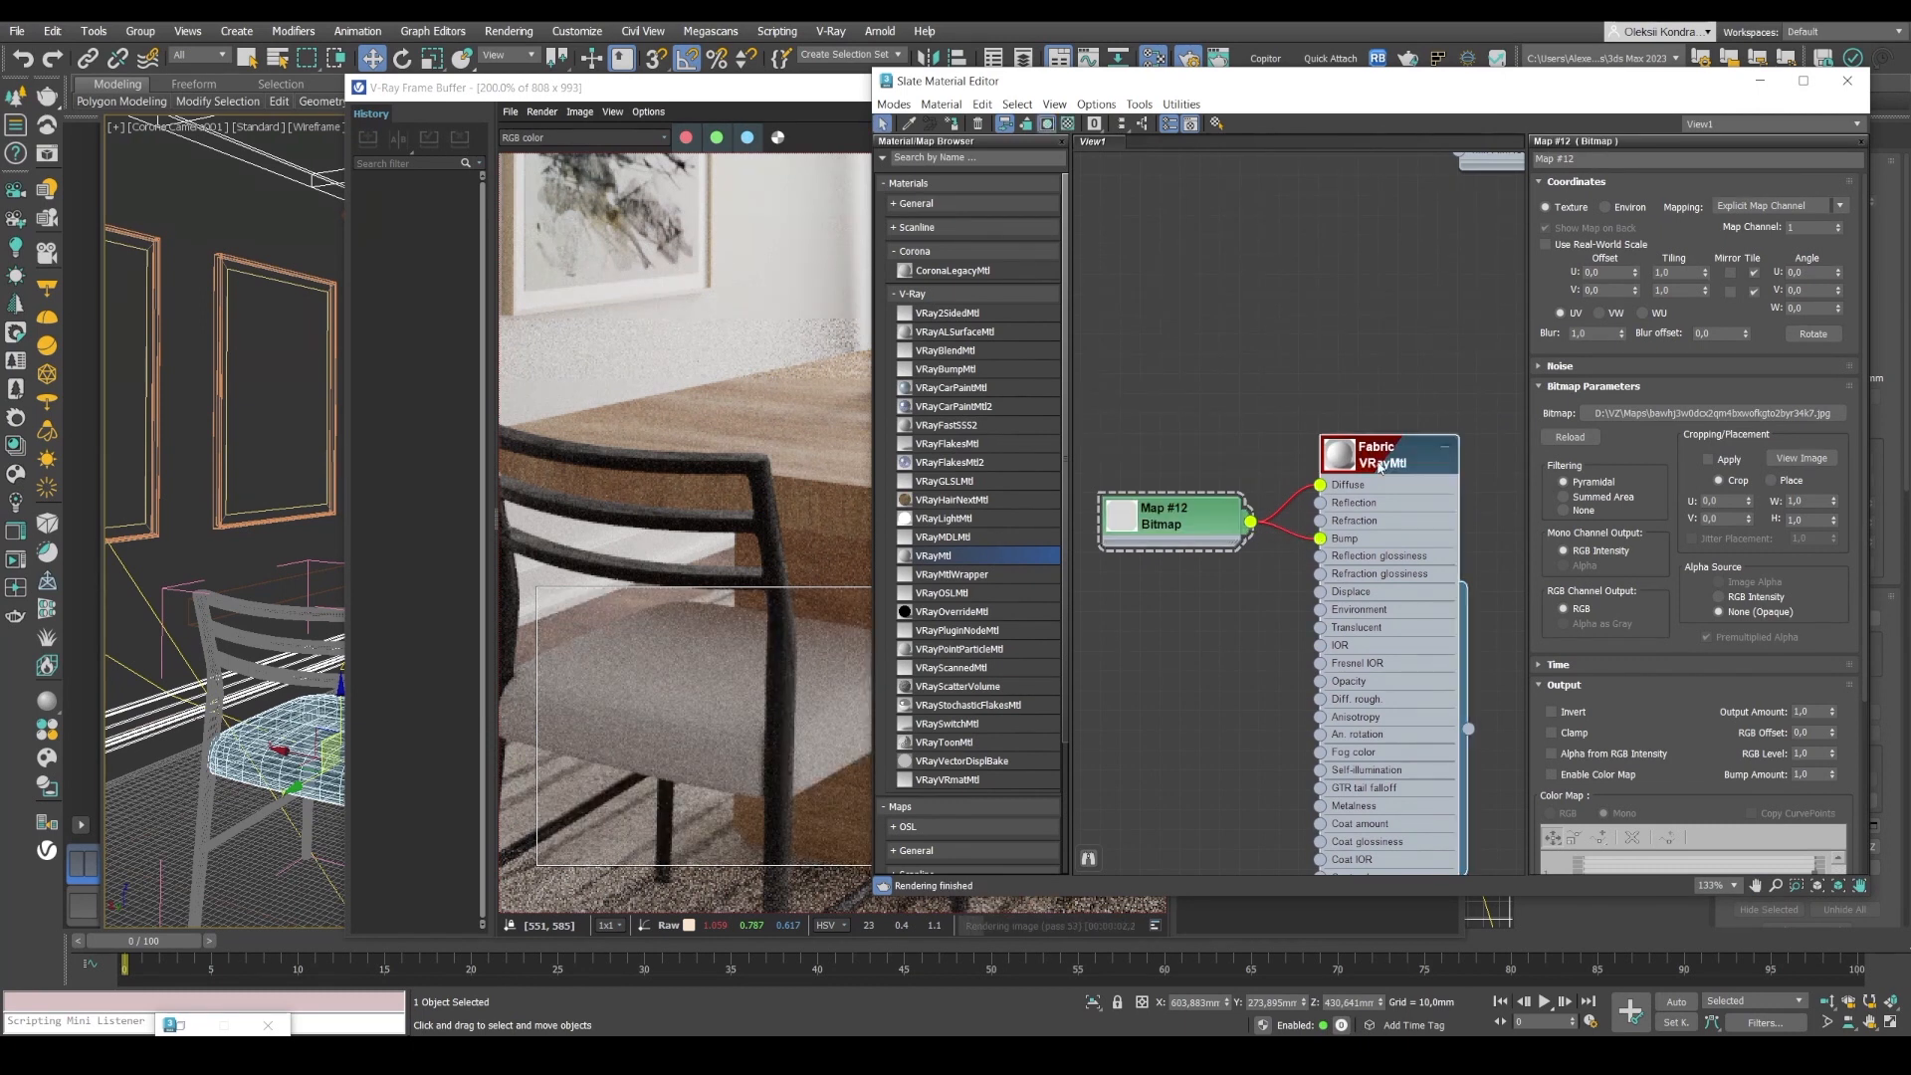
scroll(1687, 604, "down", 5)
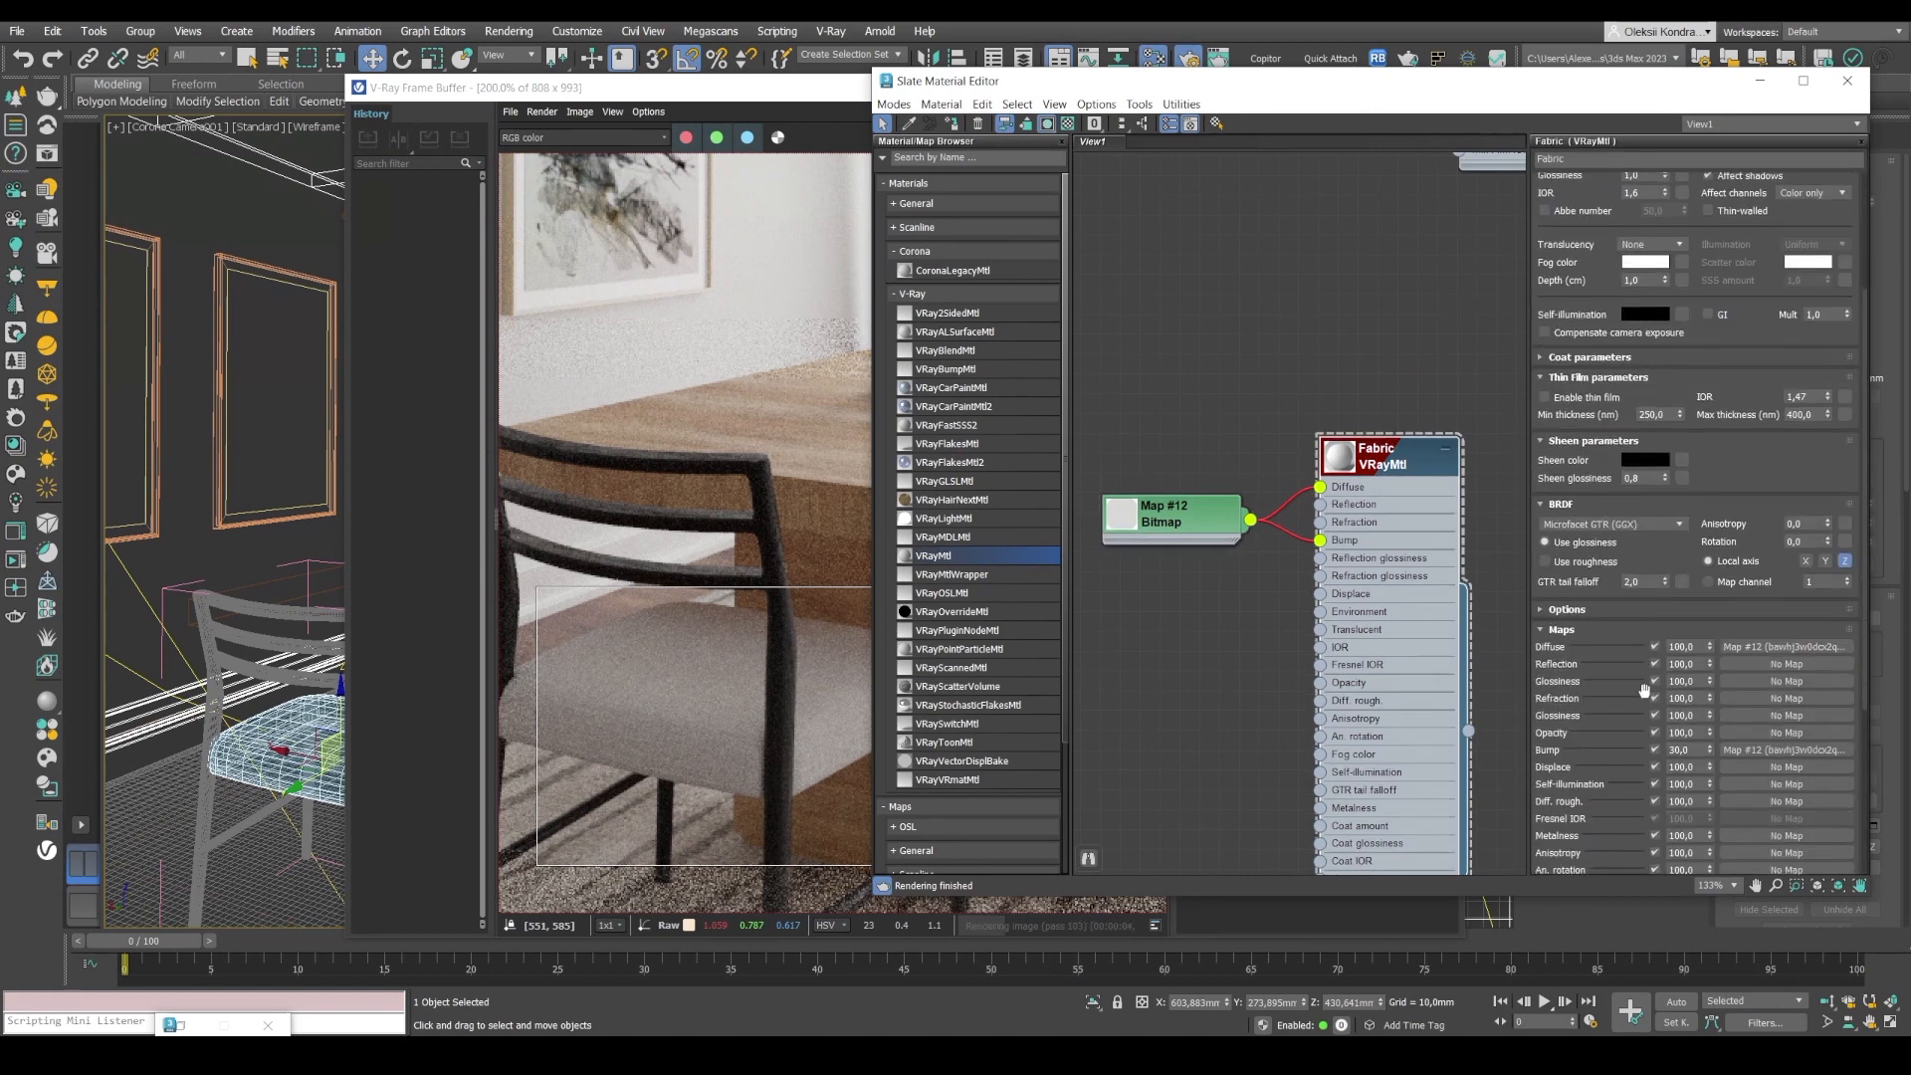
double_click(1680, 727)
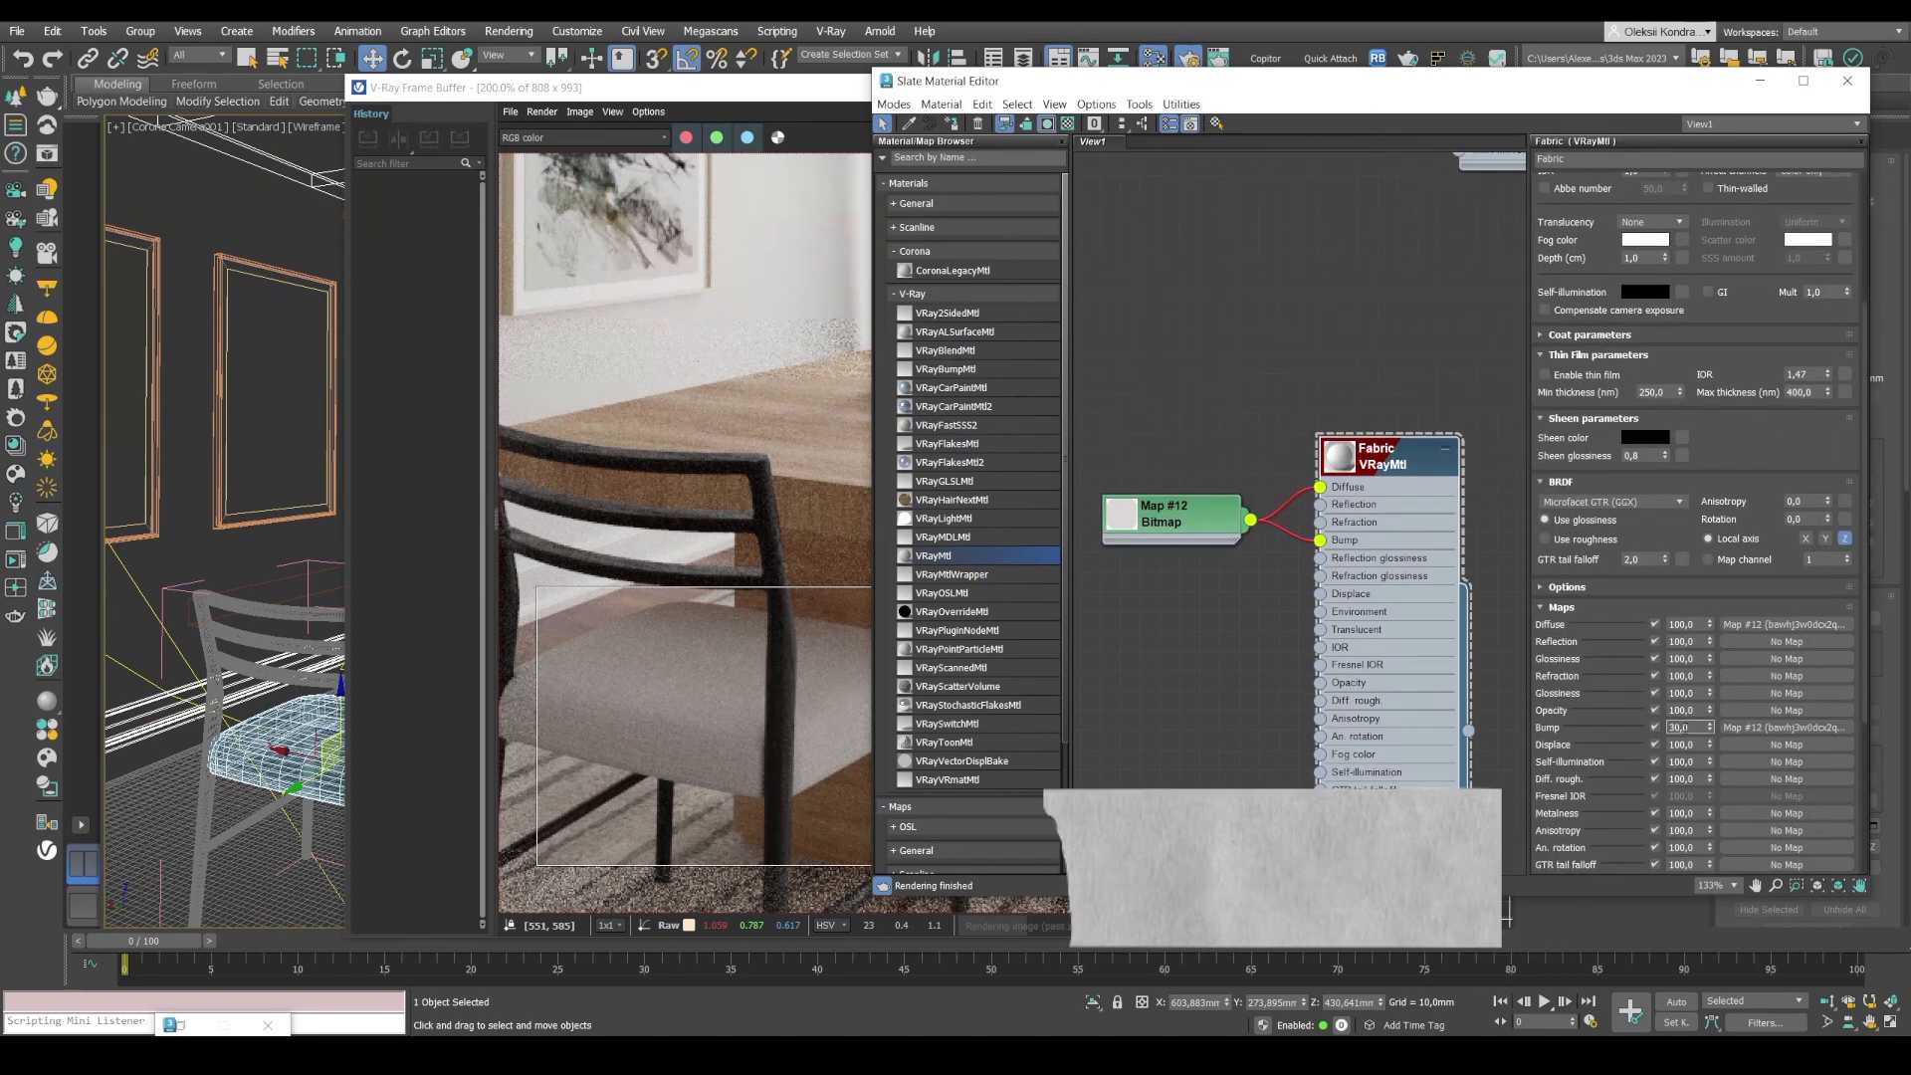
type("10")
key("Return")
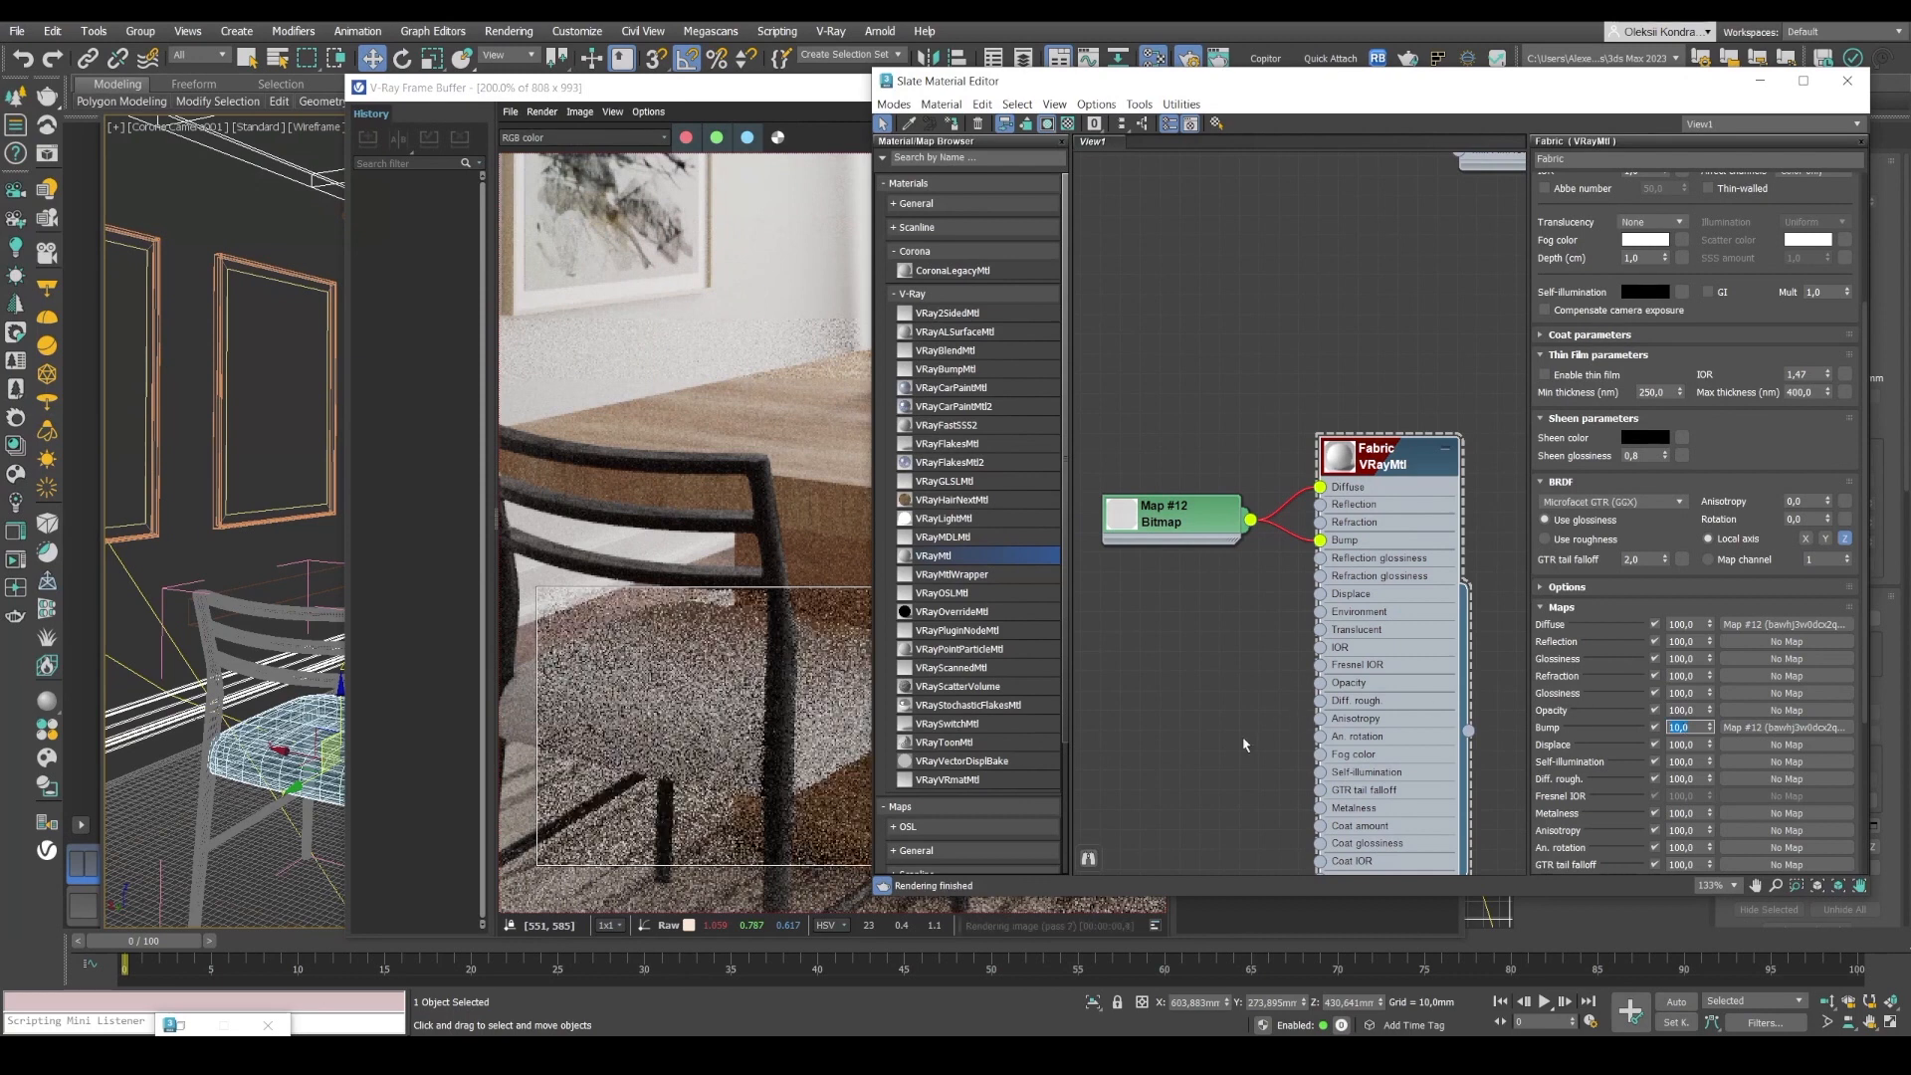
Set the render region around the window, the curtains and the far part of the table.
left_click(841, 619)
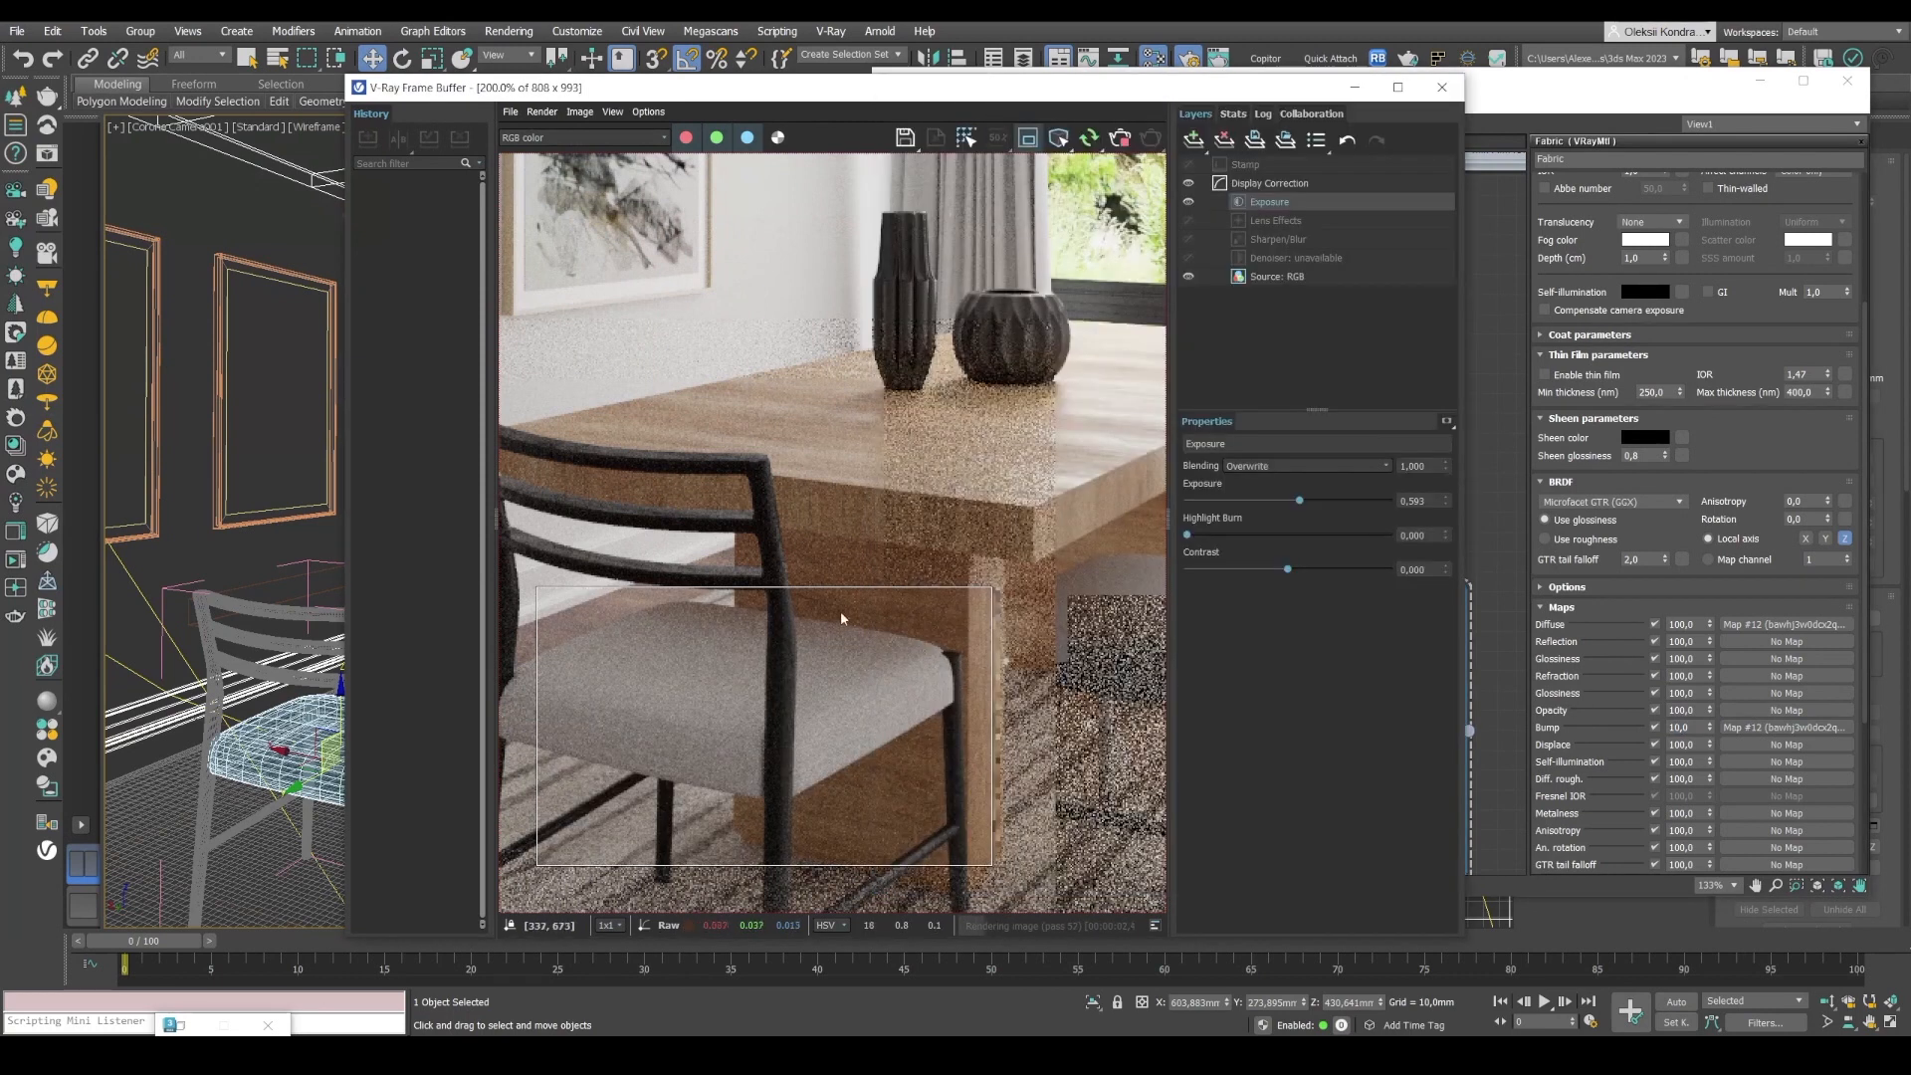
scroll(841, 619, "down", 3)
scroll(842, 621, "up", 2)
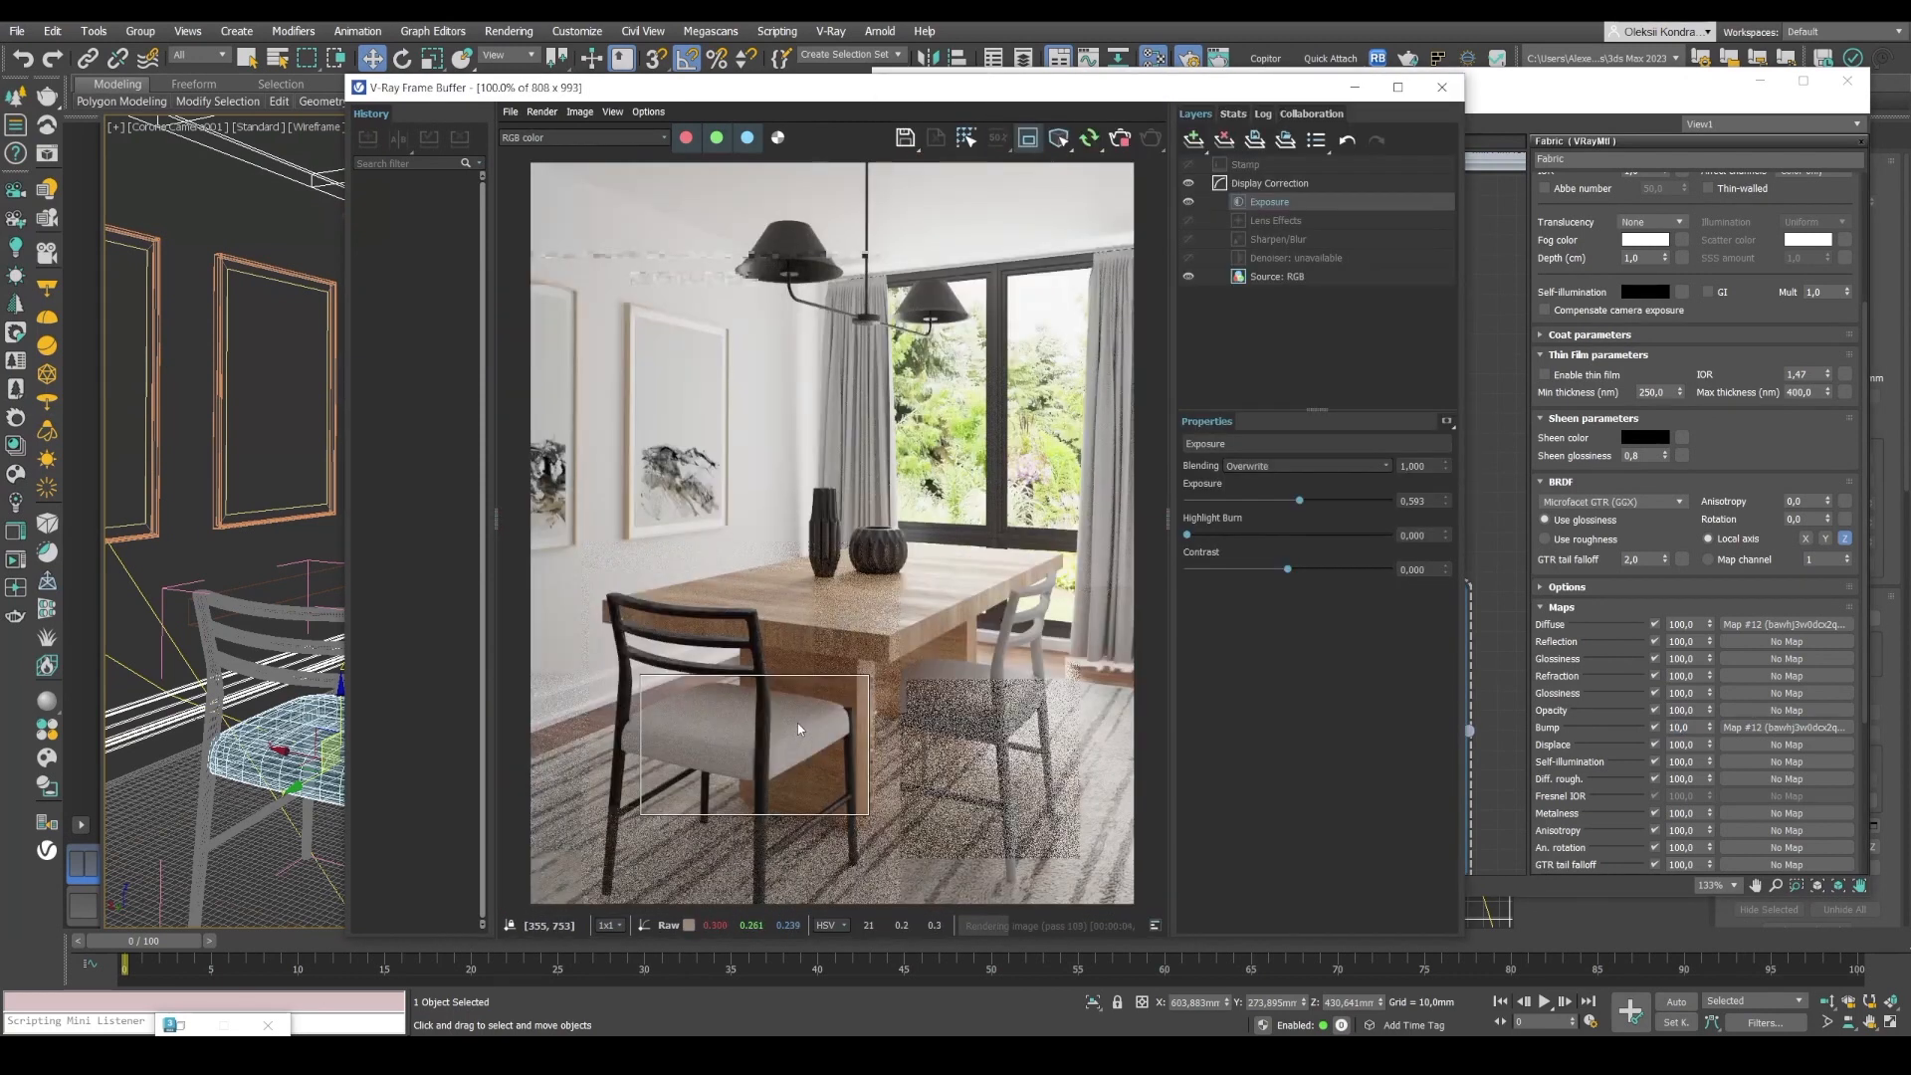
left_click_drag(776, 254, 1199, 691)
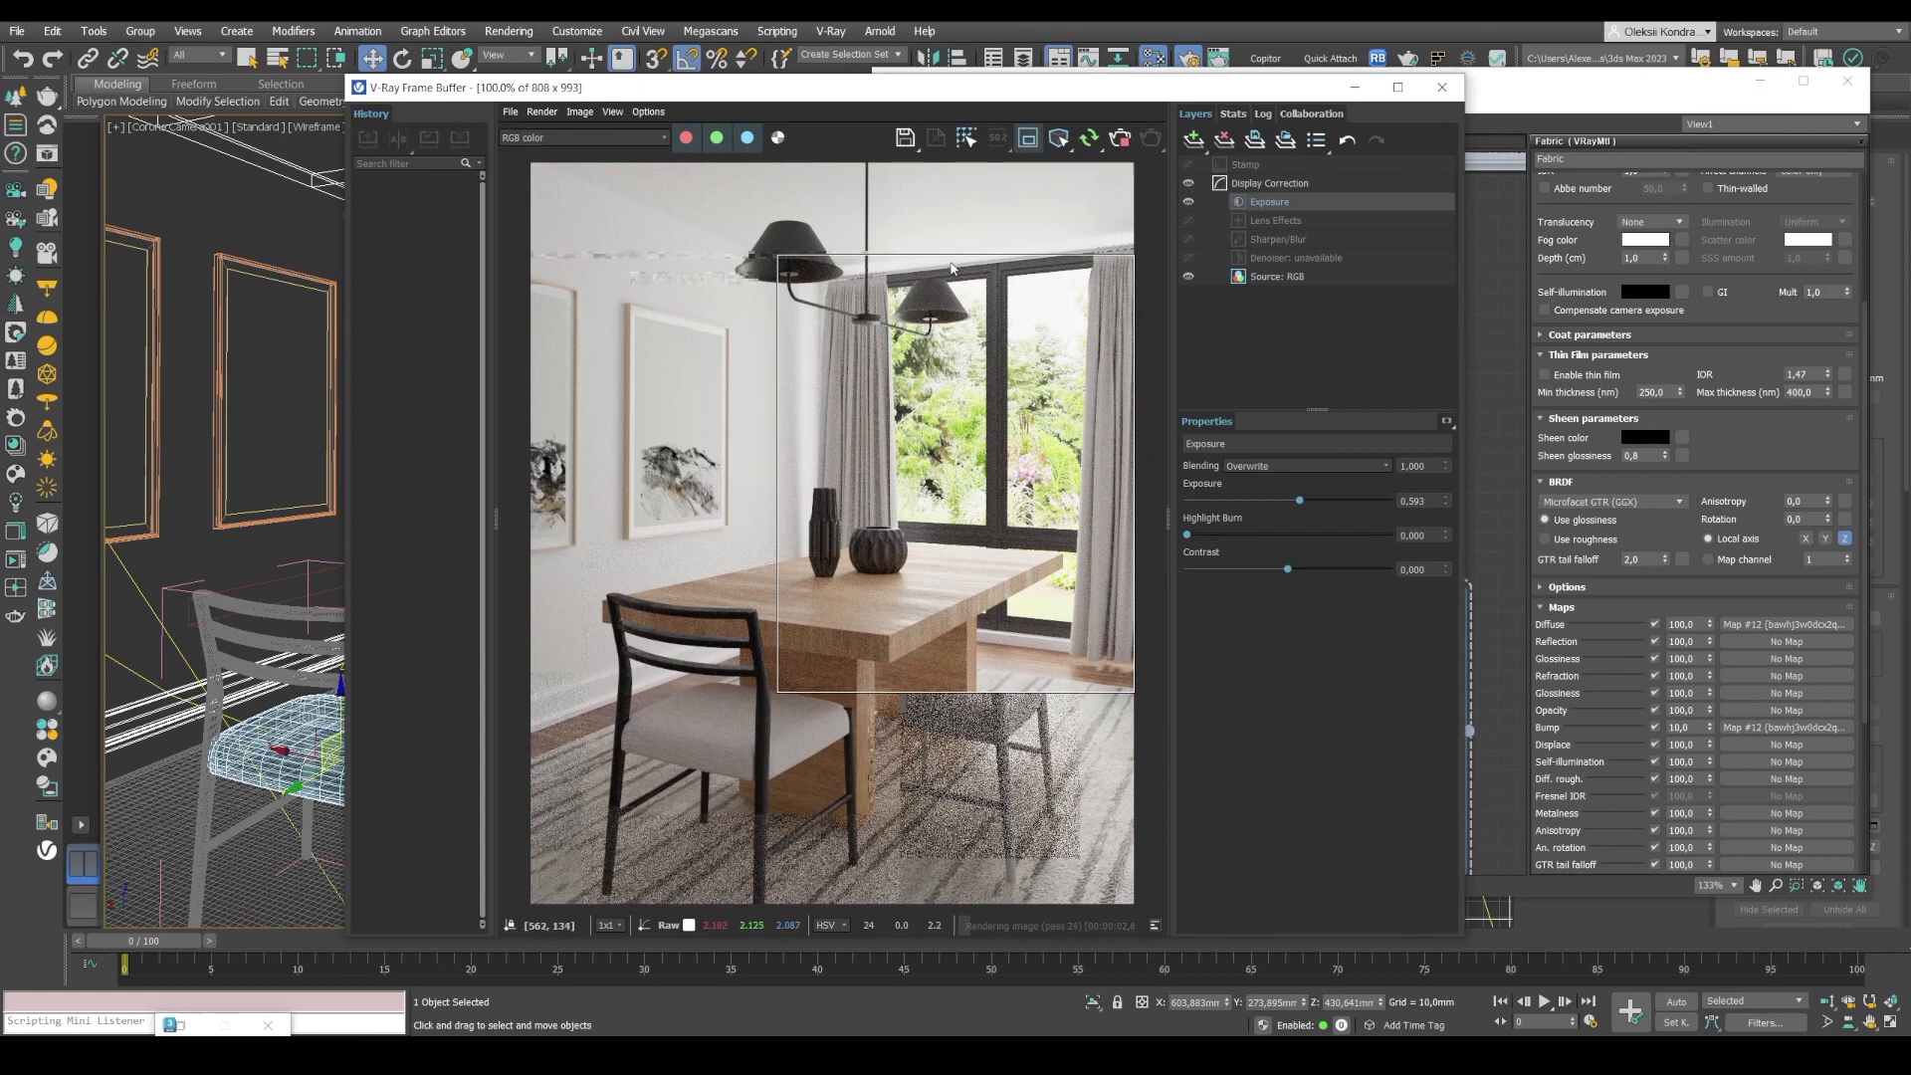
left_click_drag(953, 253, 953, 226)
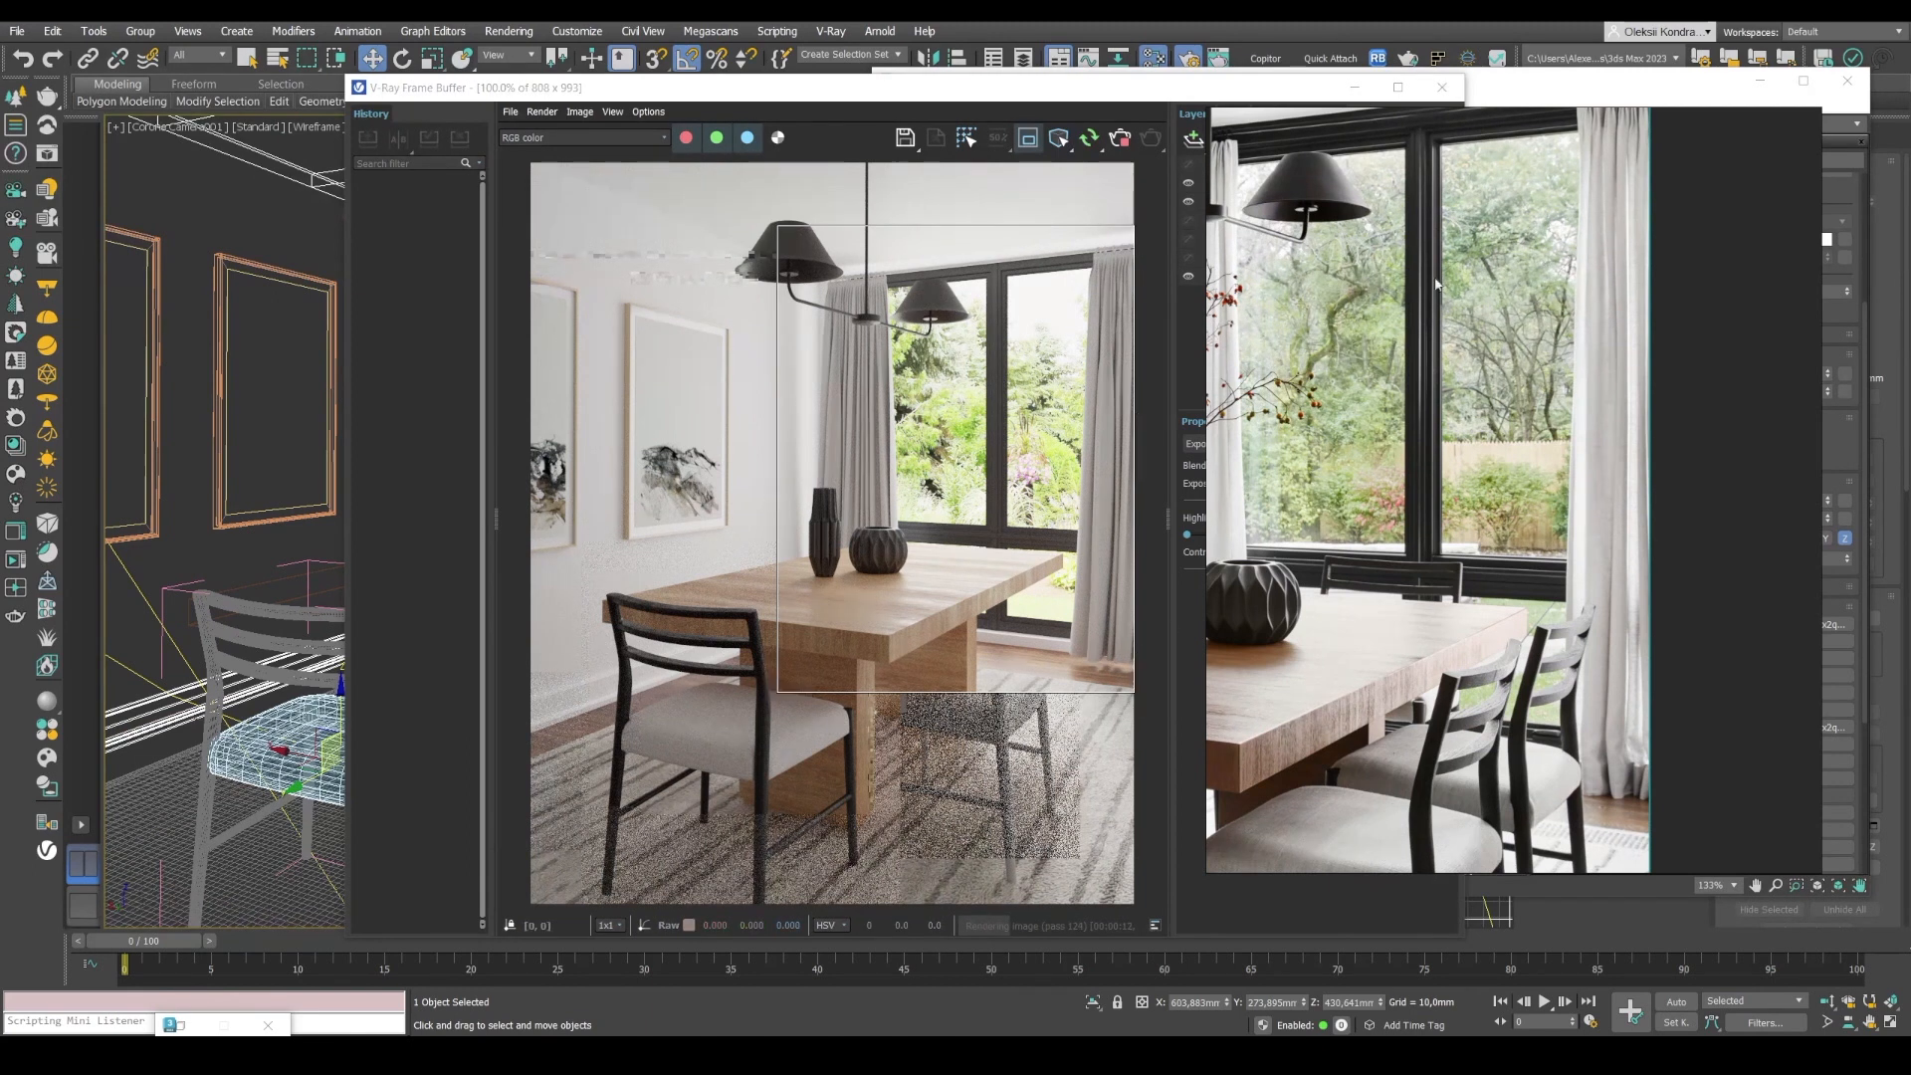
Minimise the render and material windows and select the lowest row of vertices on the curtain at the window's right side in the front view.
left_click(1354, 87)
left_click(1758, 85)
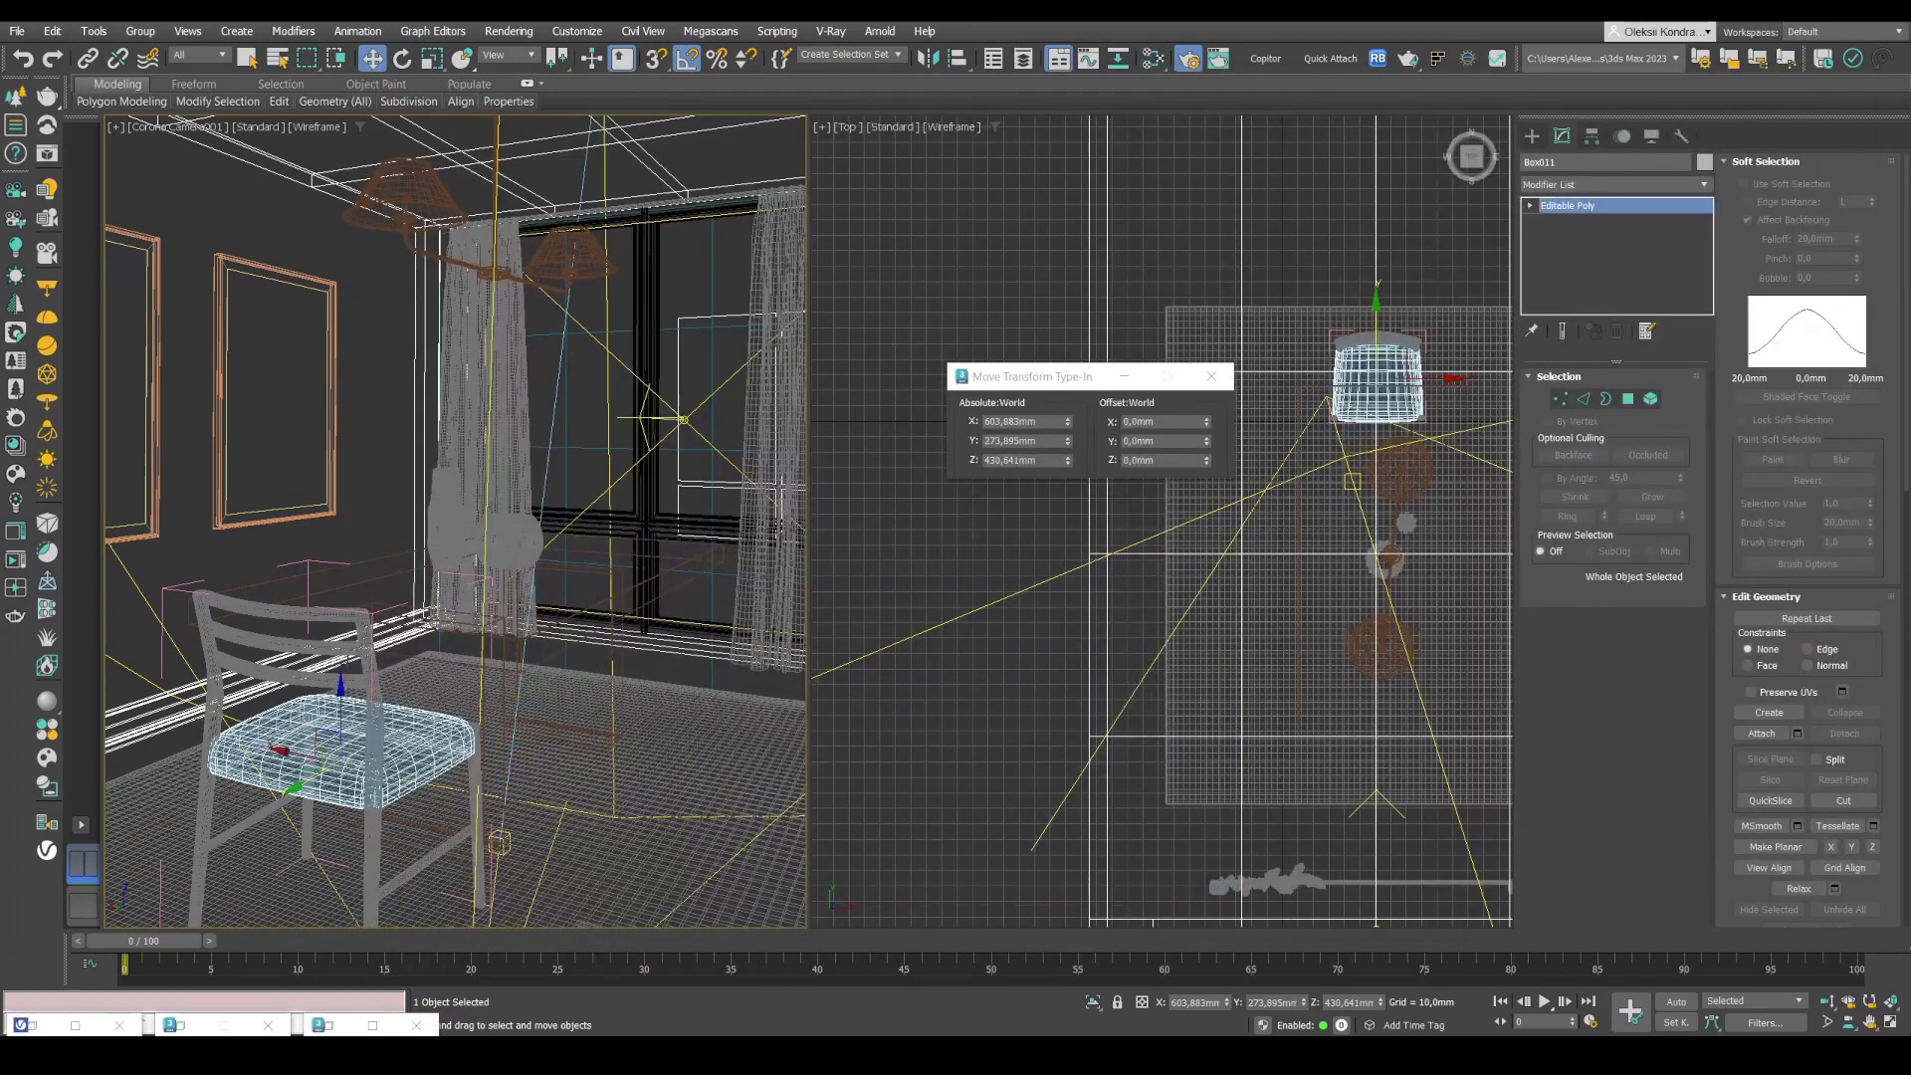
left_click(769, 631)
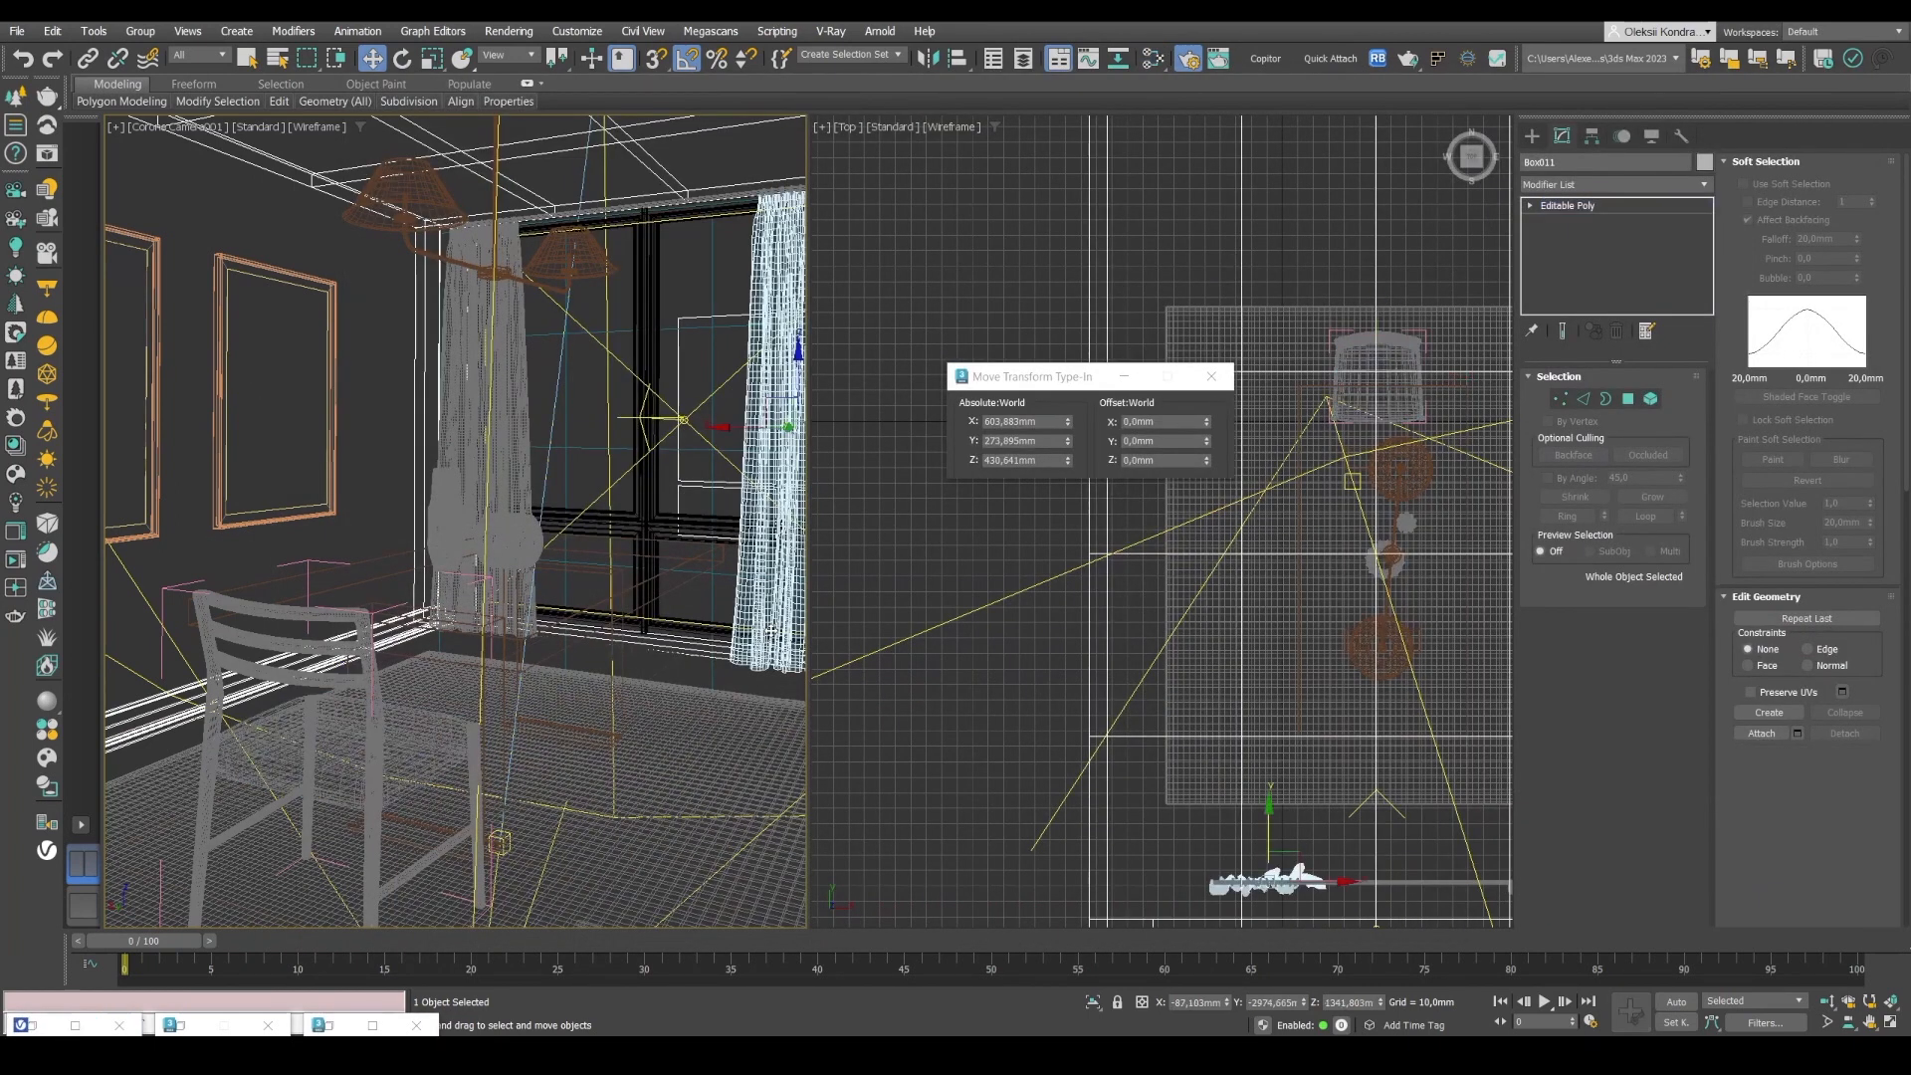
left_click(1559, 398)
key("f")
key("z")
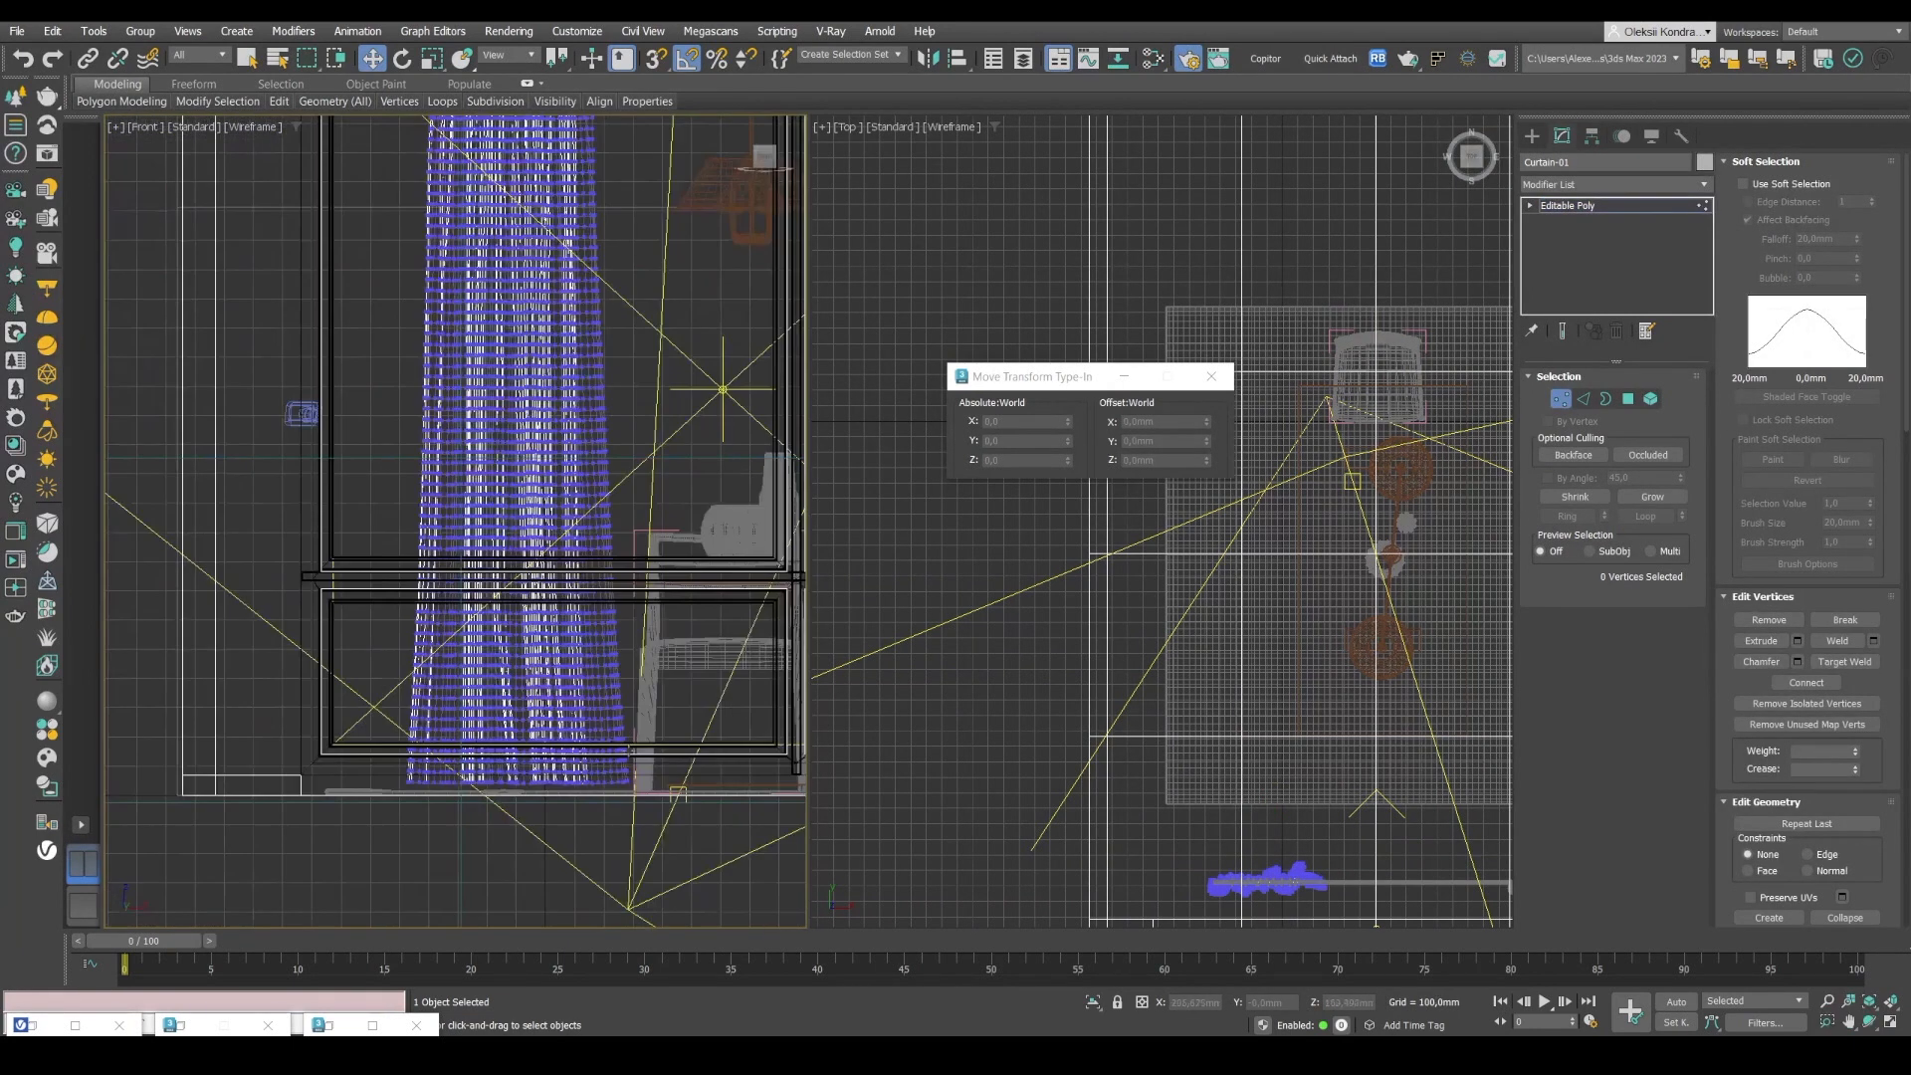
left_click_drag(365, 785, 364, 784)
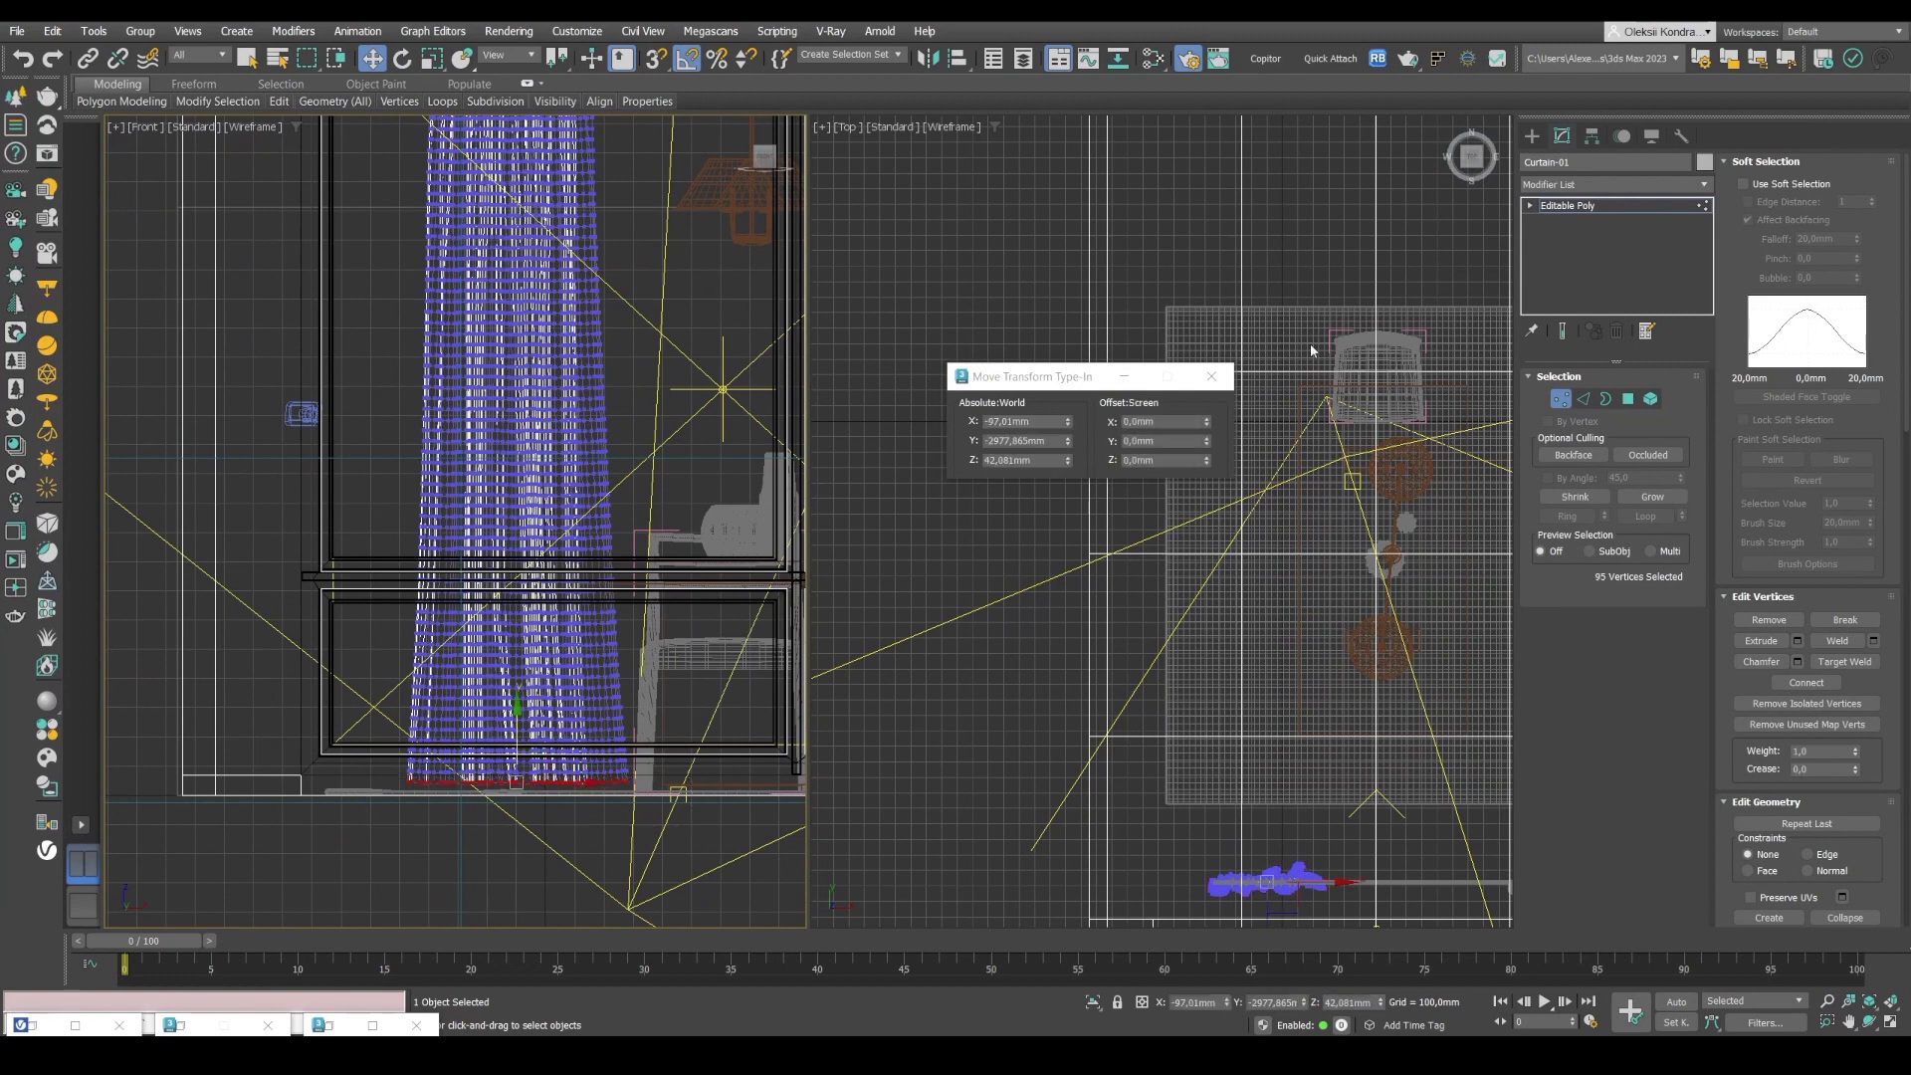
Enable soft selection with a falloff of about 209.8 mm and lower the curtain's hem to the floor.
left_click(1757, 185)
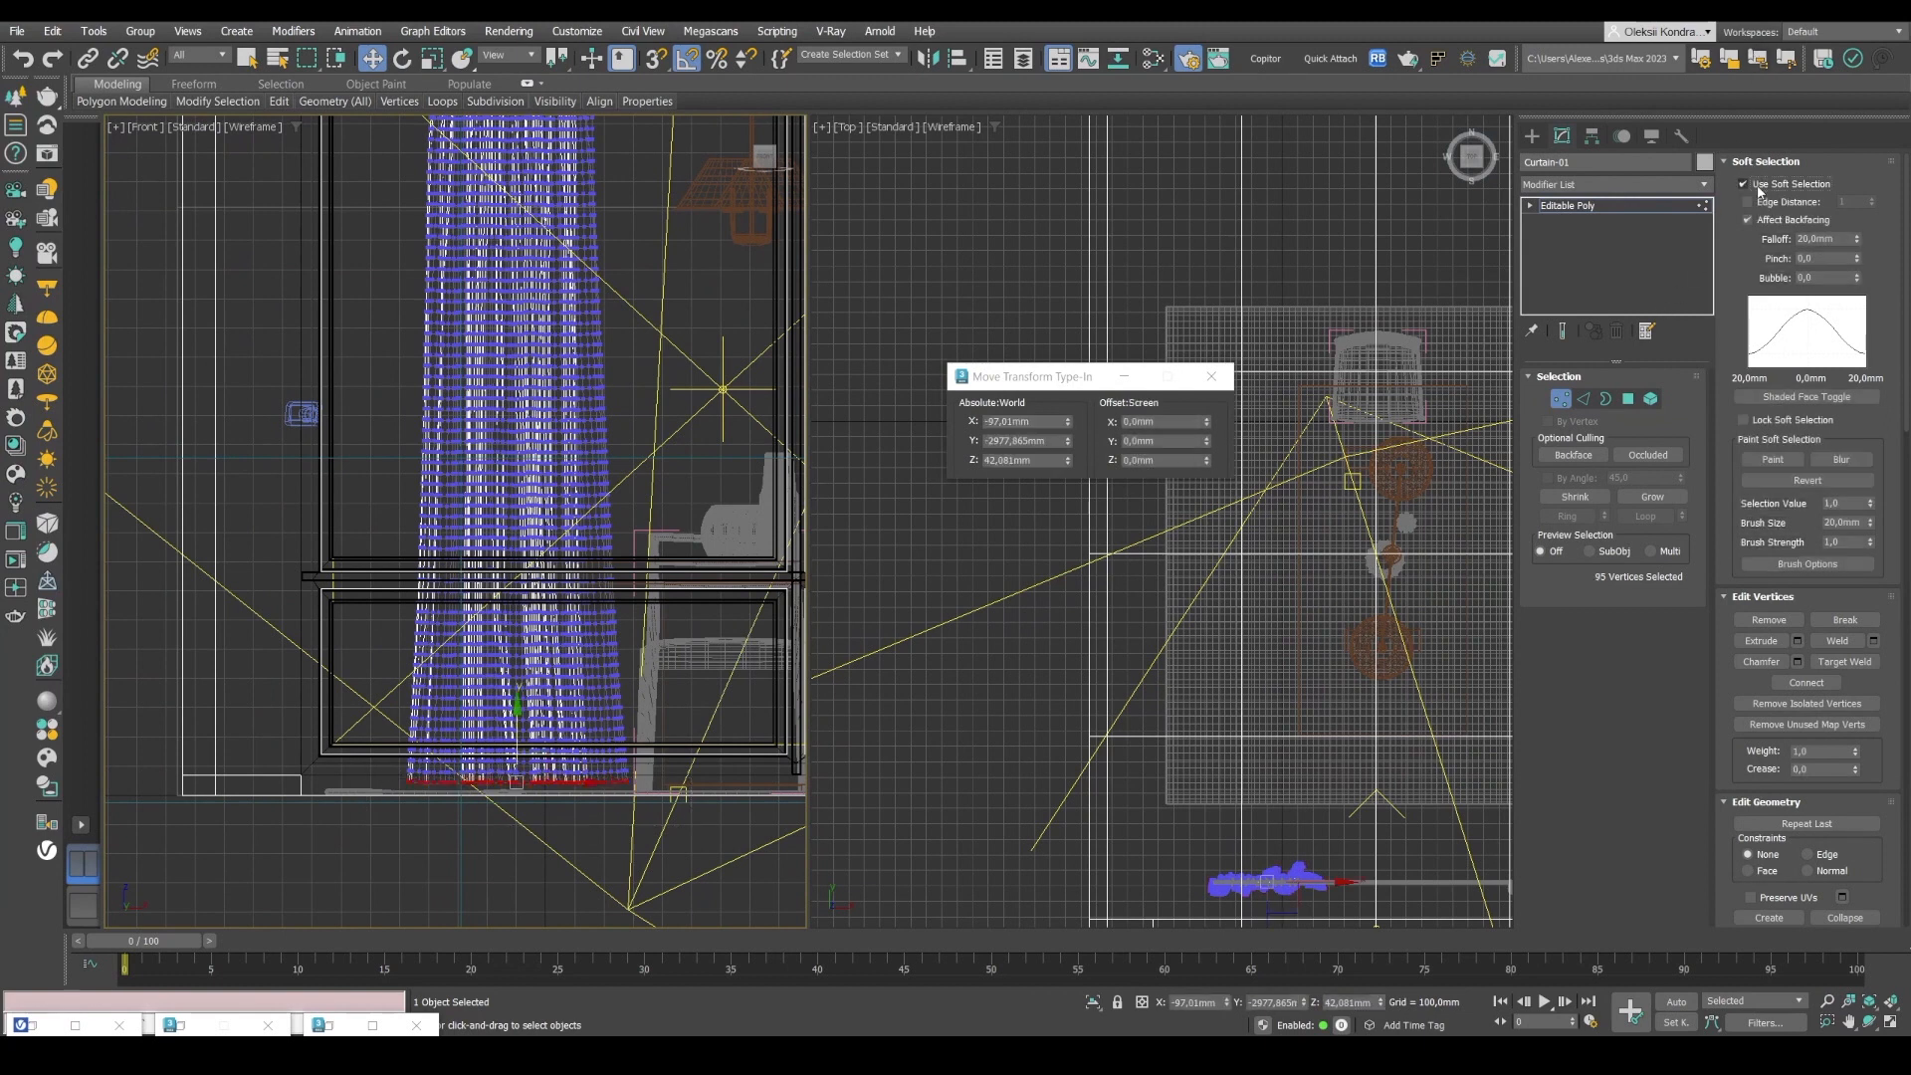
left_click_drag(1857, 242, 1857, 169)
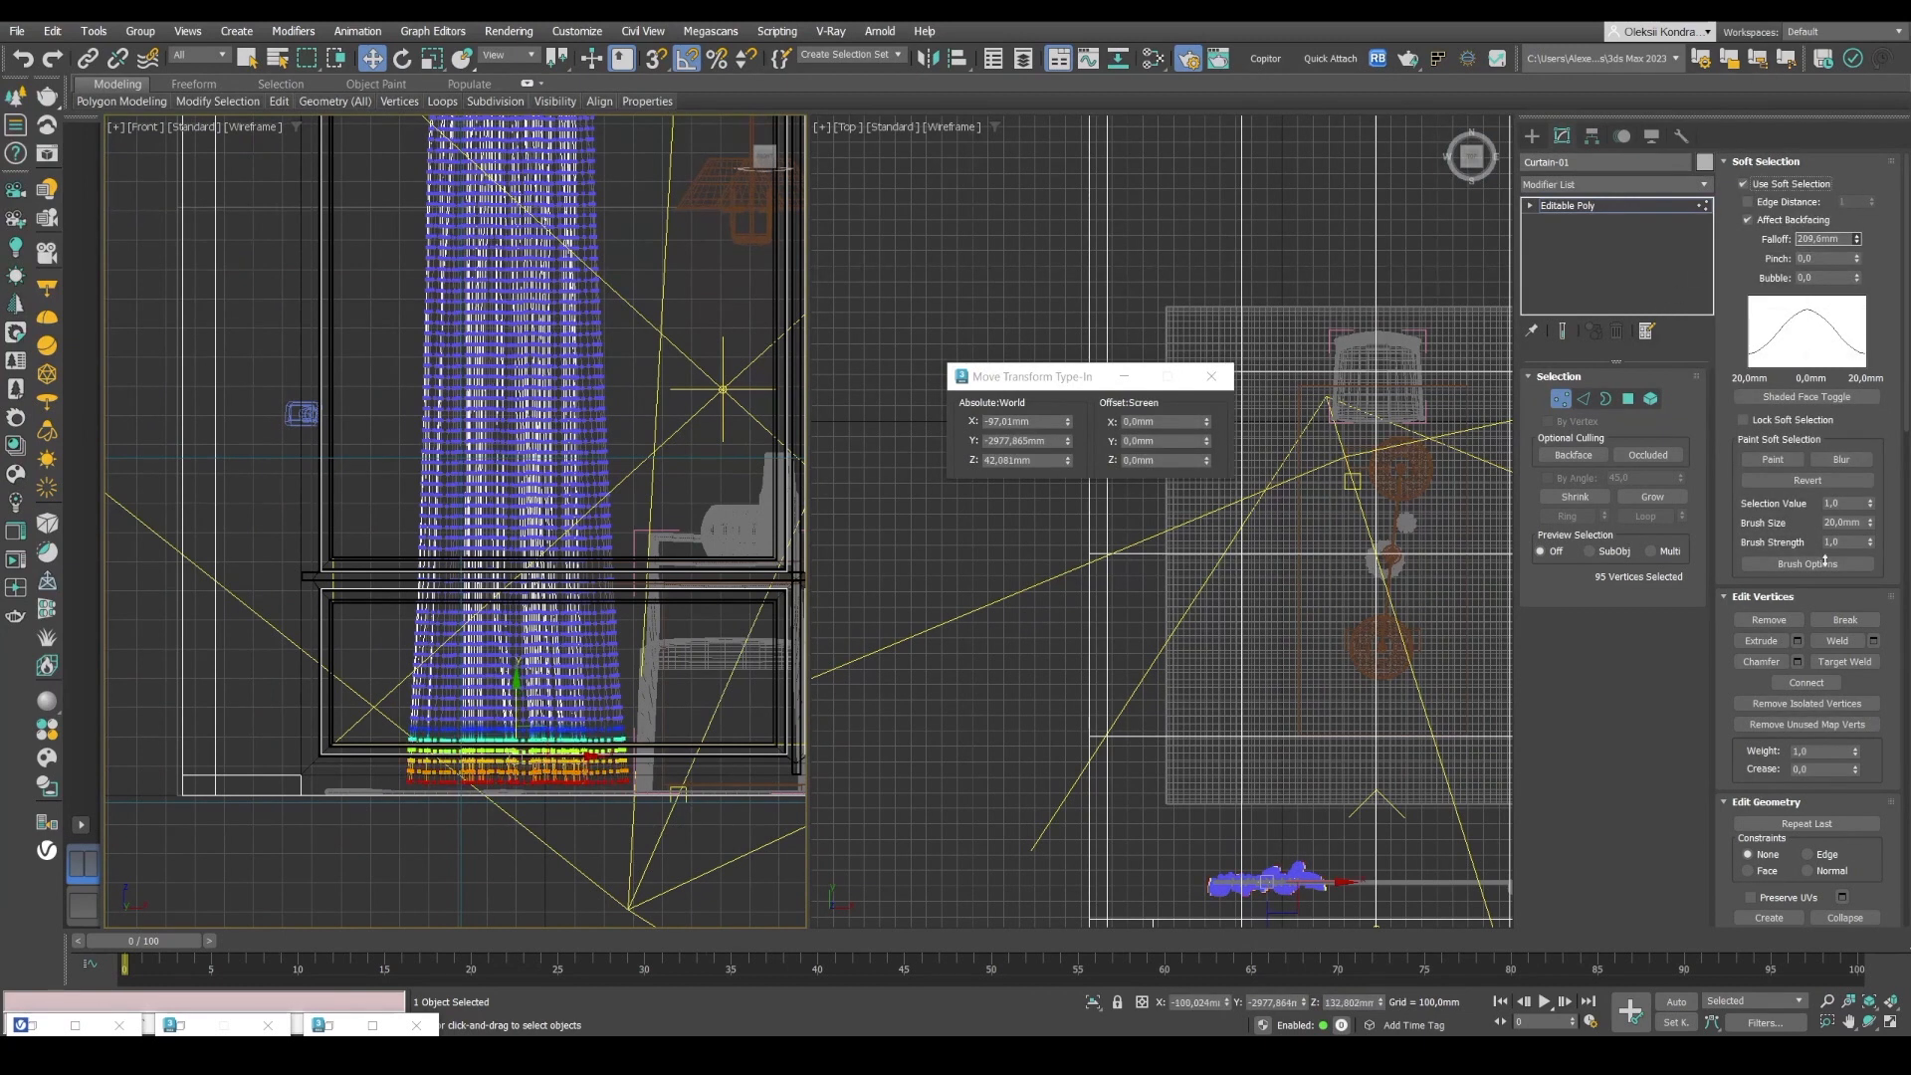
left_click_drag(518, 784, 516, 759)
scroll(517, 759, "up", 5)
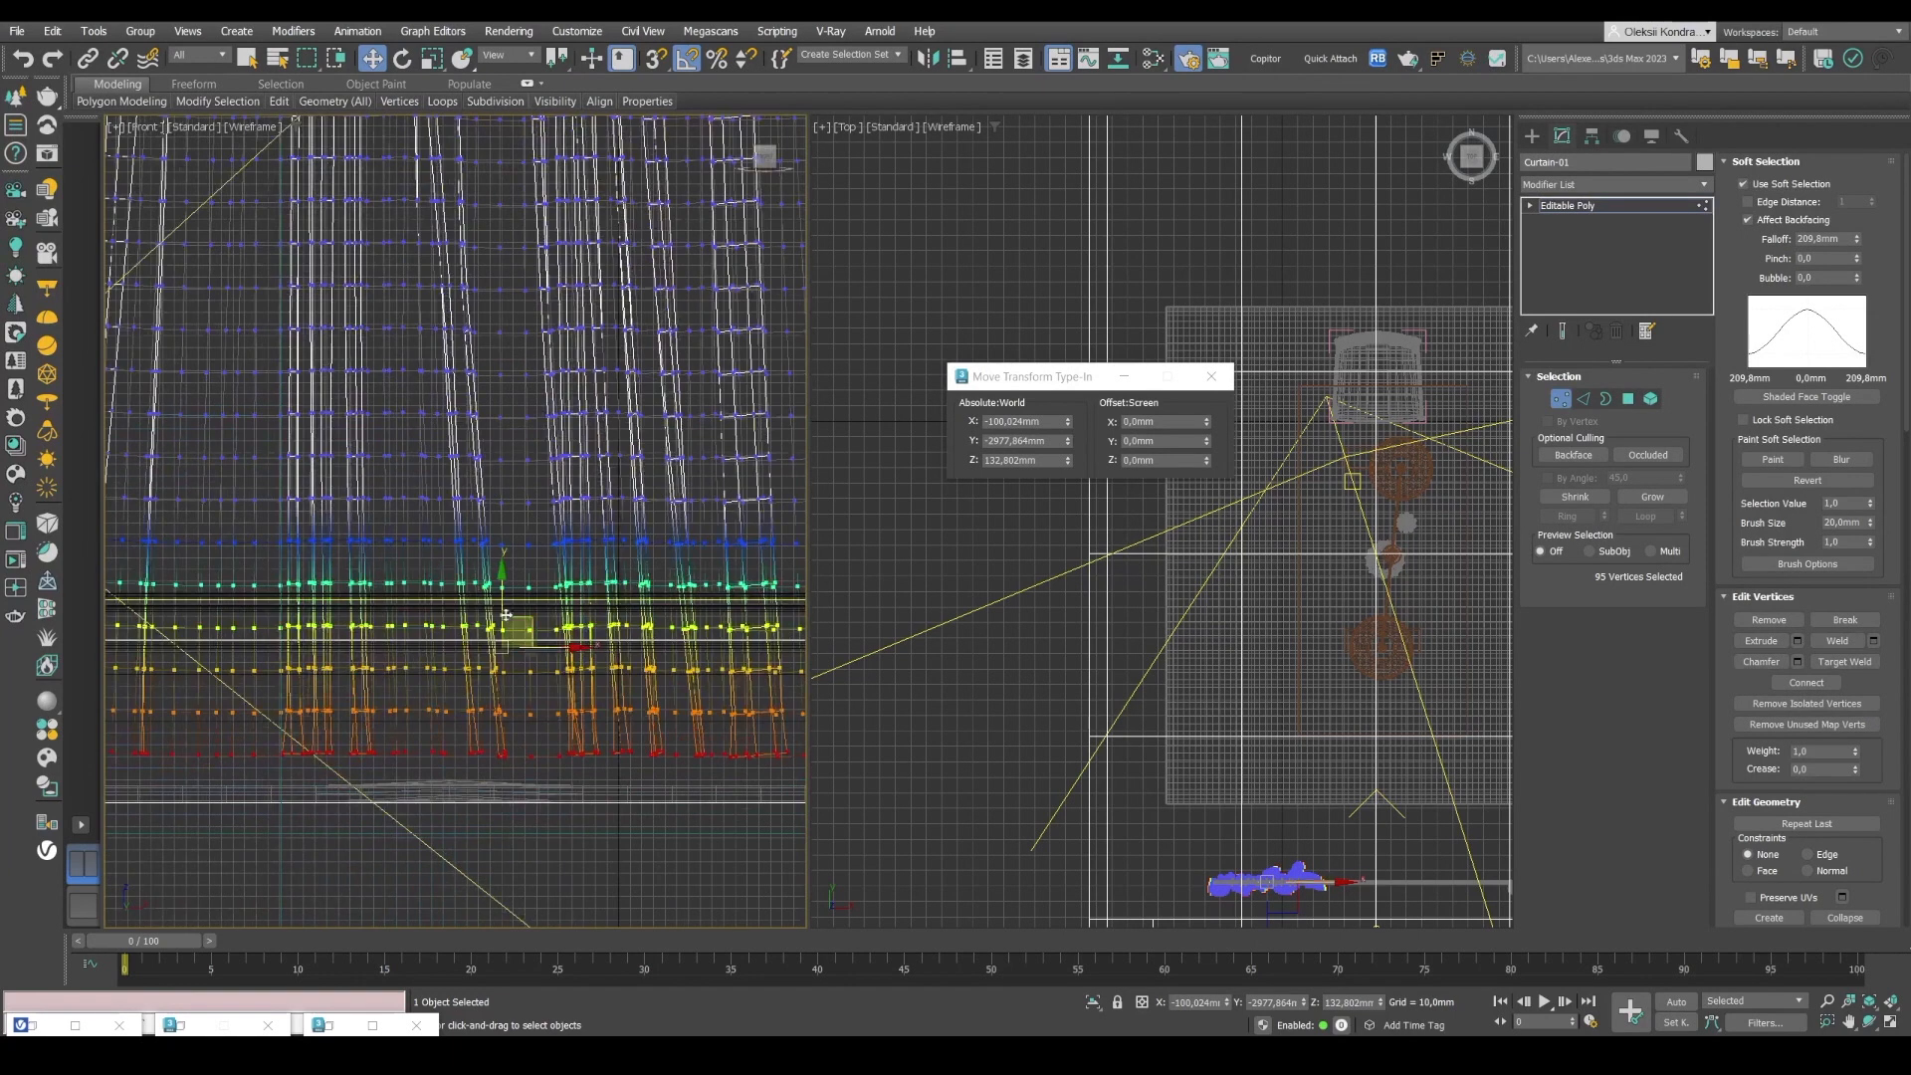
left_click_drag(502, 605, 507, 654)
scroll(510, 652, "down", 4)
scroll(510, 652, "up", 1)
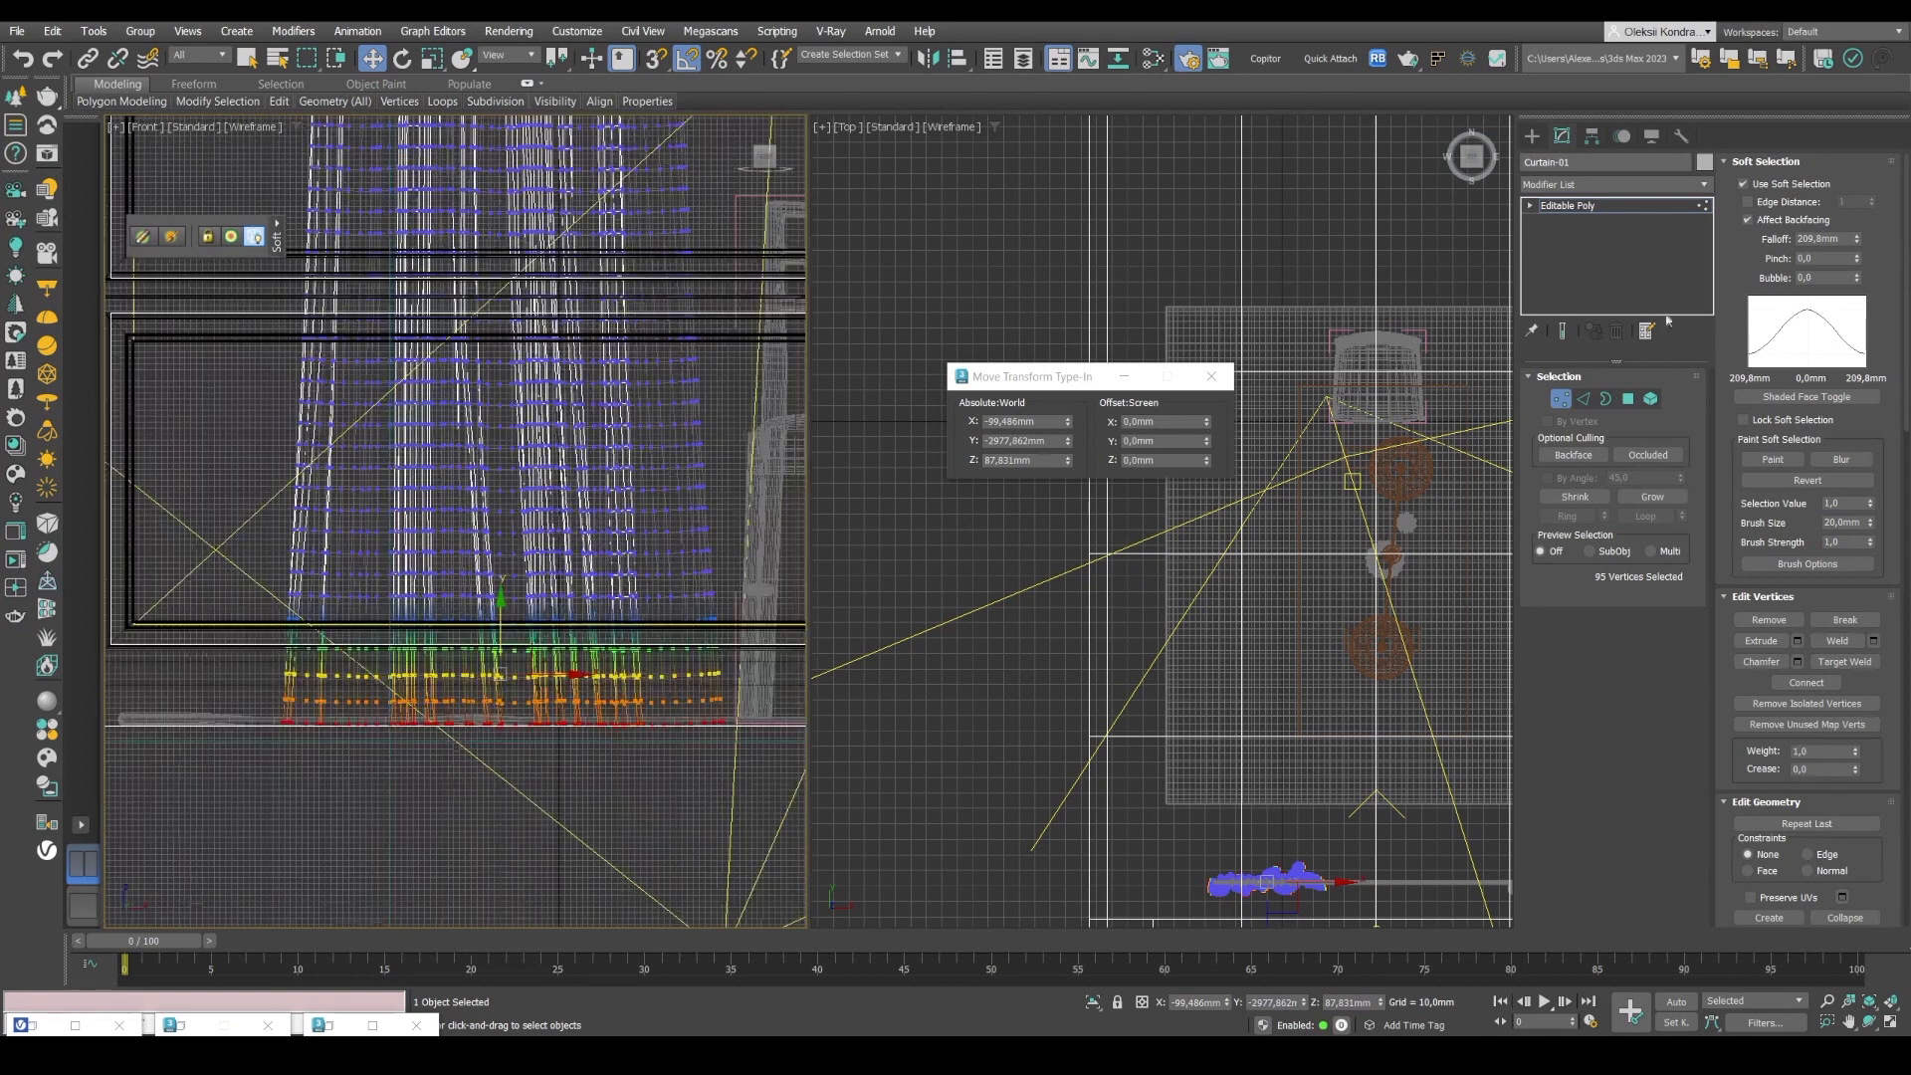
Finish the curtain's vertex editing and return to the camera view with the material editor and render windows restored.
left_click(1582, 206)
key("c")
left_click(700, 461)
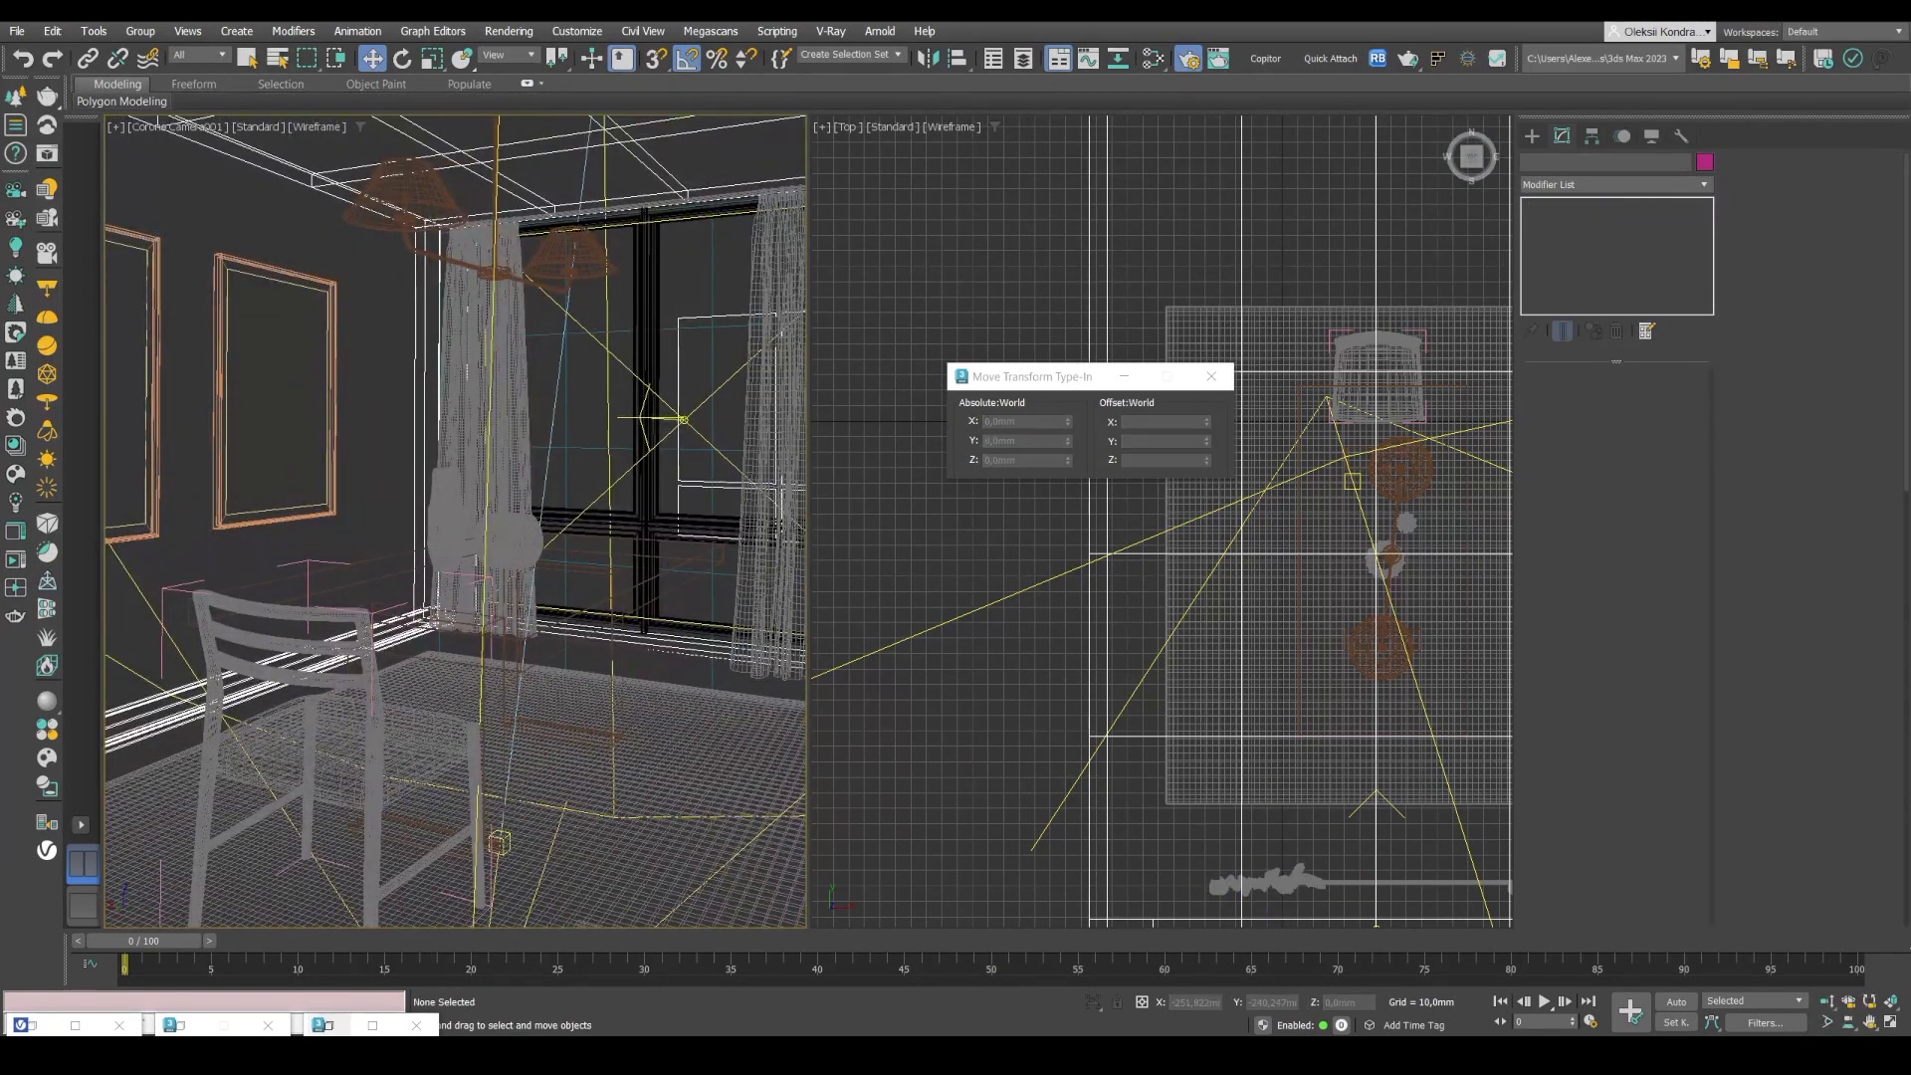
left_click(328, 1025)
left_click(187, 1027)
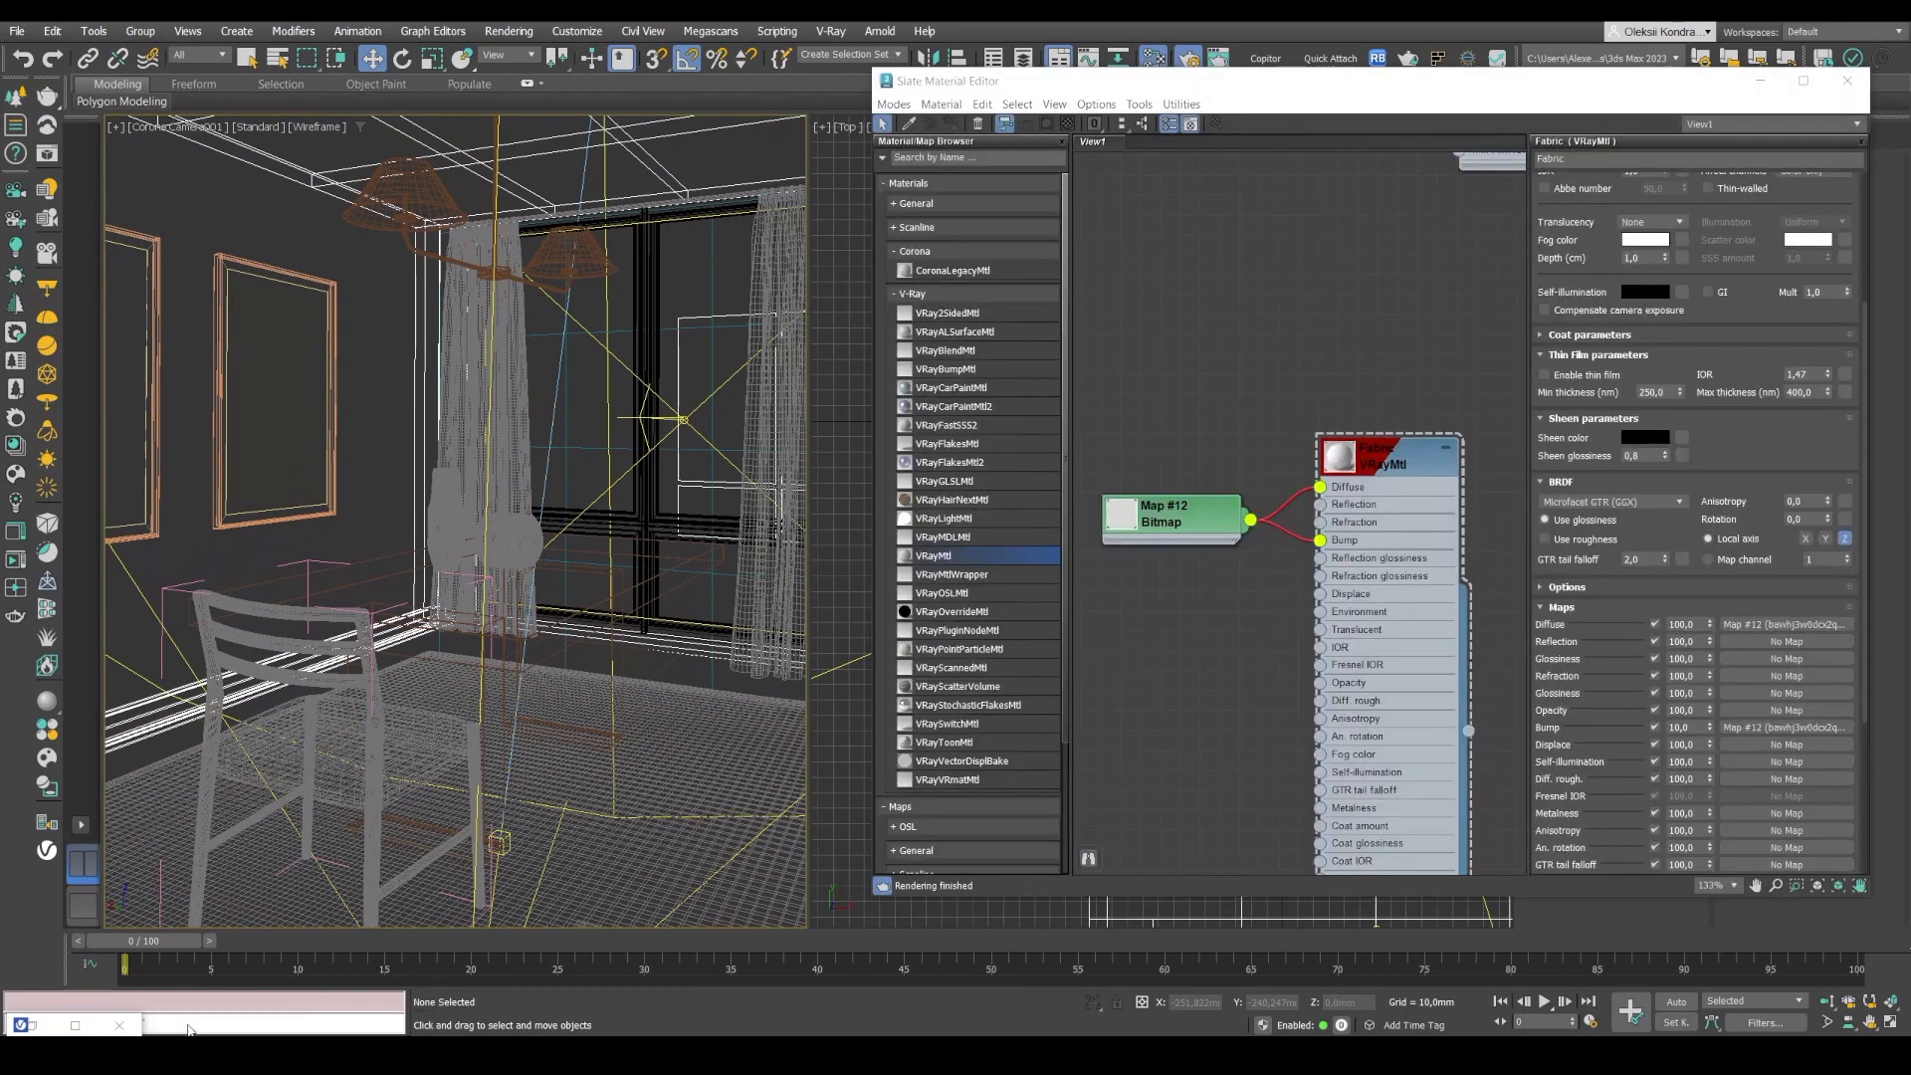
left_click(38, 1026)
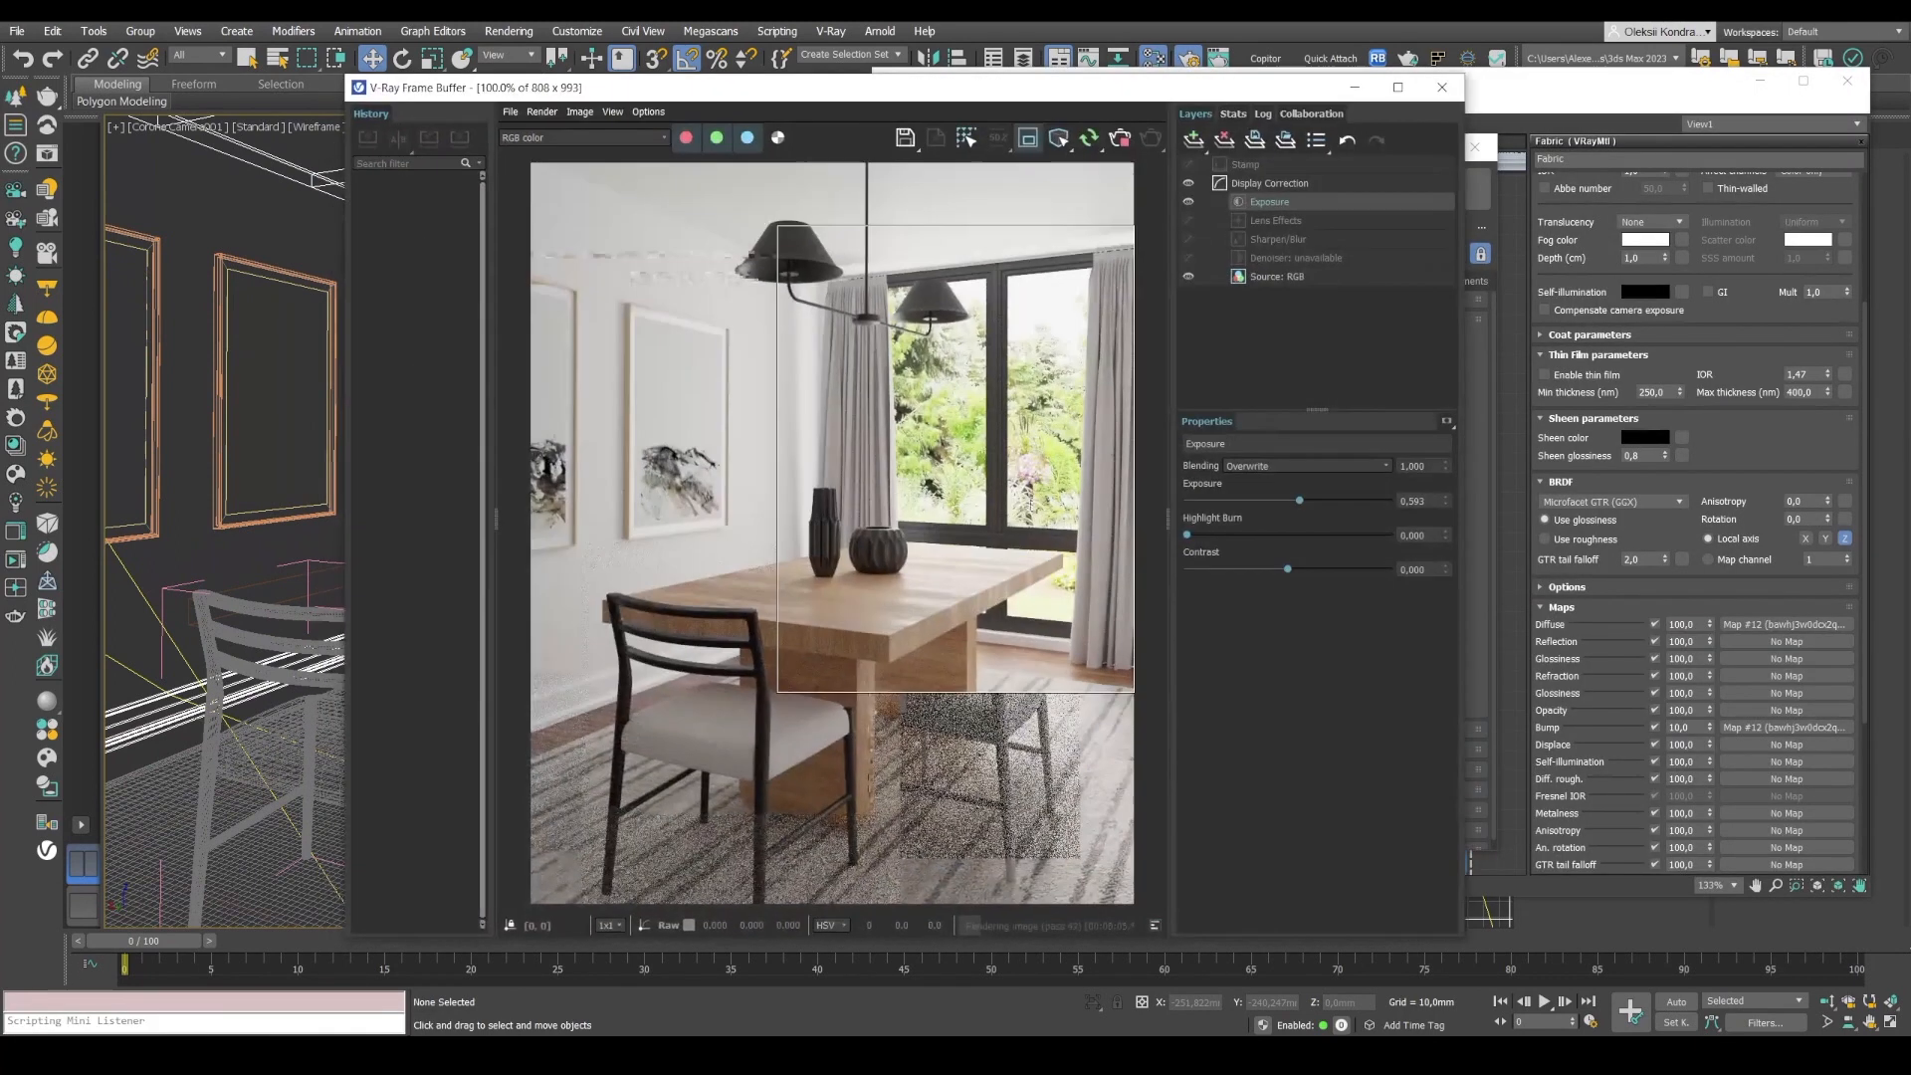
Add a VRay2SidedMtl to an empty area of the material graph beside the Black_wood nodes.
left_click(1553, 101)
scroll(1323, 368, "down", 5)
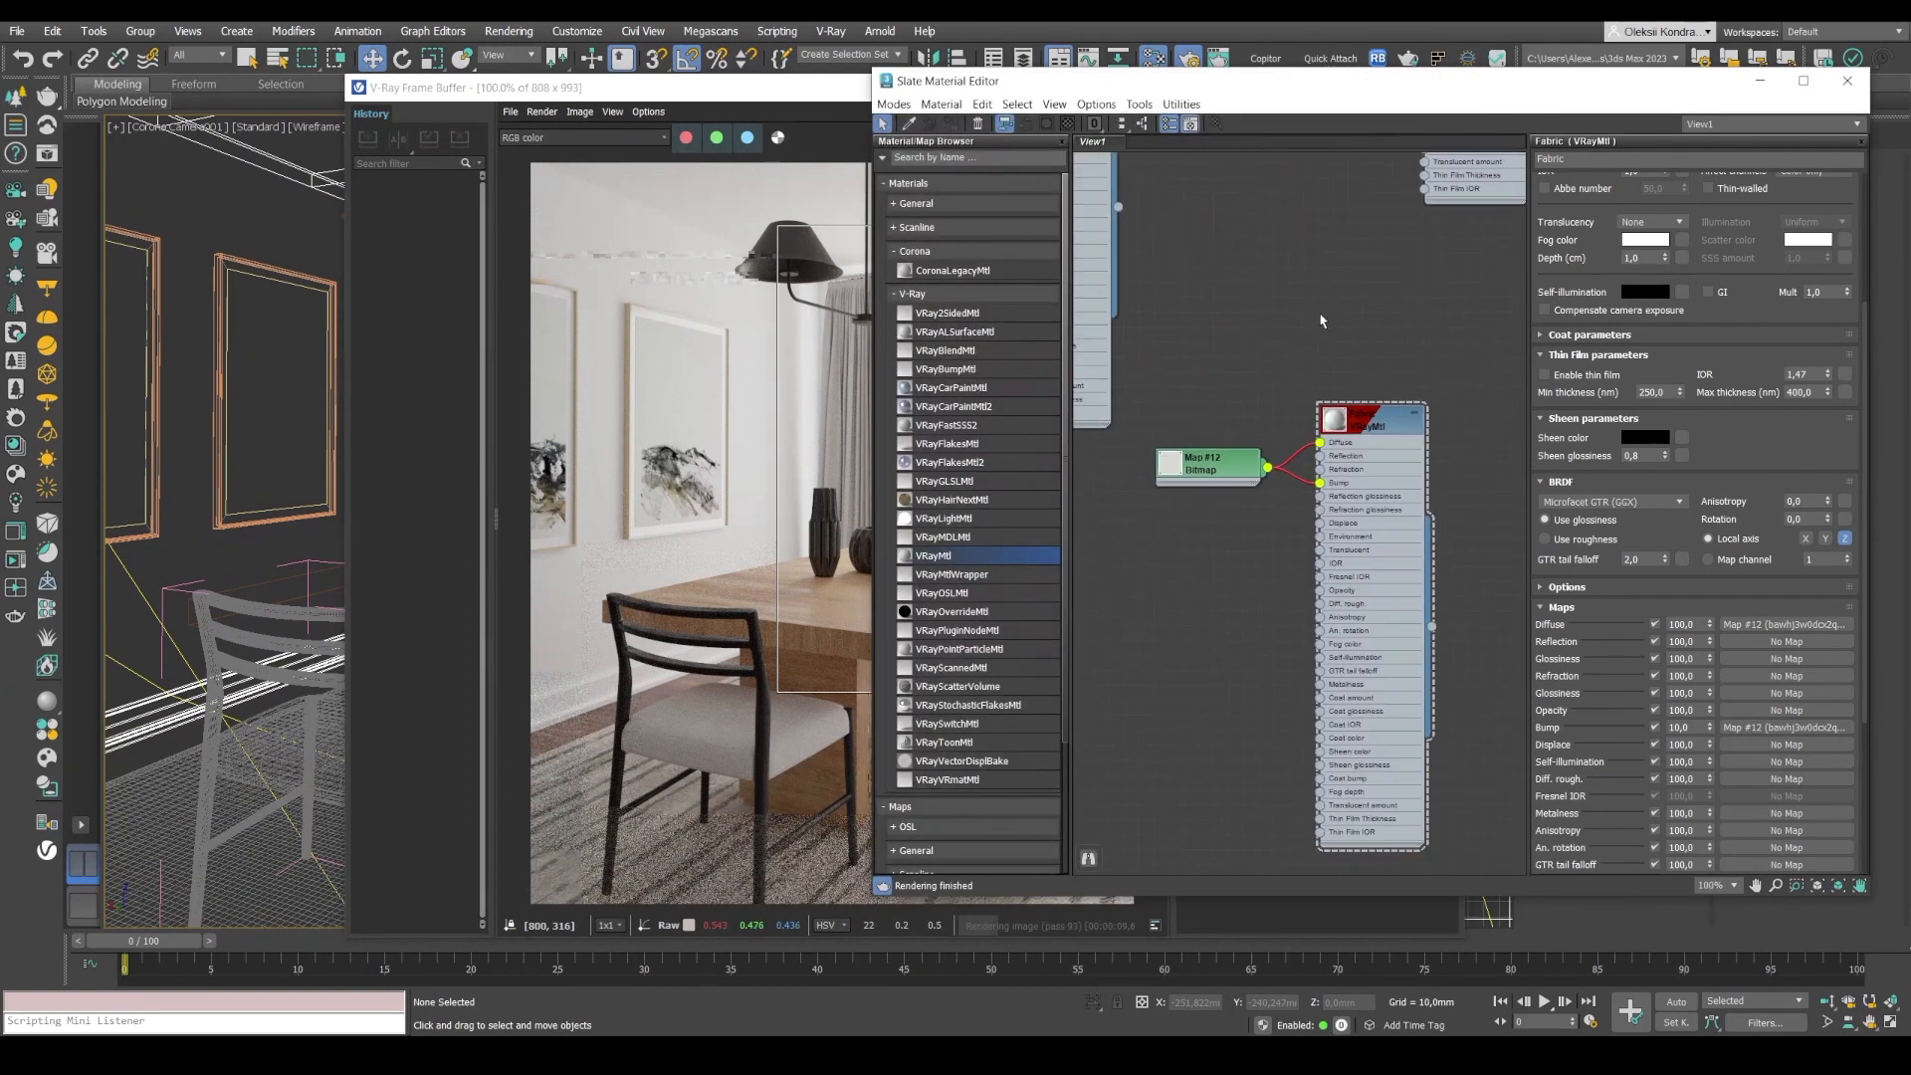
middle_click_drag(1335, 339, 1224, 575)
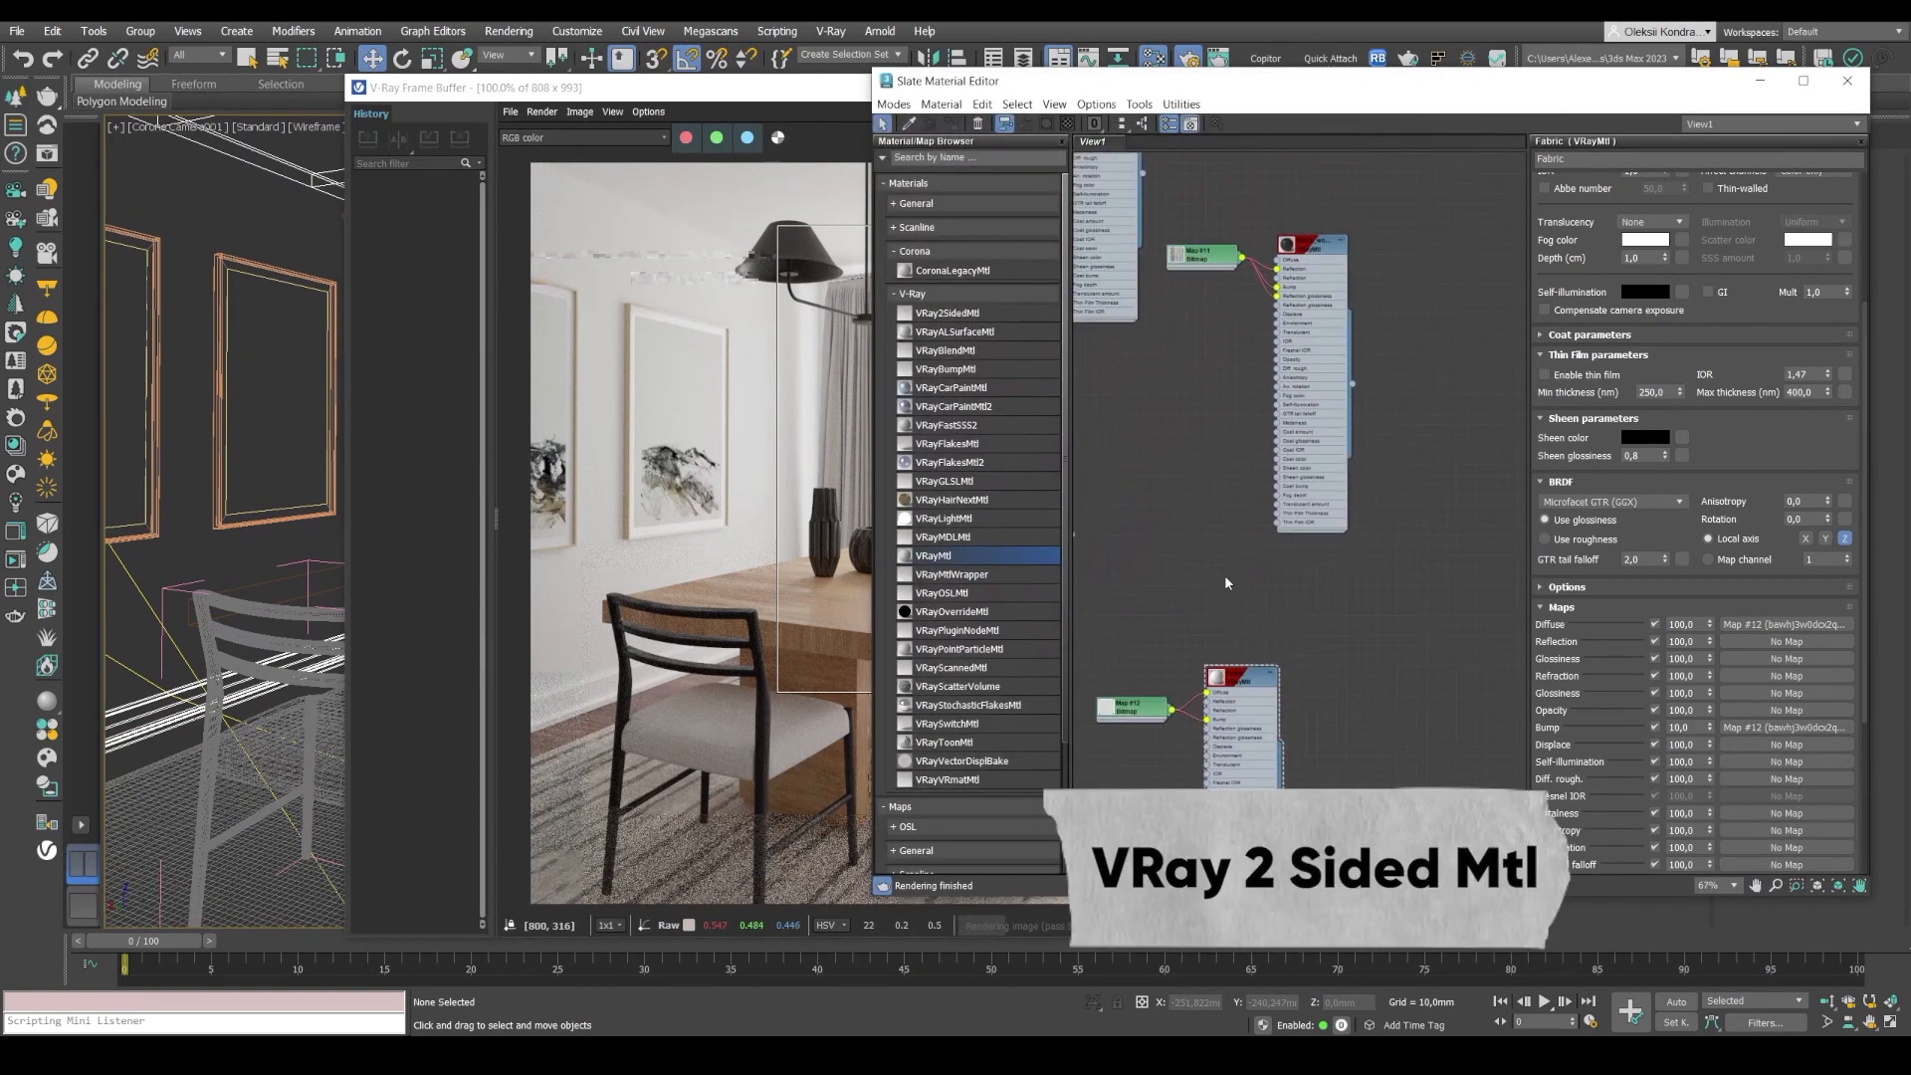
middle_click_drag(1448, 383, 1364, 538)
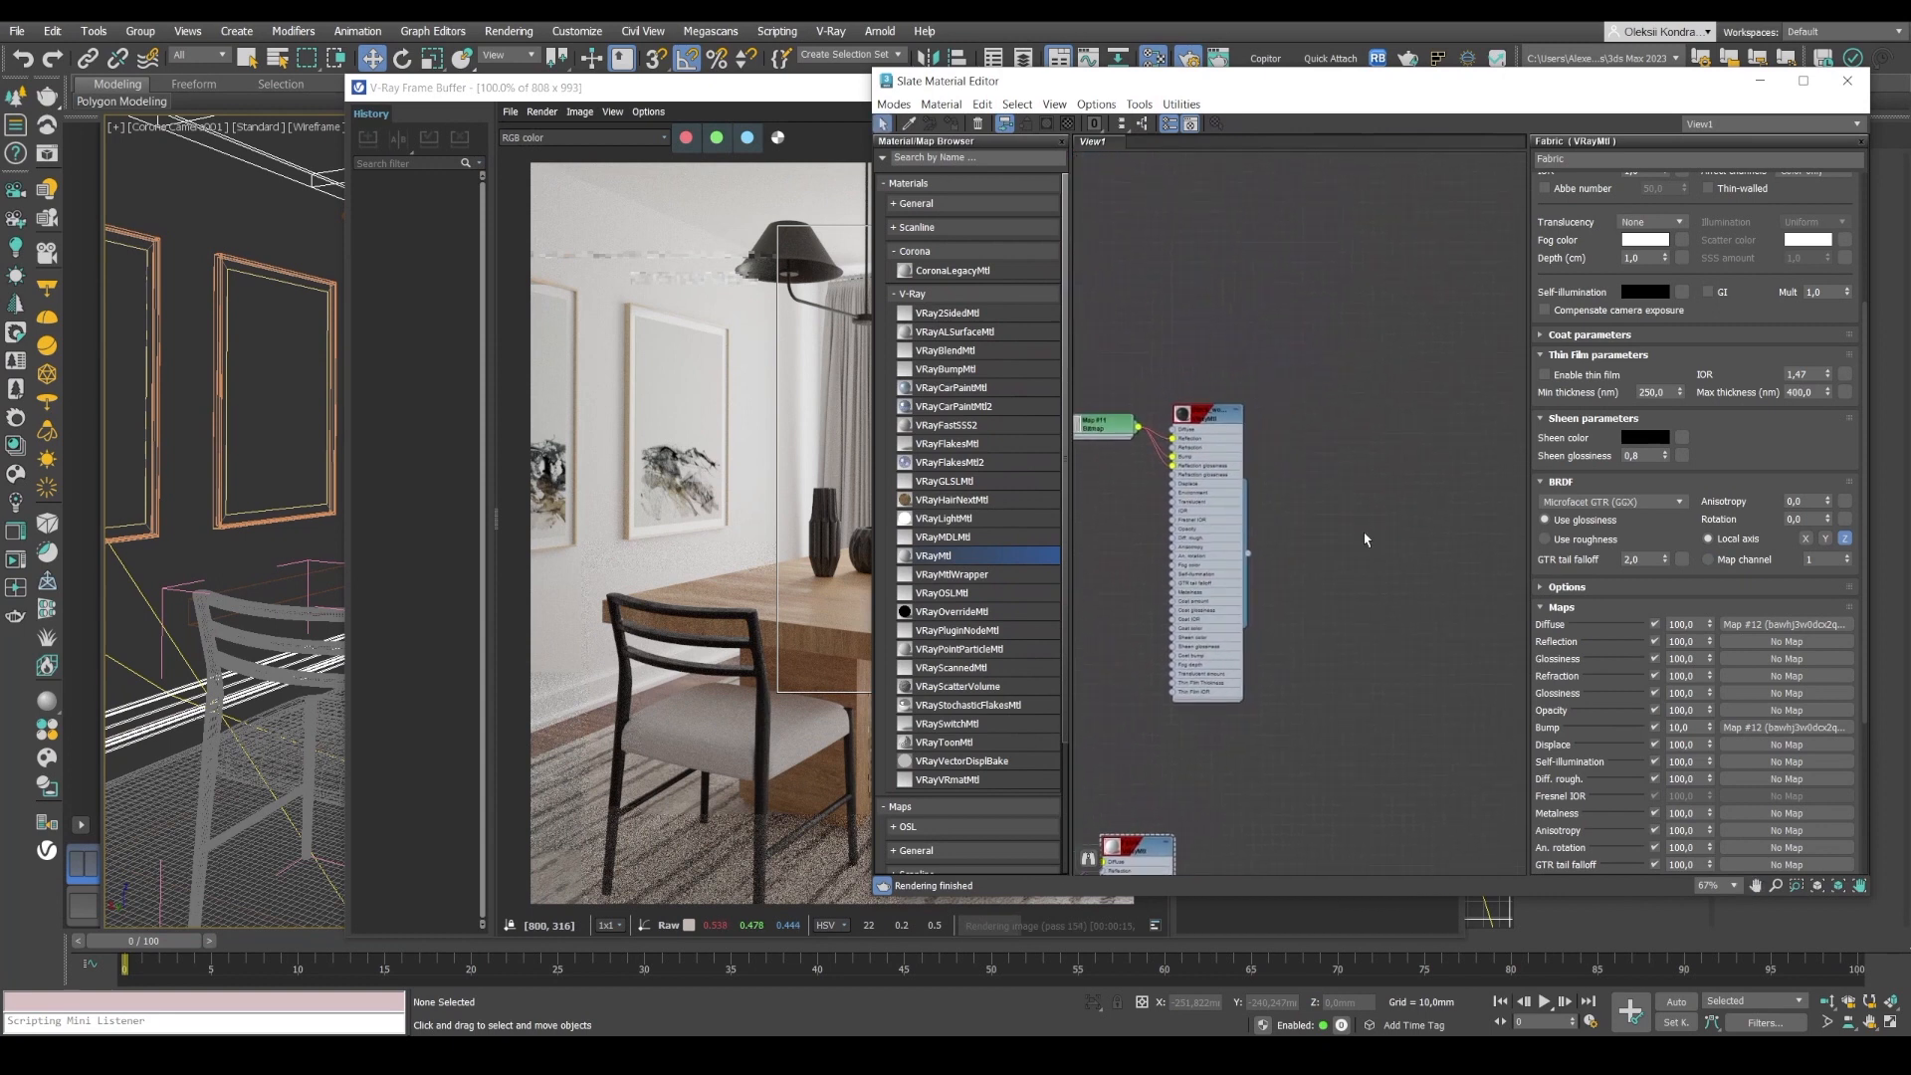
left_click(951, 315)
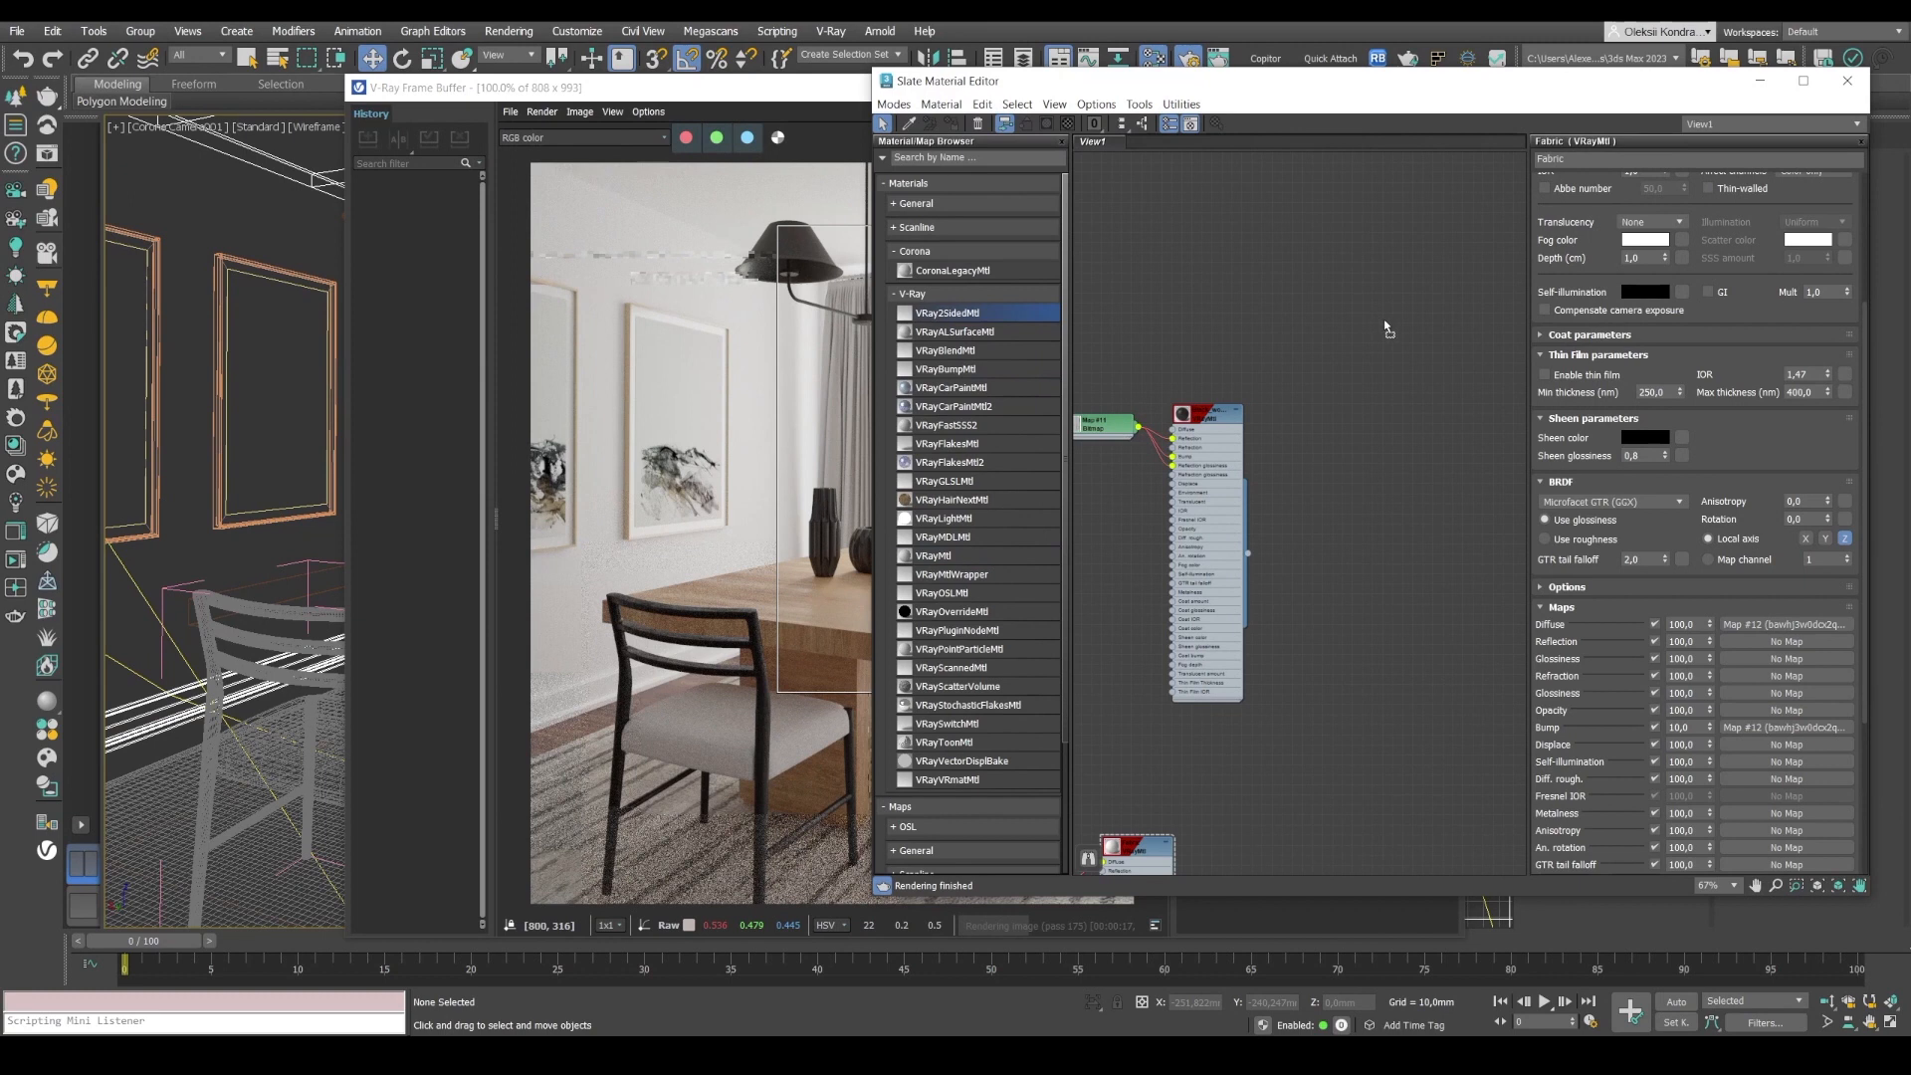
left_click(1420, 416)
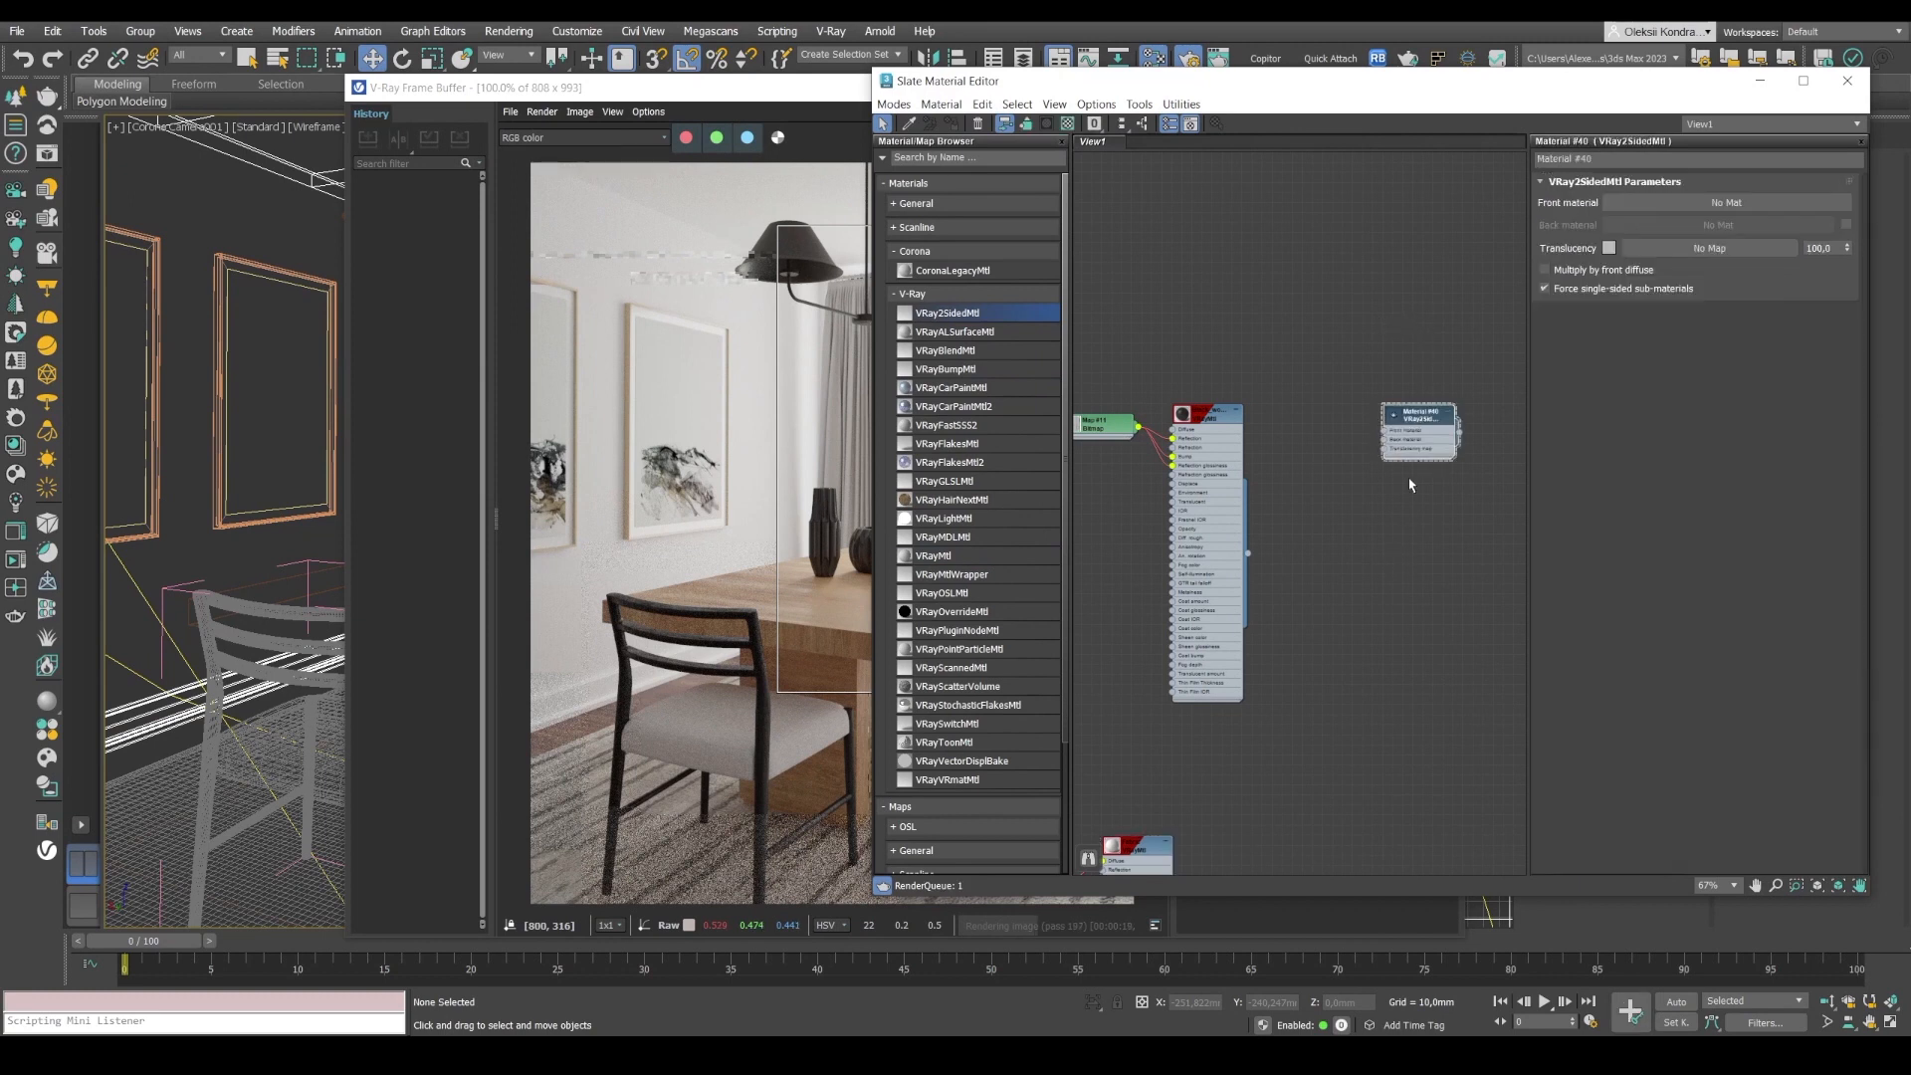
Select both curtains in the camera view and assign the new VRay2SidedMtl to them.
left_click_drag(768, 95, 904, 502)
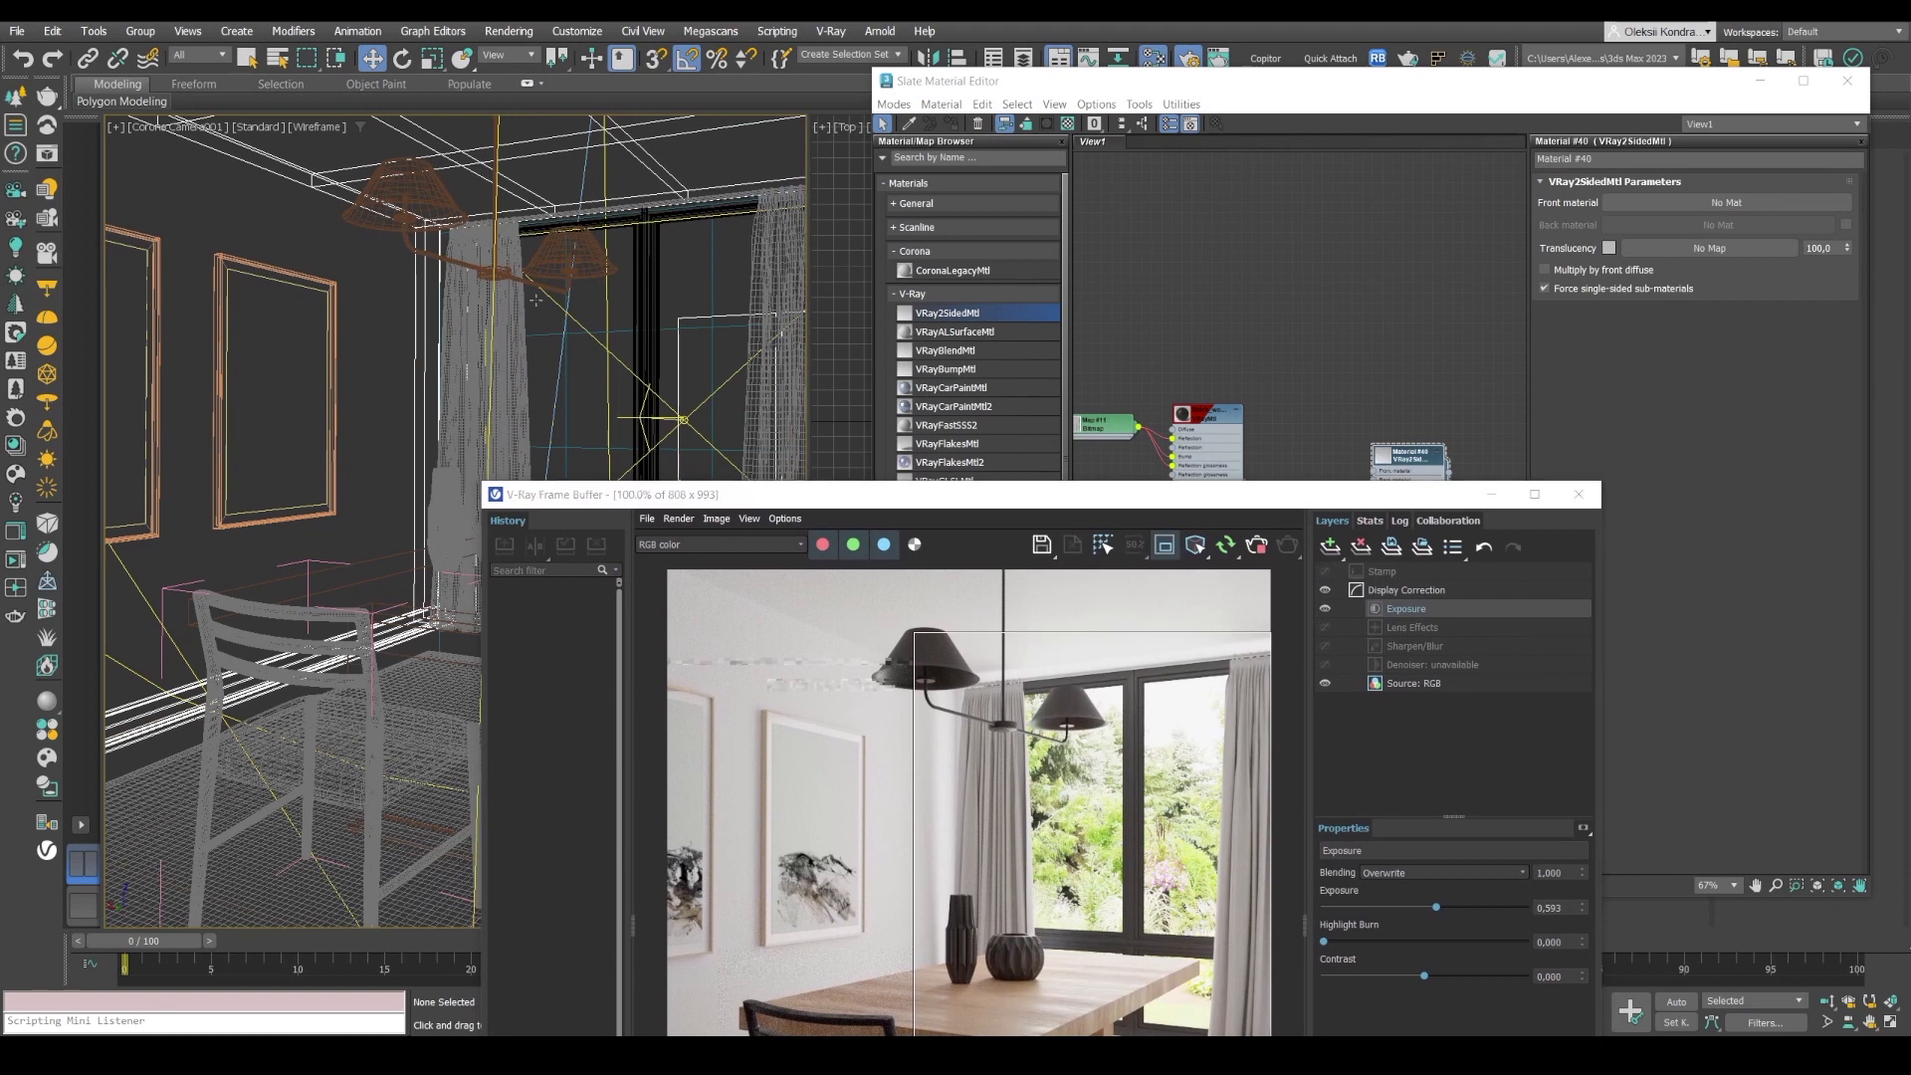
left_click(463, 310)
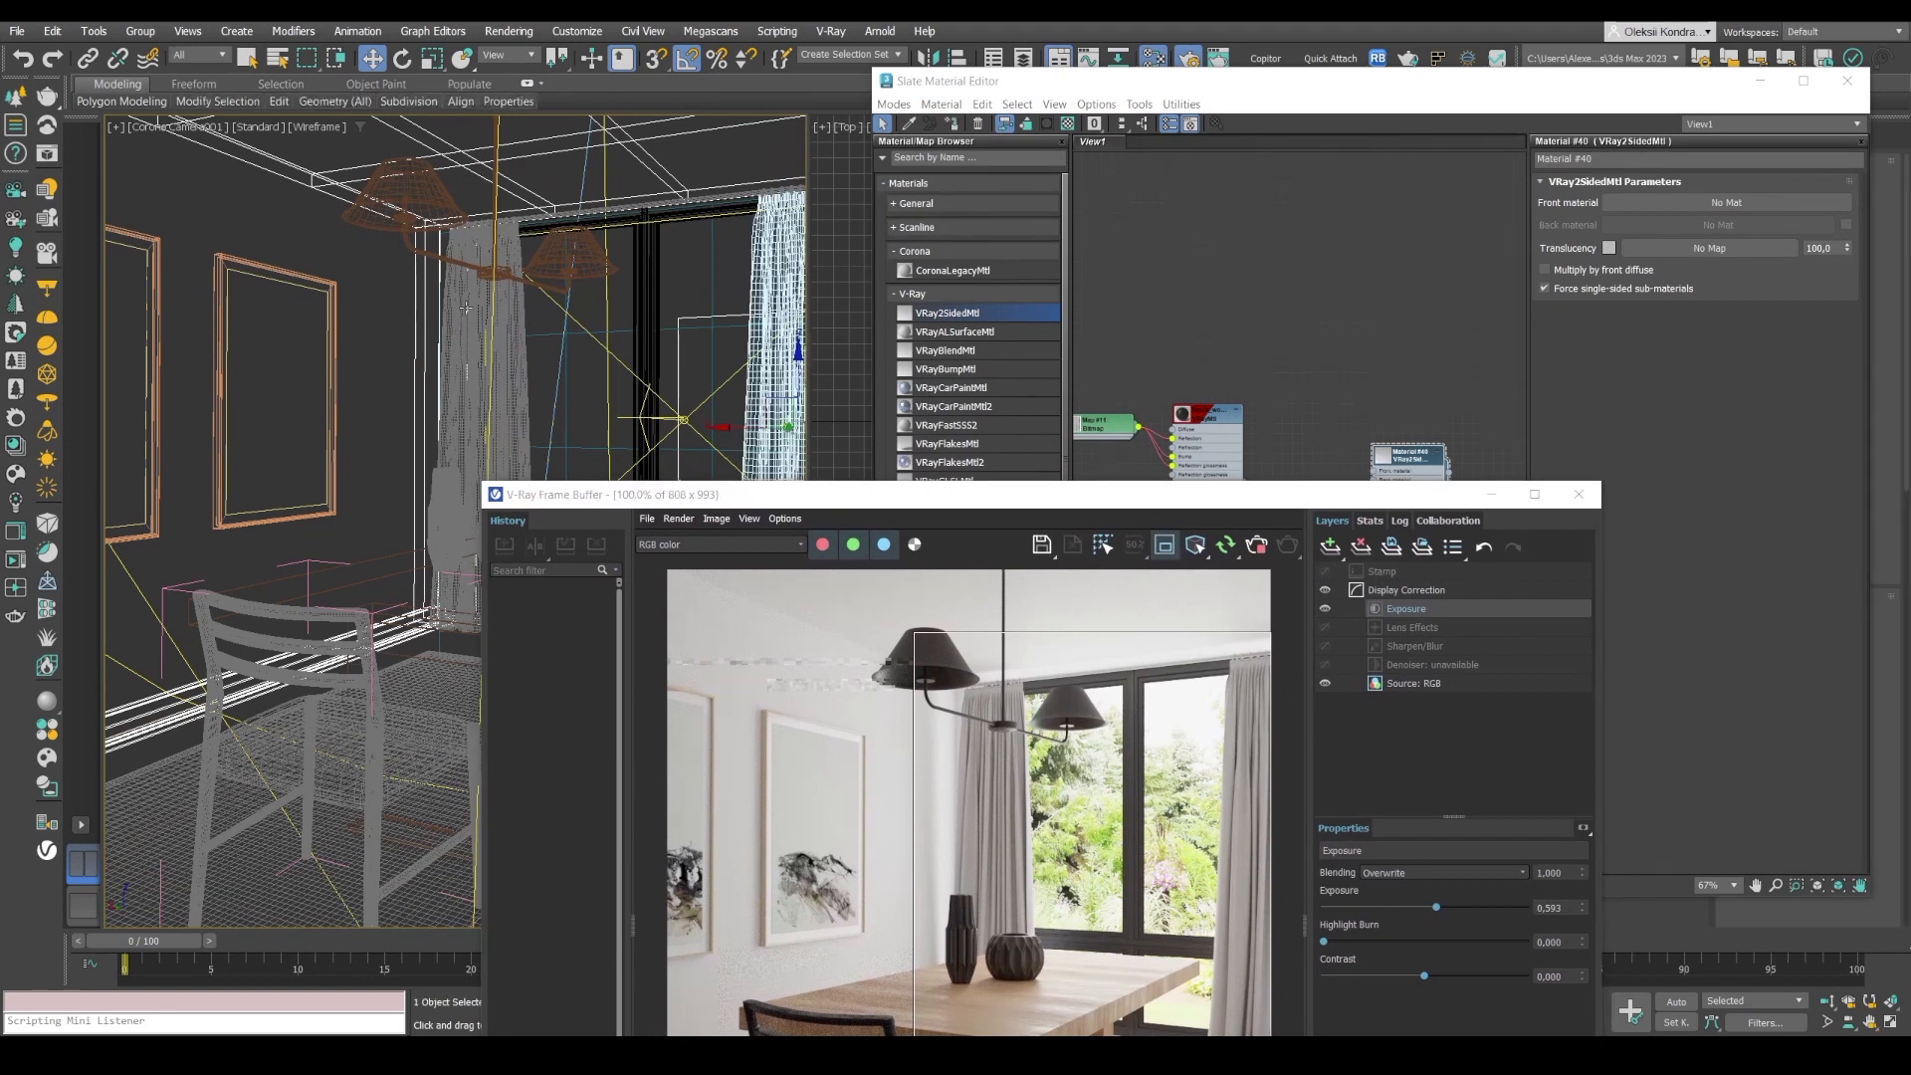
left_click_drag(816, 496, 517, 92)
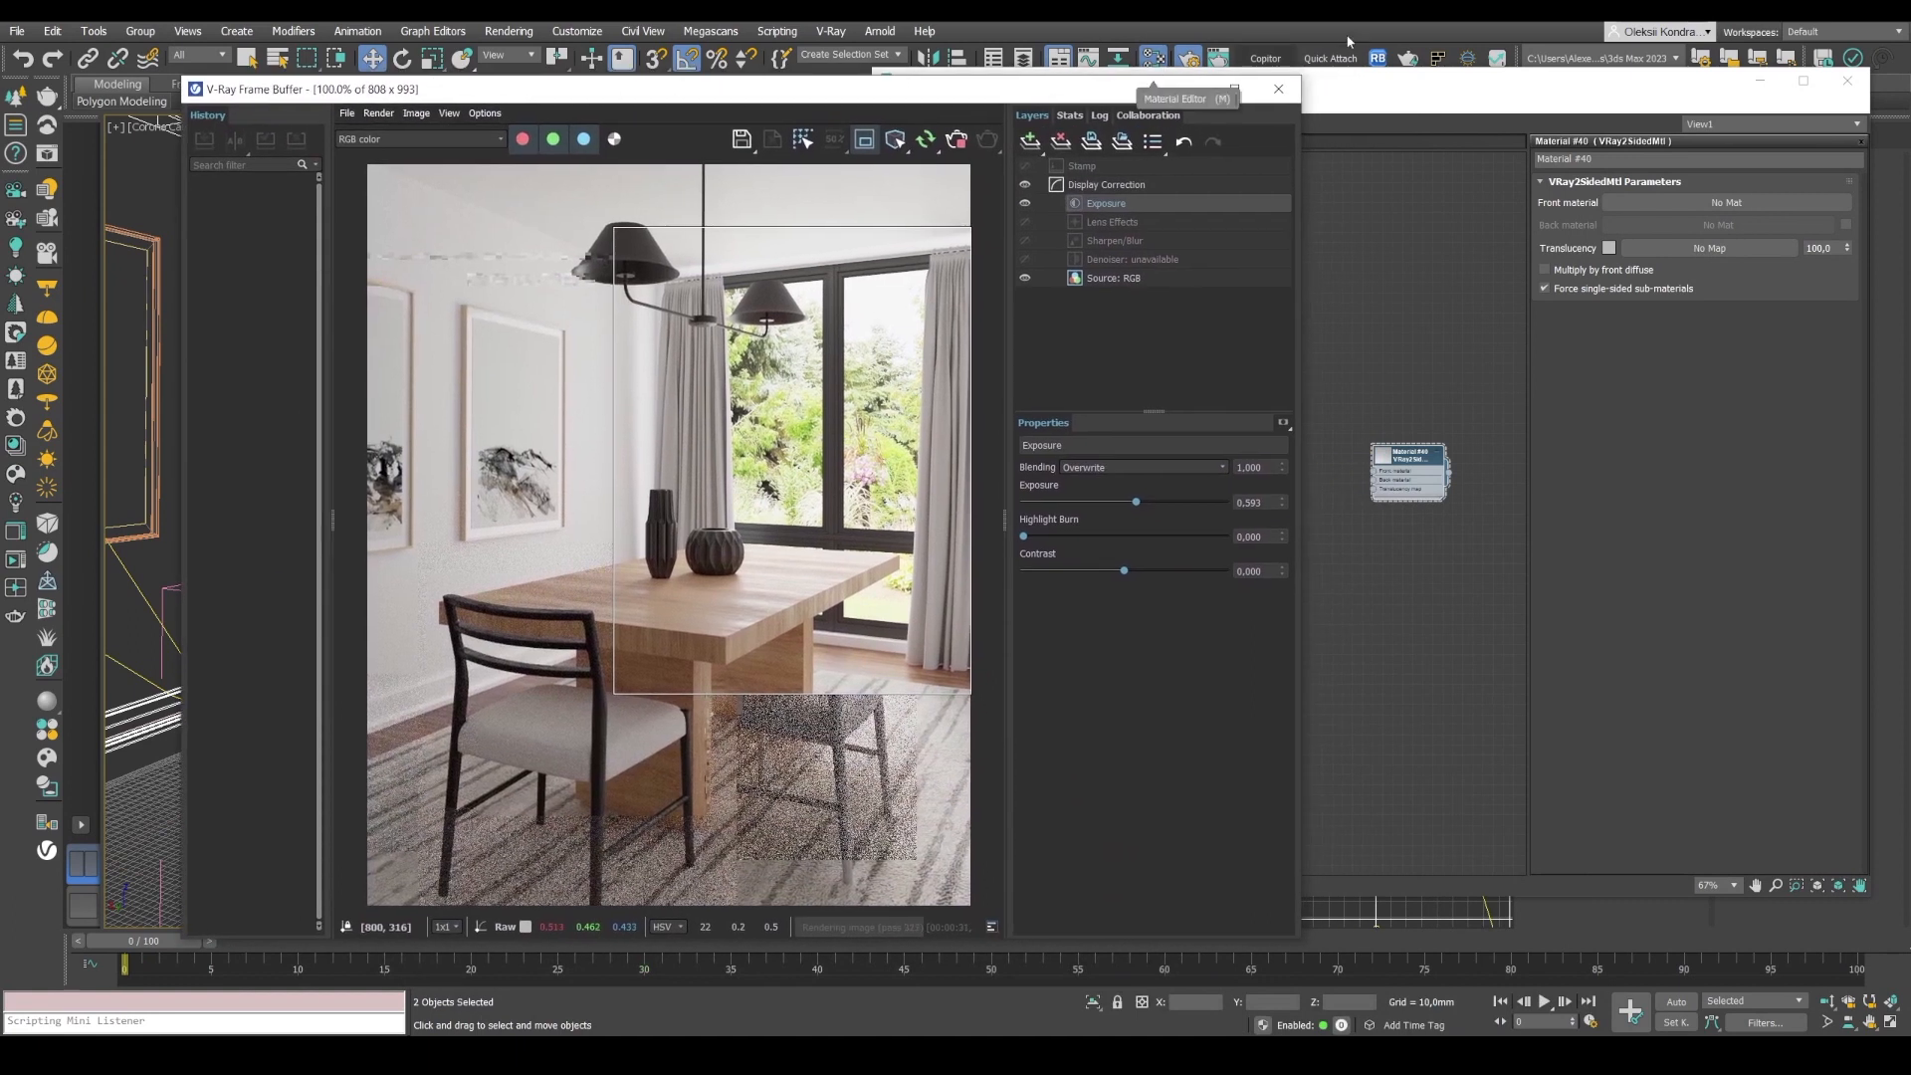
left_click(1370, 101)
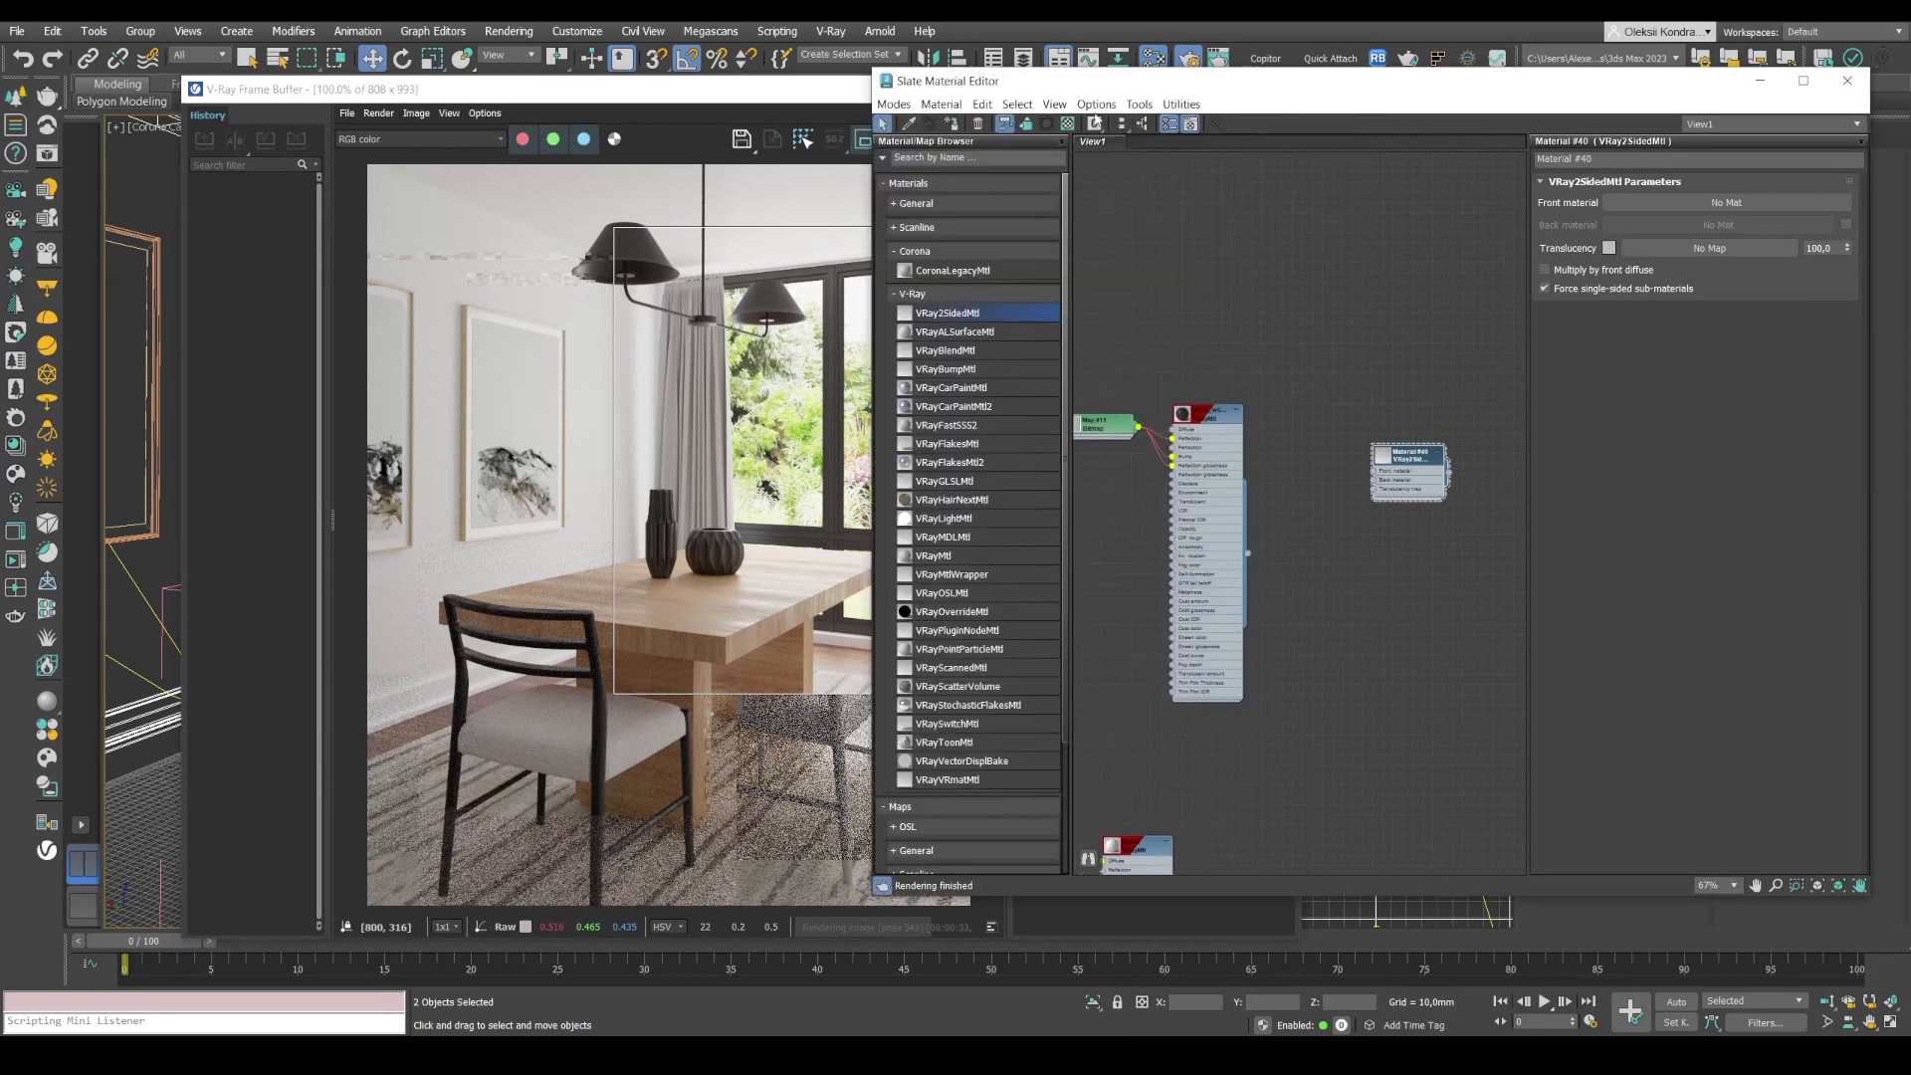
left_click_drag(609, 97, 485, 71)
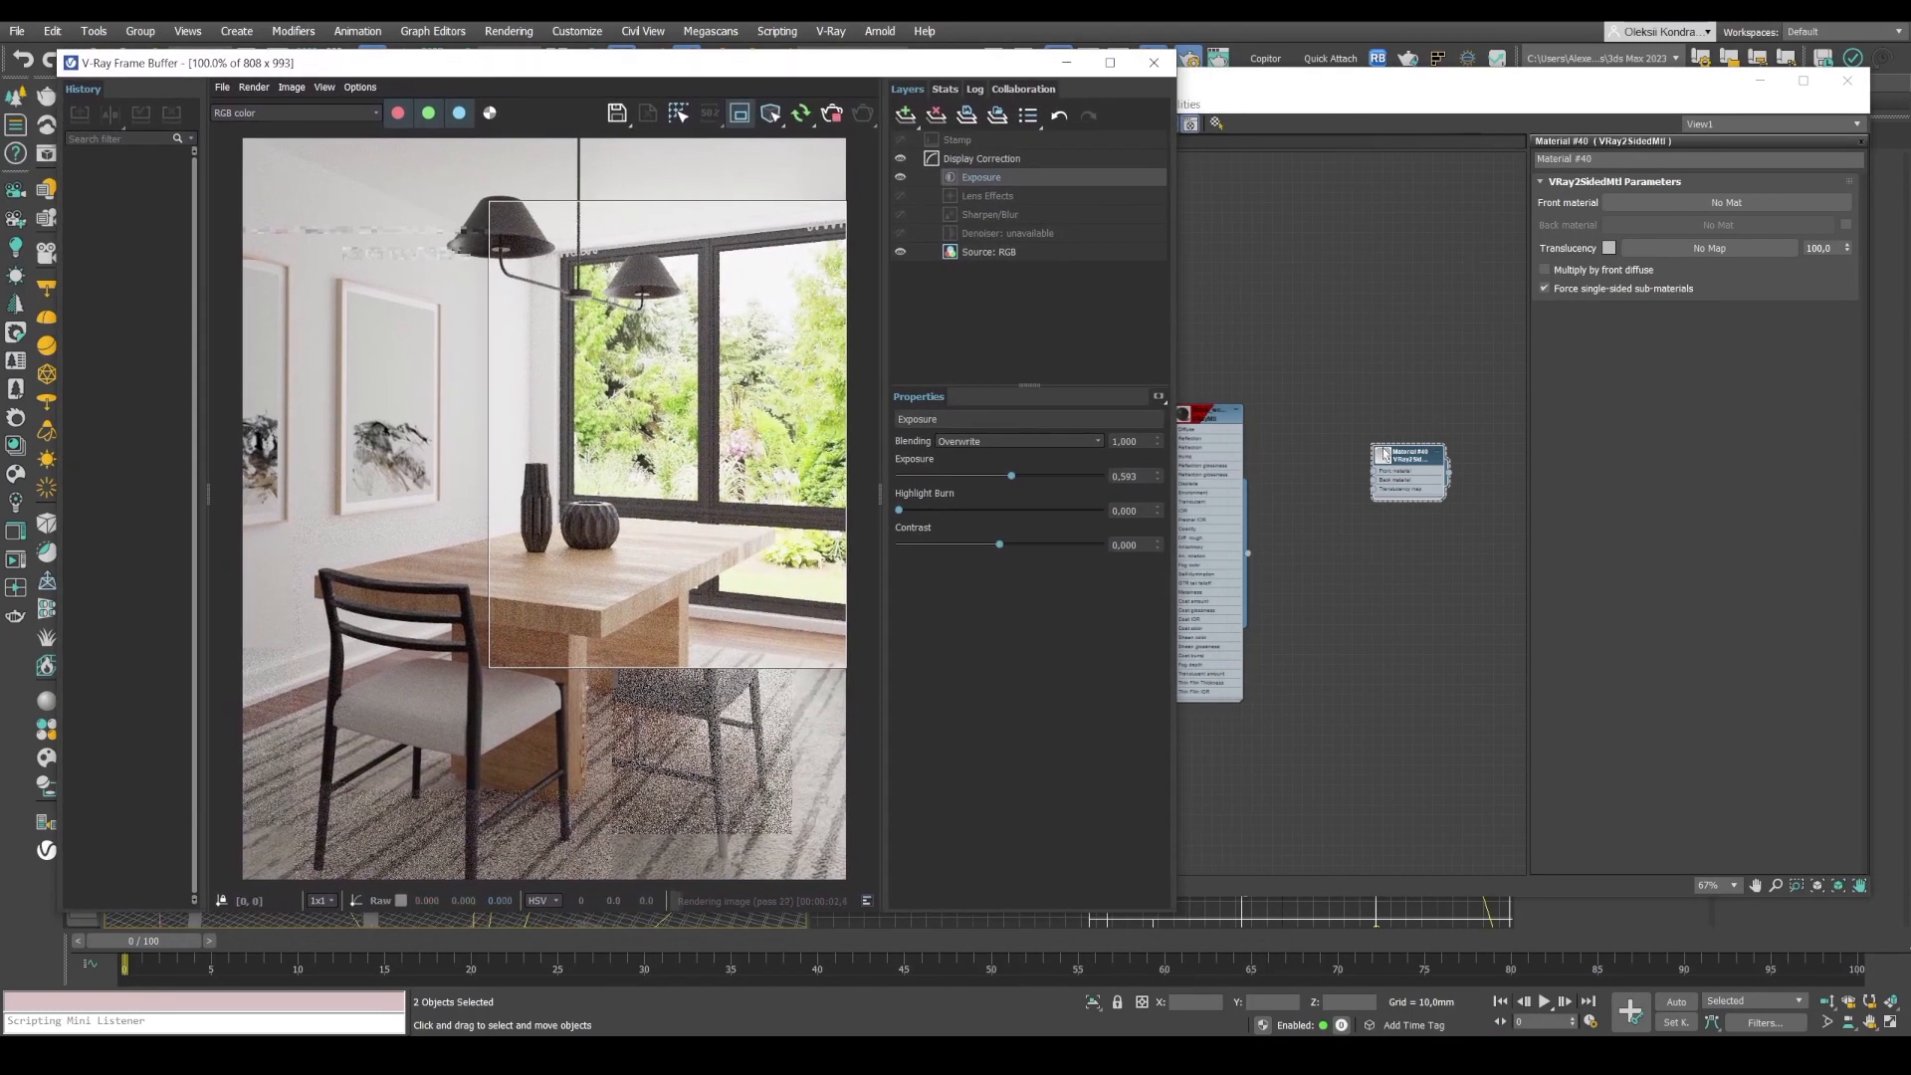
Connect the Fabric material to the front material input of the VRay2SidedMtl and check the curtains up close in the render.
middle_click_drag(1341, 631, 1443, 490)
double_click(1244, 703)
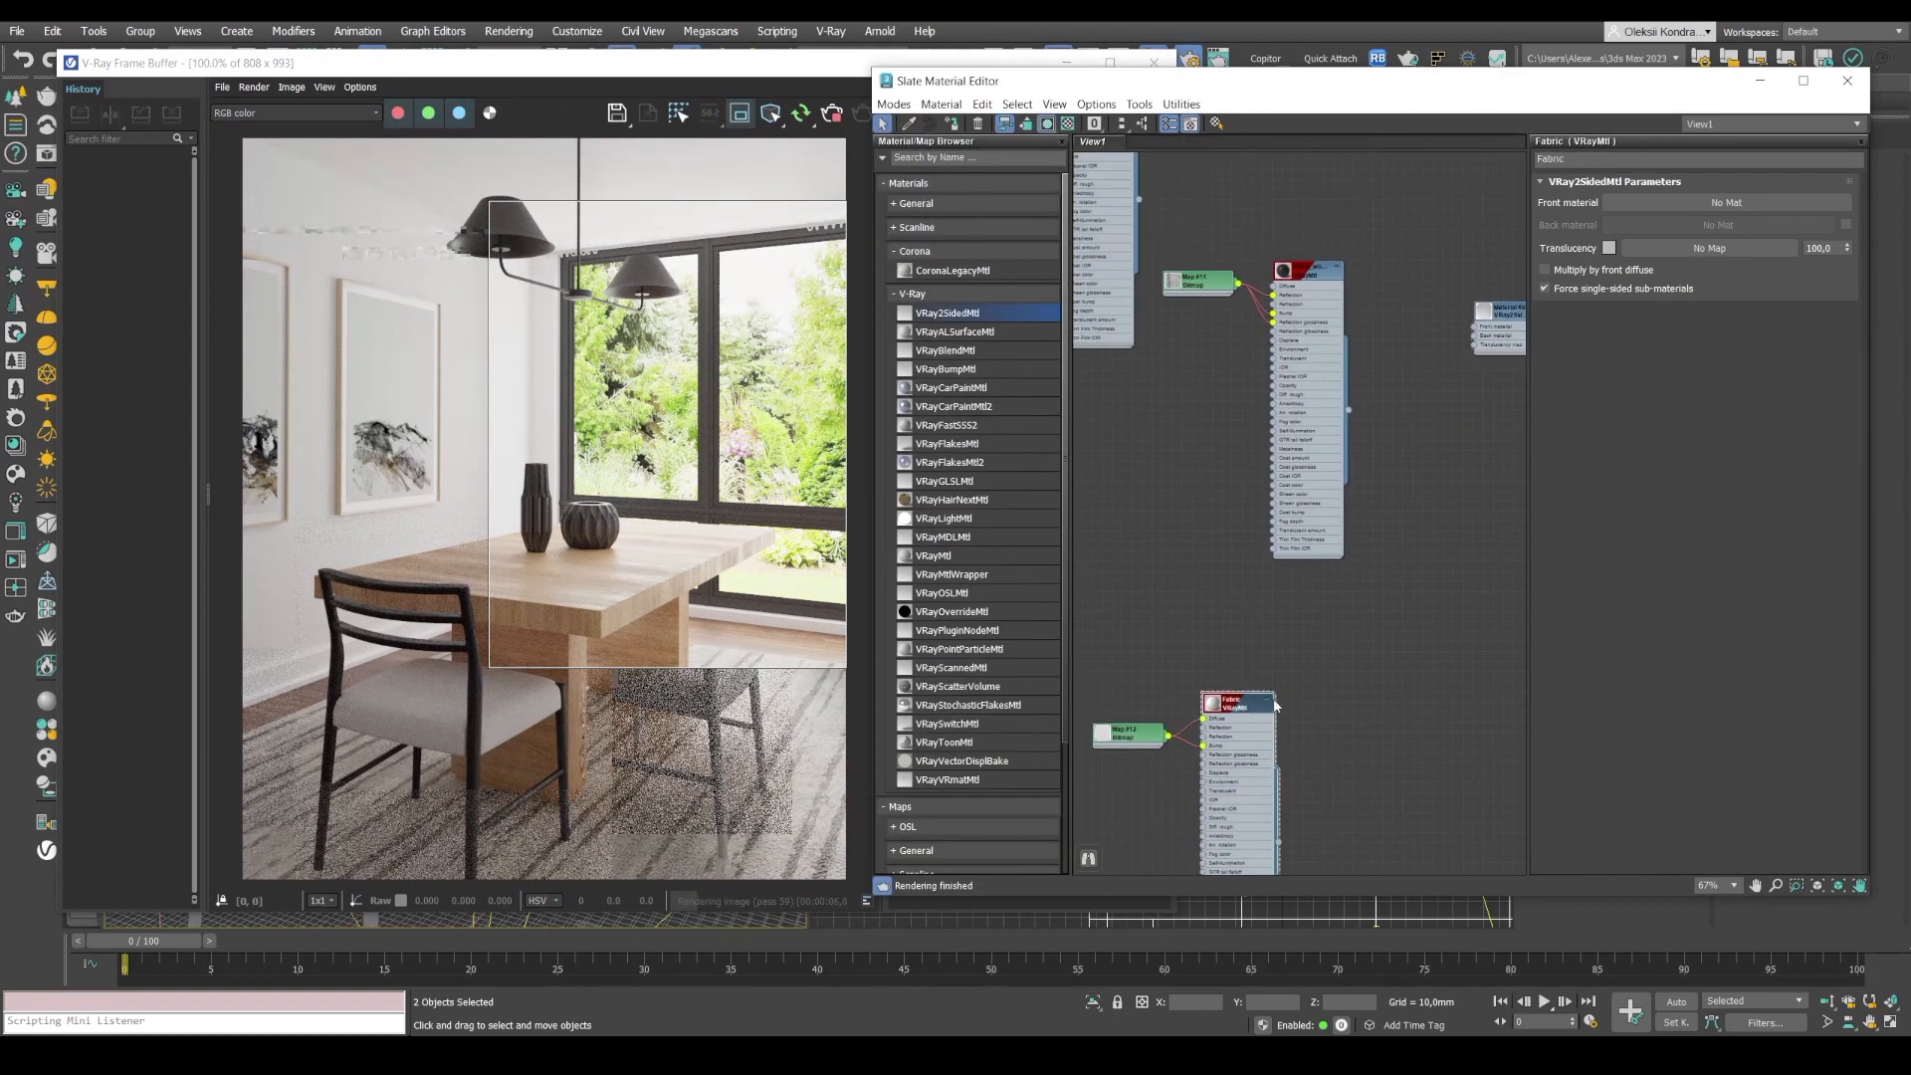
scroll(1388, 585, "up", 2)
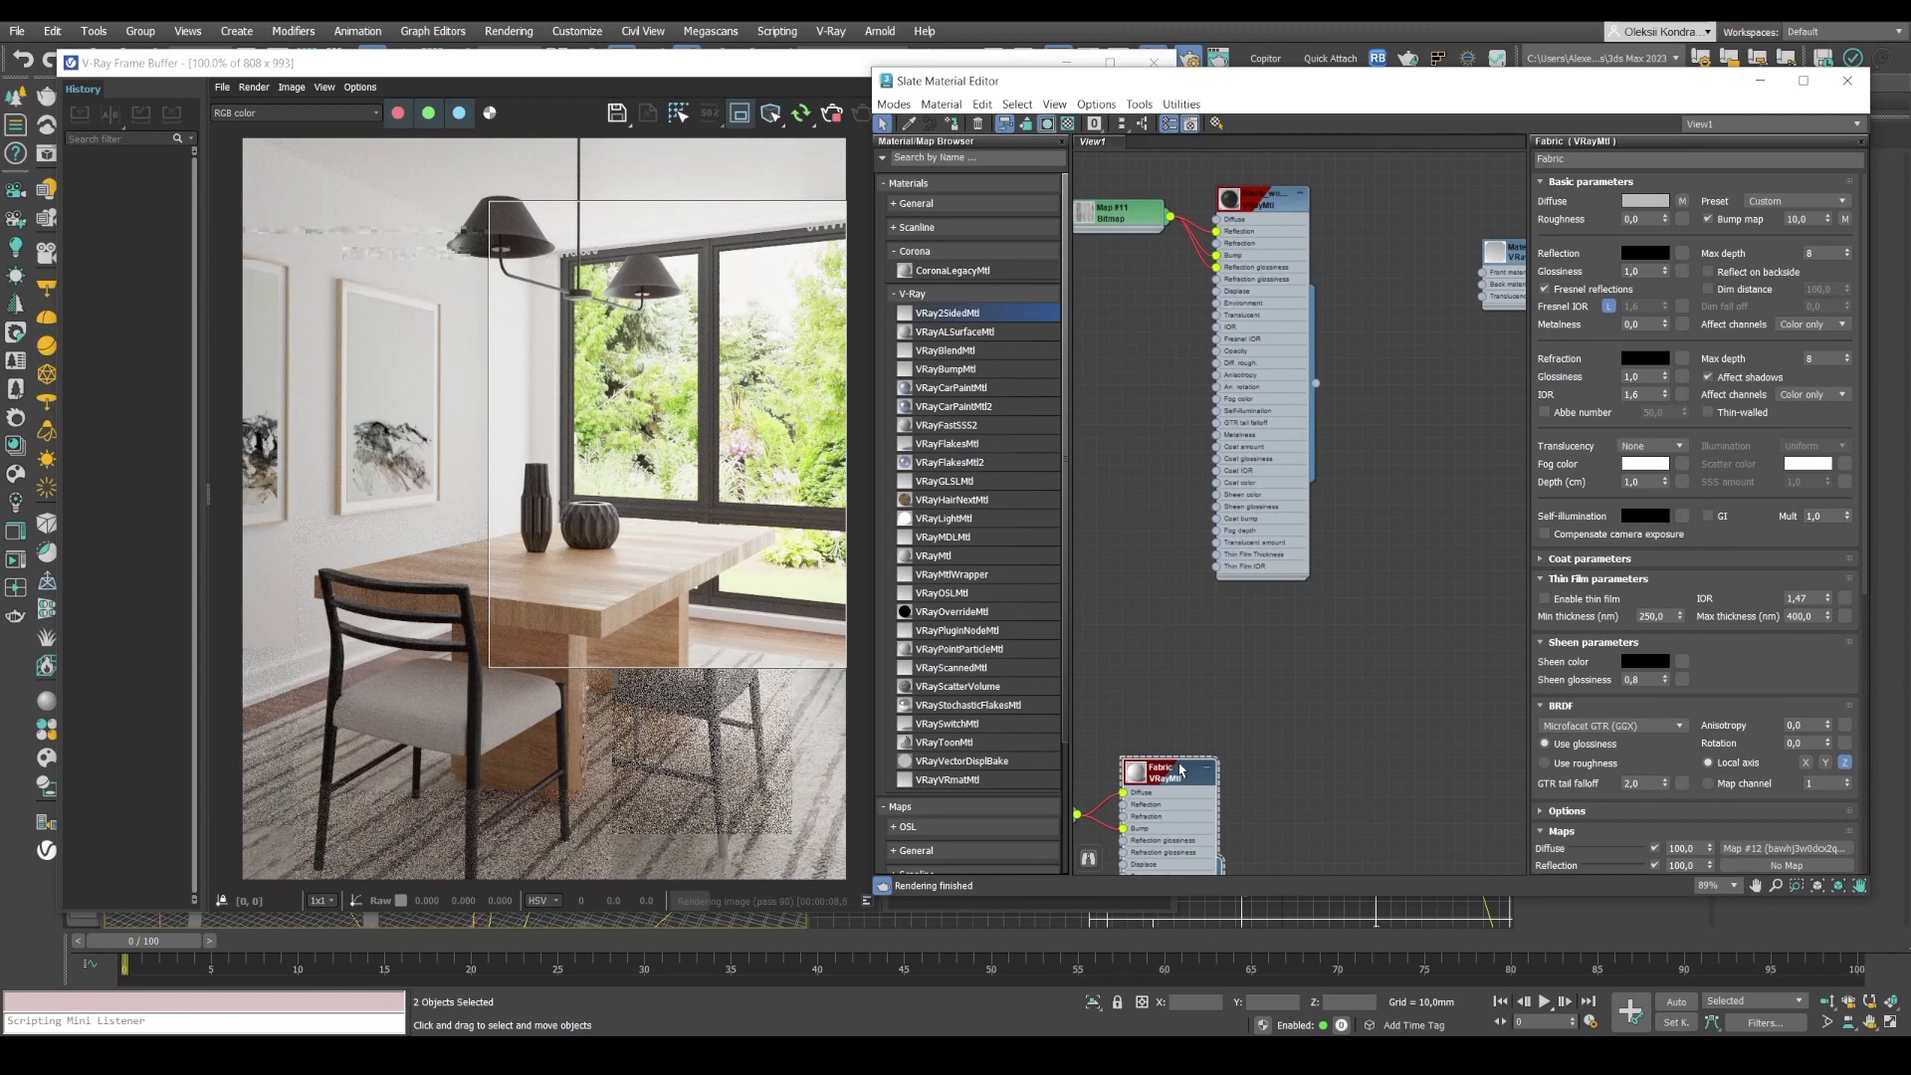
scroll(1180, 769, "down", 2)
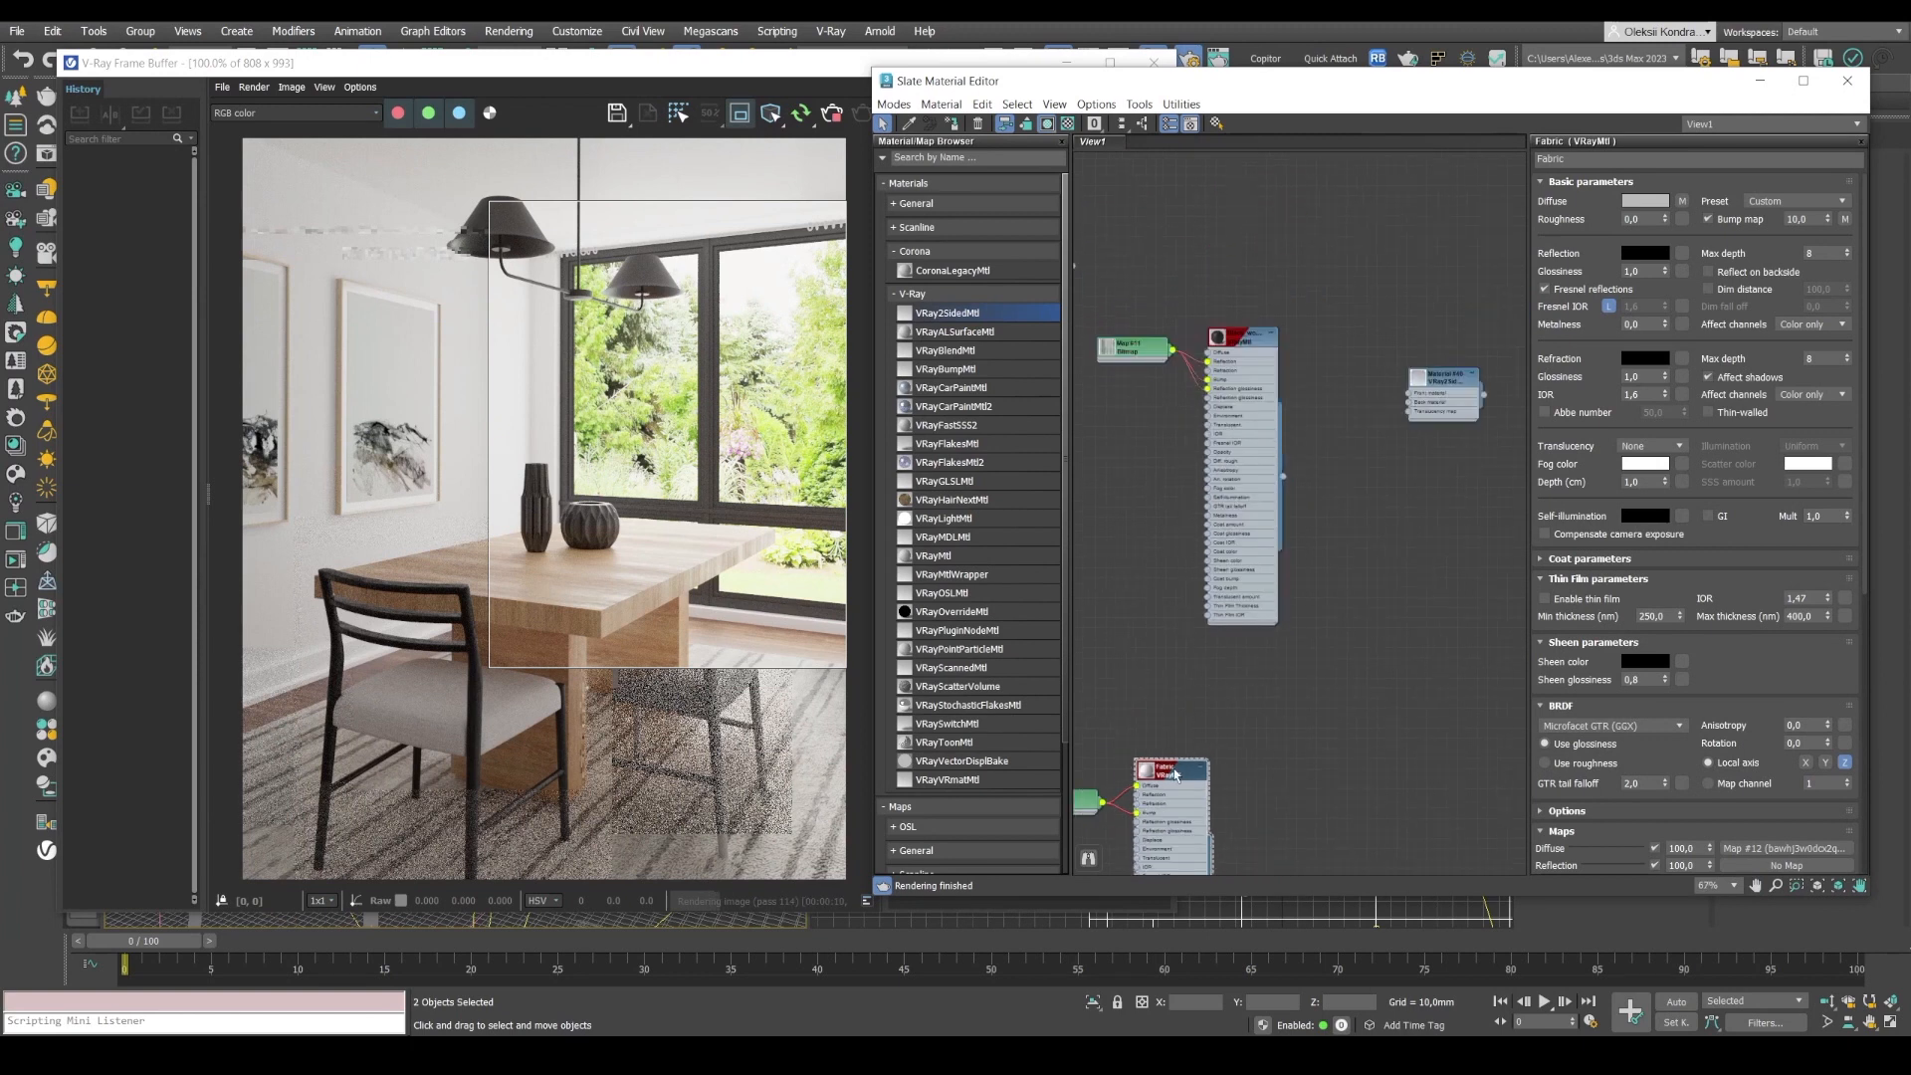
middle_click_drag(1175, 775, 1205, 639)
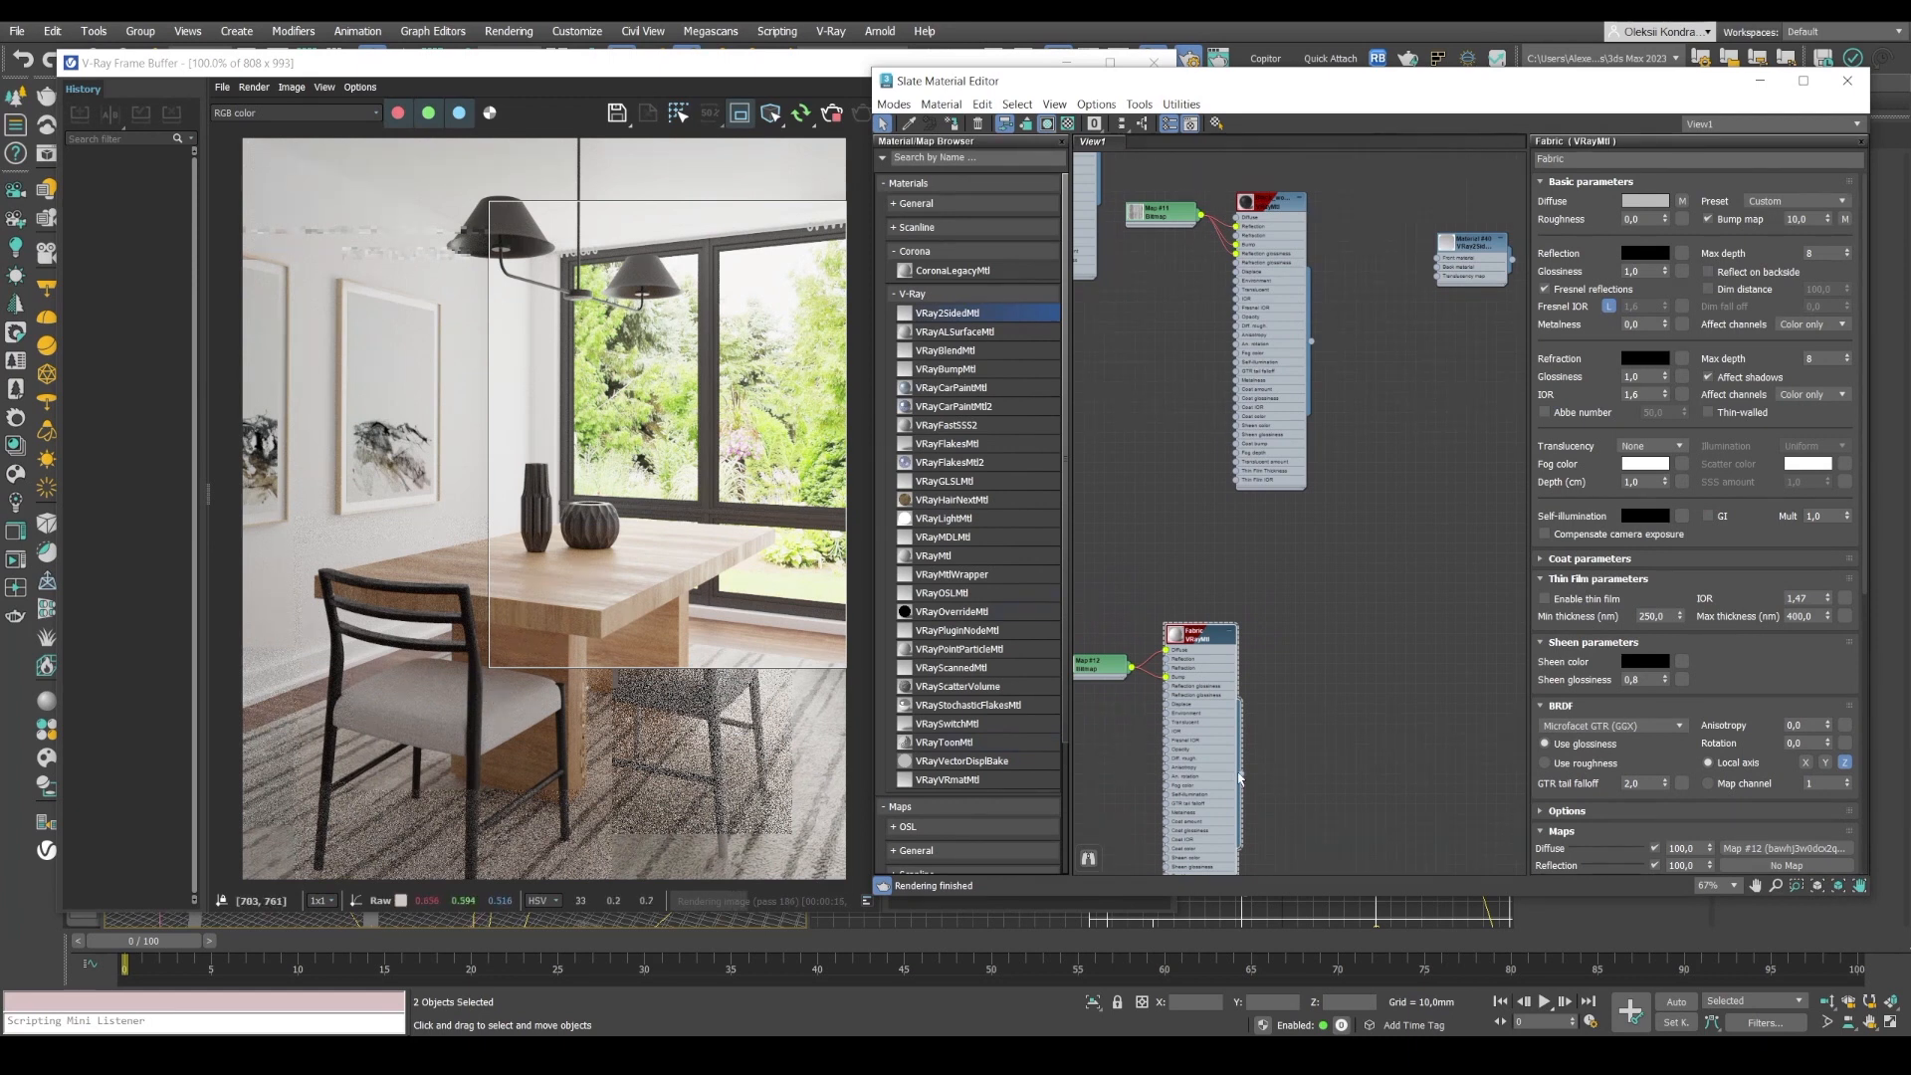
left_click_drag(1242, 782, 1440, 262)
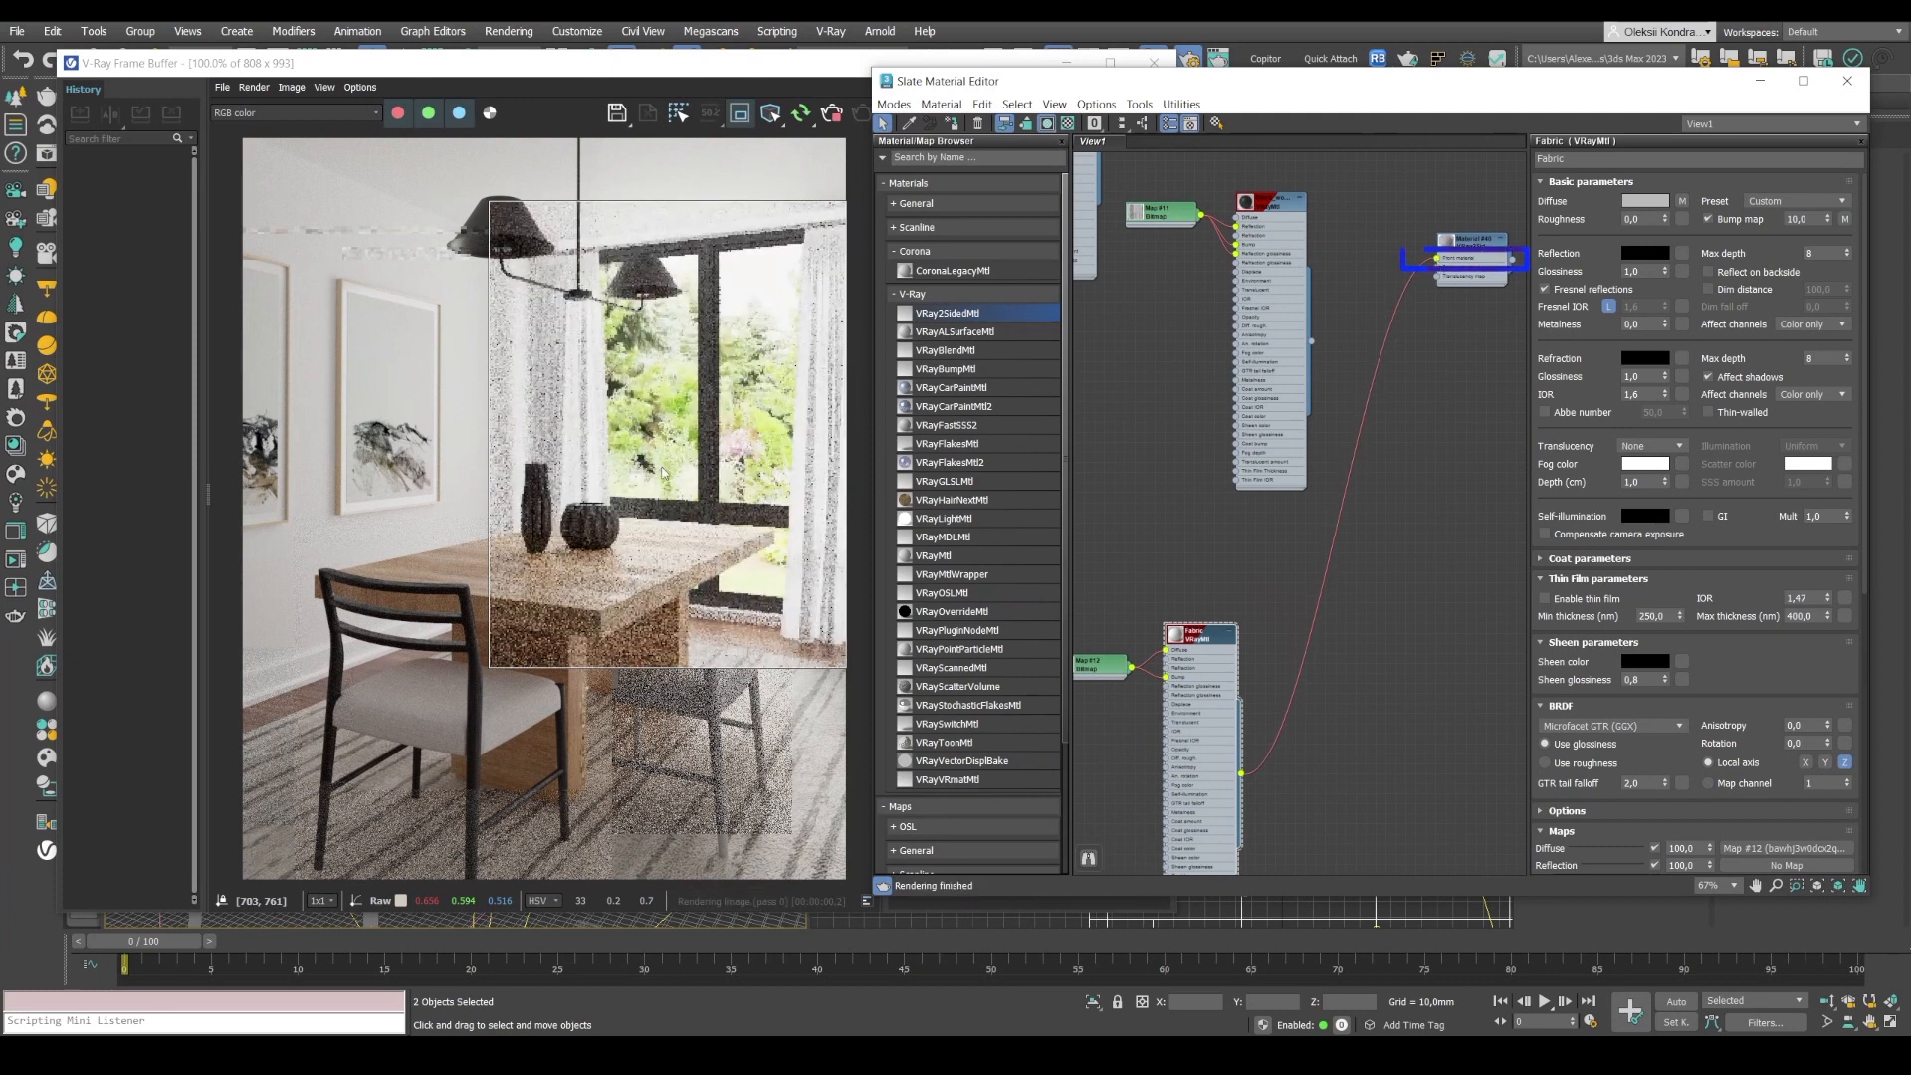
scroll(826, 518, "up", 2)
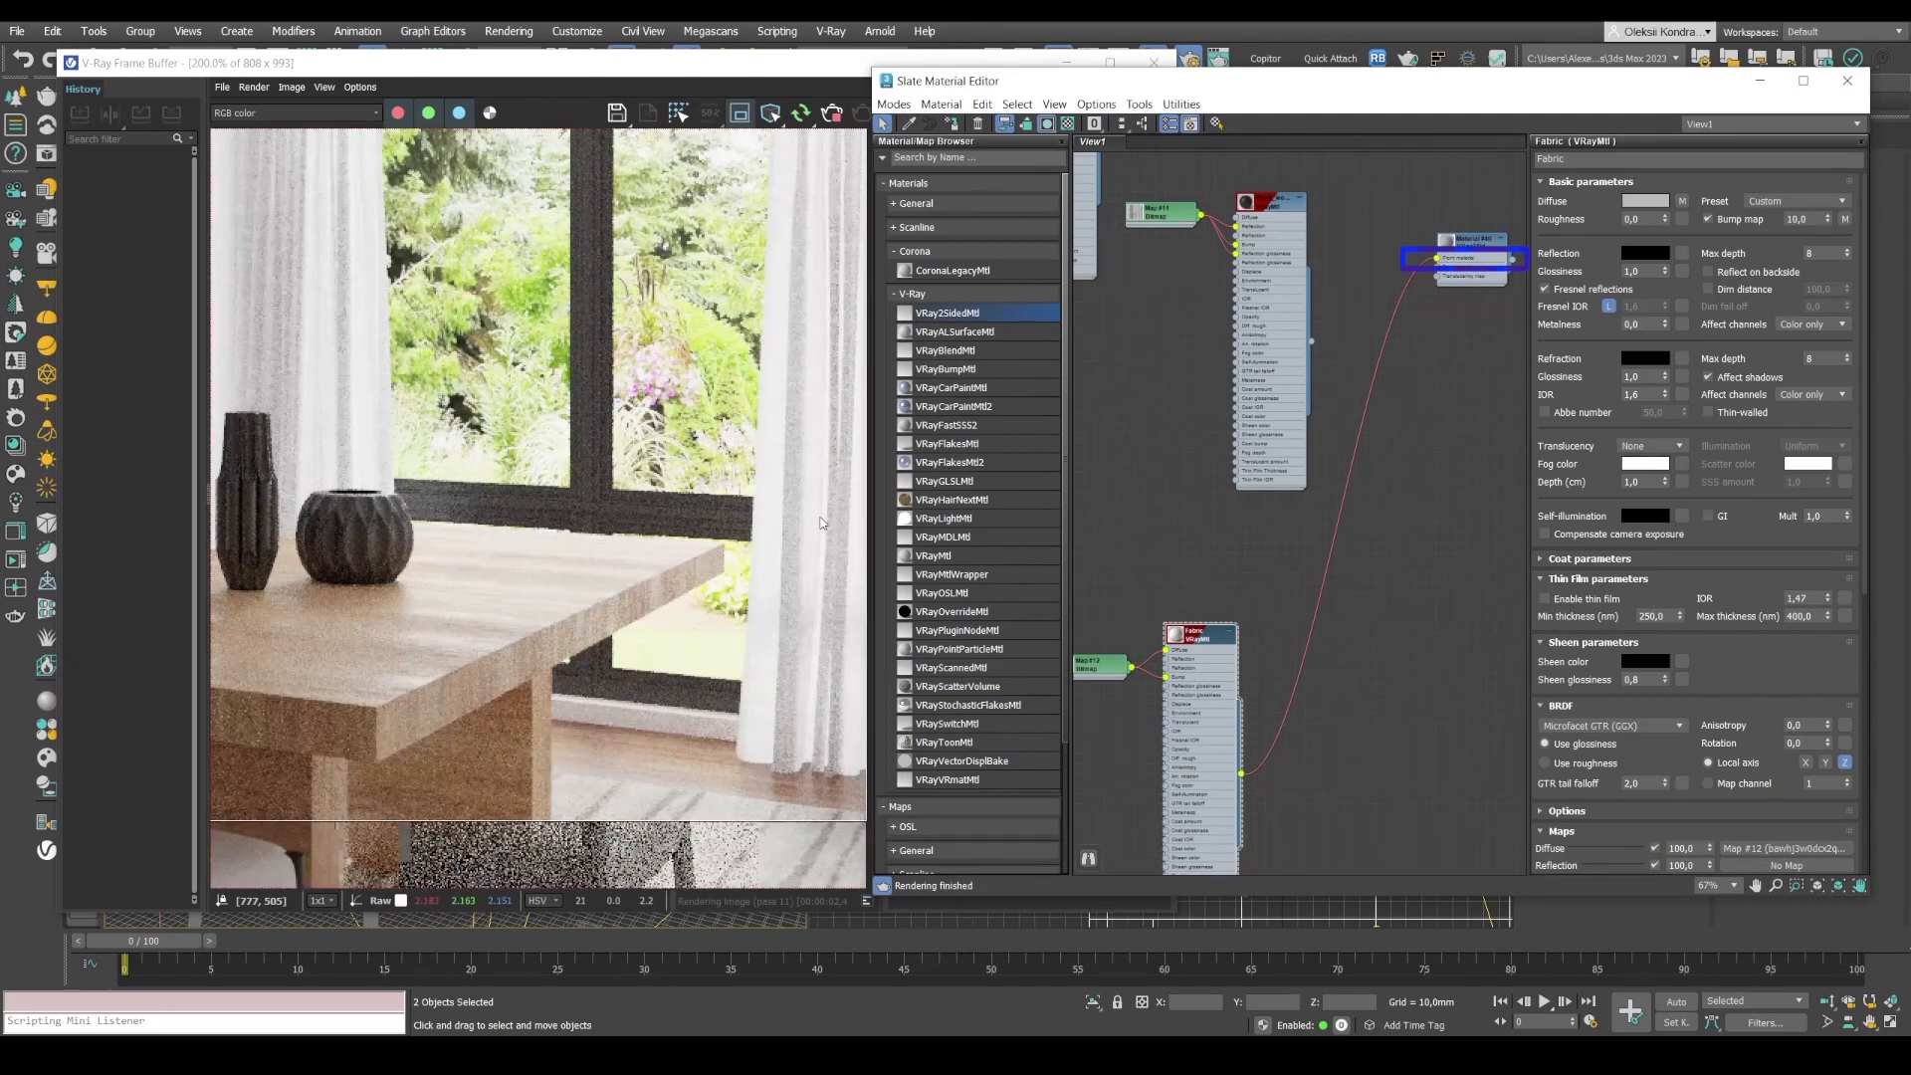
Compare the rendered curtains with Multiply by front diffuse on and off in the VRay2SidedMtl, leaving the option enabled.
scroll(821, 522, "down", 2)
scroll(856, 408, "up", 2)
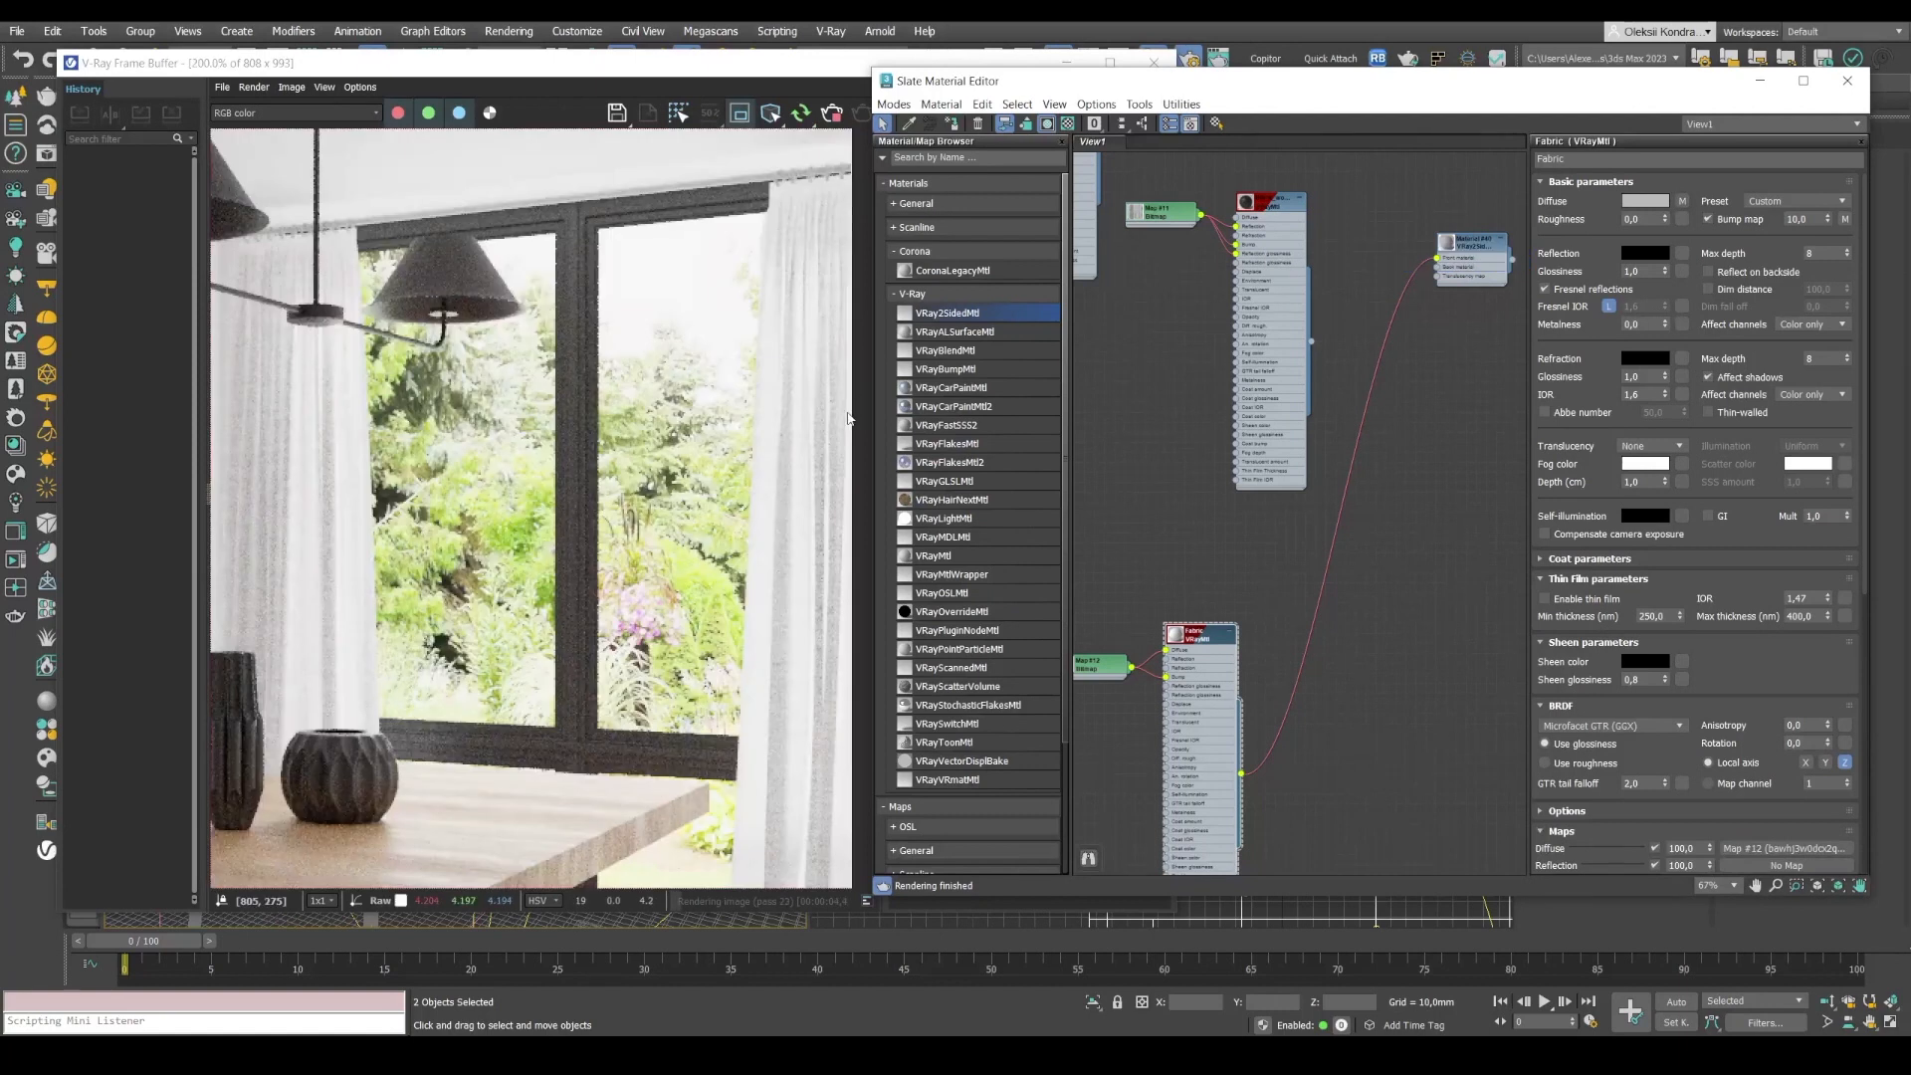
scroll(849, 418, "down", 2)
scroll(857, 533, "up", 2)
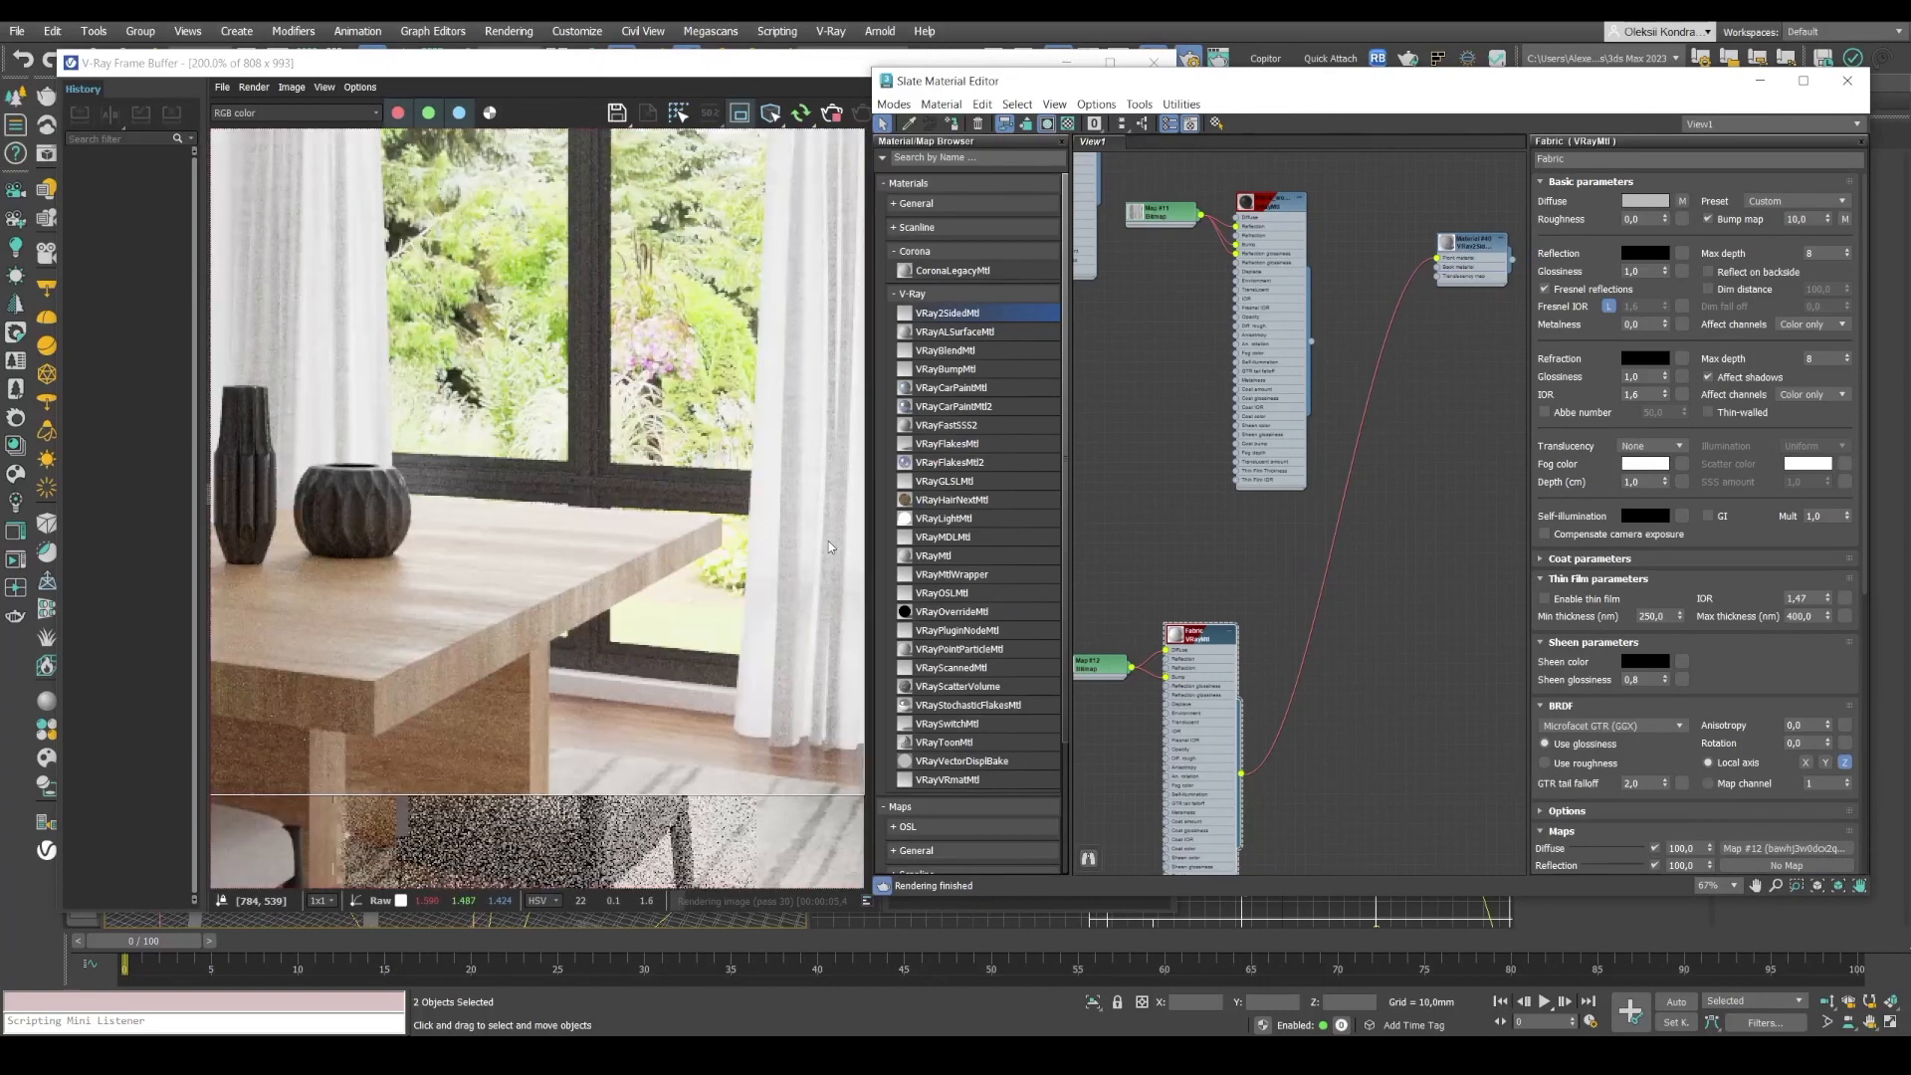
double_click(1483, 249)
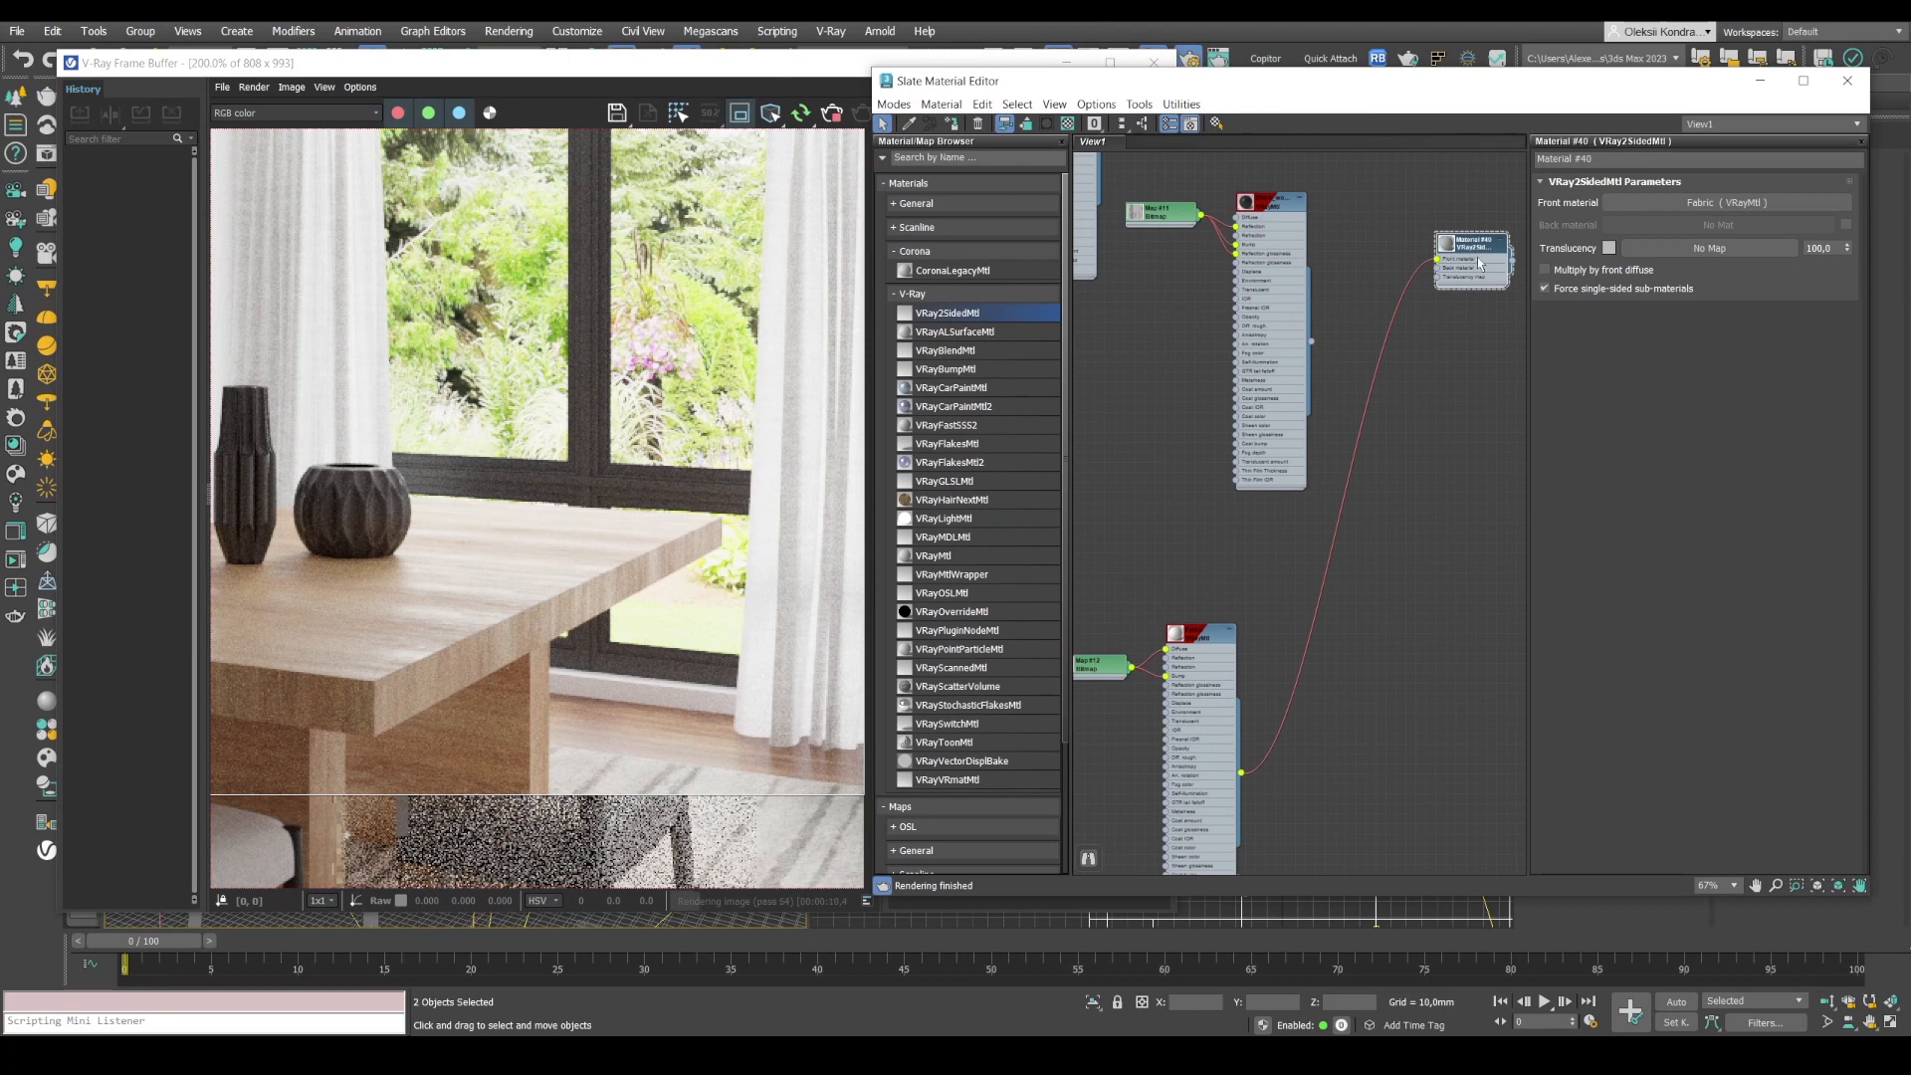
left_click(1544, 270)
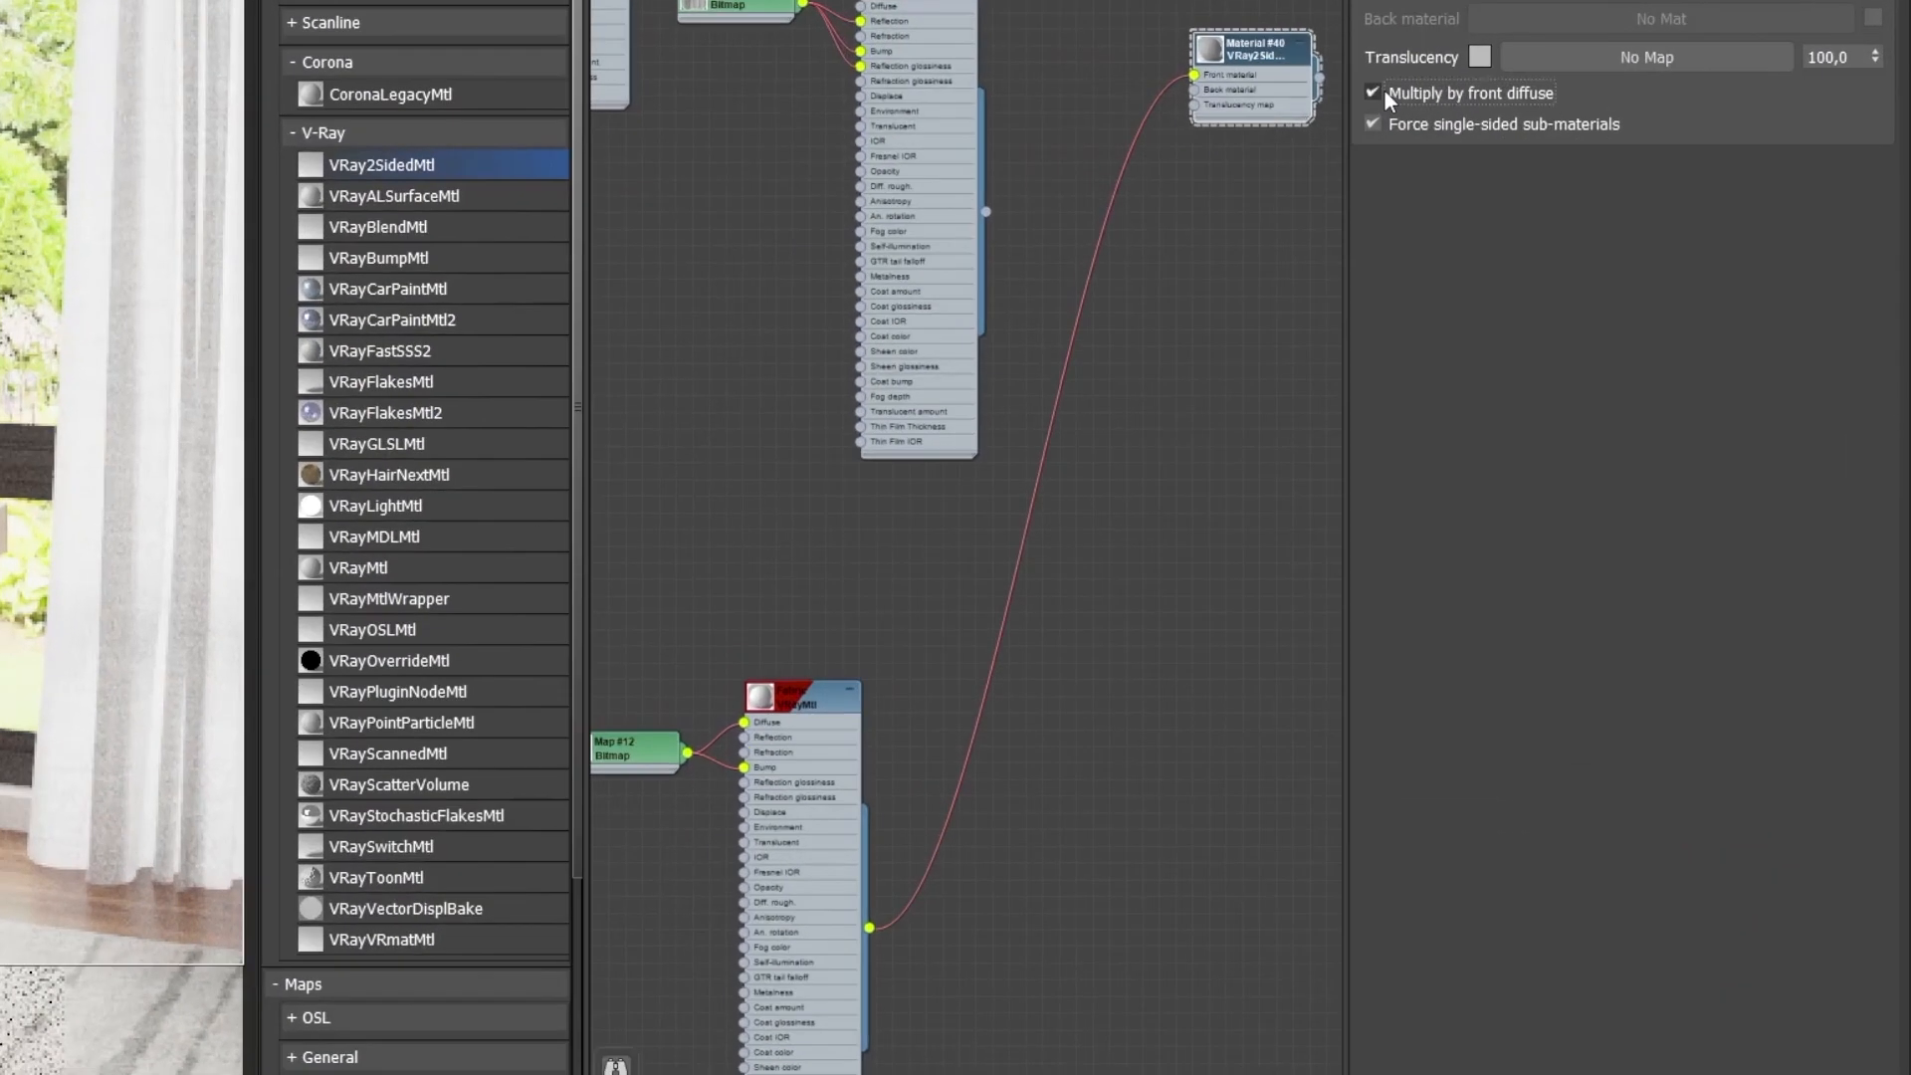
left_click(1447, 98)
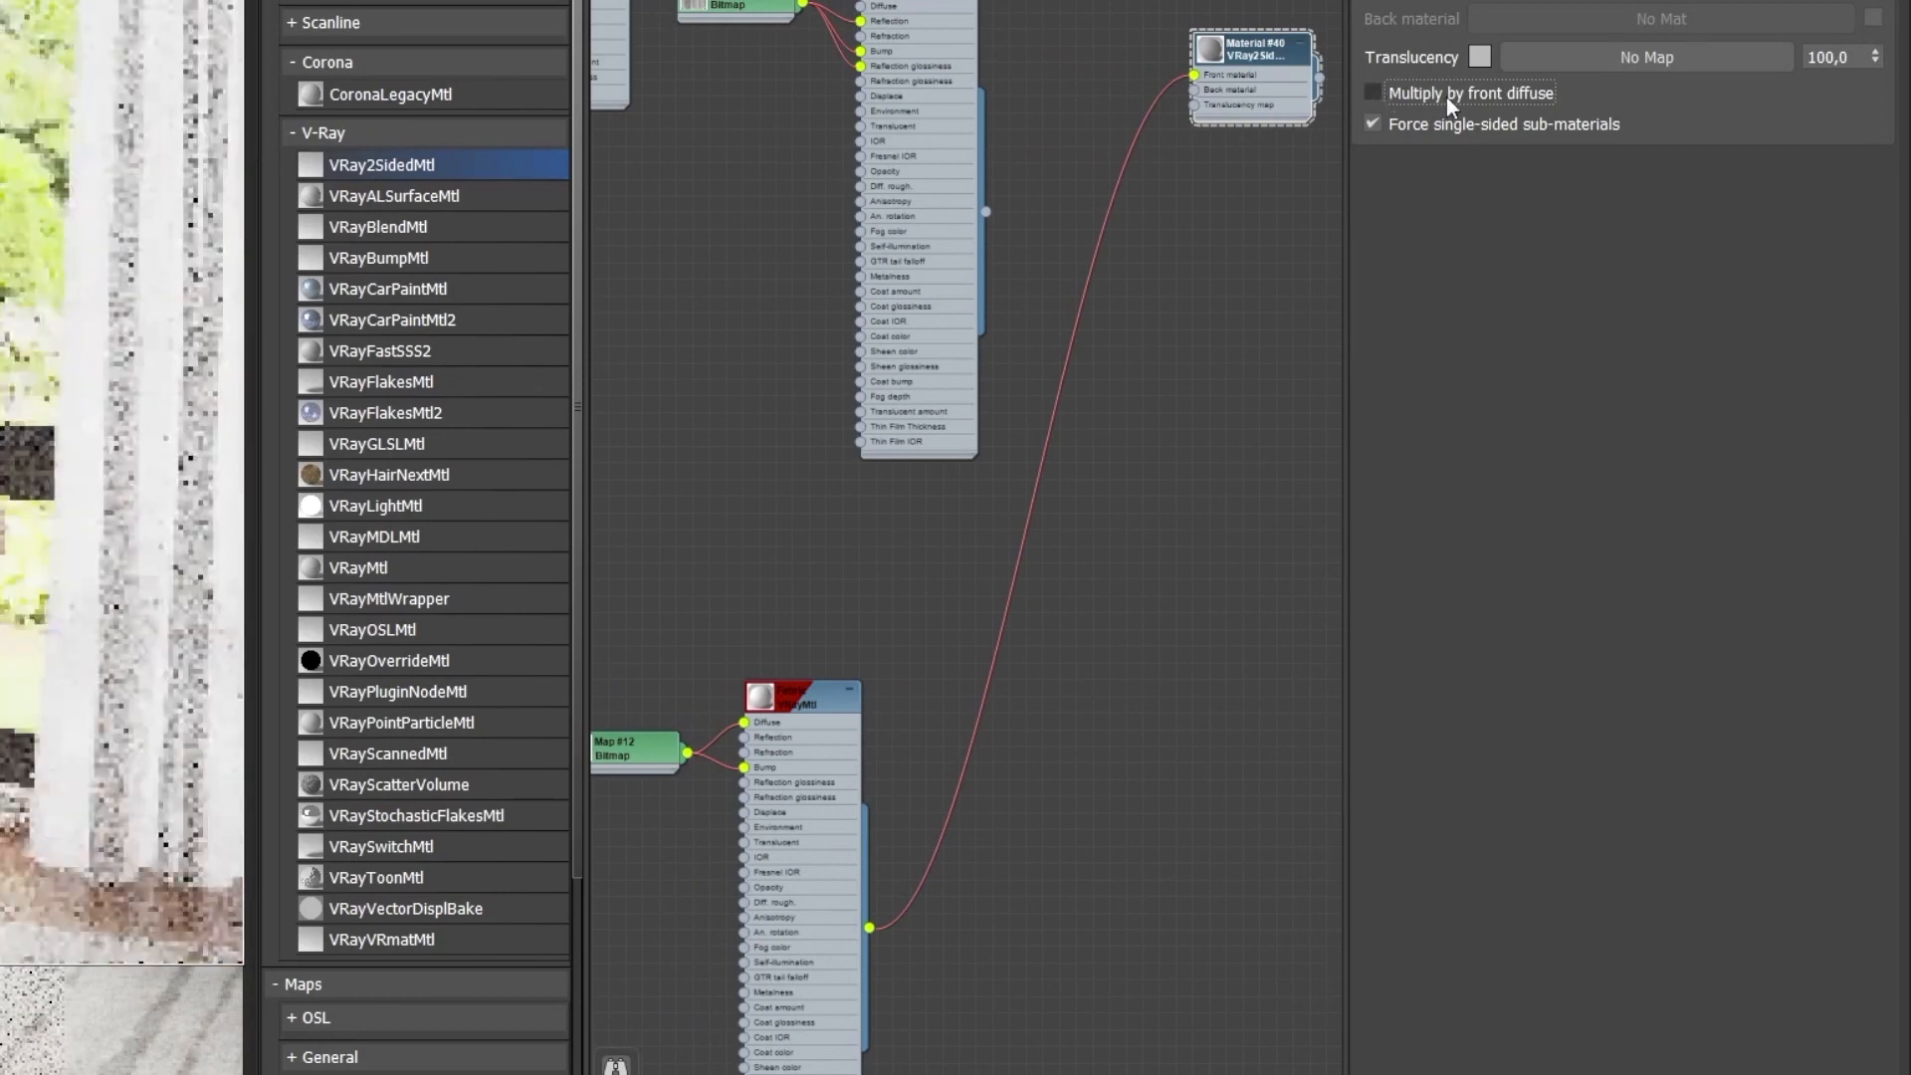
left_click(1447, 98)
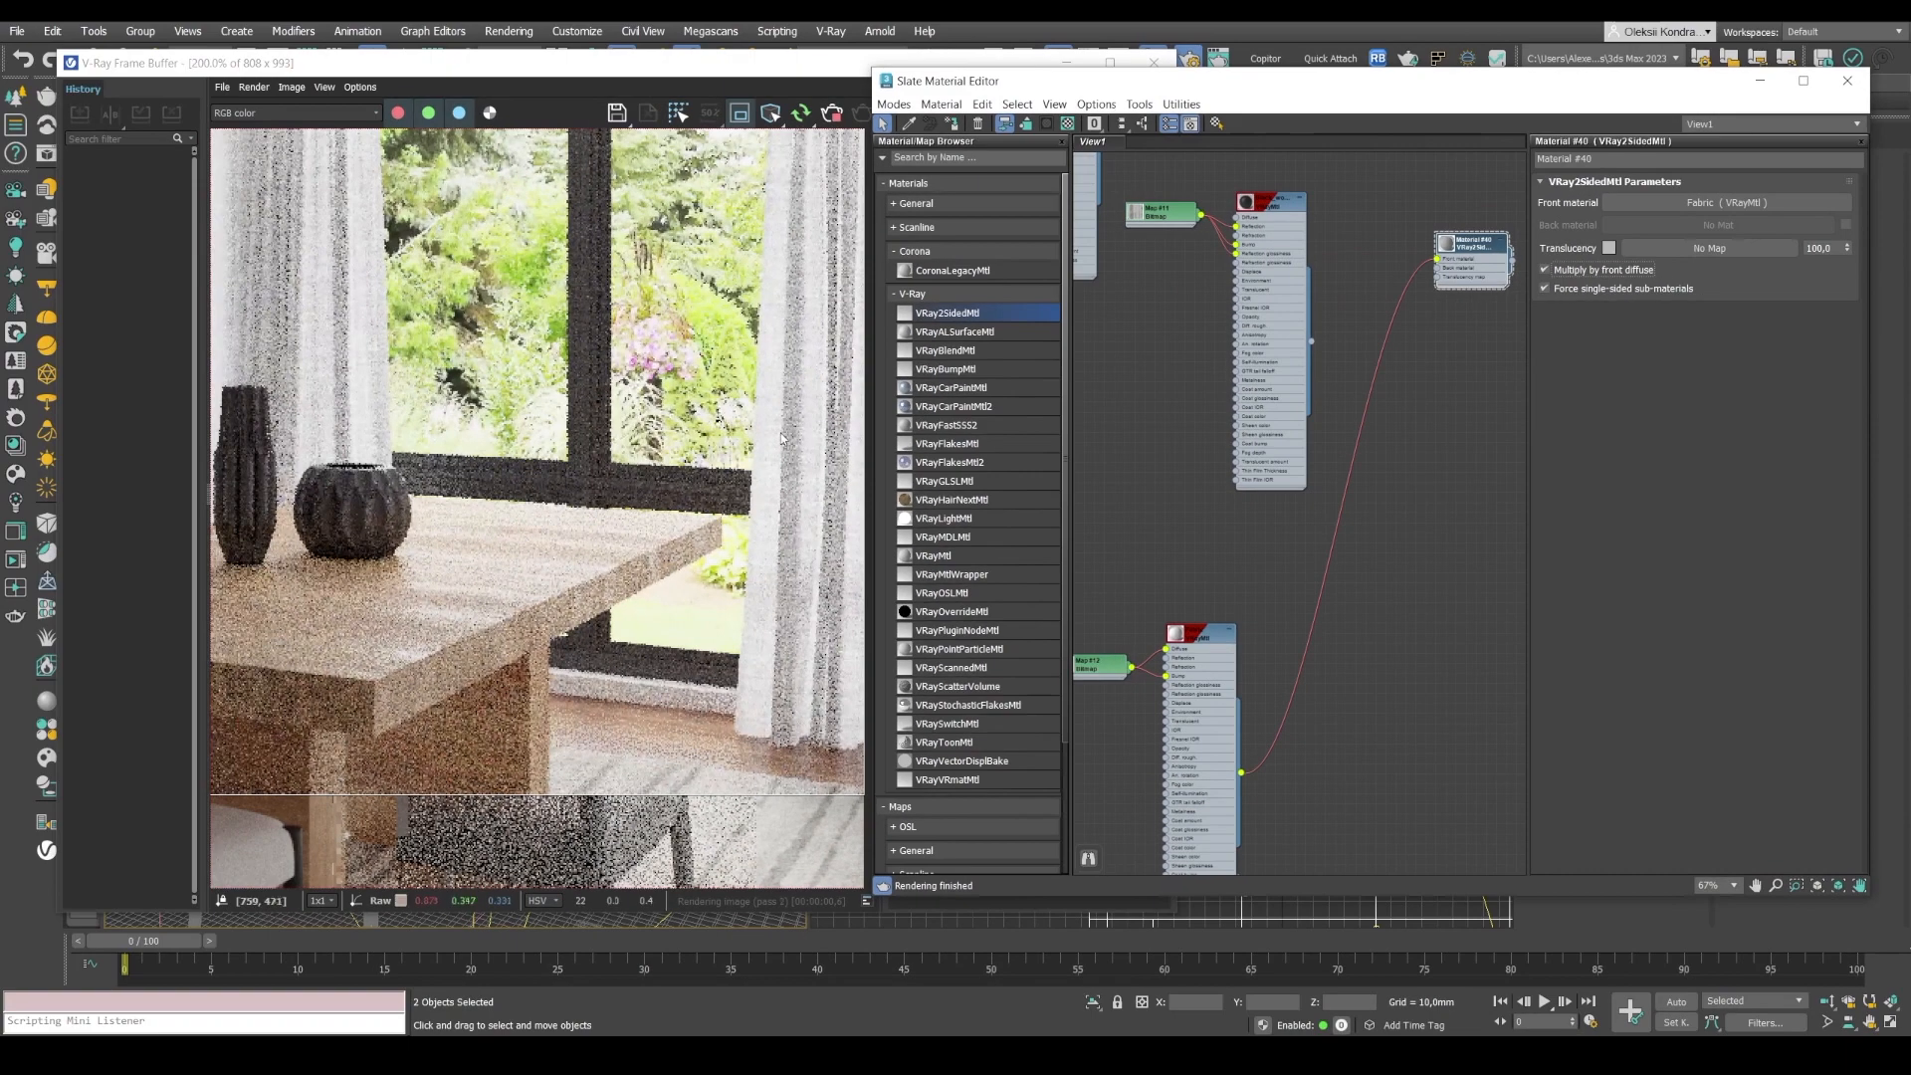
middle_click_drag(357, 506, 337, 744)
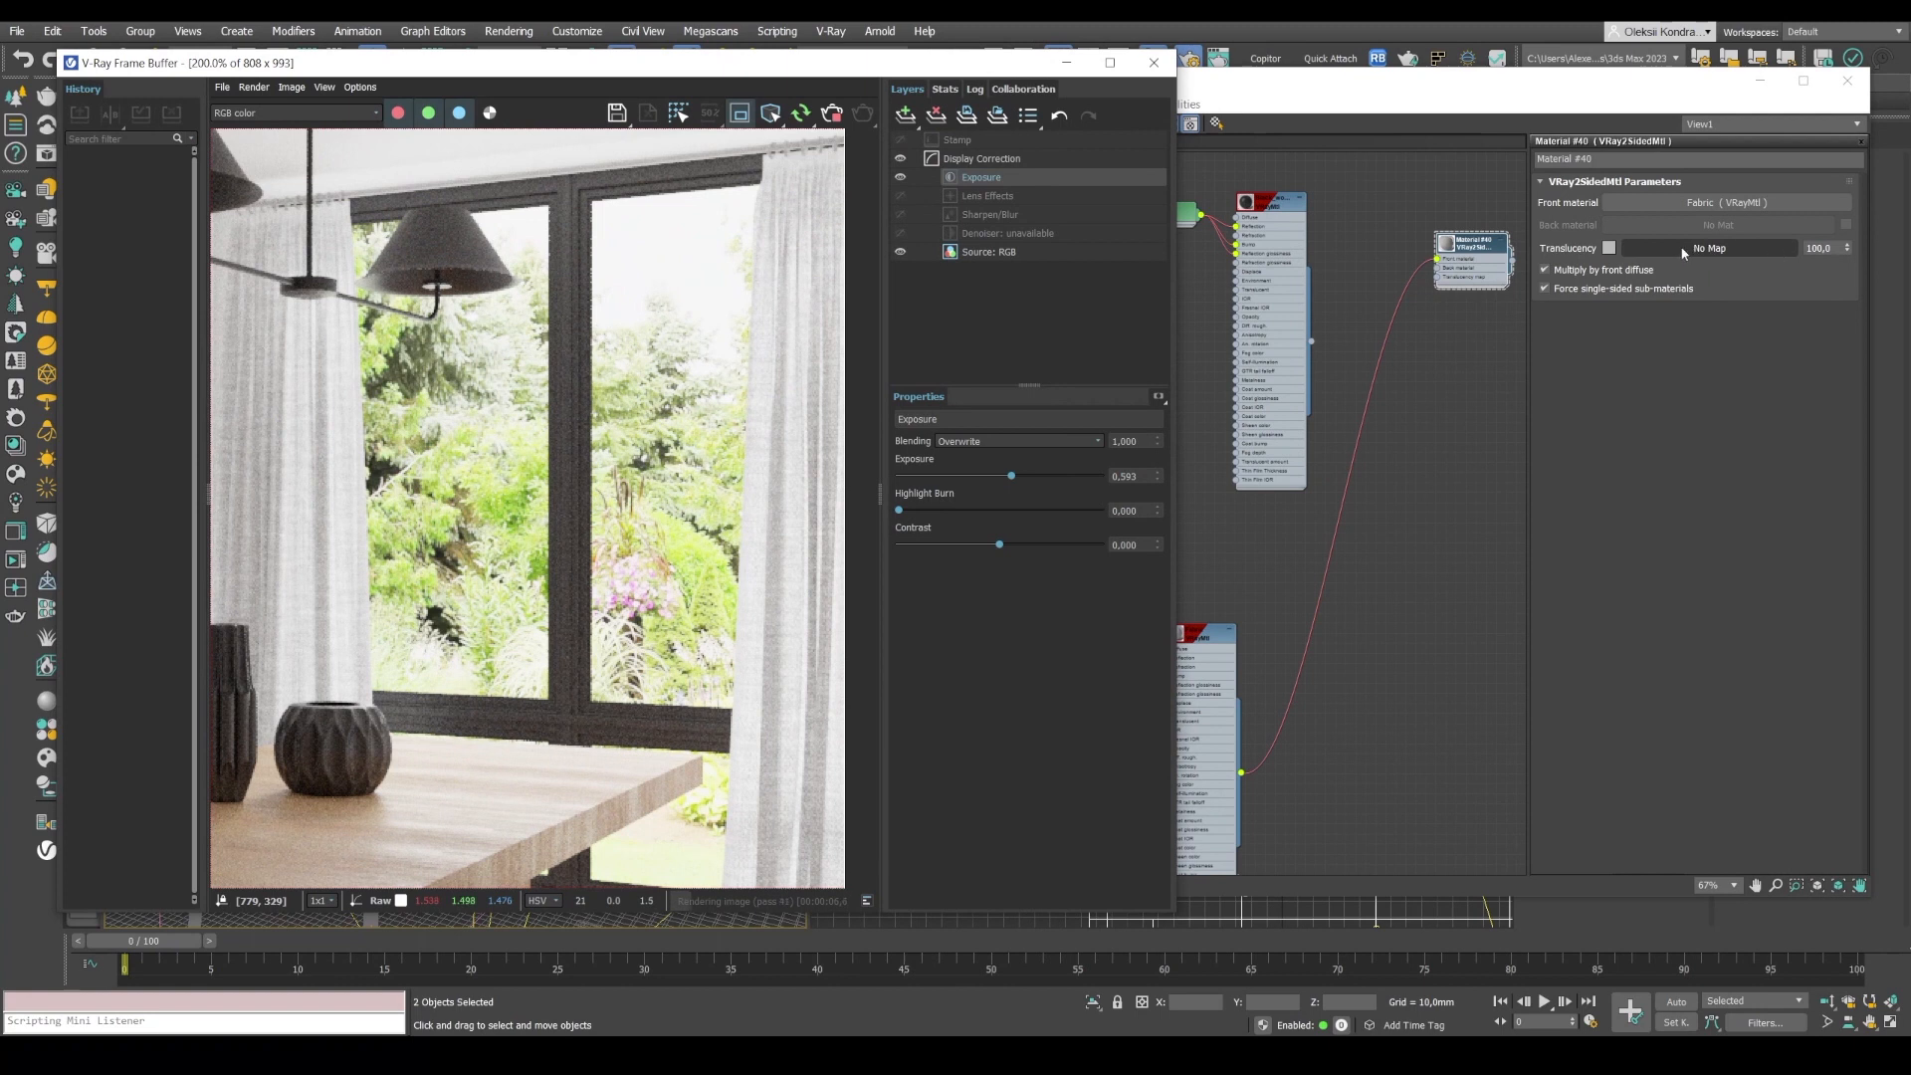
Duplicate the Fabric material's Bitmap node and place the copy beside the VRay2SidedMtl node.
left_click(1386, 511)
scroll(1385, 512, "down", 3)
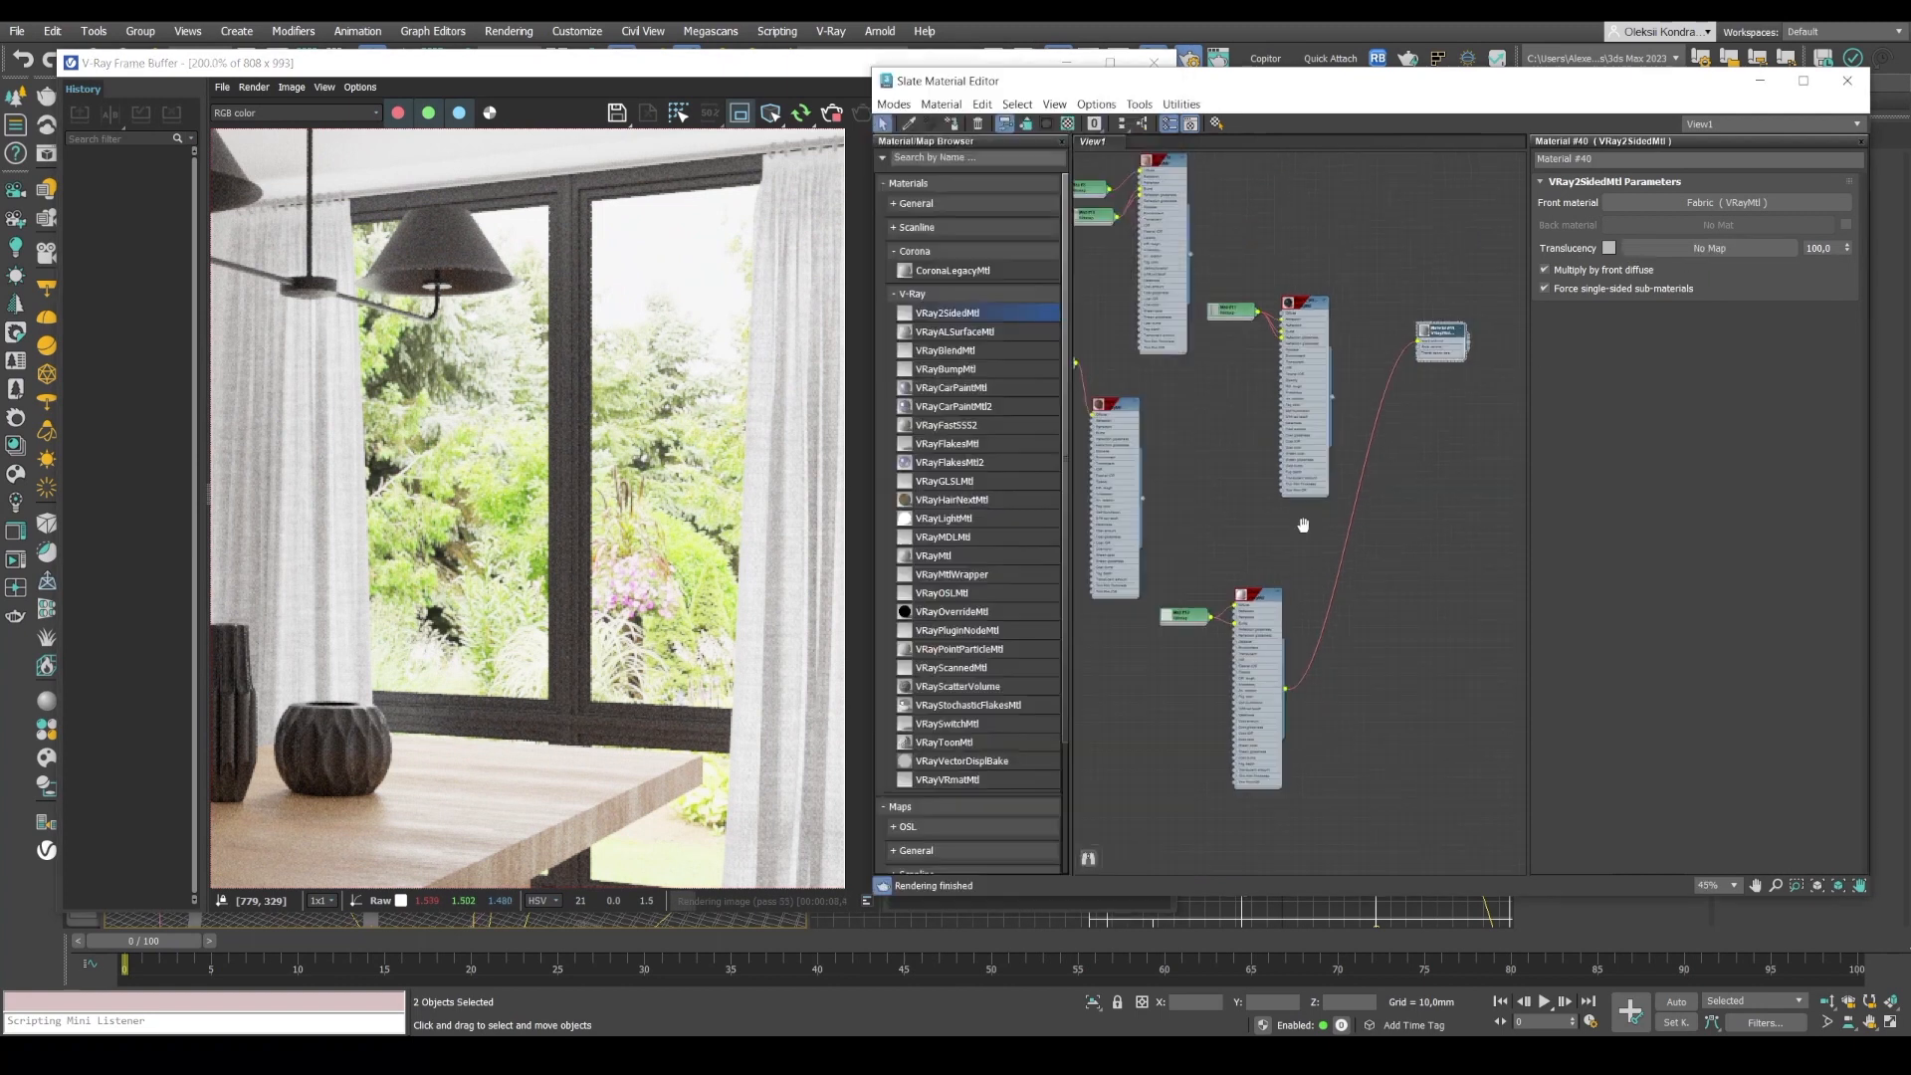
double_click(1187, 624)
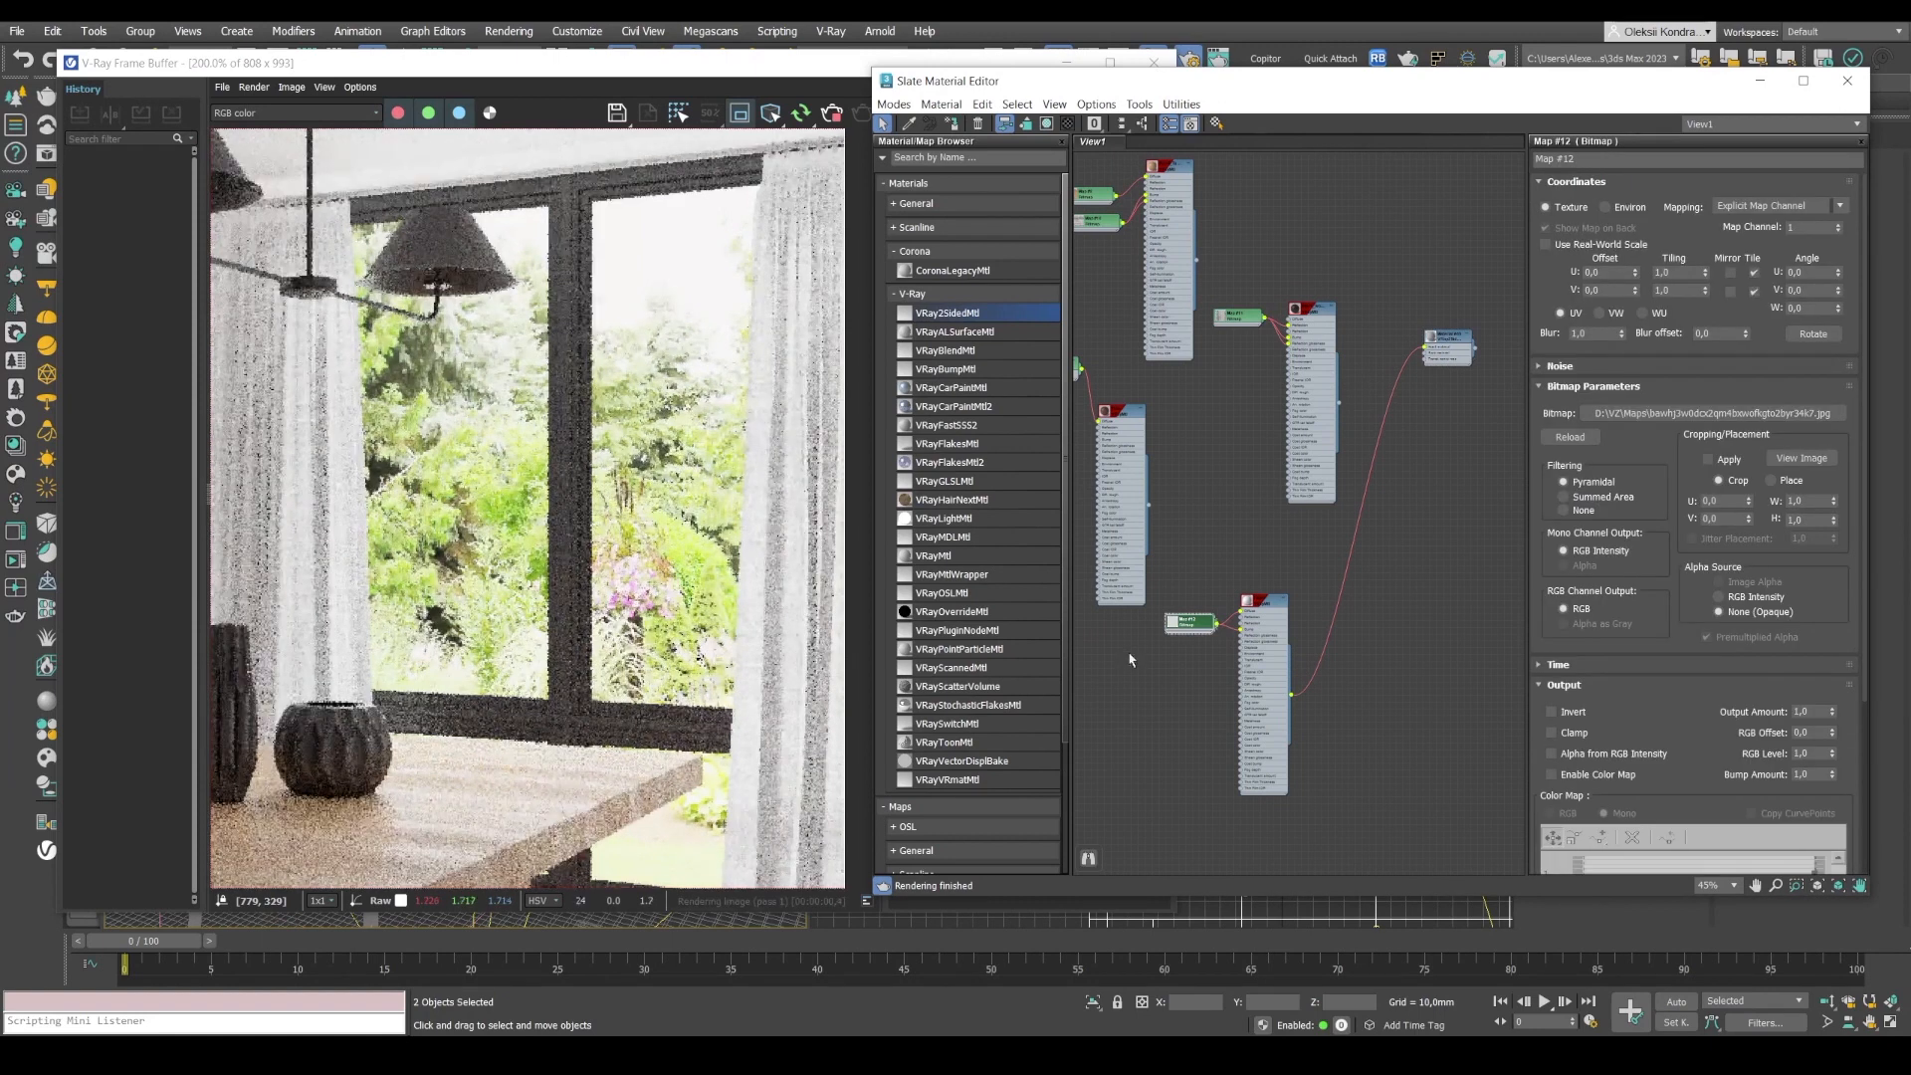
mouse_move(1190, 623)
left_mouse_down("shift")
mouse_move(1446, 498)
mouse_move(1384, 344)
left_mouse_up("shift")
double_click(1449, 336)
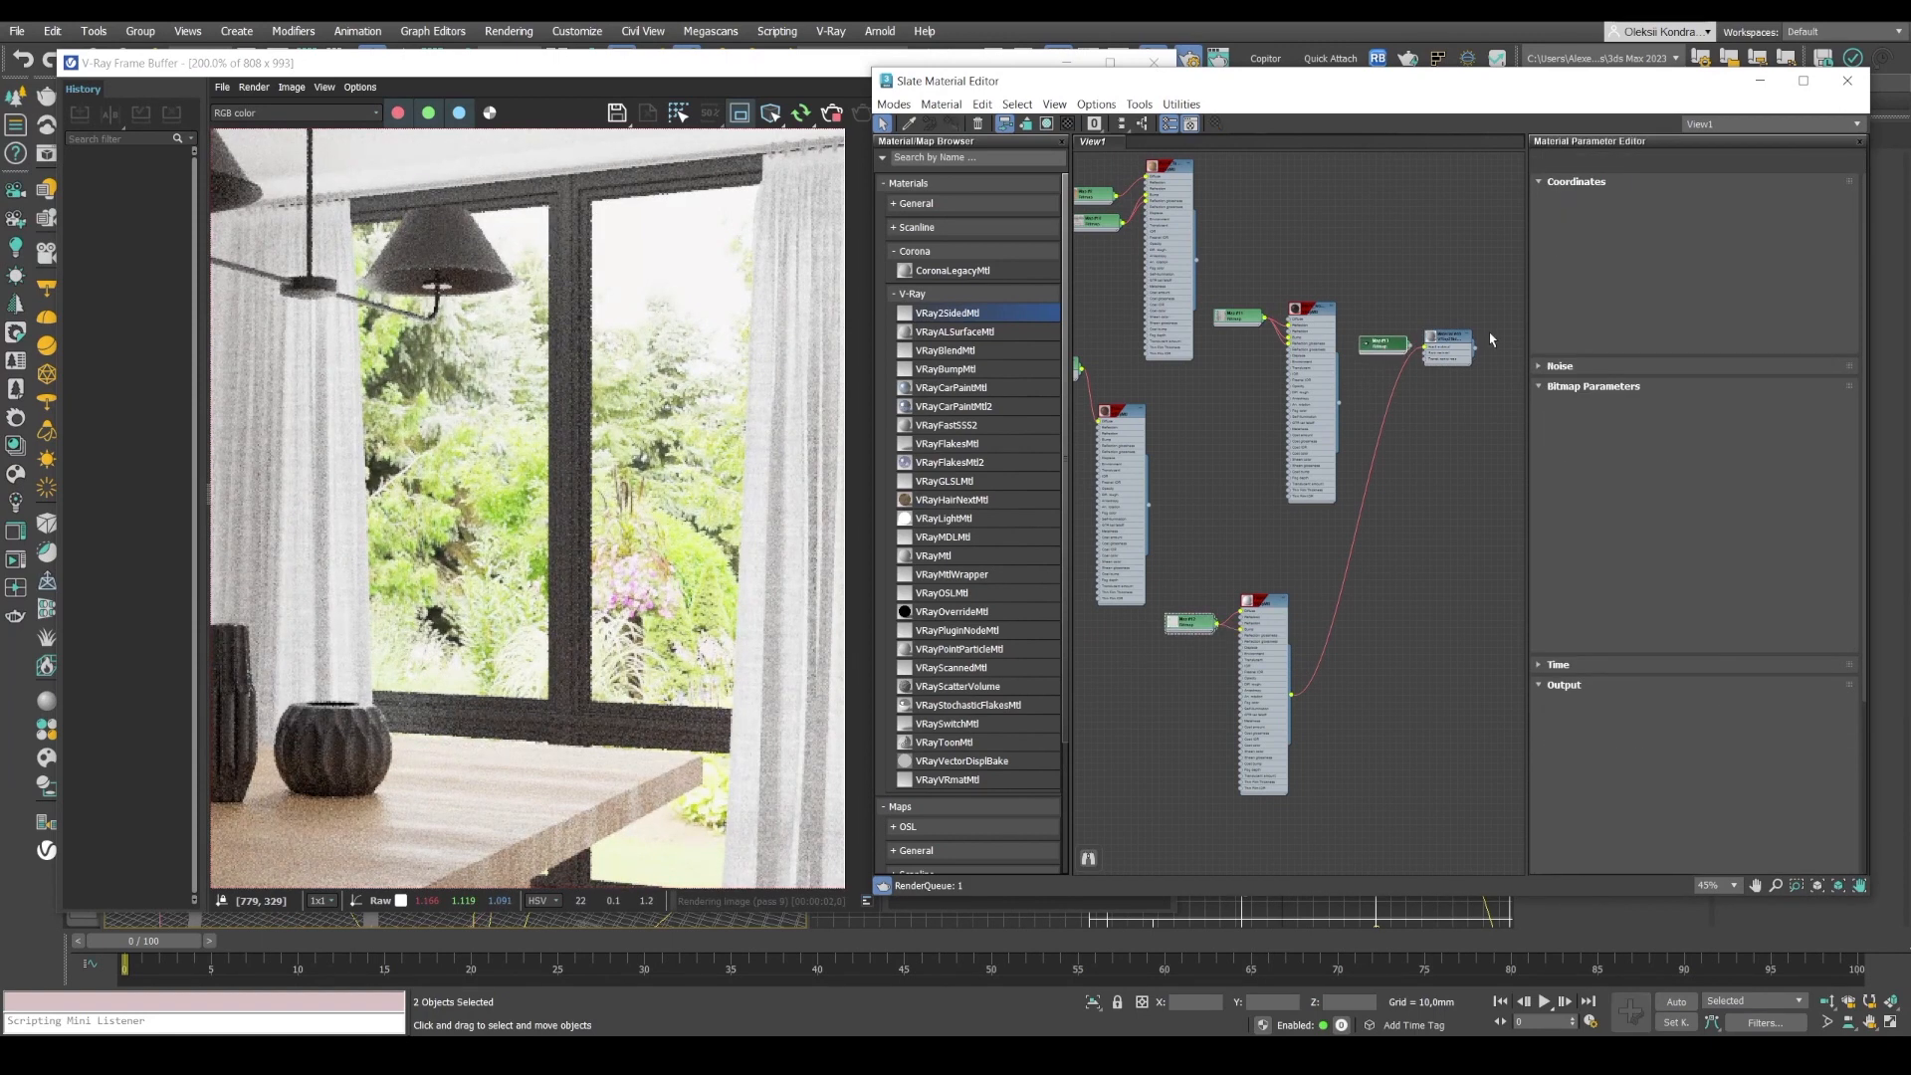
scroll(1491, 338, "up", 5)
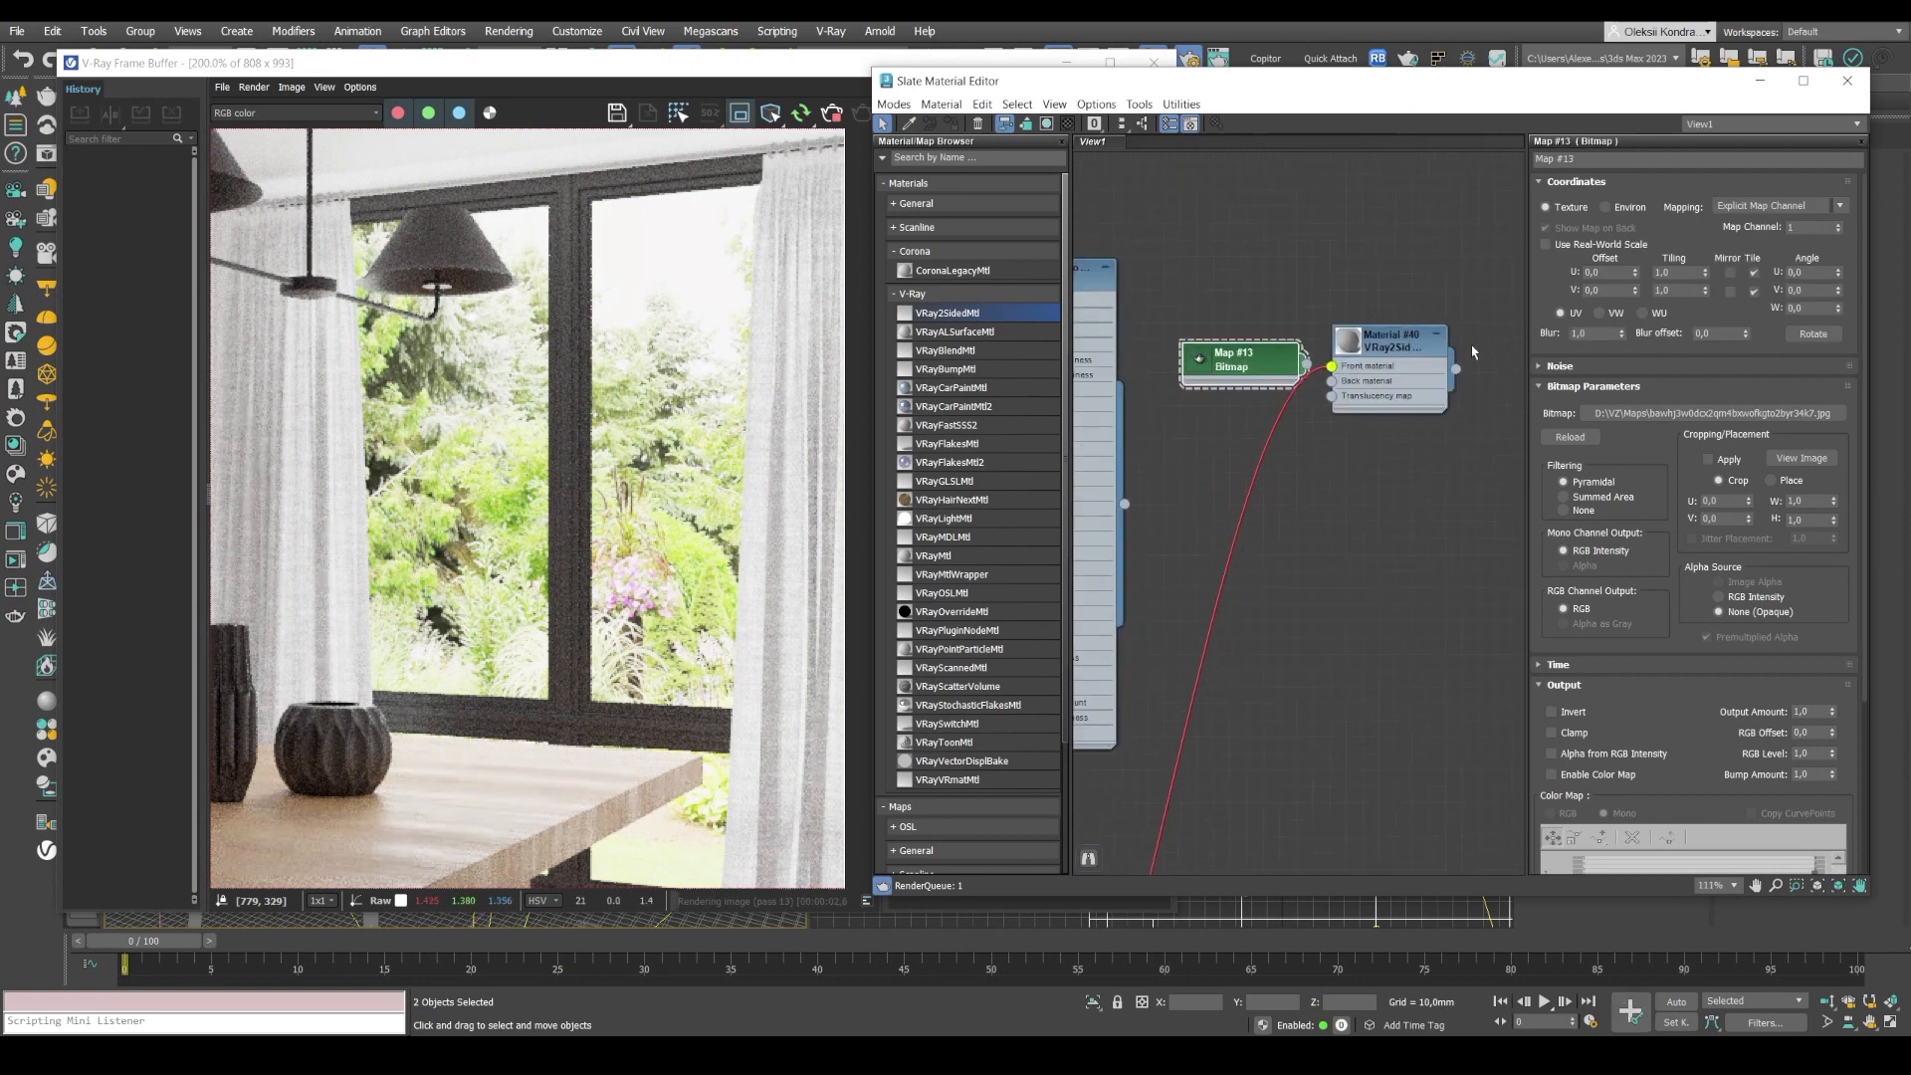
left_click_drag(1272, 361, 1234, 347)
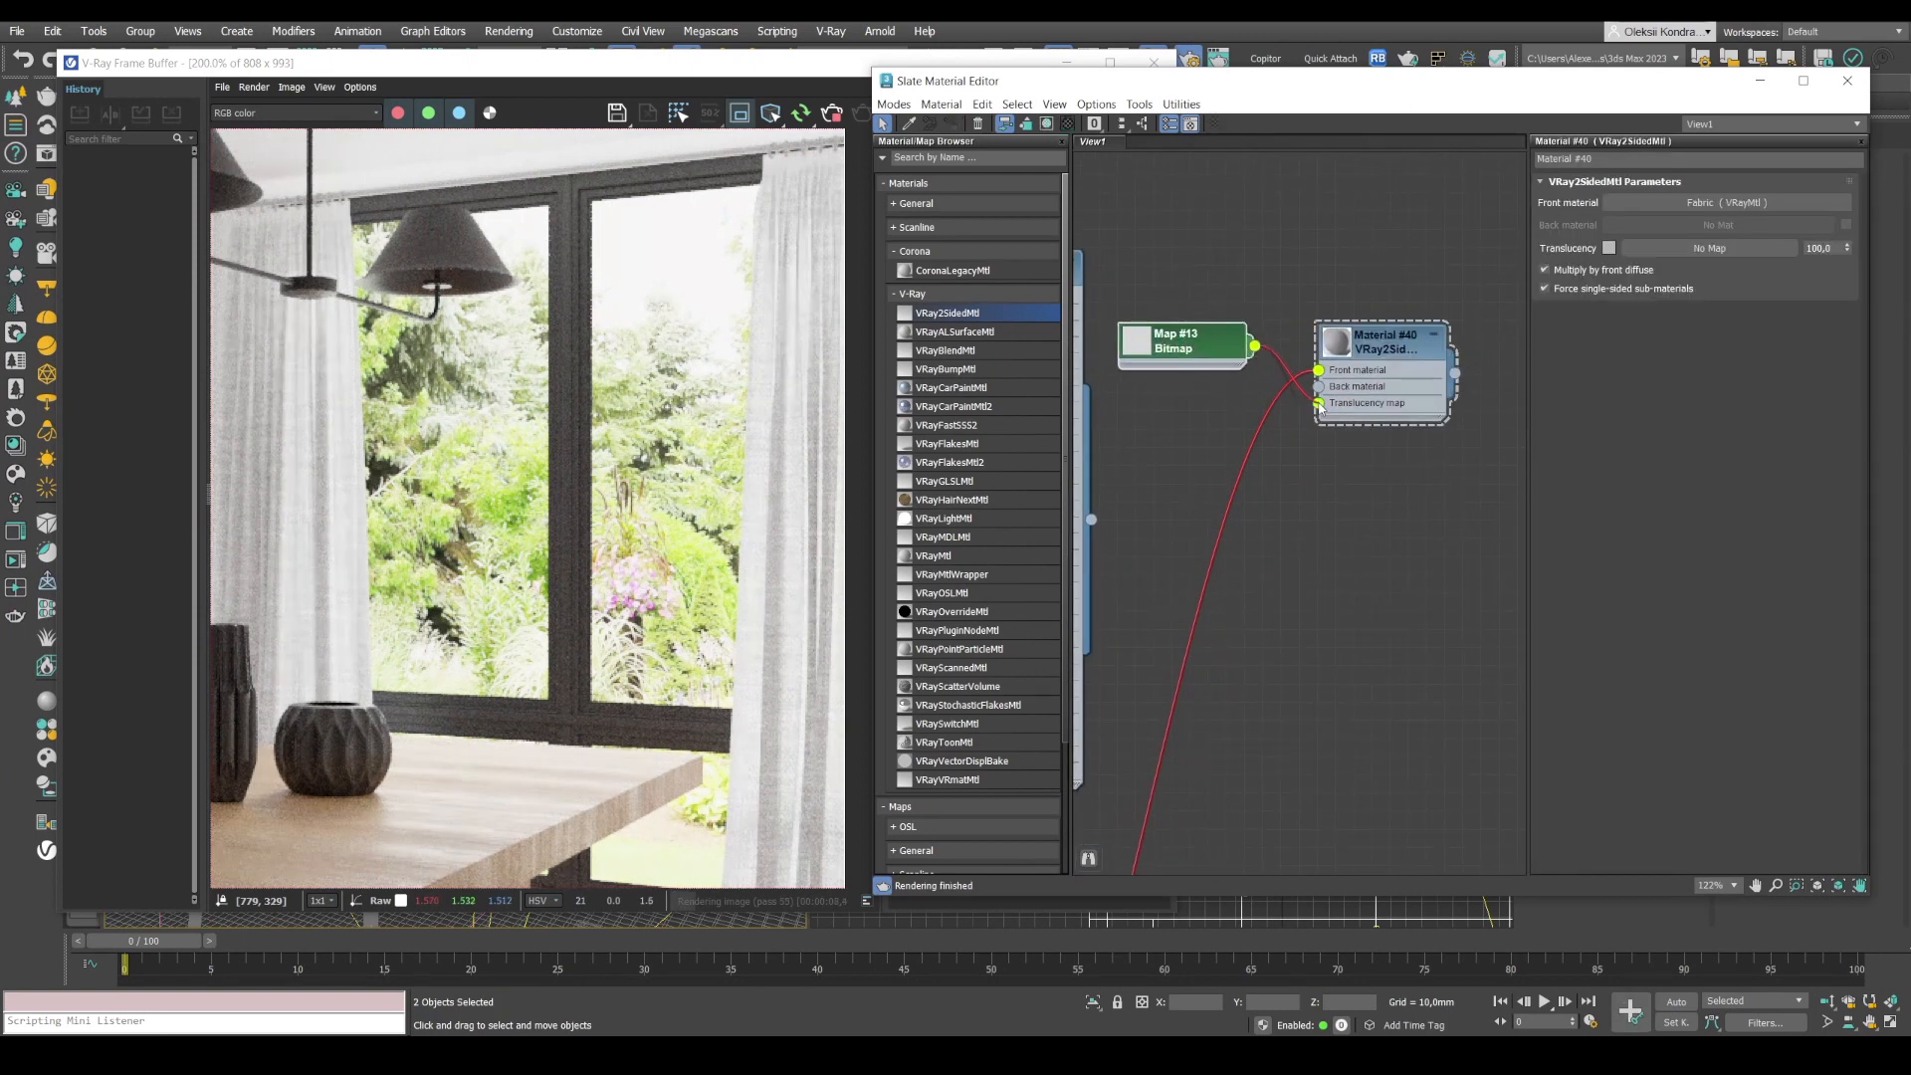
Connect the copied Bitmap to the Translucency map input of the VRay2SidedMtl and inspect the curtains up close in the render.
left_click_drag(1319, 407, 1319, 404)
scroll(786, 518, "down", 2)
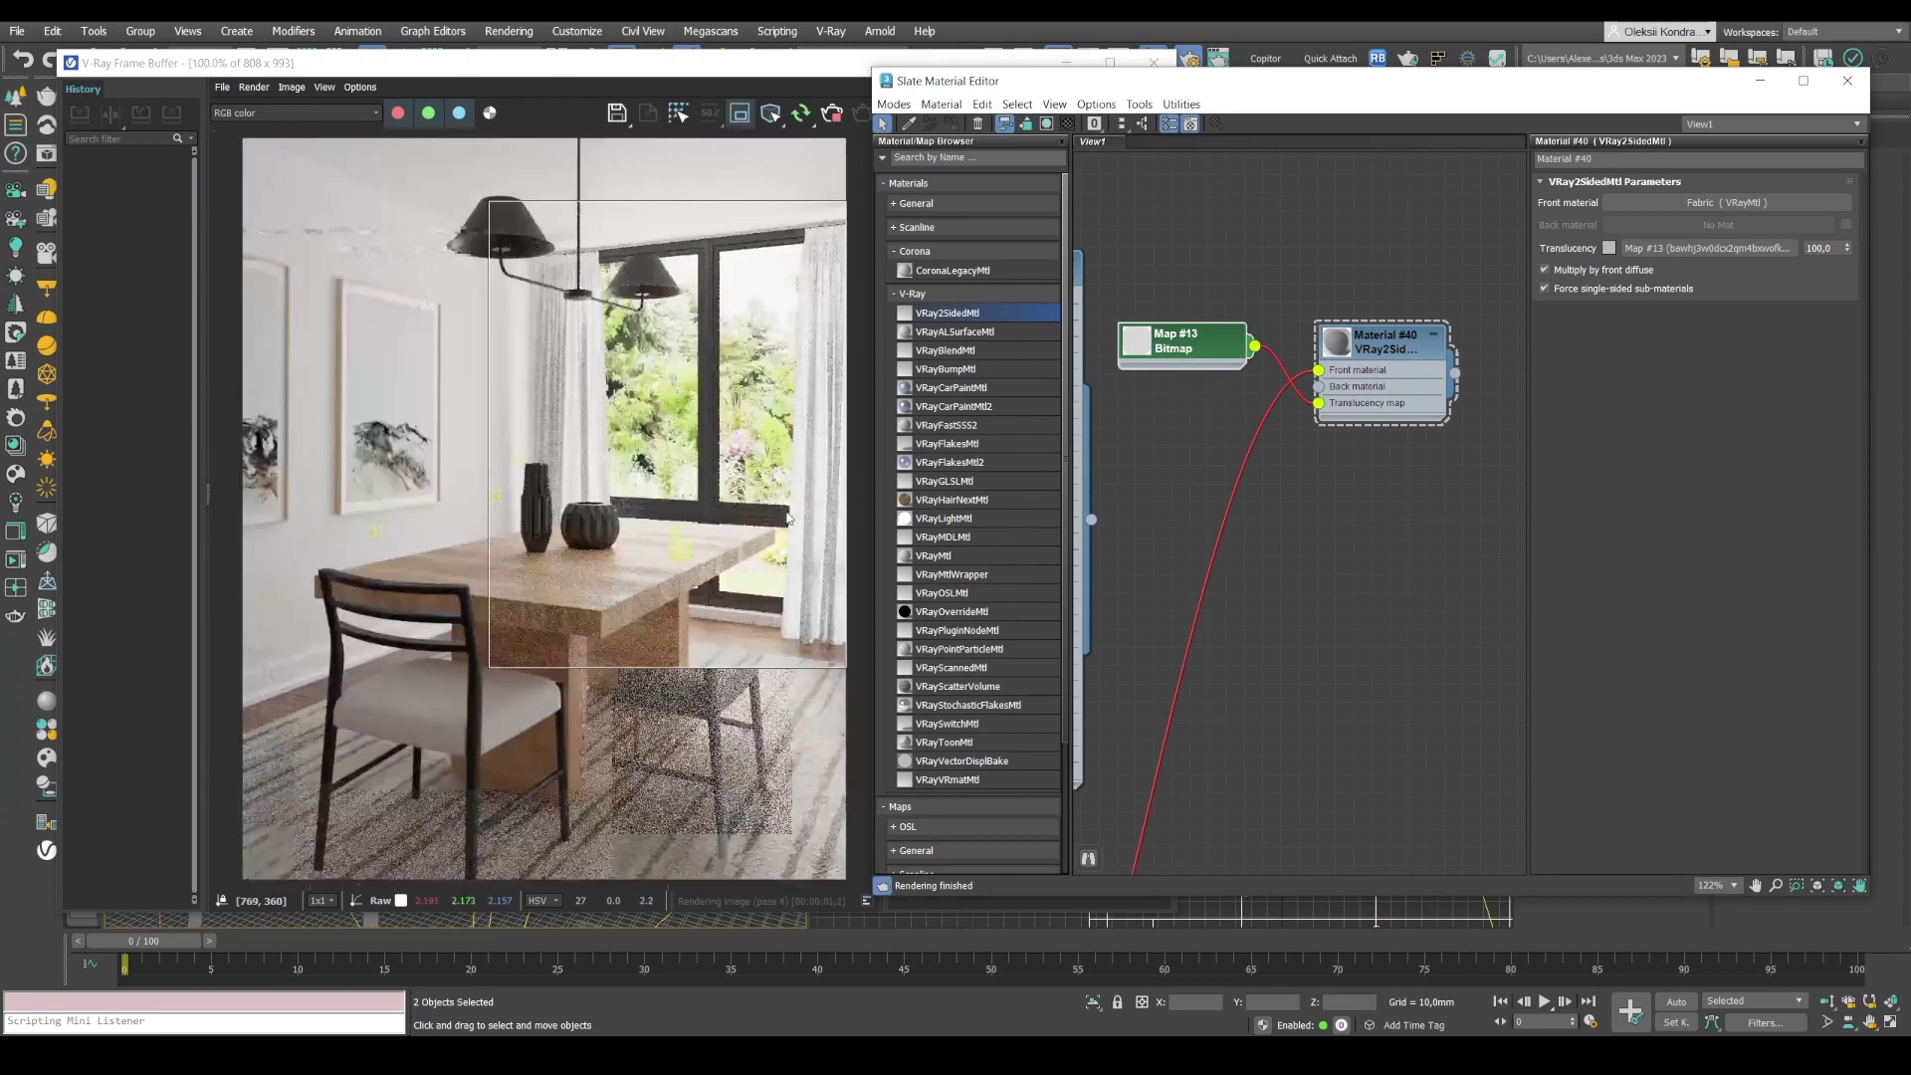
scroll(797, 512, "up", 1)
scroll(845, 658, "up", 1)
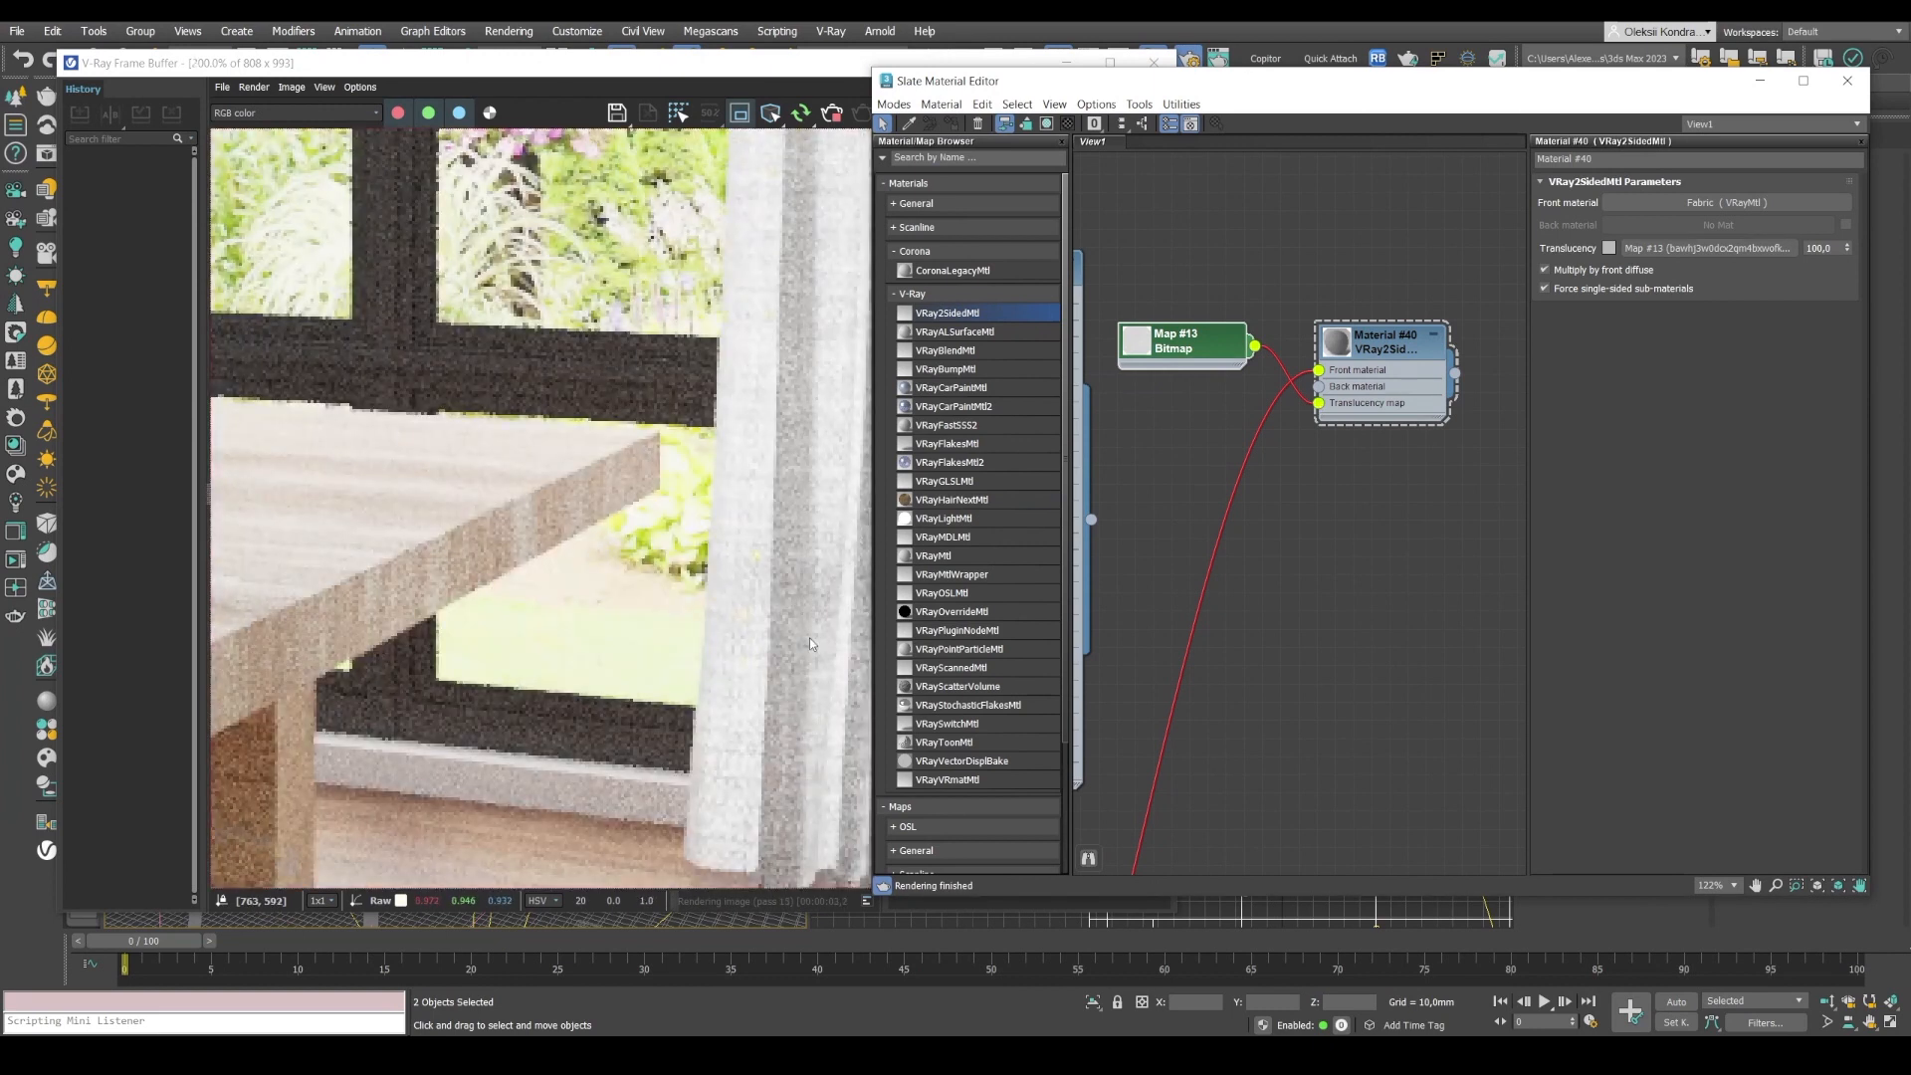
scroll(809, 637, "down", 1)
scroll(809, 636, "down", 1)
scroll(826, 425, "up", 1)
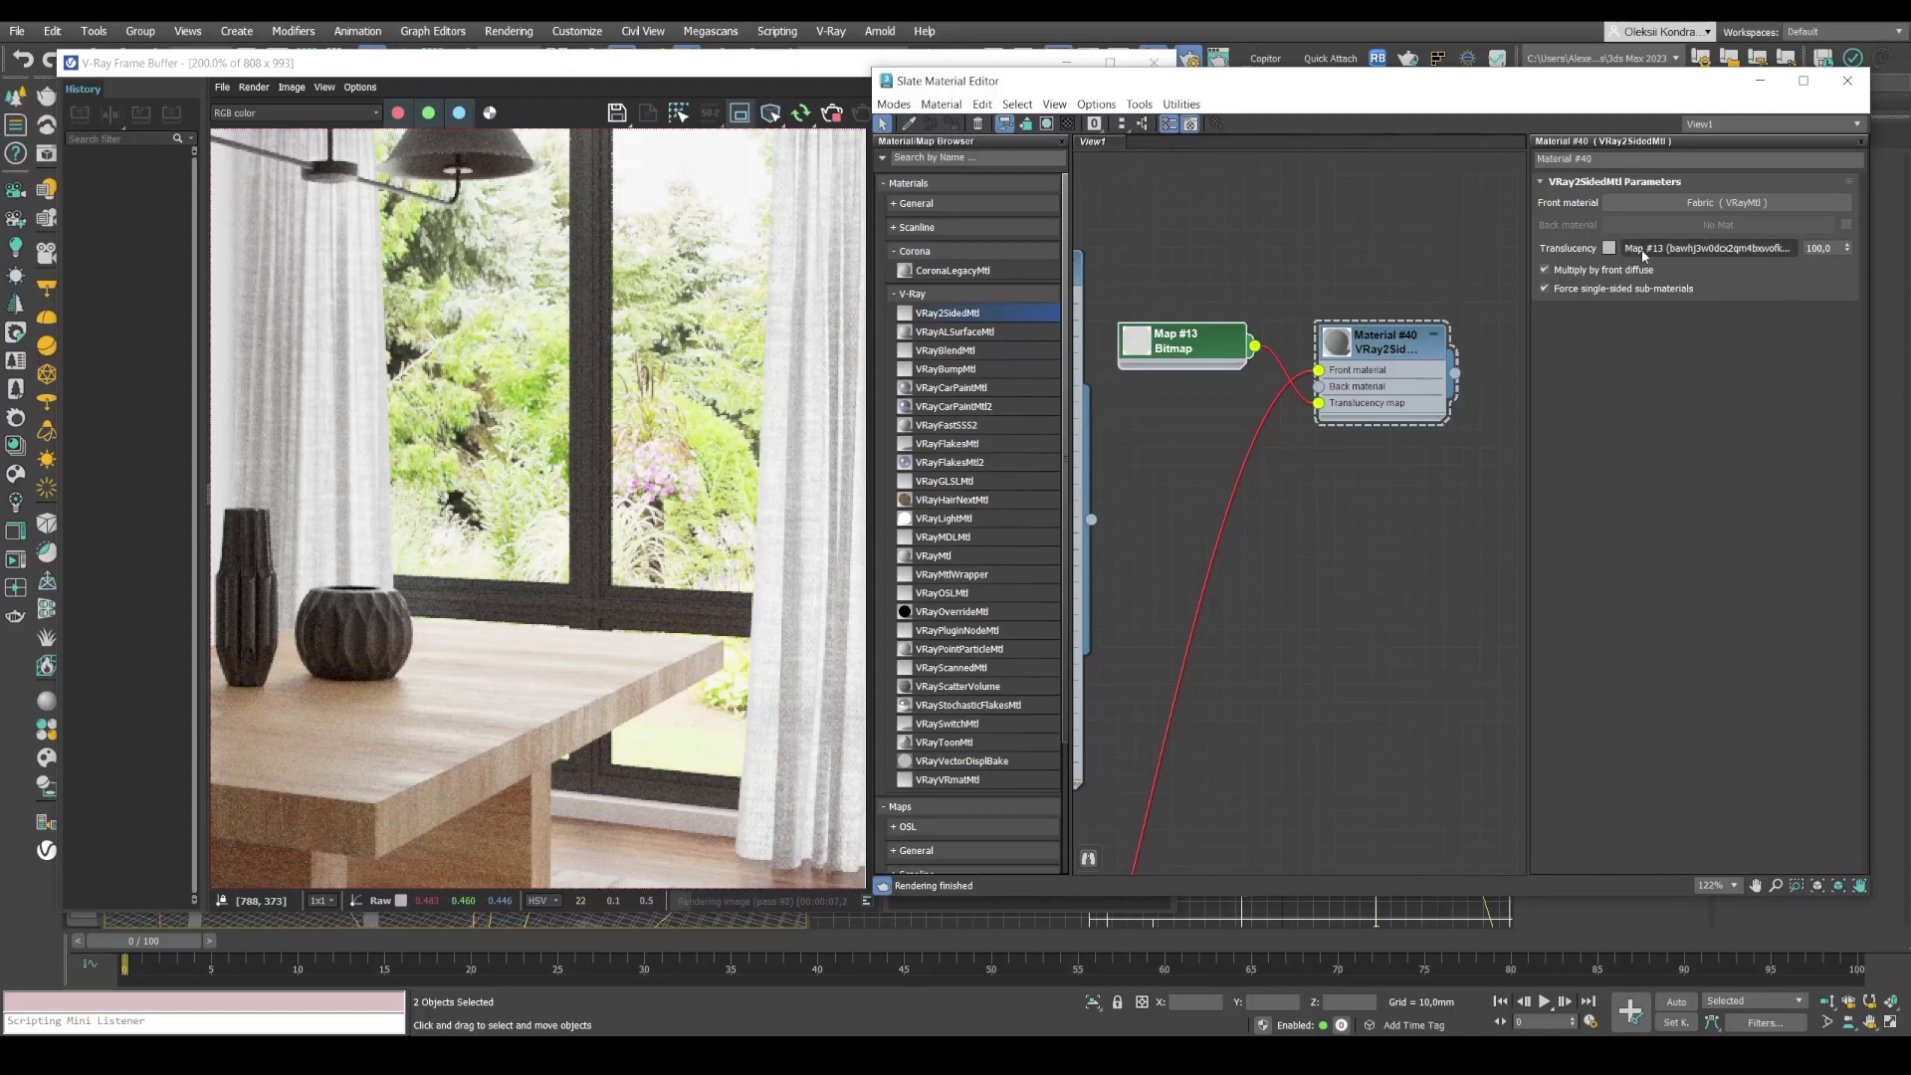
Set the VRay2SidedMtl's translucency color to black and its translucency map amount to 50, checking the curtains in the render.
left_click(1611, 250)
left_click_drag(1433, 154, 1395, 154)
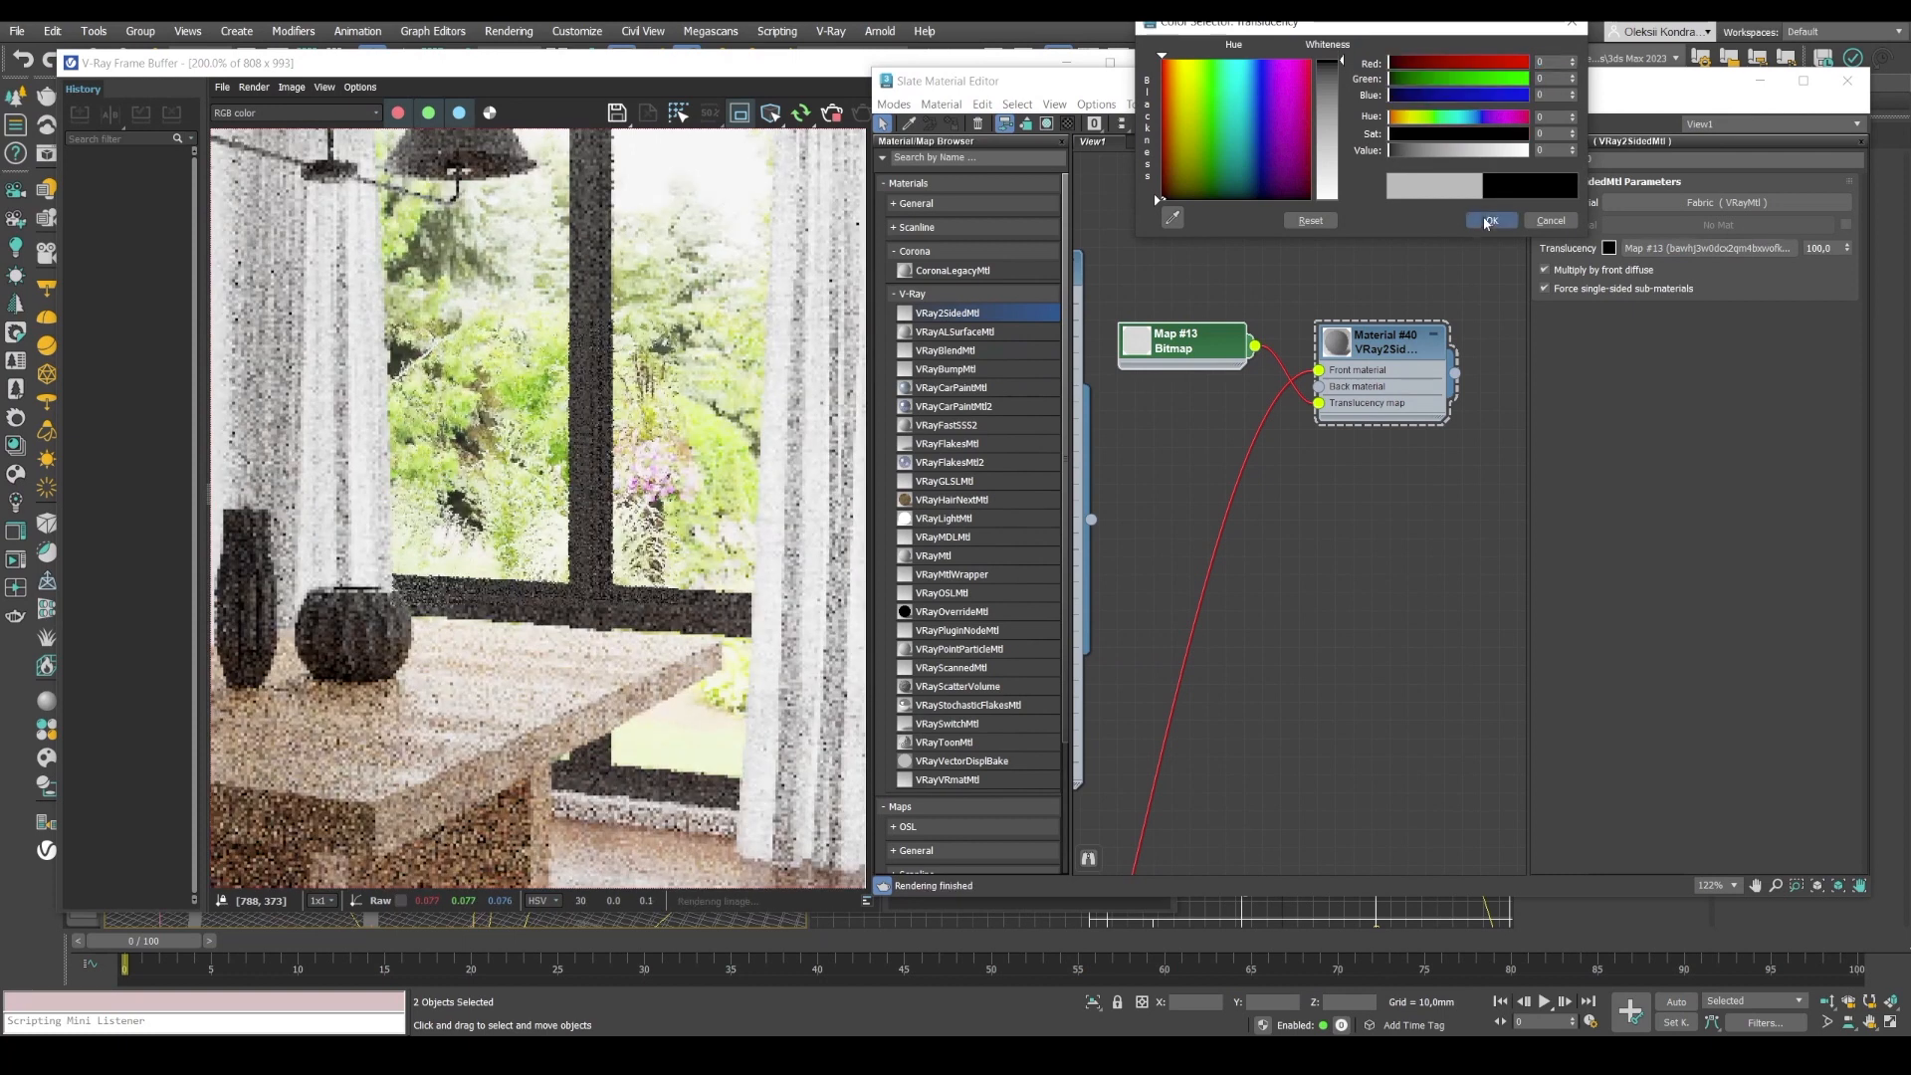
left_click(1492, 220)
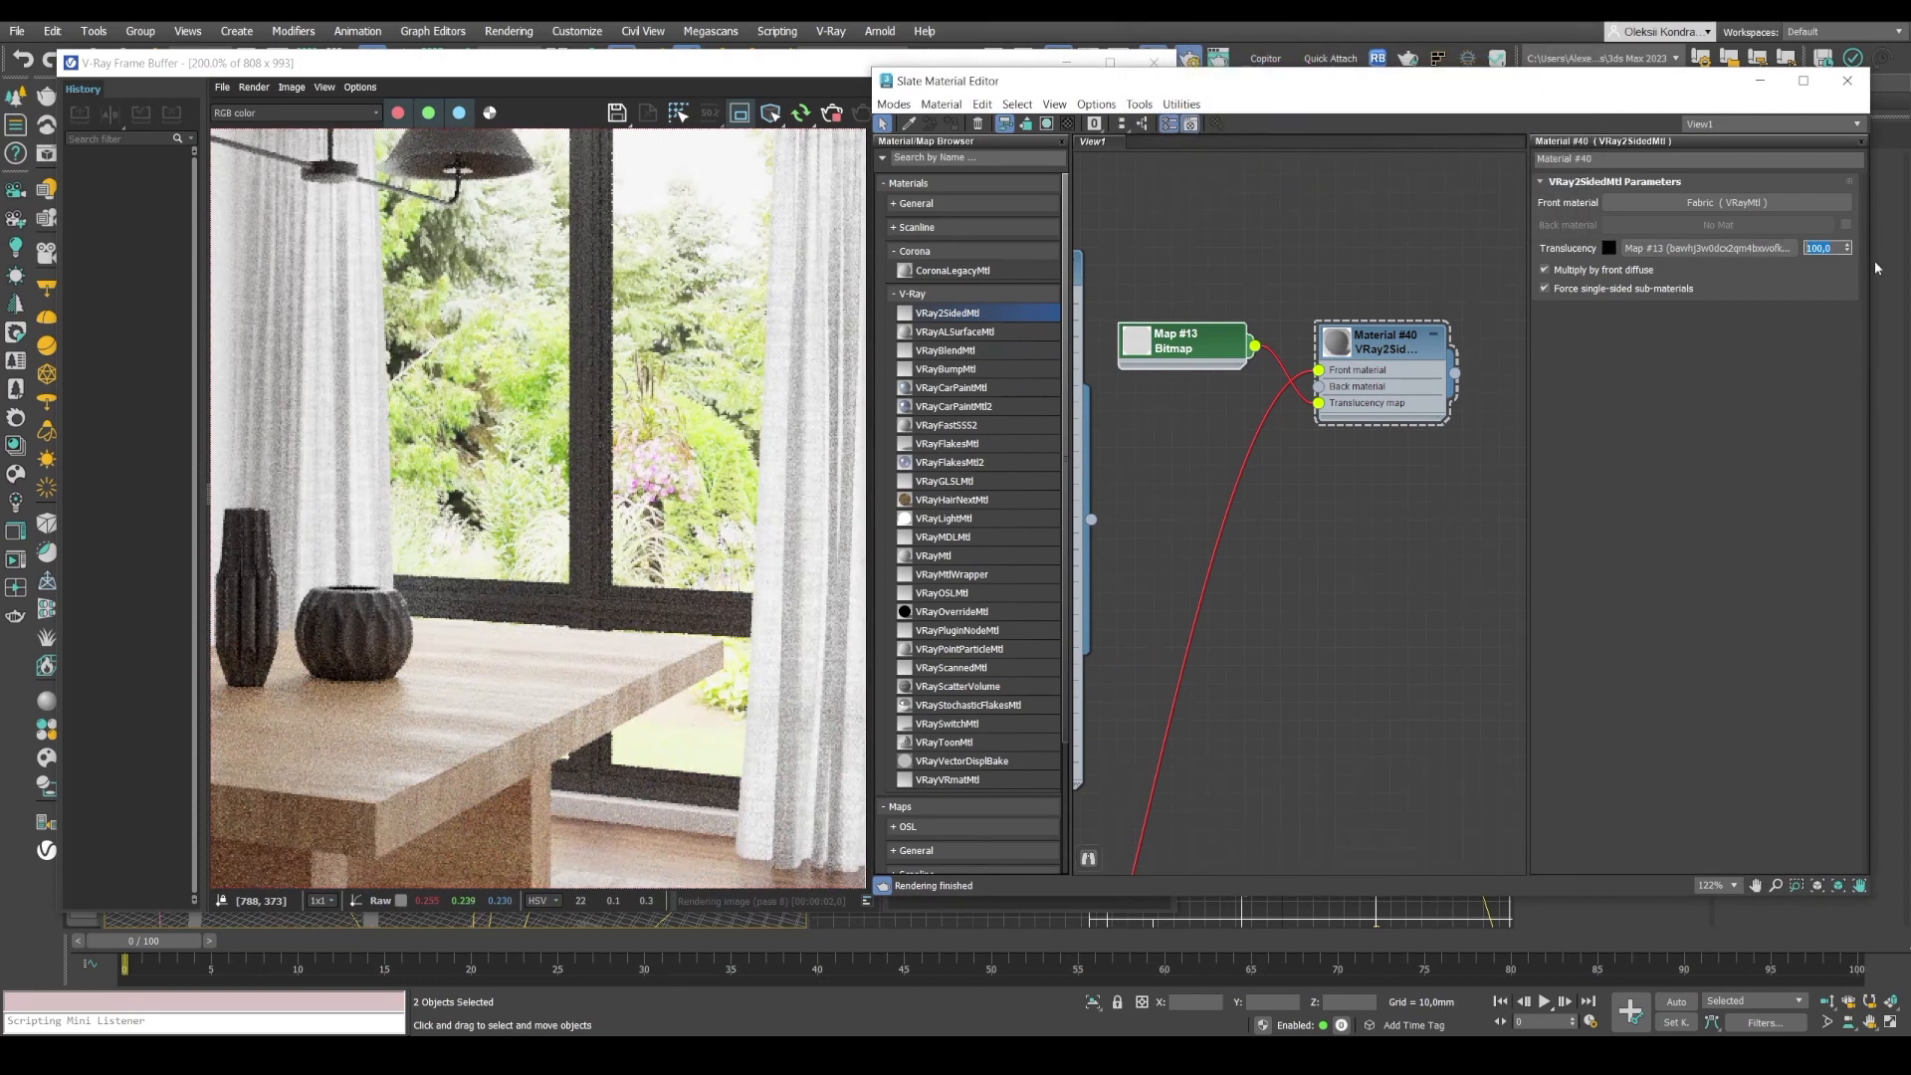
key("Return")
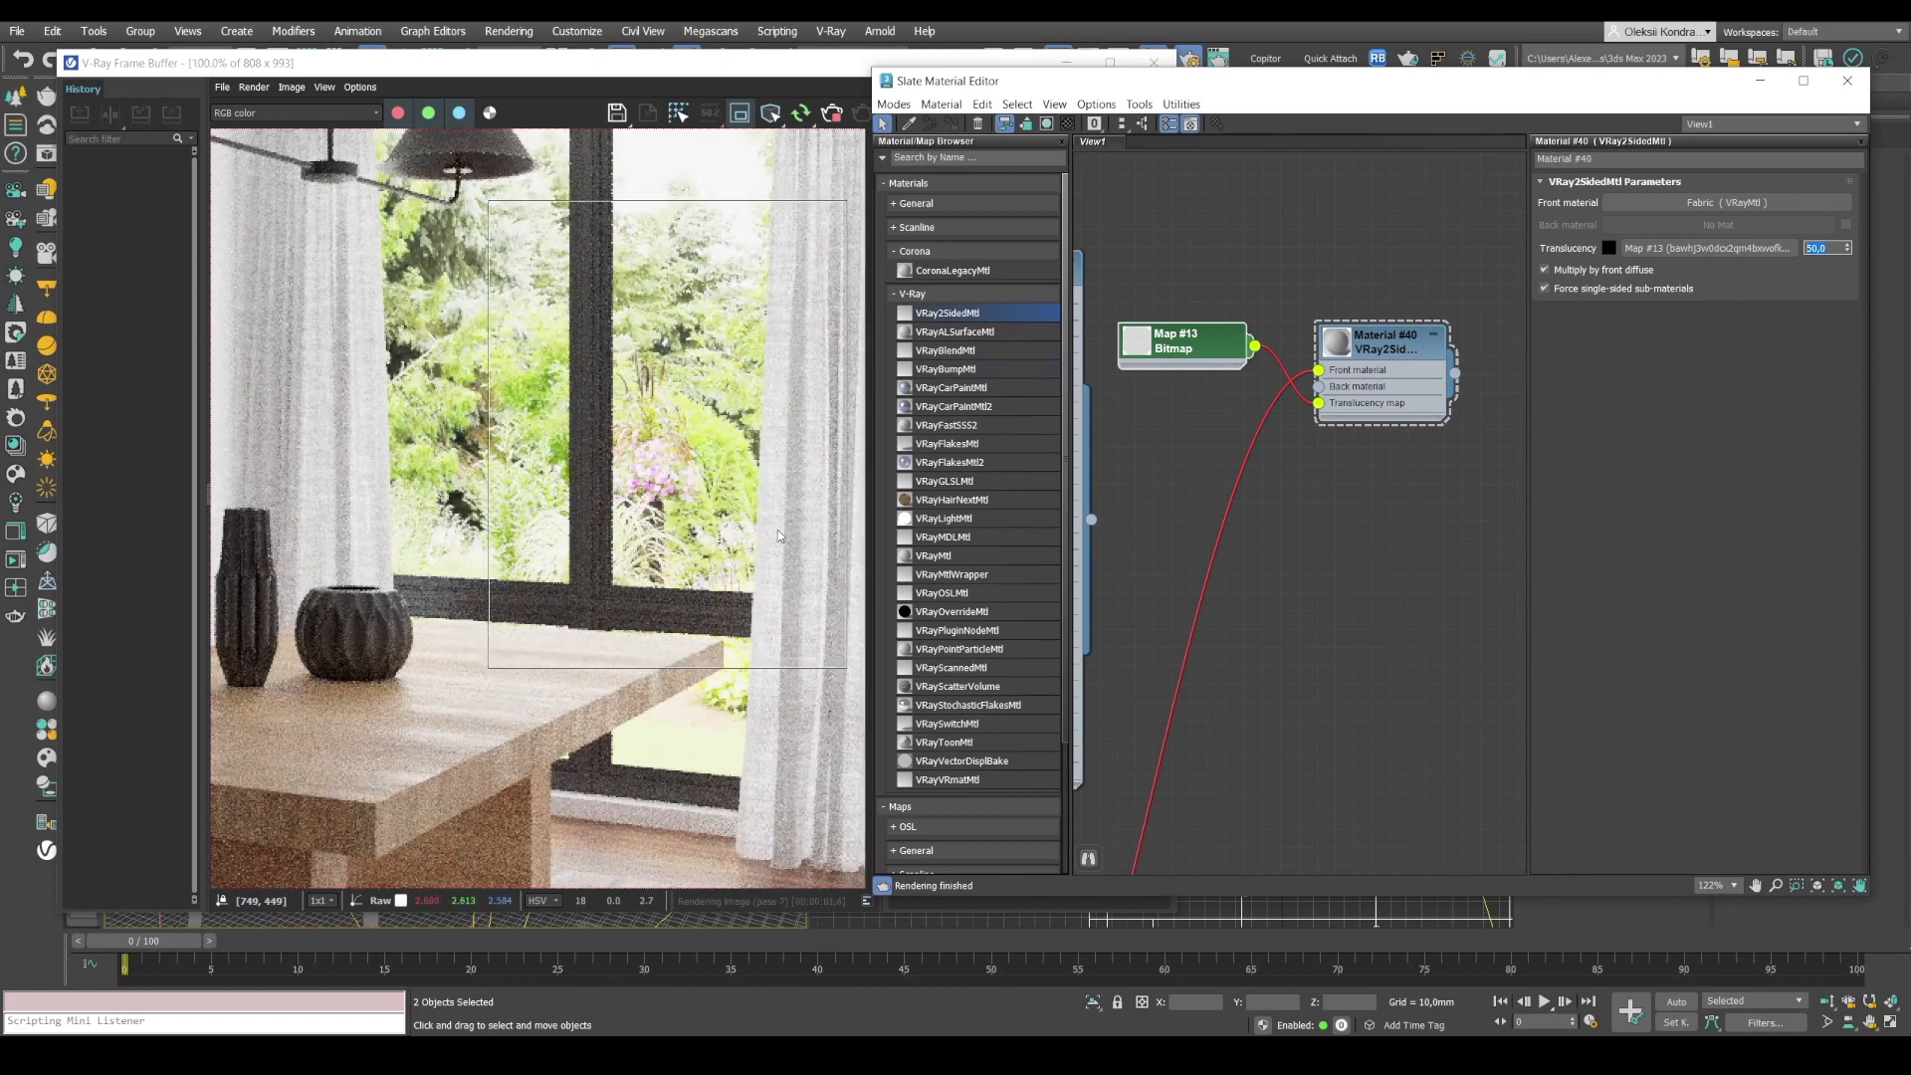
scroll(774, 458, "down", 2)
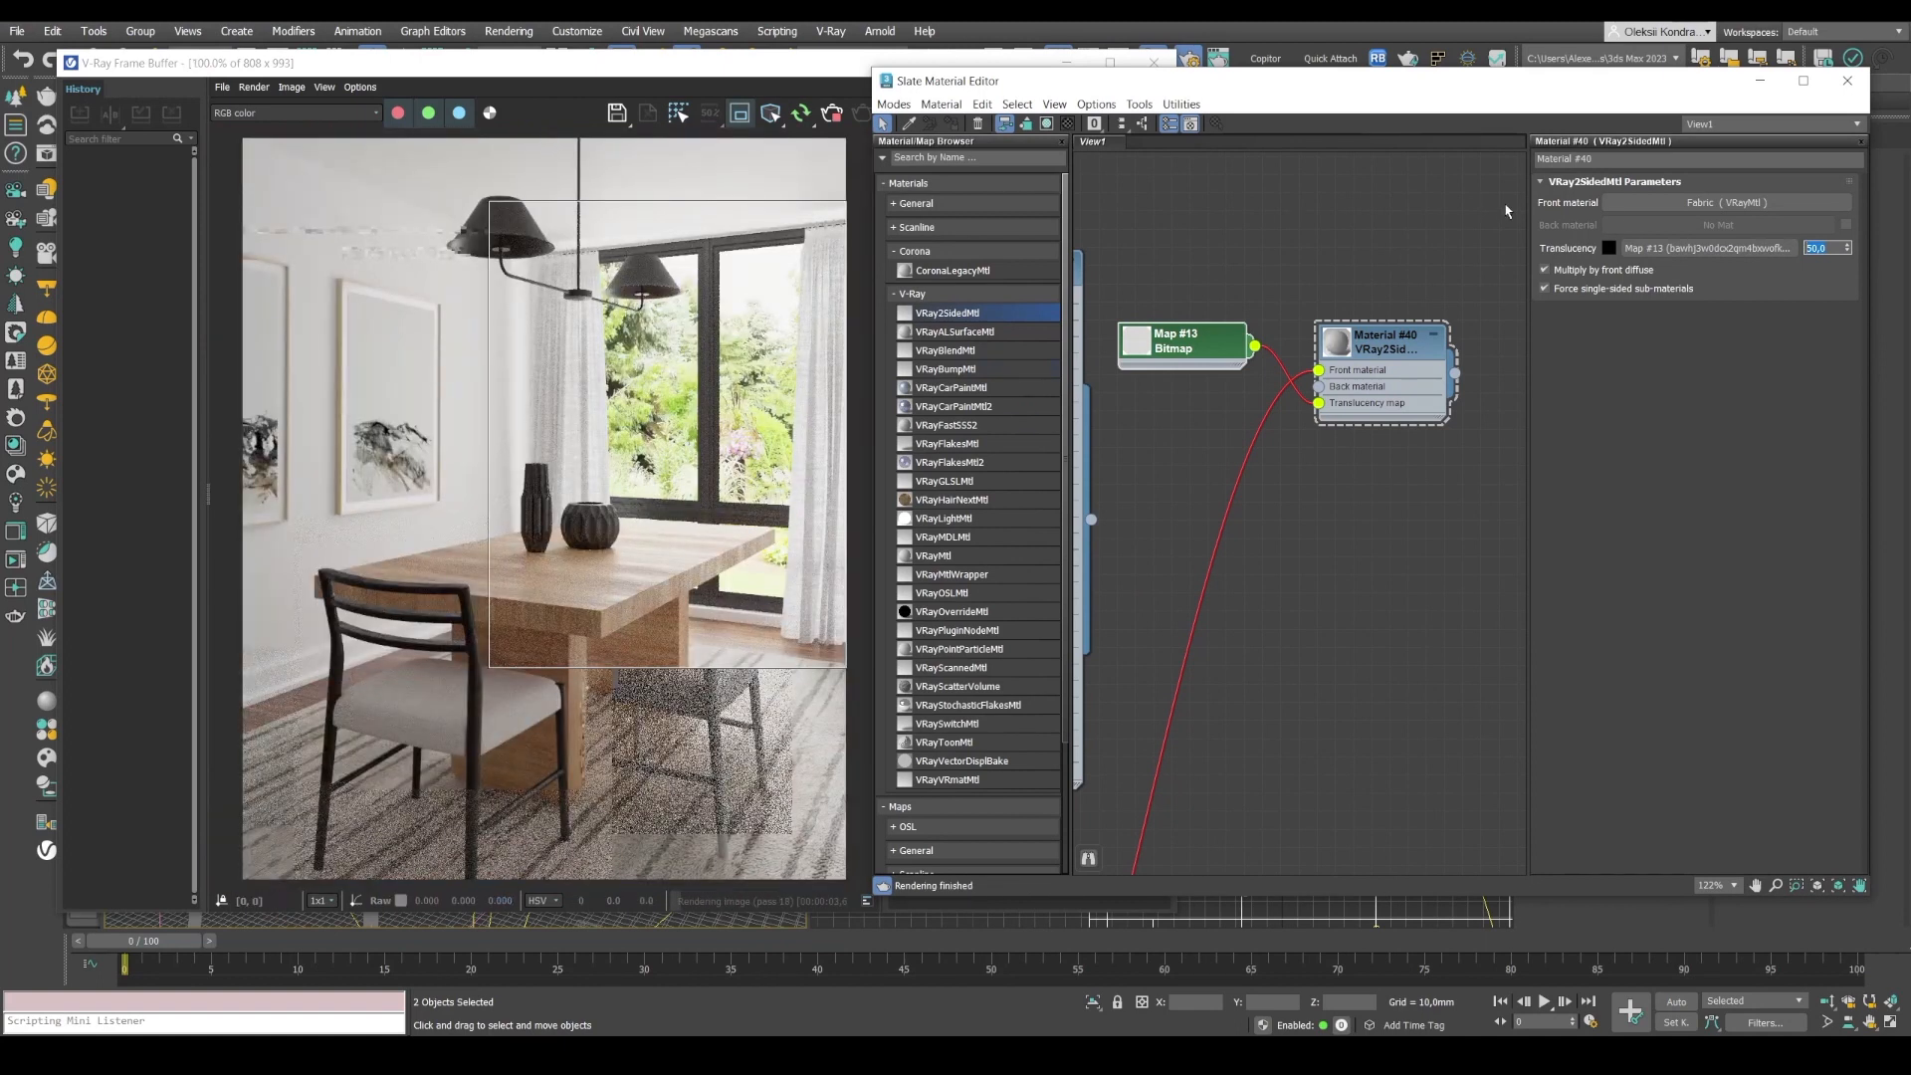
Set the translucency map amount to 30 and compare the rendered curtains with the reference photo.
type("30")
key("Return")
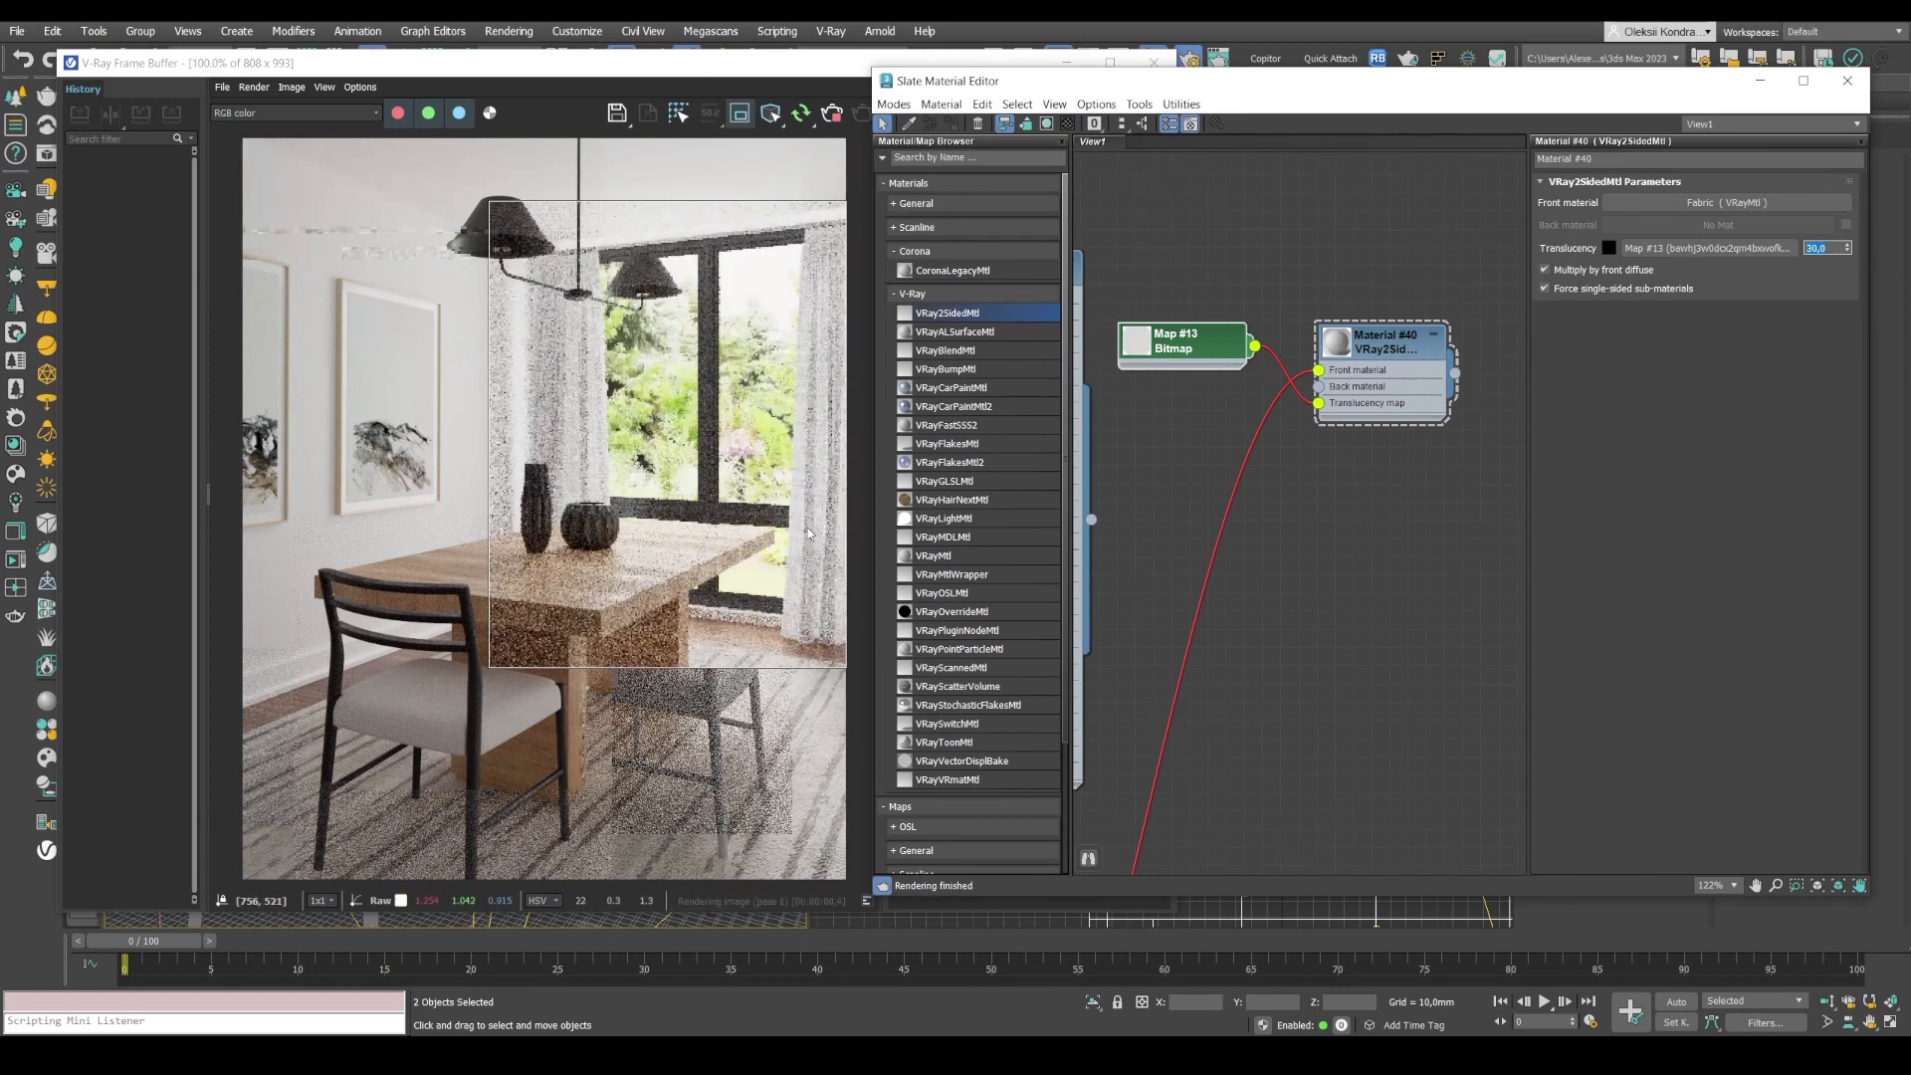
left_click(814, 591)
scroll(814, 591, "up", 2)
scroll(808, 577, "up", 1)
scroll(808, 579, "down", 1)
scroll(808, 577, "down", 2)
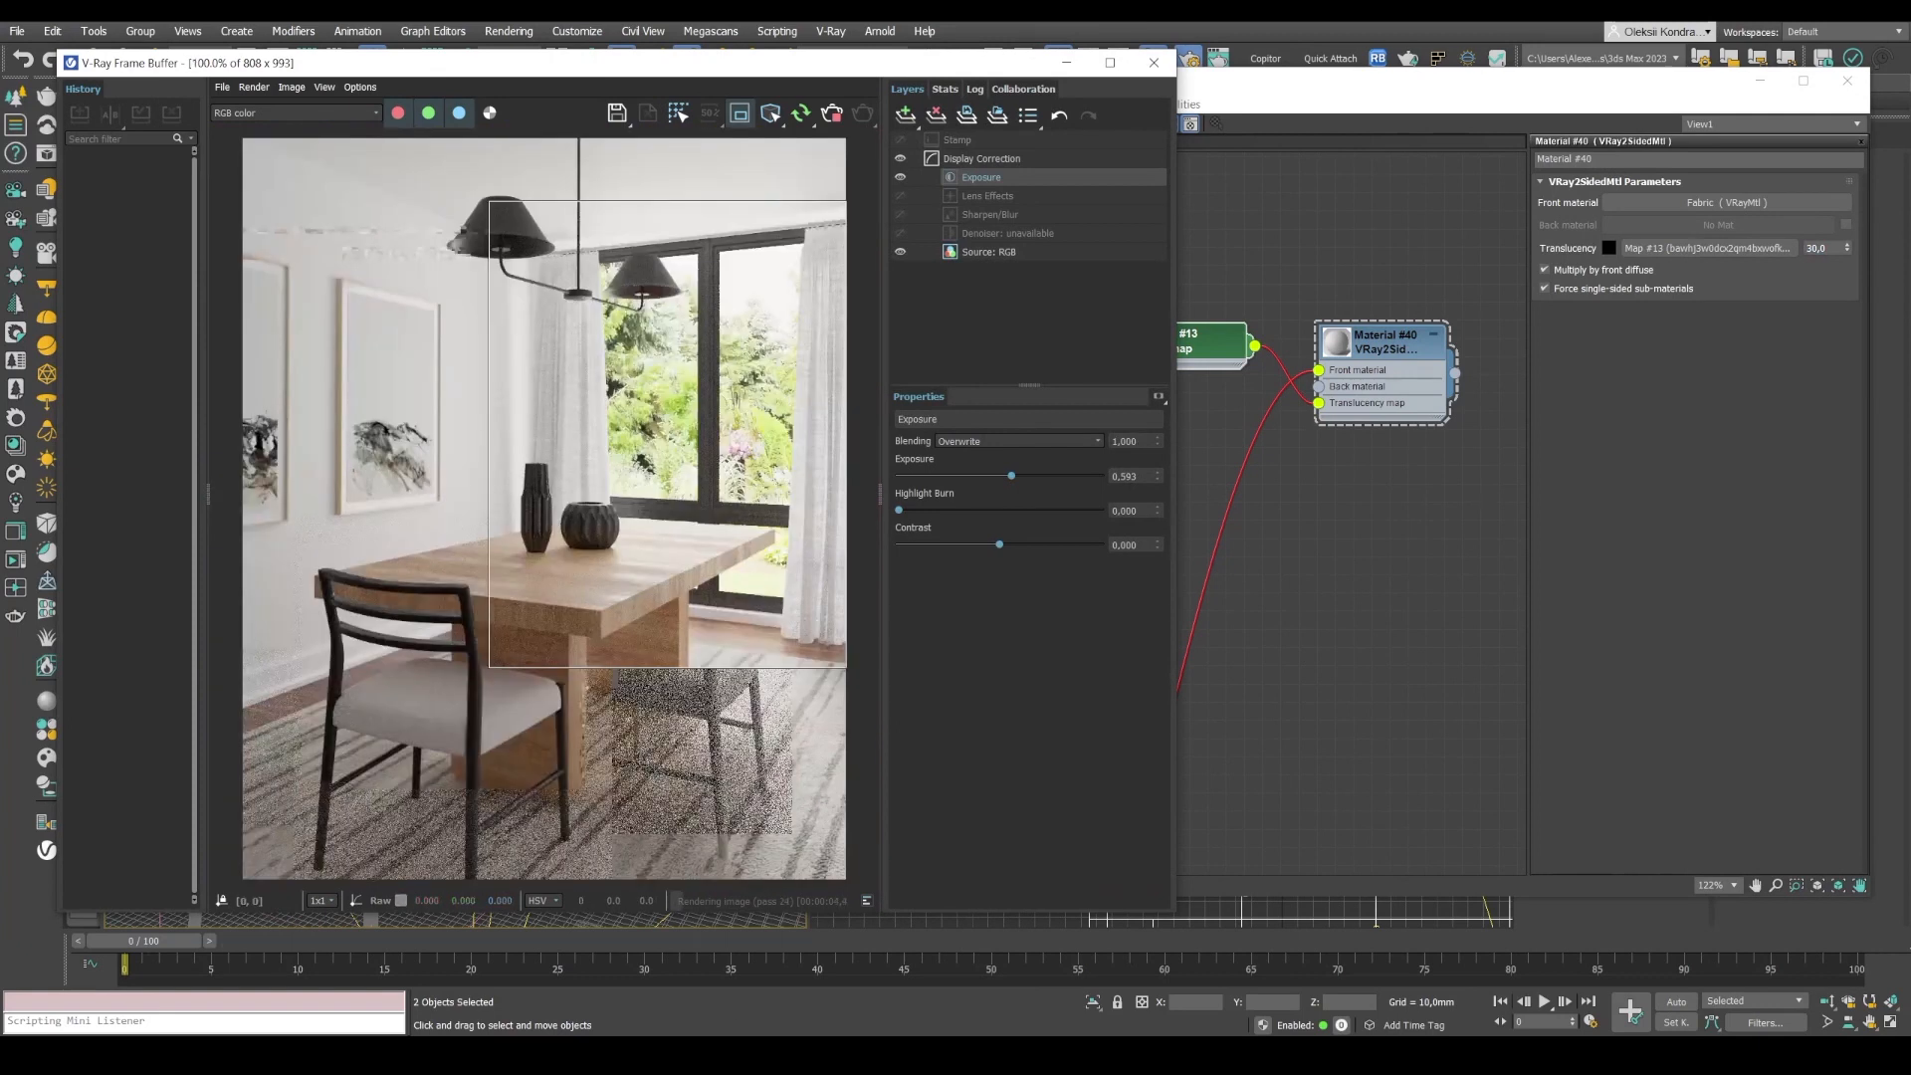
left_click(856, 1055)
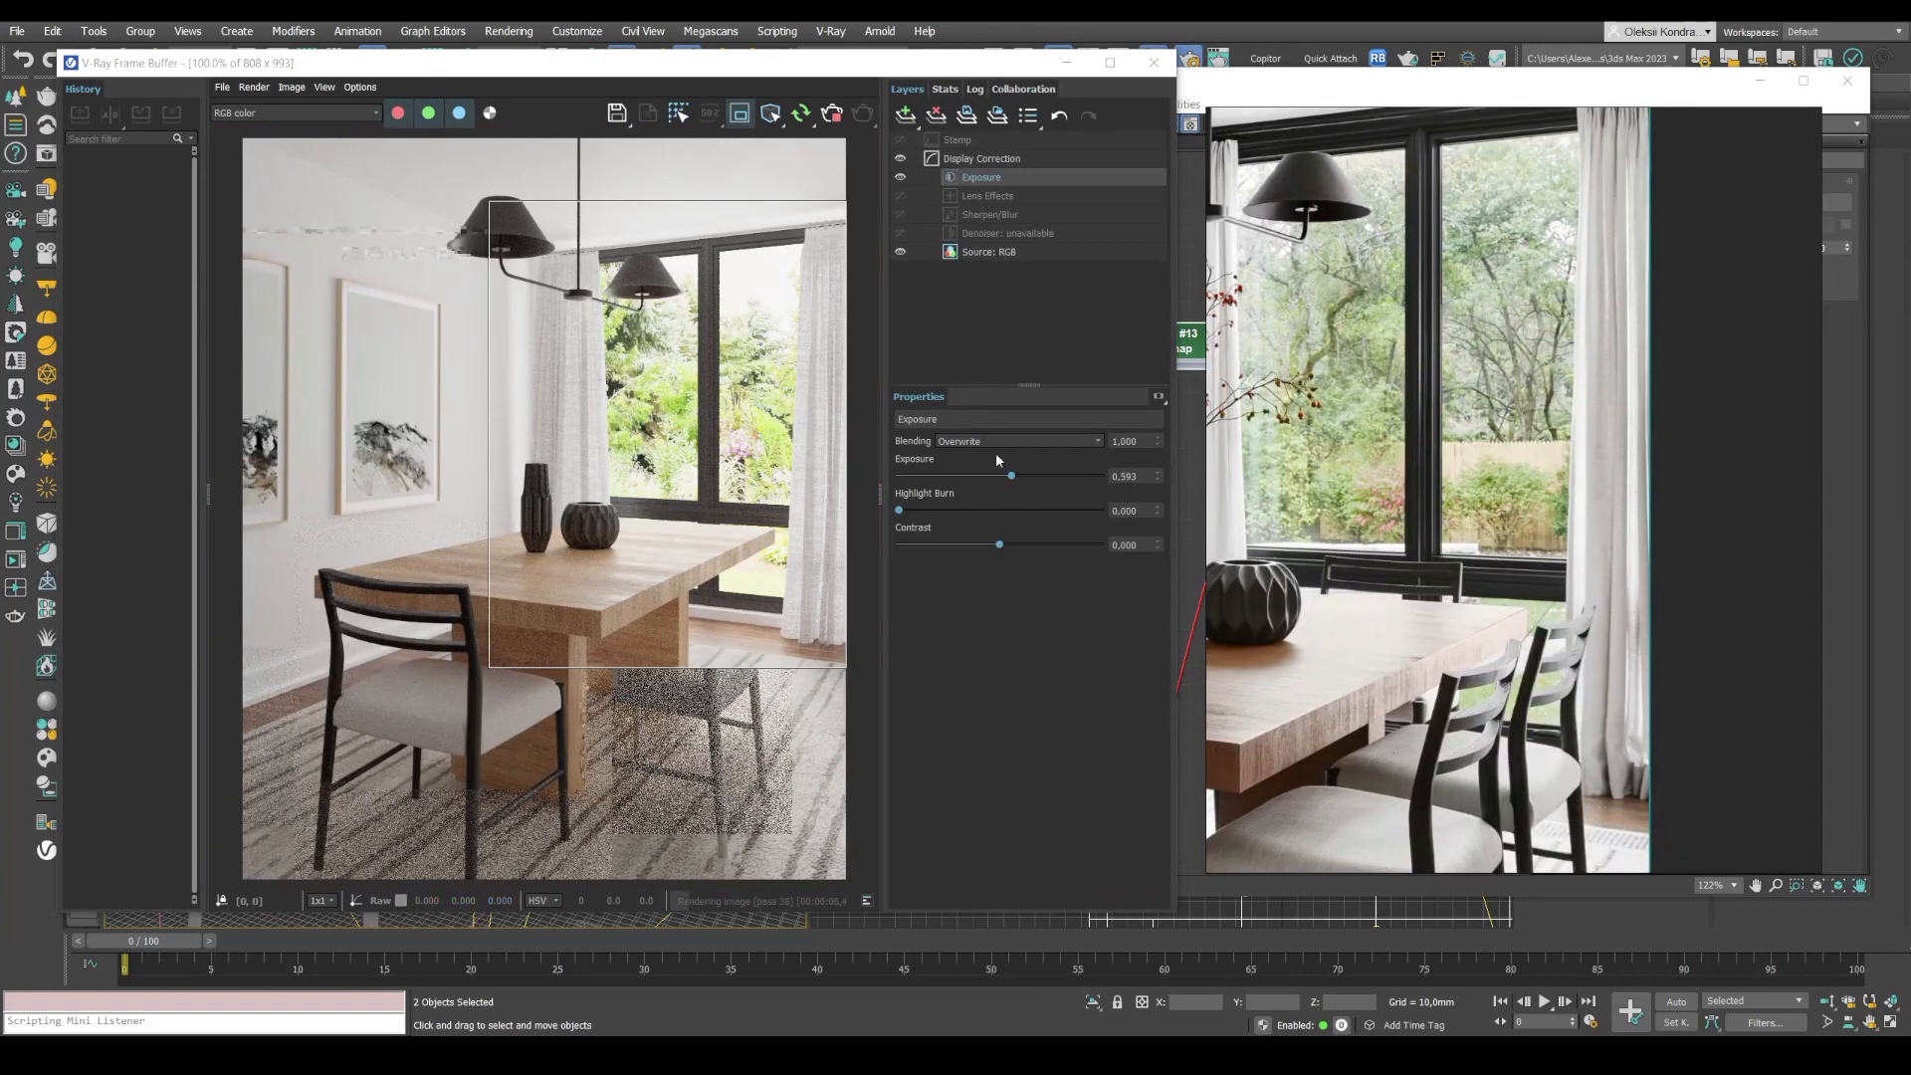
Minimize the material editor, re-render the whole image without the render region, and stop the render and close the frame buffer.
left_click(1760, 81)
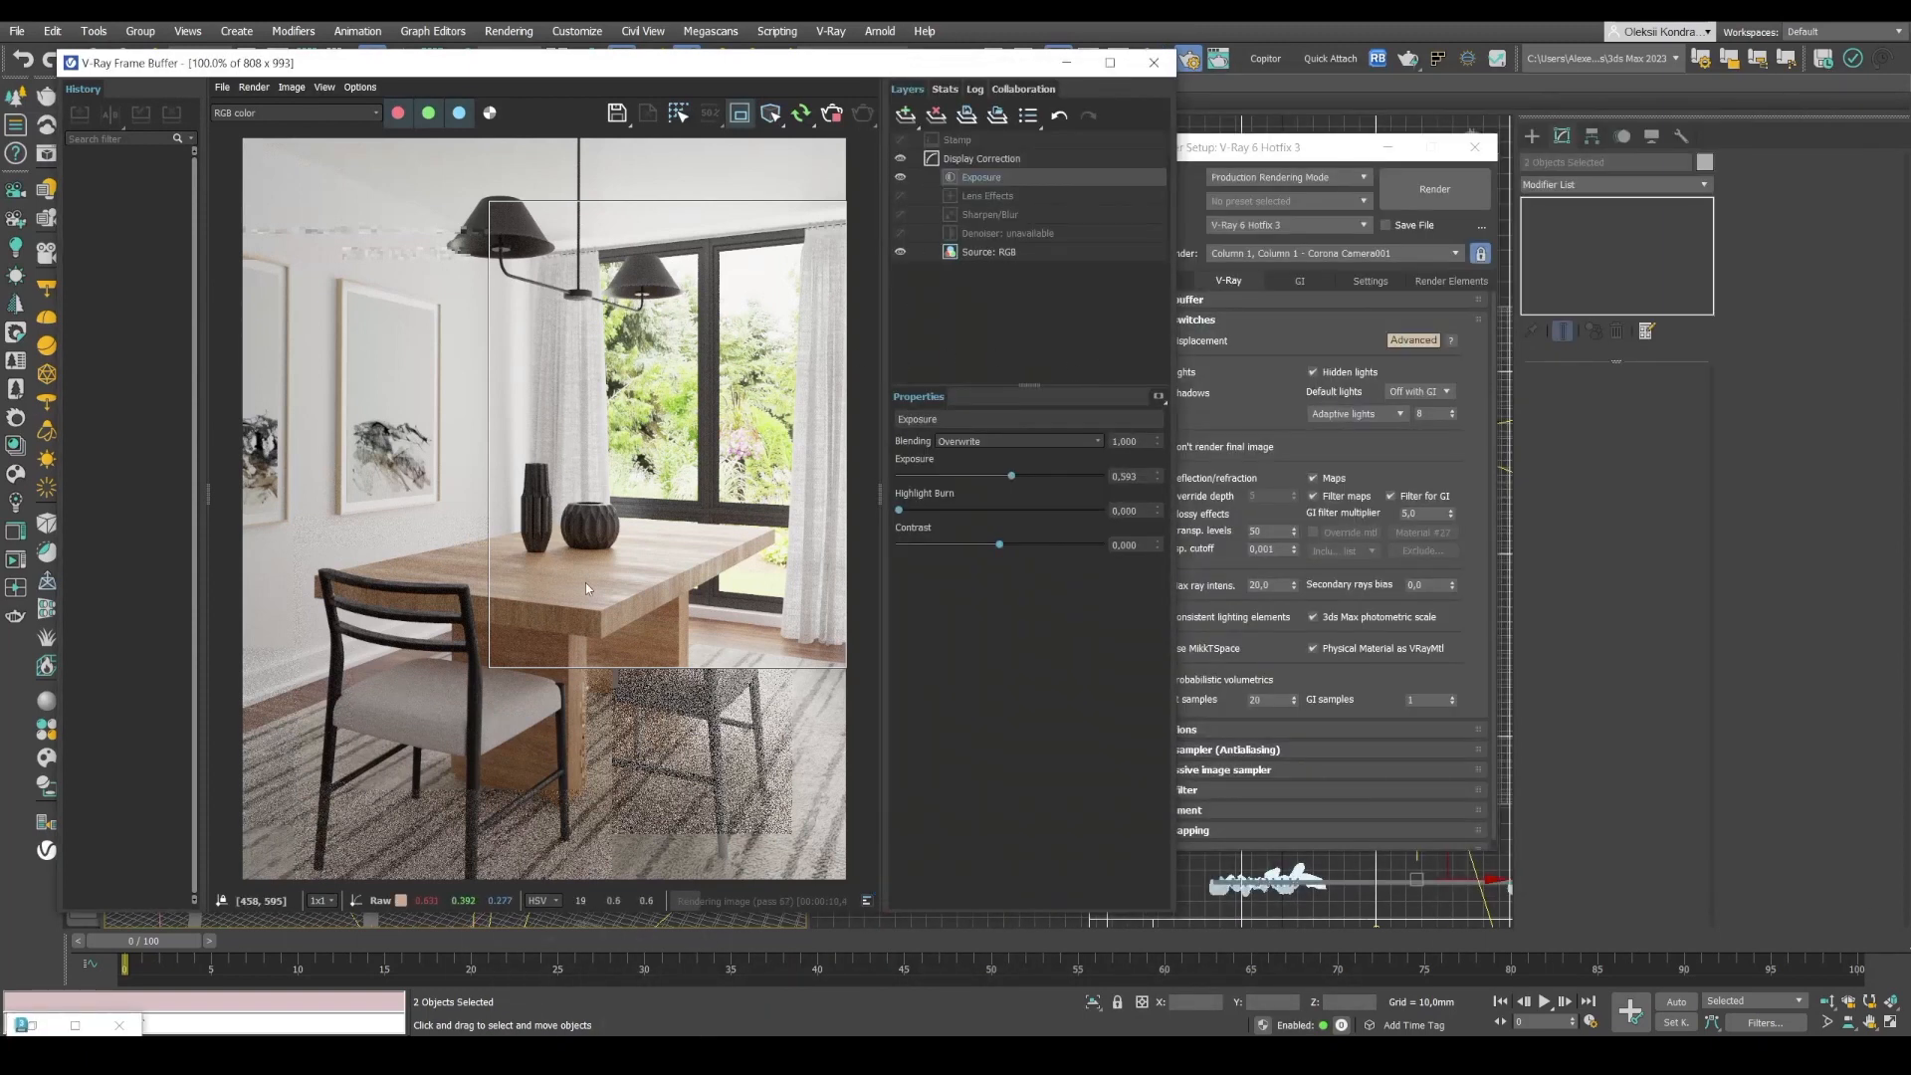
scroll(617, 581, "down", 2)
scroll(617, 580, "up", 2)
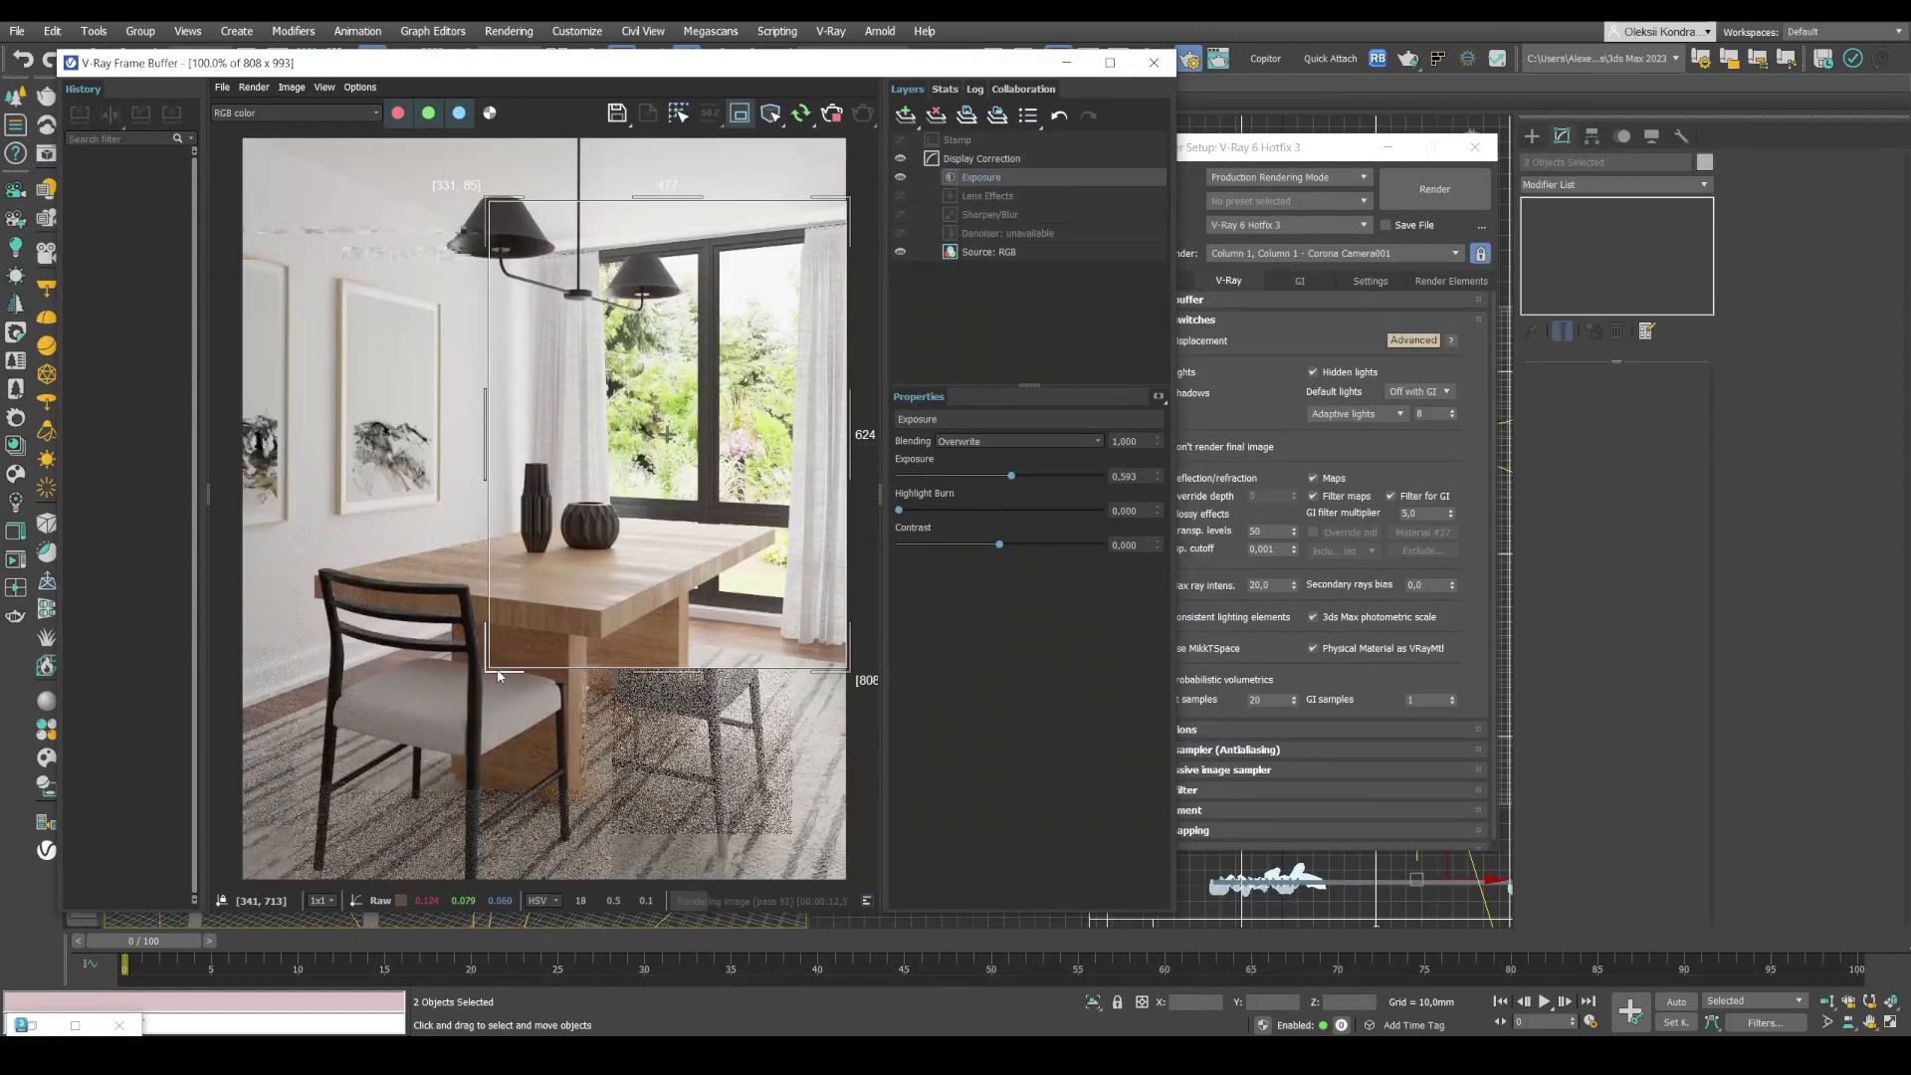
left_click_drag(490, 670, 242, 879)
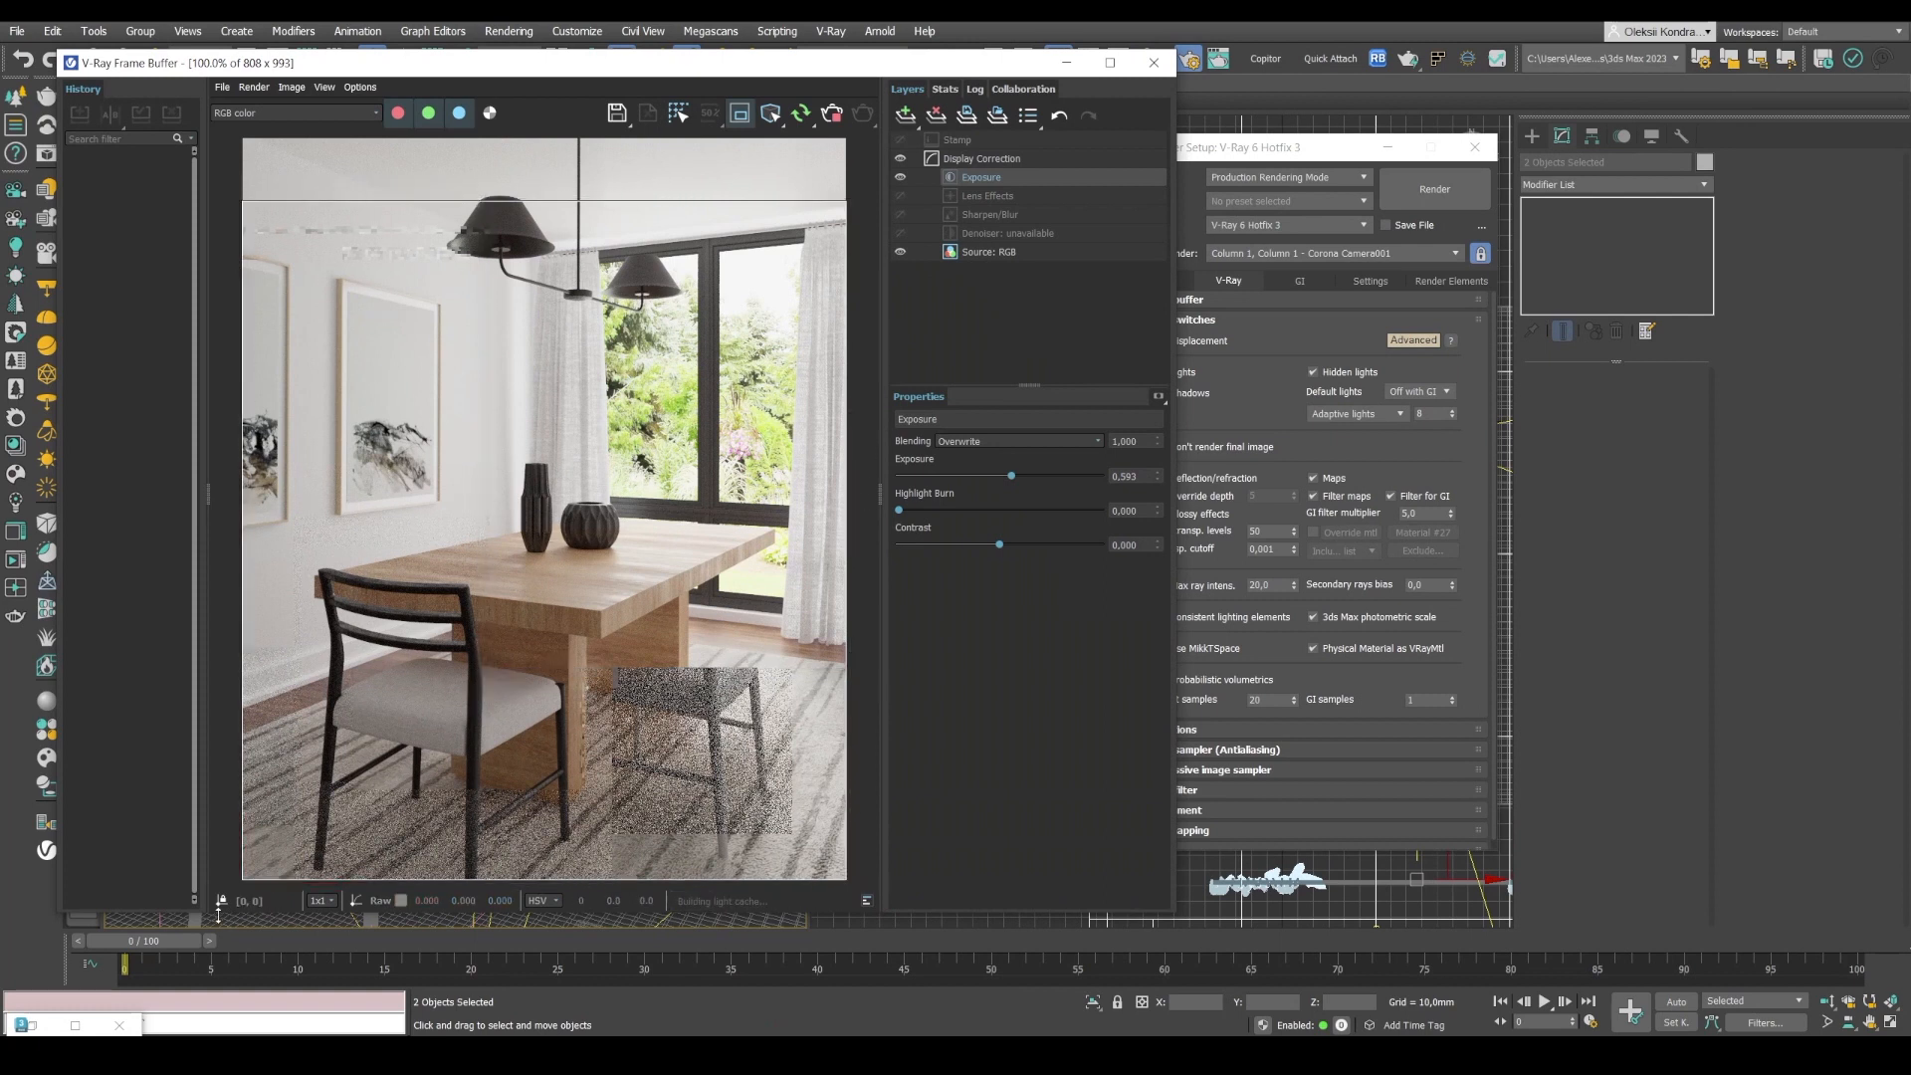
left_click(740, 112)
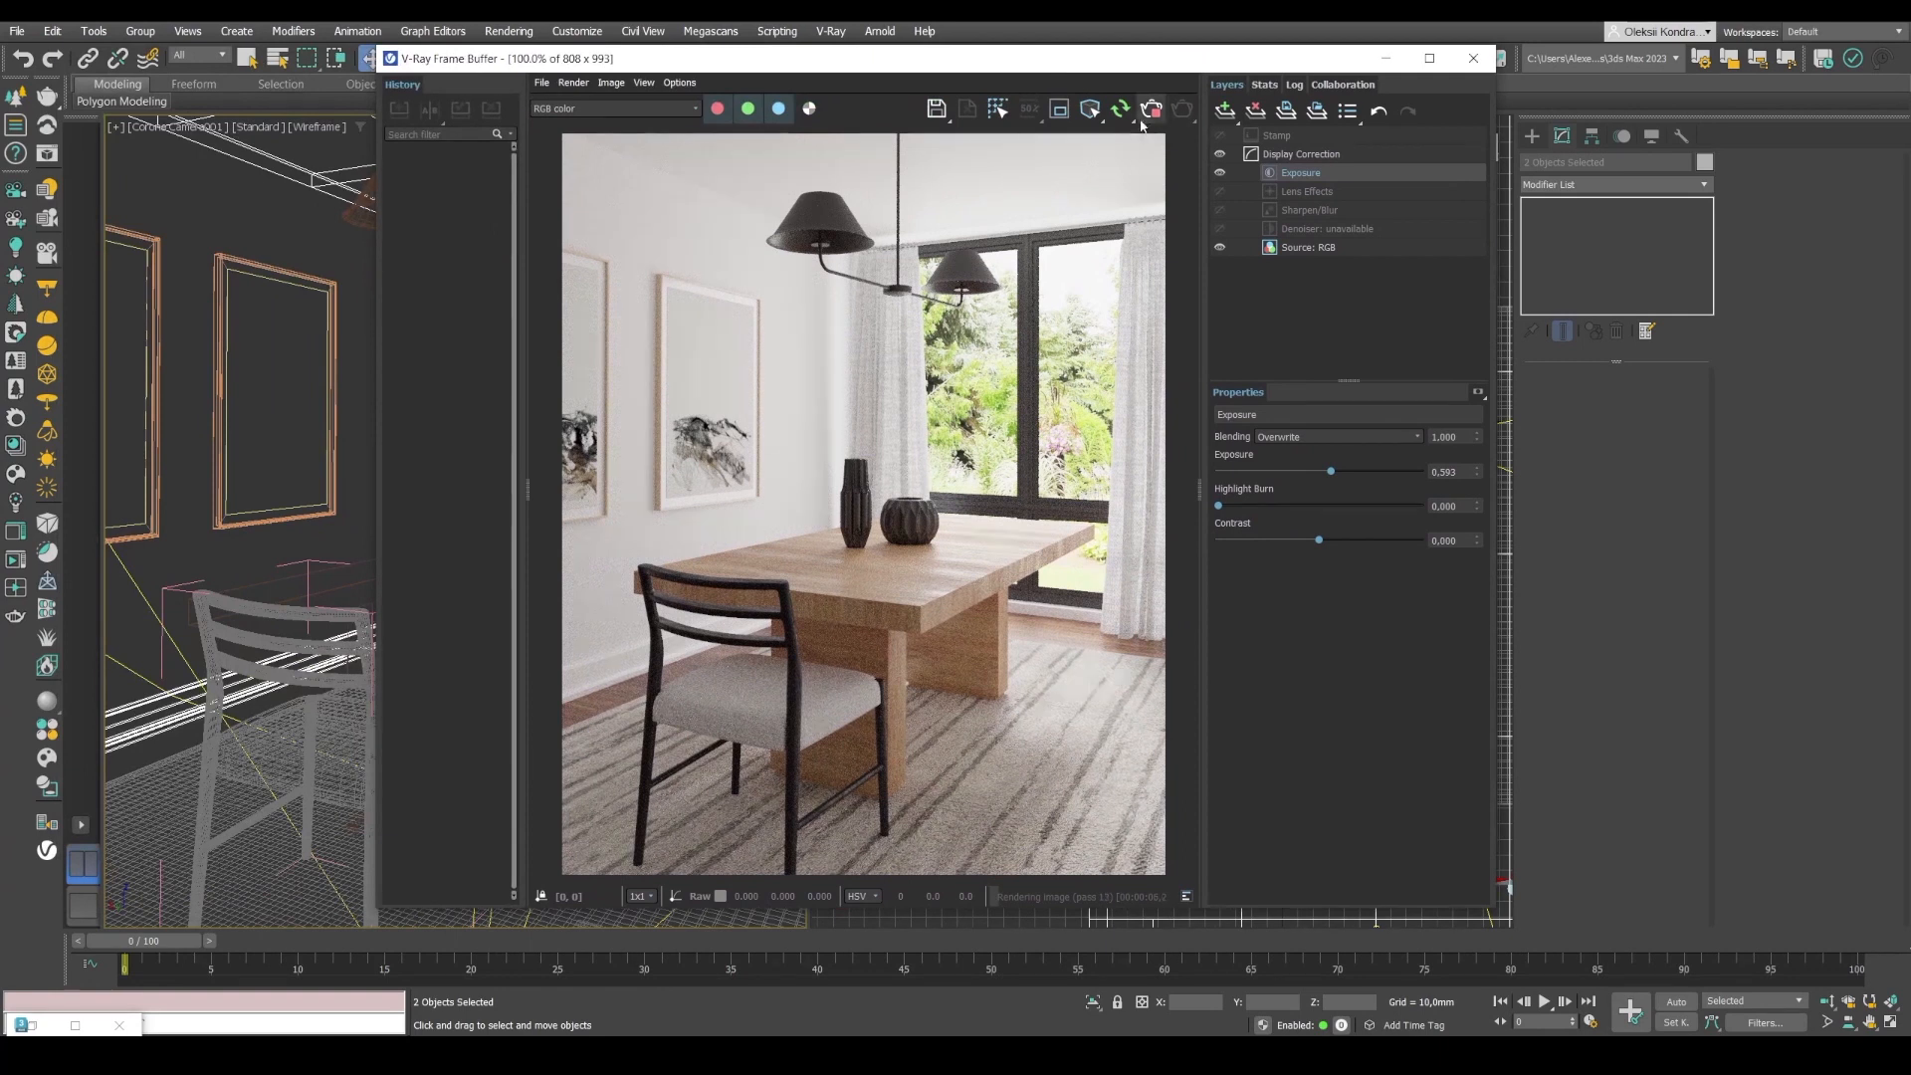
left_click(1144, 115)
left_click(1476, 58)
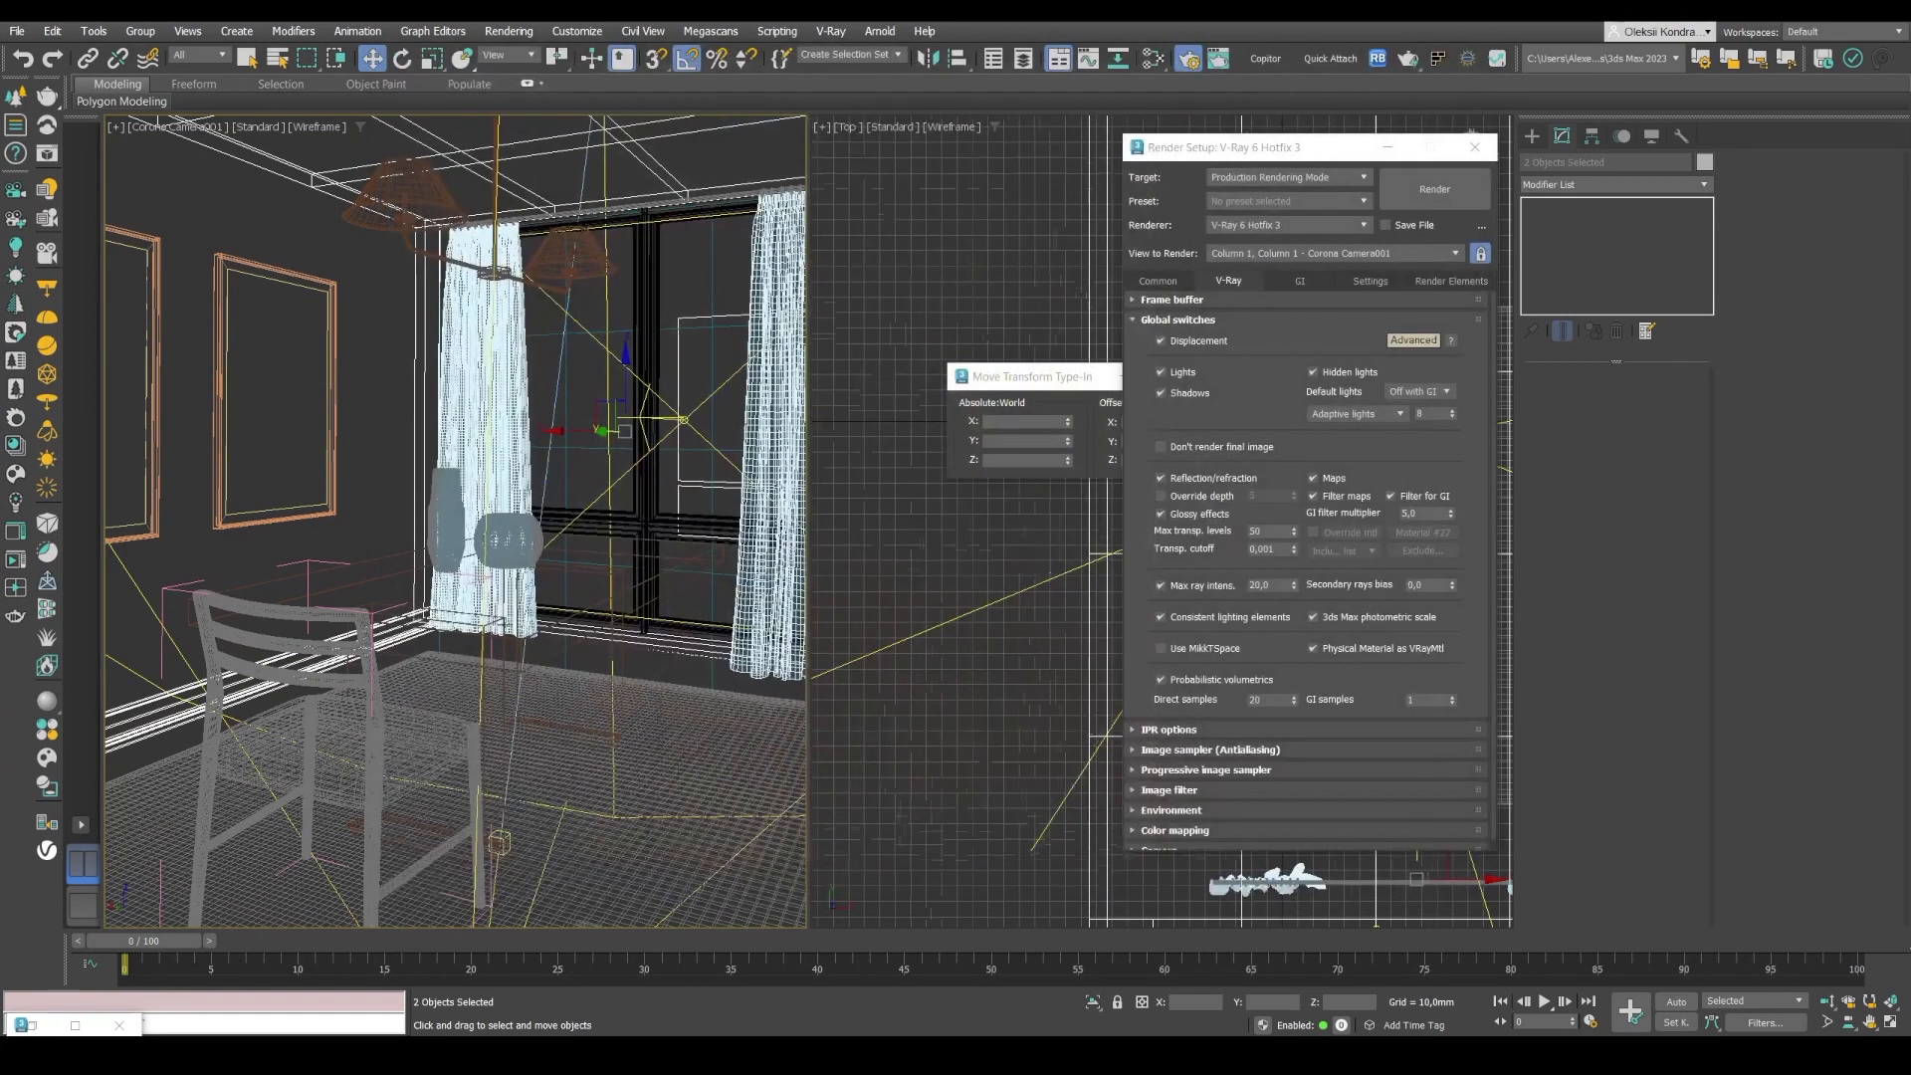
Select the helper of the opened chair group and close the group.
left_click(289, 563)
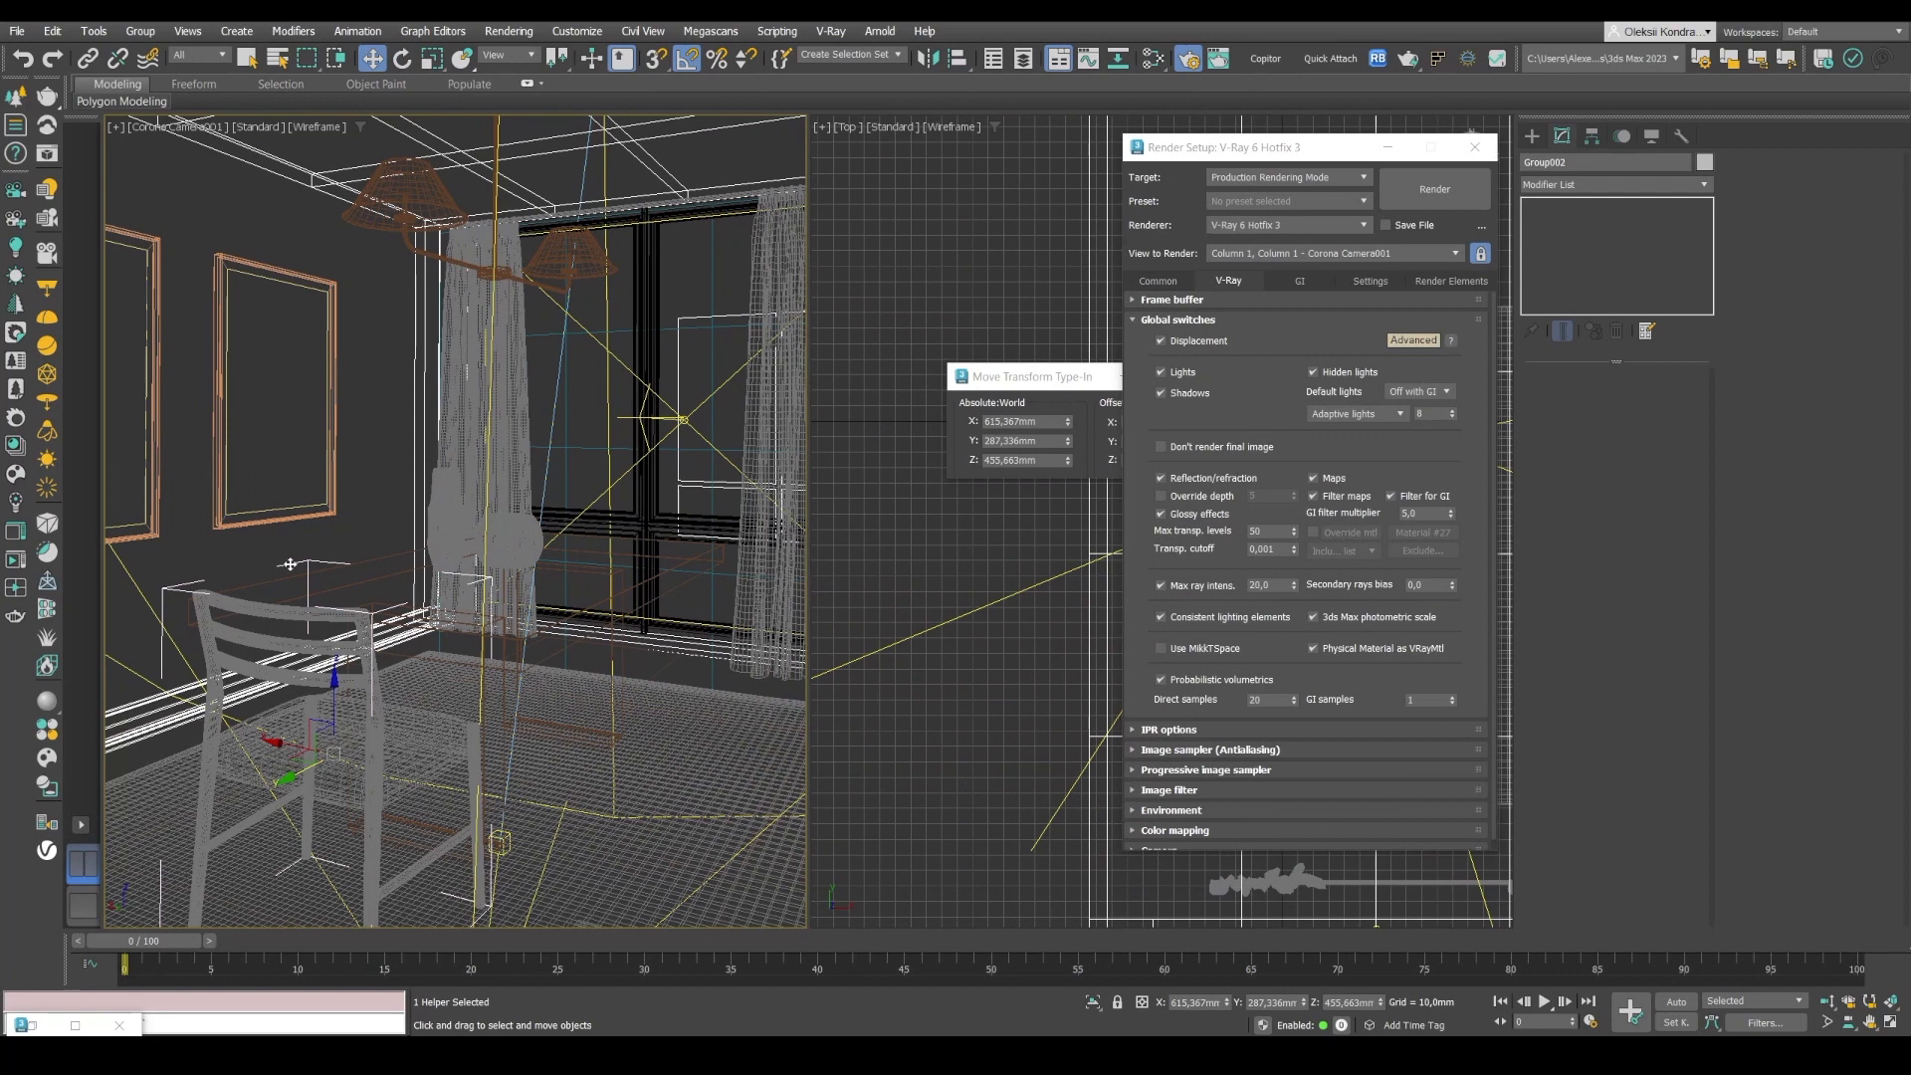
left_click(141, 31)
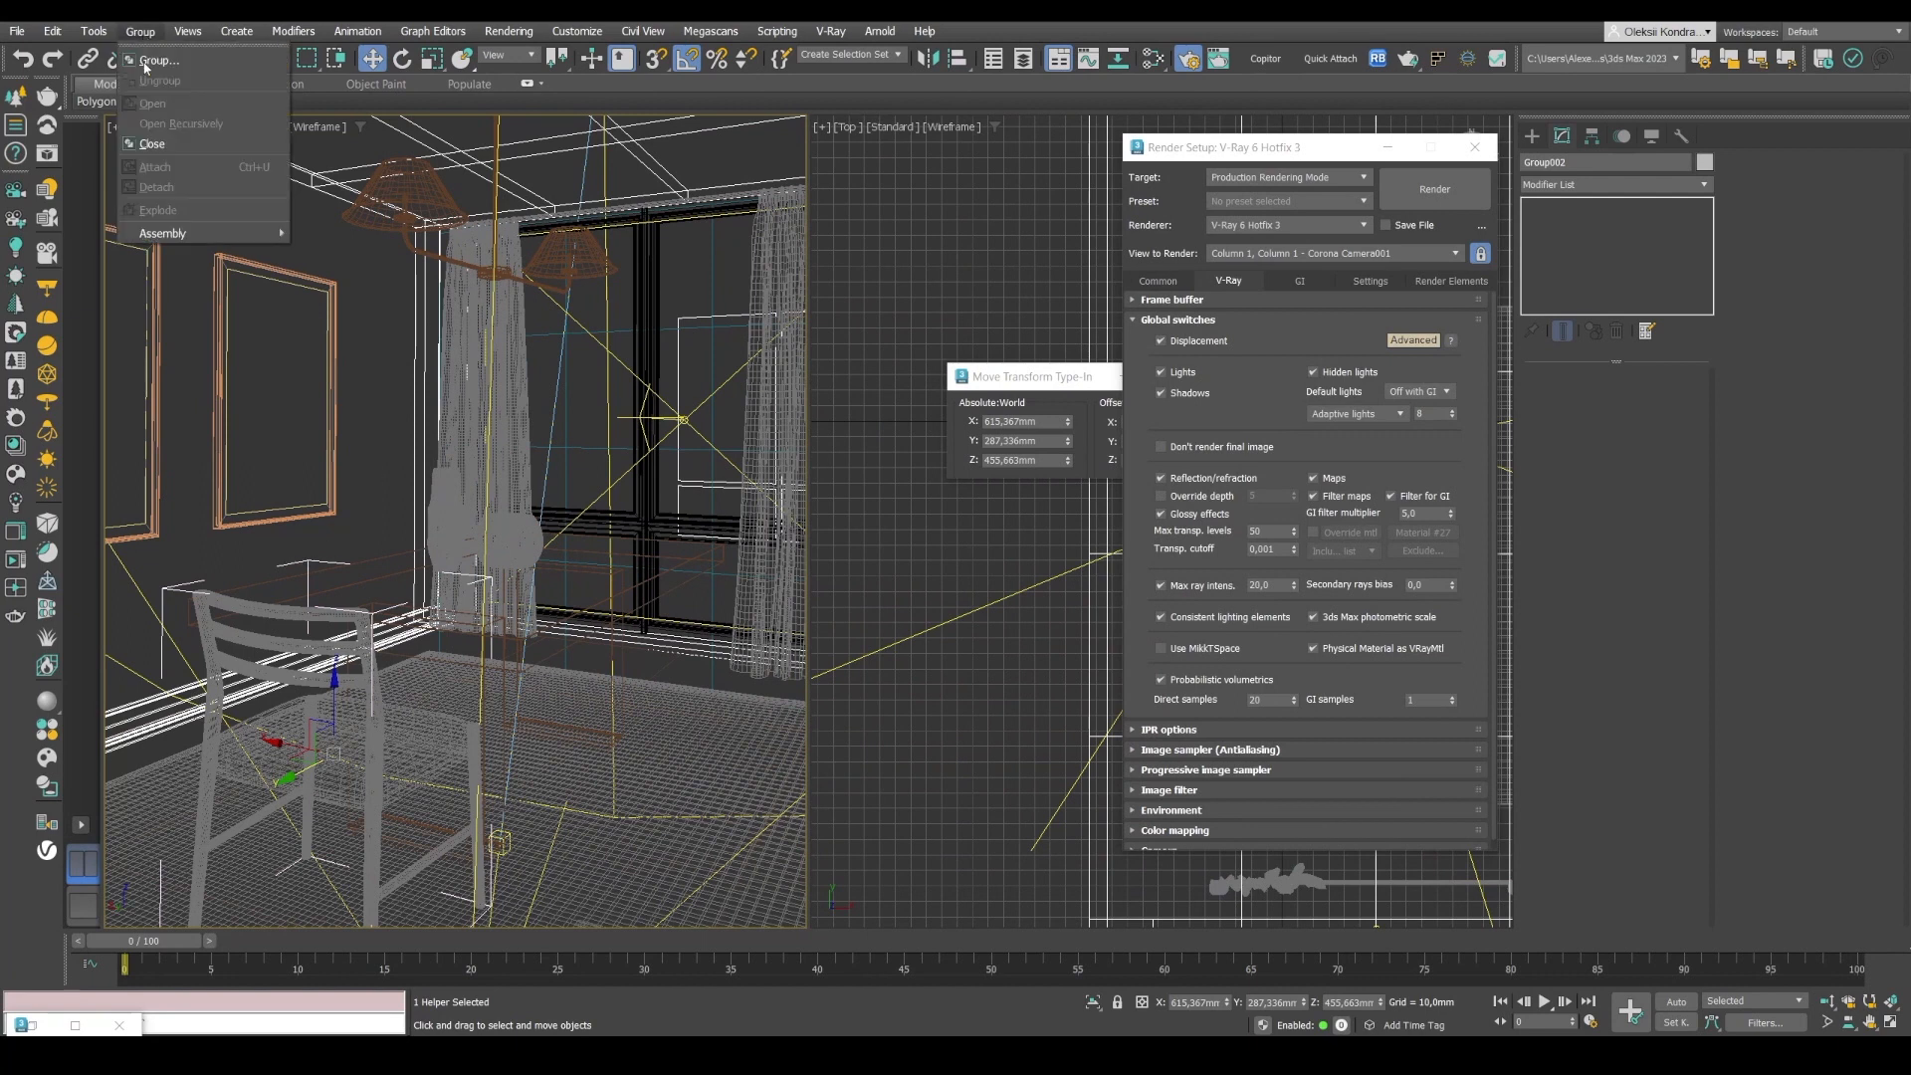
left_click(149, 145)
Make one instance copy of the chair group in the top view, offset along the Y axis toward the vases.
key("t")
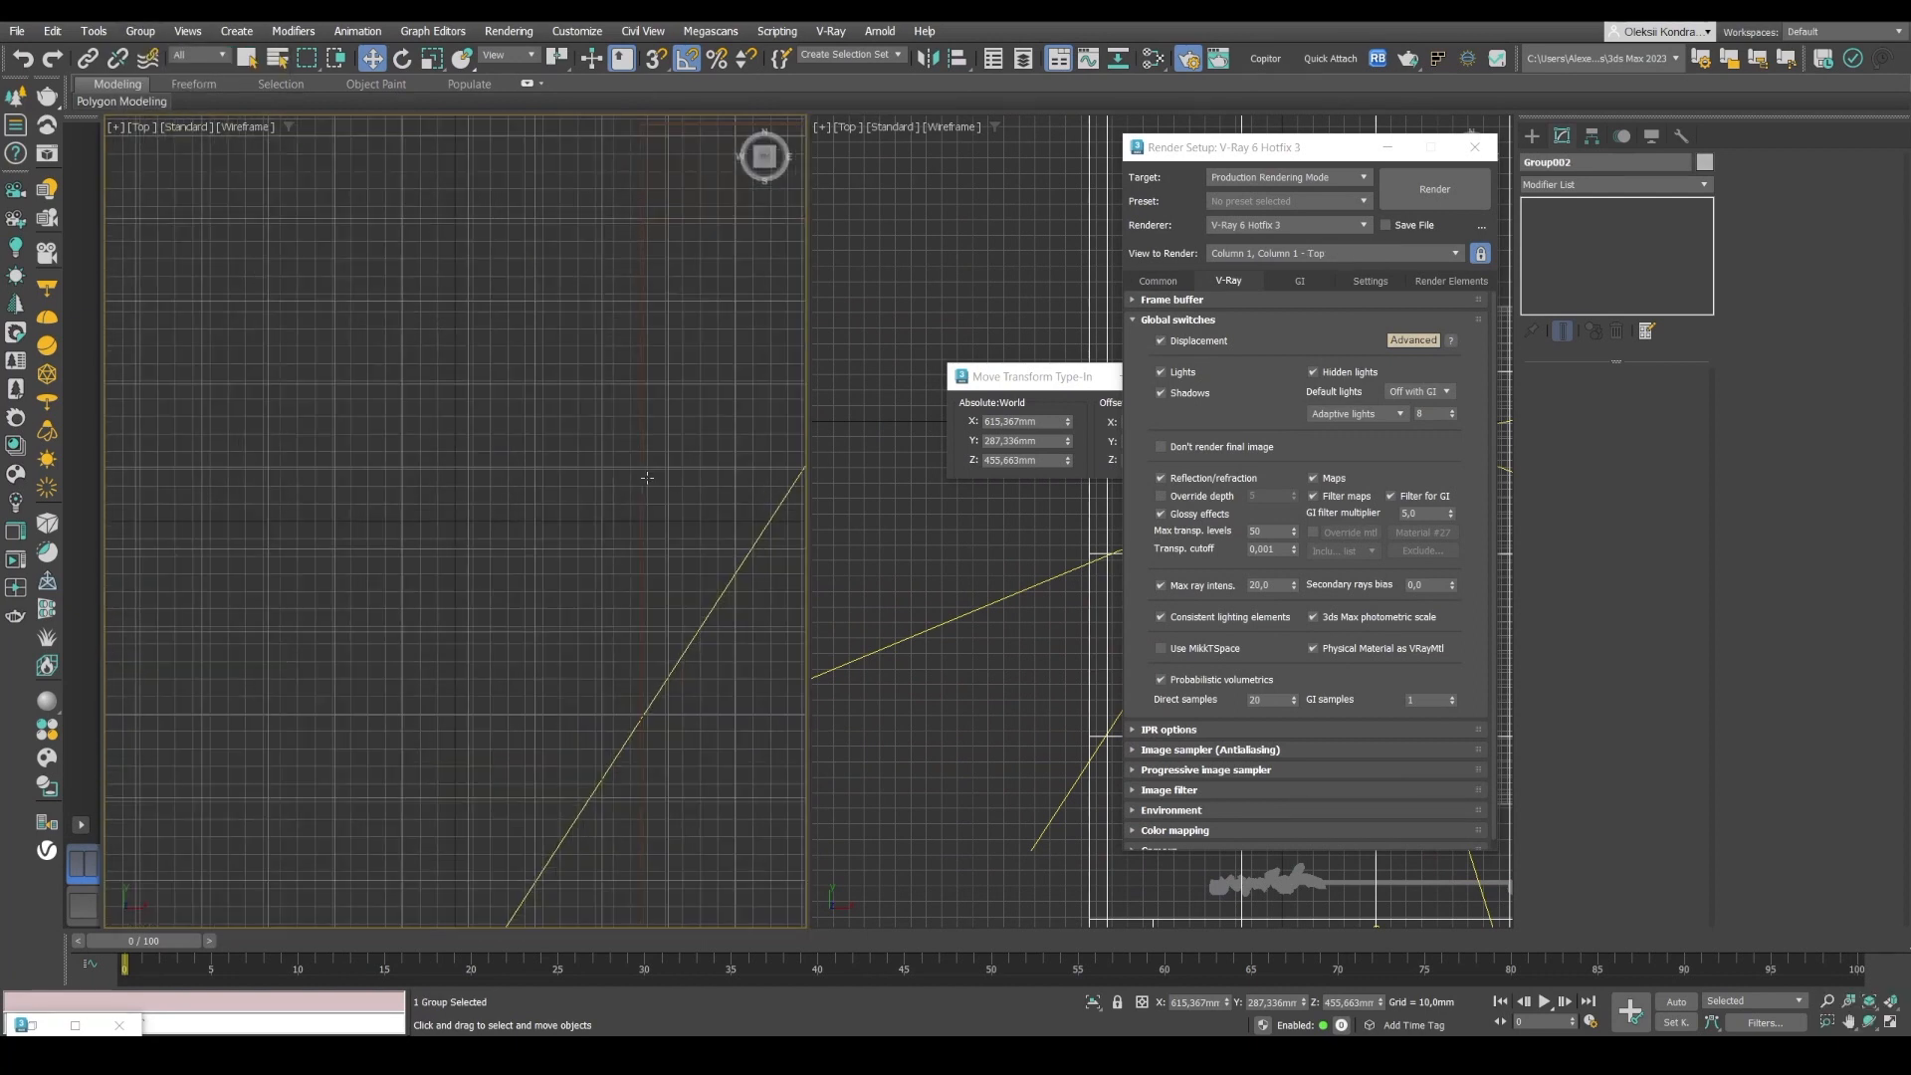
key("z")
scroll(647, 469, "down", 5)
middle_click_drag(617, 442, 573, 247)
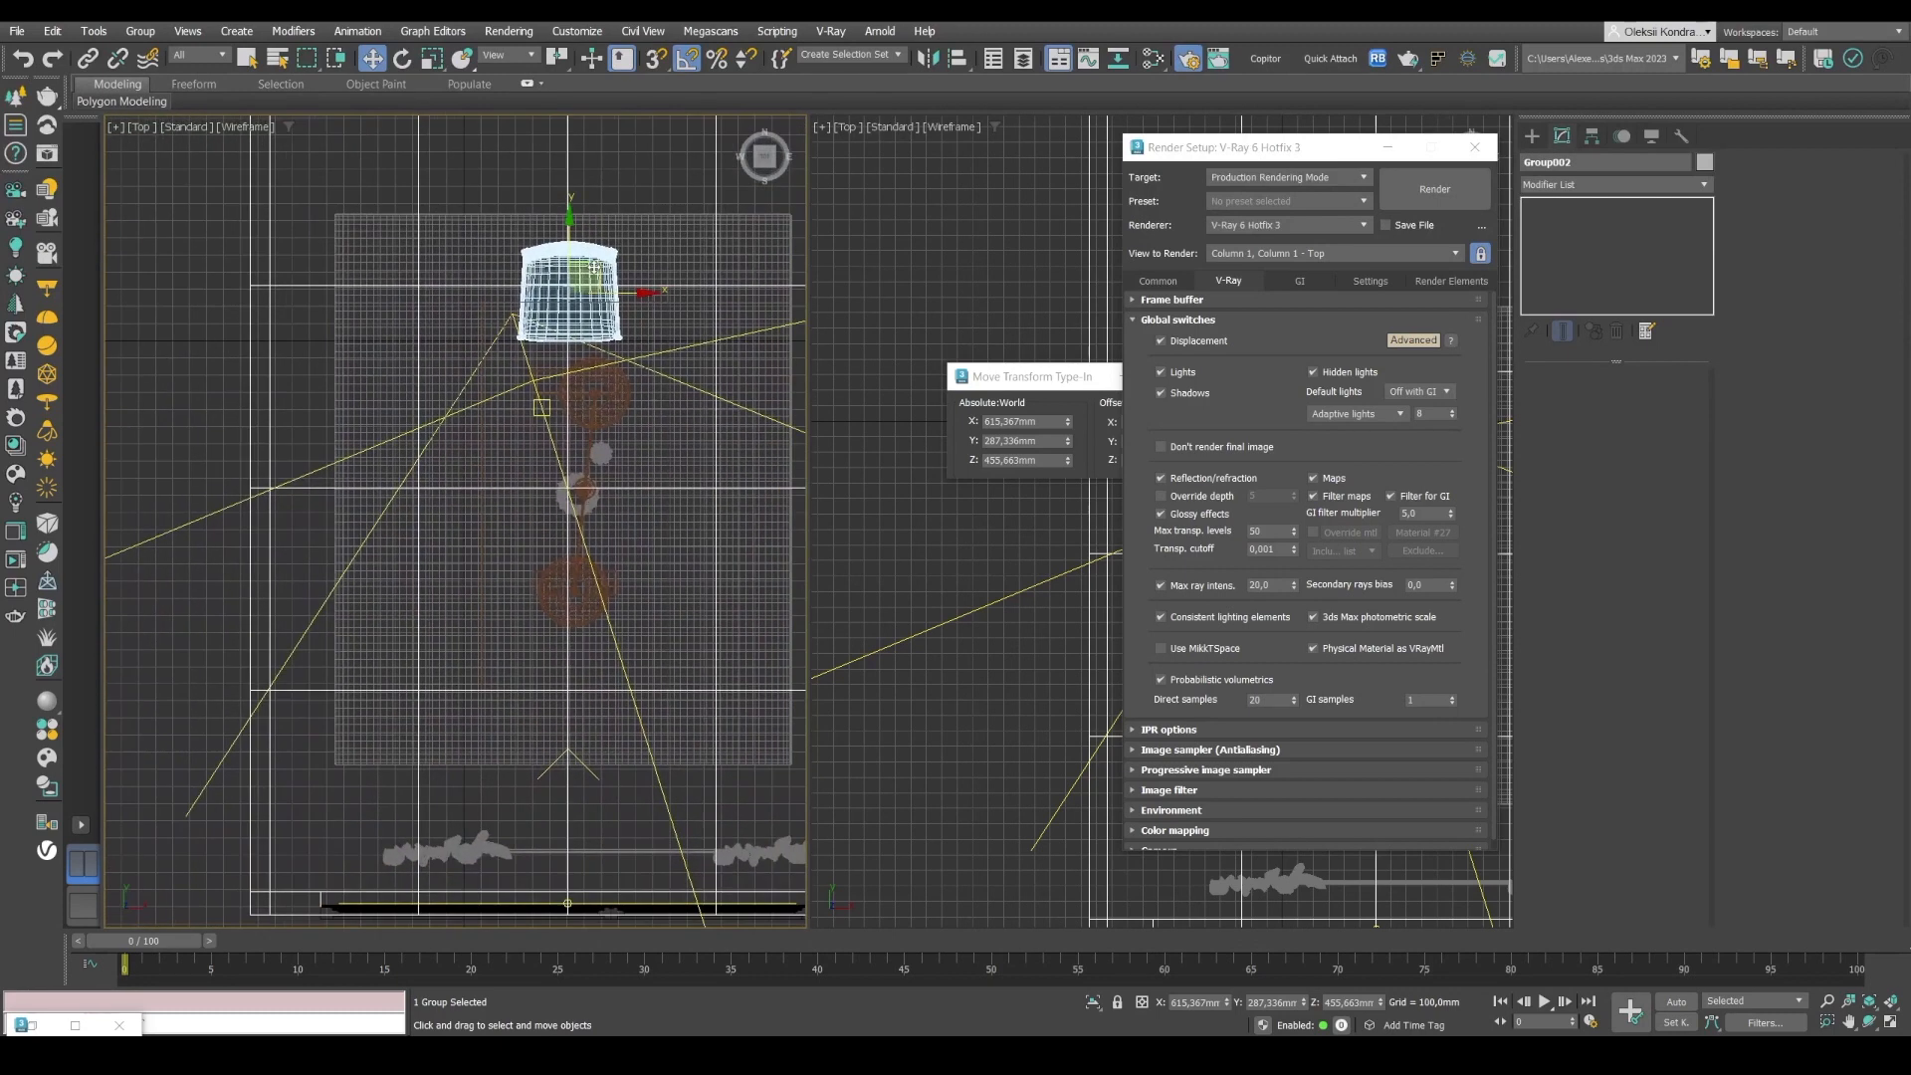
mouse_move(570, 236)
left_mouse_down("shift")
mouse_move(571, 363)
mouse_move(587, 430)
mouse_move(614, 430)
left_mouse_up("shift")
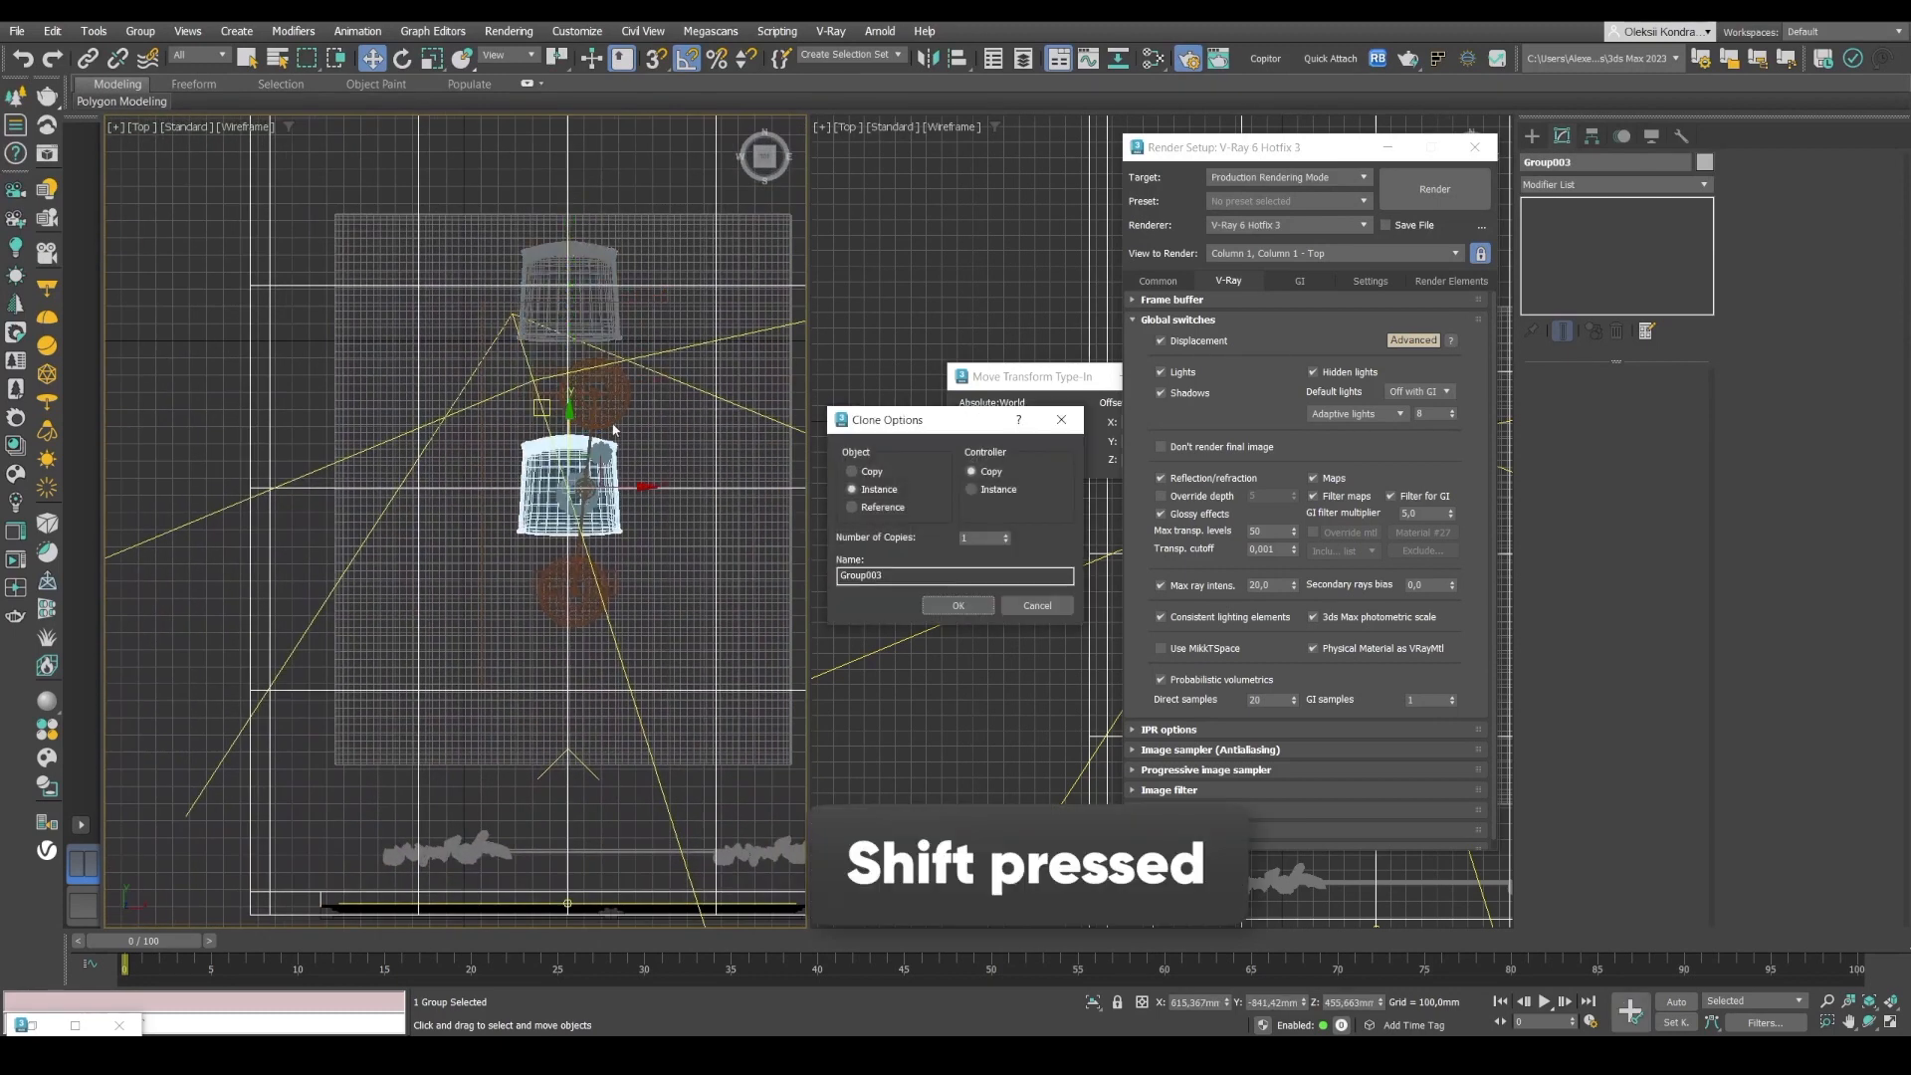
left_click(957, 605)
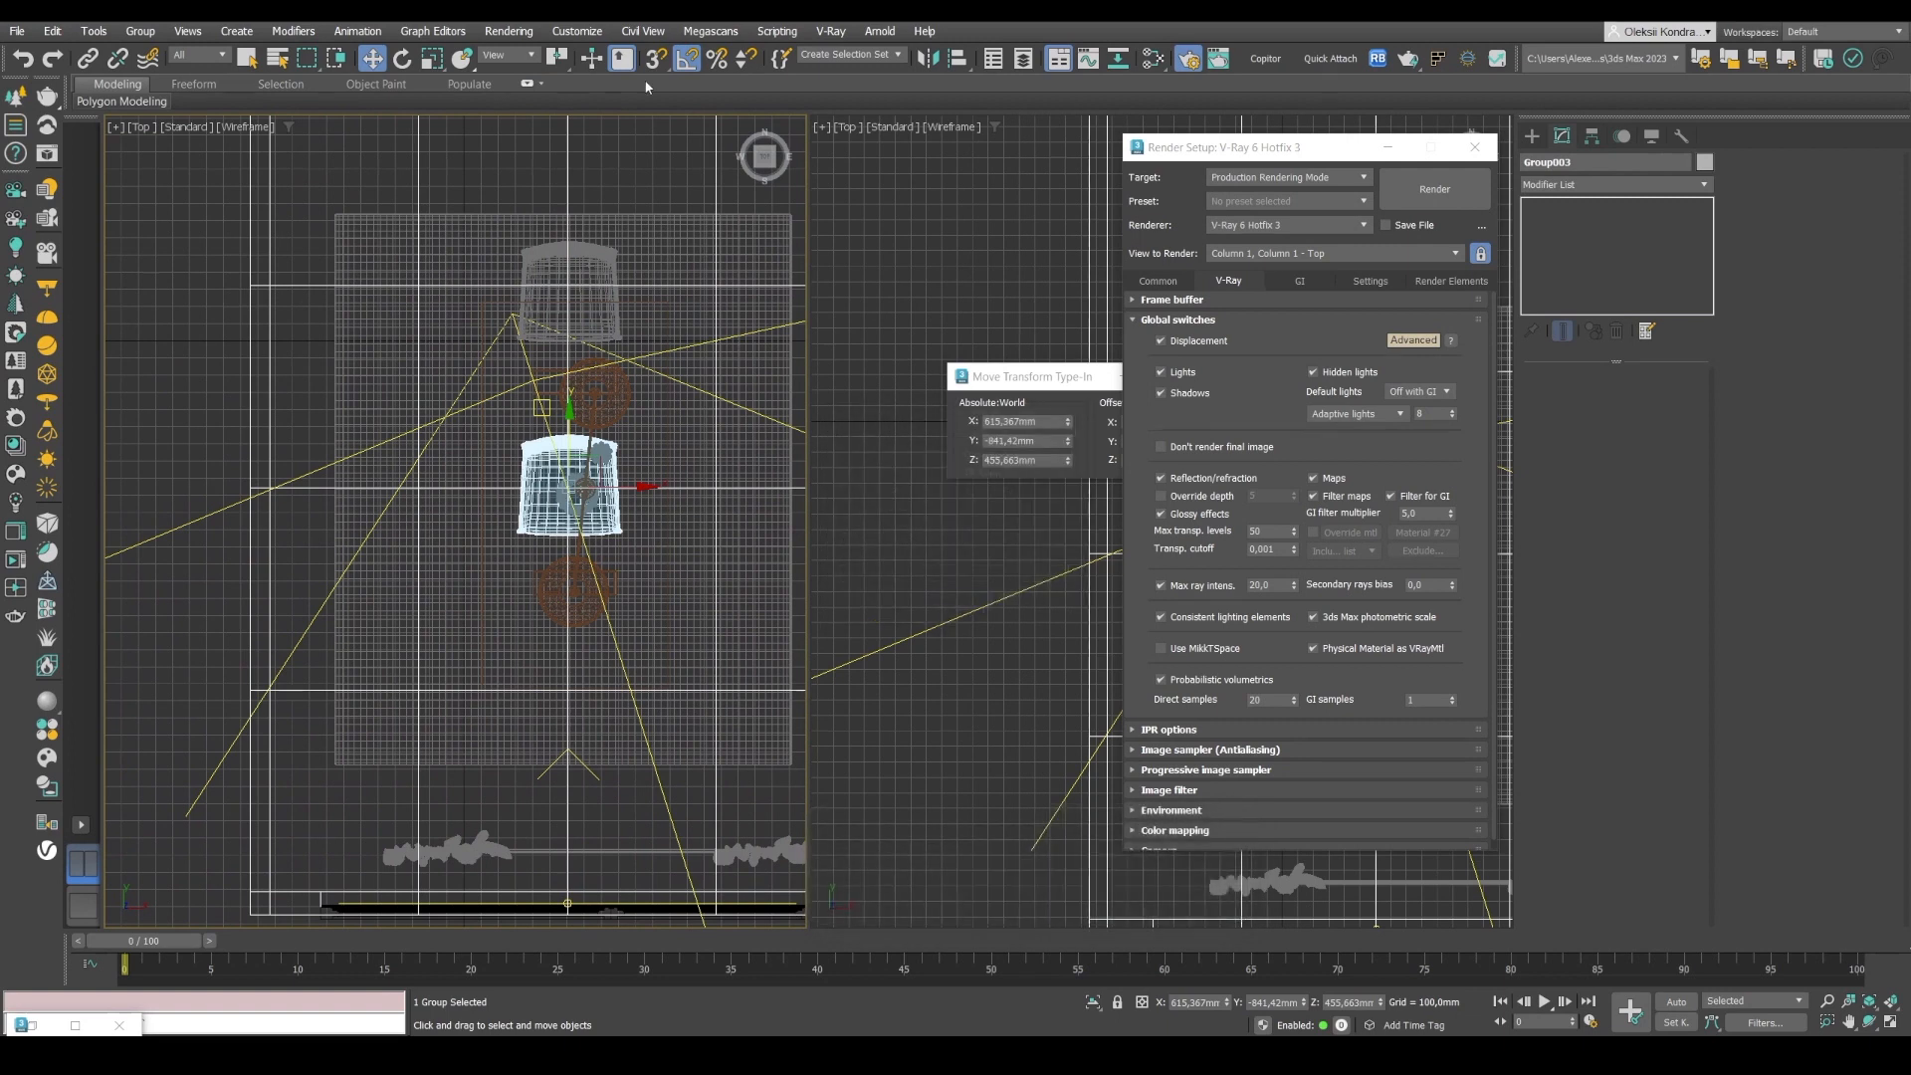
Rotate the copied chair a quarter turn counterclockwise and move it to about X 17 mm, Y -373 mm beside the table.
key("e")
left_click_drag(515, 442, 488, 503)
key("w")
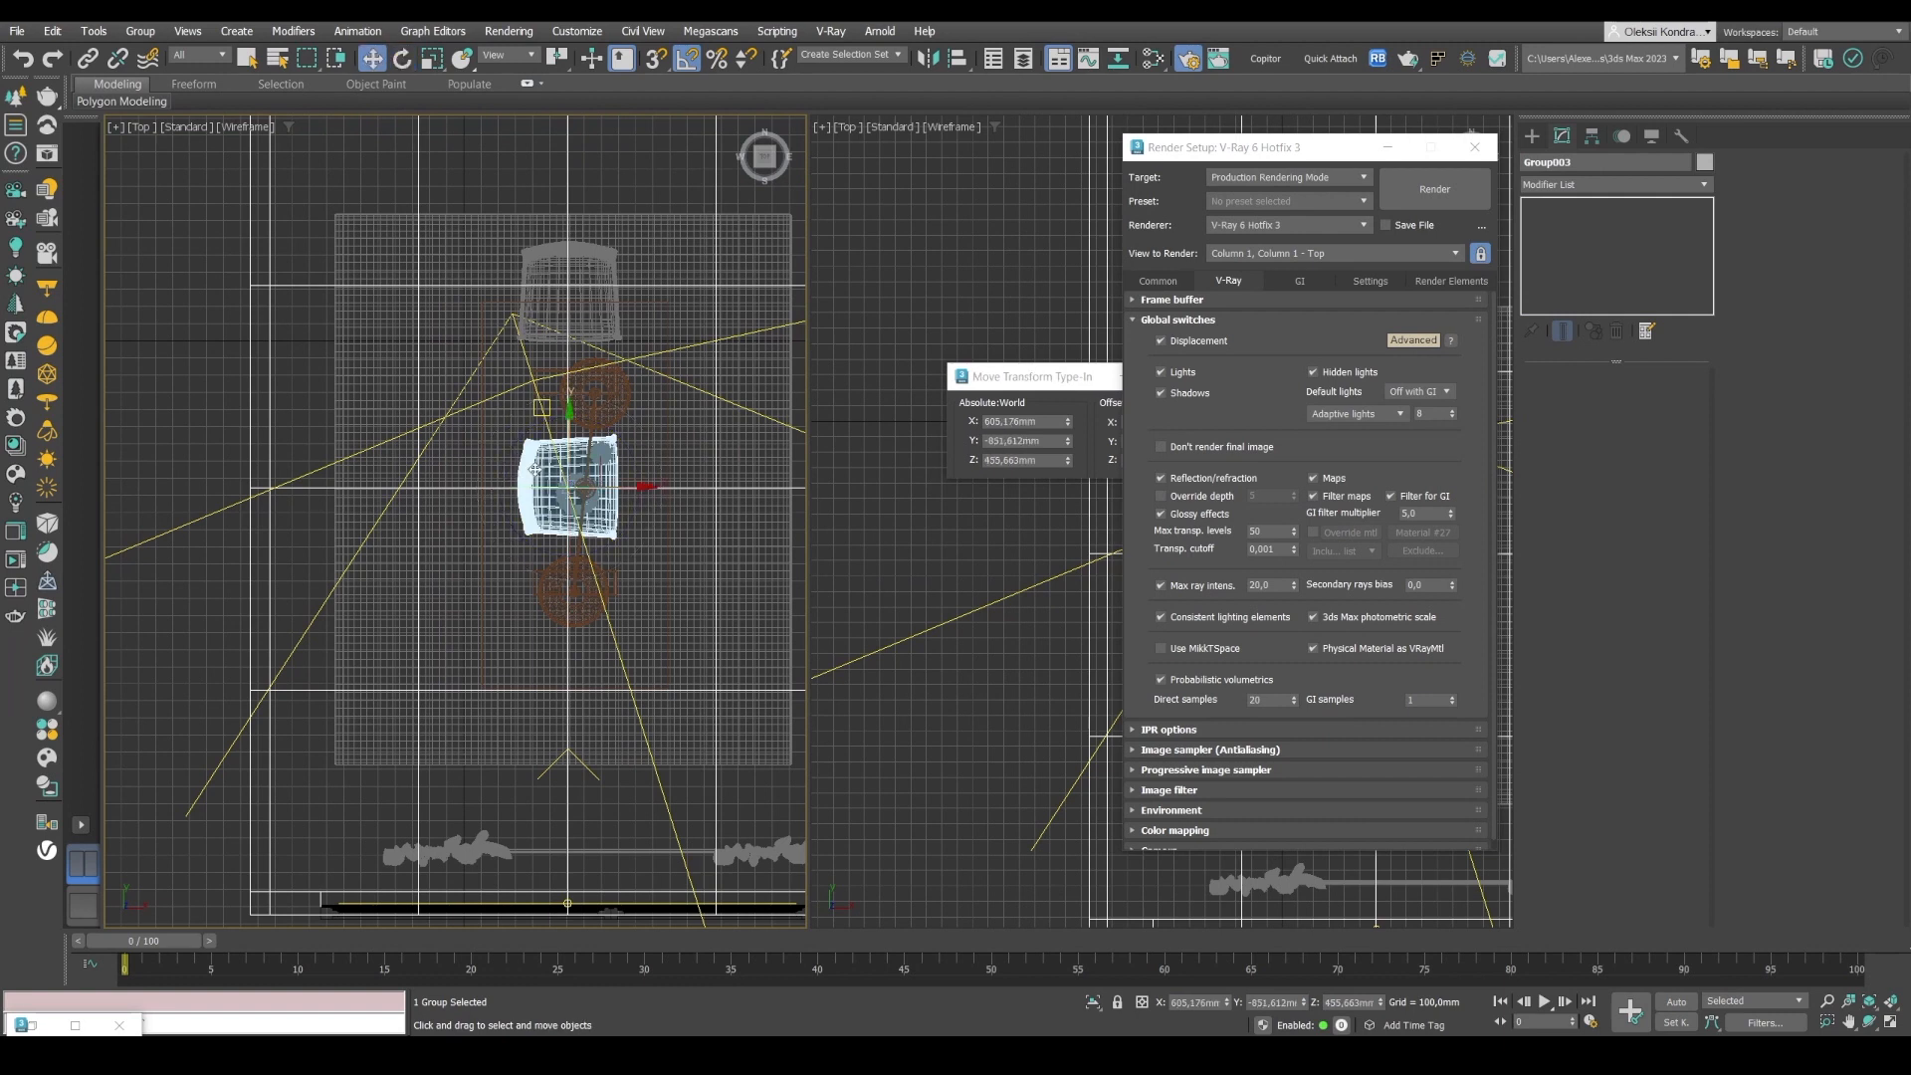
left_click_drag(599, 464, 492, 430)
scroll(460, 355, "up", 3)
scroll(503, 349, "down", 4)
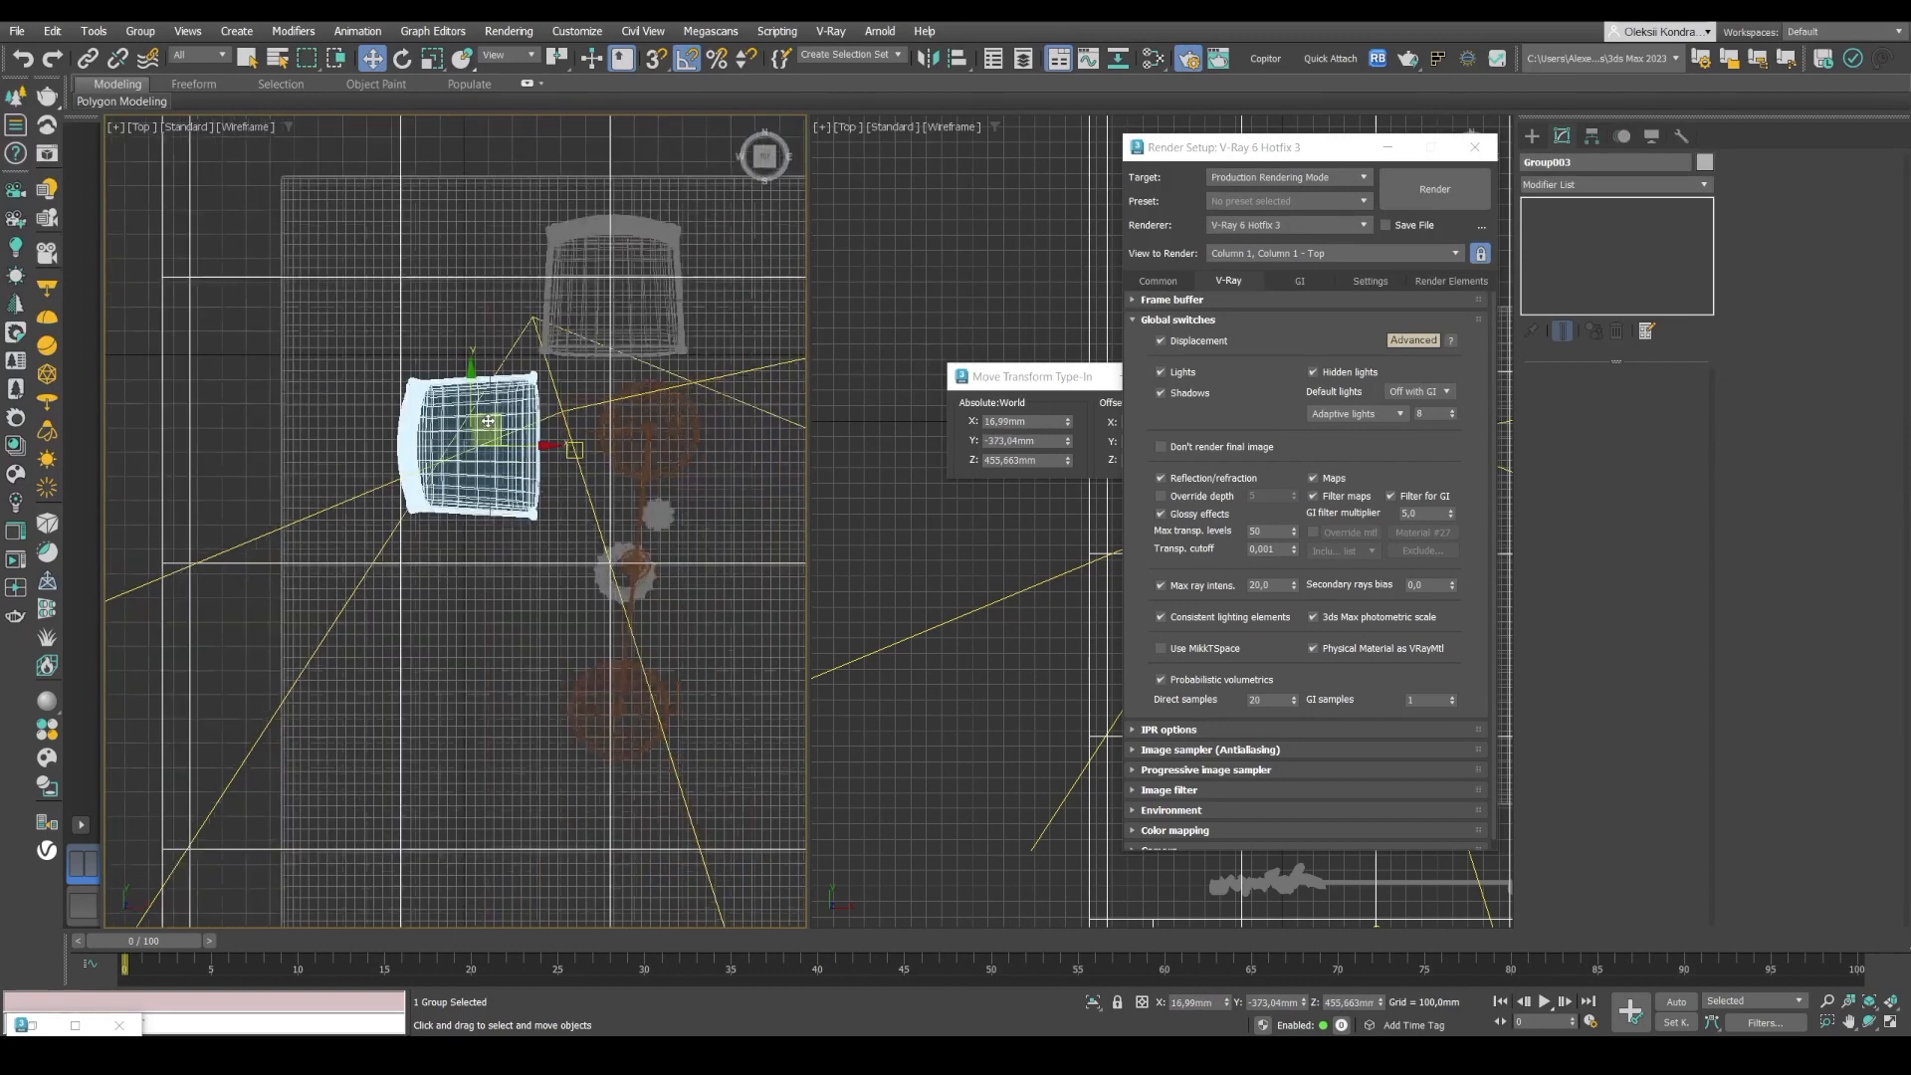
Make one instance copy of the side chair further along the table to about Y -1501 mm, and clear the selection.
left_click_drag(462, 317, 462, 511, "shift")
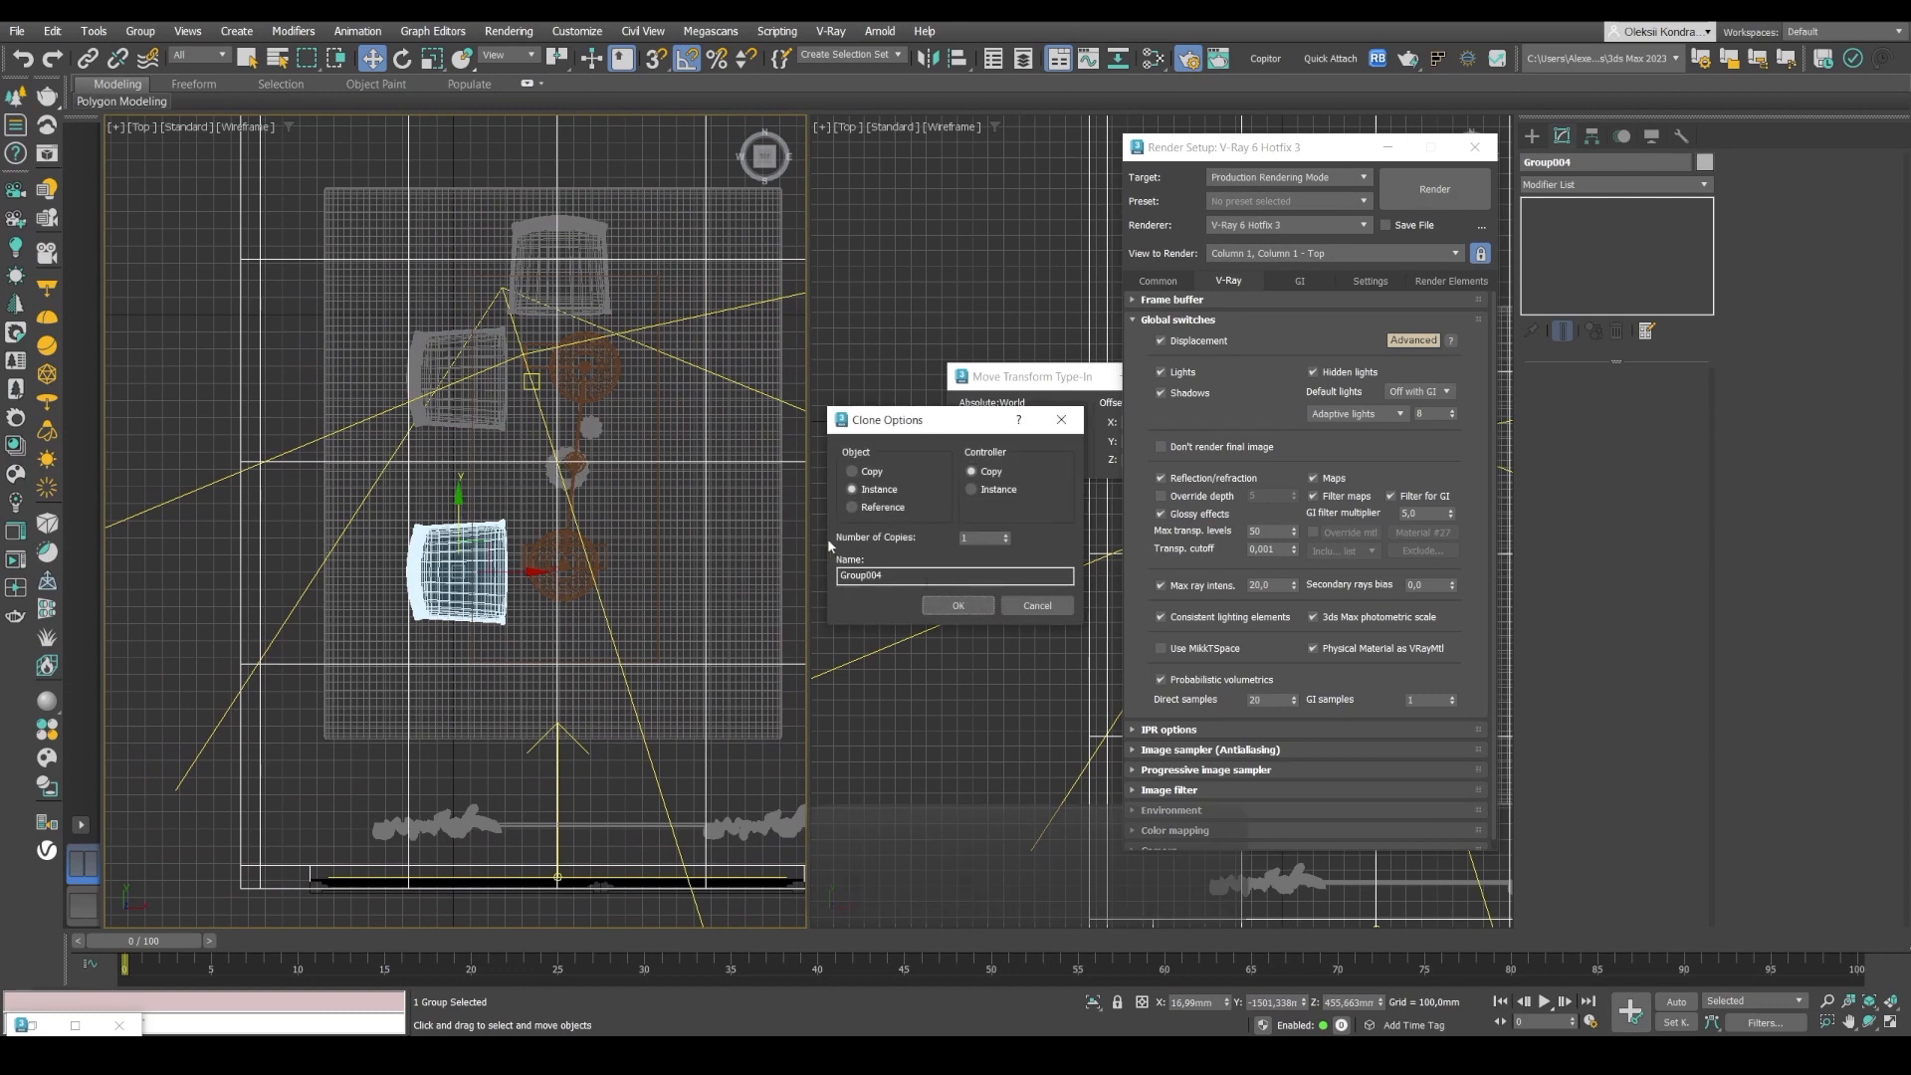
left_click(957, 605)
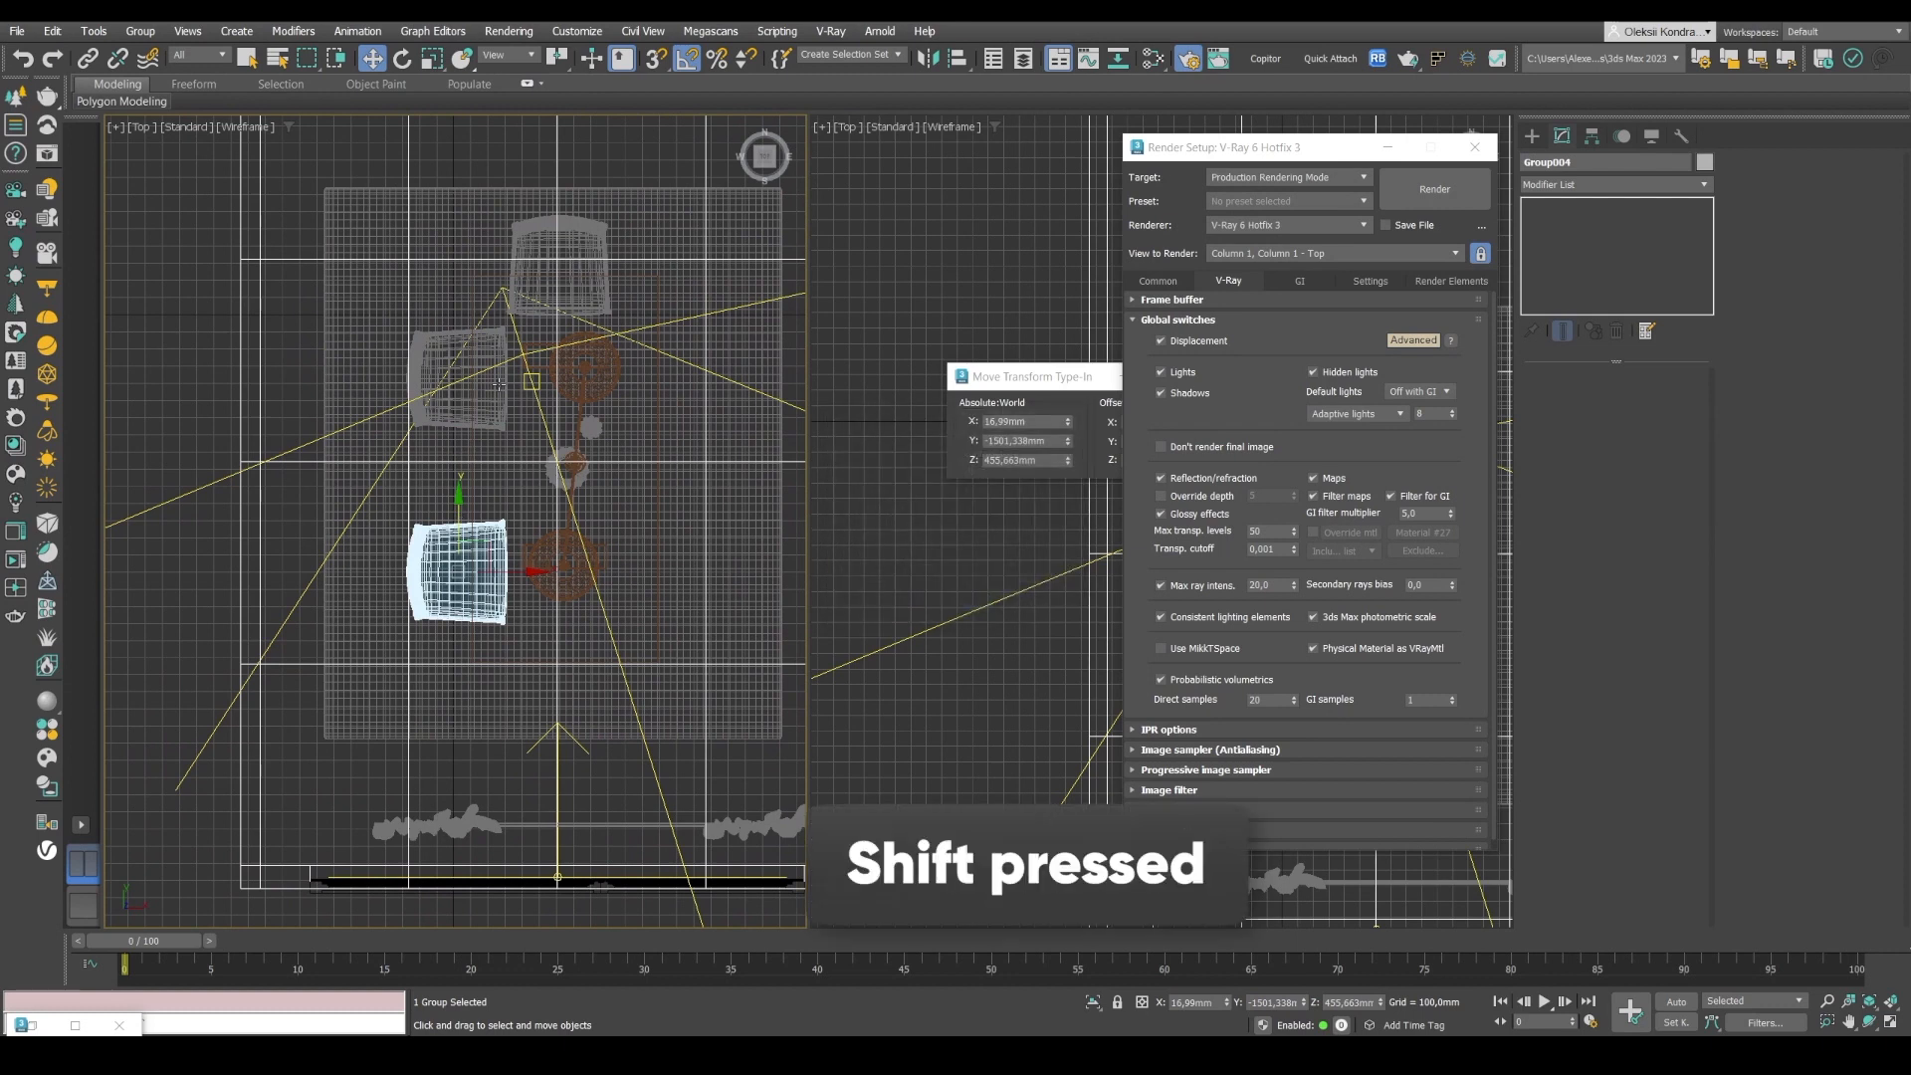
left_click(419, 349, "shift")
left_click(145, 358)
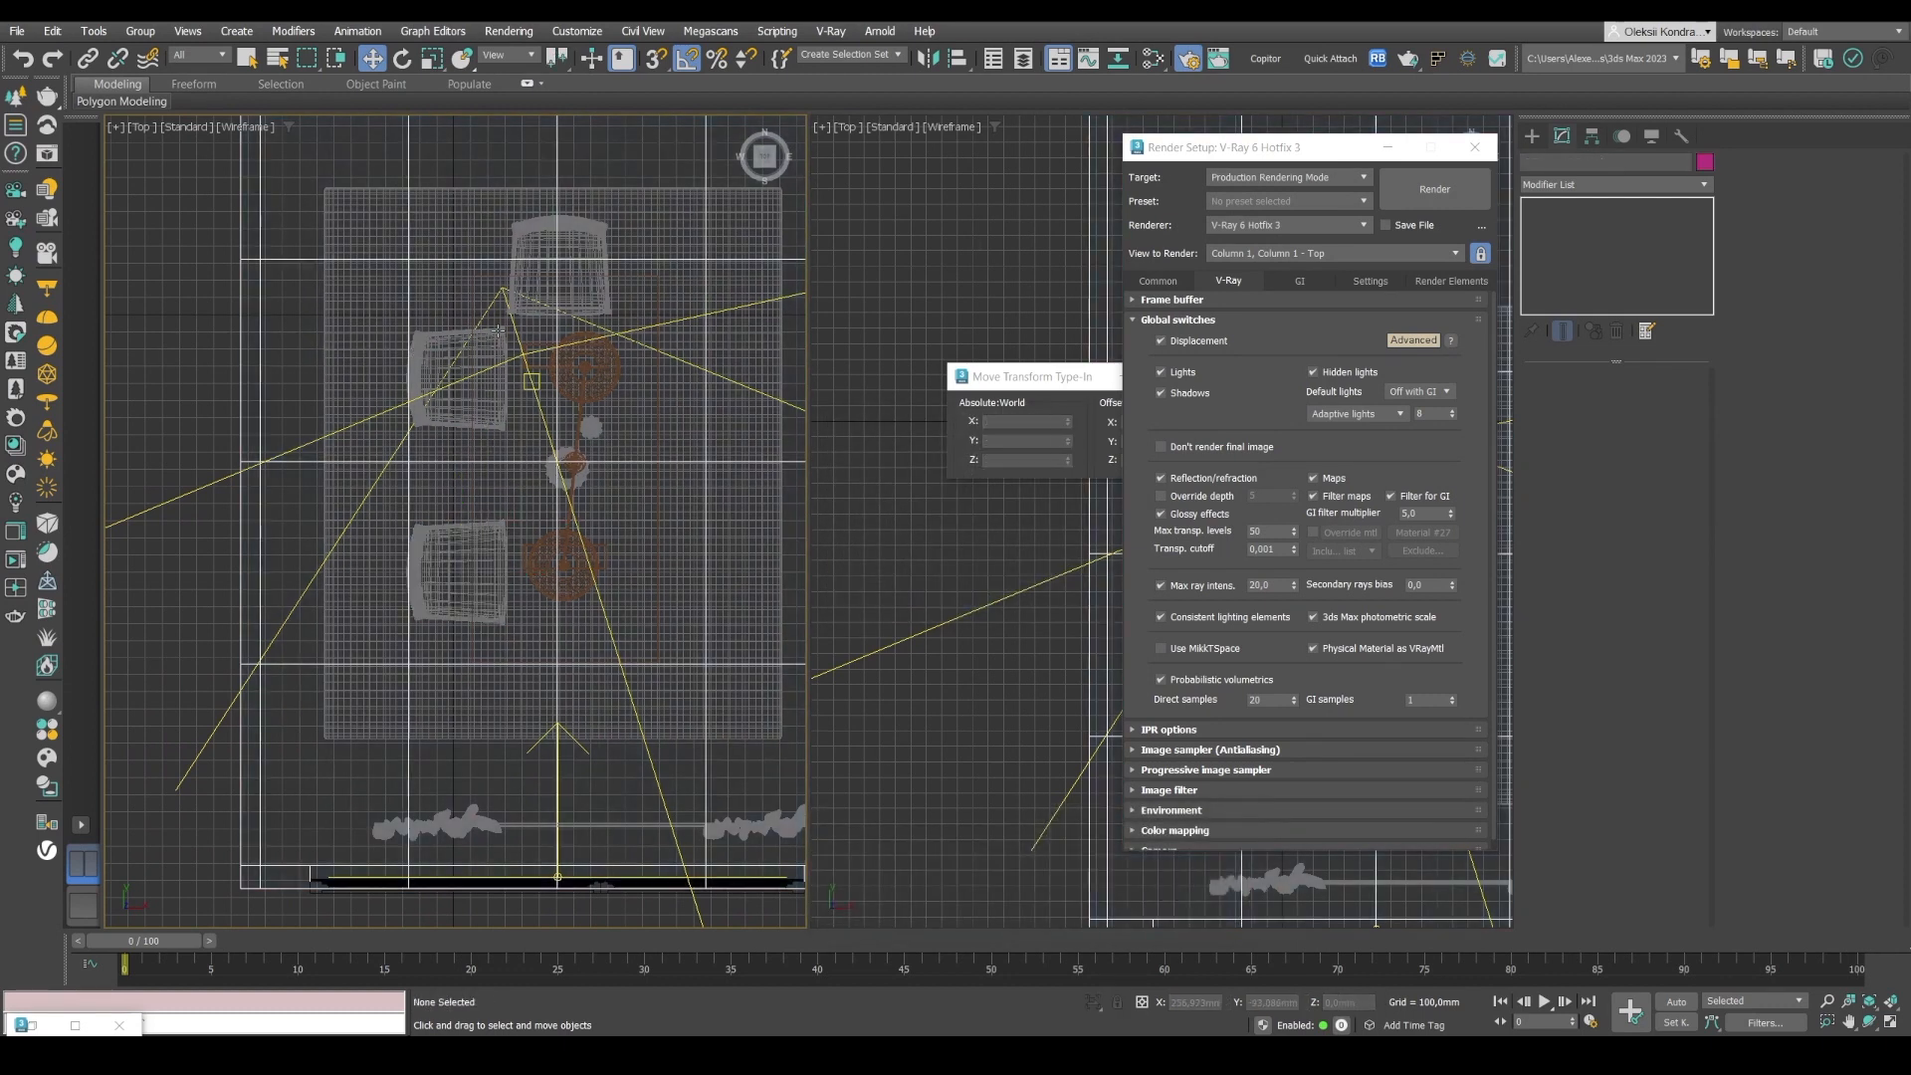
Mirror both side chairs on the X axis as instances and move the mirrored pair to the opposite side of the table.
scroll(499, 331, "up", 3)
left_click(339, 412)
left_click(336, 759, "ctrl")
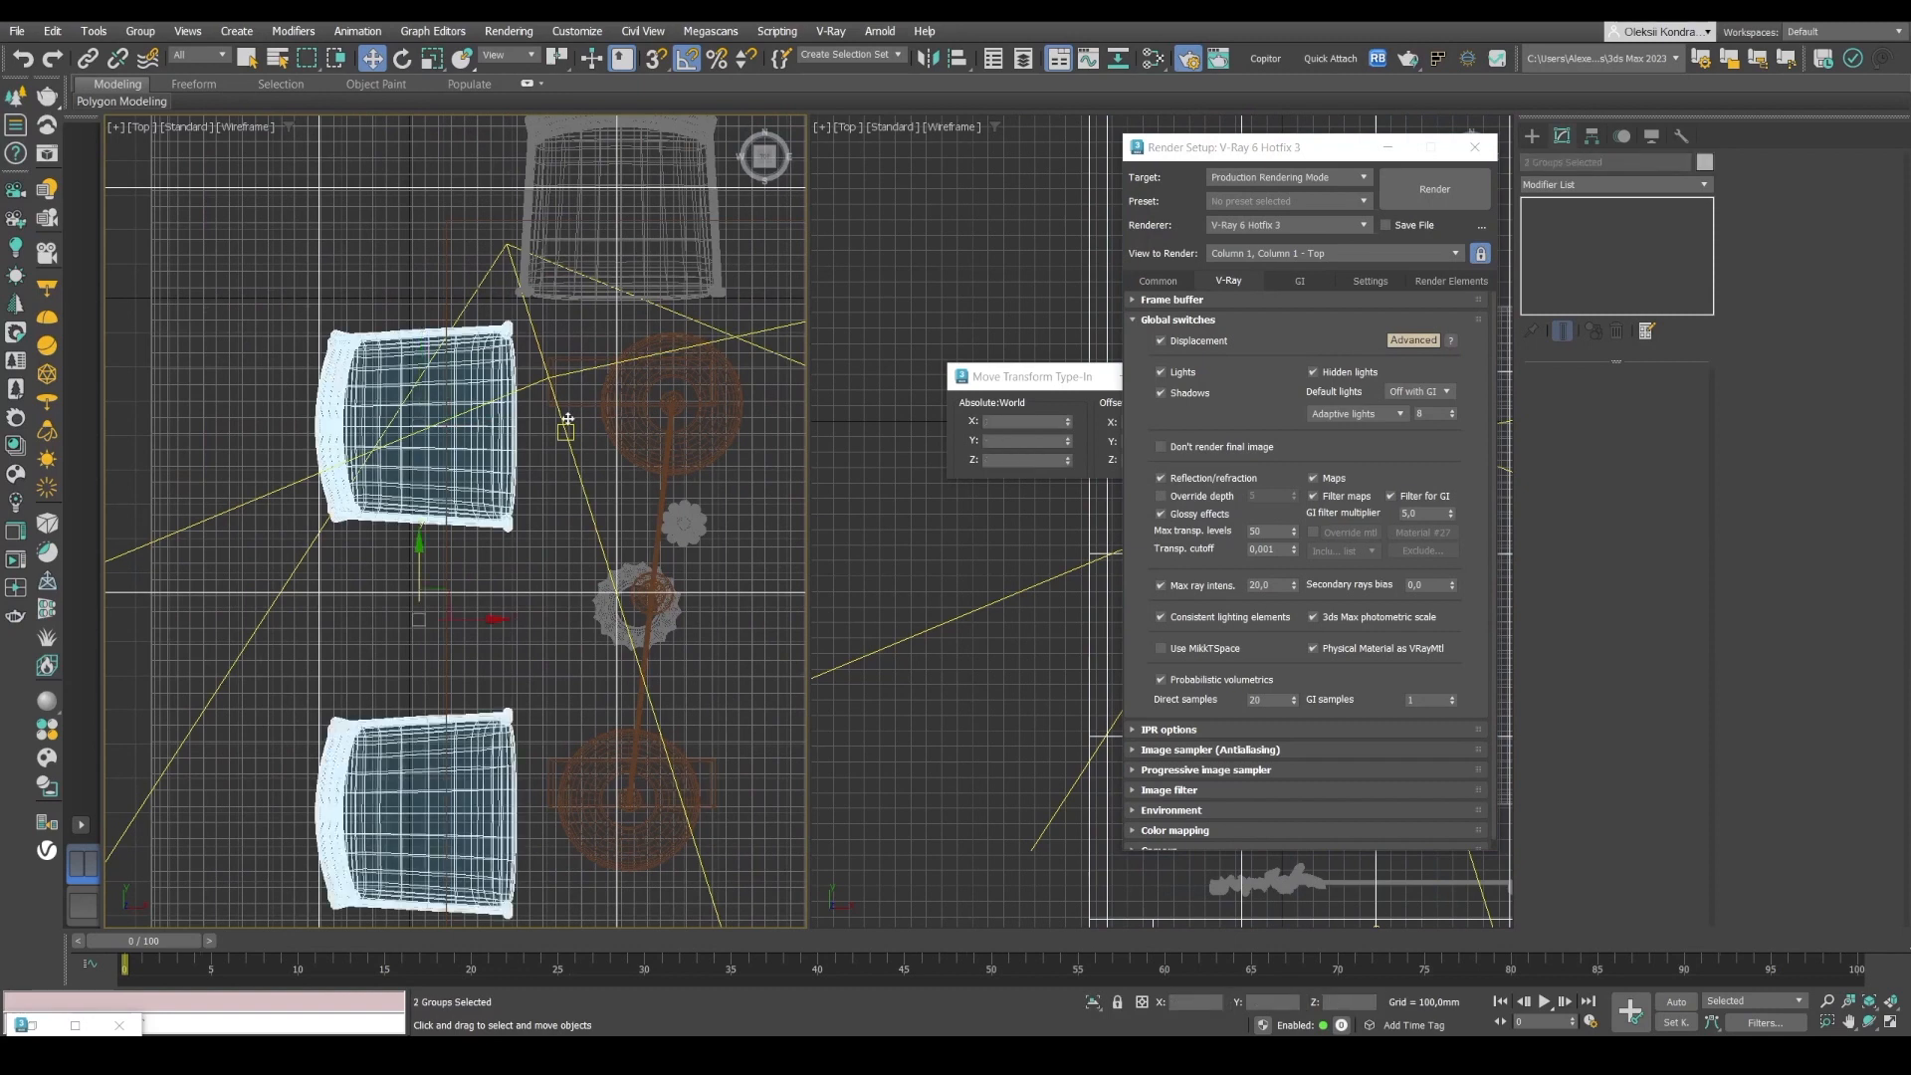
left_click(929, 59)
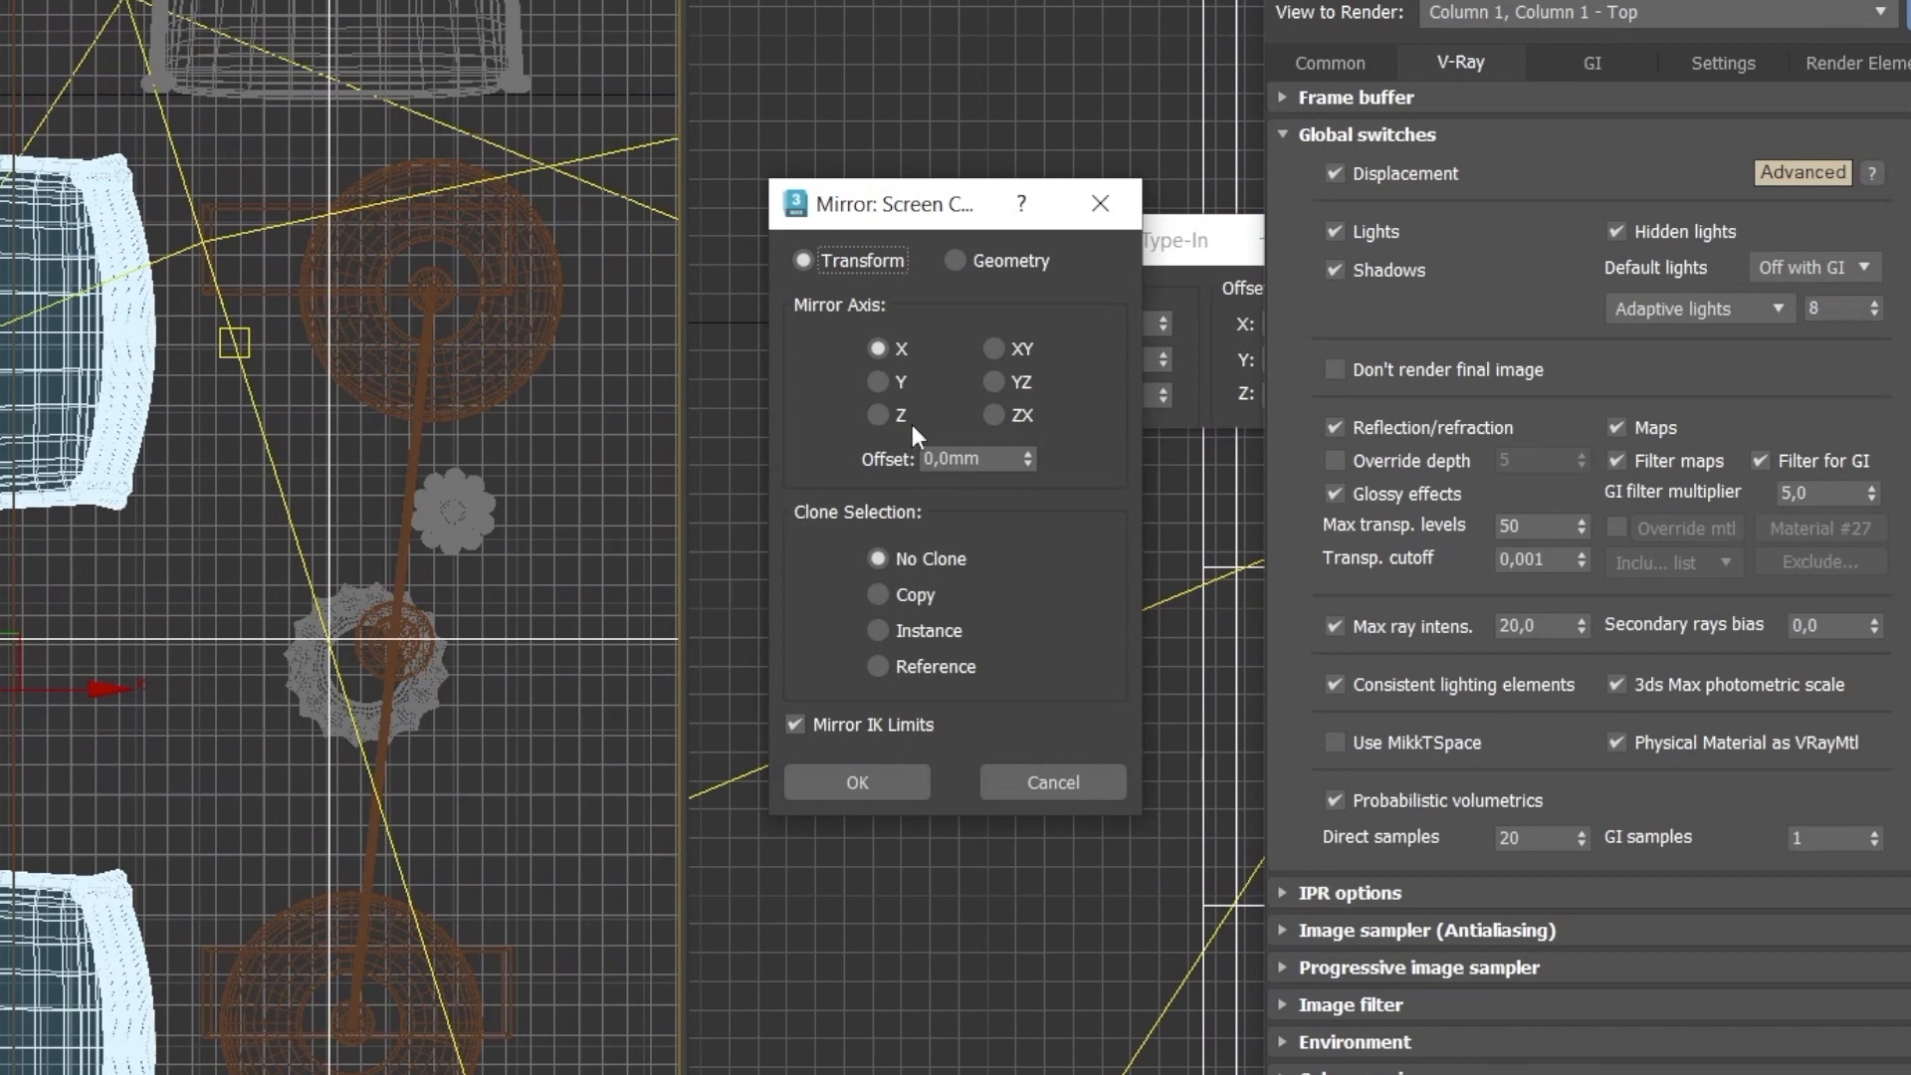
left_click(876, 382)
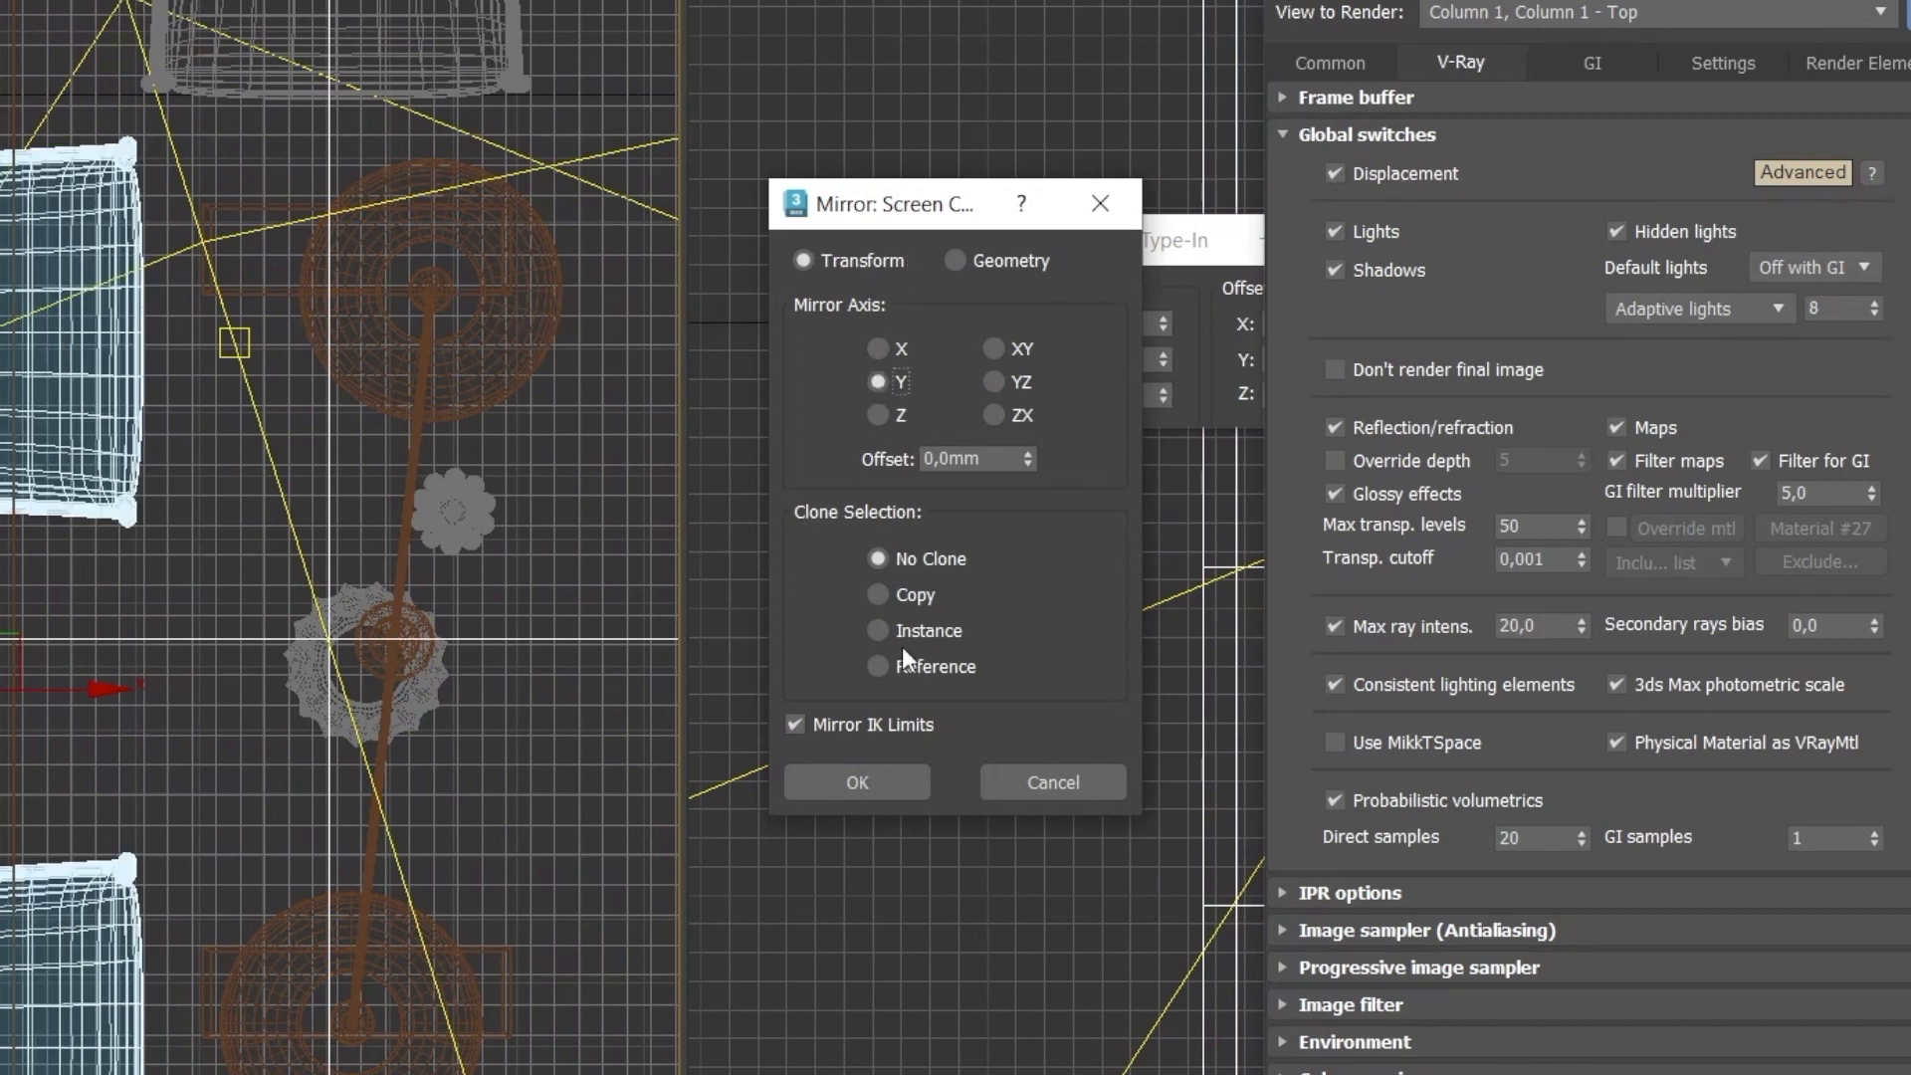
left_click(882, 624)
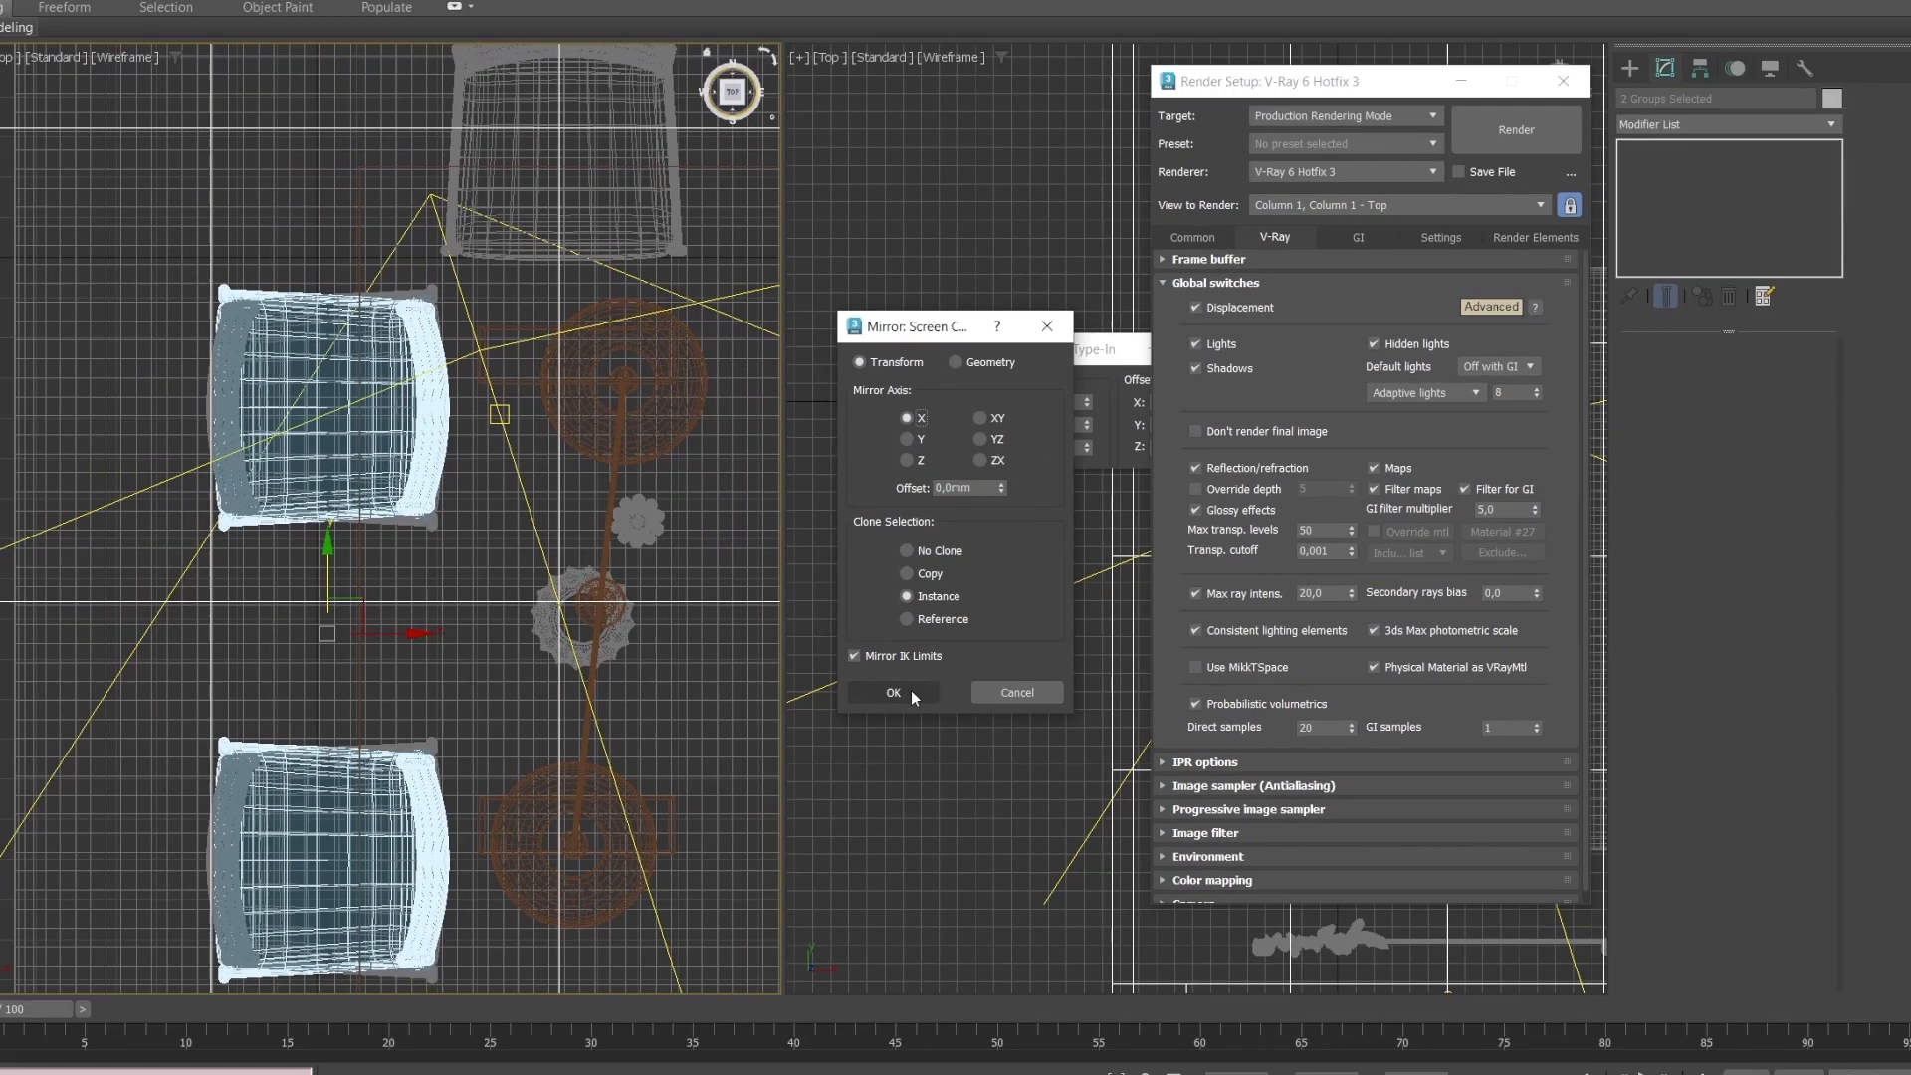
left_click(886, 782)
scroll(475, 556, "down", 2)
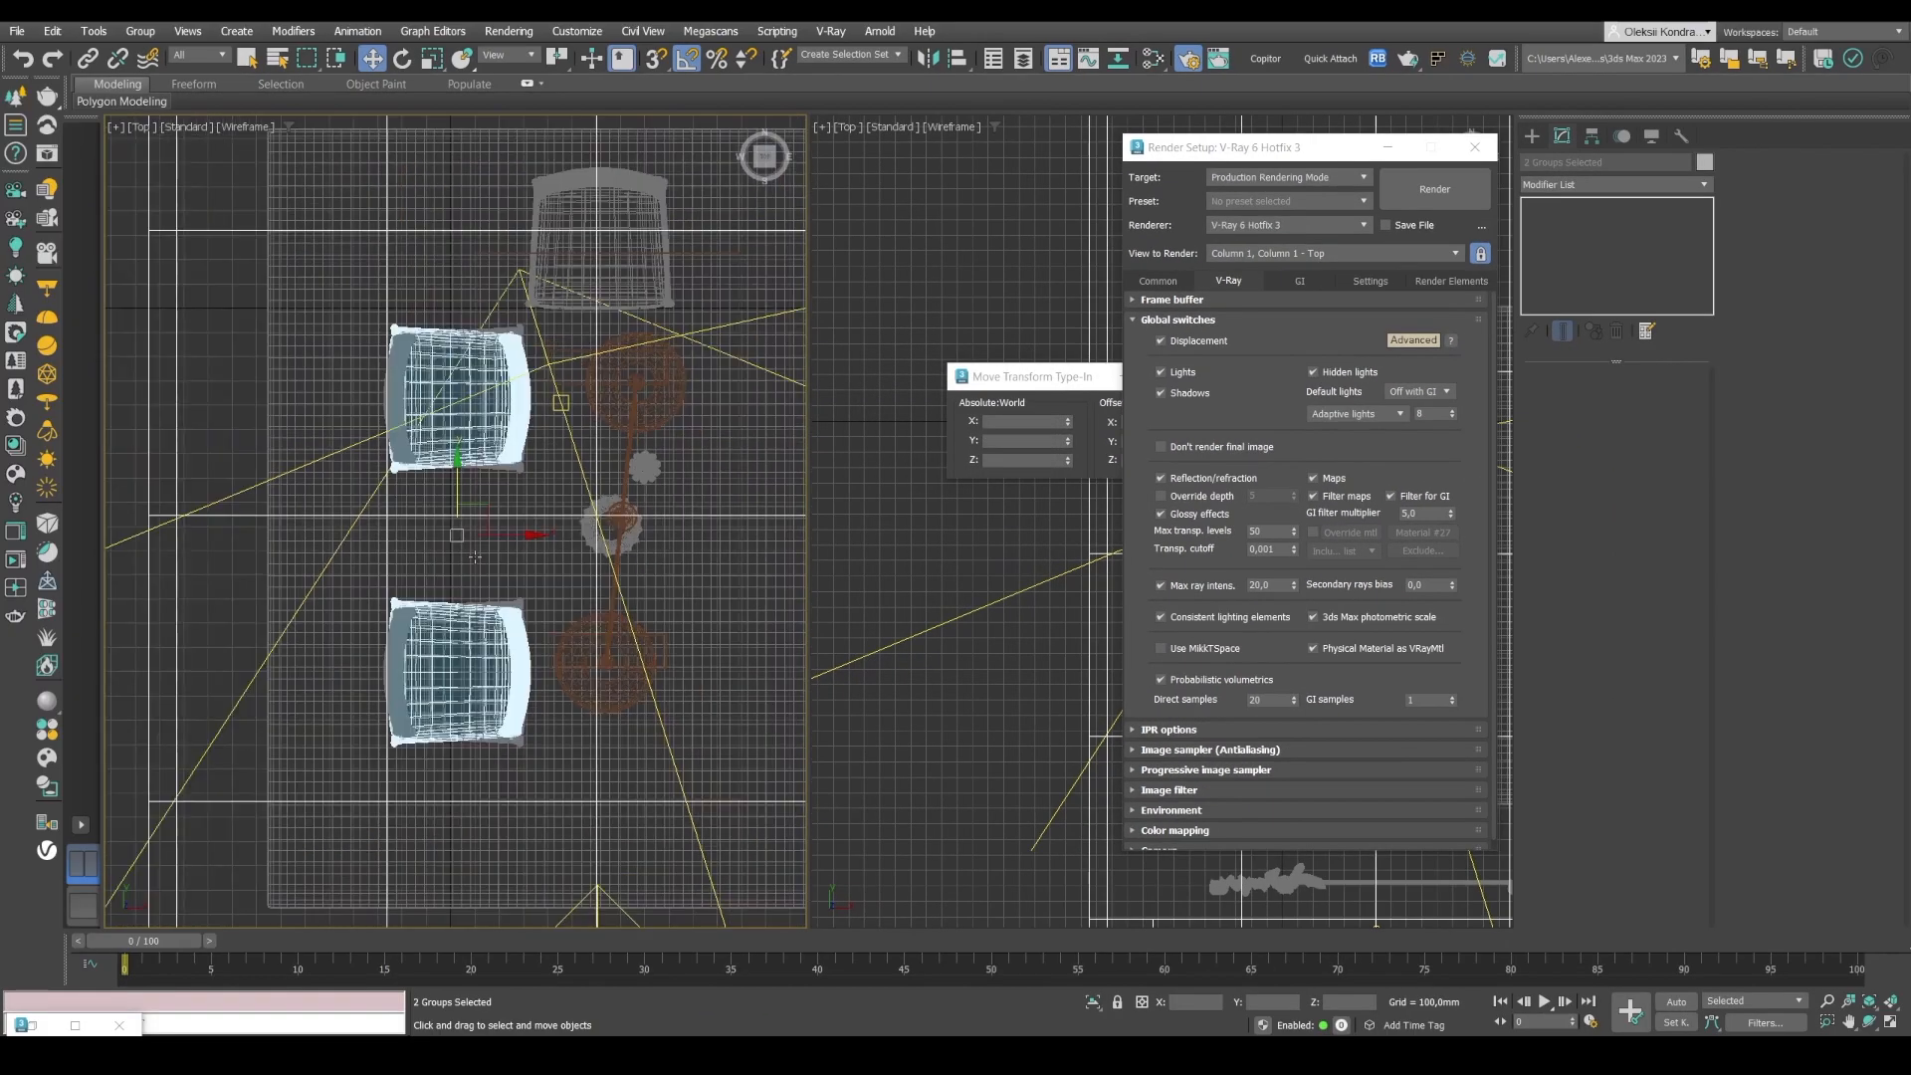
left_click_drag(503, 540, 807, 511)
Mirror the end chair on the Y axis as an instance and move it to the table's other end, about Y -2203 mm.
left_click(579, 182)
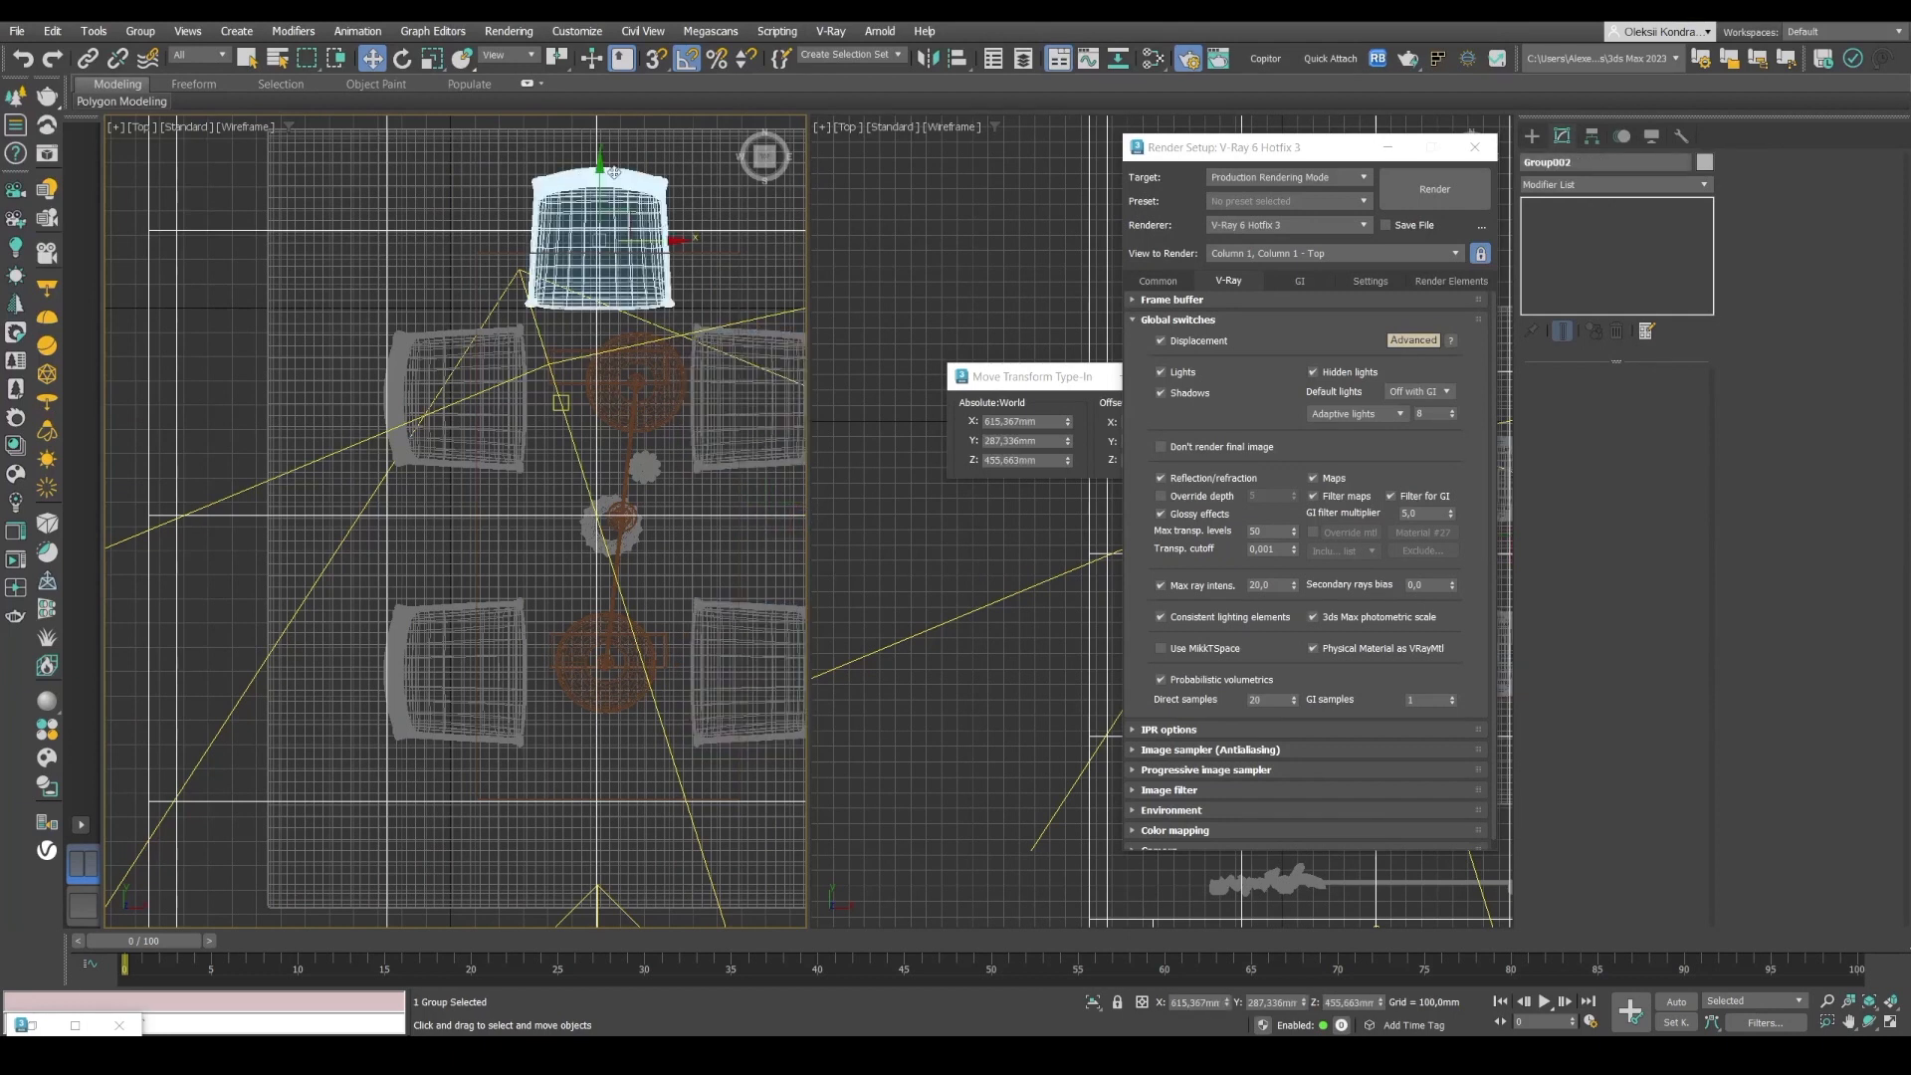
key("alt+m")
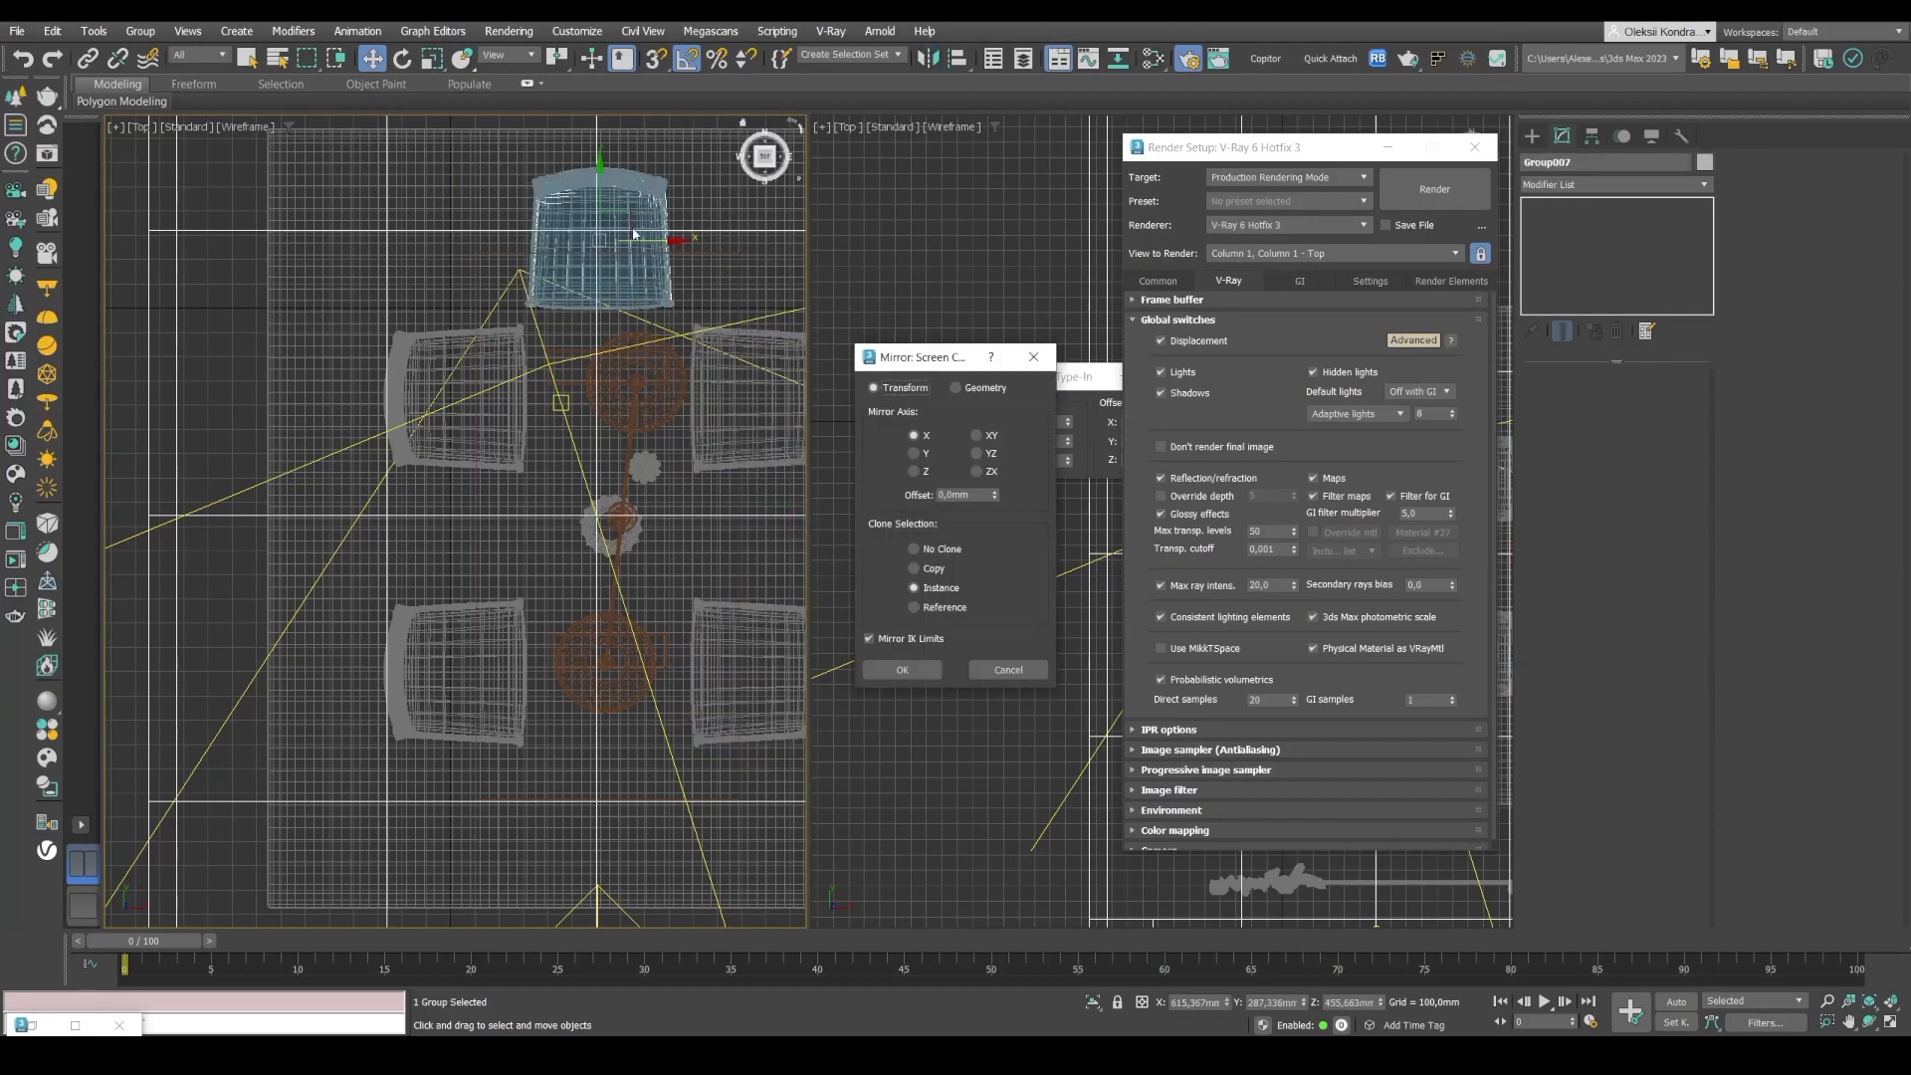
left_click(913, 453)
left_click(901, 669)
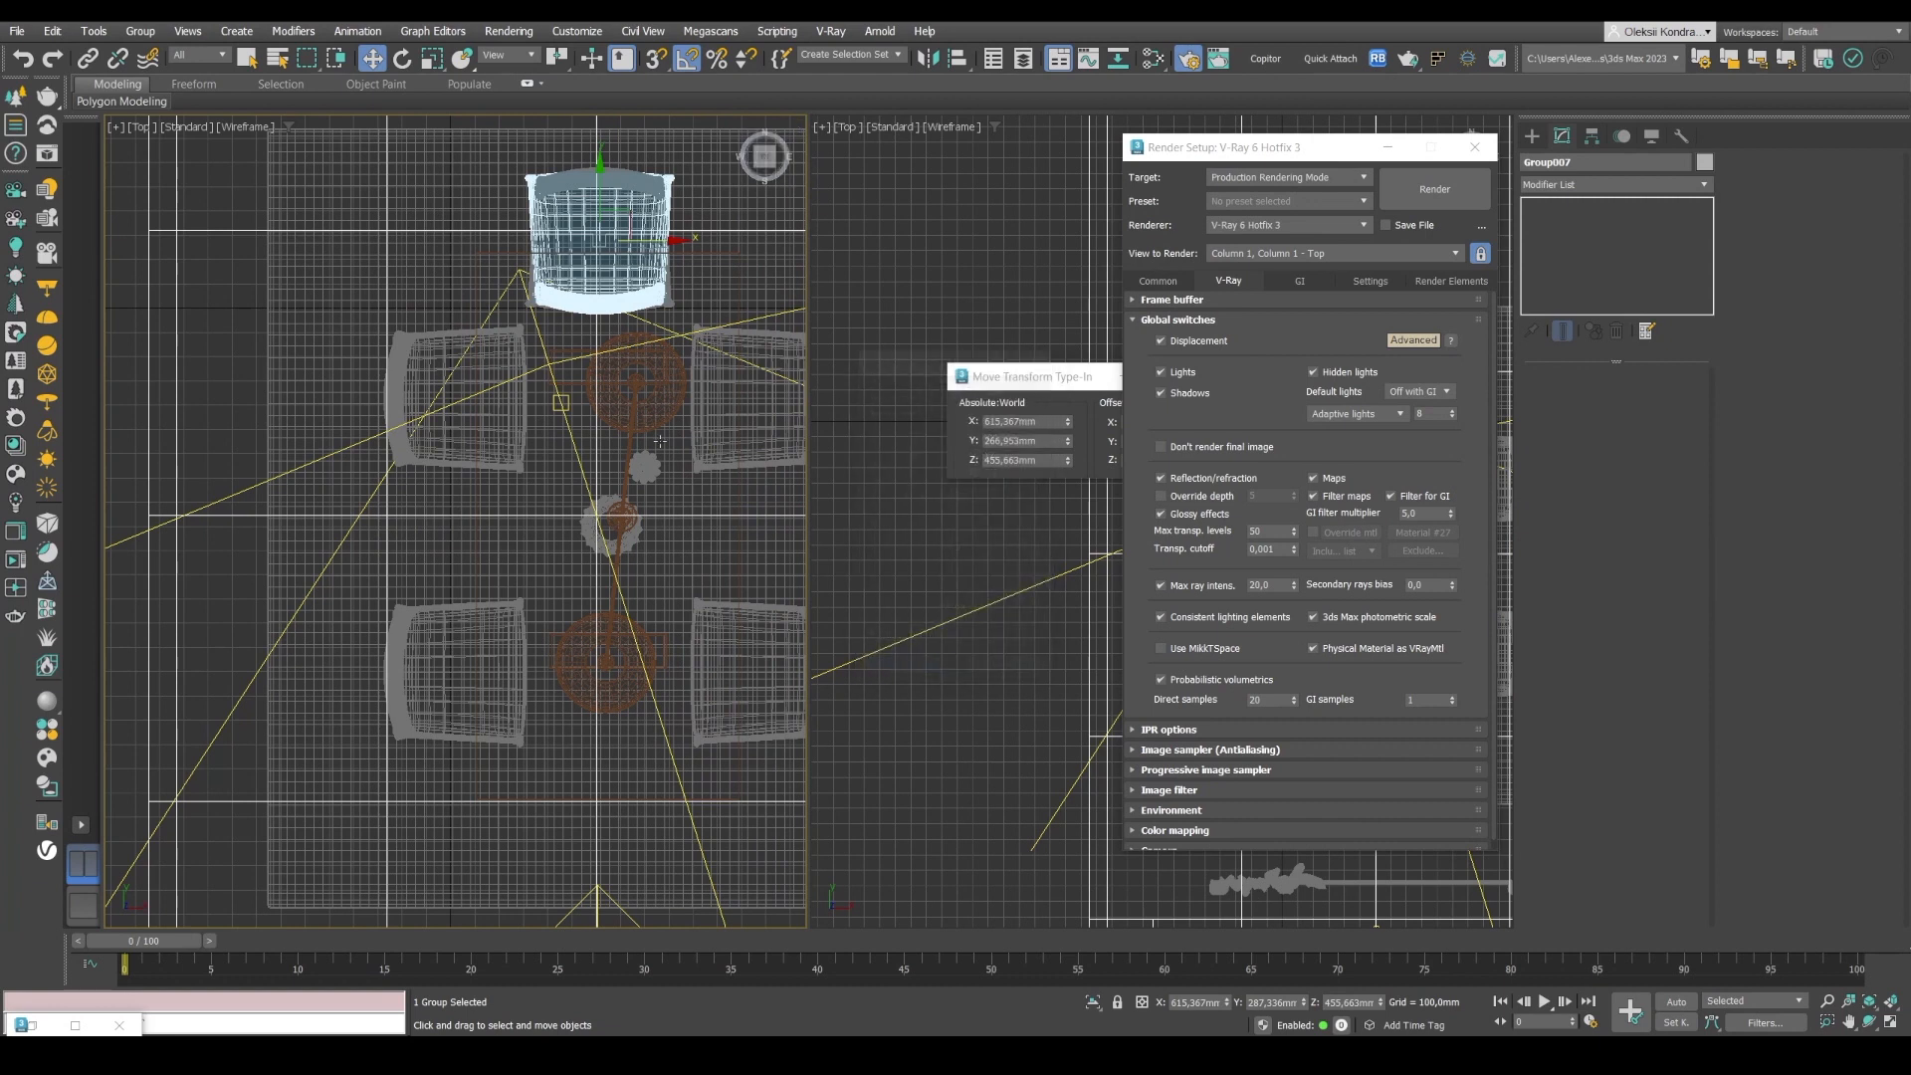
middle_click_drag(592, 319, 595, 304)
scroll(595, 304, "down", 3)
left_click_drag(604, 200, 657, 625)
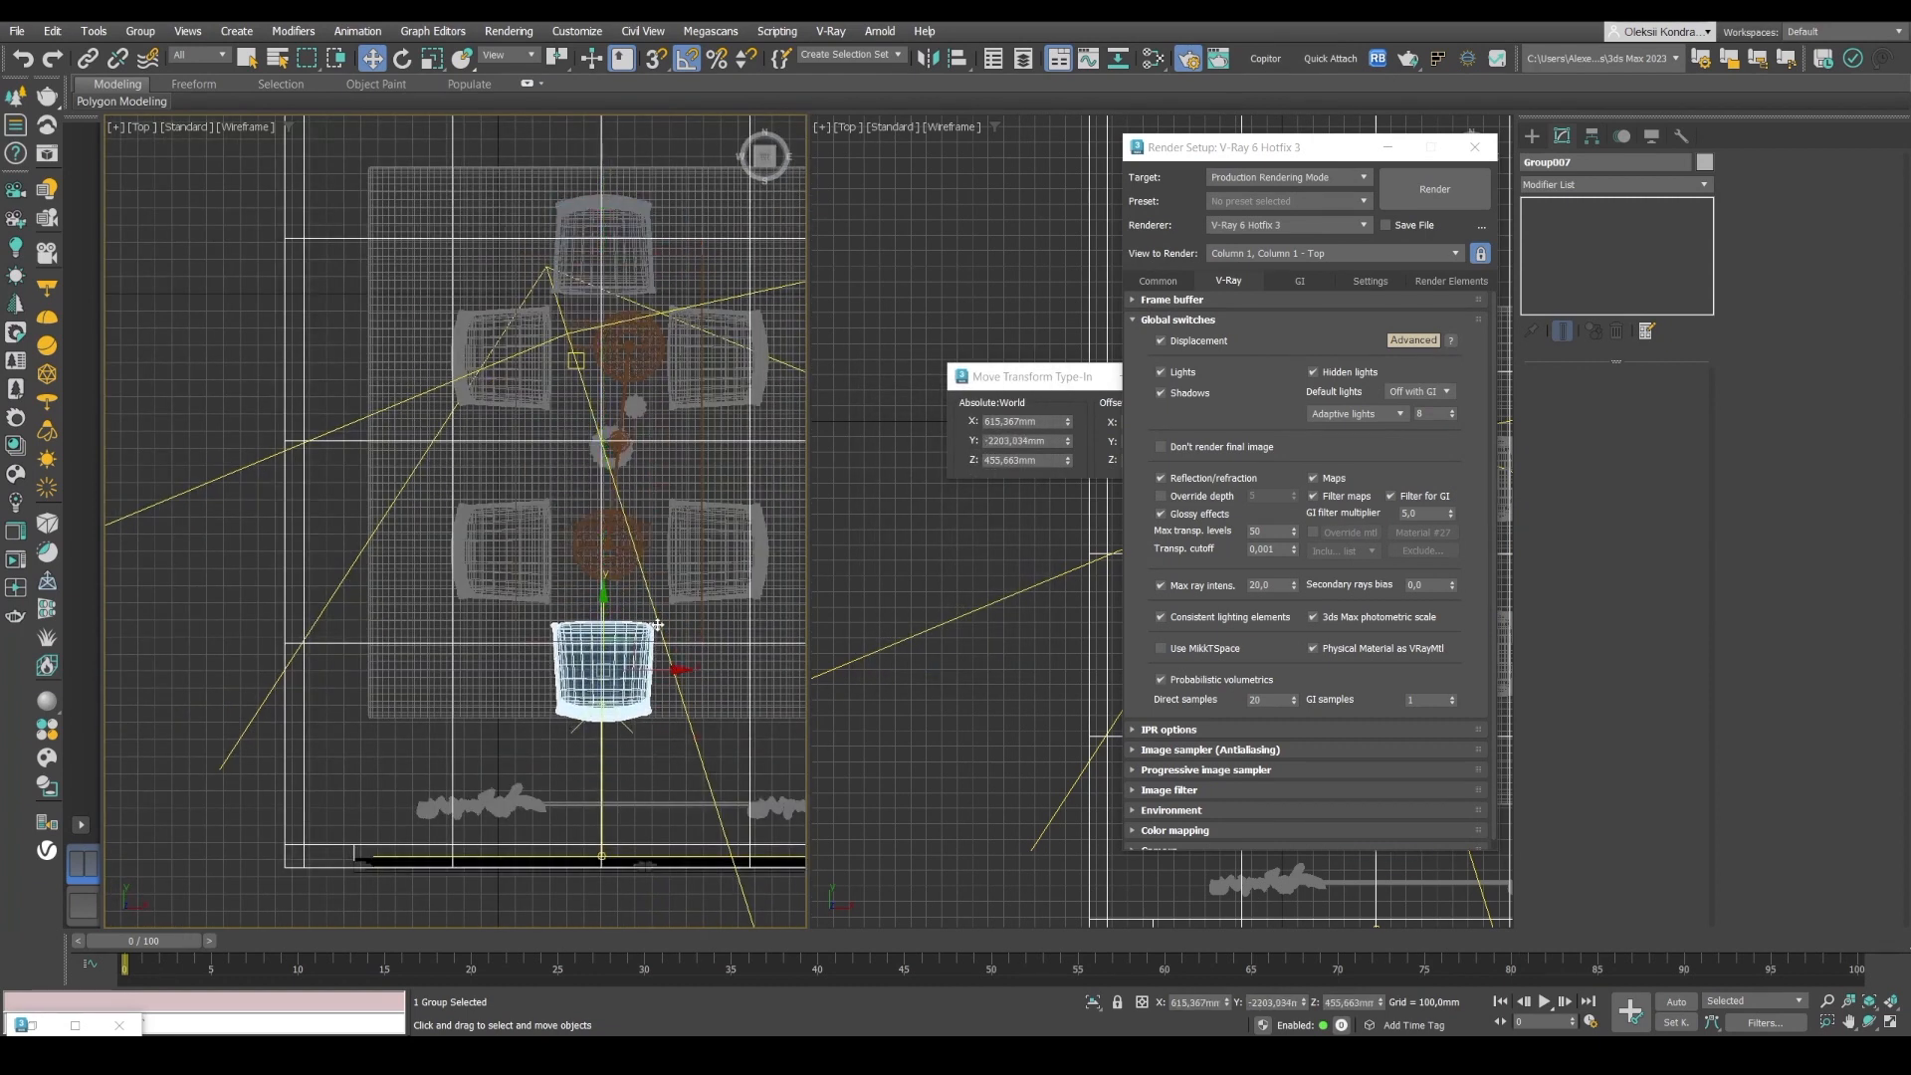
Switch to the shaded camera view and merge the plant branches from the decor scene file.
key("c")
key("F3")
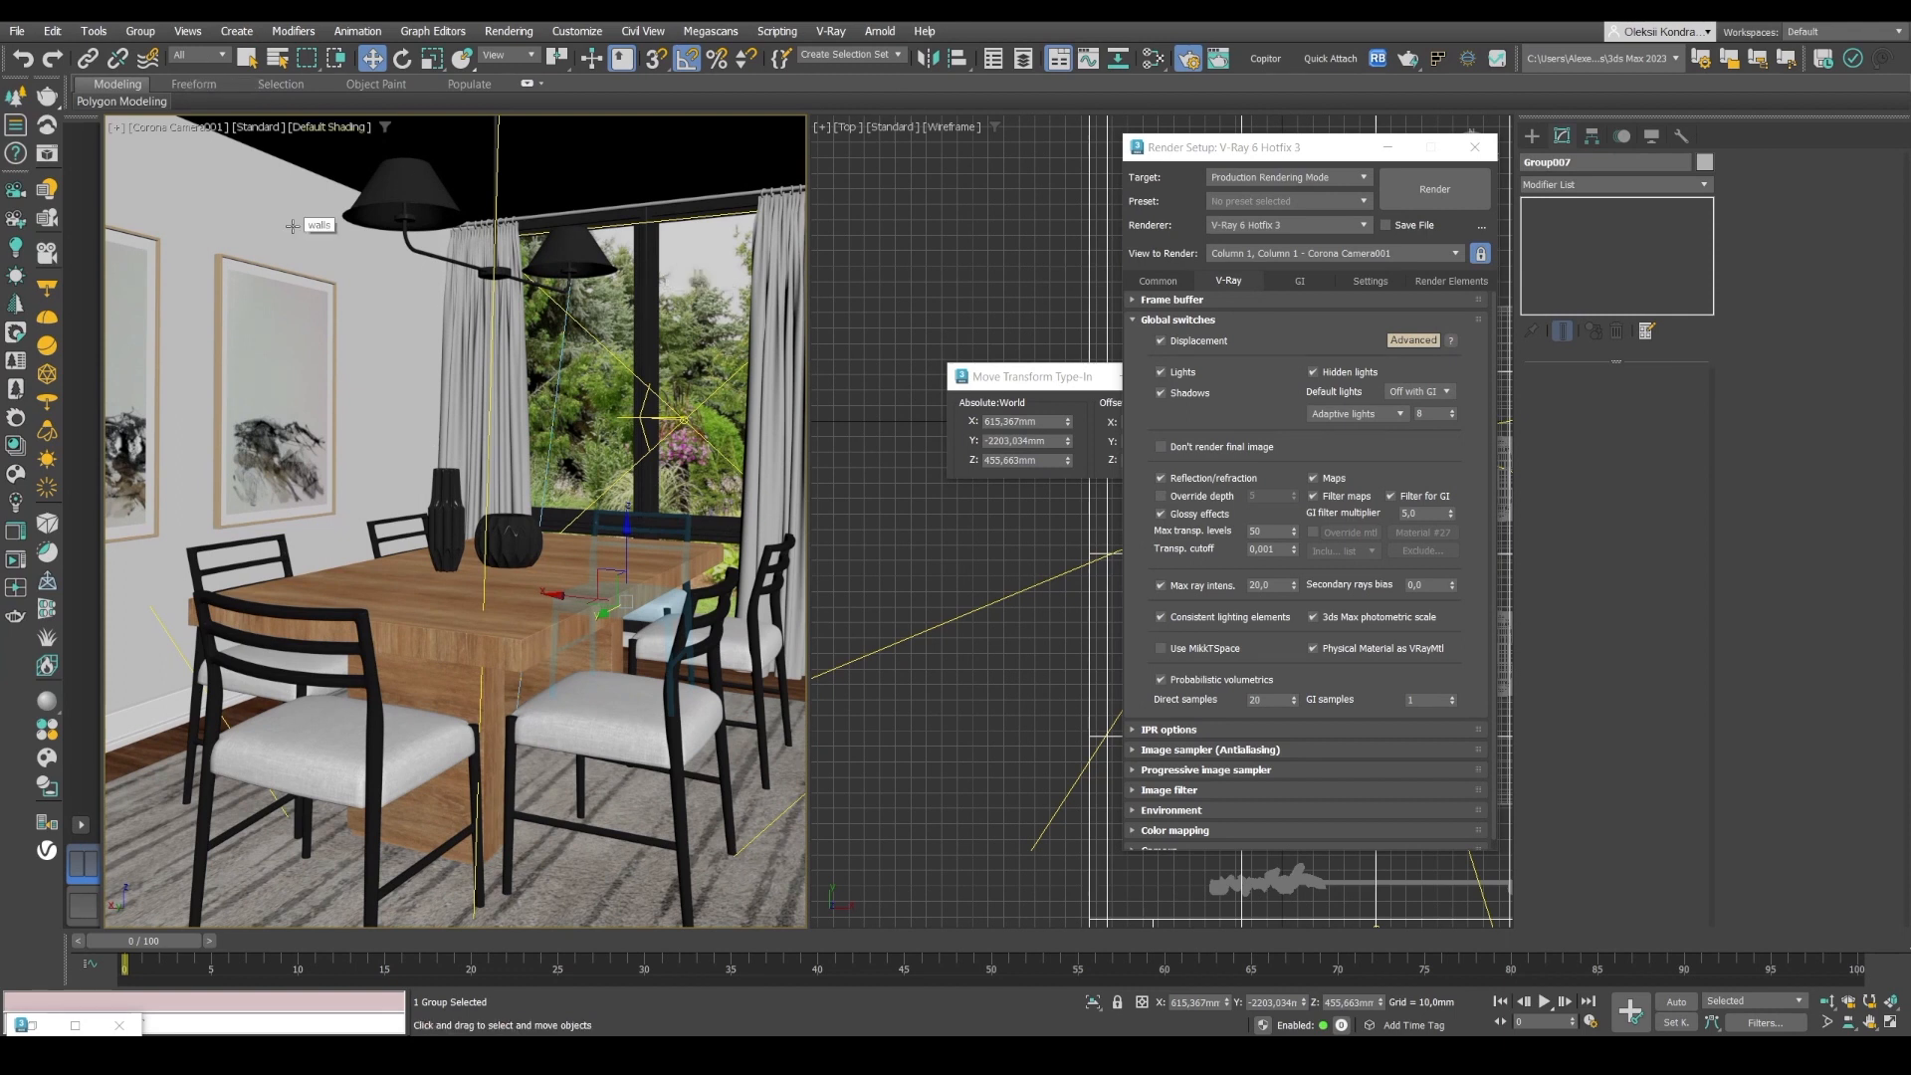
left_click(17, 33)
mouse_move(72, 288)
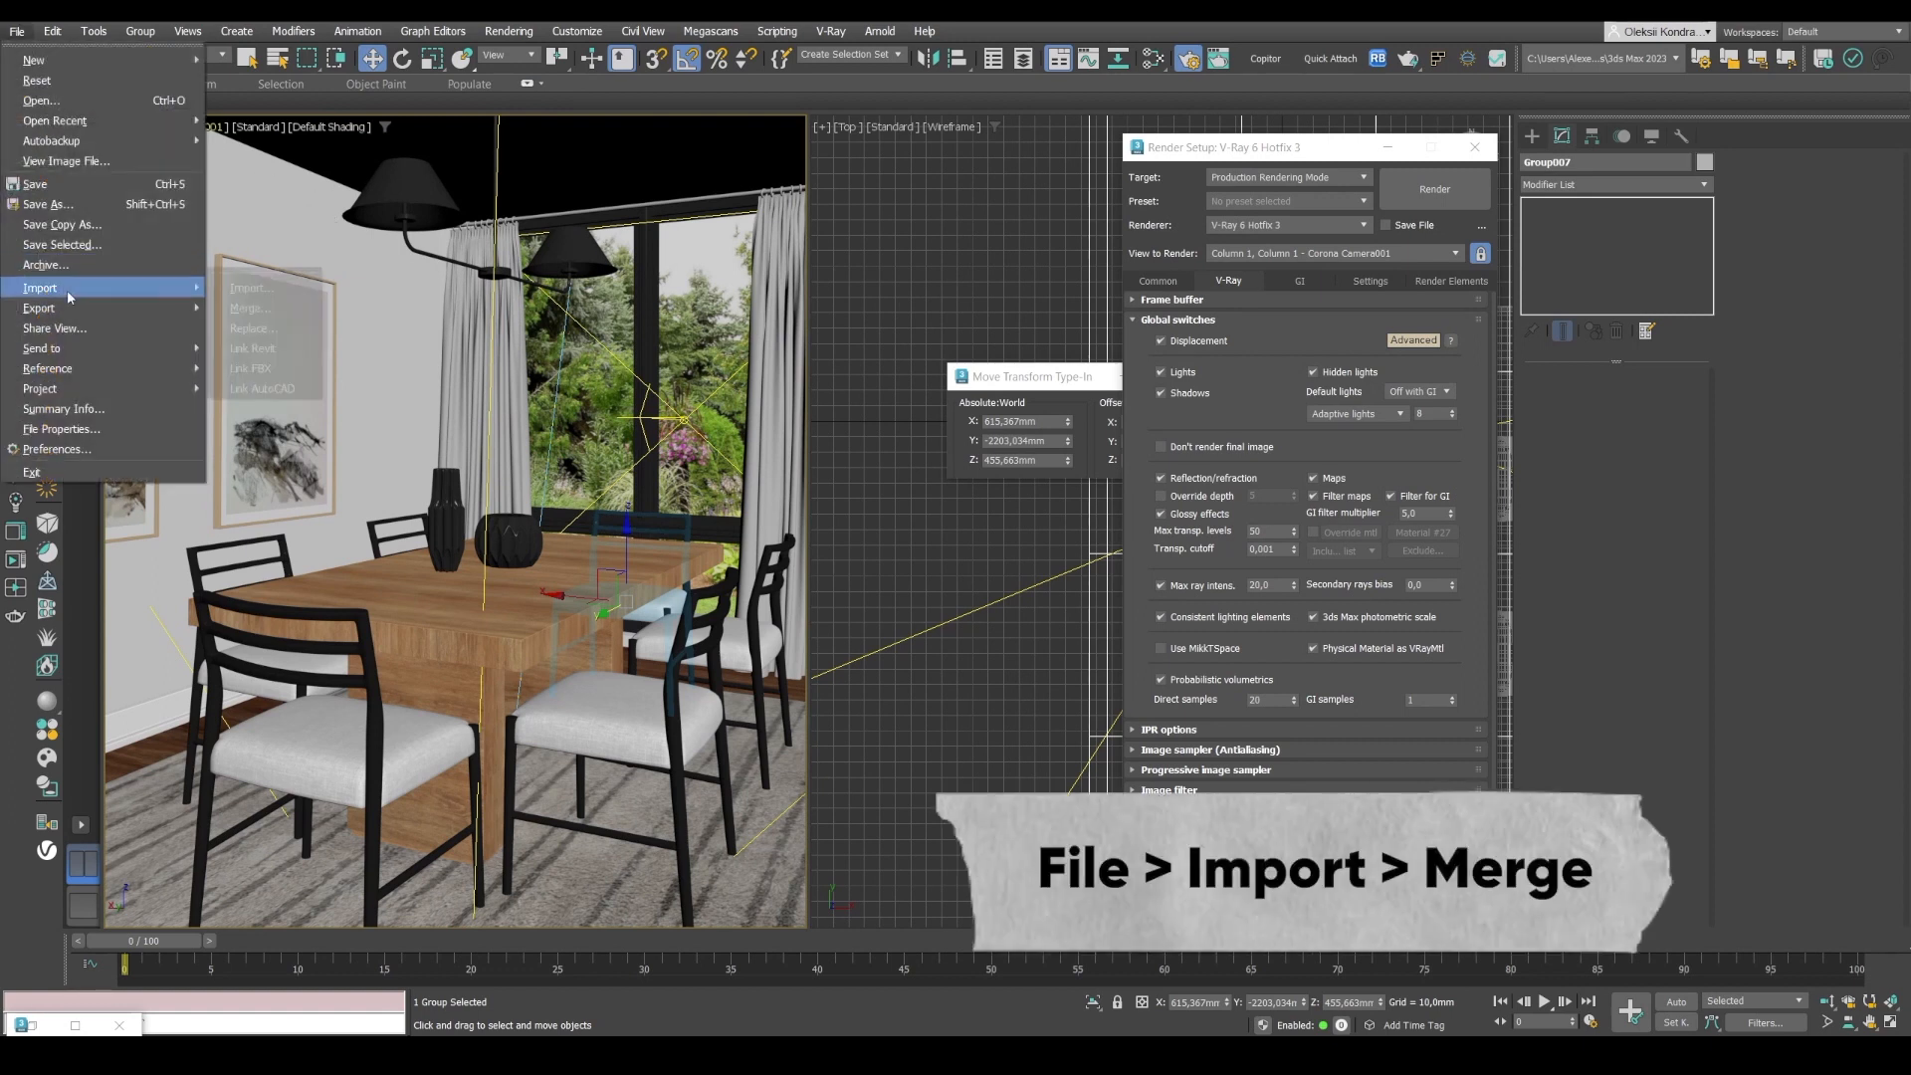
left_click(238, 309)
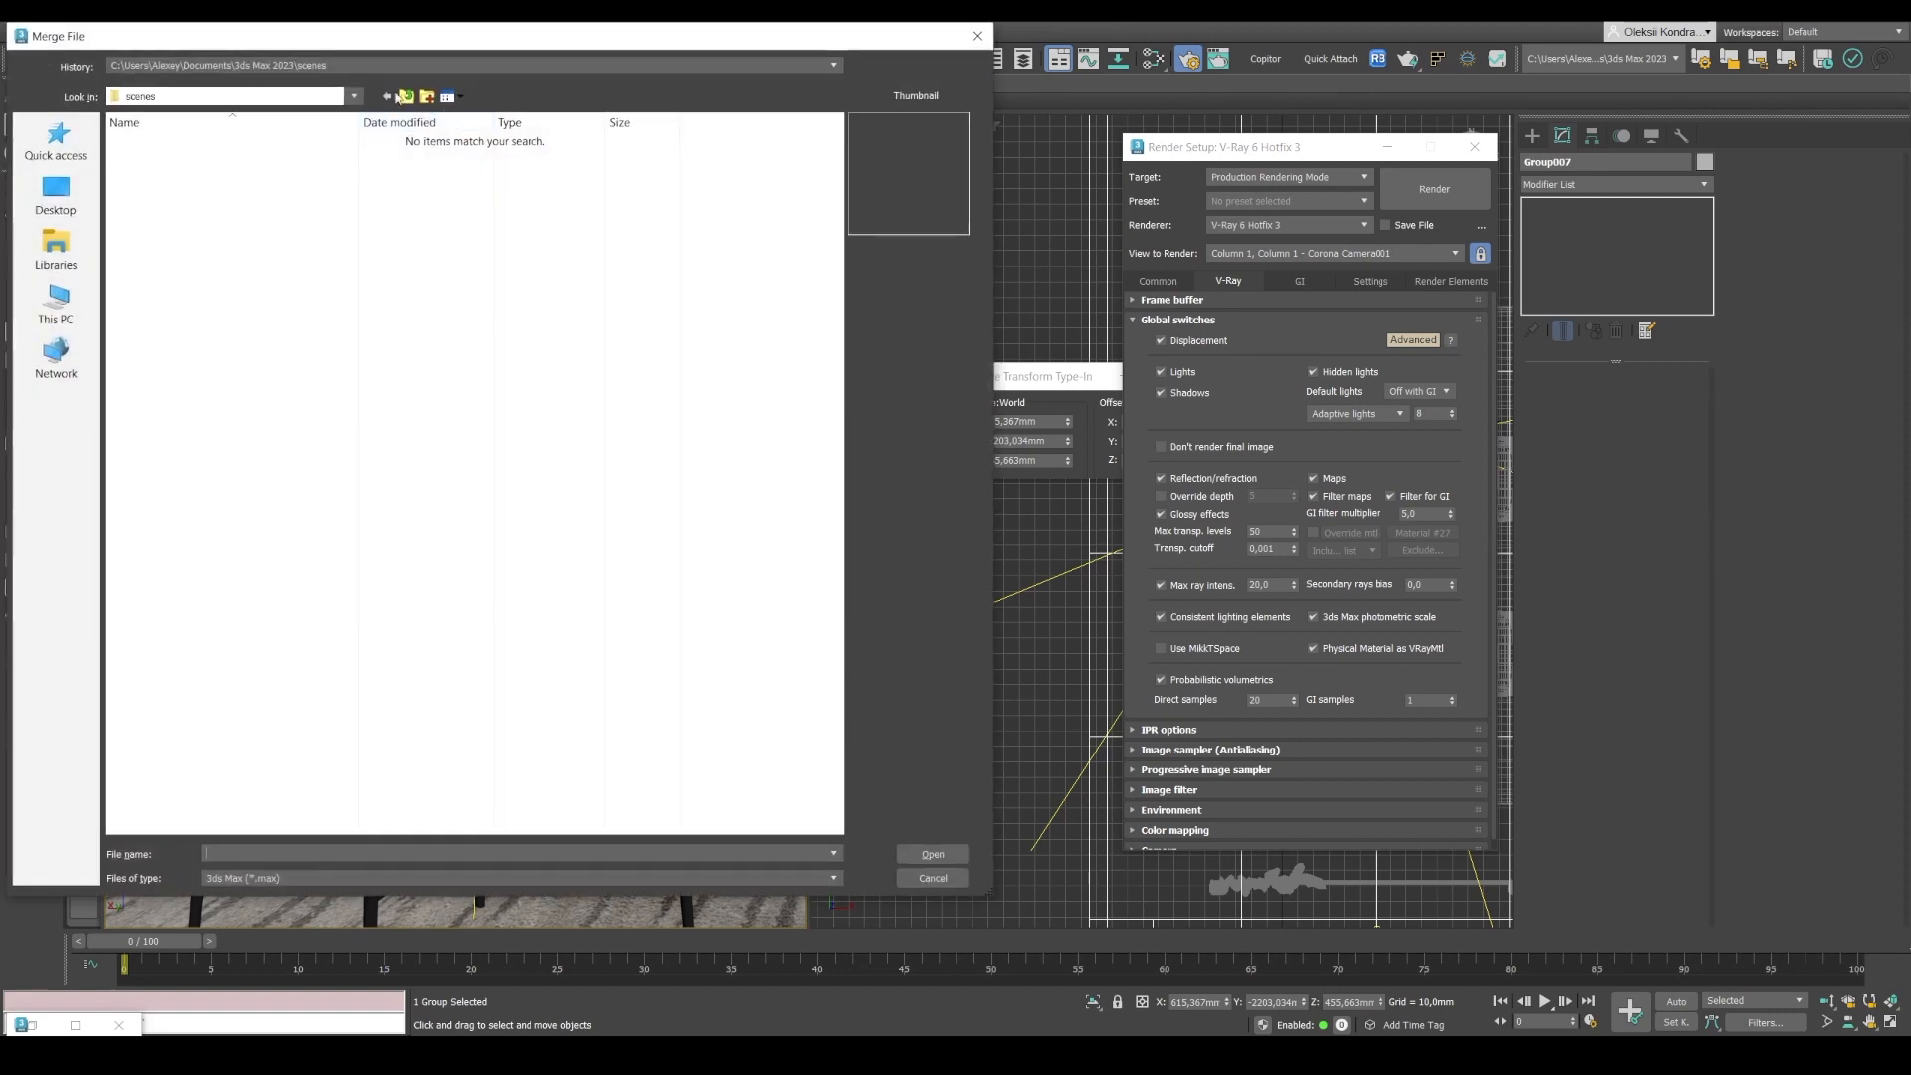
left_click(307, 66)
left_click(221, 98)
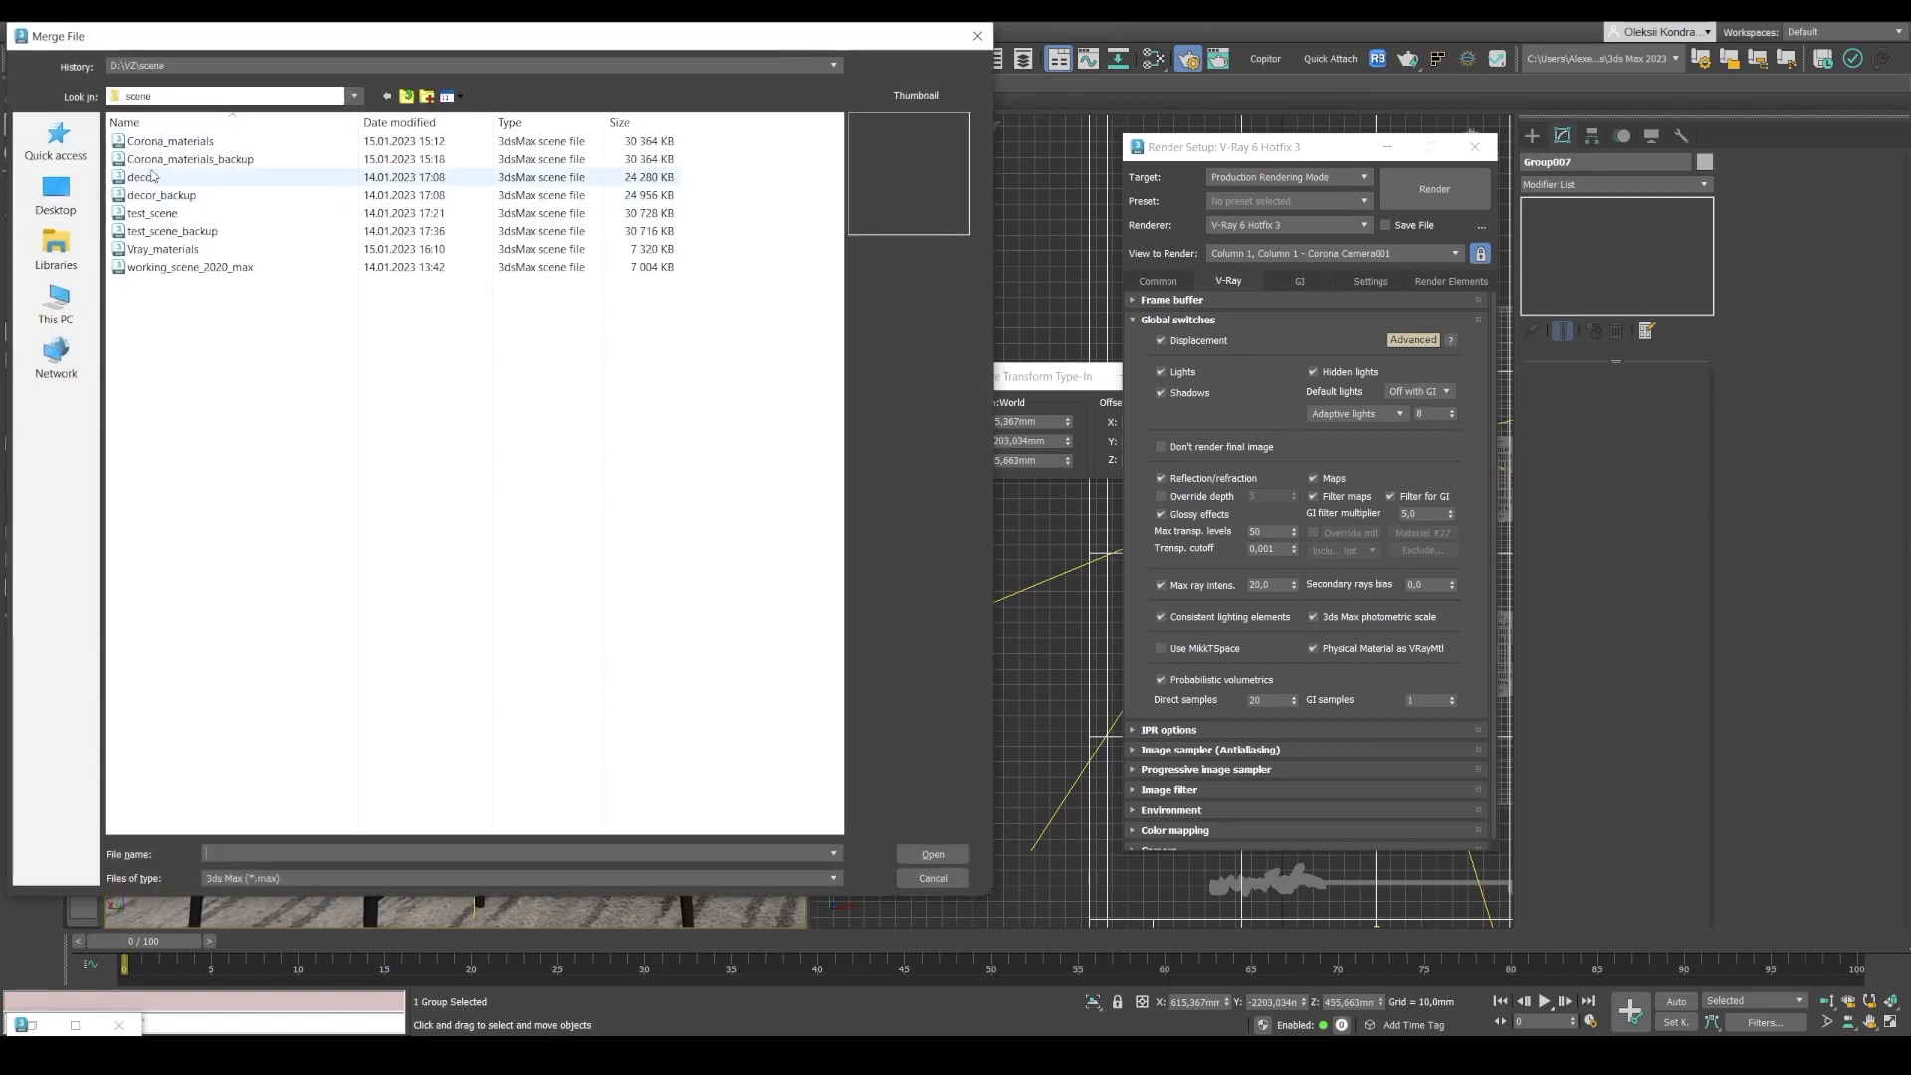
double_click(149, 179)
double_click(823, 357)
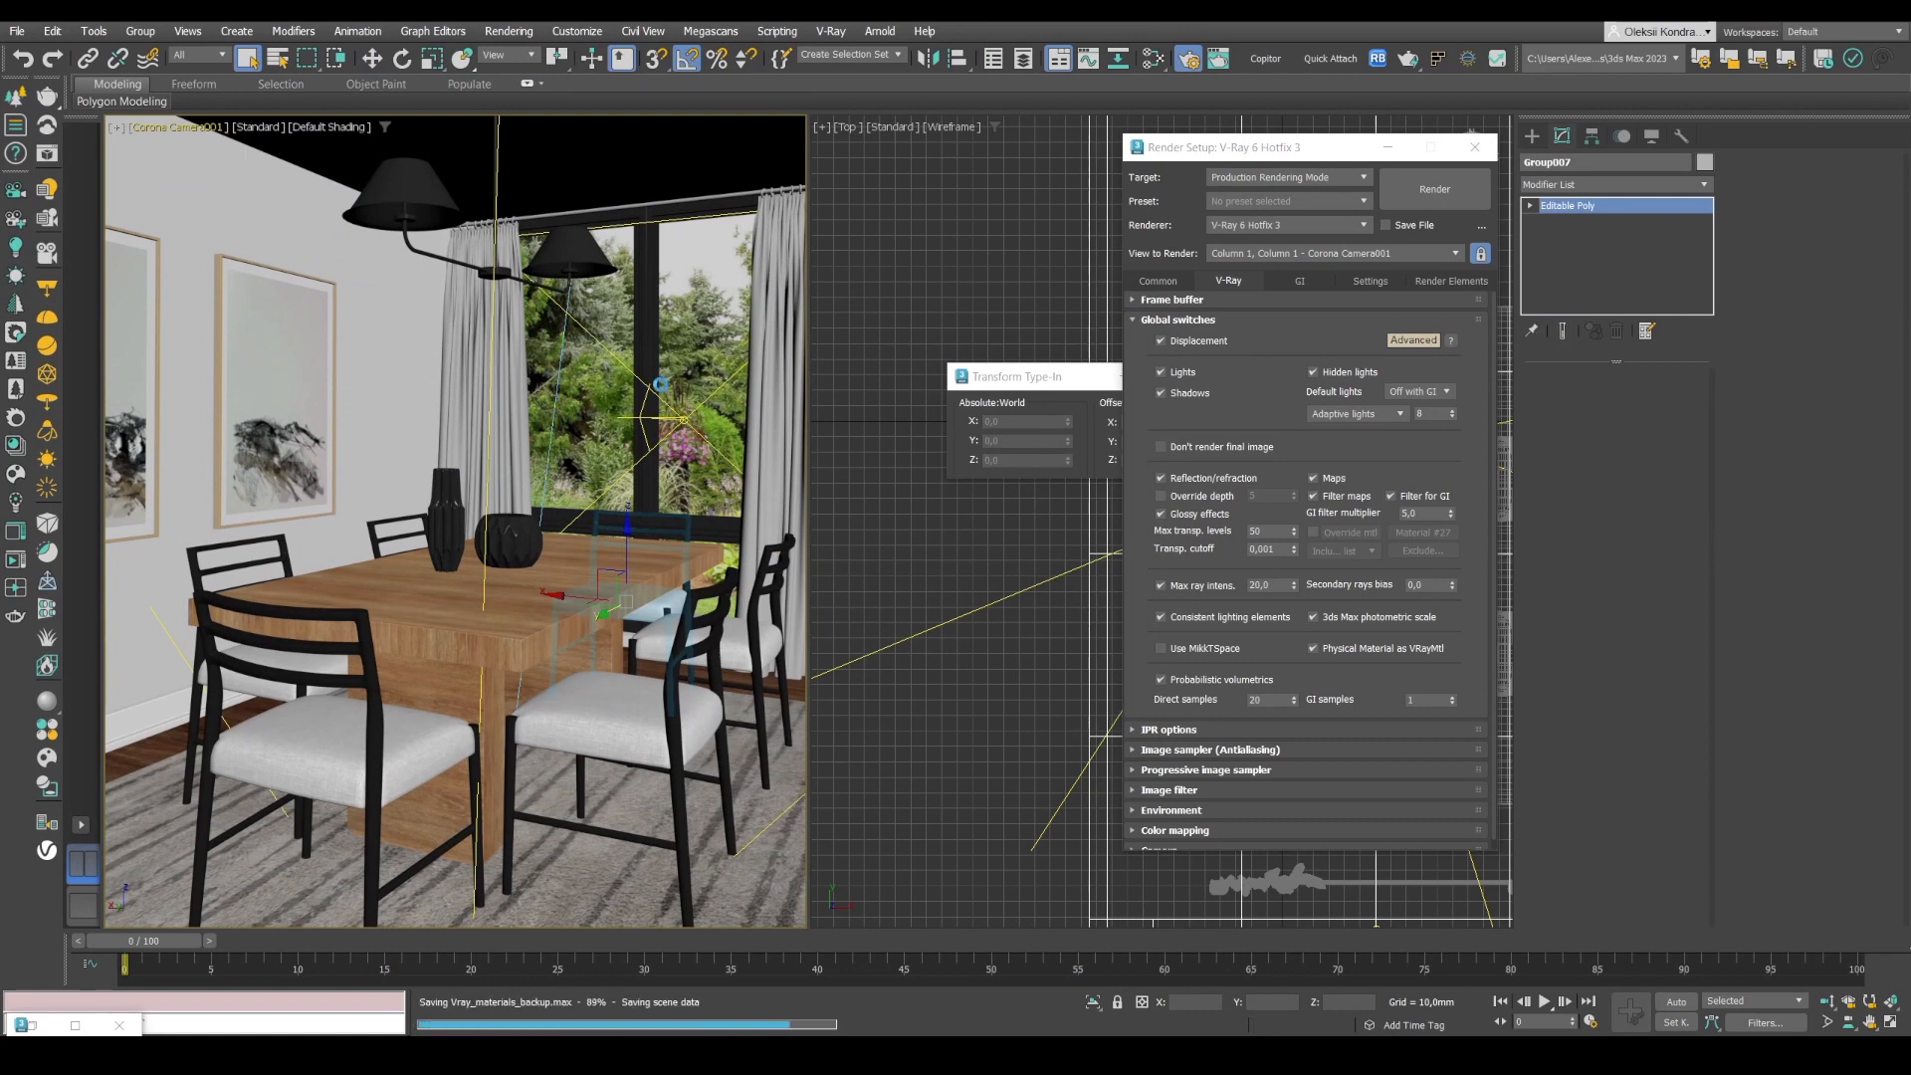
Scale the branches up uniformly in the left view and lower them into the tall vase to about Y -700 mm, Z 925 mm.
key("l")
middle_click_drag(537, 134, 663, 397)
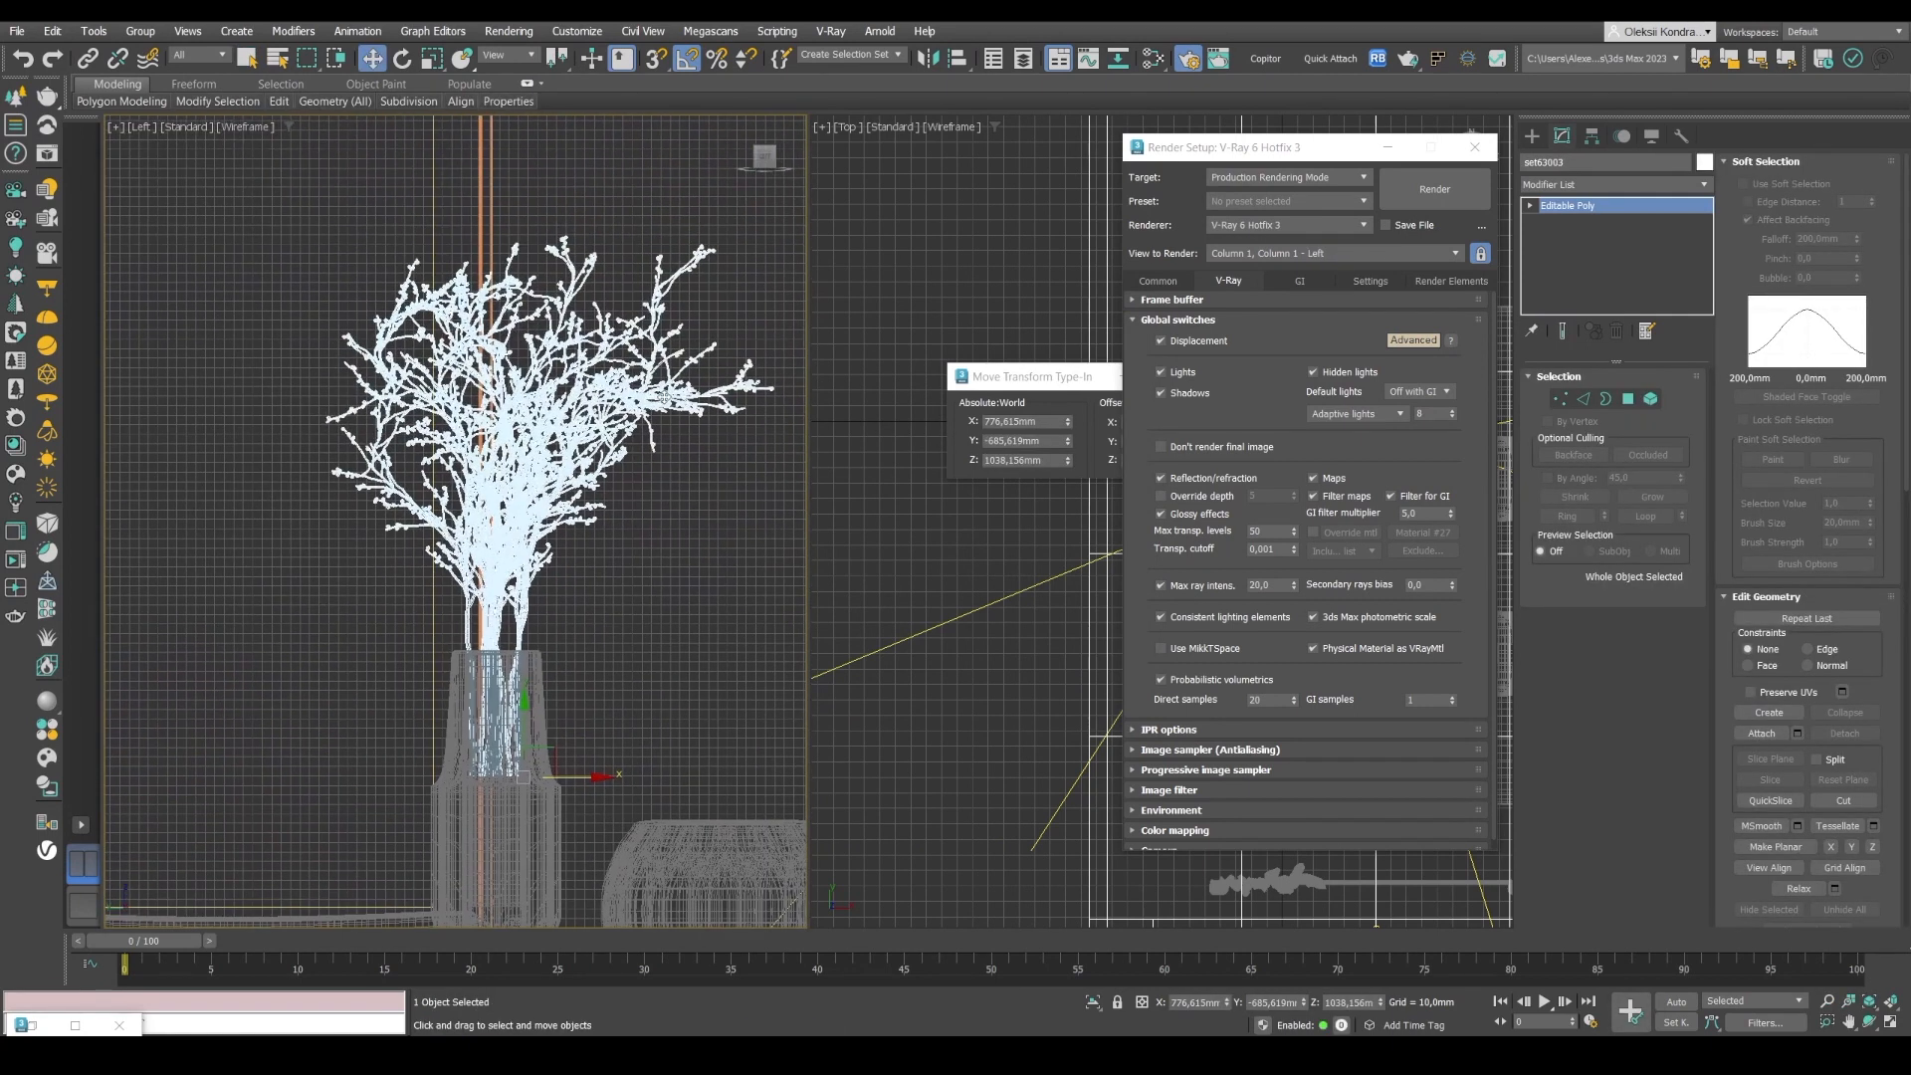
scroll(526, 272, "down", 3)
left_click(432, 58)
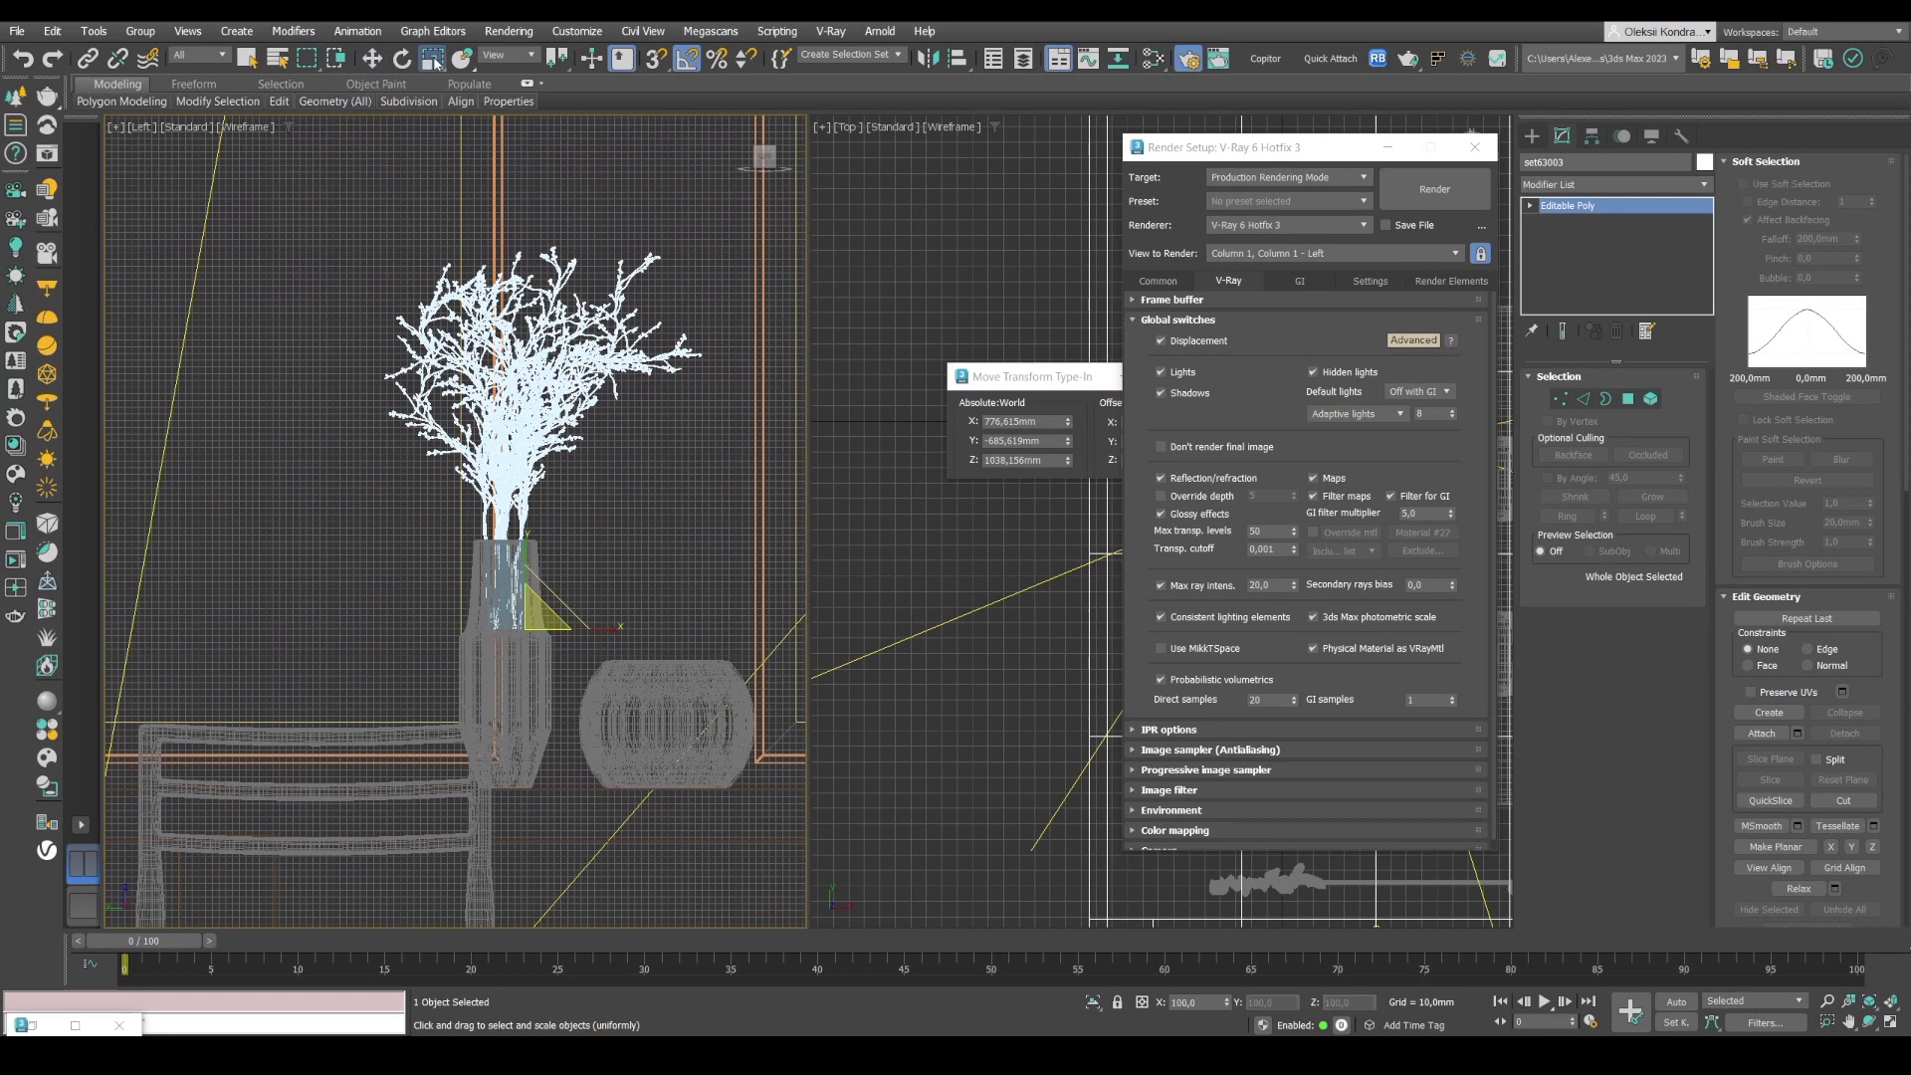
left_click_drag(528, 634, 544, 585)
key("w")
left_click_drag(559, 657, 560, 675)
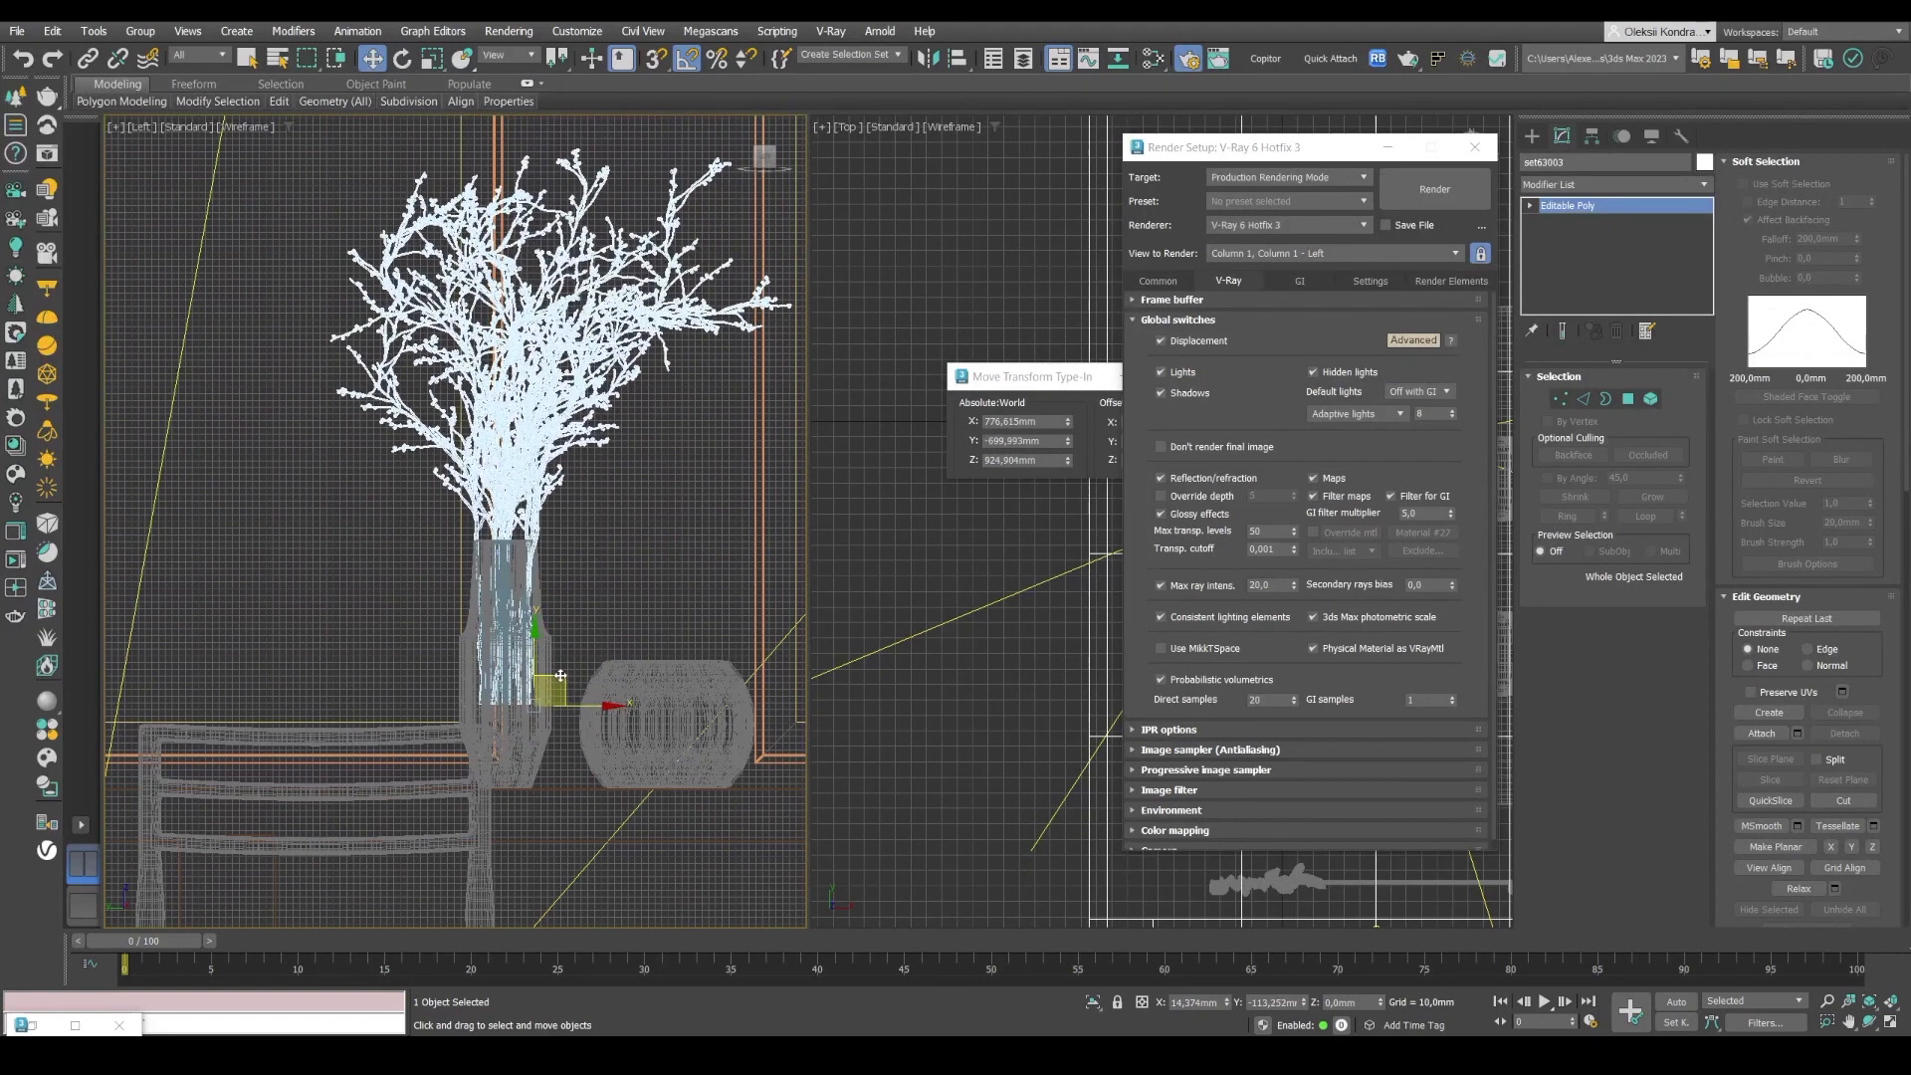
Select the branch vertices at the vase's rim and enable soft selection with a falloff of 116 mm.
scroll(495, 513, "up", 5)
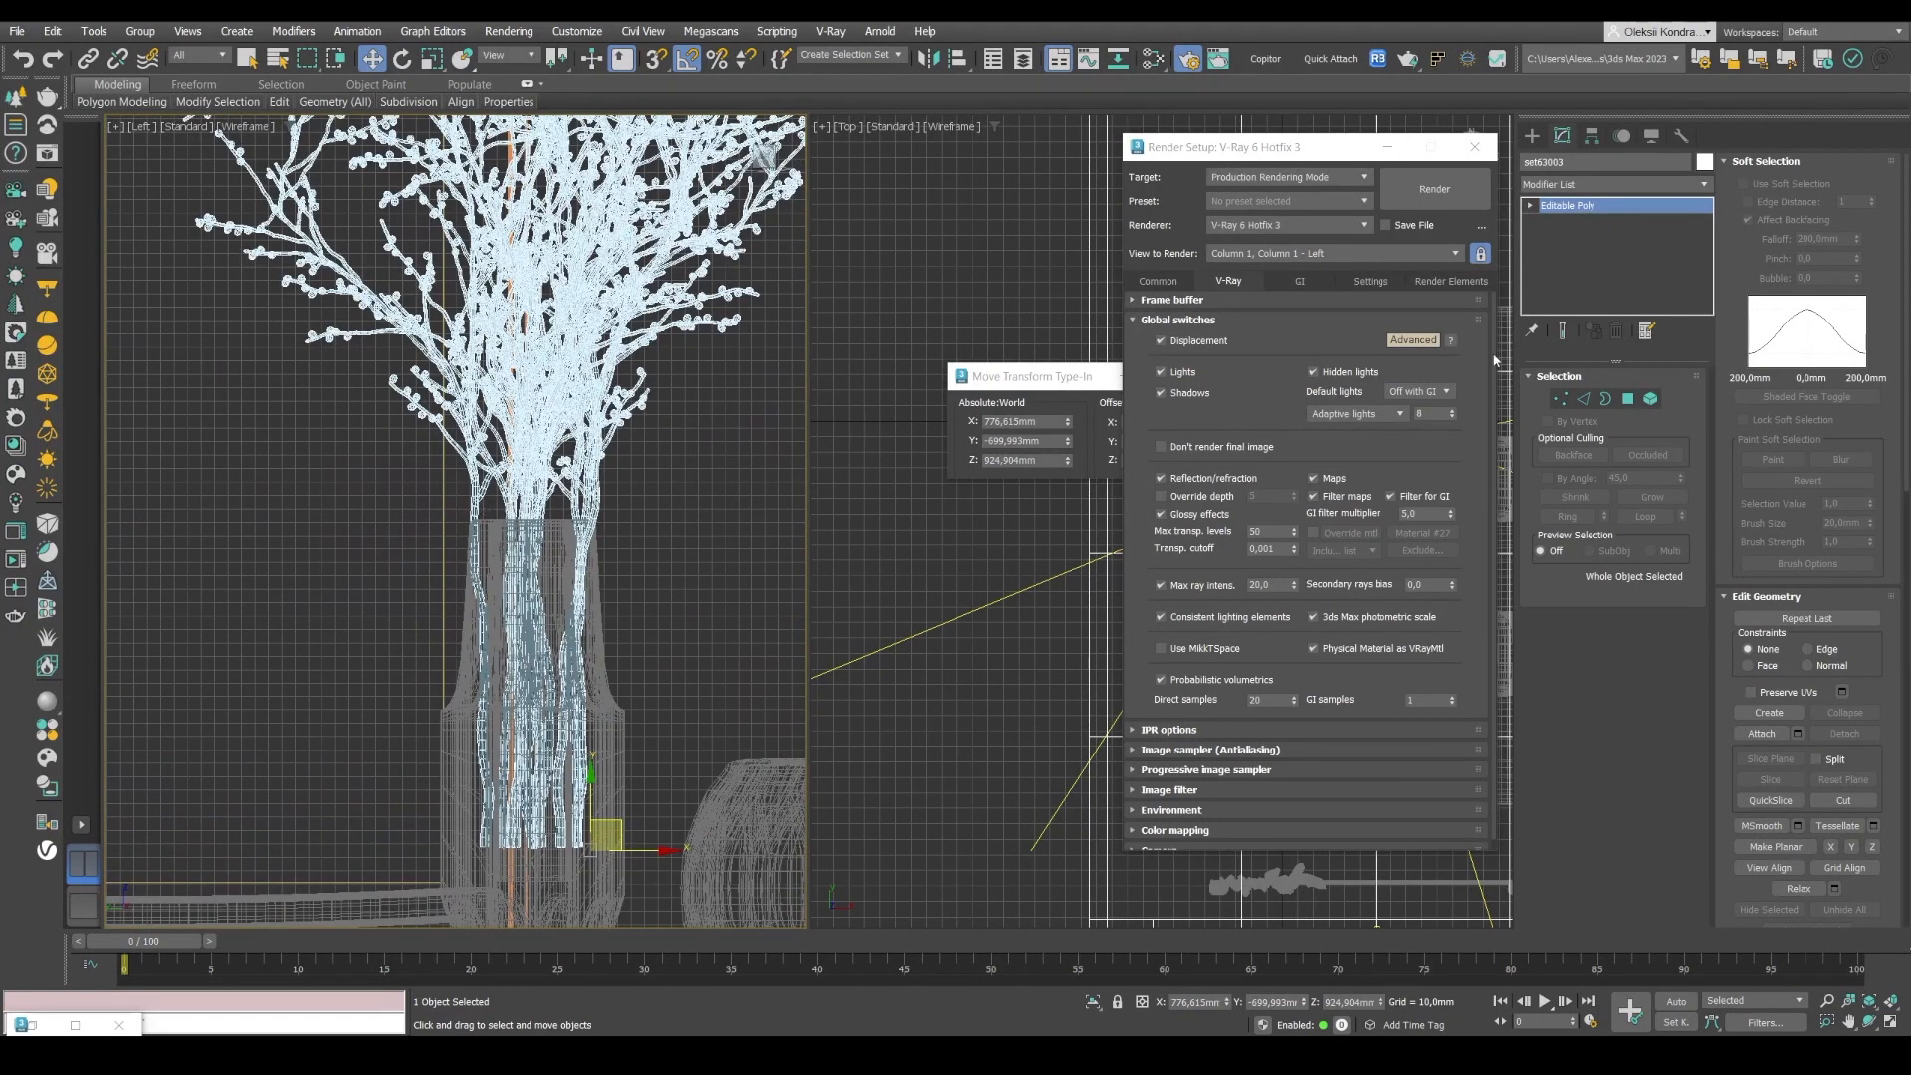
left_click(1559, 399)
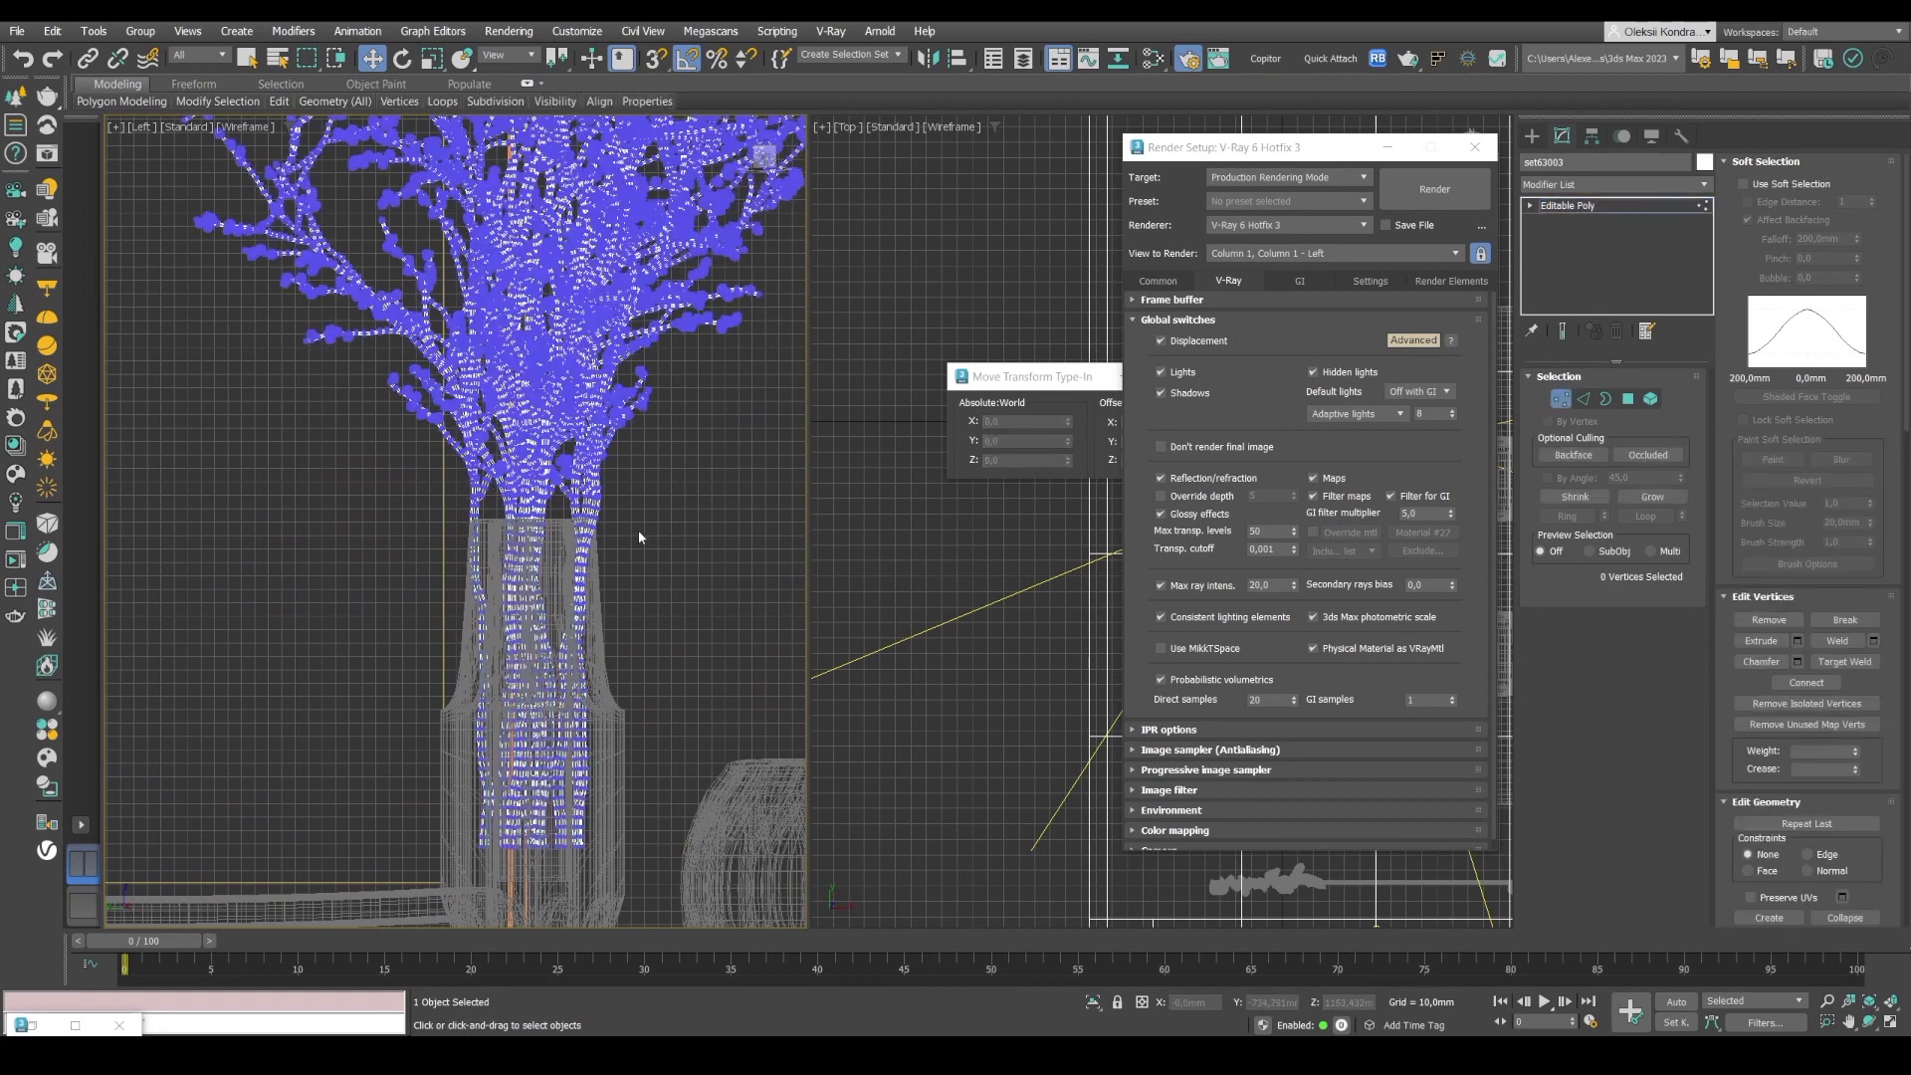
left_click_drag(457, 511, 458, 519)
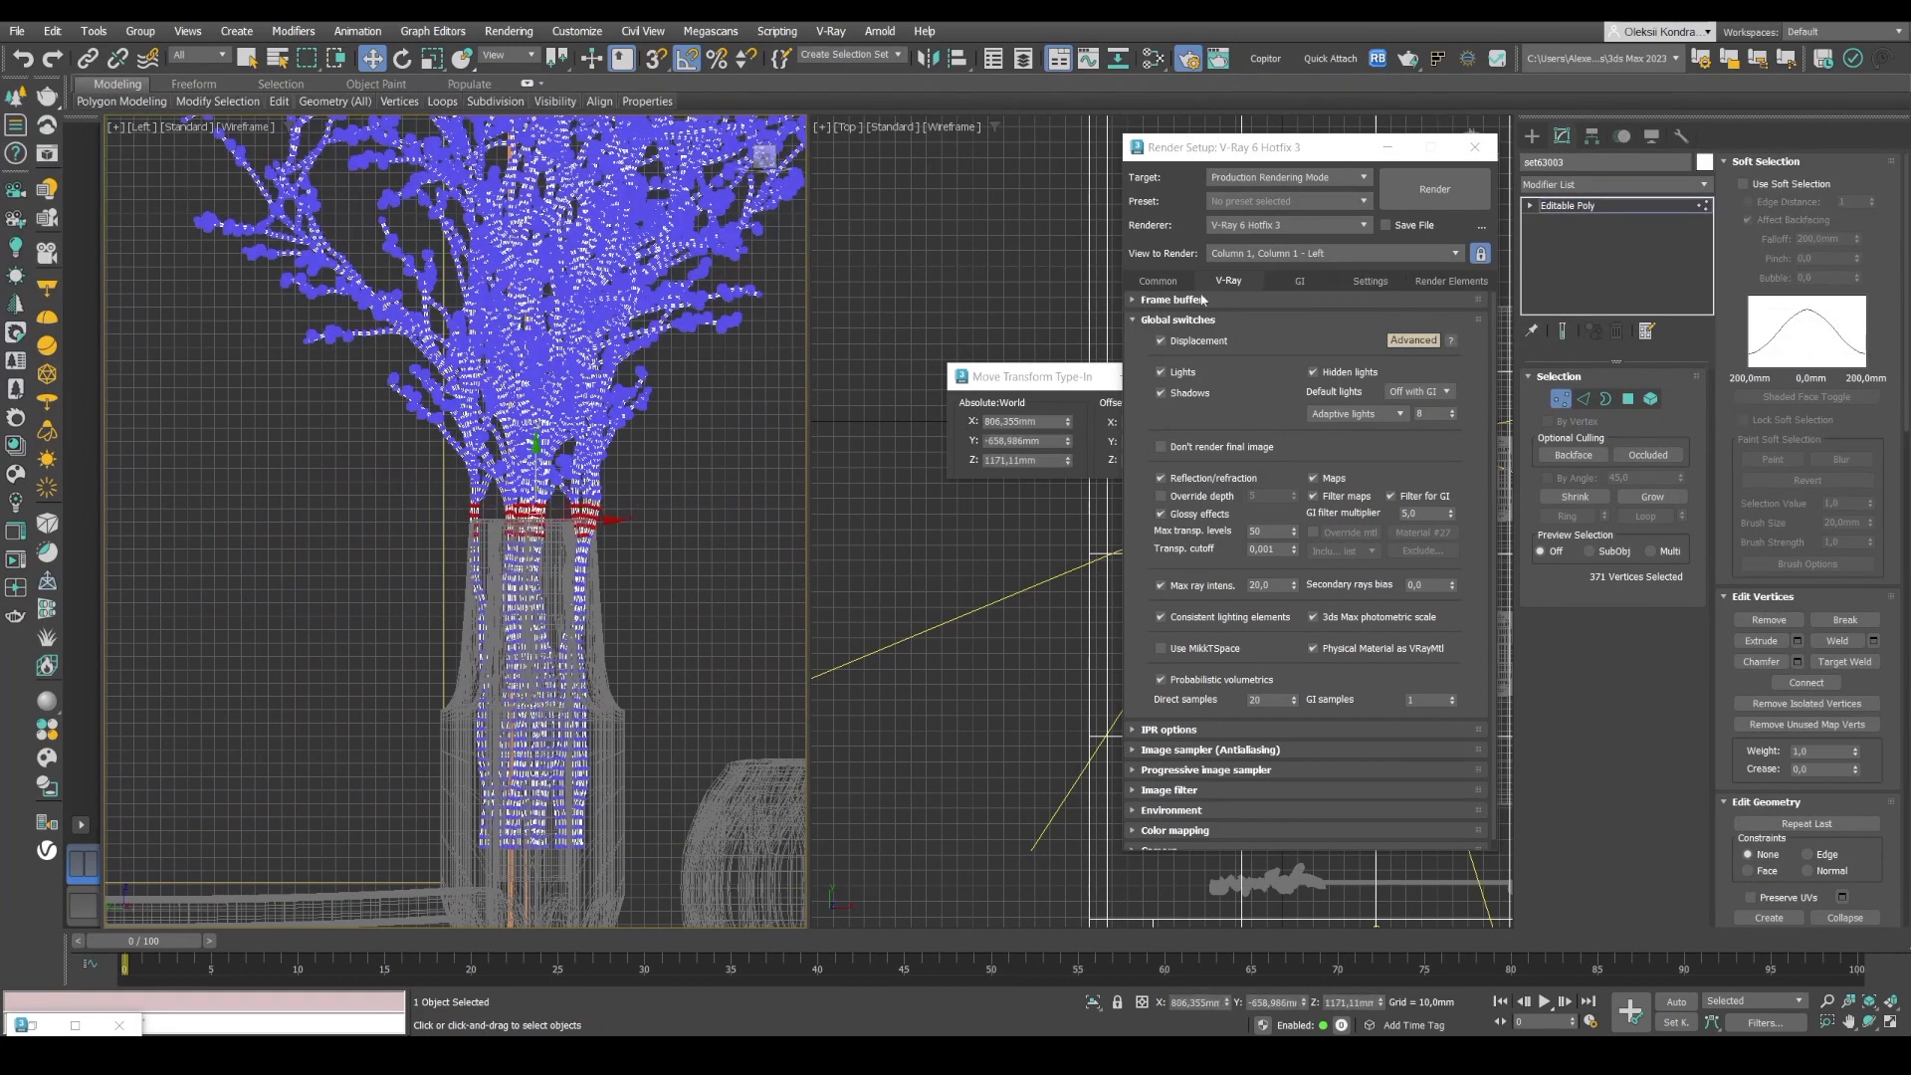
left_click(1743, 184)
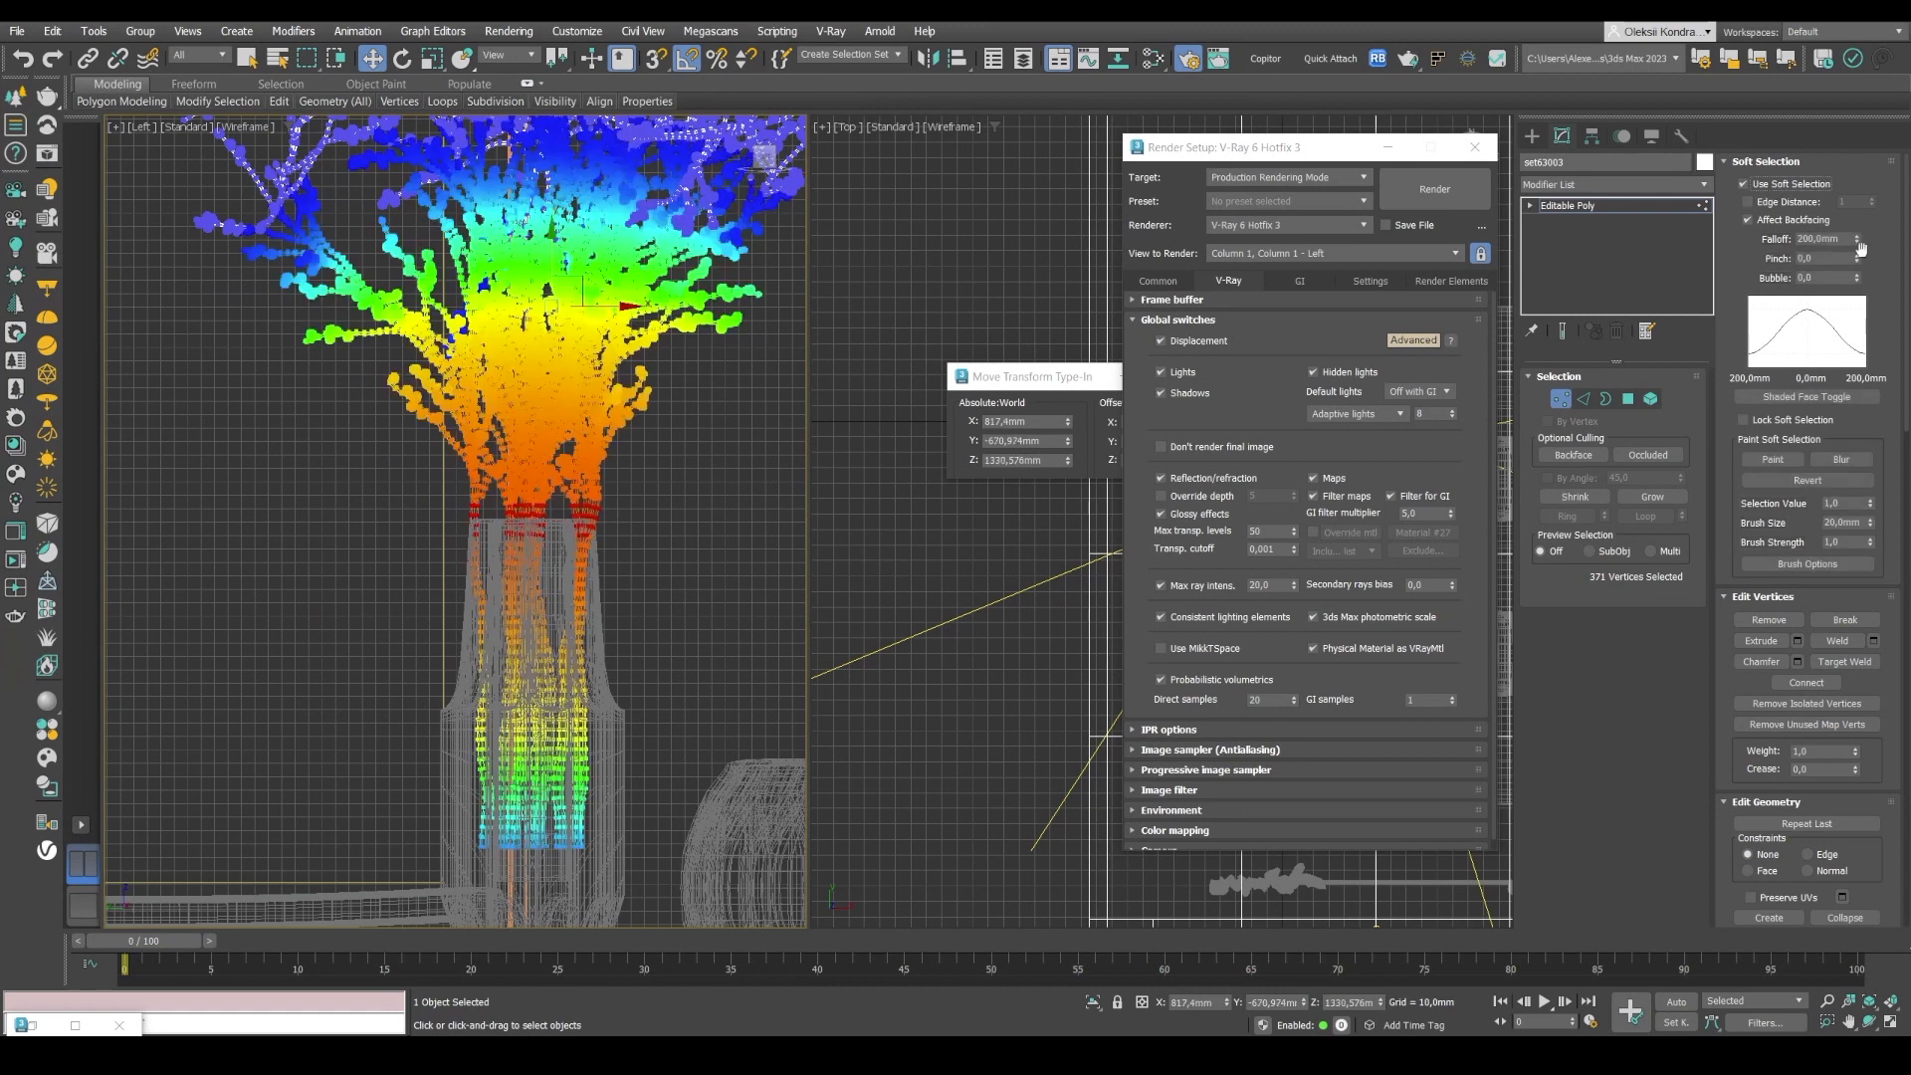
left_click_drag(1863, 240, 1859, 264)
Add the lower stem vertices to the selection and scale them inward so the stems fit inside the vase.
left_click(428, 58)
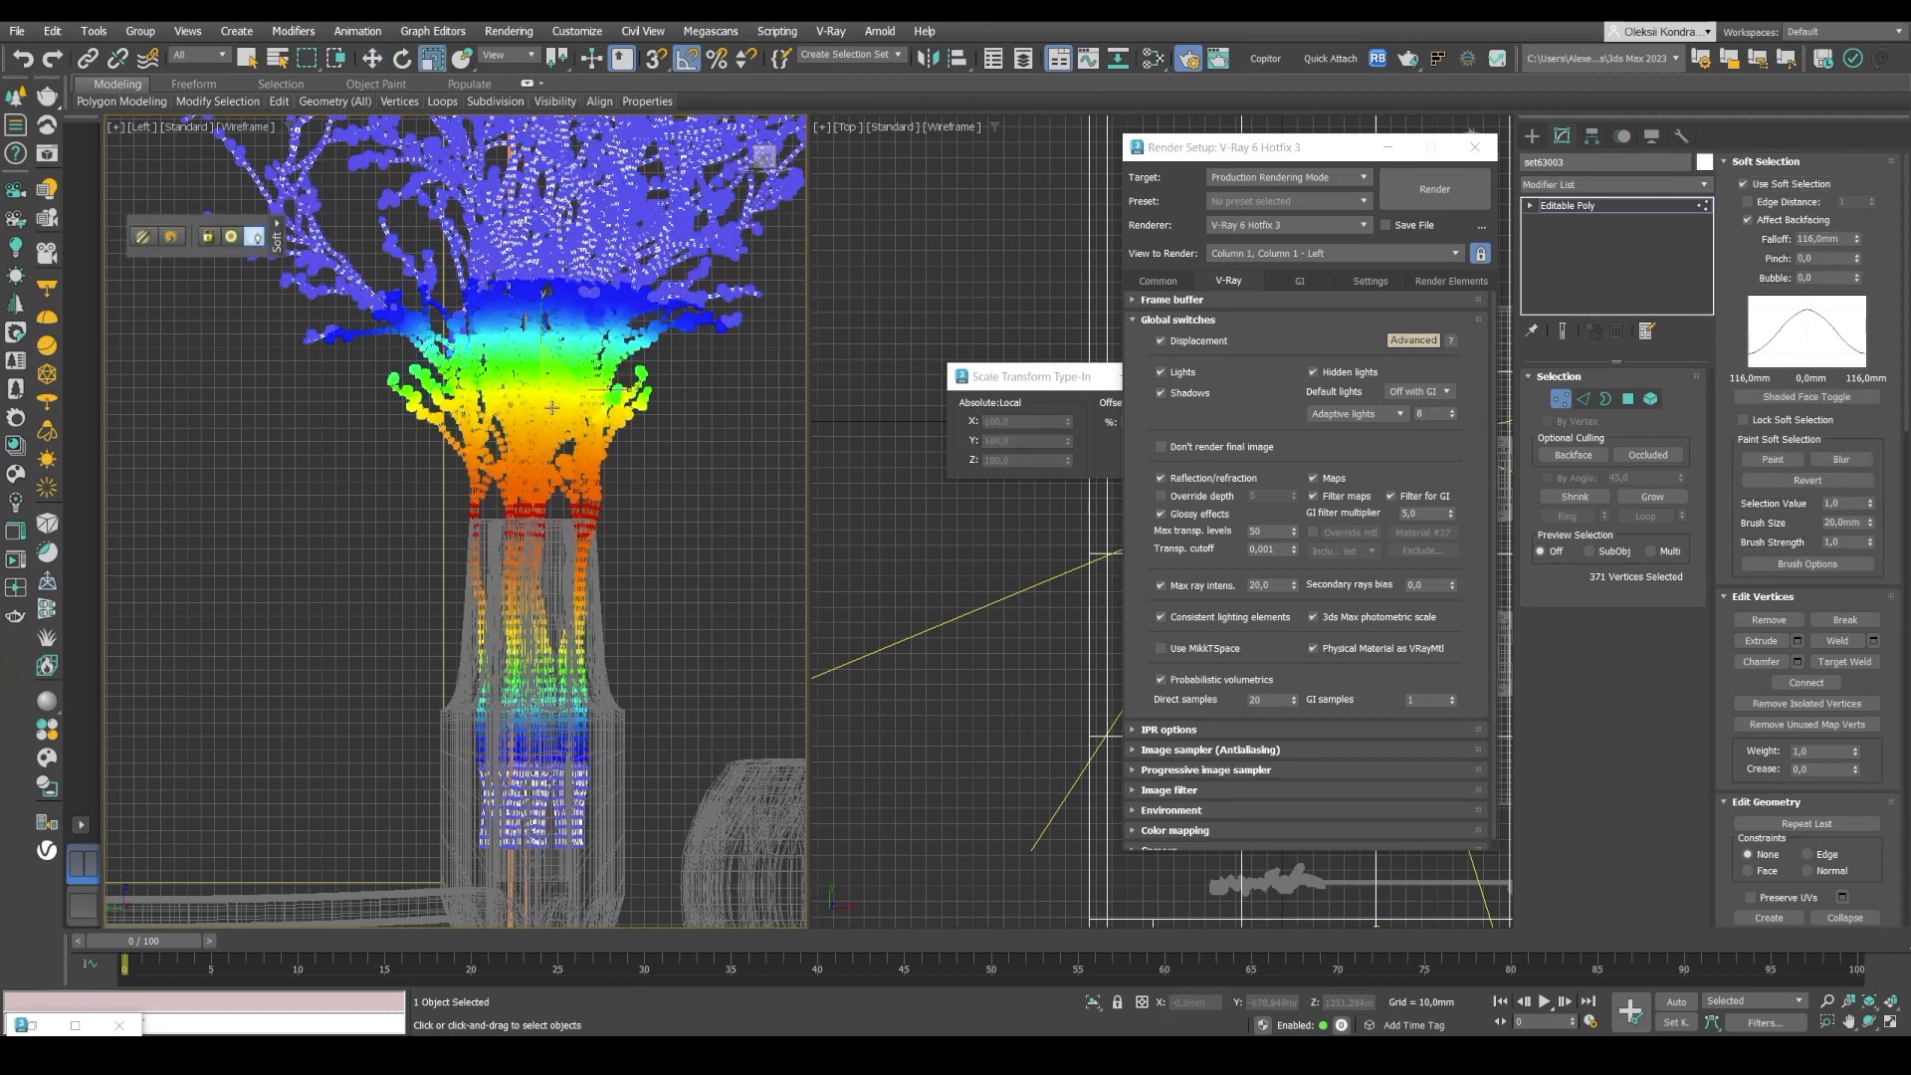
left_click_drag(400, 646, 643, 862, "ctrl")
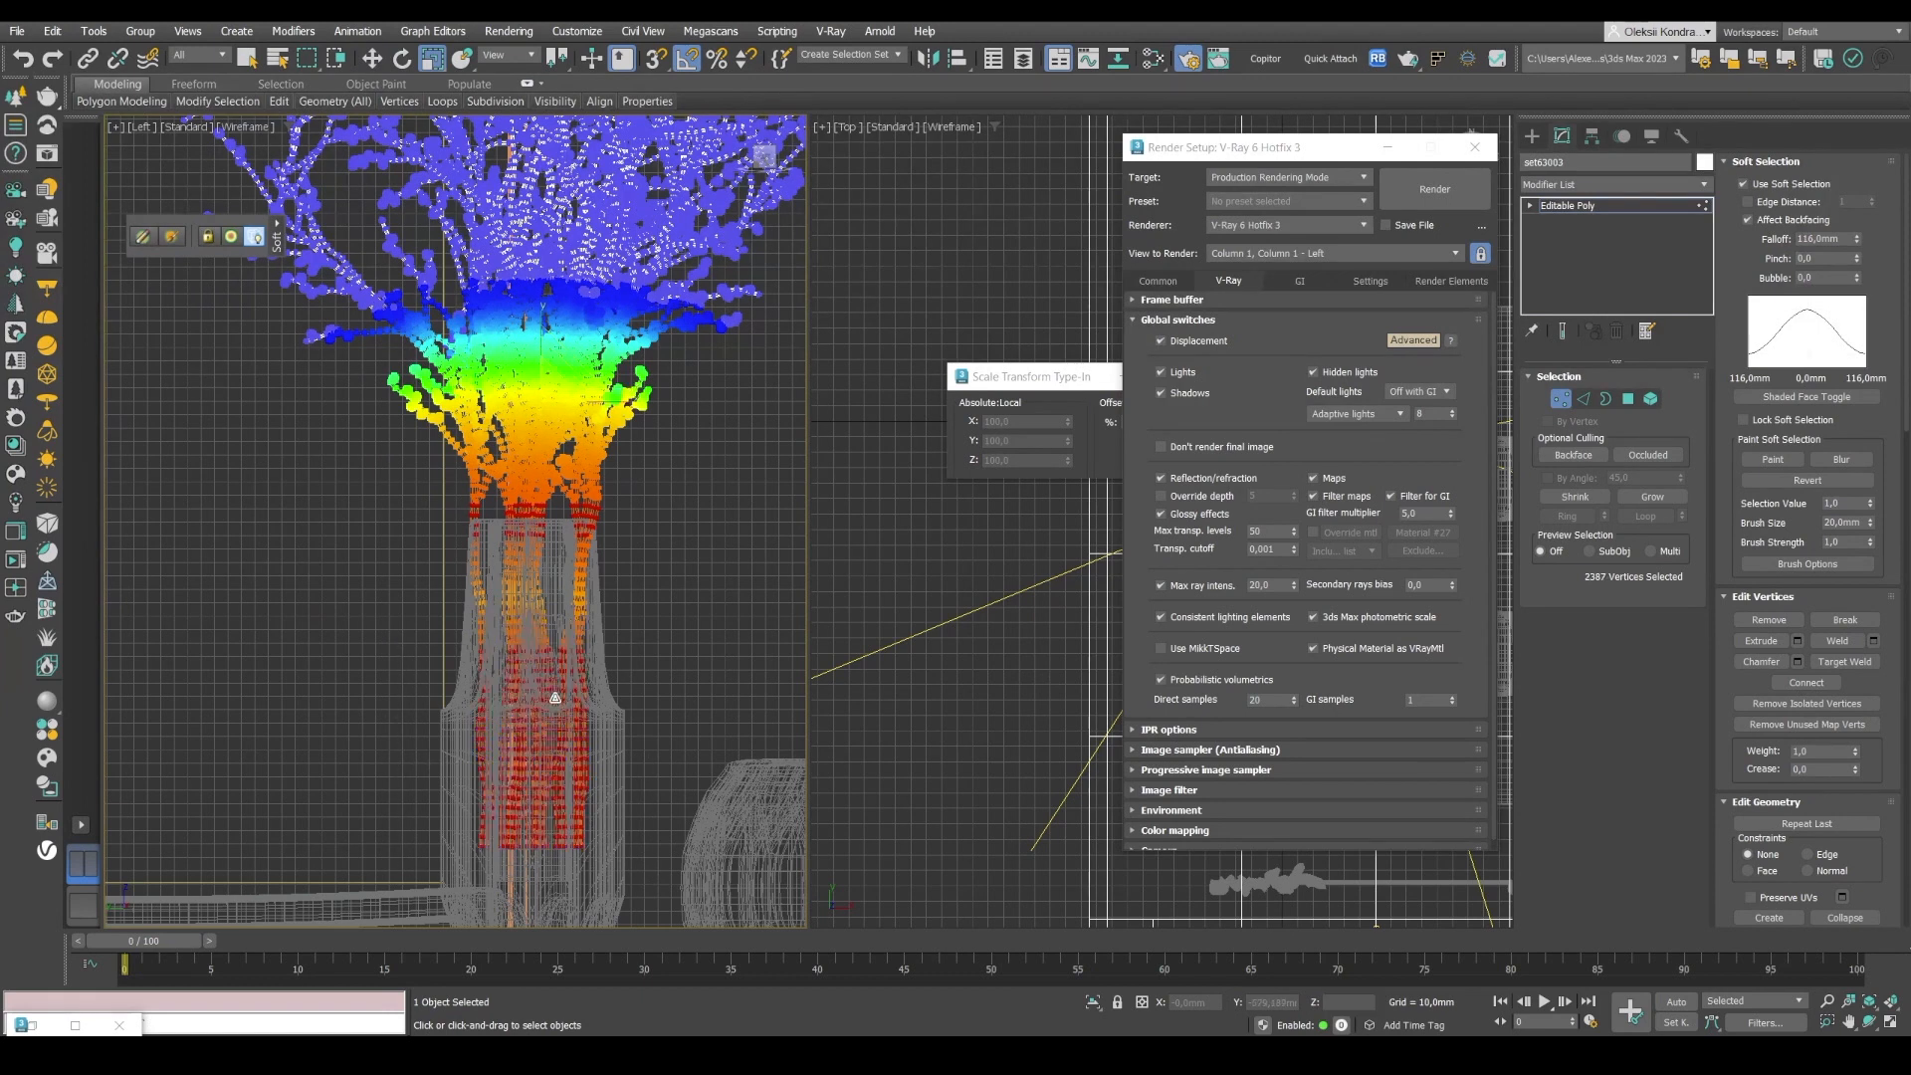
left_click_drag(561, 395, 553, 446)
left_click(375, 63)
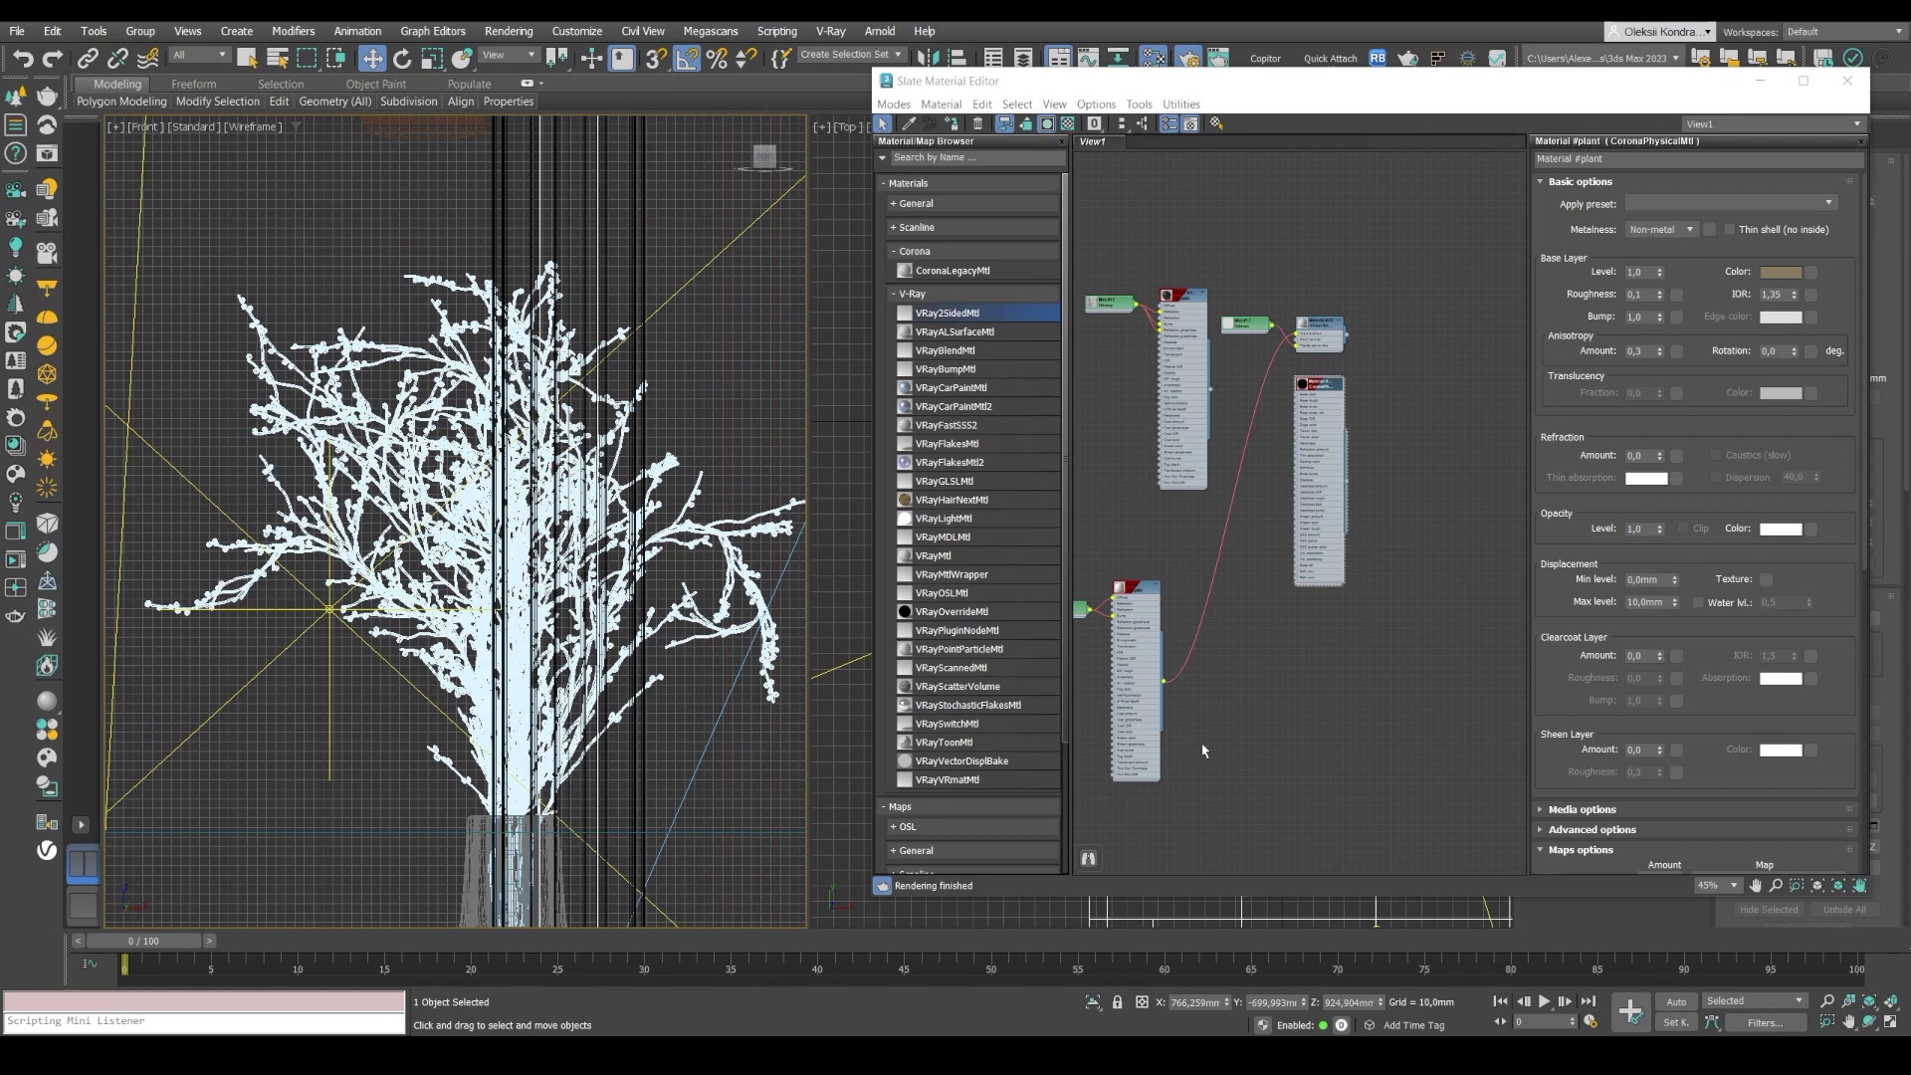
Create a VRayMtl for the branches with a dark olive diffuse color of red 17, green 17, blue 13.
left_click_drag(930, 554, 1376, 698)
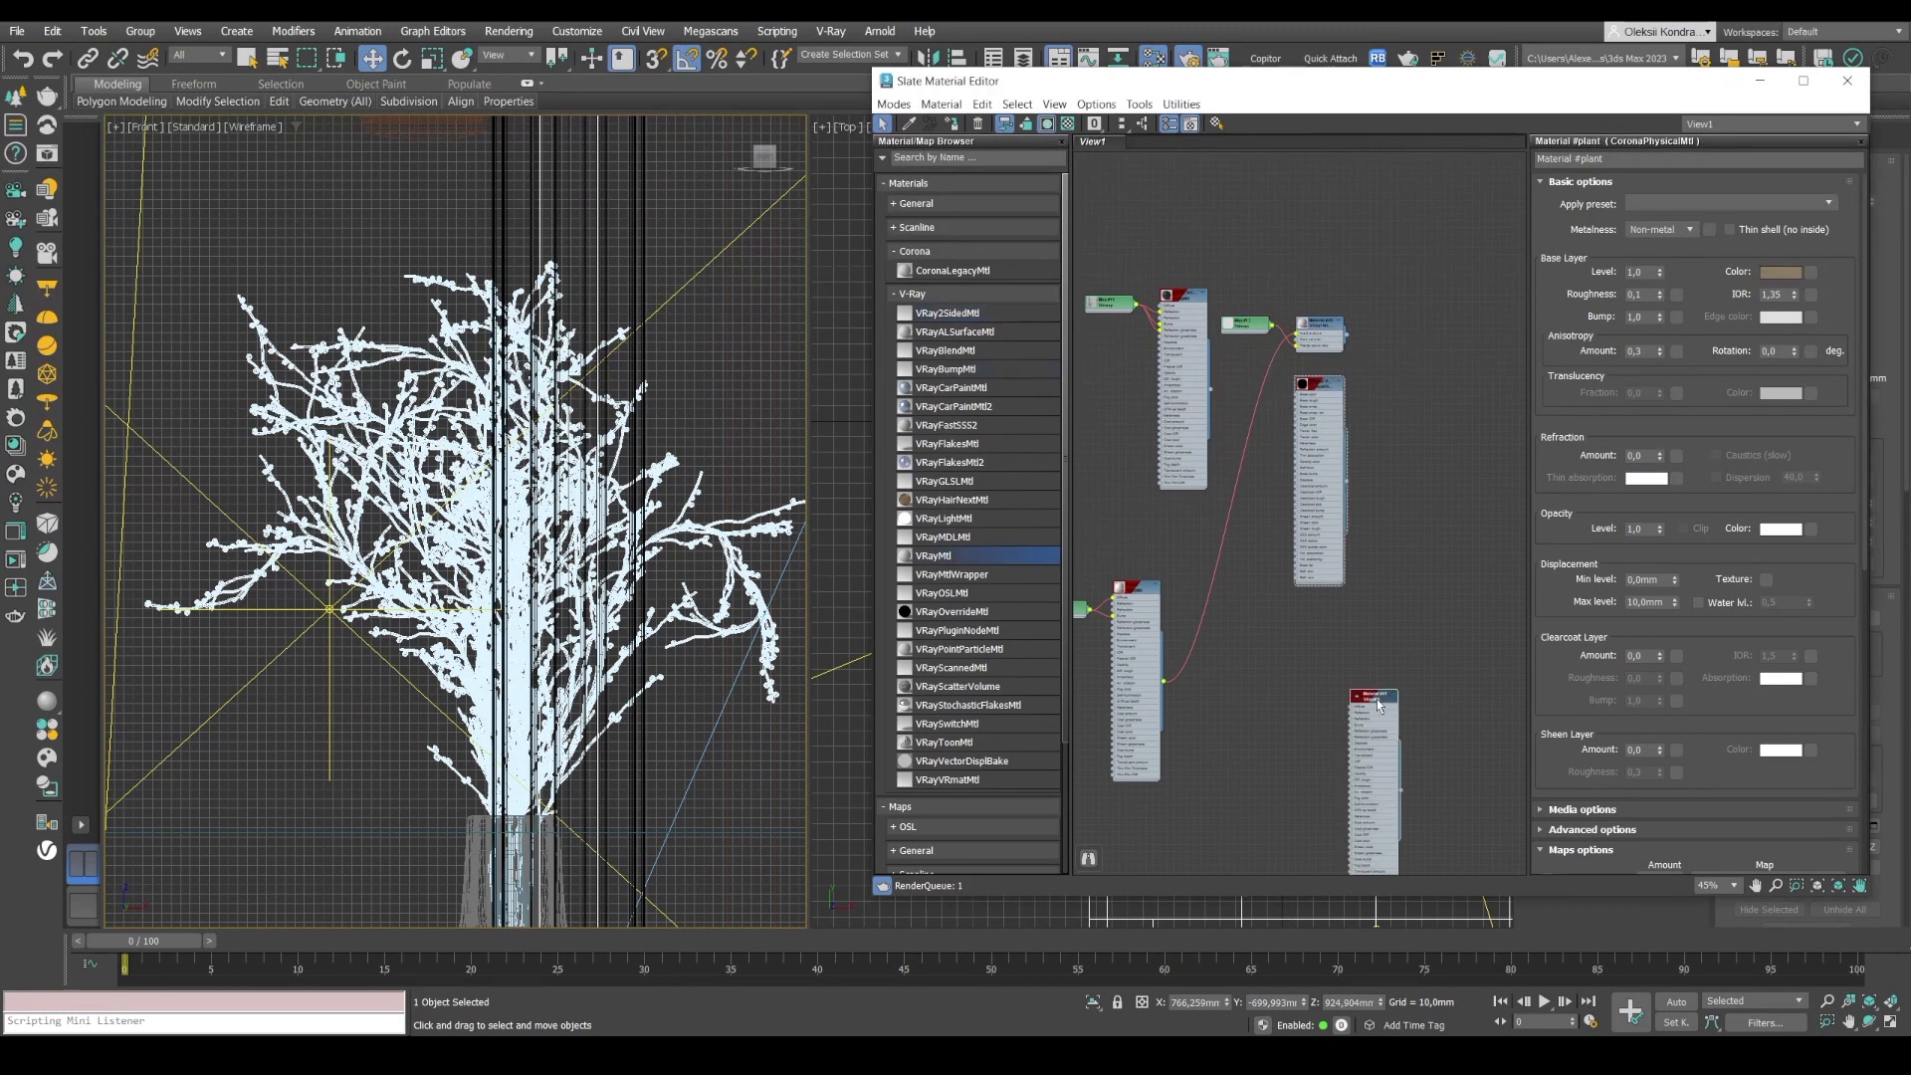
double_click(1376, 698)
middle_click_drag(1272, 668, 1270, 651)
key("z")
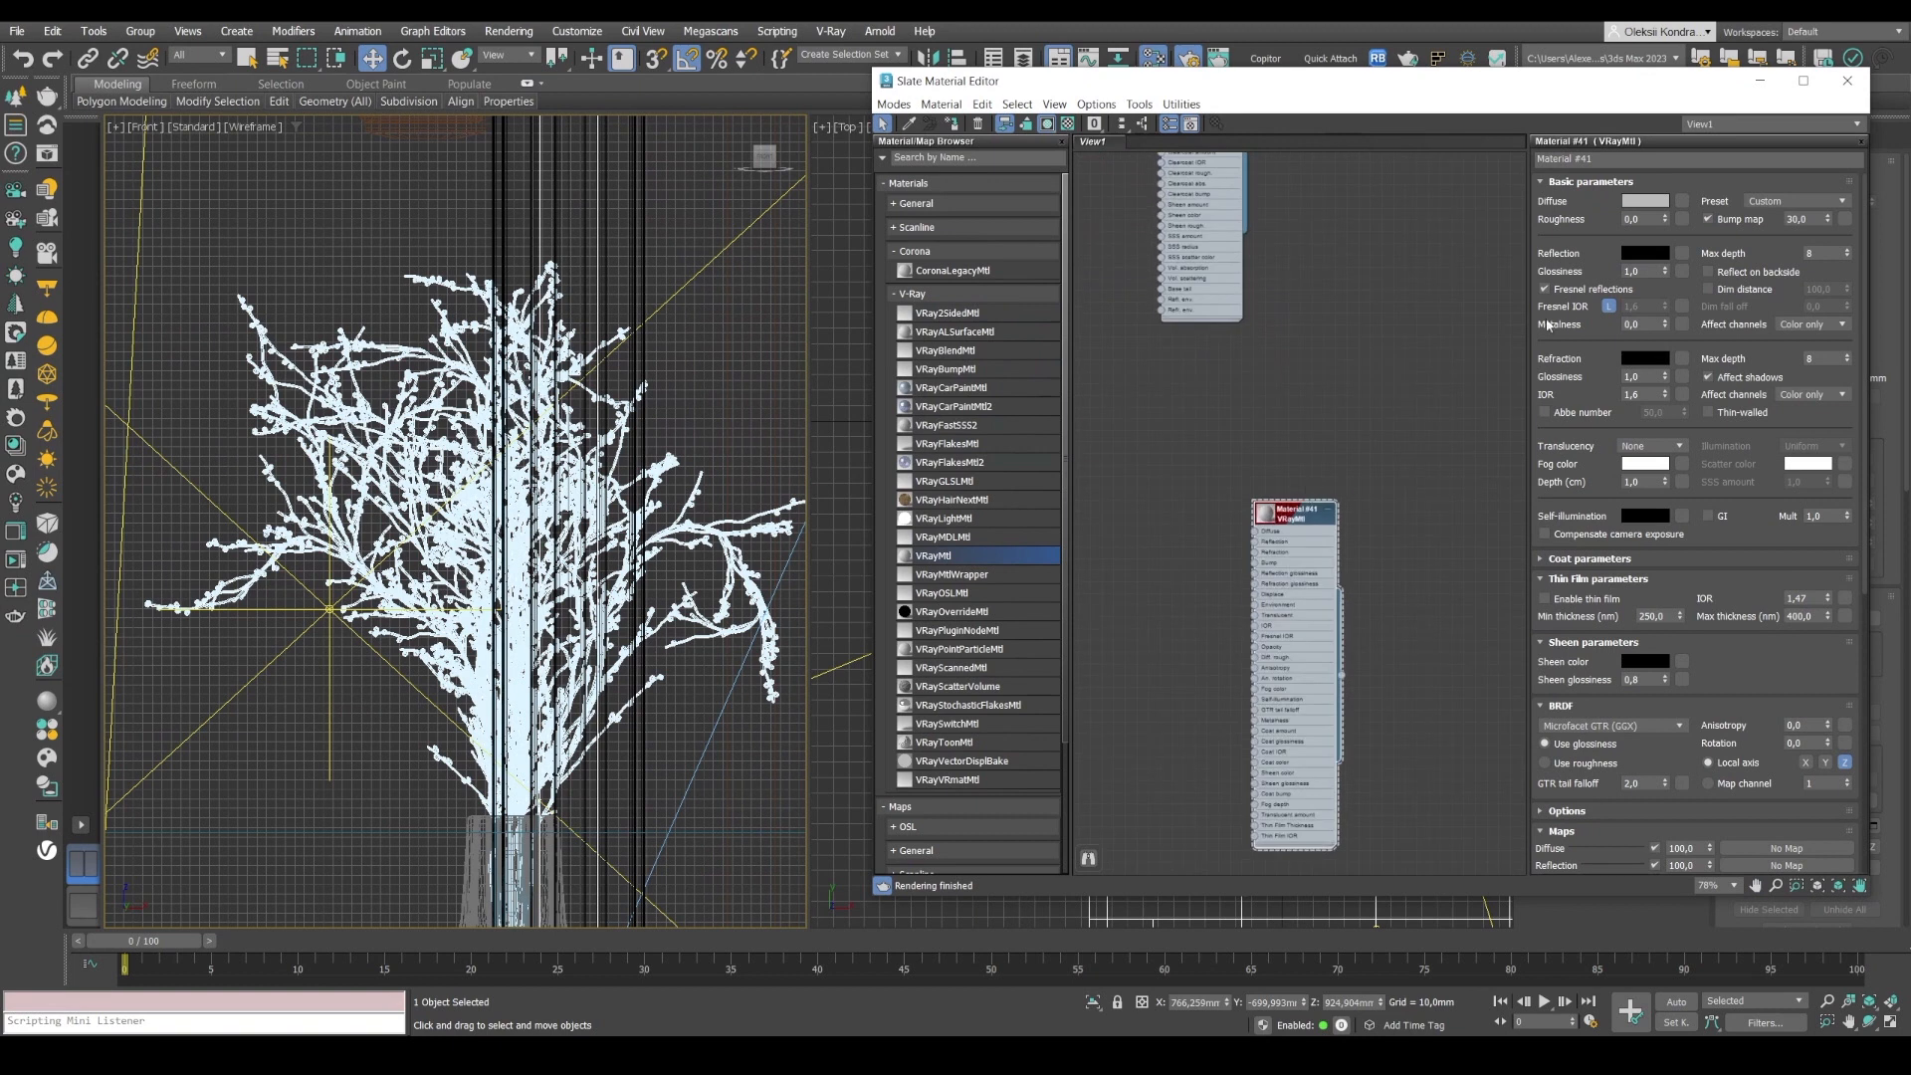
left_click(1639, 204)
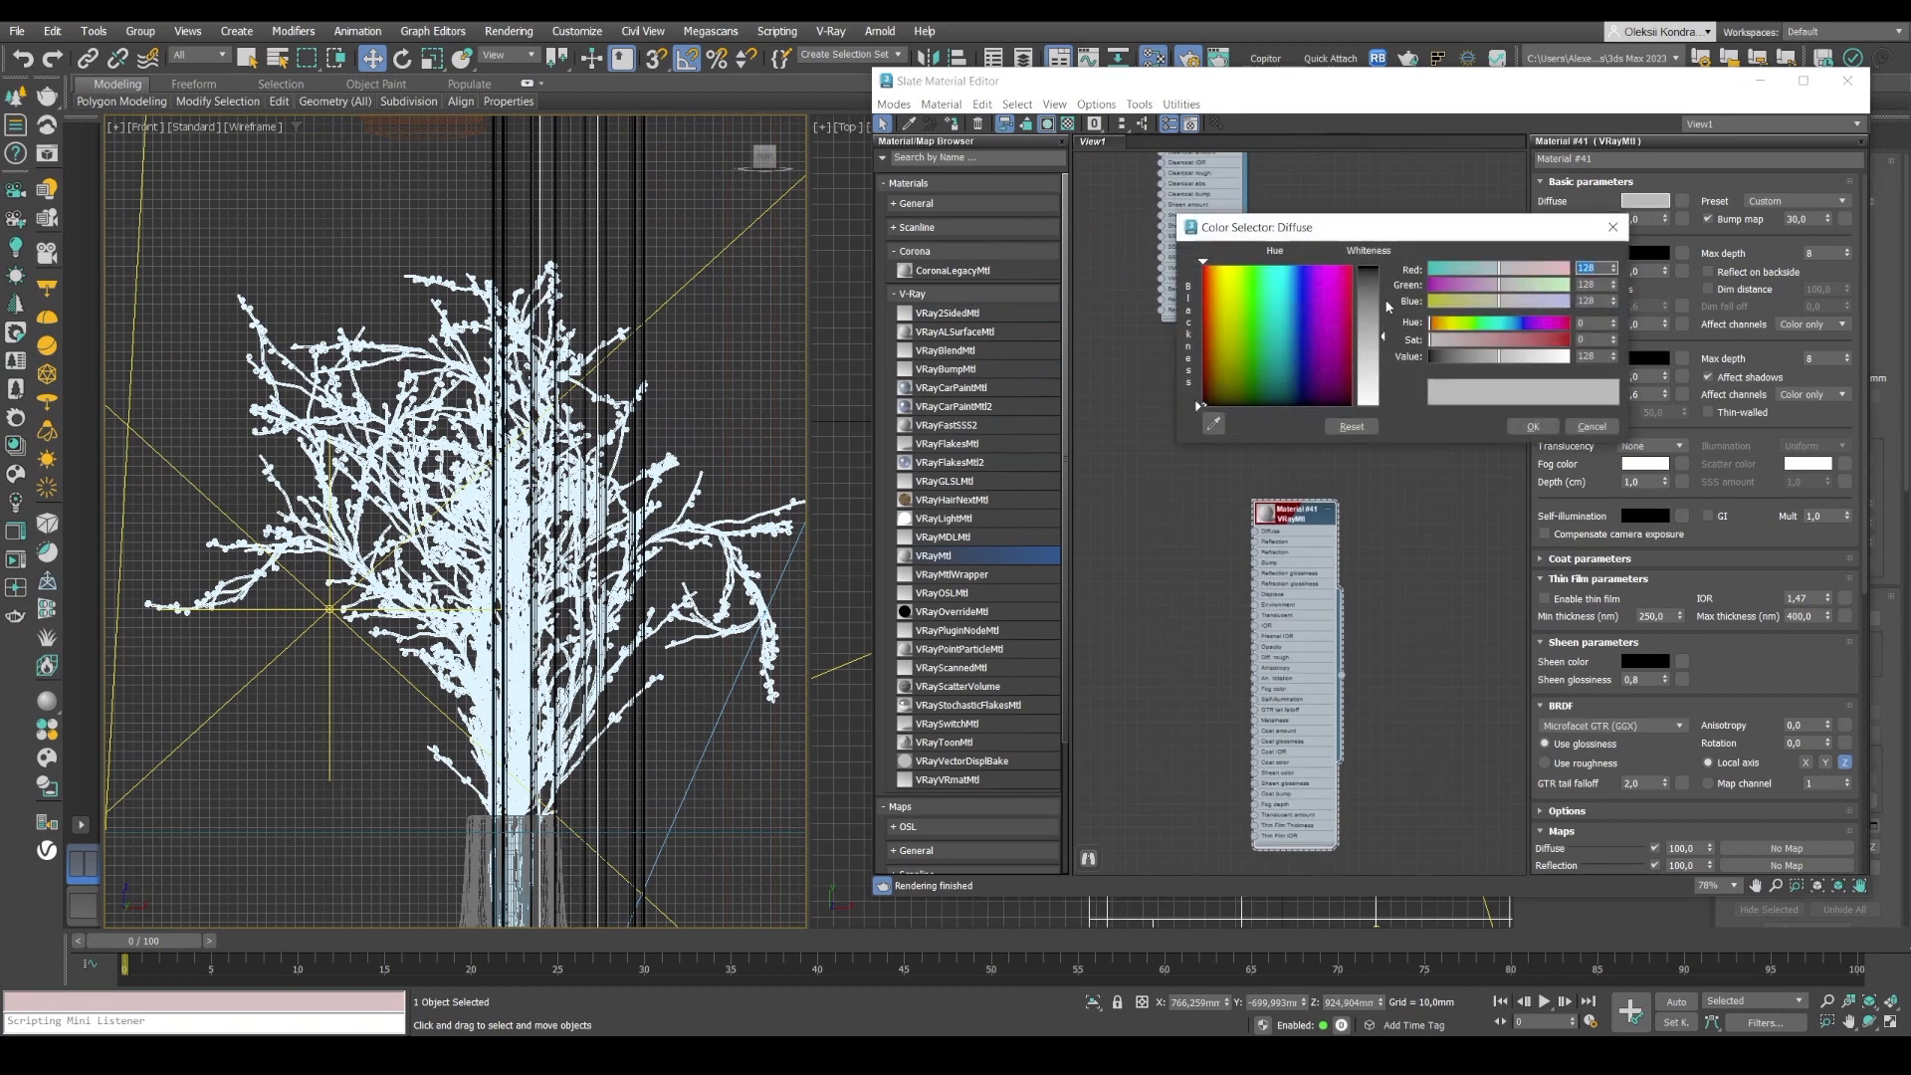
left_click_drag(1490, 303, 1435, 356)
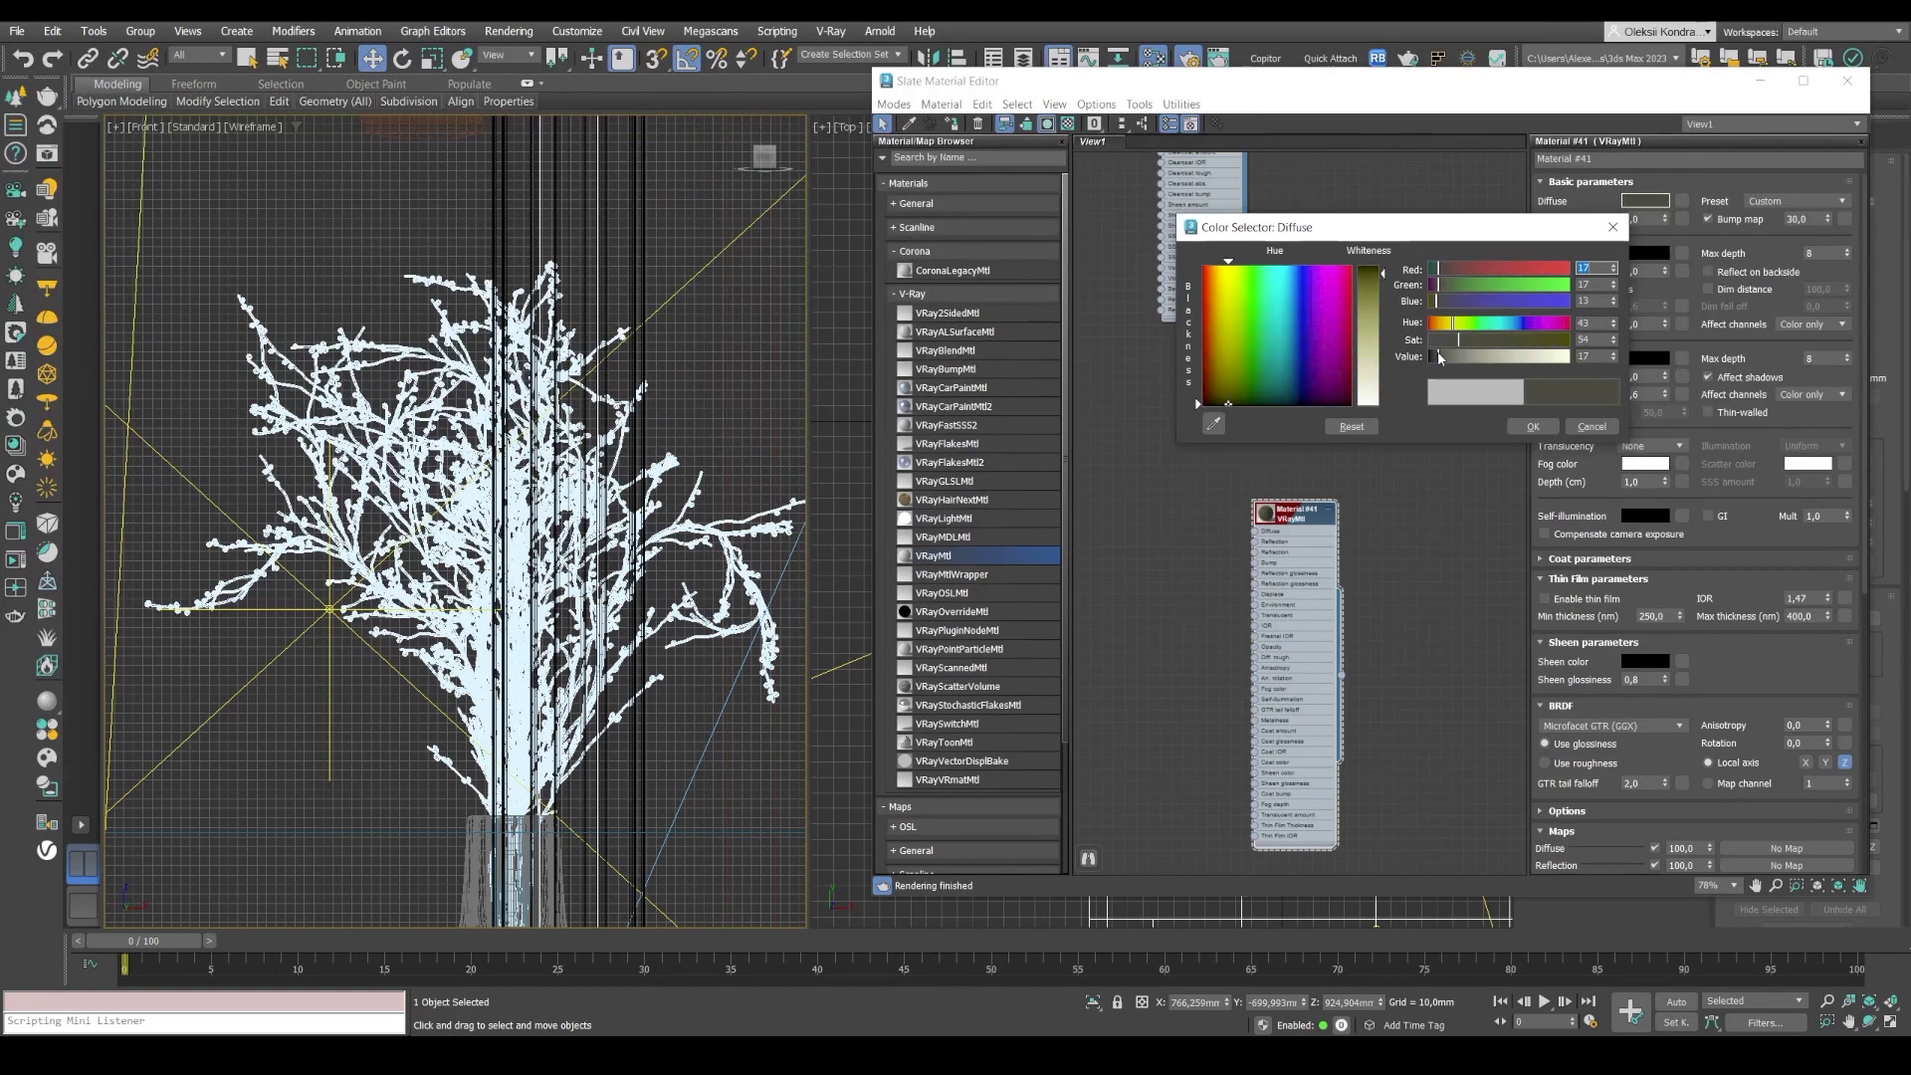
left_click(1533, 427)
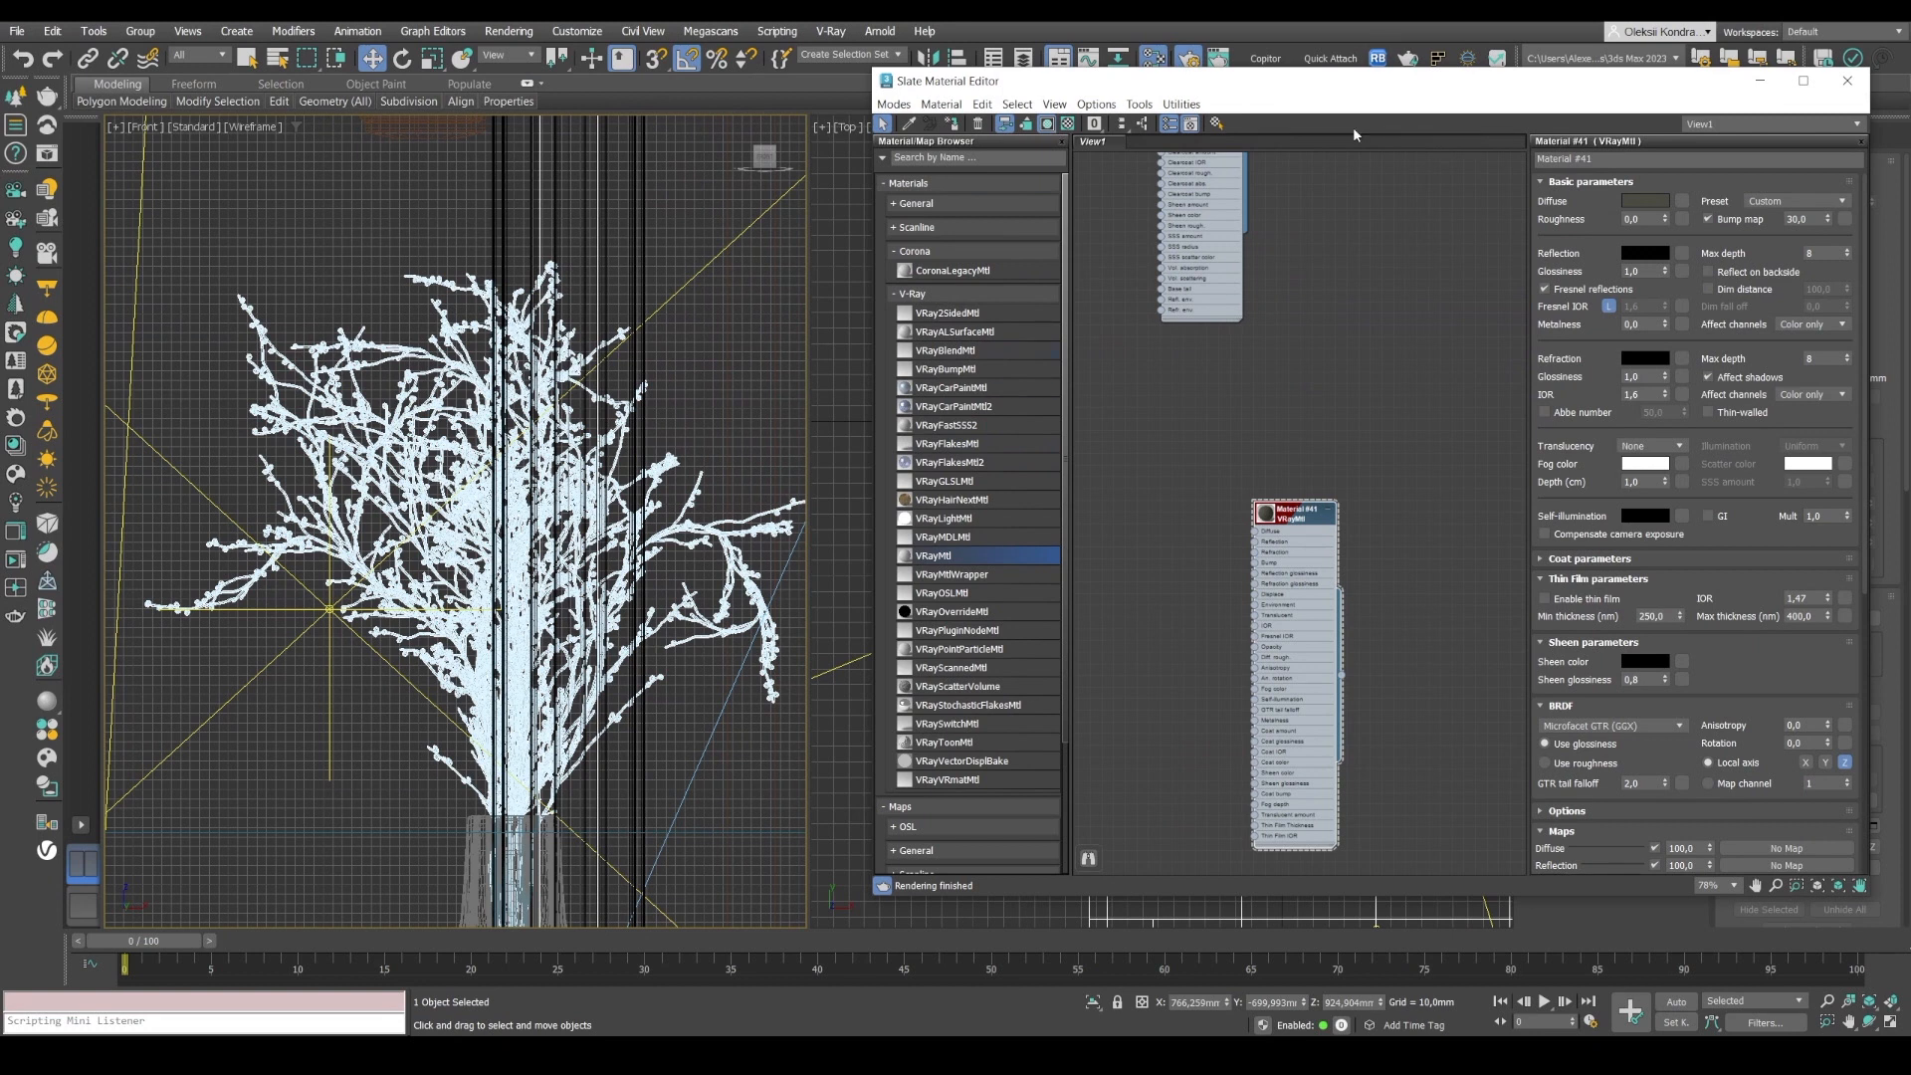
Deselect the branches, reposition the material editor window and widen its material browser.
left_click(744, 416)
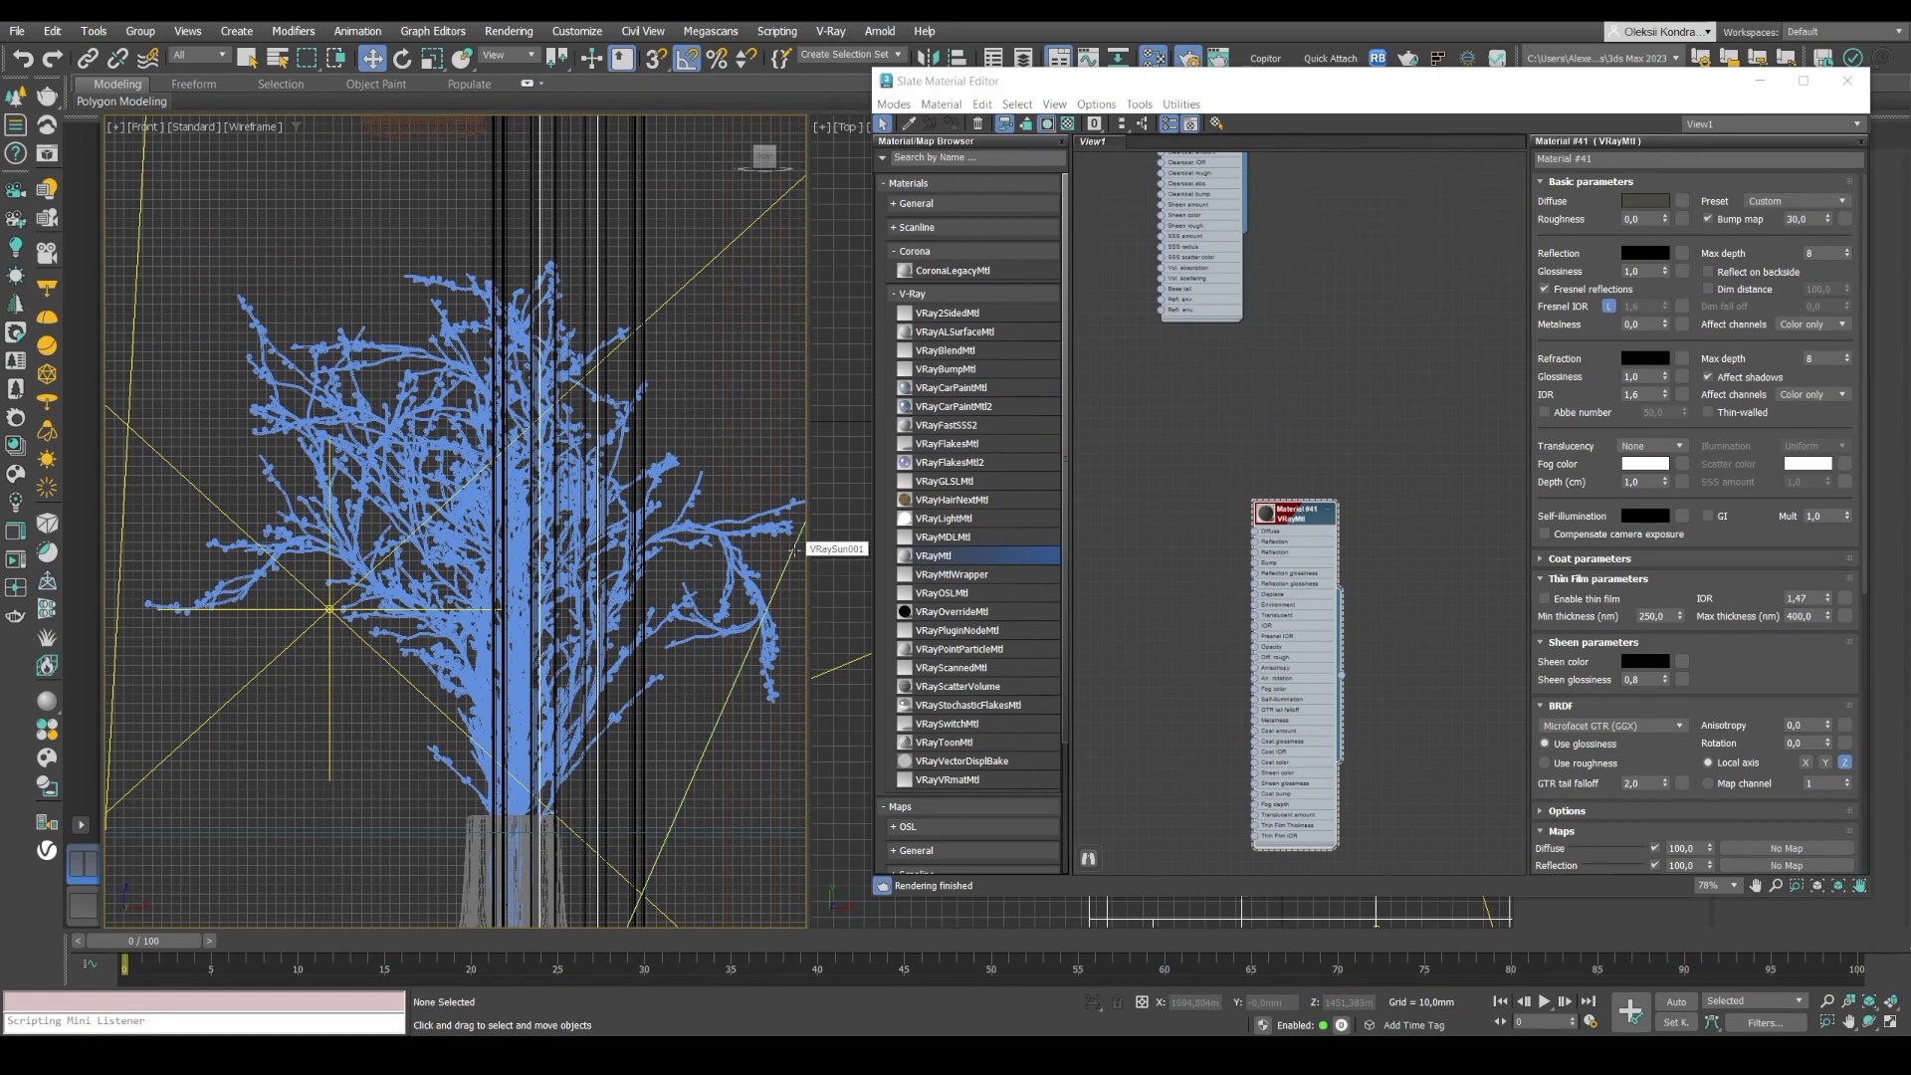
left_click_drag(1574, 80, 1421, 94)
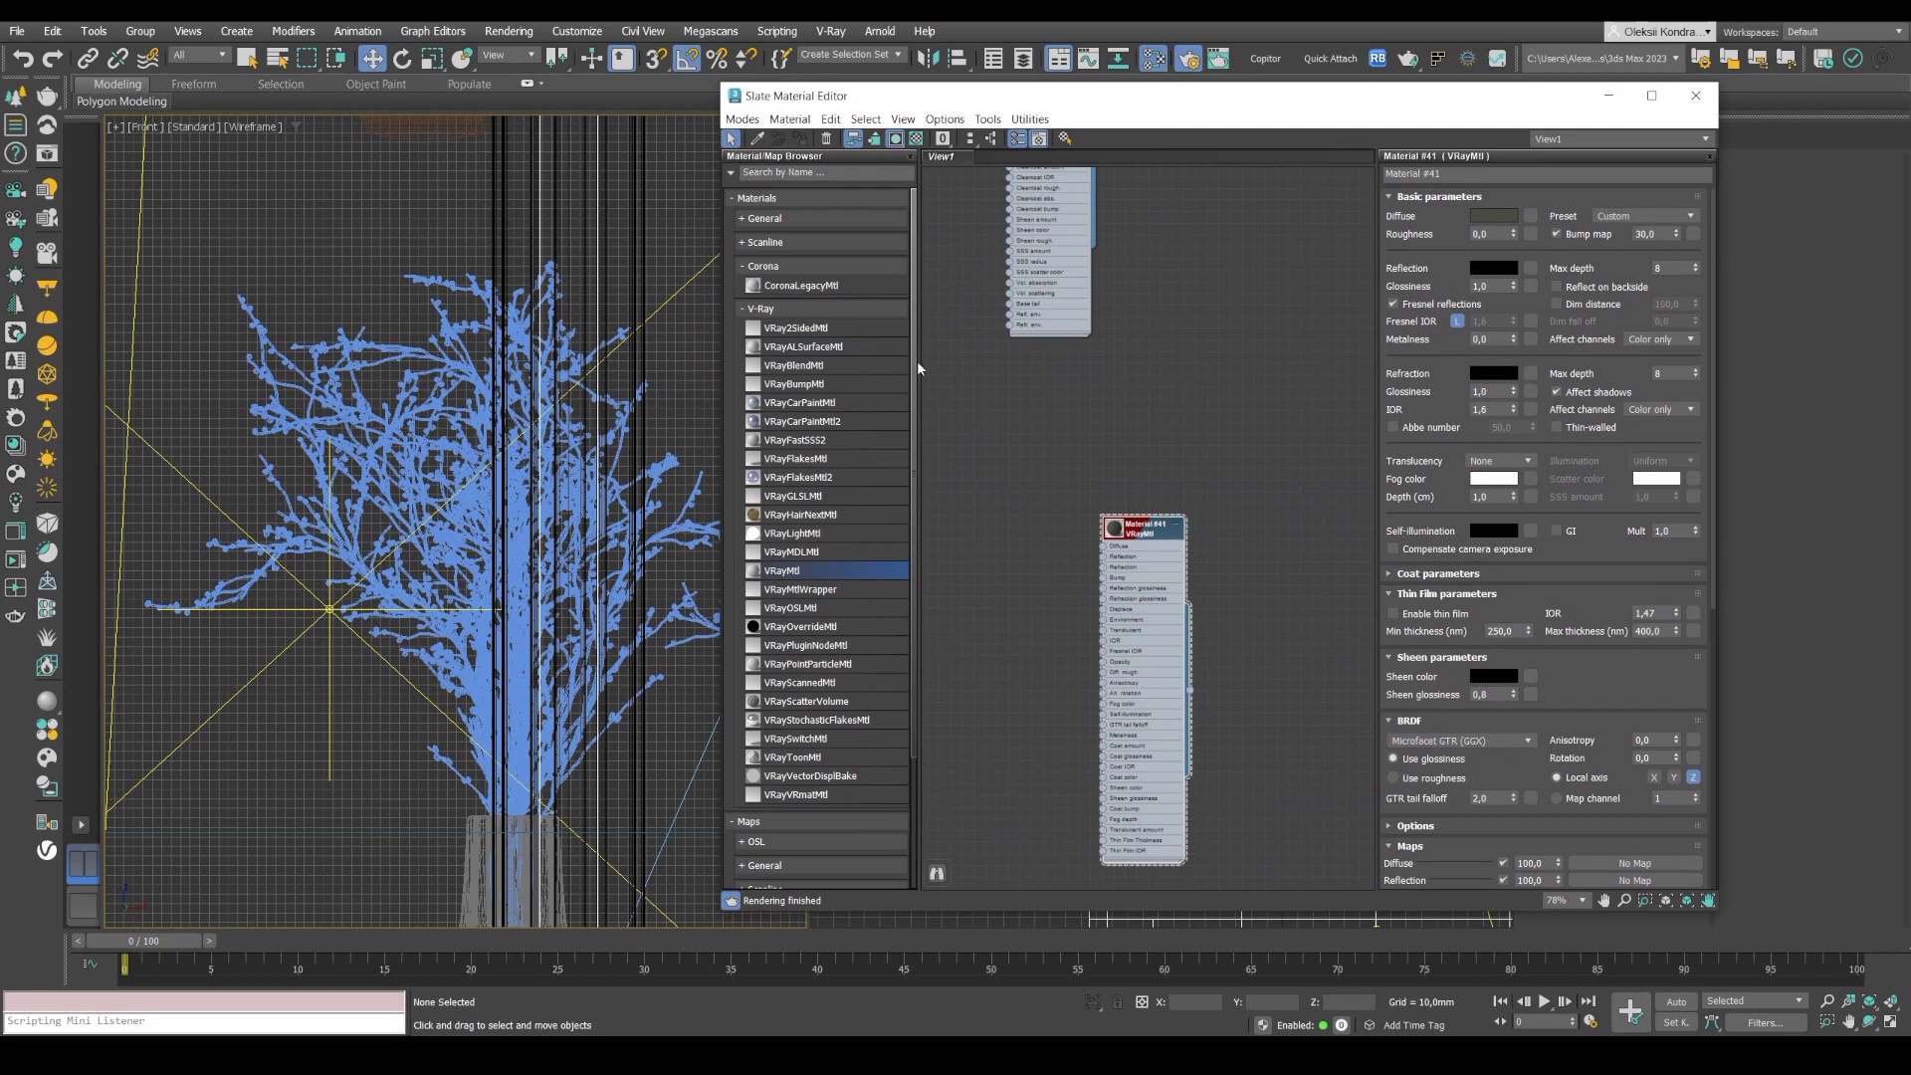
left_click_drag(918, 361, 966, 362)
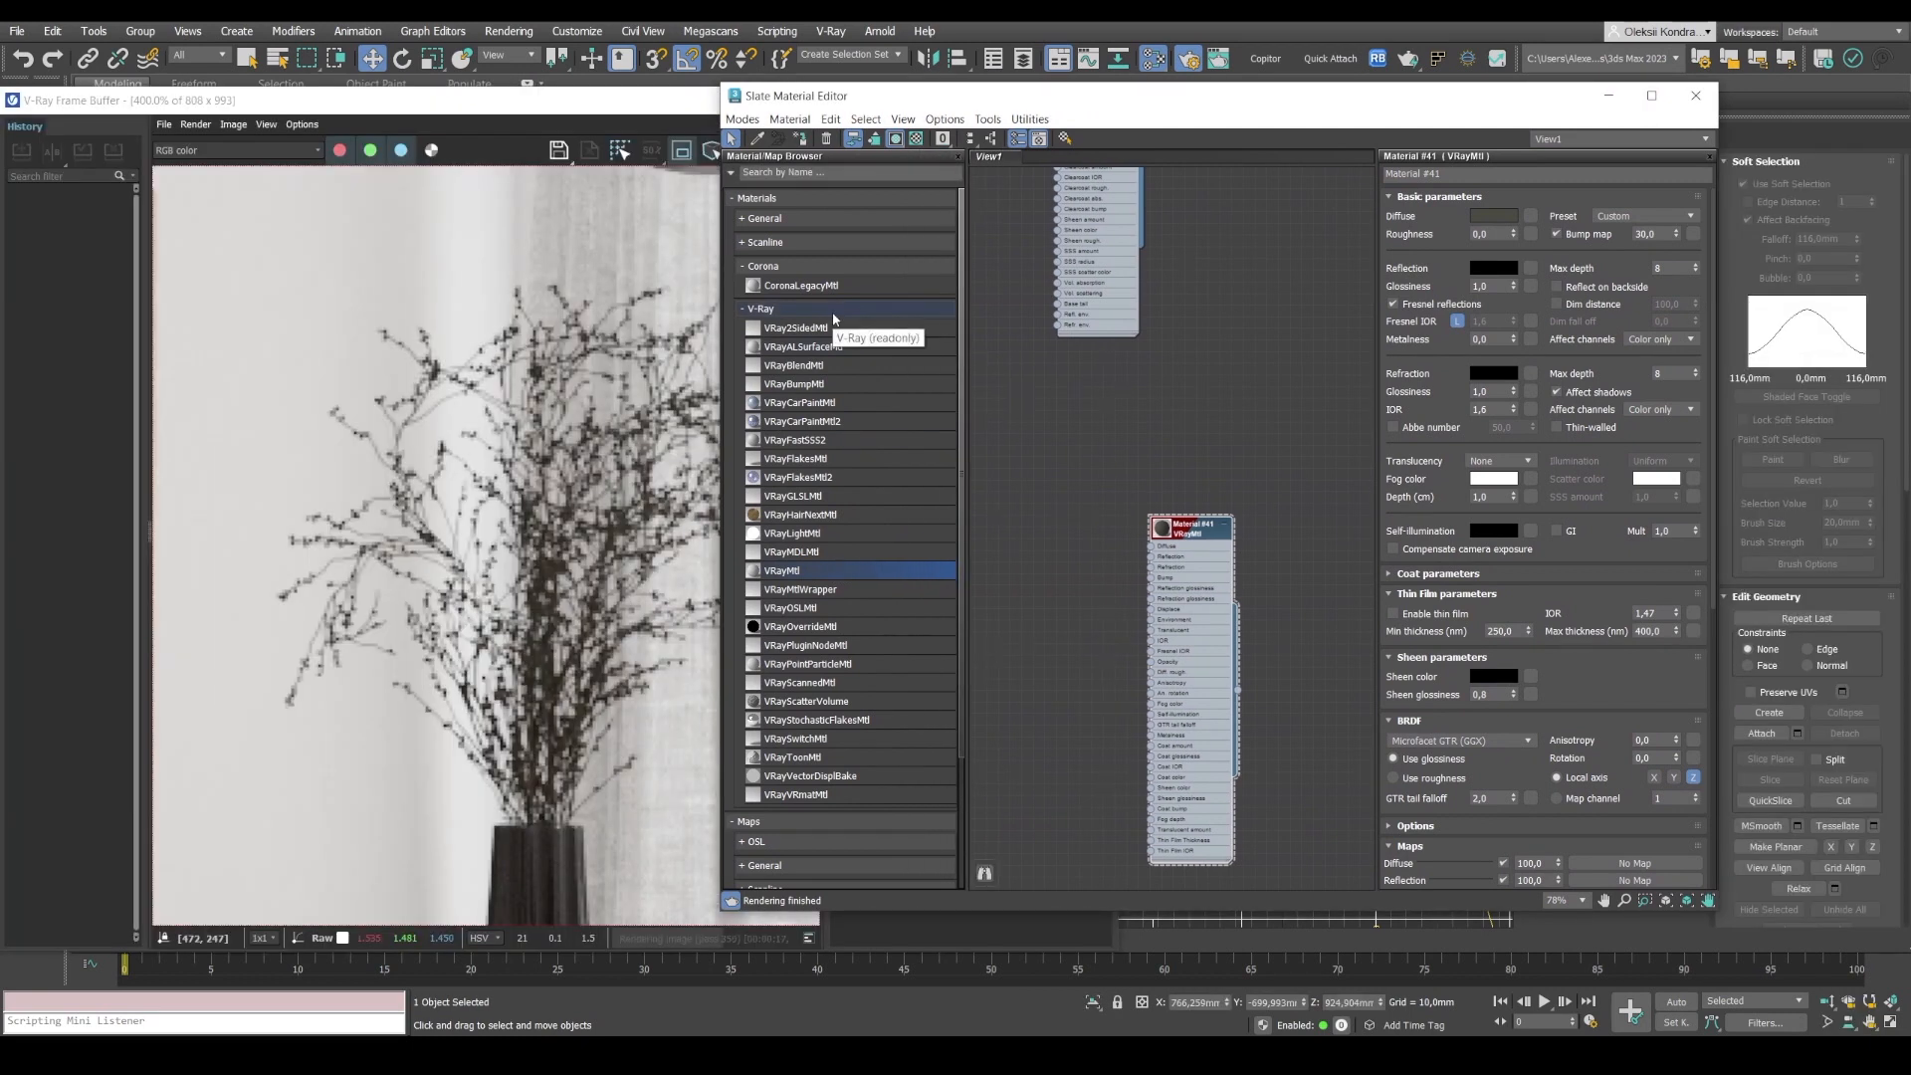
Add a General Multi/Sub-Object material to the node graph beside the olive branch material.
left_click(760, 308)
left_click(766, 218)
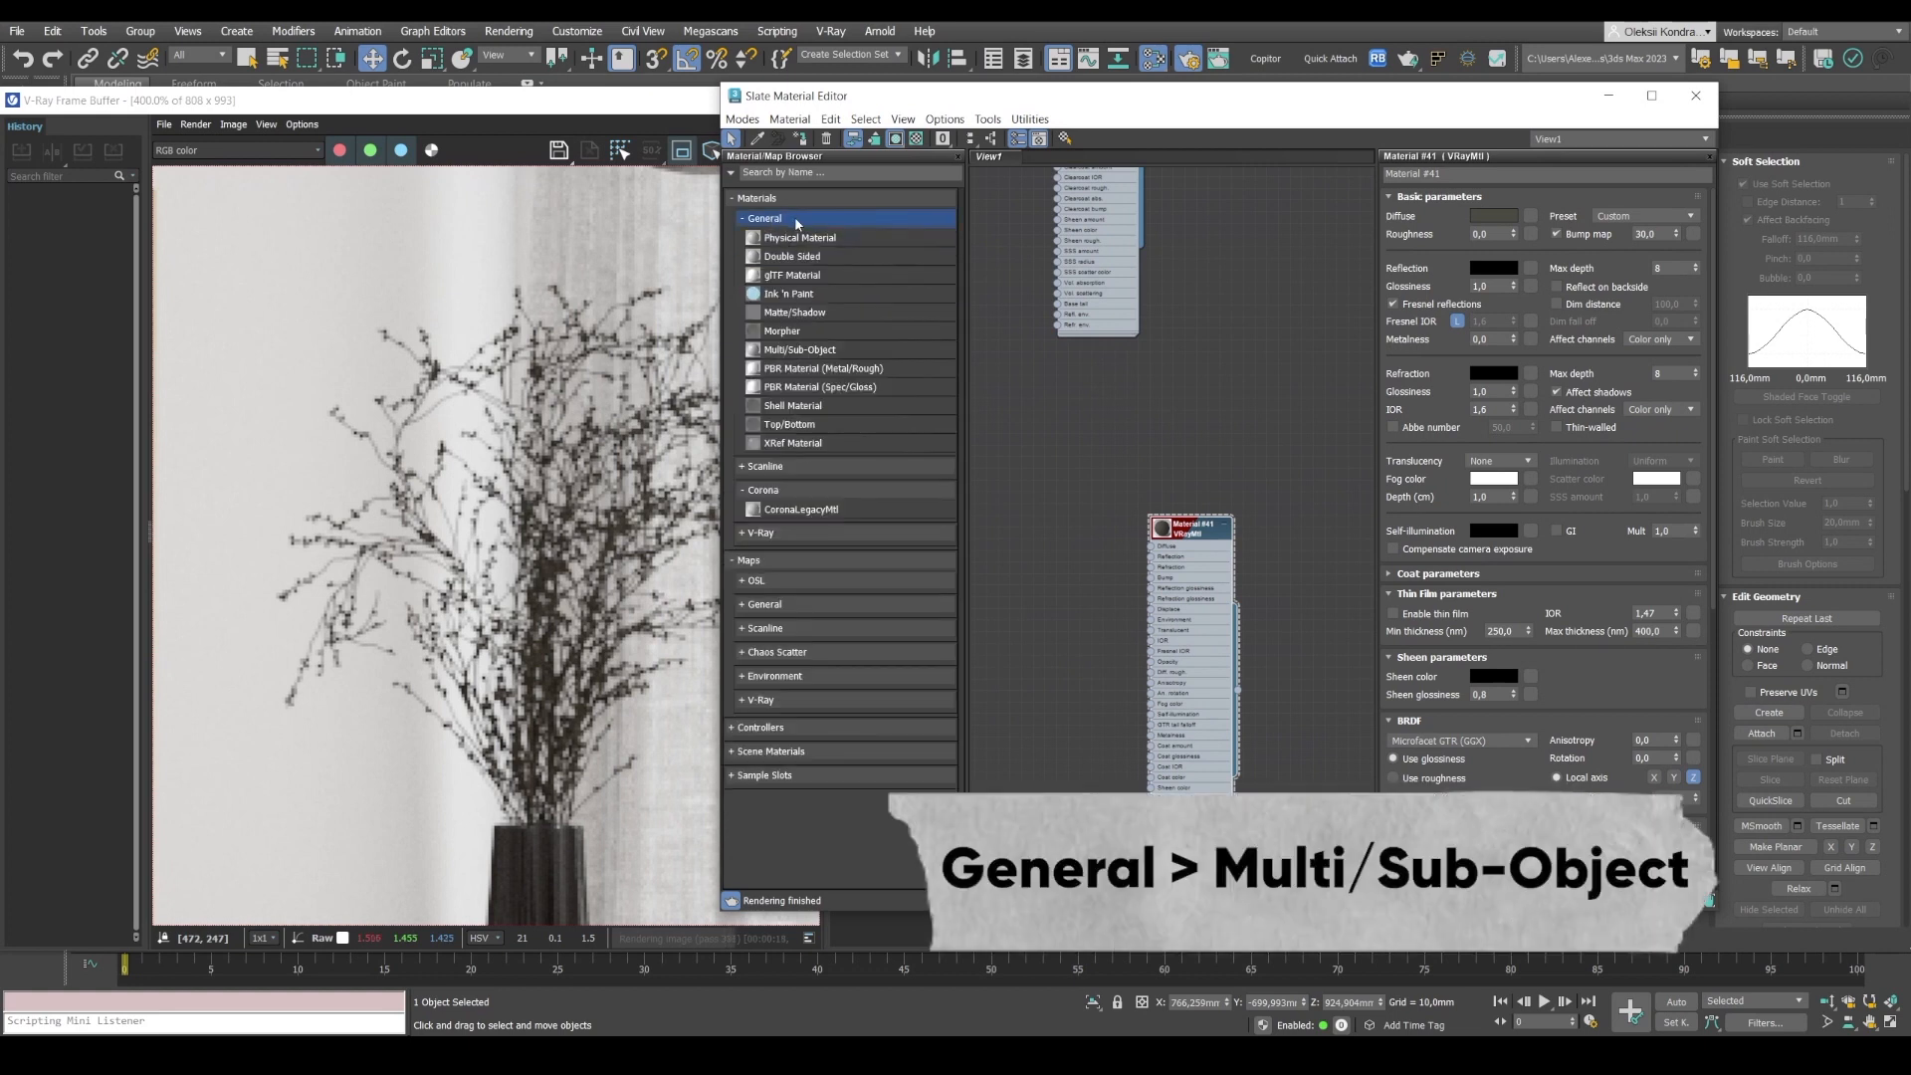
left_click(799, 349)
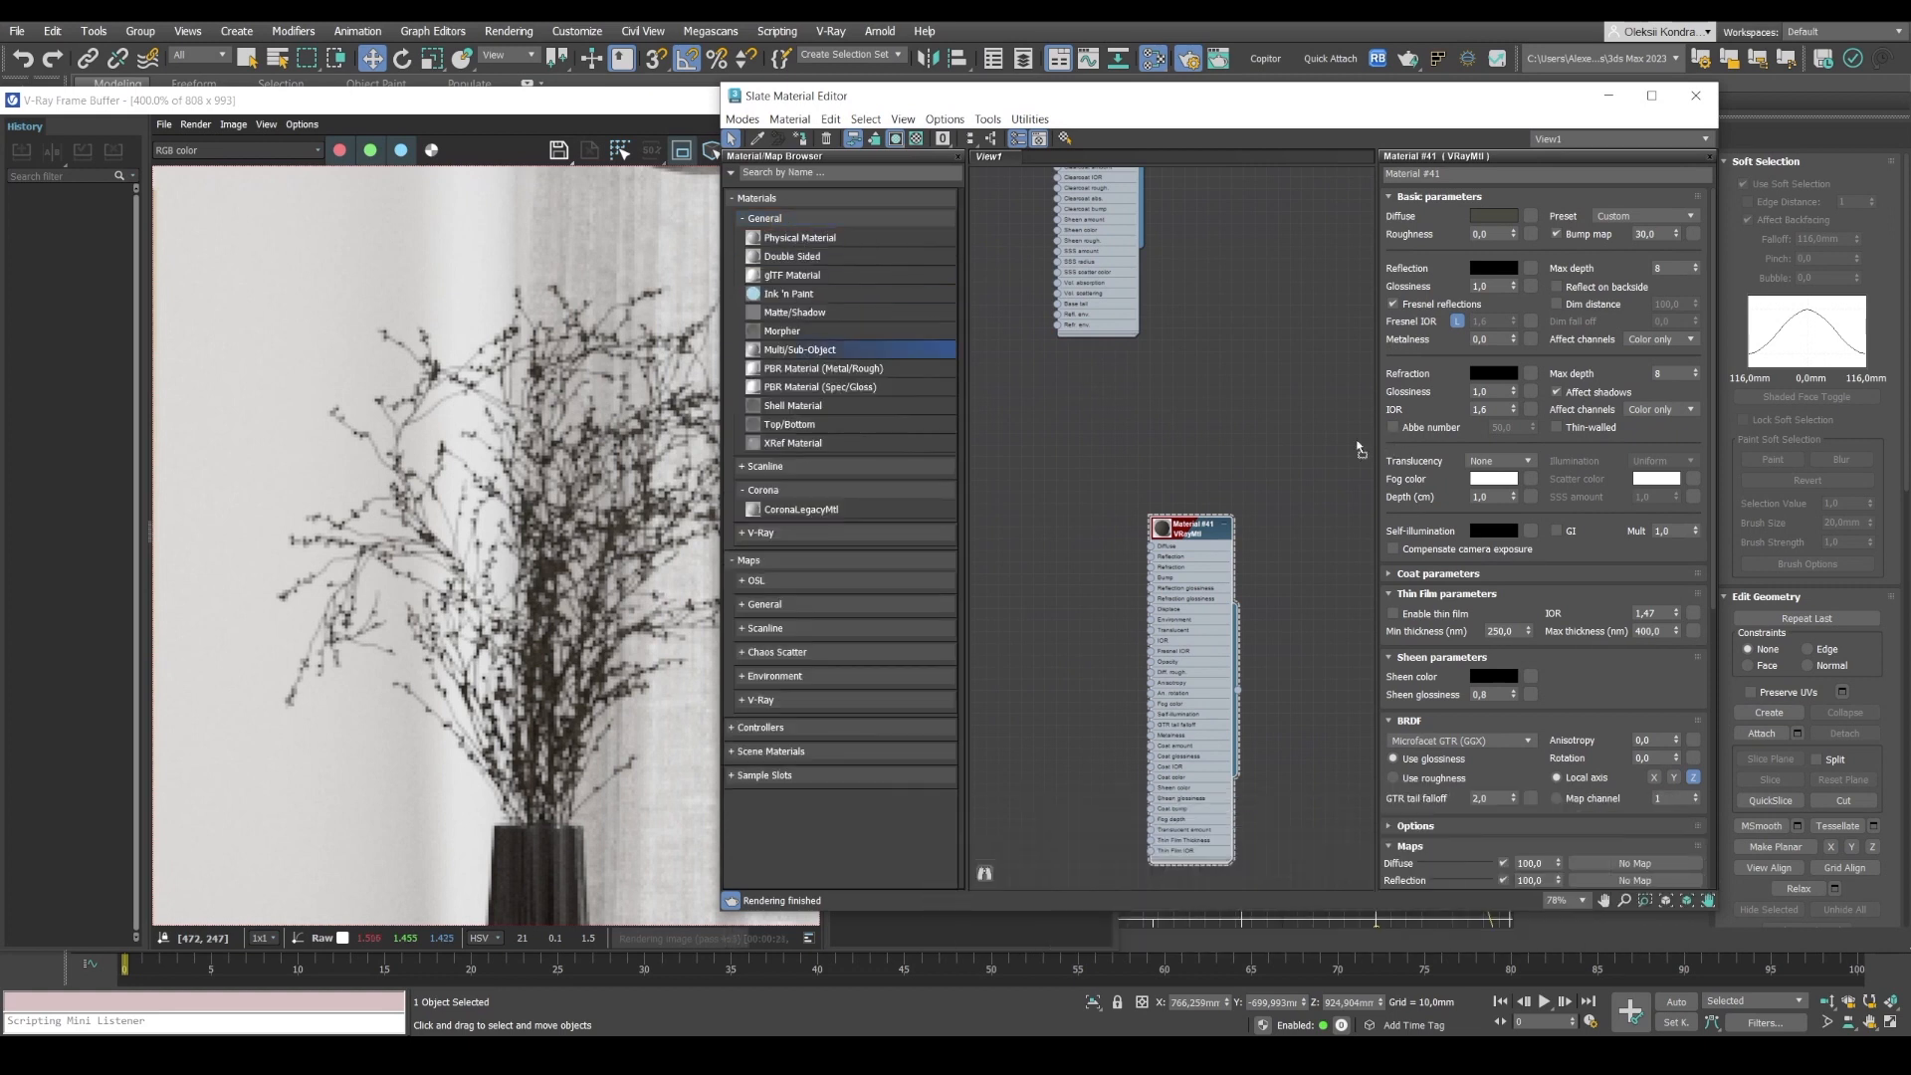
left_click_drag(1360, 449, 1332, 433)
Clear the view of the viewport, switch the branches mesh to element selection and turn off soft selection.
left_click_drag(479, 103, 352, 637)
left_click_drag(1577, 99, 1503, 101)
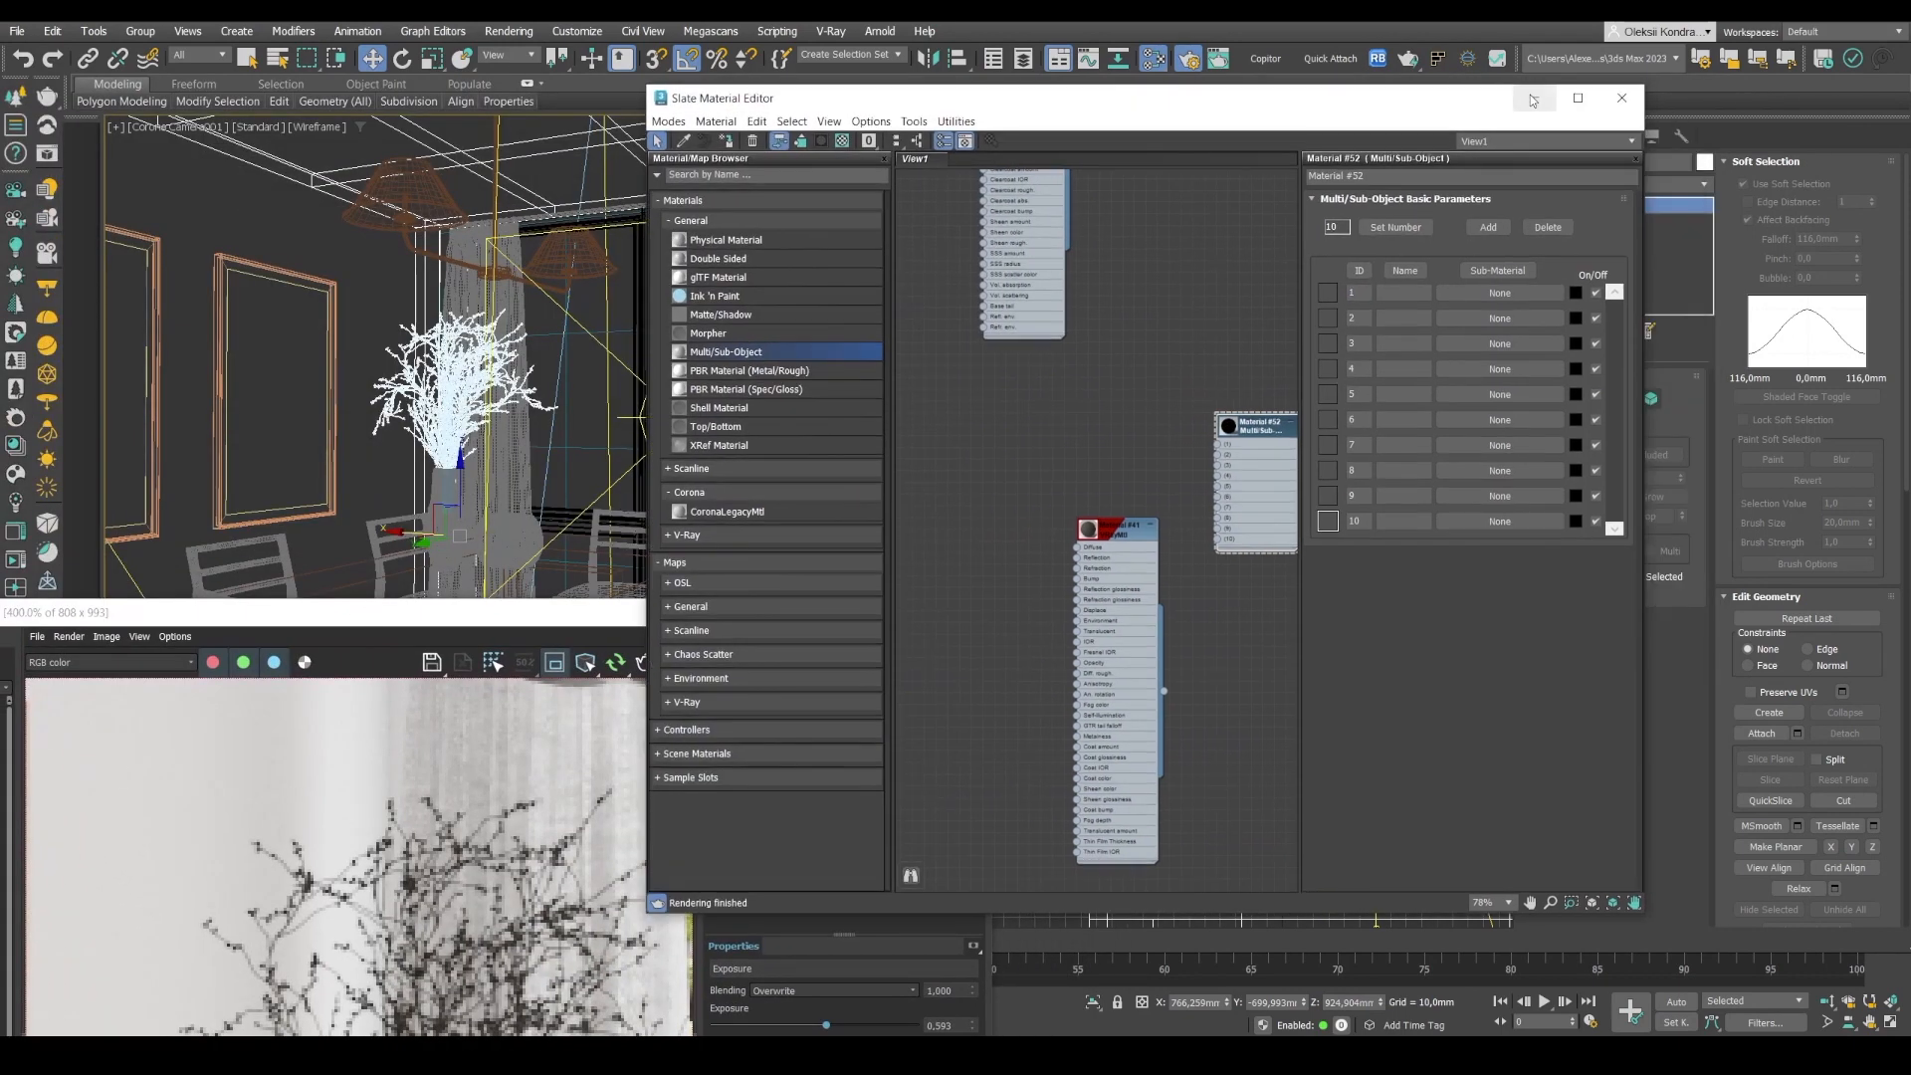
left_click(1531, 101)
left_click(1651, 398)
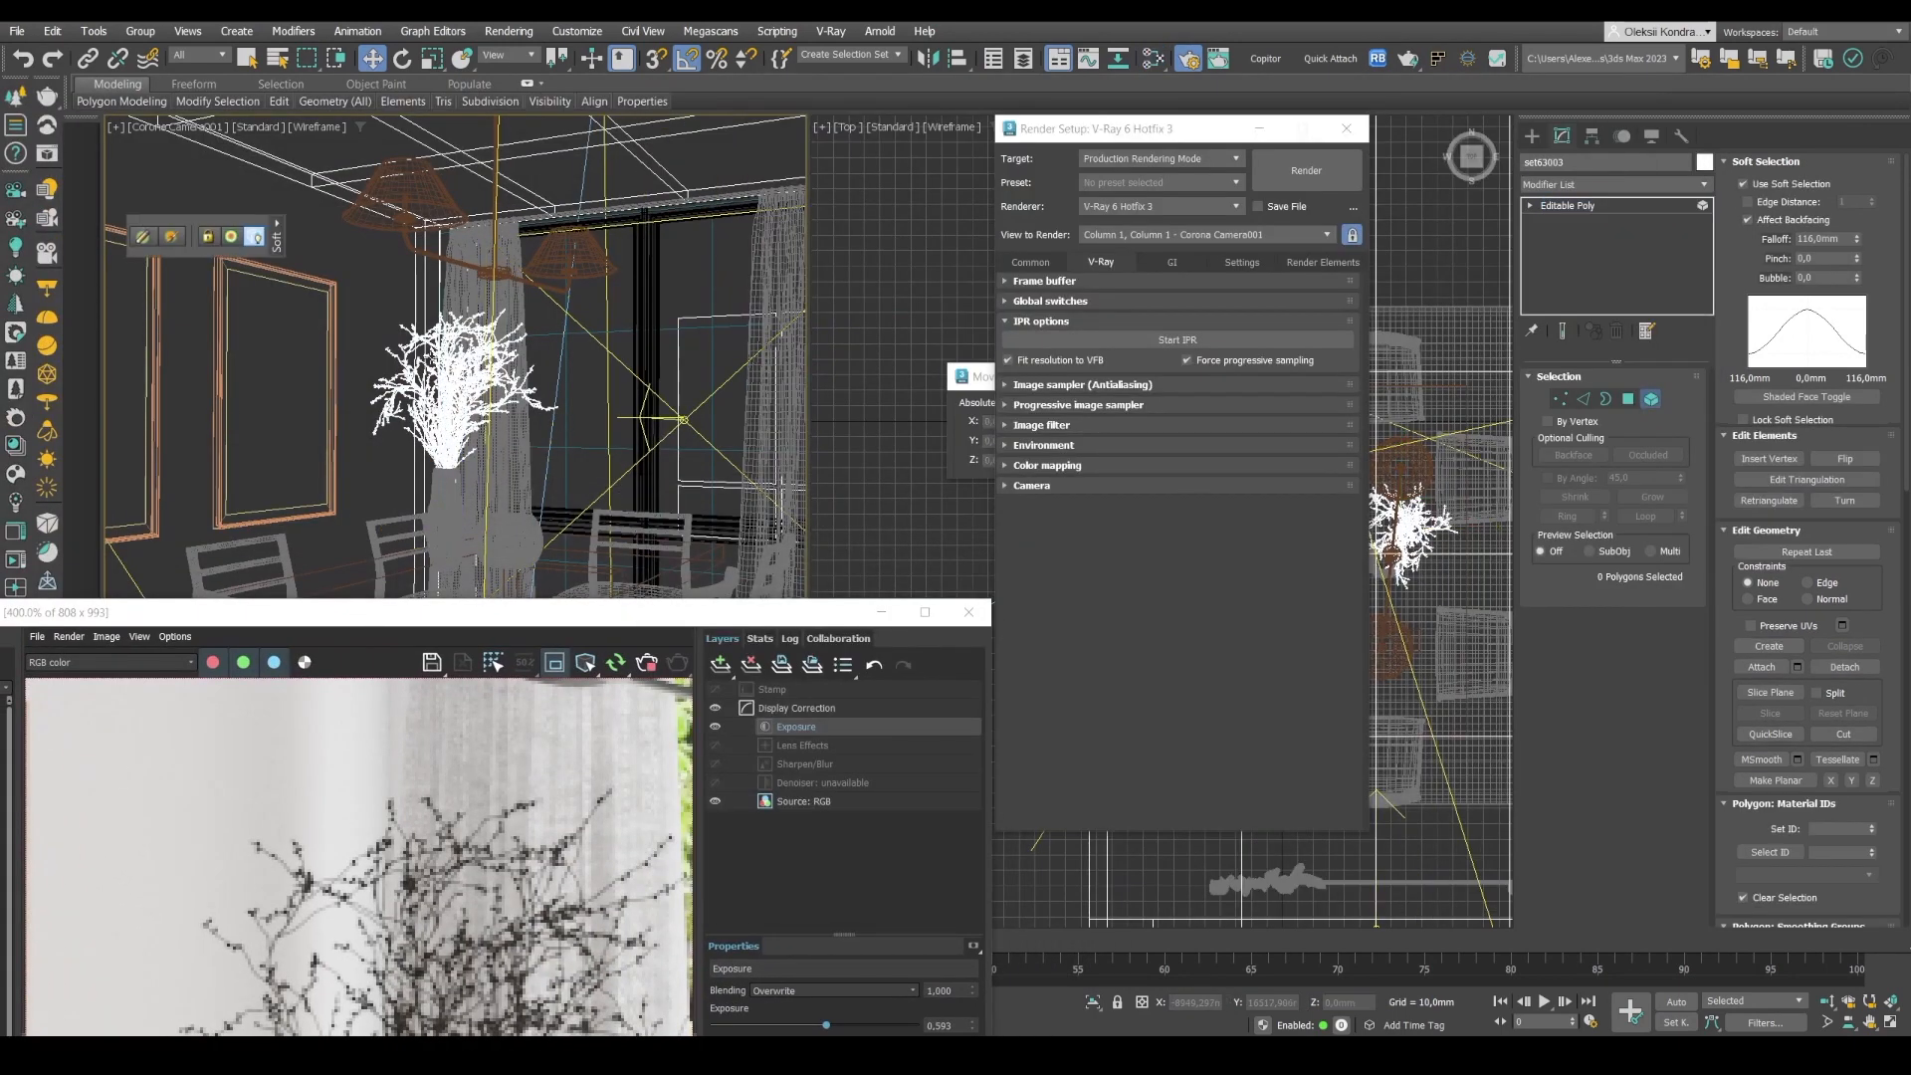
left_click(415, 343)
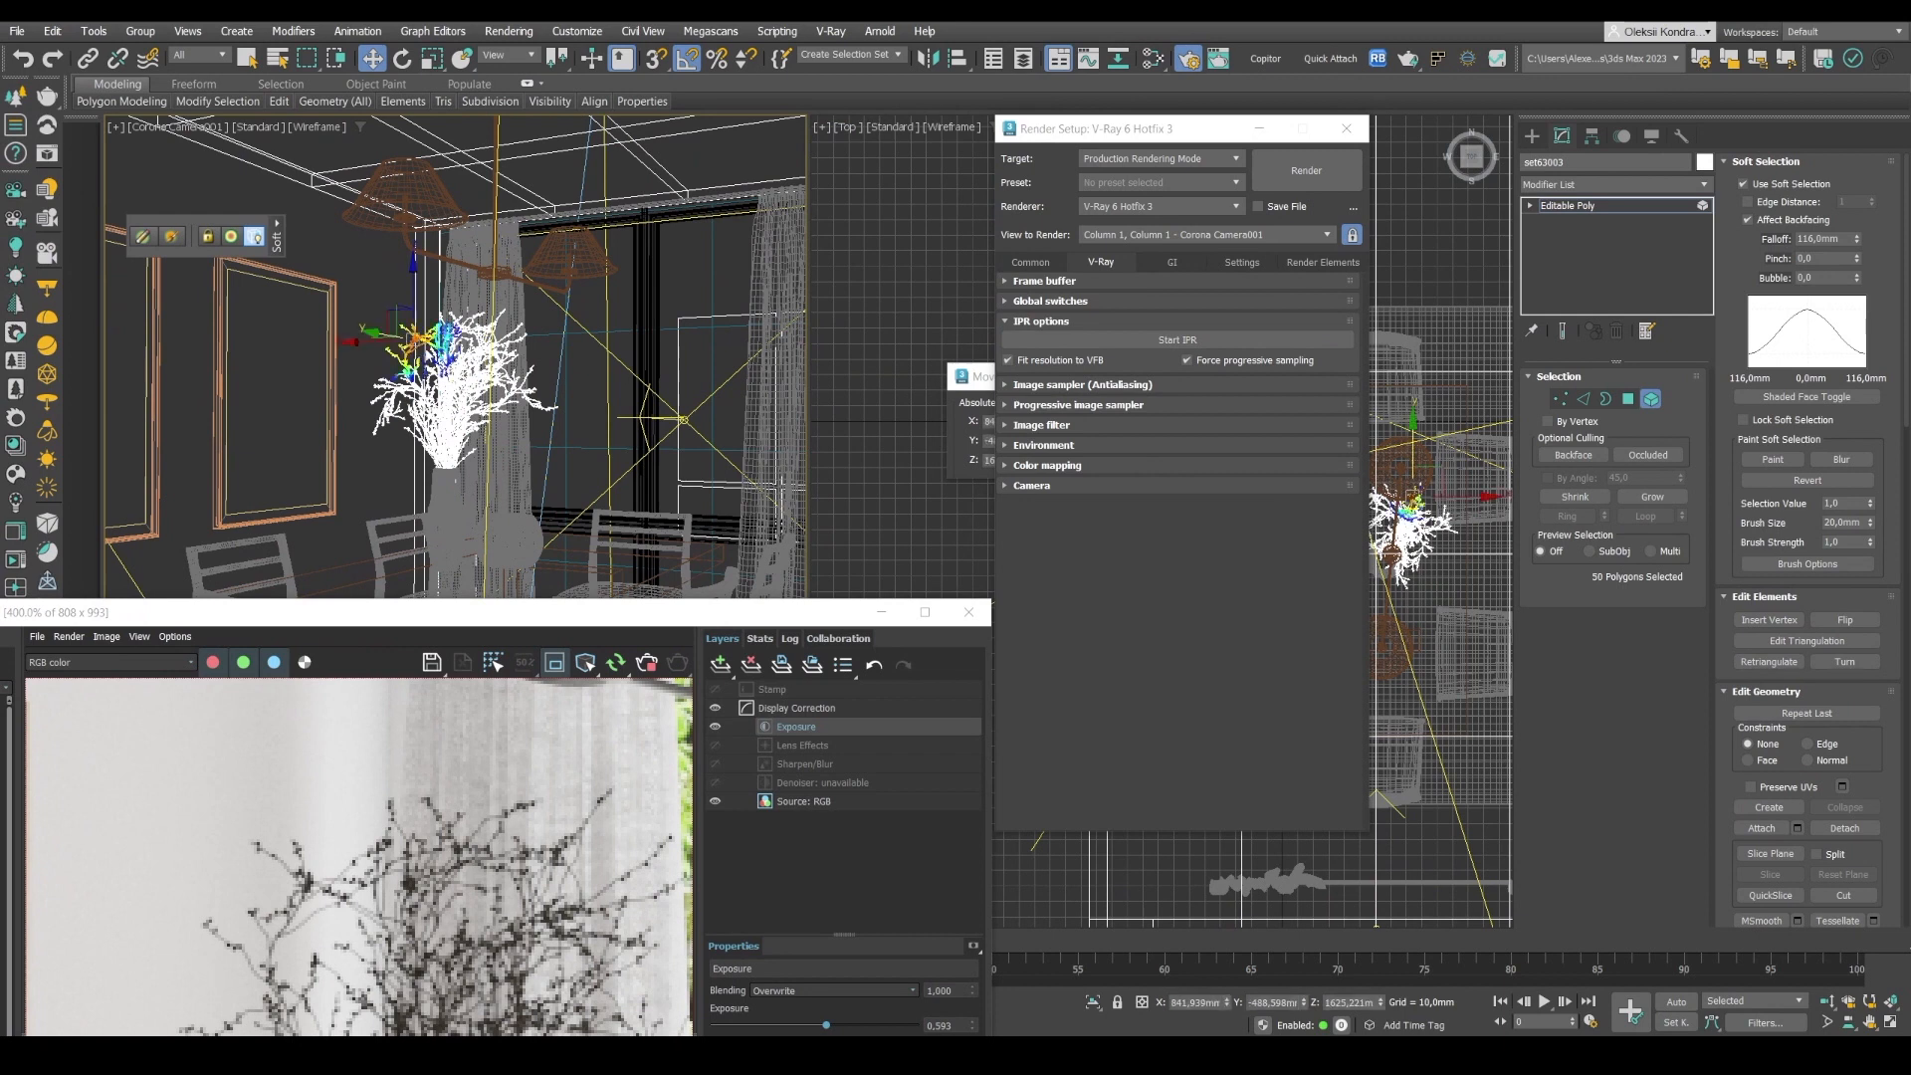
left_click(1761, 186)
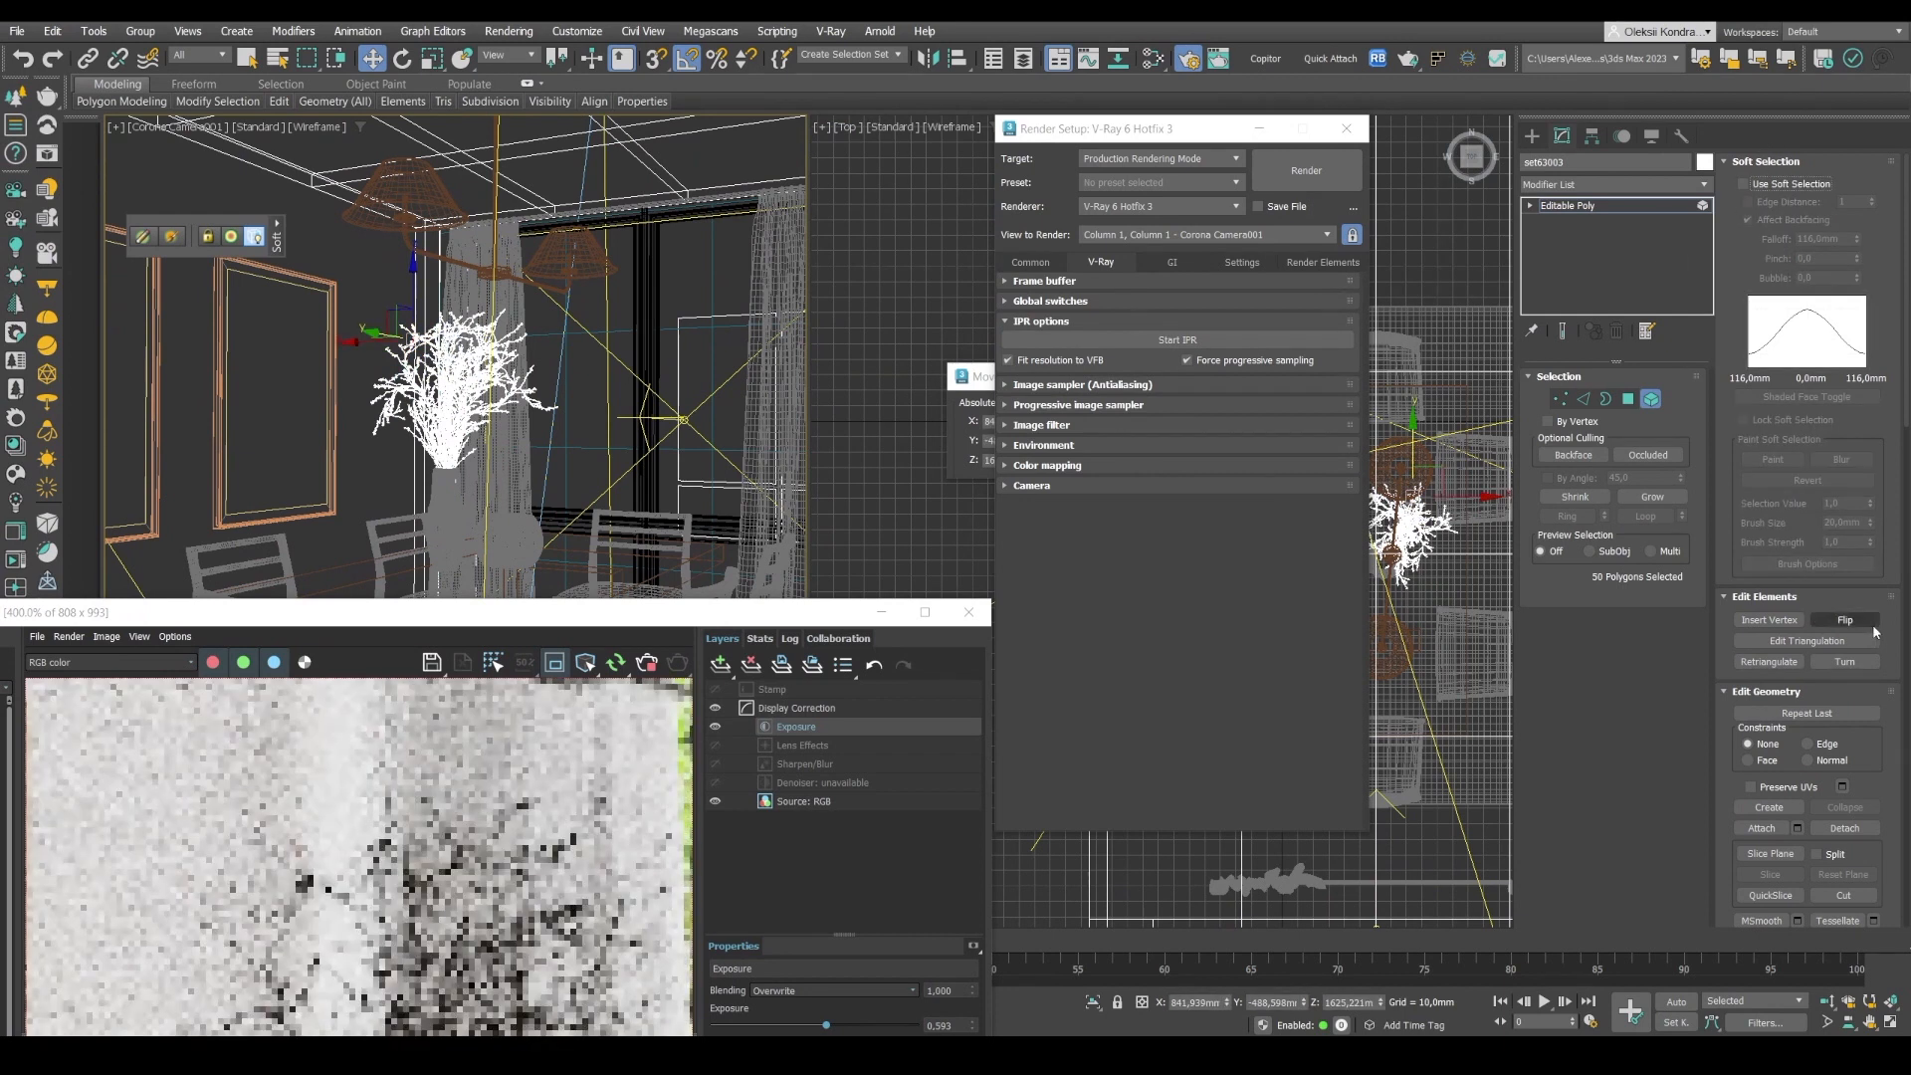
Examine the polygon material IDs of the branches' individual stem and berry elements, viewed up close in the camera view.
scroll(1879, 613, "down", 5)
scroll(1880, 613, "down", 5)
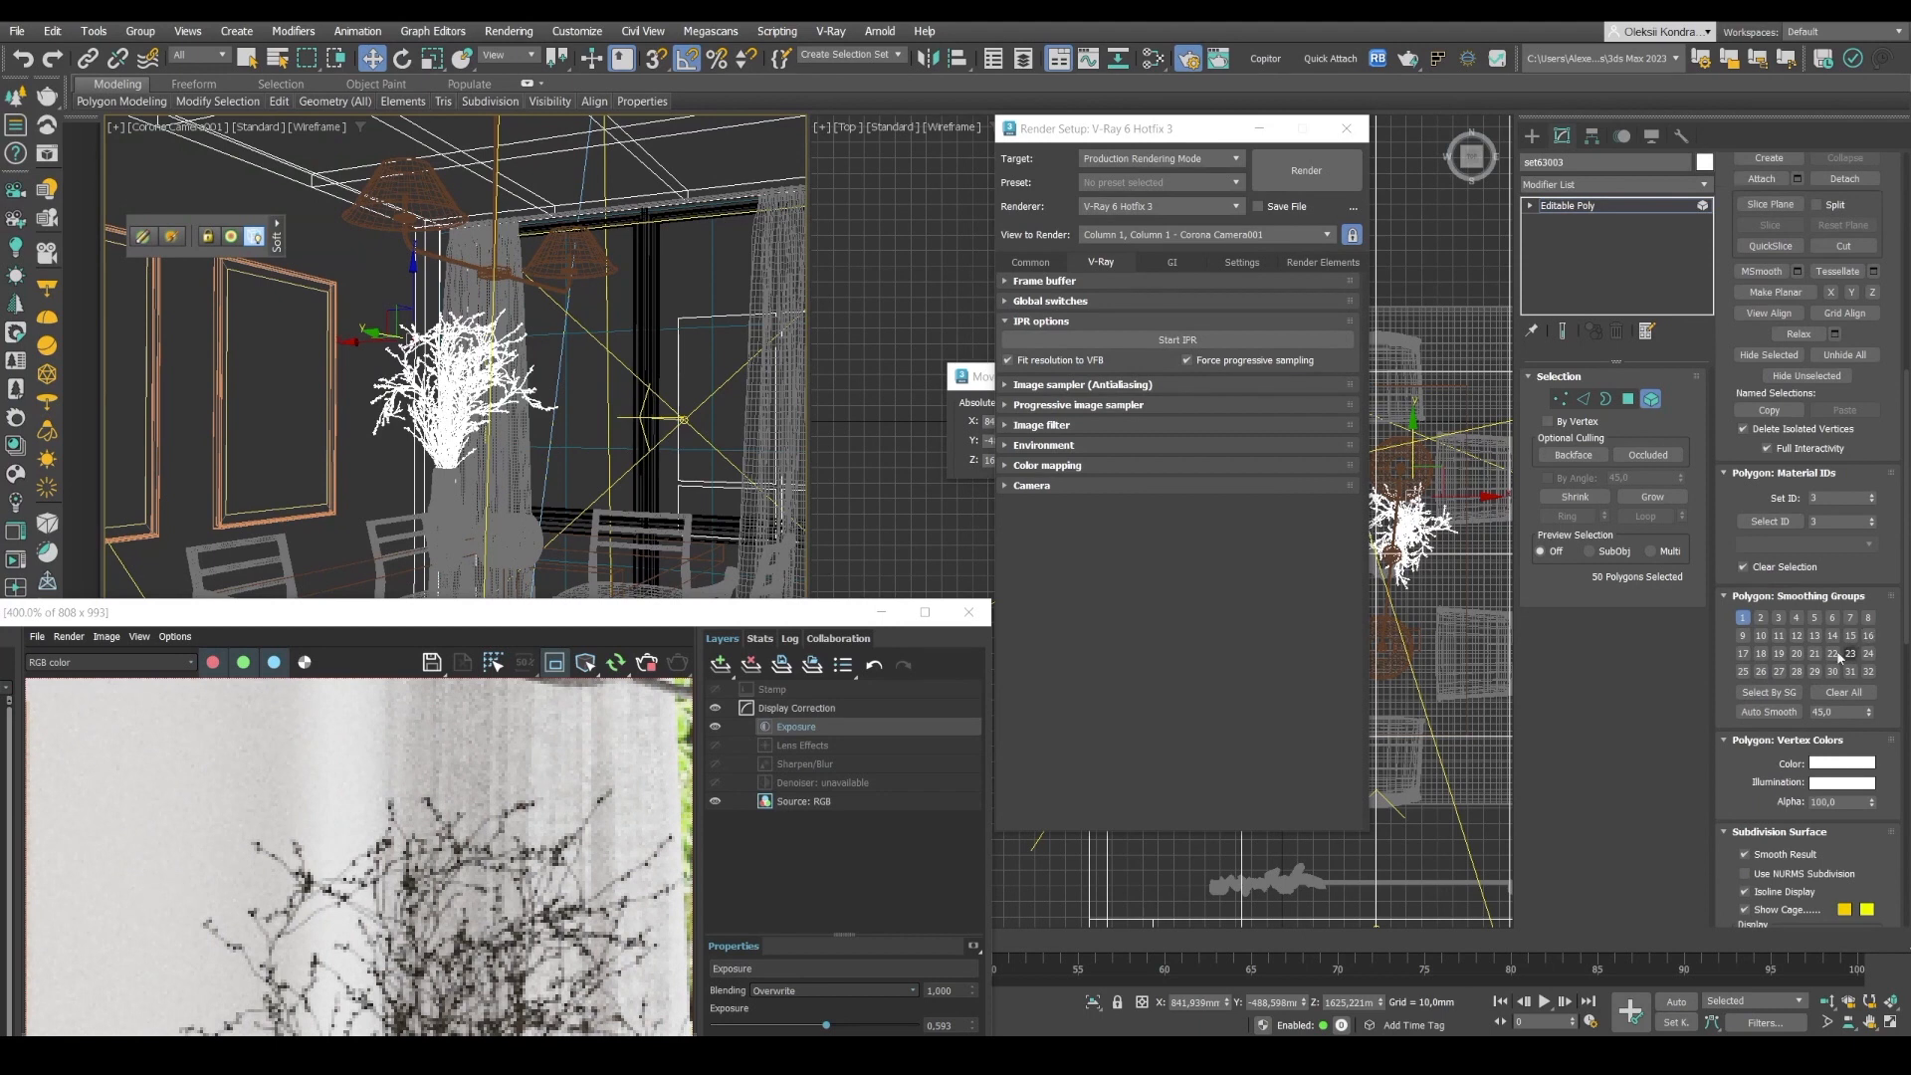
left_click(386, 408)
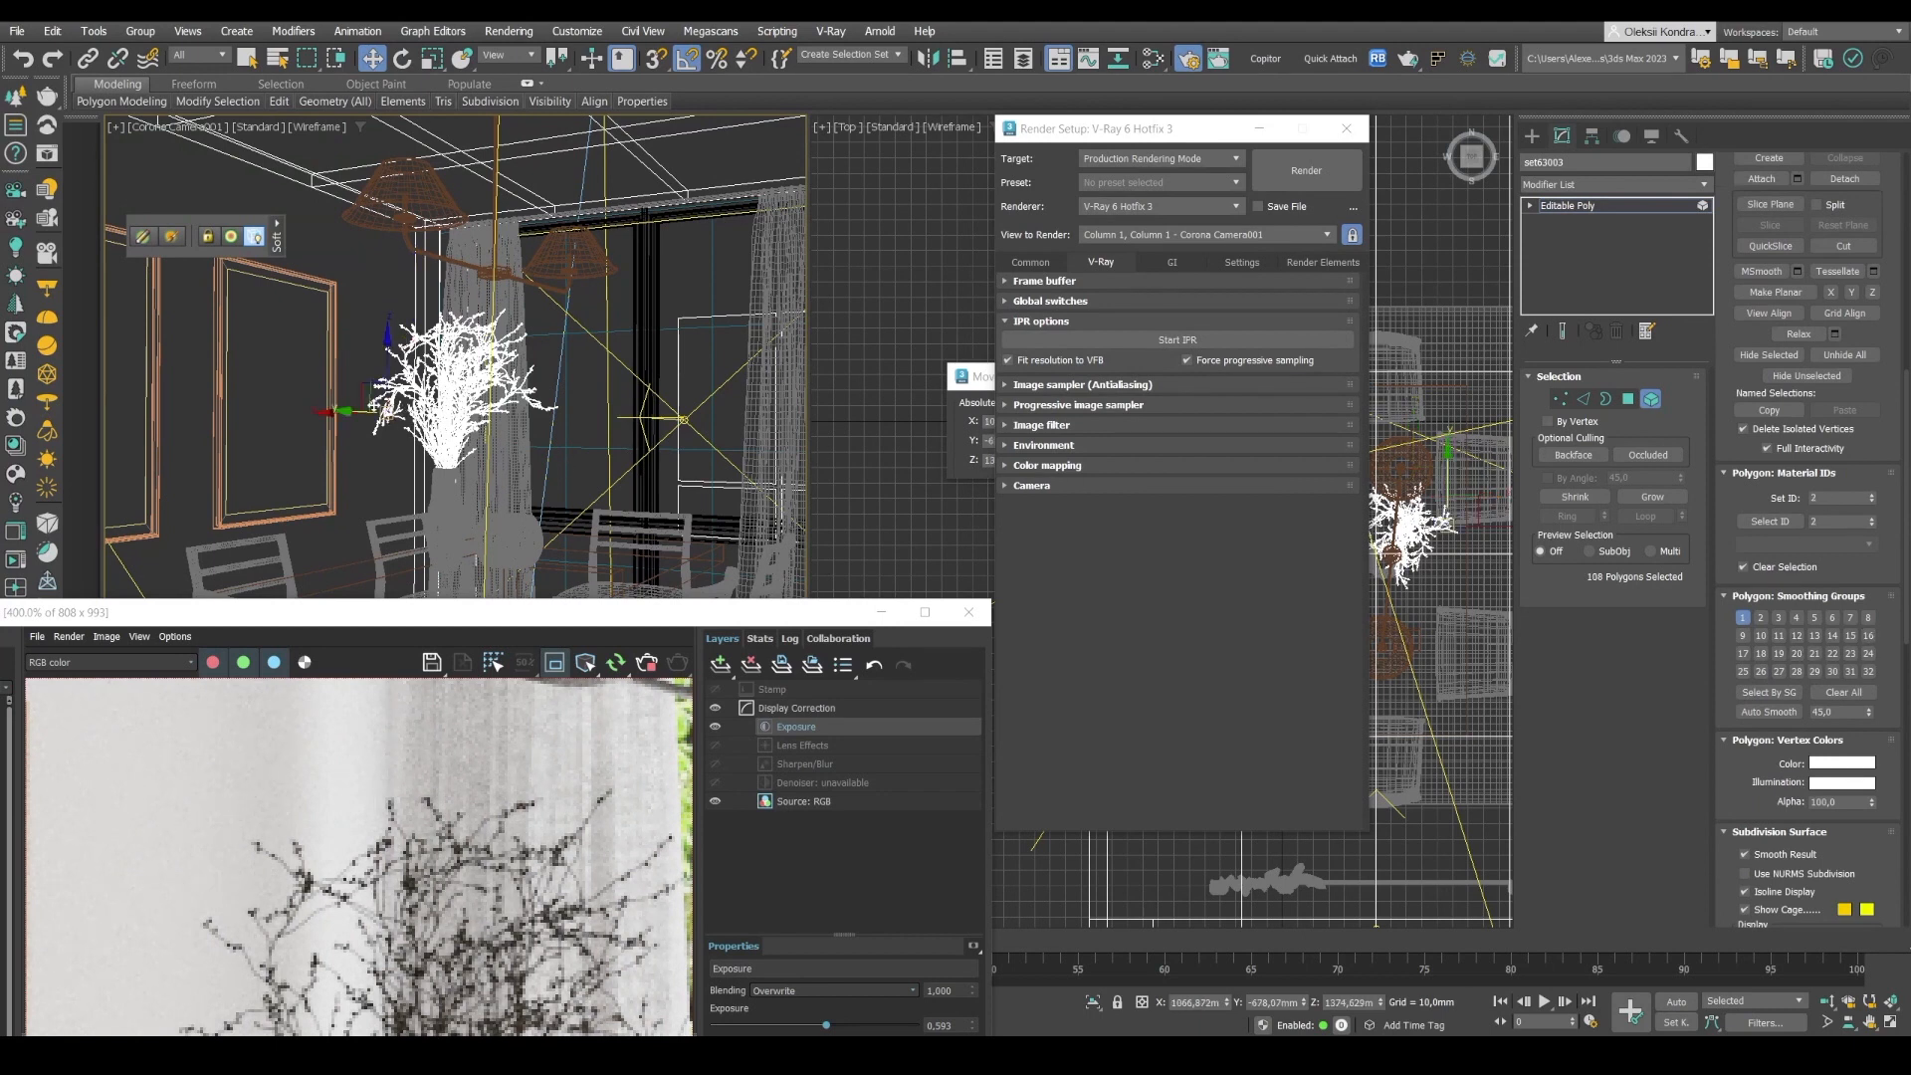
left_click(116, 132)
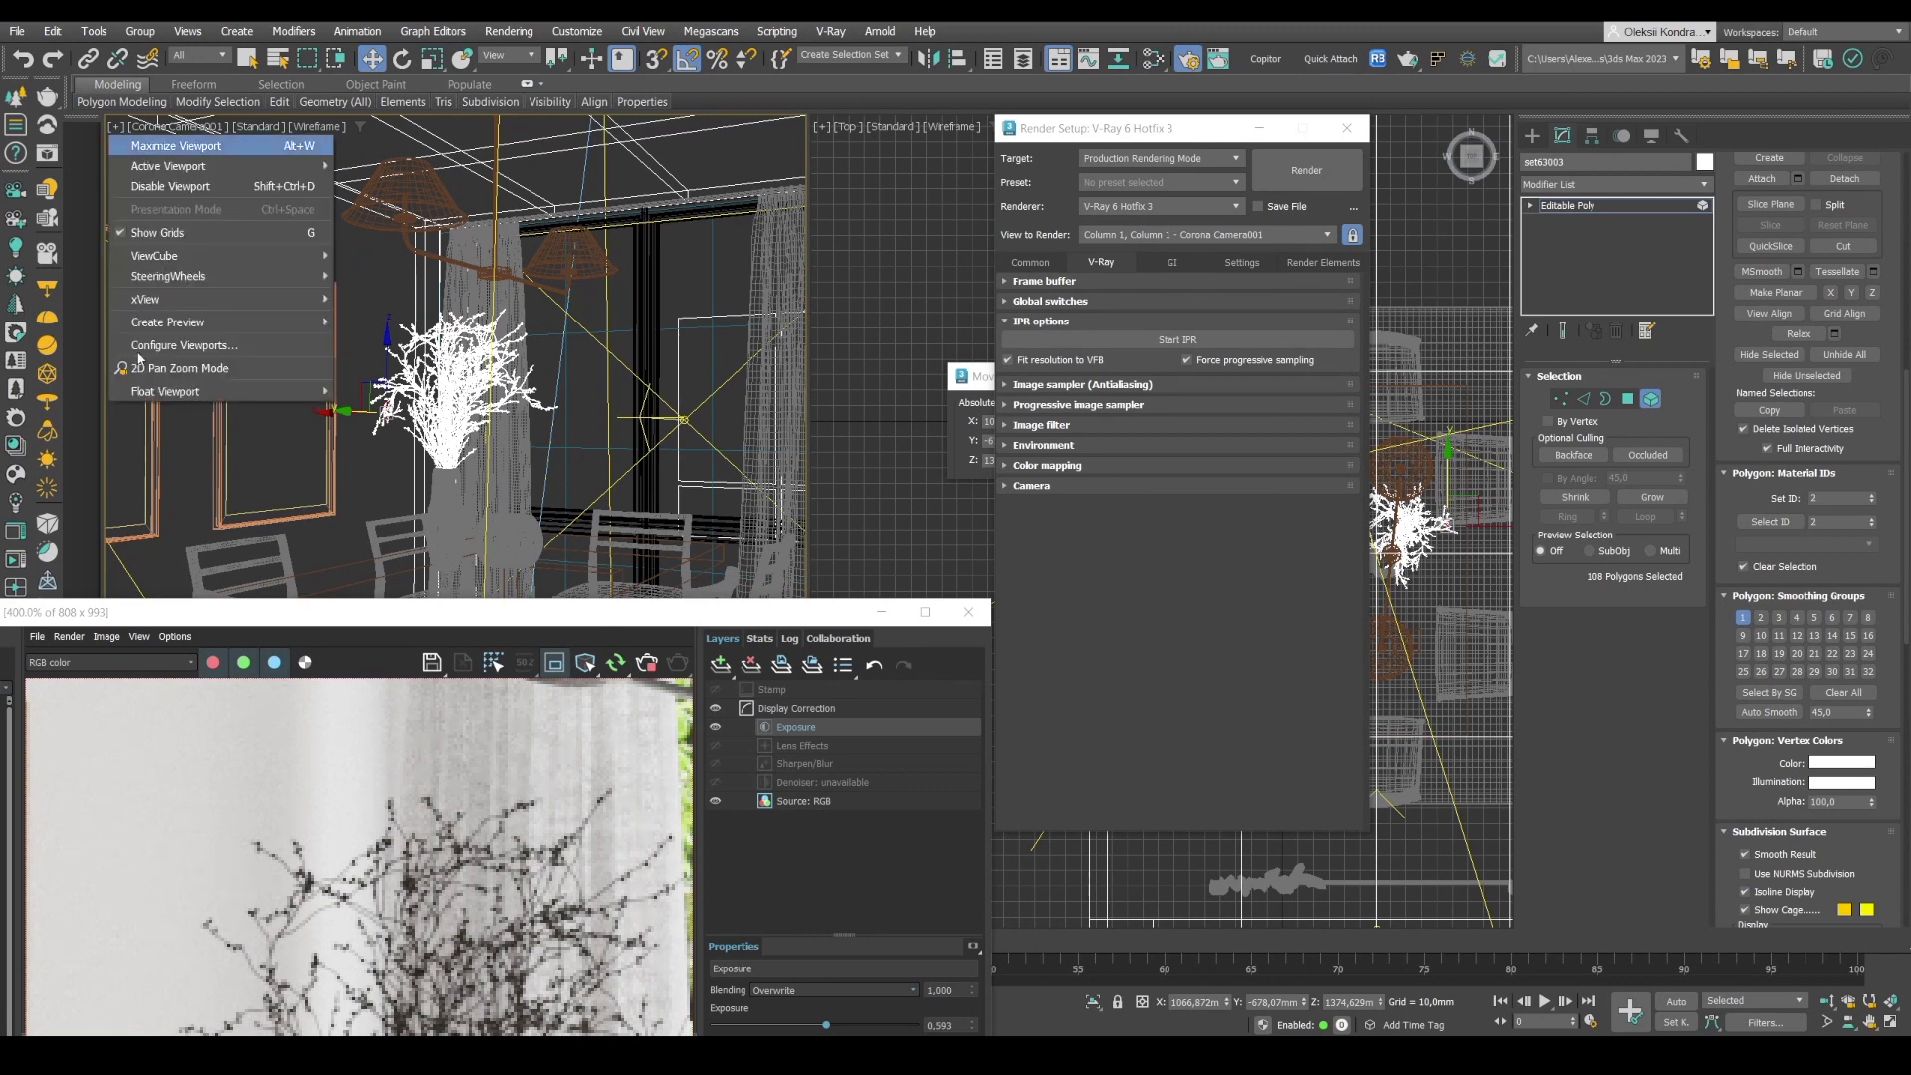
left_click(141, 376)
scroll(376, 410, "up", 5)
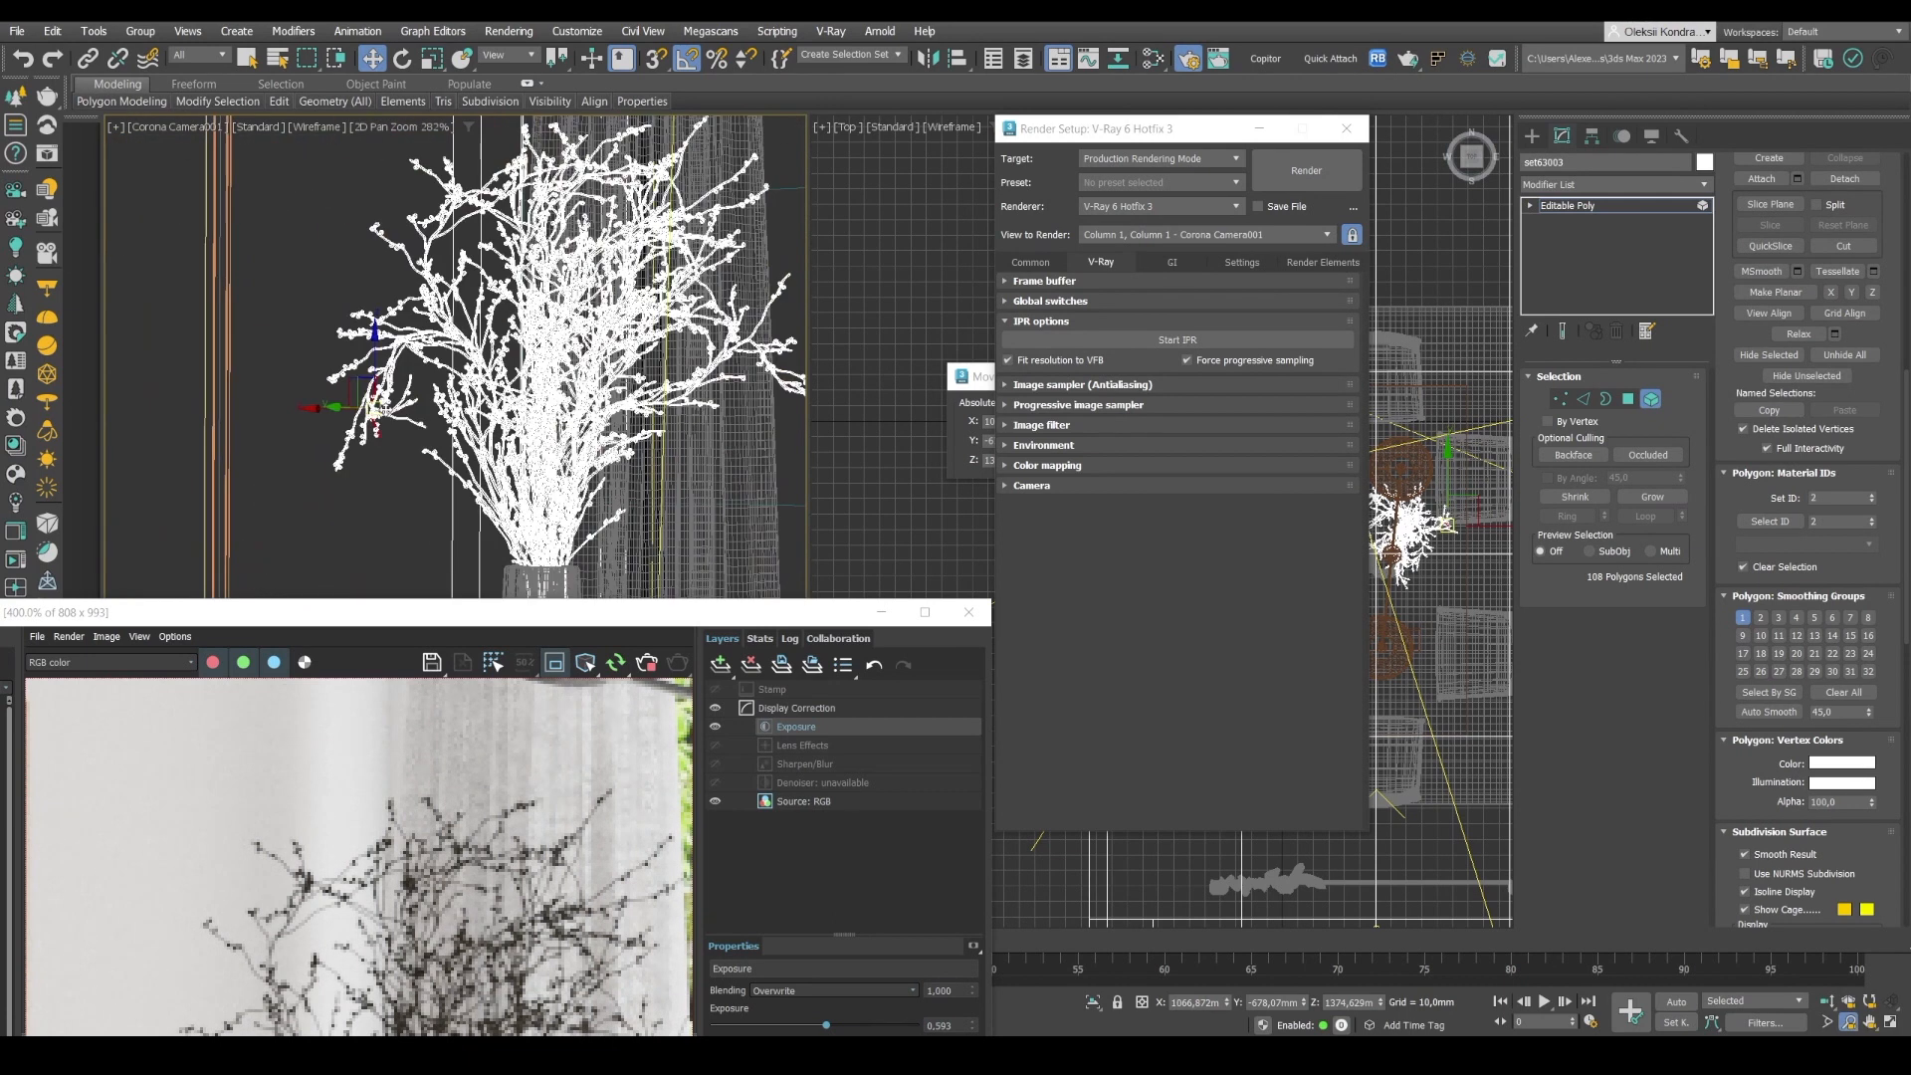
scroll(376, 410, "up", 5)
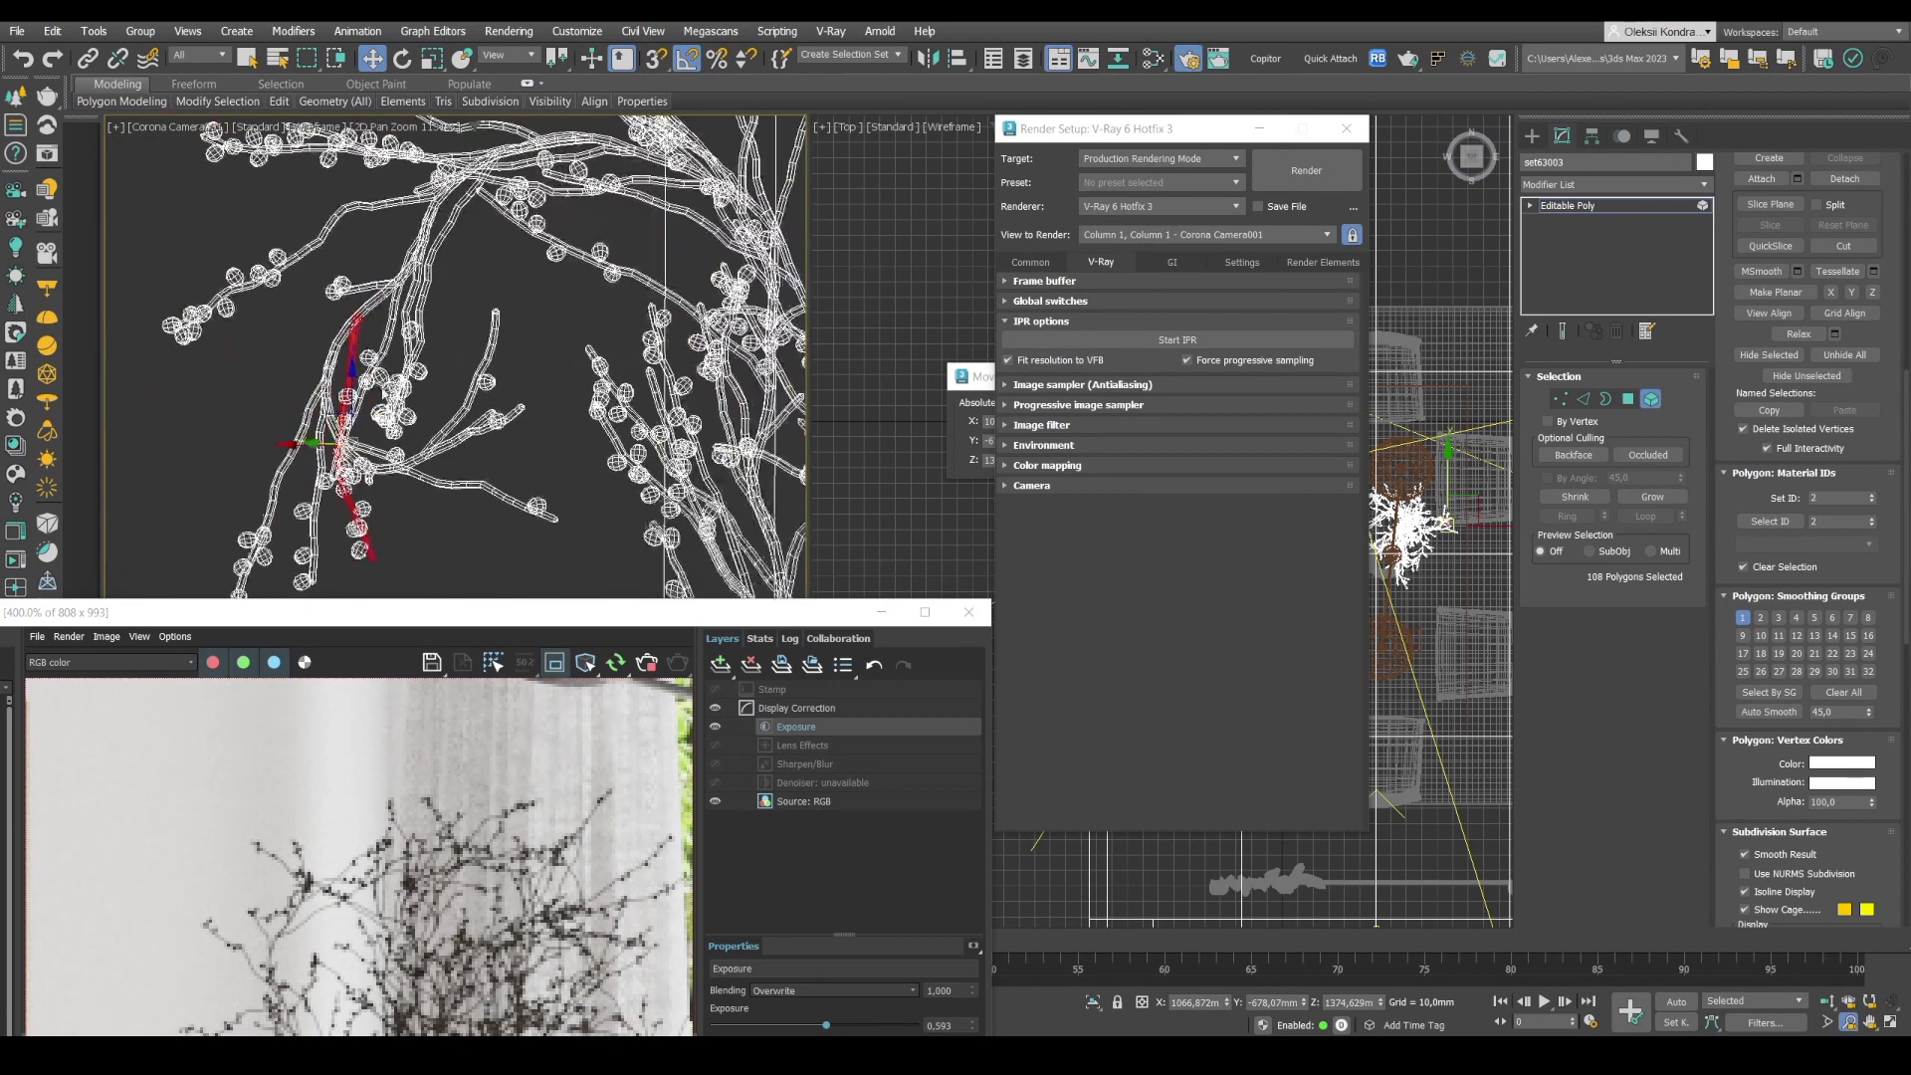
left_click(327, 242)
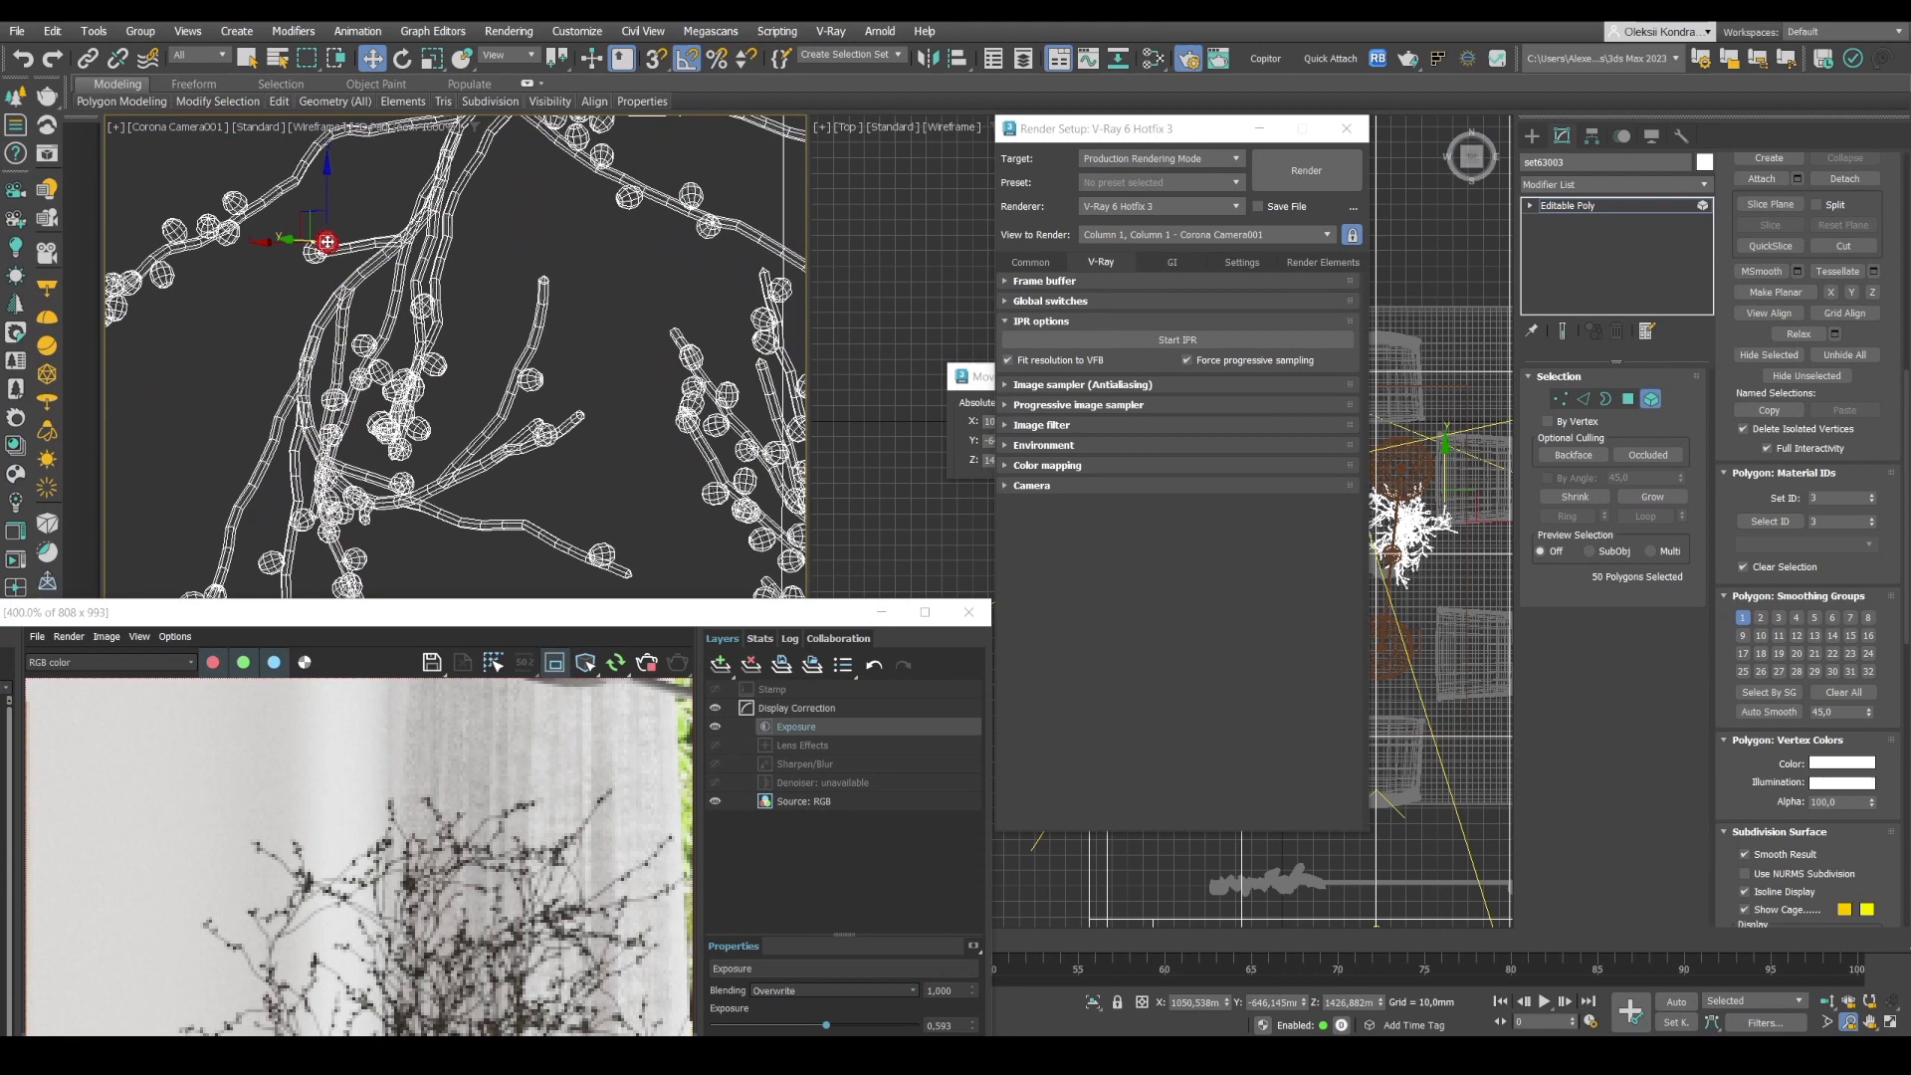
left_click(379, 242)
left_click(432, 274)
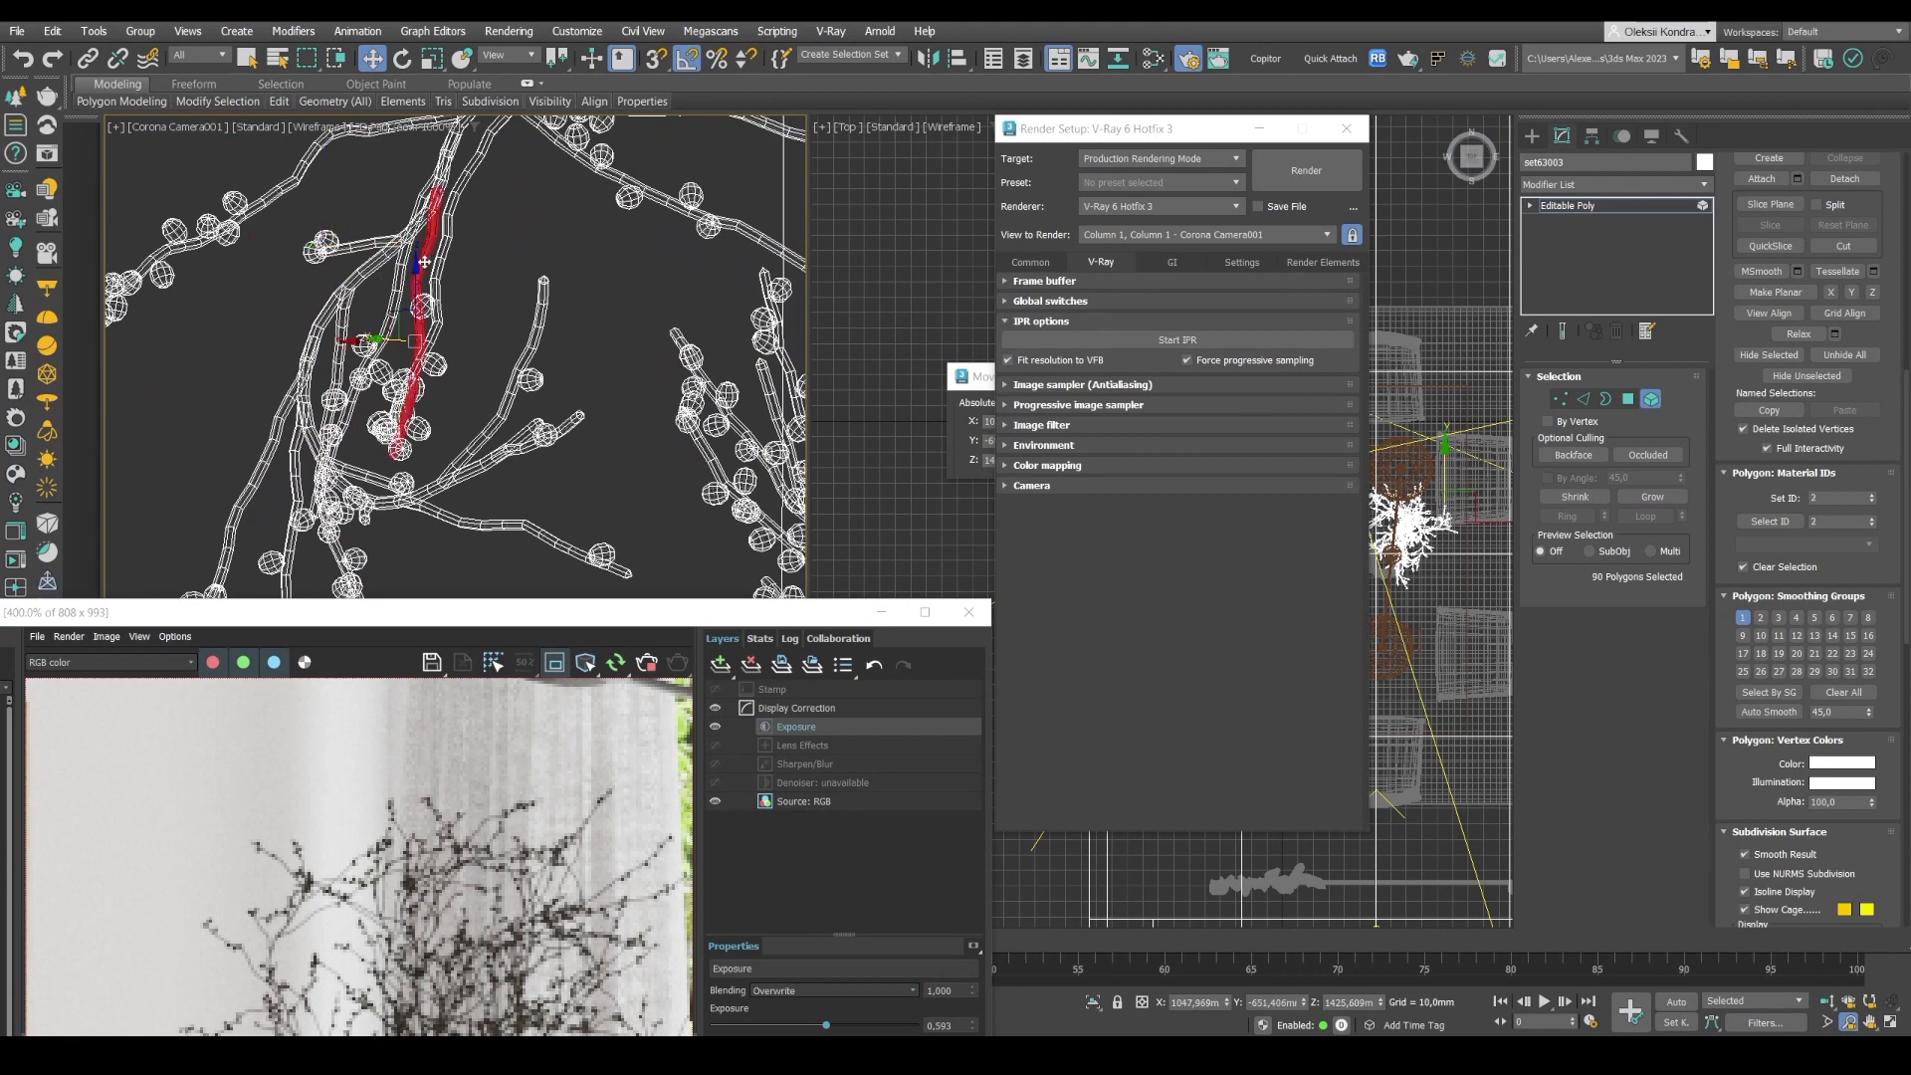
Set the Multi/Sub-Object material's number of materials to 3.
left_click_drag(712, 611, 792, 121)
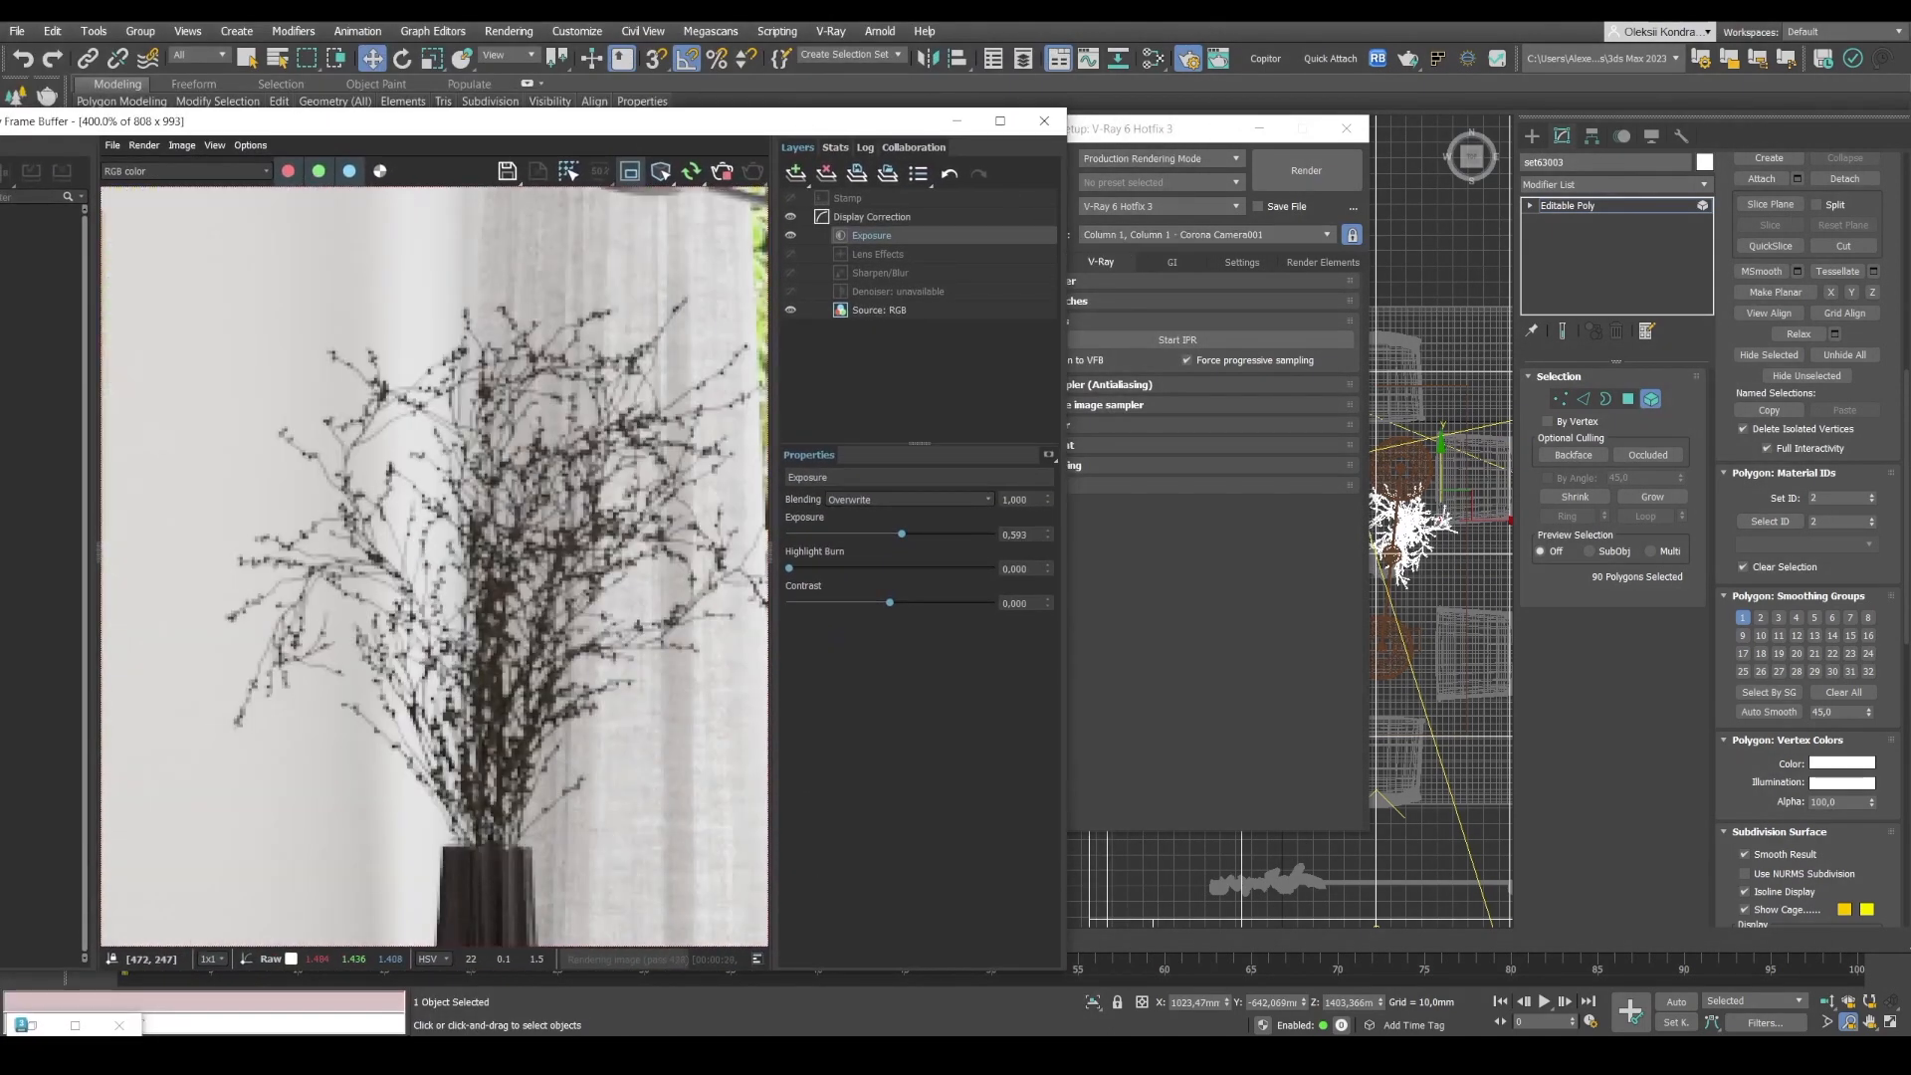
key("m")
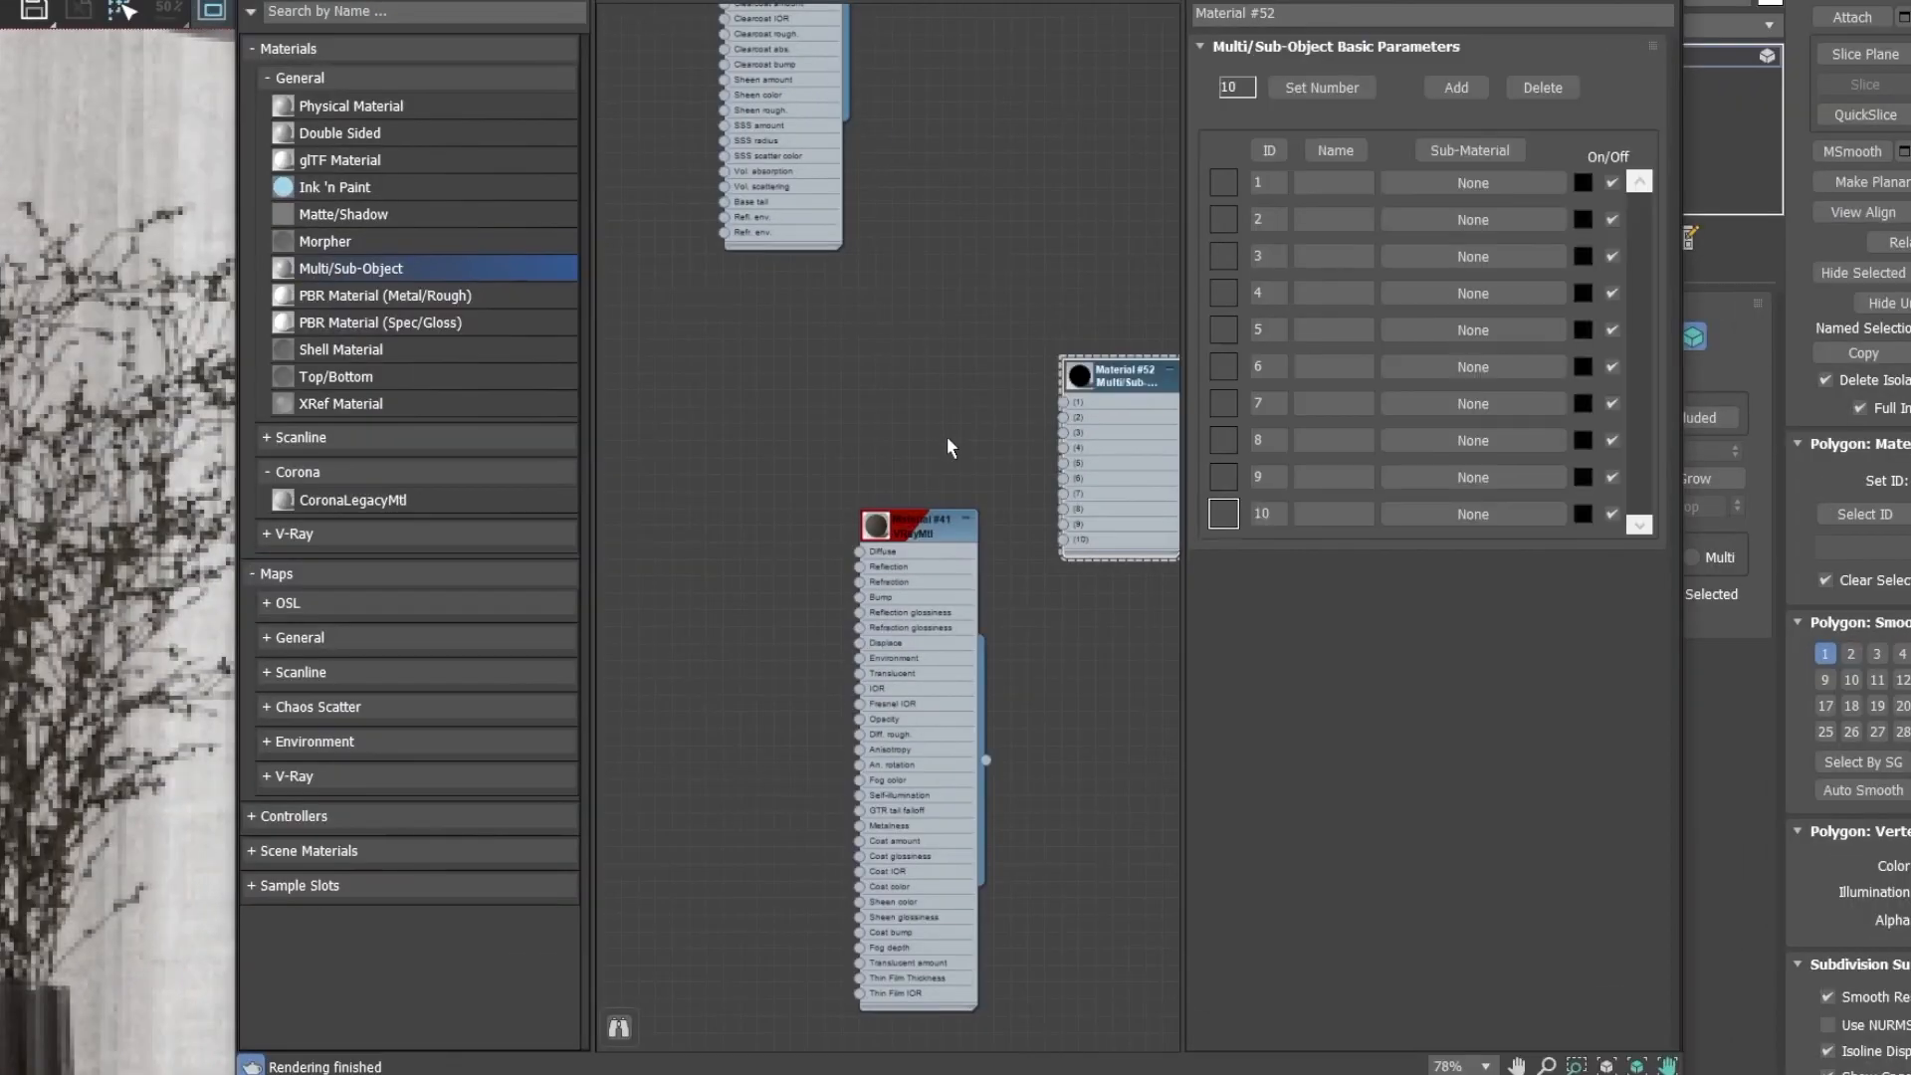
left_click(1284, 94)
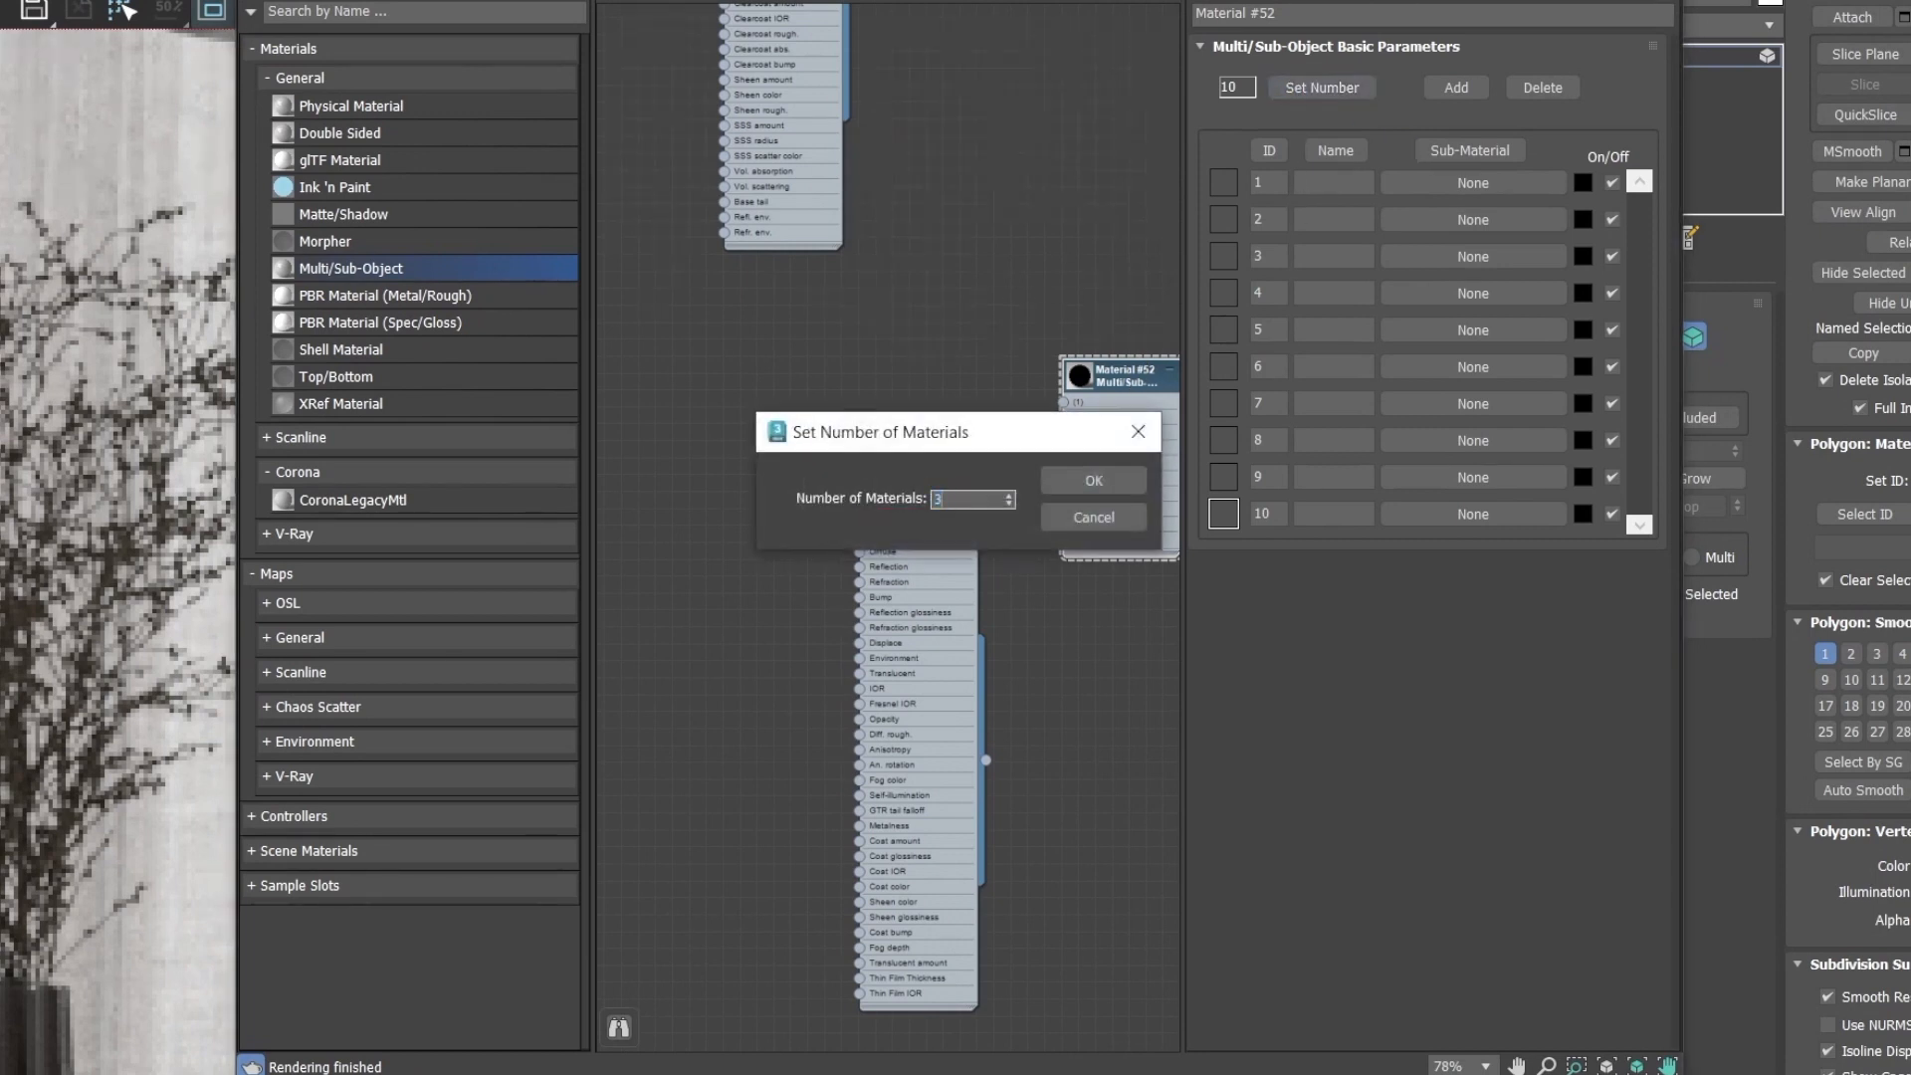
left_click(1087, 482)
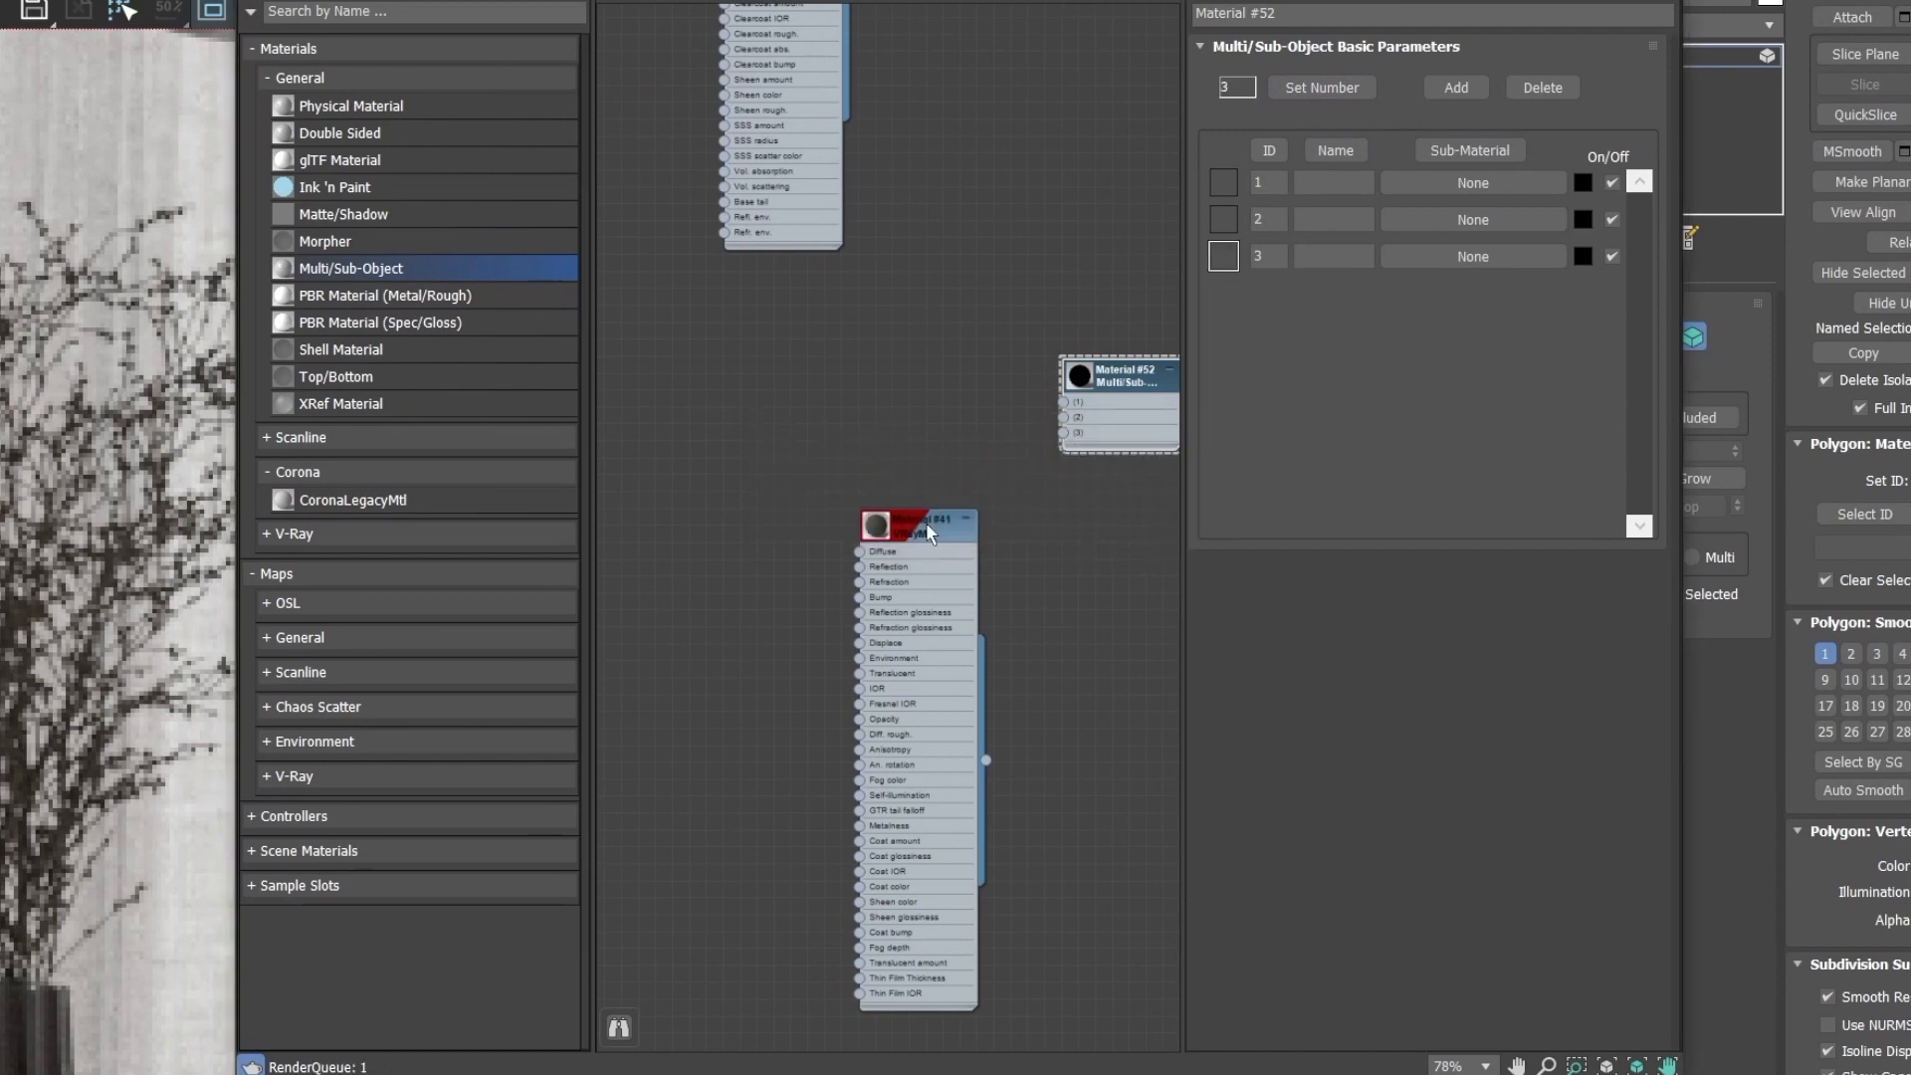
Connect the dark olive VRayMtl to slots 1 and 2 of the Multi/Sub-Object material.
left_click_drag(933, 521, 892, 323)
scroll(1047, 372, "up", 2)
left_click_drag(1037, 457, 1067, 424)
left_click_drag(911, 645, 1068, 445)
scroll(818, 344, "down", 2)
Duplicate the dark olive VRayMtl and give the copy a red diffuse color for the berries.
left_click_drag(811, 323, 988, 639, "shift")
double_click(988, 635)
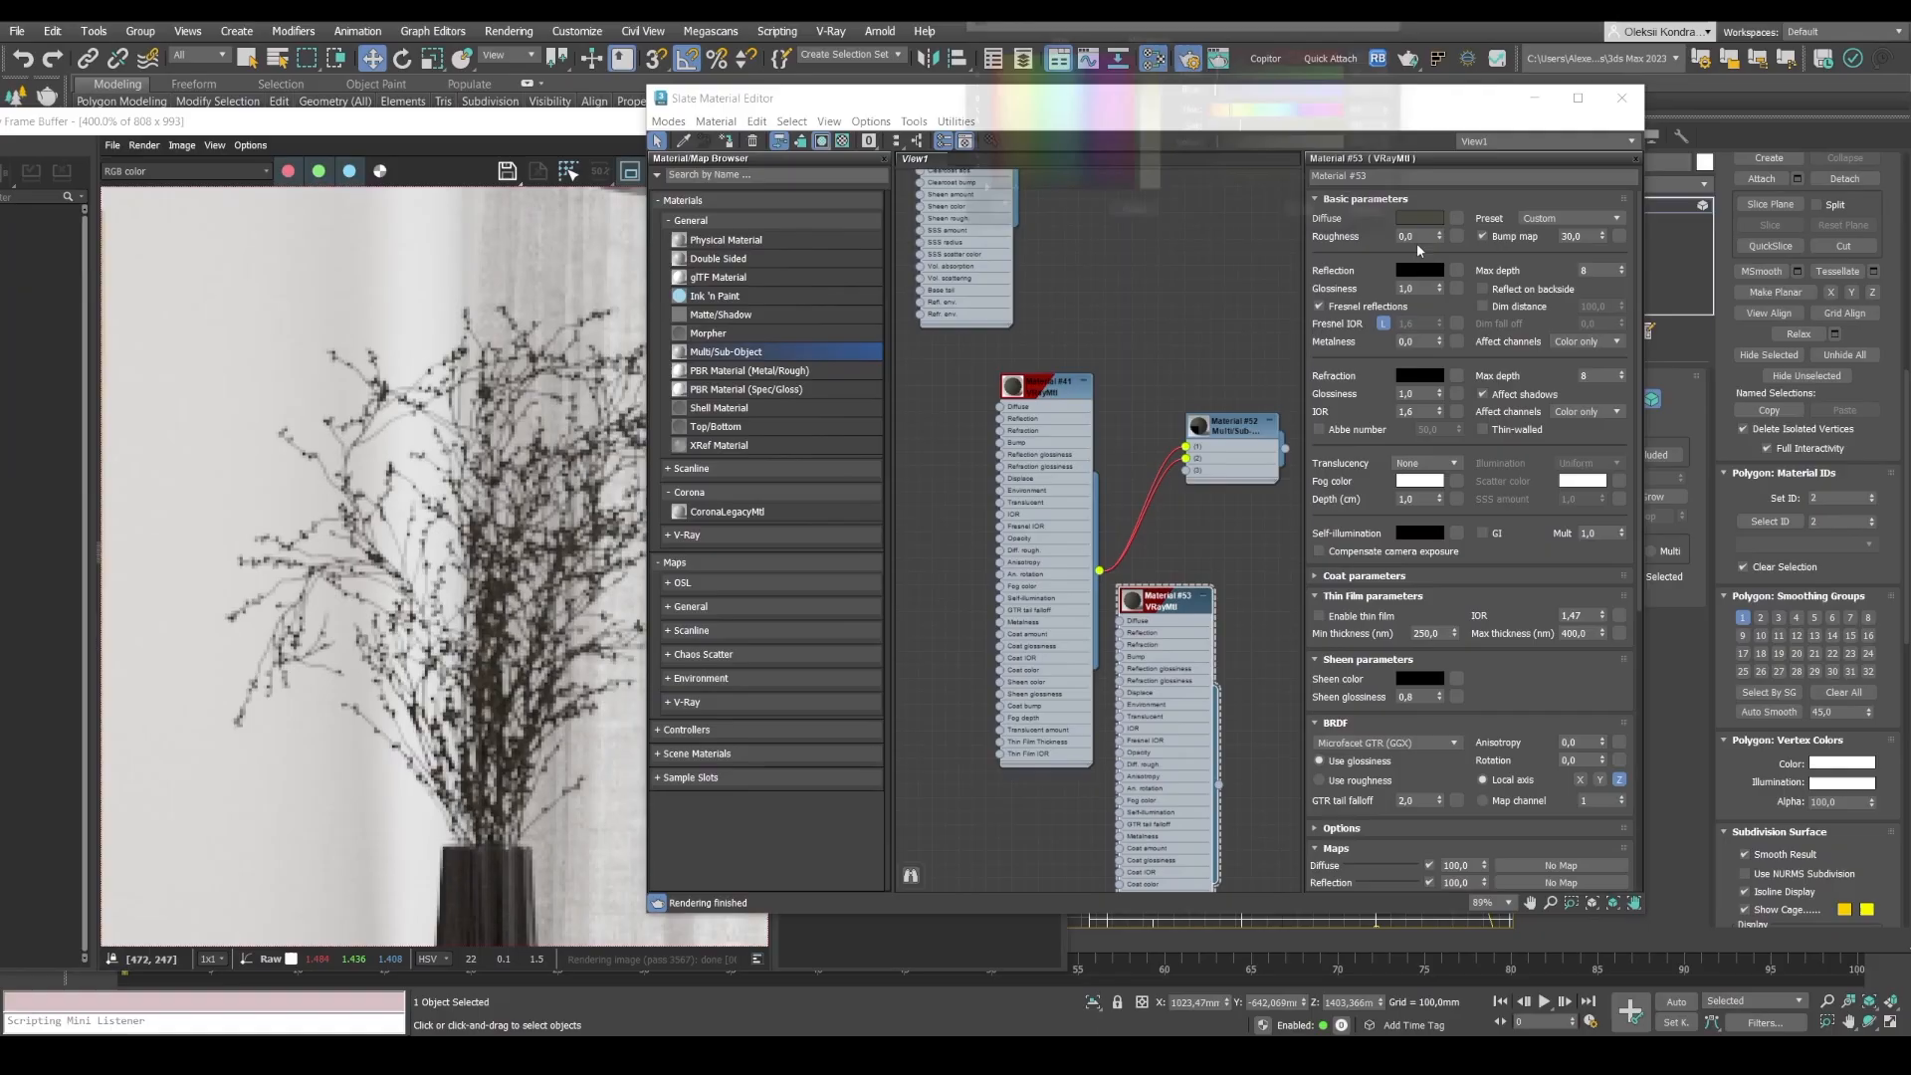
left_click(1377, 74)
left_click(1277, 58)
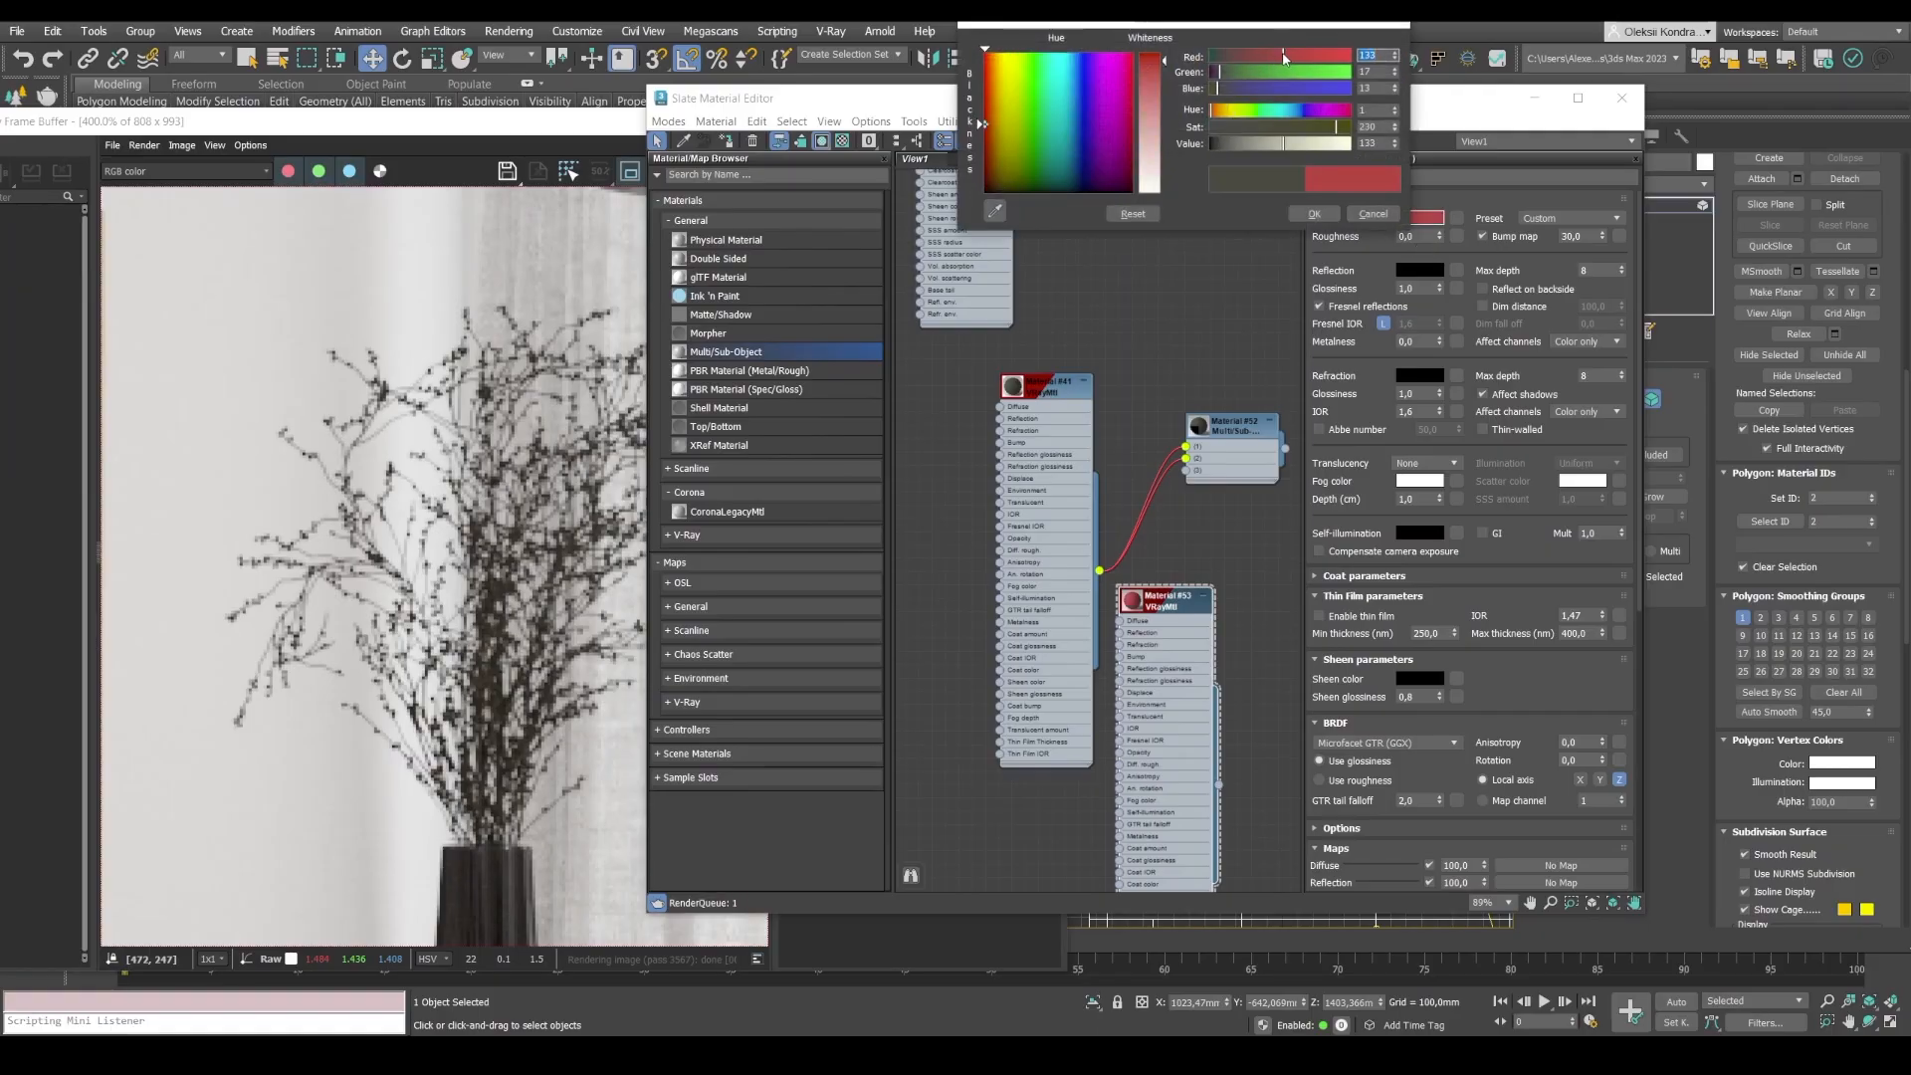
left_click(1299, 144)
left_click(1307, 217)
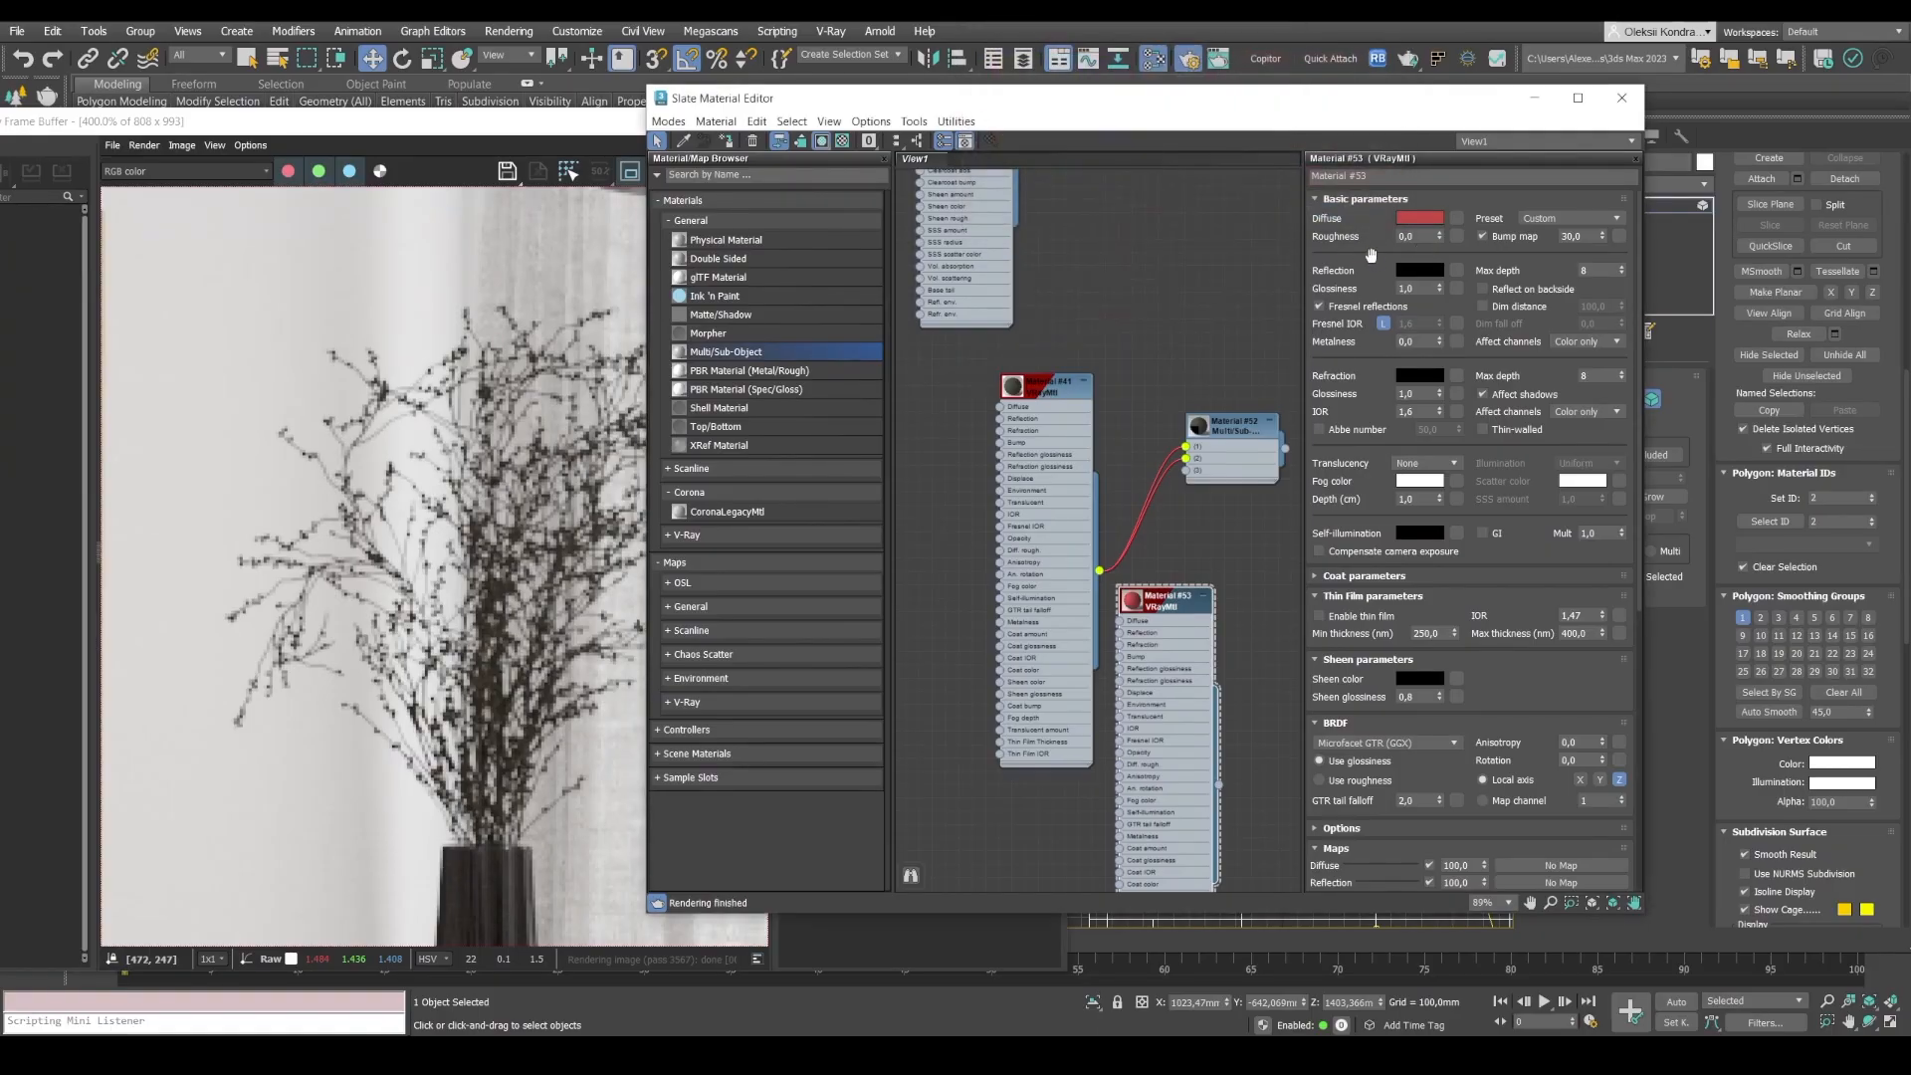
Give the red berry material a gray reflection of 143 and a reflection glossiness of 0.7.
left_click(1410, 271)
left_click(1250, 168)
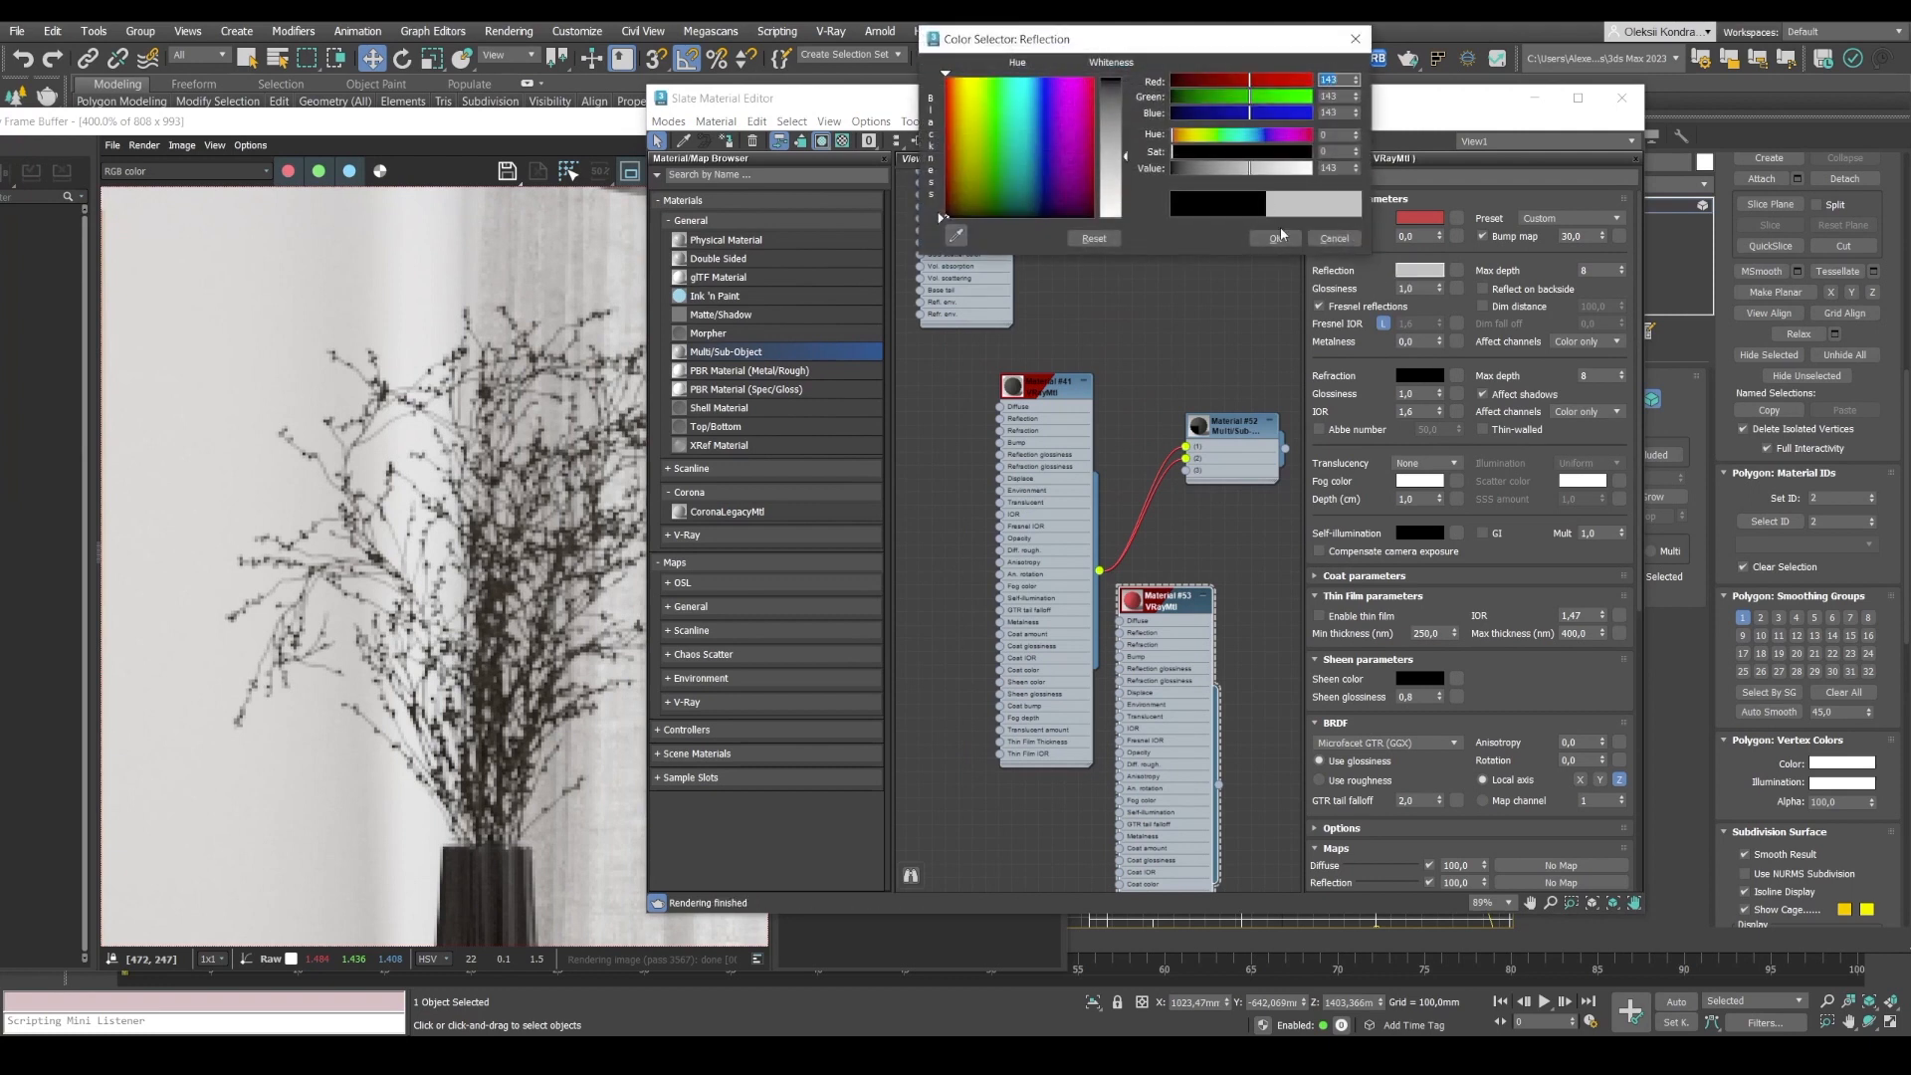
left_click(1277, 239)
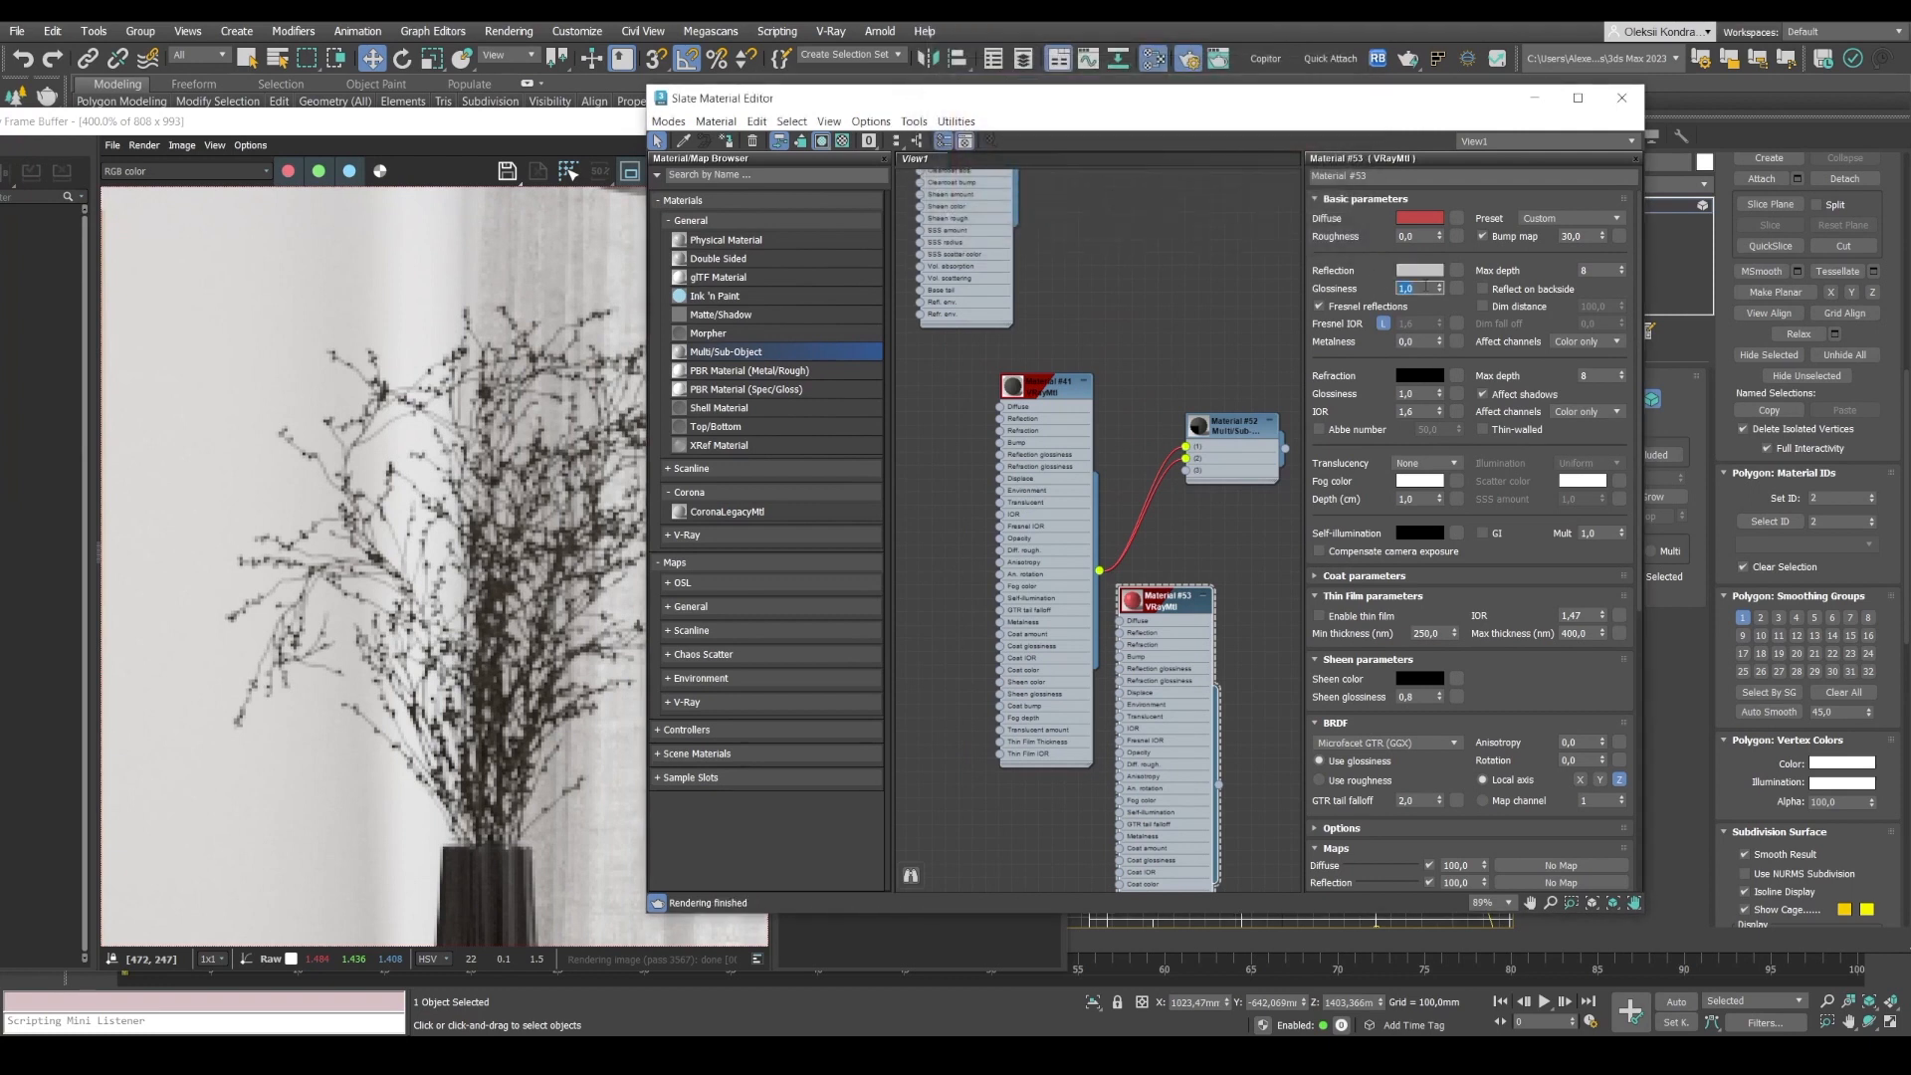
type("0,7")
key("Return")
Connect the red berry material to slot 3 of the Multi/Sub-Object material and assign that material to the branches.
left_click_drag(1219, 791, 1185, 470)
left_click_drag(515, 125, 529, 555)
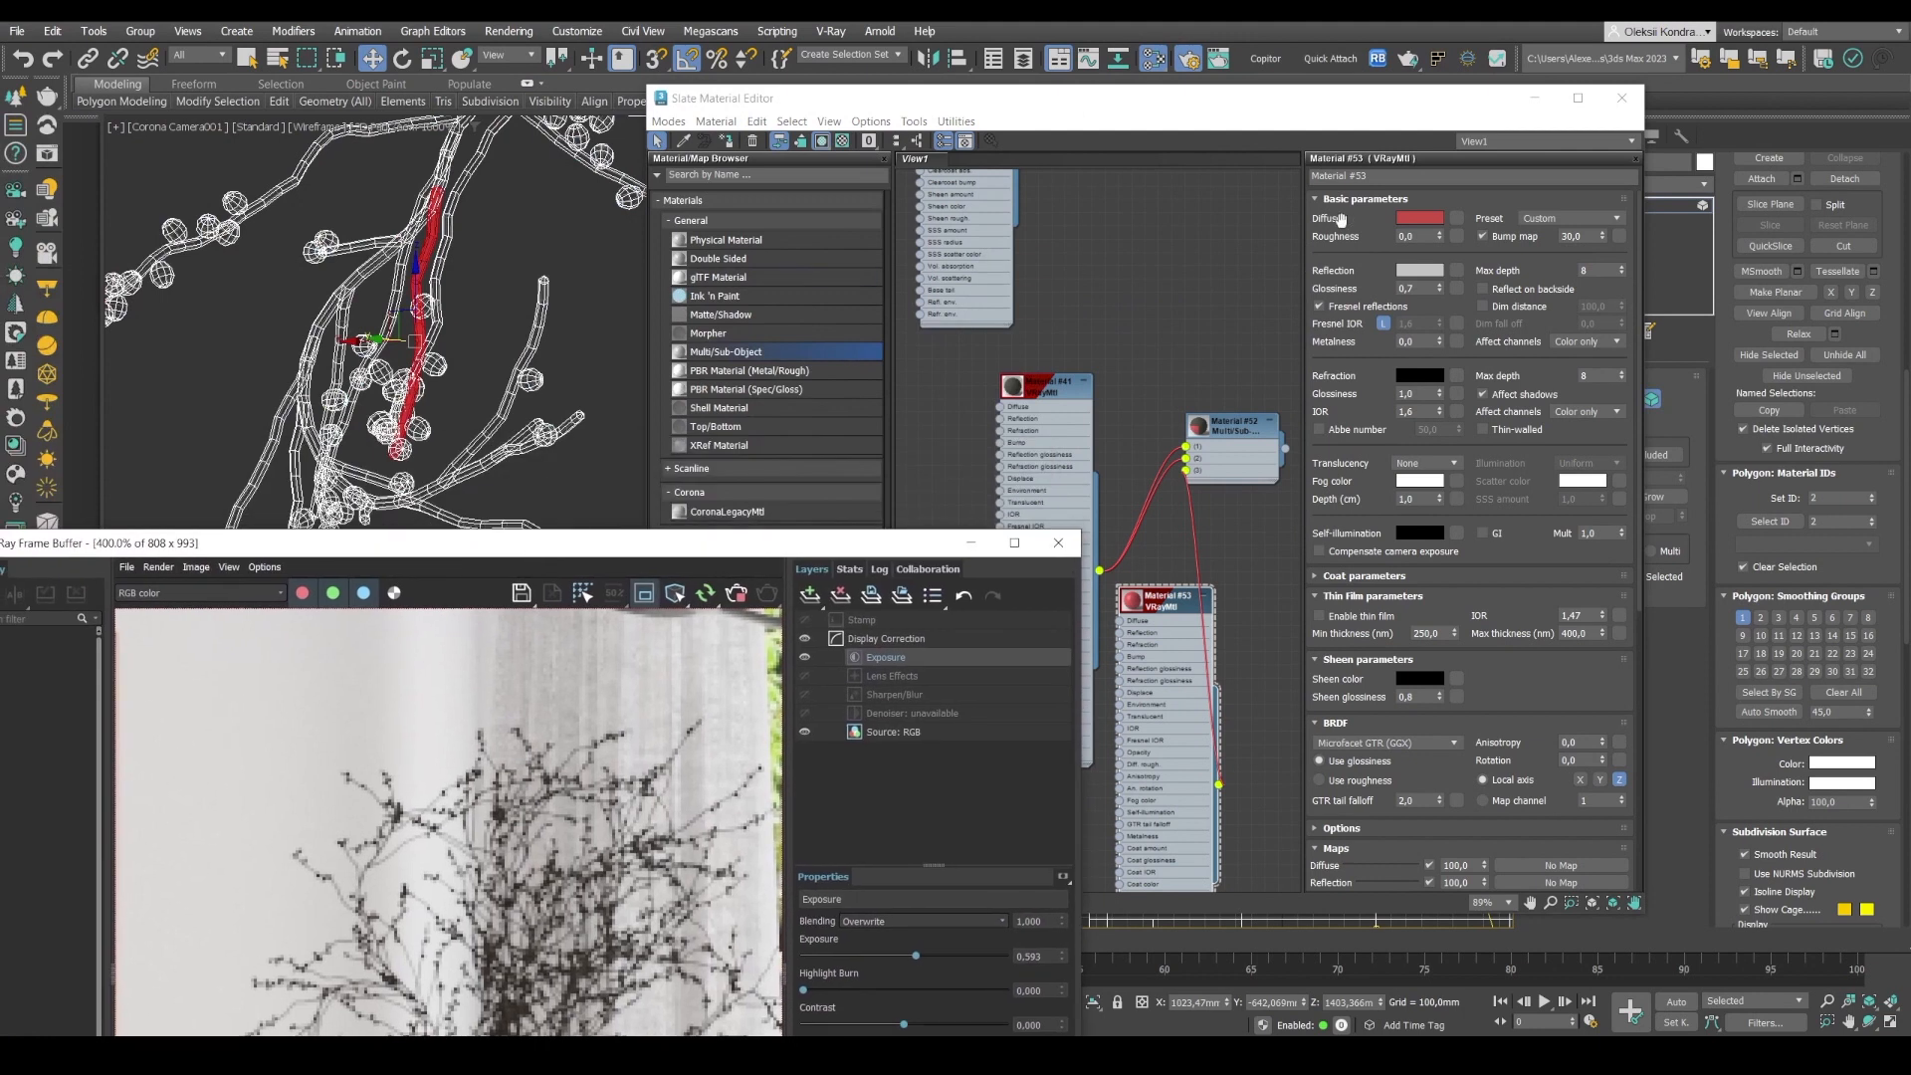
left_click_drag(1393, 99, 1296, 92)
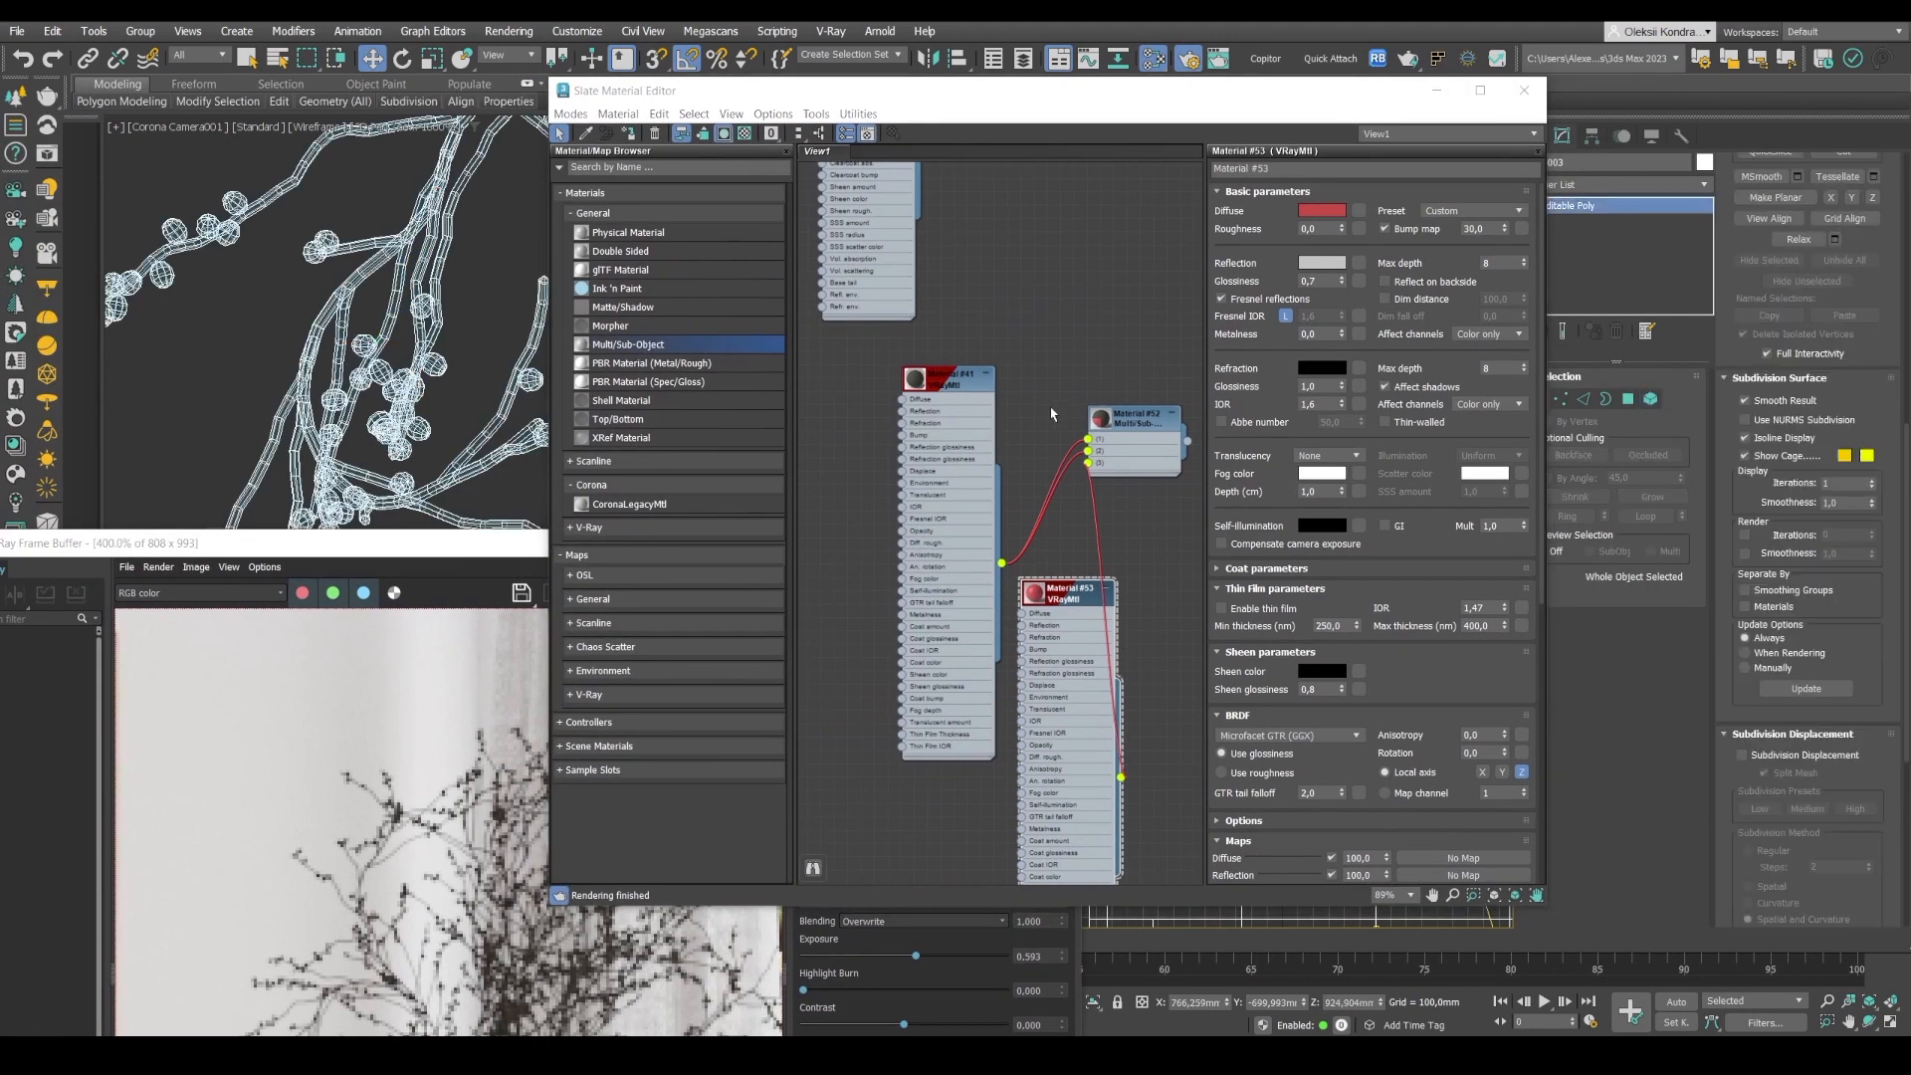
double_click(1127, 426)
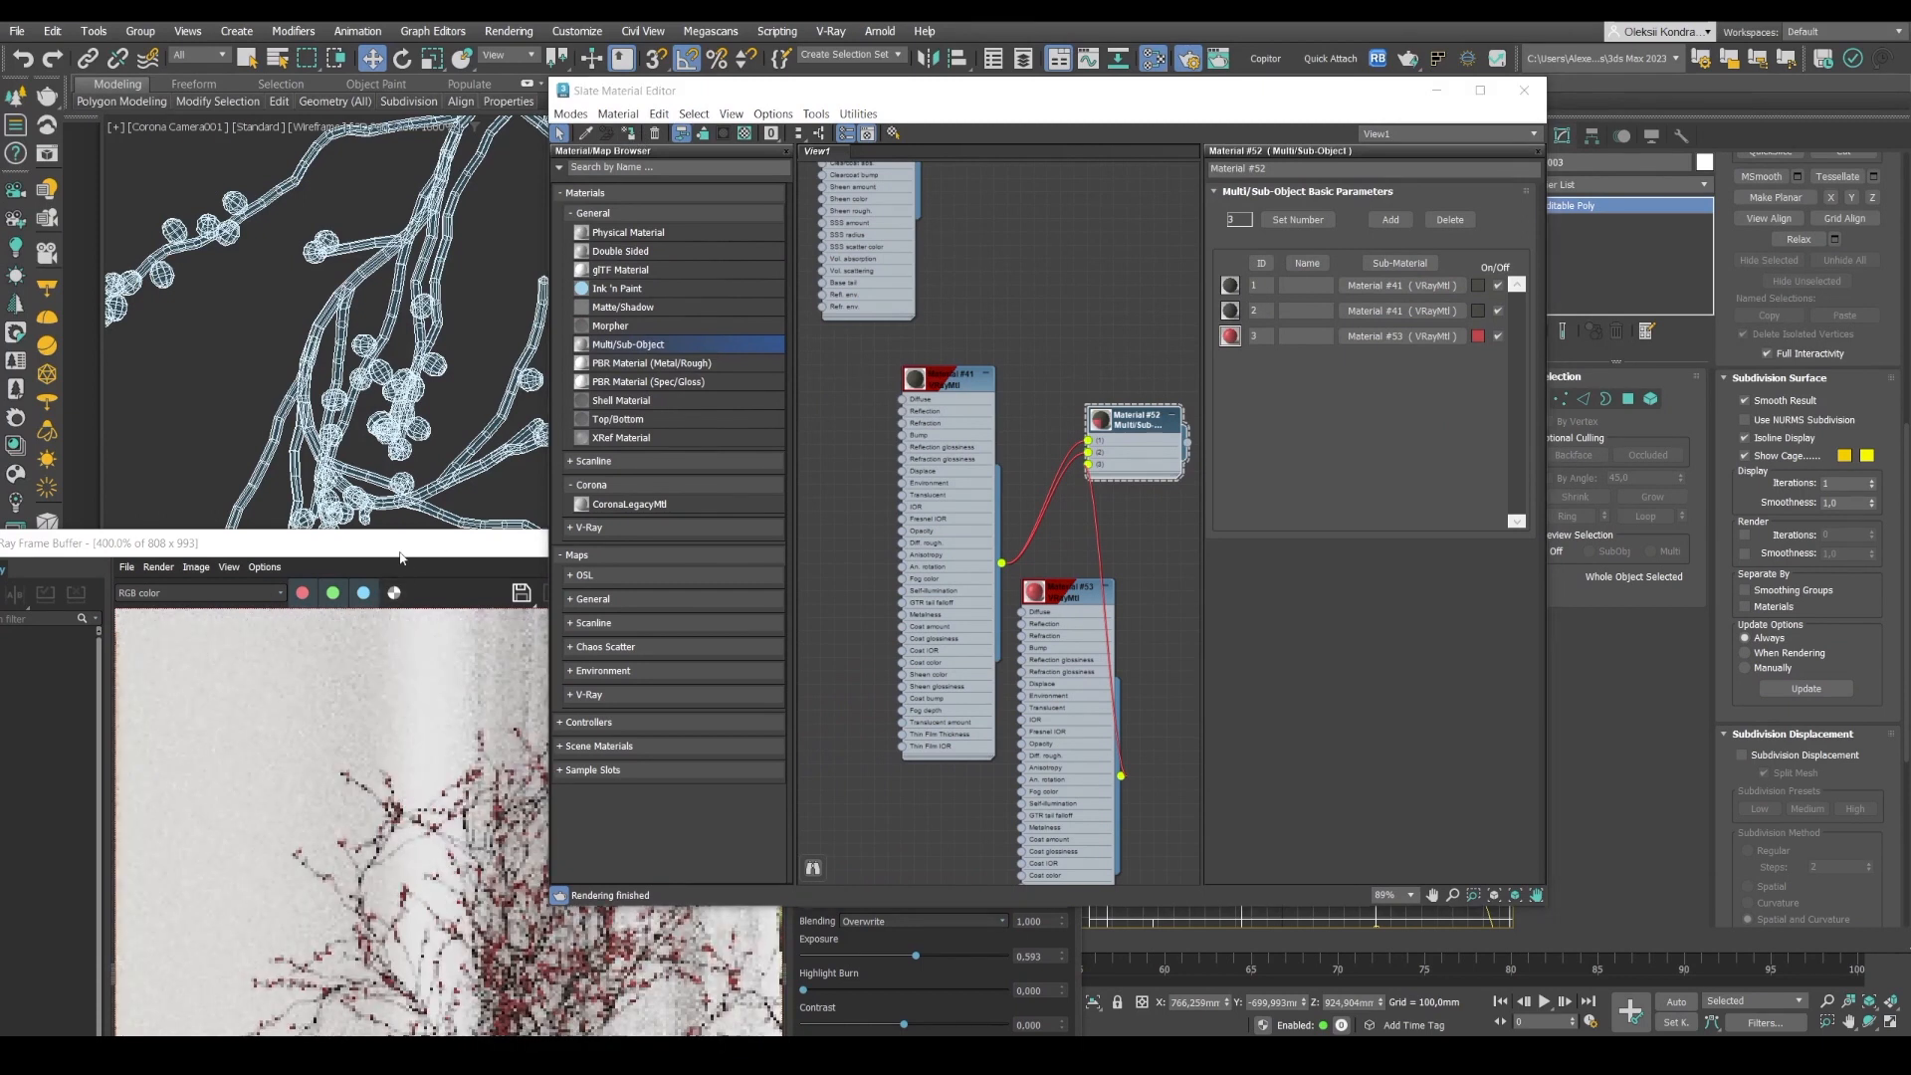
Bring the whole image into view in the frame buffer and turn off region rendering.
left_click_drag(401, 550, 501, 123)
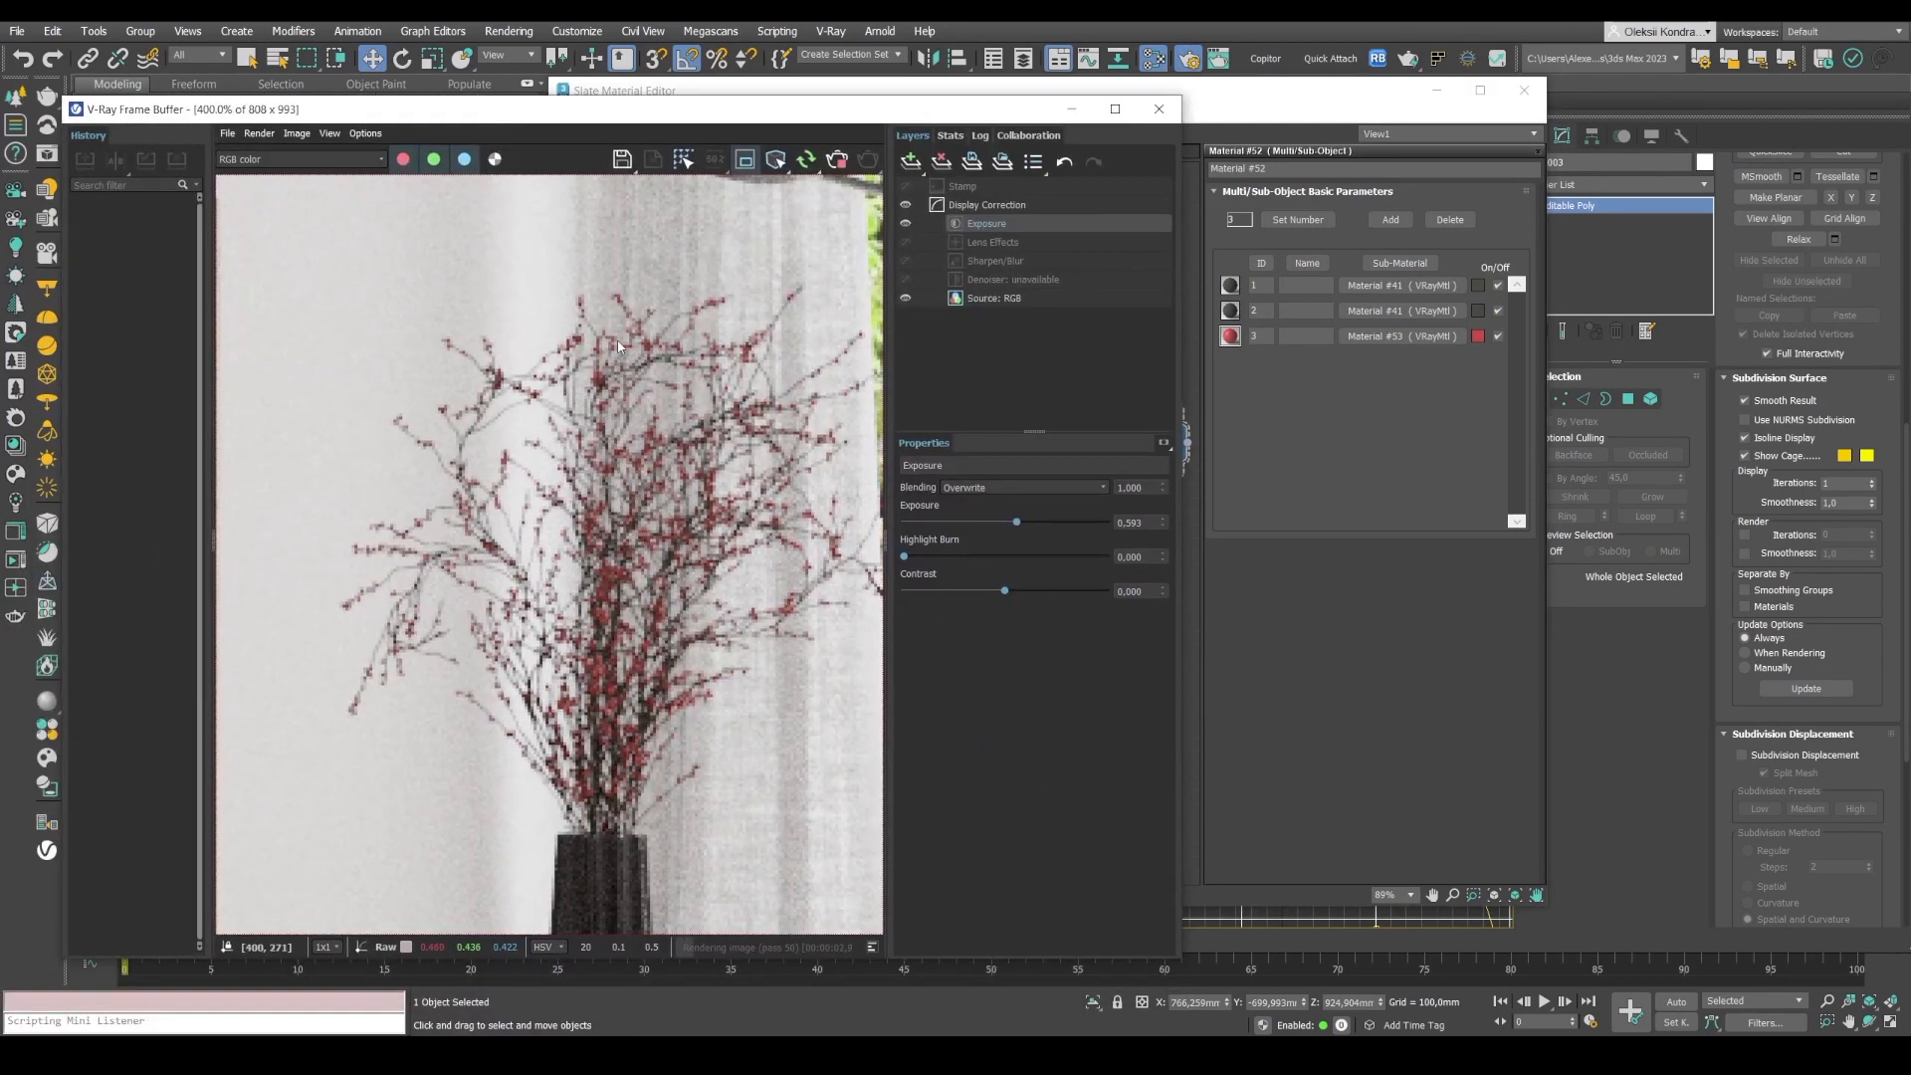
scroll(608, 530, "down", 2)
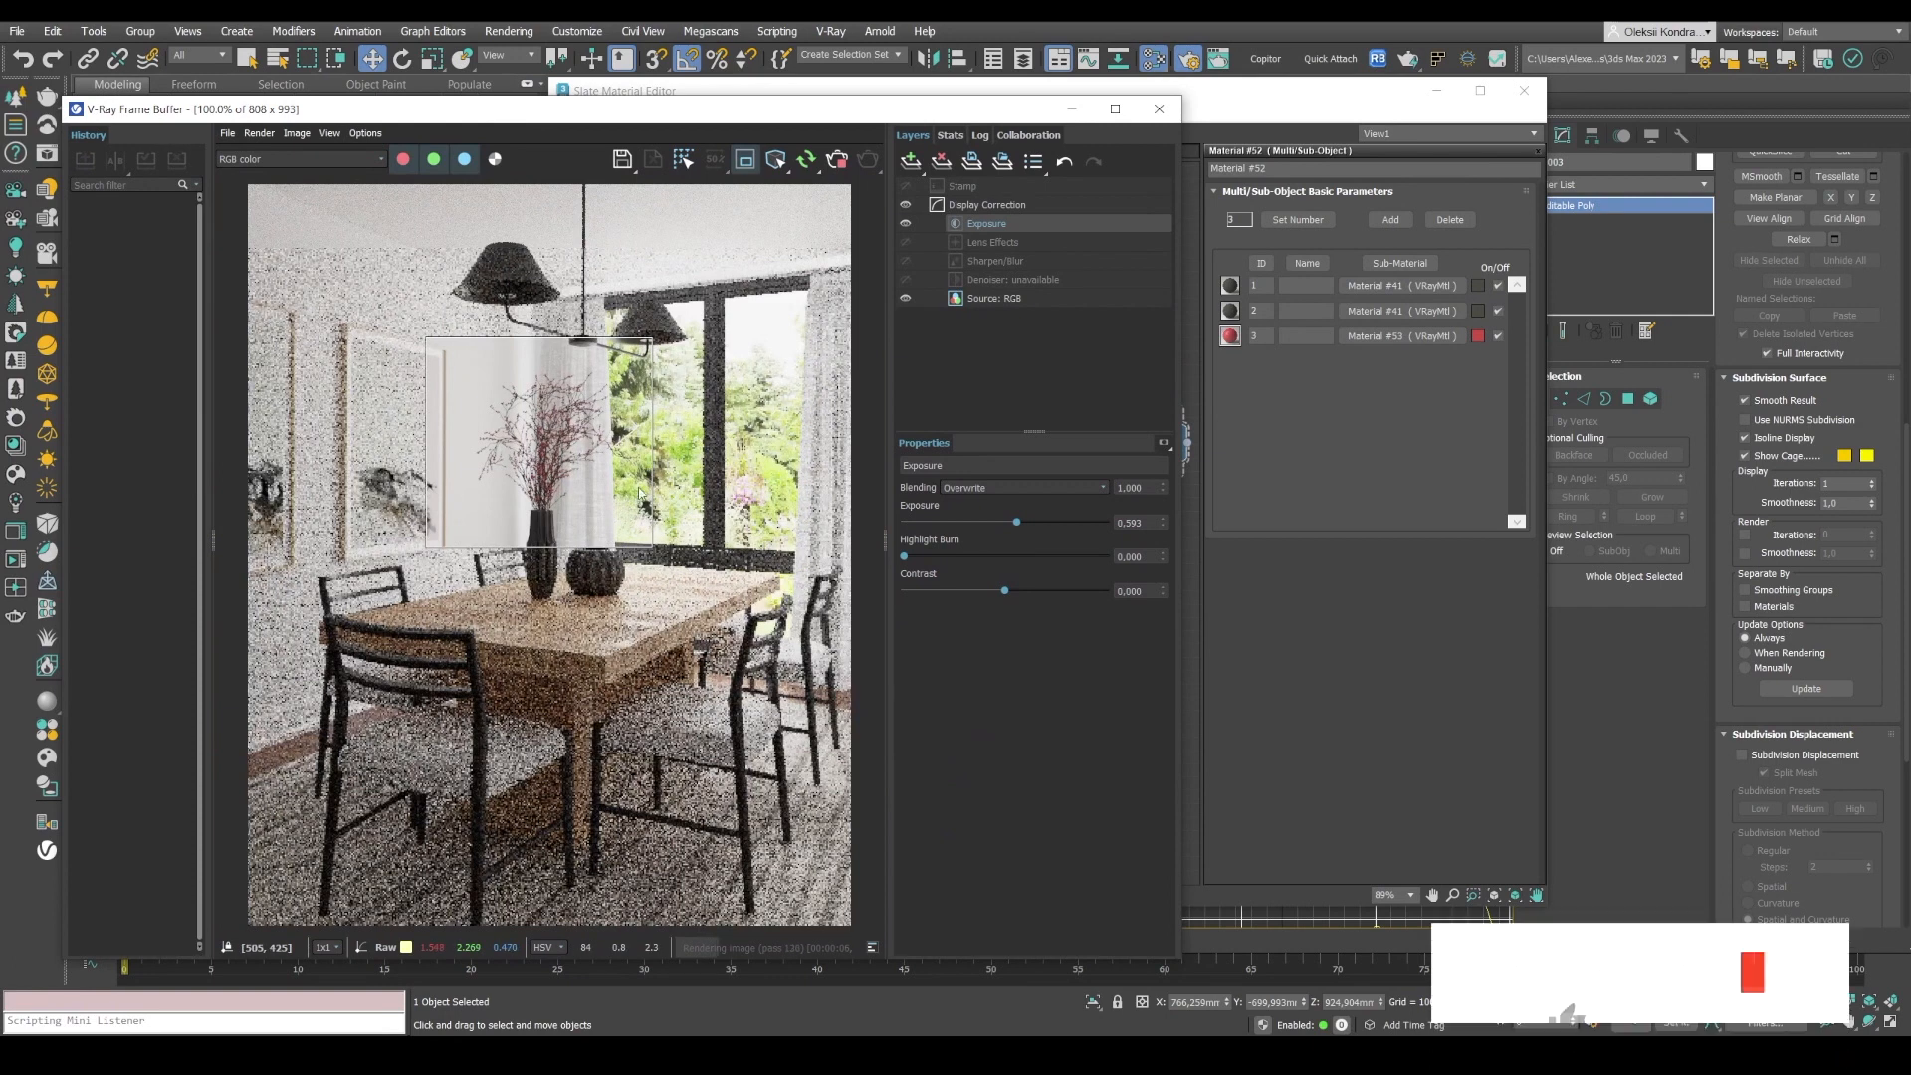
left_click(745, 163)
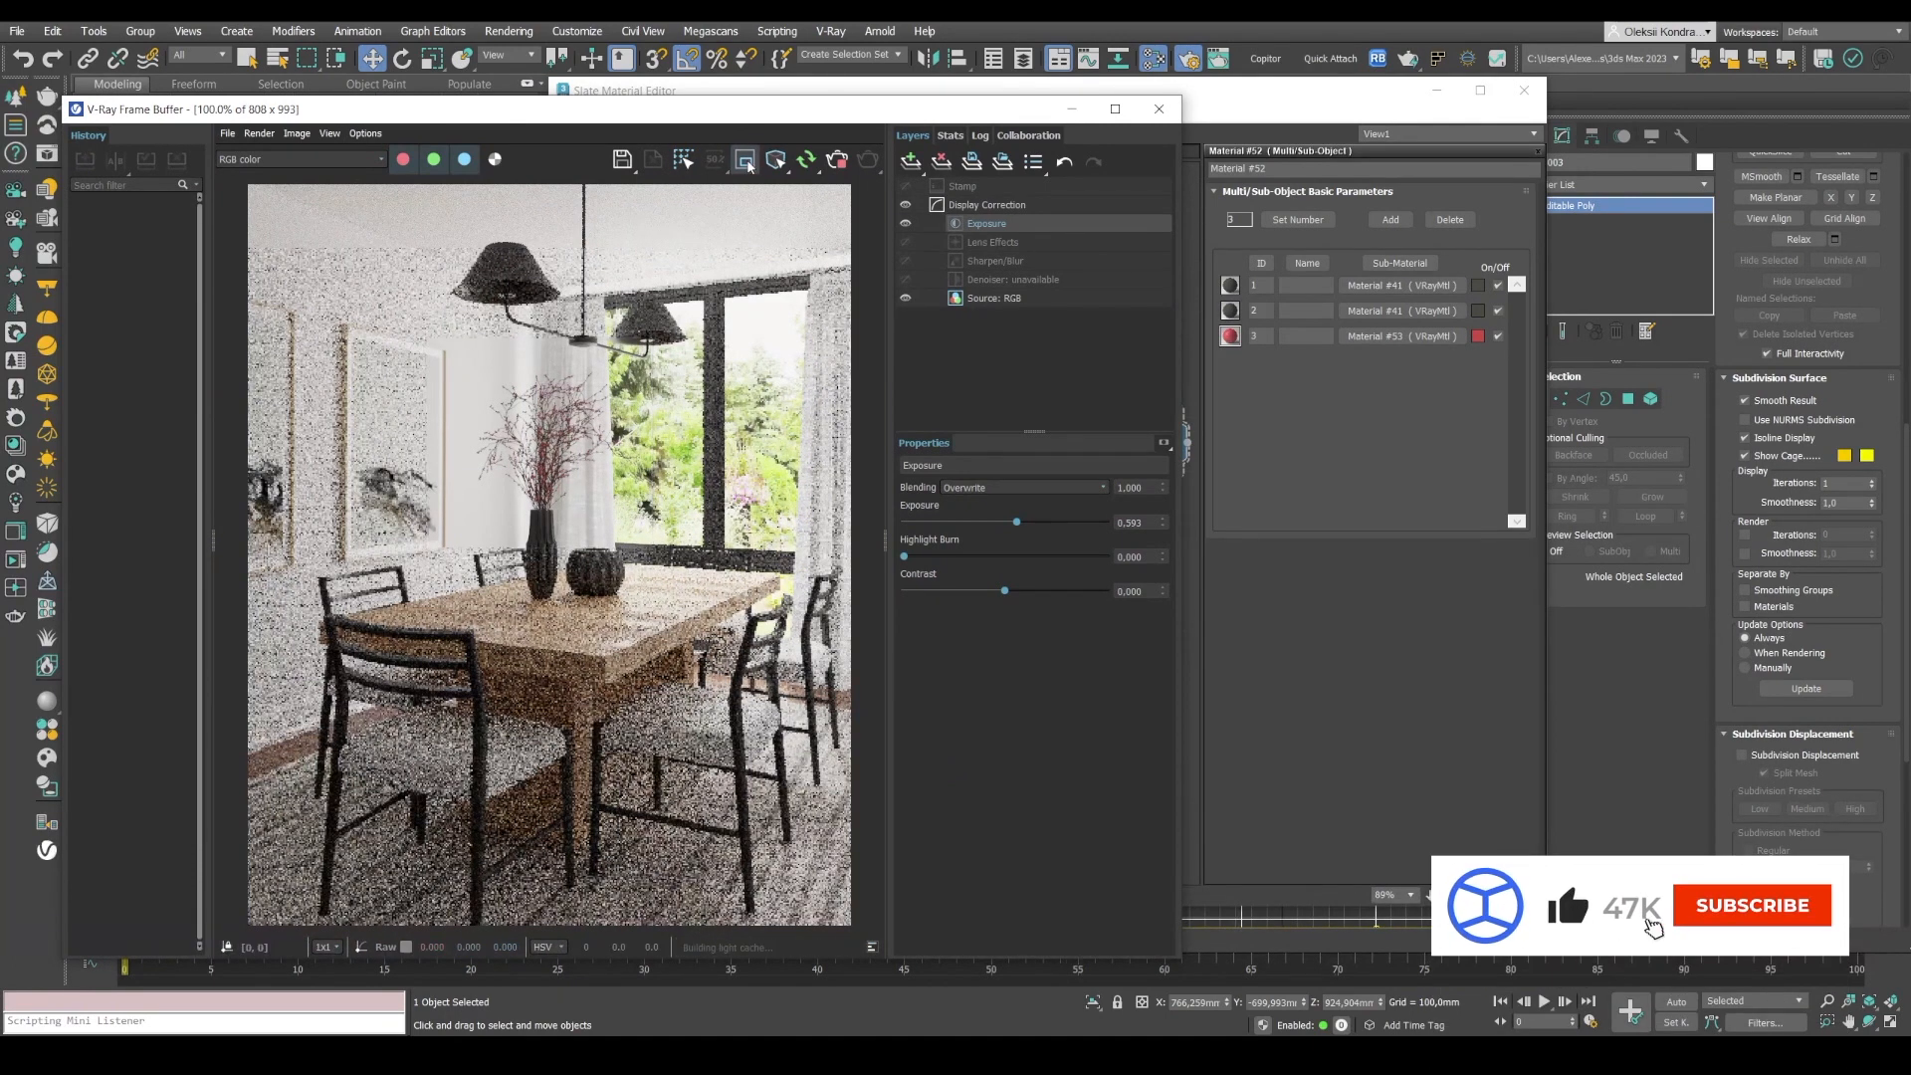